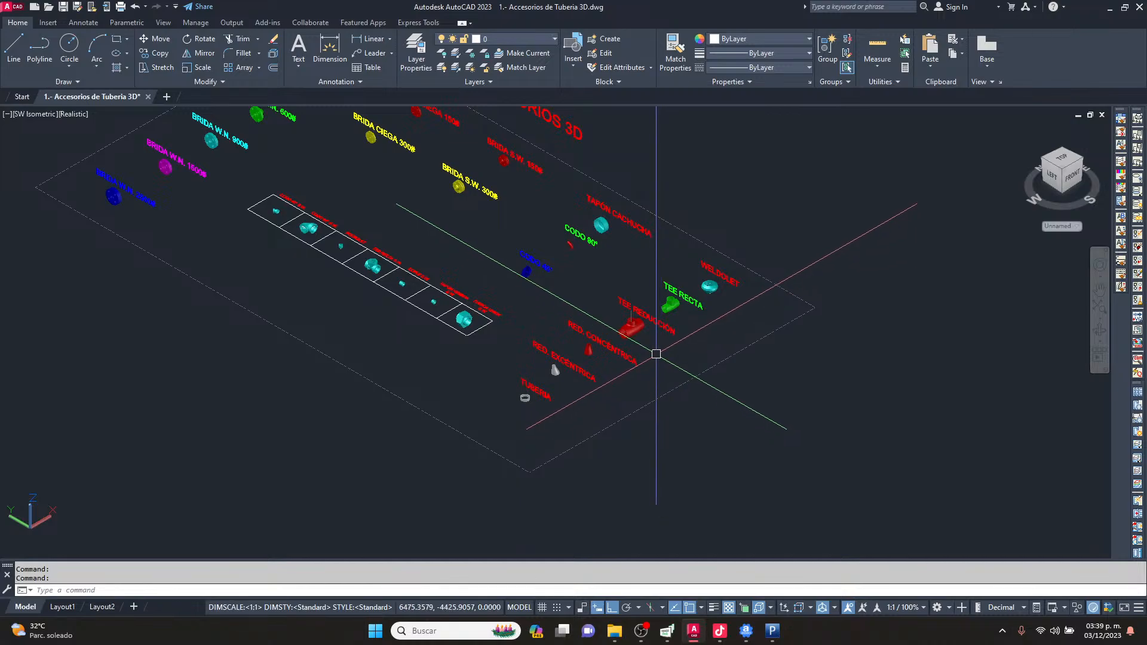
Examine the labelled 3D pipe fittings in the accessories drawing, from the flanges and elbows to the reducing tee and weldolet.
{"action": "scroll", "coordinate": [656, 356], "scroll_direction": "up", "scroll_amount": 6}
{"action": "scroll", "coordinate": [616, 314], "scroll_direction": "down", "scroll_amount": 4}
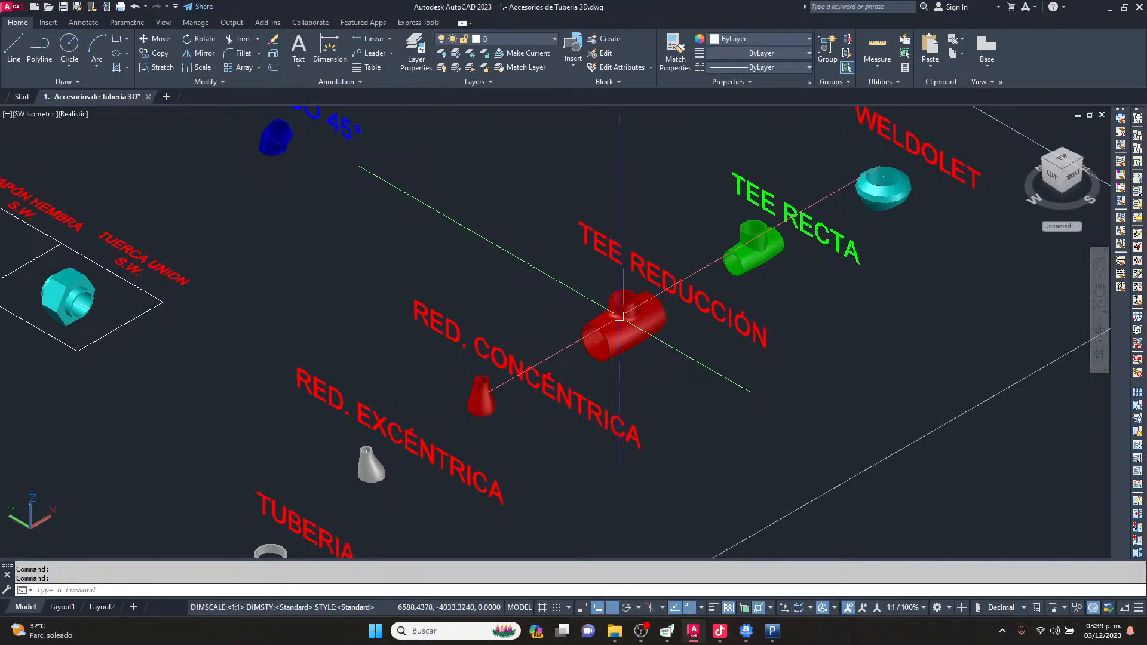
{"action": "scroll", "coordinate": [619, 316], "scroll_direction": "down", "scroll_amount": 5}
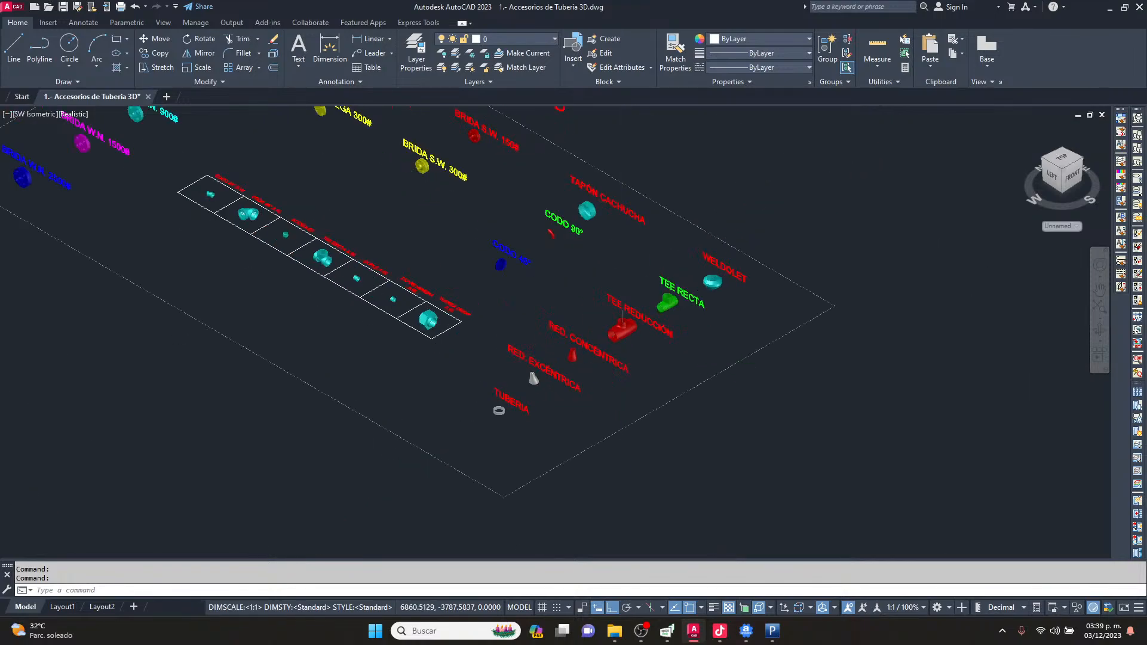
{"action": "scroll", "coordinate": [623, 293], "scroll_direction": "down", "scroll_amount": 2}
{"action": "scroll", "coordinate": [630, 319], "scroll_direction": "up", "scroll_amount": 10}
{"action": "scroll", "coordinate": [657, 317], "scroll_direction": "down", "scroll_amount": 5}
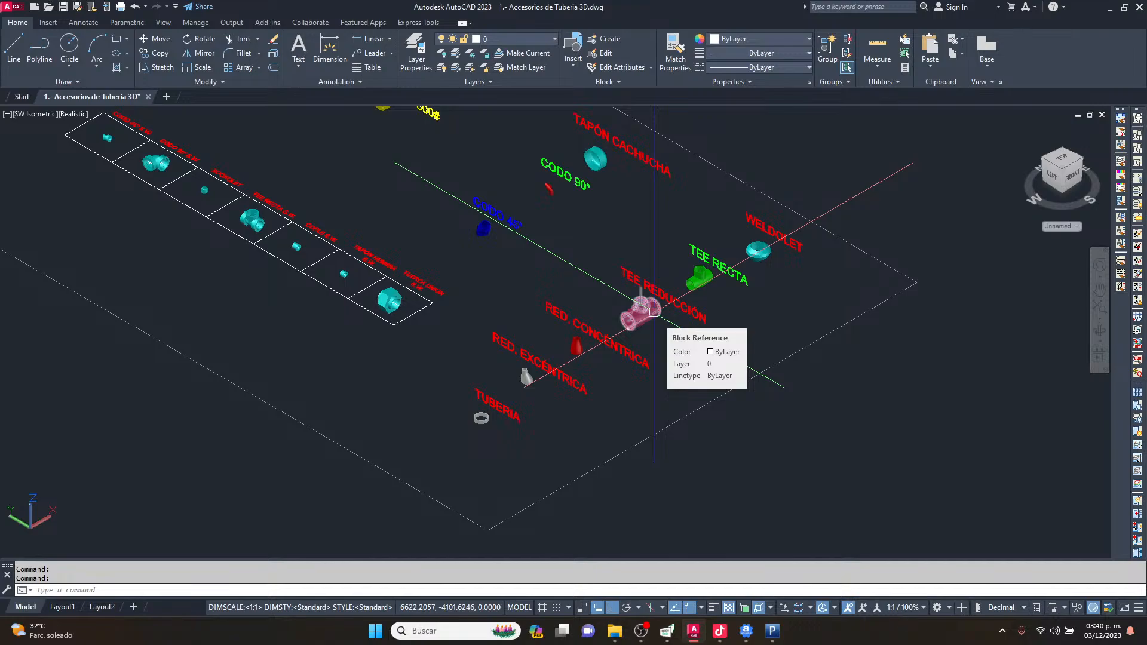
{"action": "scroll", "coordinate": [654, 312], "scroll_direction": "down", "scroll_amount": 6}
{"action": "scroll", "coordinate": [550, 233], "scroll_direction": "up", "scroll_amount": 3}
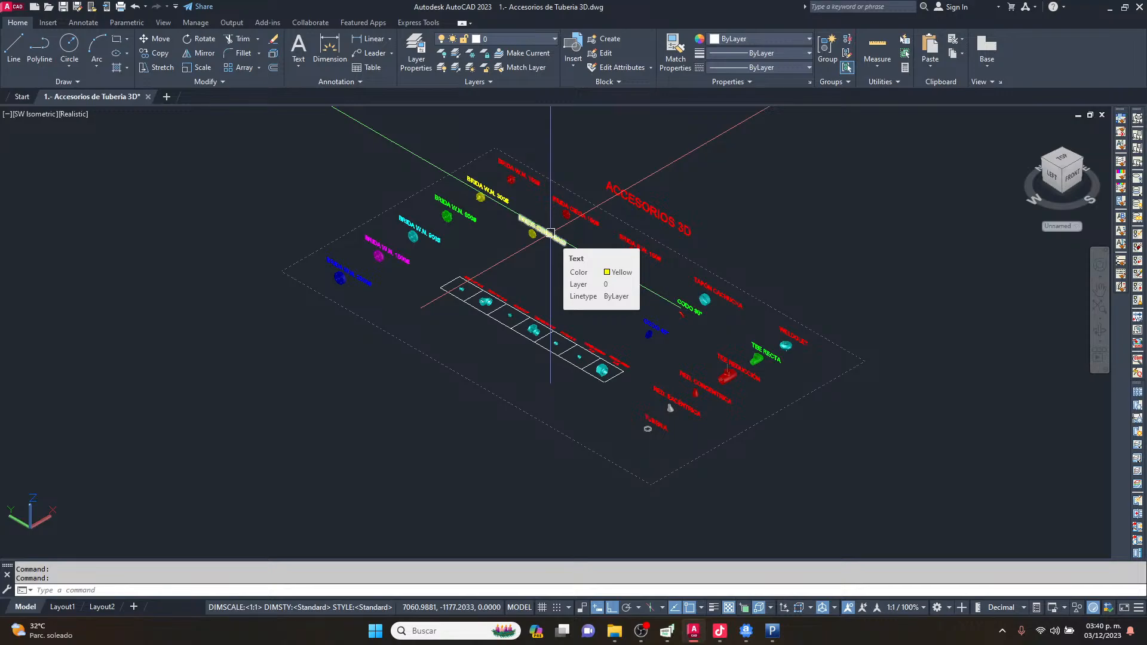
{"action": "scroll", "coordinate": [688, 394], "scroll_direction": "up", "scroll_amount": 2}
{"action": "scroll", "coordinate": [717, 338], "scroll_direction": "down", "scroll_amount": 1}
{"action": "middle_click_drag", "start_coordinate": [777, 280], "coordinate": [595, 383]}
{"action": "scroll", "coordinate": [645, 364], "scroll_direction": "up", "scroll_amount": 2}
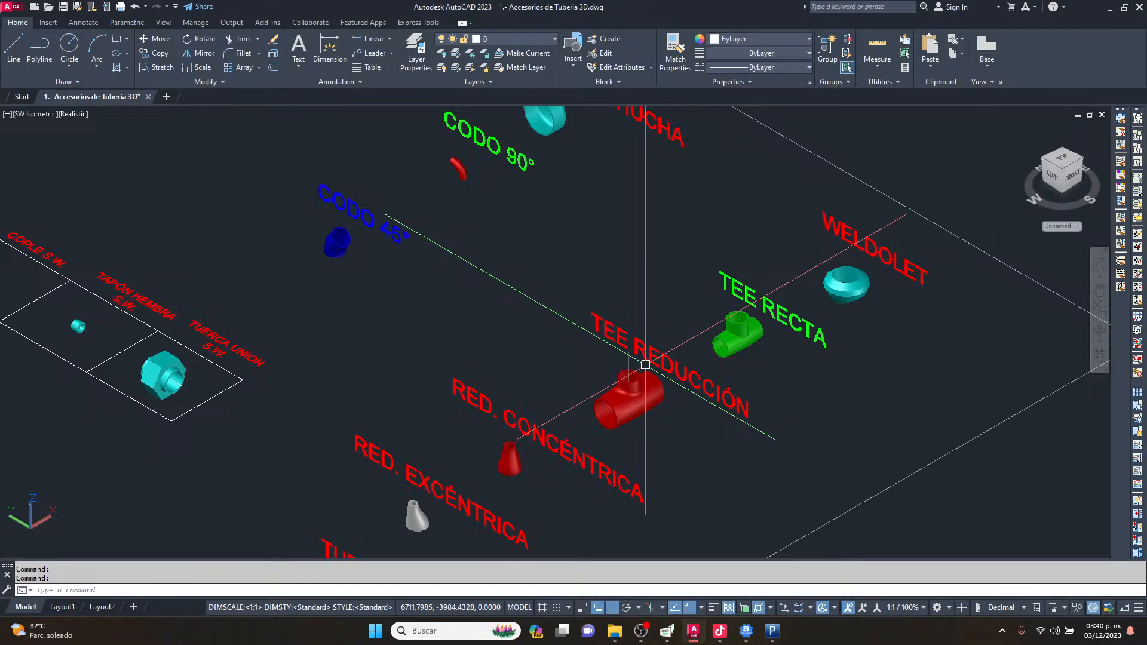
{"action": "scroll", "coordinate": [645, 364], "scroll_direction": "down", "scroll_amount": 5}
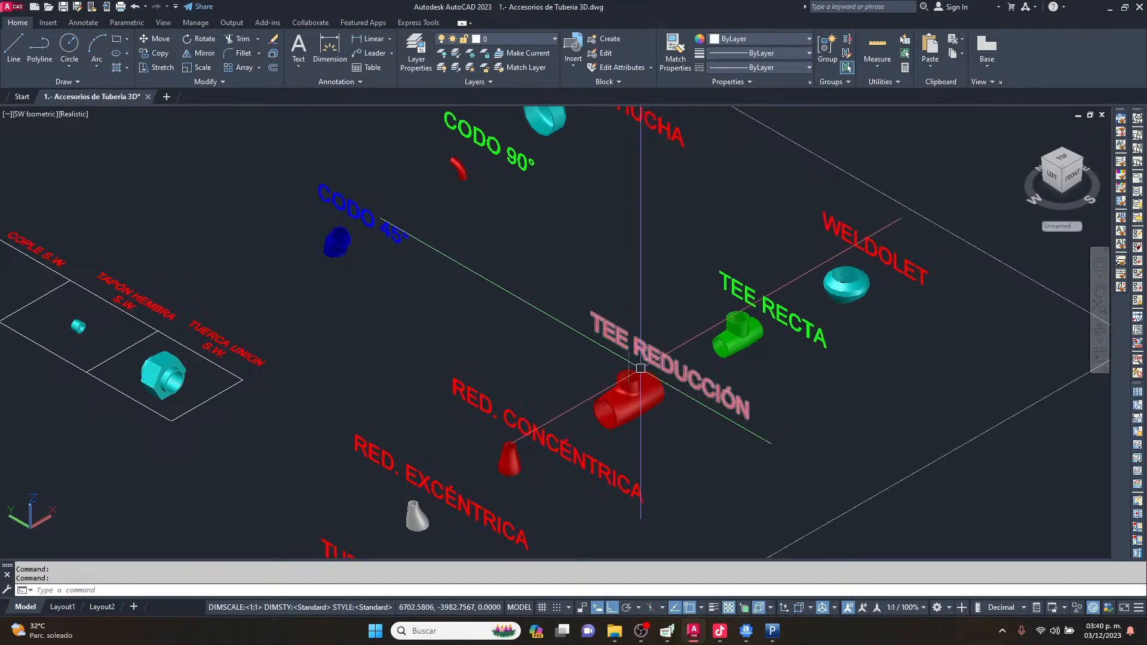
{"action": "scroll", "coordinate": [512, 428], "scroll_direction": "up", "scroll_amount": 2}
{"action": "scroll", "coordinate": [603, 334], "scroll_direction": "up", "scroll_amount": 4}
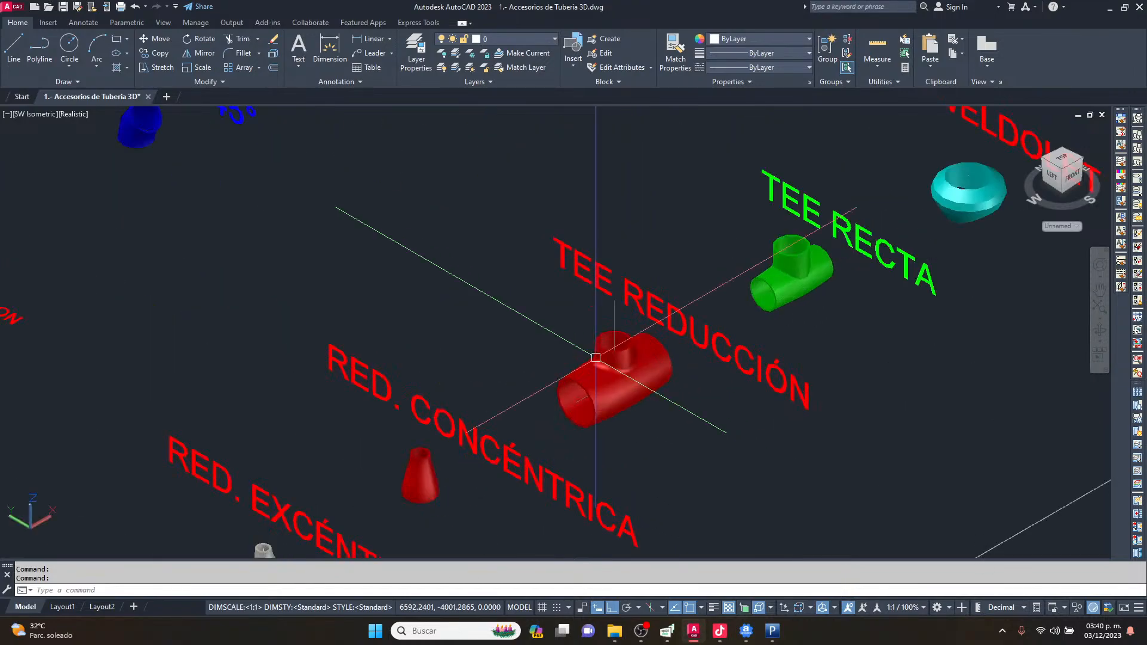
{"action": "scroll", "coordinate": [603, 335], "scroll_direction": "down", "scroll_amount": 6}
{"action": "scroll", "coordinate": [603, 335], "scroll_direction": "up", "scroll_amount": 1}
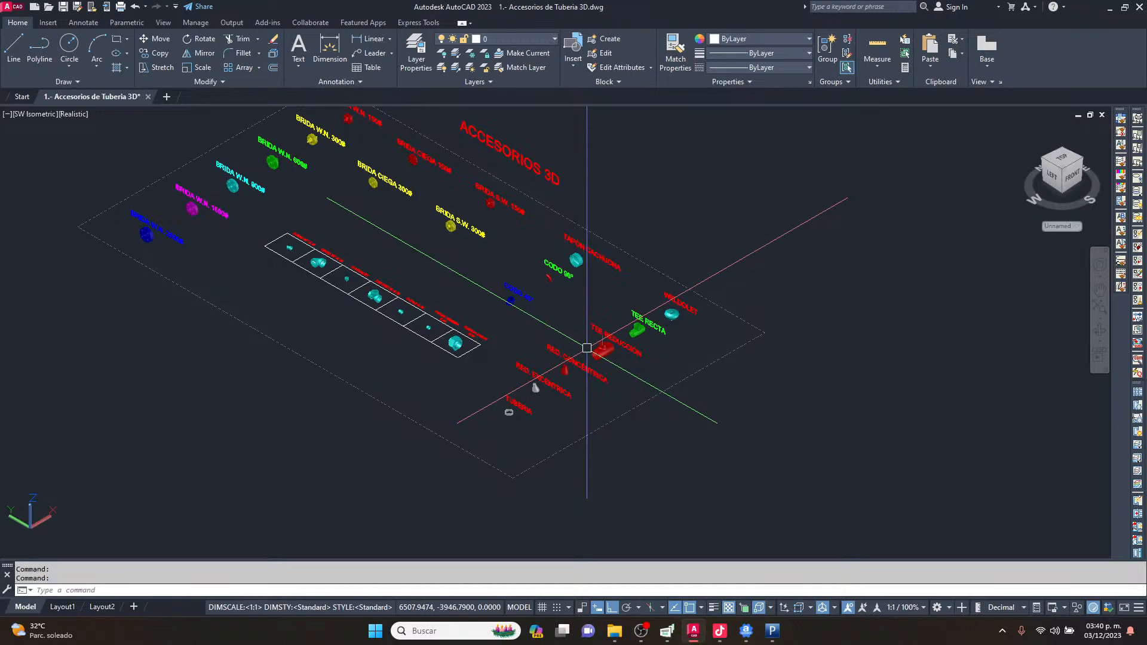
{"action": "scroll", "coordinate": [586, 347], "scroll_direction": "down", "scroll_amount": 2}
{"action": "scroll", "coordinate": [587, 348], "scroll_direction": "up", "scroll_amount": 3}
{"action": "scroll", "coordinate": [591, 340], "scroll_direction": "down", "scroll_amount": 3}
{"action": "scroll", "coordinate": [594, 347], "scroll_direction": "up", "scroll_amount": 3}
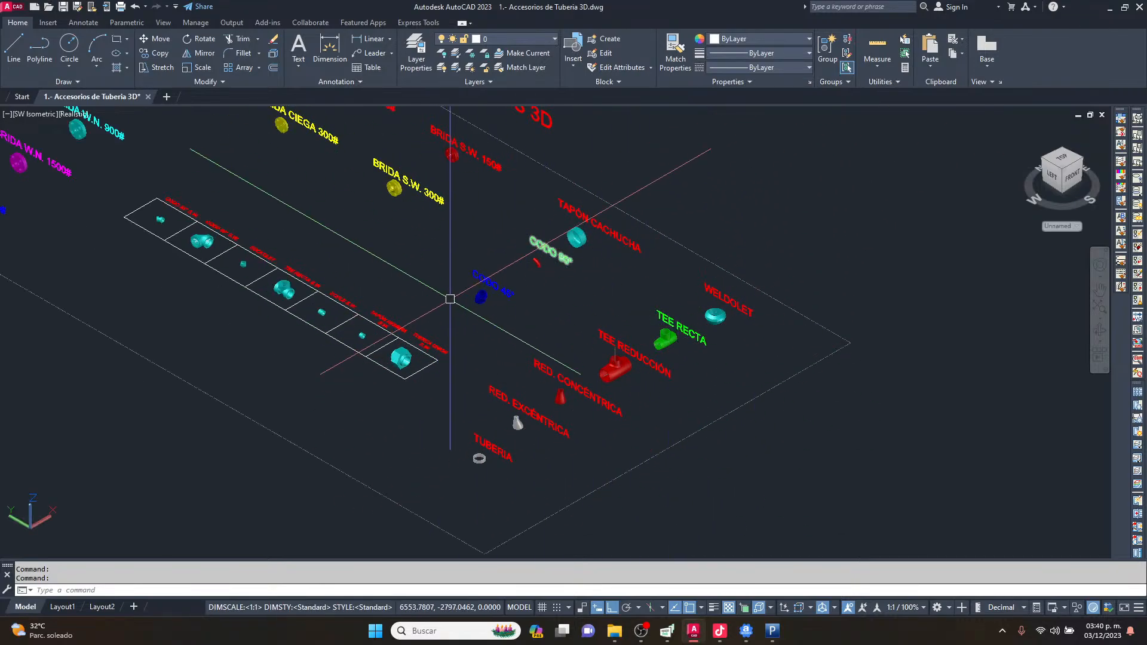
{"action": "scroll", "coordinate": [585, 359], "scroll_direction": "up", "scroll_amount": 1}
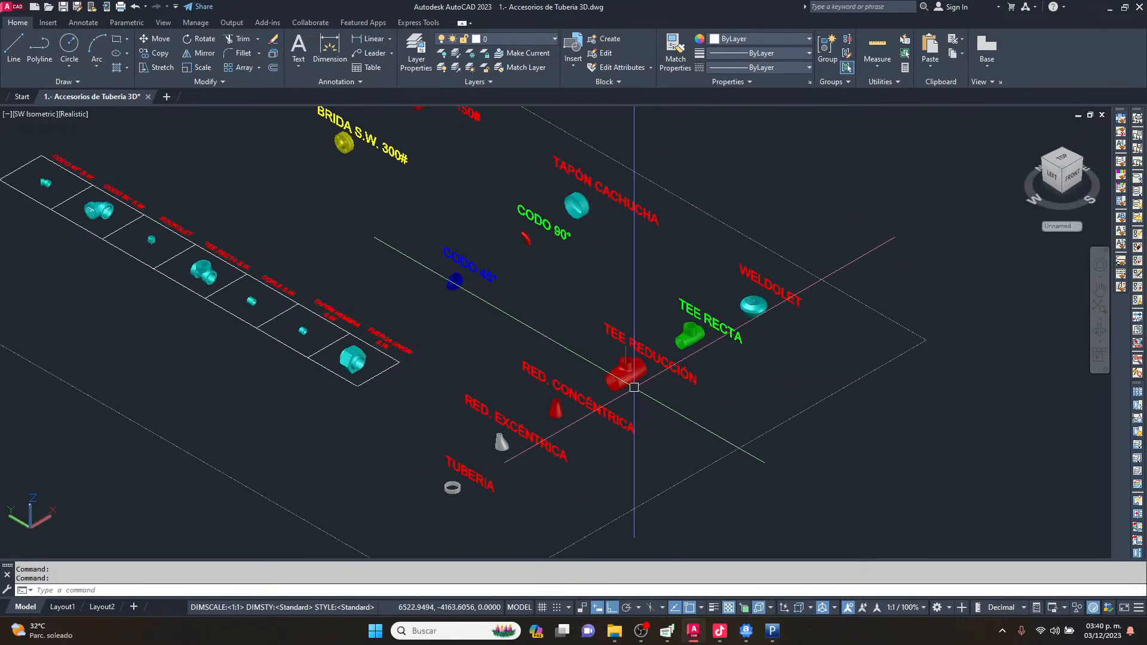
Switch to Pipedata-Pro, review the dimensions of the 12" STD butt-welded equal tee, and return to the AutoCAD drawing.
{"action": "left_click", "coordinate": [772, 630]}
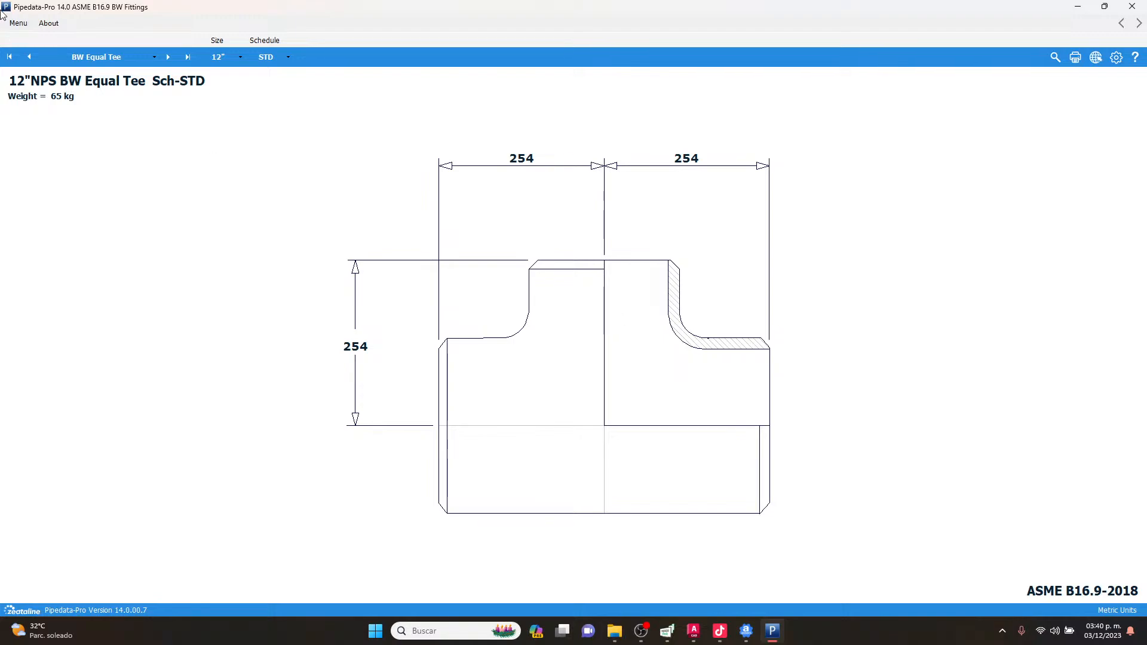
{"action": "left_click", "coordinate": [18, 23]}
{"action": "mouse_move", "coordinate": [45, 64]}
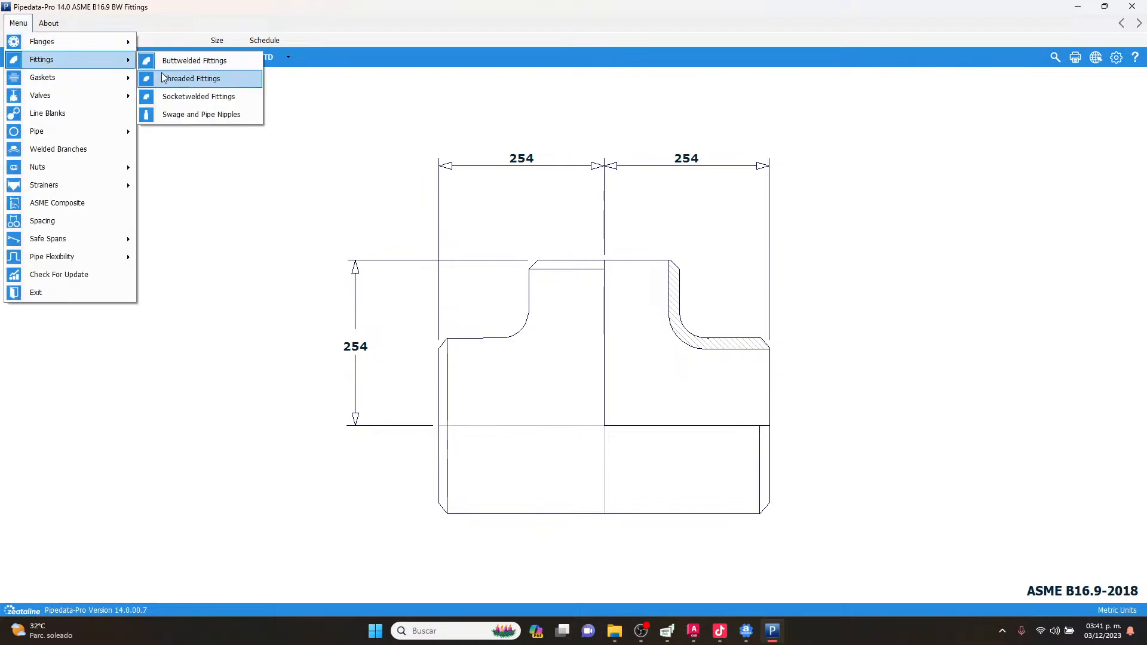
{"action": "left_click", "coordinate": [178, 61]}
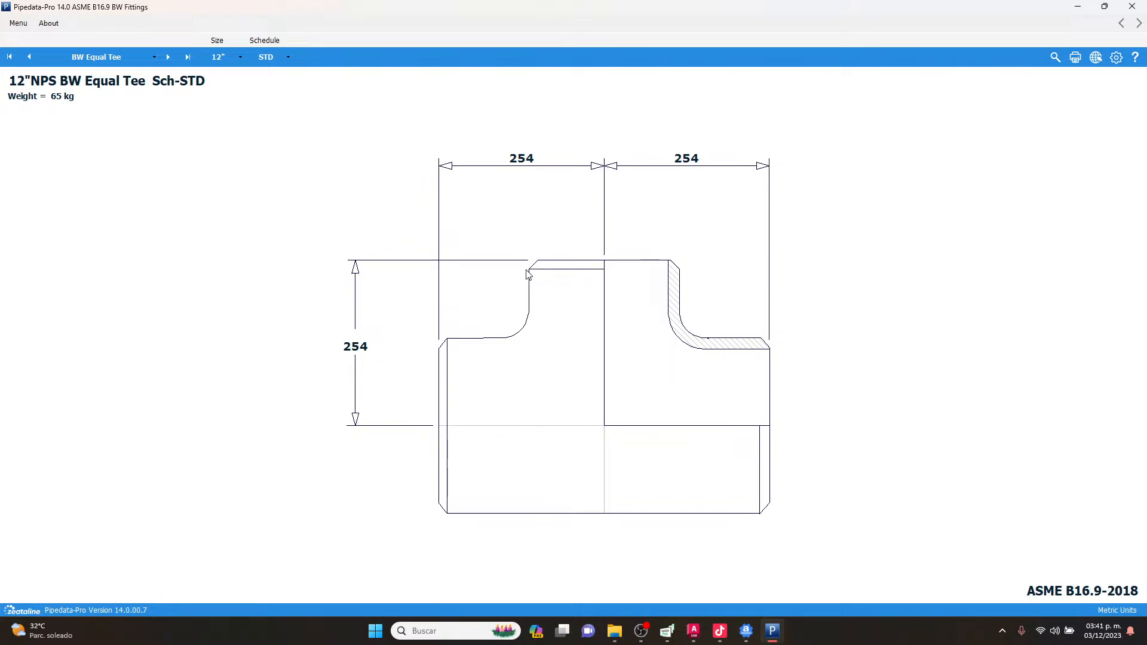
{"action": "left_click", "coordinate": [1078, 7]}
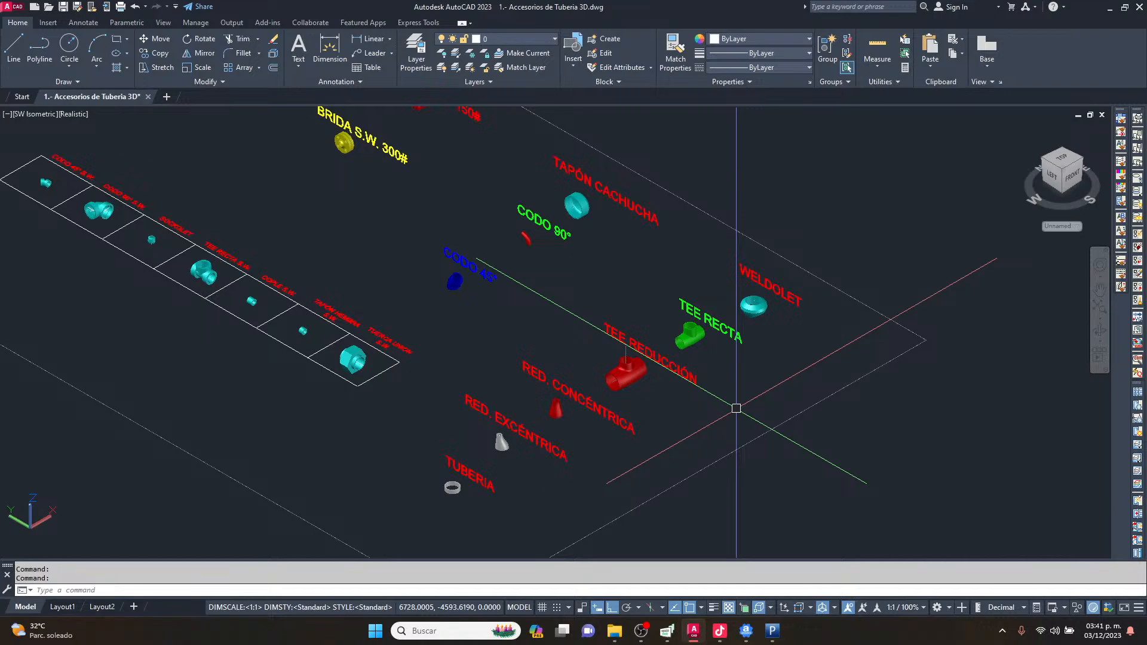
{"action": "scroll", "coordinate": [705, 391], "scroll_direction": "down", "scroll_amount": 2}
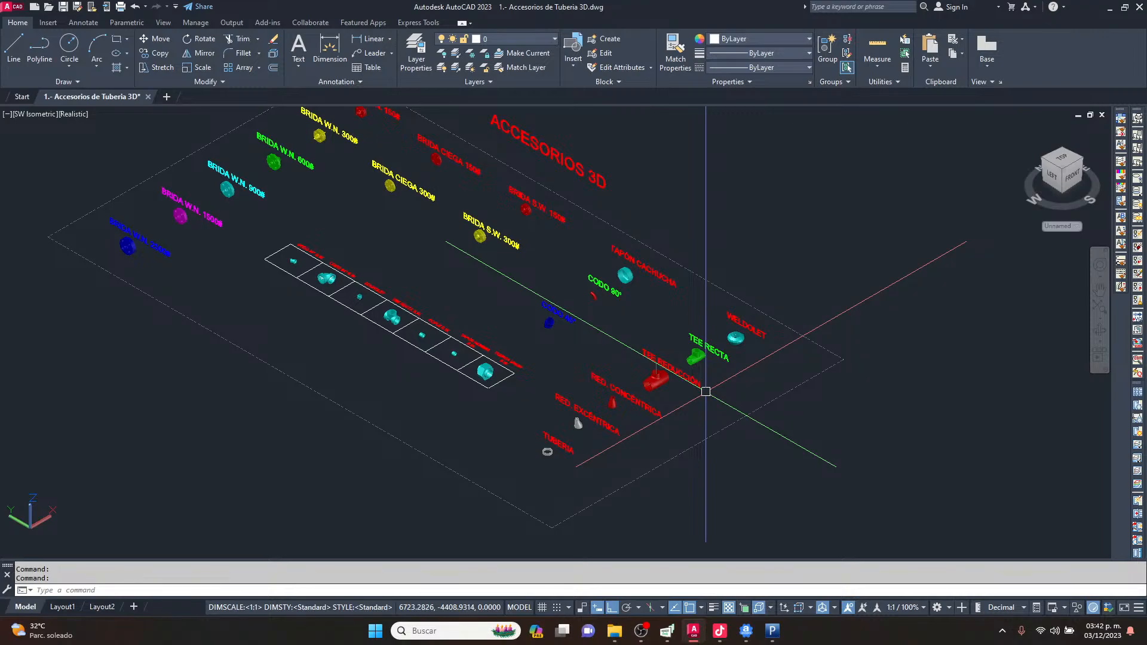
{"action": "scroll", "coordinate": [627, 256], "scroll_direction": "down", "scroll_amount": 3}
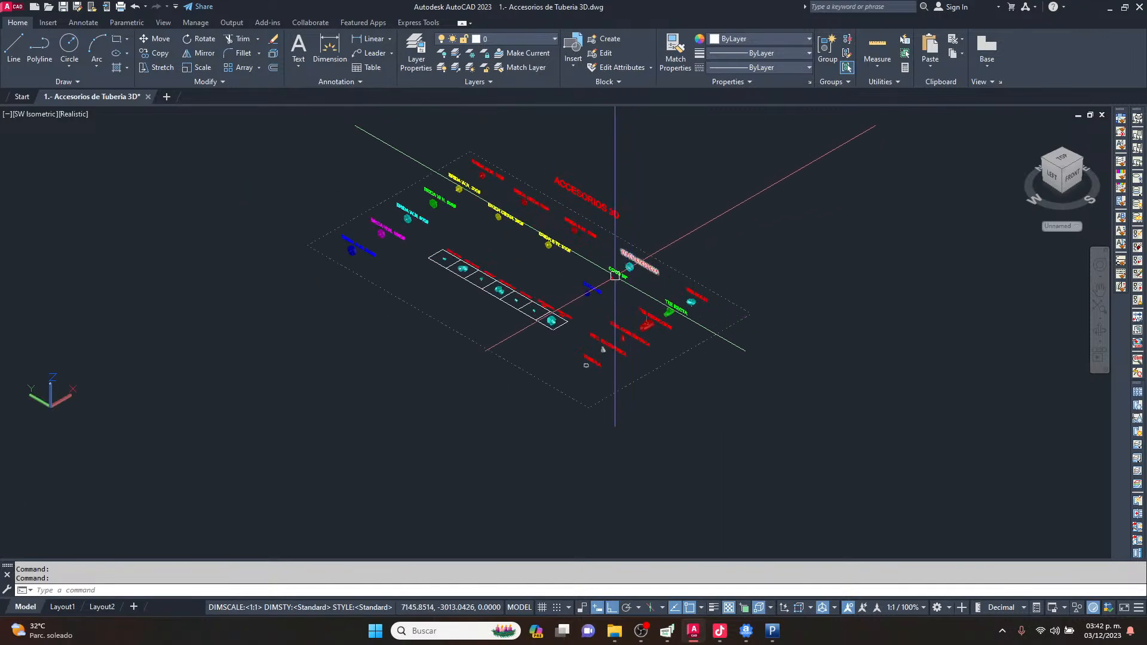
{"action": "scroll", "coordinate": [607, 313], "scroll_direction": "up", "scroll_amount": 5}
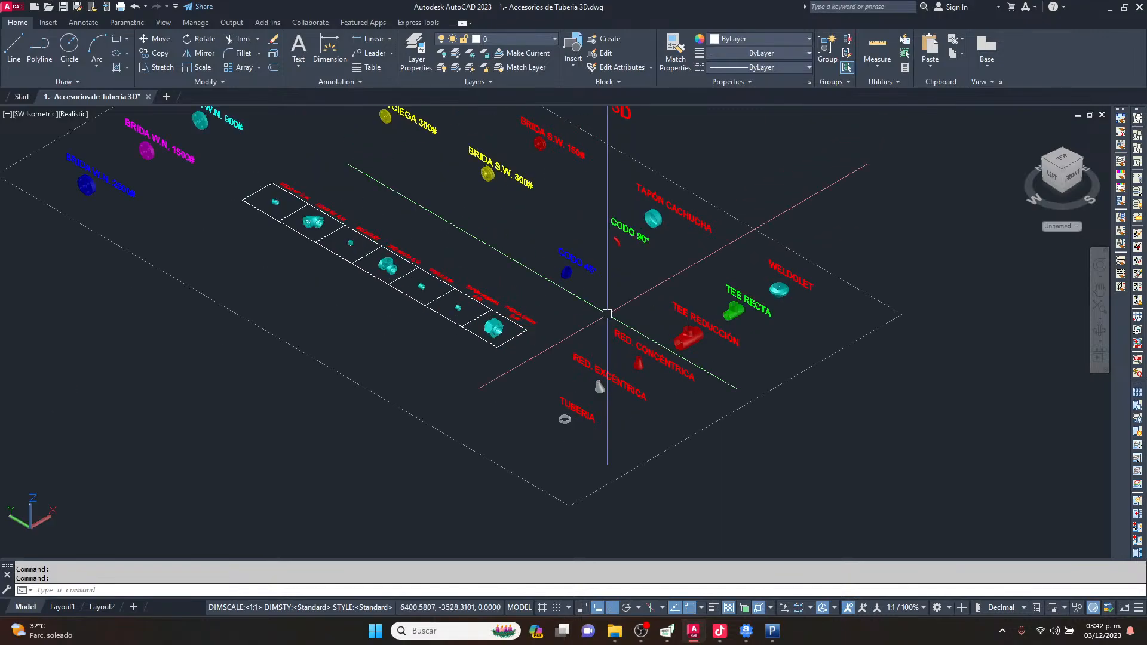
{"action": "scroll", "coordinate": [607, 314], "scroll_direction": "down", "scroll_amount": 2}
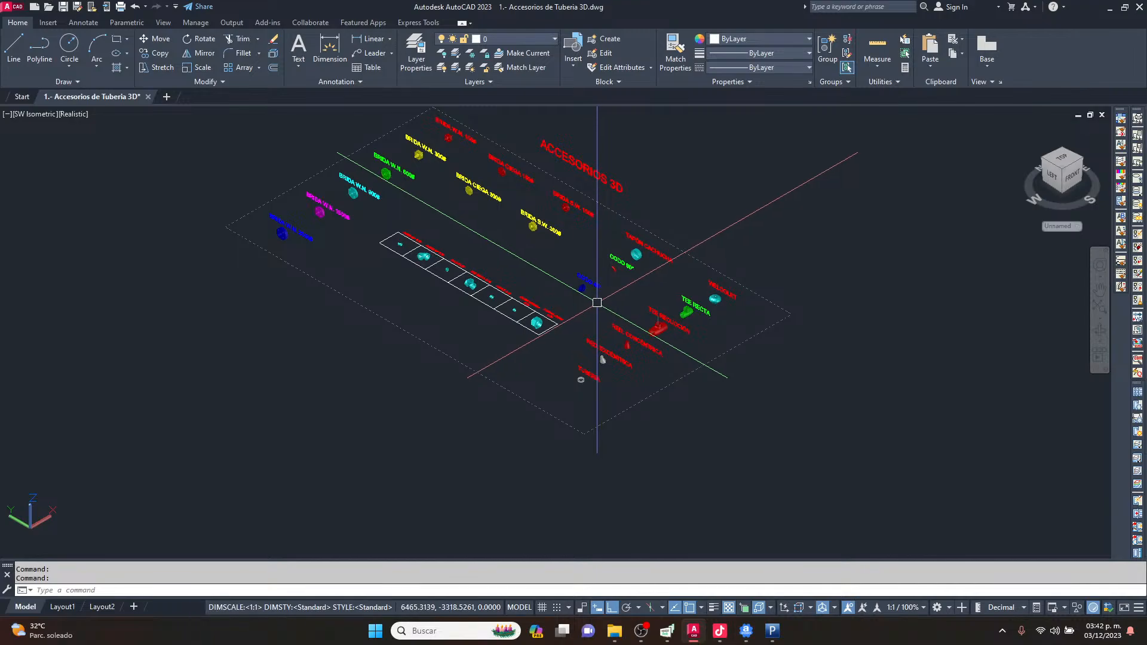
{"action": "scroll", "coordinate": [607, 302], "scroll_direction": "up", "scroll_amount": 2}
{"action": "scroll", "coordinate": [621, 338], "scroll_direction": "down", "scroll_amount": 1}
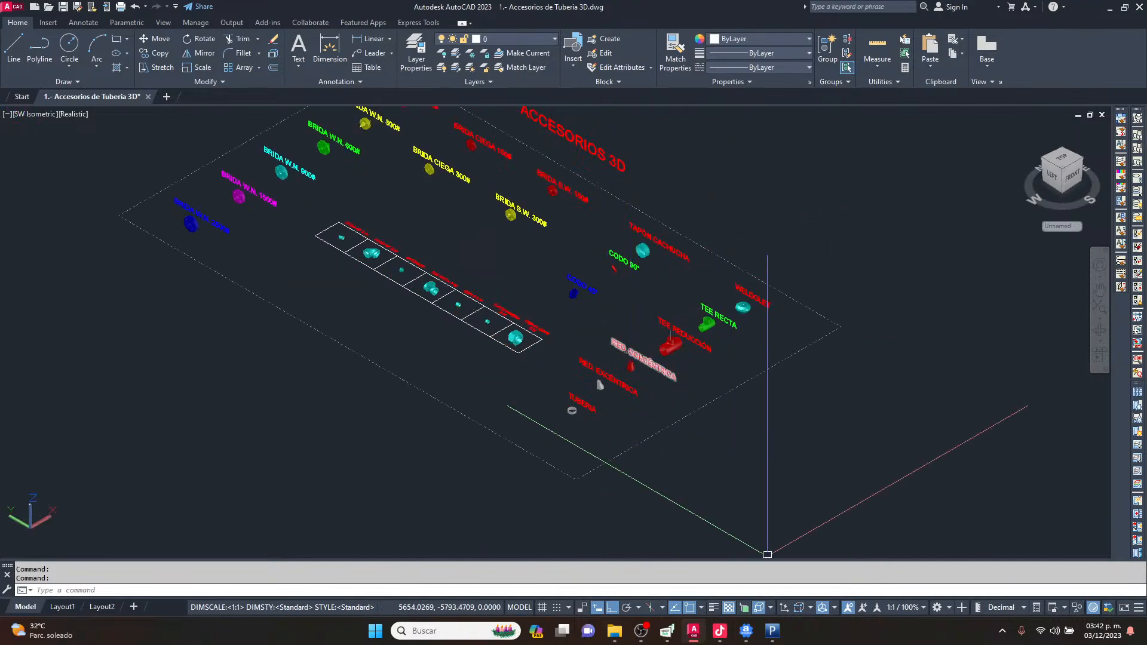
Switch to AViCAD and open the Mech-Q Pipe and Pipe Fittings Utility.
{"action": "left_click", "coordinate": [746, 631]}
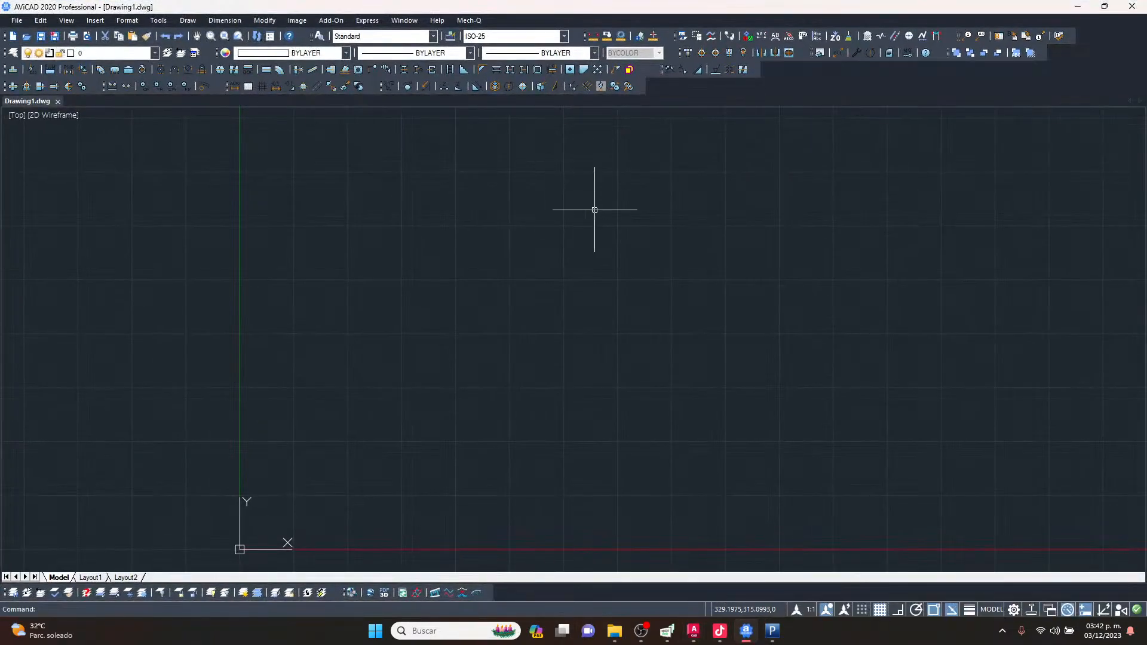
{"action": "left_click", "coordinate": [12, 69]}
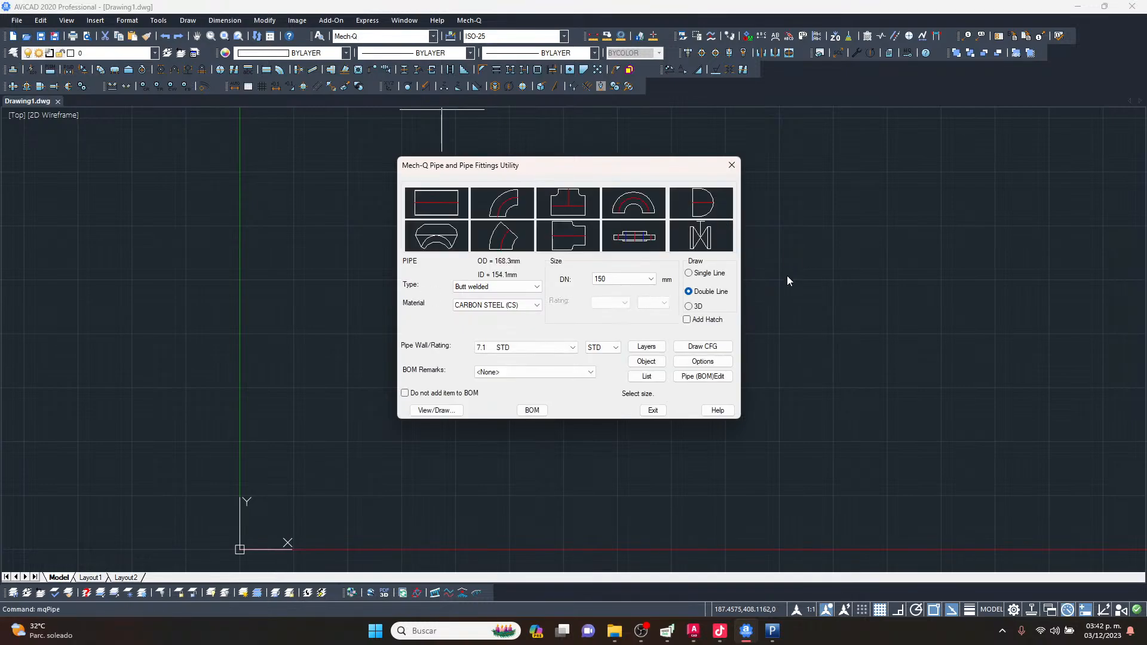
Try the 3D drawing mode for the pipe fittings and return to Double Line.
{"action": "left_click", "coordinate": [690, 307]}
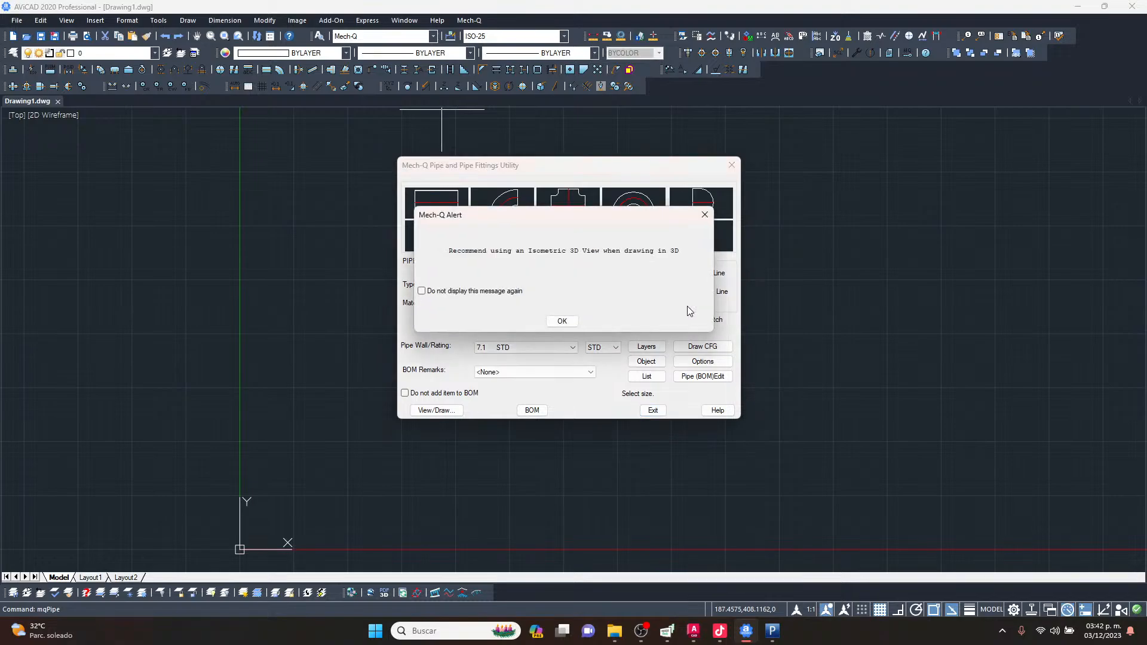
{"action": "key", "text": "Return"}
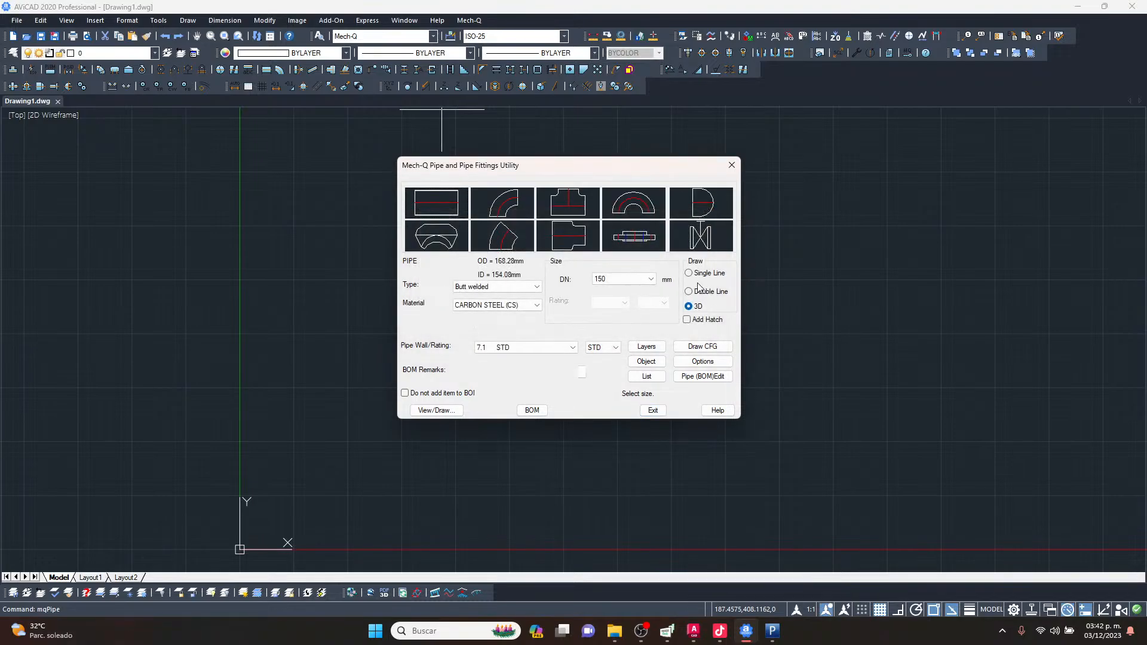
{"action": "left_click", "coordinate": [695, 292]}
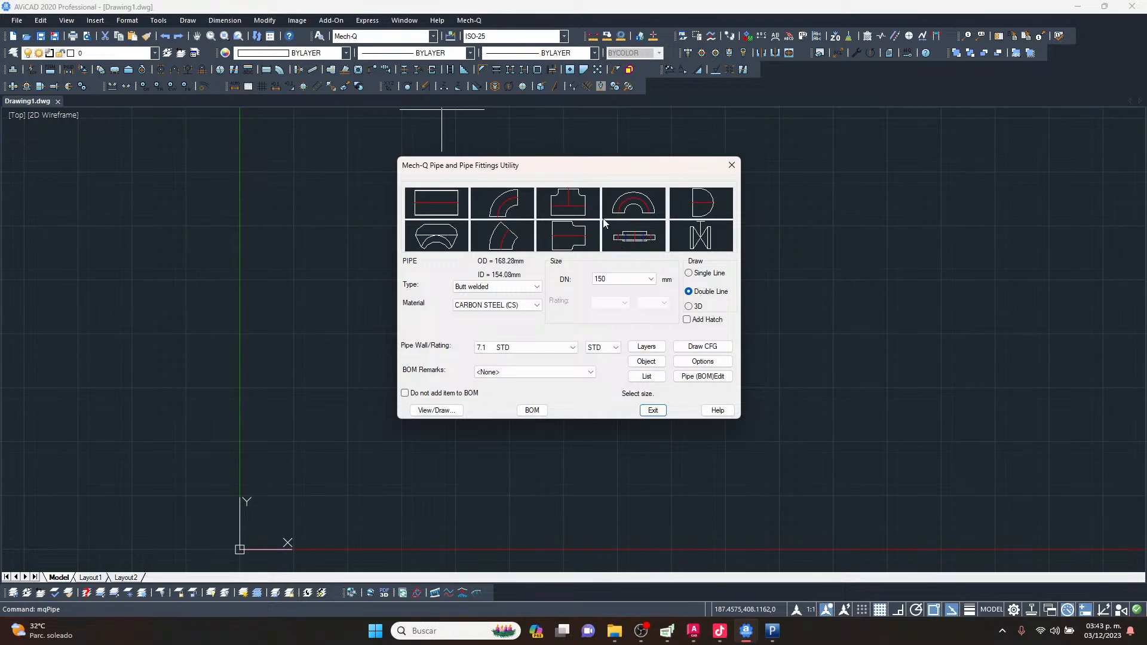
Try the flange and the PVC Sch80 fitting type, and restore the type to Butt welded.
{"action": "left_click", "coordinate": [620, 244]}
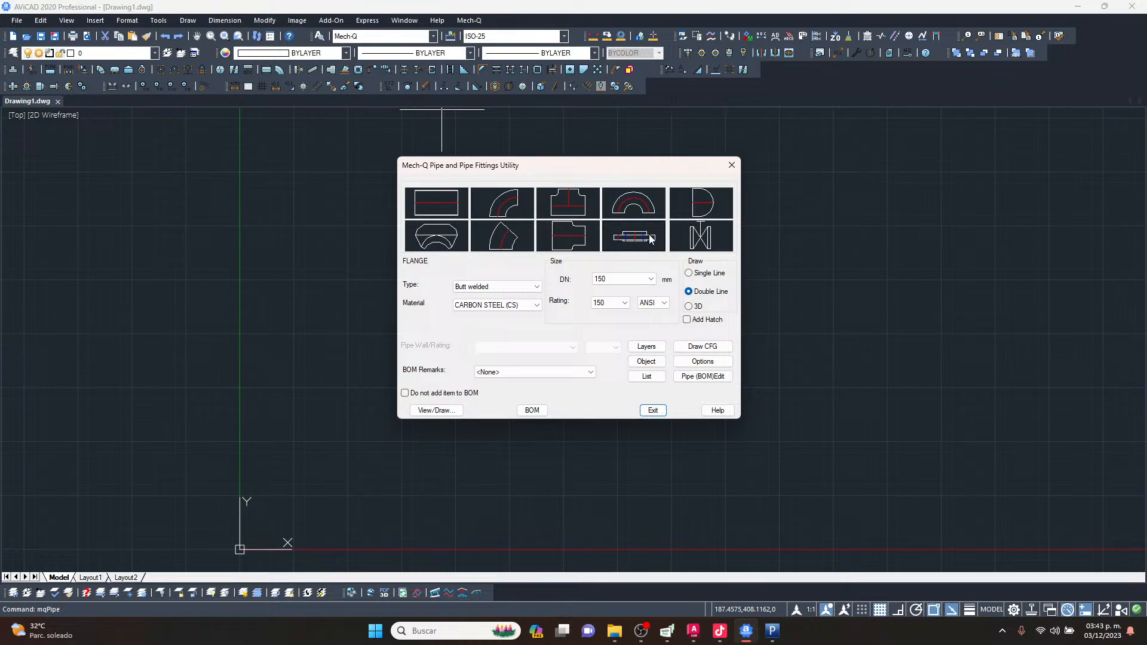
{"action": "left_click", "coordinate": [499, 285]}
{"action": "left_click", "coordinate": [499, 286]}
{"action": "left_click", "coordinate": [499, 286]}
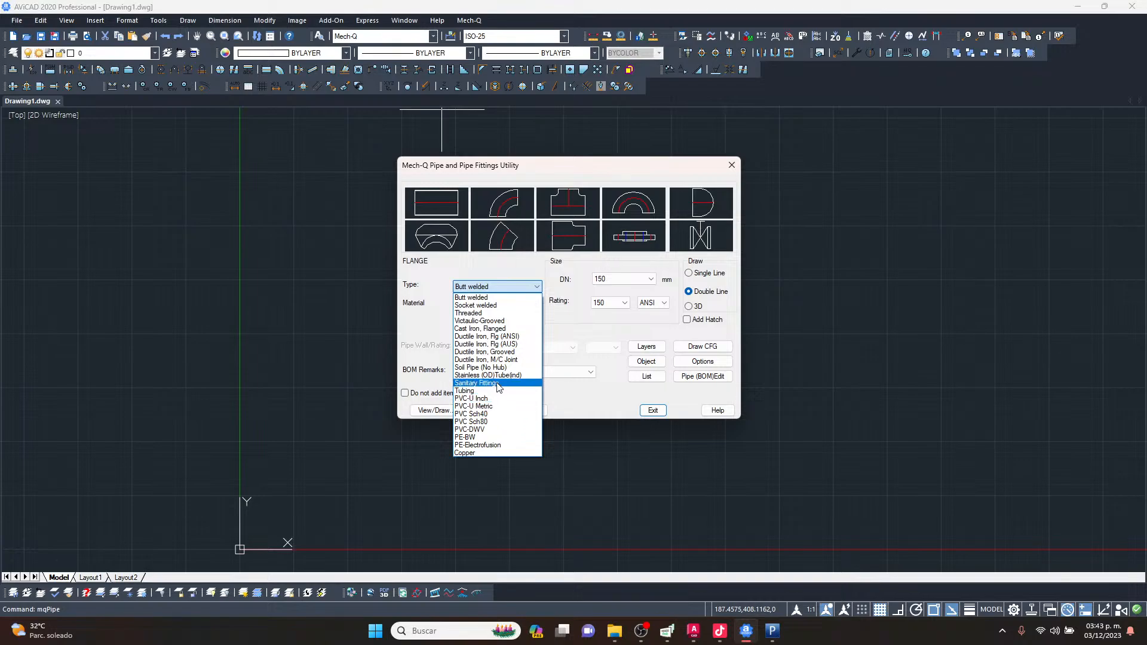
{"action": "left_click", "coordinate": [496, 297]}
{"action": "left_click", "coordinate": [496, 288]}
{"action": "left_click", "coordinate": [497, 417]}
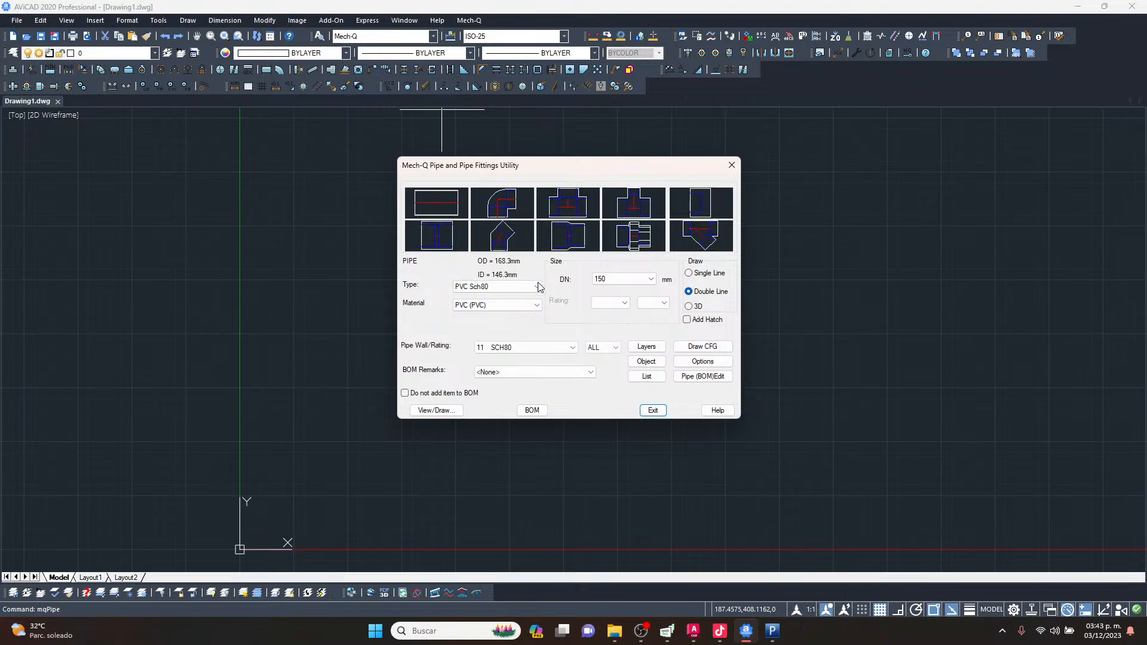
{"action": "left_click", "coordinate": [515, 288]}
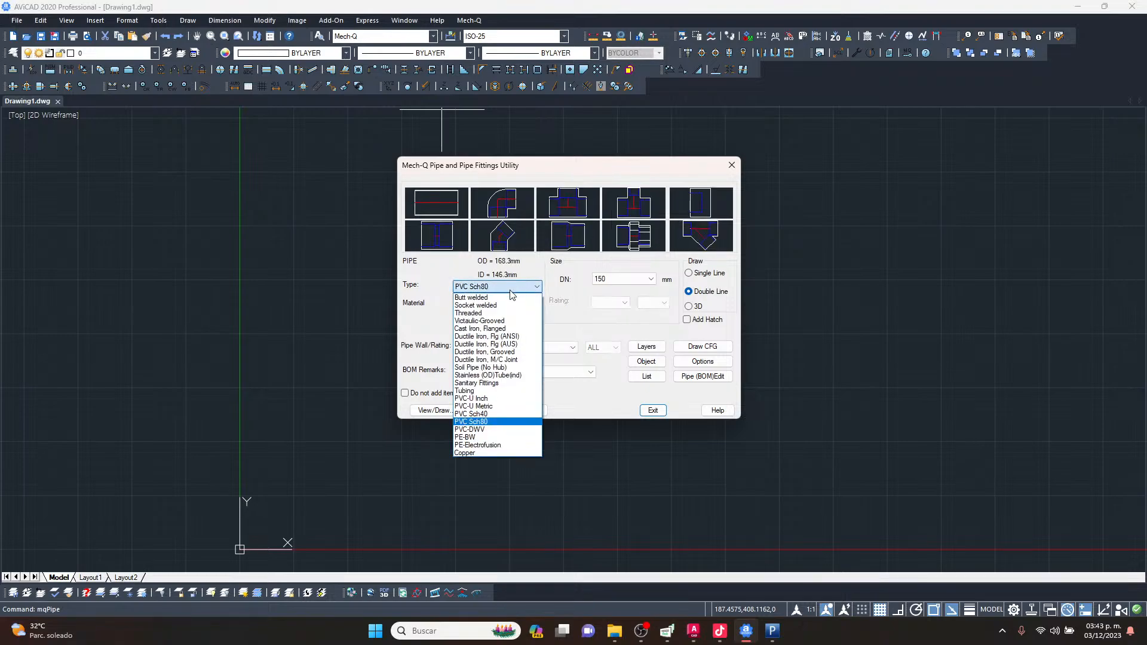
{"action": "left_click", "coordinate": [504, 298]}
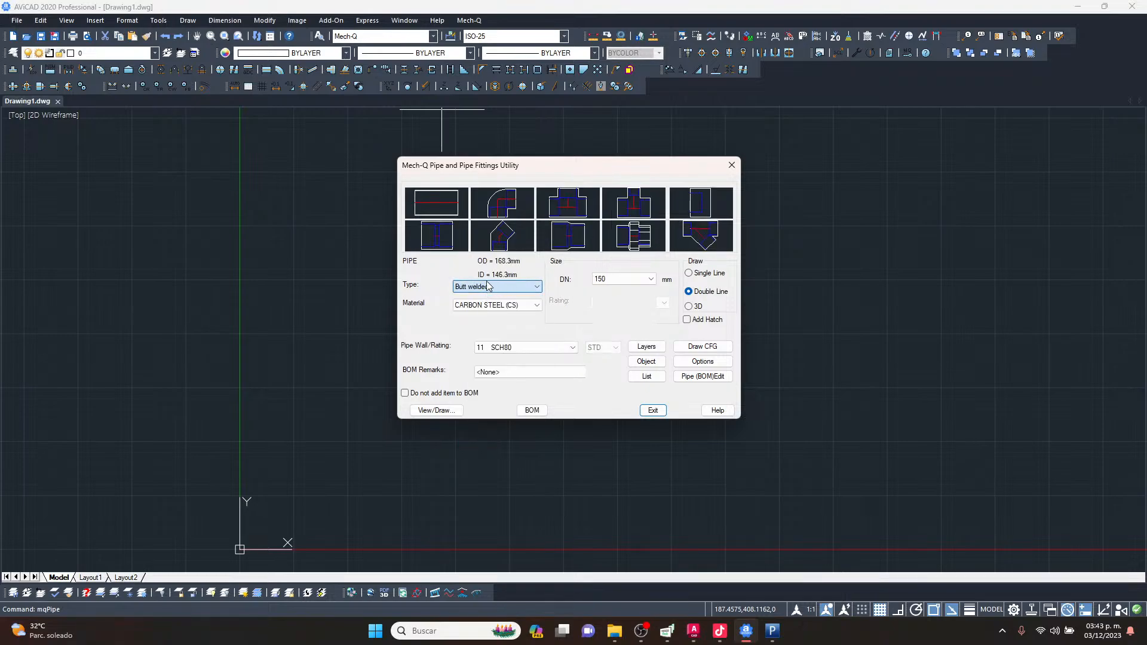
Set the fitting material to CARBON STEEL (CS) and the nominal size to DN 100.
{"action": "left_click", "coordinate": [509, 305]}
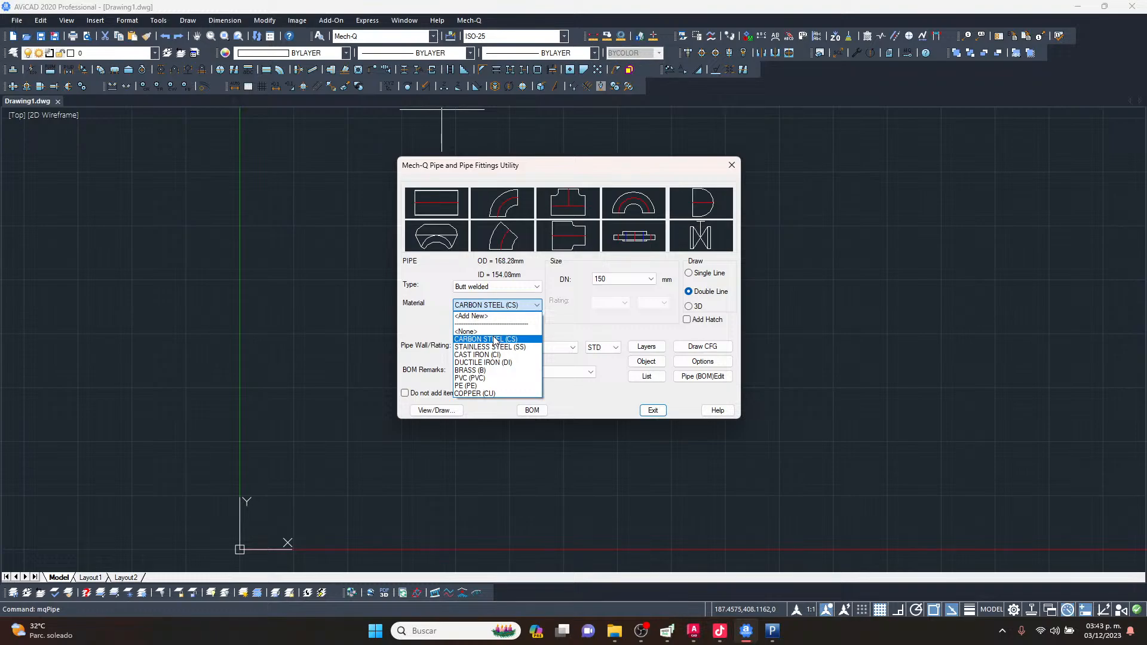
{"action": "left_click", "coordinate": [494, 339]}
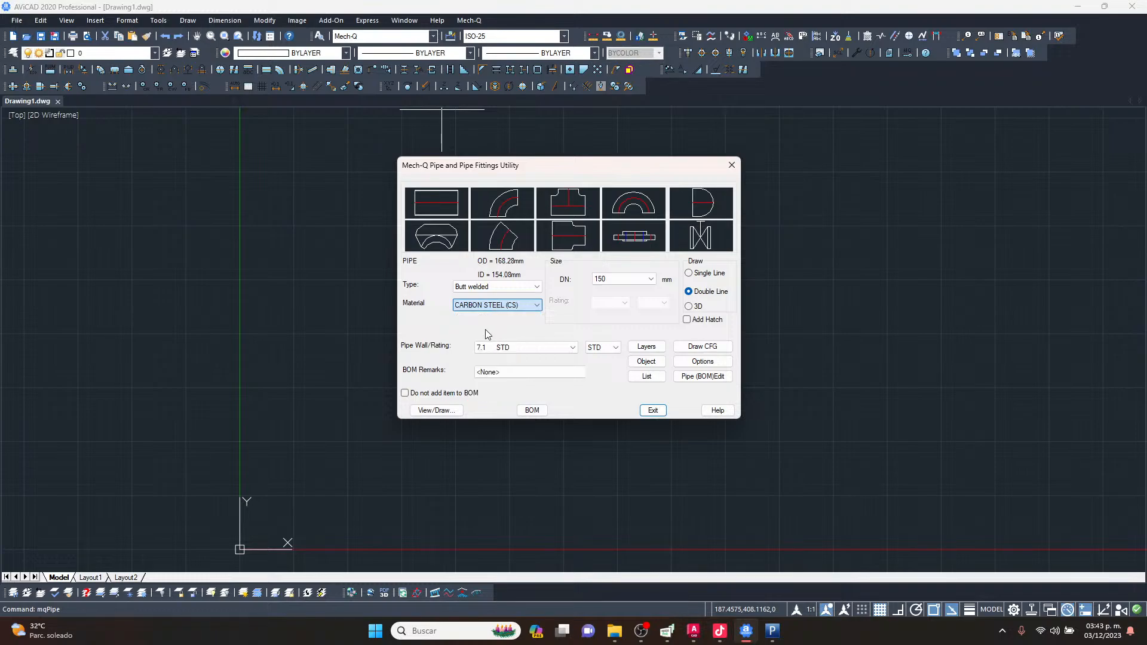
{"action": "left_click", "coordinate": [654, 278]}
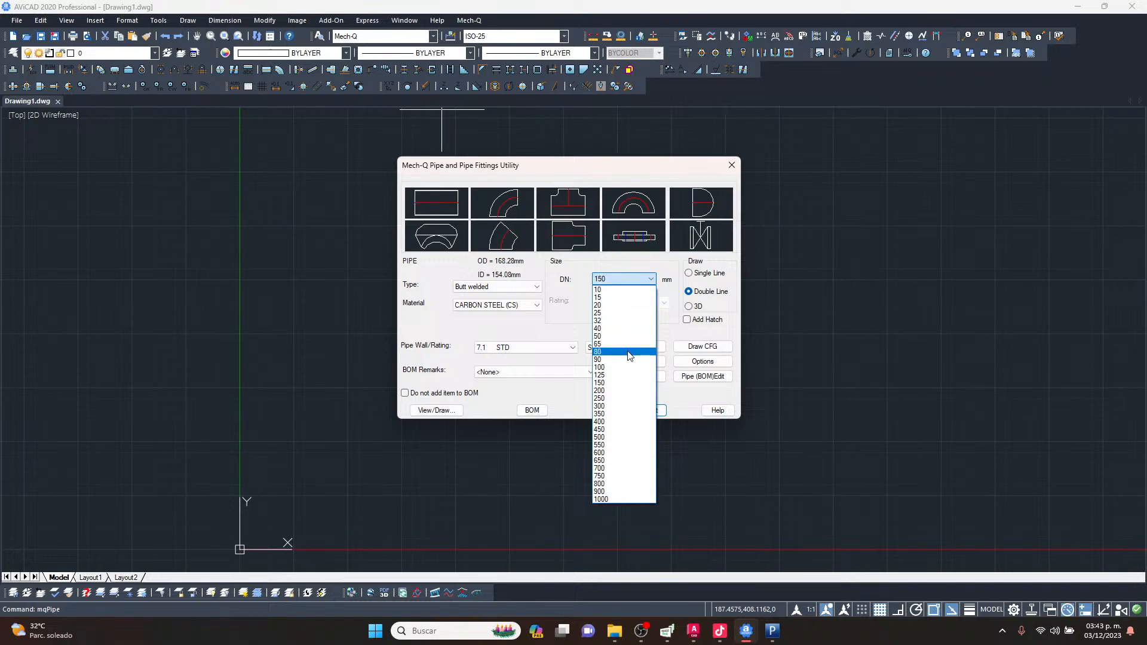
{"action": "left_click", "coordinate": [623, 367]}
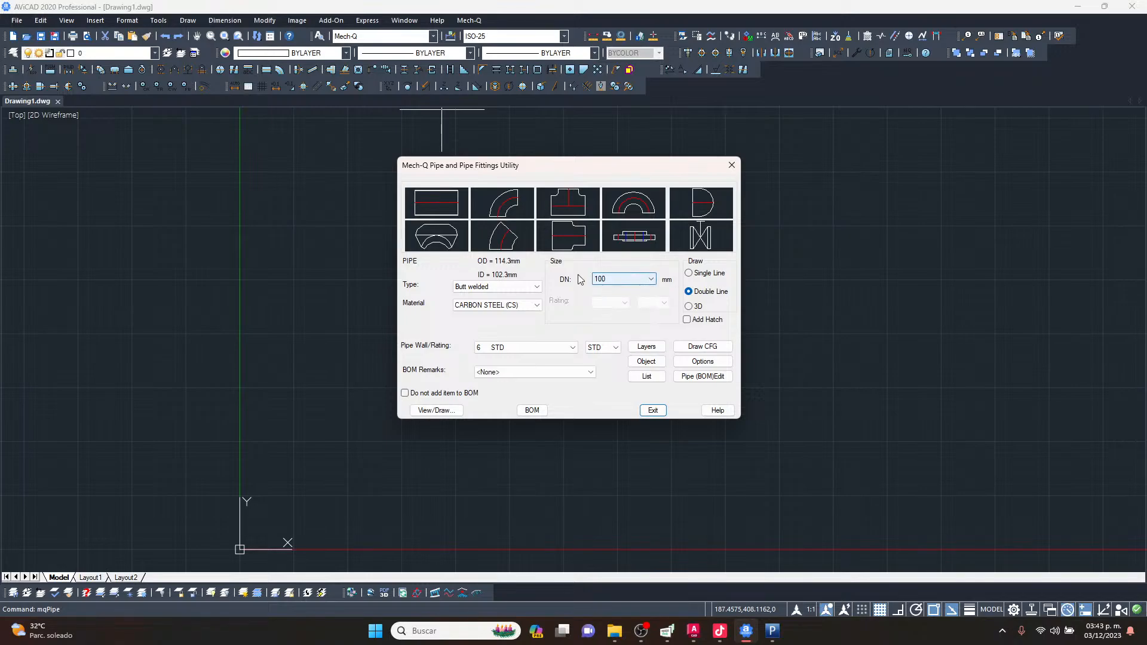
Choose the flange as the fitting, pick its ANSI pressure rating, and open the flange drawing options.
{"action": "left_click", "coordinate": [626, 239]}
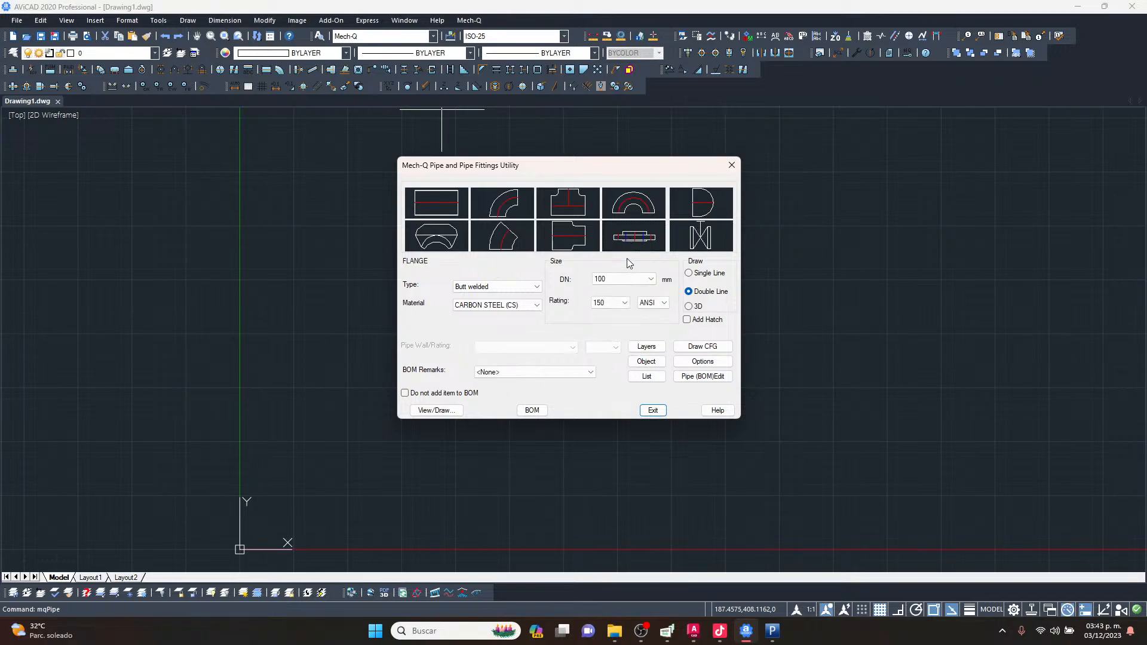
{"action": "left_click", "coordinate": [622, 304]}
{"action": "left_click", "coordinate": [618, 338]}
{"action": "left_click", "coordinate": [435, 412]}
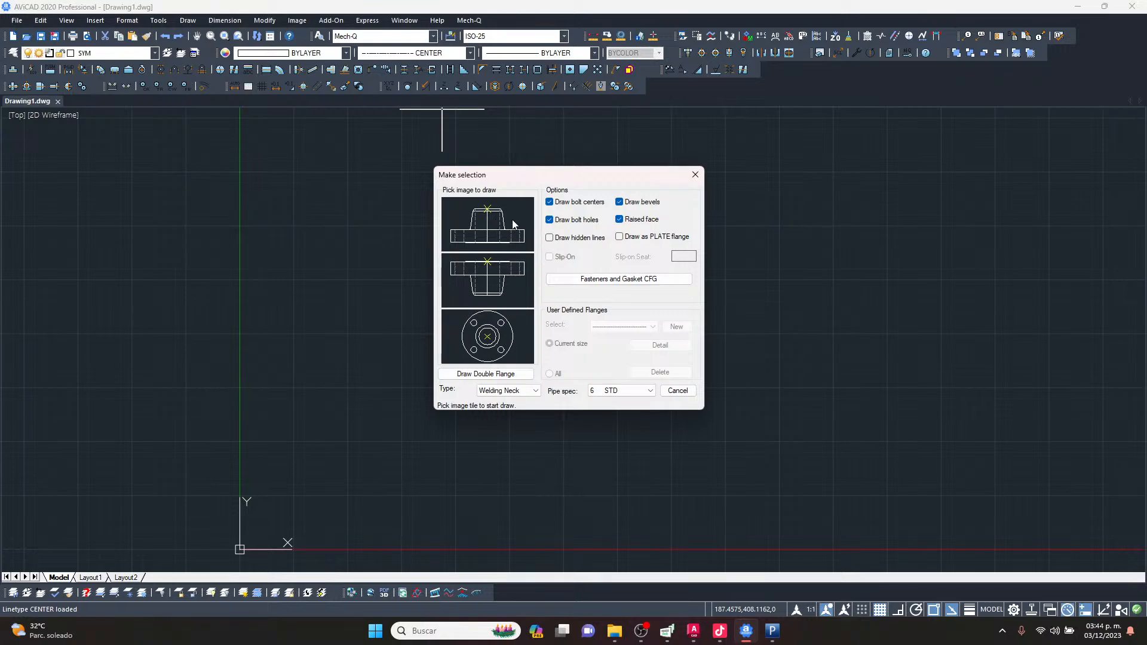
Insert the welding neck flange's side view into the drawing at about 234,236 with a rotation of 0 degrees.
{"action": "left_click", "coordinate": [496, 280]}
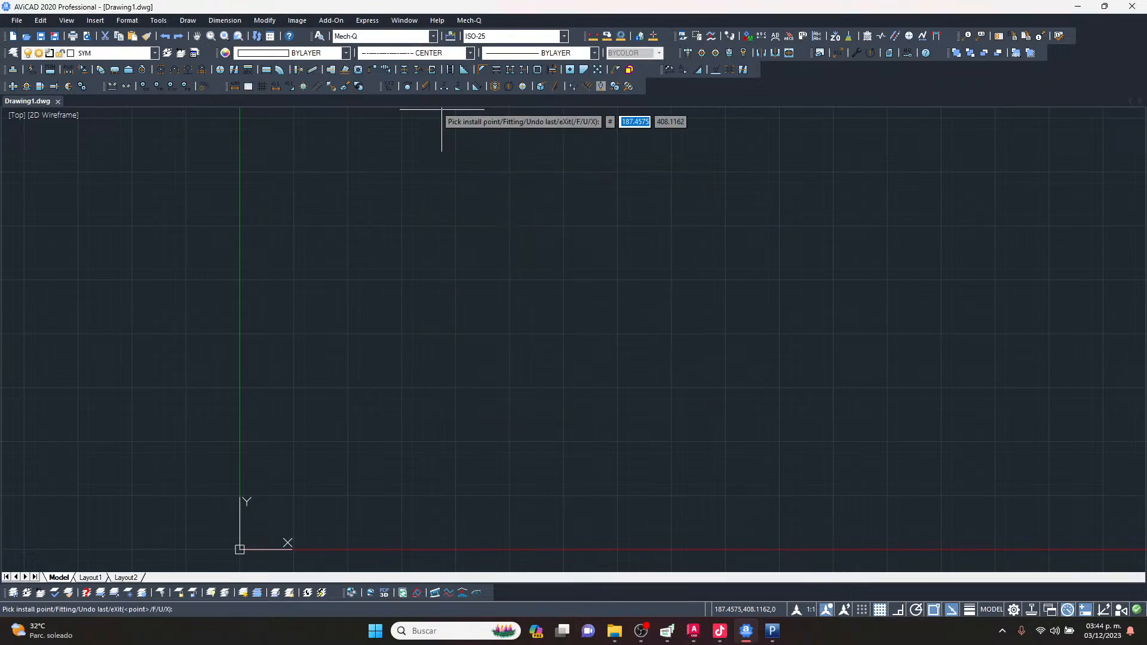
{"action": "key", "text": "Escape"}
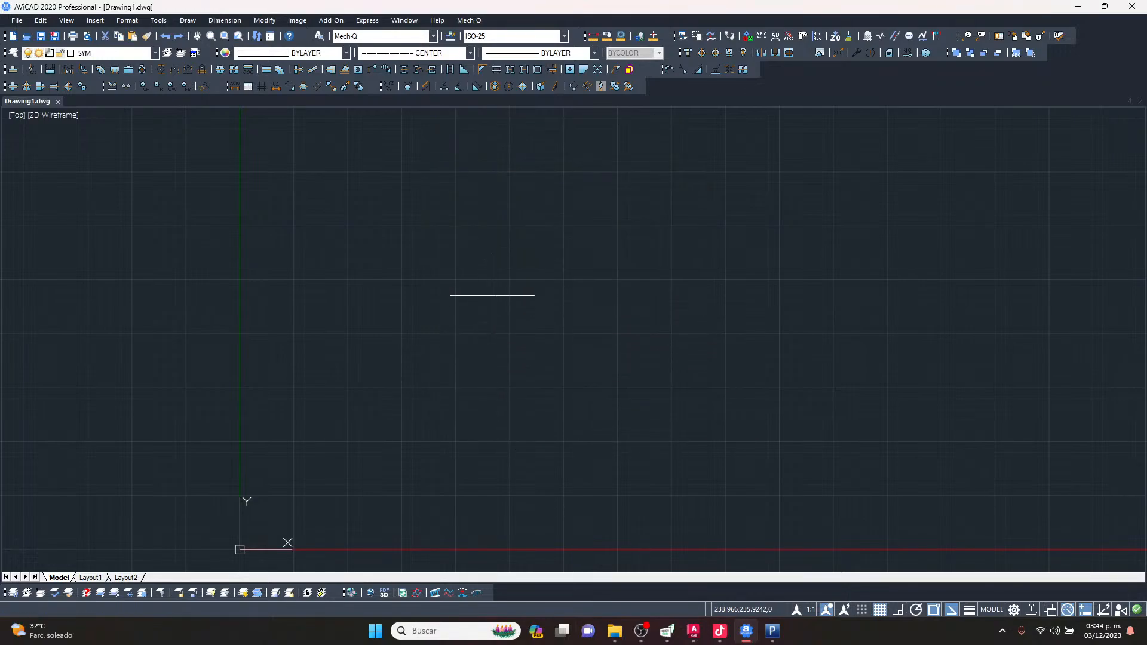
{"action": "left_click", "coordinate": [491, 294]}
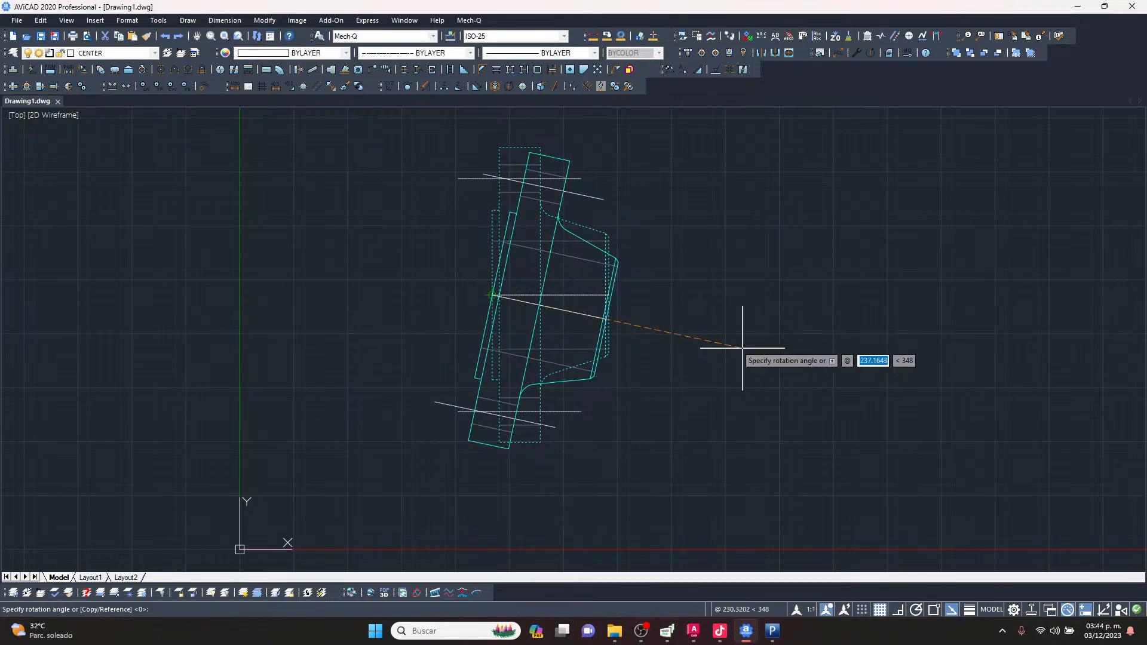
{"action": "left_click", "coordinate": [825, 305]}
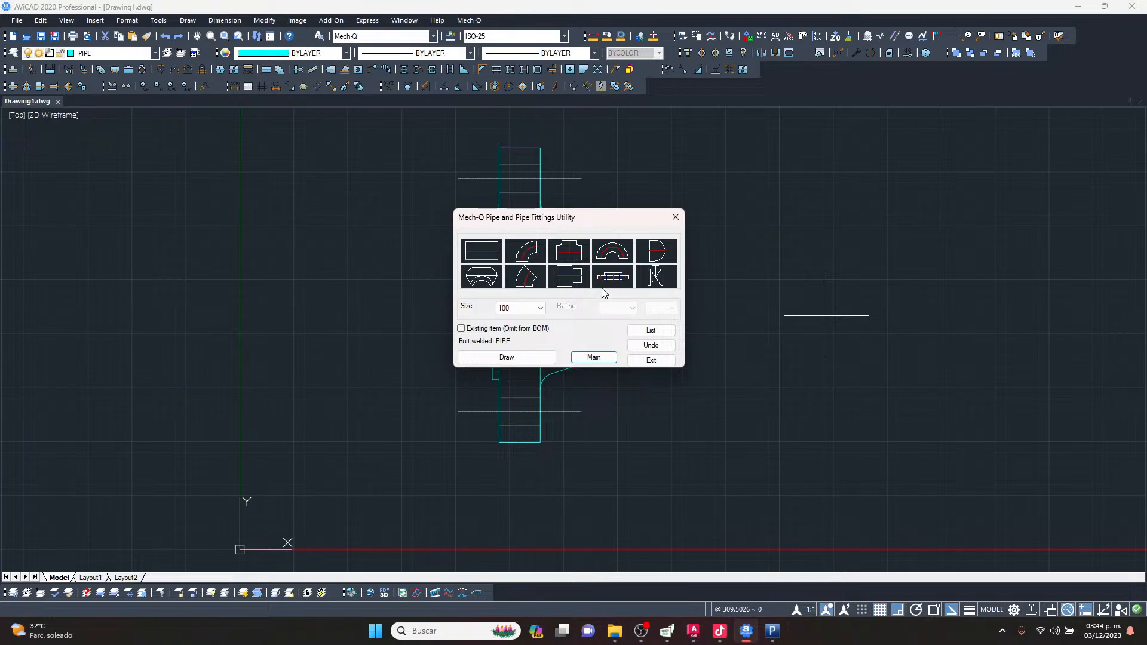
Choose the DN 100 flange again, set its ANSI rating to 900, and open its drawing options.
{"action": "left_click", "coordinate": [619, 282]}
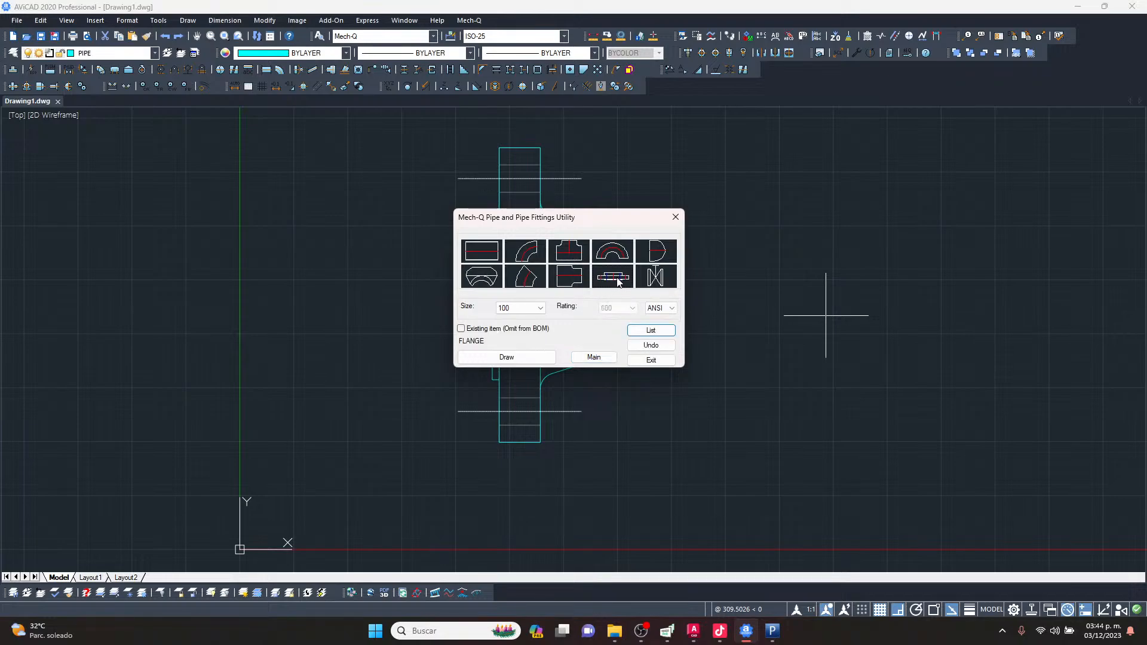
{"action": "left_click", "coordinate": [529, 355]}
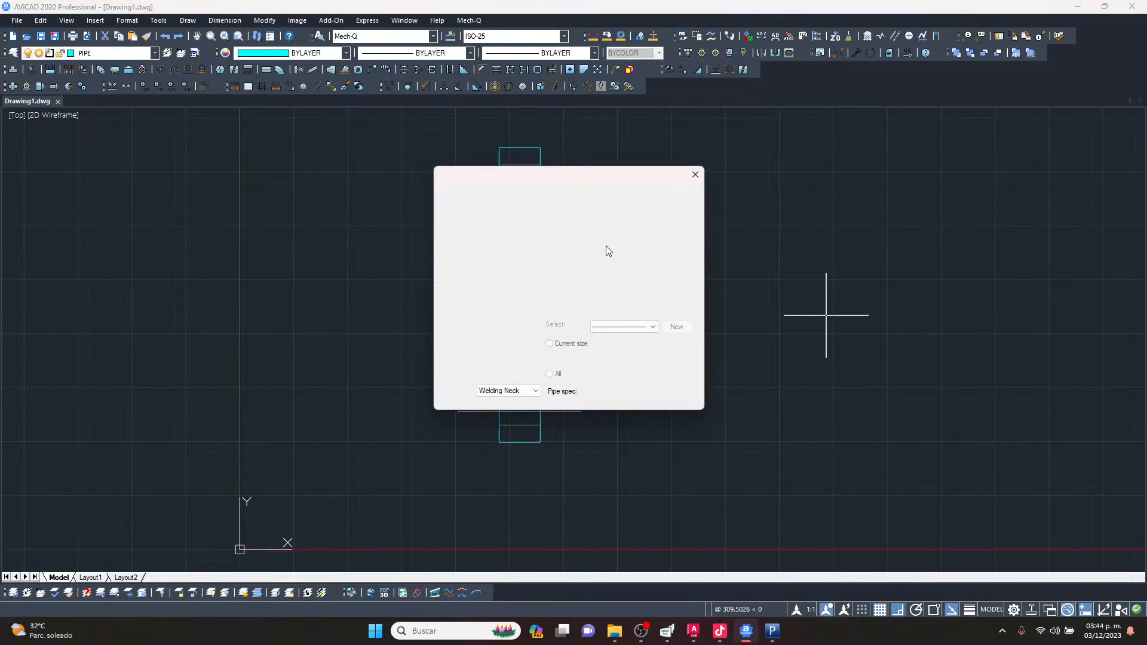
{"action": "key", "text": "Escape"}
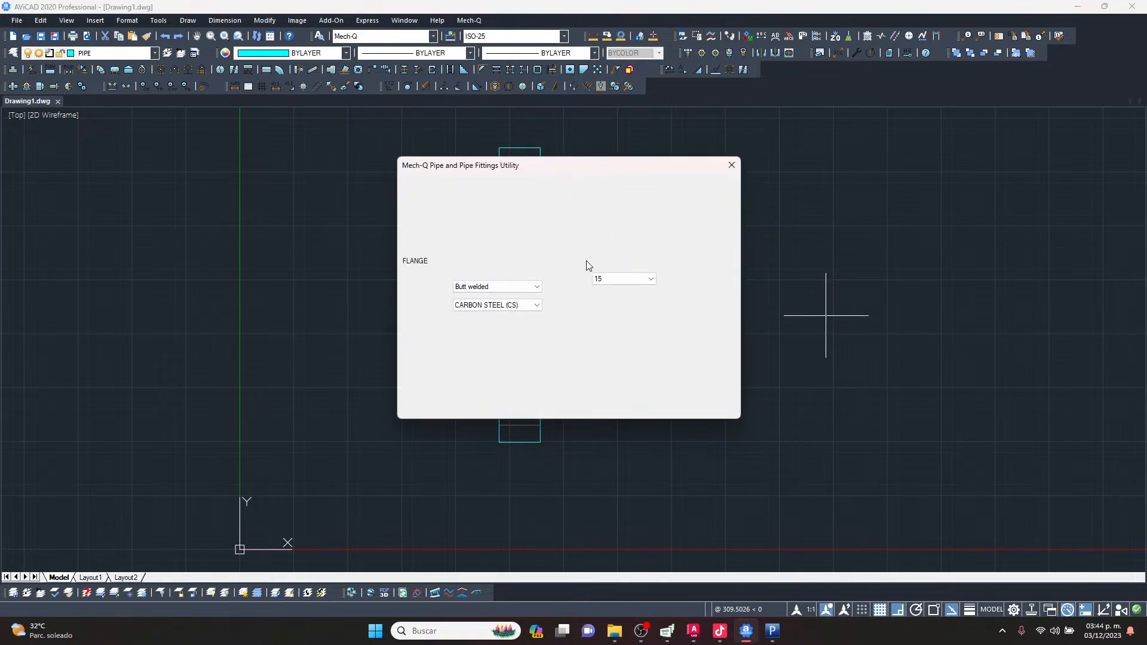
{"action": "left_click", "coordinate": [611, 303]}
{"action": "left_click", "coordinate": [609, 345]}
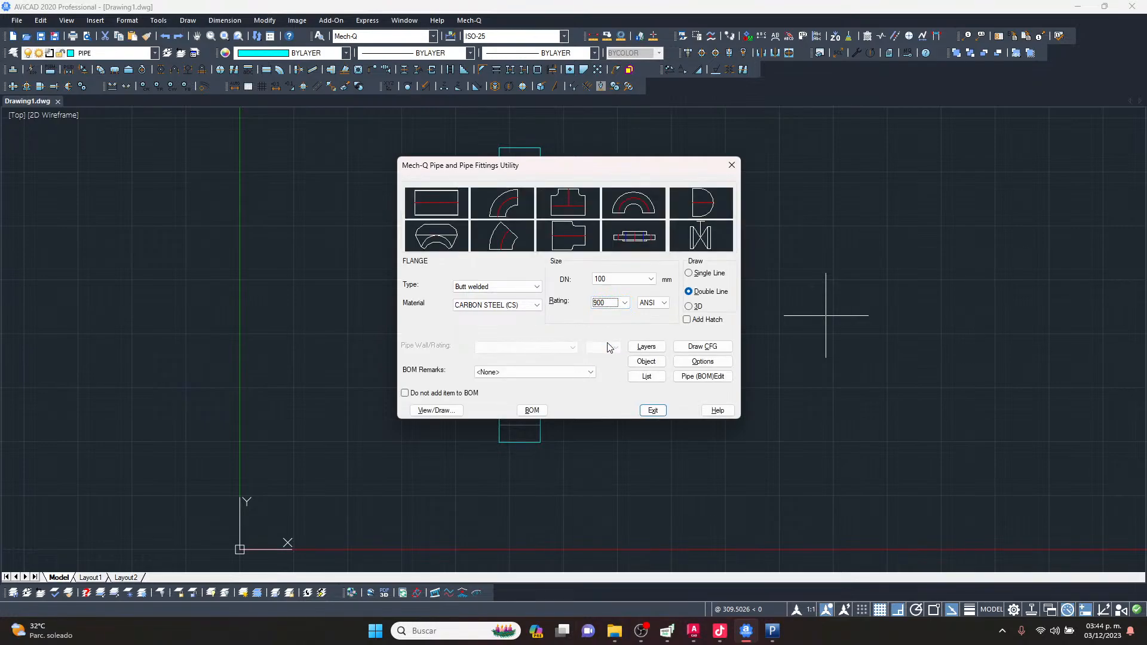
{"action": "left_click", "coordinate": [449, 410]}
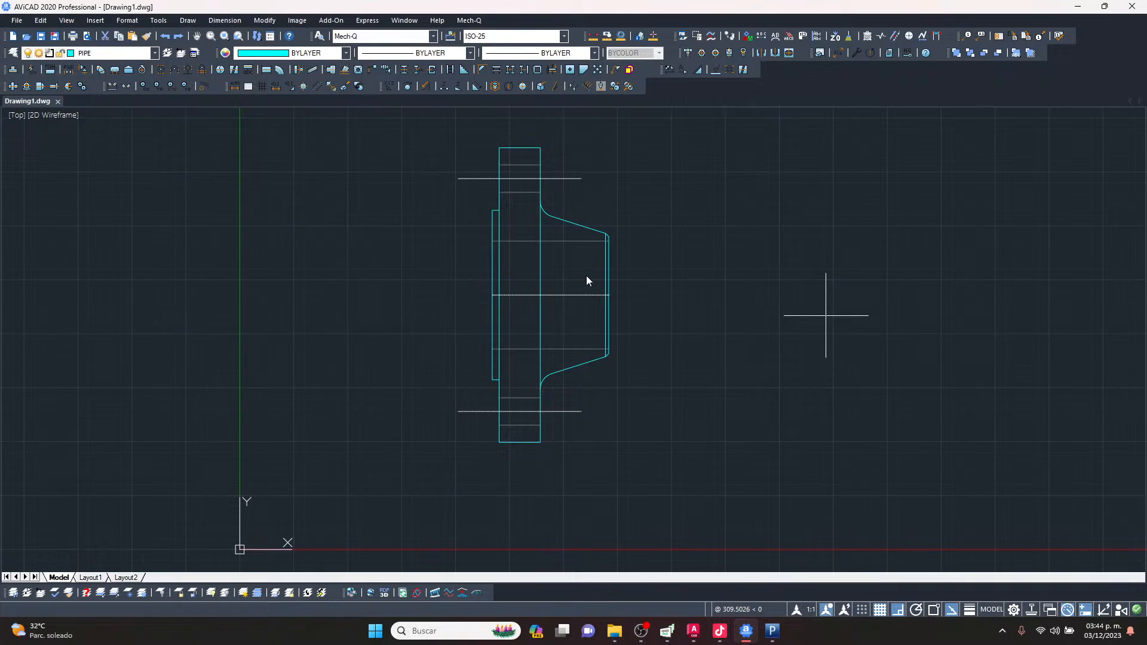
Insert the class 900 welding neck flange's side view on the Y axis beside the first flange, rotated 180 degrees.
{"action": "left_click", "coordinate": [508, 283]}
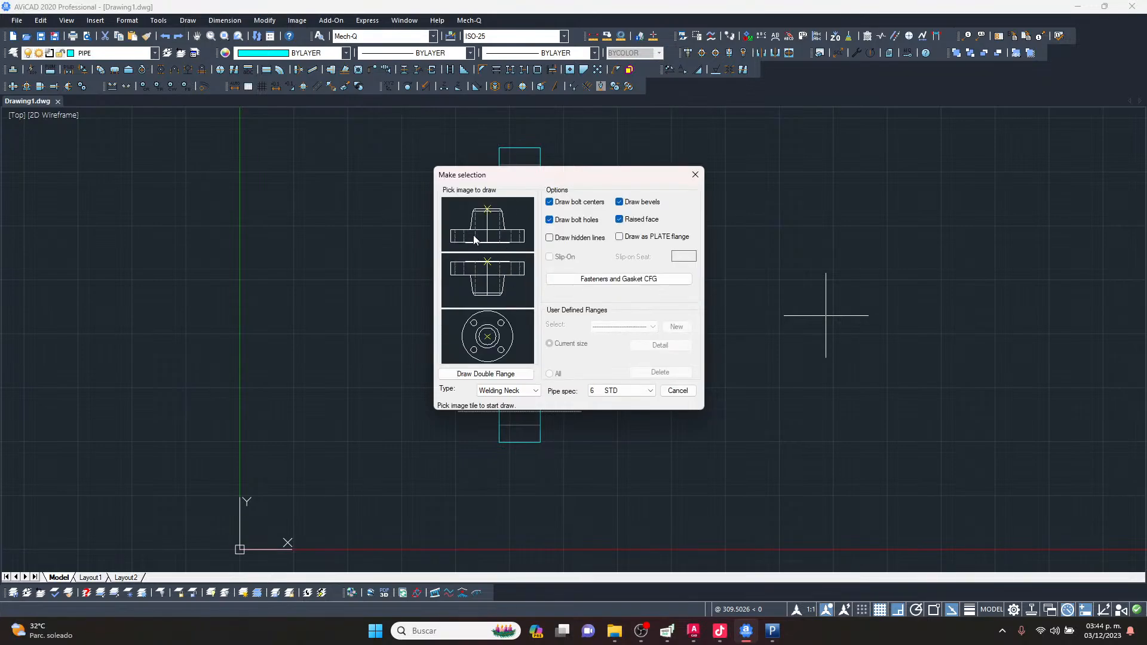
{"action": "left_click", "coordinate": [495, 281]}
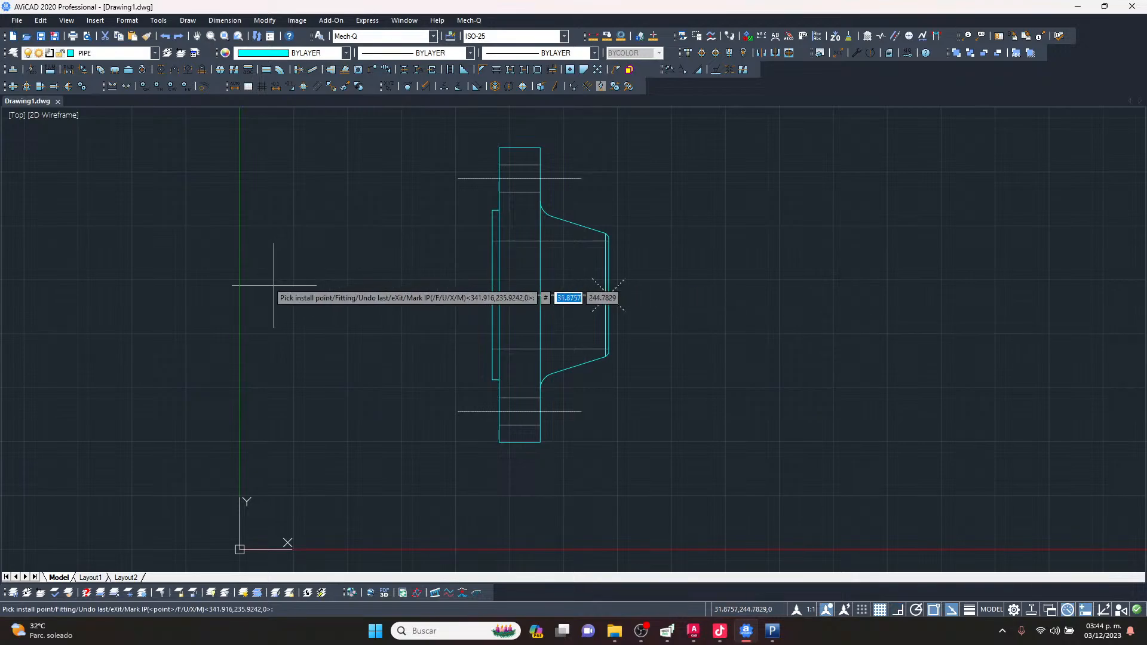
{"action": "left_click", "coordinate": [239, 301]}
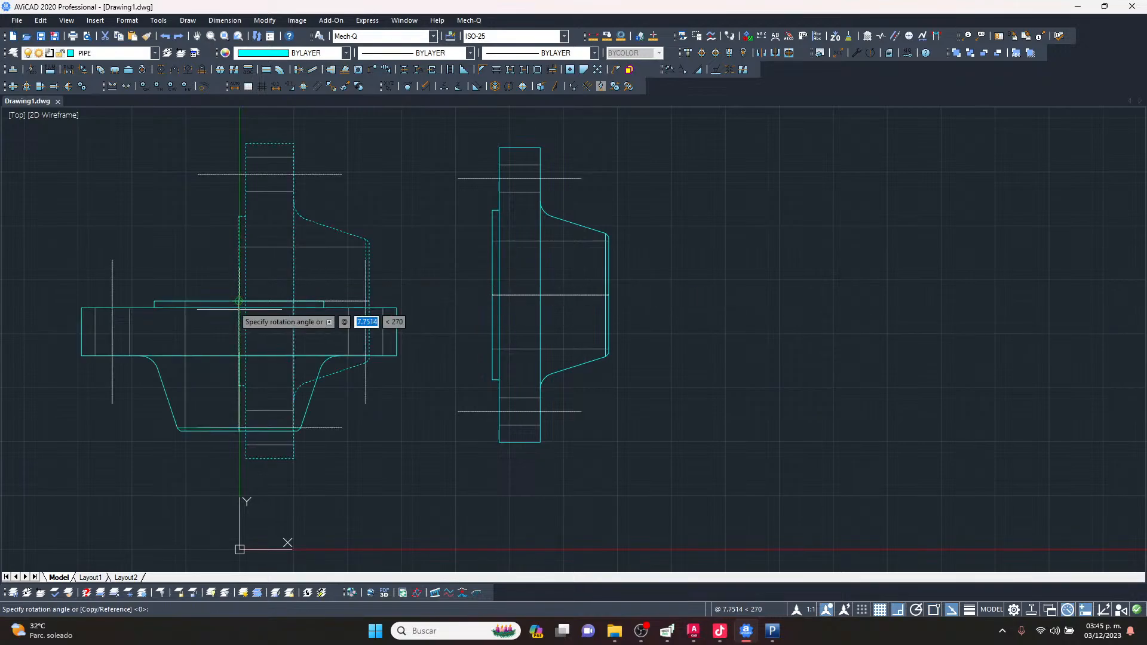
{"action": "left_click", "coordinate": [137, 312]}
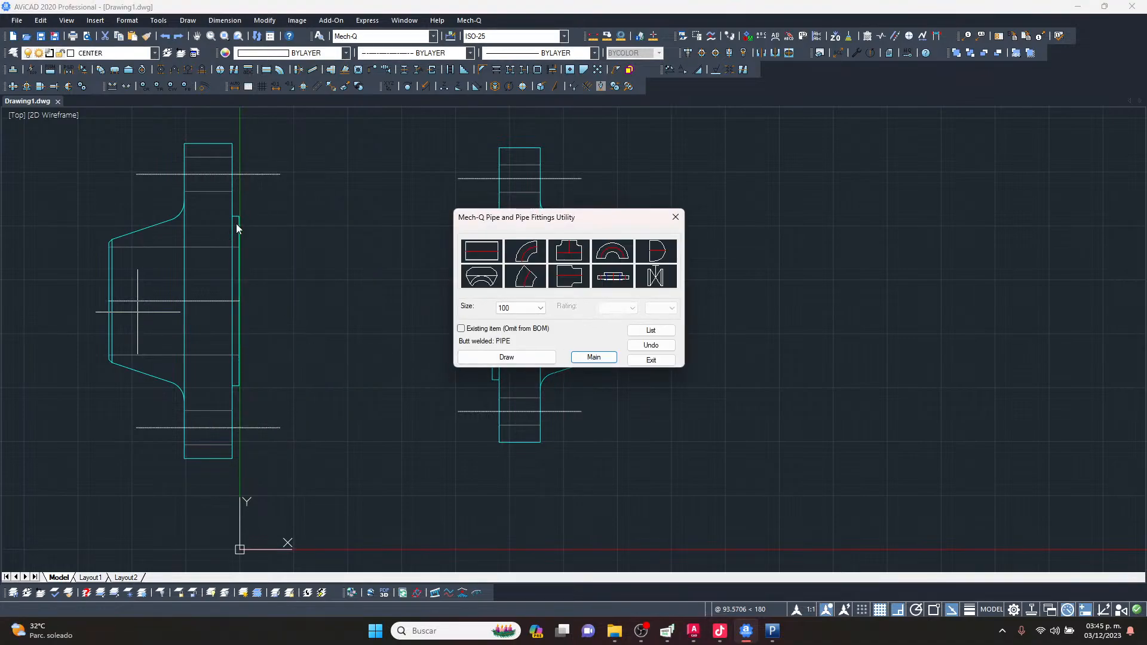
Reopen the flange drawing options and view the fasteners and gasket configuration.
{"action": "left_click", "coordinate": [495, 357]}
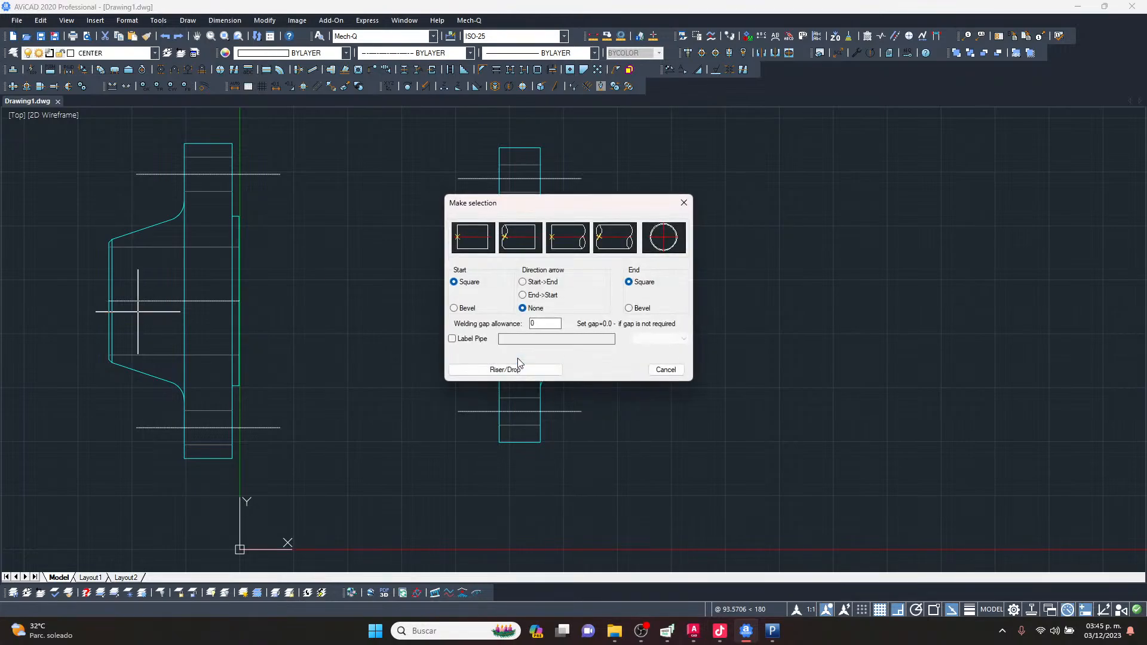
{"action": "left_click", "coordinate": [684, 203]}
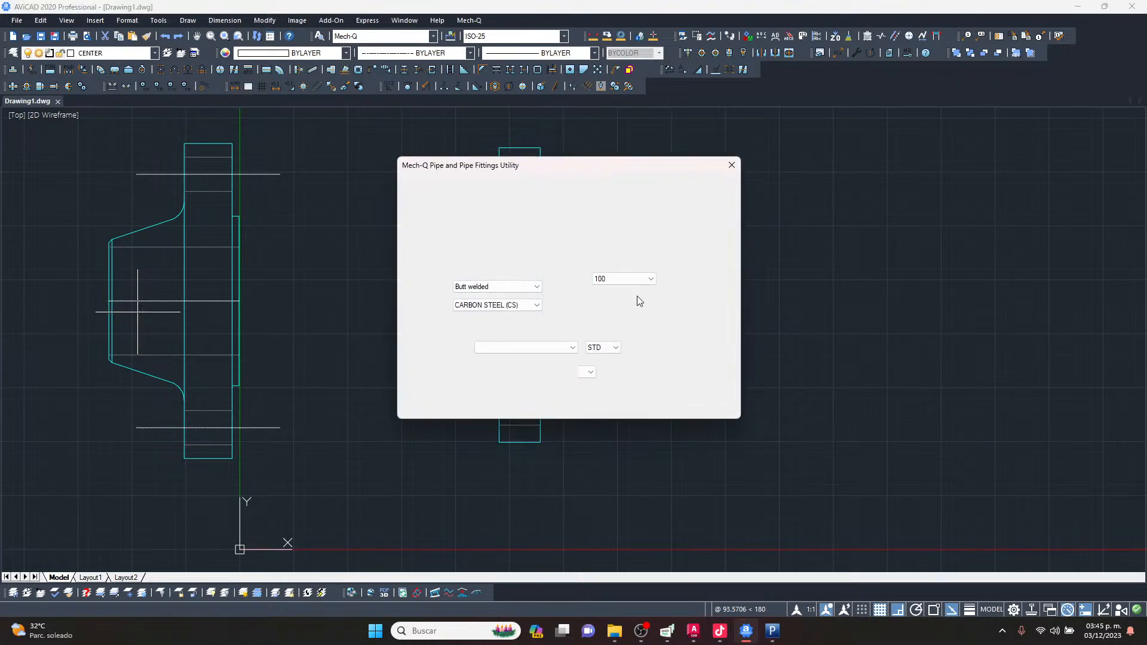
{"action": "left_click", "coordinate": [633, 241]}
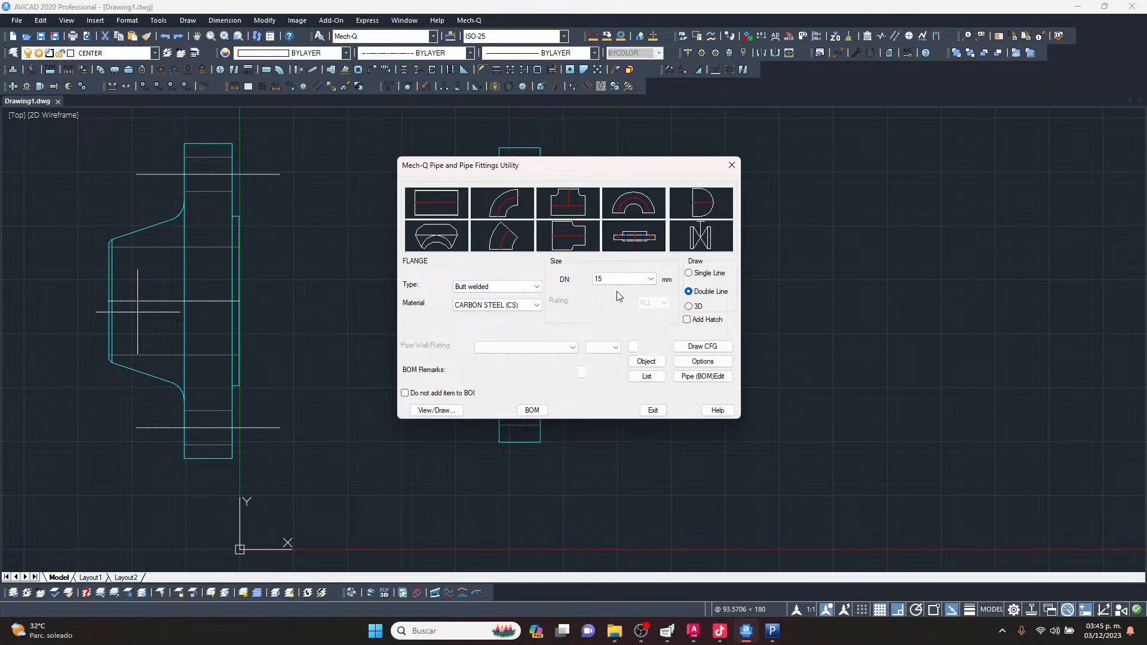
{"action": "left_click", "coordinate": [443, 413]}
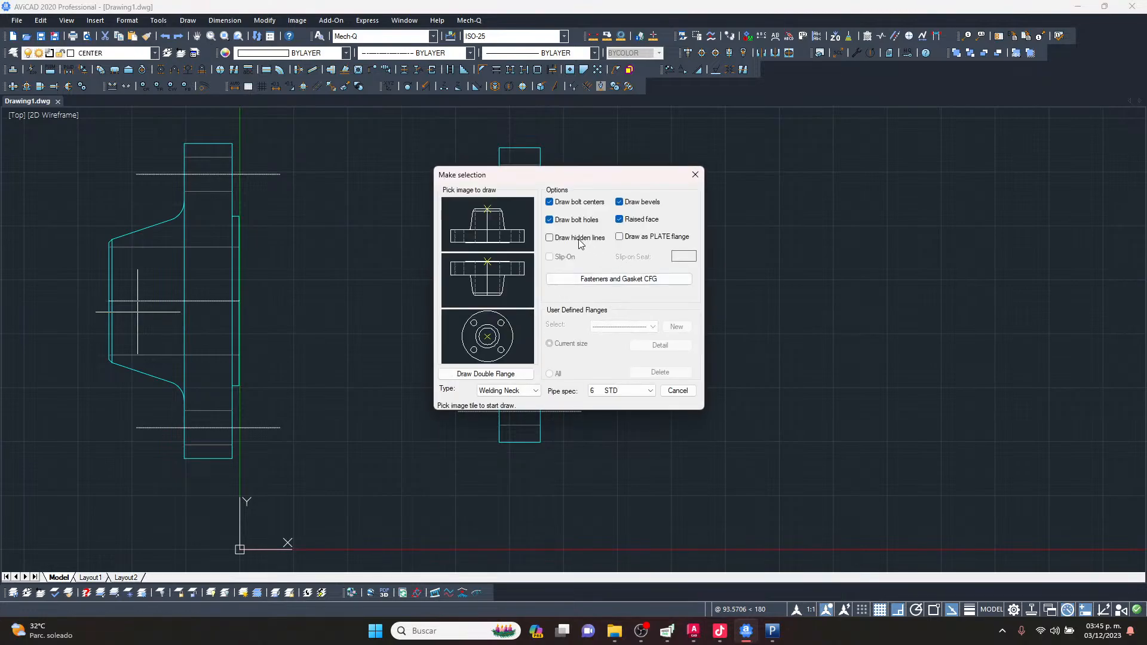
{"action": "left_click", "coordinate": [612, 279]}
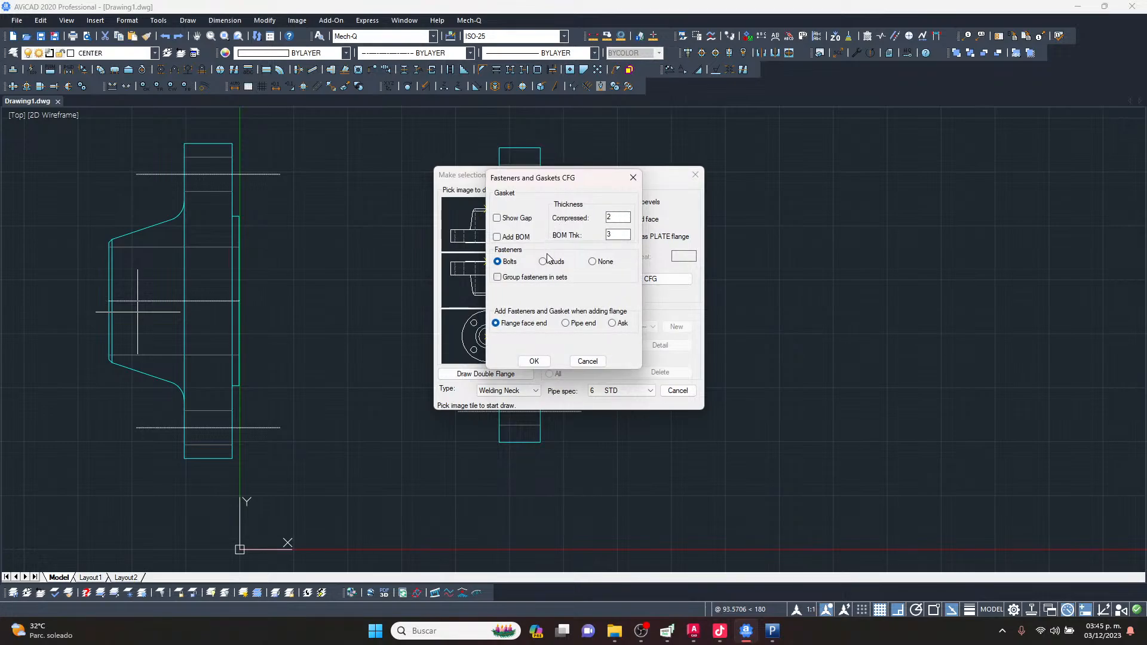
{"action": "left_click", "coordinate": [632, 178]}
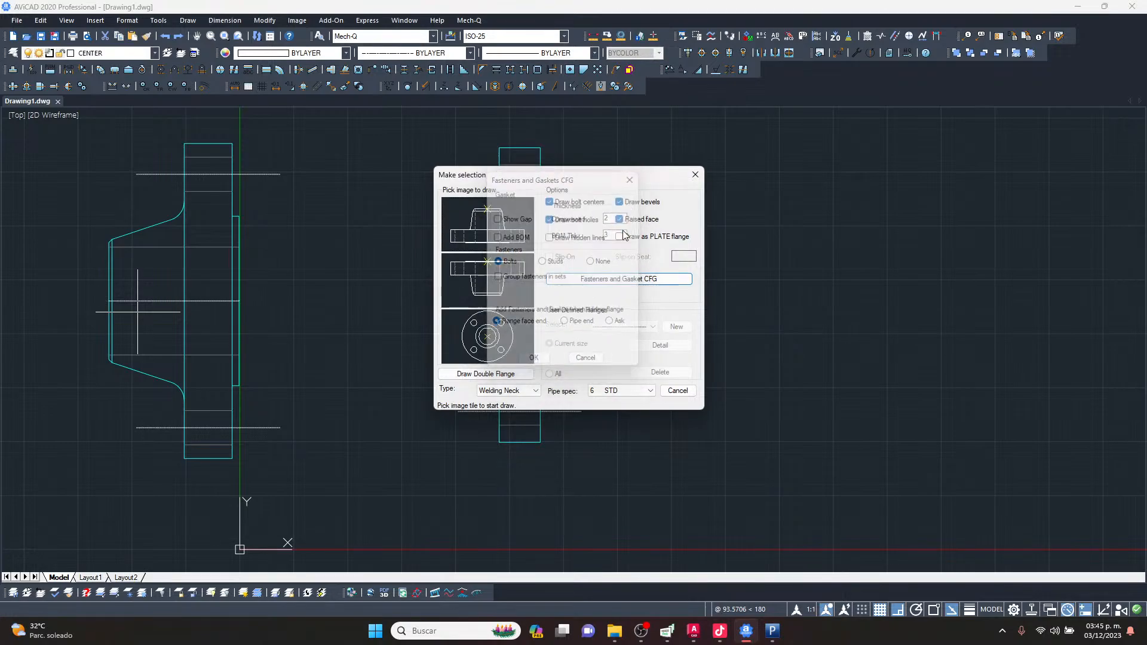
Try the PLATE flange option and the User Defined flange type, and close the flange options without drawing.
{"action": "left_click", "coordinate": [620, 236]}
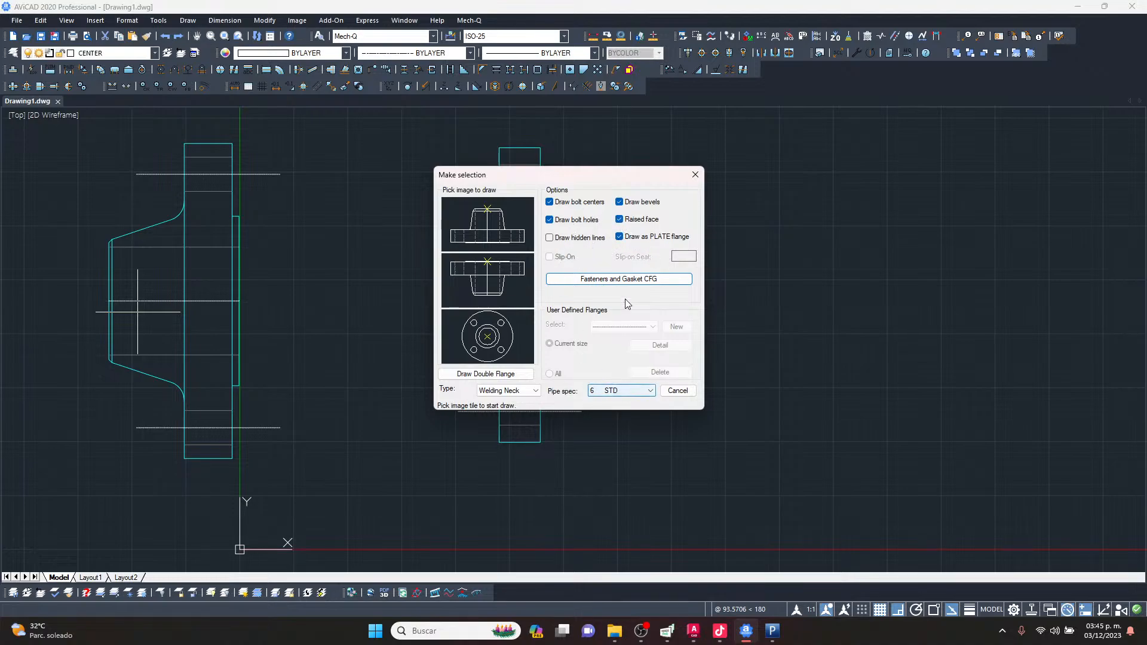
{"action": "left_click", "coordinate": [513, 390]}
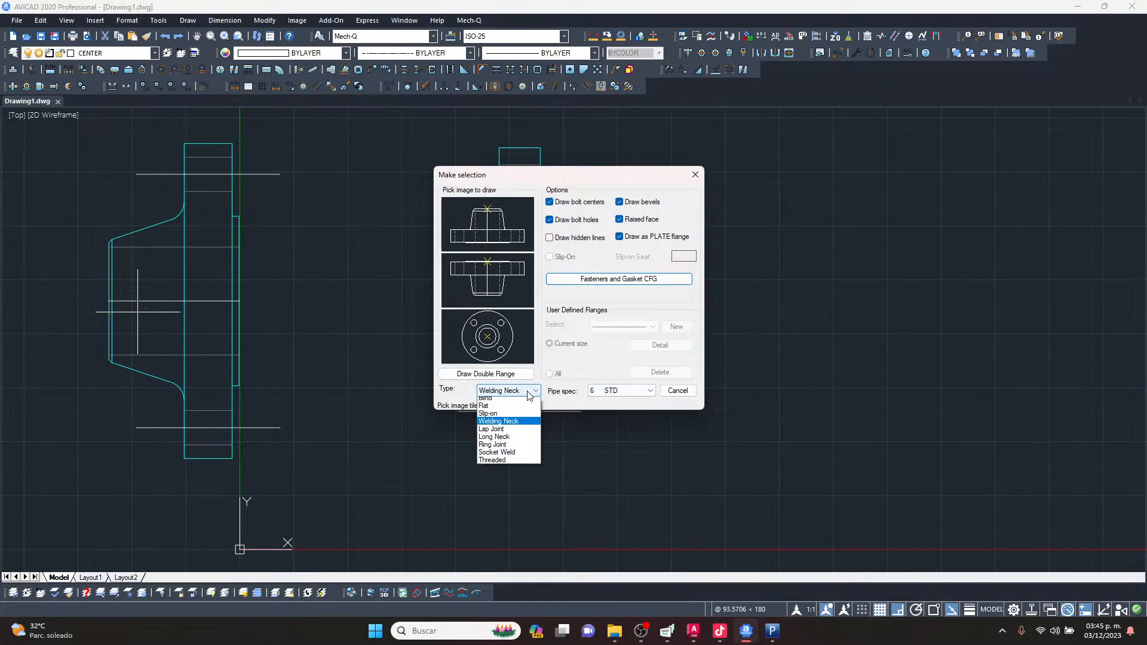
{"action": "left_click", "coordinate": [503, 401]}
{"action": "left_click", "coordinate": [507, 391]}
{"action": "left_click", "coordinate": [507, 405]}
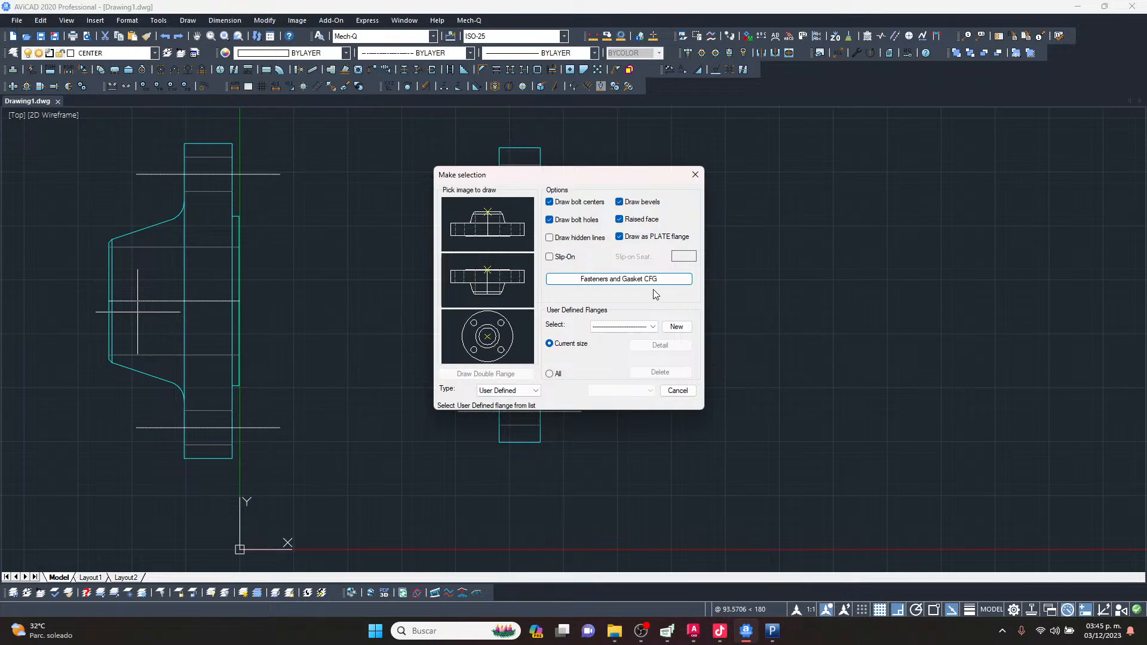
{"action": "left_click", "coordinate": [678, 390]}
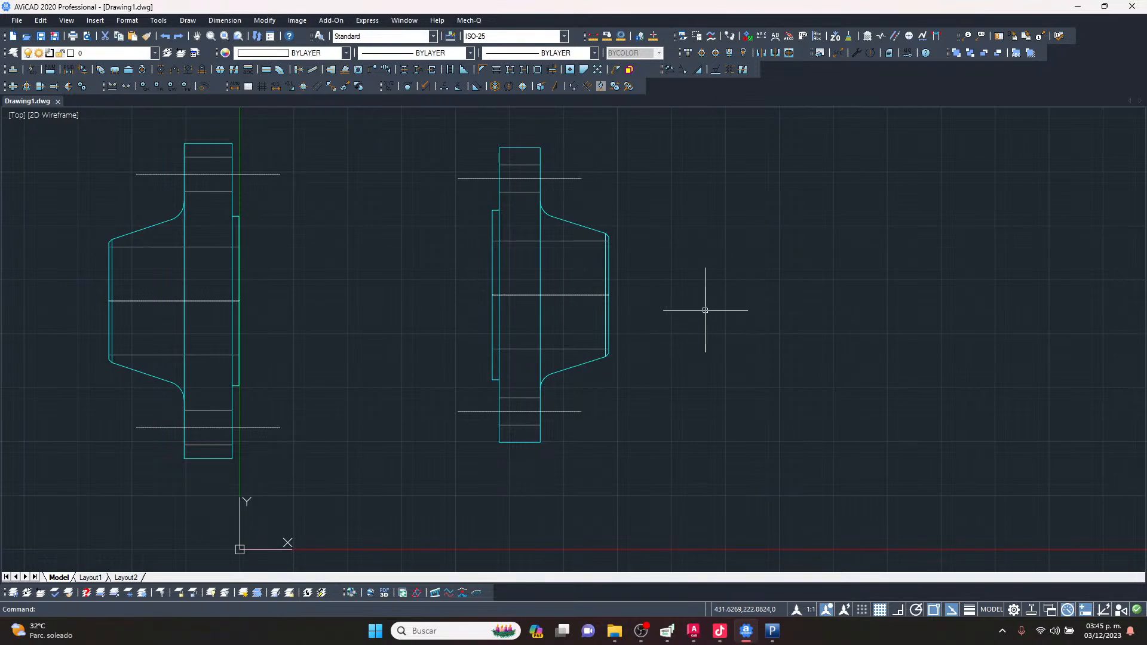
Examine the two inserted flange side views up close, comparing their profiles and raised faces.
{"action": "scroll", "coordinate": [681, 298], "scroll_direction": "down", "scroll_amount": 5}
{"action": "scroll", "coordinate": [493, 263], "scroll_direction": "up", "scroll_amount": 3}
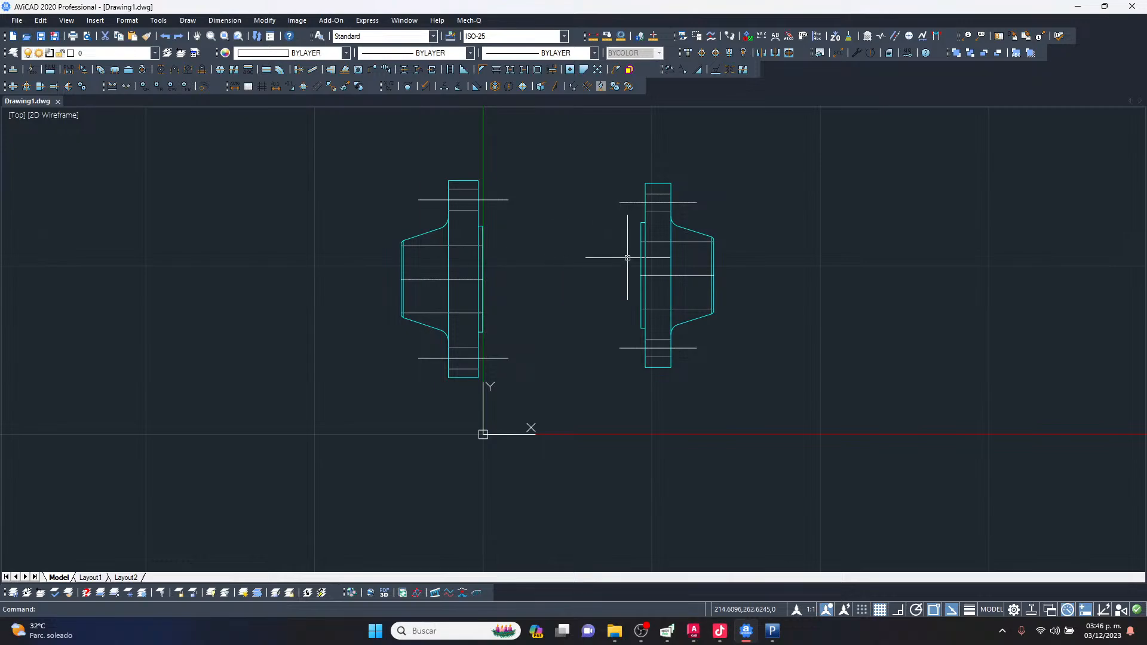
{"action": "scroll", "coordinate": [581, 302], "scroll_direction": "up", "scroll_amount": 3}
{"action": "scroll", "coordinate": [543, 299], "scroll_direction": "down", "scroll_amount": 4}
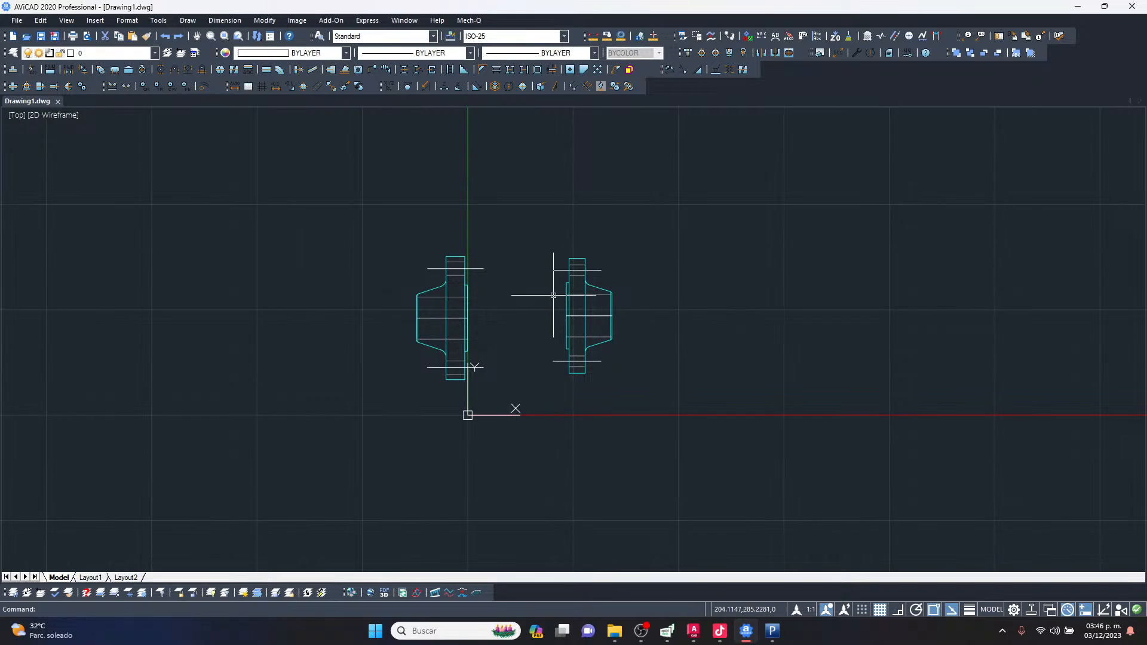
{"action": "scroll", "coordinate": [525, 306], "scroll_direction": "up", "scroll_amount": 2}
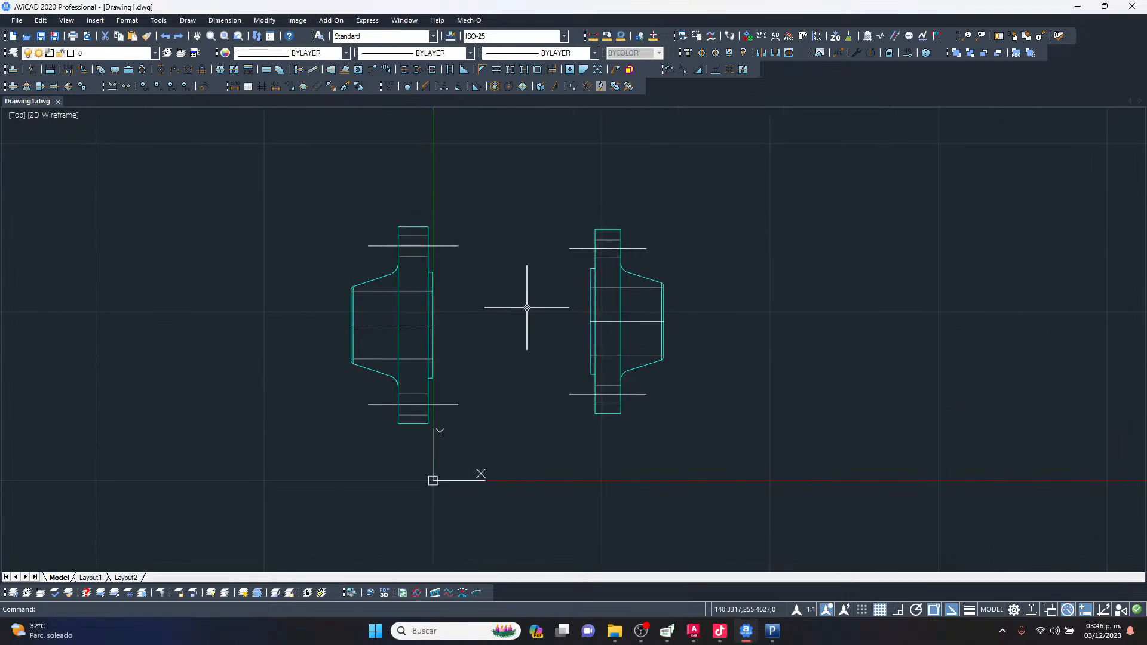
{"action": "scroll", "coordinate": [471, 256], "scroll_direction": "up", "scroll_amount": 3}
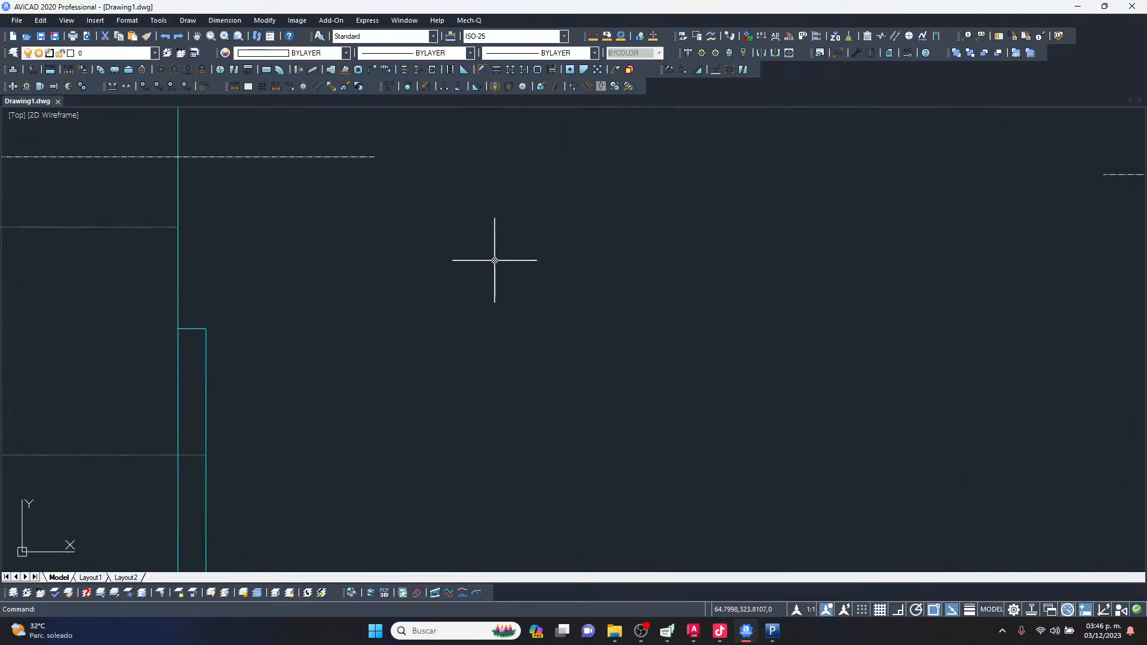
{"action": "scroll", "coordinate": [525, 243], "scroll_direction": "down", "scroll_amount": 3}
{"action": "scroll", "coordinate": [515, 257], "scroll_direction": "up", "scroll_amount": 3}
{"action": "scroll", "coordinate": [514, 265], "scroll_direction": "down", "scroll_amount": 3}
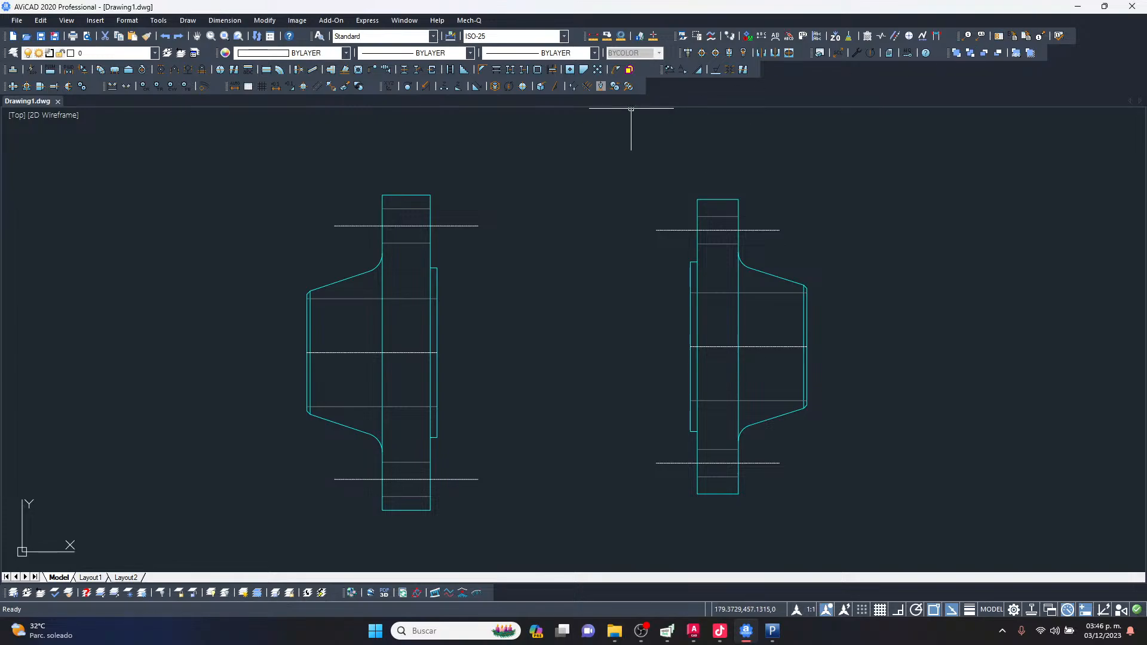
Switch to the AutoCAD drawing of 3D pipe accessories and examine the reducing tee and its neighbouring fittings.
{"action": "left_click", "coordinate": [1082, 6]}
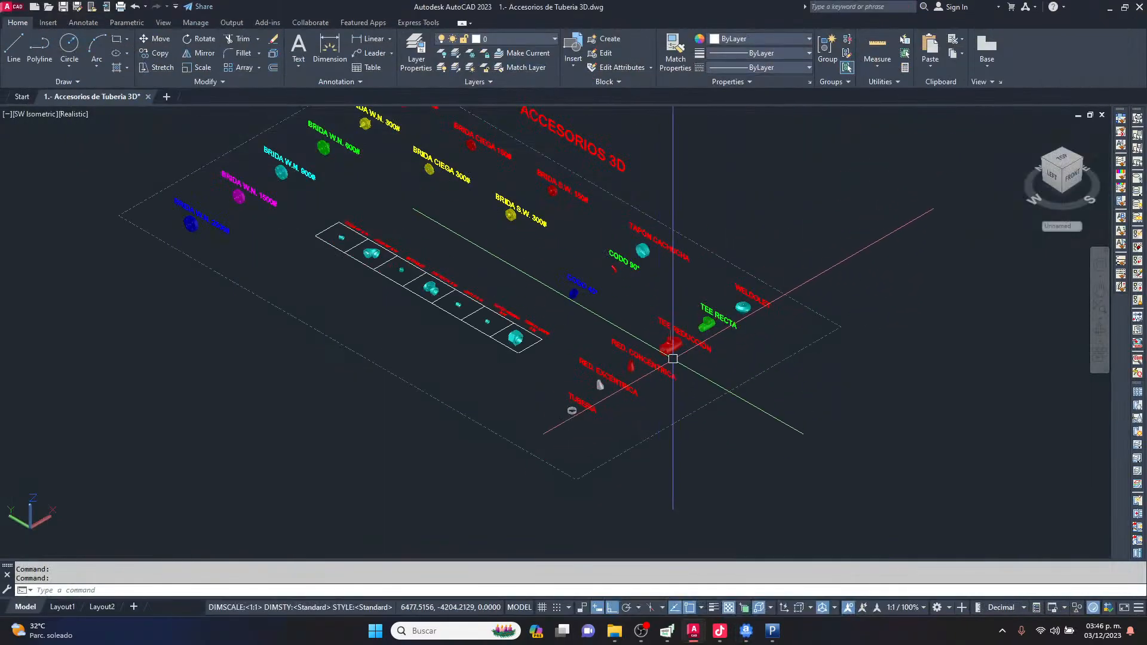
{"action": "scroll", "coordinate": [671, 353], "scroll_direction": "up", "scroll_amount": 4}
{"action": "scroll", "coordinate": [845, 198], "scroll_direction": "up", "scroll_amount": 4}
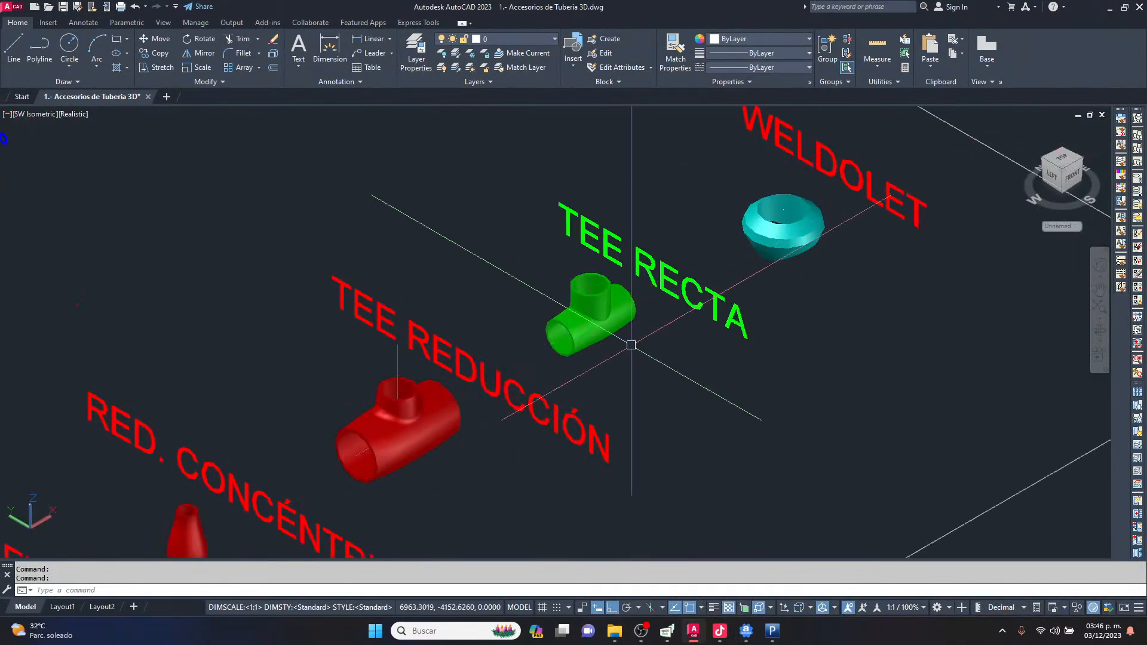
{"action": "scroll", "coordinate": [621, 375], "scroll_direction": "down", "scroll_amount": 2}
{"action": "scroll", "coordinate": [620, 375], "scroll_direction": "down", "scroll_amount": 3}
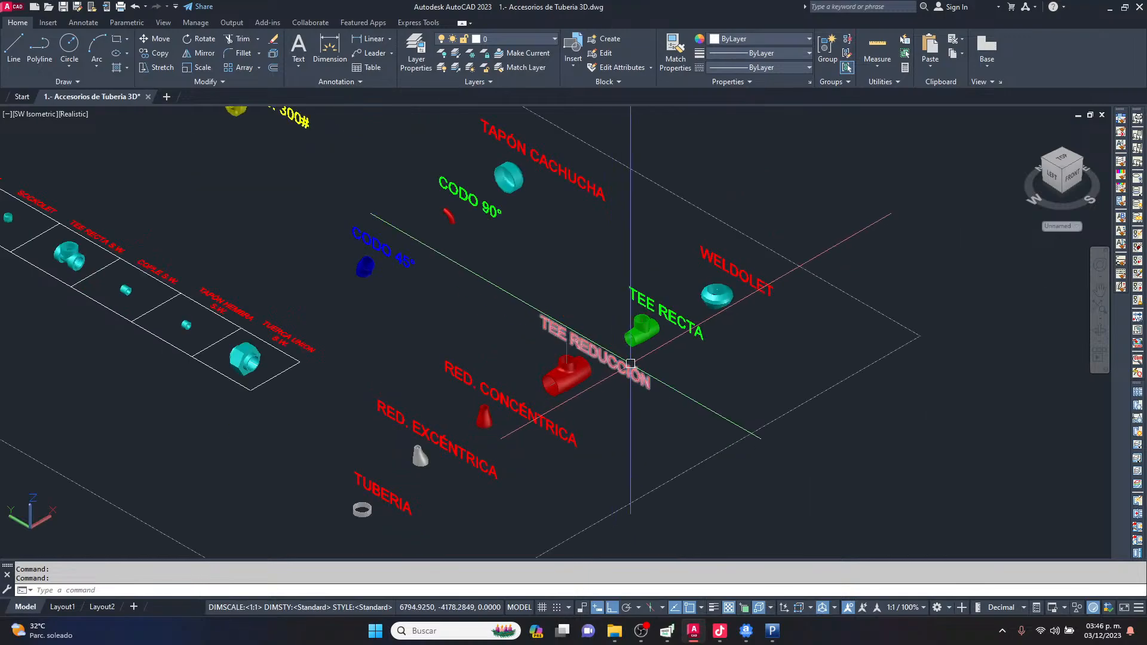
{"action": "scroll", "coordinate": [567, 385], "scroll_direction": "up", "scroll_amount": 3}
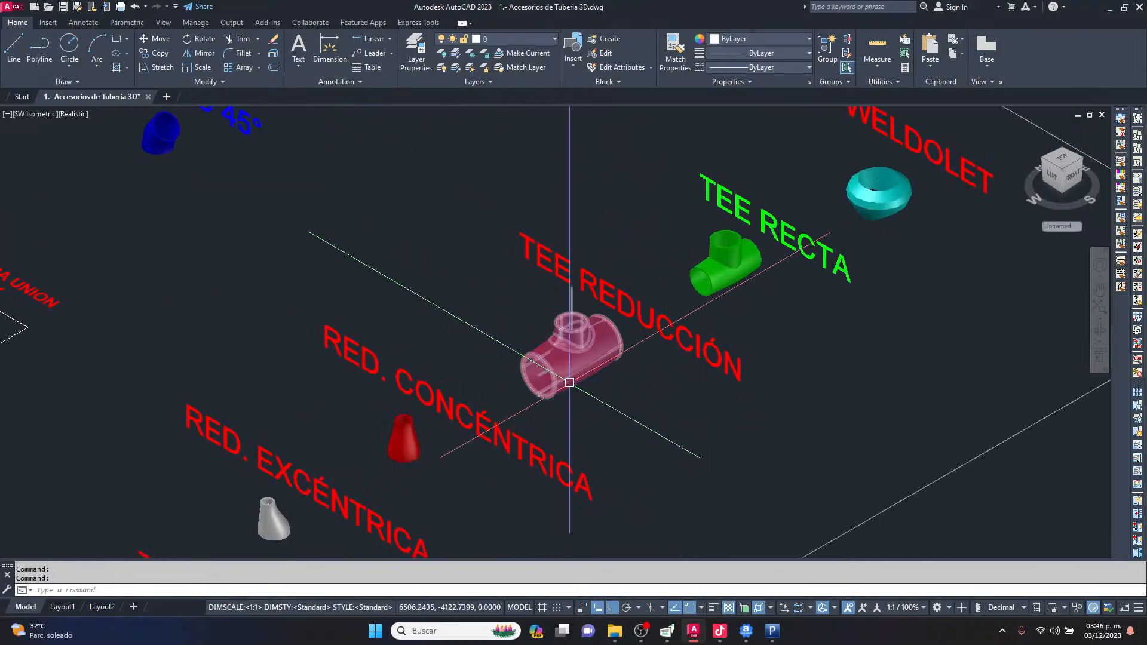
{"action": "scroll", "coordinate": [583, 358], "scroll_direction": "down", "scroll_amount": 3}
{"action": "scroll", "coordinate": [585, 356], "scroll_direction": "up", "scroll_amount": 5}
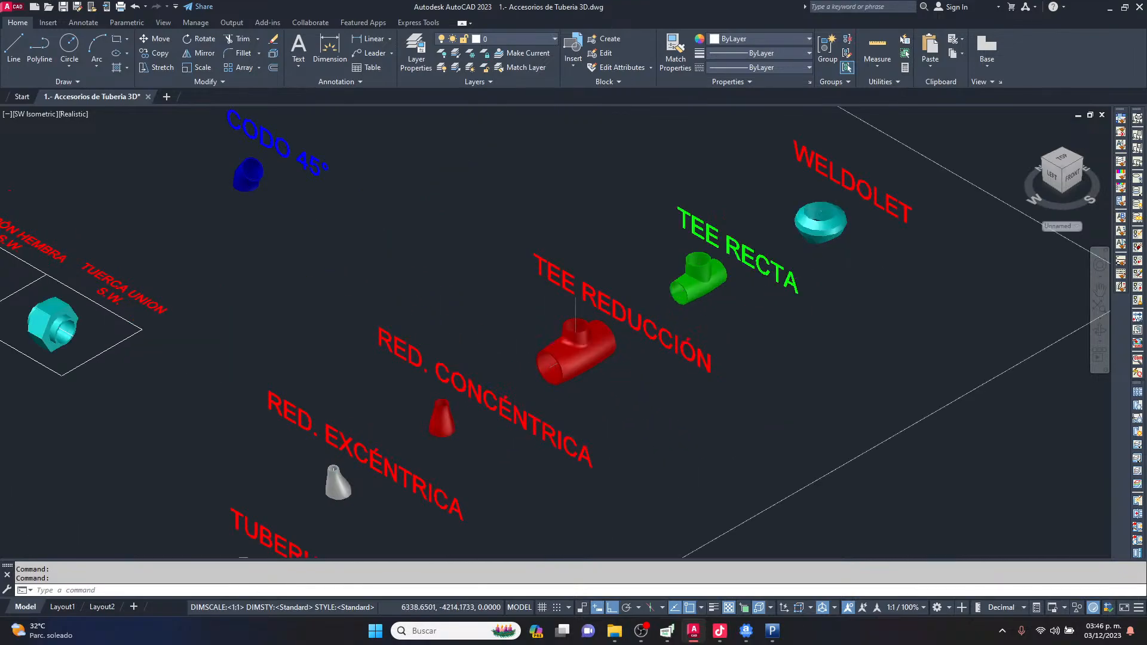
{"action": "scroll", "coordinate": [584, 312], "scroll_direction": "up", "scroll_amount": 2}
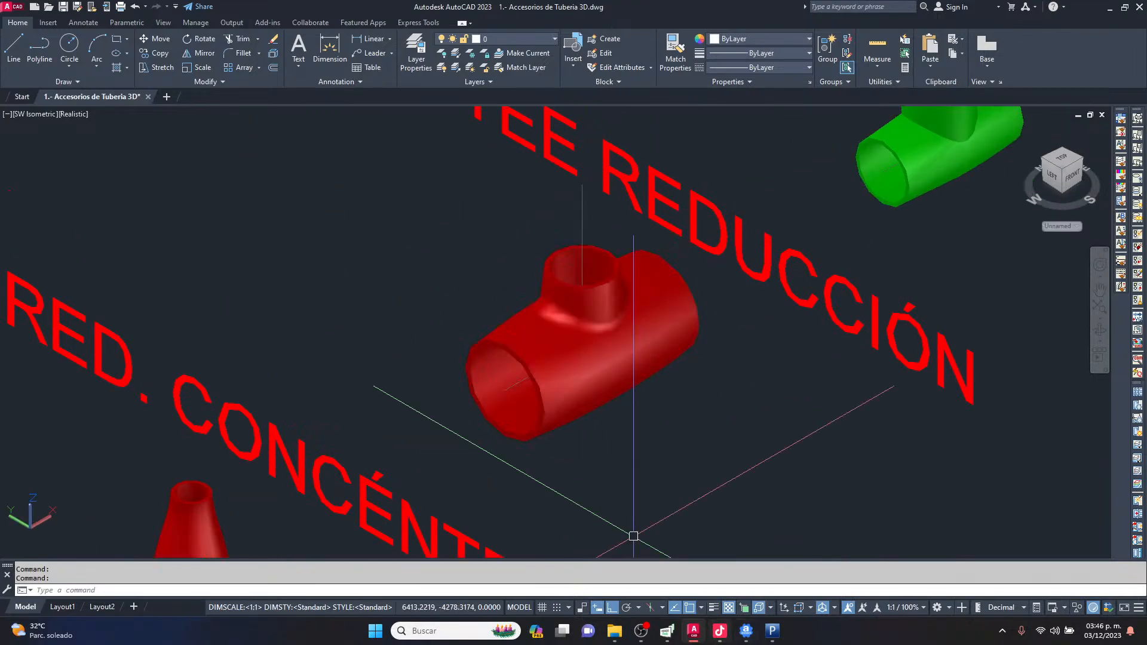
{"action": "left_click", "coordinate": [746, 632]}
{"action": "left_click", "coordinate": [747, 633]}
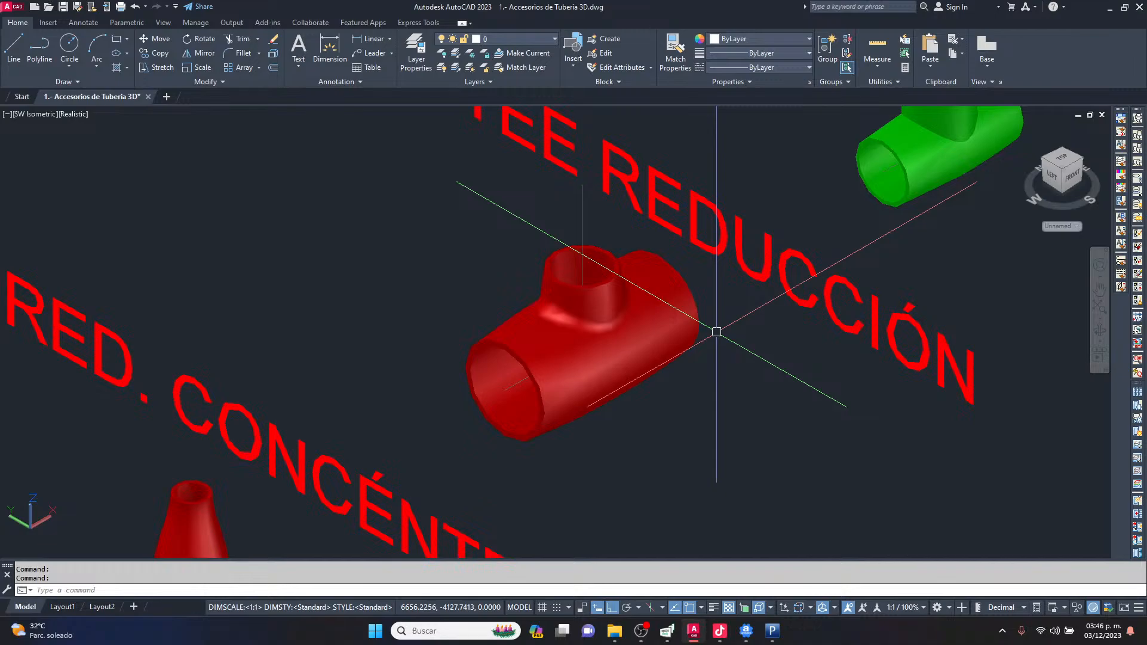
Create a new drawing and save it to the Desktop as ACCESORIOS TUBERIA 3D.
{"action": "scroll", "coordinate": [716, 332], "scroll_direction": "down", "scroll_amount": 6}
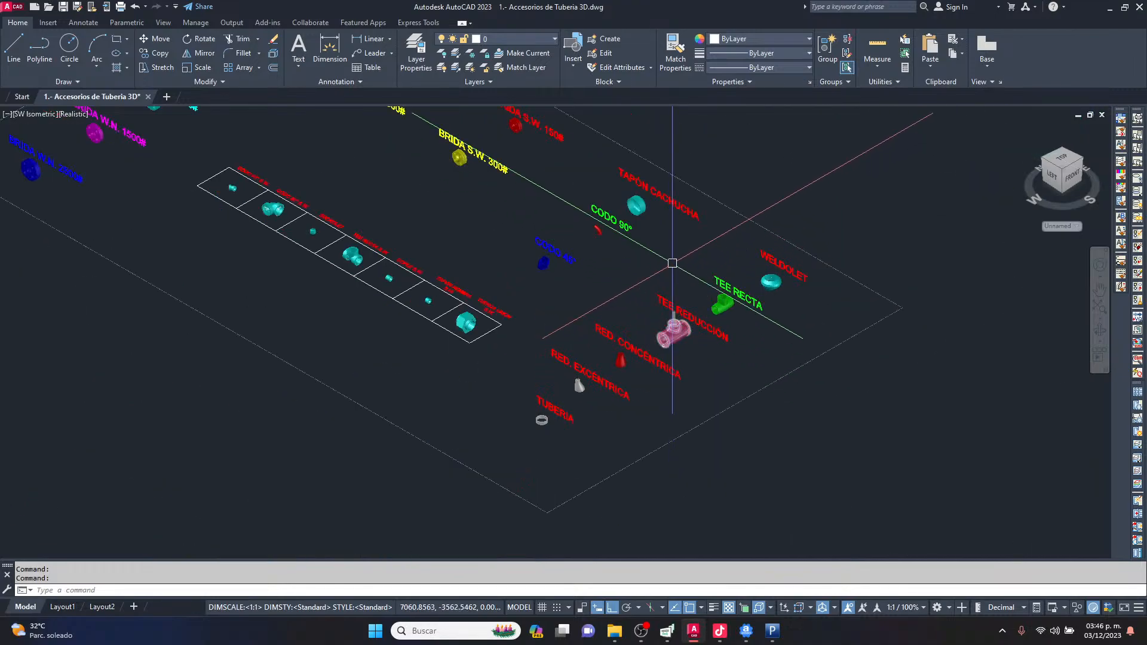
{"action": "scroll", "coordinate": [677, 340], "scroll_direction": "up", "scroll_amount": 6}
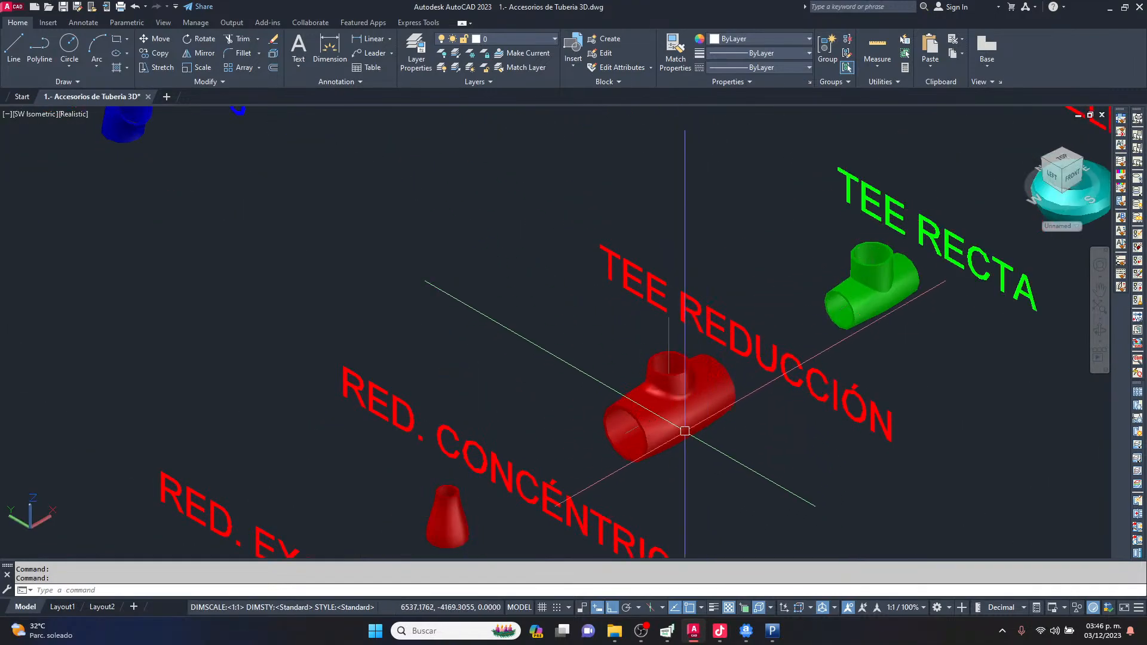
{"action": "left_click", "coordinate": [167, 96]}
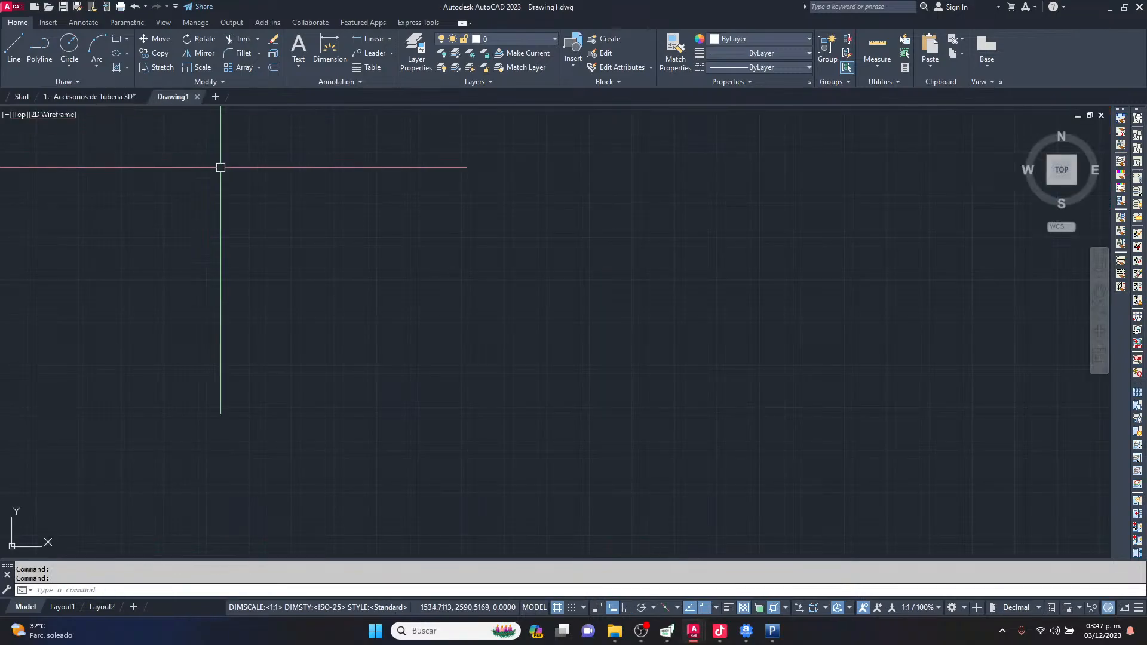
{"action": "left_click", "coordinate": [64, 7]}
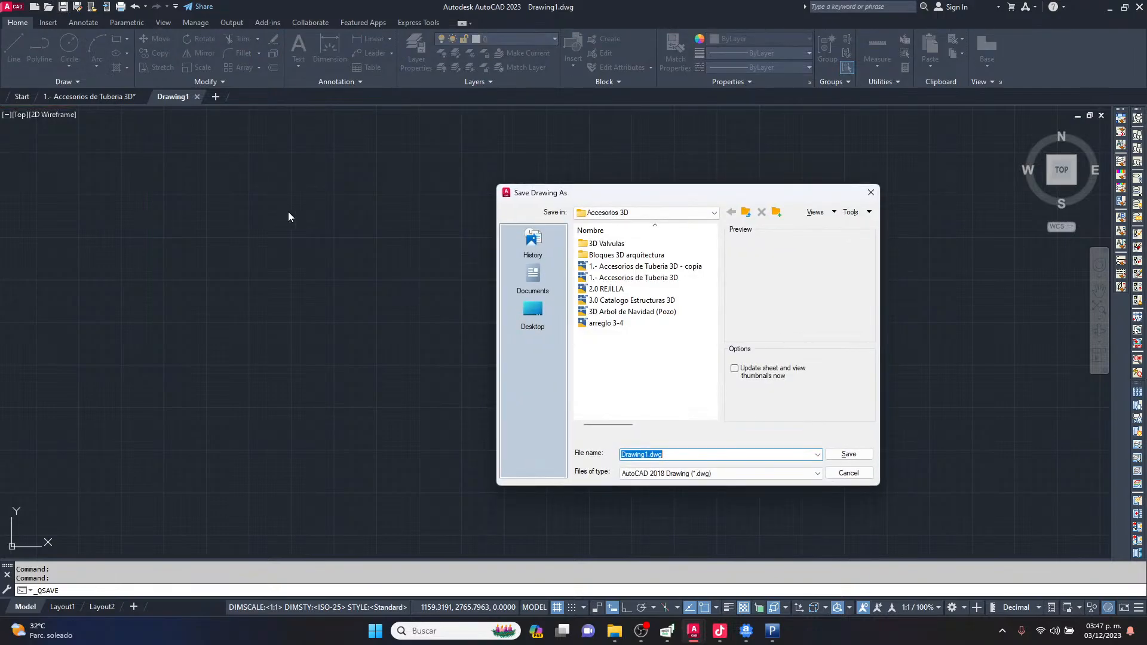
{"action": "type", "text": "pacce"}
{"action": "key", "text": "BackSpace"}
{"action": "key", "text": "BackSpace"}
{"action": "key", "text": "BackSpace"}
{"action": "left_click", "coordinate": [531, 311]}
{"action": "left_click", "coordinate": [842, 454]}
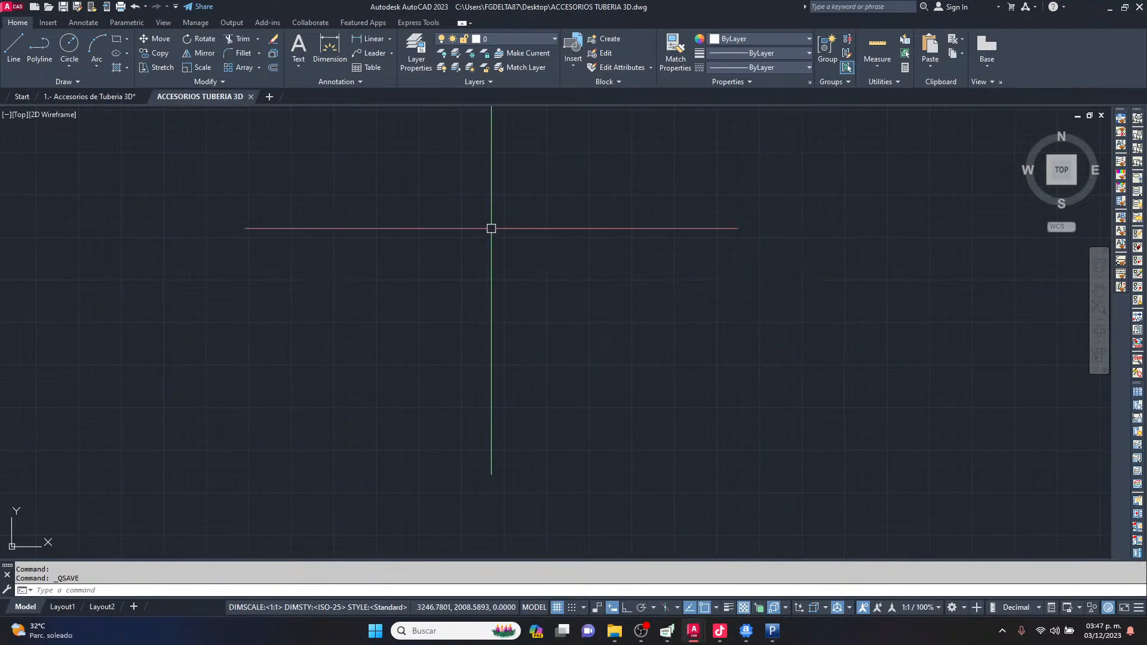
Turn off the drawing grid and snap the AutoCAD window to the right half of the screen.
{"action": "key", "text": "F7"}
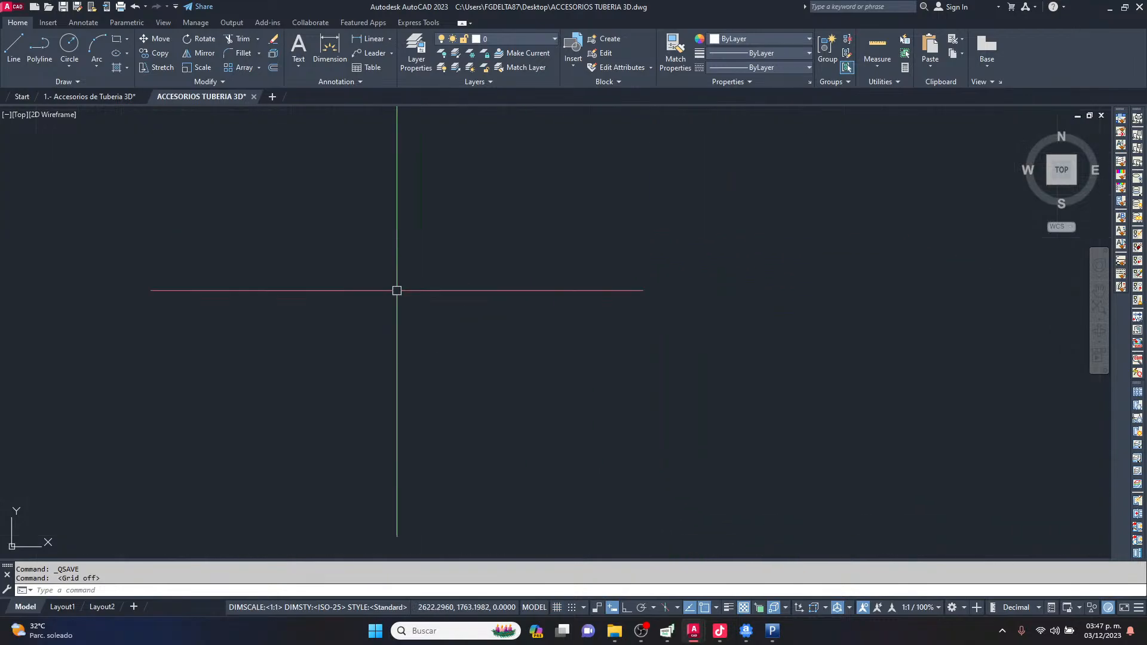
{"action": "left_click", "coordinate": [777, 631]}
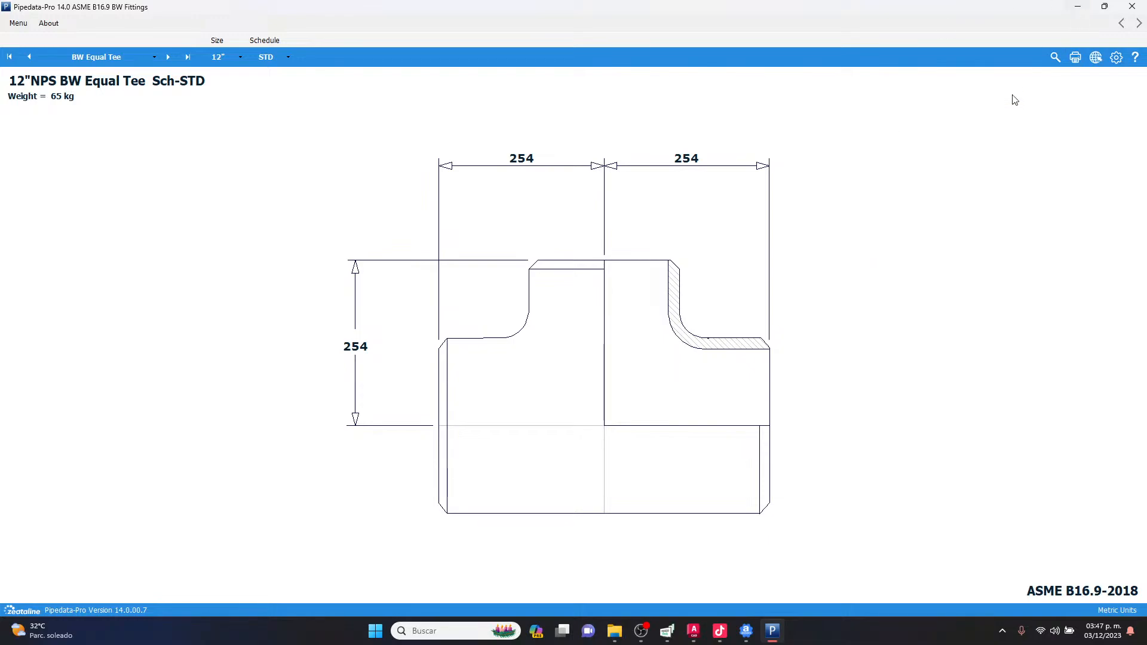
{"action": "left_click", "coordinate": [1089, 10]}
{"action": "left_click", "coordinate": [747, 316]}
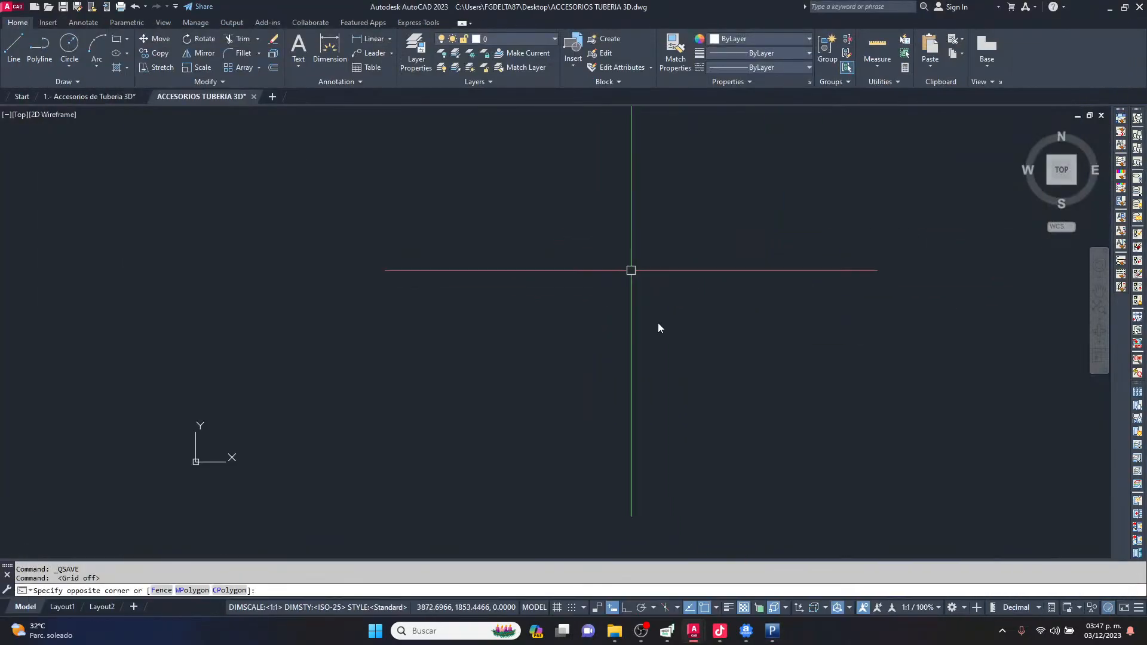
{"action": "key", "text": "Escape"}
{"action": "key", "text": "Escape"}
{"action": "left_click_drag", "start_coordinate": [580, 7], "coordinate": [853, 11]}
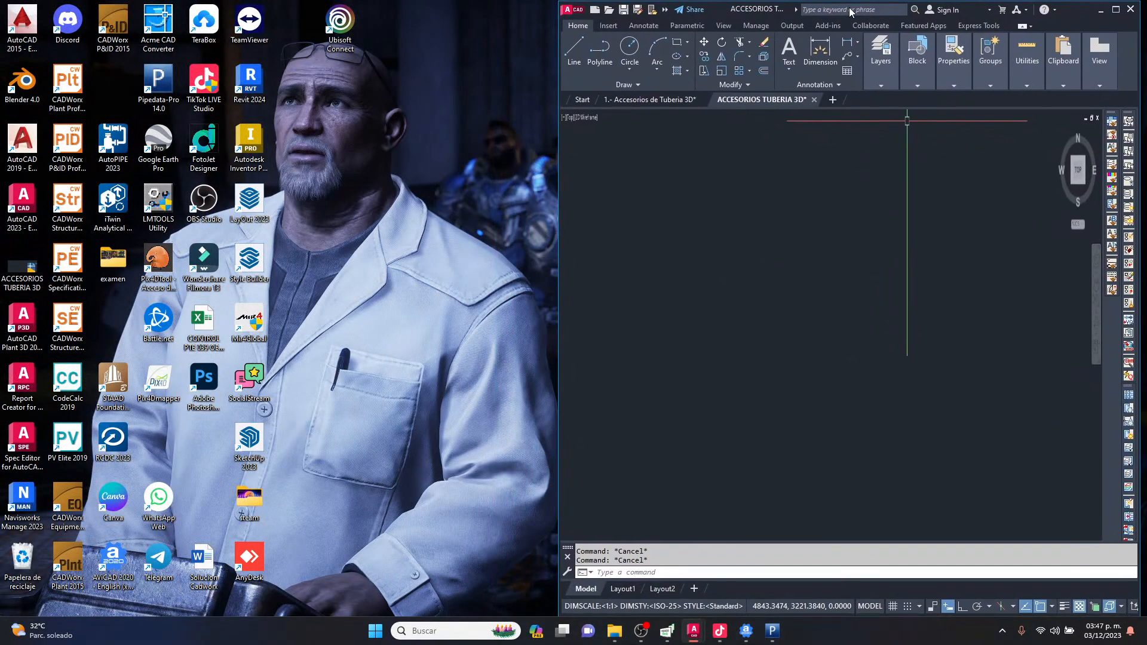
Bring up Pipedata-Pro and resize both windows so the tee data sheet and the AutoCAD drawing sit side by side.
{"action": "left_click", "coordinate": [772, 635]}
{"action": "left_click_drag", "start_coordinate": [771, 33], "coordinate": [404, 128]}
{"action": "left_click_drag", "start_coordinate": [709, 188], "coordinate": [577, 182]}
{"action": "left_click_drag", "start_coordinate": [456, 125], "coordinate": [369, 23]}
{"action": "left_click_drag", "start_coordinate": [346, 451], "coordinate": [323, 618]}
{"action": "left_click", "coordinate": [556, 335]}
{"action": "left_click_drag", "start_coordinate": [555, 336], "coordinate": [489, 335]}
{"action": "left_click", "coordinate": [794, 235]}
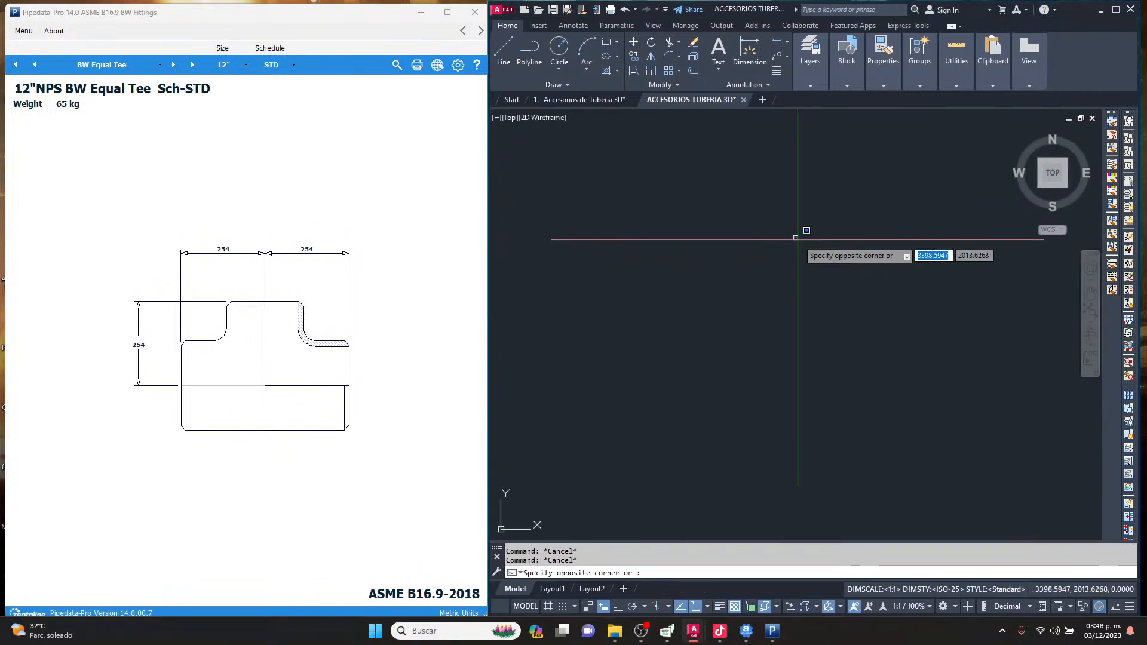
{"action": "key", "text": "Escape"}
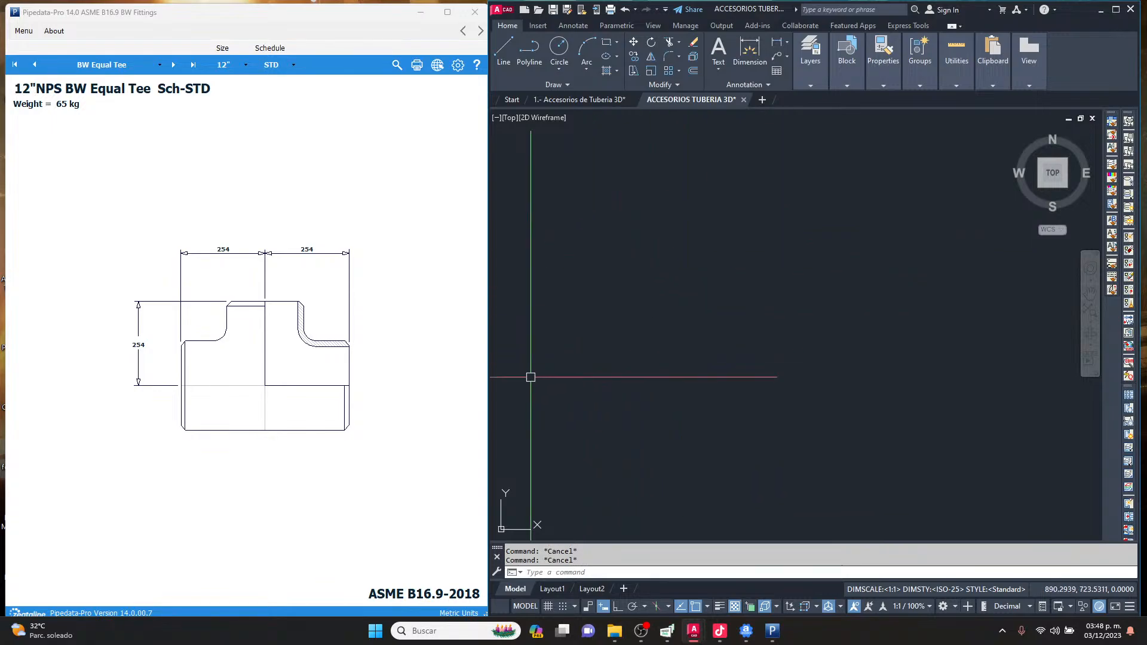
Set the BW Equal Tee size to 10" in Pipedata-Pro, keeping the STD schedule.
{"action": "left_click", "coordinate": [242, 350]}
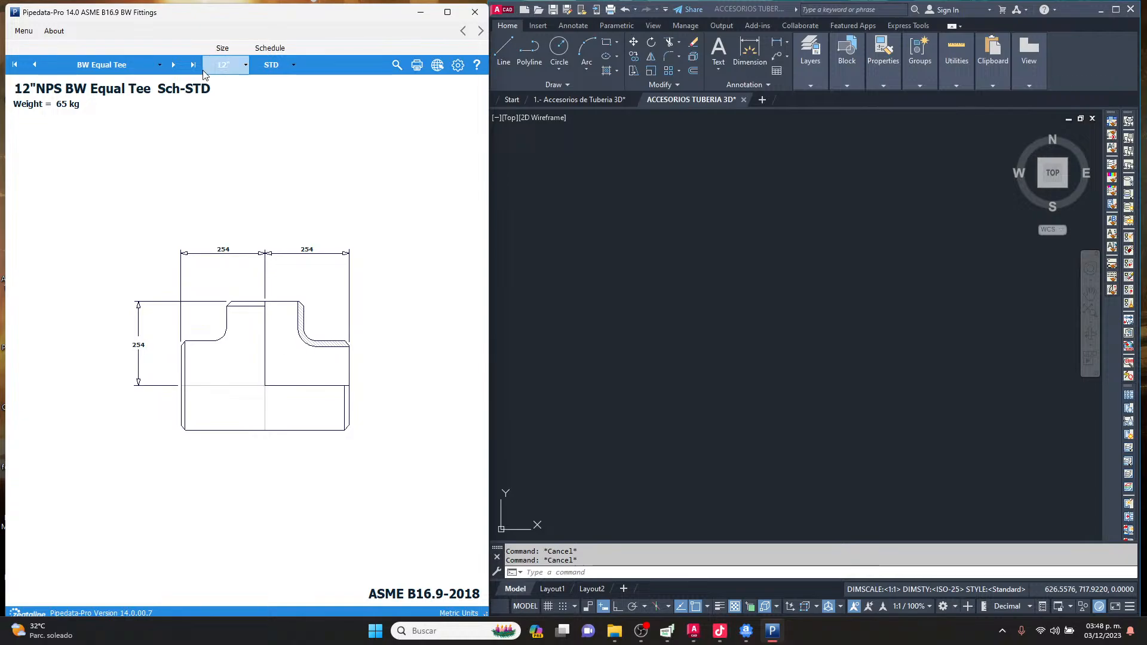
{"action": "left_click", "coordinate": [225, 65]}
{"action": "left_click", "coordinate": [223, 251]}
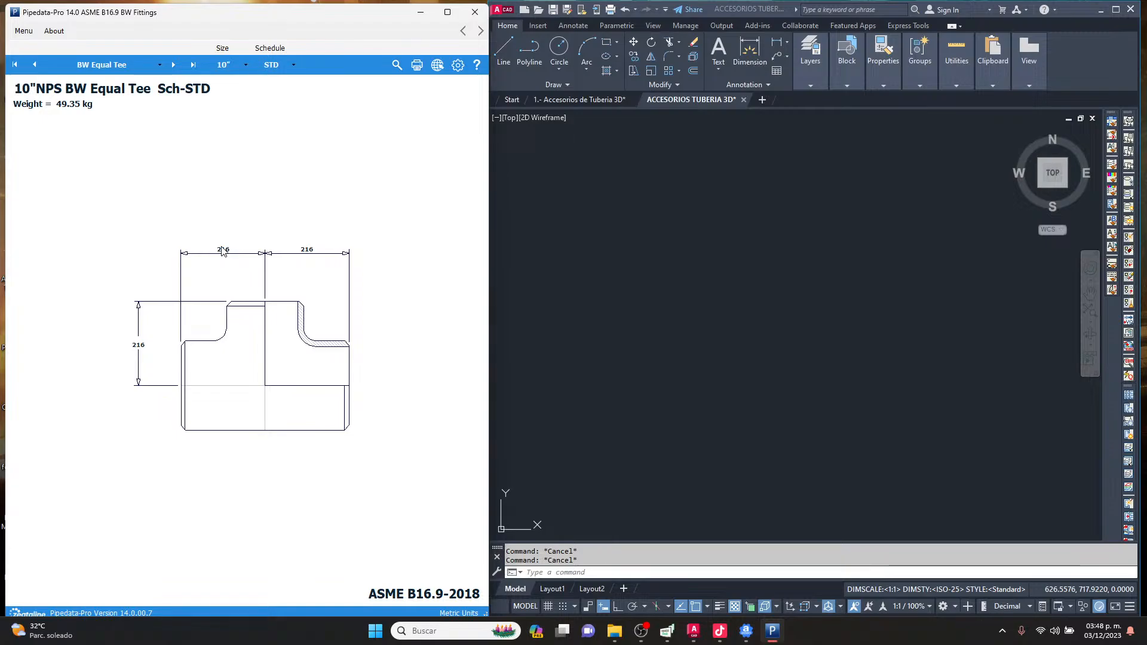
{"action": "left_click", "coordinate": [657, 333]}
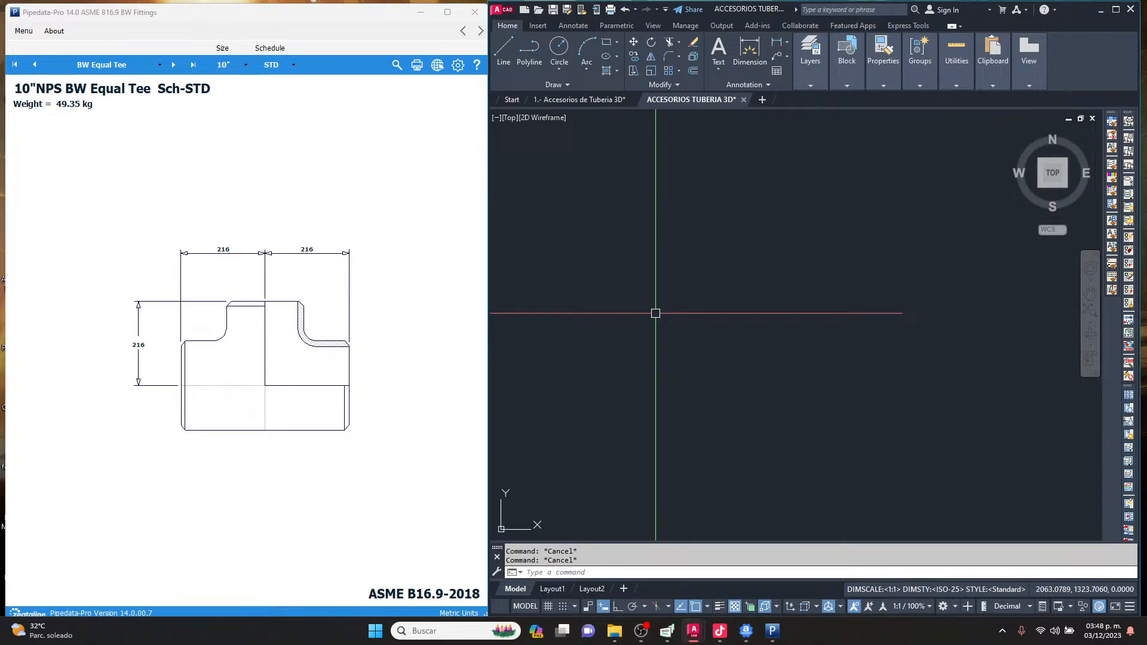
{"action": "left_click", "coordinate": [239, 409]}
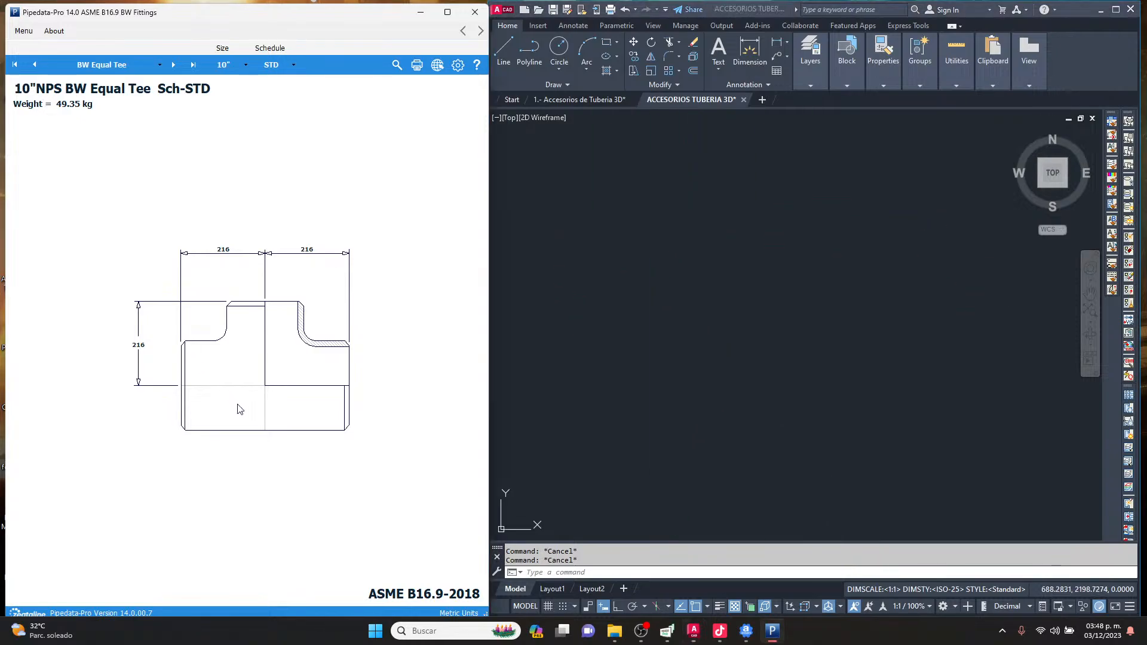
{"action": "left_click", "coordinate": [759, 344]}
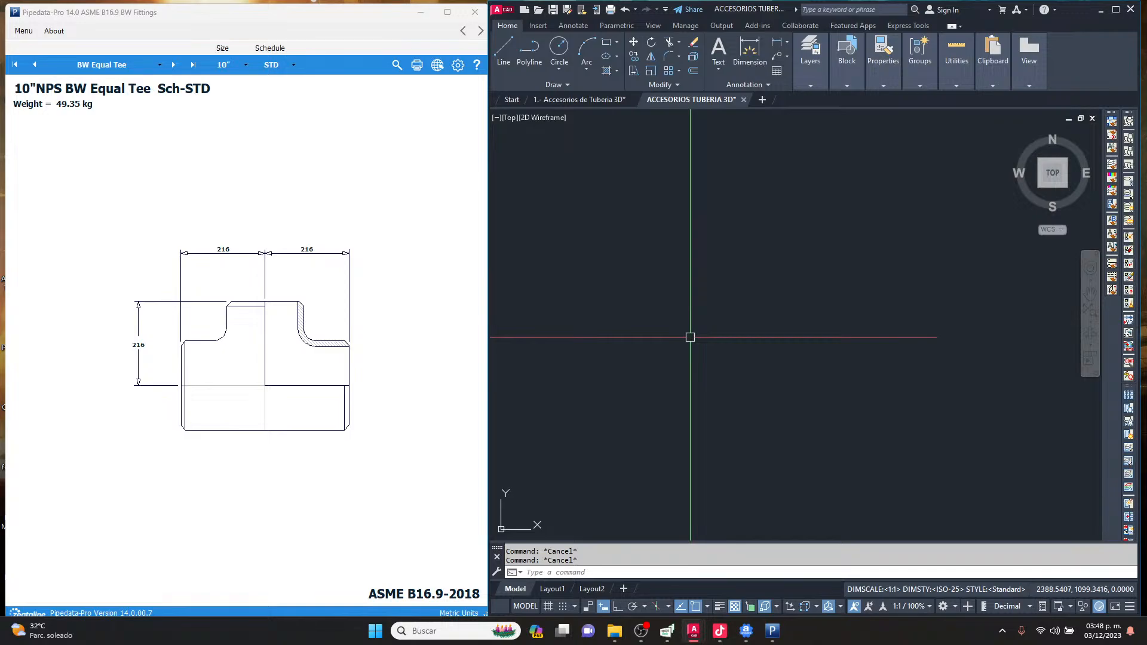
{"action": "left_click", "coordinate": [197, 313]}
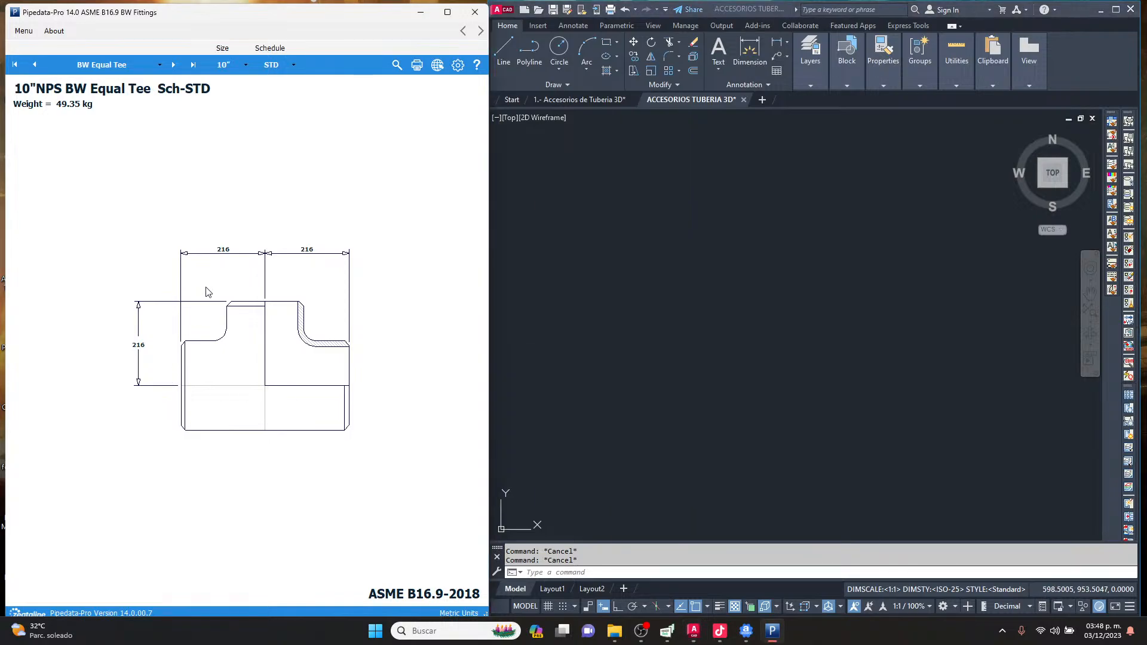
Open the Windows calculator, multiply the tee's 216 centre-to-end dimension by 2, and minimize the calculator.
{"action": "left_click", "coordinate": [424, 632]}
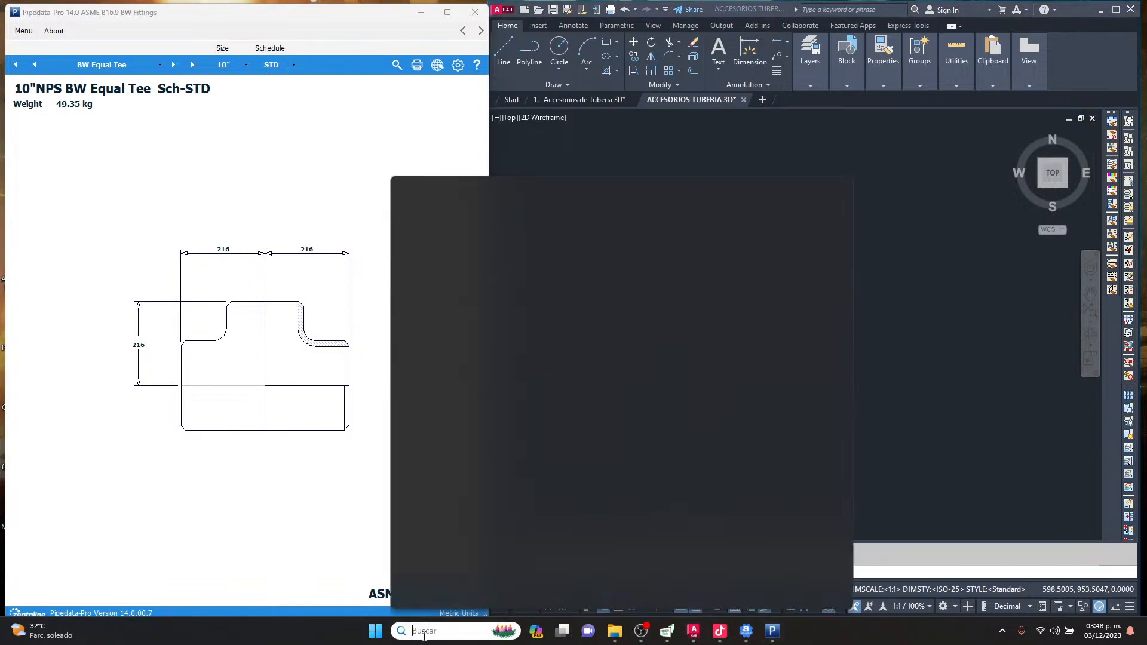
{"action": "type", "text": "CALC"}
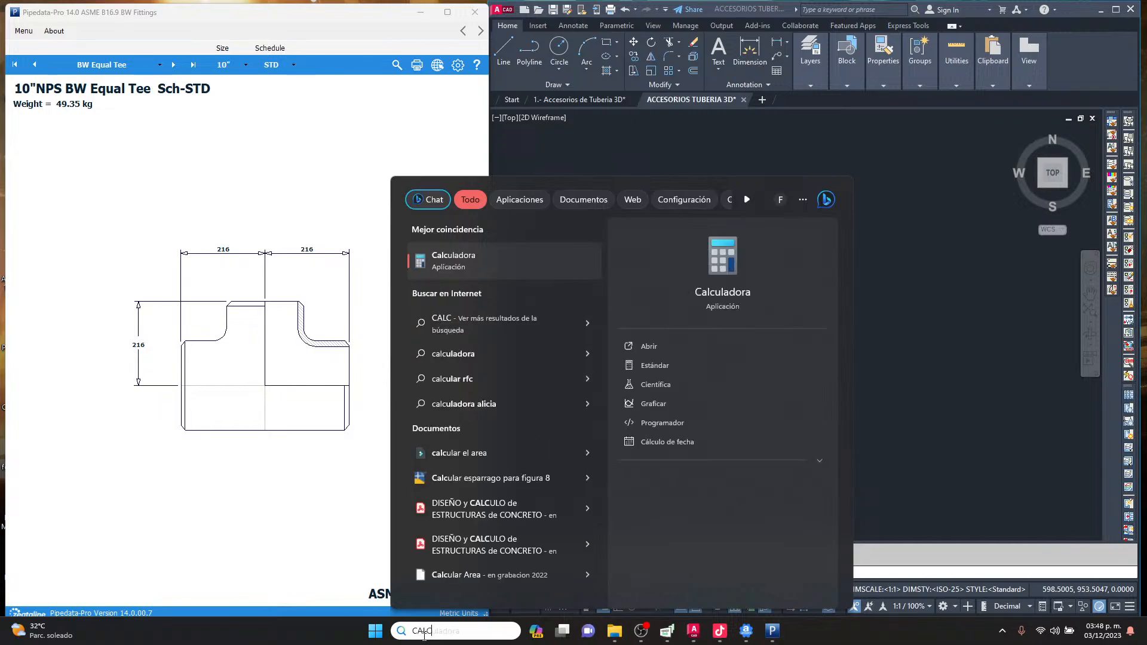
{"action": "key", "text": "Return"}
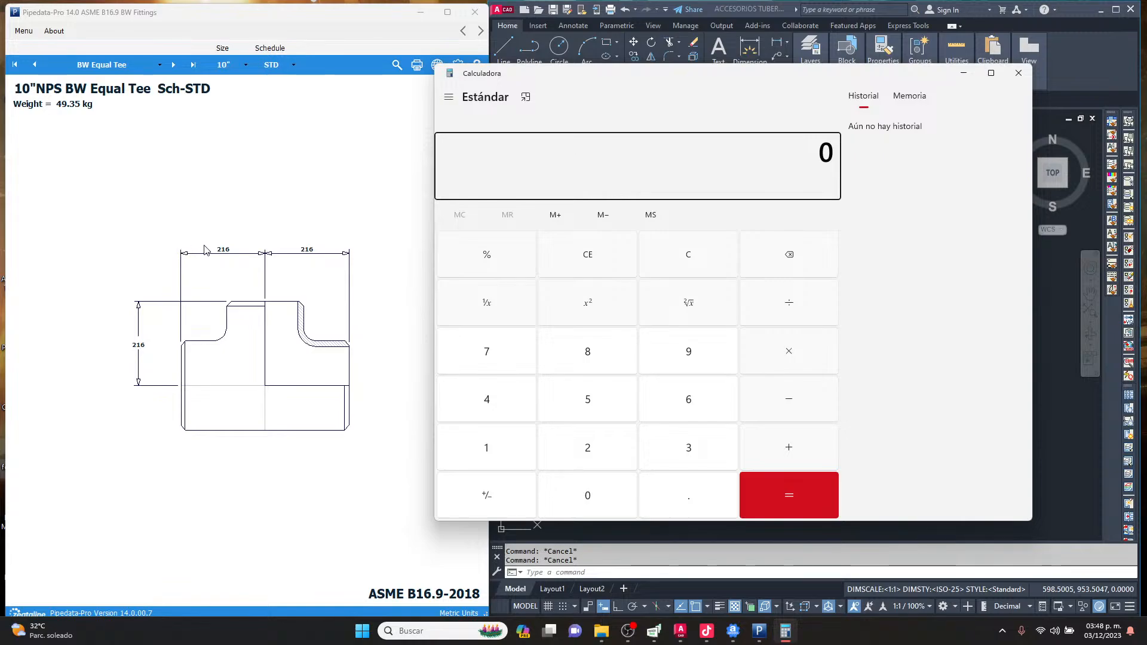
{"action": "left_click", "coordinate": [595, 440]}
{"action": "left_click", "coordinate": [495, 447]}
{"action": "left_click", "coordinate": [687, 401]}
{"action": "left_click", "coordinate": [771, 361]}
{"action": "left_click", "coordinate": [580, 460]}
{"action": "left_click", "coordinate": [789, 495]}
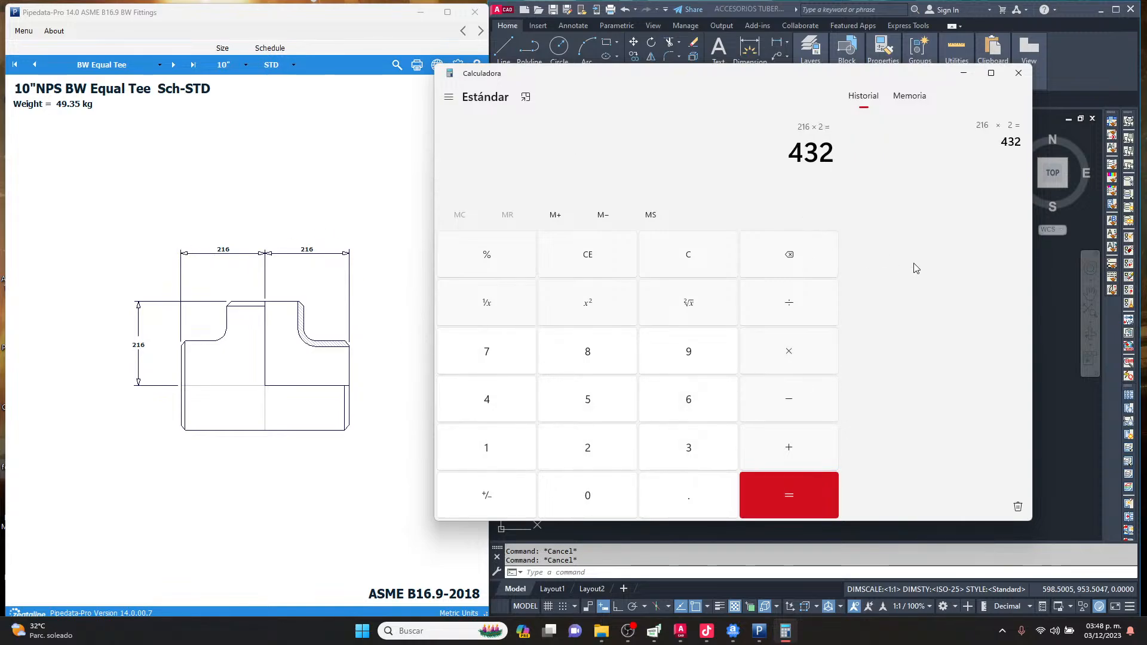
{"action": "left_click", "coordinate": [963, 73]}
Draw a horizontal line 432 long in the AutoCAD drawing with Ortho on, as the tee's run centreline.
{"action": "left_click", "coordinate": [732, 358]}
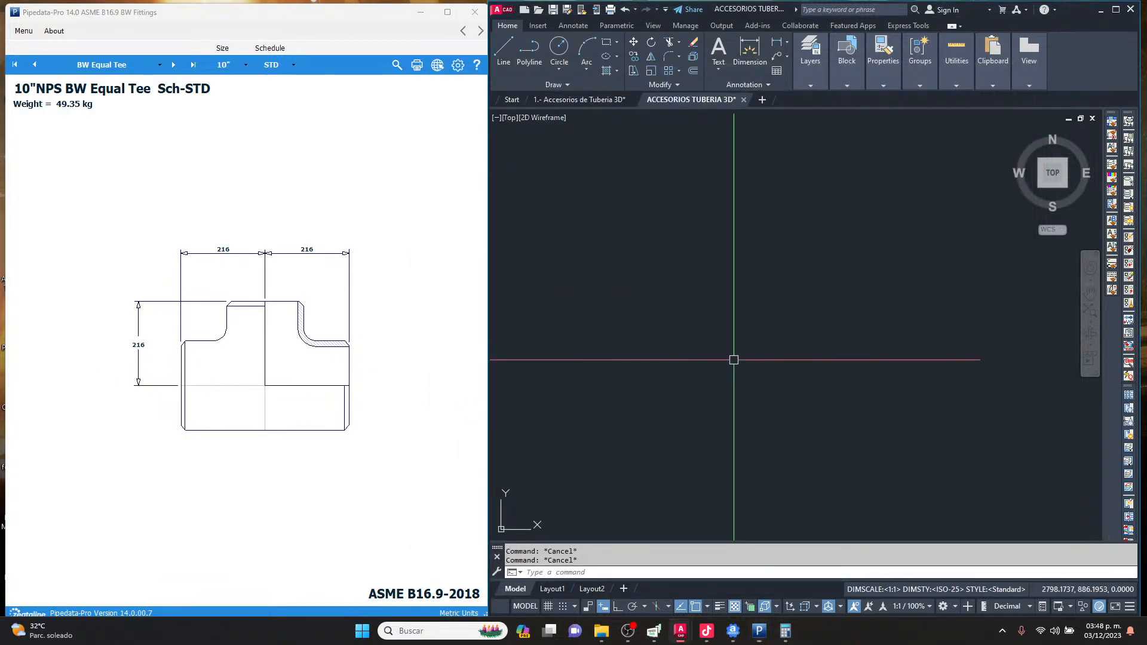
{"action": "type", "text": "L"}
{"action": "key", "text": "Return"}
{"action": "left_click", "coordinate": [566, 351]}
{"action": "key", "text": "F8"}
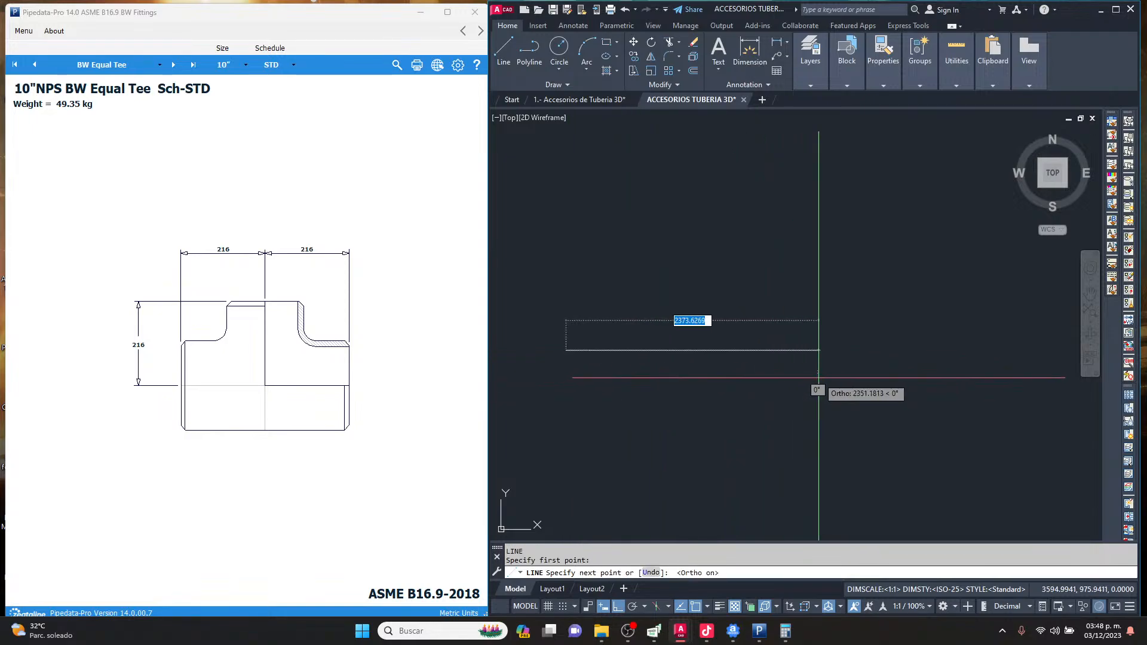
{"action": "type", "text": "432"}
{"action": "key", "text": "Return"}
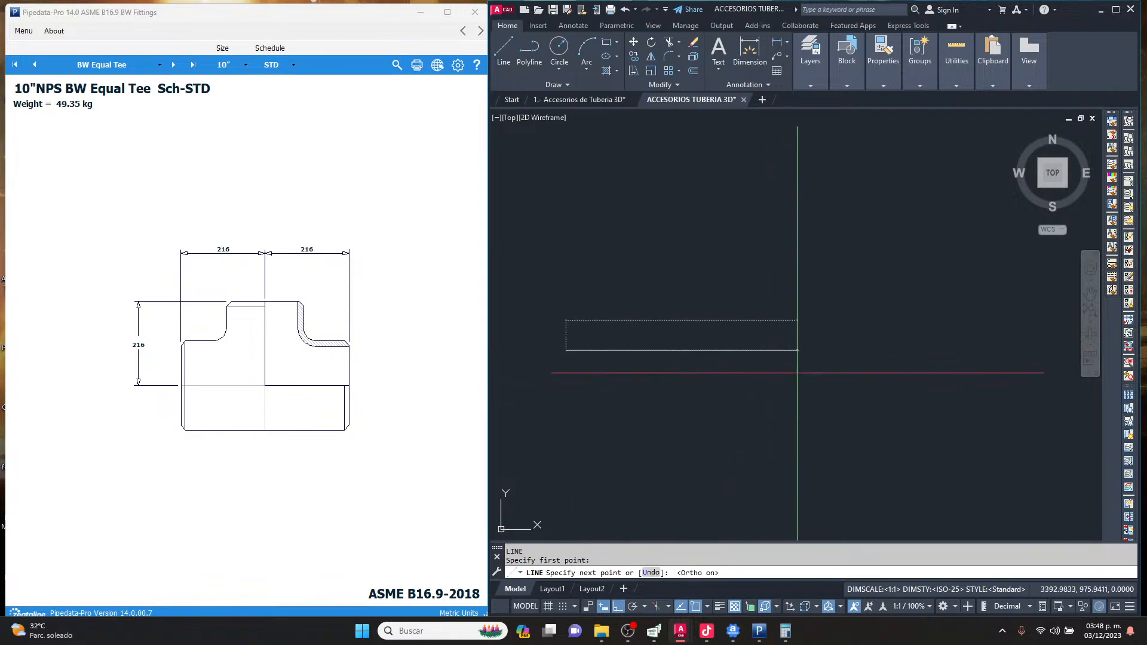
{"action": "key", "text": "Return"}
{"action": "scroll", "coordinate": [673, 351], "scroll_direction": "up", "scroll_amount": 8}
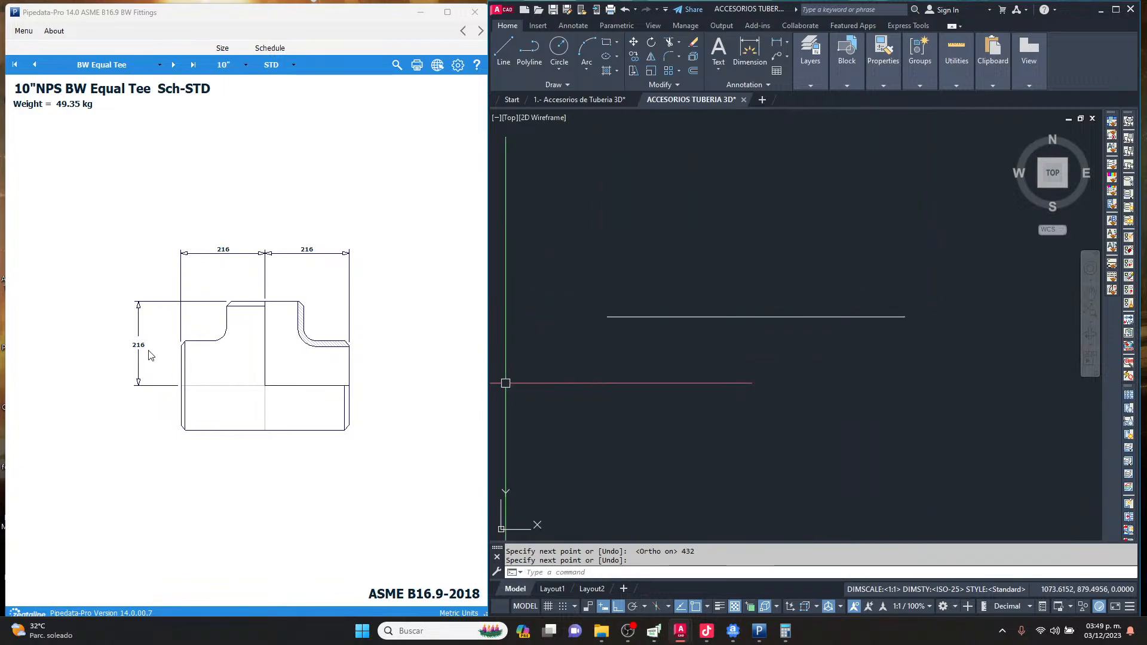
Draw a vertical line 216 long upward from the midpoint of the horizontal line, as the tee's branch centreline.
{"action": "left_click", "coordinate": [258, 290]}
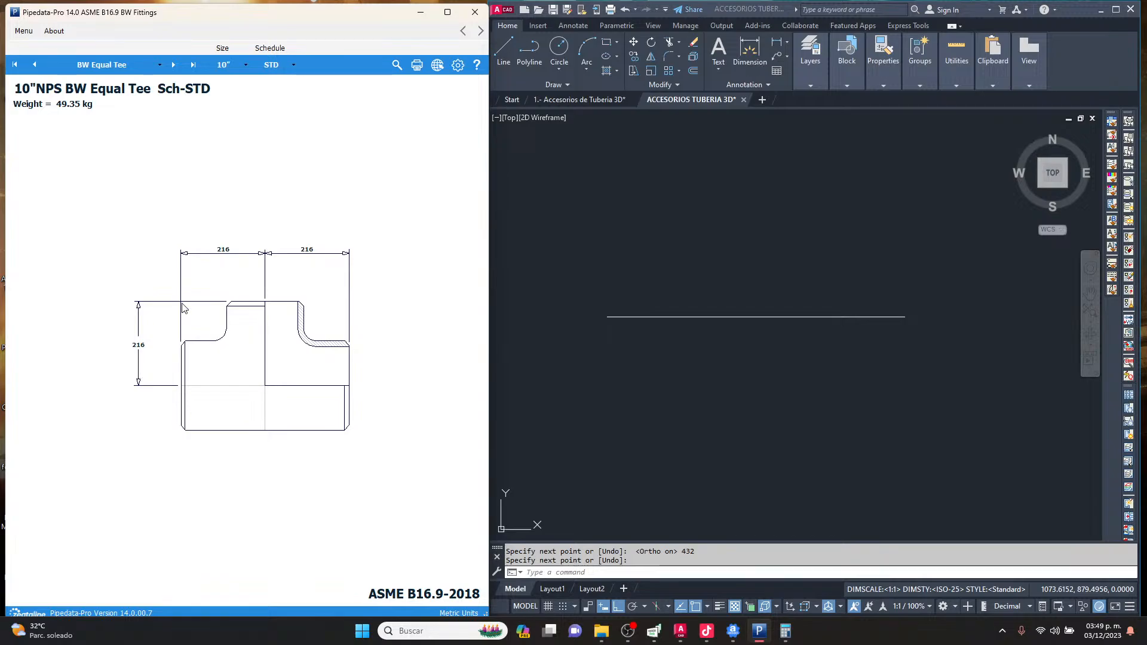
{"action": "left_click", "coordinate": [725, 317]}
{"action": "type", "text": "L"}
{"action": "key", "text": "Return"}
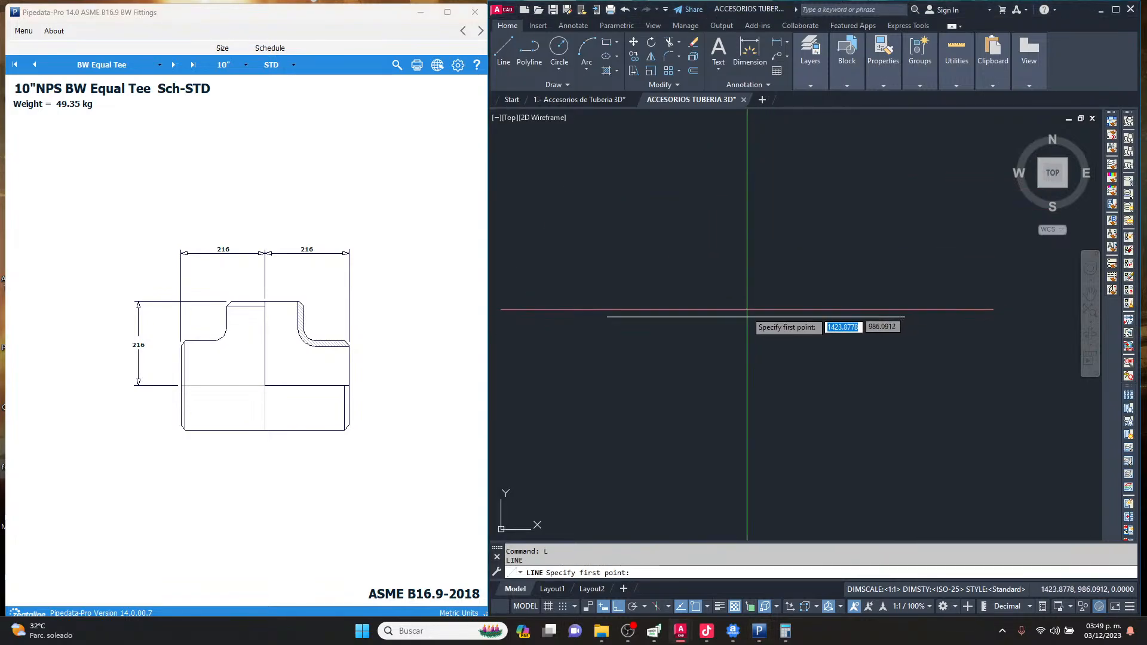
{"action": "left_click", "coordinate": [756, 317]}
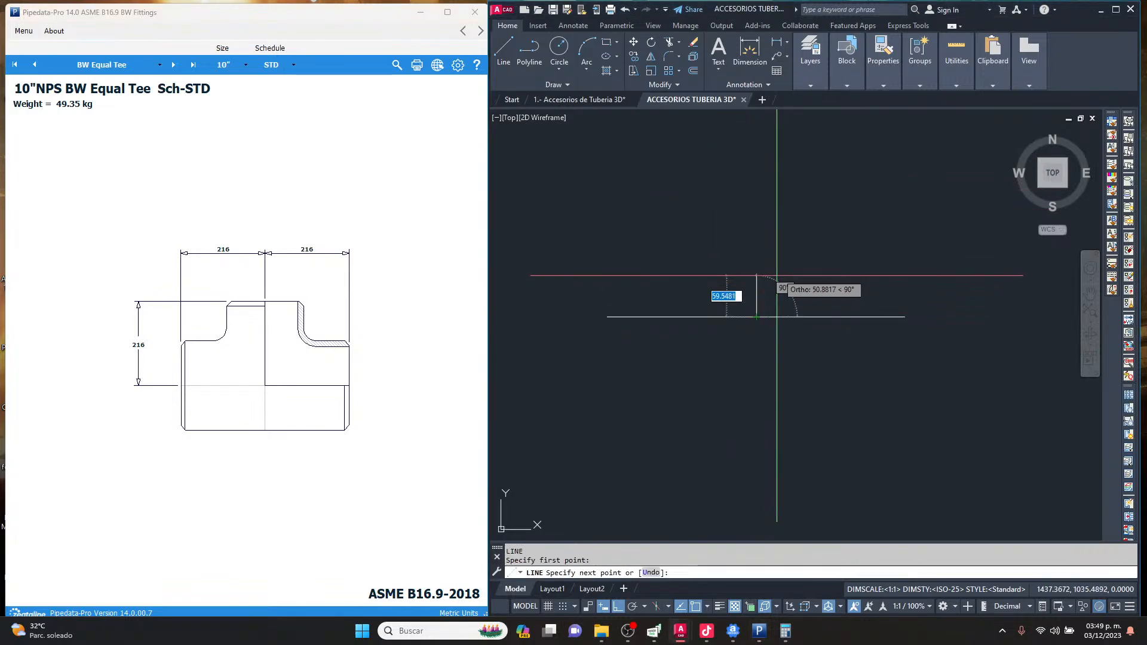
{"action": "type", "text": "2"}
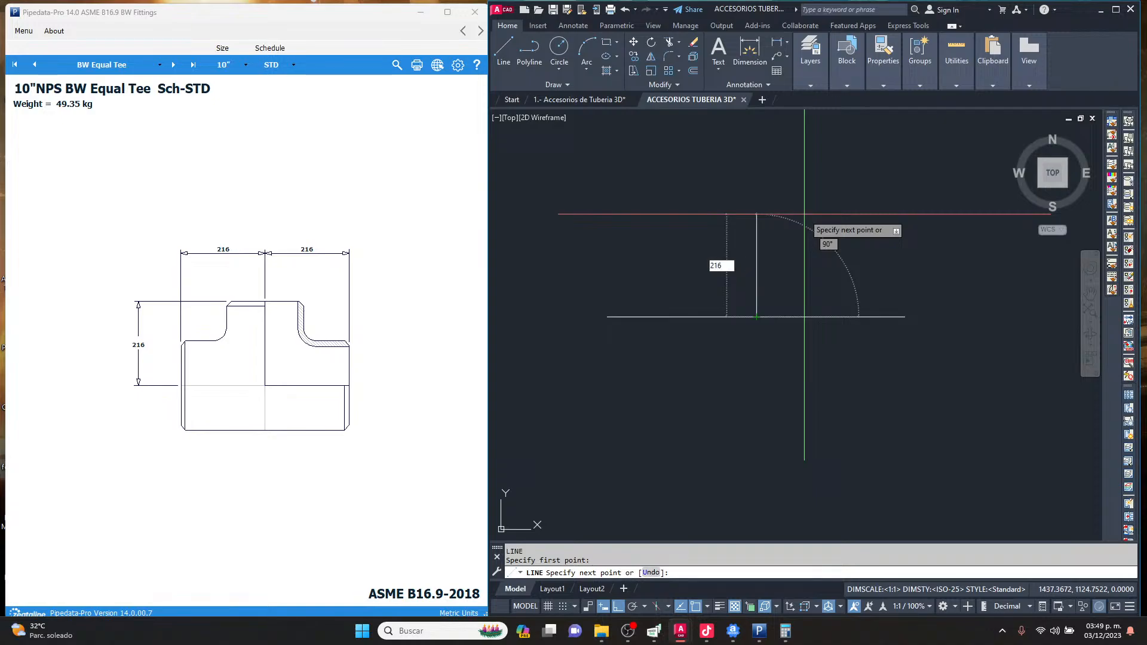
{"action": "type", "text": "16"}
{"action": "key", "text": "Return"}
{"action": "key", "text": "Return"}
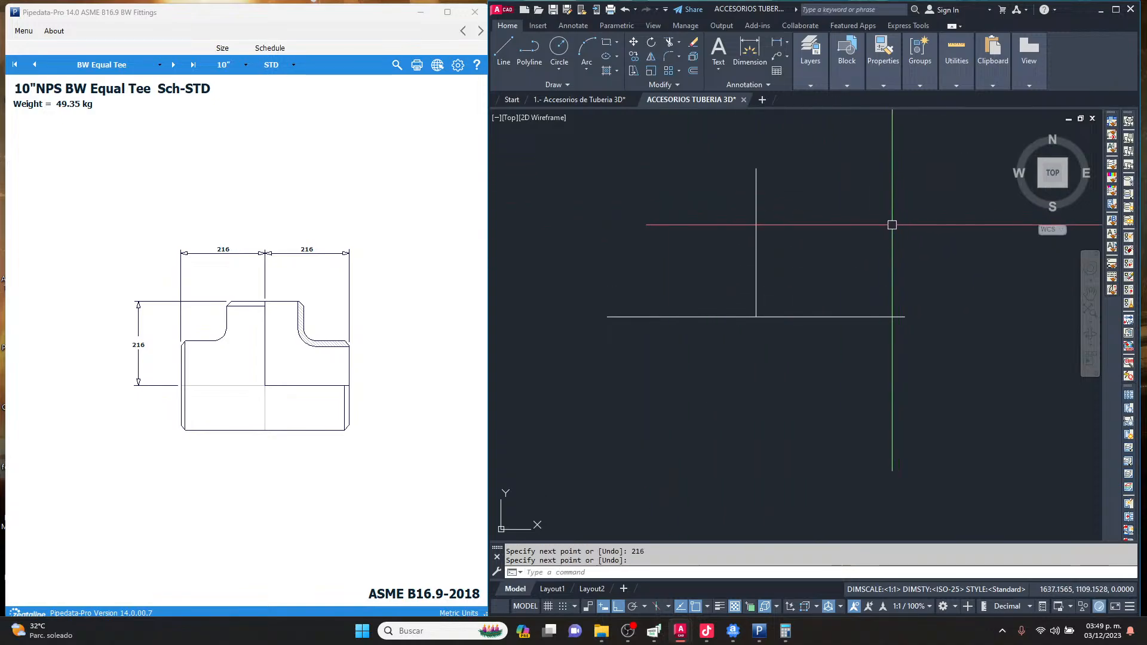
{"action": "middle_click_drag", "start_coordinate": [760, 245], "coordinate": [758, 284]}
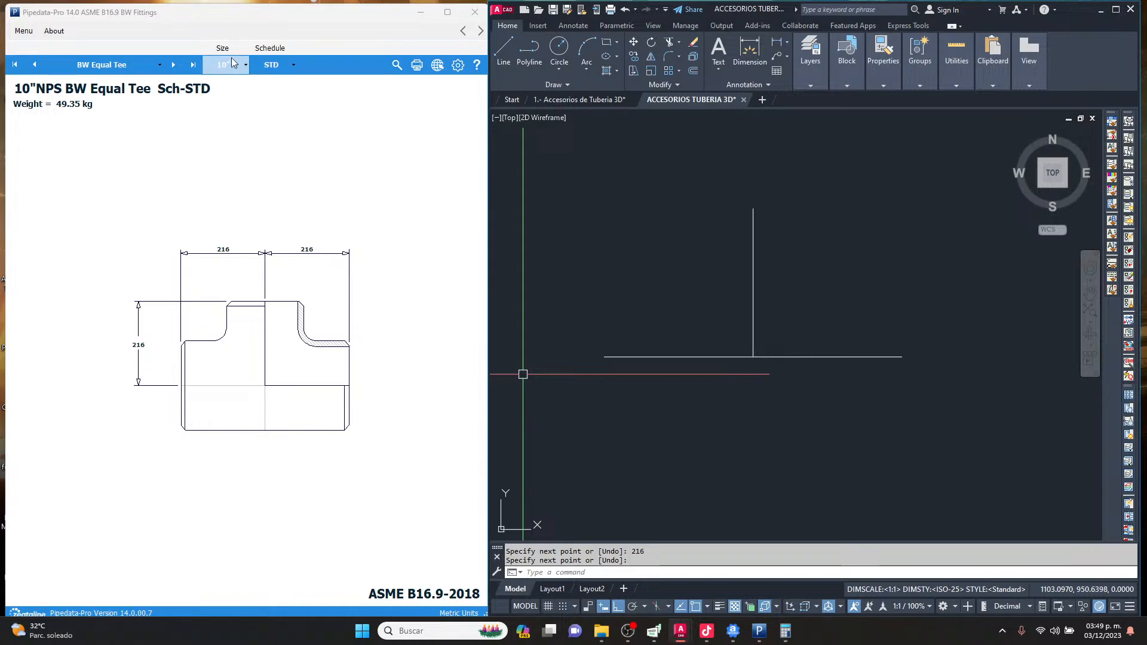
Open the ASME B36.10M/19M pipe dimension sheet in Pipedata-Pro.
{"action": "left_click", "coordinate": [43, 112]}
{"action": "left_click", "coordinate": [23, 31]}
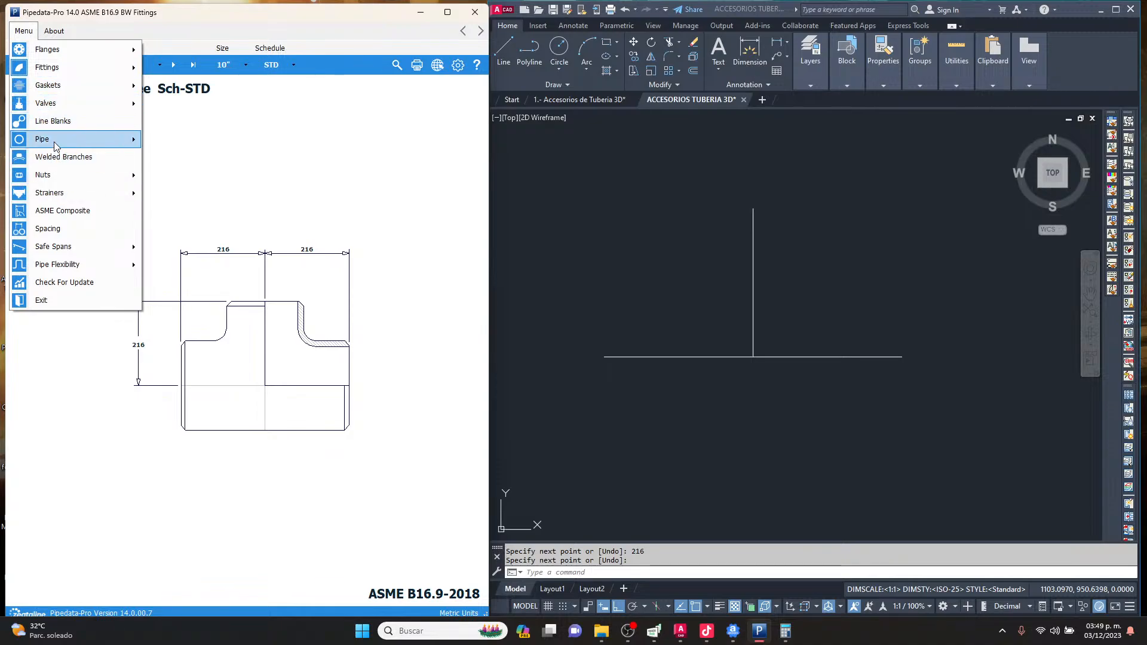
{"action": "mouse_move", "coordinate": [54, 142]}
{"action": "left_click", "coordinate": [188, 139]}
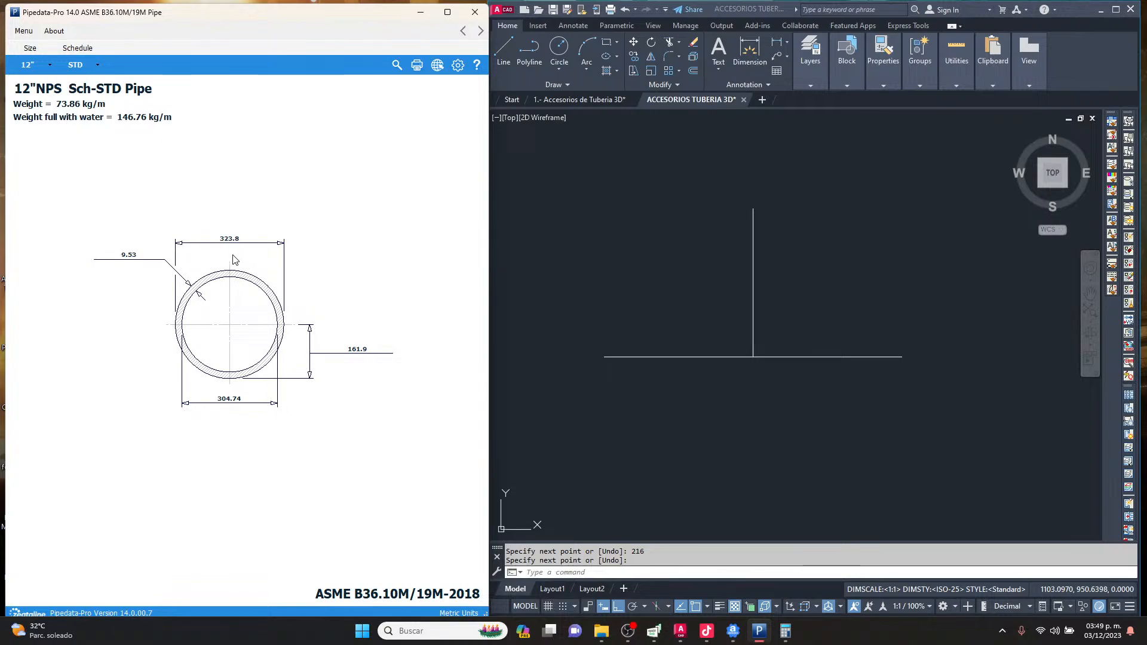
{"action": "left_click", "coordinate": [787, 389]}
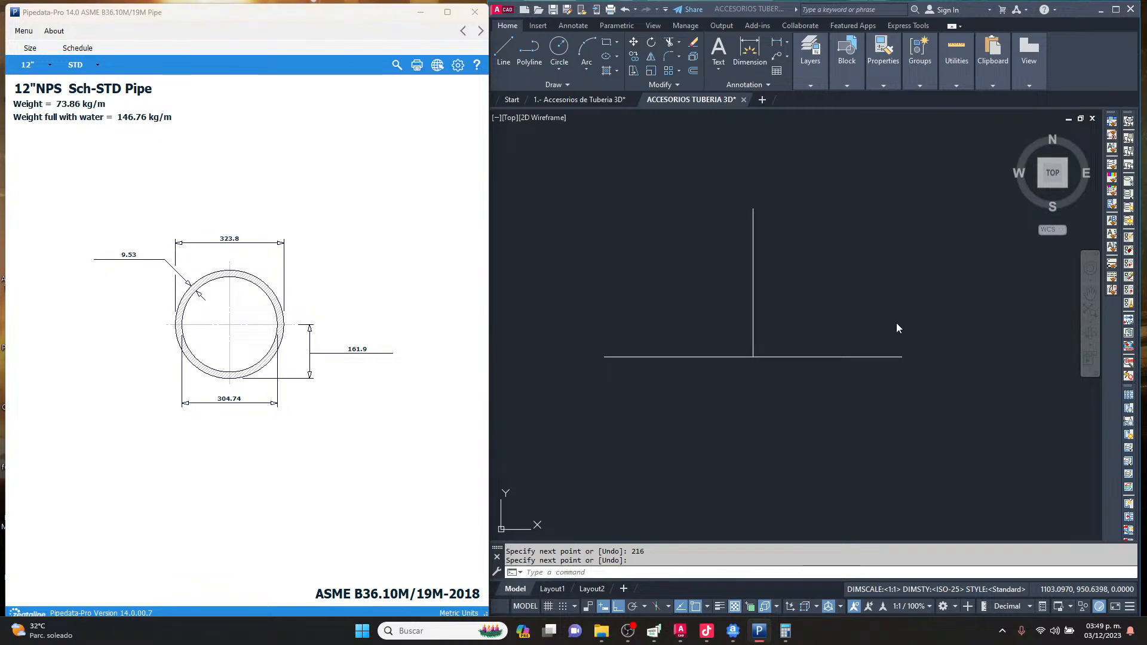
{"action": "left_click", "coordinate": [920, 304]}
{"action": "type", "text": "l"}
{"action": "key", "text": "Return"}
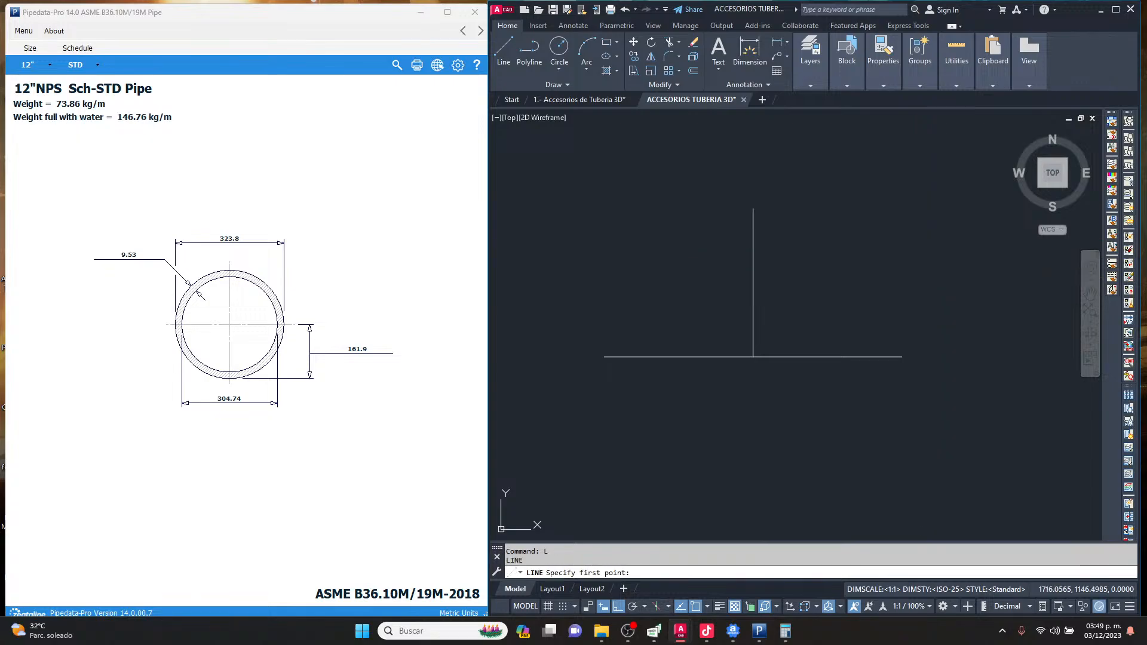
{"action": "left_click", "coordinate": [945, 239]}
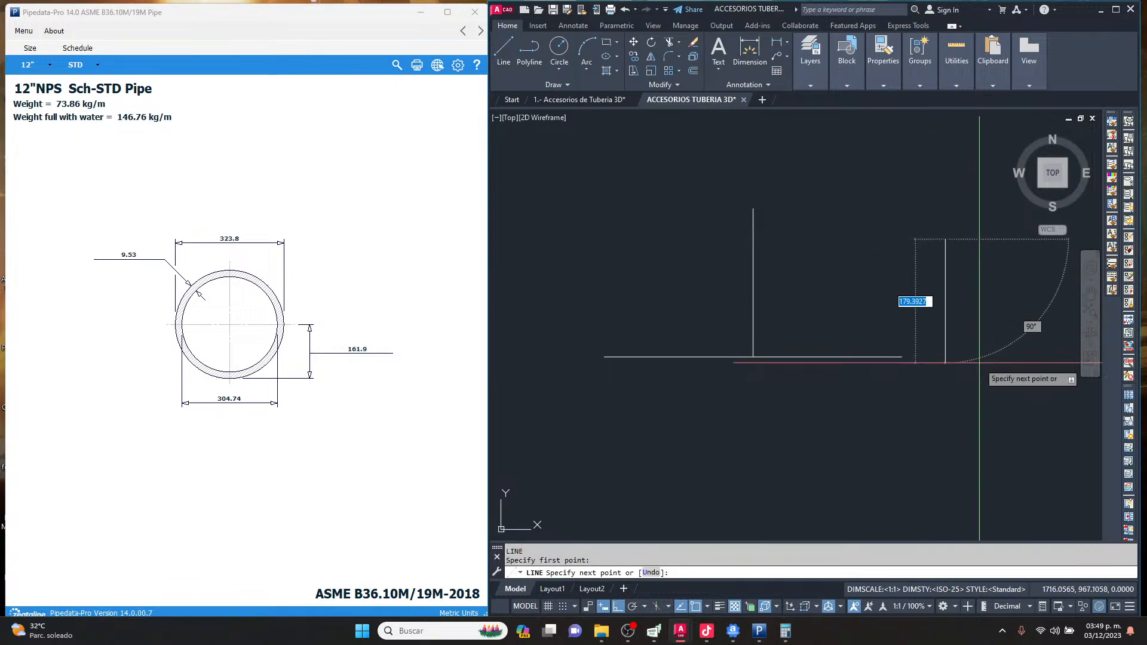
{"action": "key", "text": "Escape"}
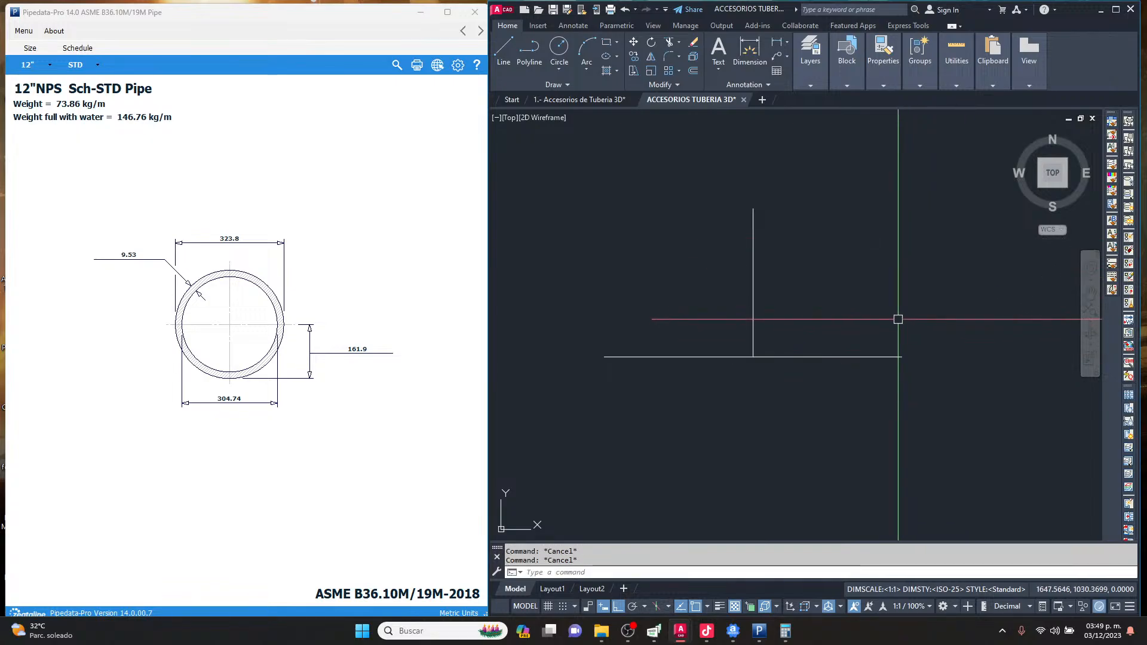
Switch to the SW Isometric view and 3D-rotate both tee centrelines about the X axis so the branch line stands vertical.
{"action": "scroll", "coordinate": [898, 319], "scroll_direction": "down", "scroll_amount": 3}
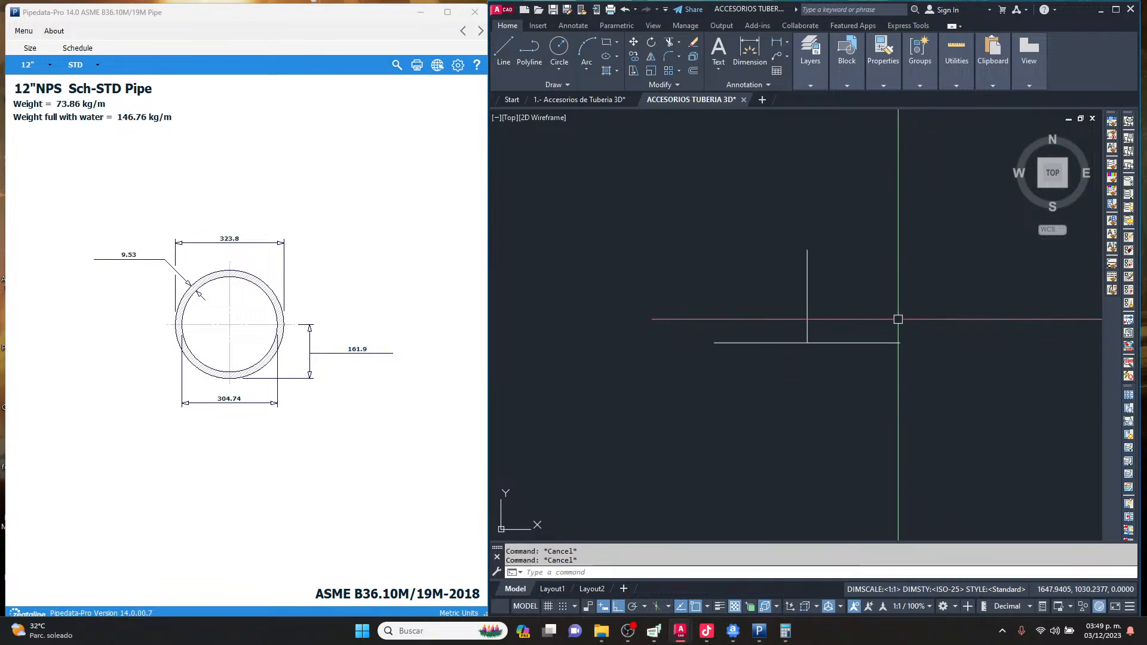
{"action": "left_click", "coordinate": [1041, 186]}
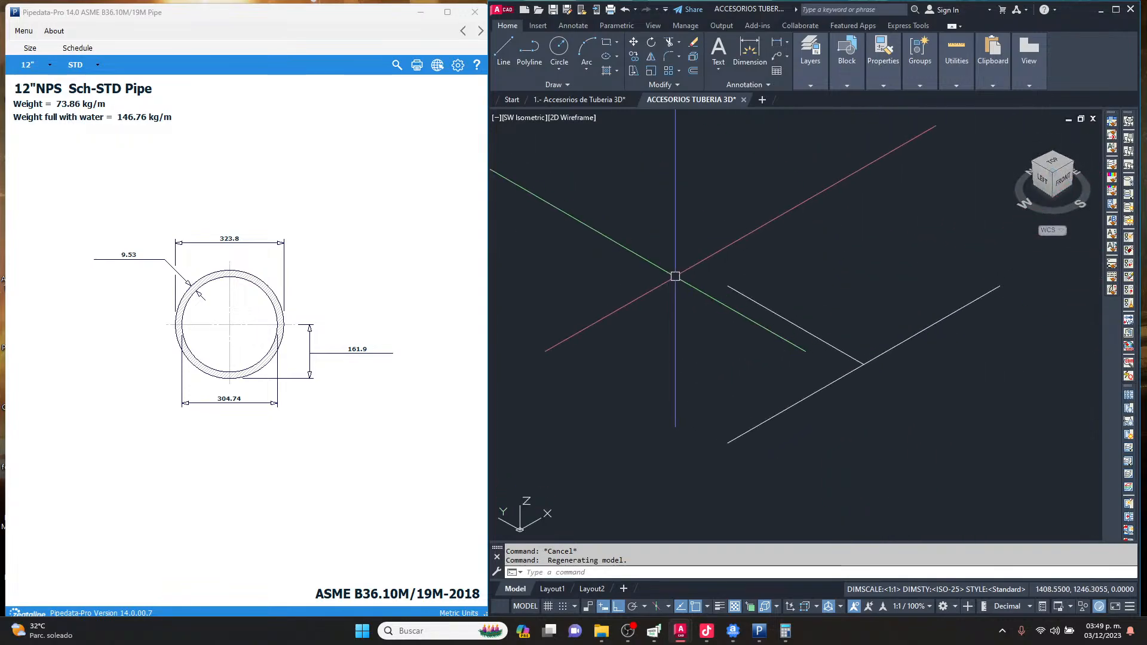
{"action": "scroll", "coordinate": [816, 398], "scroll_direction": "down", "scroll_amount": 2}
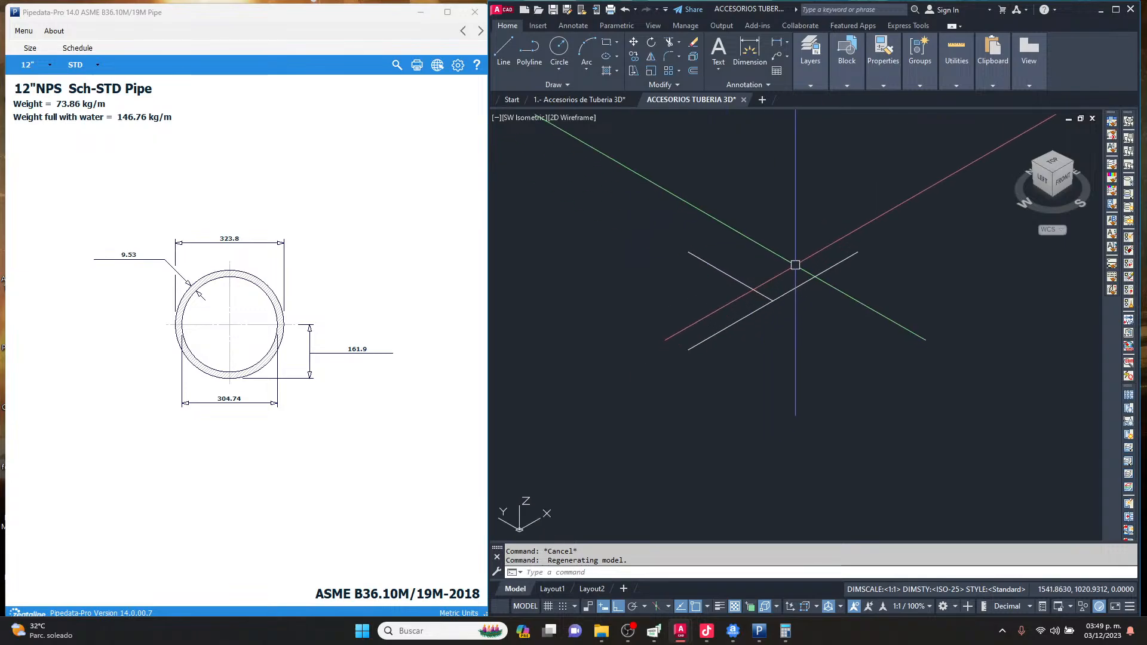
{"action": "key", "text": "Return"}
{"action": "left_click", "coordinate": [814, 303]}
{"action": "left_click", "coordinate": [769, 346]}
{"action": "key", "text": "Return"}
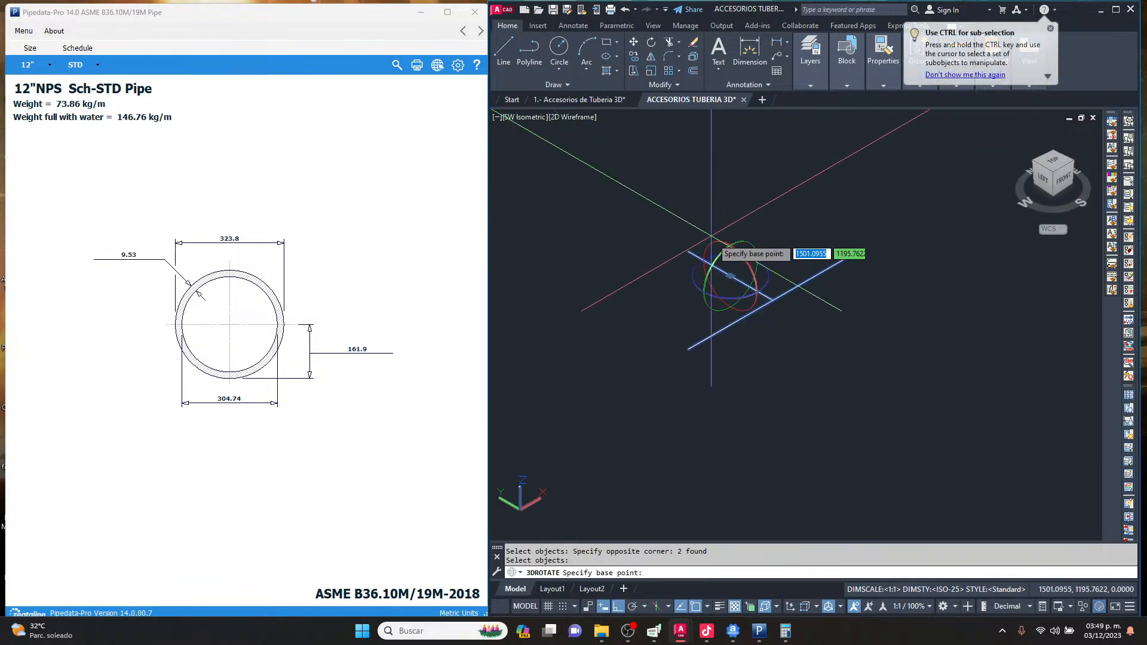
{"action": "left_click", "coordinate": [715, 242]}
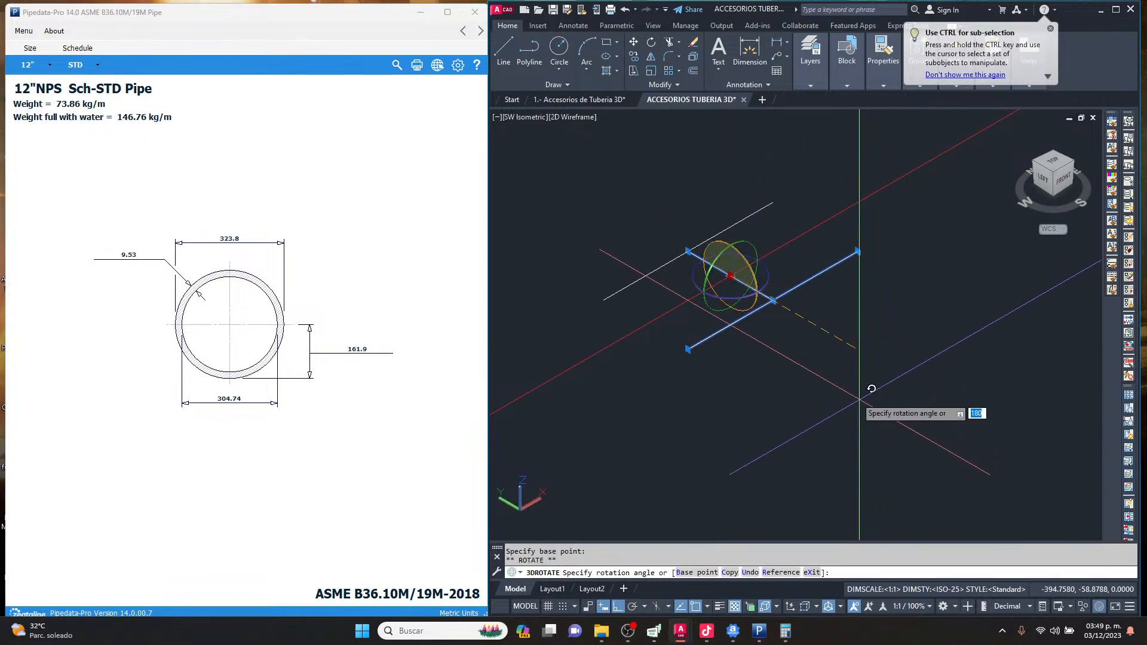
{"action": "key", "text": "Escape"}
{"action": "scroll", "coordinate": [739, 338], "scroll_direction": "up", "scroll_amount": 1}
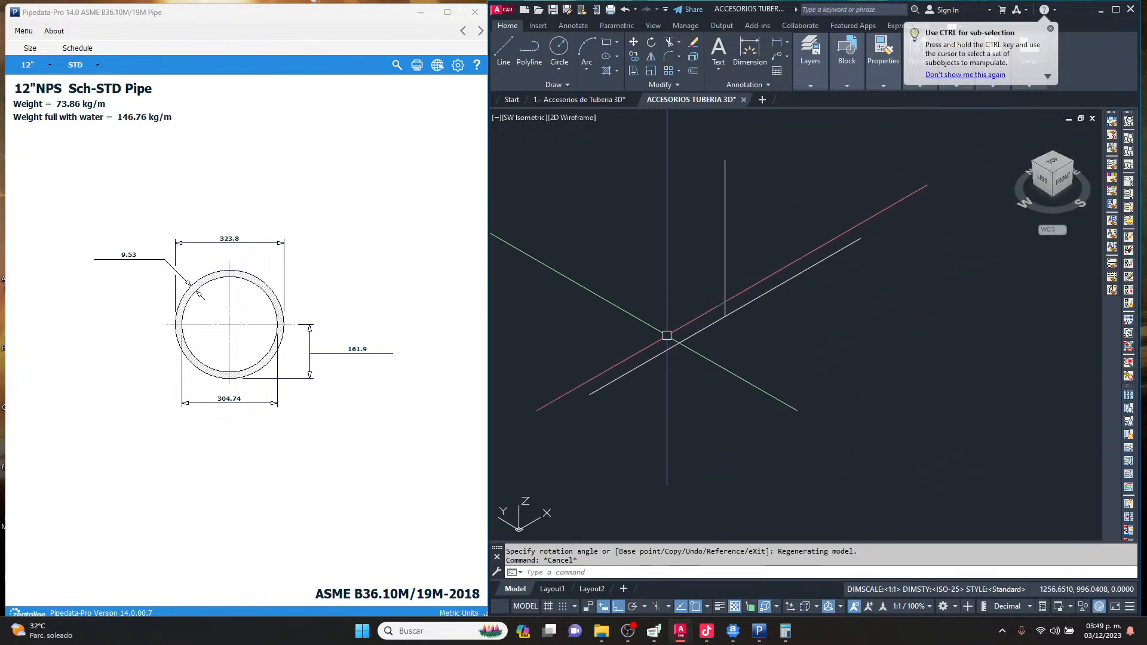
Relocate the UCS origin to a point just below the tee centrelines, keeping its axis directions.
{"action": "scroll", "coordinate": [777, 348], "scroll_direction": "down", "scroll_amount": 2}
{"action": "scroll", "coordinate": [752, 358], "scroll_direction": "up", "scroll_amount": 1}
{"action": "middle_click_drag", "start_coordinate": [612, 481], "coordinate": [629, 399]}
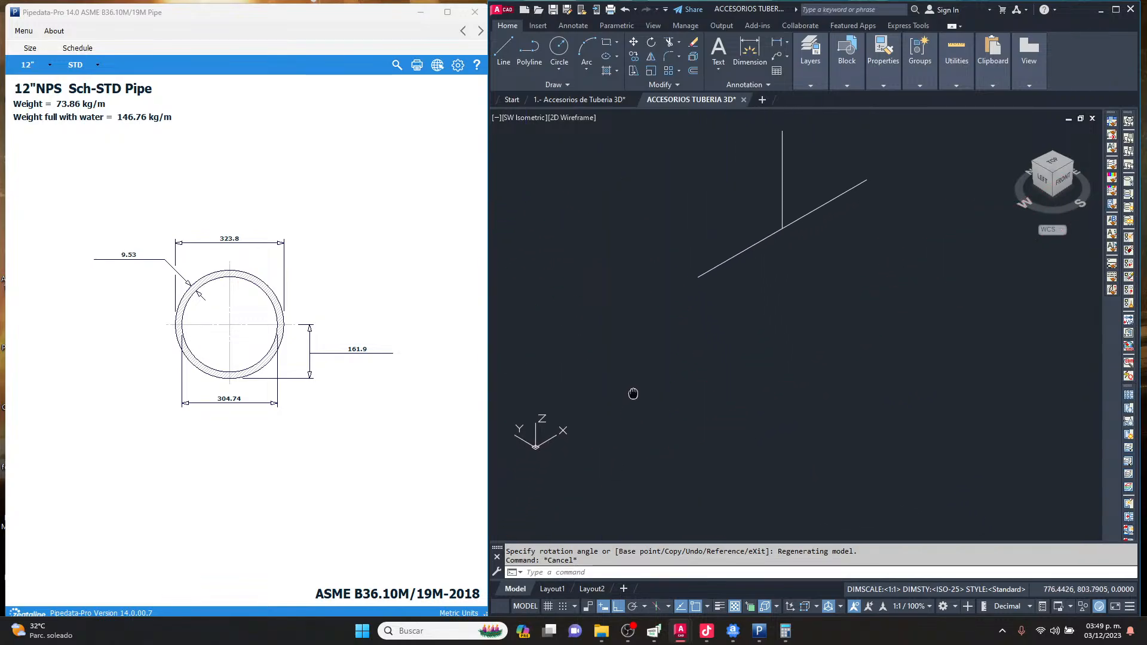
{"action": "left_click", "coordinate": [522, 521]}
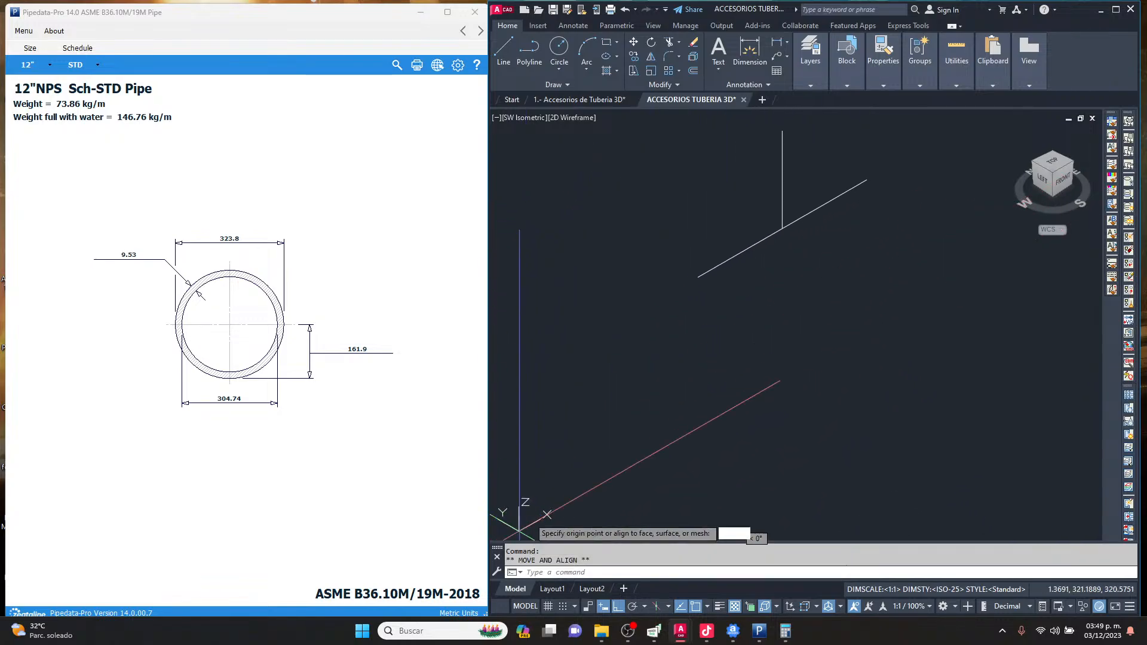
{"action": "scroll", "coordinate": [765, 374], "scroll_direction": "up", "scroll_amount": 1}
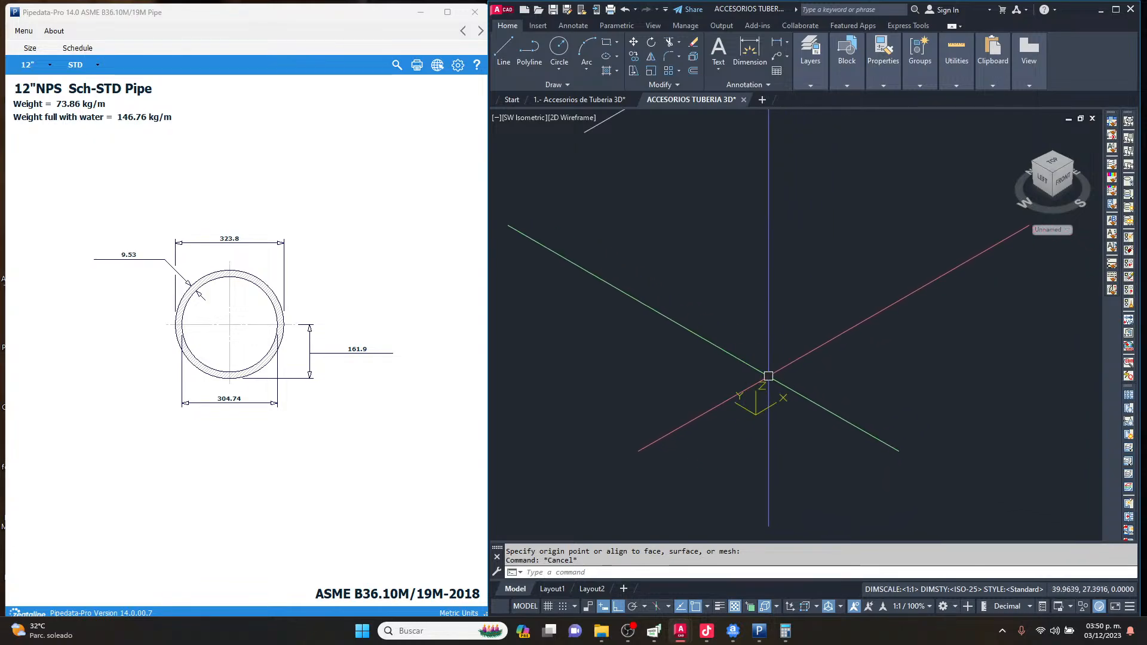
{"action": "scroll", "coordinate": [739, 390], "scroll_direction": "down", "scroll_amount": 2}
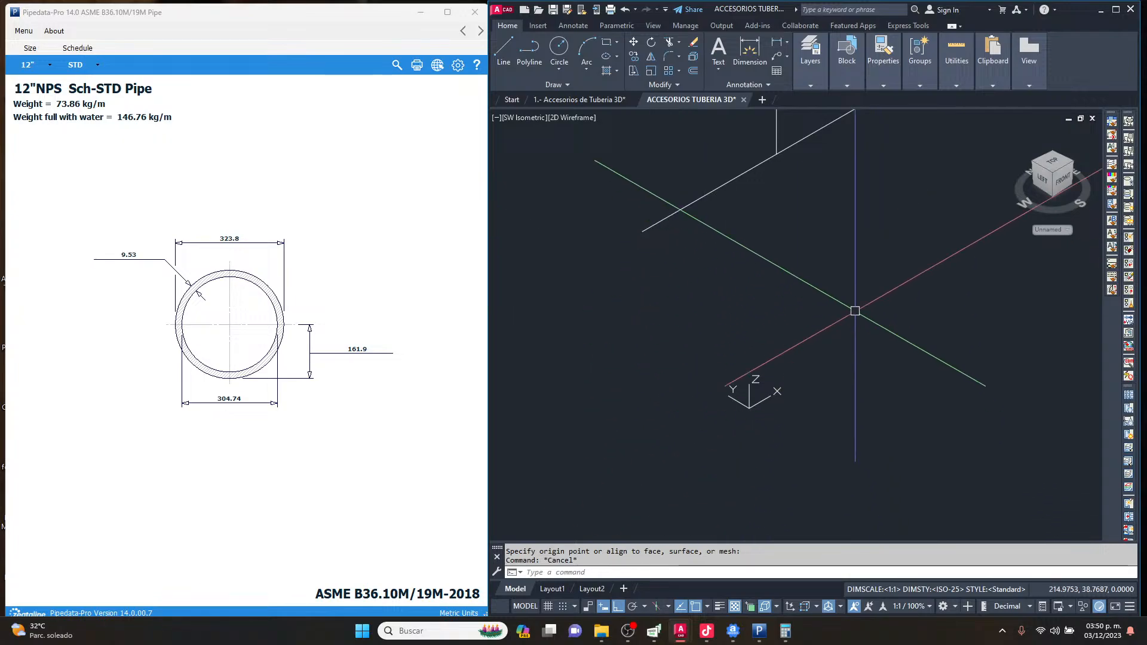
{"action": "scroll", "coordinate": [743, 415], "scroll_direction": "down", "scroll_amount": 2}
{"action": "left_click", "coordinate": [783, 241]}
{"action": "key", "text": "Escape"}
{"action": "key", "text": "Escape"}
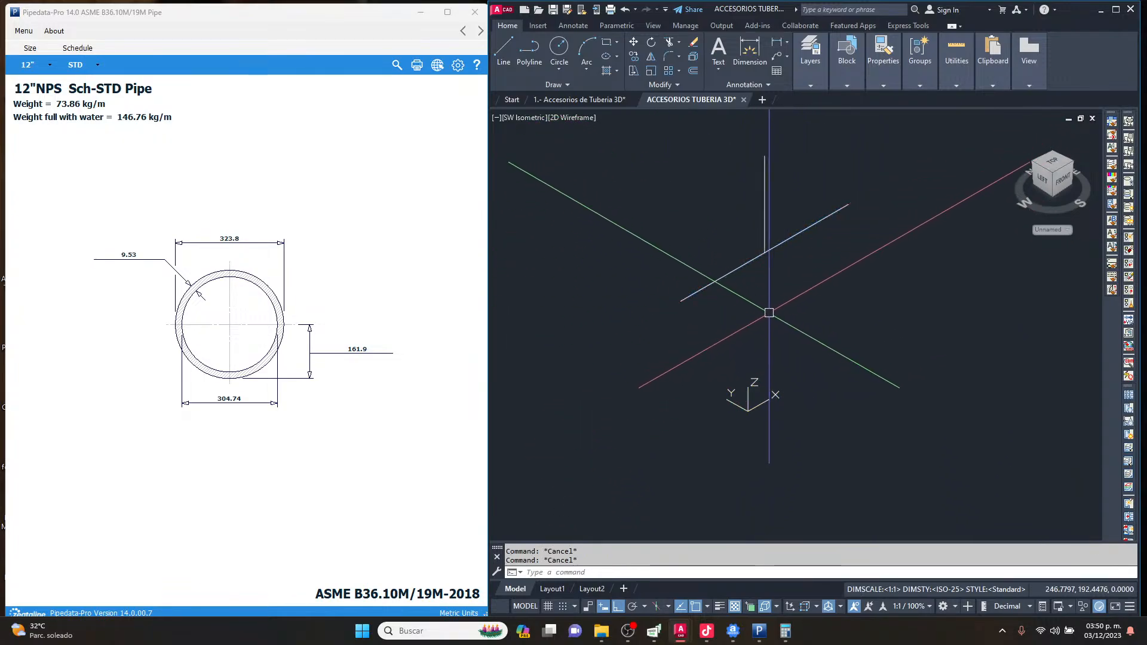
Draw a 324 diameter circle in the free space below the tee centrelines as the pipe's outer profile.
{"action": "type", "text": "circ"}
{"action": "left_click", "coordinate": [795, 363]}
{"action": "left_click", "coordinate": [771, 363]}
{"action": "type", "text": "d"}
{"action": "key", "text": "Return"}
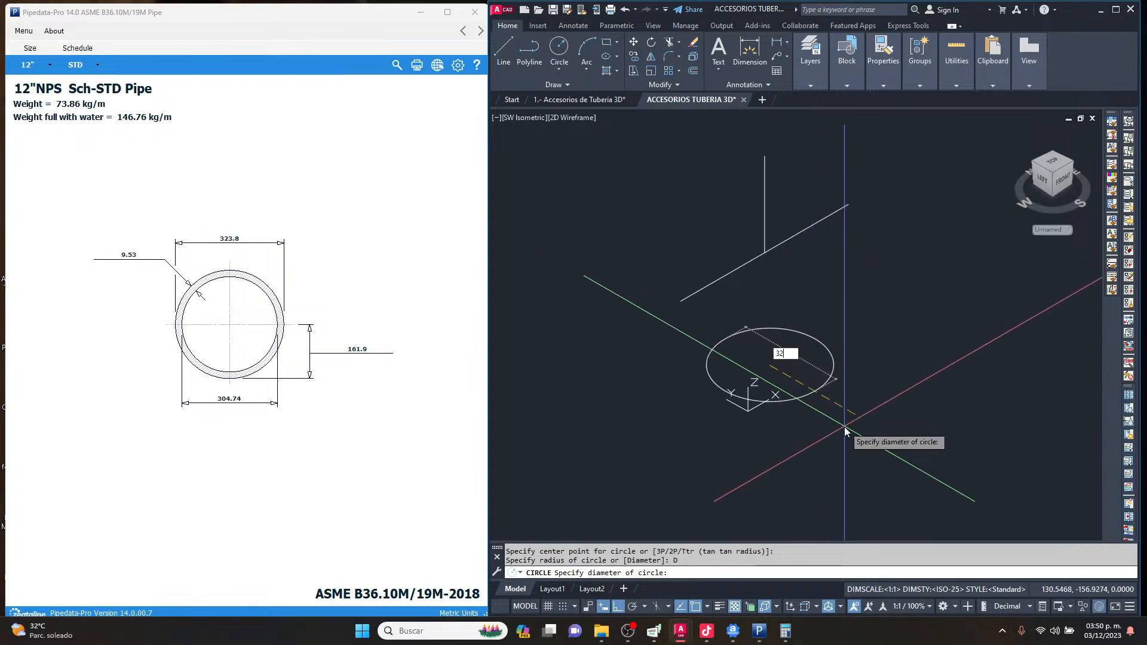
{"action": "key", "text": "Return"}
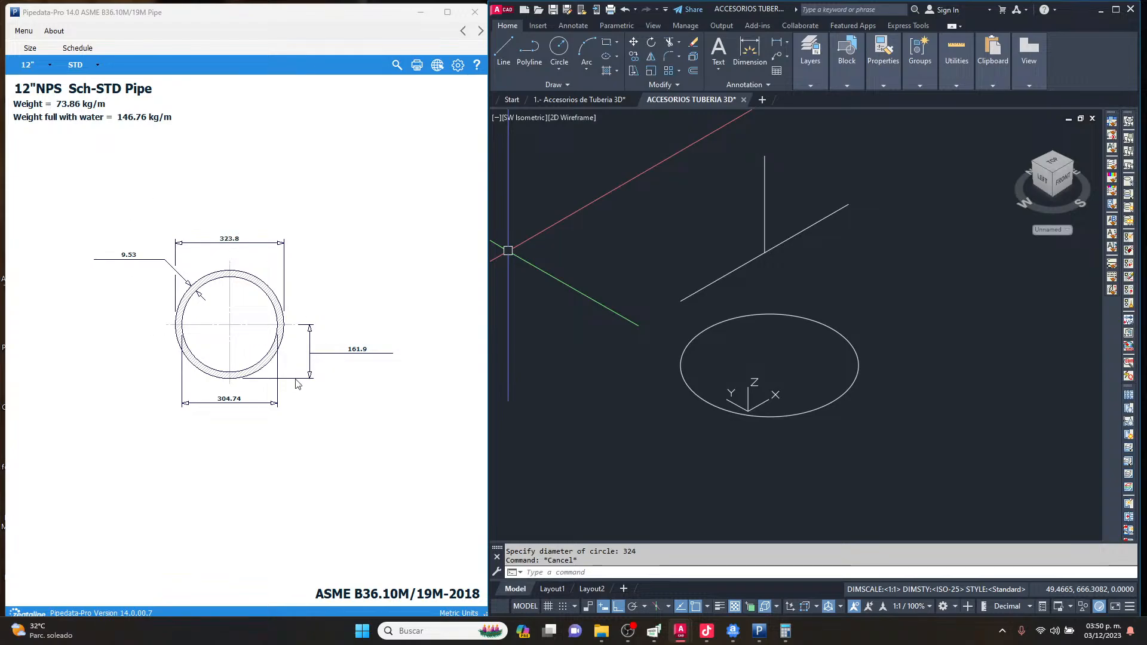
{"action": "left_click", "coordinate": [881, 405]}
{"action": "key", "text": "Escape"}
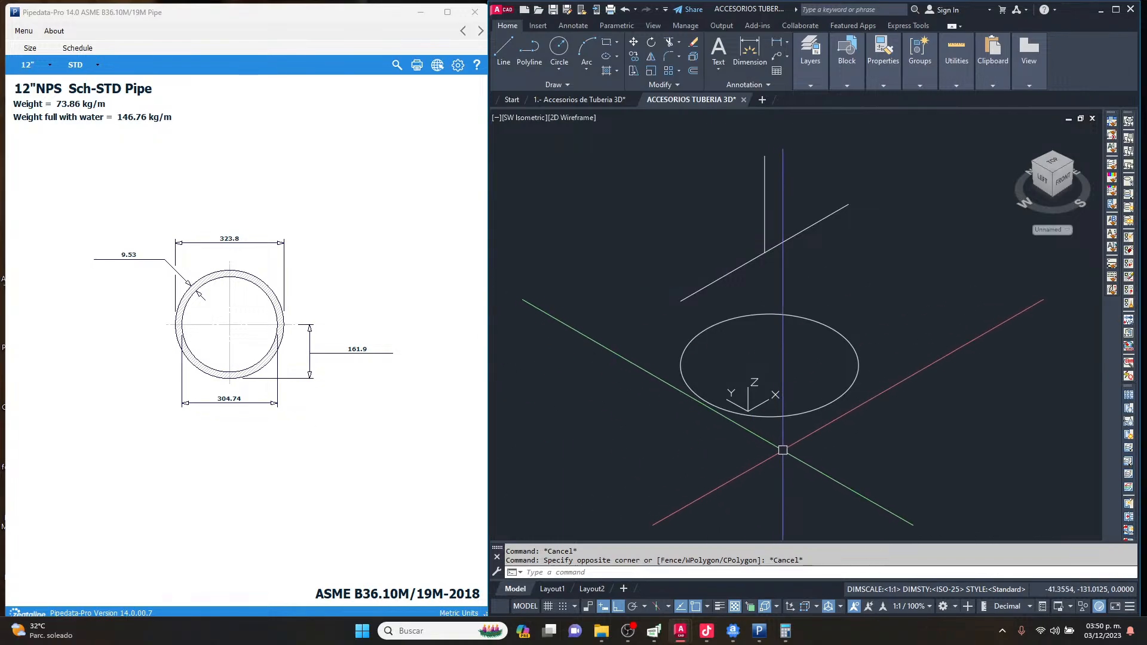
Draw a 305 diameter circle concentric with the outer one as the pipe's inner profile.
{"action": "key", "text": "Return"}
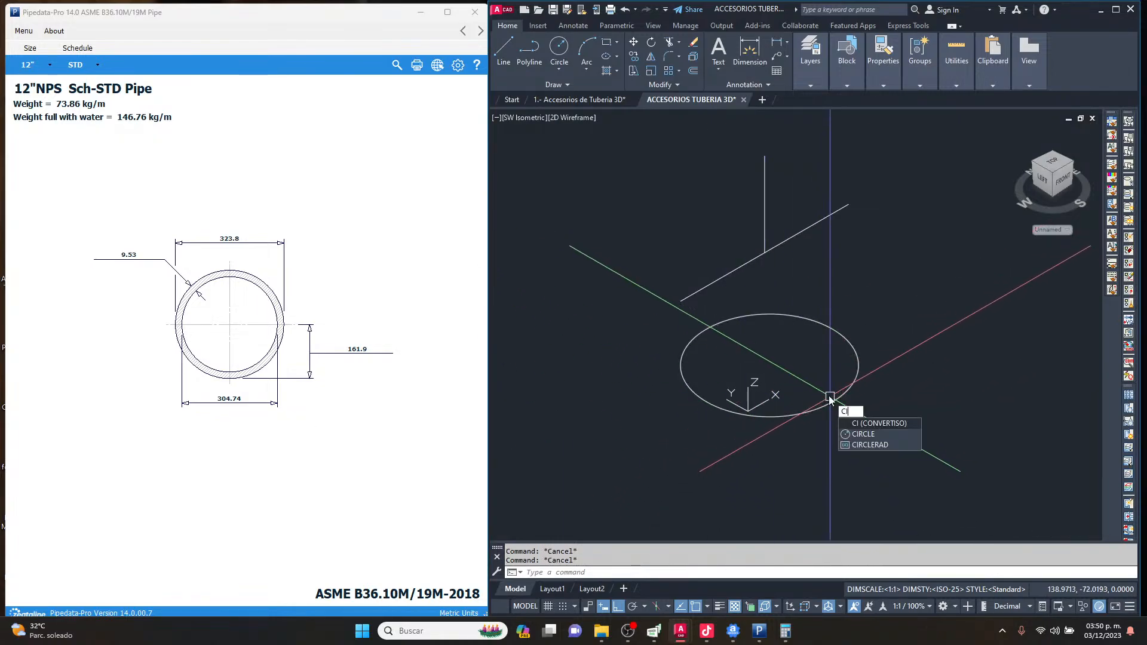
{"action": "key", "text": "Return"}
{"action": "type", "text": "CI"}
{"action": "left_click", "coordinate": [1023, 442]}
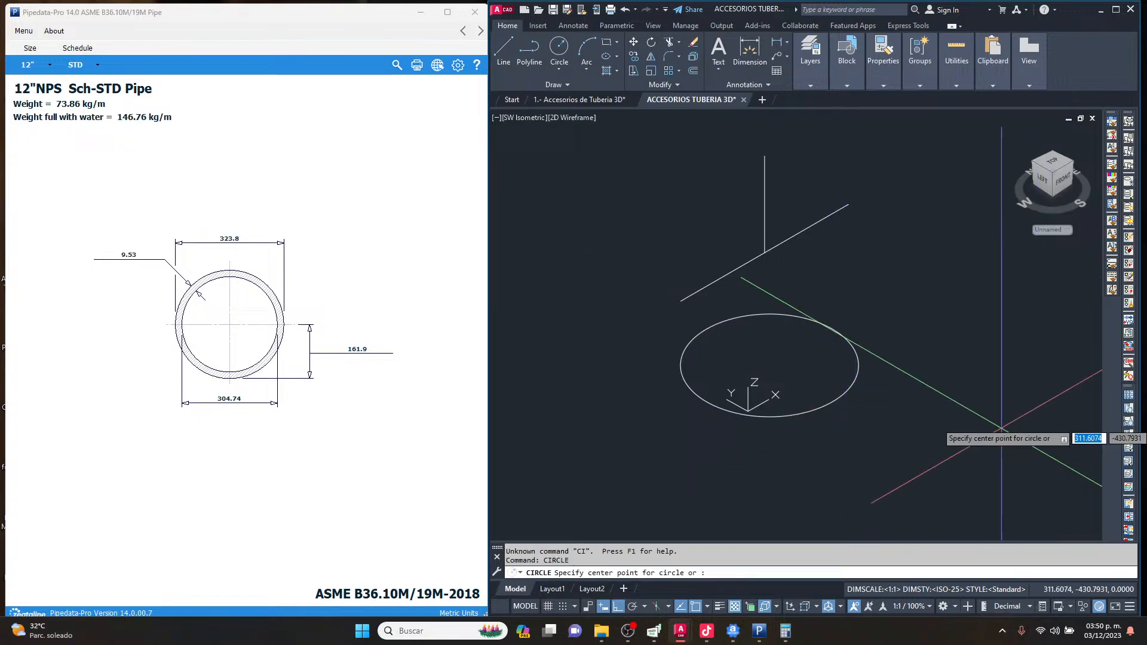
{"action": "left_click", "coordinate": [770, 365]}
{"action": "type", "text": "D"}
{"action": "key", "text": "Return"}
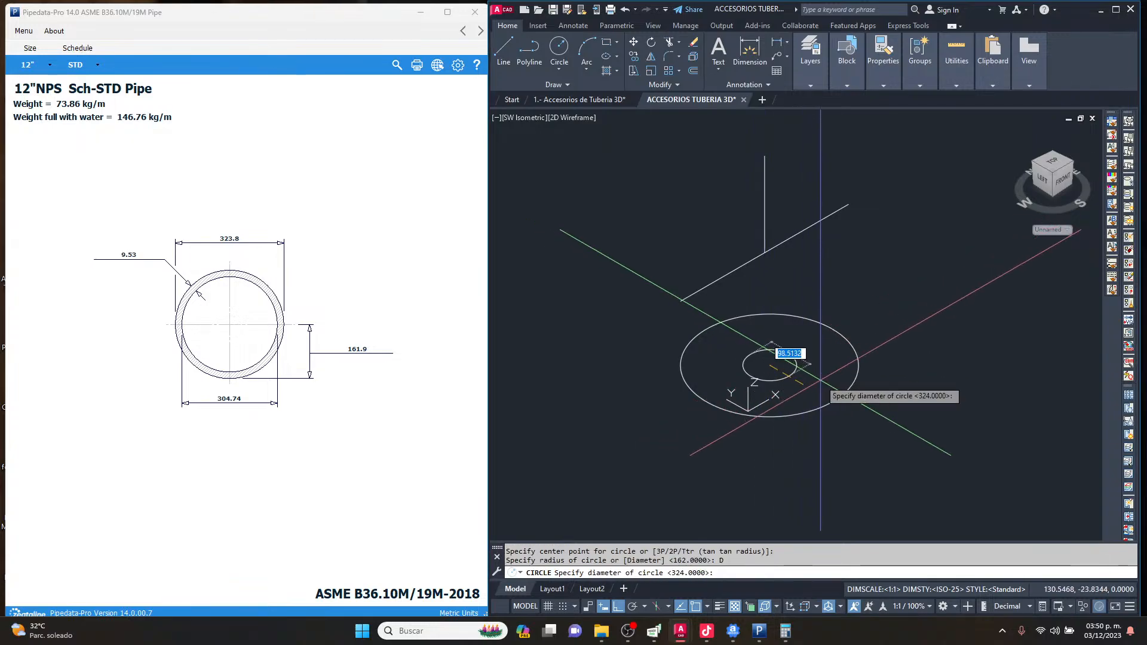
{"action": "type", "text": "305"}
{"action": "key", "text": "Return"}
{"action": "scroll", "coordinate": [812, 341], "scroll_direction": "up", "scroll_amount": 3}
{"action": "scroll", "coordinate": [869, 336], "scroll_direction": "down", "scroll_amount": 3}
{"action": "key", "text": "Escape"}
{"action": "key", "text": "Escape"}
3D-rotate the two concentric circles about their centre so they stand upright, perpendicular to the run centreline.
{"action": "type", "text": "3drotate"}
{"action": "key", "text": "Return"}
{"action": "left_click", "coordinate": [912, 367]}
{"action": "left_click", "coordinate": [837, 358]}
{"action": "key", "text": "Return"}
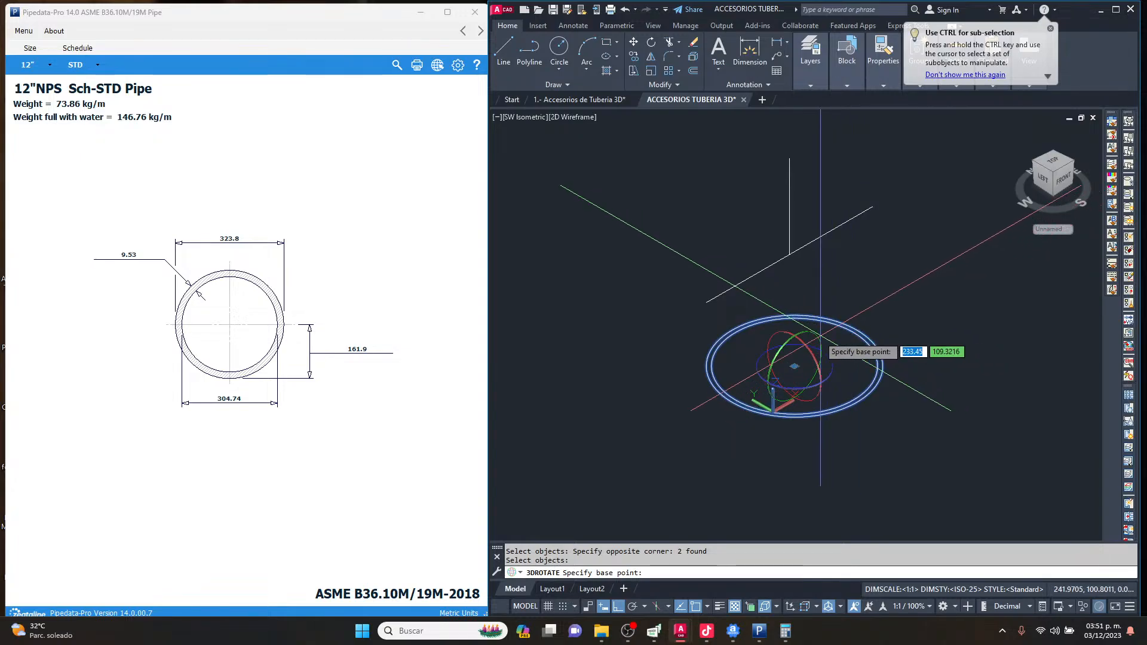
{"action": "left_click", "coordinate": [794, 367]}
{"action": "left_click", "coordinate": [771, 358]}
{"action": "left_click", "coordinate": [904, 358]}
{"action": "key", "text": "Escape"}
Move the two upright circles by their centre onto the near endpoint of the run centreline.
{"action": "left_click", "coordinate": [852, 364]}
{"action": "type", "text": "m"}
{"action": "key", "text": "Return"}
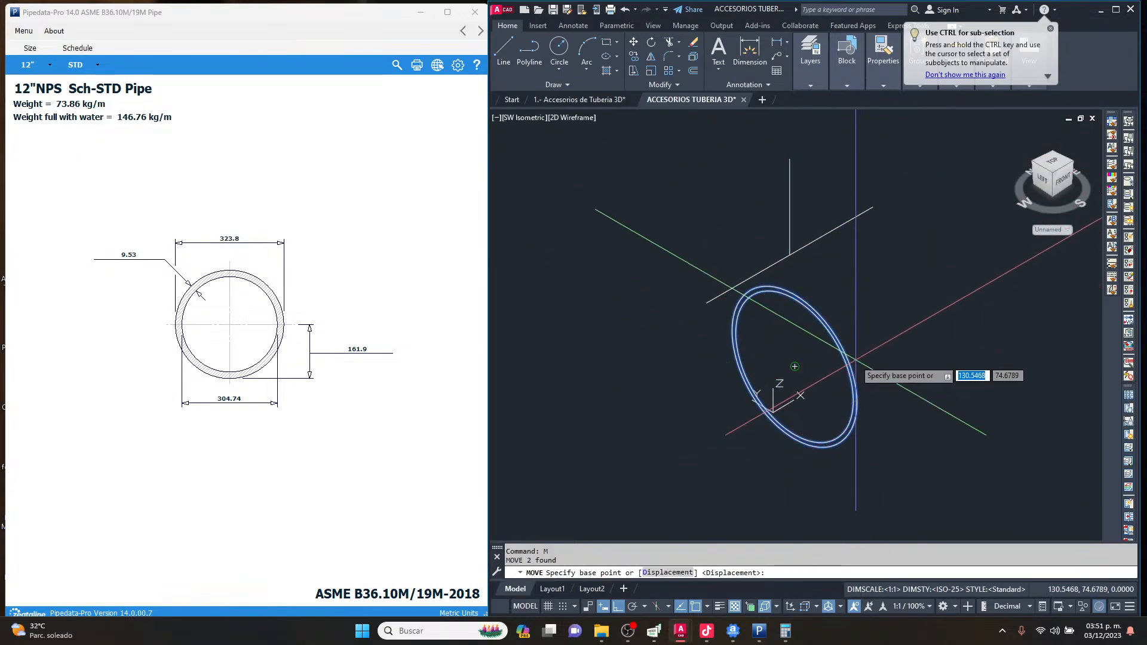
{"action": "left_click", "coordinate": [794, 366]}
{"action": "scroll", "coordinate": [717, 334], "scroll_direction": "down", "scroll_amount": 2}
{"action": "left_click", "coordinate": [711, 315]}
{"action": "key", "text": "Escape"}
Copy the two run-end circles along the X direction into the free space beyond the tee centrelines.
{"action": "scroll", "coordinate": [704, 258], "scroll_direction": "up", "scroll_amount": 2}
{"action": "left_click", "coordinate": [704, 228]}
{"action": "left_click", "coordinate": [661, 332]}
{"action": "scroll", "coordinate": [660, 340], "scroll_direction": "down", "scroll_amount": 4}
{"action": "type", "text": "co"}
{"action": "key", "text": "Return"}
{"action": "left_click", "coordinate": [709, 404]}
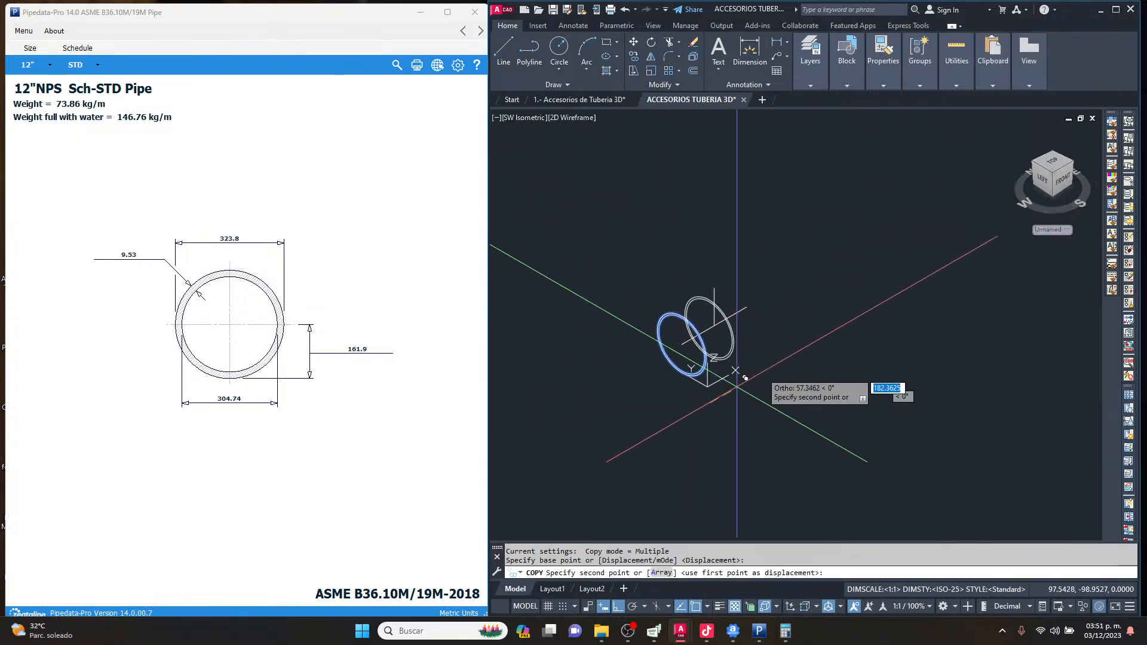
{"action": "key", "text": "Escape"}
3D-rotate the copied pair of circles 90 degrees about the Y axis through their centre so they lie horizontally.
{"action": "scroll", "coordinate": [840, 221], "scroll_direction": "up", "scroll_amount": 2}
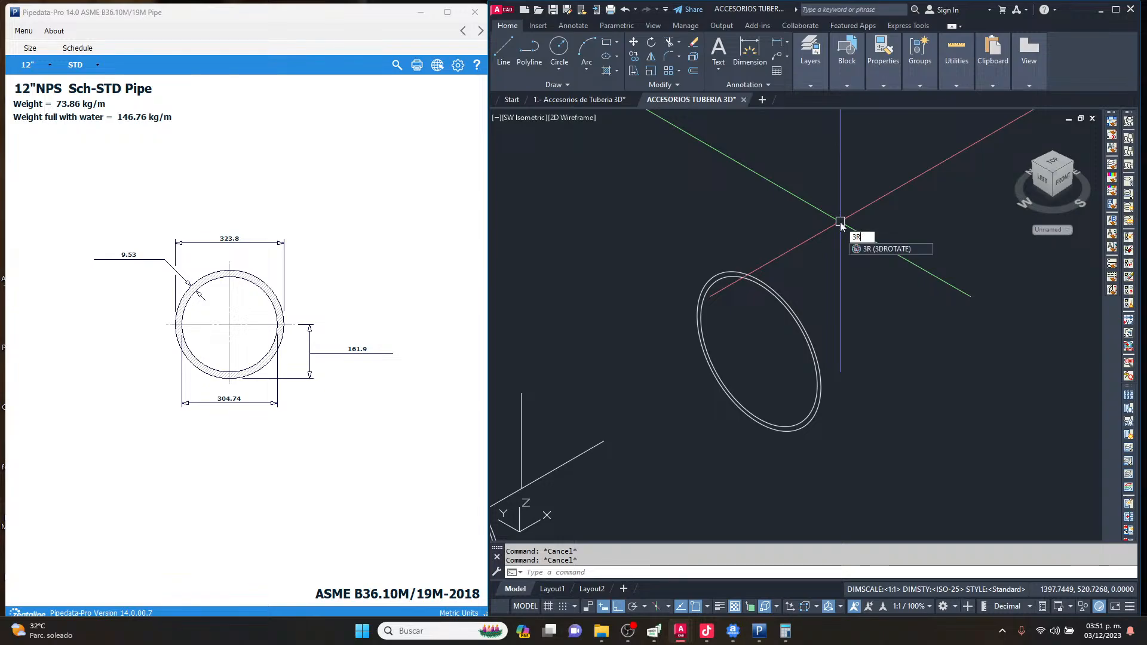
{"action": "key", "text": "Return"}
{"action": "key", "text": "Return"}
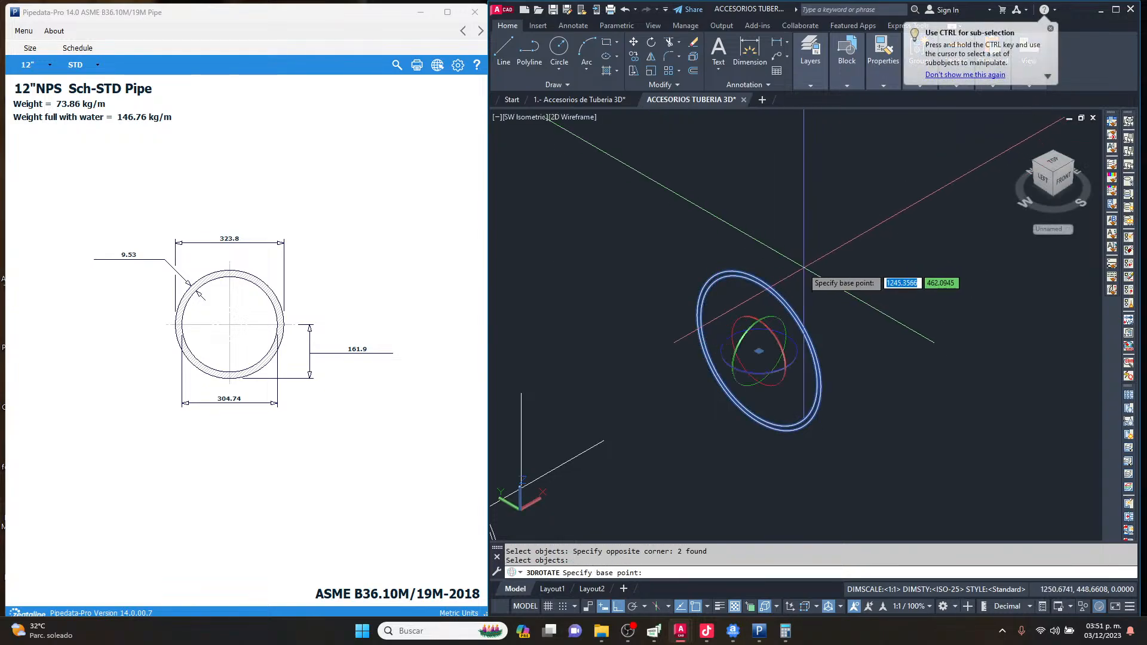
{"action": "left_click", "coordinate": [769, 330]}
{"action": "left_click", "coordinate": [787, 306]}
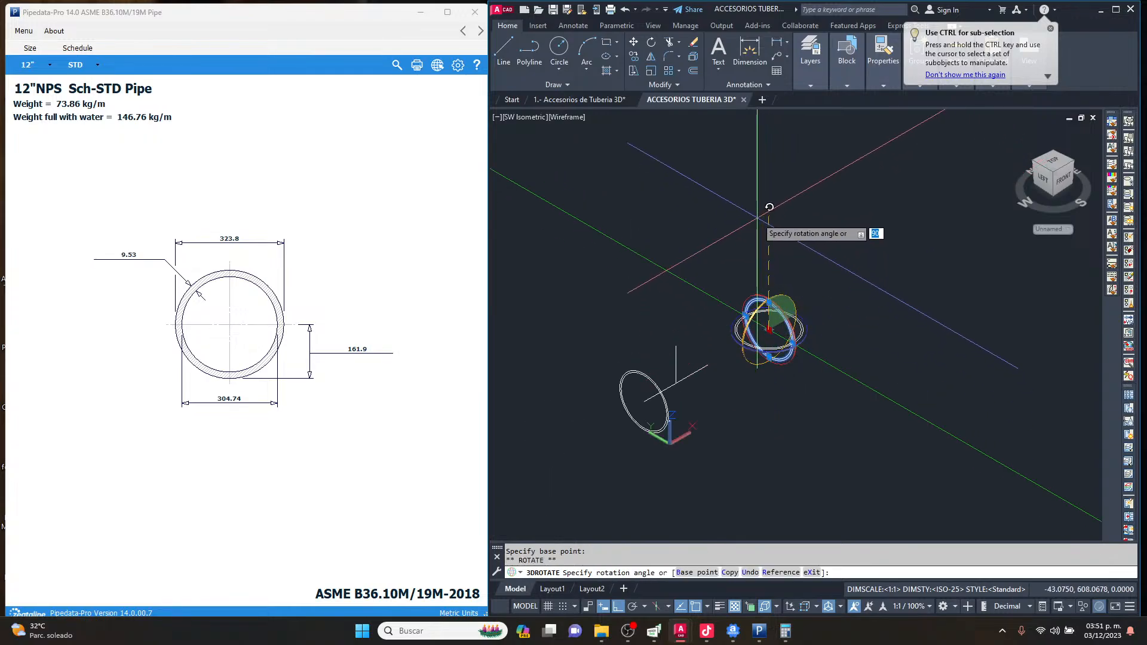
{"action": "left_click", "coordinate": [771, 210]}
{"action": "scroll", "coordinate": [742, 364], "scroll_direction": "up", "scroll_amount": 1}
{"action": "key", "text": "Escape"}
Move the horizontal pair of circles by their centre onto the upper endpoint of the branch centreline.
{"action": "left_click", "coordinate": [809, 402]}
{"action": "left_click", "coordinate": [763, 294]}
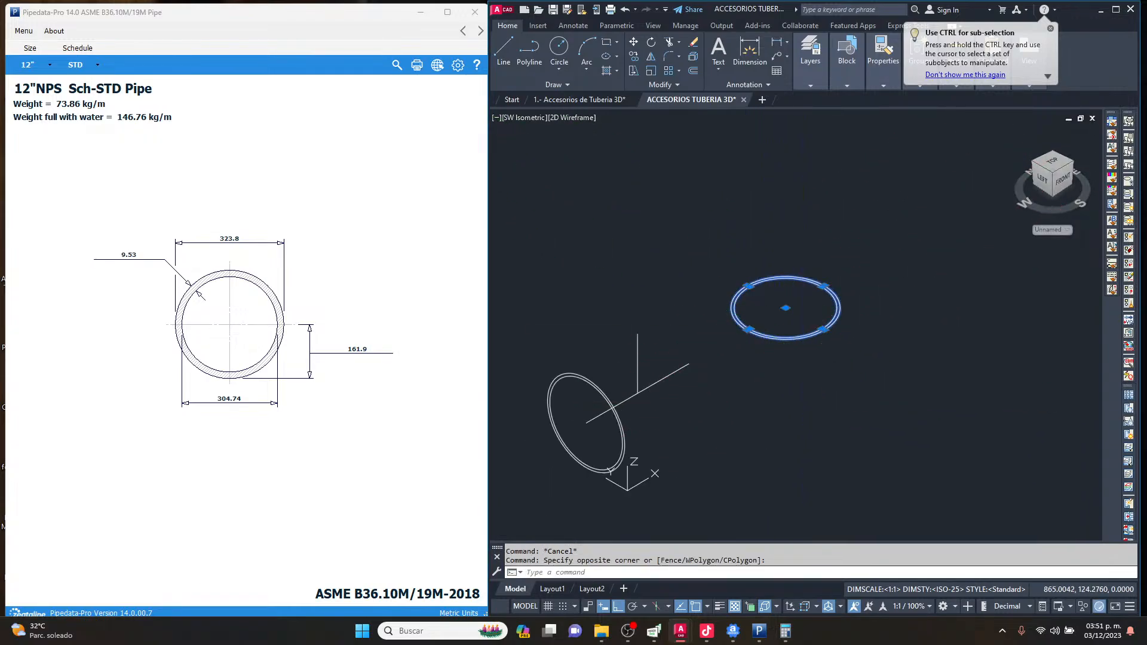
{"action": "type", "text": "M"}
{"action": "key", "text": "Return"}
{"action": "left_click", "coordinate": [787, 310]}
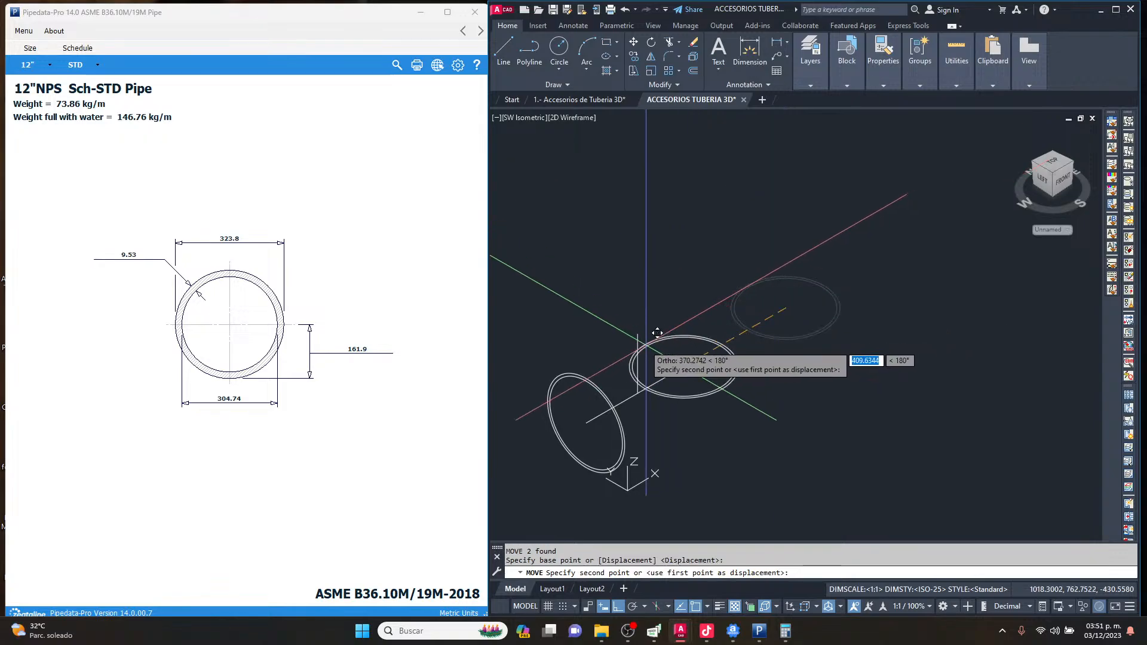
{"action": "left_click", "coordinate": [637, 334]}
{"action": "scroll", "coordinate": [713, 310], "scroll_direction": "down", "scroll_amount": 1}
{"action": "key", "text": "Escape"}
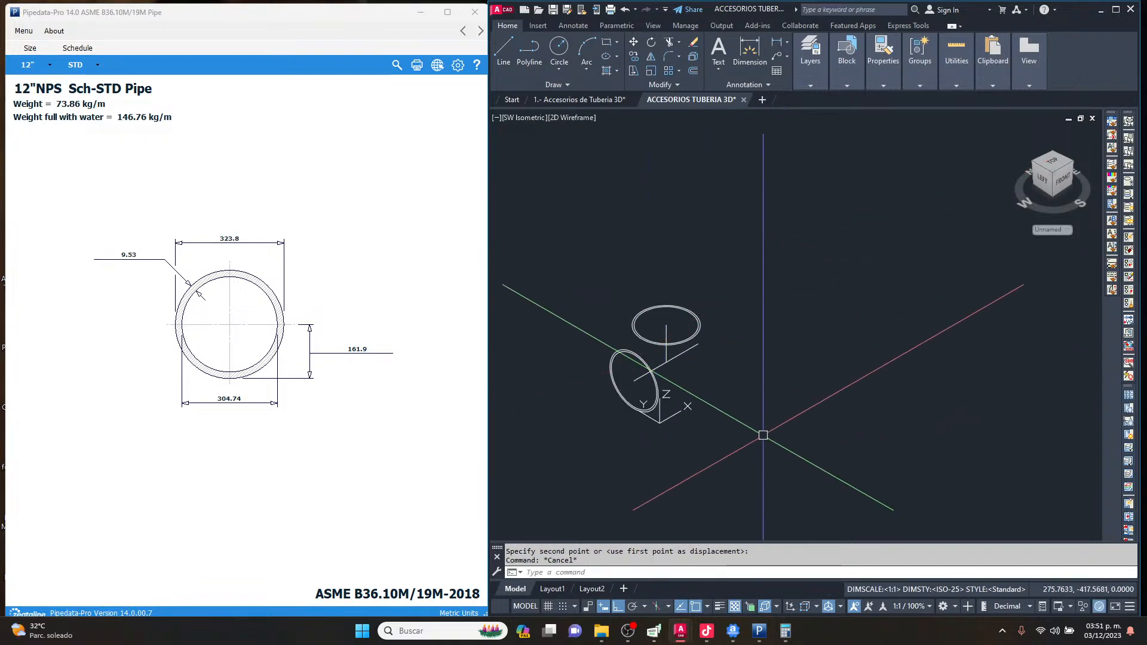
Extrude the two upright run circles into solids along the run centreline up to its far endpoint.
{"action": "scroll", "coordinate": [644, 352], "scroll_direction": "up", "scroll_amount": 1}
{"action": "middle_click_drag", "start_coordinate": [629, 321], "coordinate": [712, 310]}
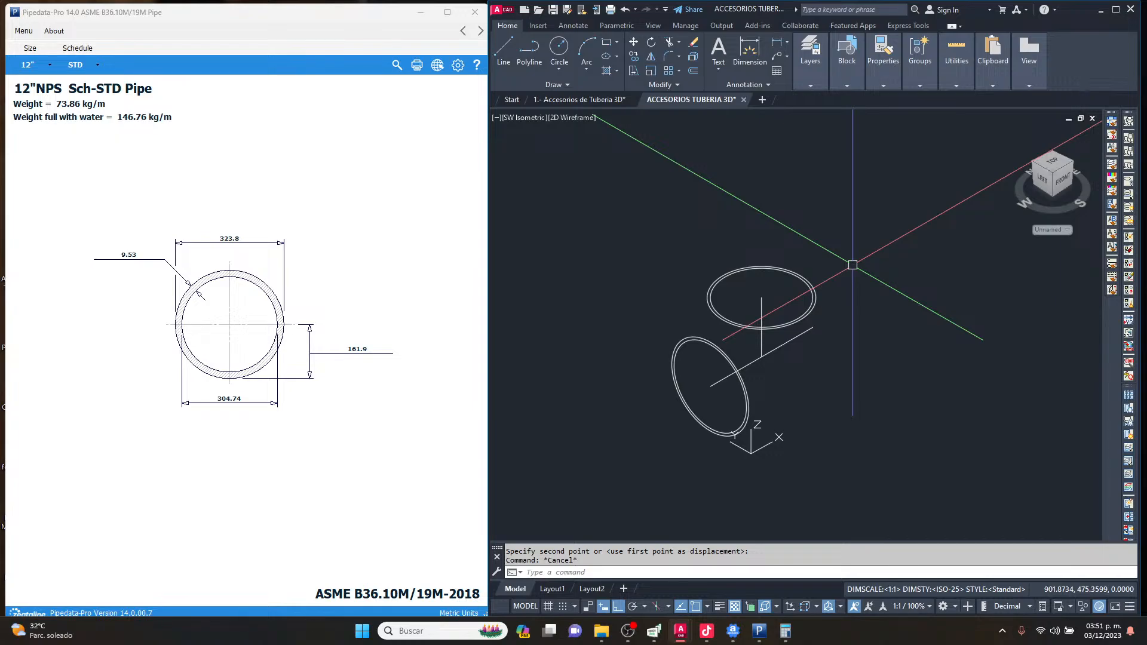
{"action": "scroll", "coordinate": [824, 287], "scroll_direction": "up", "scroll_amount": 5}
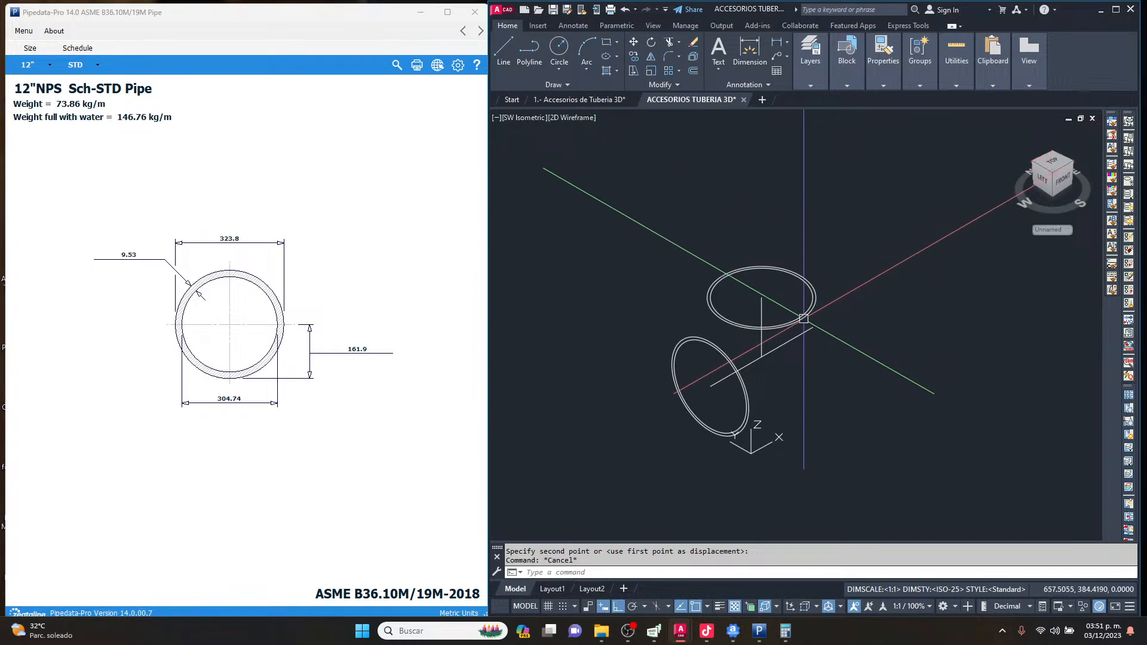
{"action": "scroll", "coordinate": [770, 326], "scroll_direction": "down", "scroll_amount": 3}
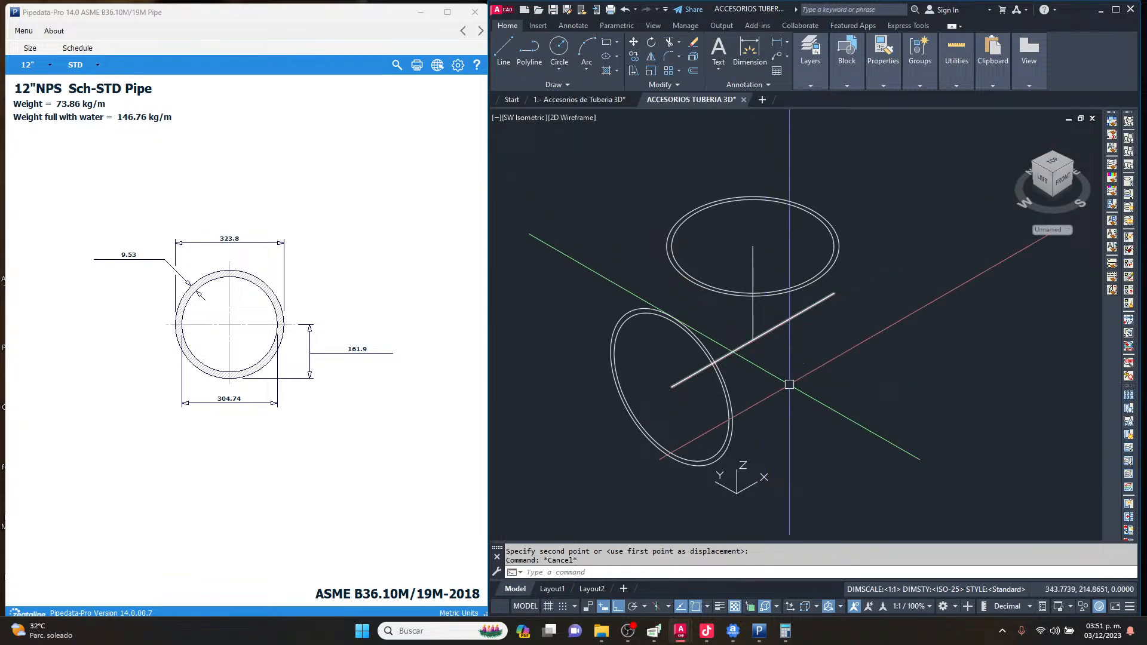
{"action": "type", "text": "RUDE"}
{"action": "key", "text": "Return"}
{"action": "left_click", "coordinate": [810, 396]}
{"action": "left_click", "coordinate": [712, 438]}
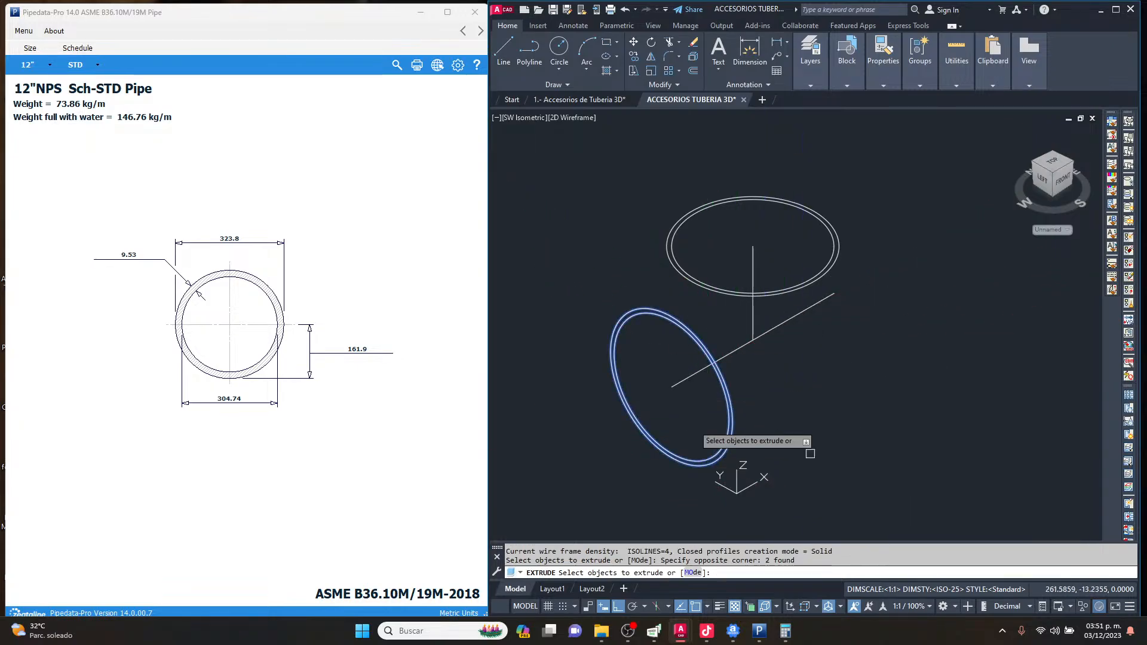
{"action": "key", "text": "Return"}
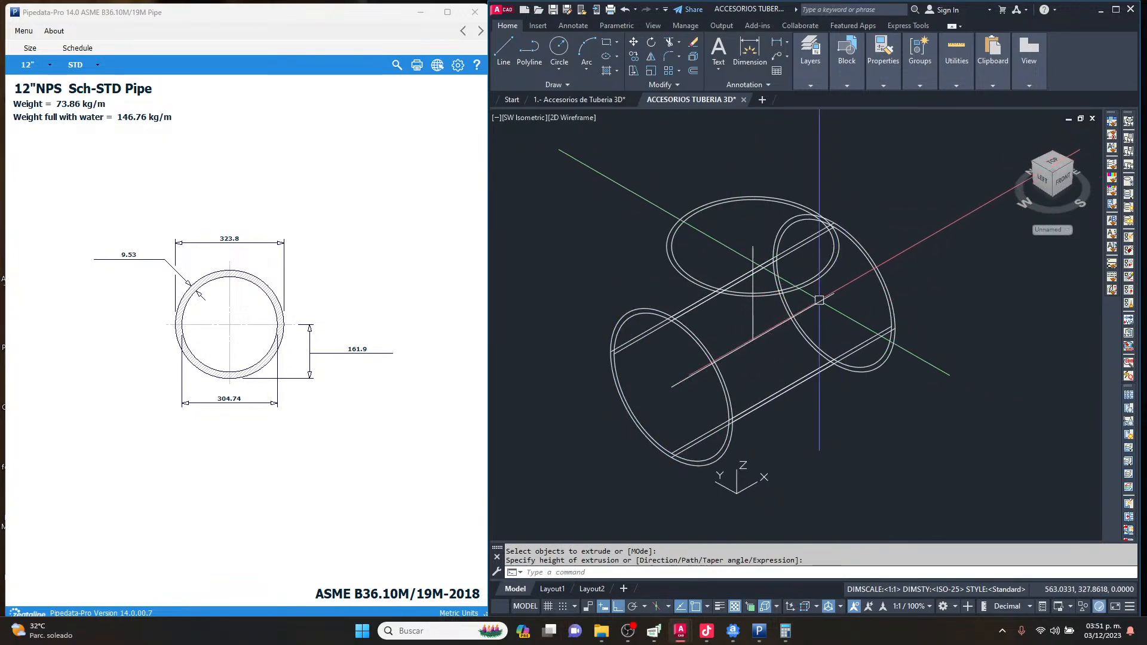
Extrude the two horizontal circles into solids down the branch centreline to its lower endpoint on the run centreline.
{"action": "middle_click_drag", "start_coordinate": [817, 292], "coordinate": [851, 351], "text": "shift"}
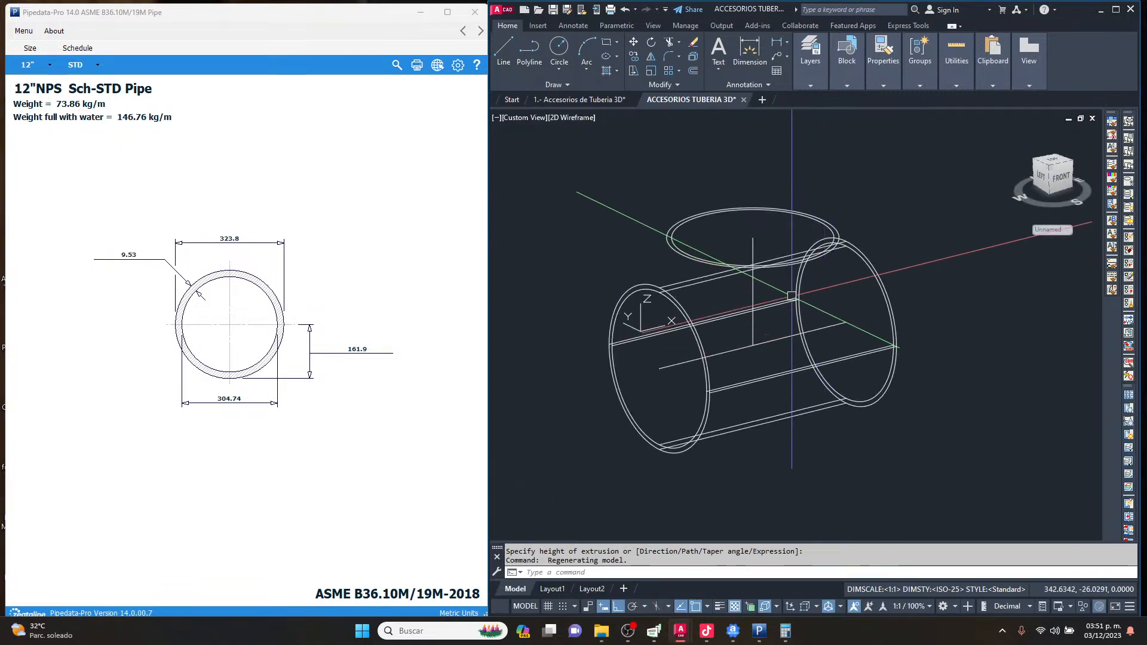
{"action": "key", "text": "Return"}
{"action": "left_click", "coordinate": [728, 224]}
{"action": "left_click", "coordinate": [703, 198]}
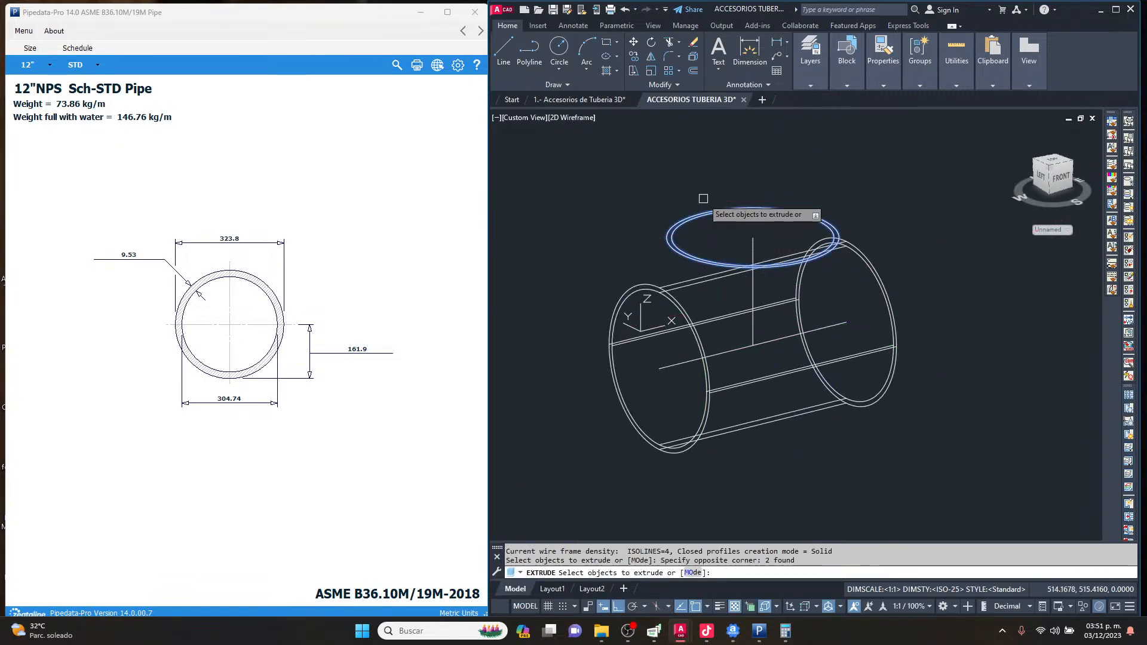
{"action": "key", "text": "Return"}
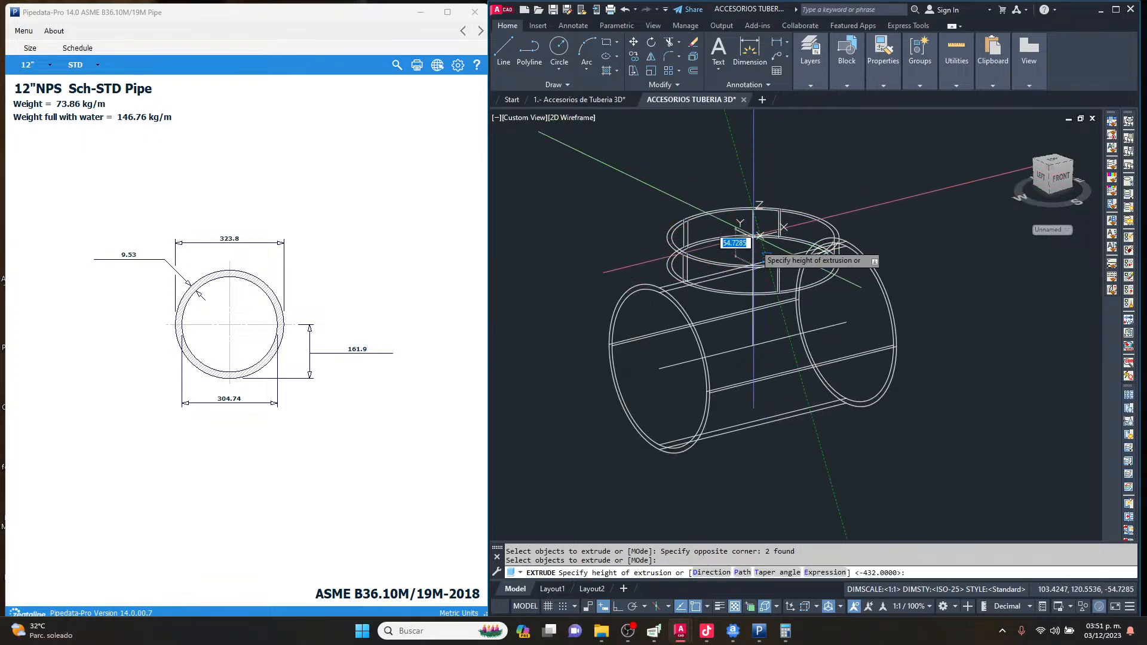
{"action": "key", "text": "Escape"}
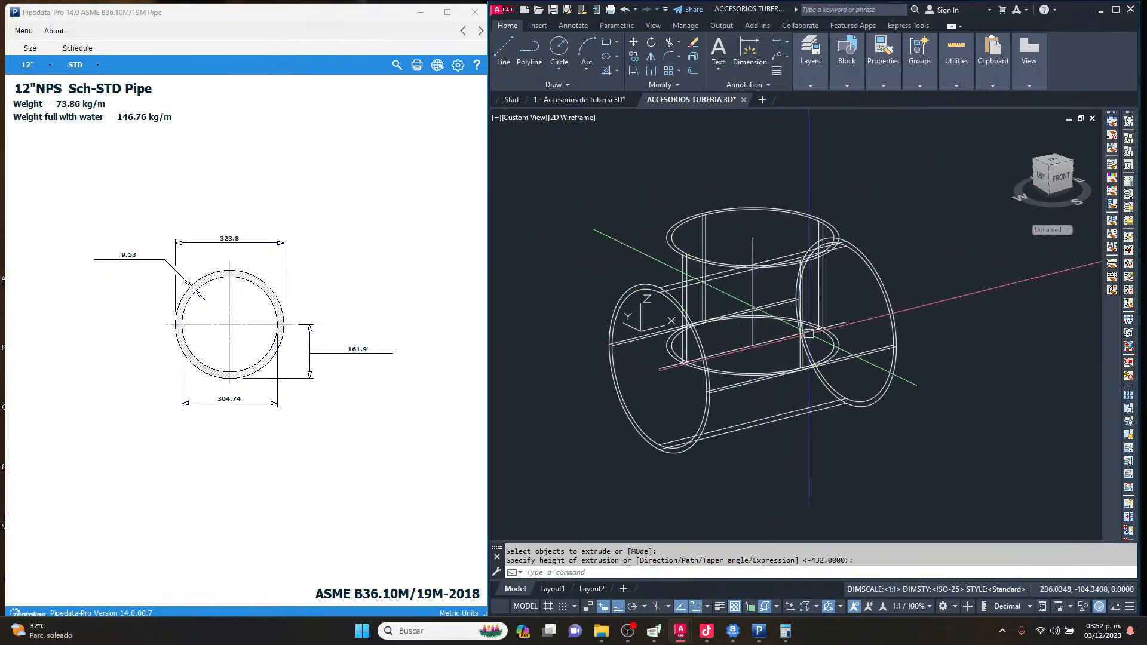
Set the visual style to Realistic to shade the extruded run and branch solids.
{"action": "scroll", "coordinate": [752, 345], "scroll_direction": "down", "scroll_amount": 5}
{"action": "middle_click_drag", "start_coordinate": [852, 404], "coordinate": [760, 416], "text": "shift"}
{"action": "middle_click_drag", "start_coordinate": [831, 416], "coordinate": [830, 413], "text": "shift"}
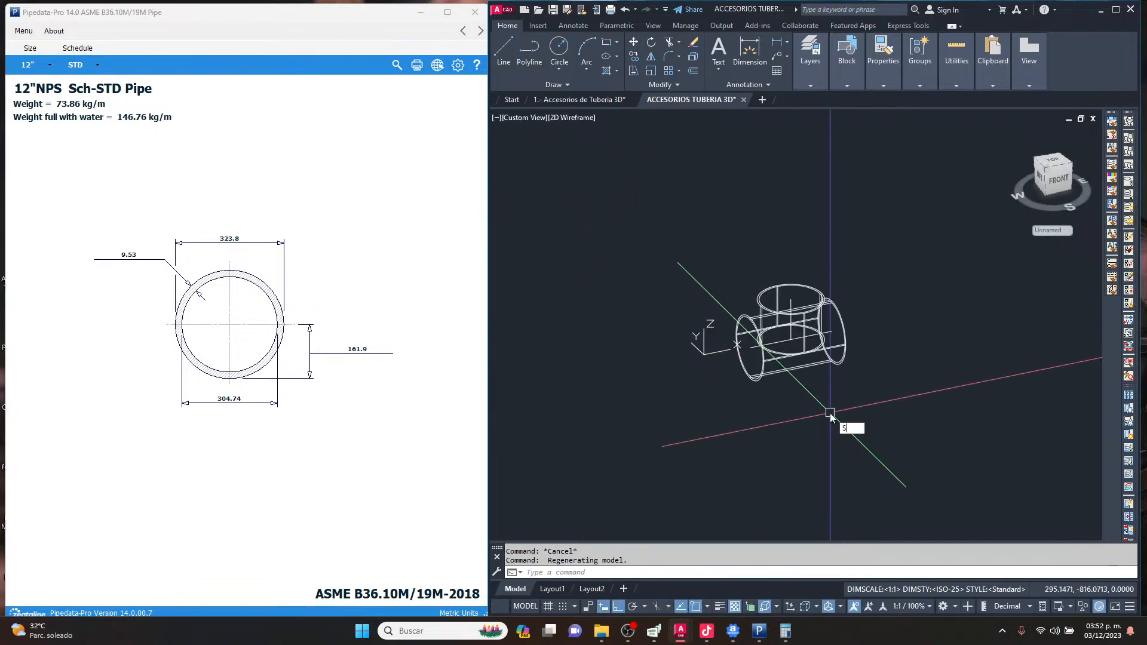
{"action": "type", "text": "SHA"}
{"action": "key", "text": "Return"}
{"action": "type", "text": "R"}
{"action": "key", "text": "Return"}
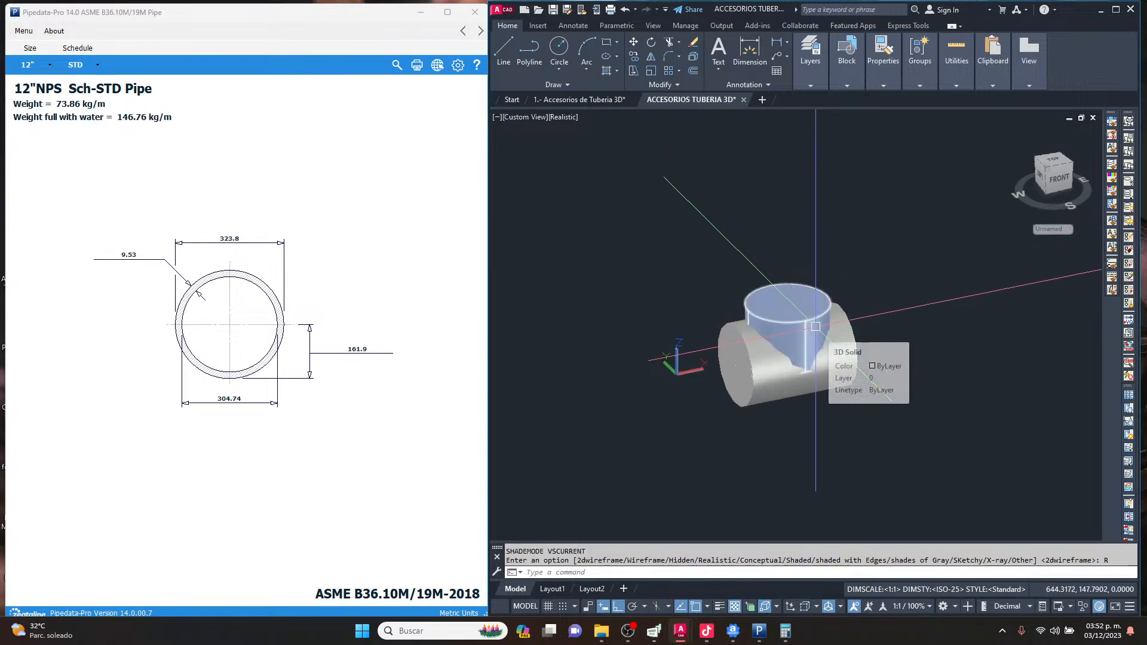
Examine the shaded run and branch solids from different angles where they intersect.
{"action": "scroll", "coordinate": [842, 384], "scroll_direction": "up", "scroll_amount": 3}
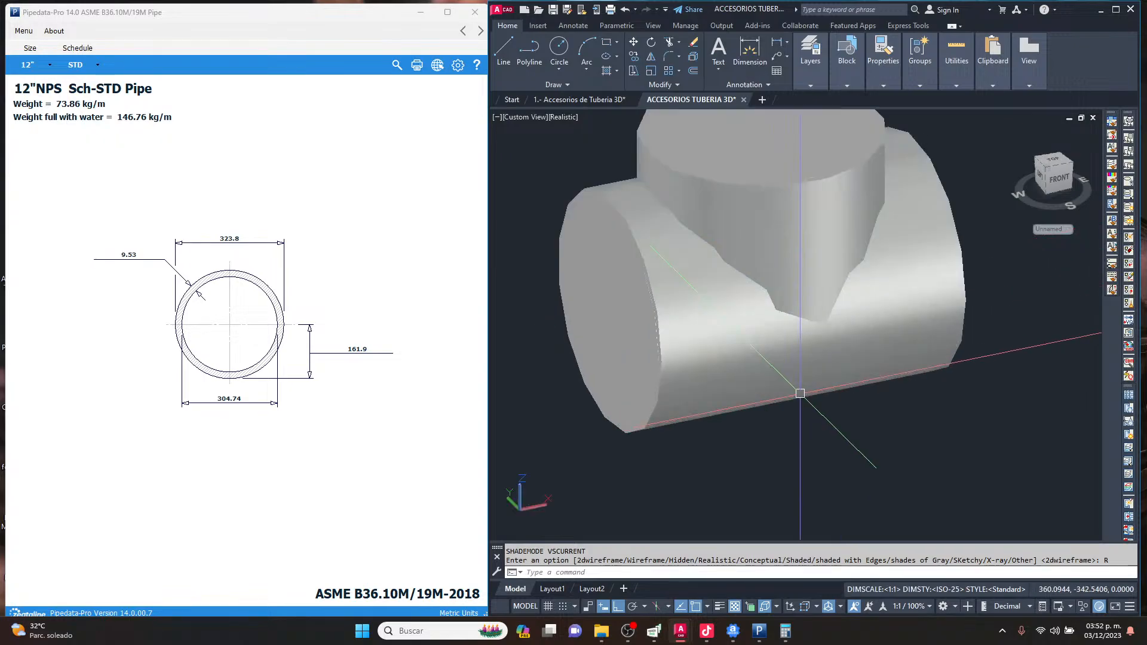
{"action": "scroll", "coordinate": [777, 338], "scroll_direction": "down", "scroll_amount": 1}
{"action": "mouse_move", "coordinate": [764, 407]}
{"action": "middle_mouse_down", "text": "shift"}
{"action": "mouse_move", "coordinate": [828, 399]}
{"action": "mouse_move", "coordinate": [779, 415]}
{"action": "middle_mouse_up", "text": "shift"}
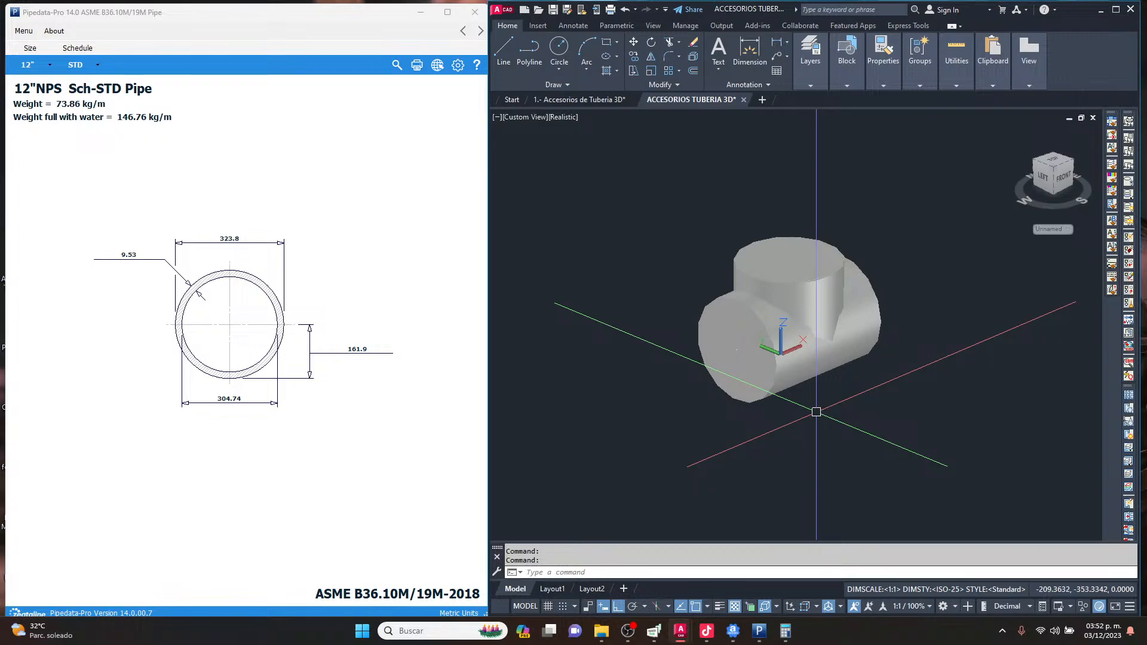
{"action": "middle_click_drag", "start_coordinate": [816, 411], "coordinate": [870, 348], "text": "shift"}
{"action": "scroll", "coordinate": [899, 278], "scroll_direction": "up", "scroll_amount": 2}
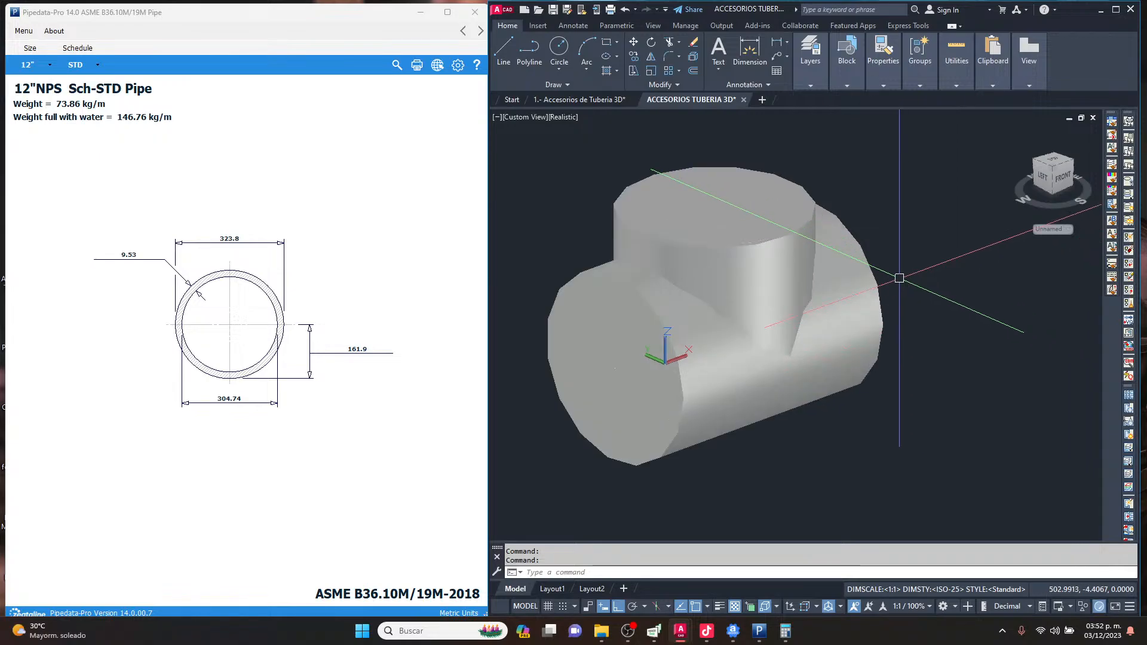
{"action": "left_click", "coordinate": [835, 282]}
{"action": "key", "text": "Escape"}
{"action": "left_click", "coordinate": [637, 358]}
{"action": "key", "text": "Escape"}
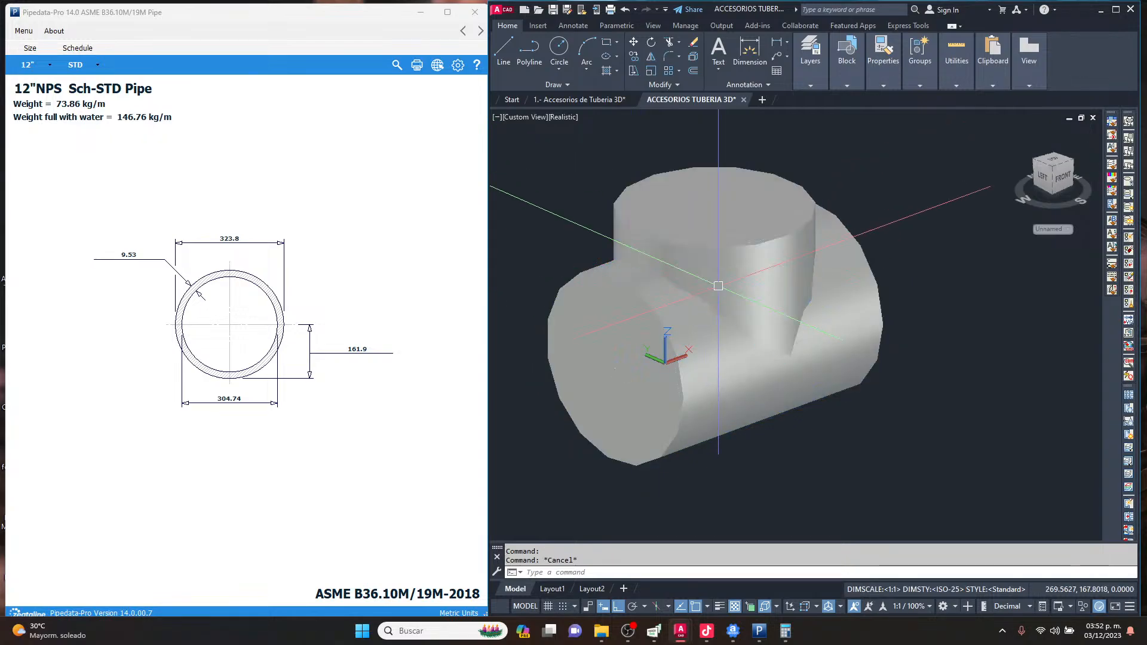
Set the visual style back to 2dwireframe.
{"action": "type", "text": "sha"}
{"action": "key", "text": "Return"}
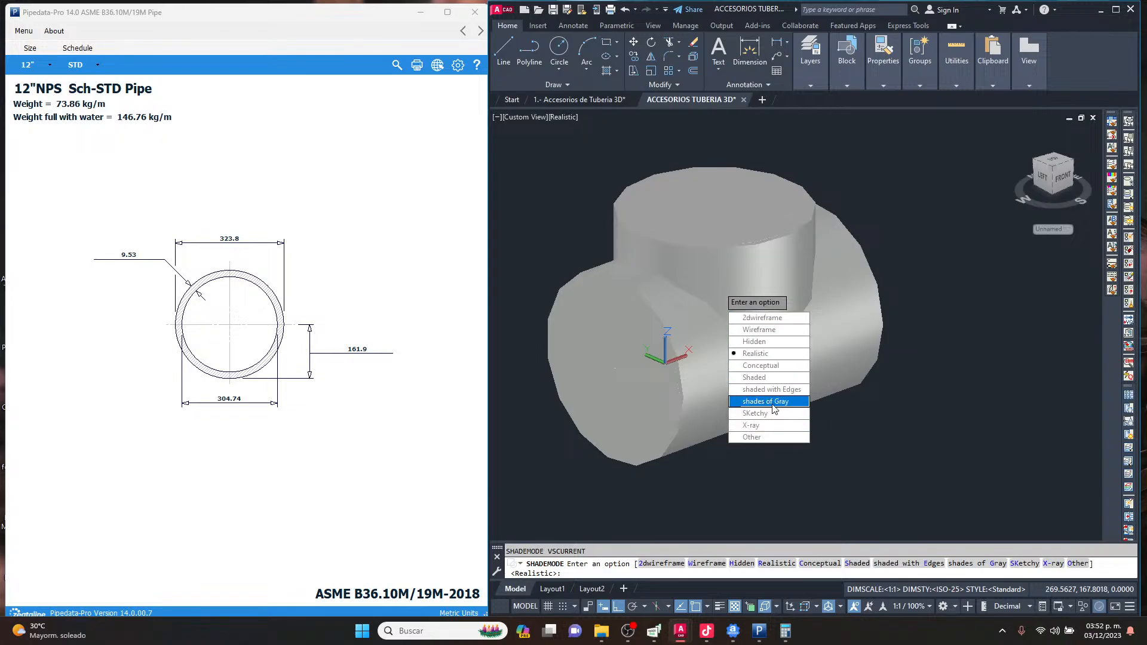
{"action": "left_click", "coordinate": [761, 318]}
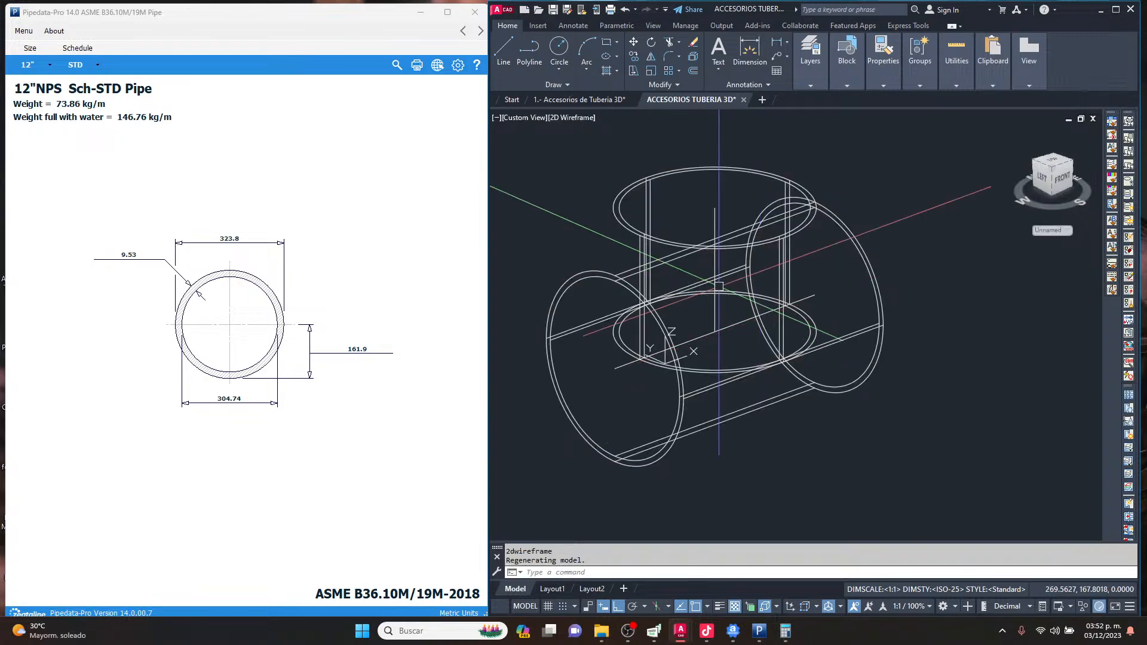
Start Subtract with the outer run cylinder and outer branch cylinder as the solids to subtract from.
{"action": "scroll", "coordinate": [704, 249], "scroll_direction": "down", "scroll_amount": 1}
{"action": "middle_click_drag", "start_coordinate": [703, 250], "coordinate": [662, 241], "text": "shift"}
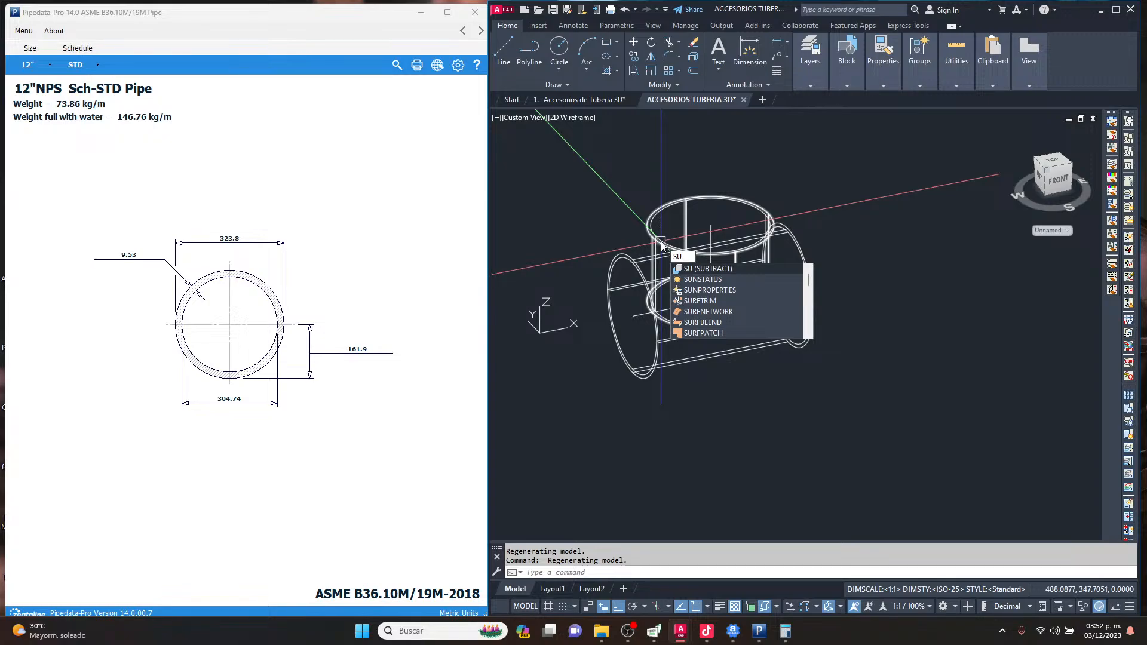
{"action": "key", "text": "Return"}
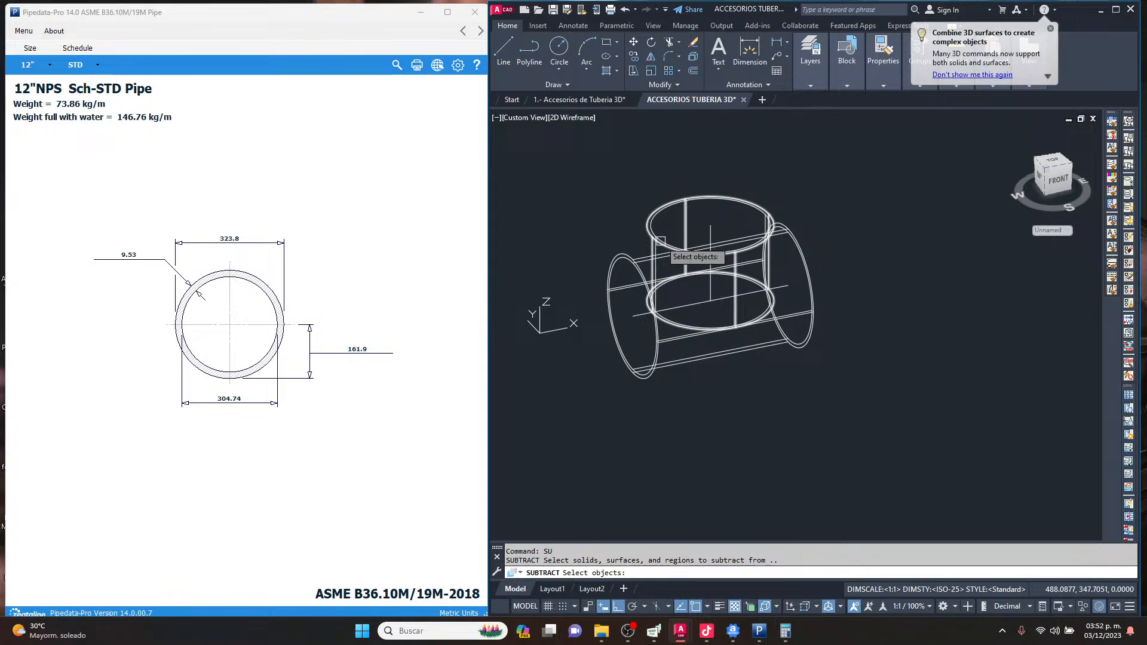
{"action": "scroll", "coordinate": [660, 241], "scroll_direction": "up", "scroll_amount": 3}
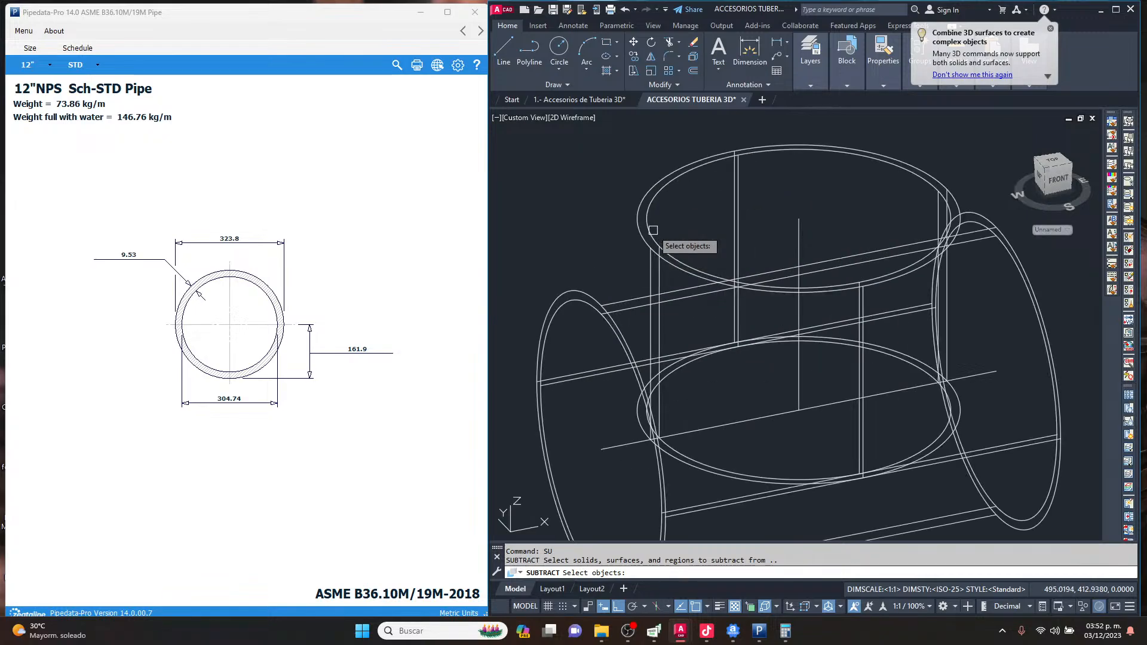
{"action": "scroll", "coordinate": [653, 230], "scroll_direction": "down", "scroll_amount": 2}
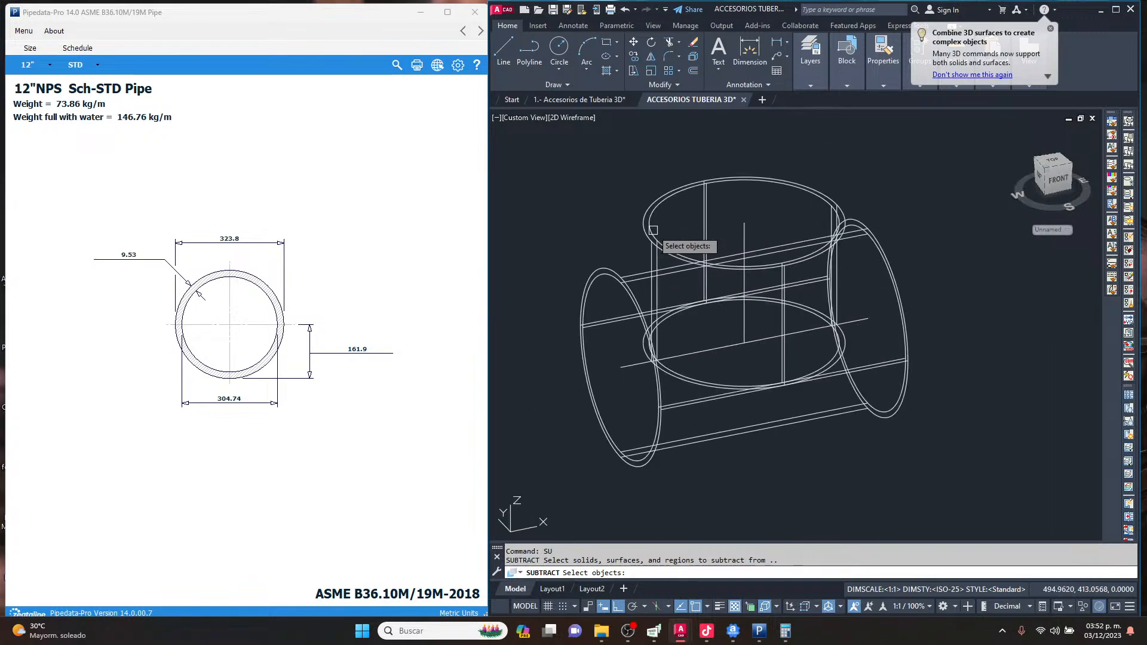
{"action": "scroll", "coordinate": [607, 259], "scroll_direction": "up", "scroll_amount": 3}
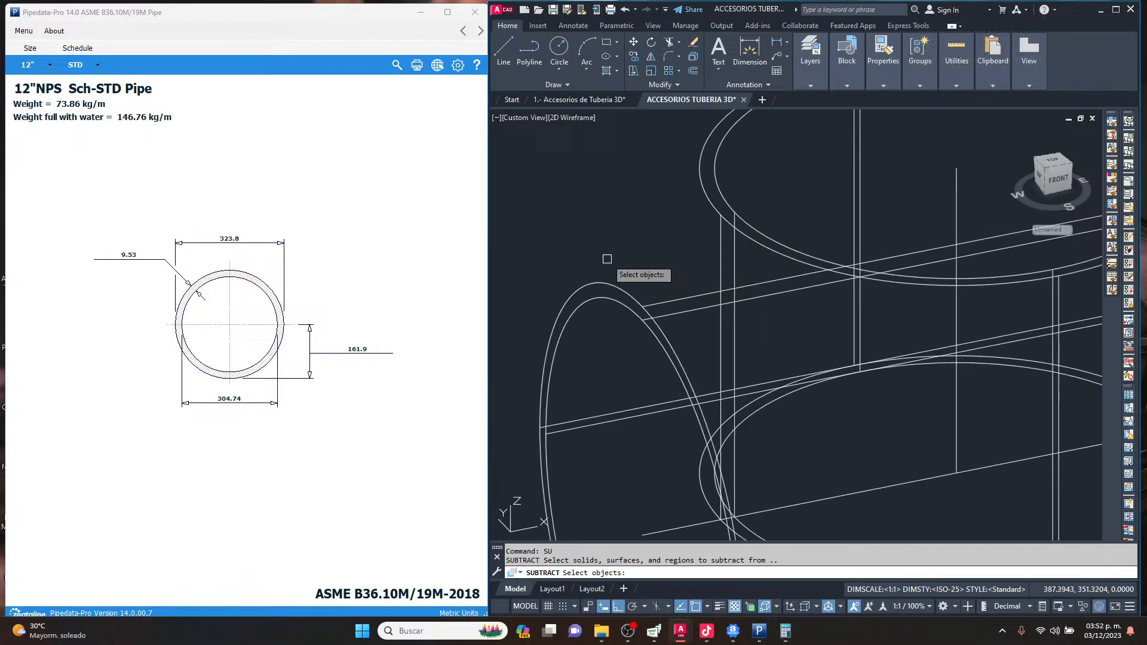
{"action": "left_click", "coordinate": [609, 281]}
{"action": "scroll", "coordinate": [609, 280], "scroll_direction": "down", "scroll_amount": 2}
{"action": "scroll", "coordinate": [663, 220], "scroll_direction": "up", "scroll_amount": 2}
{"action": "left_click", "coordinate": [666, 218]}
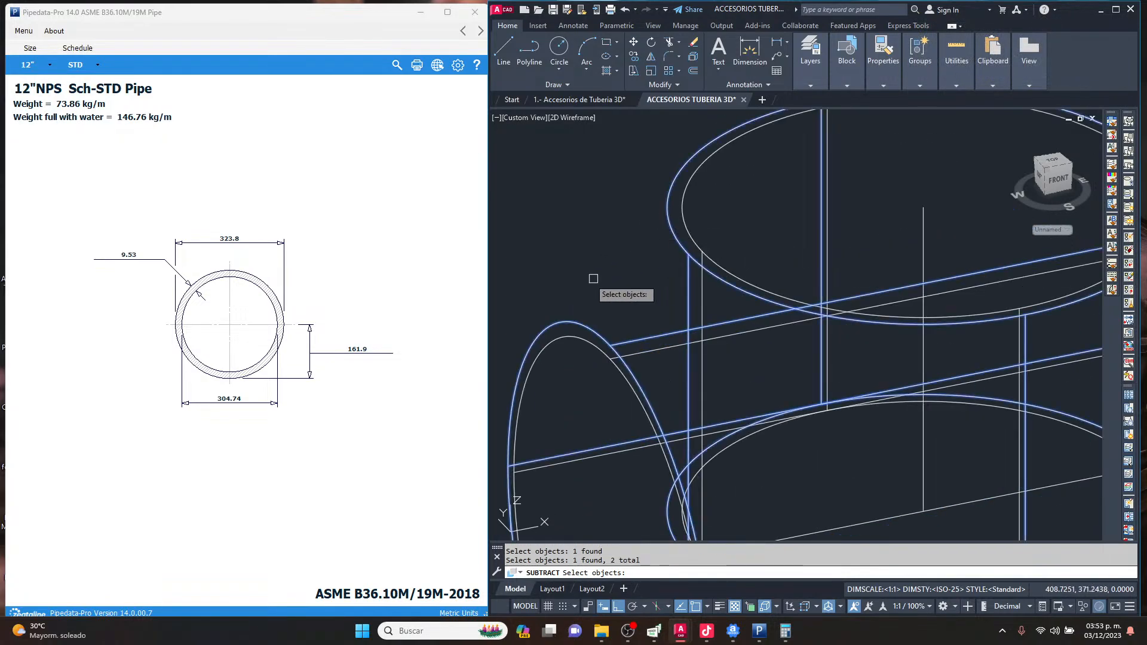
{"action": "scroll", "coordinate": [563, 193], "scroll_direction": "down", "scroll_amount": 4}
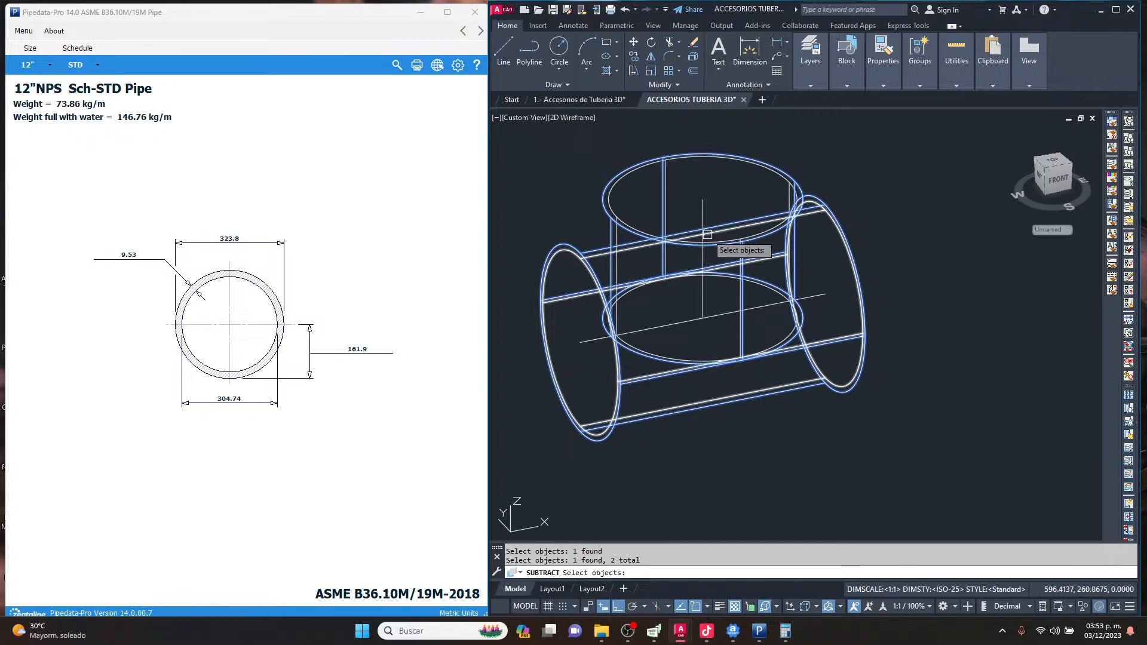
{"action": "key", "text": "Return"}
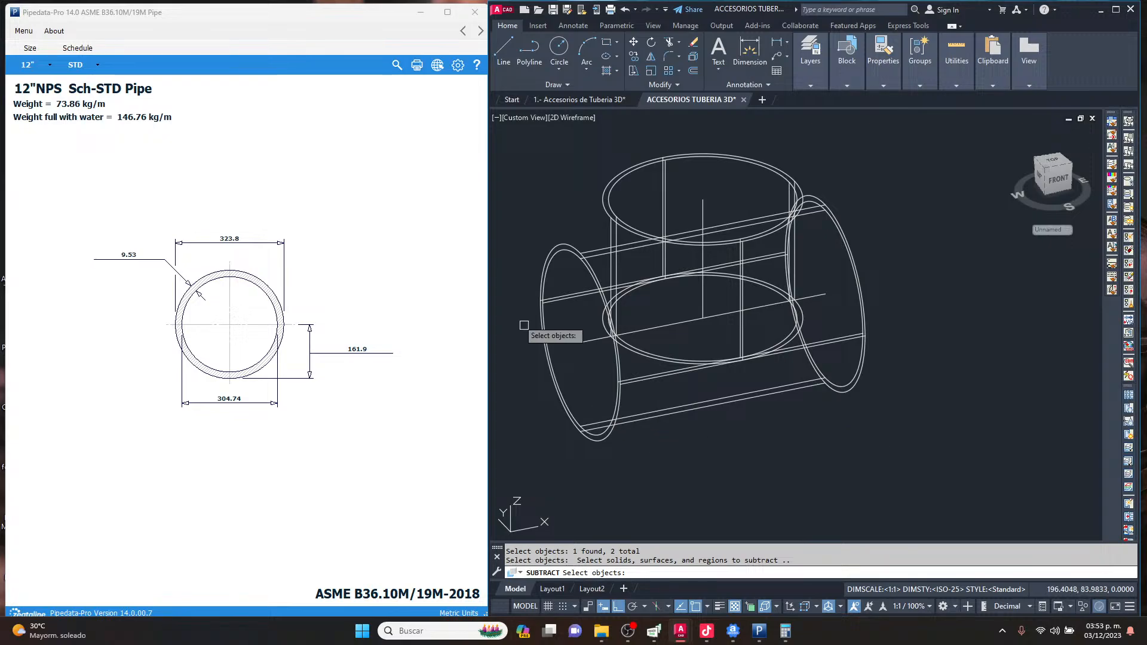
Subtract the inner run cylinder and inner branch cylinder from the outer solids to hollow out the tee.
{"action": "scroll", "coordinate": [528, 242], "scroll_direction": "up", "scroll_amount": 2}
{"action": "left_click", "coordinate": [615, 263]}
{"action": "scroll", "coordinate": [621, 261], "scroll_direction": "up", "scroll_amount": 1}
{"action": "scroll", "coordinate": [690, 225], "scroll_direction": "down", "scroll_amount": 1}
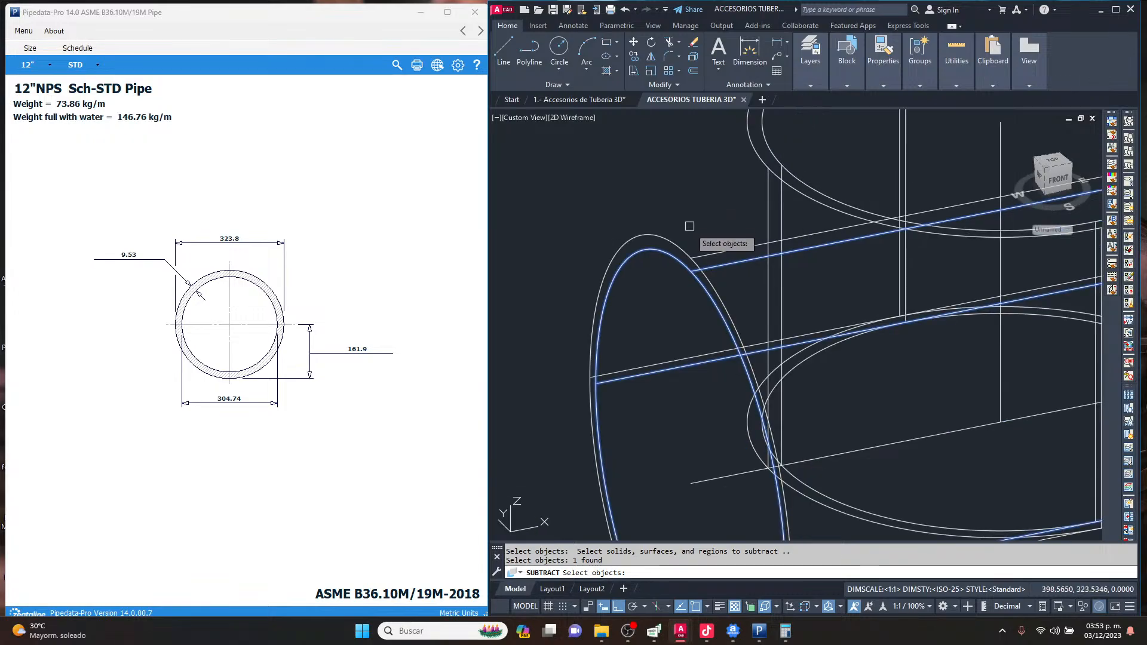
{"action": "scroll", "coordinate": [717, 203], "scroll_direction": "down", "scroll_amount": 2}
{"action": "scroll", "coordinate": [801, 244], "scroll_direction": "down", "scroll_amount": 1}
{"action": "left_click", "coordinate": [758, 252]}
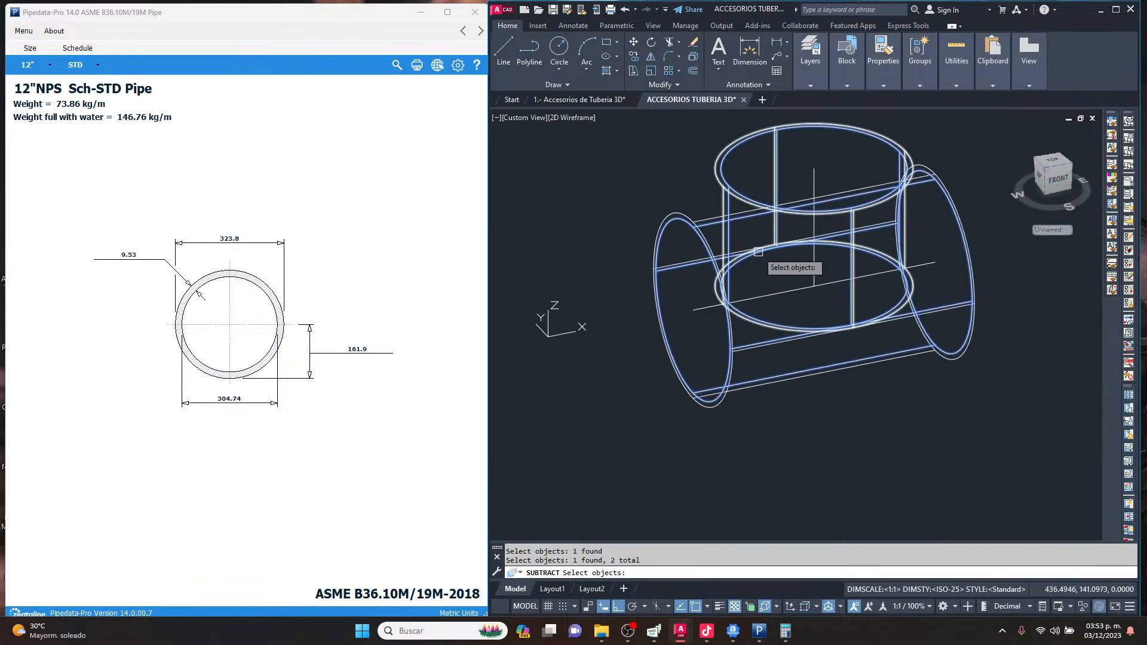
{"action": "key", "text": "Return"}
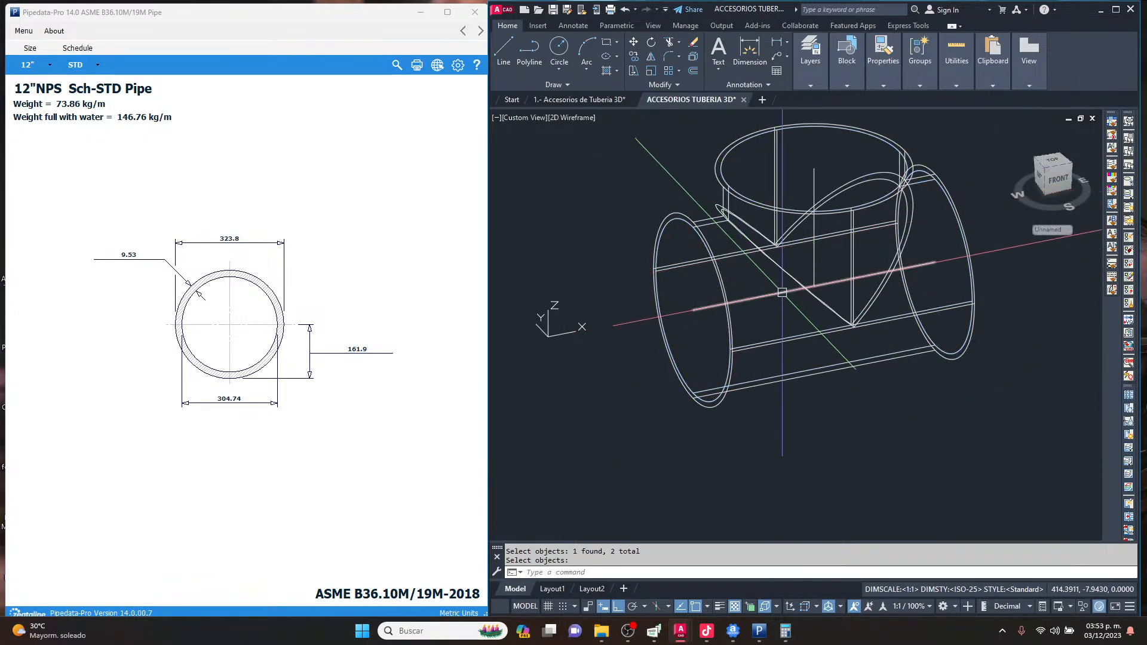
Shade the hollow tee with the Realistic visual style and set the SW Isometric view.
{"action": "type", "text": "SHA"}
{"action": "key", "text": "Return"}
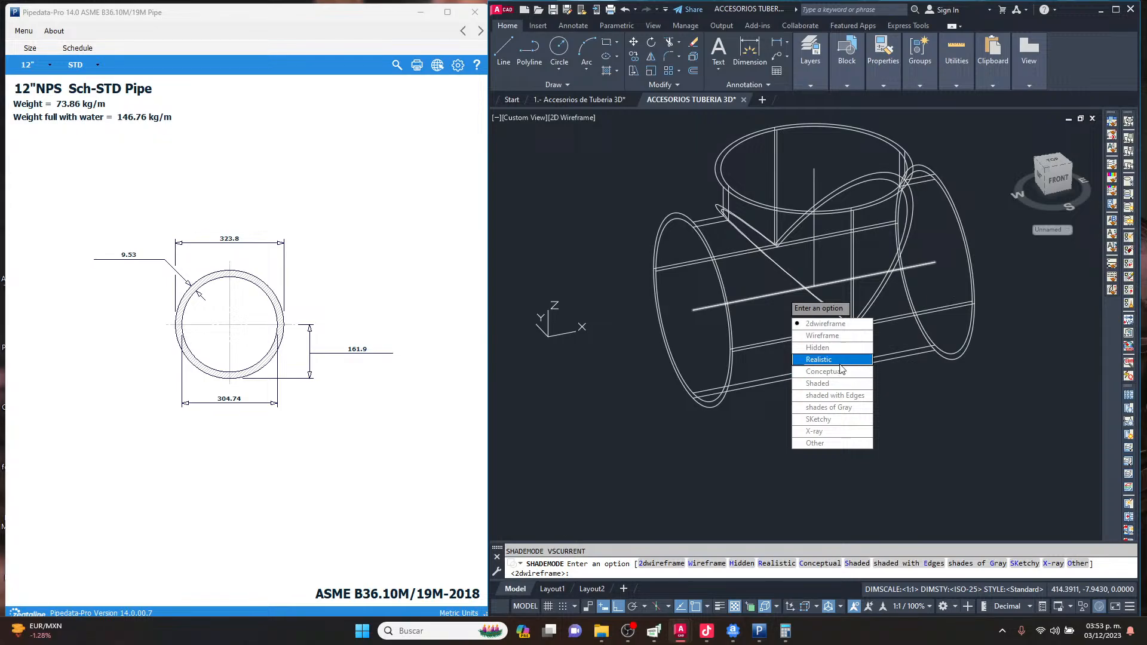
{"action": "left_click", "coordinate": [830, 361]}
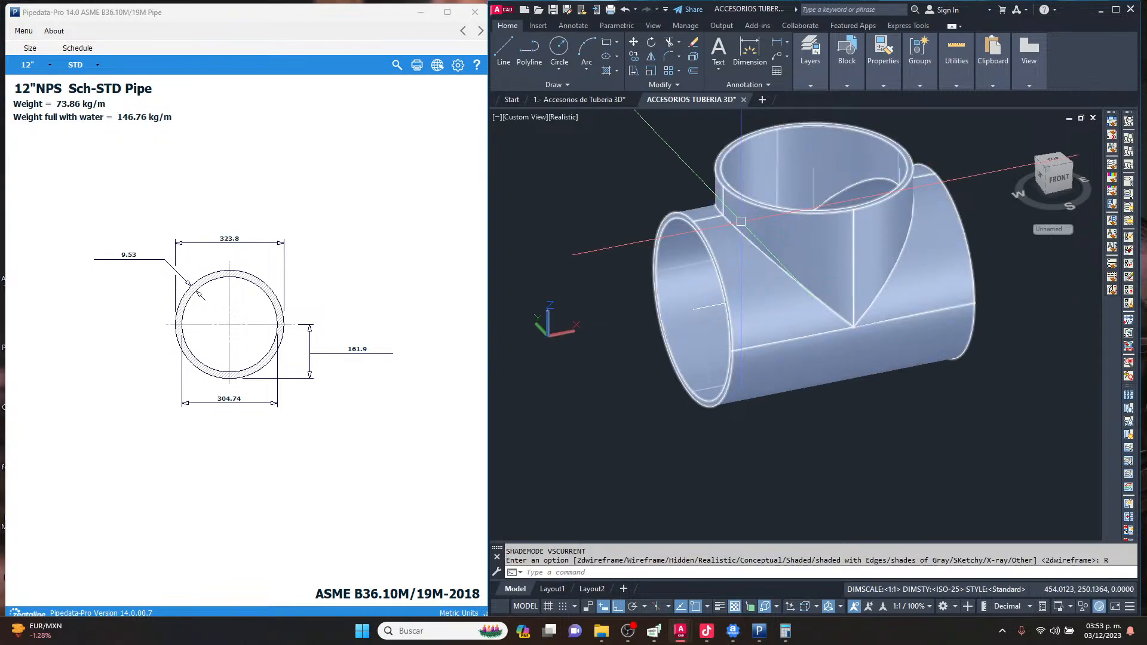
{"action": "middle_click_drag", "start_coordinate": [696, 272], "coordinate": [759, 256], "text": "shift"}
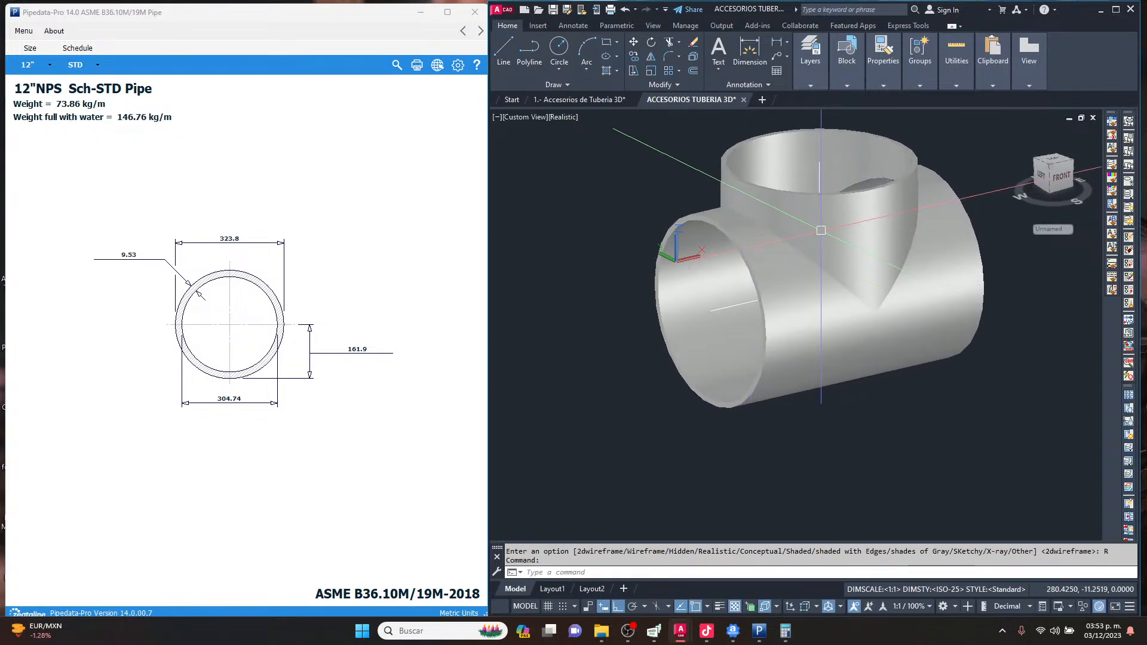
{"action": "scroll", "coordinate": [892, 204], "scroll_direction": "up", "scroll_amount": 2}
{"action": "left_click", "coordinate": [1053, 168]}
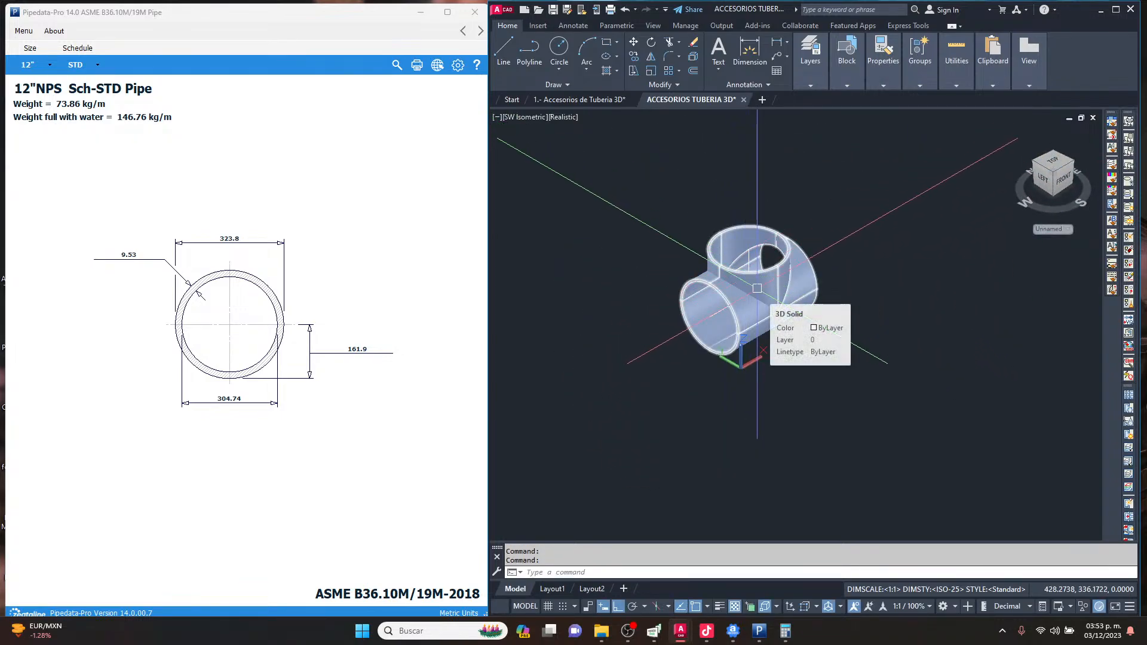
Copy the tee's run and branch centrelines along the X direction into the free space beyond the finished tee.
{"action": "scroll", "coordinate": [757, 289], "scroll_direction": "up", "scroll_amount": 4}
{"action": "left_click", "coordinate": [679, 340]}
{"action": "scroll", "coordinate": [602, 350], "scroll_direction": "down", "scroll_amount": 7}
{"action": "type", "text": "co"}
{"action": "key", "text": "Return"}
{"action": "left_click", "coordinate": [616, 424]}
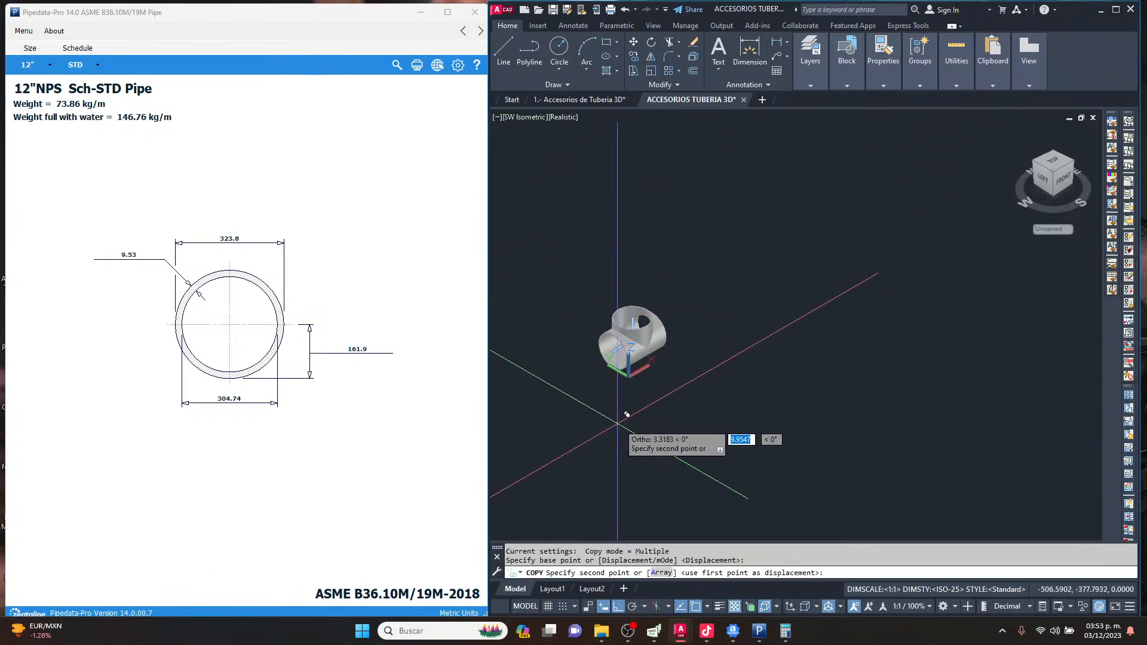
{"action": "left_click", "coordinate": [751, 371]}
{"action": "key", "text": "Escape"}
{"action": "key", "text": "Escape"}
{"action": "scroll", "coordinate": [735, 239], "scroll_direction": "up", "scroll_amount": 2}
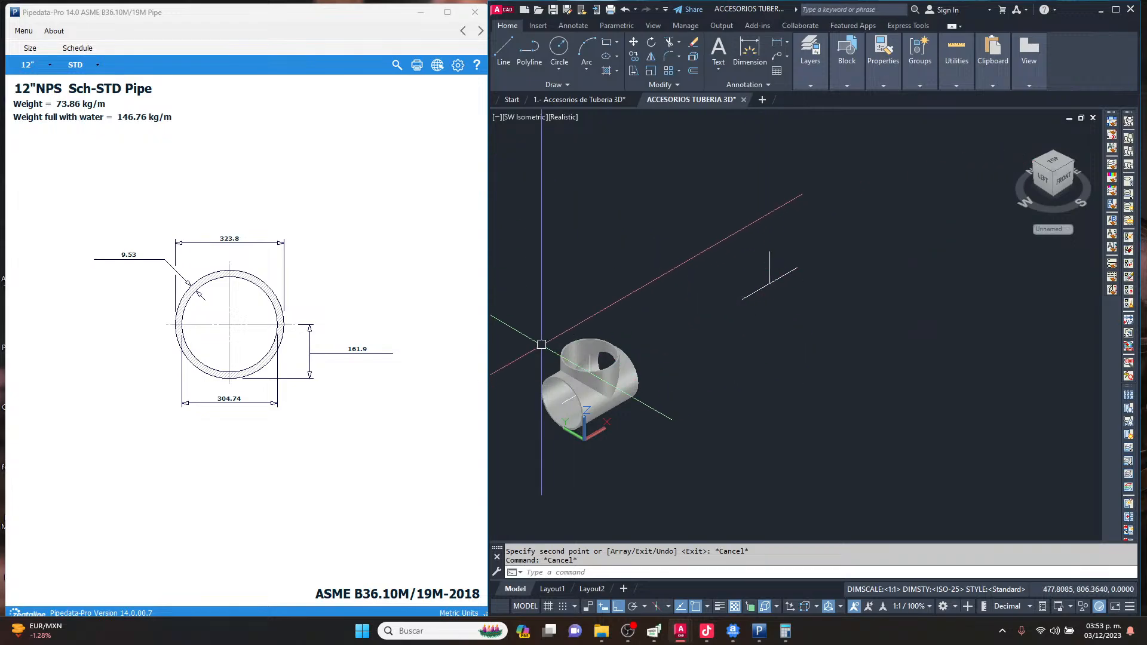
{"action": "scroll", "coordinate": [773, 262], "scroll_direction": "up", "scroll_amount": 7}
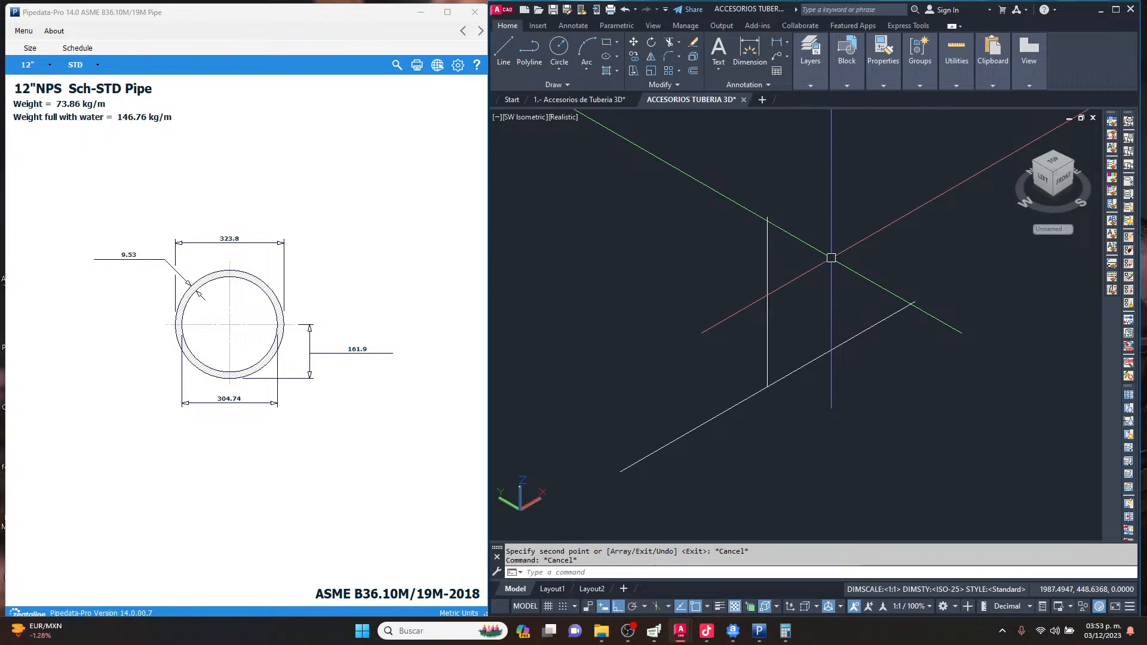
{"action": "scroll", "coordinate": [837, 259], "scroll_direction": "down", "scroll_amount": 2}
{"action": "scroll", "coordinate": [838, 259], "scroll_direction": "down", "scroll_amount": 3}
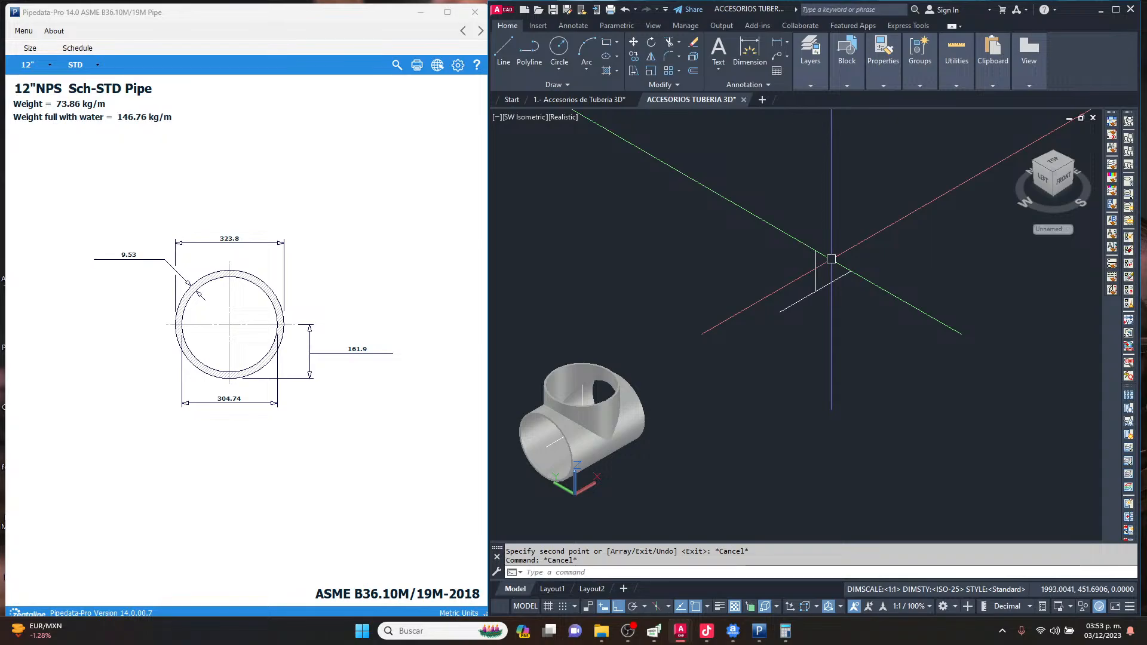
{"action": "middle_click_drag", "start_coordinate": [822, 335], "coordinate": [847, 329]}
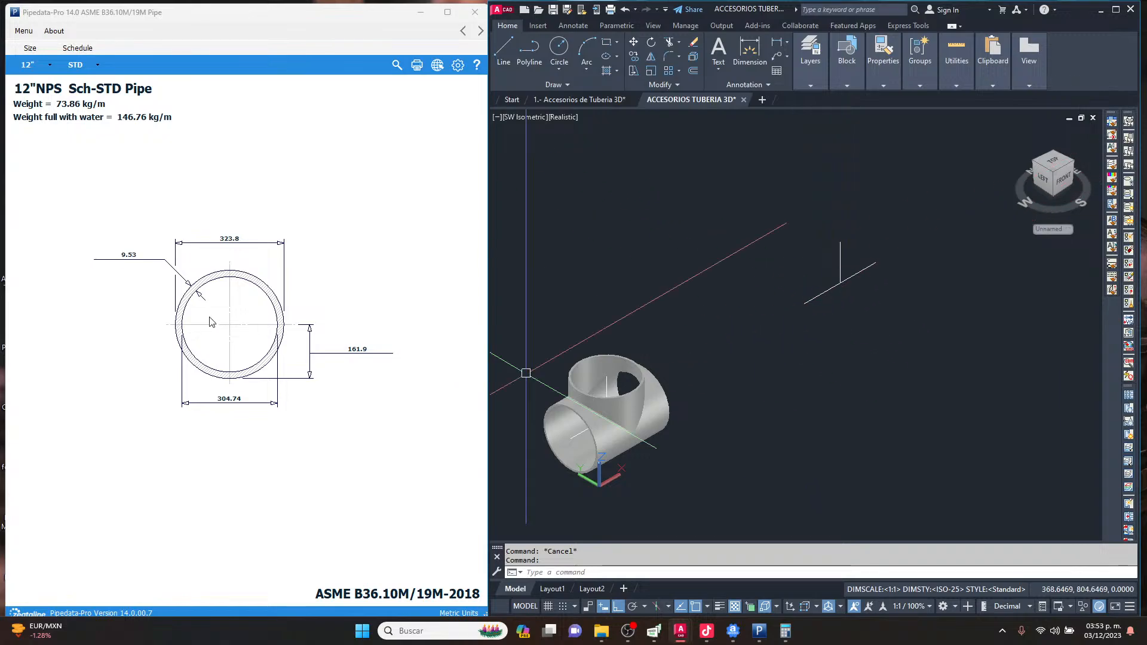
{"action": "left_click", "coordinate": [918, 349]}
{"action": "left_click", "coordinate": [817, 389]}
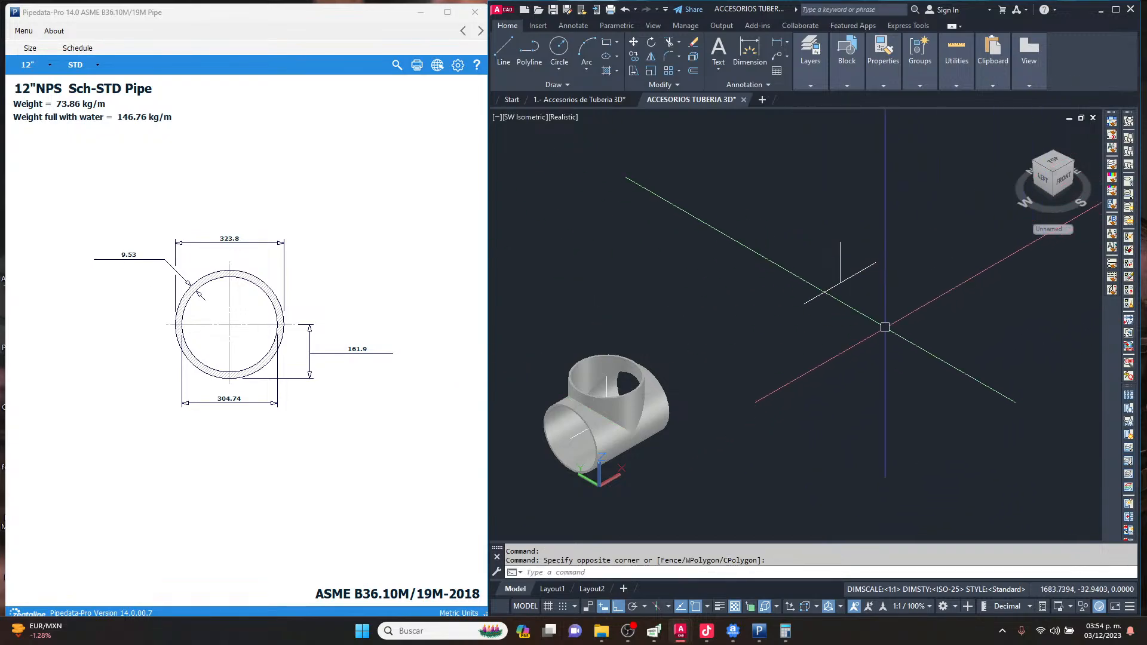
{"action": "key", "text": "Return"}
{"action": "key", "text": "Escape"}
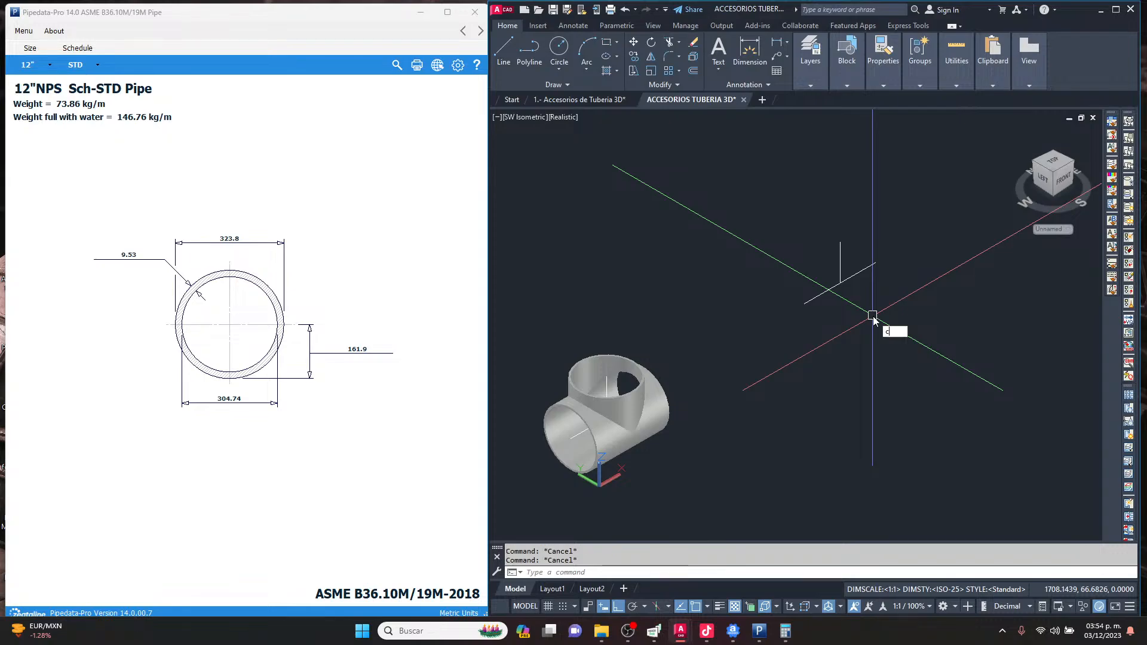
Draw a 324 mm diameter circle in the free space beside the copied tee centrelines.
{"action": "left_click", "coordinate": [919, 358]}
{"action": "left_click", "coordinate": [877, 334]}
{"action": "type", "text": "d"}
{"action": "key", "text": "Return"}
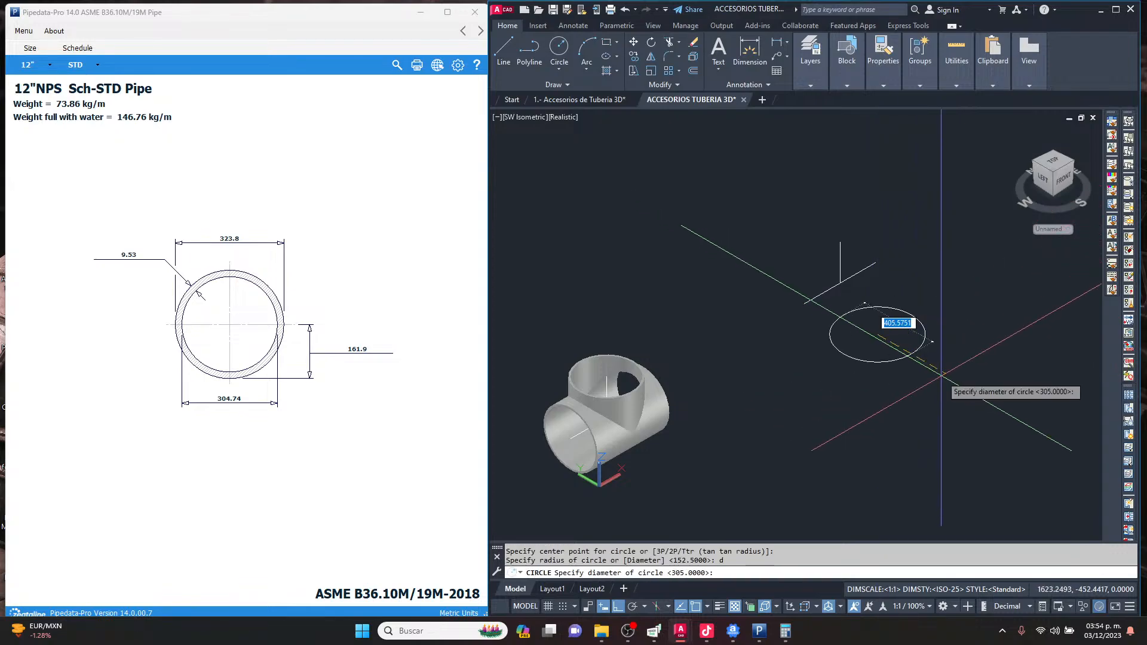
{"action": "key", "text": "Return"}
Copy the 324 mm circle beside the original so there is one profile each for run and branch.
{"action": "left_click", "coordinate": [1074, 364]}
{"action": "left_click", "coordinate": [890, 341]}
{"action": "type", "text": "co"}
{"action": "key", "text": "Return"}
{"action": "left_click", "coordinate": [871, 461]}
{"action": "left_click", "coordinate": [944, 411]}
{"action": "key", "text": "Escape"}
{"action": "scroll", "coordinate": [882, 190], "scroll_direction": "up", "scroll_amount": 2}
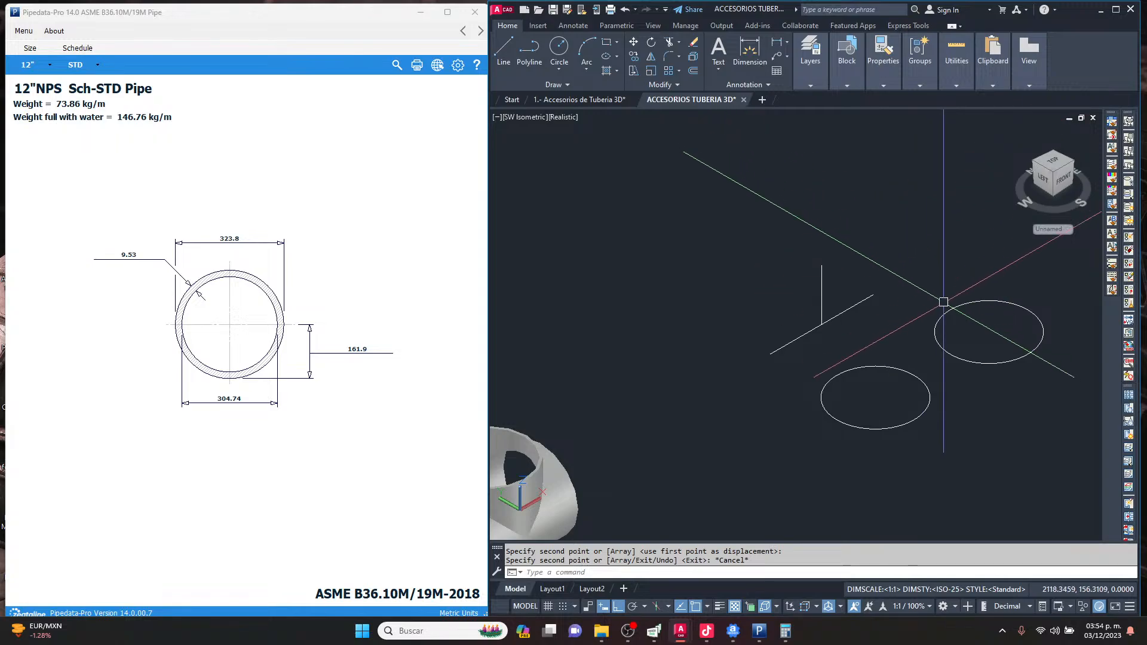
Sweep the circle nearest the centrelines along the run centreline to form the solid outer run cylinder.
{"action": "middle_click_drag", "start_coordinate": [941, 301], "coordinate": [862, 277]}
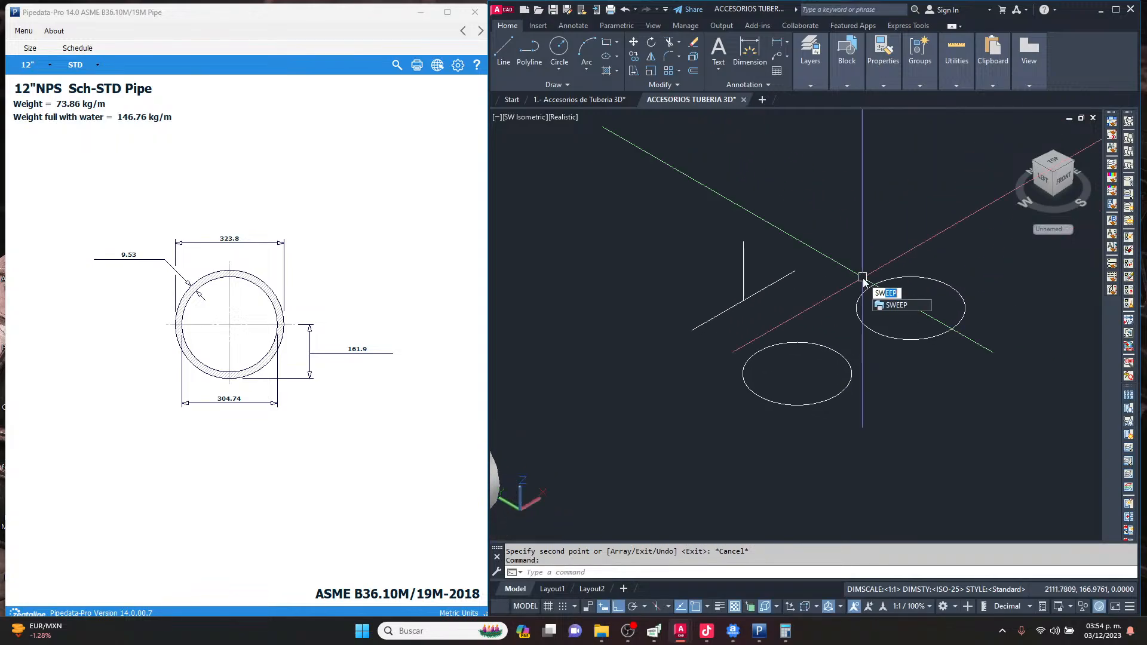
{"action": "key", "text": "Return"}
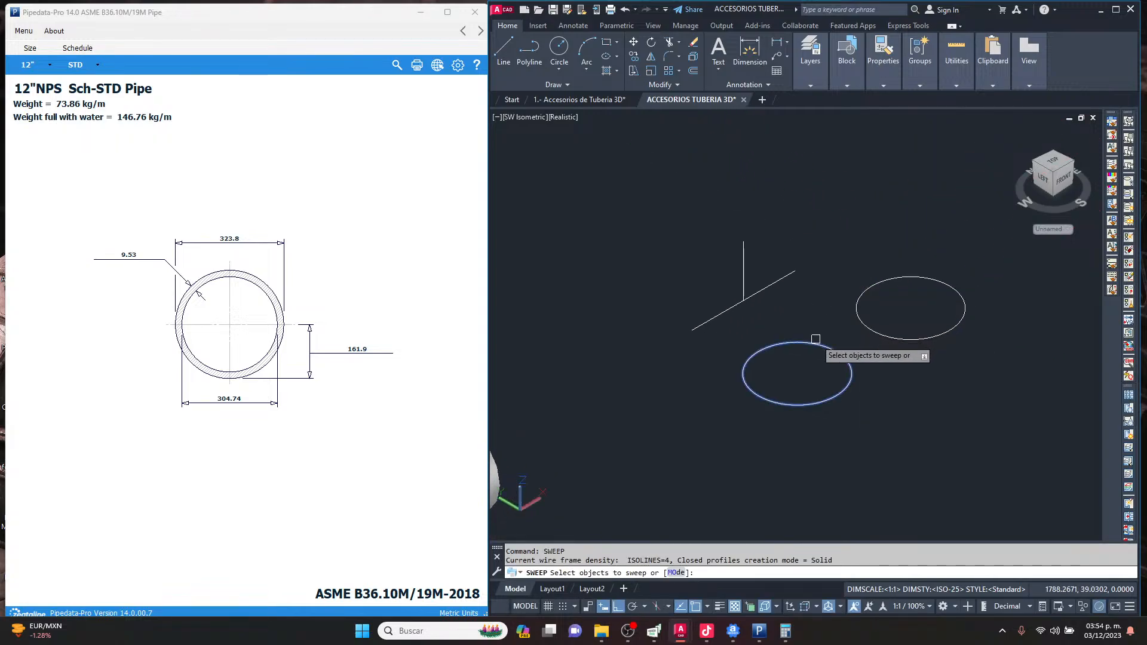
{"action": "key", "text": "Return"}
{"action": "left_click", "coordinate": [729, 310]}
{"action": "key", "text": "Escape"}
{"action": "key", "text": "Escape"}
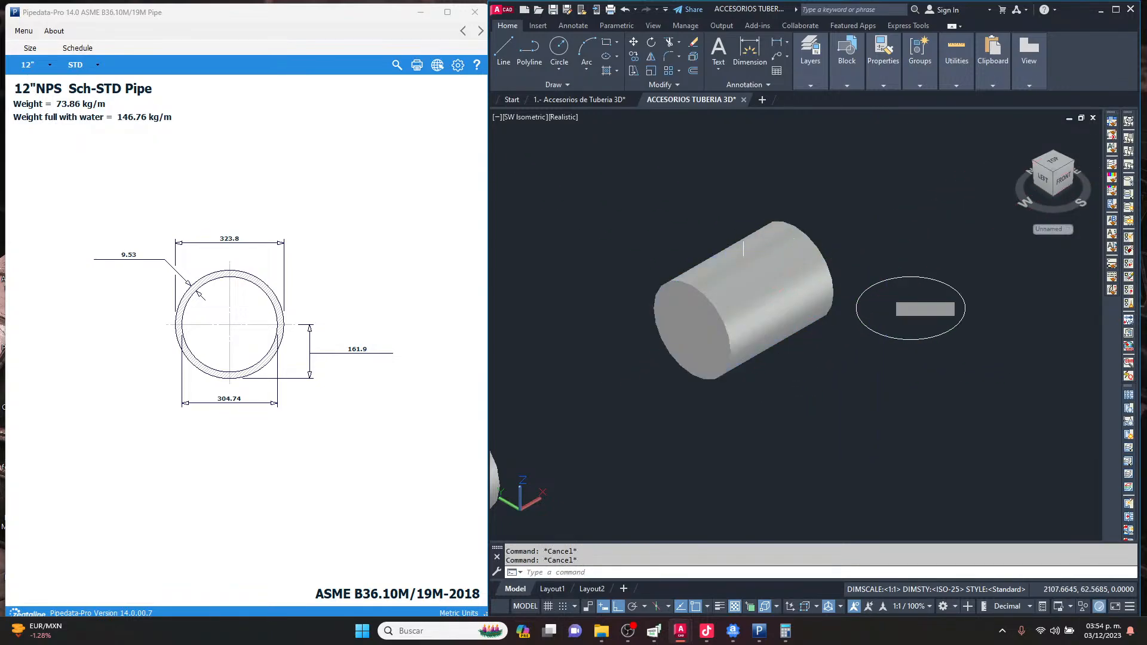
Change the visual style to 2D Wireframe.
{"action": "type", "text": "sha"}
{"action": "key", "text": "Return"}
{"action": "type", "text": "r"}
{"action": "key", "text": "Return"}
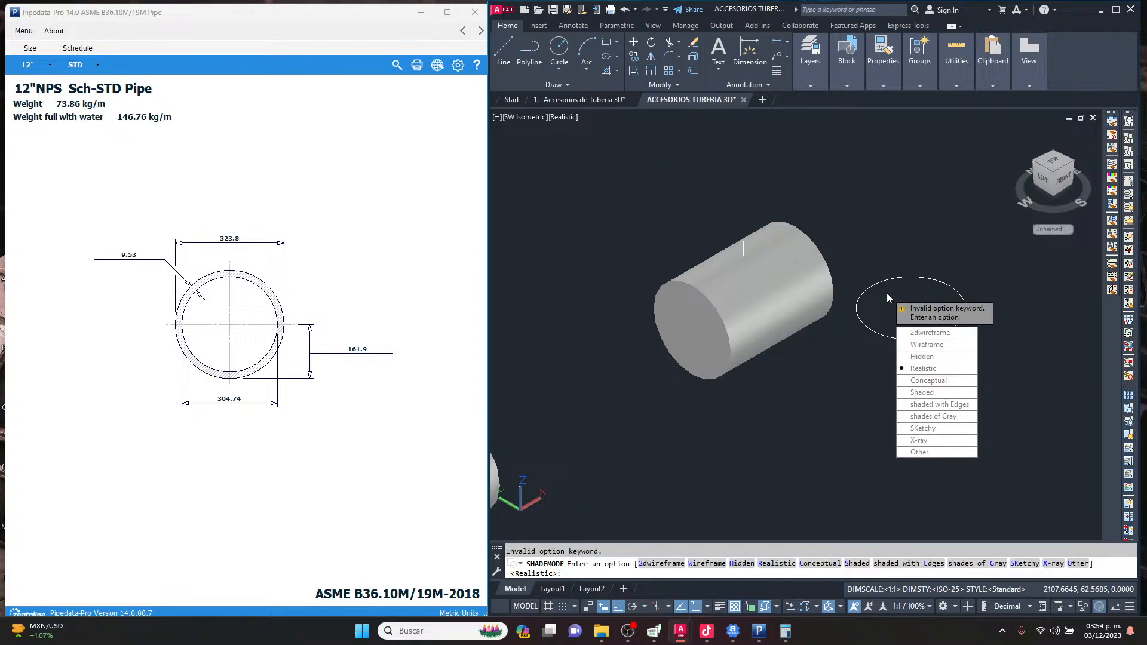
{"action": "type", "text": "2"}
{"action": "key", "text": "Return"}
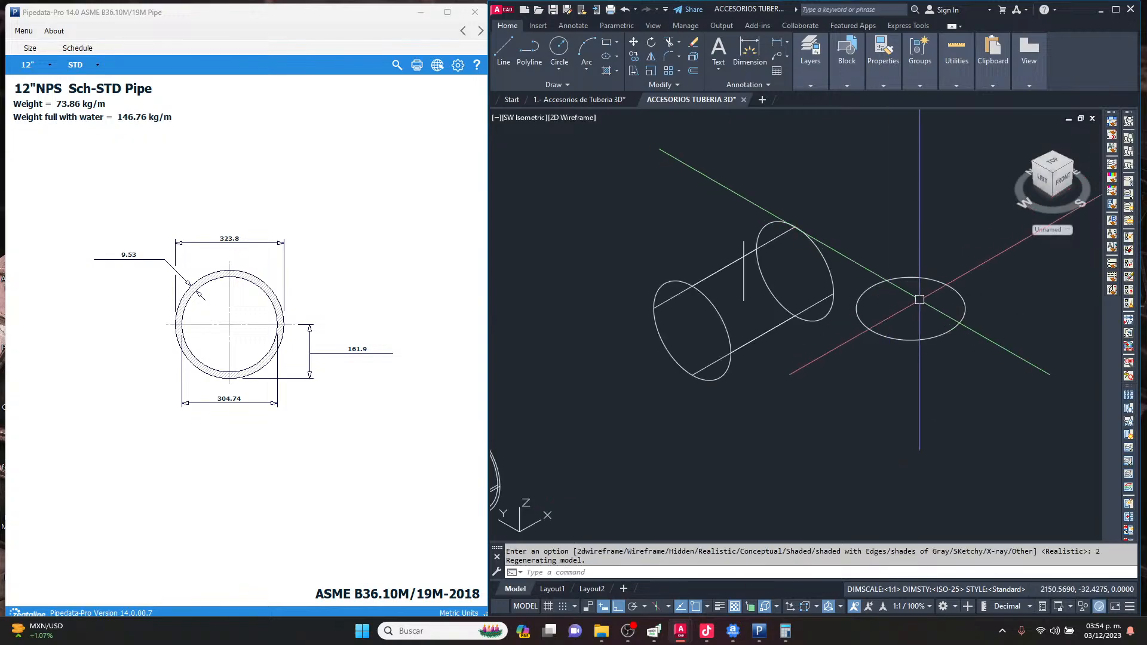
Sweep the remaining circle along the vertical branch centreline to form the solid outer branch cylinder.
{"action": "type", "text": "se"}
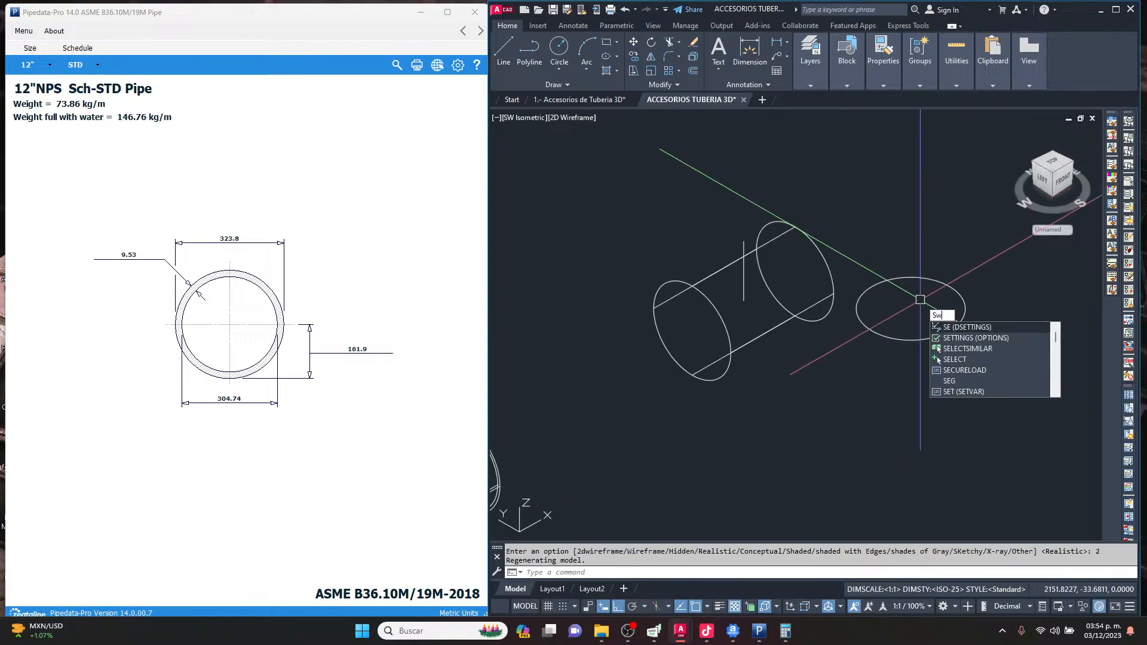
{"action": "key", "text": "BackSpace"}
{"action": "type", "text": "w"}
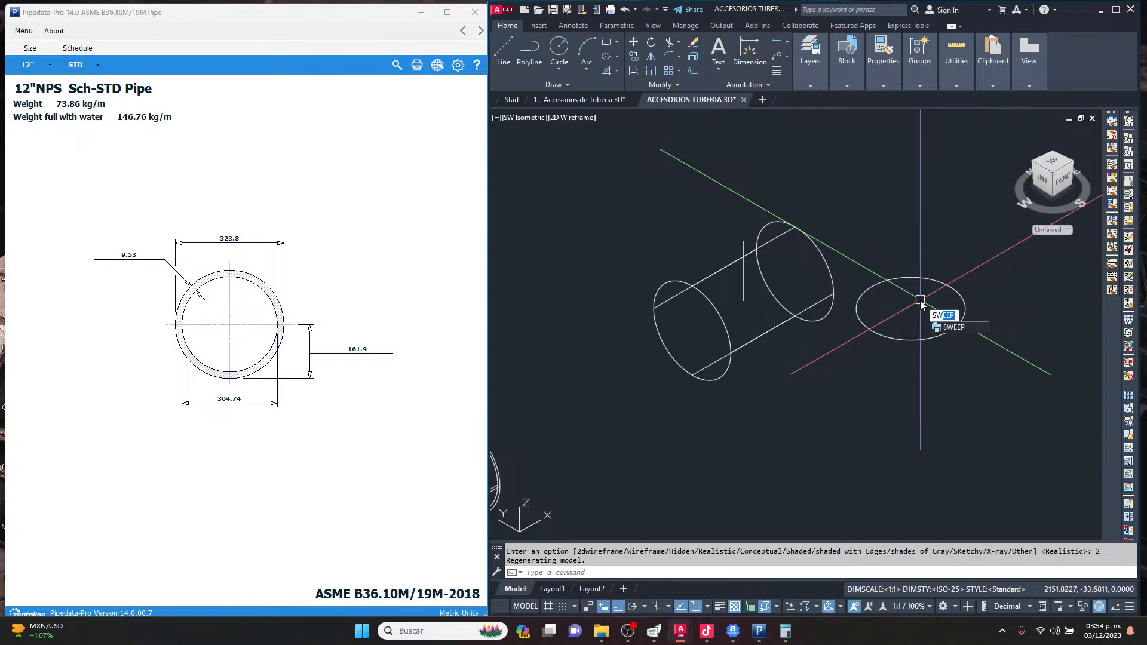
{"action": "key", "text": "Return"}
{"action": "key", "text": "Return"}
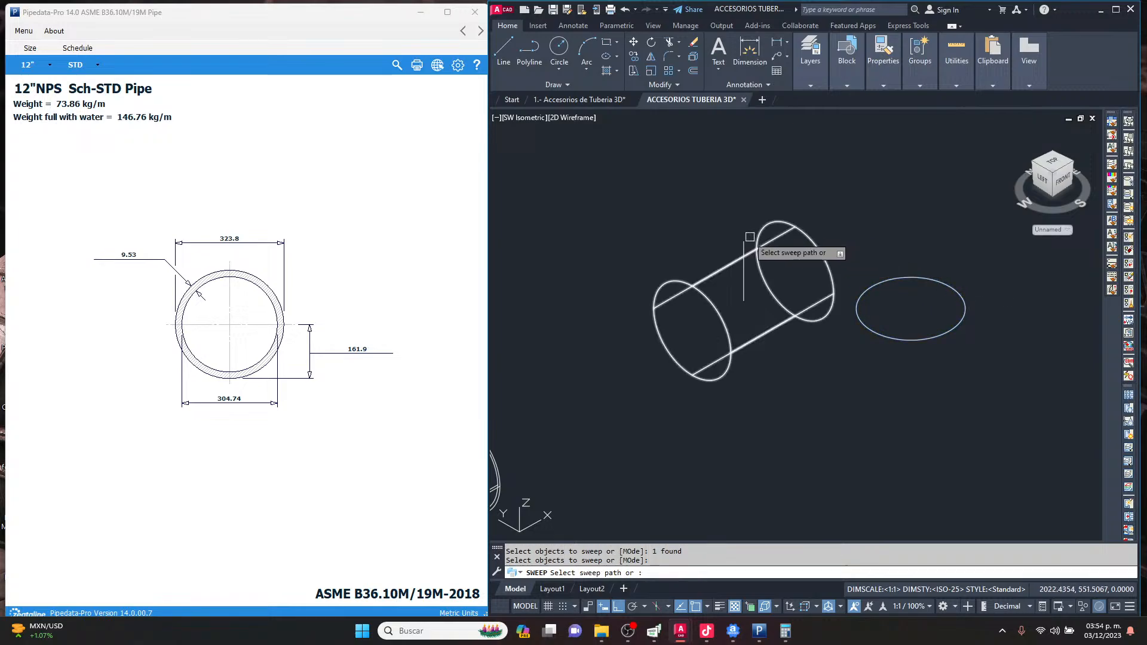
{"action": "left_click", "coordinate": [743, 271]}
{"action": "key", "text": "Escape"}
{"action": "middle_click_drag", "start_coordinate": [856, 369], "coordinate": [775, 300], "text": "shift"}
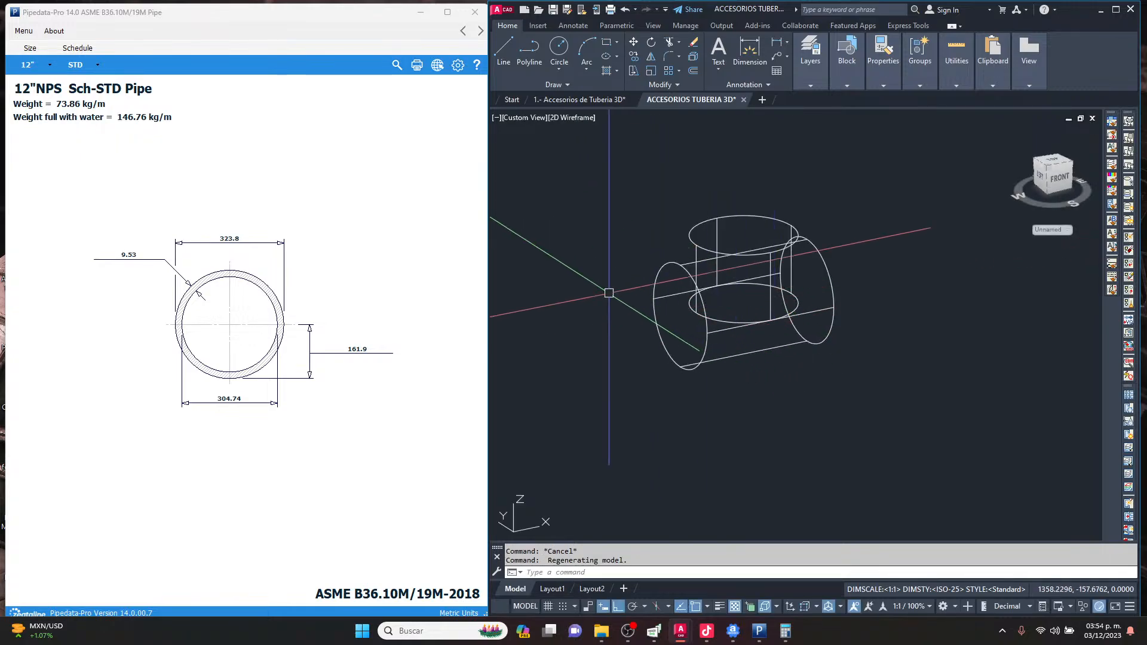
Move the UCS origin to the centre of the run cylinder's near end face and align it to that face.
{"action": "scroll", "coordinate": [775, 300], "scroll_direction": "up", "scroll_amount": 3}
{"action": "scroll", "coordinate": [678, 316], "scroll_direction": "down", "scroll_amount": 5}
{"action": "scroll", "coordinate": [678, 317], "scroll_direction": "up", "scroll_amount": 4}
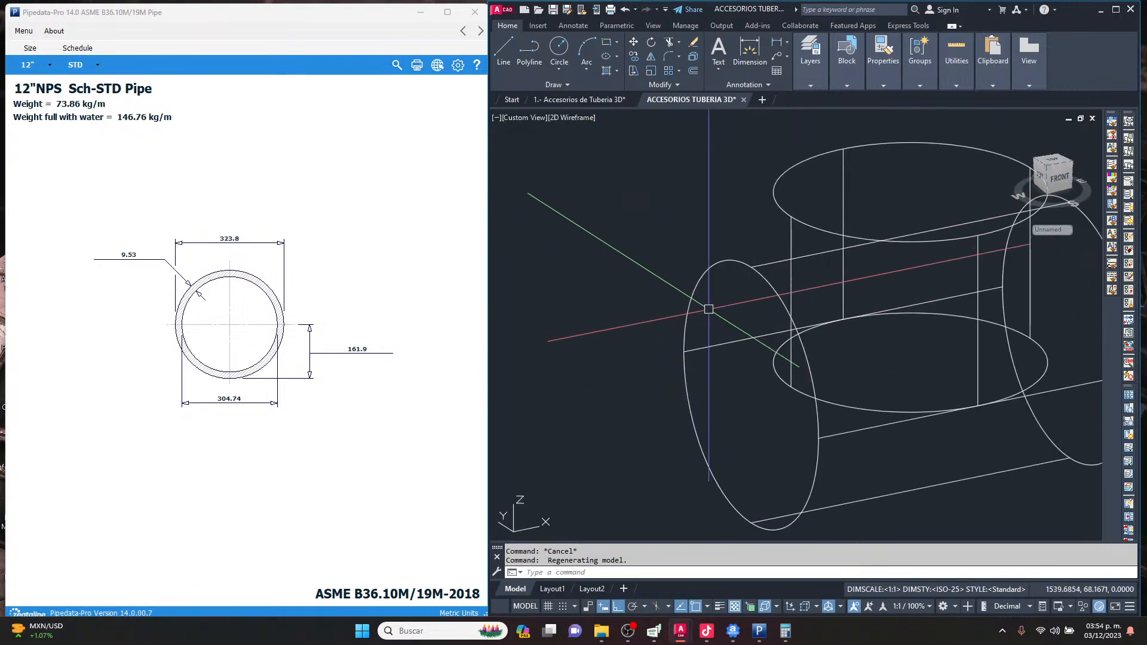
{"action": "scroll", "coordinate": [836, 385], "scroll_direction": "down", "scroll_amount": 2}
{"action": "scroll", "coordinate": [841, 378], "scroll_direction": "up", "scroll_amount": 3}
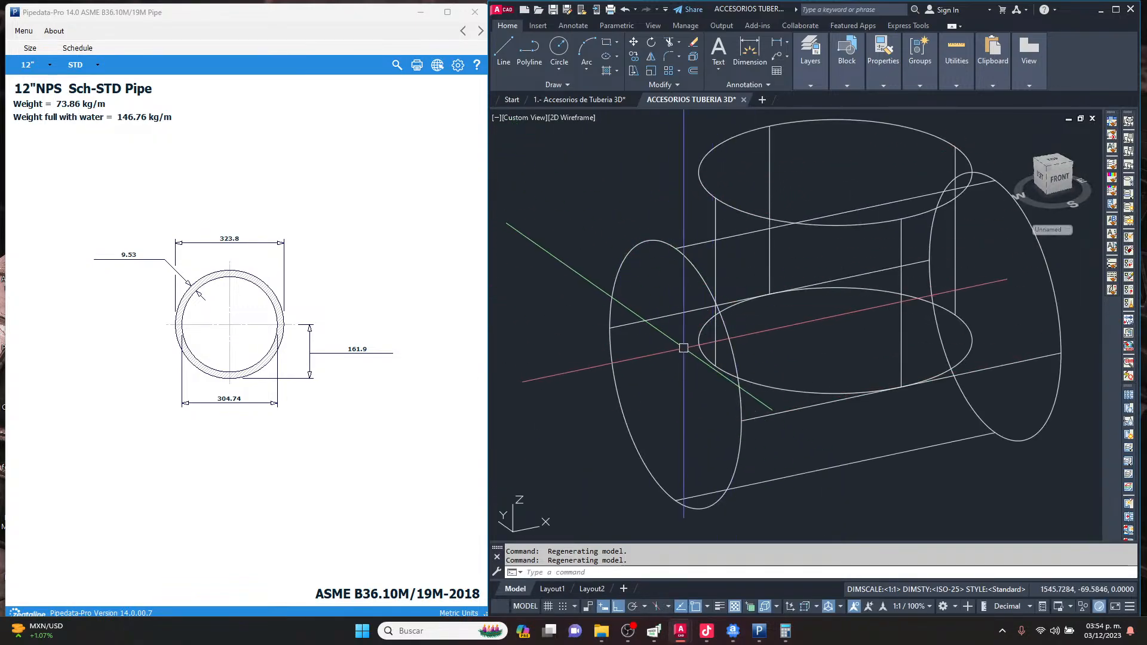
{"action": "scroll", "coordinate": [793, 315], "scroll_direction": "down", "scroll_amount": 4}
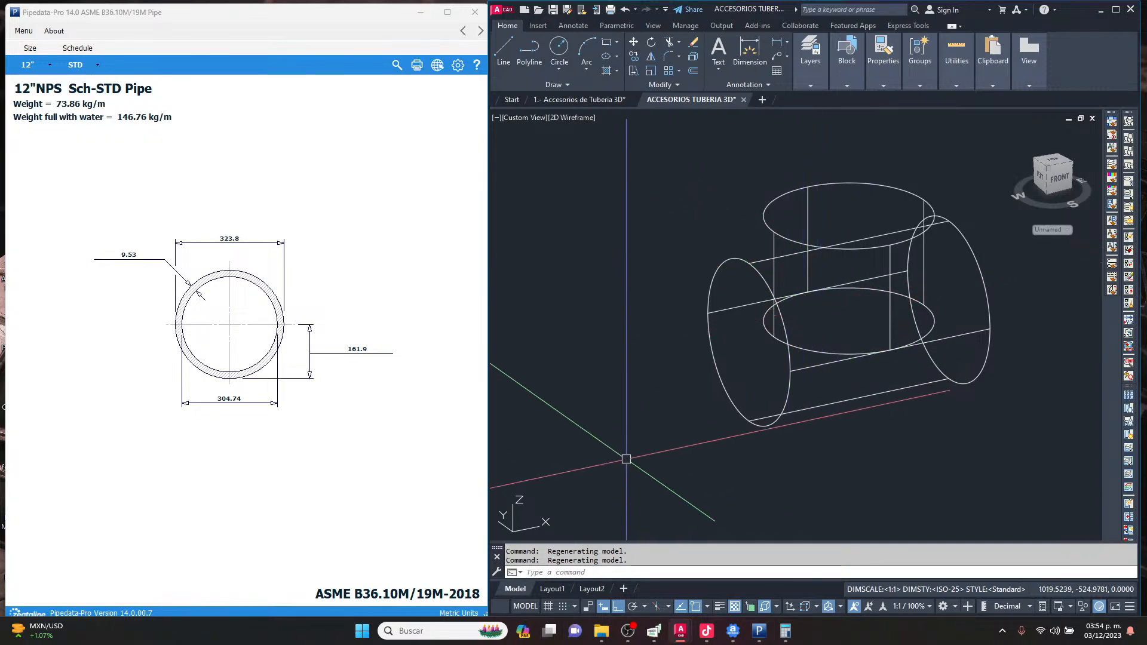
{"action": "left_click", "coordinate": [513, 531]}
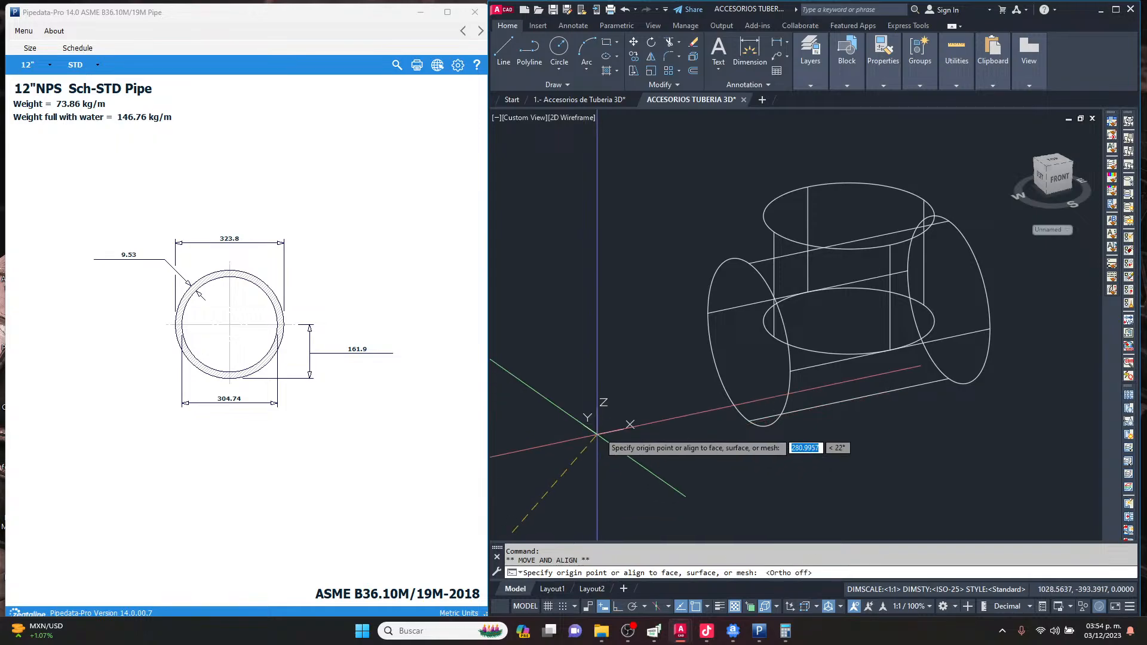
{"action": "key", "text": "Escape"}
{"action": "left_click", "coordinate": [612, 427]}
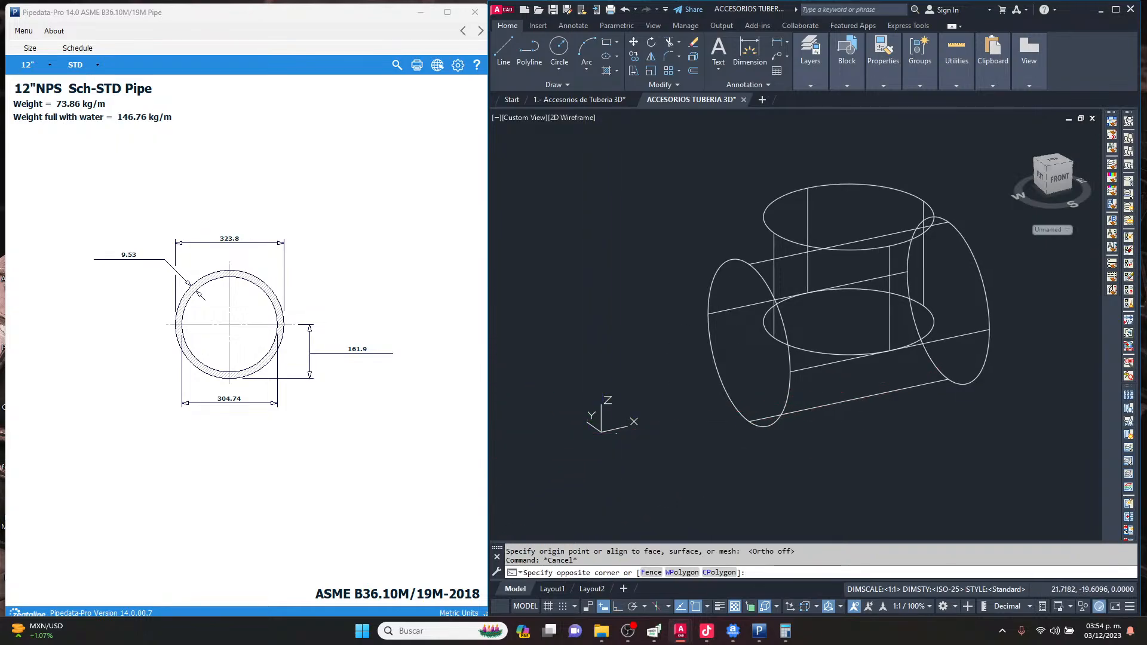
{"action": "left_click", "coordinate": [599, 427]}
{"action": "left_click", "coordinate": [597, 429]}
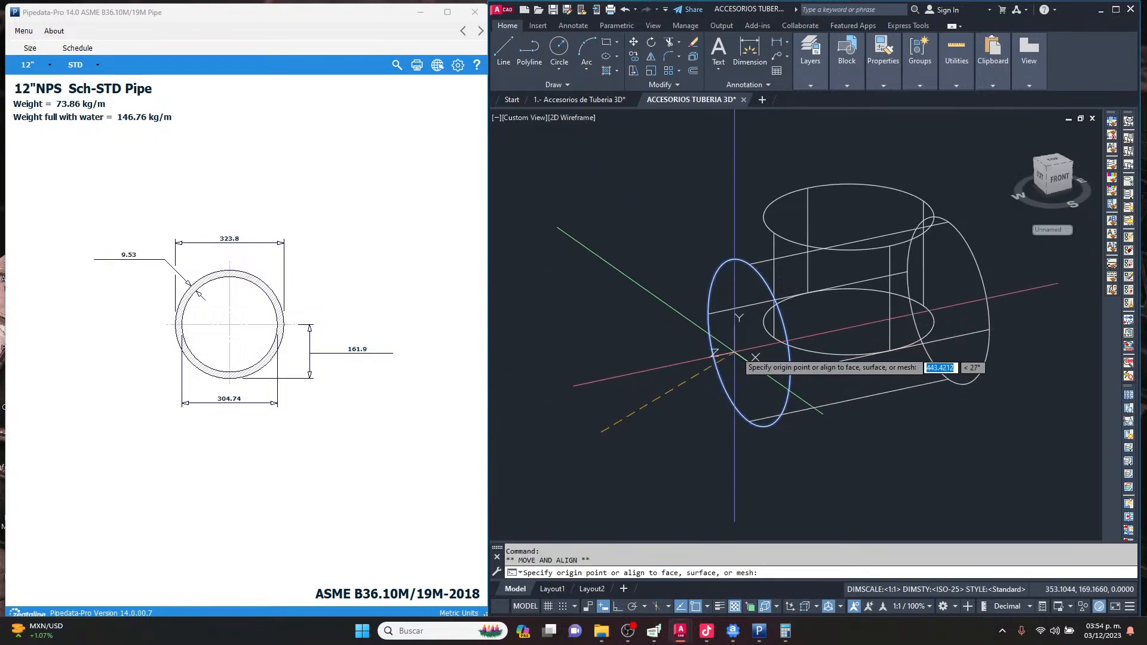
{"action": "key", "text": "Escape"}
Draw a 305 mm diameter bore circle centred on the run cylinder's near end face.
{"action": "scroll", "coordinate": [744, 422], "scroll_direction": "up", "scroll_amount": 5}
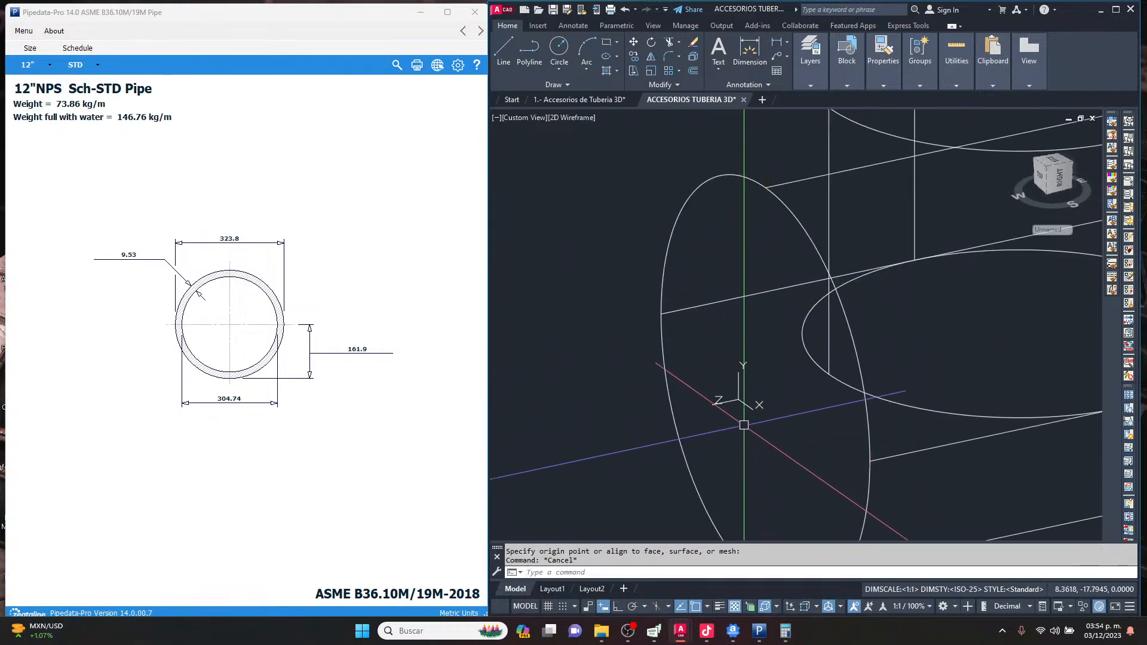
{"action": "scroll", "coordinate": [740, 370], "scroll_direction": "down", "scroll_amount": 3}
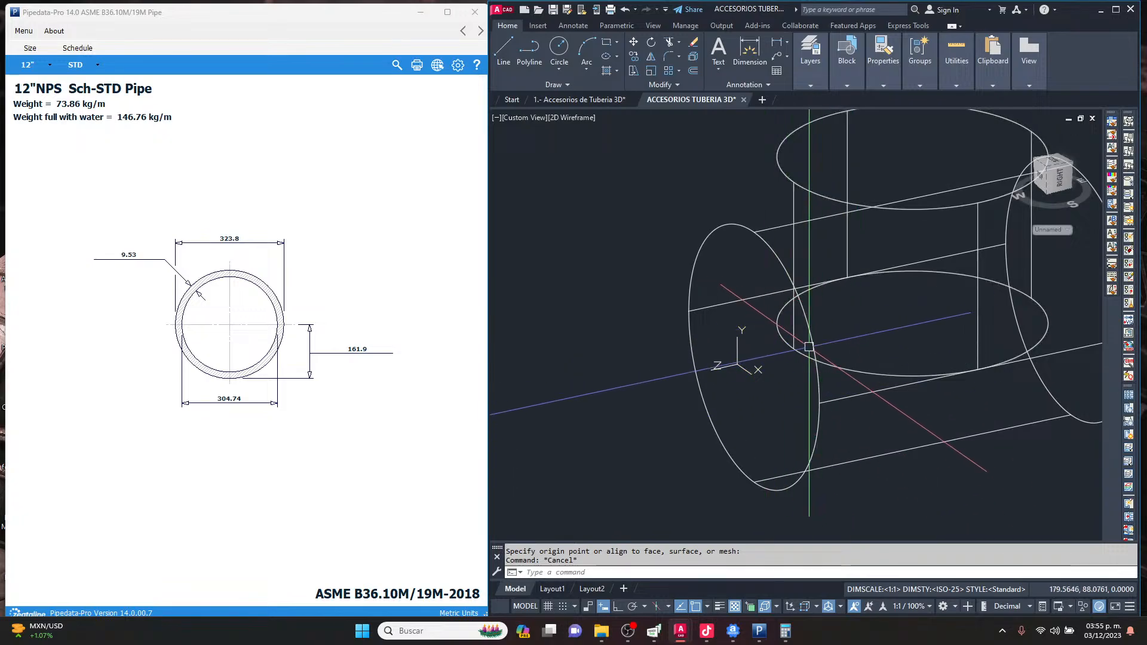
{"action": "scroll", "coordinate": [777, 340], "scroll_direction": "down", "scroll_amount": 2}
{"action": "scroll", "coordinate": [739, 331], "scroll_direction": "up", "scroll_amount": 3}
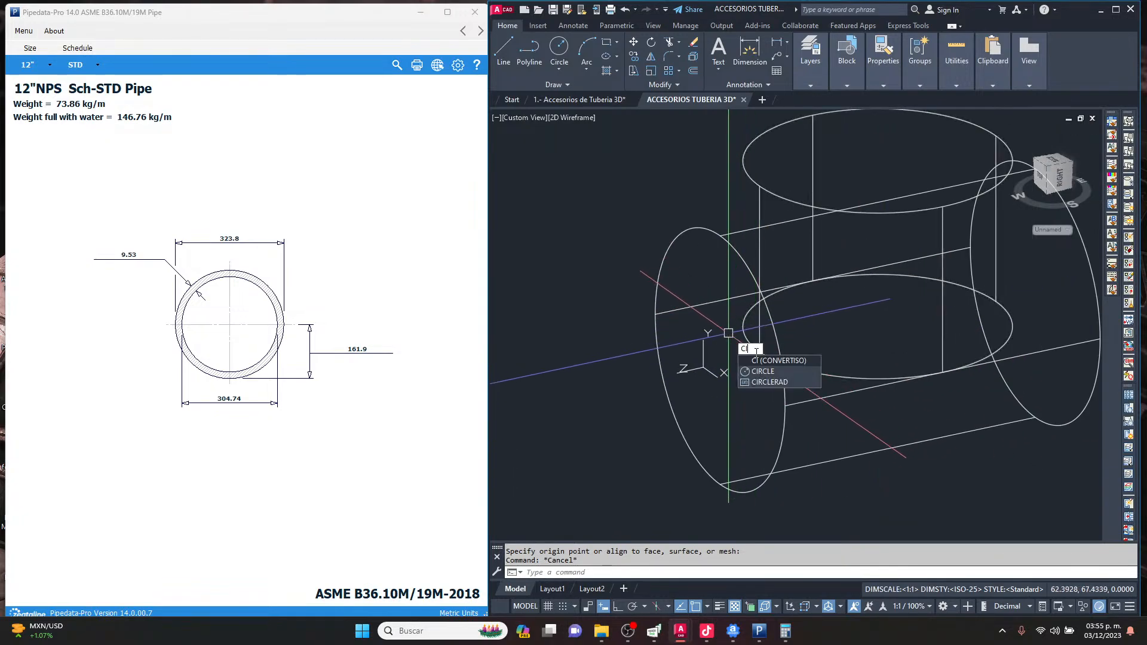
{"action": "left_click", "coordinate": [765, 372]}
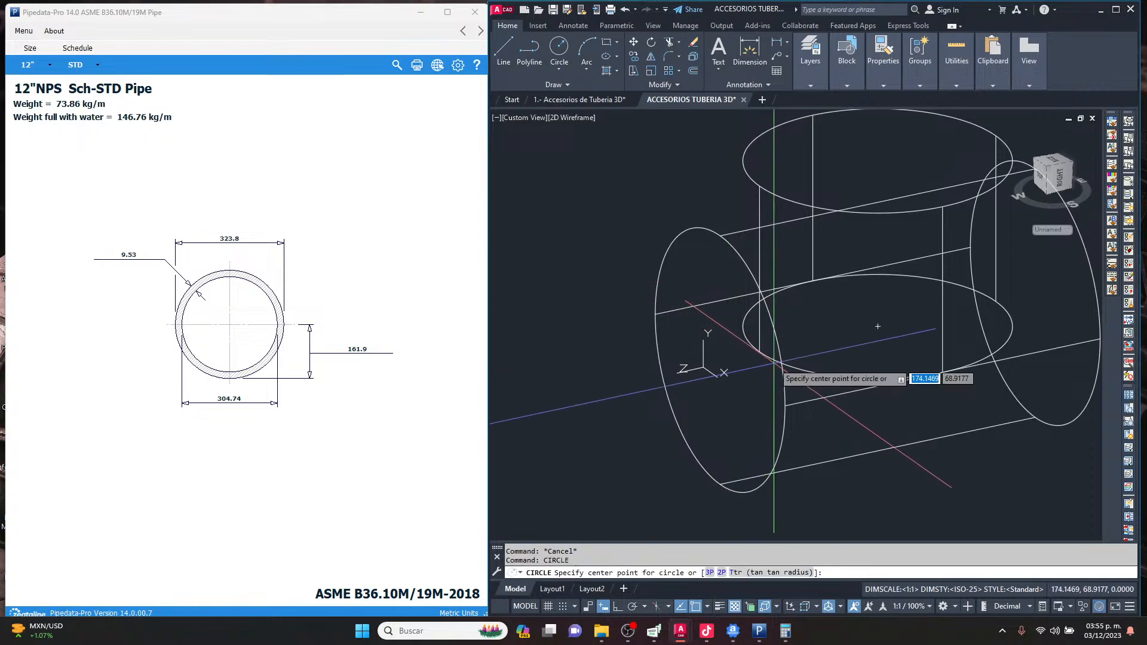
{"action": "left_click", "coordinate": [720, 360]}
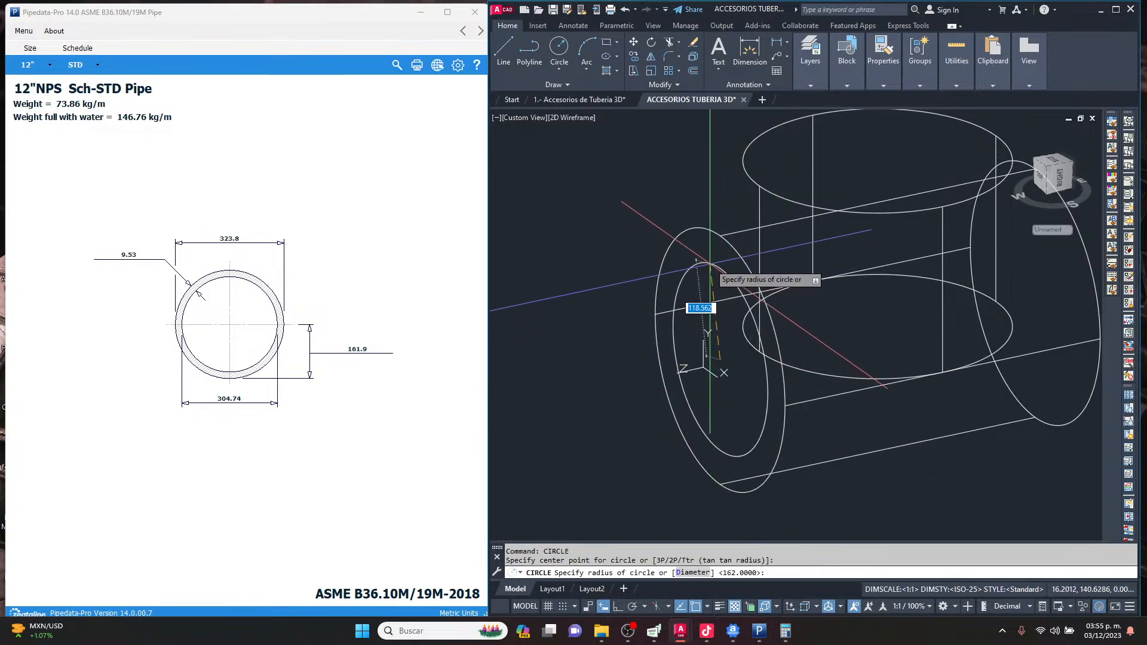
{"action": "type", "text": "d"}
{"action": "key", "text": "Return"}
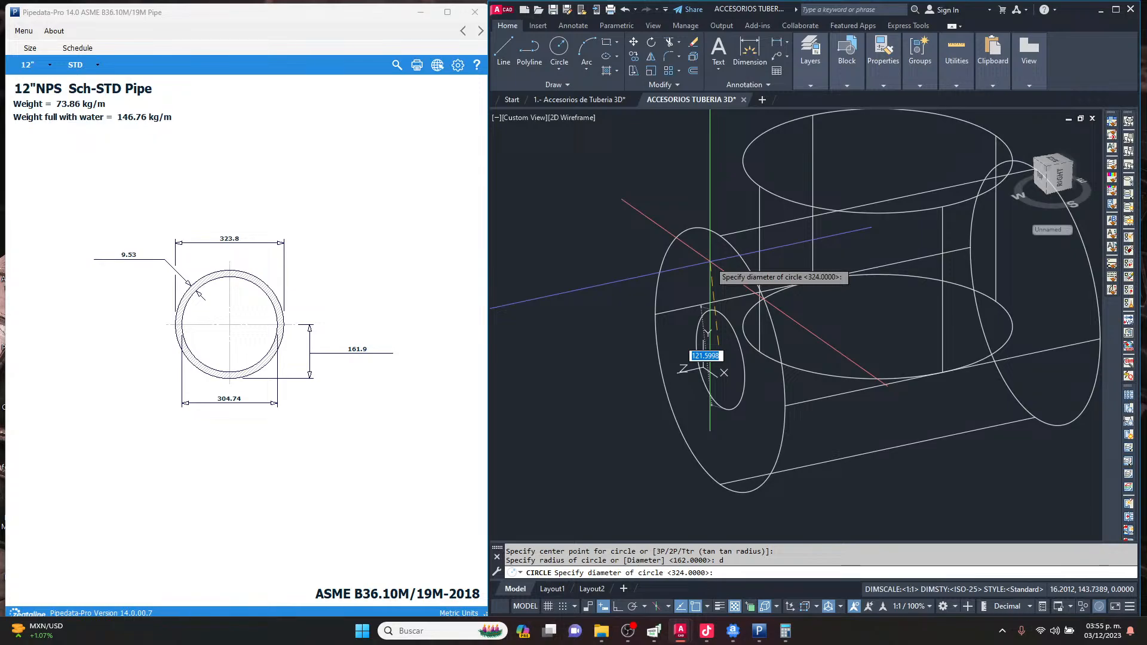
{"action": "type", "text": "30"}
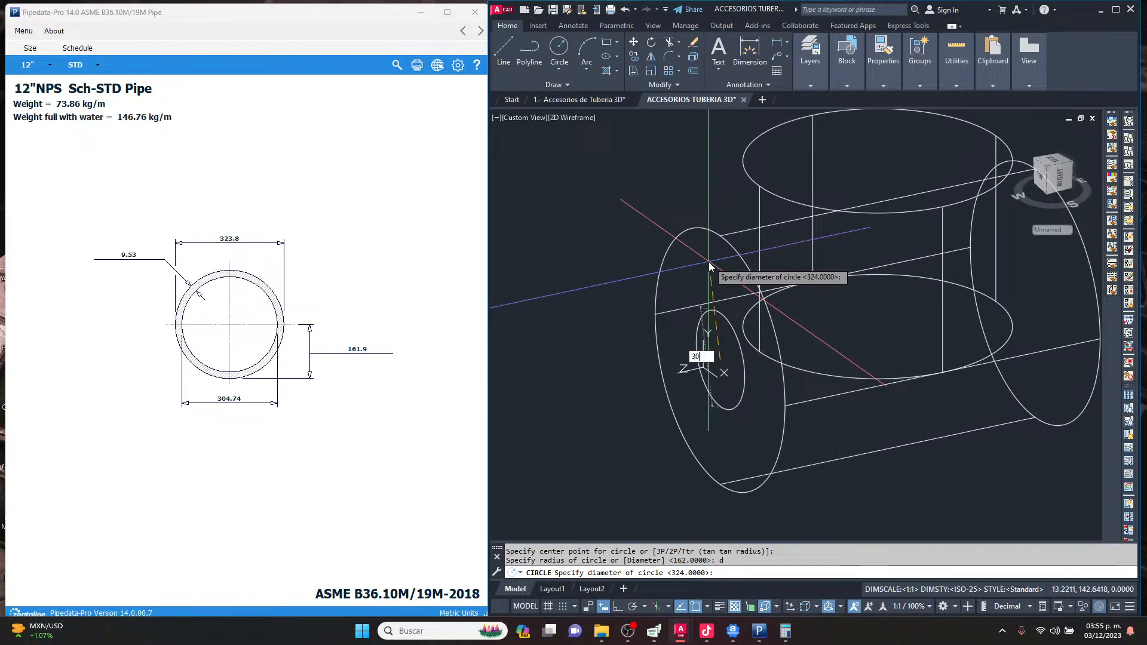
{"action": "type", "text": "5"}
{"action": "key", "text": "Return"}
{"action": "scroll", "coordinate": [719, 261], "scroll_direction": "up", "scroll_amount": 5}
{"action": "scroll", "coordinate": [673, 287], "scroll_direction": "down", "scroll_amount": 5}
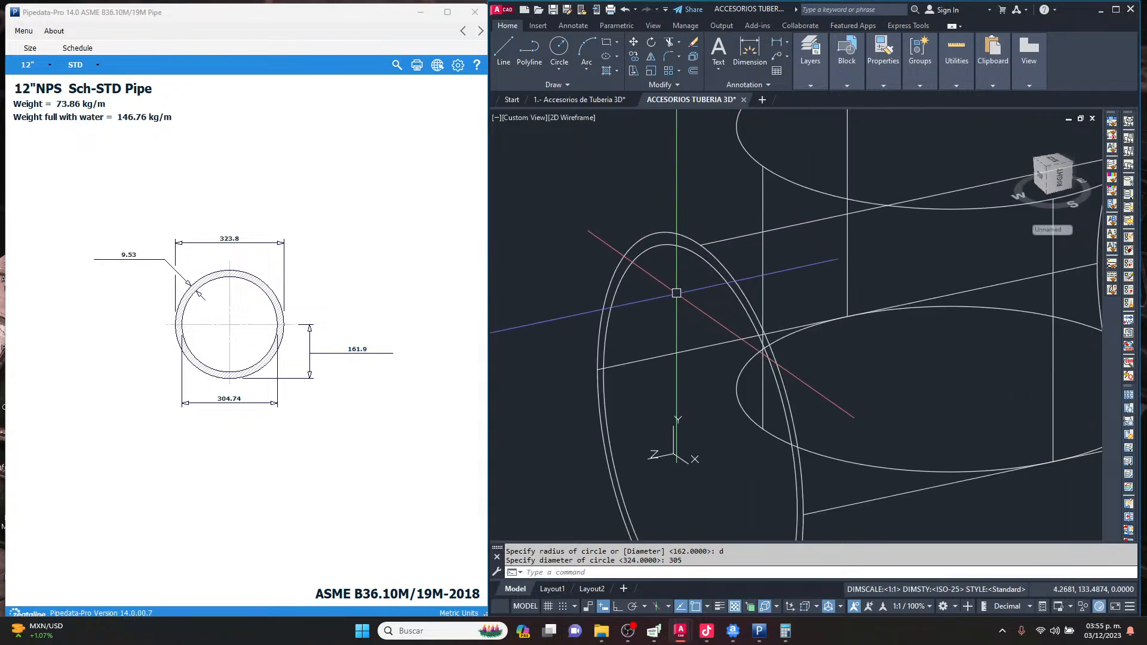
Move the UCS to the centre of the branch cylinder's top face and align it to that face.
{"action": "middle_click_drag", "start_coordinate": [788, 223], "coordinate": [736, 254]}
{"action": "left_click", "coordinate": [624, 424]}
{"action": "left_click", "coordinate": [623, 424]}
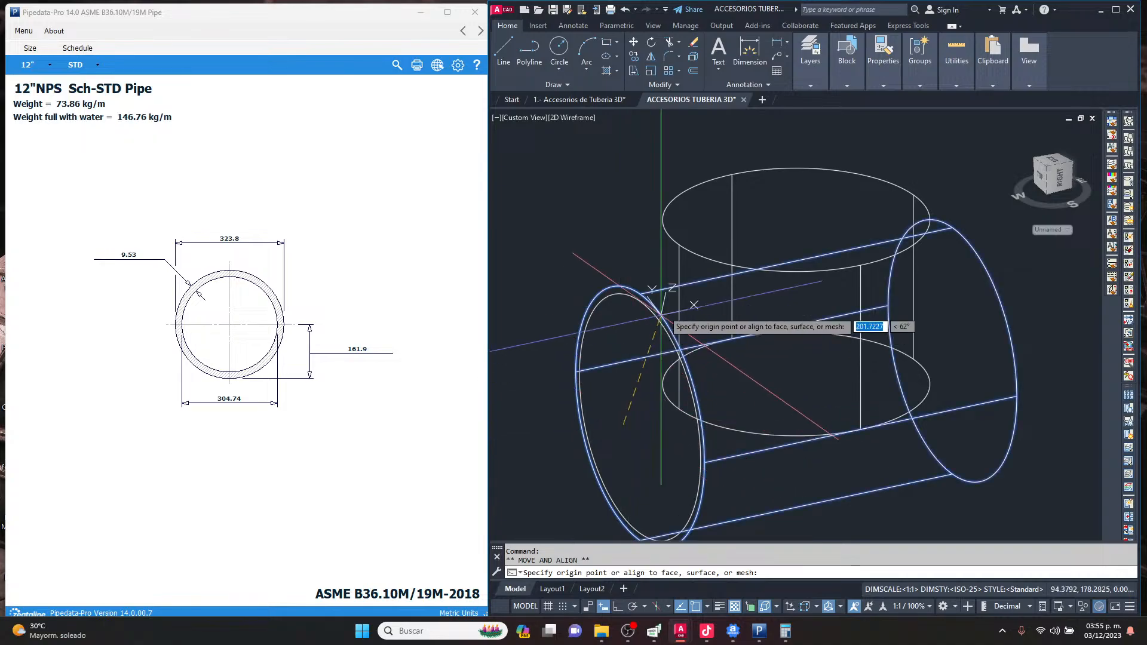
{"action": "left_click", "coordinate": [794, 221]}
{"action": "key", "text": "Escape"}
{"action": "scroll", "coordinate": [800, 213], "scroll_direction": "up", "scroll_amount": 3}
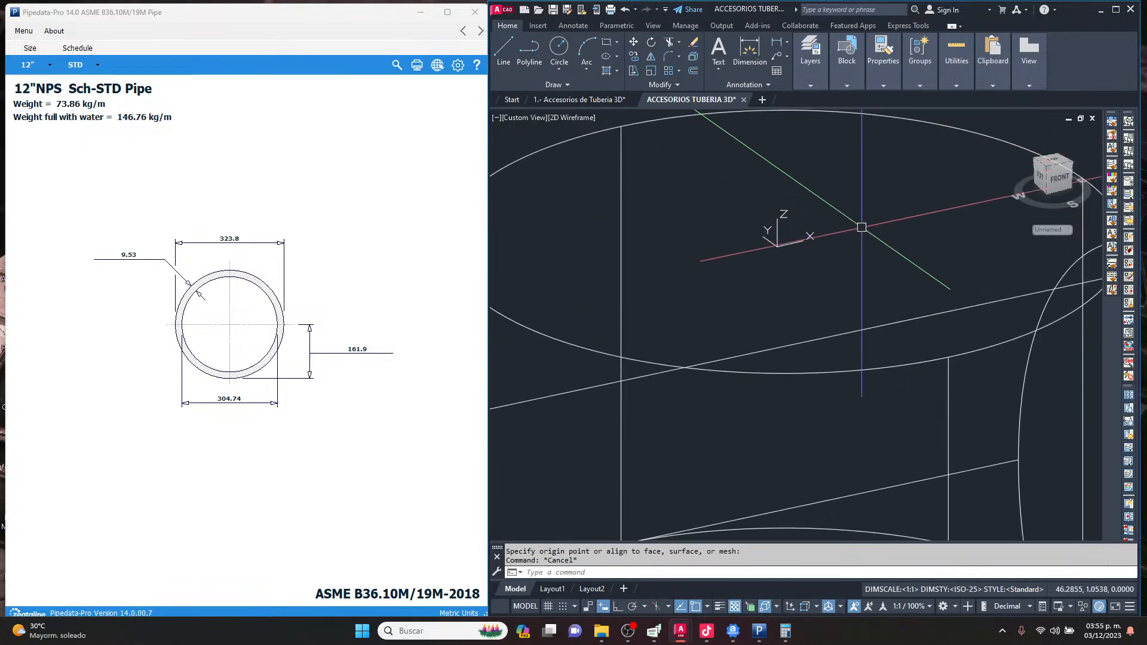
{"action": "scroll", "coordinate": [804, 253], "scroll_direction": "down", "scroll_amount": 3}
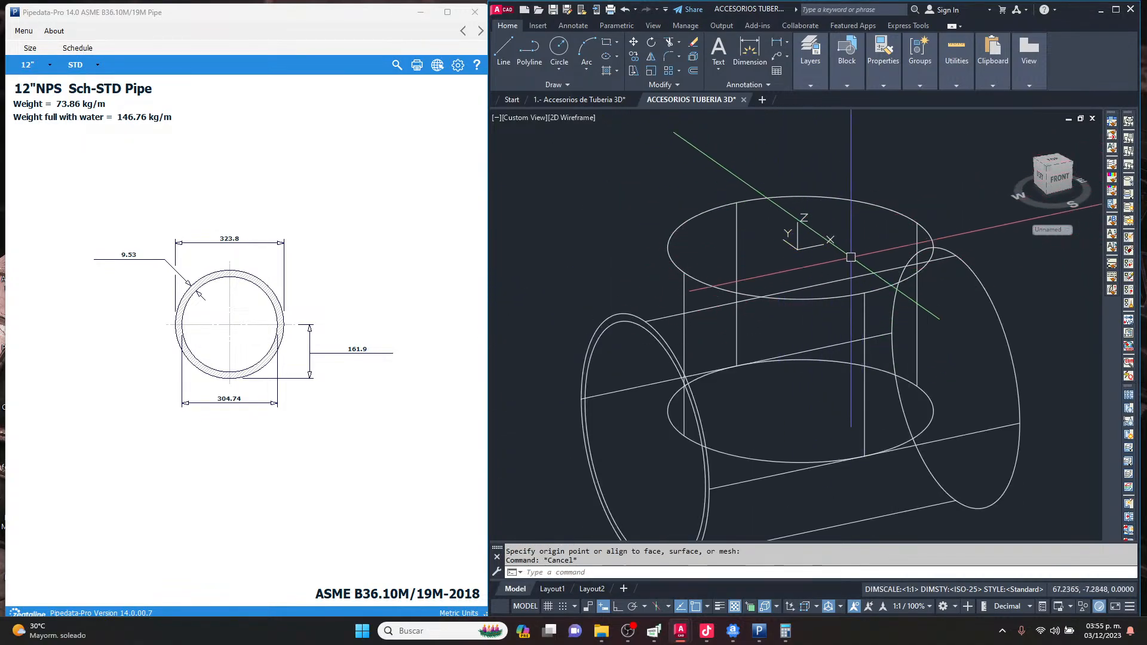
Draw a 305 mm diameter bore circle centred on the branch cylinder's top face.
{"action": "scroll", "coordinate": [822, 241], "scroll_direction": "up", "scroll_amount": 2}
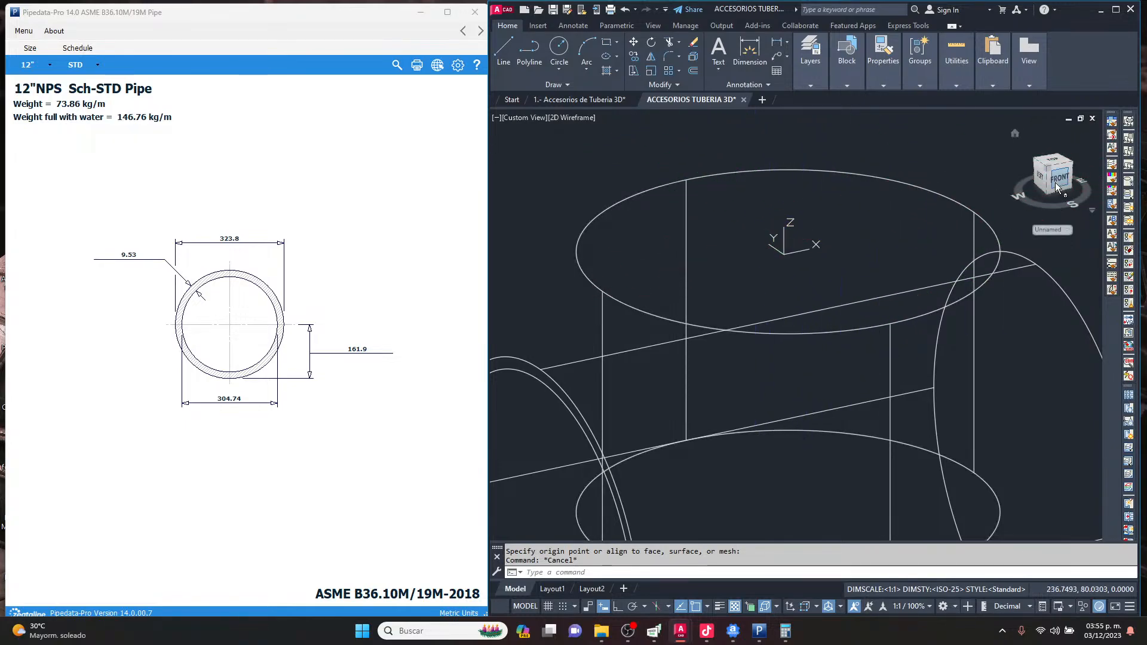
{"action": "scroll", "coordinate": [803, 230], "scroll_direction": "down", "scroll_amount": 2}
{"action": "scroll", "coordinate": [792, 231], "scroll_direction": "up", "scroll_amount": 2}
{"action": "key", "text": "Return"}
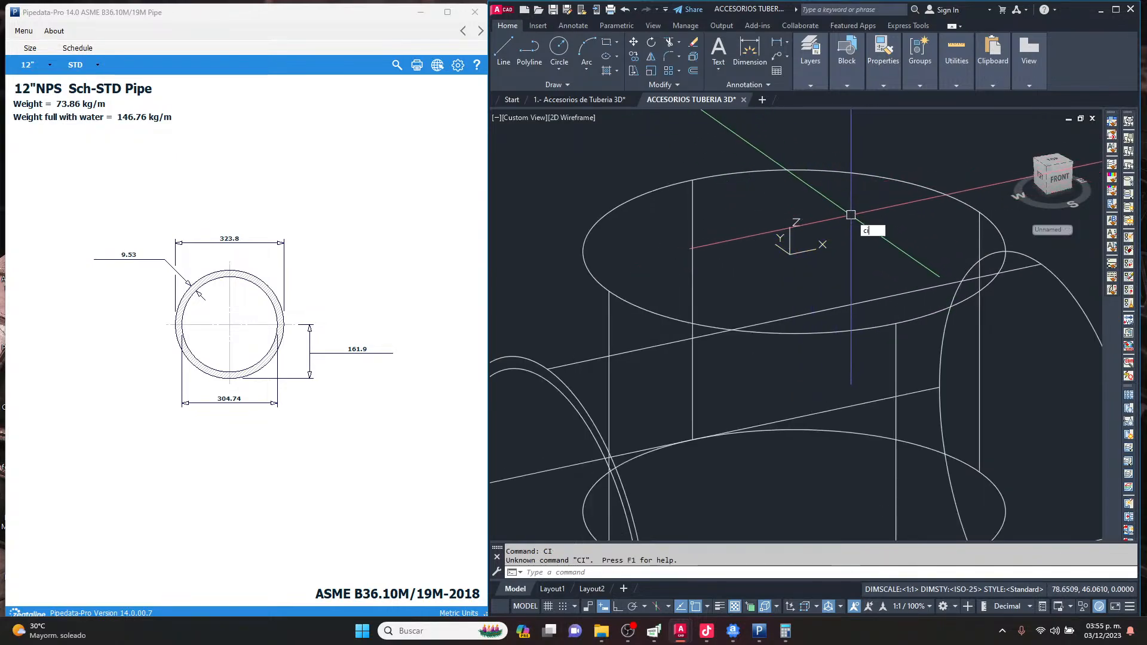
{"action": "left_click", "coordinate": [871, 254]}
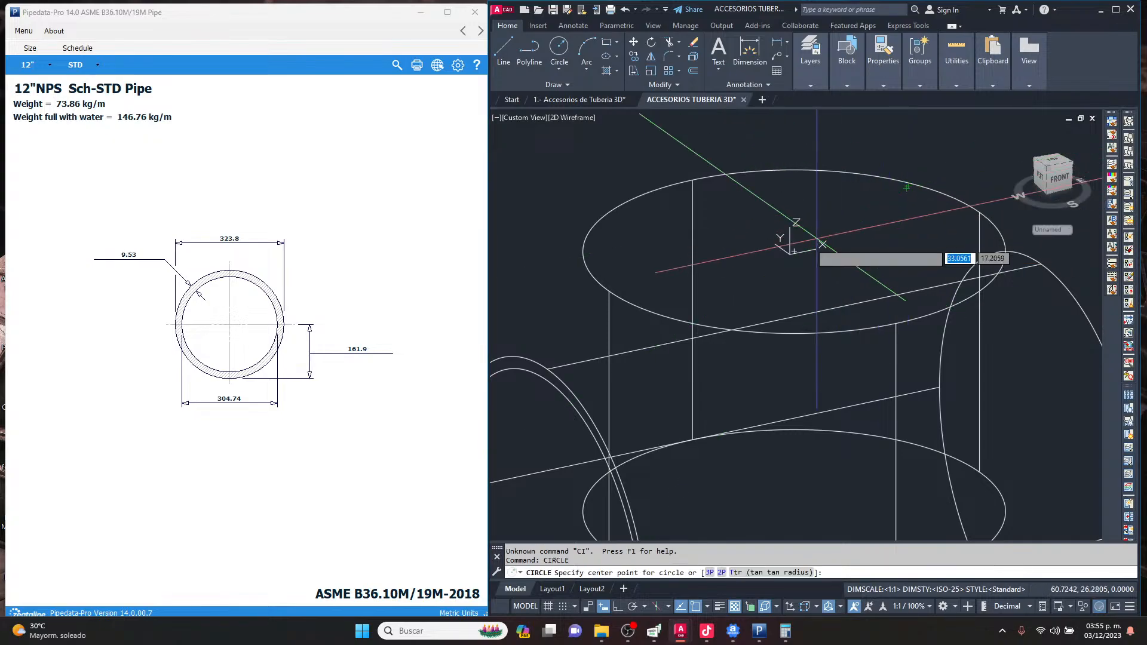
{"action": "left_click", "coordinate": [794, 251]}
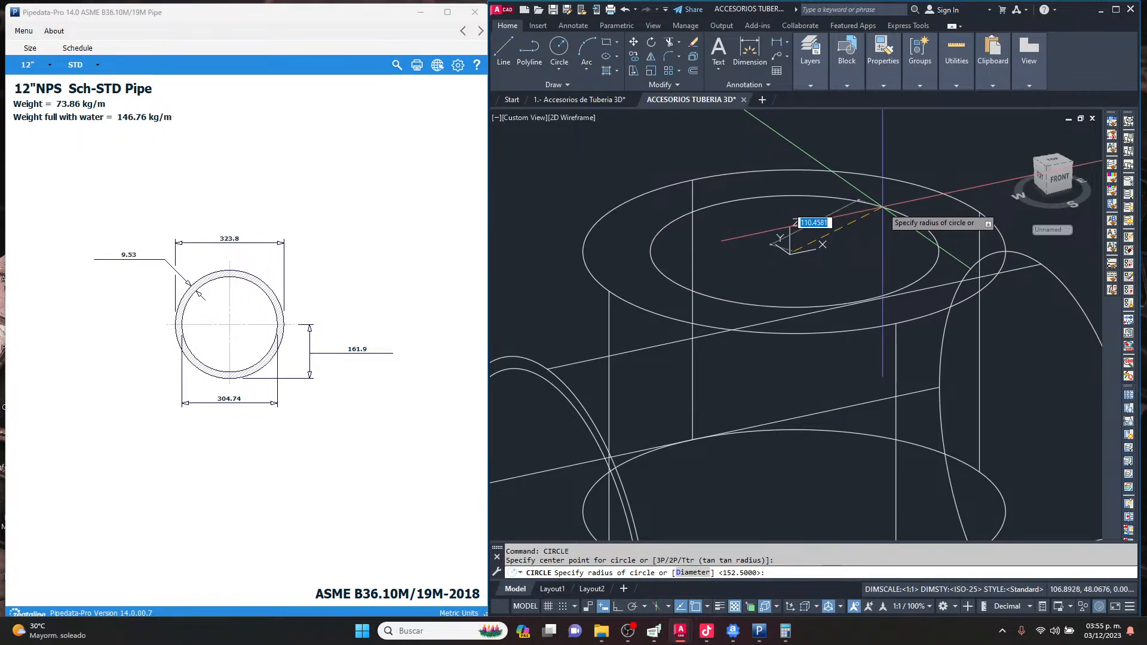
{"action": "type", "text": "d"}
{"action": "key", "text": "Return"}
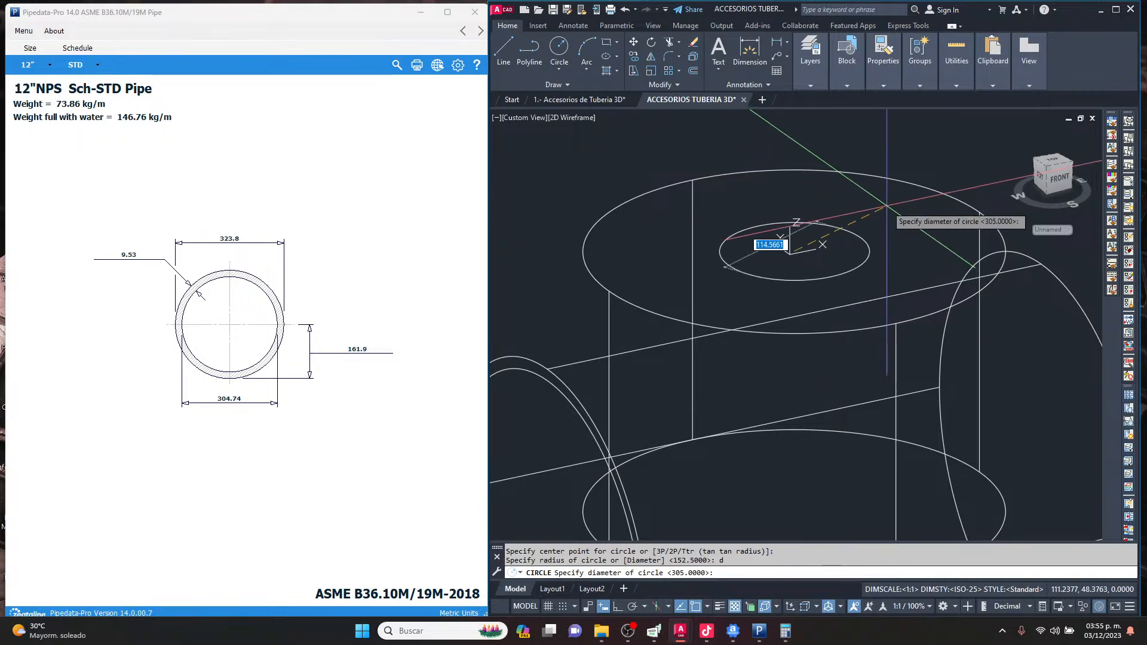
{"action": "type", "text": "305"}
{"action": "key", "text": "Return"}
{"action": "key", "text": "Escape"}
{"action": "key", "text": "Escape"}
{"action": "scroll", "coordinate": [845, 223], "scroll_direction": "down", "scroll_amount": 5}
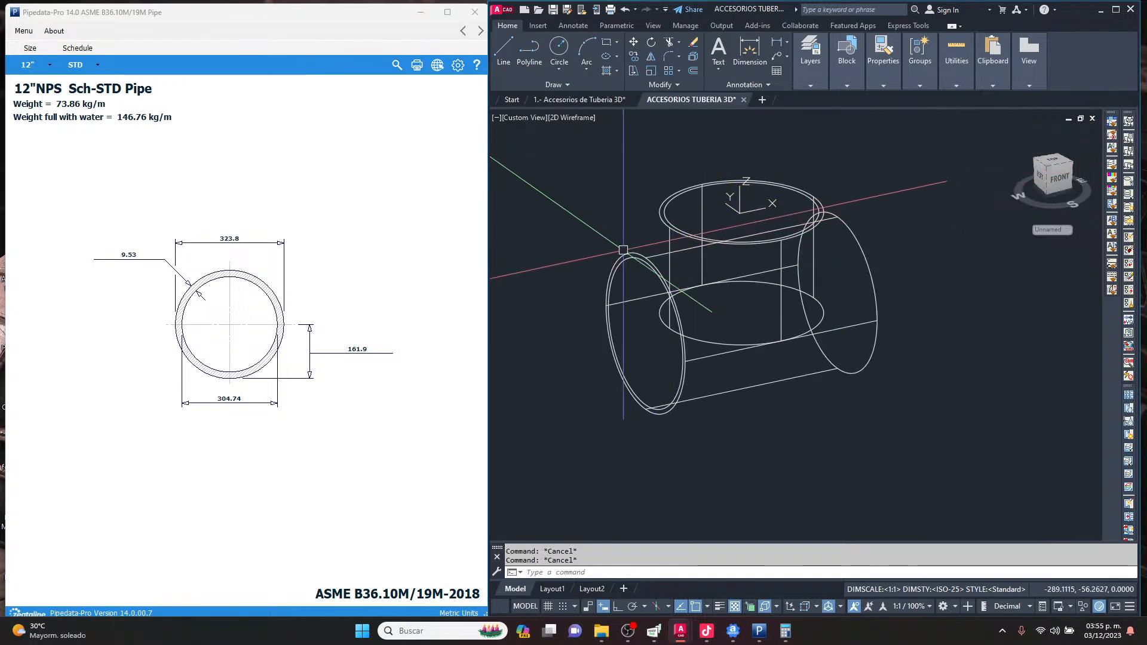
{"action": "scroll", "coordinate": [632, 249], "scroll_direction": "up", "scroll_amount": 4}
{"action": "scroll", "coordinate": [632, 285], "scroll_direction": "down", "scroll_amount": 2}
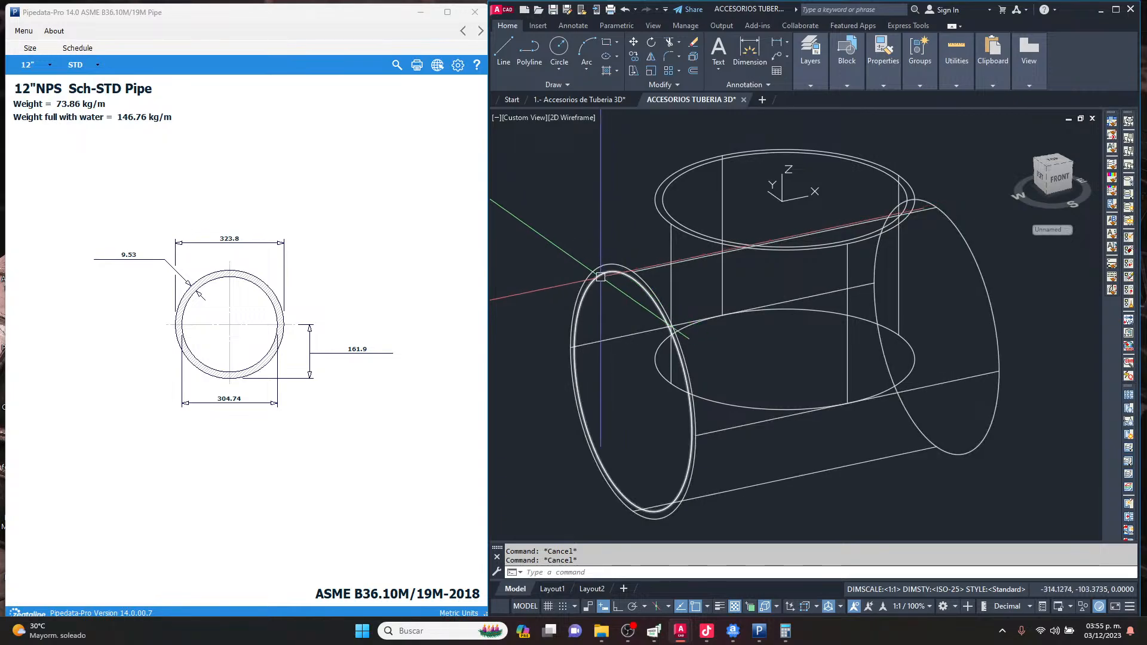
Extrude the run's 305 mm bore circle 432 mm through the run cylinder to the centre of its far end face.
{"action": "type", "text": "t"}
{"action": "key", "text": "Return"}
{"action": "left_click", "coordinate": [610, 280]}
{"action": "key", "text": "Return"}
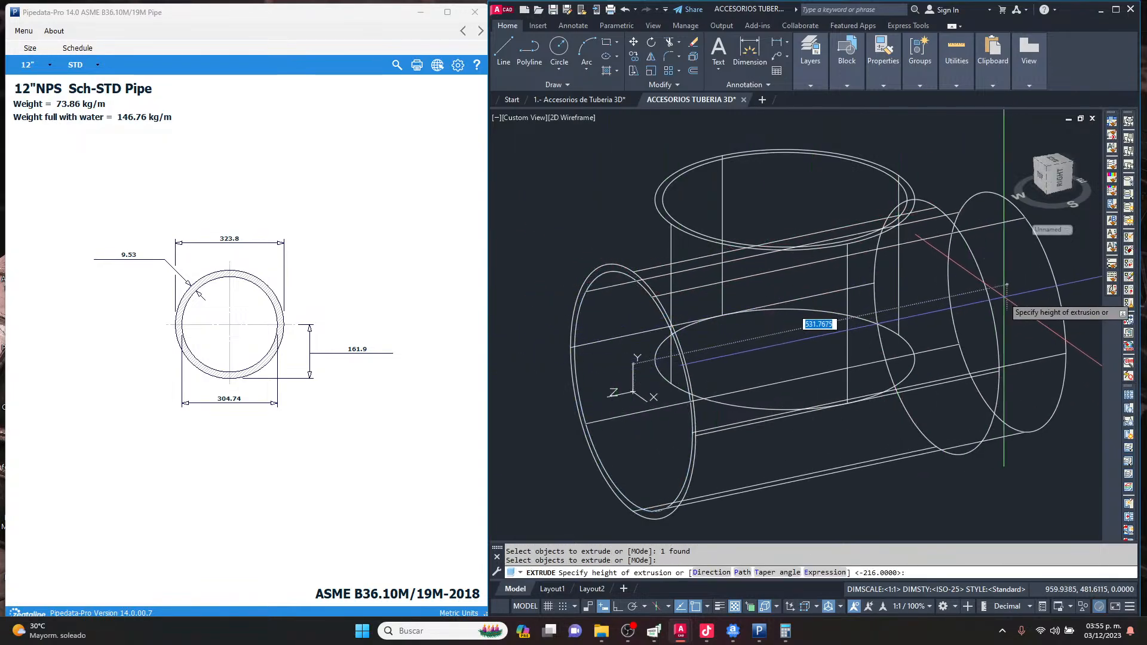
{"action": "key", "text": "Escape"}
{"action": "key", "text": "Escape"}
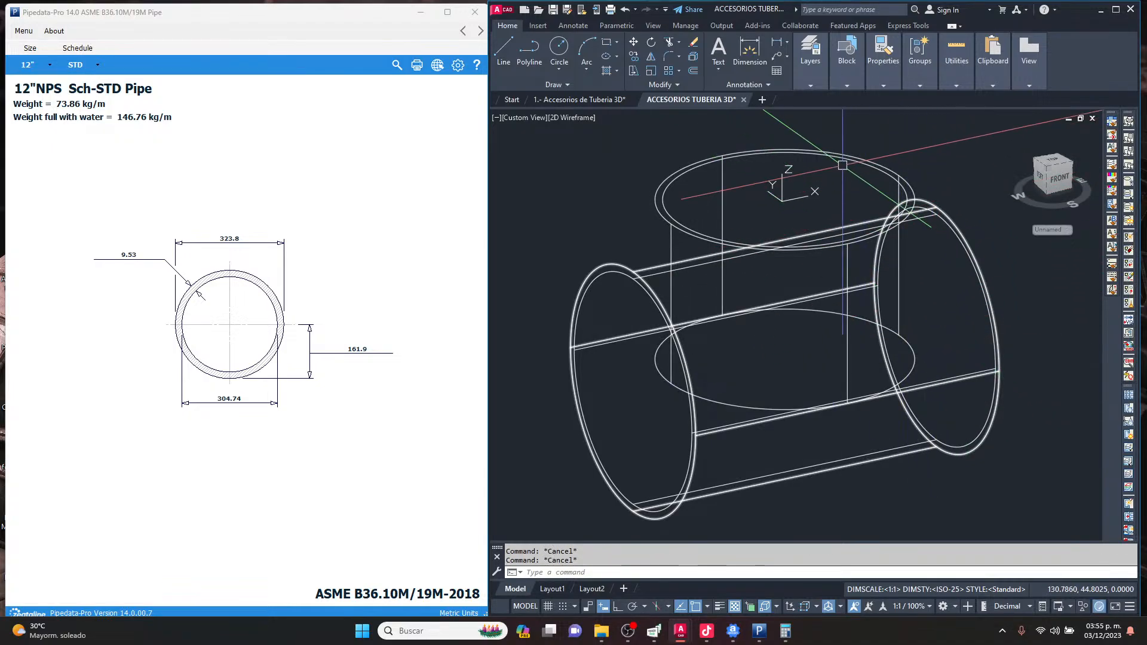
Extrude the branch's 305 mm bore circle 216 mm down to the centre of the branch cylinder's base.
{"action": "type", "text": "ext"}
{"action": "key", "text": "Return"}
{"action": "left_click", "coordinate": [667, 181]}
{"action": "key", "text": "Return"}
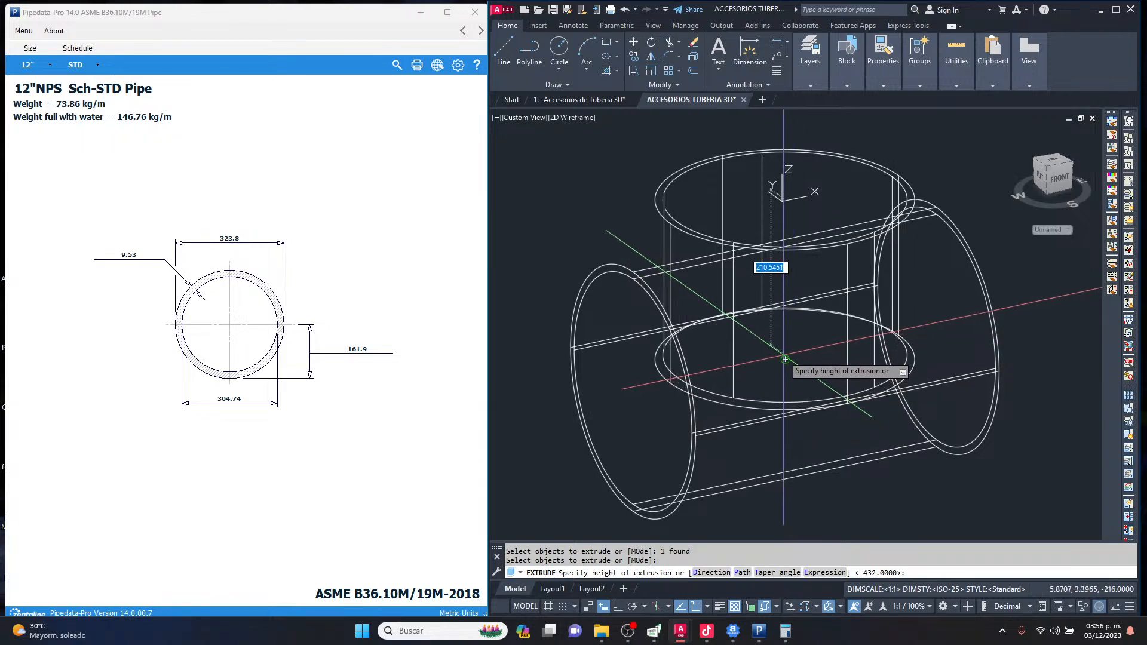
{"action": "key", "text": "Escape"}
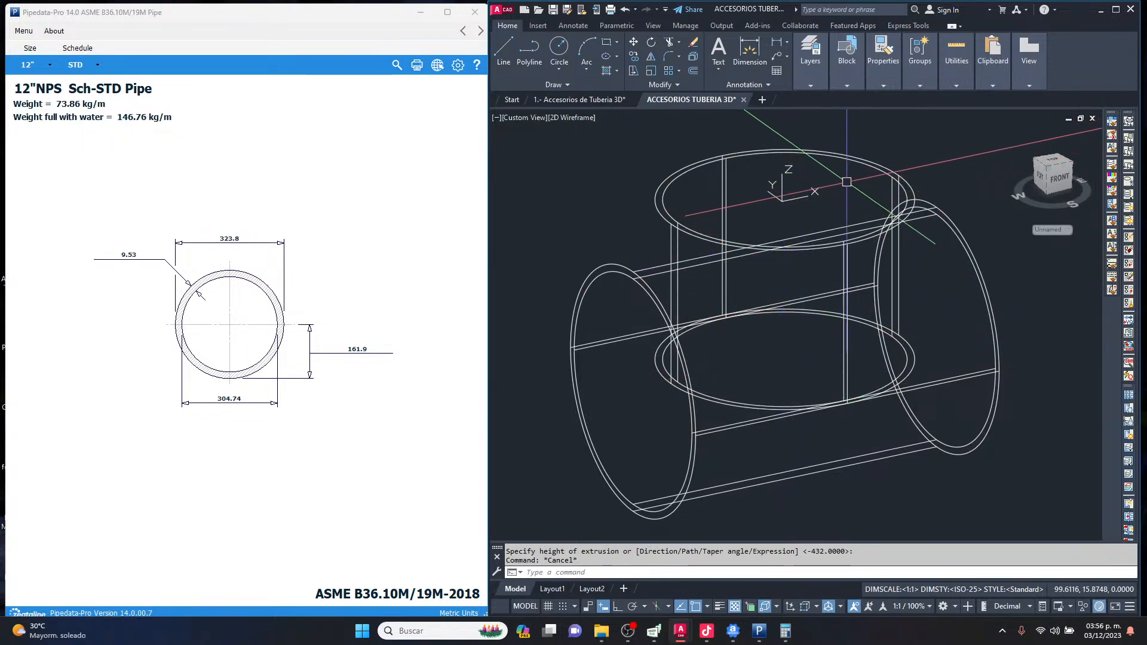
Subtract the two inner bore cylinders from the outer run and branch cylinders to hollow out the tee.
{"action": "middle_click_drag", "start_coordinate": [919, 160], "coordinate": [910, 172]}
{"action": "type", "text": "su"}
{"action": "key", "text": "Return"}
{"action": "left_click", "coordinate": [624, 278]}
{"action": "left_click", "coordinate": [649, 206]}
{"action": "key", "text": "Return"}
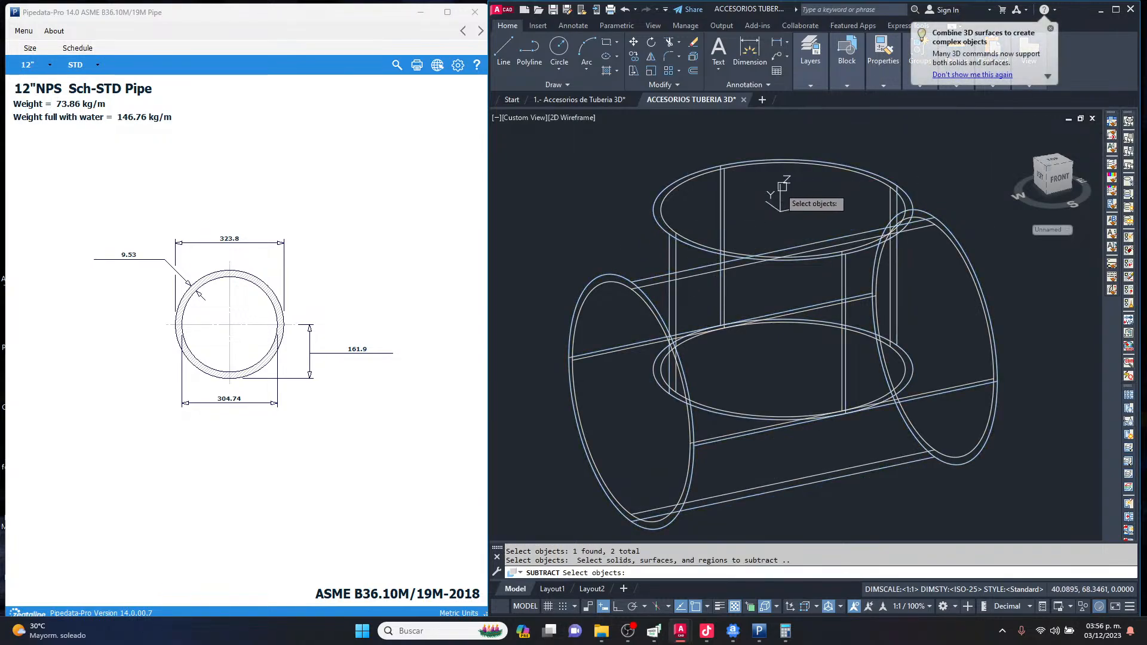
{"action": "left_click", "coordinate": [602, 288]}
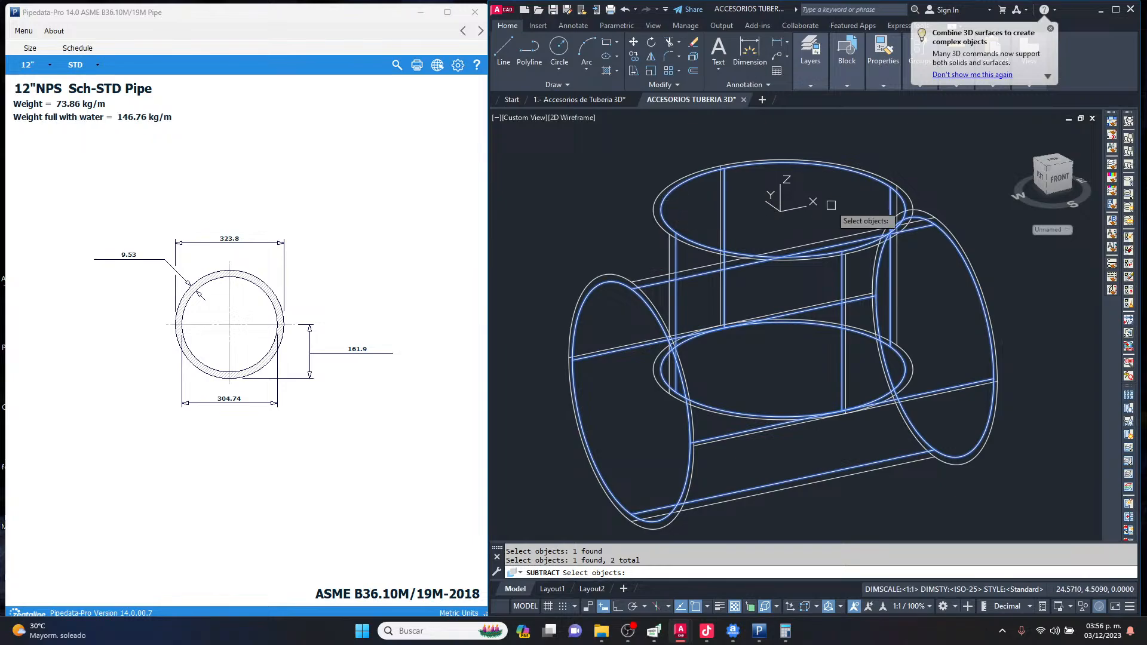
{"action": "key", "text": "Return"}
Display the model in the Realistic visual style with both tees in view.
{"action": "scroll", "coordinate": [780, 241], "scroll_direction": "down", "scroll_amount": 4}
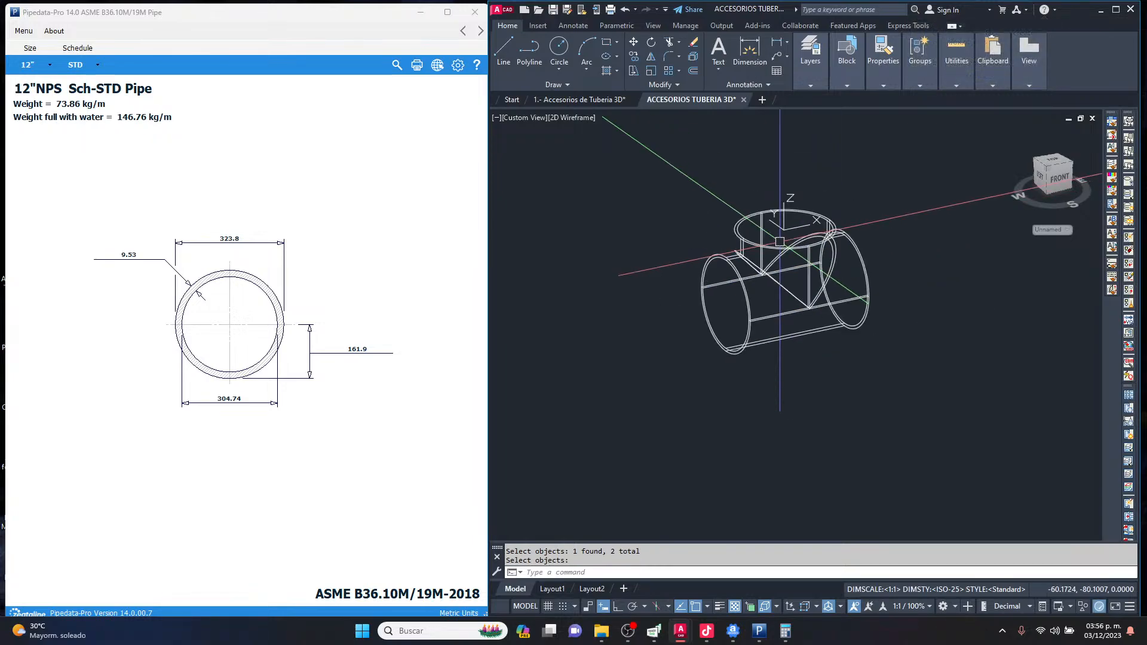
{"action": "type", "text": "sha"}
{"action": "key", "text": "Return"}
{"action": "type", "text": "r"}
{"action": "key", "text": "Return"}
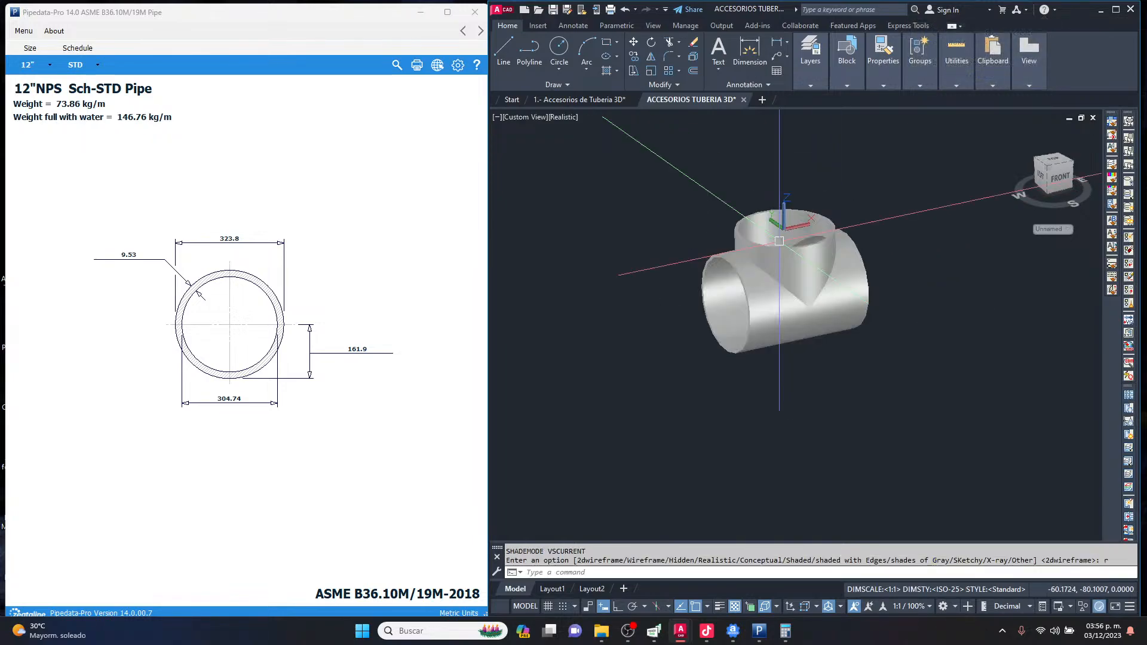
{"action": "scroll", "coordinate": [827, 268], "scroll_direction": "down", "scroll_amount": 4}
{"action": "scroll", "coordinate": [693, 276], "scroll_direction": "up", "scroll_amount": 2}
{"action": "middle_click_drag", "start_coordinate": [742, 323], "coordinate": [755, 288], "text": "shift"}
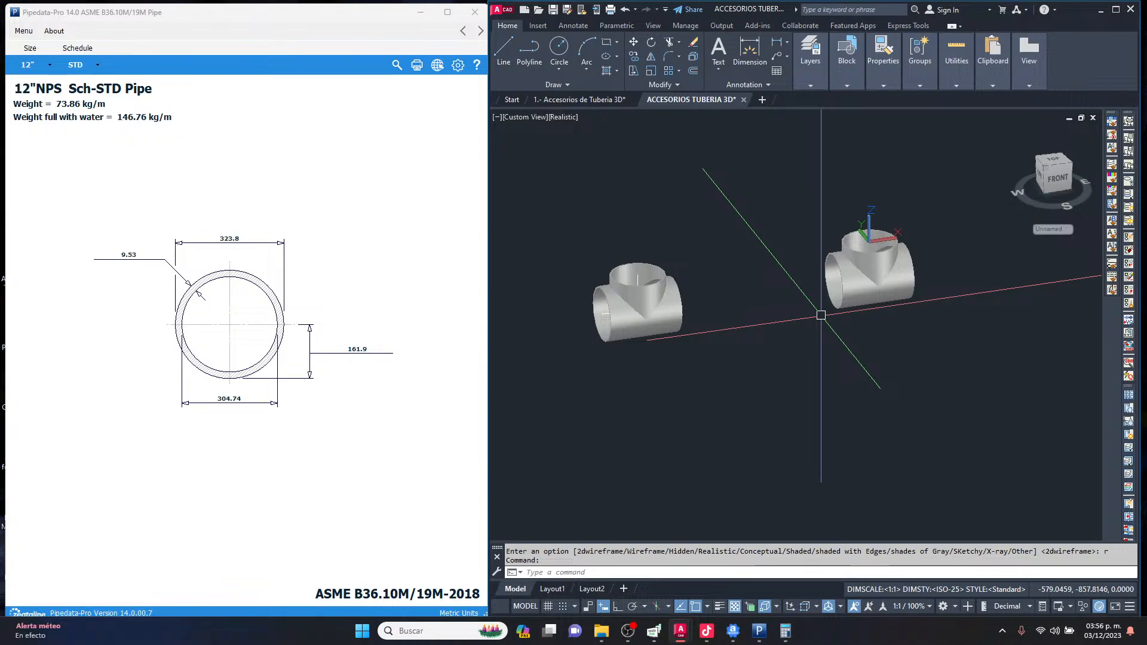
Move the newly hollowed tee closer to the first tee.
{"action": "left_click", "coordinate": [886, 297]}
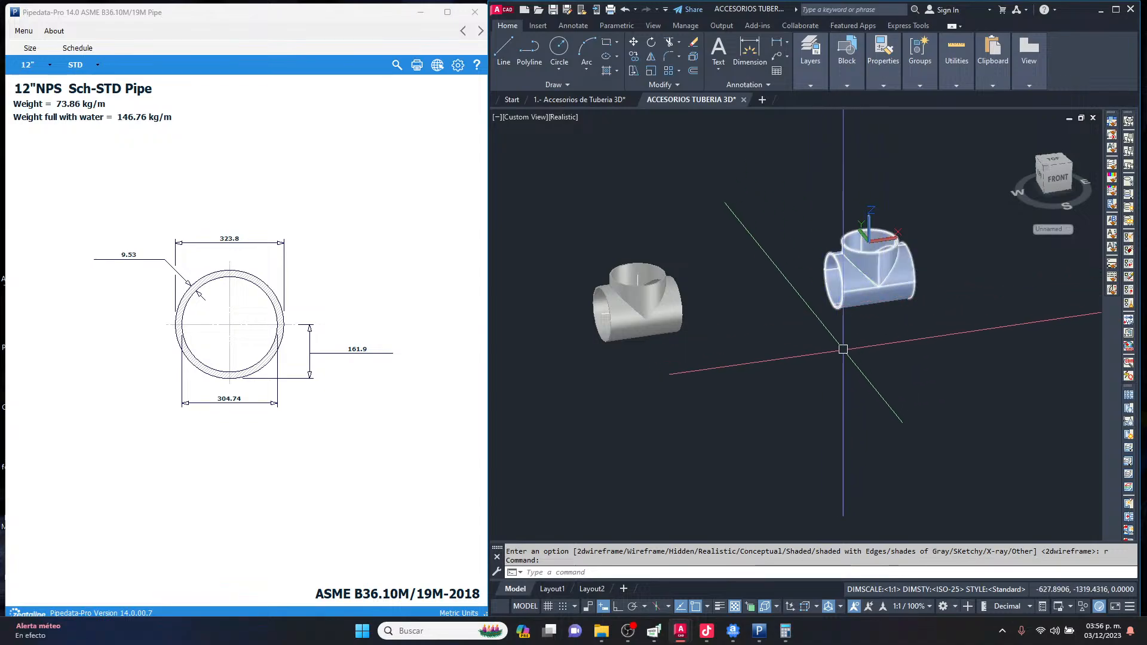
{"action": "middle_click_drag", "start_coordinate": [843, 349], "coordinate": [901, 346], "text": "shift"}
{"action": "scroll", "coordinate": [884, 234], "scroll_direction": "up", "scroll_amount": 1}
{"action": "left_click", "coordinate": [911, 194]}
{"action": "left_click", "coordinate": [746, 323]}
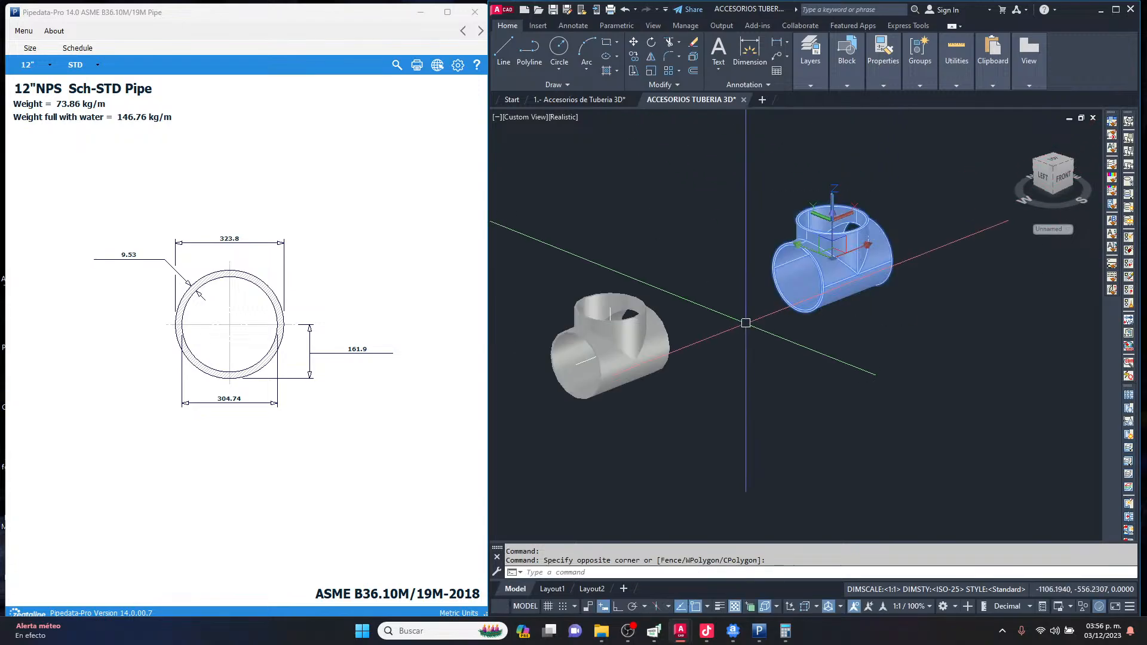
{"action": "scroll", "coordinate": [806, 297], "scroll_direction": "down", "scroll_amount": 2}
{"action": "type", "text": "m"}
{"action": "key", "text": "Return"}
{"action": "left_click", "coordinate": [879, 359]}
{"action": "left_click", "coordinate": [846, 373]}
{"action": "key", "text": "Escape"}
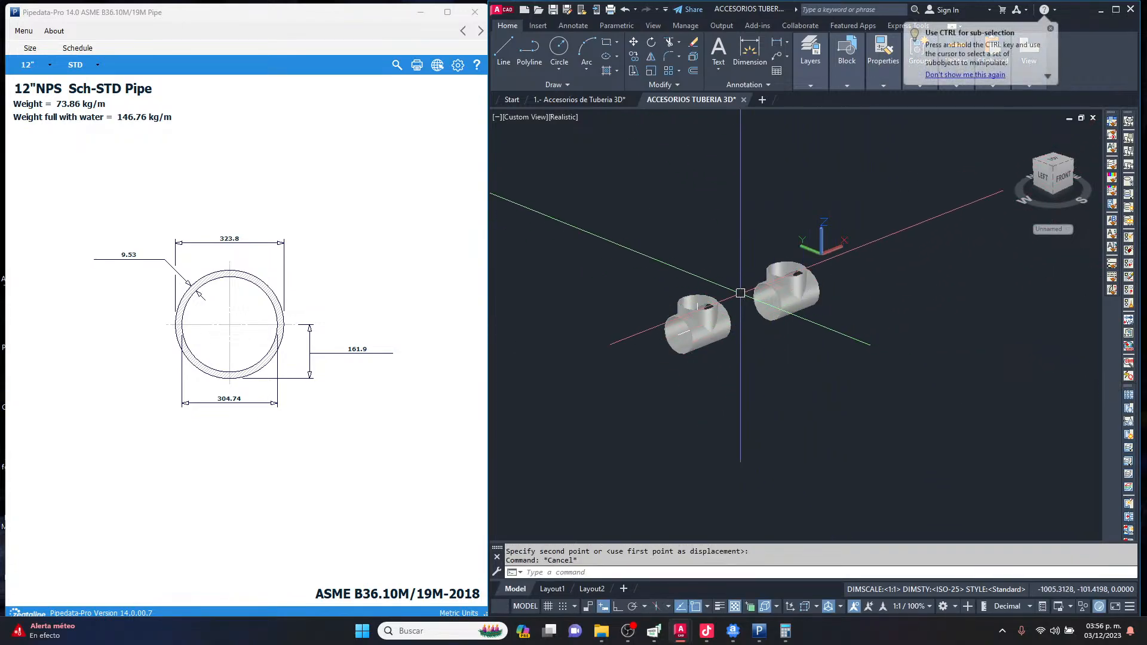
{"action": "key", "text": "Escape"}
Save the drawing with both finished tees.
{"action": "scroll", "coordinate": [740, 292], "scroll_direction": "up", "scroll_amount": 3}
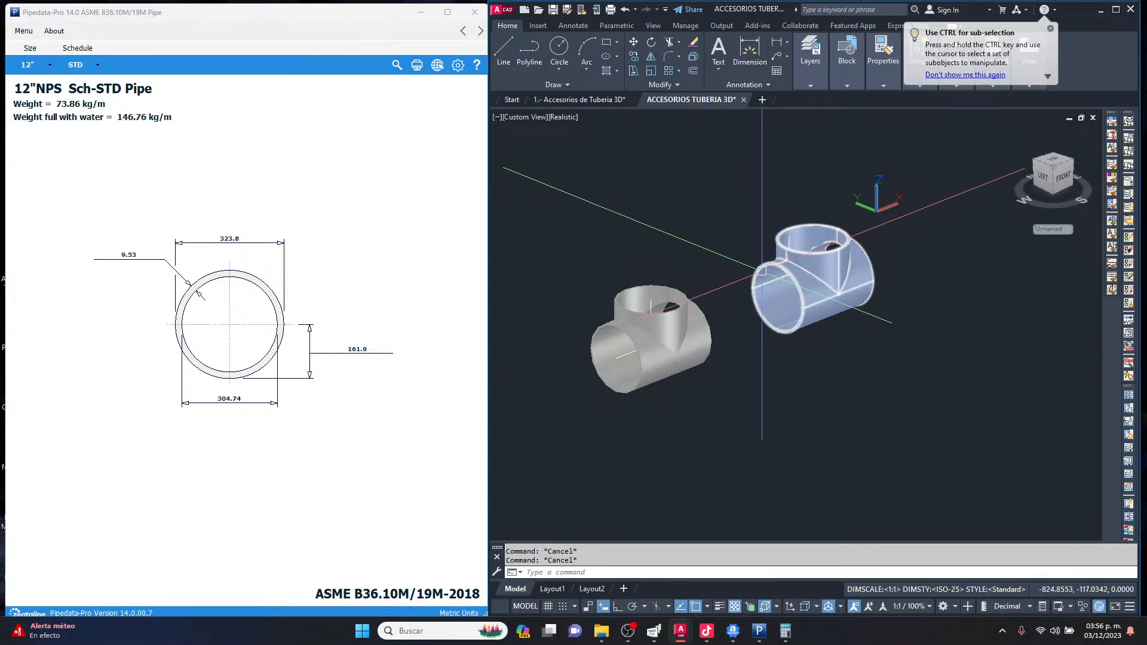
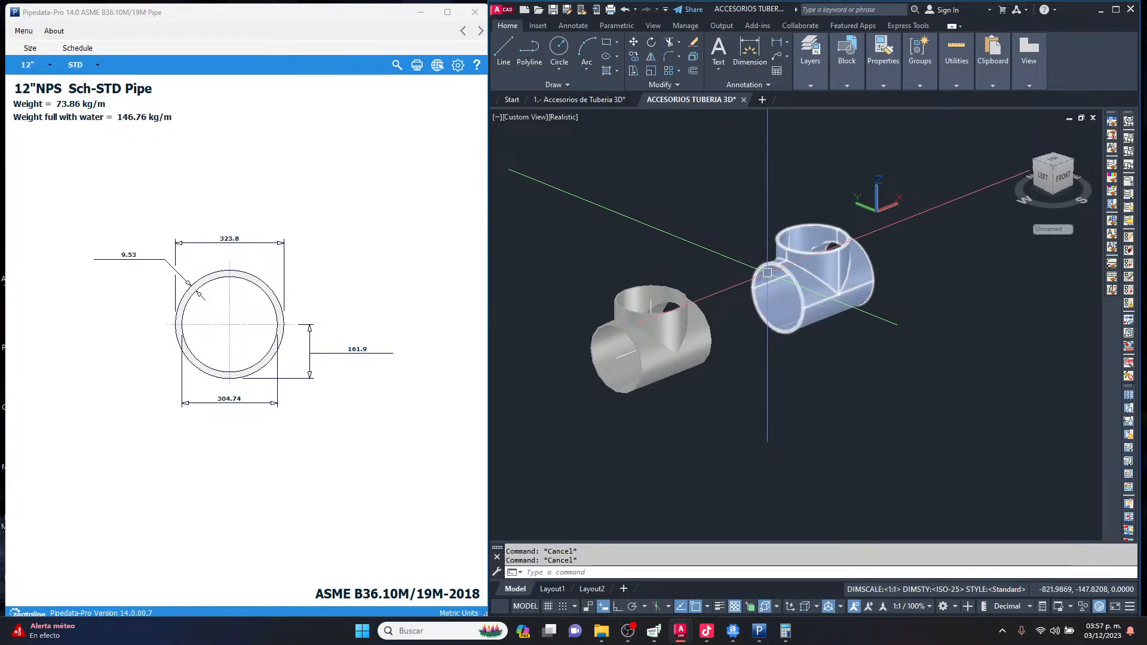
{"action": "scroll", "coordinate": [766, 271], "scroll_direction": "down", "scroll_amount": 3}
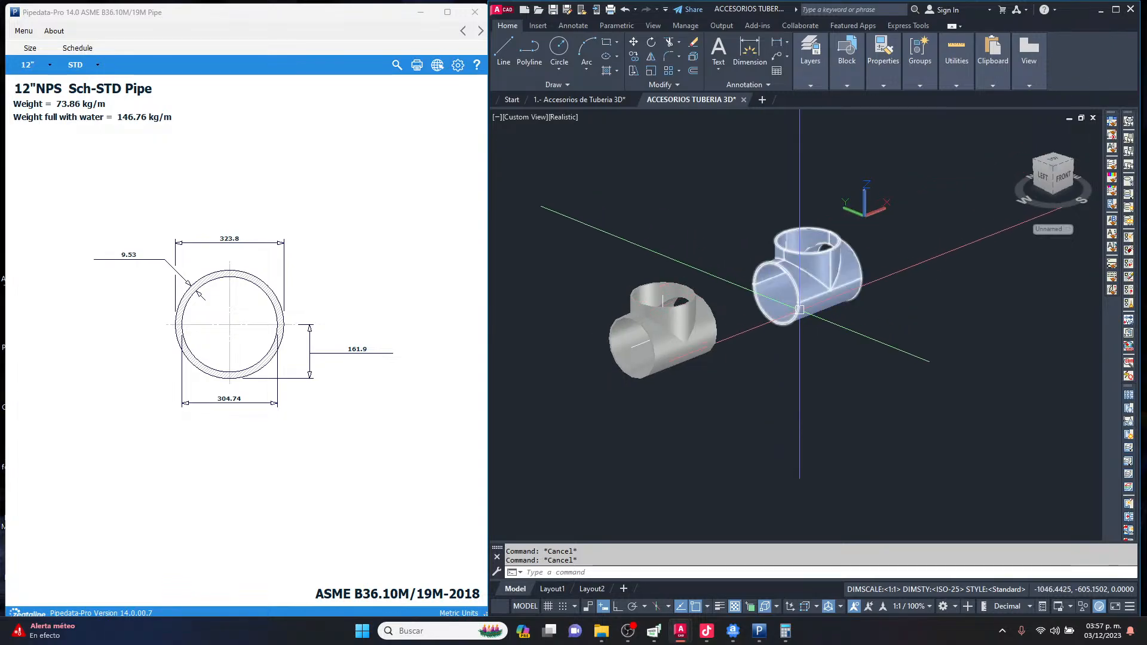
{"action": "key", "text": "ctrl+s"}
{"action": "mouse_move", "coordinate": [866, 313]}
{"action": "middle_mouse_down", "text": "shift"}
{"action": "mouse_move", "coordinate": [801, 322]}
{"action": "mouse_move", "coordinate": [712, 263]}
{"action": "mouse_move", "coordinate": [758, 313]}
{"action": "mouse_move", "coordinate": [832, 299]}
{"action": "middle_mouse_up", "text": "shift"}
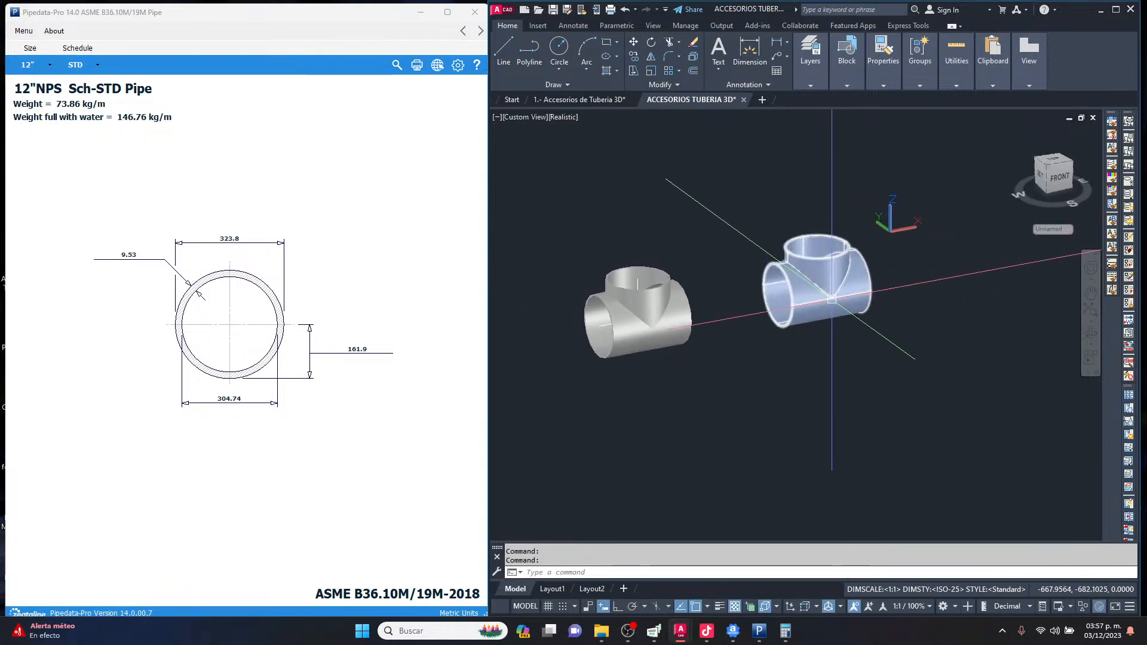
Switch to the SW Isometric view of both tees.
{"action": "scroll", "coordinate": [832, 299], "scroll_direction": "up", "scroll_amount": 3}
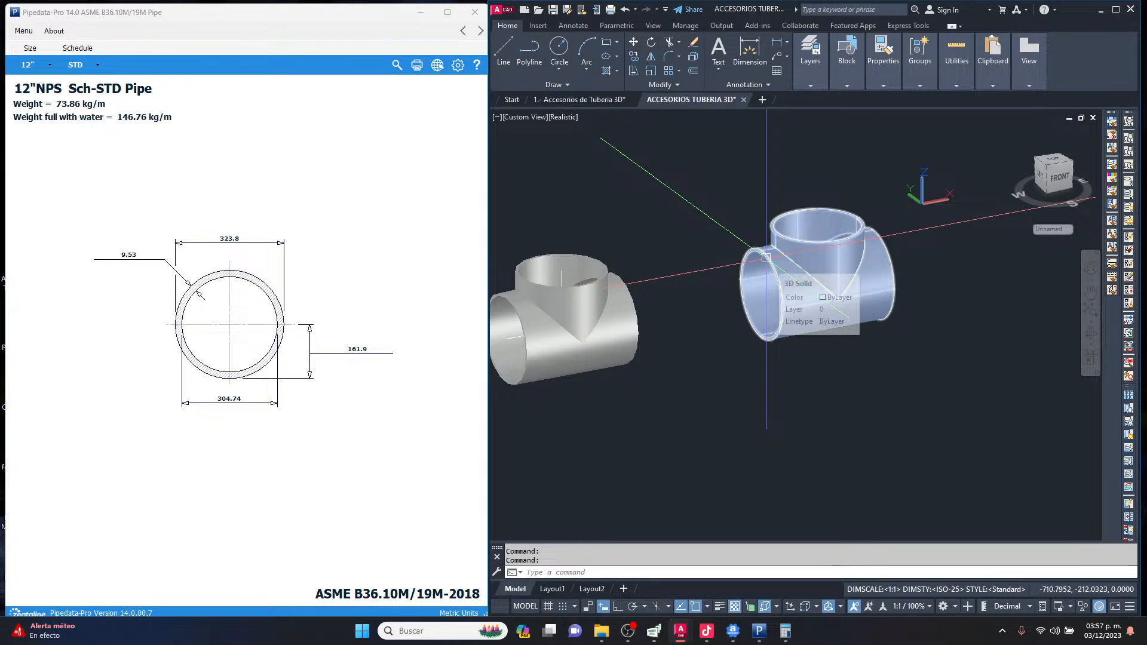
{"action": "scroll", "coordinate": [766, 258], "scroll_direction": "down", "scroll_amount": 3}
{"action": "middle_click_drag", "start_coordinate": [765, 394], "coordinate": [763, 215]}
{"action": "left_click", "coordinate": [1055, 179]}
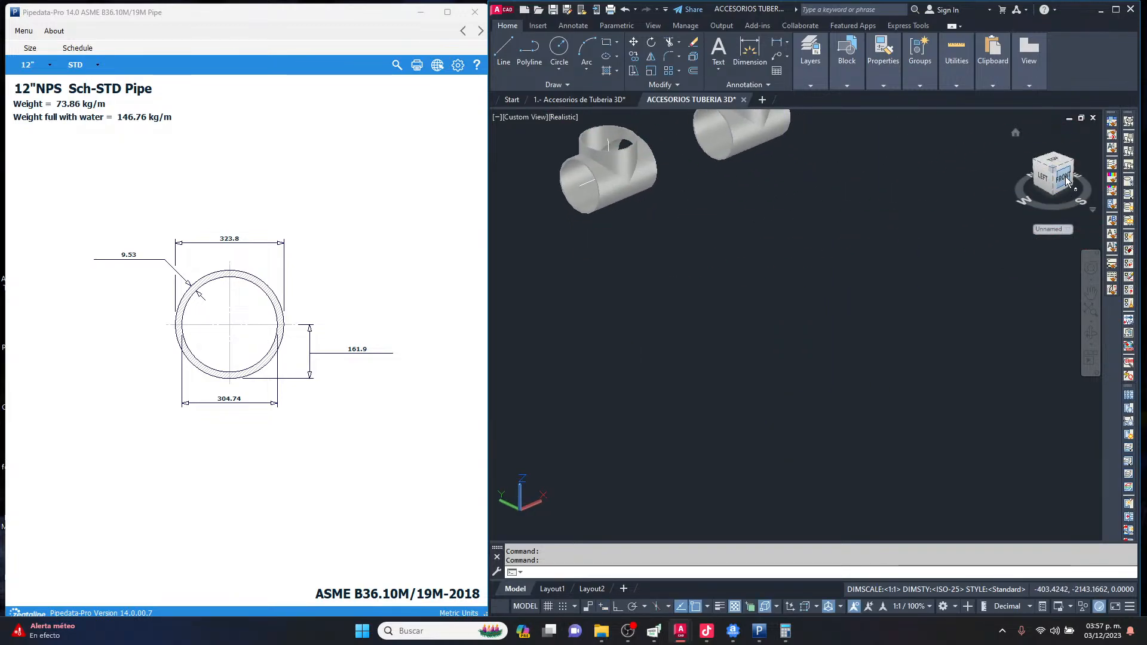
{"action": "left_click", "coordinate": [1037, 159]}
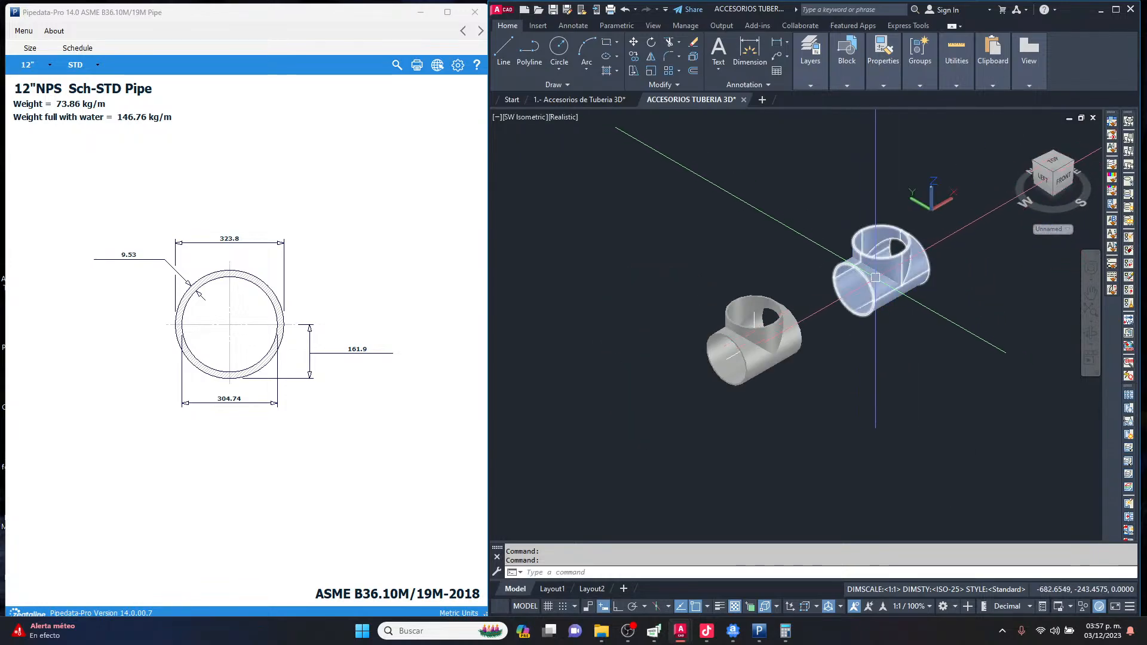
Try to realign the UCS by moving its origin onto the outer surface of the second tee.
{"action": "left_click", "coordinate": [932, 207]}
{"action": "left_click", "coordinate": [912, 268]}
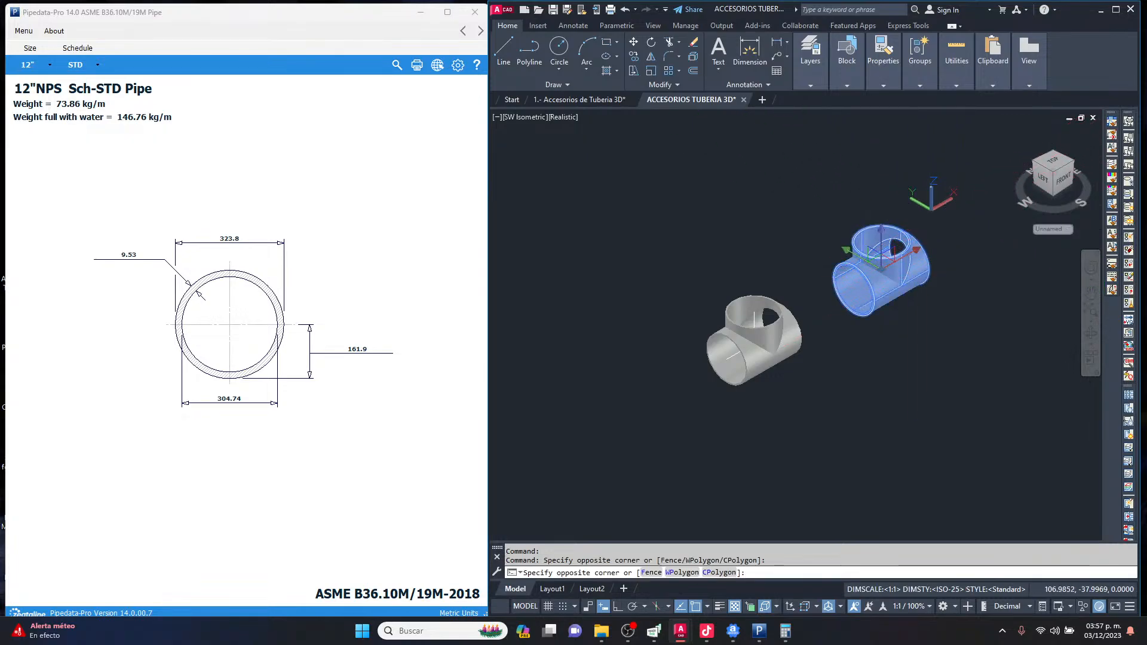
{"action": "key", "text": "Escape"}
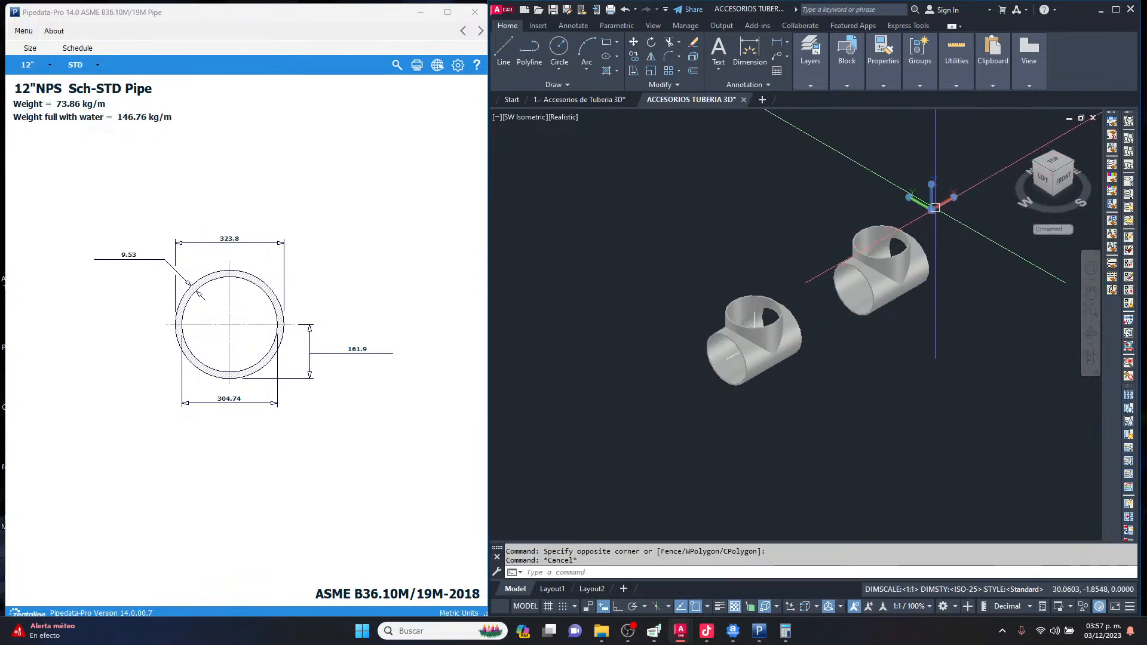
{"action": "left_click", "coordinate": [932, 201]}
{"action": "left_click", "coordinate": [907, 262]}
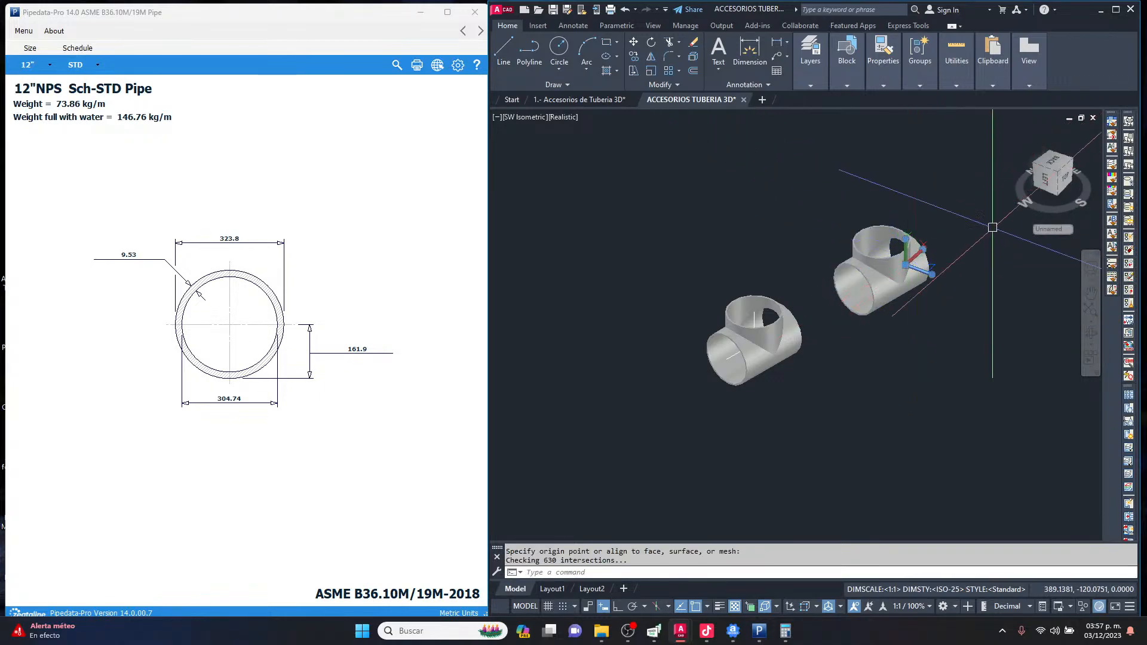
{"action": "scroll", "coordinate": [1091, 138], "scroll_direction": "up", "scroll_amount": 2}
{"action": "scroll", "coordinate": [986, 136], "scroll_direction": "down", "scroll_amount": 2}
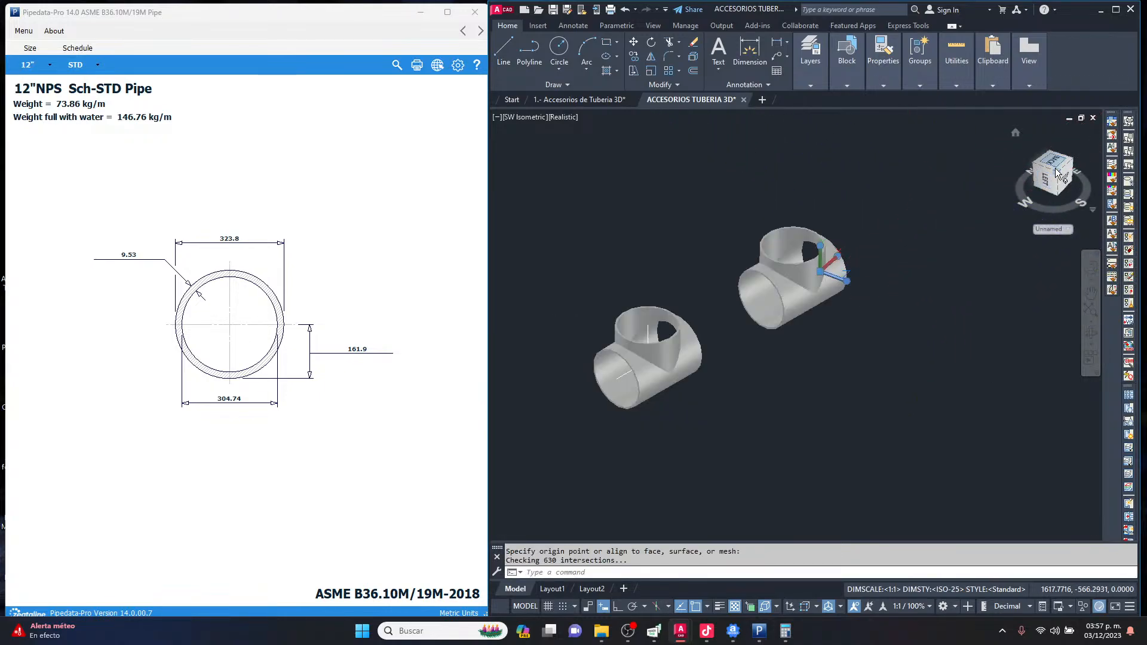
Try the UCS on the first tee's branch surface, look from the cube's Top face, and undo that view change.
{"action": "left_click", "coordinate": [820, 271]}
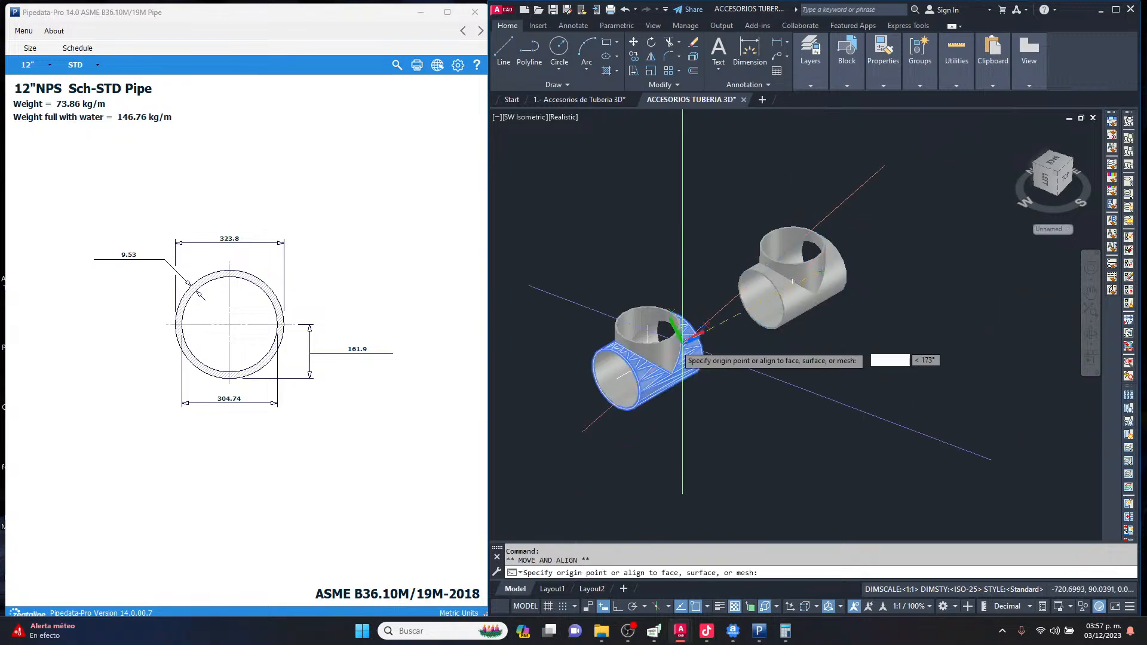
{"action": "left_click", "coordinate": [640, 346]}
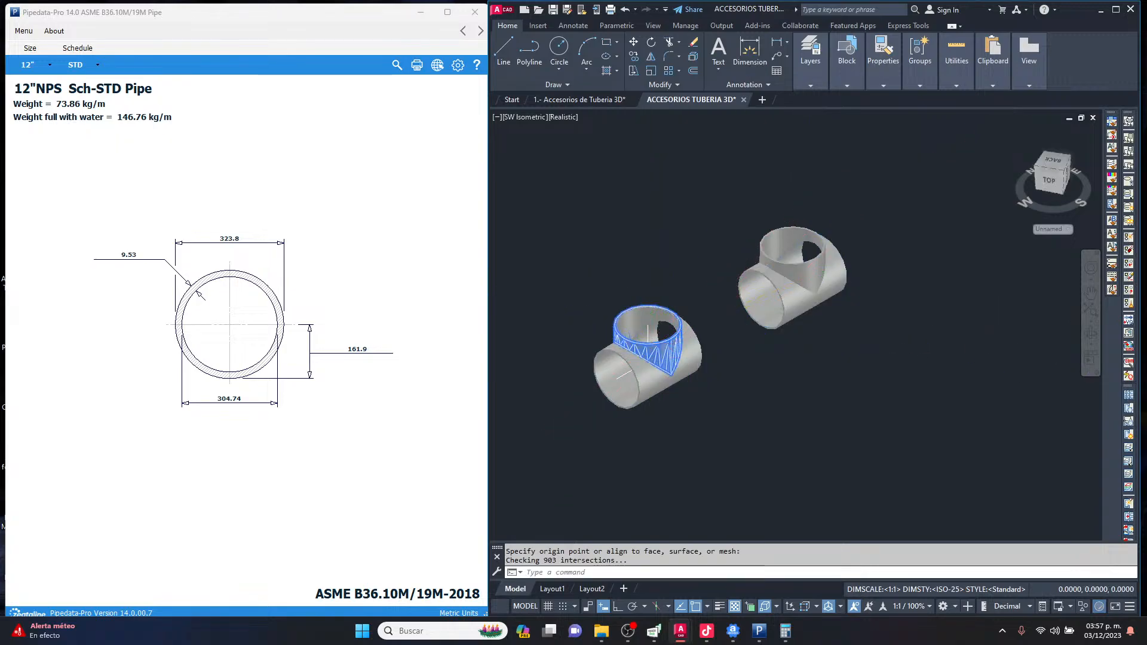
{"action": "left_click", "coordinate": [1049, 182]}
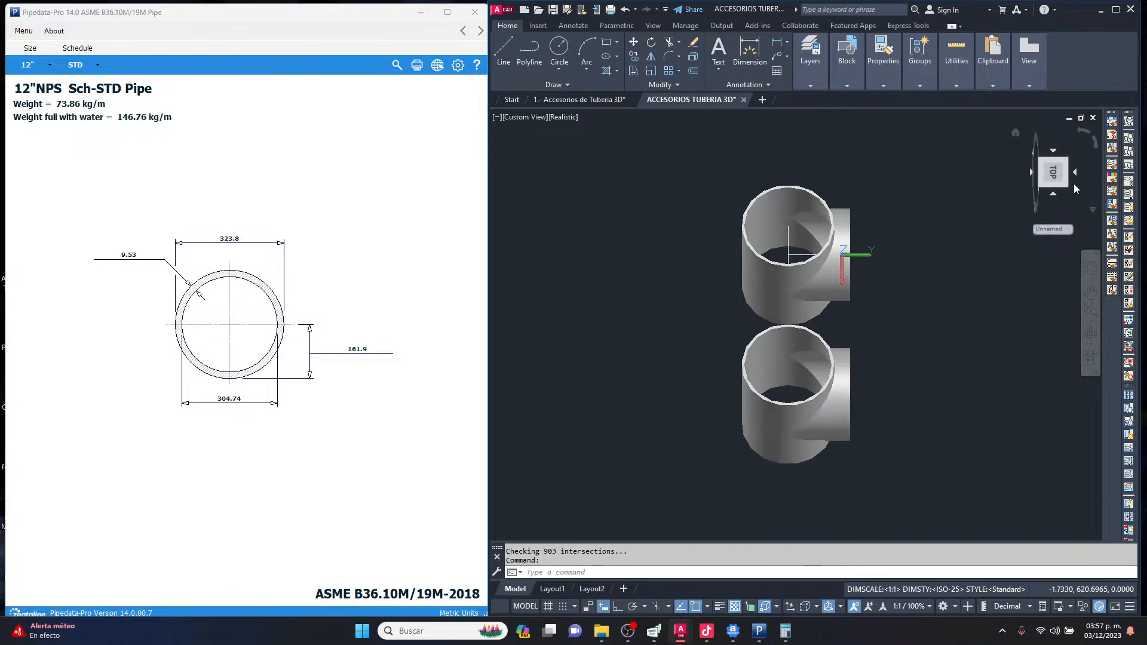
{"action": "key", "text": "ctrl+z"}
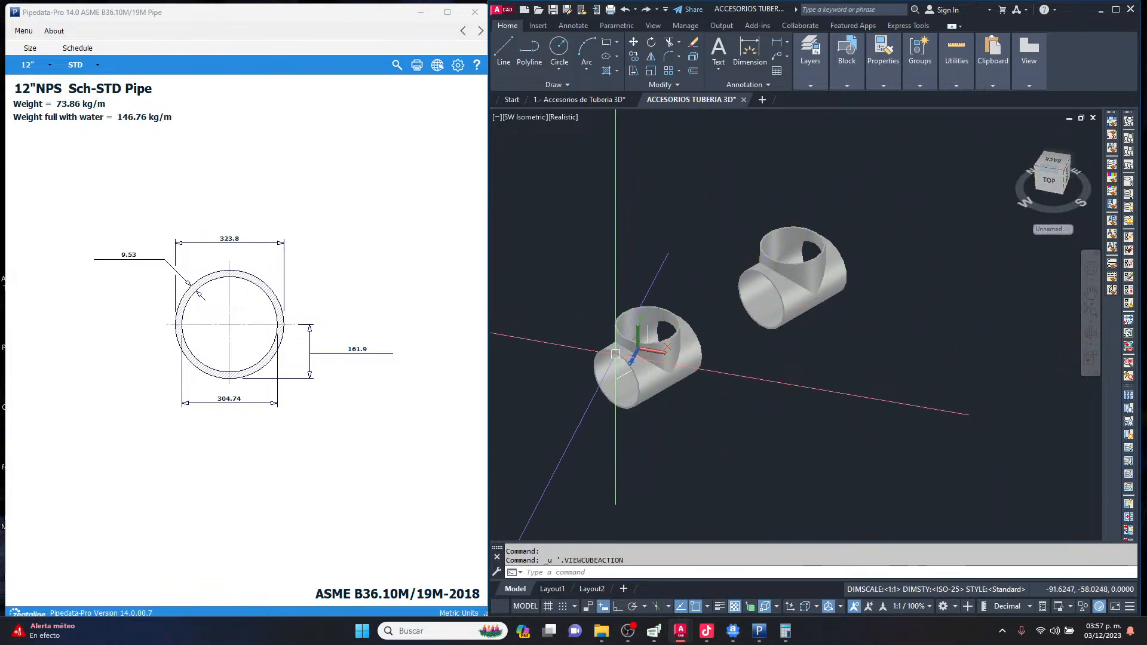
Try to align the UCS to the outer surface of the second tee's run cylinder.
{"action": "left_click", "coordinate": [637, 348]}
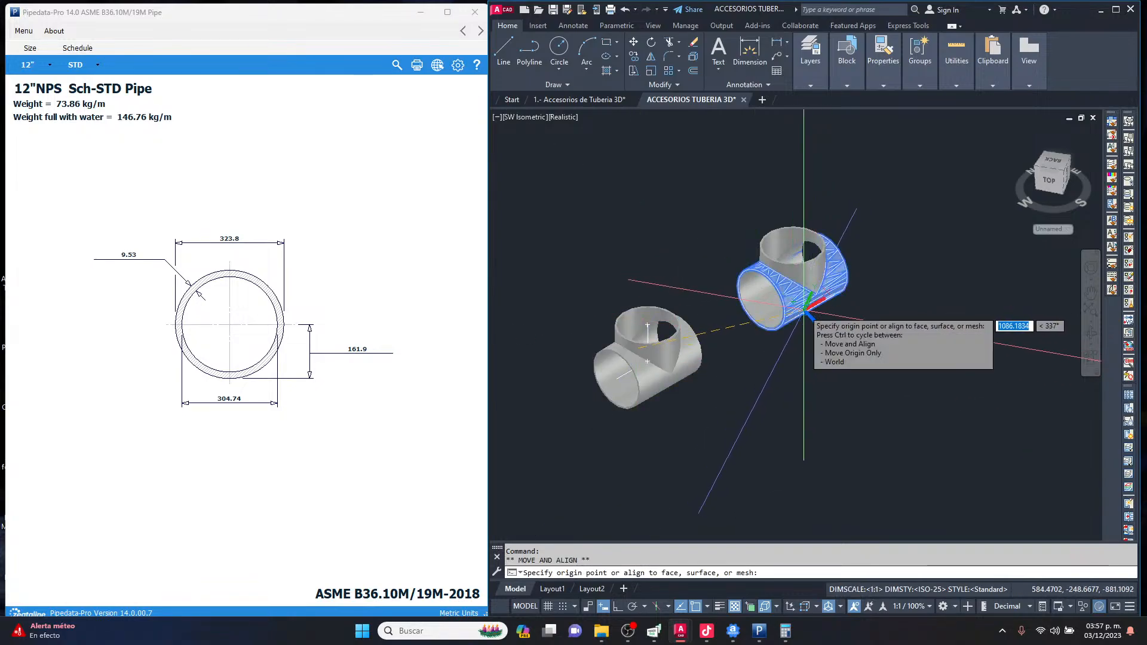
{"action": "left_click", "coordinate": [805, 310]}
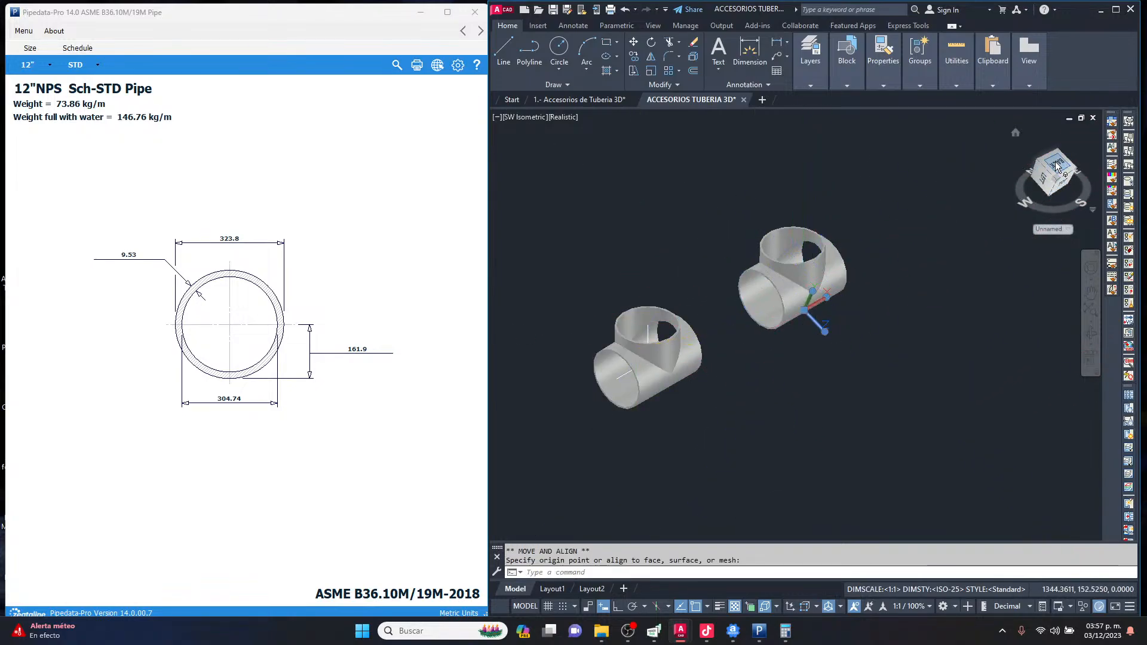
{"action": "key", "text": "Escape"}
{"action": "key", "text": "Escape"}
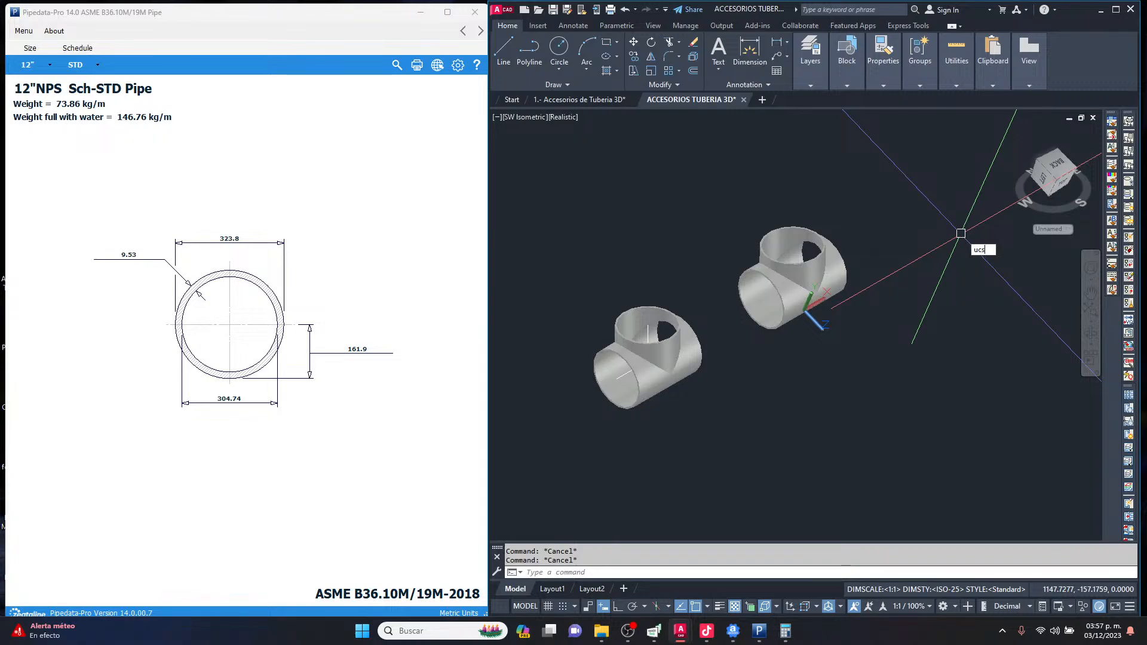
Reset the UCS to World and switch to the Front view of both tees.
{"action": "type", "text": "UCS"}
{"action": "key", "text": "Return"}
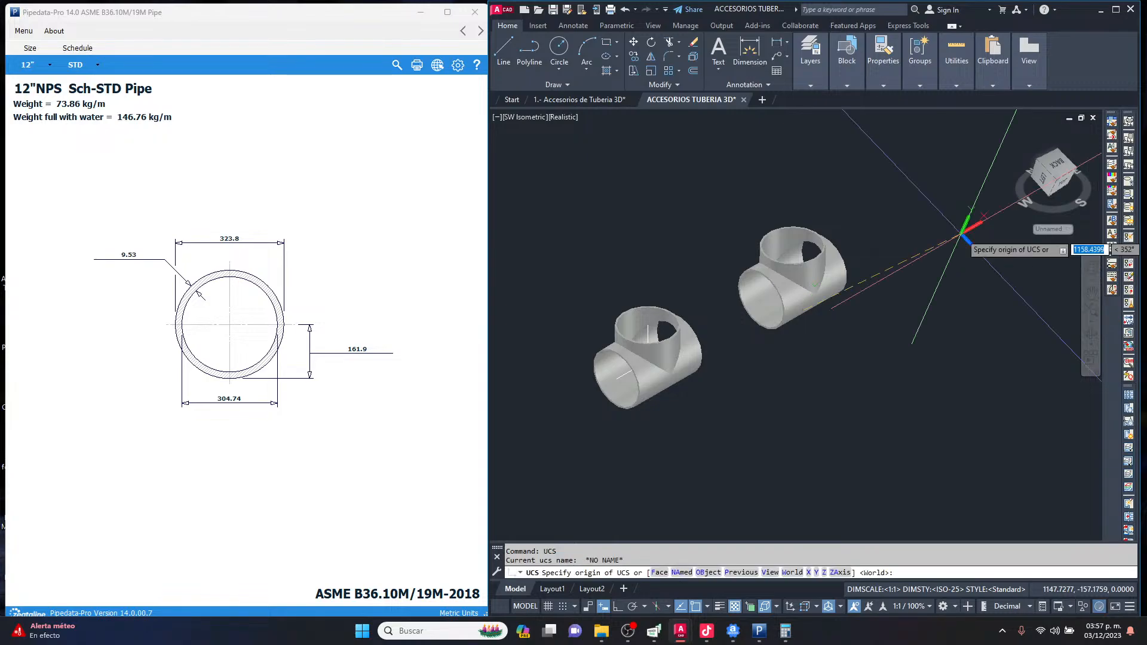
{"action": "type", "text": "w"}
{"action": "key", "text": "Return"}
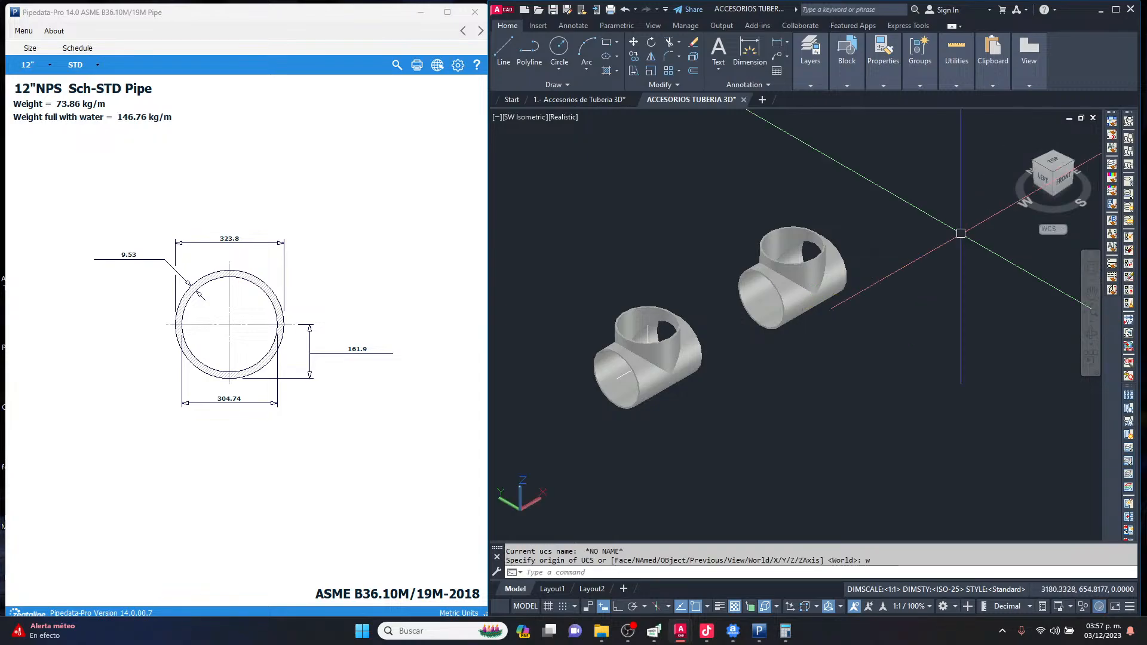
{"action": "key", "text": "Escape"}
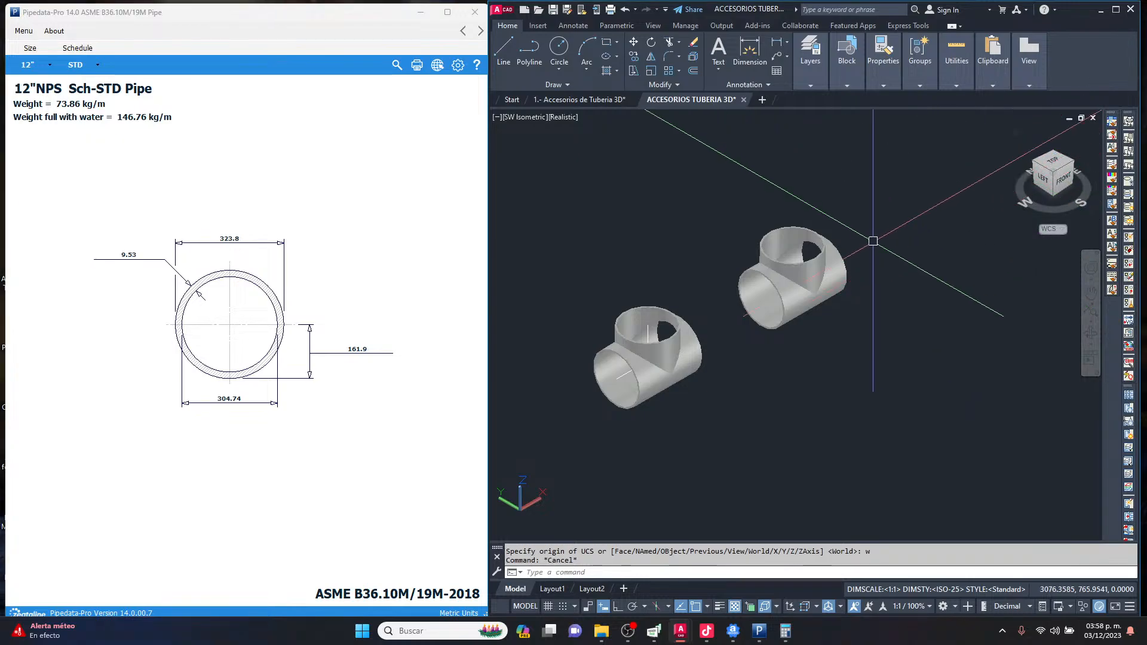
{"action": "left_click", "coordinate": [1044, 177]}
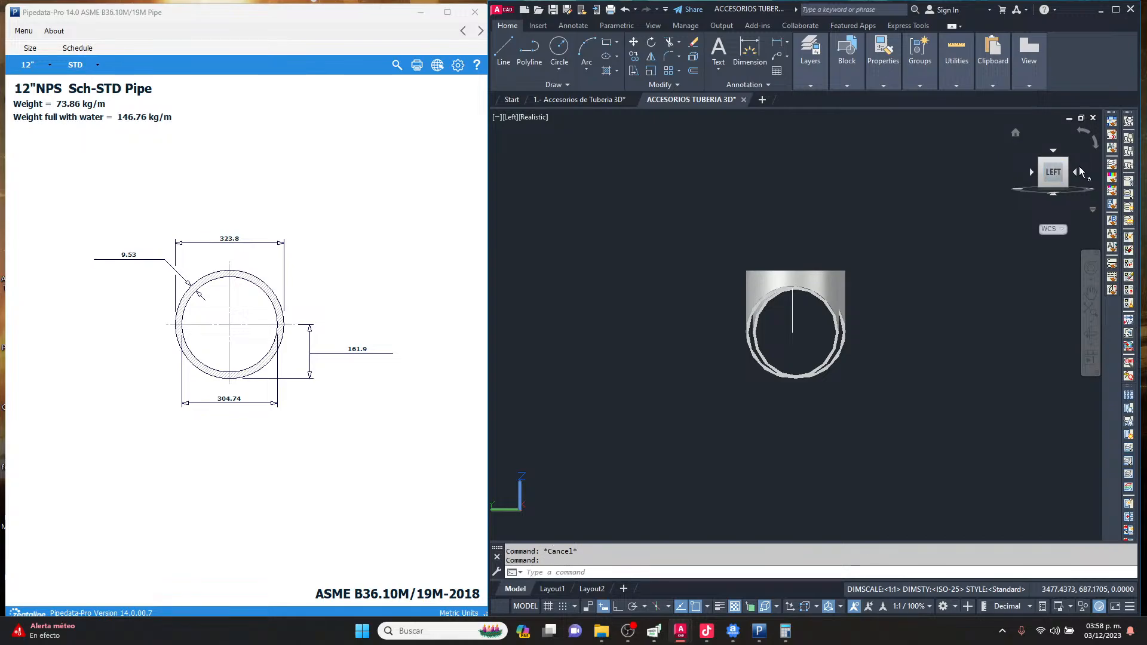
{"action": "left_click", "coordinate": [1073, 173]}
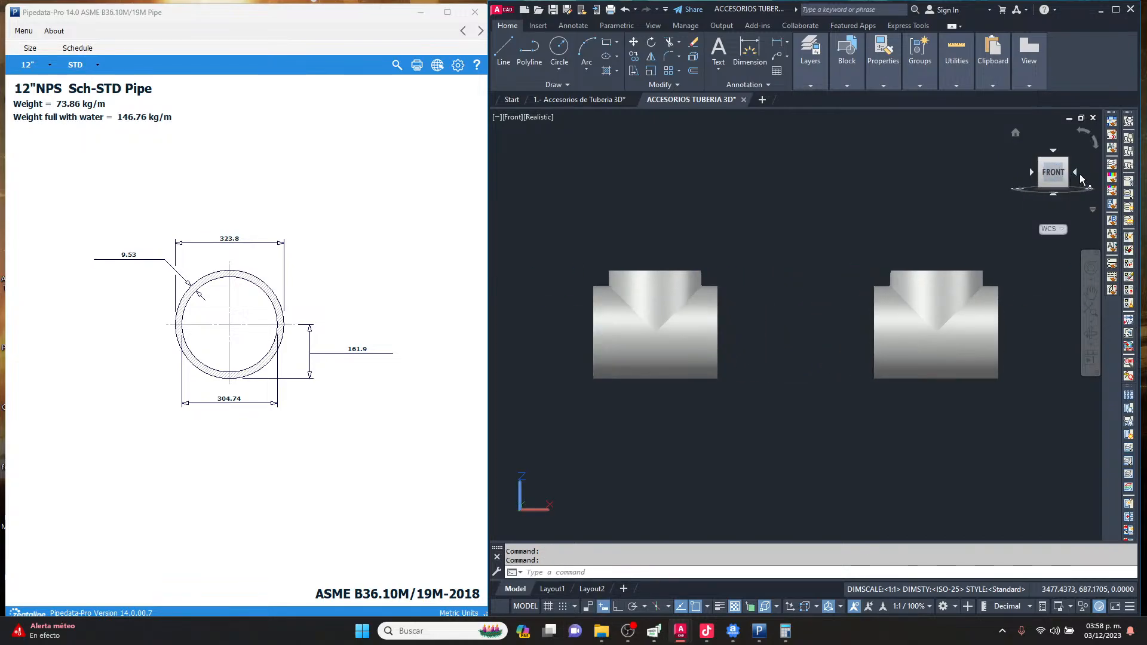
Erase the right-hand tee and create a new blank drawing alongside ACCESORIOS TUBERIA 3D.
{"action": "scroll", "coordinate": [842, 349], "scroll_direction": "down", "scroll_amount": 3}
{"action": "left_click", "coordinate": [973, 274]}
{"action": "left_click", "coordinate": [868, 384]}
{"action": "key", "text": "Delete"}
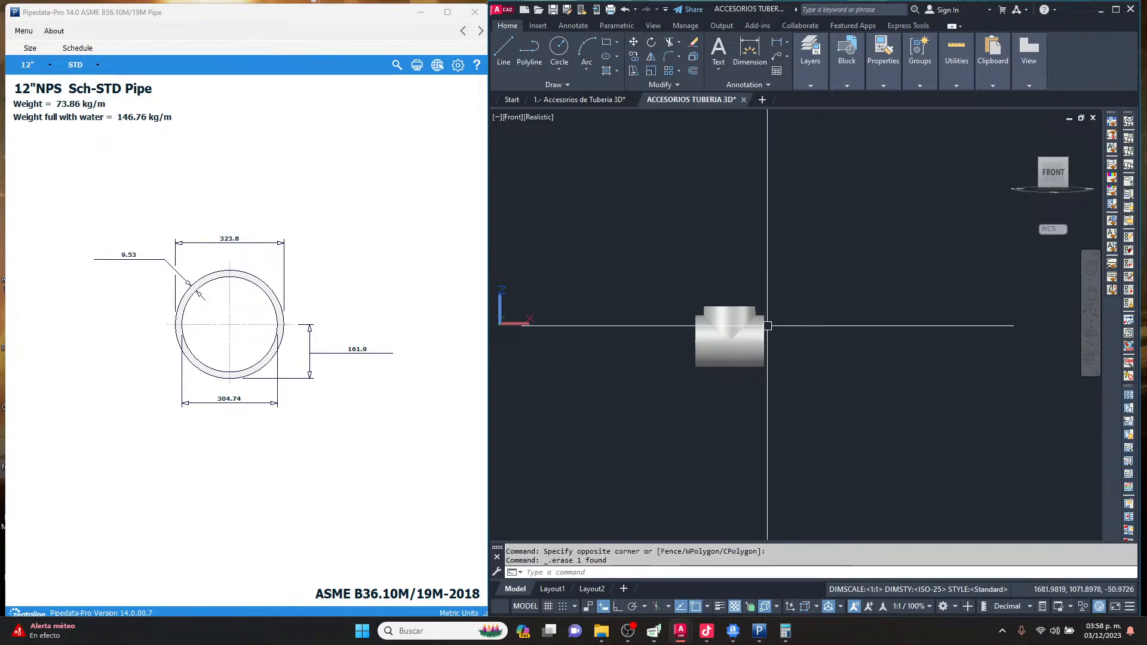
{"action": "left_click", "coordinate": [762, 99]}
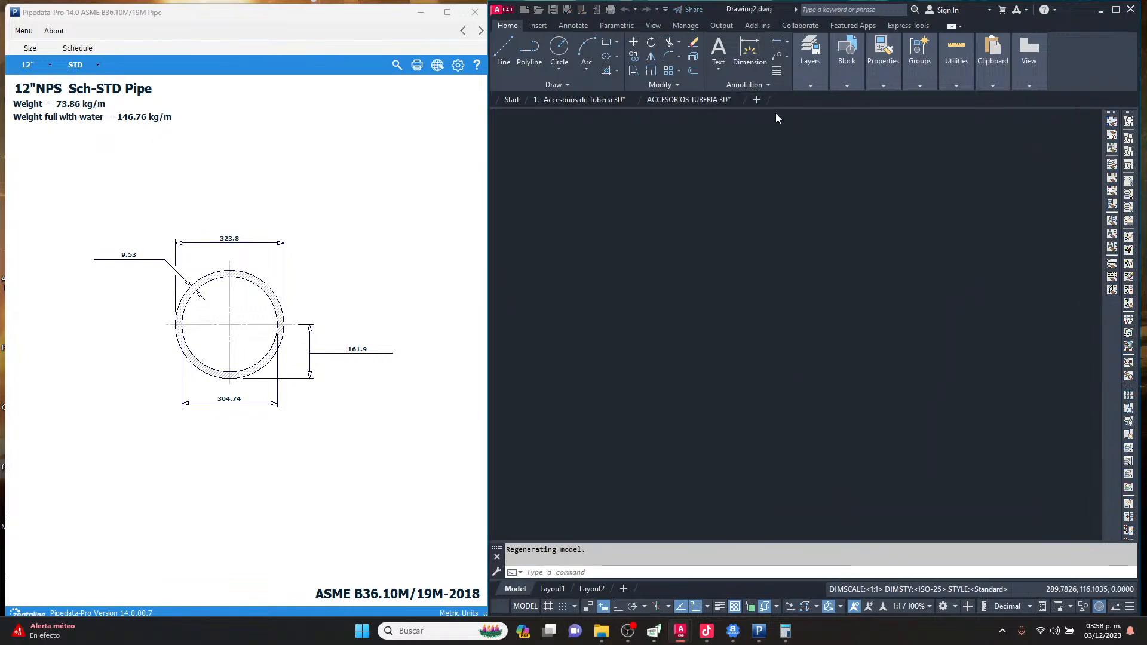
{"action": "left_click", "coordinate": [688, 99]}
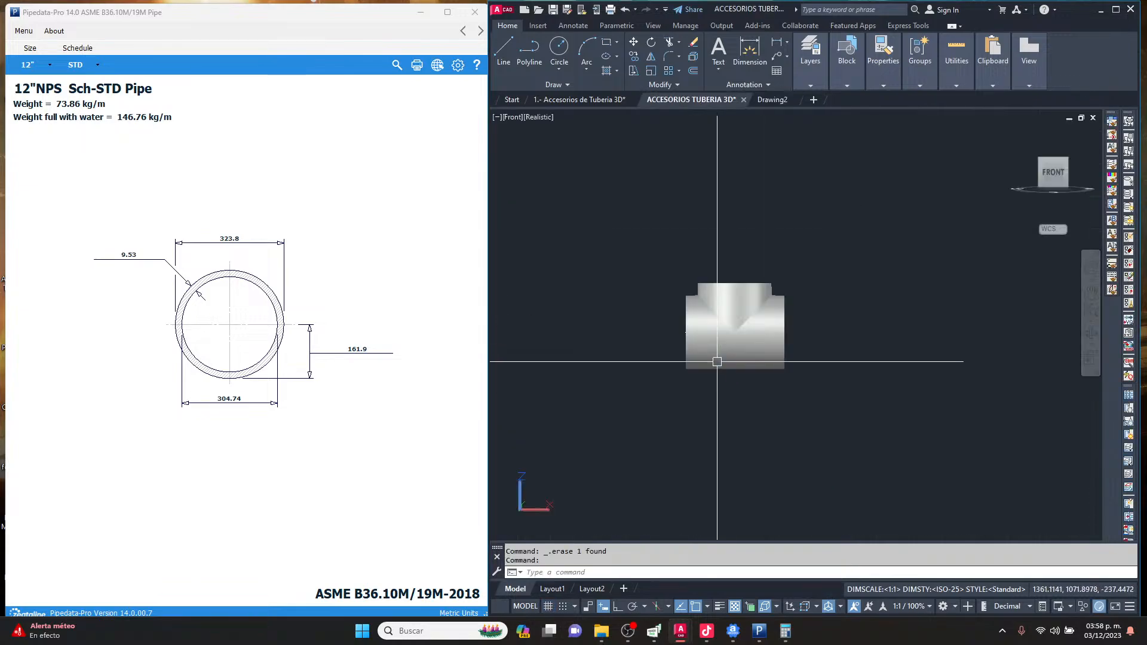
Create a Flatshot of the tee's front view as a new block, including tangential edges, with default scale and rotation.
{"action": "type", "text": "FLA"}
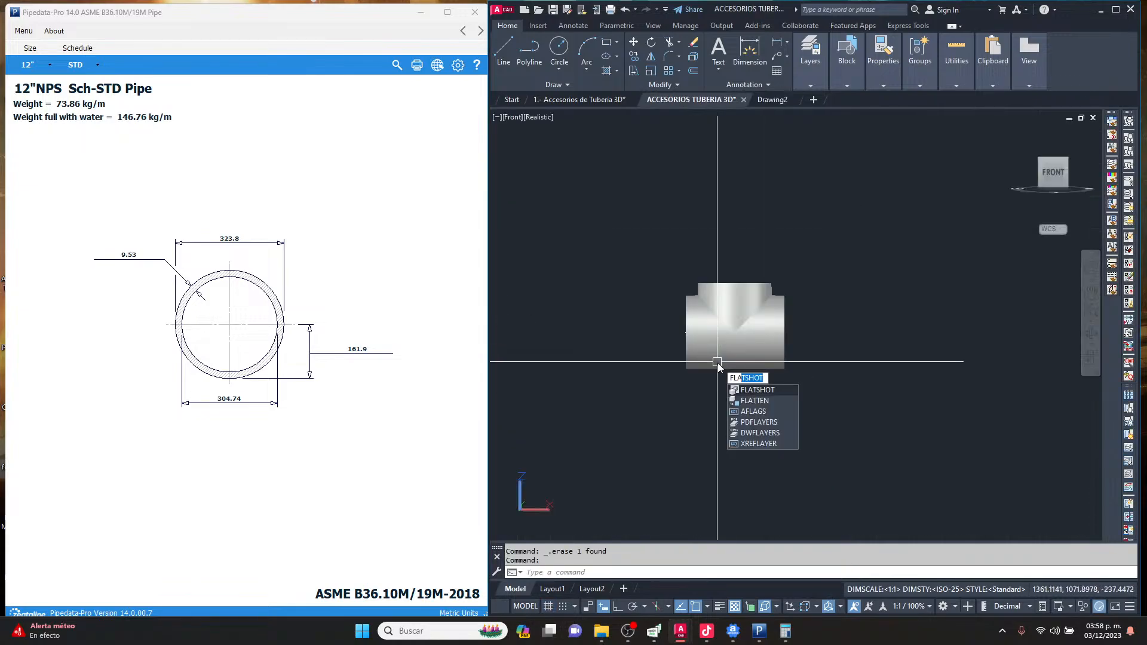
{"action": "key", "text": "Return"}
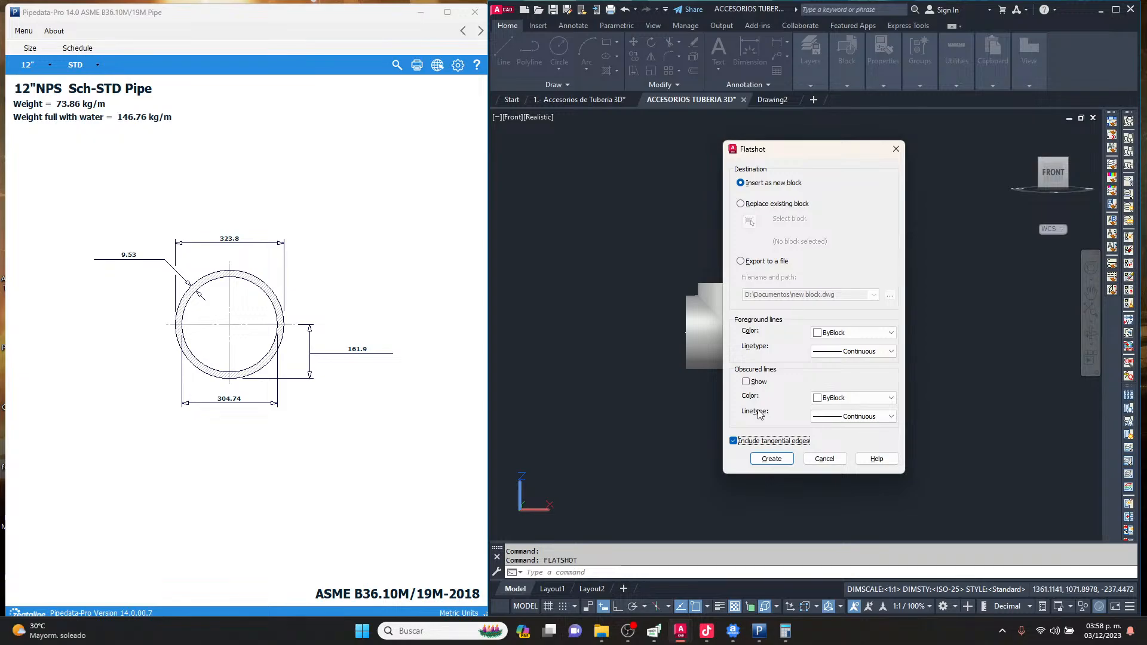
{"action": "left_click", "coordinate": [780, 462]}
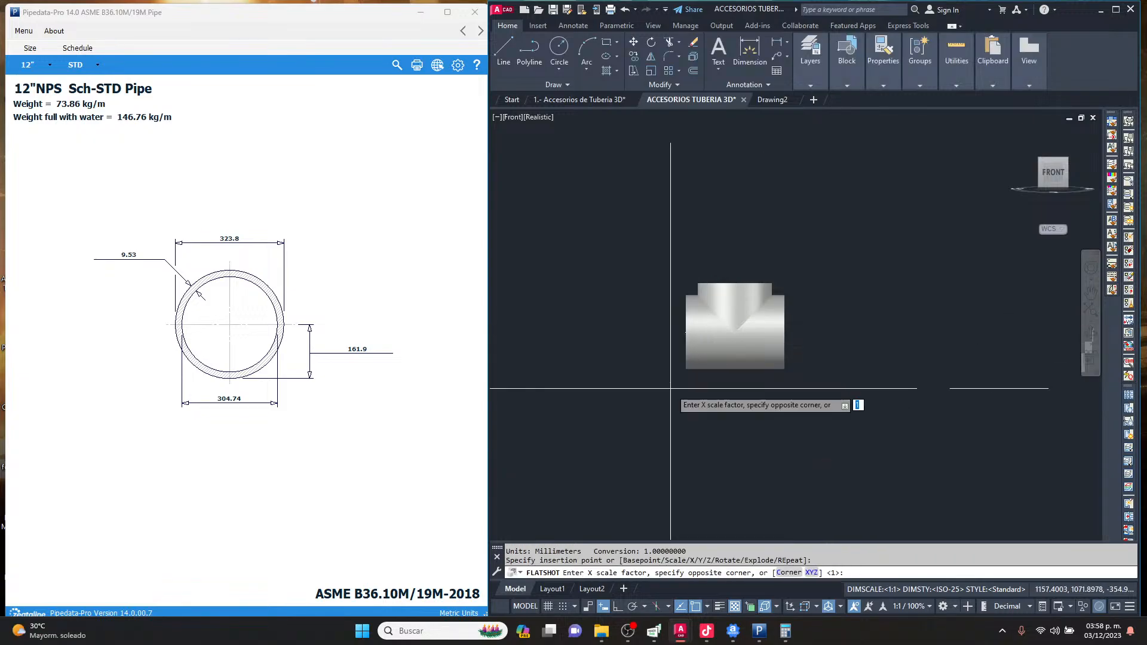
{"action": "key", "text": "Return"}
{"action": "key", "text": "Return"}
{"action": "key", "text": "Return"}
{"action": "key", "text": "Escape"}
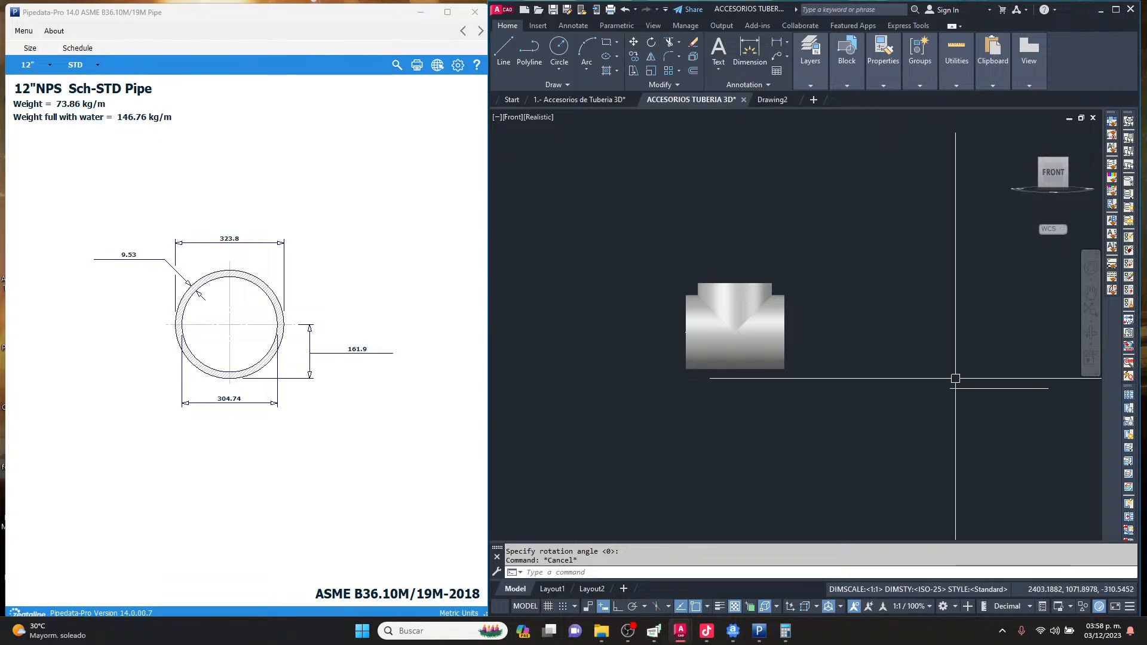
Cut the front-view block out of the tee drawing and paste it into Drawing2.
{"action": "left_click", "coordinate": [1007, 430]}
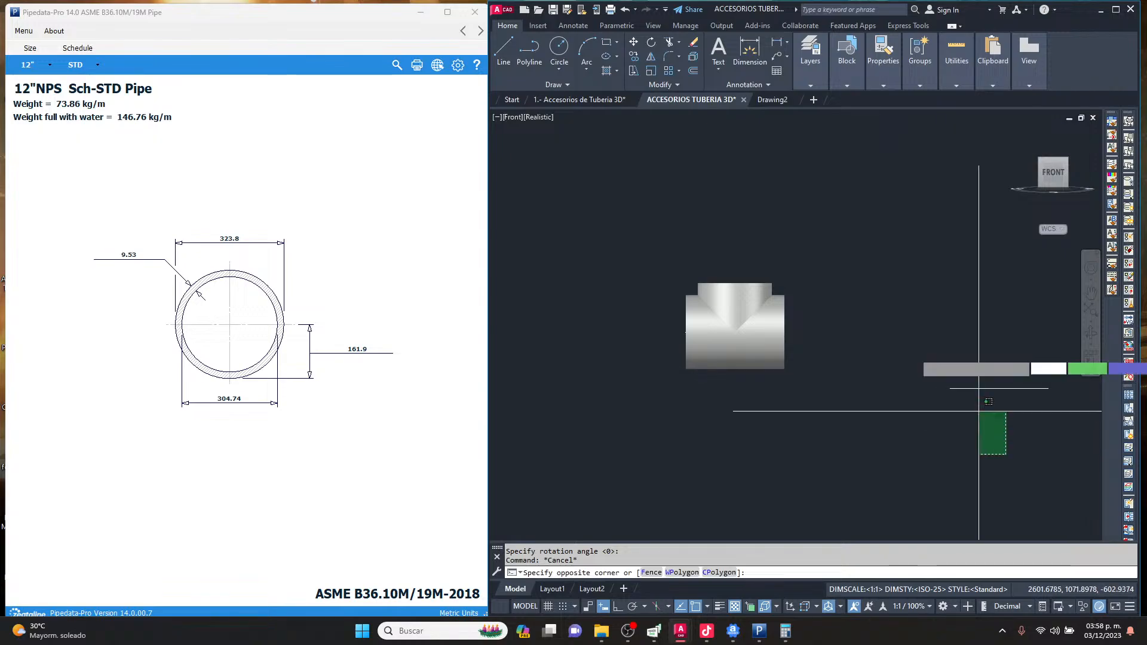
{"action": "left_click", "coordinate": [945, 356]}
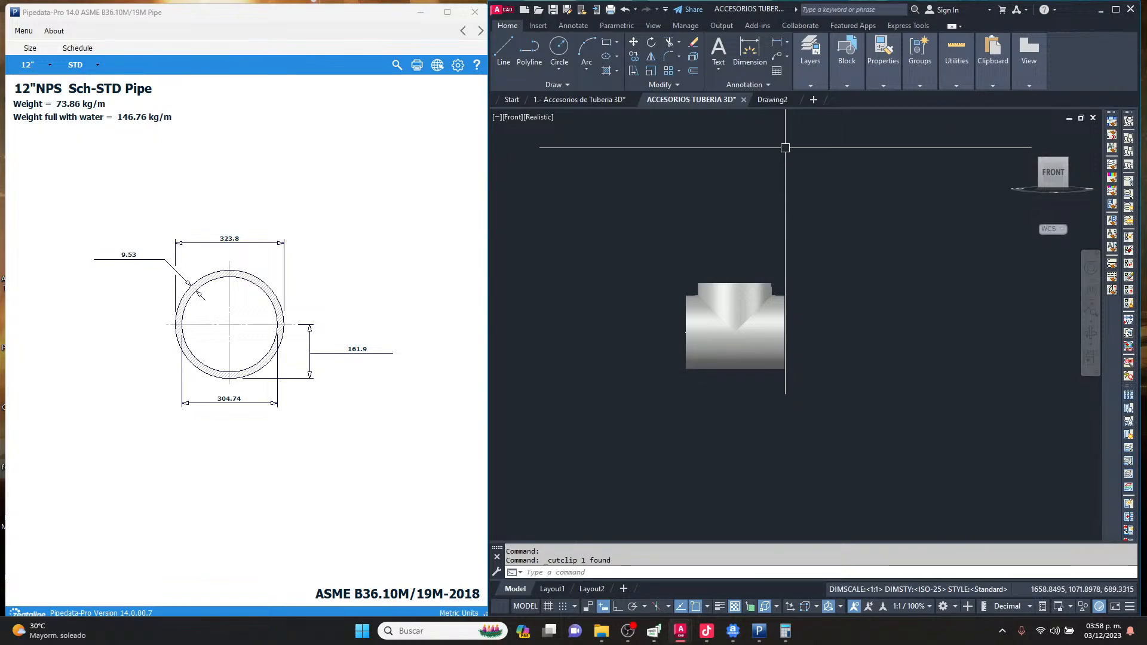
{"action": "left_click", "coordinate": [770, 98]}
{"action": "key", "text": "ctrl+v"}
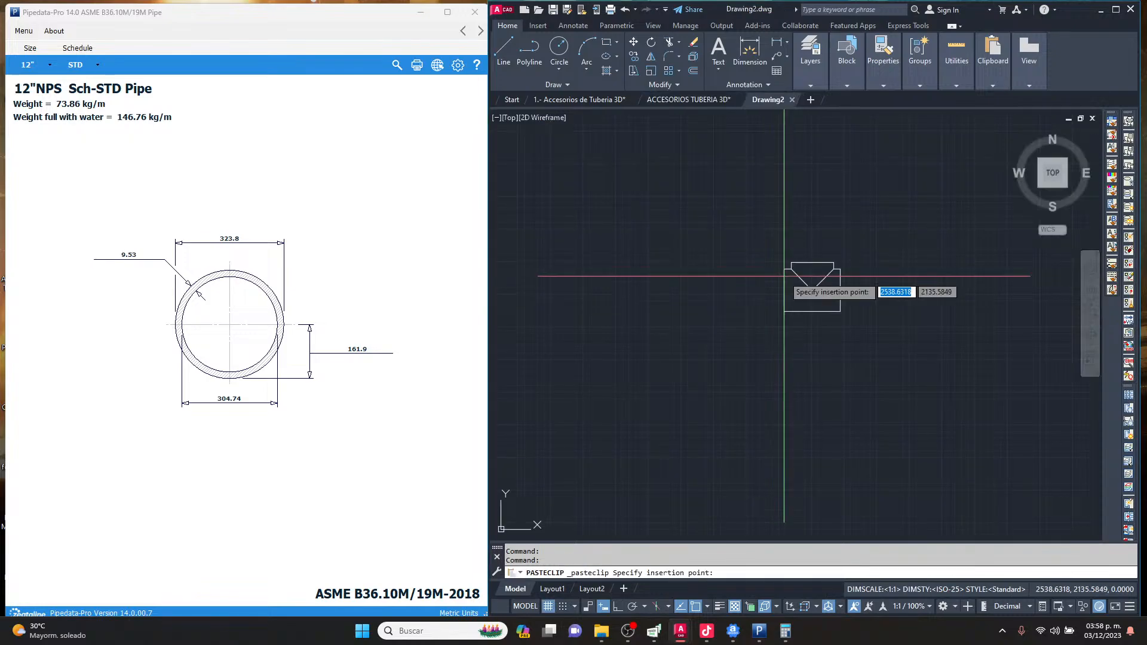
{"action": "scroll", "coordinate": [847, 270], "scroll_direction": "up", "scroll_amount": 3}
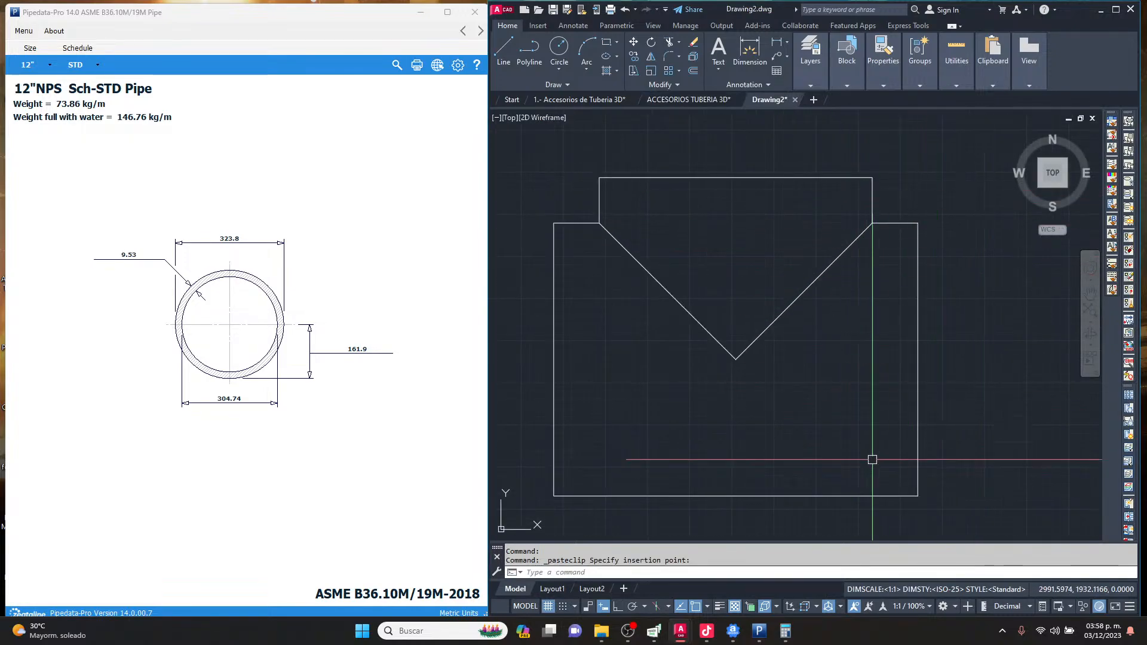
{"action": "scroll", "coordinate": [800, 262], "scroll_direction": "down", "scroll_amount": 3}
{"action": "scroll", "coordinate": [720, 231], "scroll_direction": "down", "scroll_amount": 1}
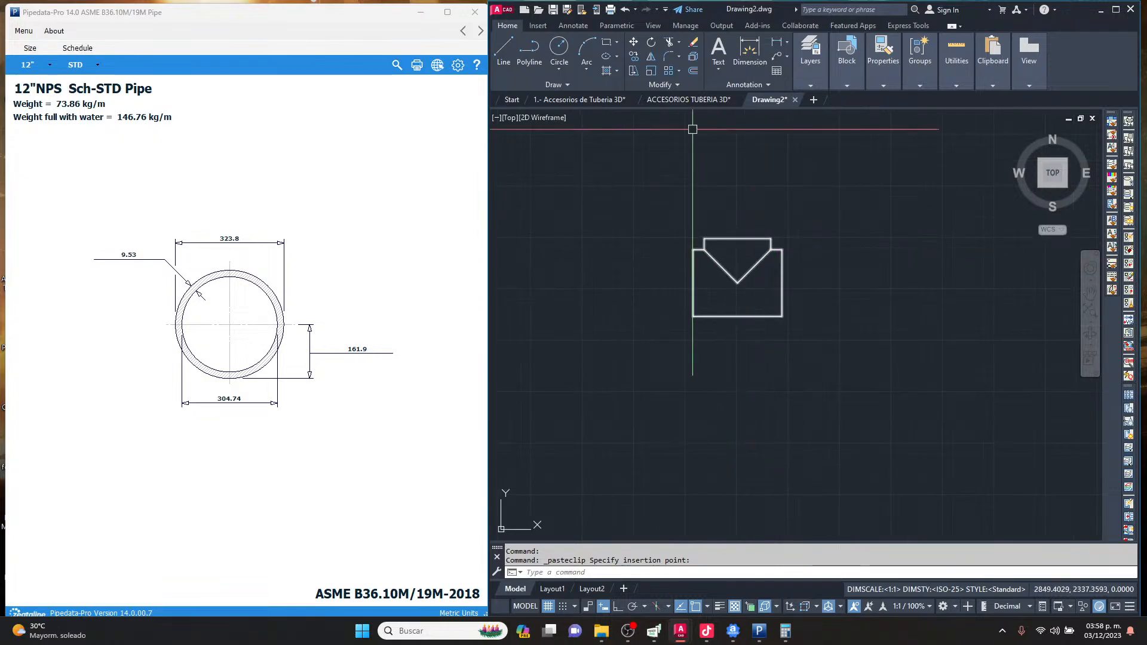
Return to ACCESORIOS TUBERIA 3D and create a Flatshot block of the tee's Top view with default scale and rotation.
{"action": "left_click", "coordinate": [687, 103]}
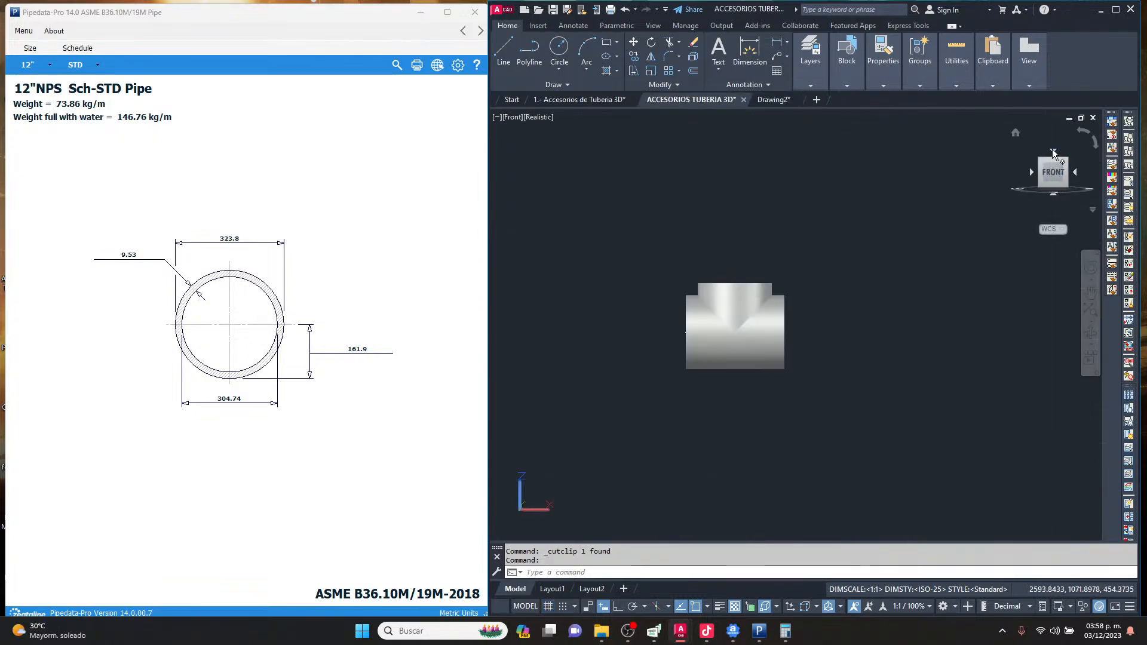
{"action": "left_click", "coordinate": [1053, 153]}
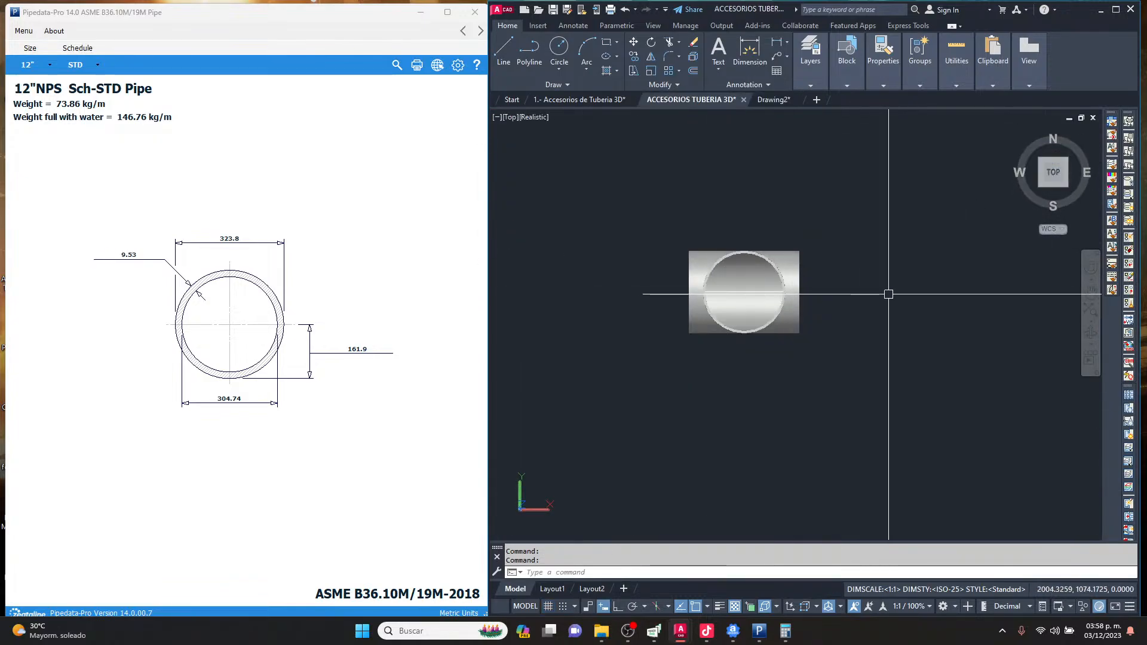
{"action": "key", "text": "Return"}
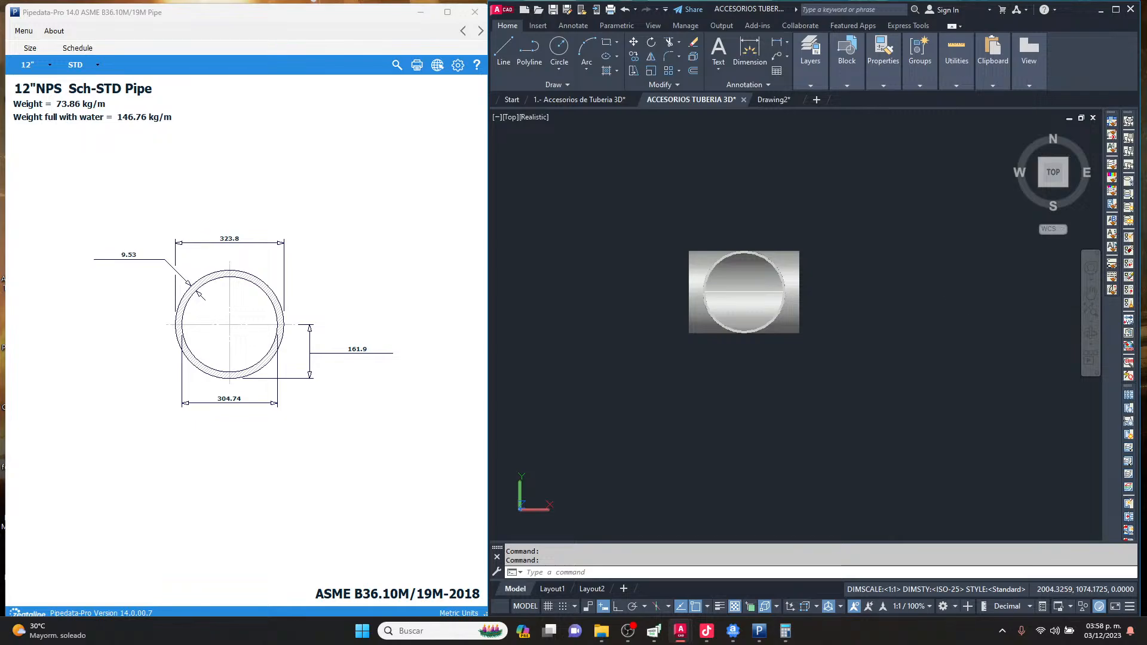
{"action": "left_click", "coordinate": [771, 458]}
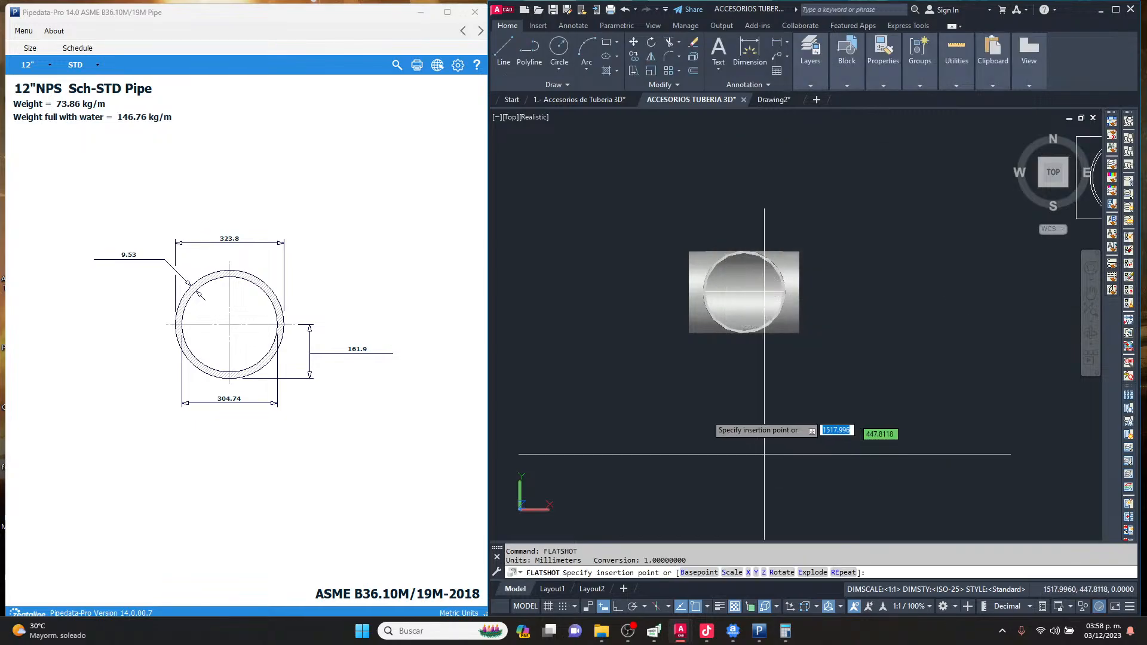
{"action": "left_click", "coordinate": [754, 408]}
{"action": "key", "text": "Return"}
{"action": "key", "text": "Return"}
{"action": "key", "text": "Return"}
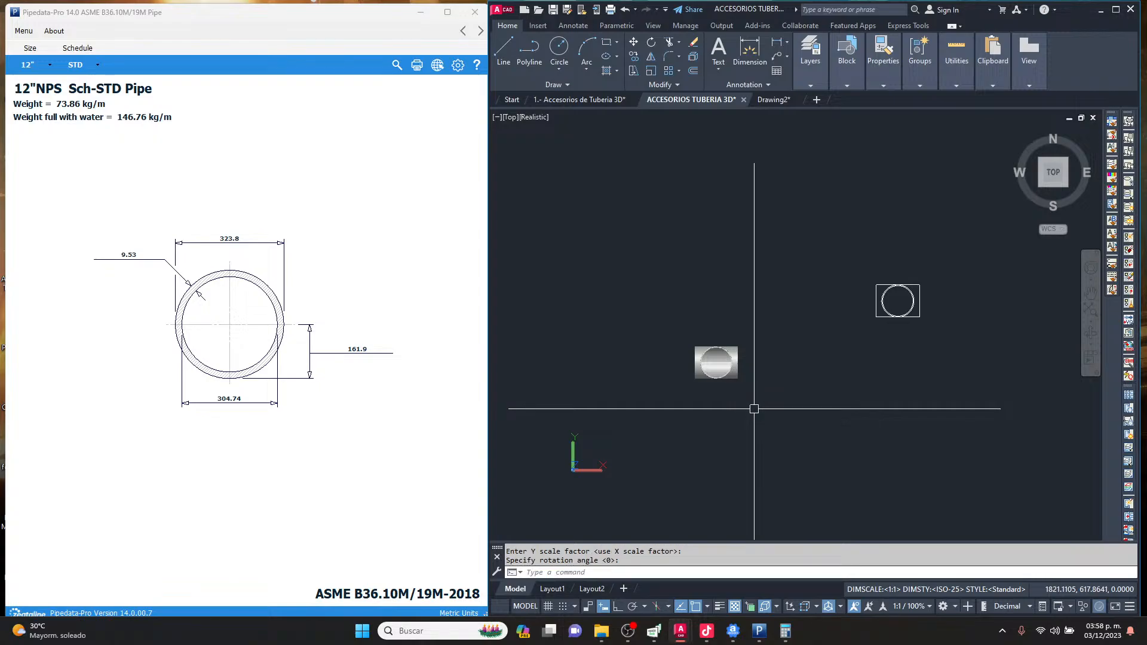
Move the top-view block by cut and paste into Drawing2, placing it to the right of the front view.
{"action": "left_click", "coordinate": [924, 367]}
{"action": "left_click", "coordinate": [861, 253]}
{"action": "key", "text": "ctrl+x"}
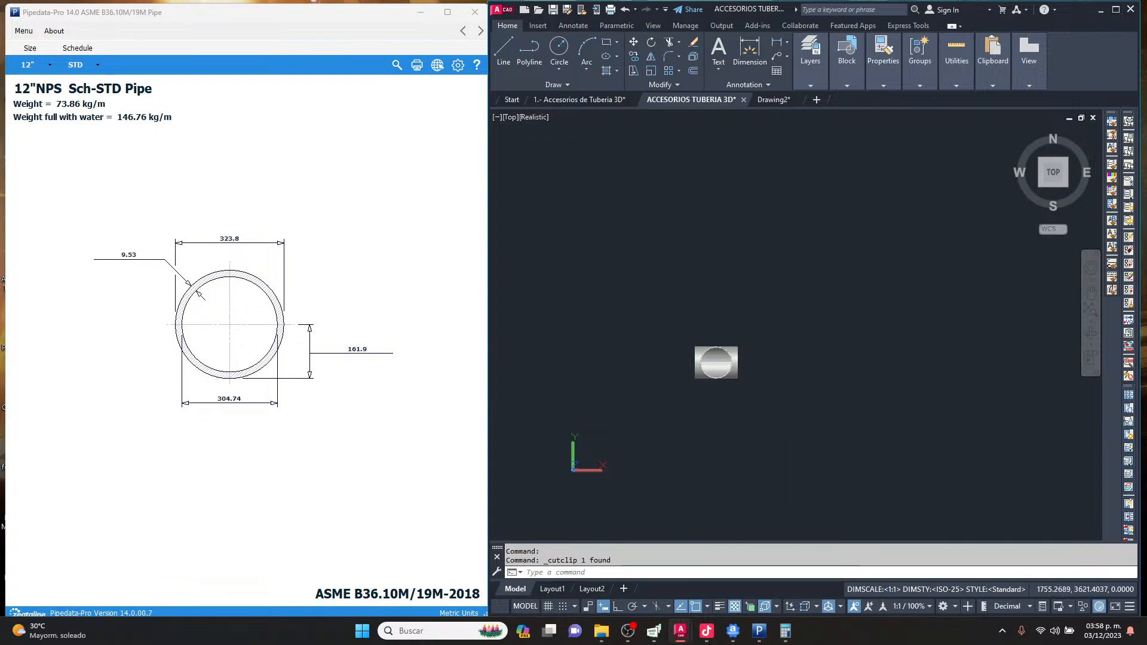
{"action": "left_click", "coordinate": [776, 103]}
{"action": "key", "text": "ctrl+v"}
{"action": "left_click", "coordinate": [815, 311]}
{"action": "key", "text": "Escape"}
{"action": "scroll", "coordinate": [835, 292], "scroll_direction": "up", "scroll_amount": 4}
{"action": "scroll", "coordinate": [828, 272], "scroll_direction": "down", "scroll_amount": 4}
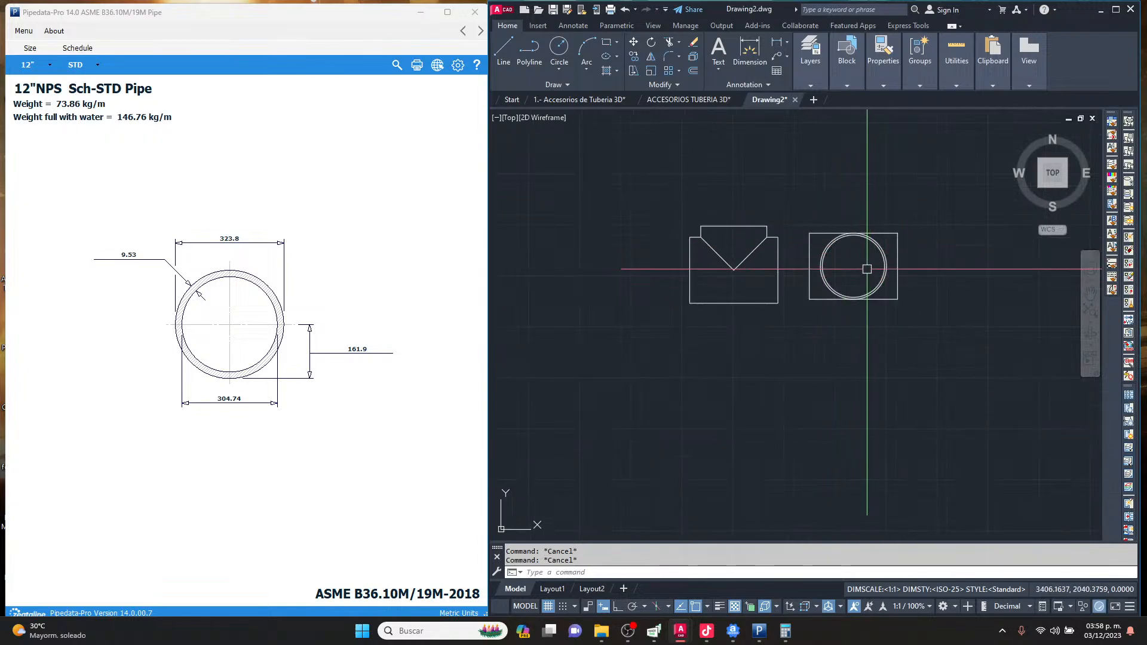
Create a Flatshot block of the tee's Left view in ACCESORIOS TUBERIA 3D with default scale and rotation.
{"action": "left_click", "coordinate": [693, 99]}
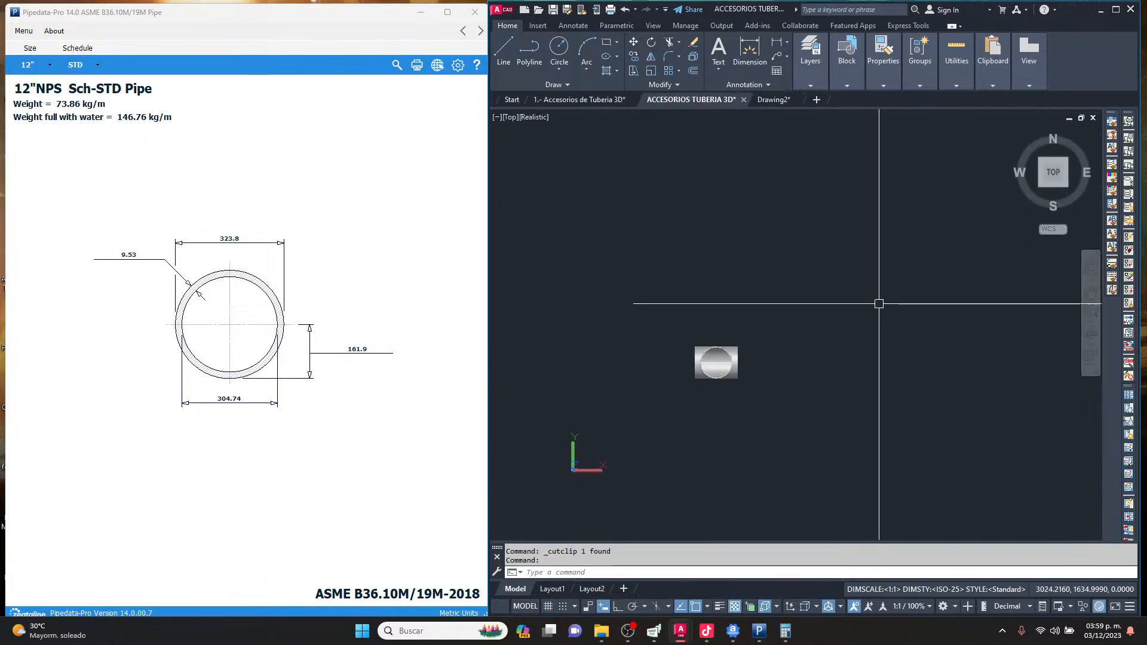
{"action": "left_click", "coordinate": [1039, 175]}
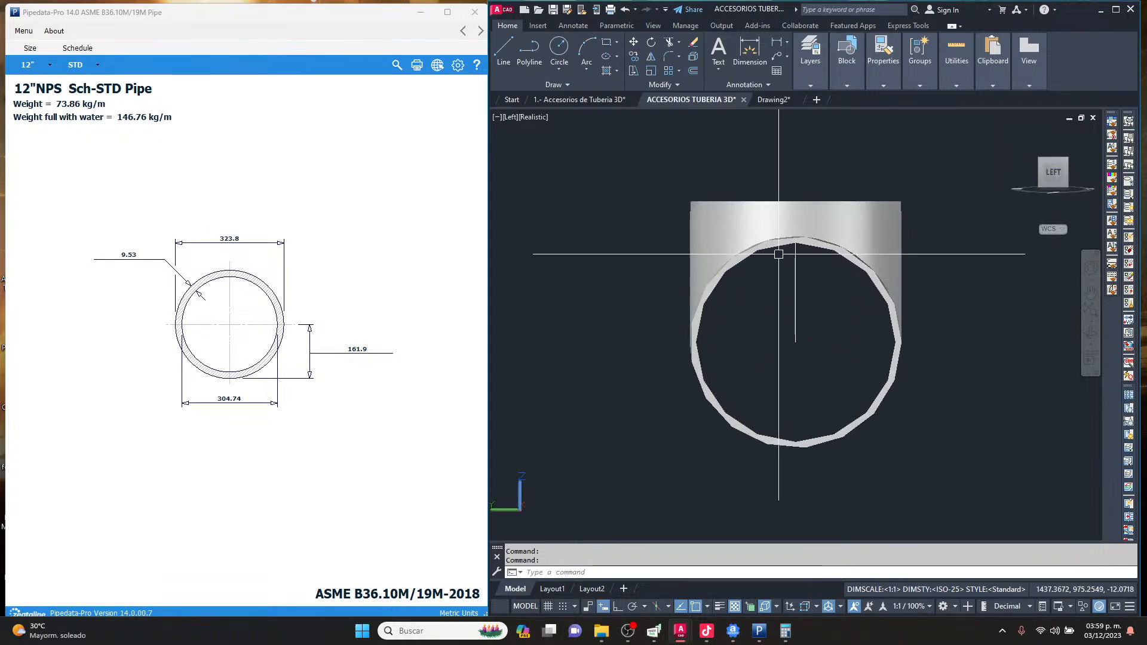
{"action": "key", "text": "Return"}
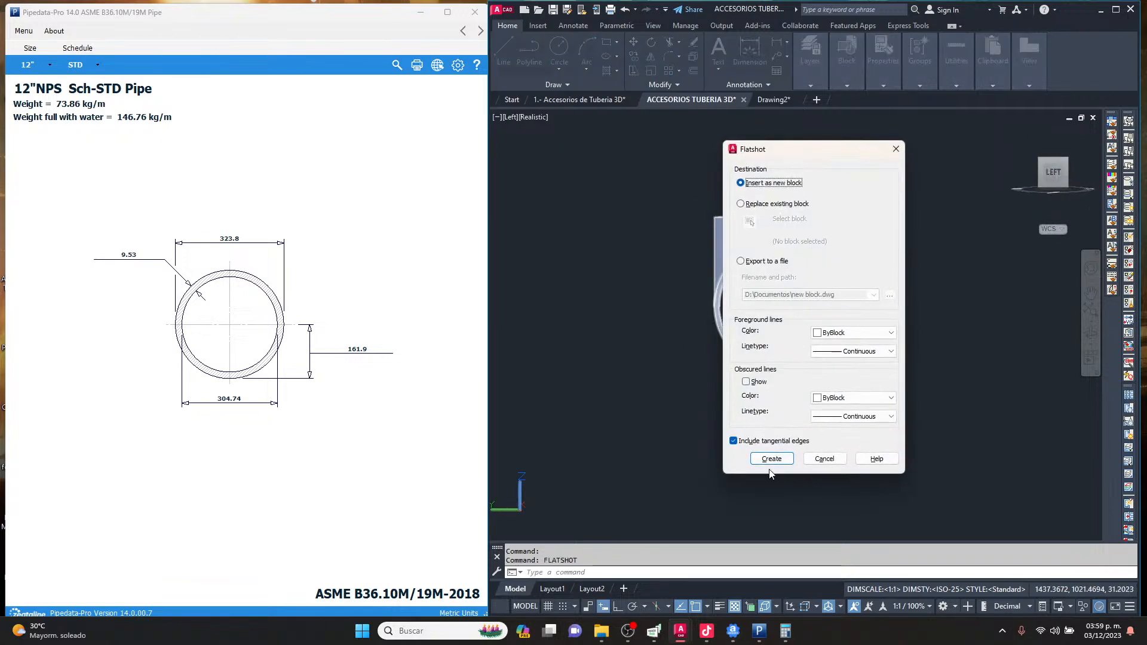
{"action": "left_click", "coordinate": [762, 462]}
{"action": "scroll", "coordinate": [605, 302], "scroll_direction": "down", "scroll_amount": 4}
{"action": "left_click", "coordinate": [739, 345]}
{"action": "key", "text": "Return"}
{"action": "key", "text": "Return"}
{"action": "key", "text": "Return"}
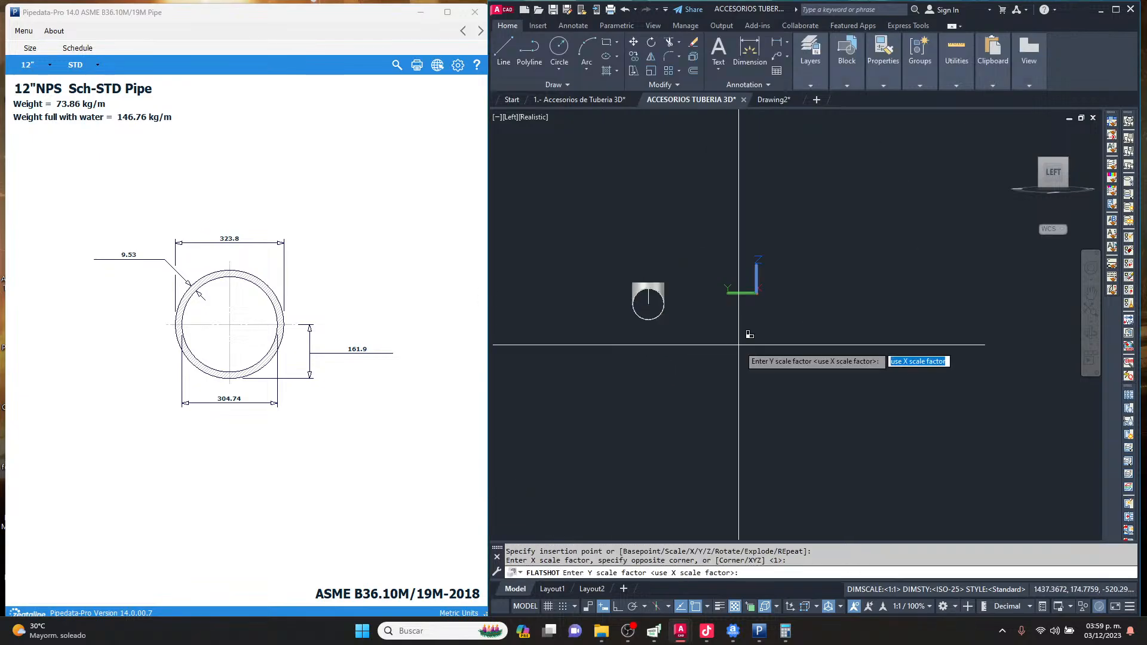
Move the left-view block by cut and paste into Drawing2, placing it to the left of the front view.
{"action": "scroll", "coordinate": [731, 297], "scroll_direction": "down", "scroll_amount": 4}
{"action": "key", "text": "Escape"}
{"action": "left_click", "coordinate": [775, 288]}
{"action": "left_click", "coordinate": [737, 330]}
{"action": "key", "text": "ctrl+x"}
{"action": "left_click", "coordinate": [772, 99]}
{"action": "key", "text": "ctrl+v"}
{"action": "left_click", "coordinate": [798, 250]}
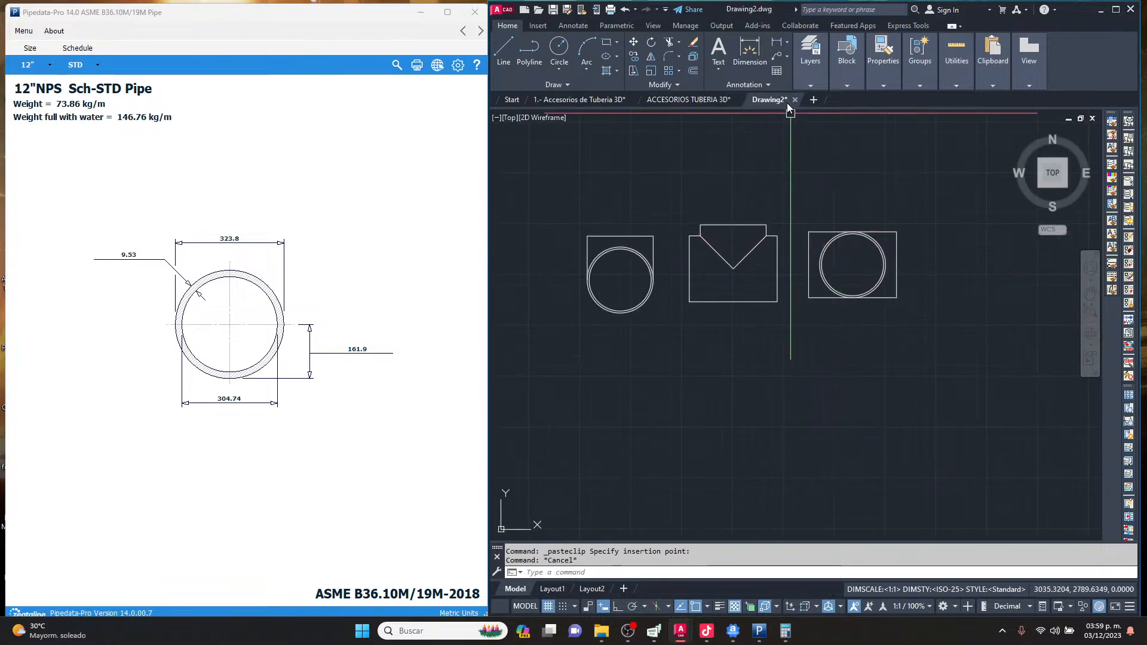
Return to ACCESORIOS TUBERIA 3D and show the tee in the NW Isometric view.
{"action": "left_click", "coordinate": [695, 99]}
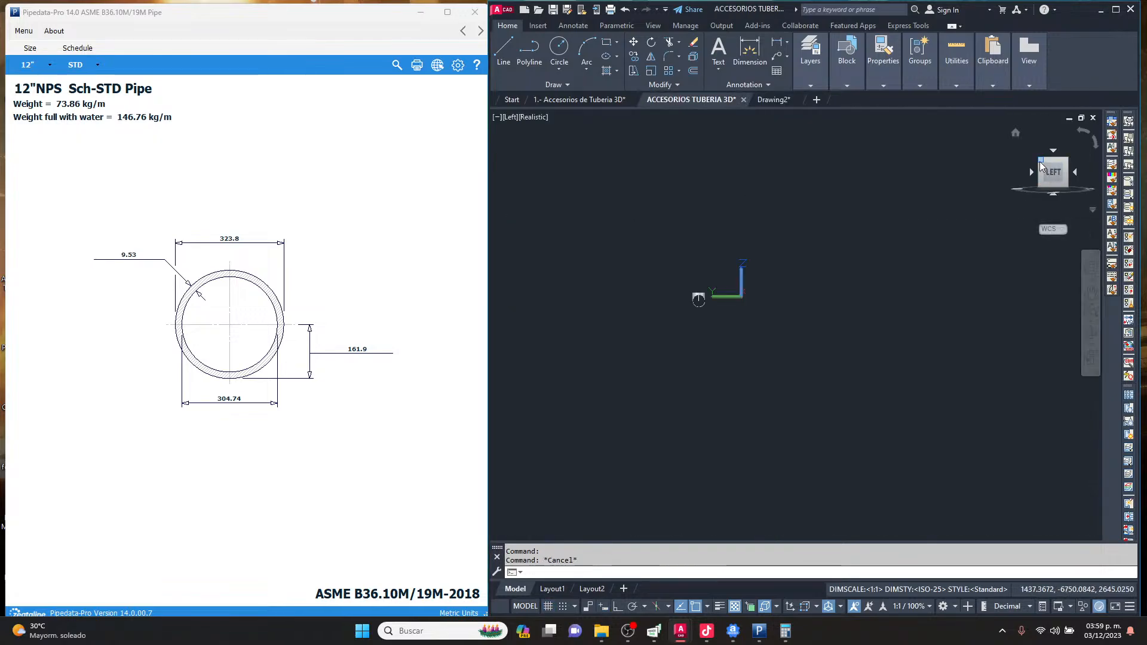
{"action": "left_click", "coordinate": [1039, 163]}
{"action": "scroll", "coordinate": [684, 311], "scroll_direction": "down", "scroll_amount": 2}
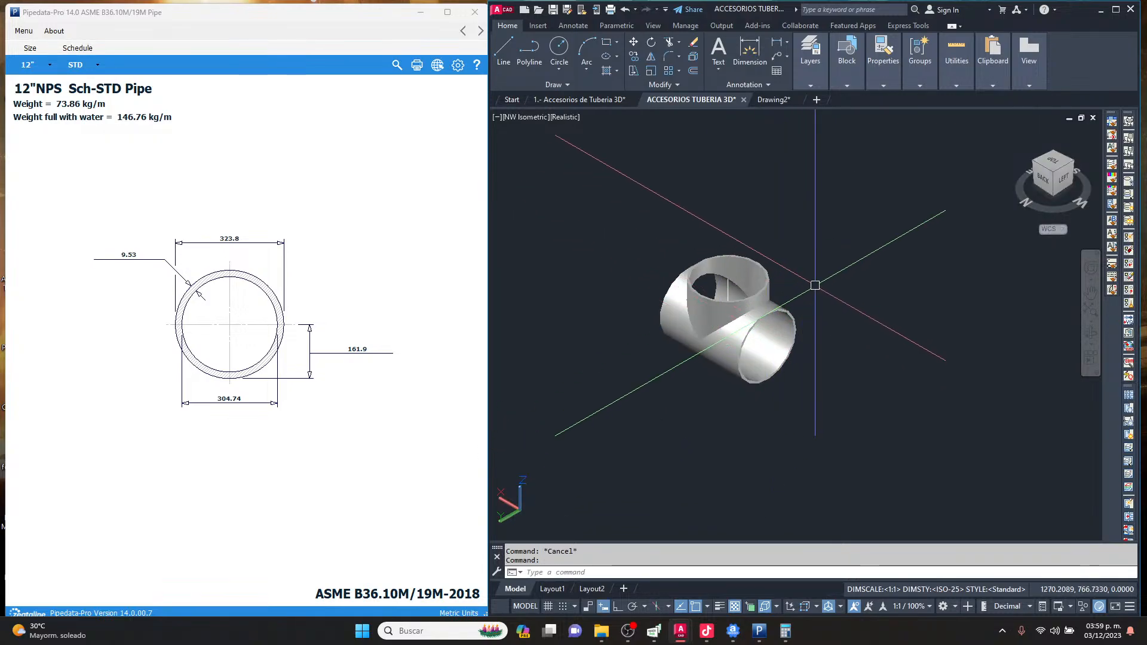
{"action": "key", "text": "Escape"}
{"action": "key", "text": "Escape"}
Copy the tee and place the duplicate above the original in the isometric view.
{"action": "scroll", "coordinate": [771, 281], "scroll_direction": "up", "scroll_amount": 2}
{"action": "left_click", "coordinate": [799, 243]}
{"action": "left_click", "coordinate": [693, 338]}
{"action": "scroll", "coordinate": [693, 338], "scroll_direction": "up", "scroll_amount": 2}
{"action": "scroll", "coordinate": [704, 321], "scroll_direction": "down", "scroll_amount": 2}
{"action": "type", "text": "co"}
{"action": "key", "text": "Return"}
{"action": "left_click", "coordinate": [834, 429]}
{"action": "left_click", "coordinate": [824, 270]}
{"action": "key", "text": "Escape"}
{"action": "middle_click_drag", "start_coordinate": [791, 143], "coordinate": [782, 235]}
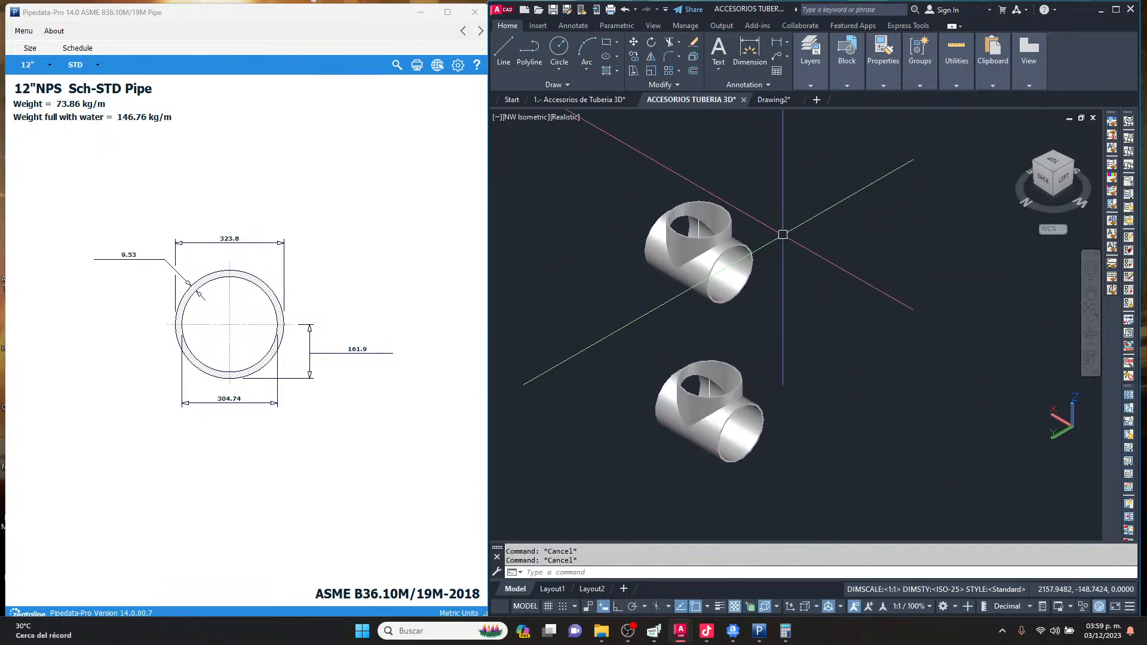
{"action": "key", "text": "Return"}
{"action": "left_click", "coordinate": [719, 255]}
{"action": "key", "text": "Escape"}
{"action": "key", "text": "Escape"}
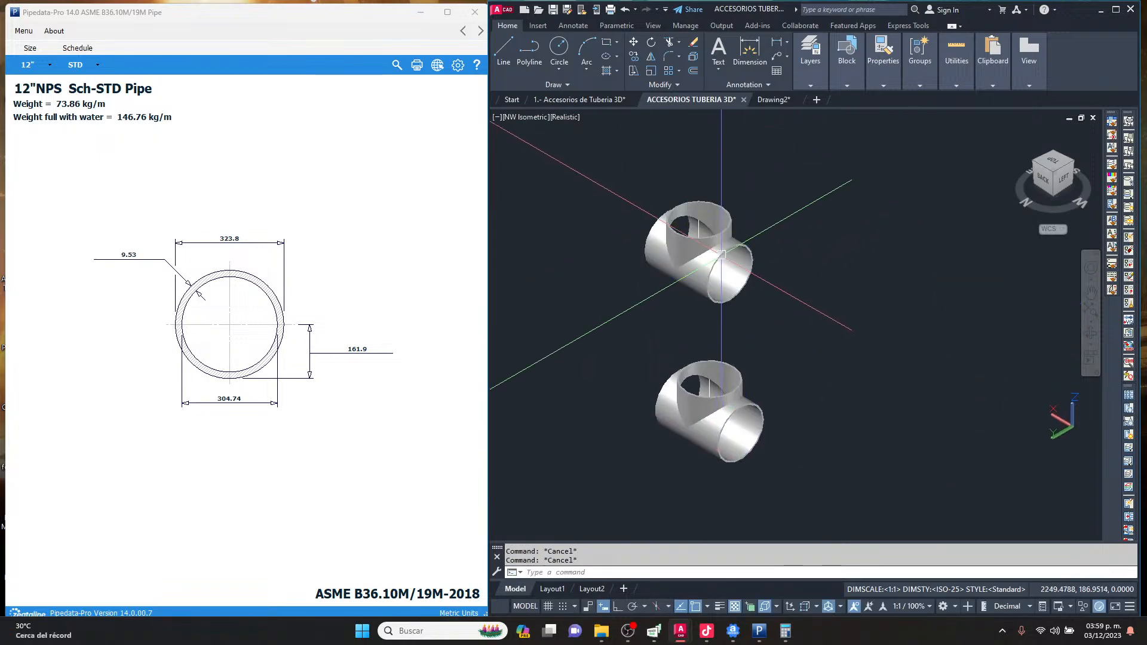
Rotate the upper tee a quarter turn about its vertical axis with 3D Rotate, using Ortho.
{"action": "type", "text": "3r"}
{"action": "key", "text": "Return"}
{"action": "left_click", "coordinate": [723, 256]}
{"action": "key", "text": "Return"}
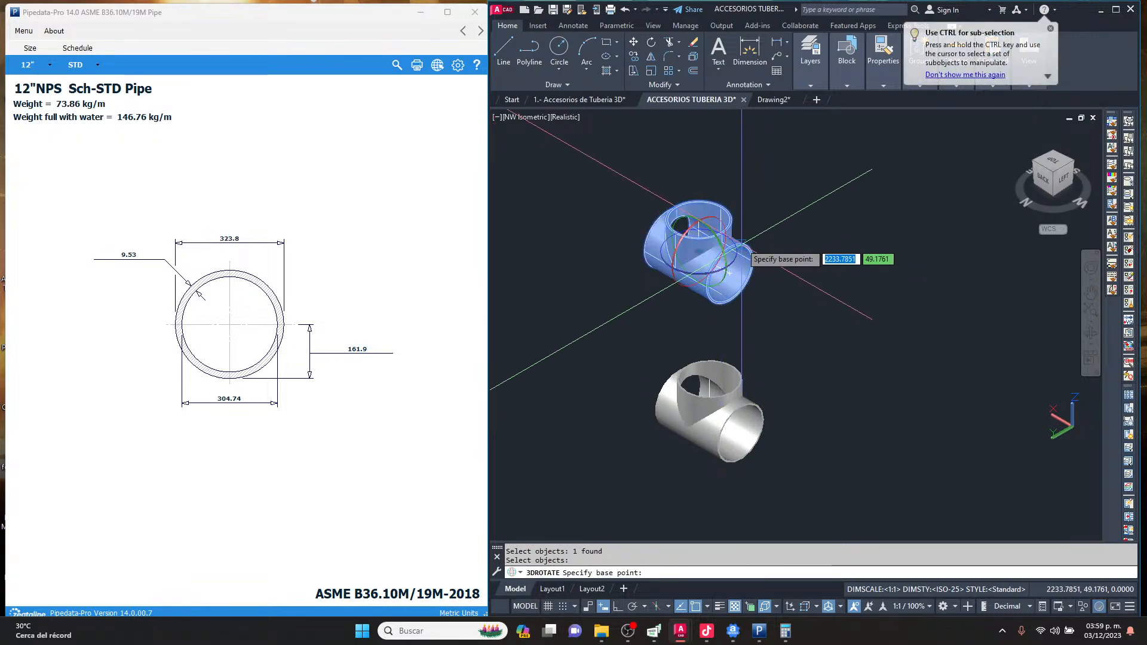
{"action": "left_click", "coordinate": [735, 243]}
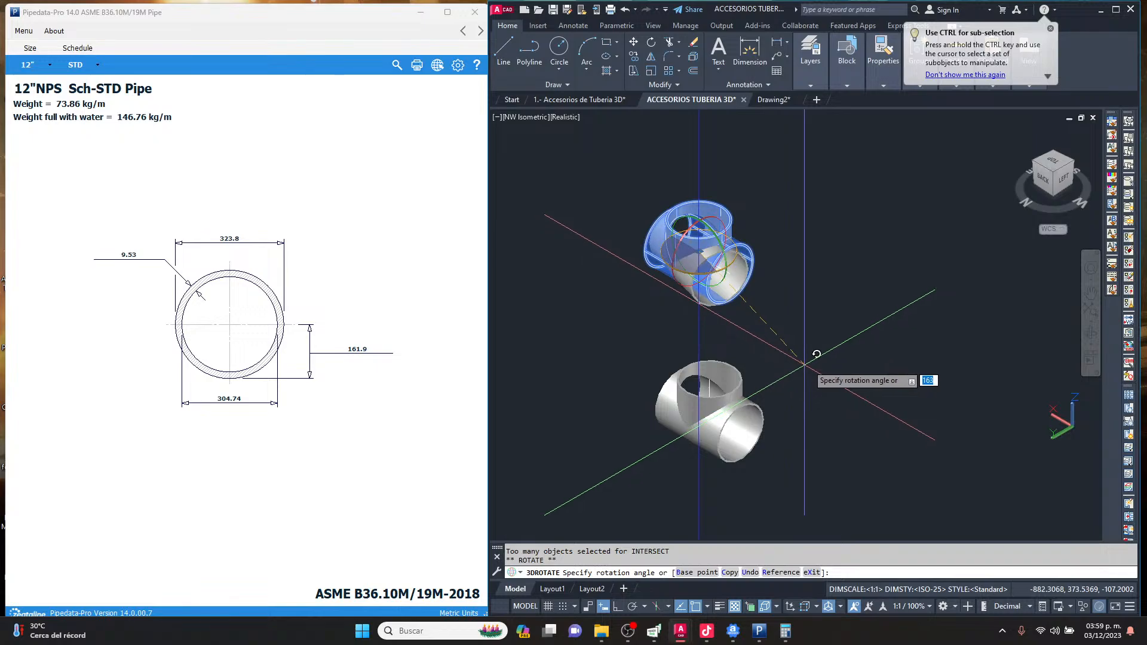
{"action": "key", "text": "F8"}
{"action": "key", "text": "Escape"}
{"action": "key", "text": "Escape"}
{"action": "scroll", "coordinate": [716, 218], "scroll_direction": "down", "scroll_amount": 2}
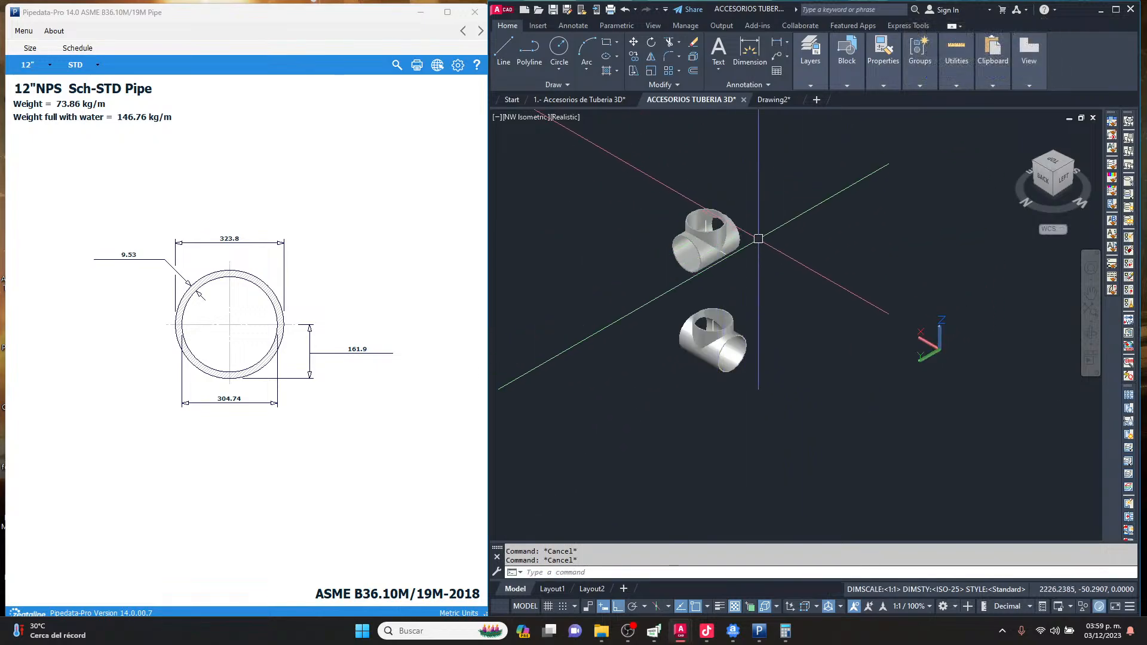
Copy the lower, unrotated tee and place the duplicate to its right.
{"action": "left_click", "coordinate": [806, 271]}
{"action": "left_click", "coordinate": [692, 385]}
{"action": "type", "text": "co"}
{"action": "key", "text": "Return"}
{"action": "left_click", "coordinate": [716, 389]}
{"action": "left_click", "coordinate": [842, 359]}
{"action": "key", "text": "Escape"}
{"action": "key", "text": "Escape"}
{"action": "key", "text": "Escape"}
{"action": "scroll", "coordinate": [896, 242], "scroll_direction": "up", "scroll_amount": 3}
{"action": "type", "text": "3drotate"}
{"action": "key", "text": "Return"}
{"action": "left_click", "coordinate": [788, 311]}
{"action": "key", "text": "Return"}
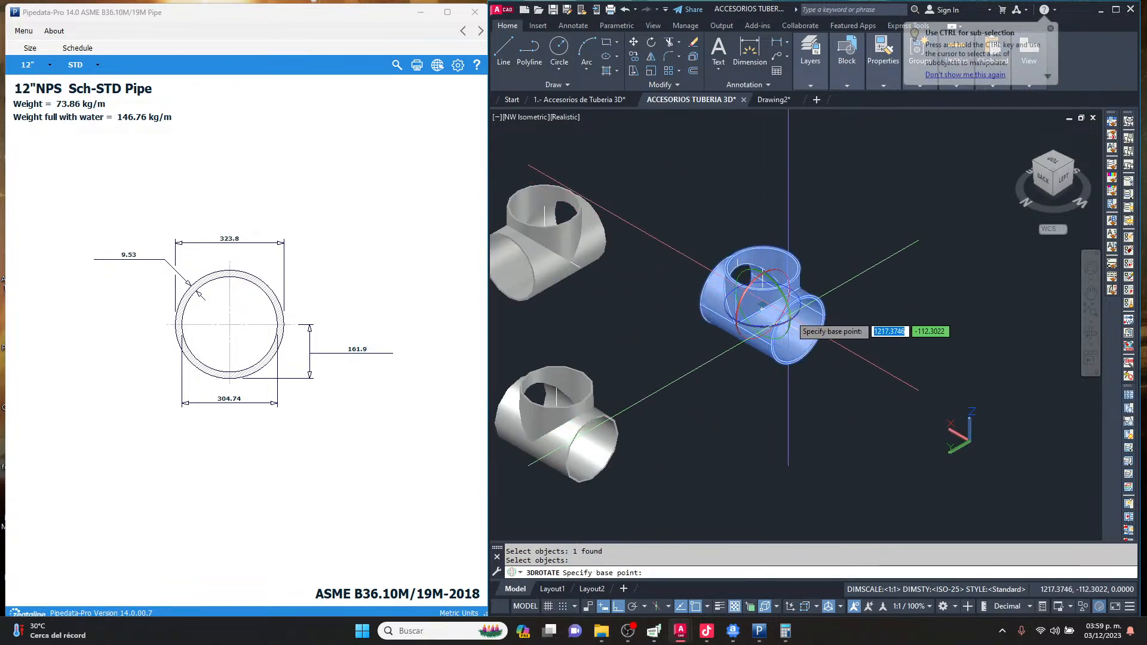
{"action": "left_click", "coordinate": [762, 308]}
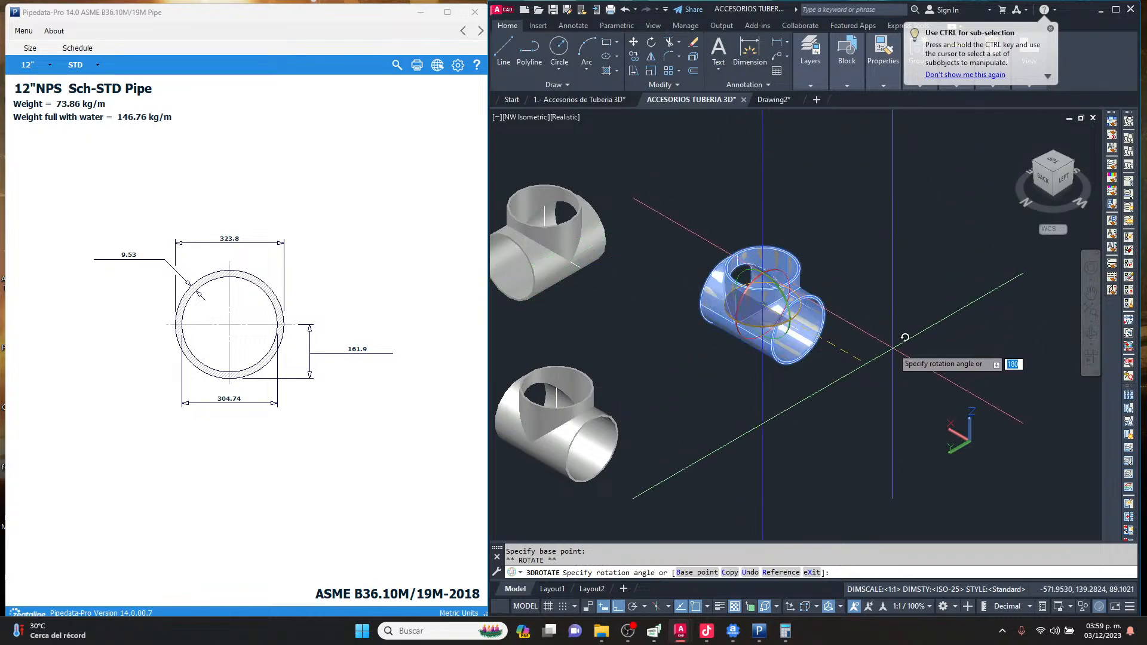
{"action": "key", "text": "Escape"}
{"action": "key", "text": "Escape"}
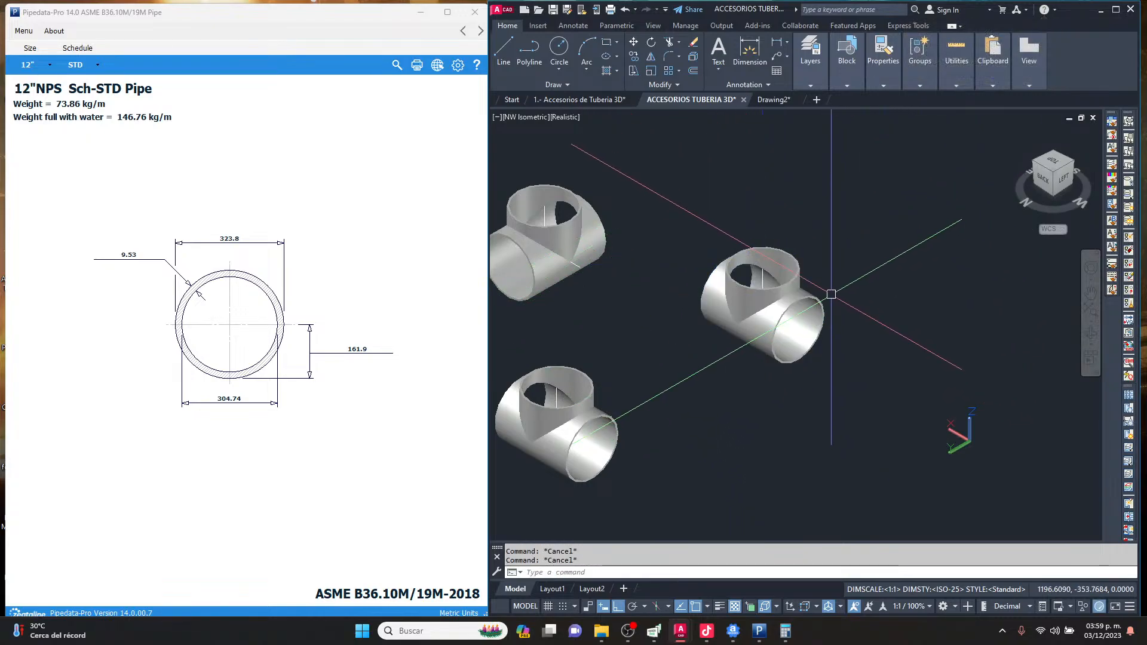
Rotate the newly copied tee on the right a quarter turn about a horizontal axis with 3D Rotate, turning its branch sideways.
{"action": "key", "text": "Return"}
{"action": "scroll", "coordinate": [828, 292], "scroll_direction": "up", "scroll_amount": 2}
{"action": "left_click", "coordinate": [782, 311]}
{"action": "key", "text": "Return"}
{"action": "left_click", "coordinate": [734, 254]}
{"action": "scroll", "coordinate": [881, 335], "scroll_direction": "down", "scroll_amount": 3}
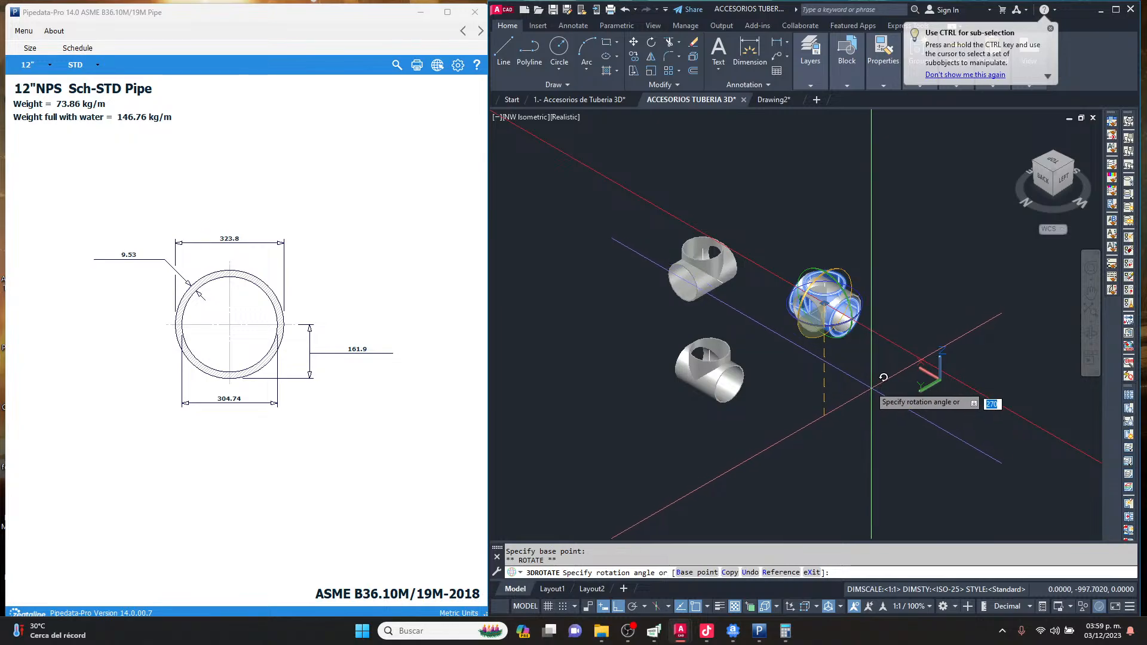
{"action": "key", "text": "Escape"}
{"action": "key", "text": "Escape"}
{"action": "scroll", "coordinate": [777, 281], "scroll_direction": "up", "scroll_amount": 2}
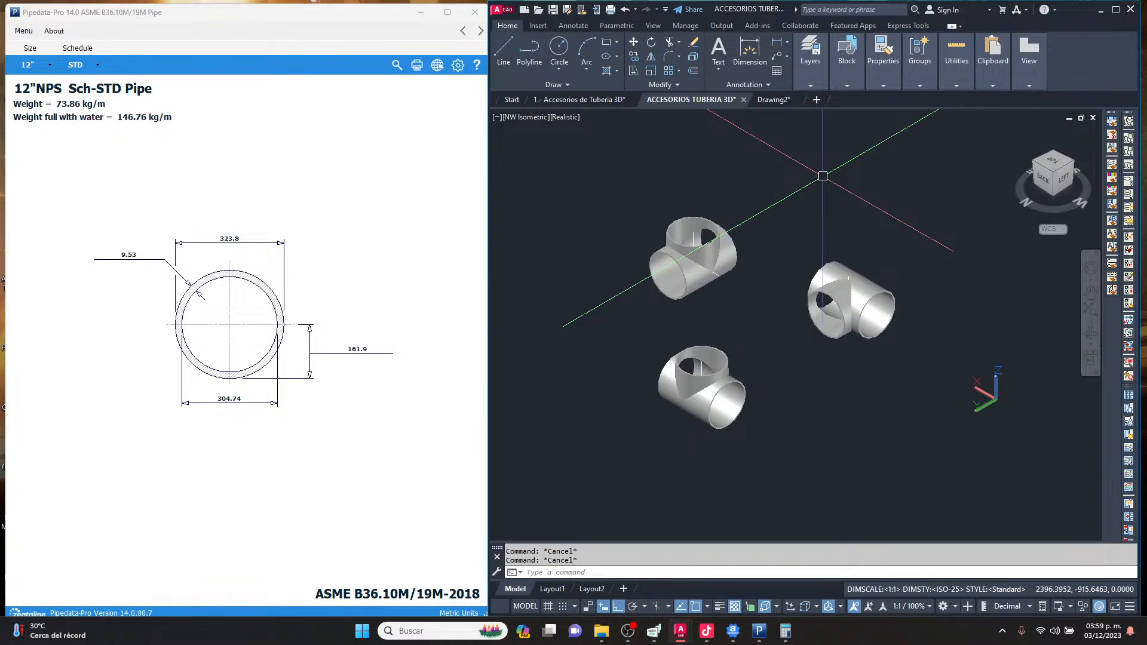
Create a Flatshot of the three tees as a new block and insert it beside the models with default scale and rotation.
{"action": "key", "text": "BackSpace"}
{"action": "type", "text": "f"}
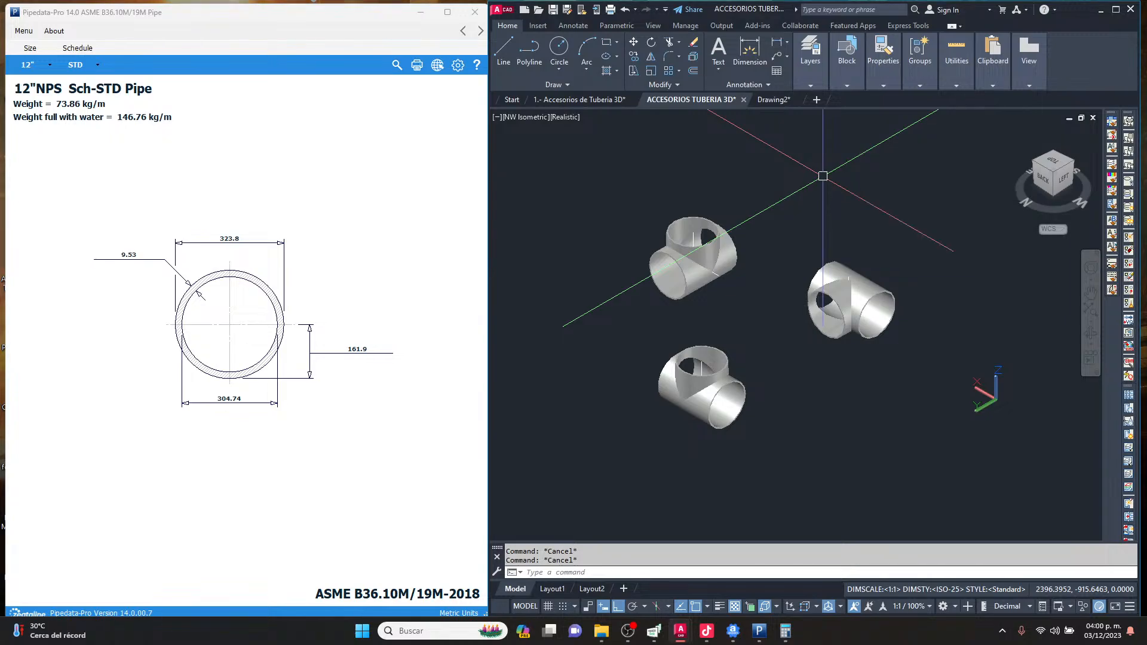
{"action": "type", "text": "latshot"}
{"action": "key", "text": "Return"}
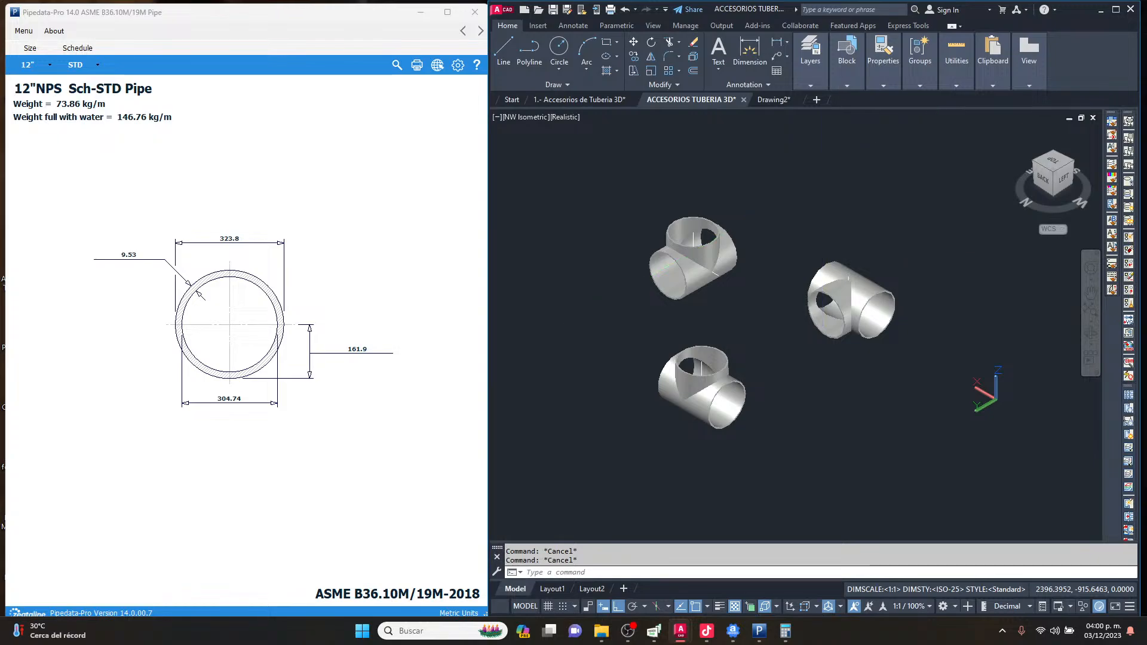
{"action": "left_click", "coordinate": [769, 458]}
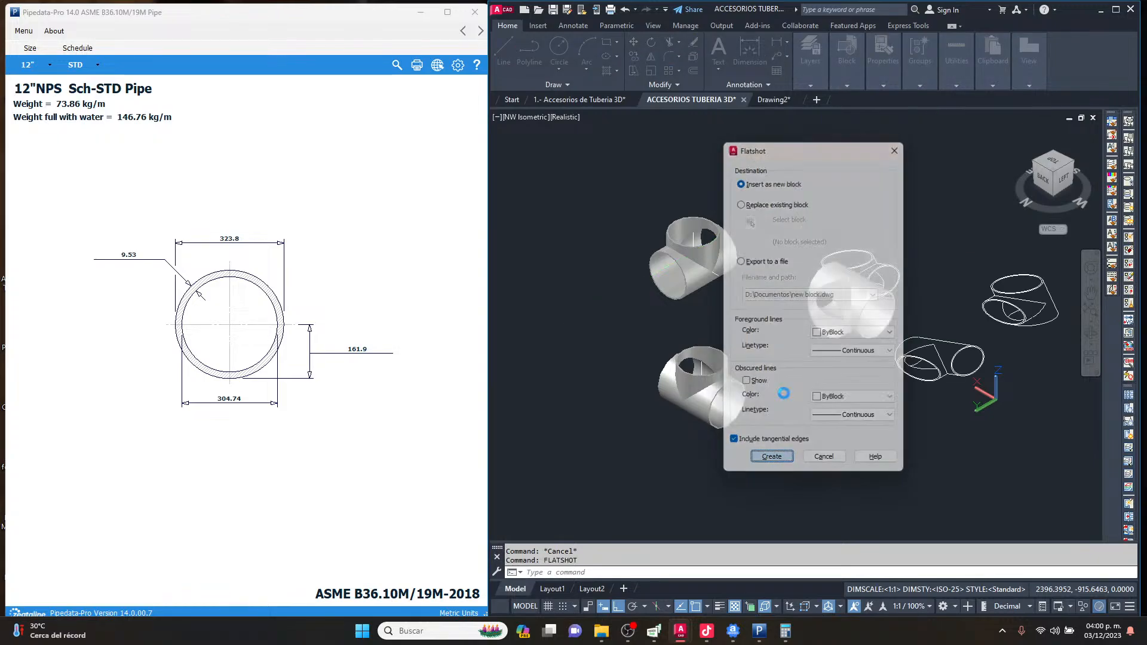
{"action": "scroll", "coordinate": [757, 349], "scroll_direction": "down", "scroll_amount": 5}
{"action": "left_click", "coordinate": [840, 406]}
{"action": "key", "text": "Return"}
{"action": "key", "text": "Return"}
{"action": "key", "text": "Return"}
{"action": "key", "text": "Escape"}
Cut the isometric flatshot block and paste it into Drawing2 below the existing 2D tee views.
{"action": "left_click", "coordinate": [930, 421]}
{"action": "left_click", "coordinate": [831, 493]}
{"action": "key", "text": "ctrl+c"}
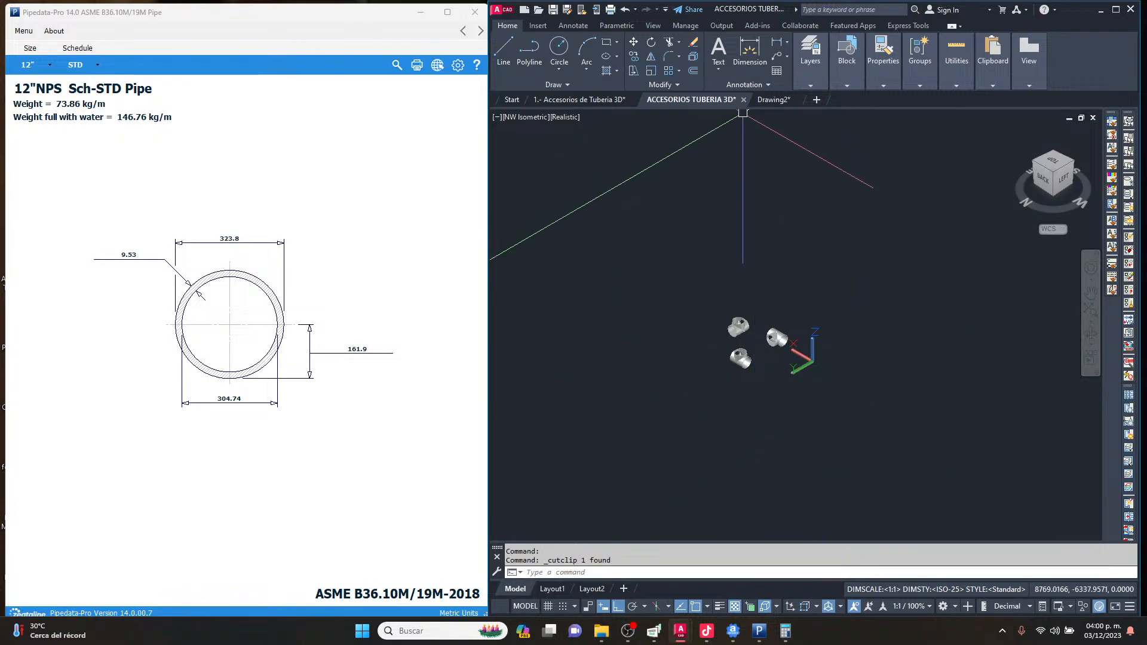
{"action": "left_click", "coordinate": [771, 99]}
{"action": "key", "text": "ctrl+v"}
{"action": "scroll", "coordinate": [740, 224], "scroll_direction": "down", "scroll_amount": 2}
{"action": "left_click", "coordinate": [771, 241]}
{"action": "key", "text": "Escape"}
{"action": "scroll", "coordinate": [742, 327], "scroll_direction": "up", "scroll_amount": 3}
{"action": "key", "text": "Escape"}
{"action": "scroll", "coordinate": [764, 253], "scroll_direction": "down", "scroll_amount": 1}
{"action": "scroll", "coordinate": [717, 251], "scroll_direction": "down", "scroll_amount": 2}
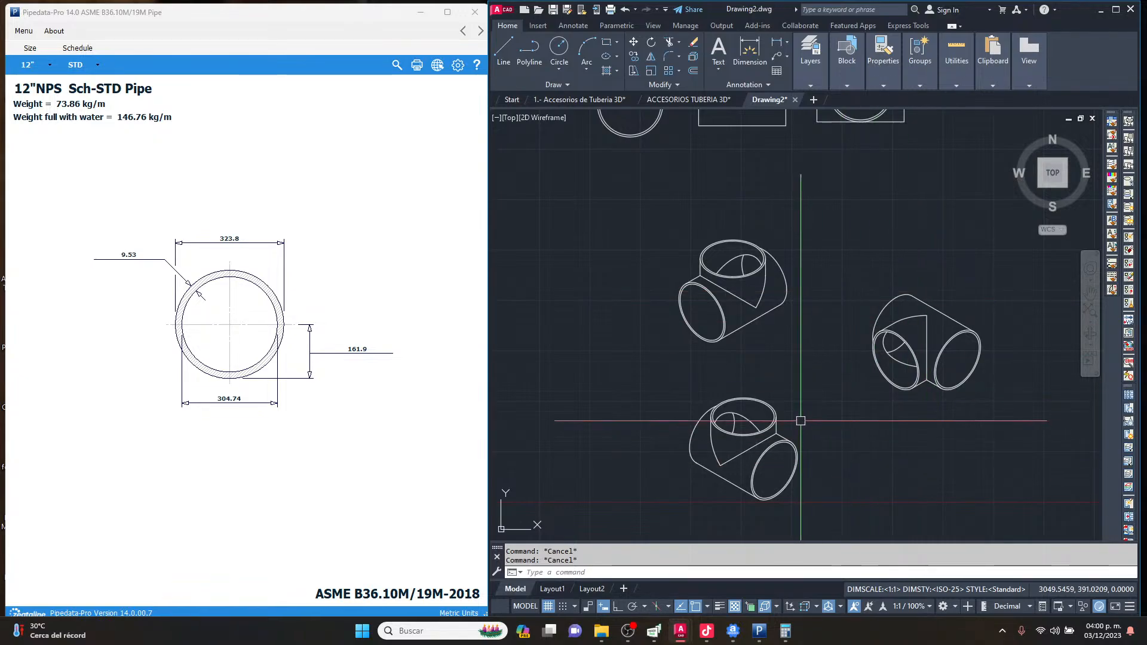
Turn off the grid in Drawing2 and show all the orthographic and isometric tee views together.
{"action": "key", "text": "F7"}
{"action": "middle_click_drag", "start_coordinate": [743, 210], "coordinate": [760, 295]}
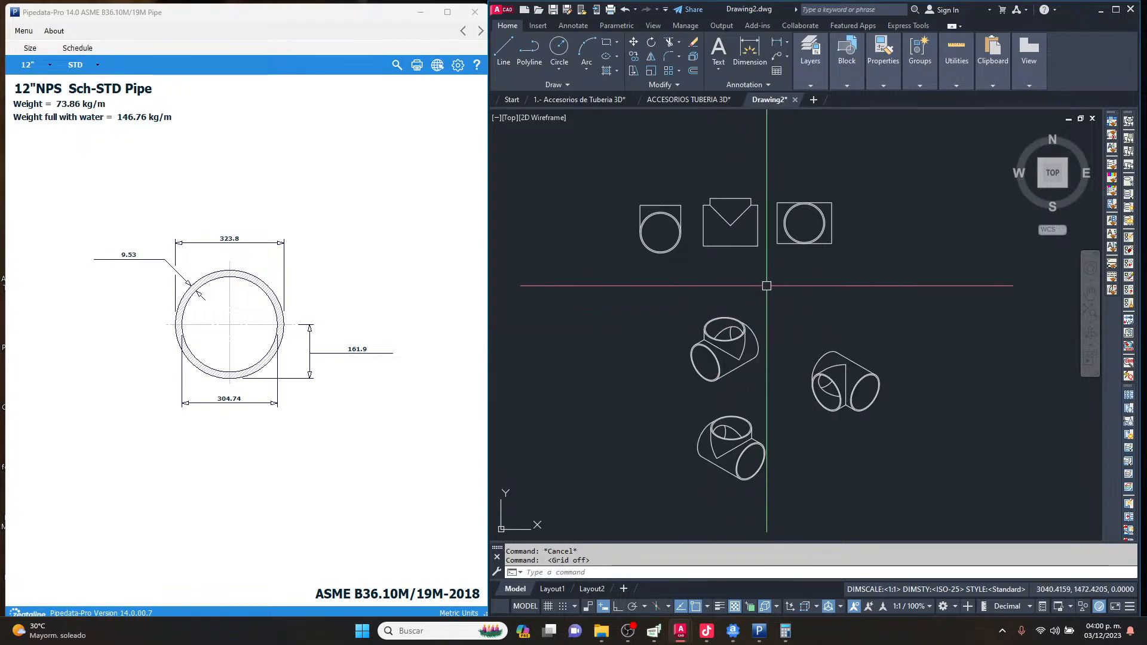
{"action": "scroll", "coordinate": [754, 308], "scroll_direction": "down", "scroll_amount": 3}
{"action": "scroll", "coordinate": [764, 307], "scroll_direction": "up", "scroll_amount": 4}
{"action": "scroll", "coordinate": [786, 218], "scroll_direction": "down", "scroll_amount": 1}
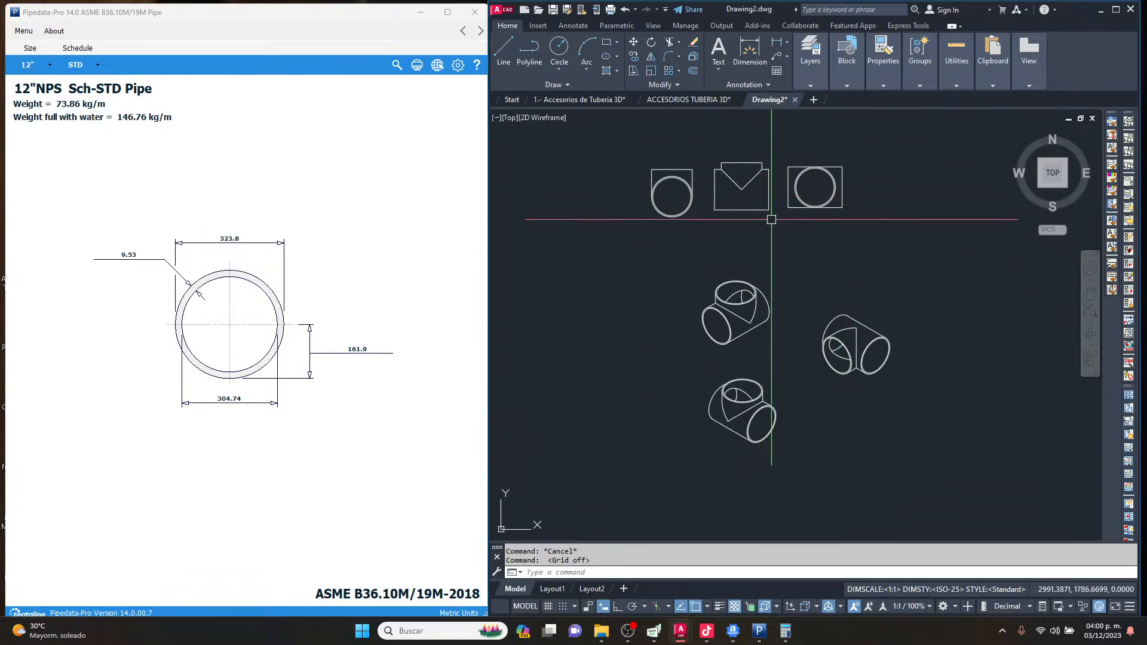
{"action": "left_click", "coordinate": [692, 100]}
{"action": "scroll", "coordinate": [771, 334], "scroll_direction": "up", "scroll_amount": 2}
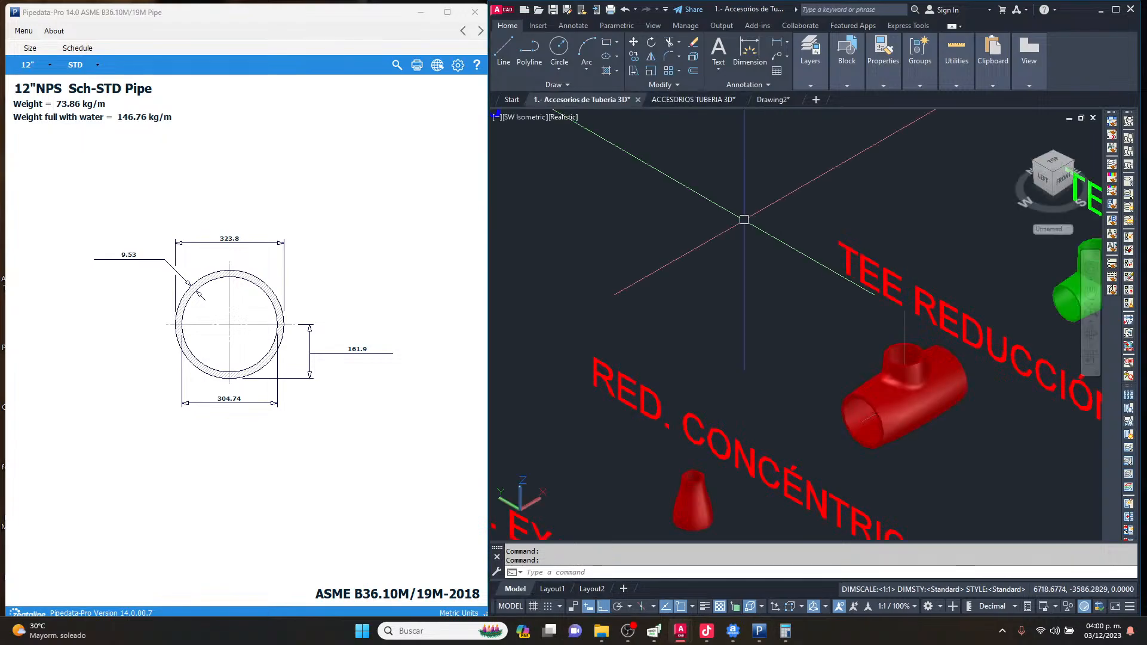
{"action": "key", "text": "ctrl+Tab"}
{"action": "left_click", "coordinate": [772, 101]}
{"action": "scroll", "coordinate": [777, 323], "scroll_direction": "down", "scroll_amount": 2}
{"action": "middle_click_drag", "start_coordinate": [777, 323], "coordinate": [1014, 291]}
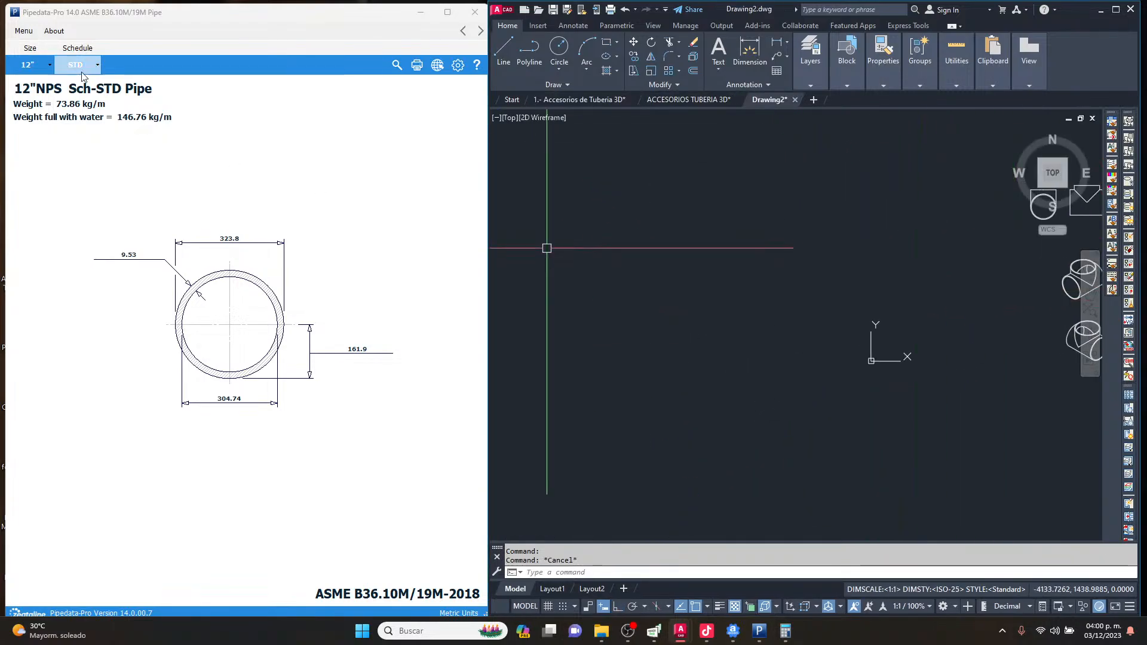
{"action": "left_click", "coordinate": [15, 41]}
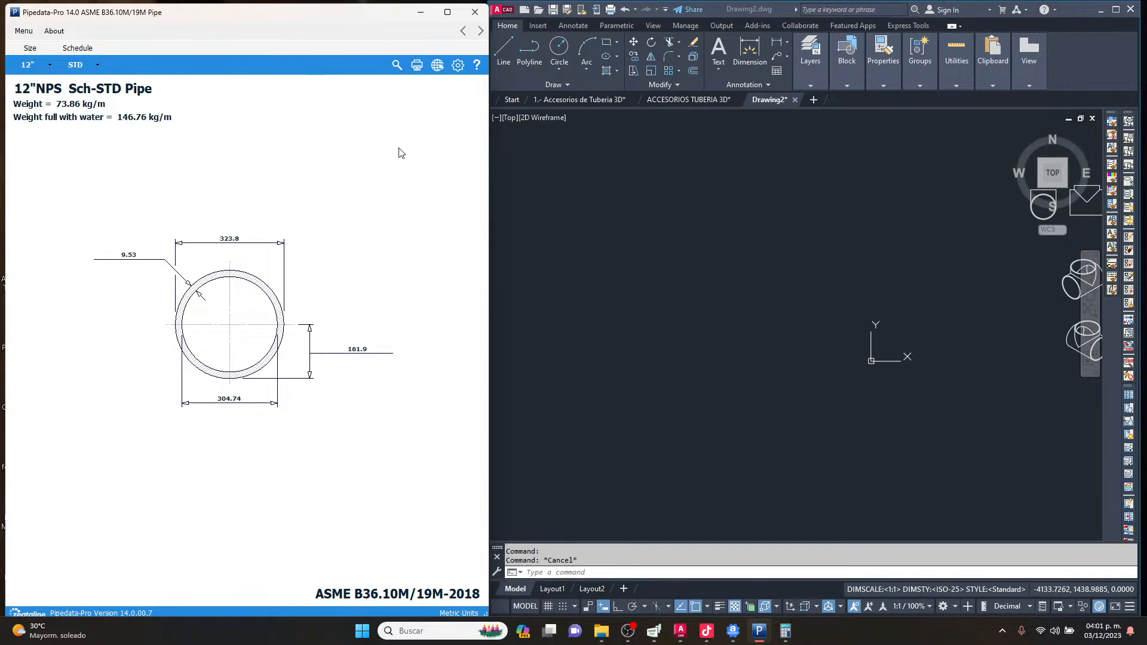
{"action": "scroll", "coordinate": [878, 248], "scroll_direction": "down", "scroll_amount": 3}
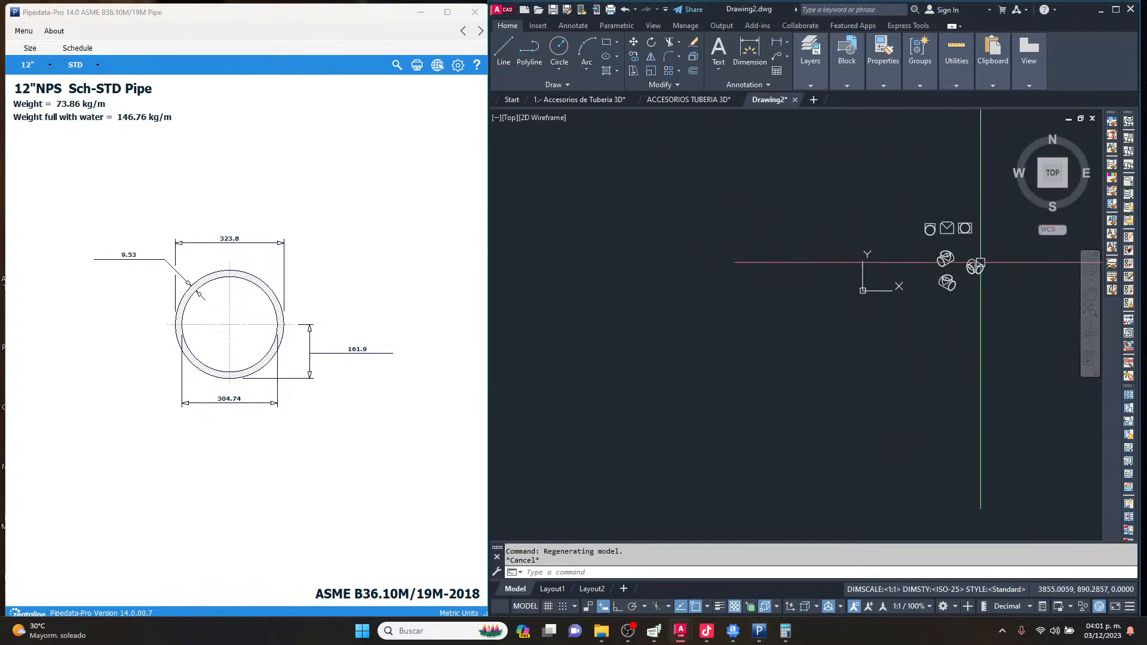
Return to ACCESORIOS TUBERIA 3D and show the three tees in the Top view.
{"action": "left_click", "coordinate": [693, 99]}
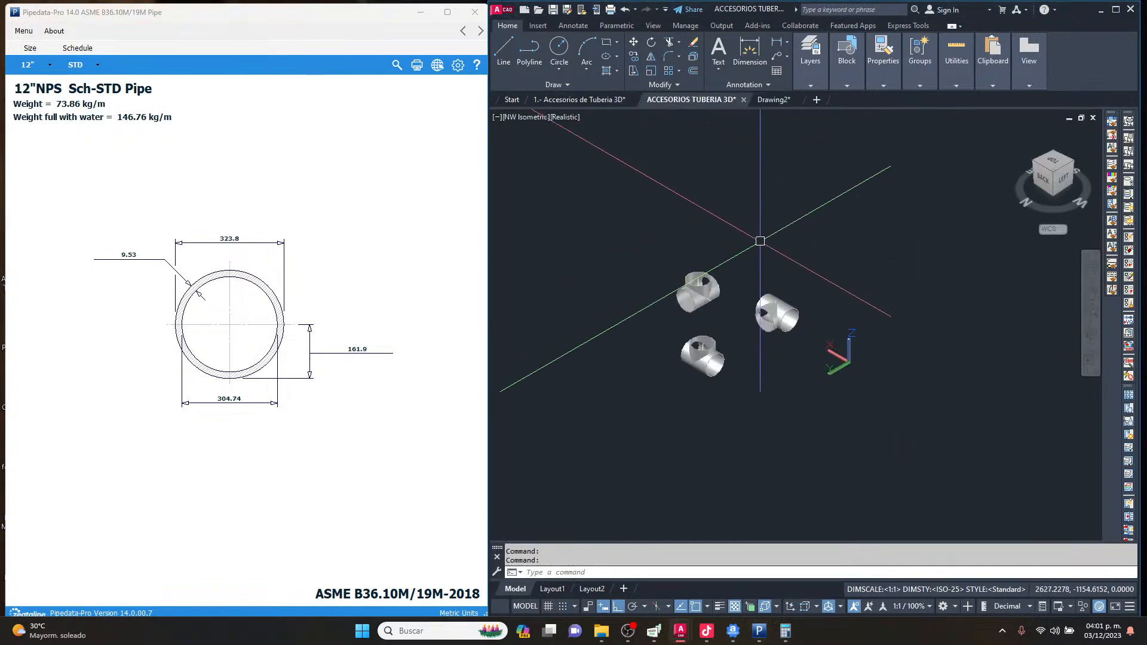
{"action": "key", "text": "Escape"}
{"action": "scroll", "coordinate": [710, 328], "scroll_direction": "down", "scroll_amount": 2}
{"action": "middle_click_drag", "start_coordinate": [710, 328], "coordinate": [907, 272]}
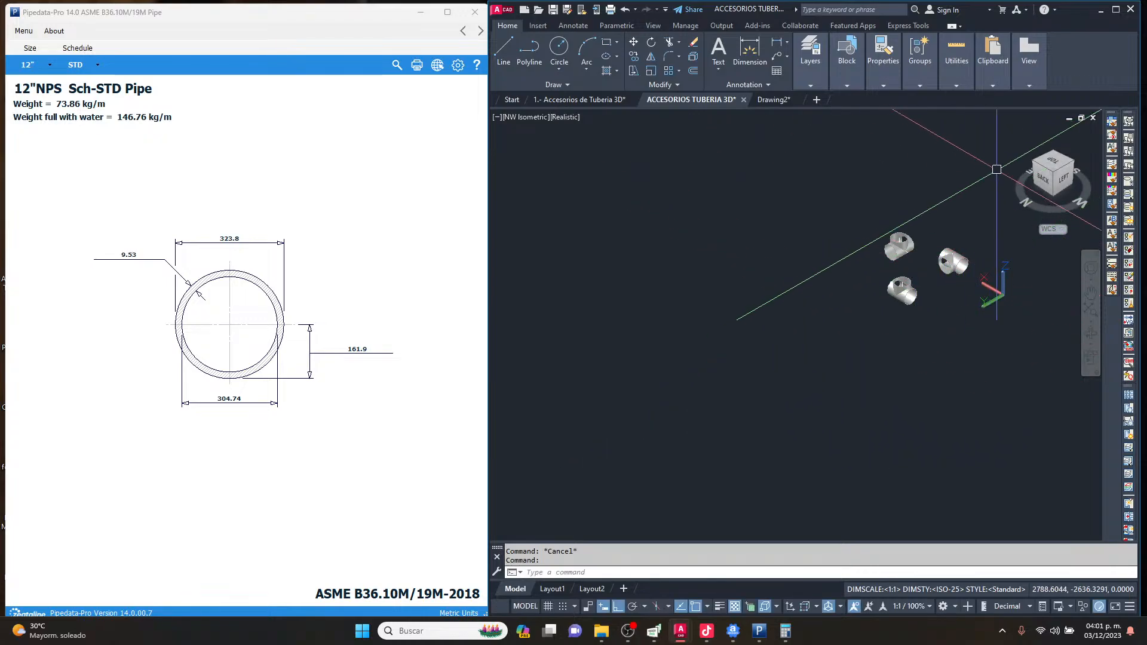
{"action": "left_click", "coordinate": [1053, 161]}
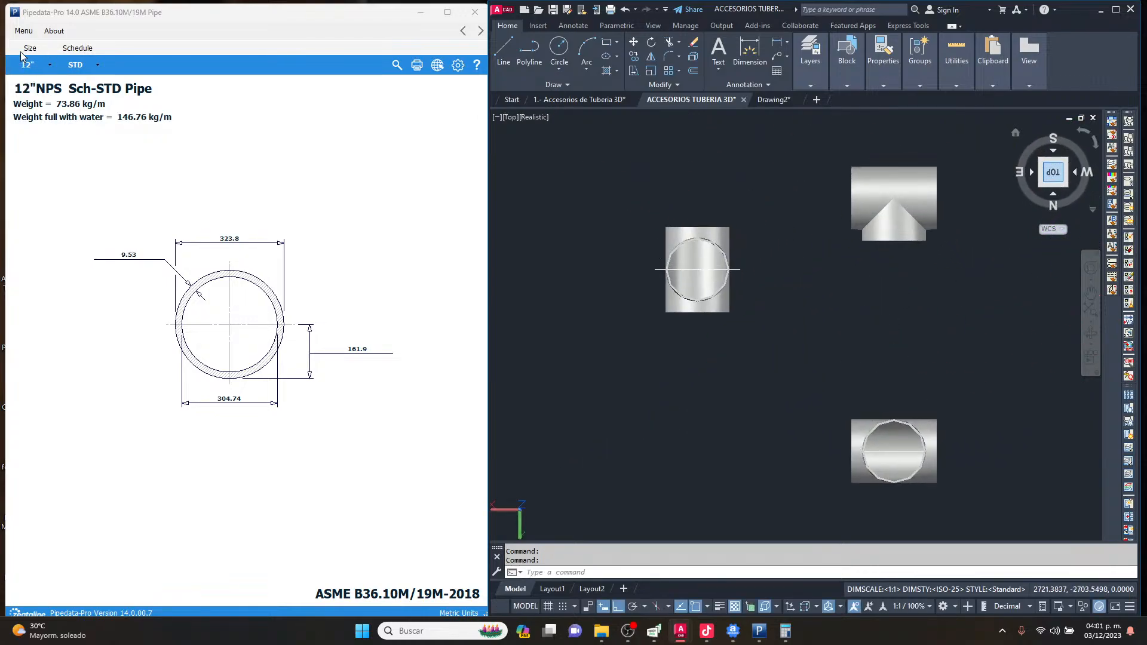
Display the ASME B16.9 BW 90° LR Elbow data in Pipedata-Pro for the 10" size, and make free space beside the tees in AutoCAD.
{"action": "left_click", "coordinate": [23, 30]}
{"action": "left_click", "coordinate": [24, 30]}
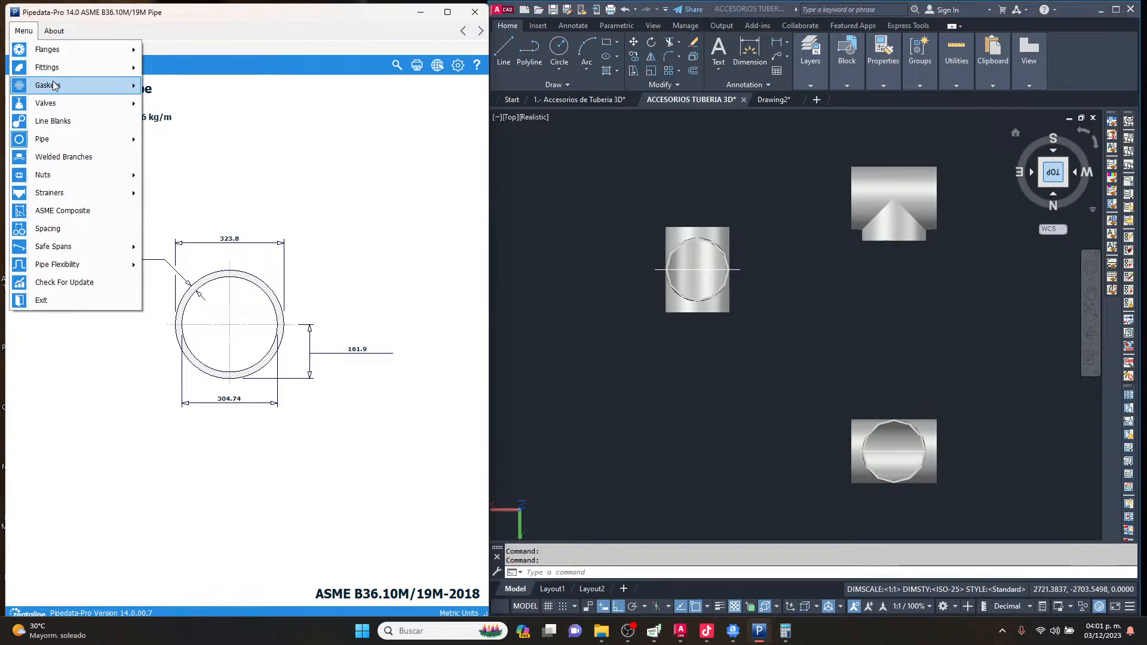
{"action": "mouse_move", "coordinate": [66, 67]}
{"action": "left_click", "coordinate": [172, 67]}
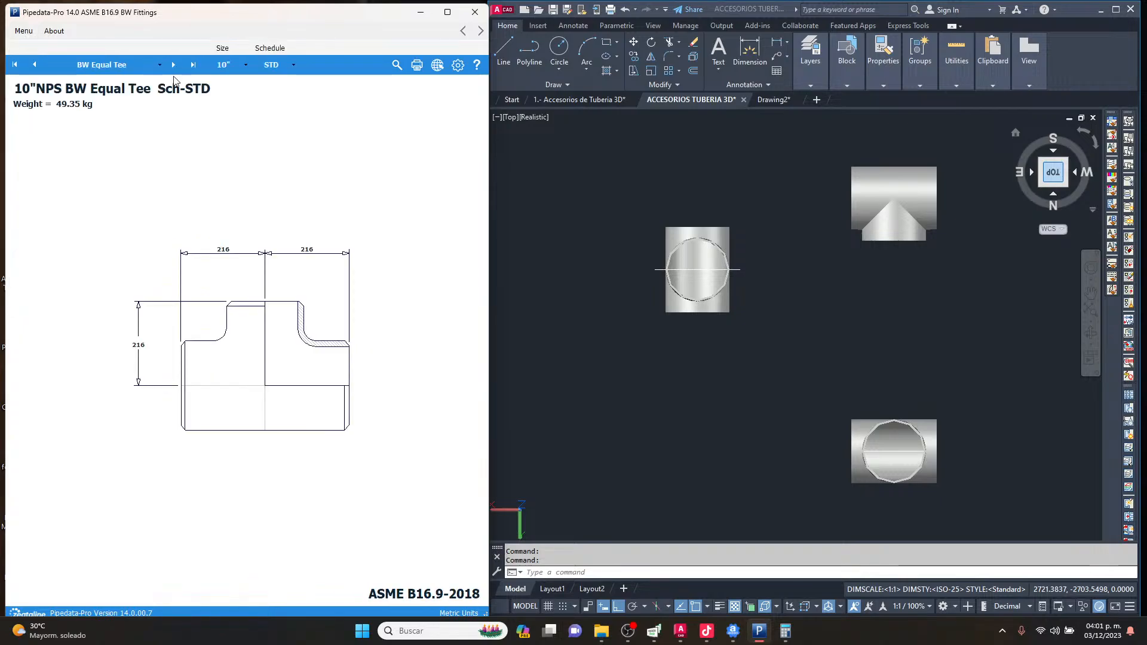
{"action": "left_click", "coordinate": [122, 65]}
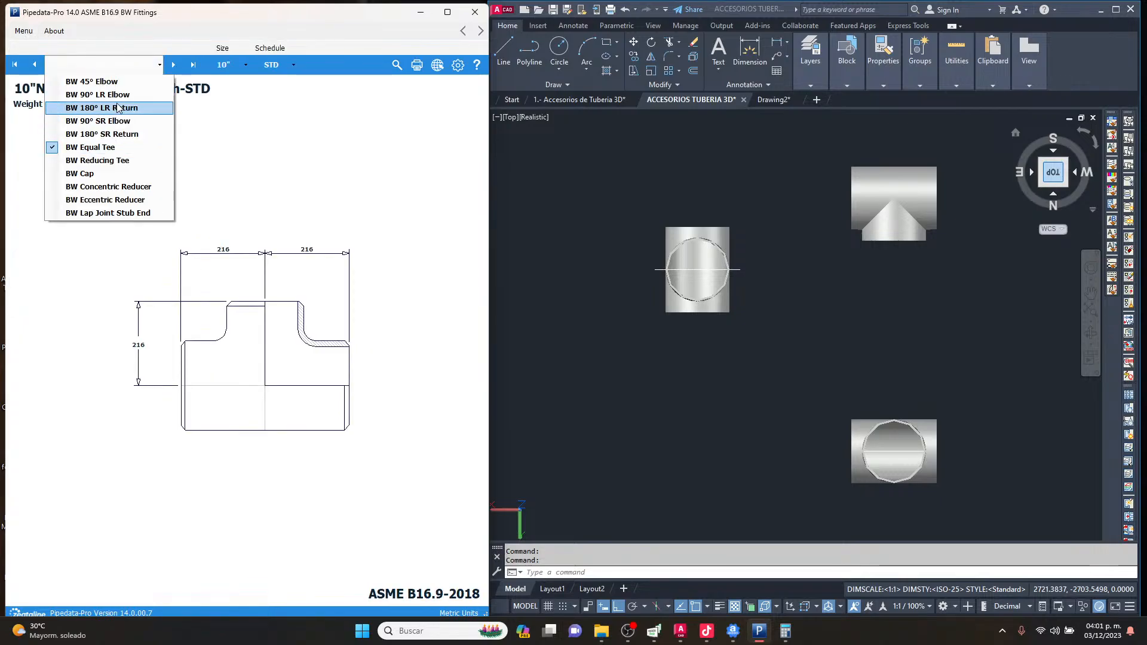
{"action": "left_click", "coordinate": [115, 97]}
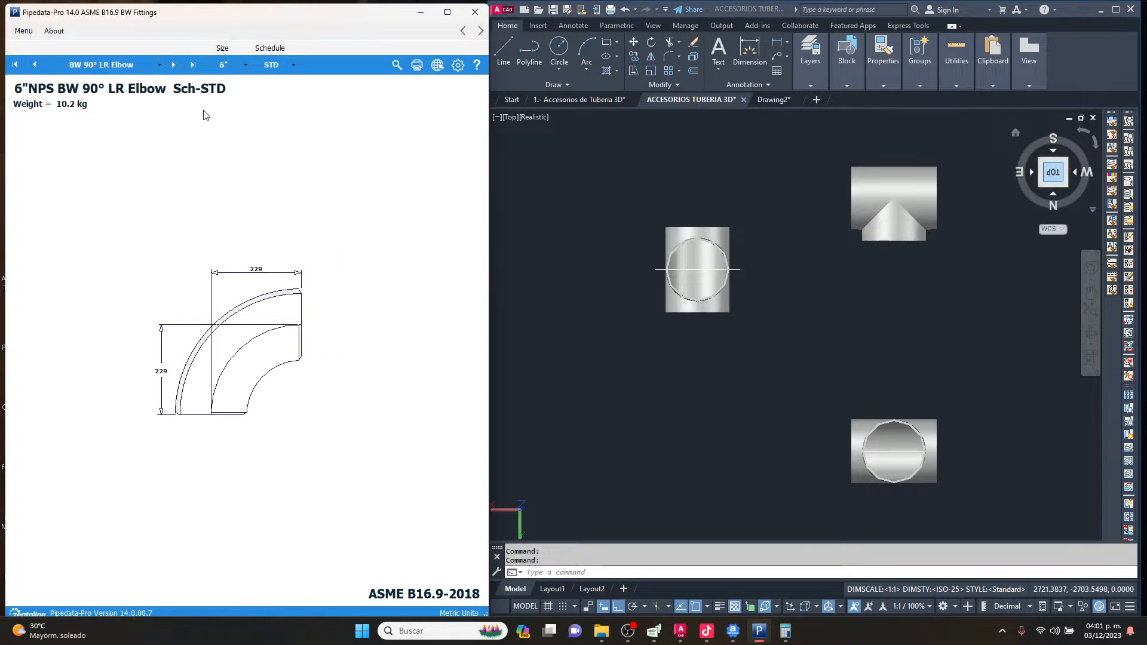
{"action": "left_click", "coordinate": [226, 64]}
{"action": "left_click", "coordinate": [243, 253]}
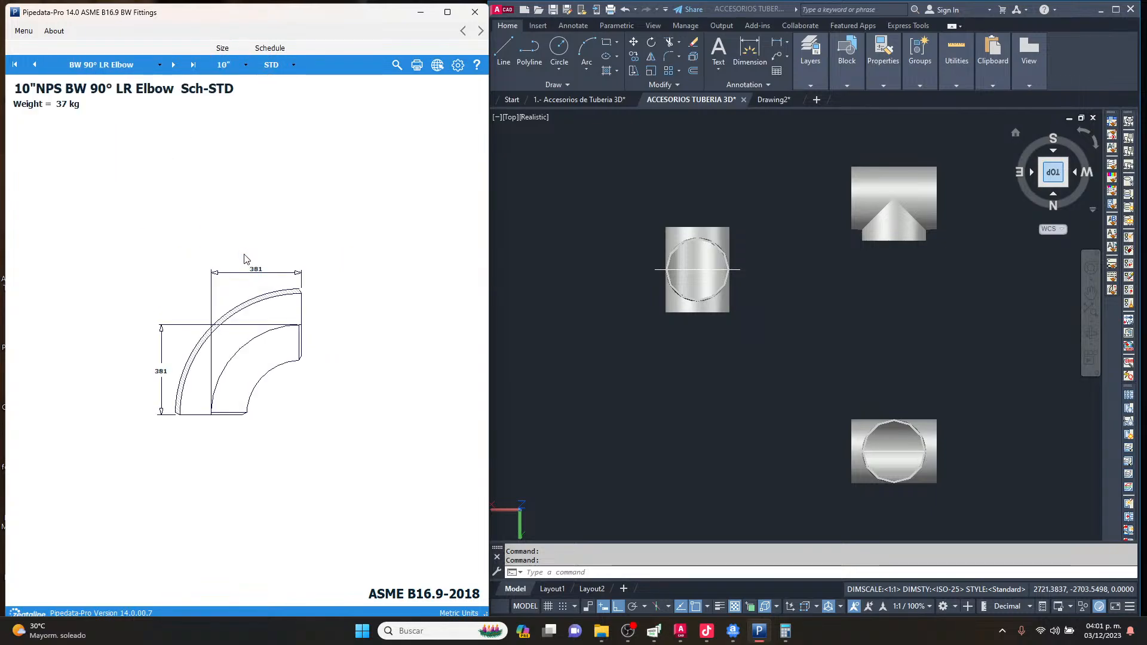
{"action": "scroll", "coordinate": [859, 259], "scroll_direction": "down", "scroll_amount": 5}
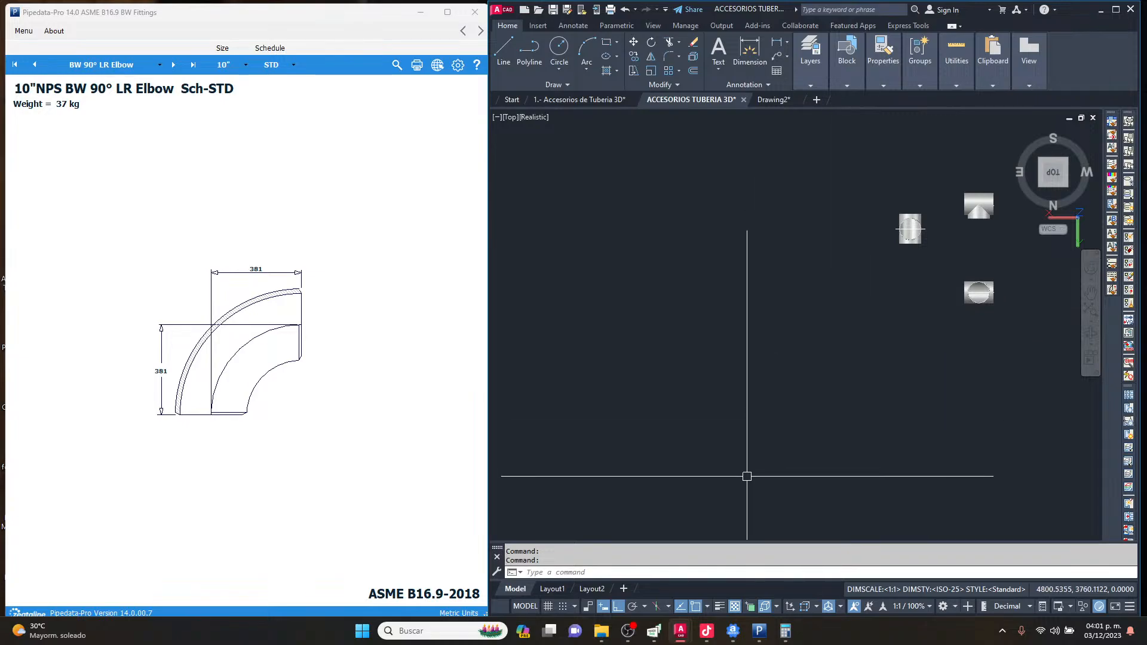
{"action": "left_click", "coordinate": [472, 631]}
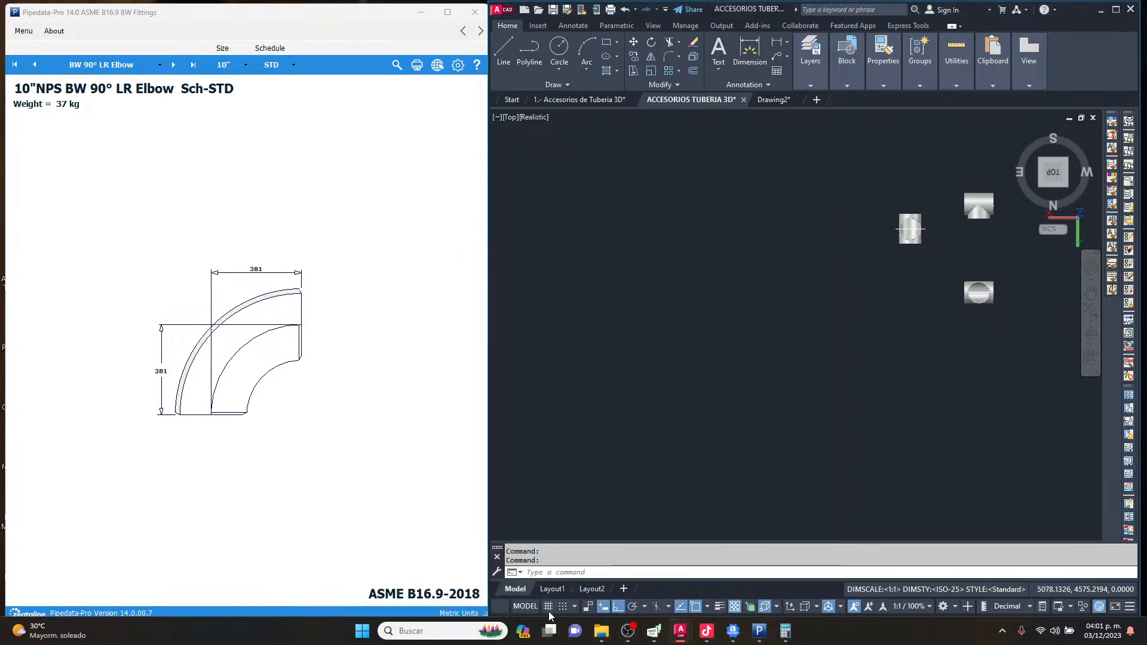
{"action": "left_click", "coordinate": [441, 633]}
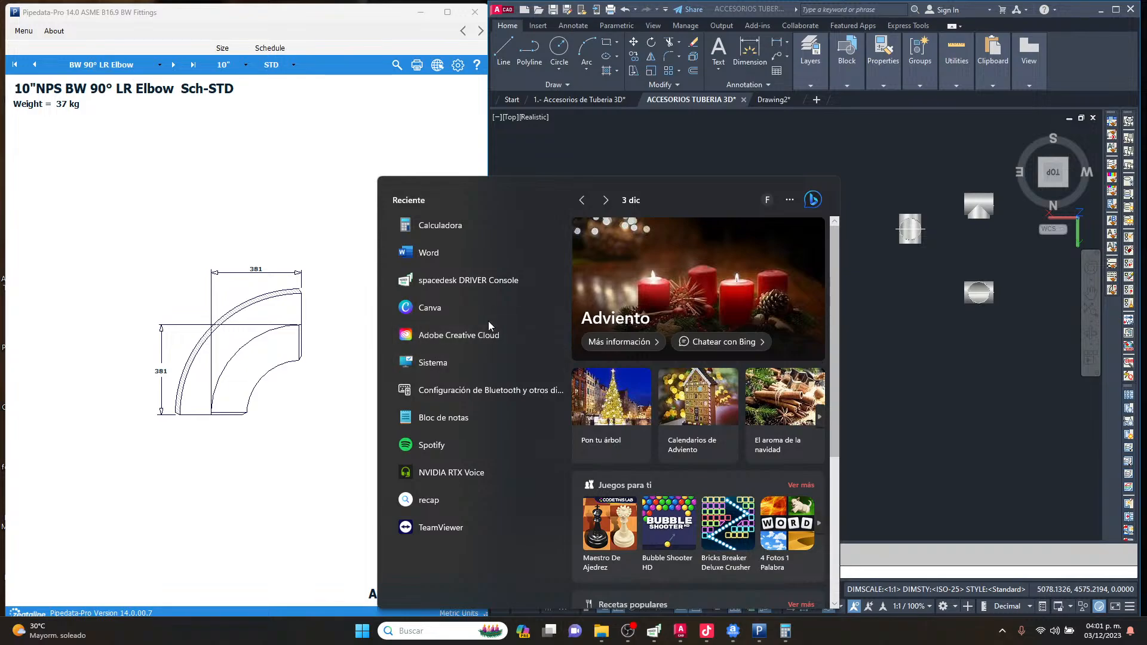
{"action": "key", "text": "Escape"}
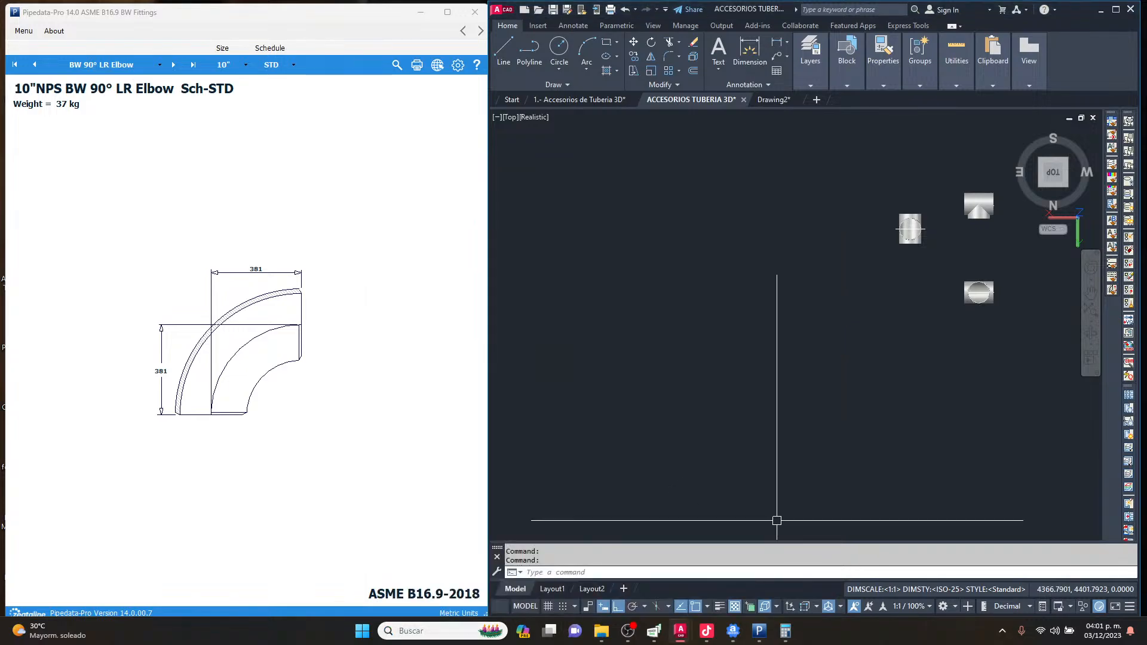
Open the Brave browser and go to youtube.com.
{"action": "left_click", "coordinate": [447, 632]}
{"action": "type", "text": "bra"}
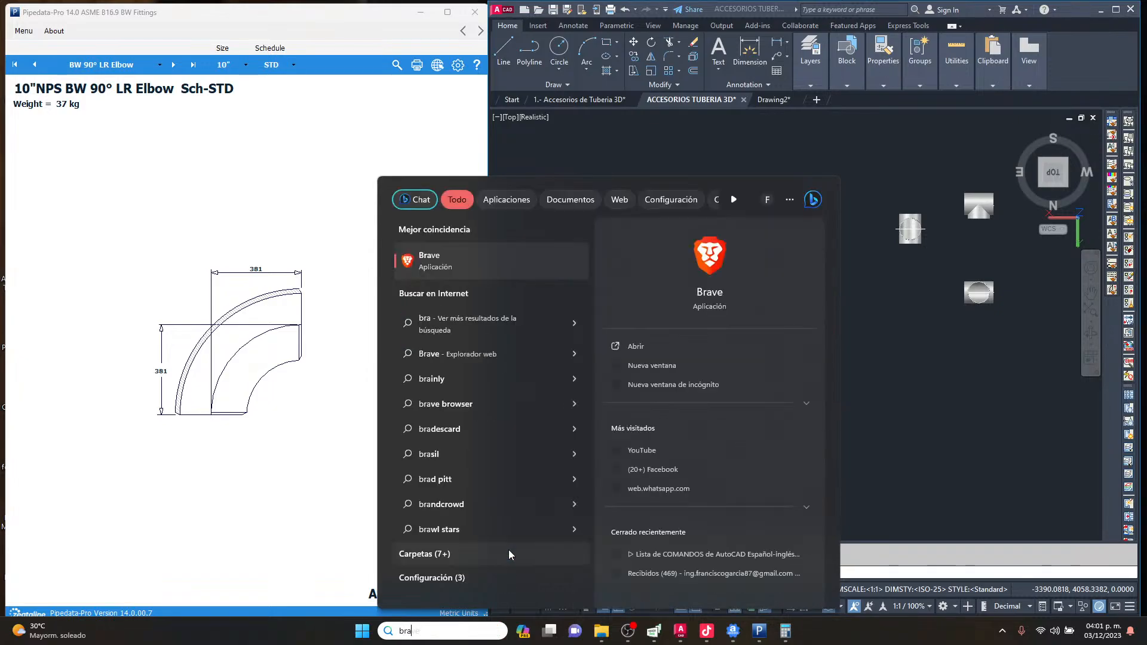
{"action": "left_click", "coordinate": [526, 269]}
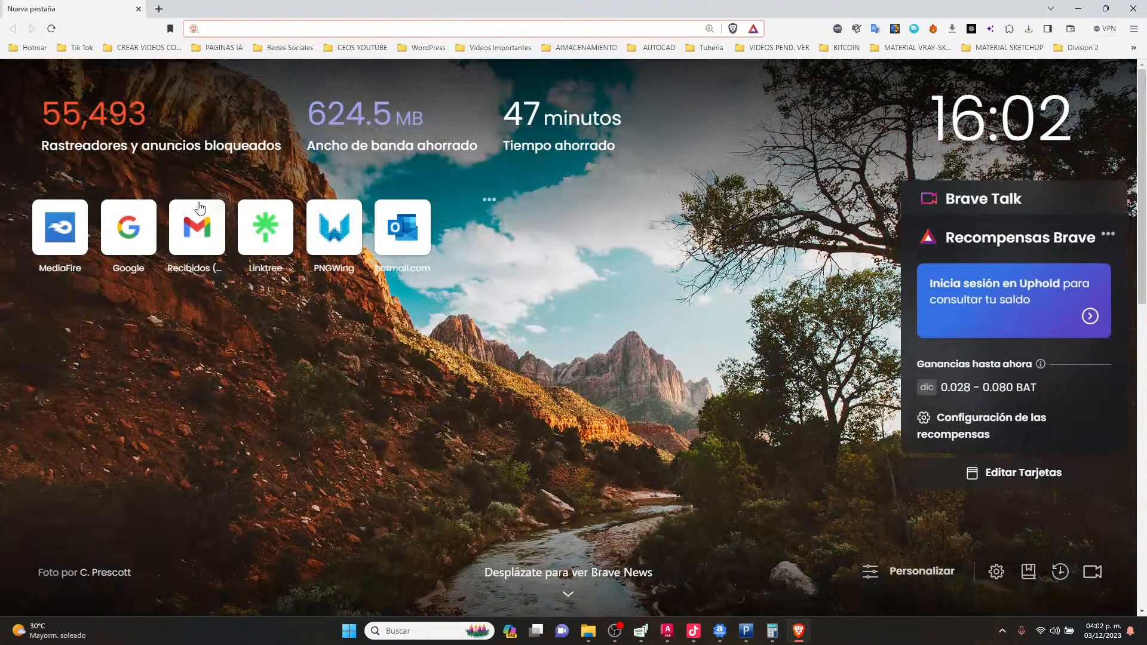
{"action": "left_click", "coordinate": [249, 30]}
{"action": "type", "text": "you"}
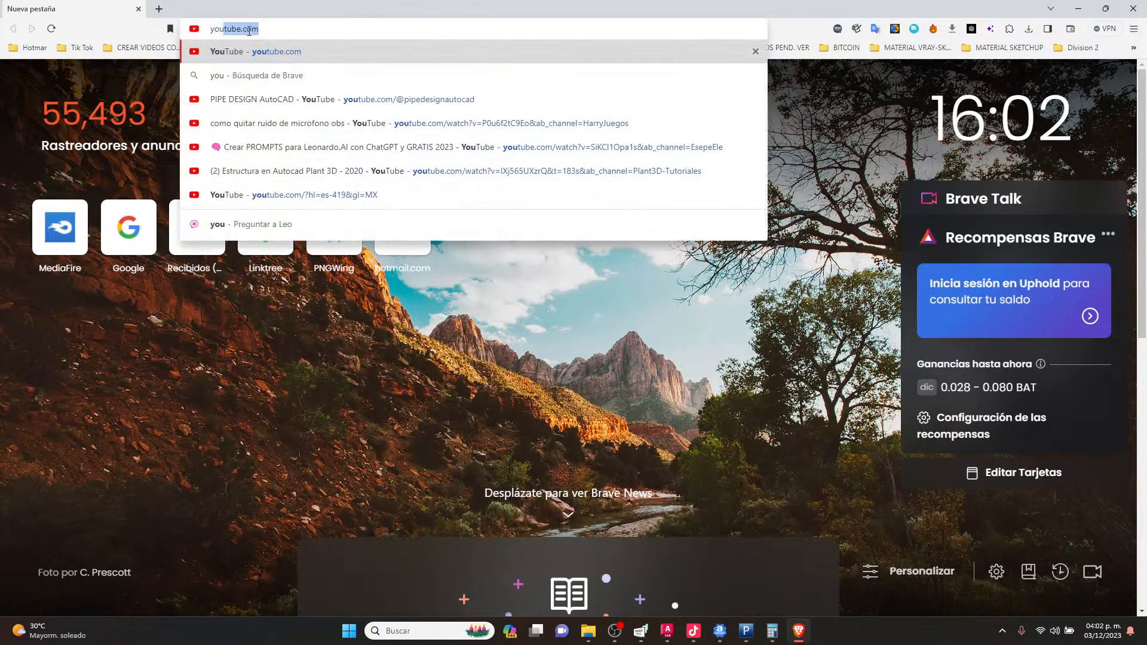
{"action": "key", "text": "Return"}
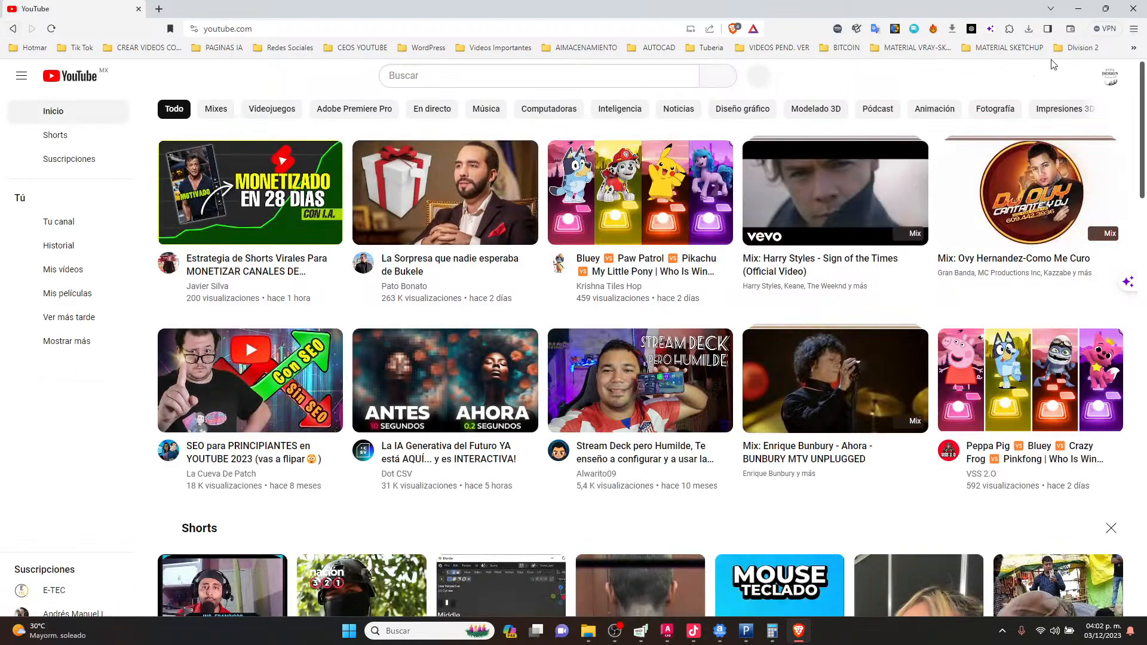
Open the PIPE DESIGN AutoCAD channel page and look through its videos, shorts and playlists.
{"action": "left_click", "coordinate": [1112, 78]}
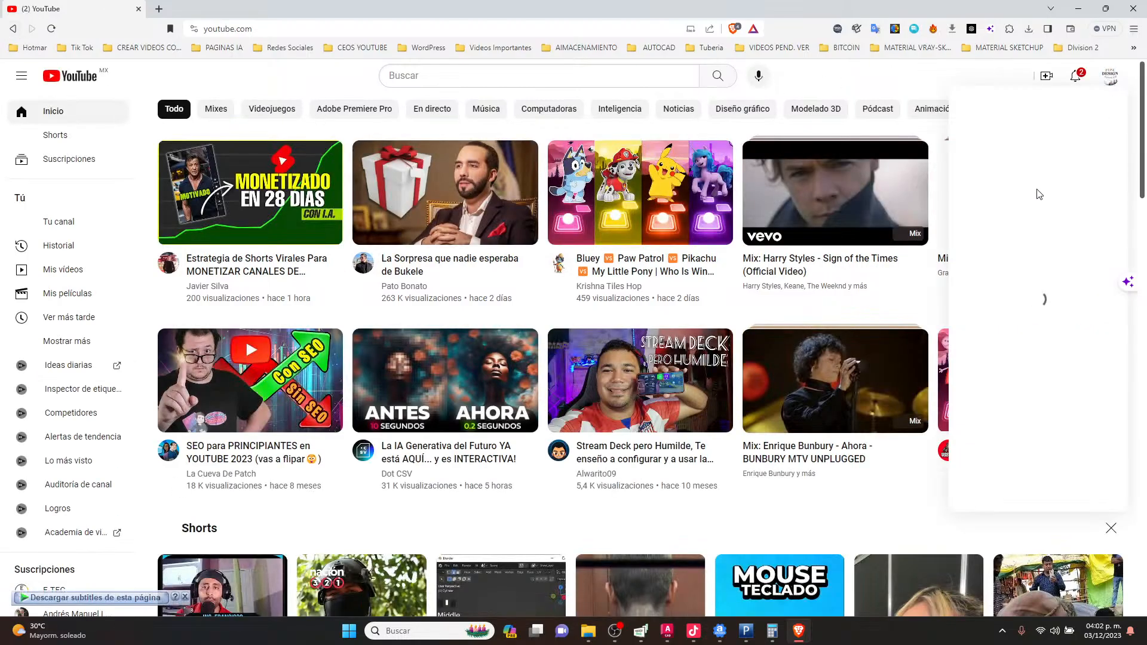
{"action": "left_click", "coordinate": [1020, 132]}
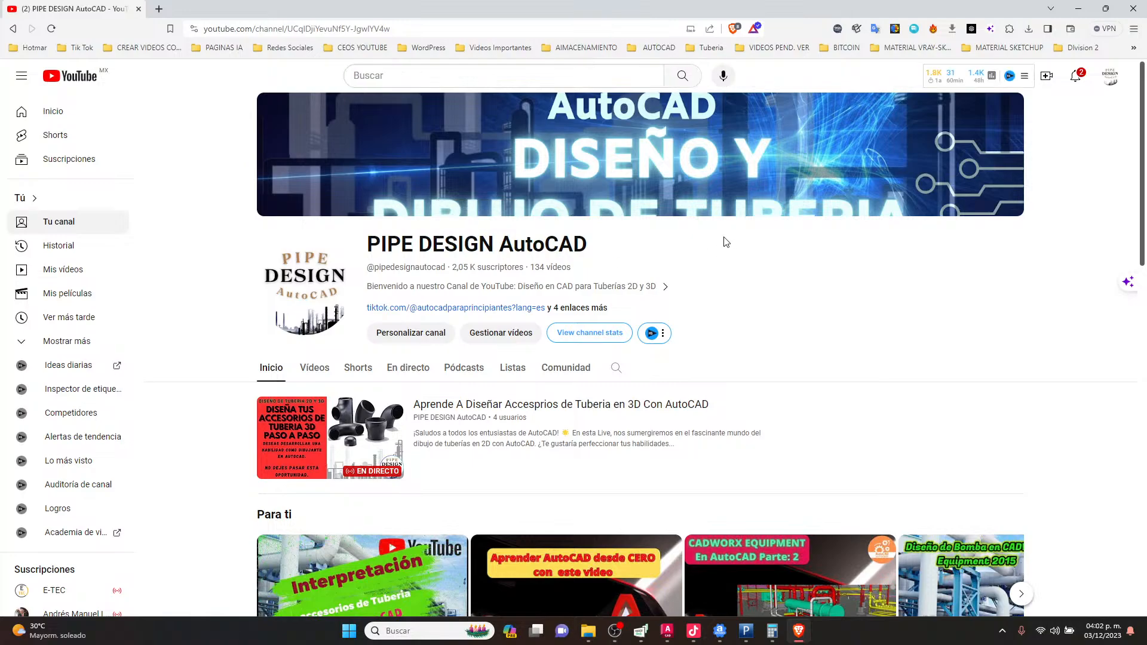
{"action": "scroll", "coordinate": [899, 371], "scroll_direction": "down", "scroll_amount": 4}
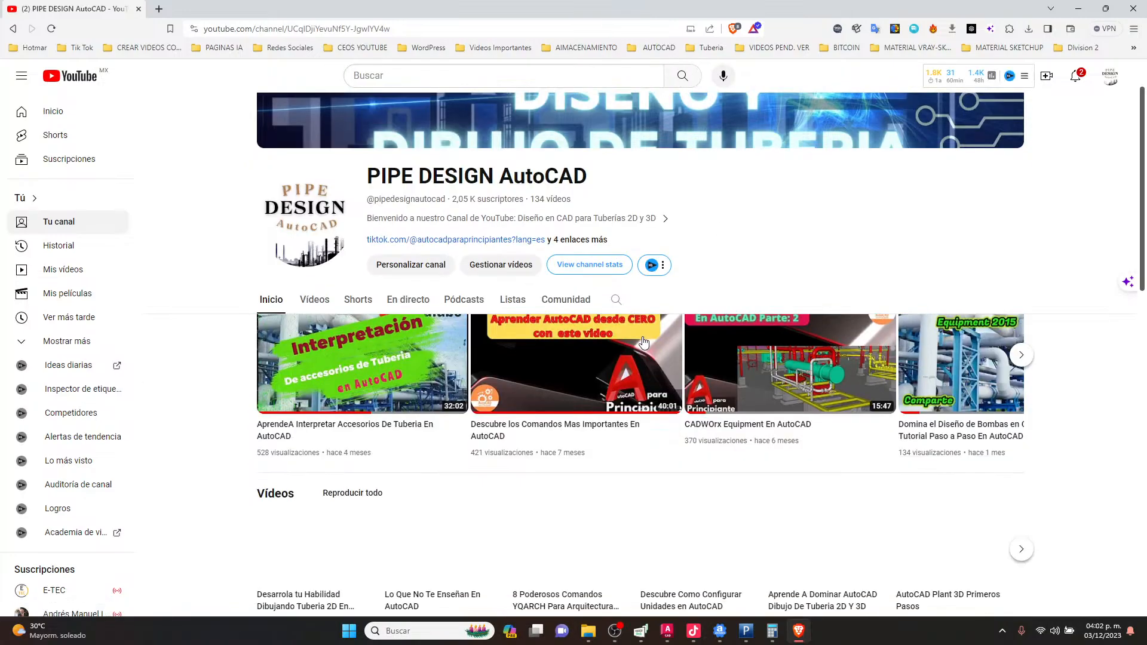
{"action": "scroll", "coordinate": [898, 368], "scroll_direction": "down", "scroll_amount": 6}
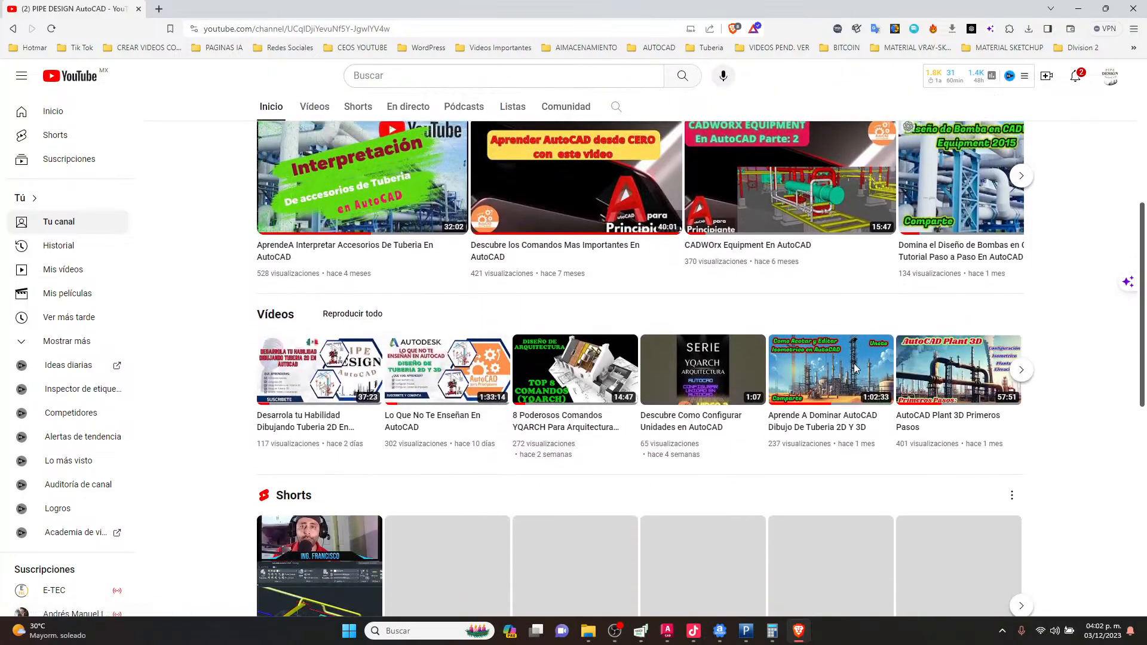
{"action": "scroll", "coordinate": [841, 368], "scroll_direction": "down", "scroll_amount": 5}
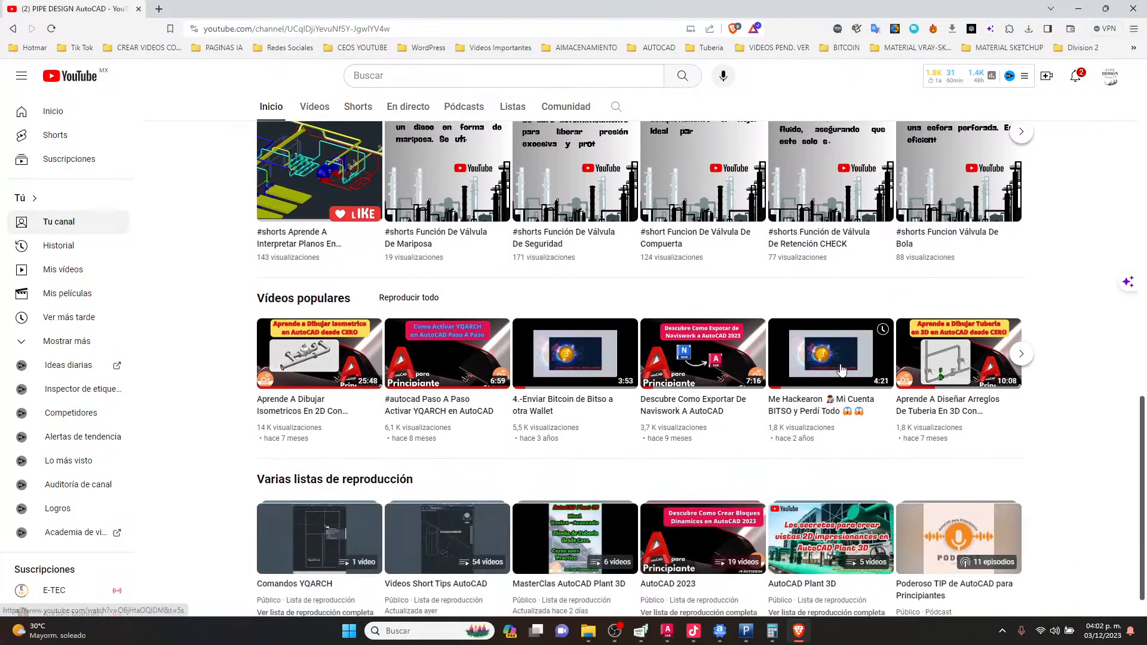
{"action": "scroll", "coordinate": [841, 369], "scroll_direction": "up", "scroll_amount": 9}
{"action": "scroll", "coordinate": [841, 369], "scroll_direction": "up", "scroll_amount": 6}
{"action": "scroll", "coordinate": [841, 368], "scroll_direction": "down", "scroll_amount": 1}
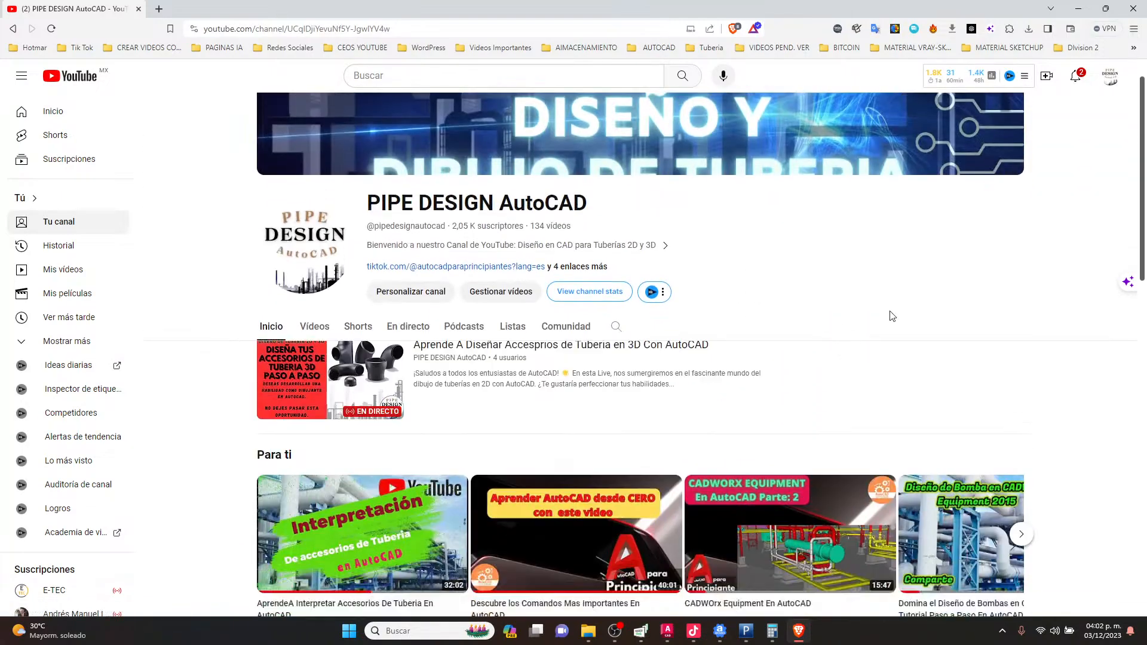
{"action": "left_click", "coordinate": [1131, 18]}
{"action": "left_click", "coordinate": [723, 282]}
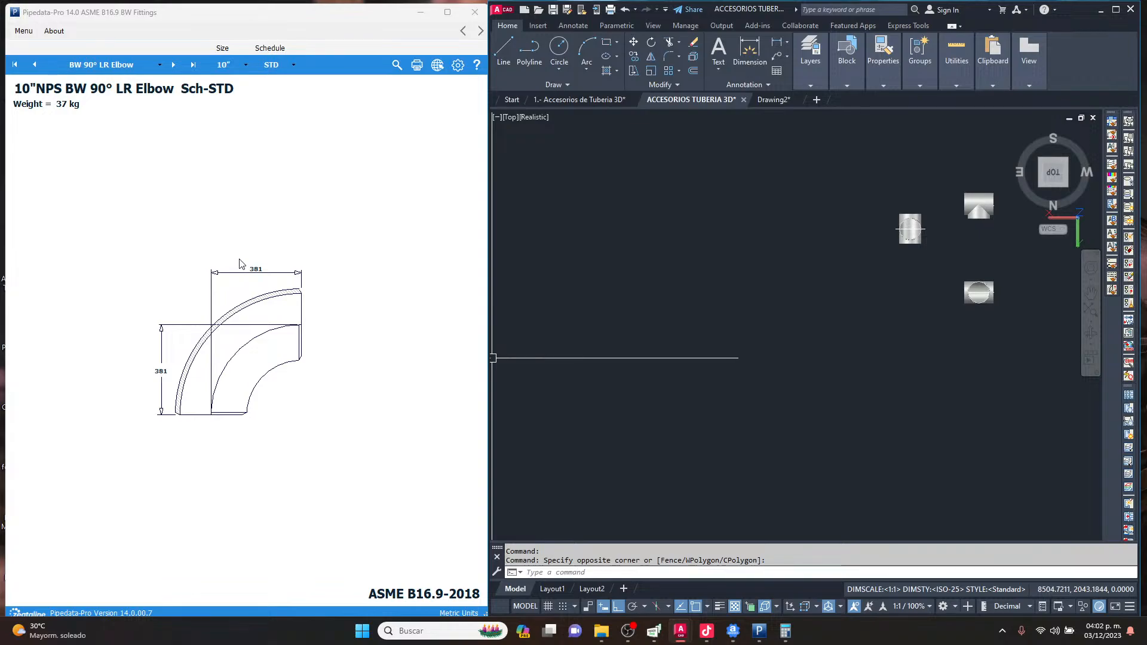
{"action": "left_click", "coordinate": [711, 347]}
{"action": "left_click", "coordinate": [691, 352]}
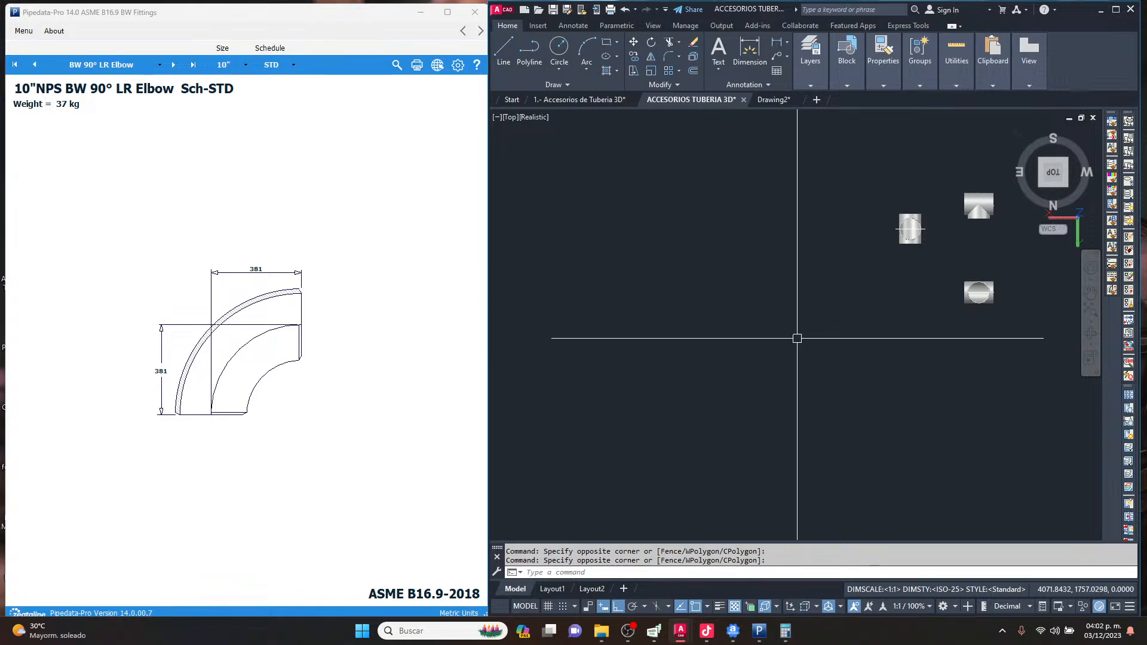
Switch to the Windows calculator, add 10 and 5, multiply the sum by 25.4, and return to AutoCAD.
{"action": "left_click", "coordinate": [785, 630]}
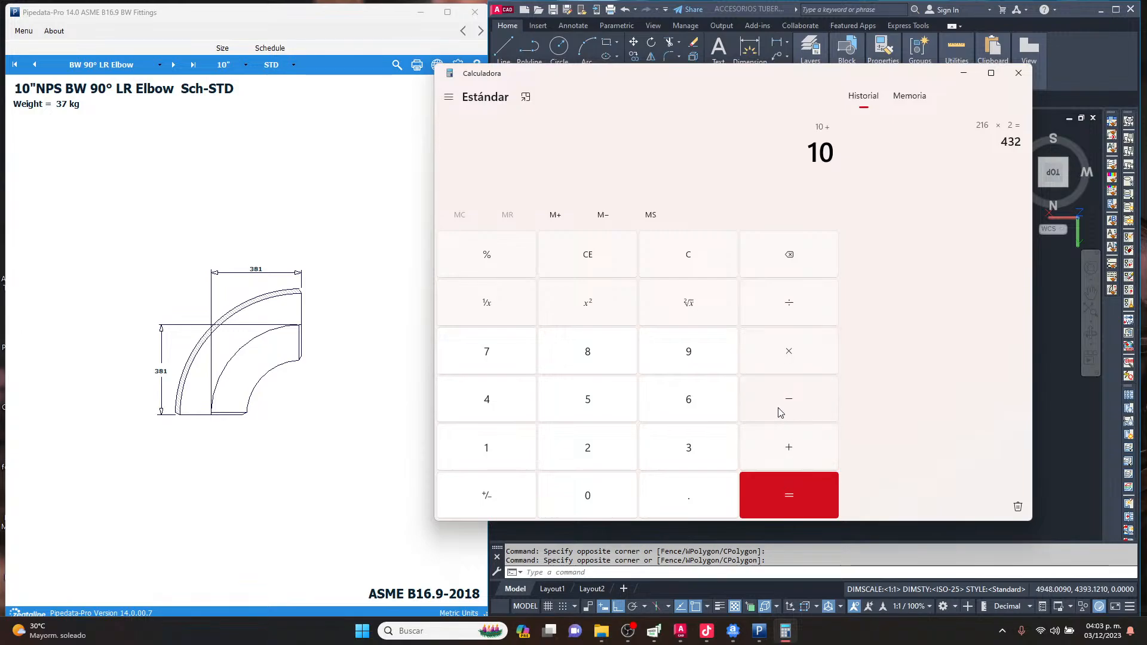
{"action": "left_click", "coordinate": [788, 494]}
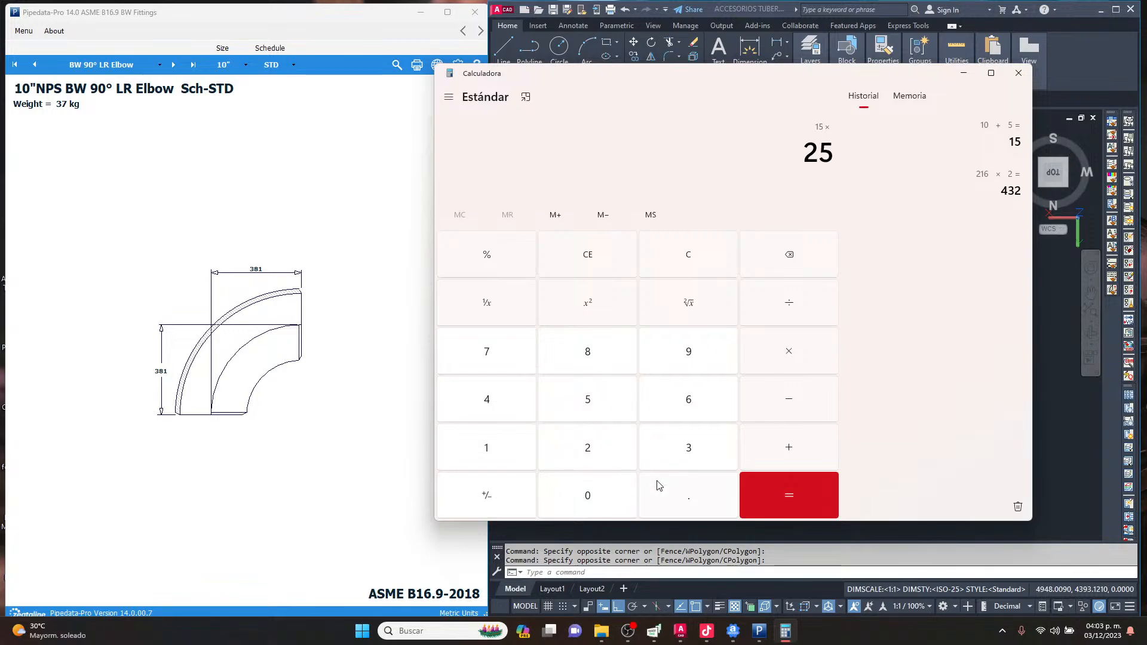
{"action": "left_click", "coordinate": [747, 496]}
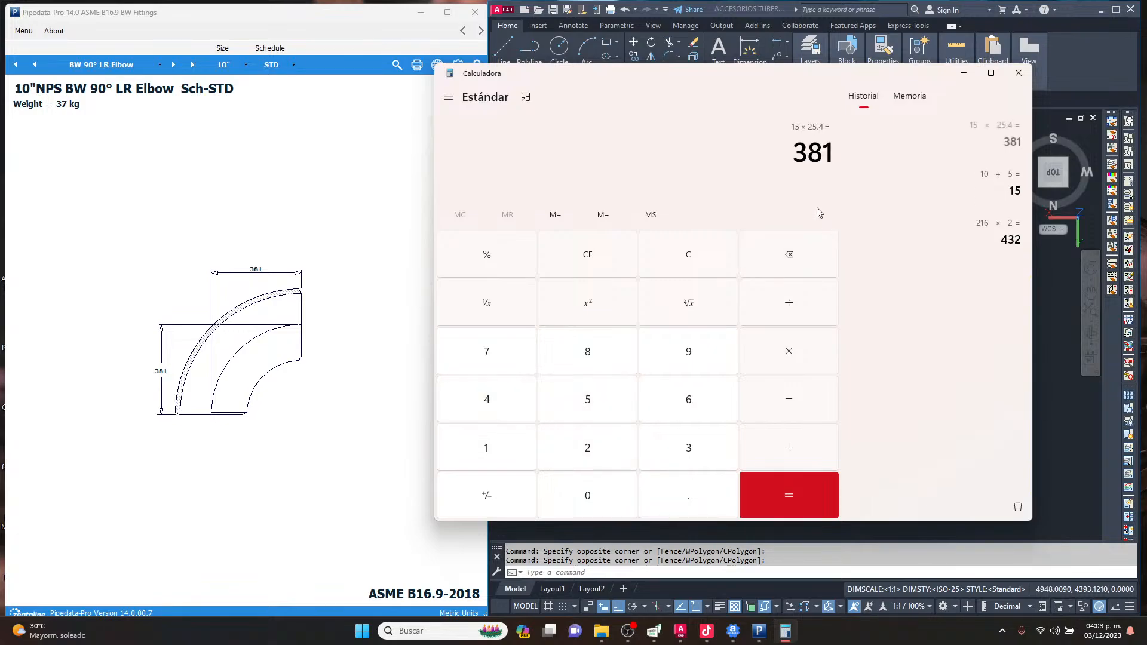
{"action": "left_click", "coordinate": [310, 400]}
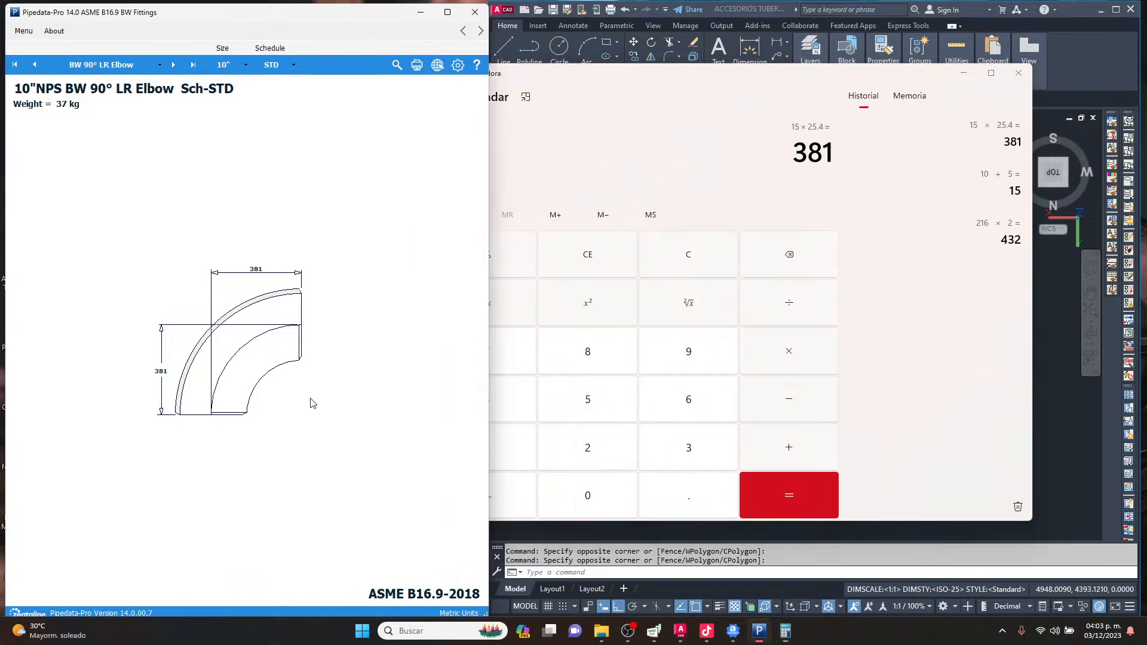
{"action": "left_click", "coordinate": [963, 74]}
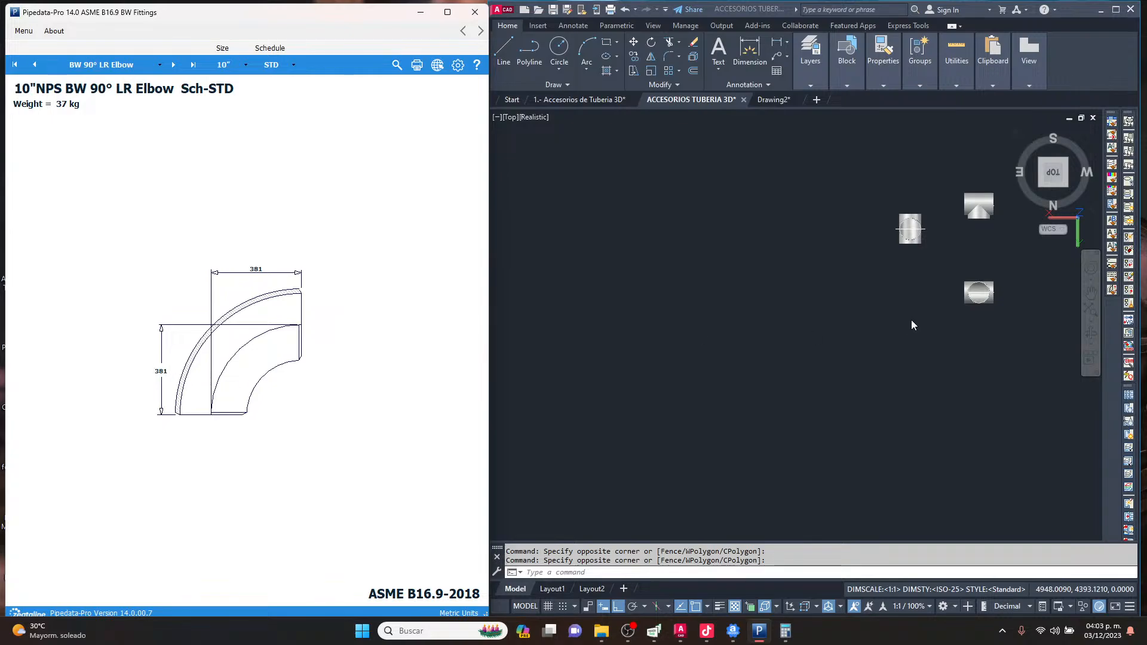
{"action": "left_click", "coordinate": [814, 321]}
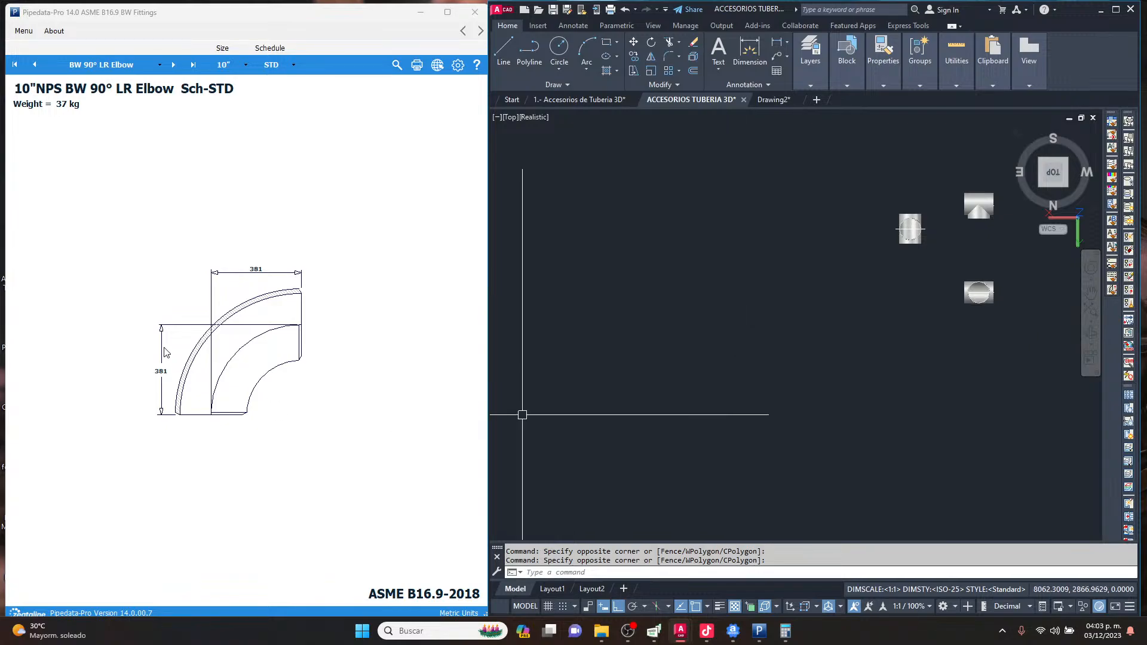
Draw two connected perpendicular lines, one vertical and one horizontal, each 381 long, in the empty area beside the existing fittings.
{"action": "type", "text": "l"}
{"action": "key", "text": "Return"}
{"action": "left_click", "coordinate": [619, 426]}
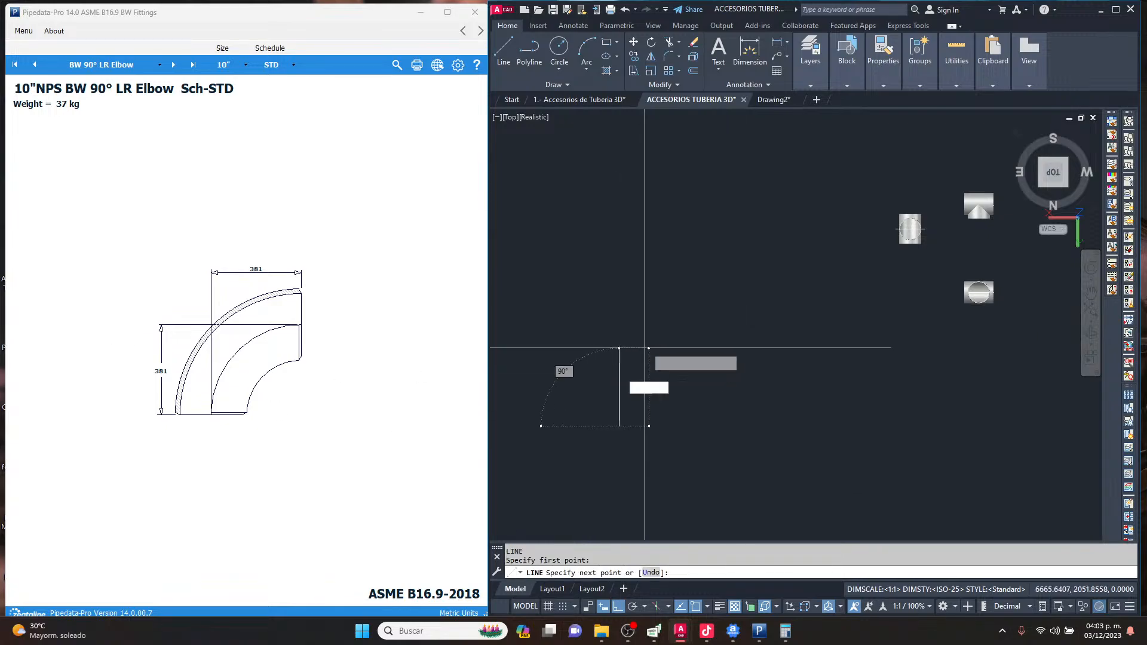
{"action": "type", "text": "381"}
{"action": "key", "text": "Return"}
{"action": "scroll", "coordinate": [663, 365], "scroll_direction": "down", "scroll_amount": 4}
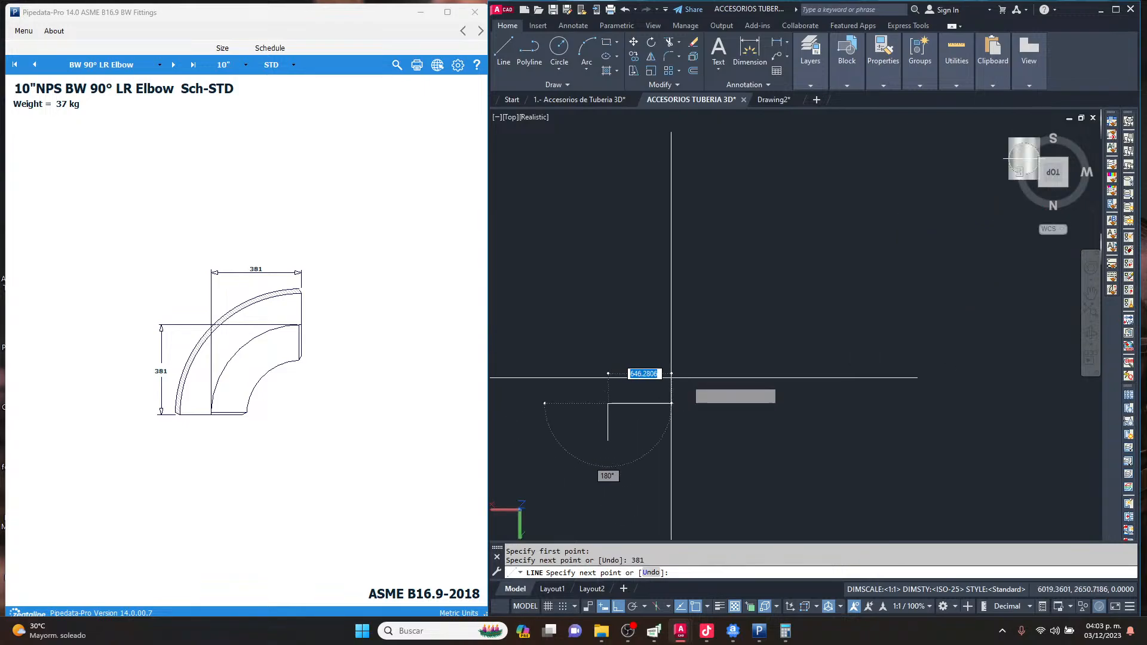
{"action": "key", "text": "Return"}
{"action": "key", "text": "Return"}
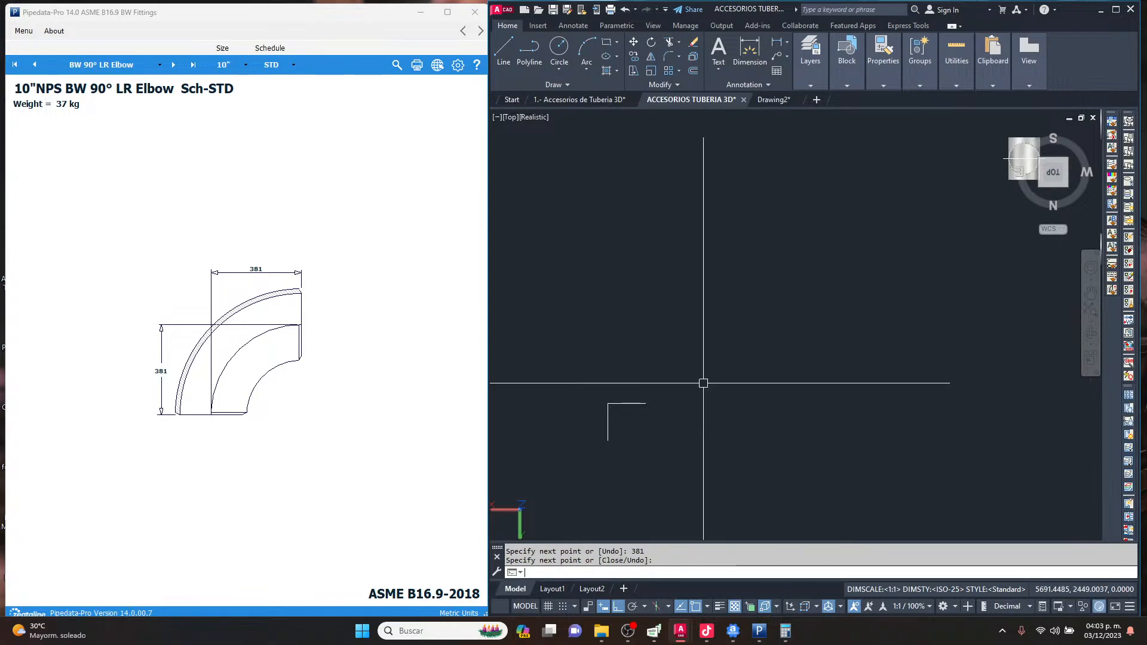
{"action": "key", "text": "Escape"}
Fillet the corner between the two lines with a radius equal to their full length, forming a quarter-circle arc.
{"action": "scroll", "coordinate": [606, 443], "scroll_direction": "up", "scroll_amount": 8}
{"action": "middle_click_drag", "start_coordinate": [691, 277], "coordinate": [706, 314]}
{"action": "scroll", "coordinate": [705, 314], "scroll_direction": "up", "scroll_amount": 1}
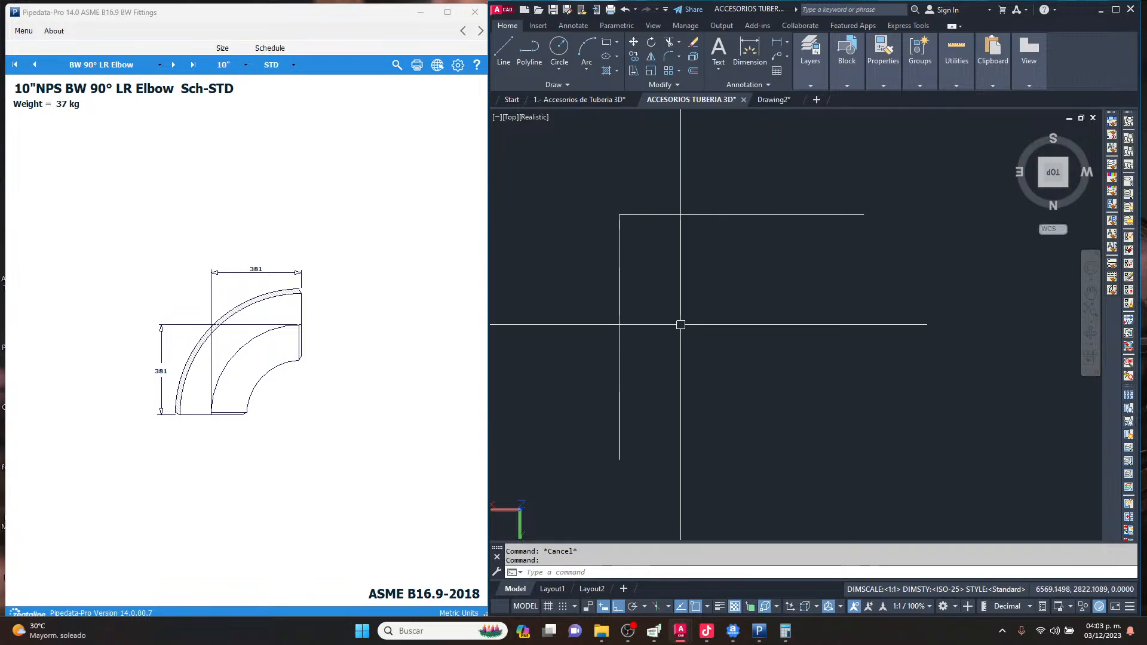
{"action": "key", "text": "Return"}
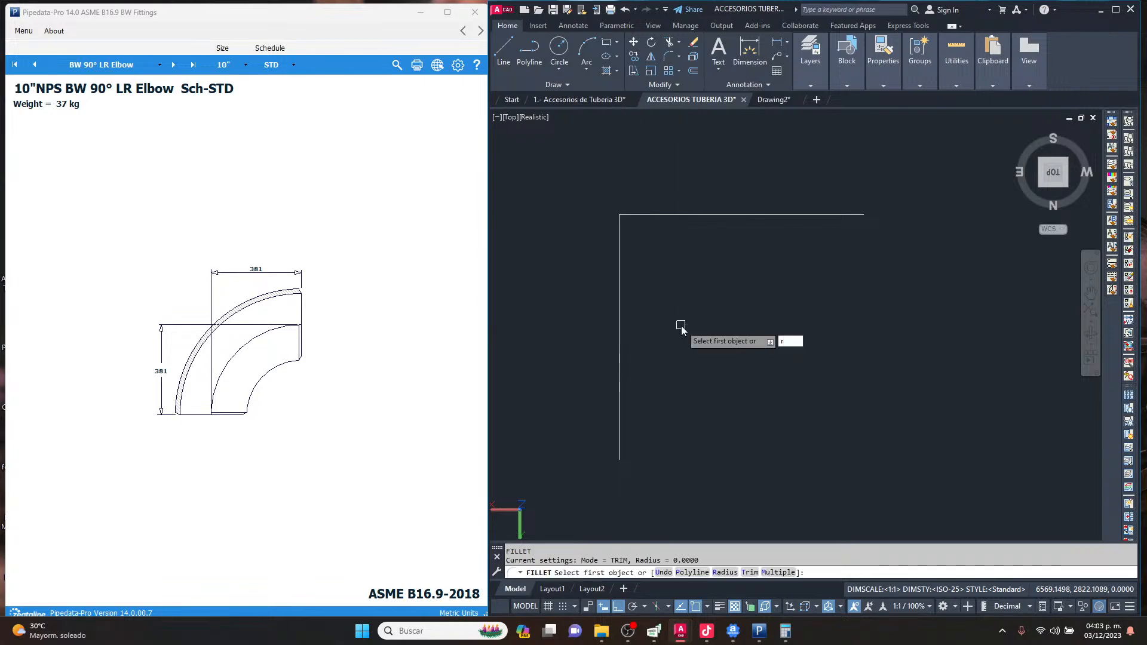
{"action": "type", "text": "r"}
{"action": "key", "text": "Return"}
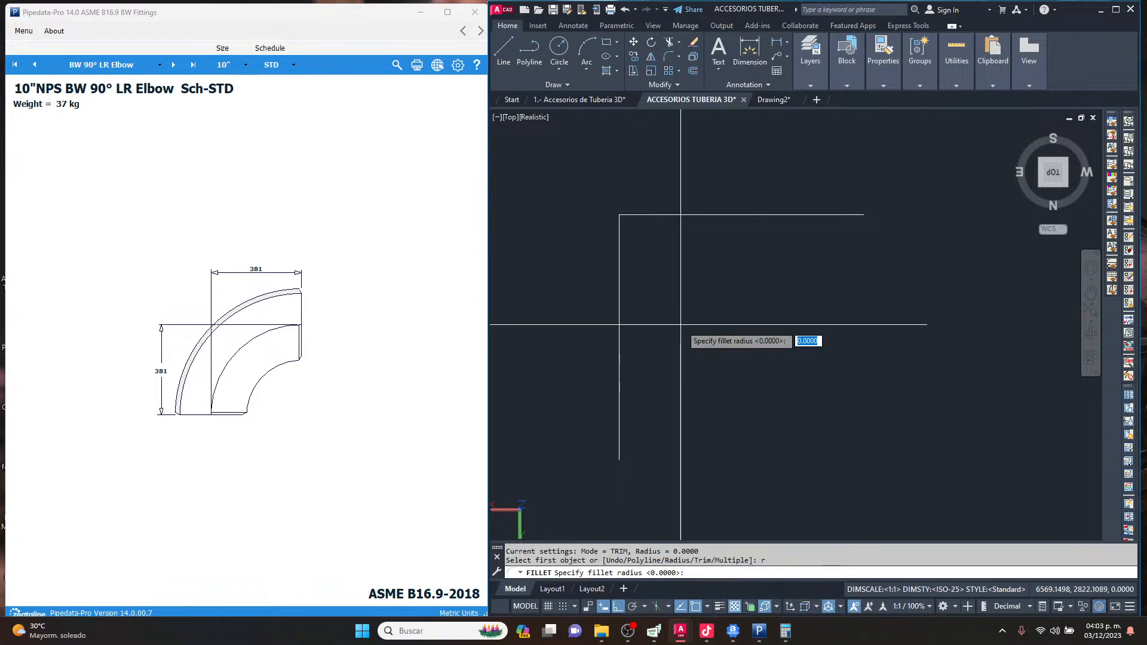
{"action": "key", "text": "Return"}
{"action": "left_click", "coordinate": [619, 322]}
{"action": "left_click", "coordinate": [678, 215]}
{"action": "key", "text": "Escape"}
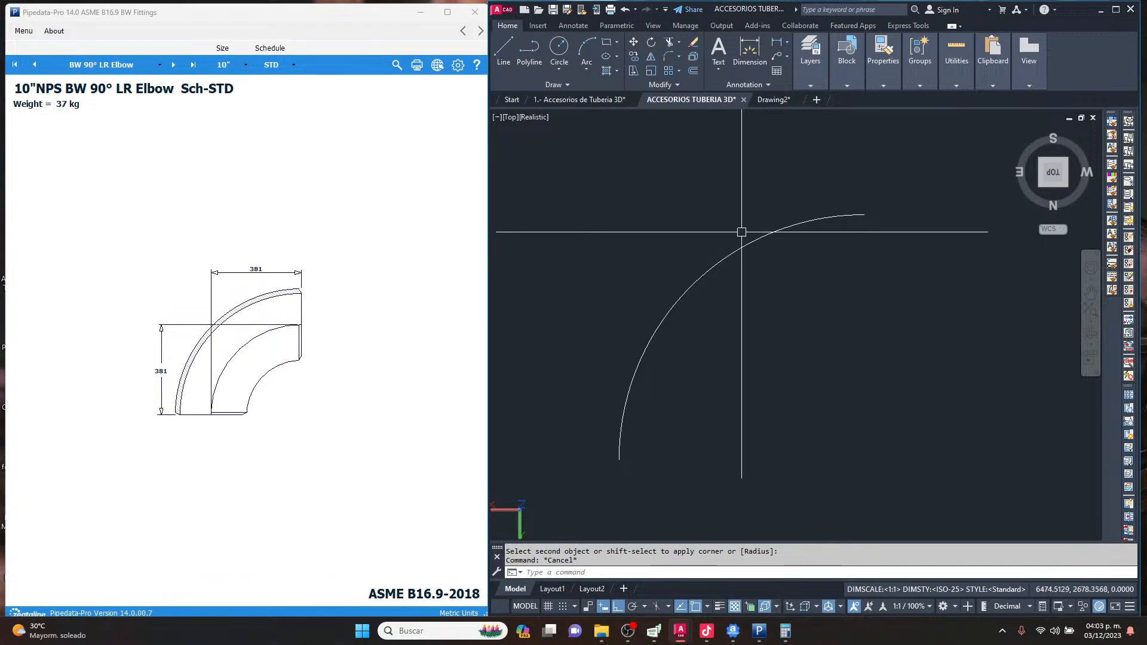
Switch the model view to the northwest isometric orientation.
{"action": "left_click", "coordinate": [1066, 187]}
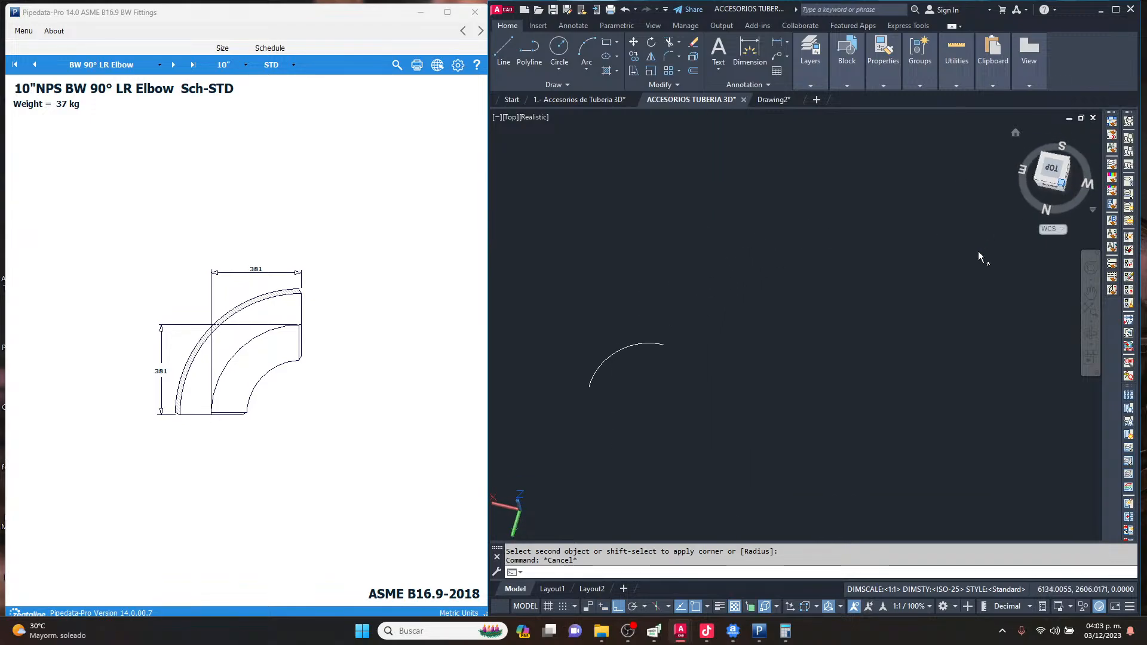
{"action": "key", "text": "Escape"}
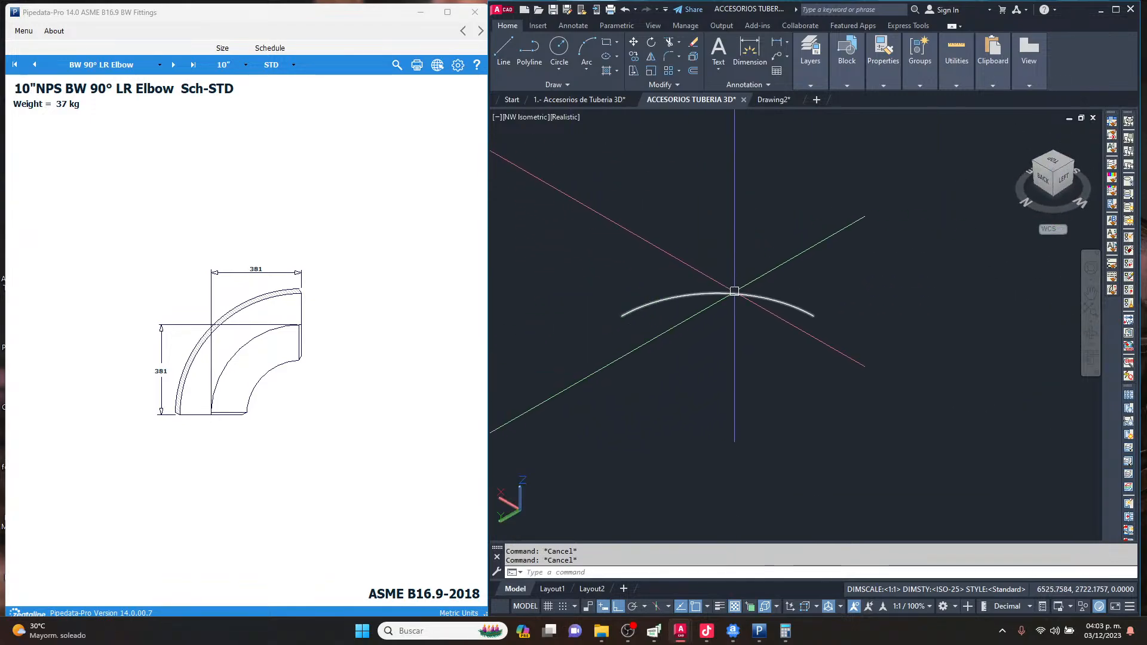
{"action": "type", "text": "drotate"}
{"action": "key", "text": "Return"}
{"action": "left_click", "coordinate": [734, 294]}
{"action": "key", "text": "Return"}
{"action": "left_click", "coordinate": [717, 316]}
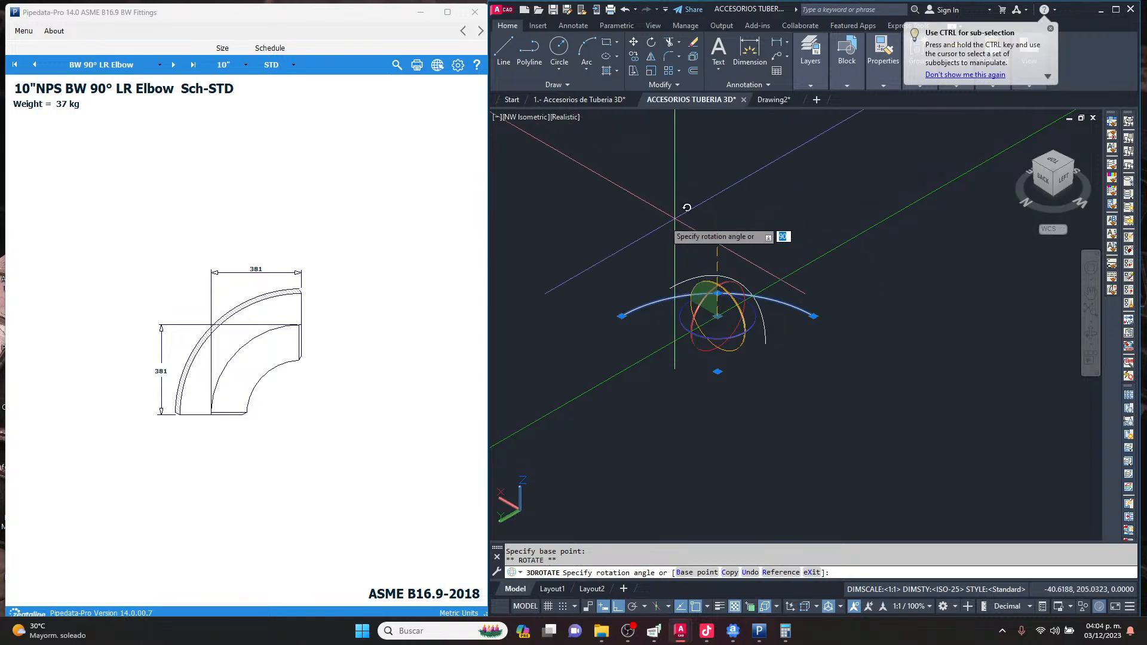
{"action": "key", "text": "Escape"}
Rotate the arc upright with 3DROTATE, turning it 90° about a horizontal axis through the midpoint between its ends.
{"action": "key", "text": "Return"}
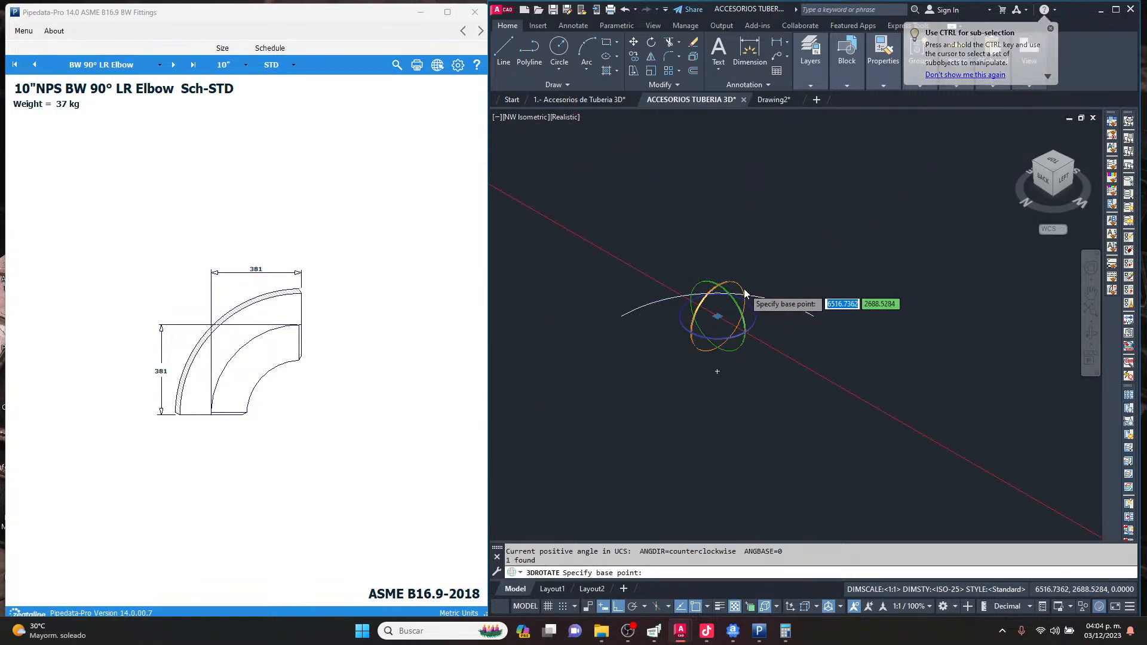
{"action": "left_click", "coordinate": [718, 316]}
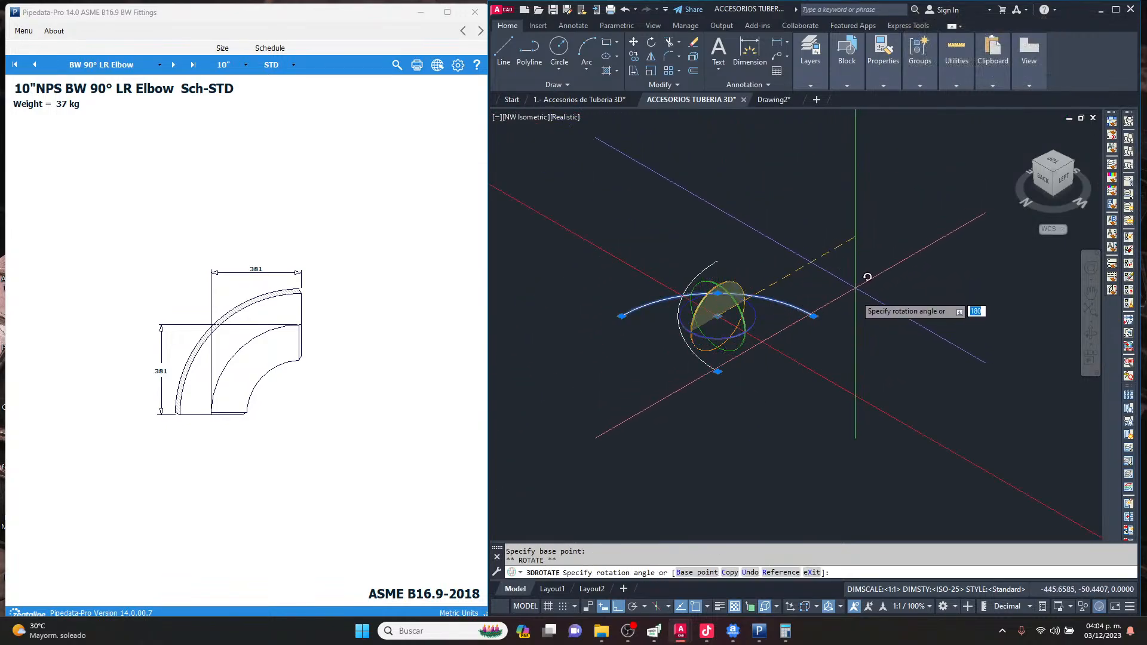
{"action": "key", "text": "Escape"}
{"action": "key", "text": "Escape"}
Draw a horizontal circle with a diameter of 305 centred on the arc's lower endpoint.
{"action": "middle_click_drag", "start_coordinate": [703, 356], "coordinate": [792, 346], "text": "shift"}
{"action": "middle_click_drag", "start_coordinate": [906, 332], "coordinate": [738, 350], "text": "shift"}
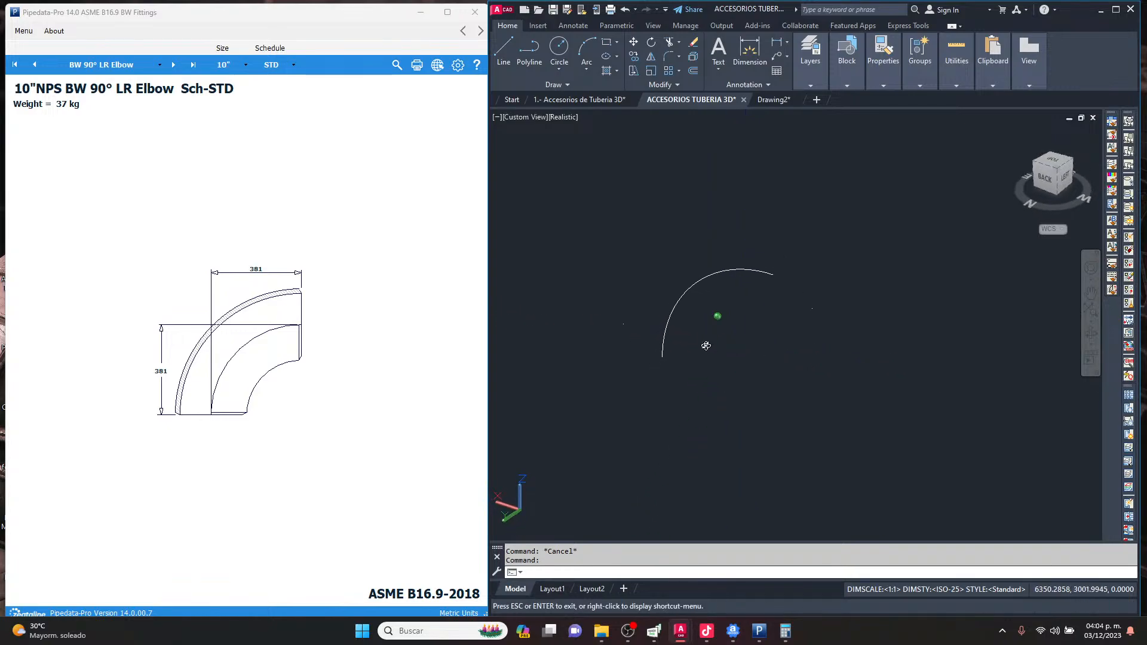
{"action": "scroll", "coordinate": [661, 365], "scroll_direction": "up", "scroll_amount": 2}
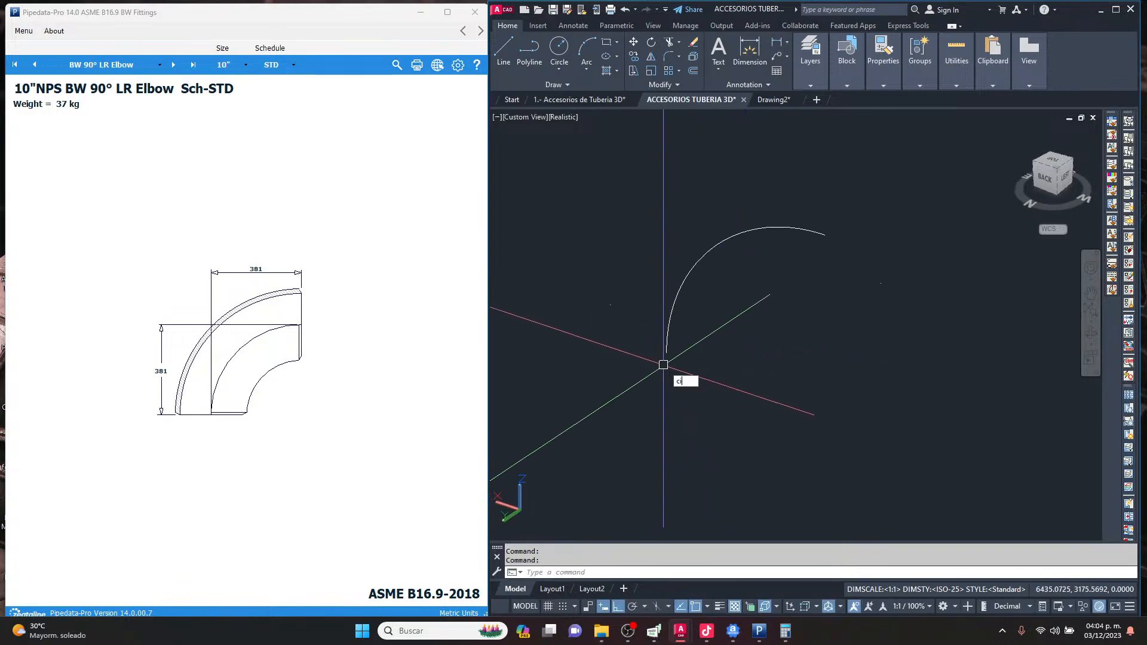
{"action": "key", "text": "Return"}
{"action": "type", "text": "cc"}
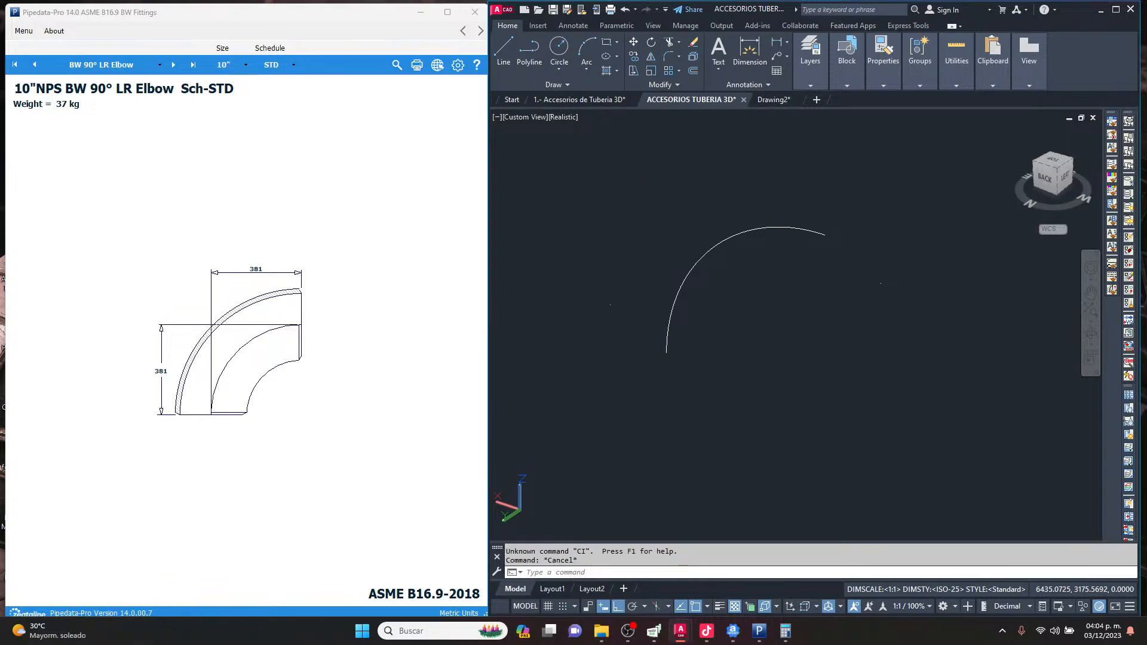
{"action": "key", "text": "Return"}
{"action": "left_click", "coordinate": [666, 353]}
{"action": "scroll", "coordinate": [666, 353], "scroll_direction": "up", "scroll_amount": 3}
{"action": "type", "text": "d"}
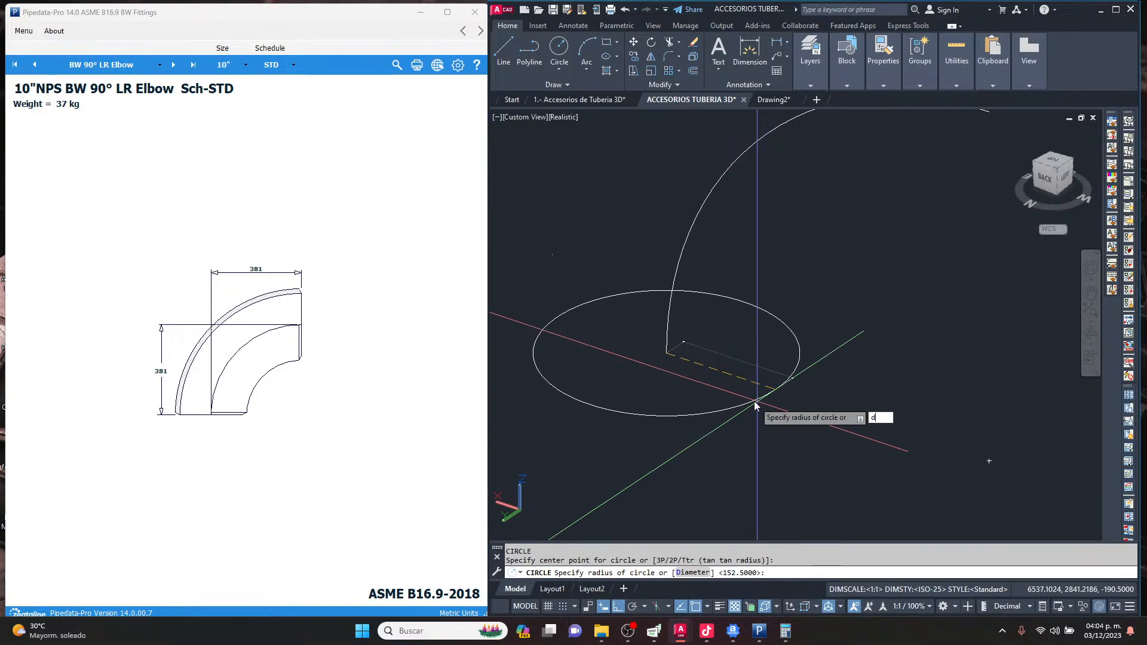
{"action": "key", "text": "Return"}
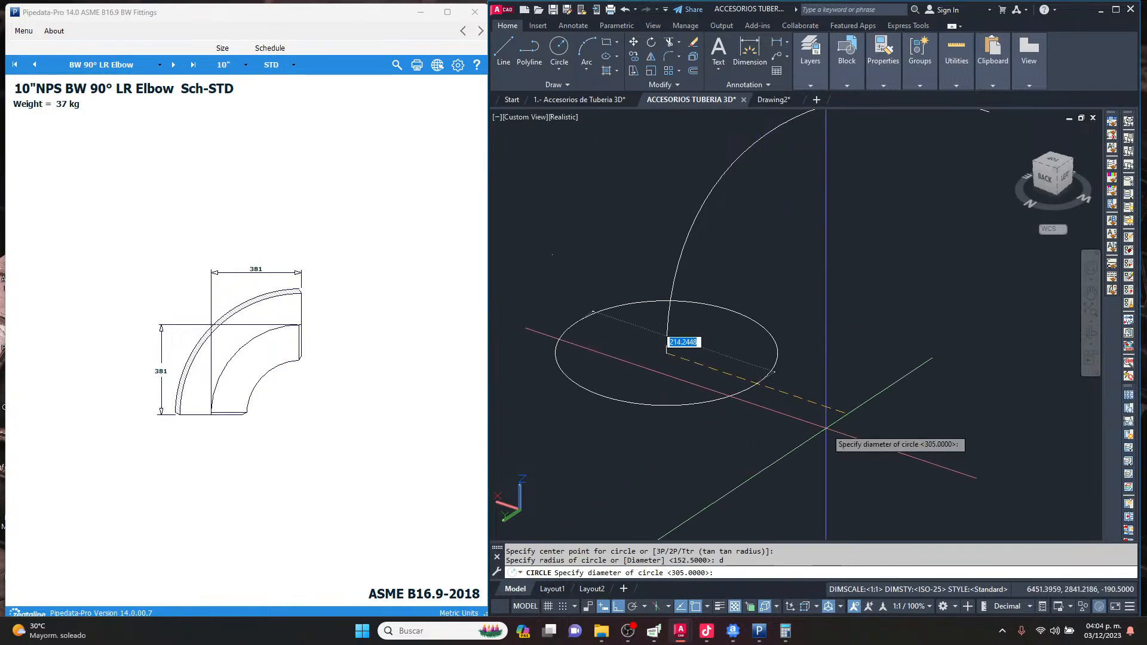
{"action": "key", "text": "Return"}
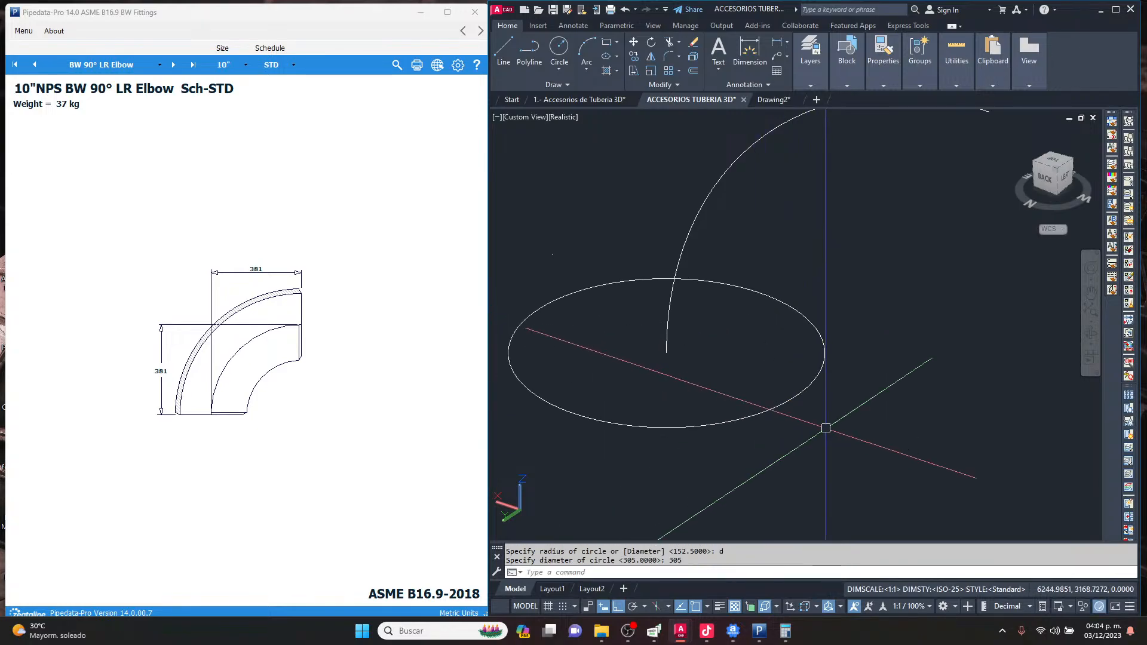
Draw a circle with a diameter of 324 centred on the arc's lower endpoint, concentric with the existing circle.
{"action": "type", "text": "cc"}
{"action": "key", "text": "Return"}
{"action": "scroll", "coordinate": [666, 353], "scroll_direction": "down", "scroll_amount": 5}
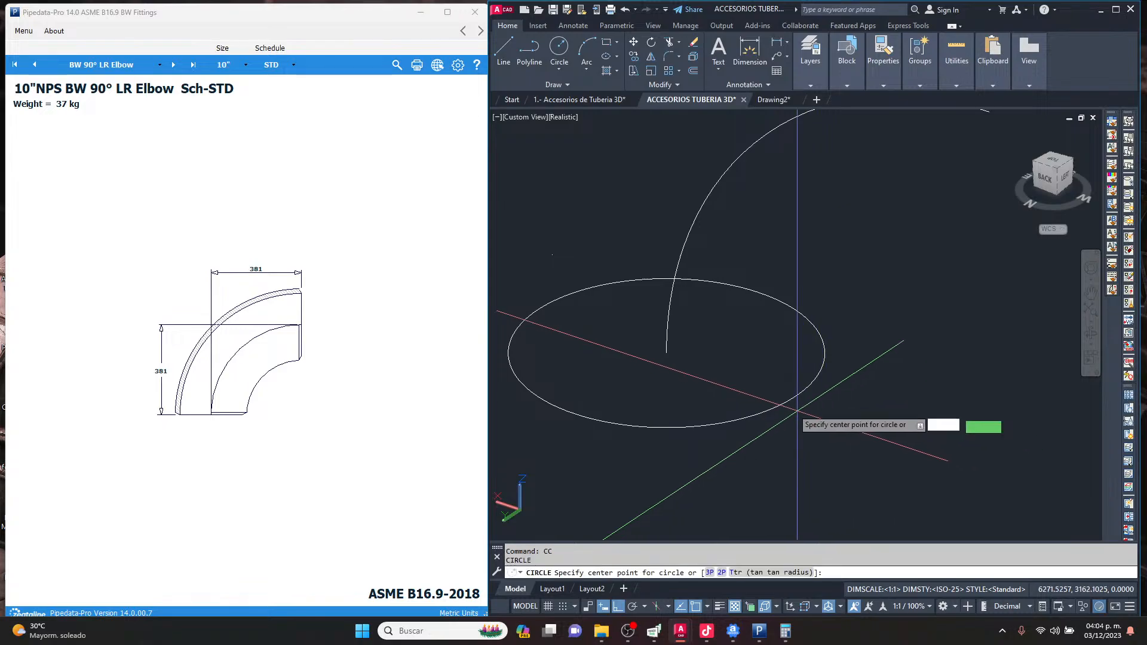
{"action": "left_click", "coordinate": [666, 353]}
{"action": "type", "text": "d"}
{"action": "key", "text": "Return"}
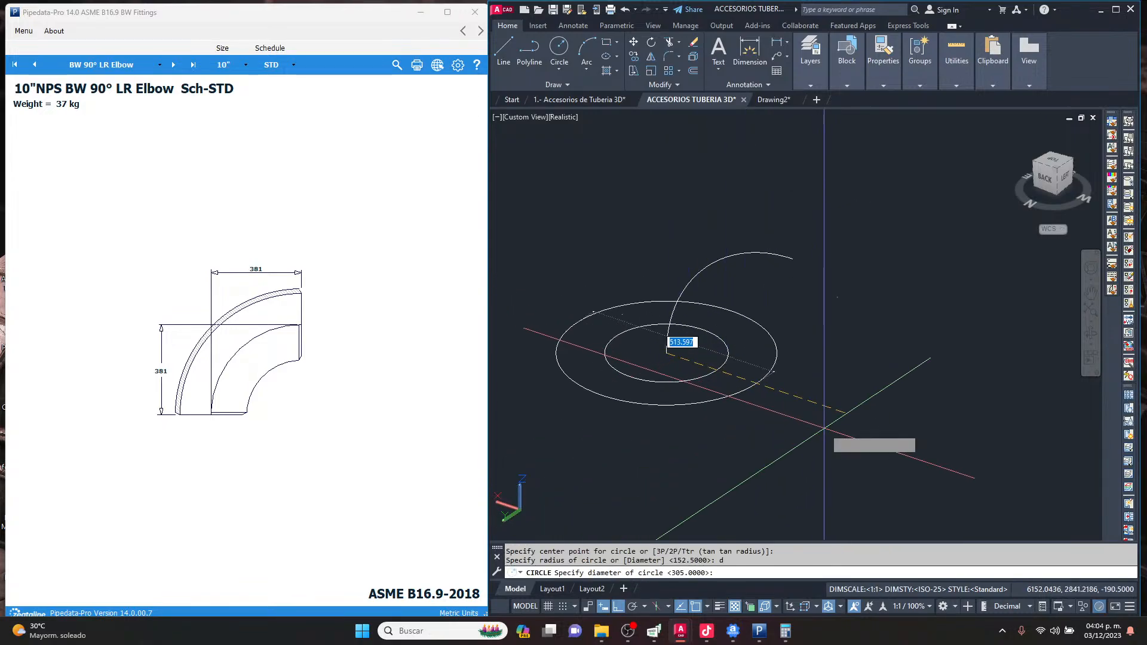
{"action": "type", "text": "32"}
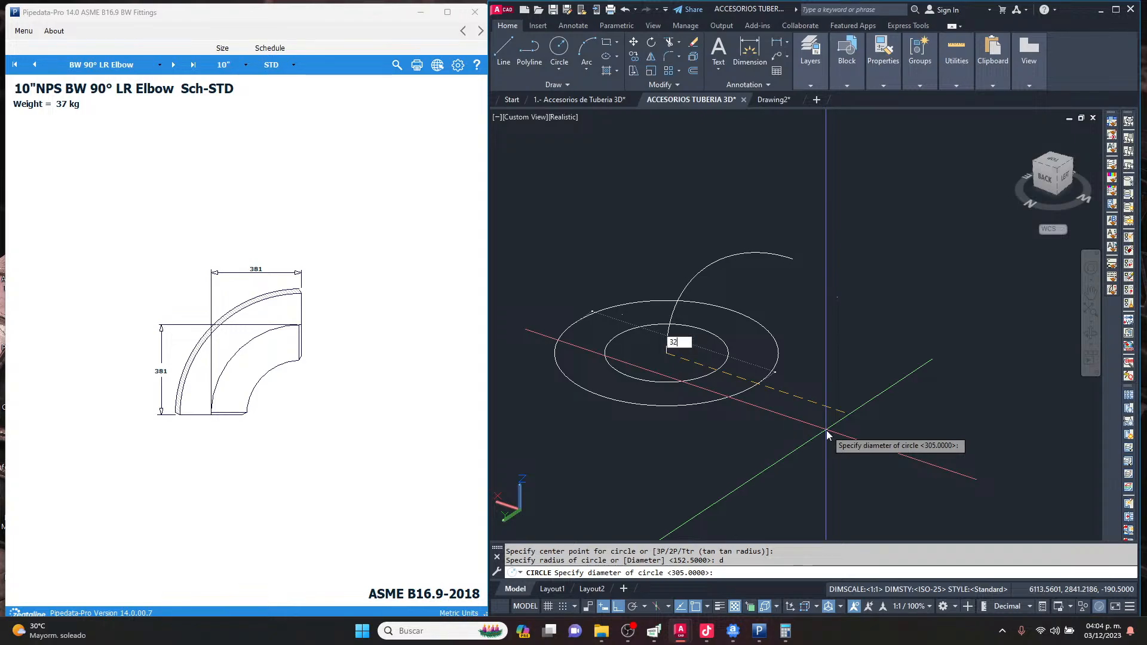
{"action": "type", "text": "4"}
{"action": "key", "text": "Return"}
{"action": "scroll", "coordinate": [733, 303], "scroll_direction": "up", "scroll_amount": 4}
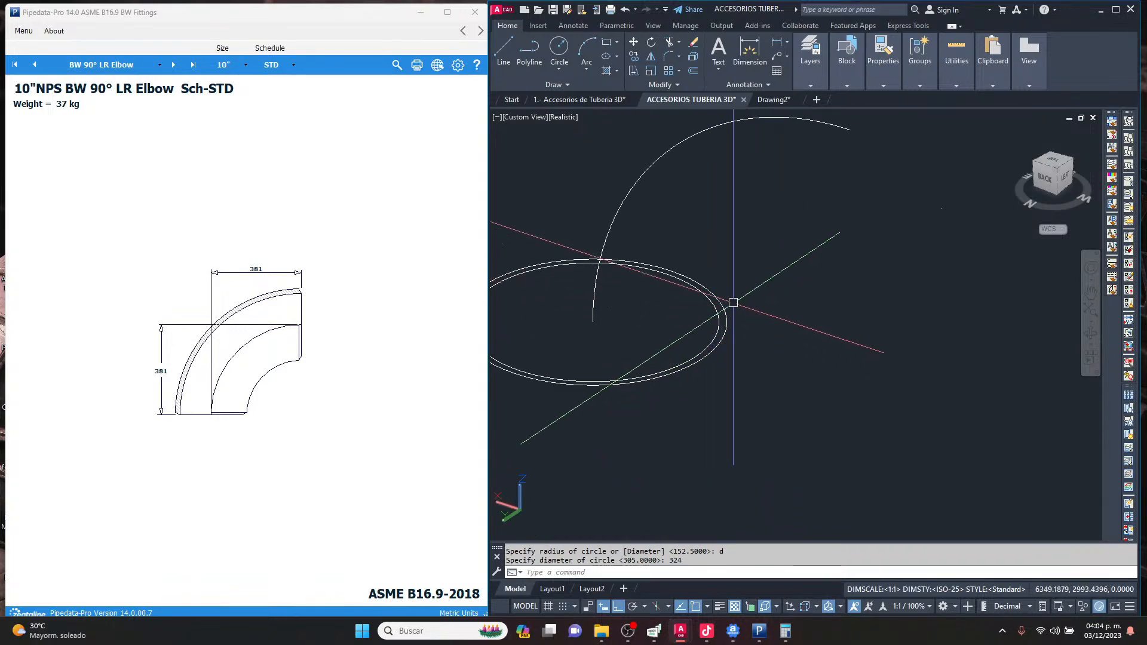
Extrude both concentric circles along the quarter-circle arc as the path to form two nested elbow solids.
{"action": "scroll", "coordinate": [778, 320], "scroll_direction": "up", "scroll_amount": 2}
{"action": "scroll", "coordinate": [687, 185], "scroll_direction": "down", "scroll_amount": 3}
{"action": "middle_click_drag", "start_coordinate": [789, 159], "coordinate": [867, 200]}
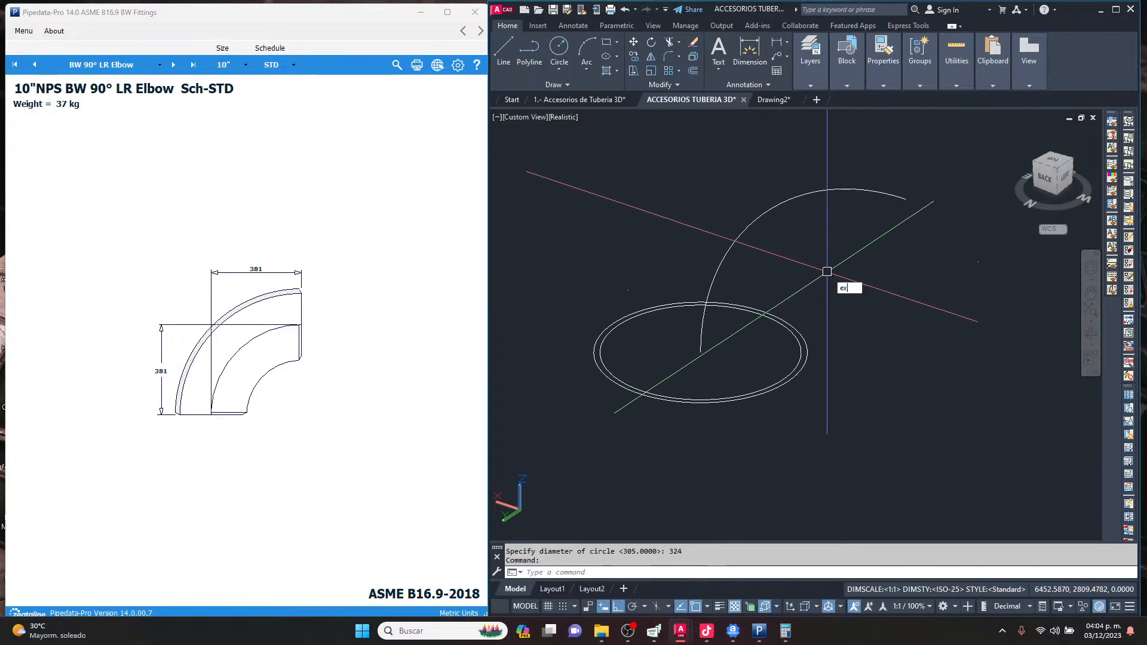
{"action": "key", "text": "Return"}
{"action": "left_click", "coordinate": [844, 300]}
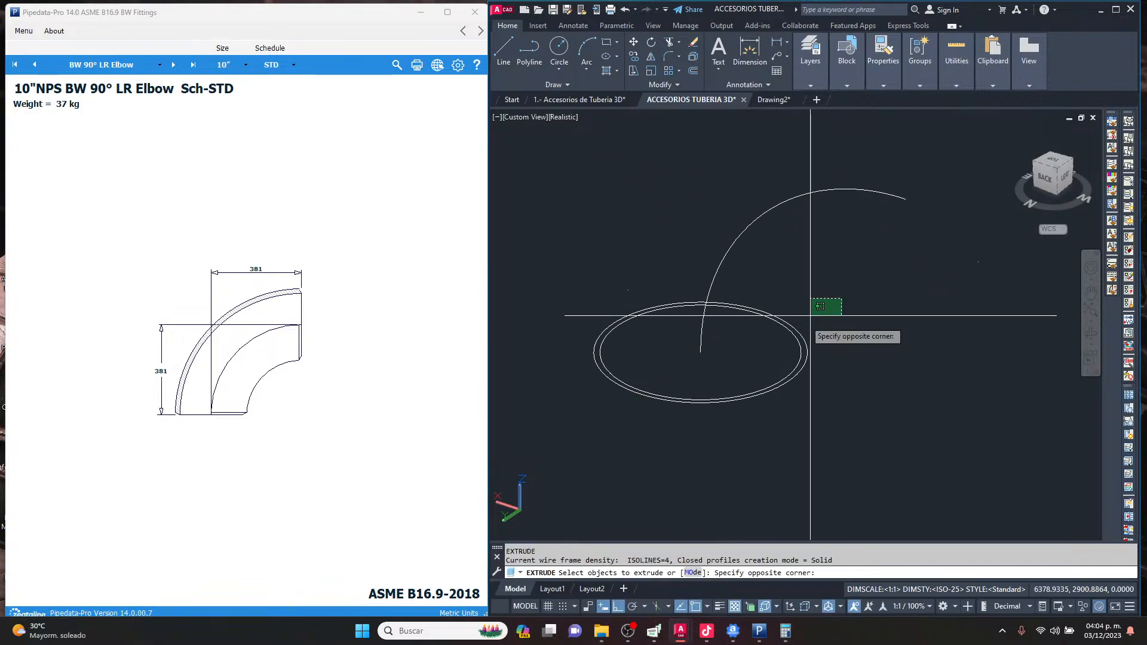
{"action": "left_click", "coordinate": [798, 332]}
{"action": "key", "text": "Return"}
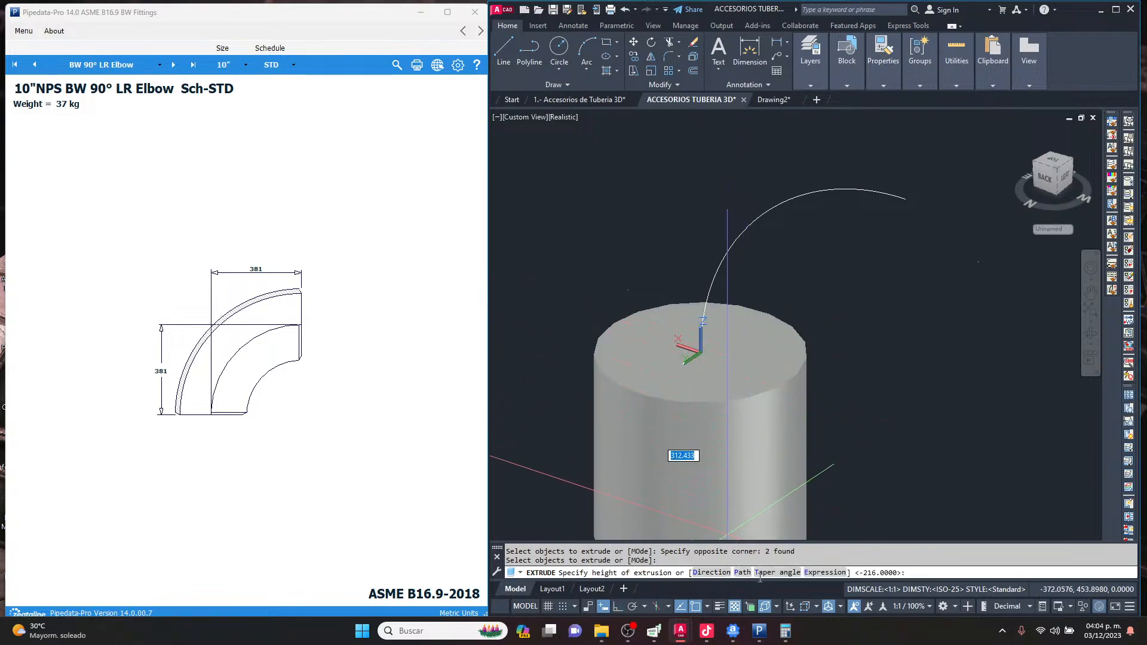
{"action": "left_click", "coordinate": [741, 573]}
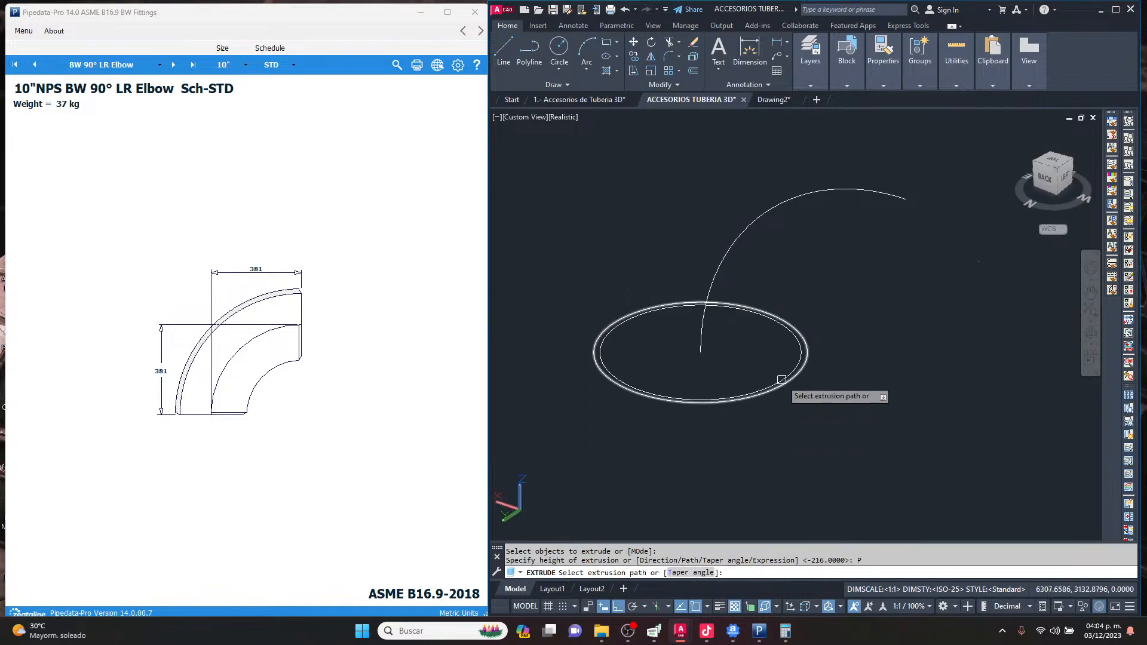
{"action": "left_click", "coordinate": [763, 221]}
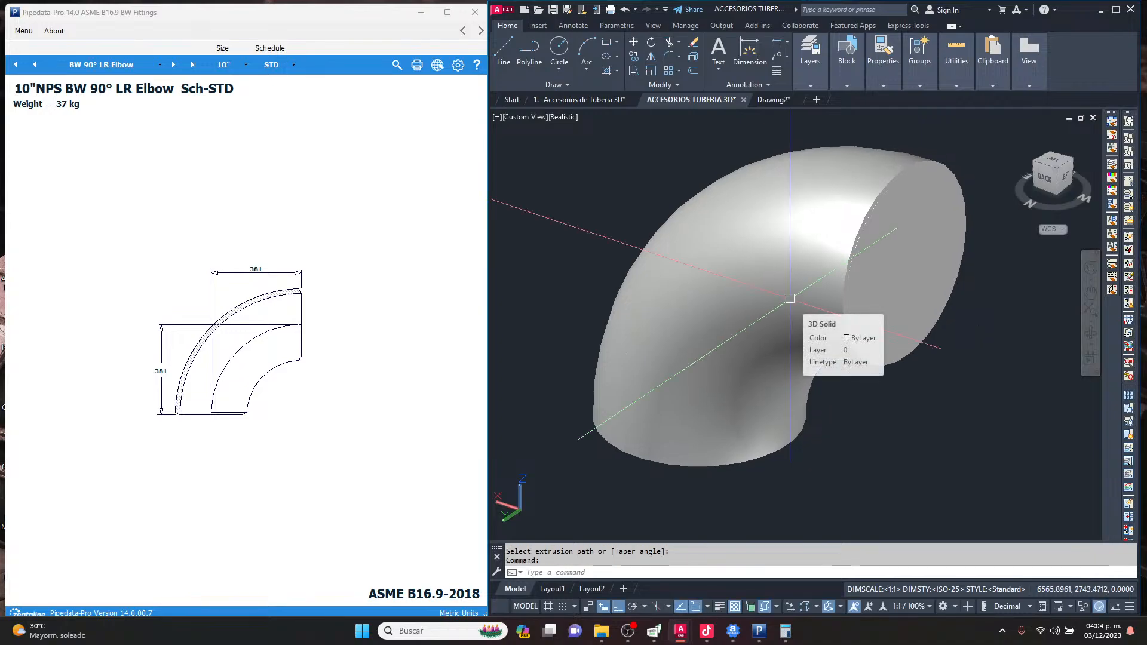
Change the visual style to 2D wireframe with SHADEMODE.
{"action": "type", "text": "shademode"}
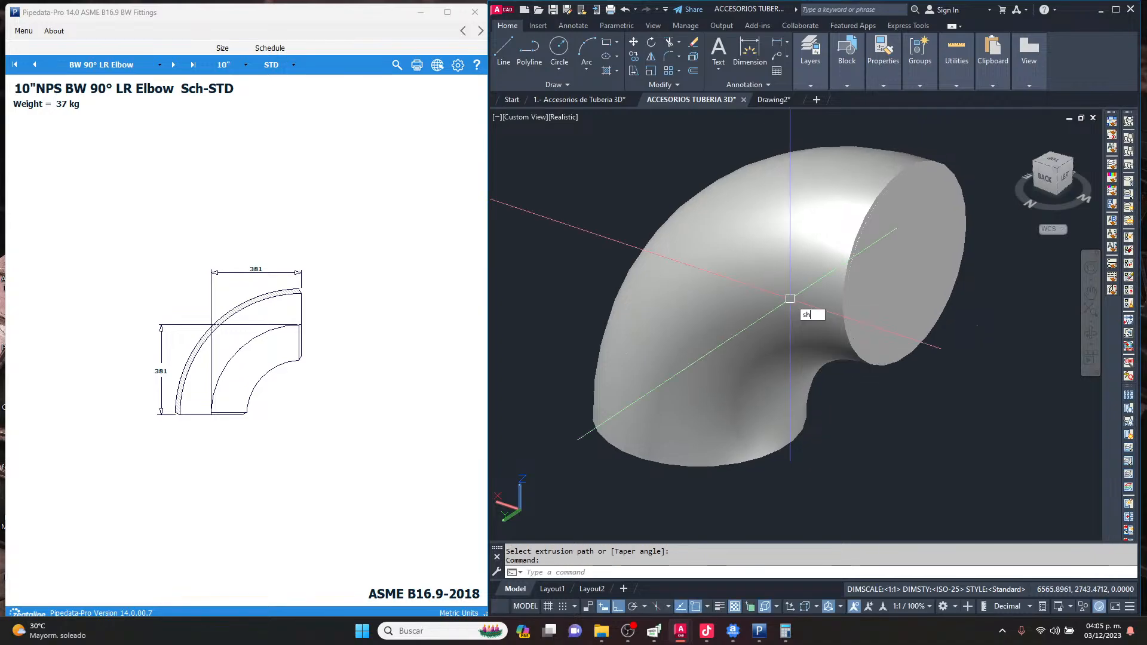
{"action": "key", "text": "Return"}
{"action": "type", "text": "2"}
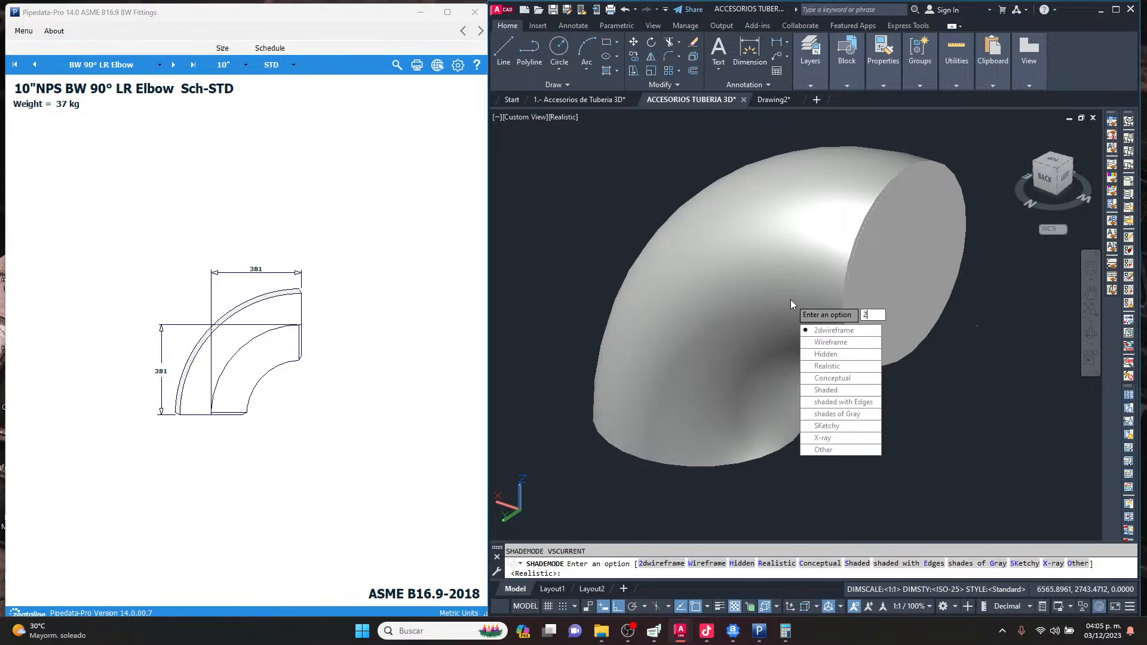
{"action": "key", "text": "Return"}
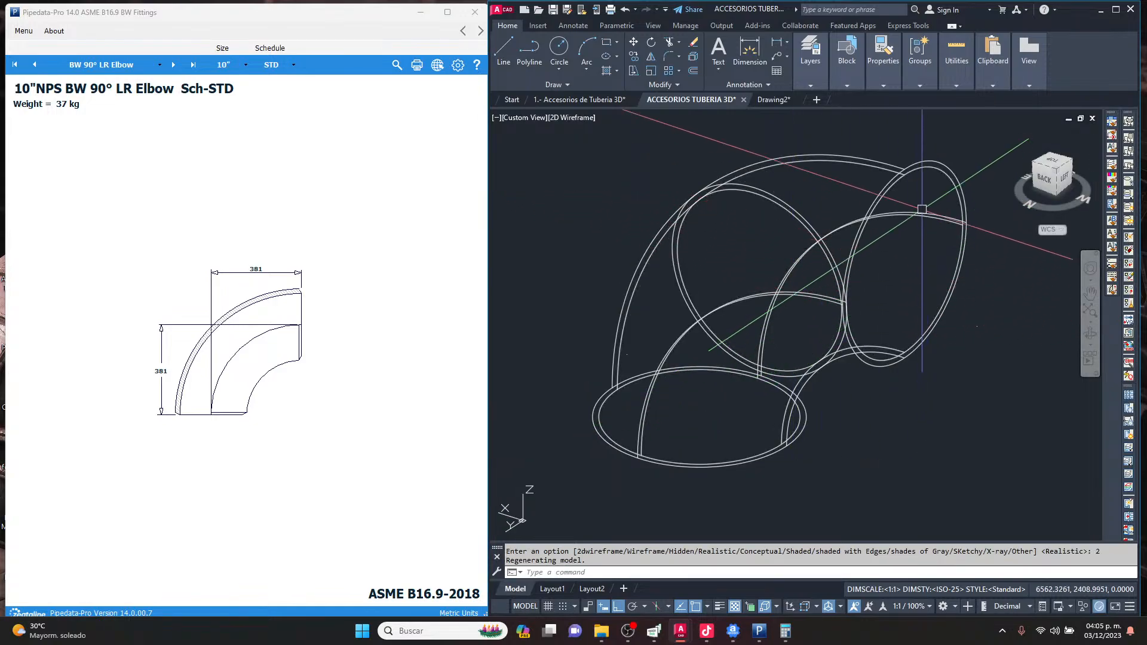
Subtract the inner elbow solid from the outer elbow solid to hollow out the fitting.
{"action": "type", "text": "SU"}
{"action": "key", "text": "Return"}
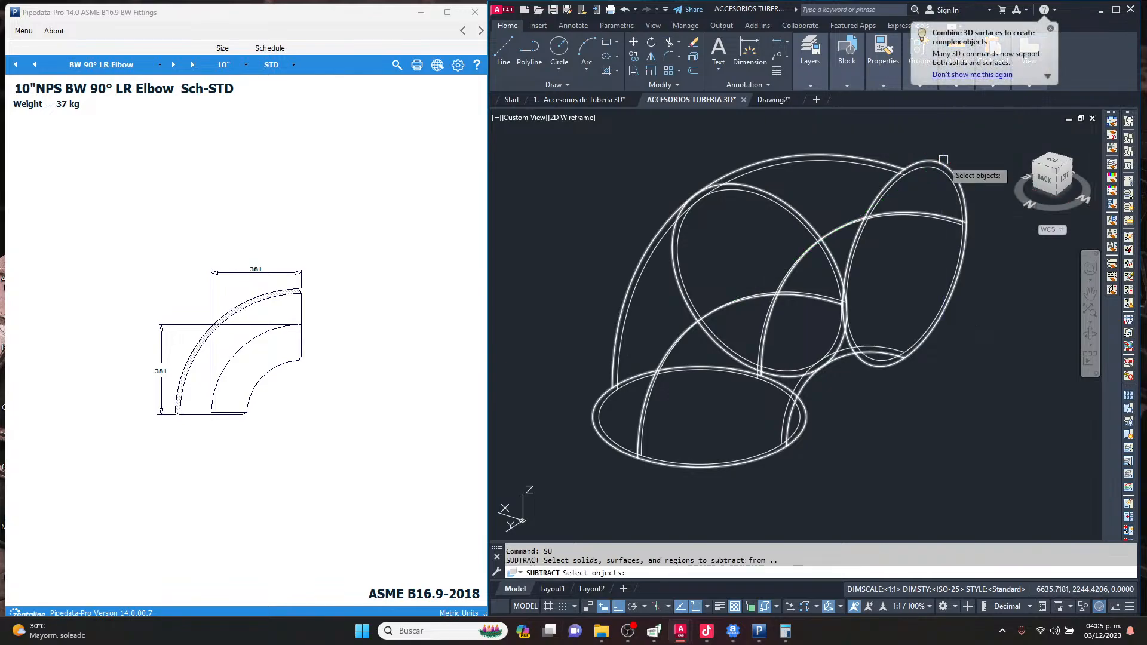
{"action": "left_click", "coordinate": [944, 160]}
{"action": "scroll", "coordinate": [953, 166], "scroll_direction": "up", "scroll_amount": 3}
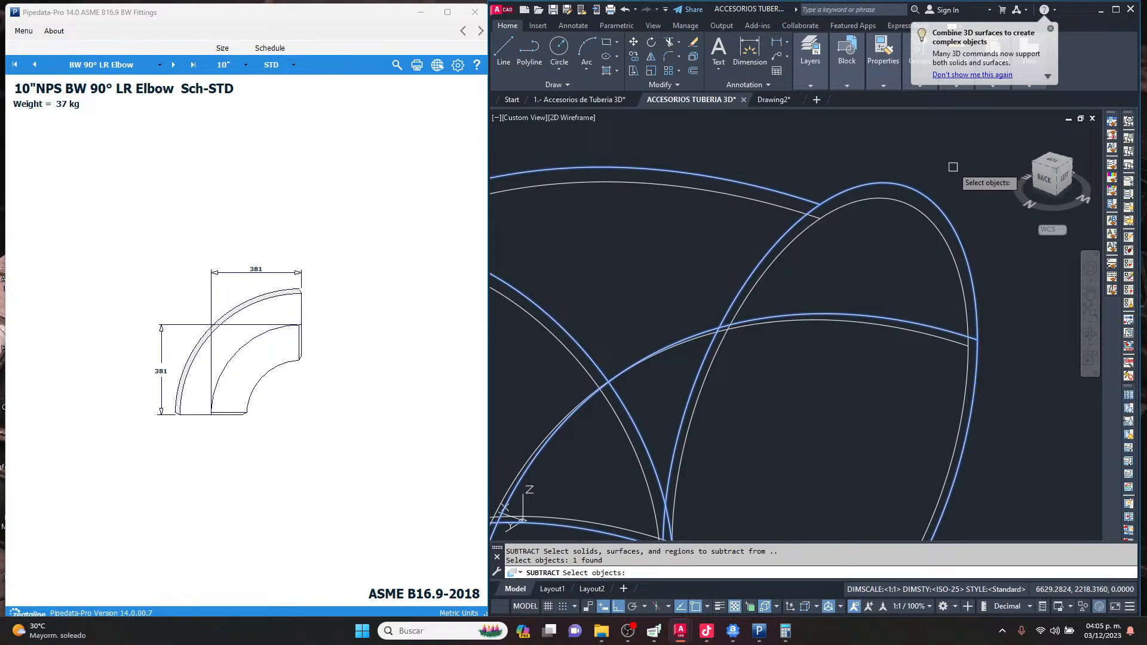
{"action": "scroll", "coordinate": [952, 167], "scroll_direction": "down", "scroll_amount": 3}
{"action": "key", "text": "Return"}
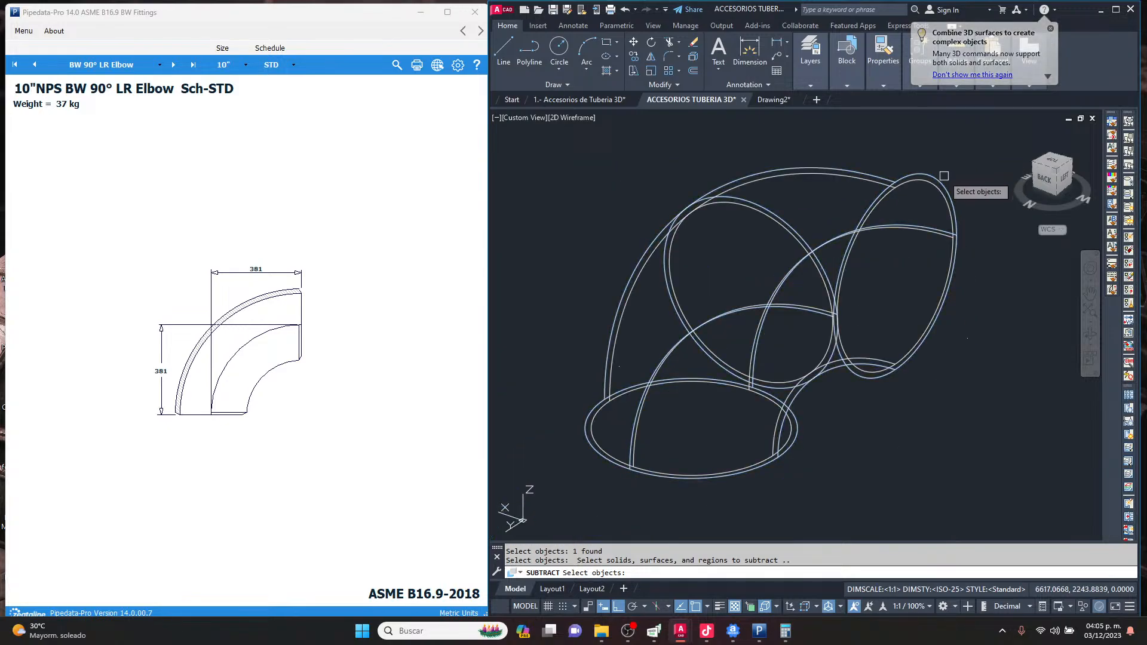
{"action": "left_click", "coordinate": [937, 175]}
{"action": "scroll", "coordinate": [935, 178], "scroll_direction": "up", "scroll_amount": 2}
{"action": "key", "text": "Return"}
{"action": "scroll", "coordinate": [904, 223], "scroll_direction": "down", "scroll_amount": 4}
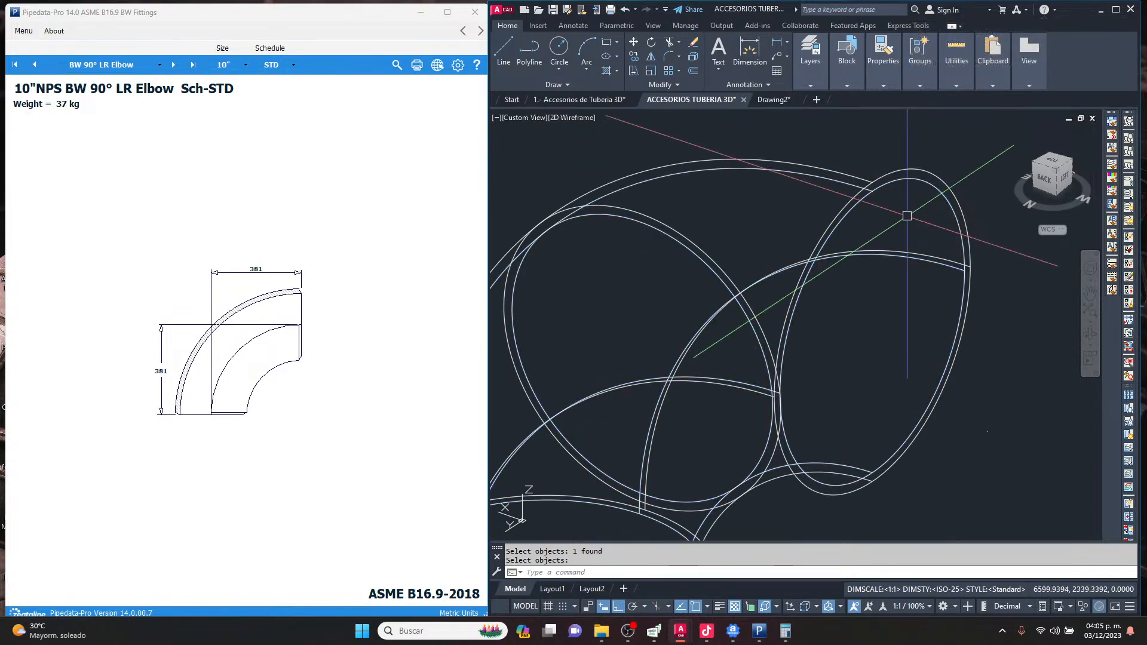
Change the visual style to Realistic with SHADEMODE and view the hollow elbow from a lower angle.
{"action": "type", "text": "sha"}
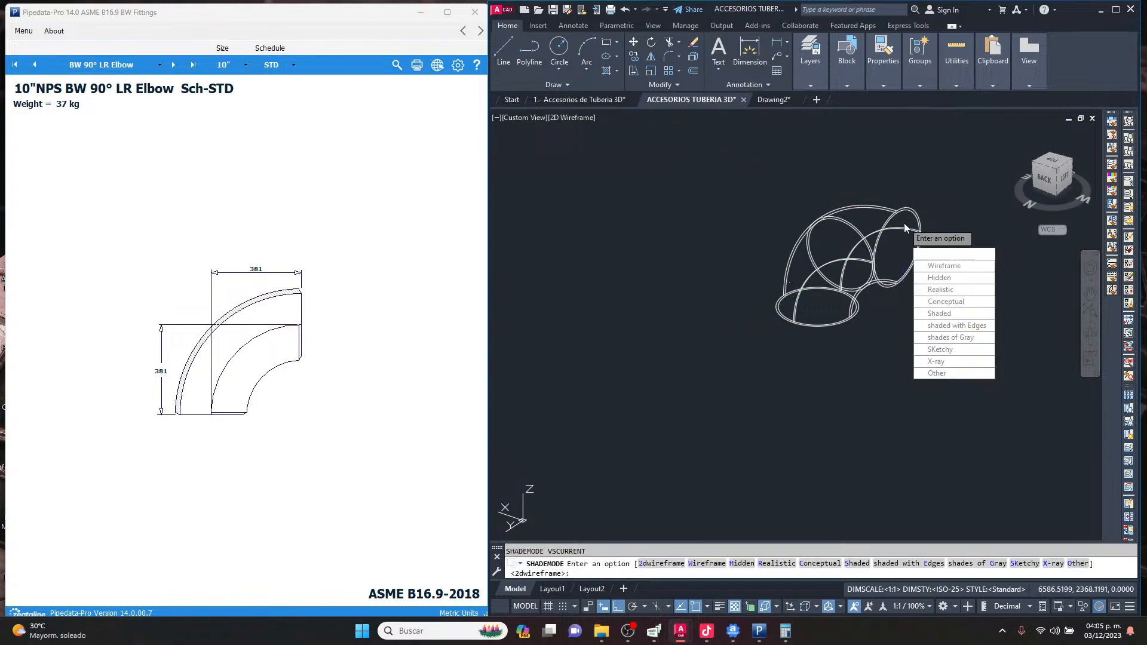
{"action": "key", "text": "Return"}
{"action": "type", "text": "r"}
{"action": "key", "text": "Return"}
{"action": "scroll", "coordinate": [904, 222], "scroll_direction": "up", "scroll_amount": 3}
{"action": "middle_click_drag", "start_coordinate": [903, 221], "coordinate": [902, 307], "text": "shift"}
Erase the extra objects beside the tee and set the view to northwest isometric.
{"action": "scroll", "coordinate": [873, 303], "scroll_direction": "down", "scroll_amount": 5}
{"action": "scroll", "coordinate": [855, 303], "scroll_direction": "down", "scroll_amount": 6}
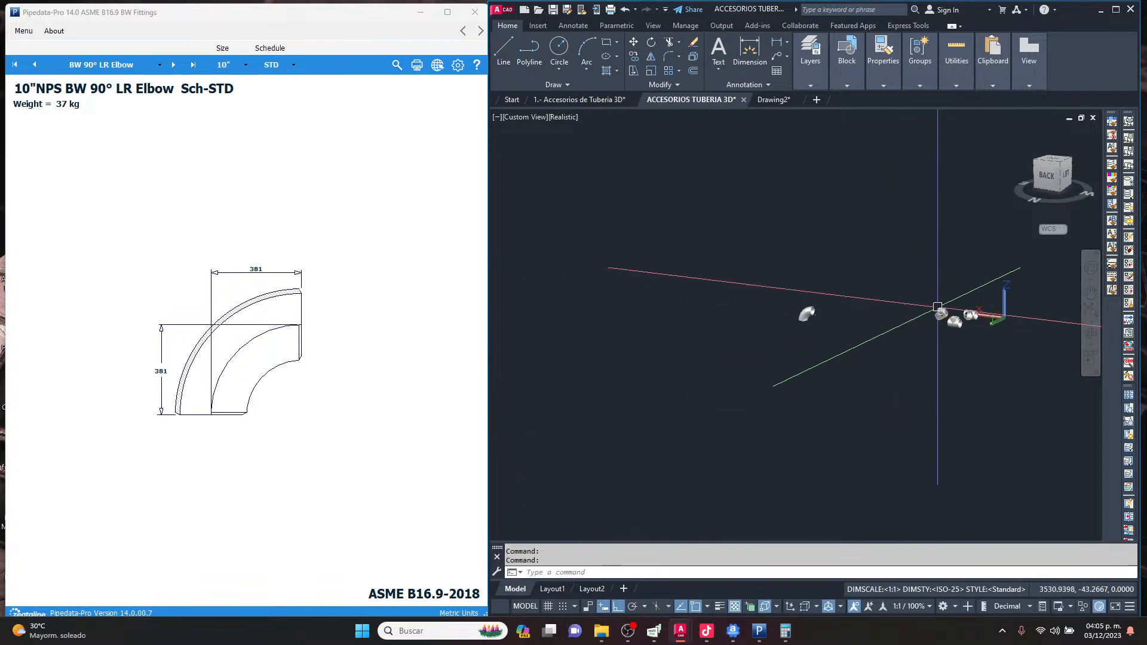
{"action": "scroll", "coordinate": [970, 311], "scroll_direction": "up", "scroll_amount": 7}
{"action": "left_click", "coordinate": [1013, 423]}
{"action": "left_click", "coordinate": [906, 297]}
{"action": "key", "text": "Delete"}
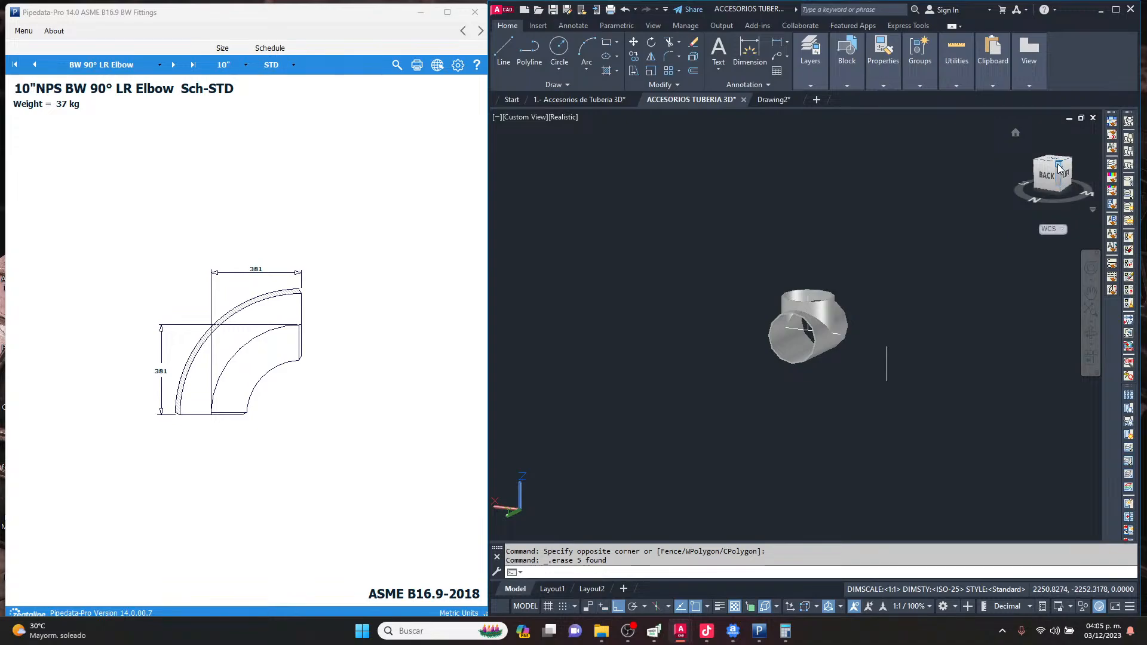
{"action": "left_click", "coordinate": [1059, 168]}
{"action": "left_click", "coordinate": [686, 312]}
{"action": "left_click", "coordinate": [568, 335]}
{"action": "type", "text": "M"}
{"action": "key", "text": "Return"}
{"action": "scroll", "coordinate": [621, 335], "scroll_direction": "up", "scroll_amount": 3}
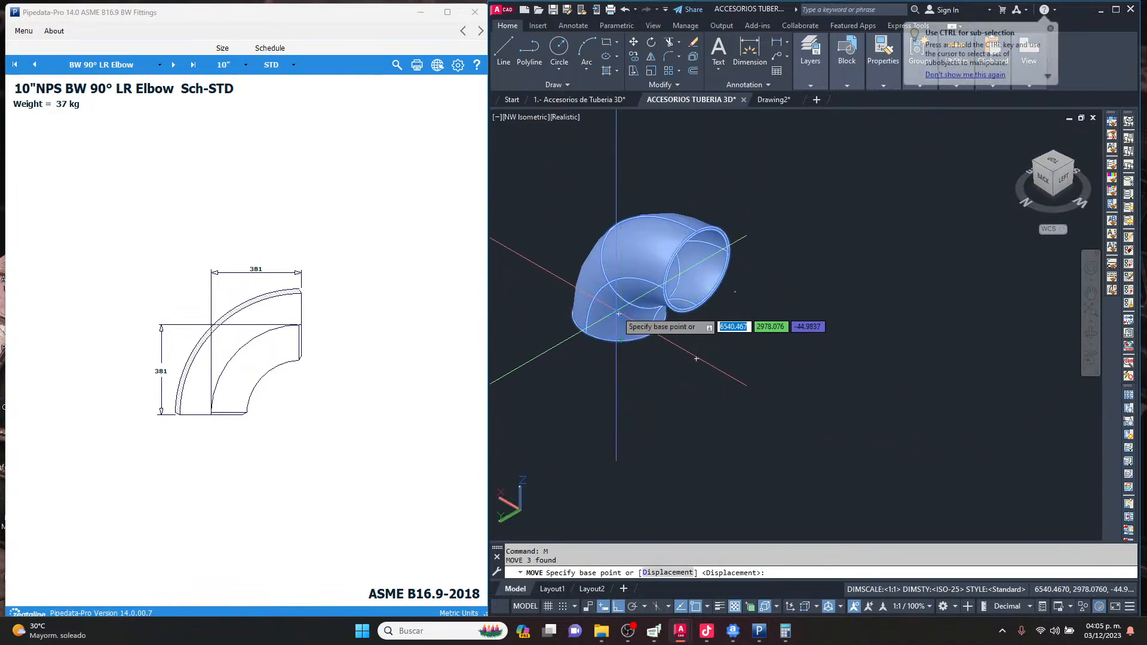
{"action": "scroll", "coordinate": [634, 335], "scroll_direction": "up", "scroll_amount": 5}
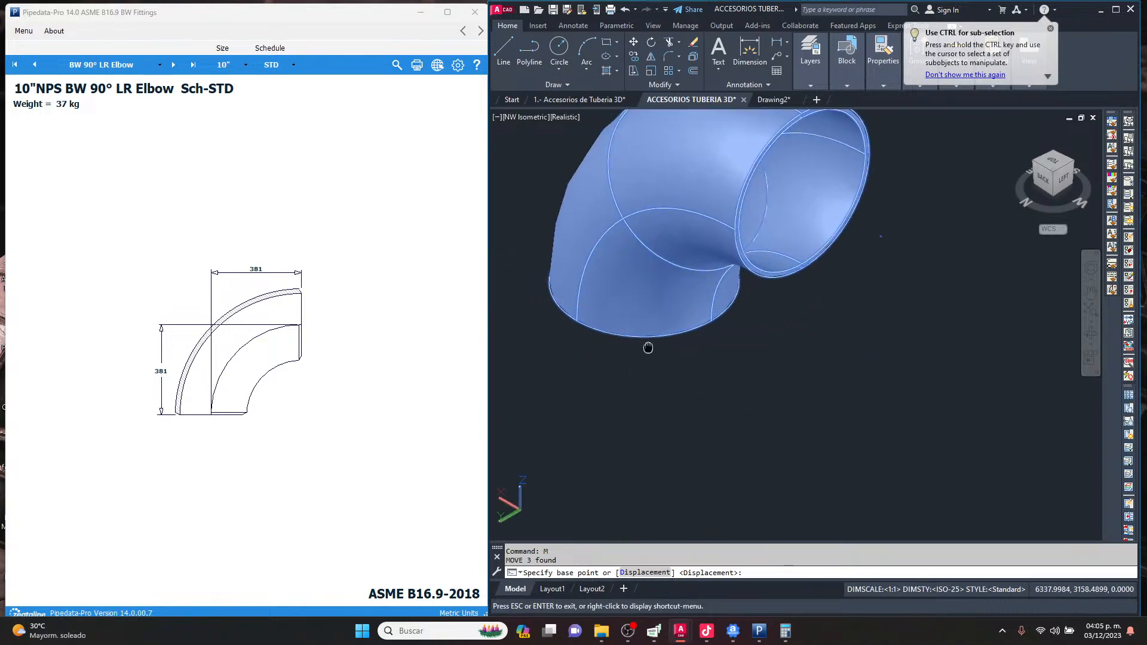
{"action": "middle_click_drag", "start_coordinate": [640, 347], "coordinate": [716, 357]}
{"action": "scroll", "coordinate": [738, 349], "scroll_direction": "up", "scroll_amount": 4}
{"action": "scroll", "coordinate": [739, 349], "scroll_direction": "down", "scroll_amount": 3}
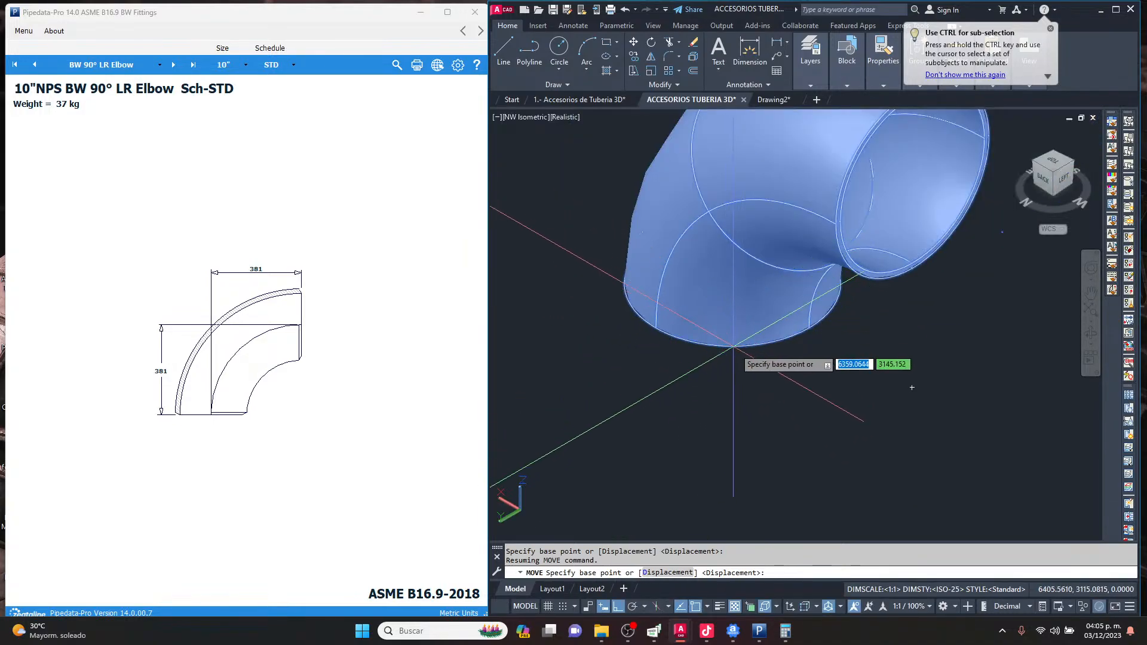
{"action": "middle_click_drag", "start_coordinate": [763, 296], "coordinate": [752, 374]}
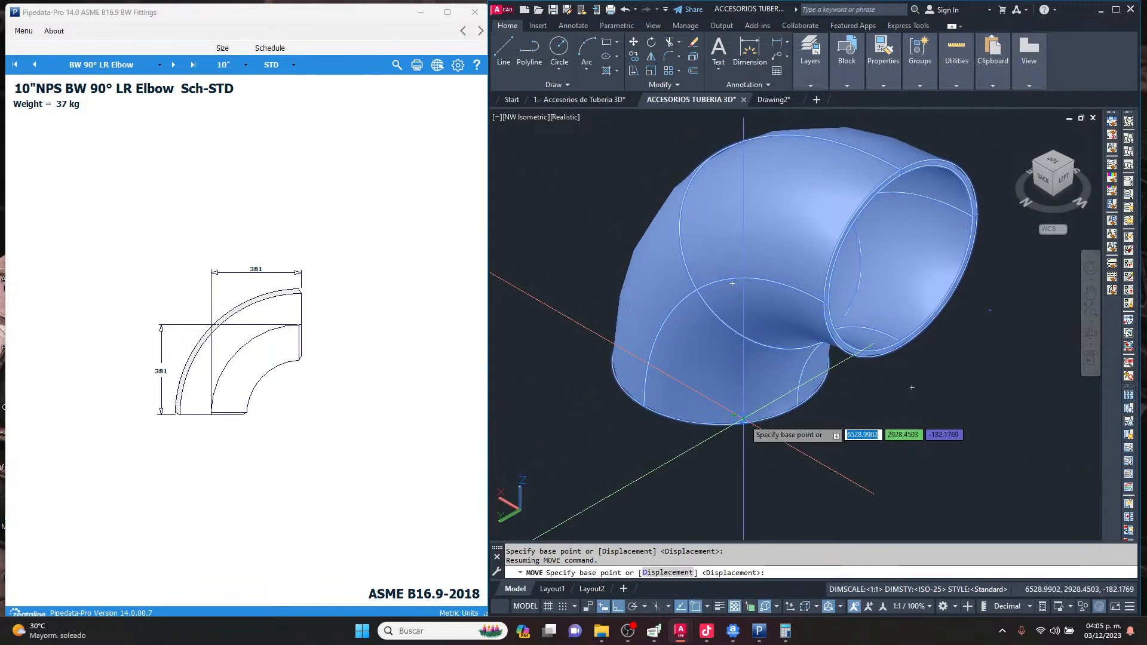
{"action": "key", "text": "Escape"}
{"action": "key", "text": "Escape"}
{"action": "key", "text": "Escape"}
Move the elbow from the centre of its lower opening to the centre of the tee's upward branch opening.
{"action": "left_click", "coordinate": [831, 411]}
{"action": "left_click", "coordinate": [738, 311]}
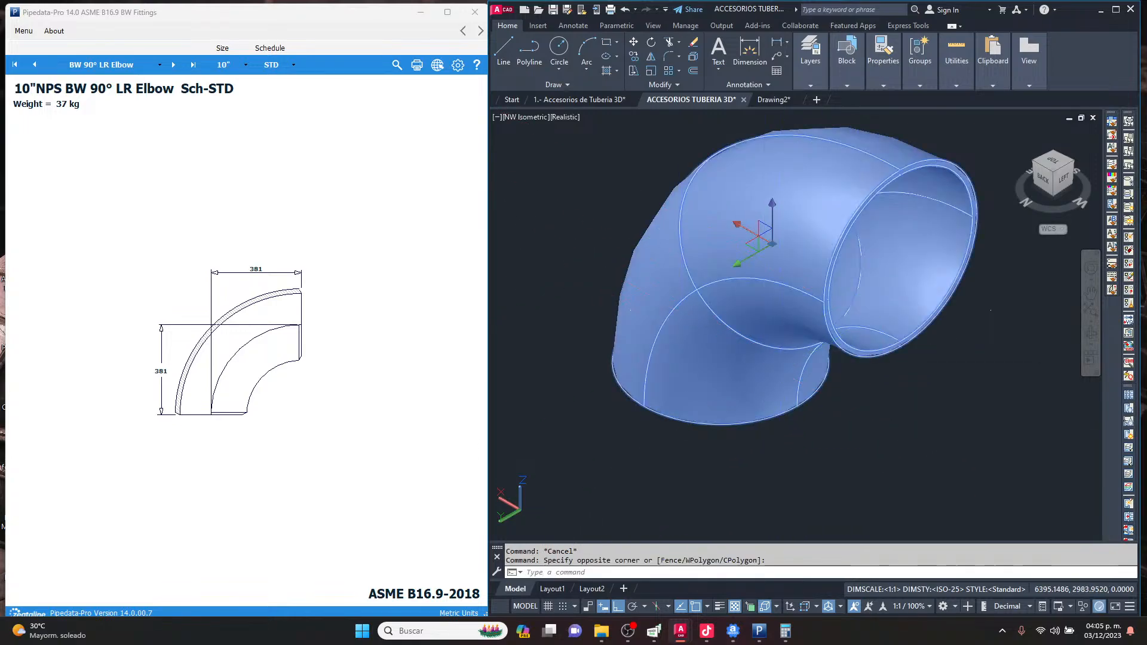
{"action": "type", "text": "m"}
{"action": "key", "text": "Return"}
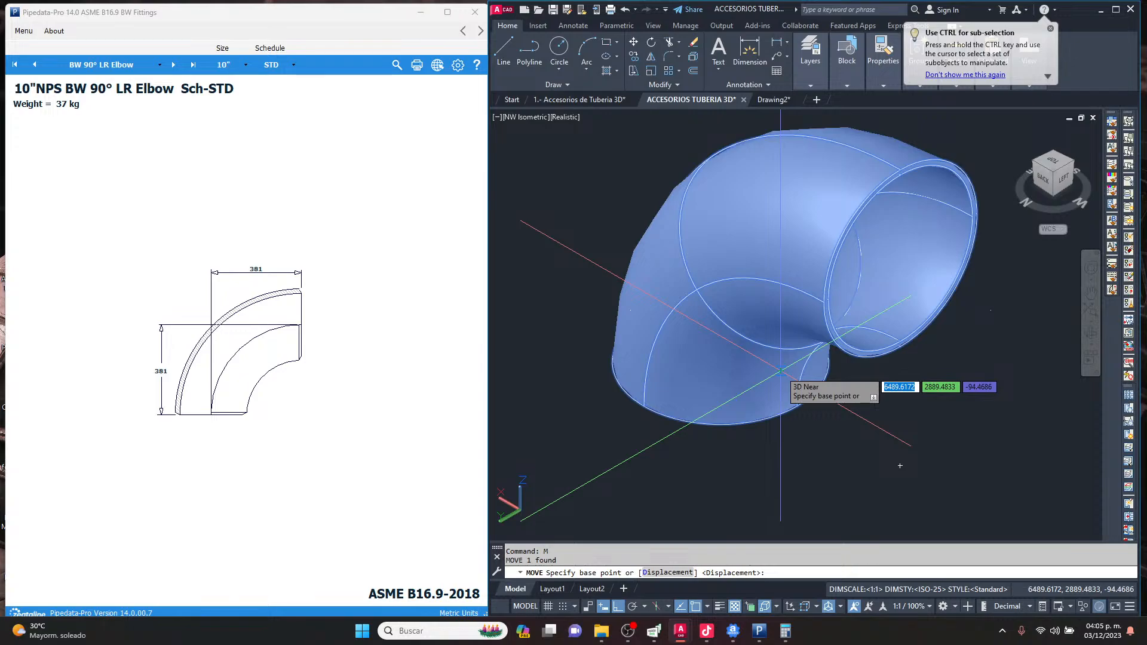
{"action": "right_click", "coordinate": [776, 412], "text": "shift"}
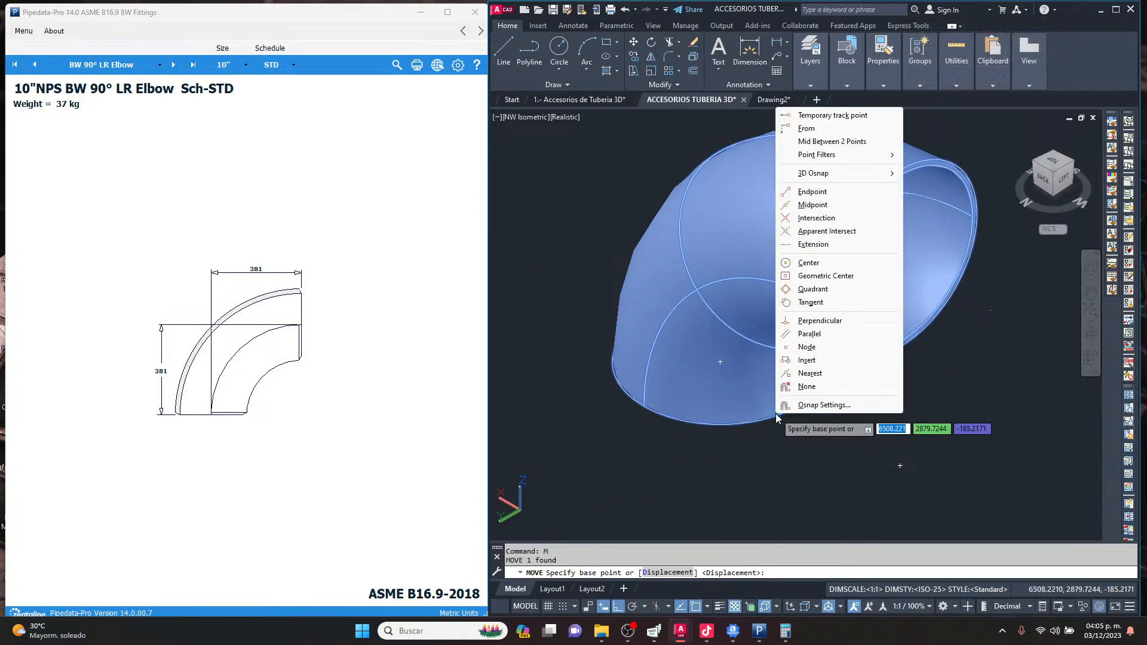
{"action": "left_click", "coordinate": [843, 264]}
{"action": "left_click", "coordinate": [723, 358]}
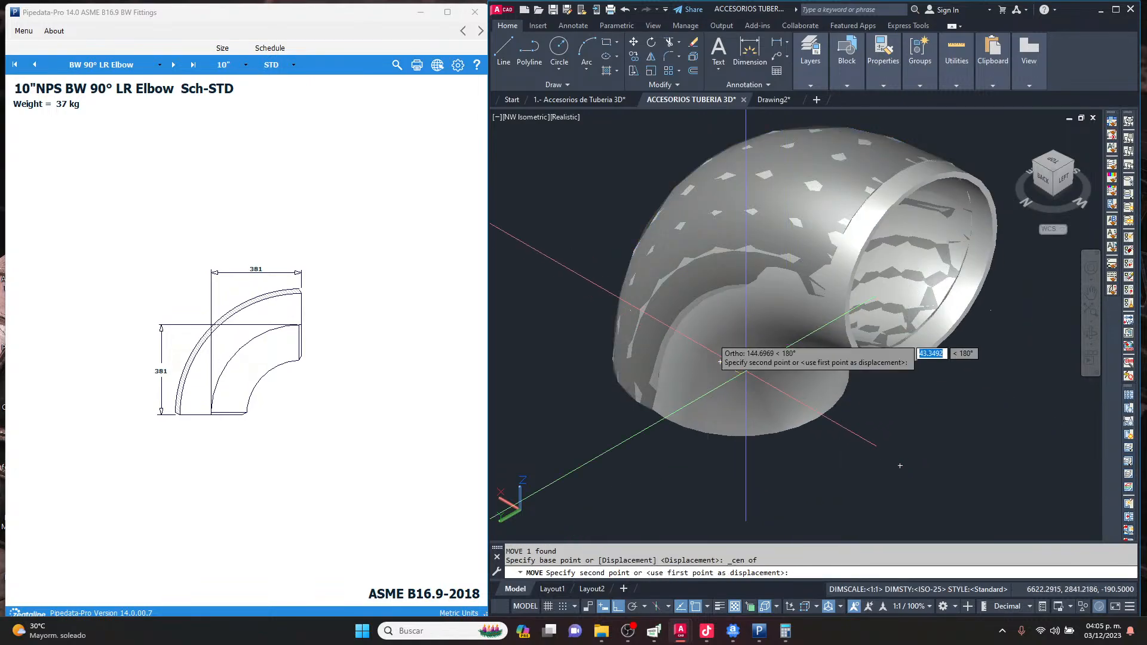
{"action": "scroll", "coordinate": [633, 257], "scroll_direction": "down", "scroll_amount": 8}
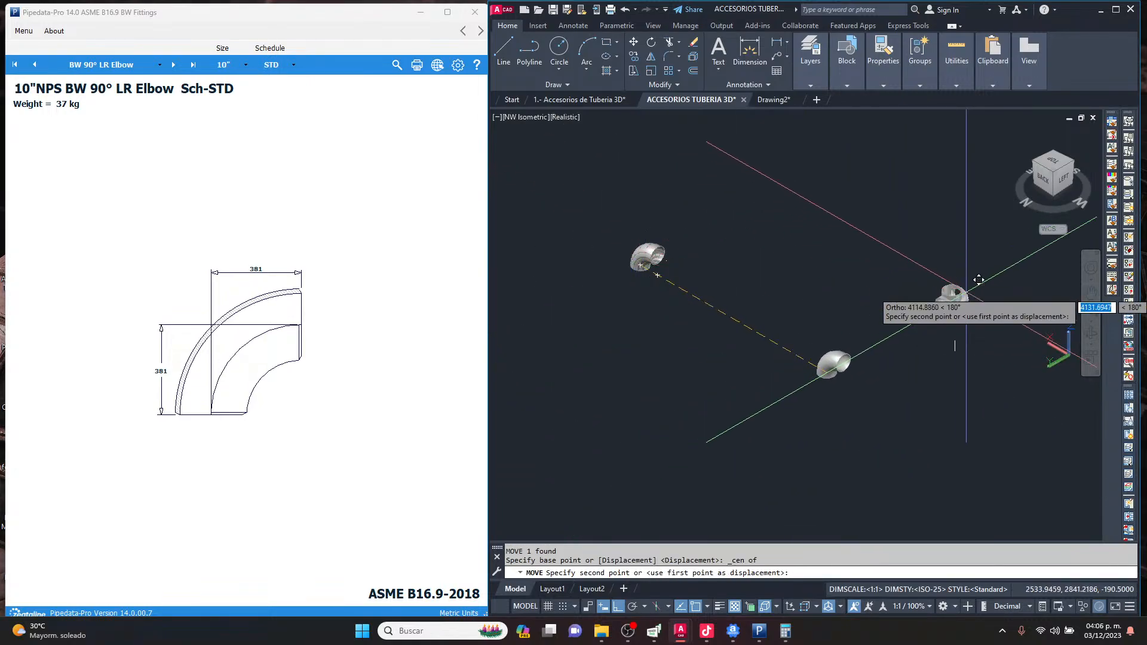
{"action": "scroll", "coordinate": [974, 281], "scroll_direction": "up", "scroll_amount": 10}
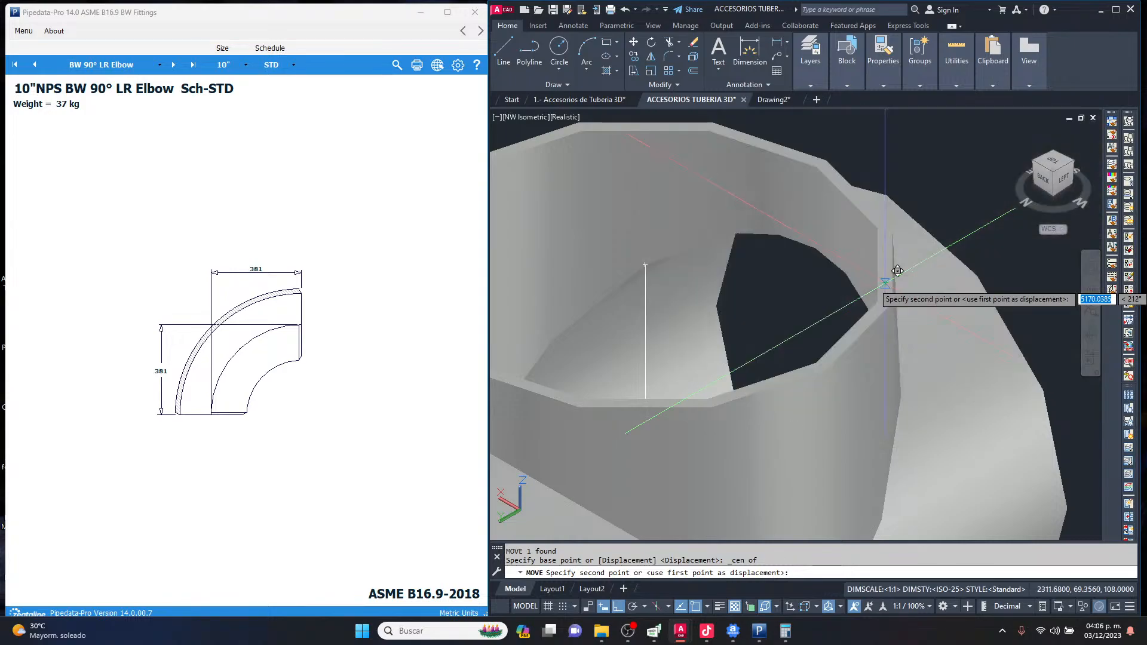
{"action": "right_click", "coordinate": [885, 282], "text": "shift"}
{"action": "left_click", "coordinate": [938, 439]}
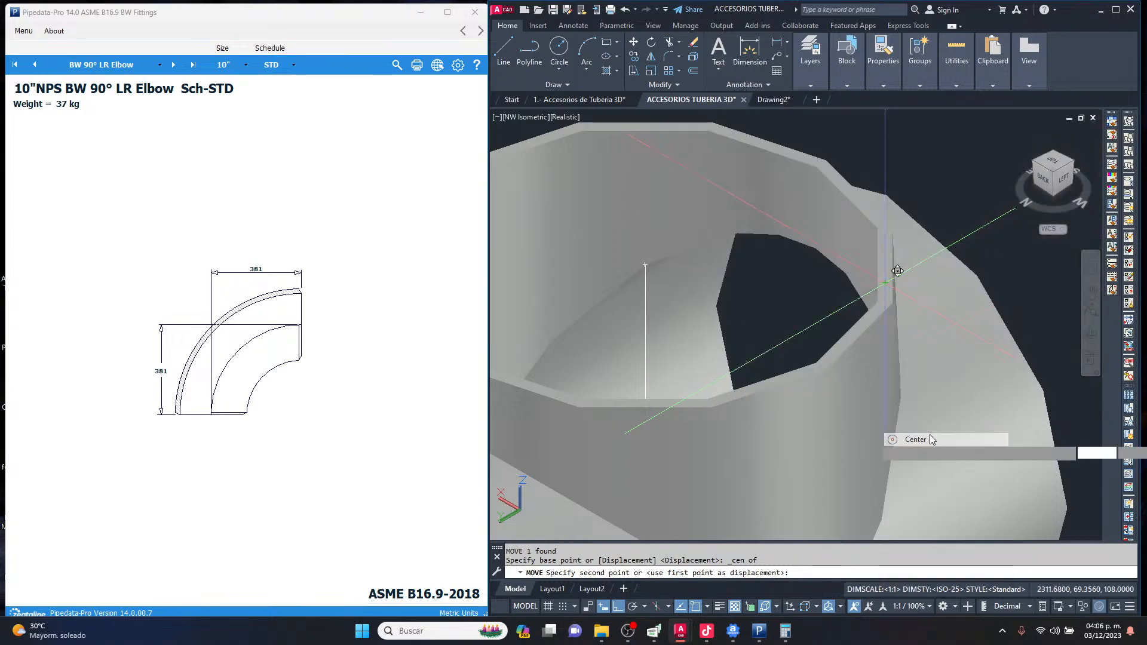
{"action": "left_click", "coordinate": [860, 319]}
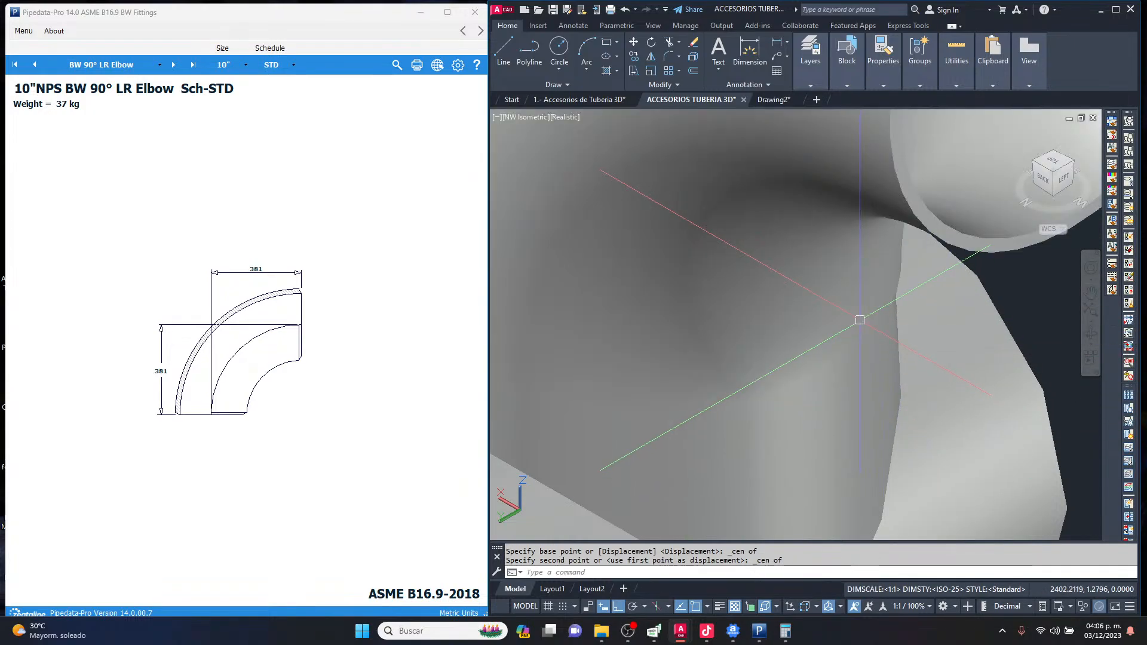
Erase the stray vertical line beside the tee.
{"action": "scroll", "coordinate": [860, 319], "scroll_direction": "down", "scroll_amount": 10}
{"action": "middle_click_drag", "start_coordinate": [790, 292], "coordinate": [800, 317], "text": "shift"}
{"action": "left_click", "coordinate": [875, 389]}
{"action": "left_click", "coordinate": [790, 449]}
{"action": "key", "text": "Delete"}
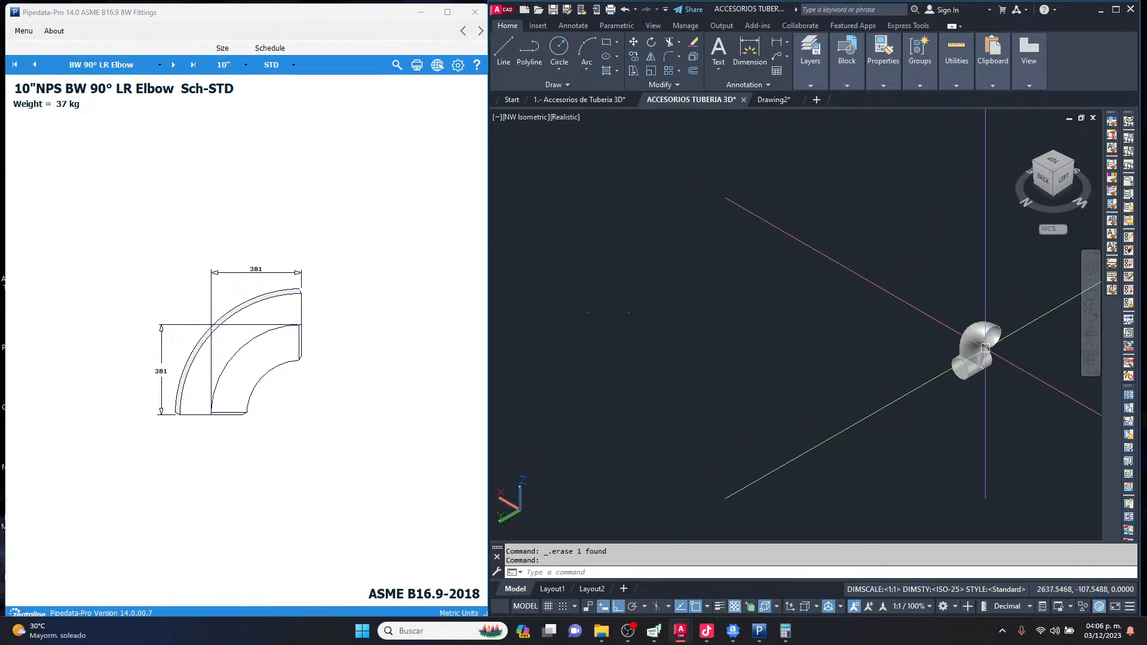
Examine how the elbow sits on the tee's branch, and switch to Pipedata-Pro.
{"action": "scroll", "coordinate": [1029, 356], "scroll_direction": "up", "scroll_amount": 4}
{"action": "scroll", "coordinate": [828, 236], "scroll_direction": "up", "scroll_amount": 2}
{"action": "scroll", "coordinate": [814, 239], "scroll_direction": "down", "scroll_amount": 2}
{"action": "scroll", "coordinate": [814, 239], "scroll_direction": "down", "scroll_amount": 4}
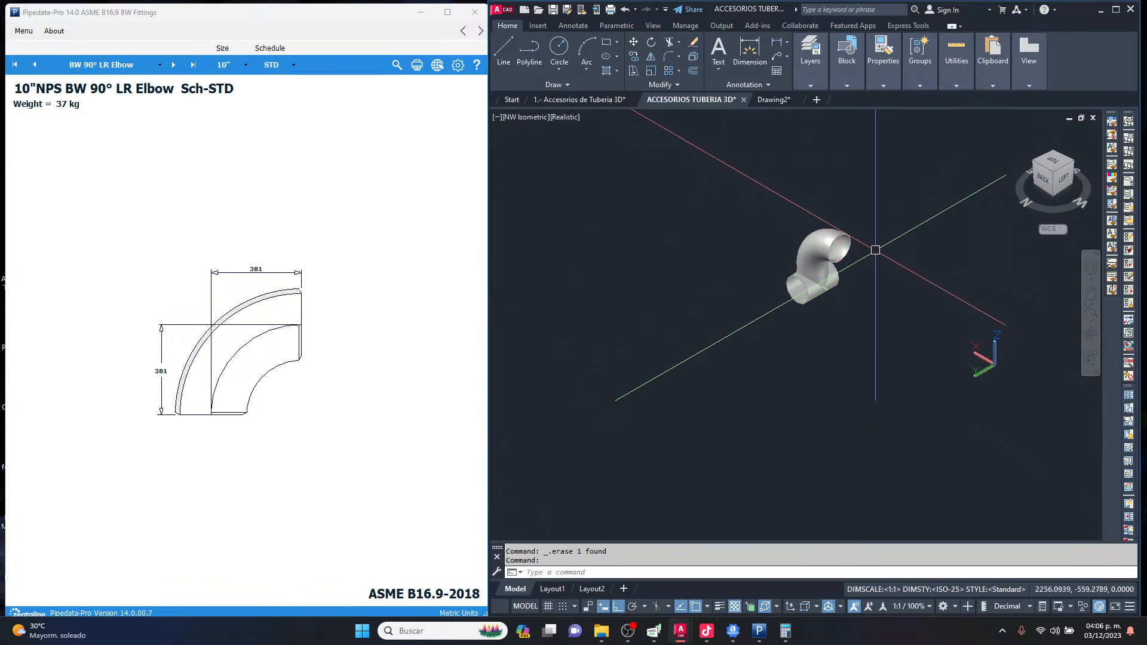
{"action": "scroll", "coordinate": [875, 250], "scroll_direction": "up", "scroll_amount": 4}
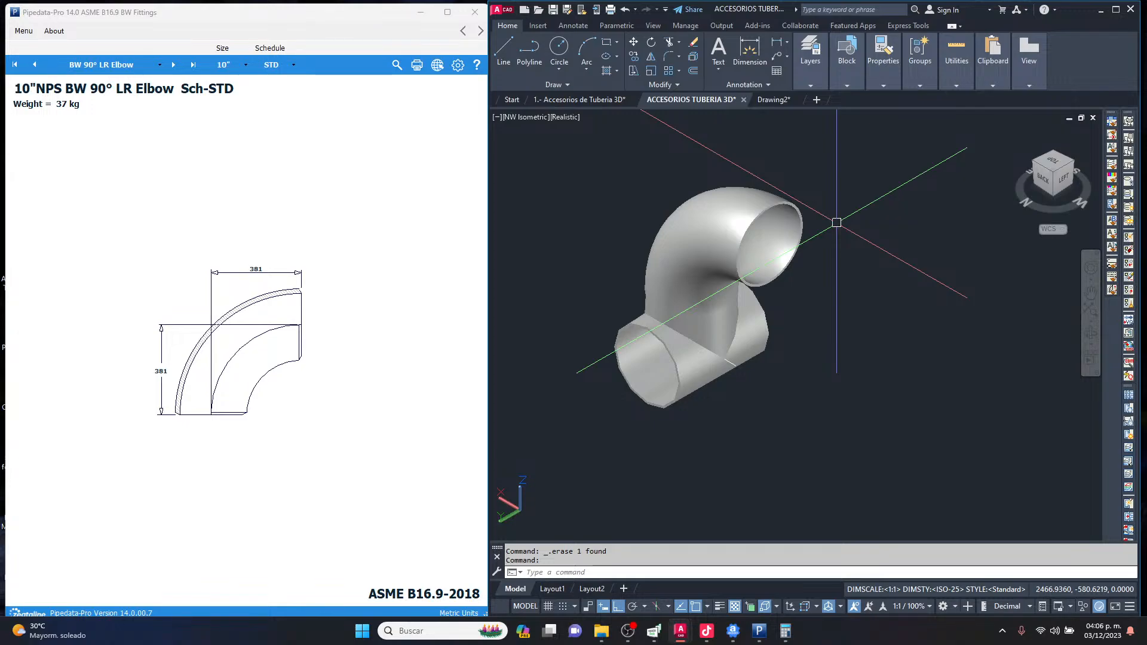
{"action": "left_click", "coordinate": [192, 338]}
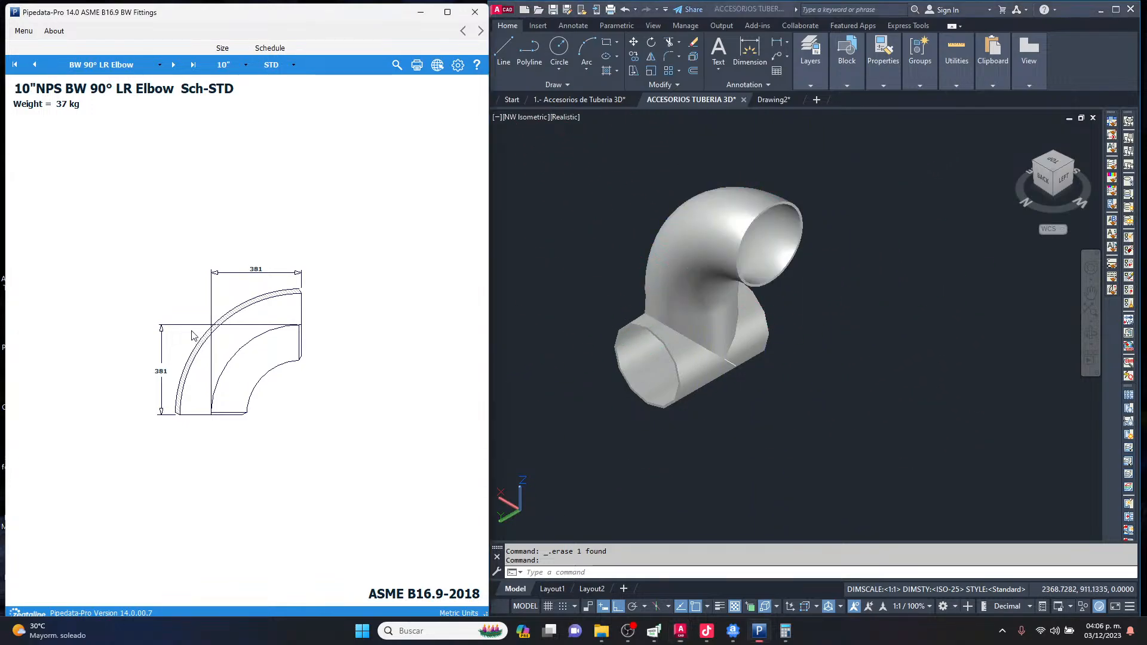
Display the BW Eccentric Reducer data sheet among the butt-weld fittings.
{"action": "left_click", "coordinate": [102, 64]}
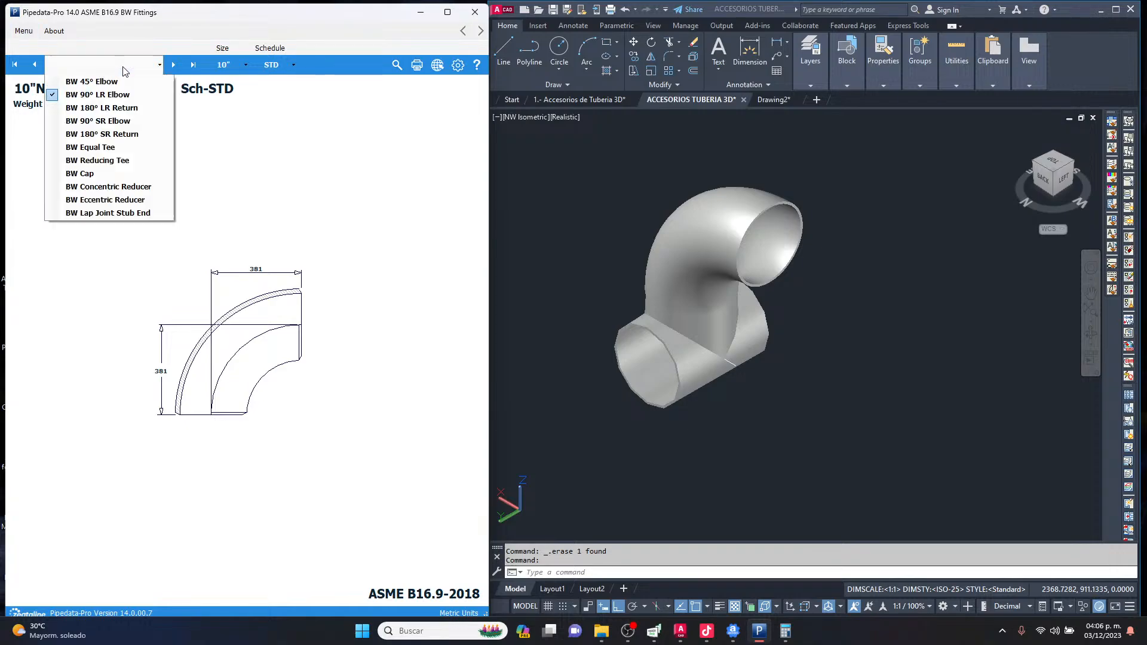
{"action": "left_click", "coordinate": [105, 197]}
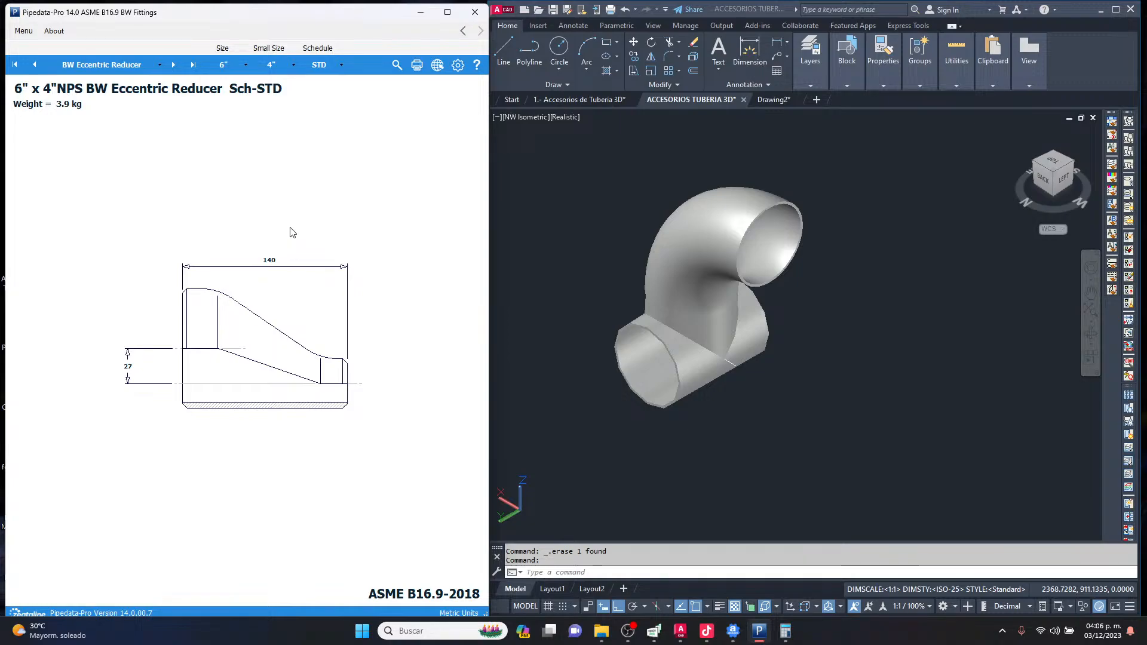
Examine the finished eccentric reducer model in the 1.- Accesorios de Tuberia 3D drawing, and return to the ACCESORIOS TUBERIA 3D drawing.
{"action": "left_click", "coordinate": [604, 101]}
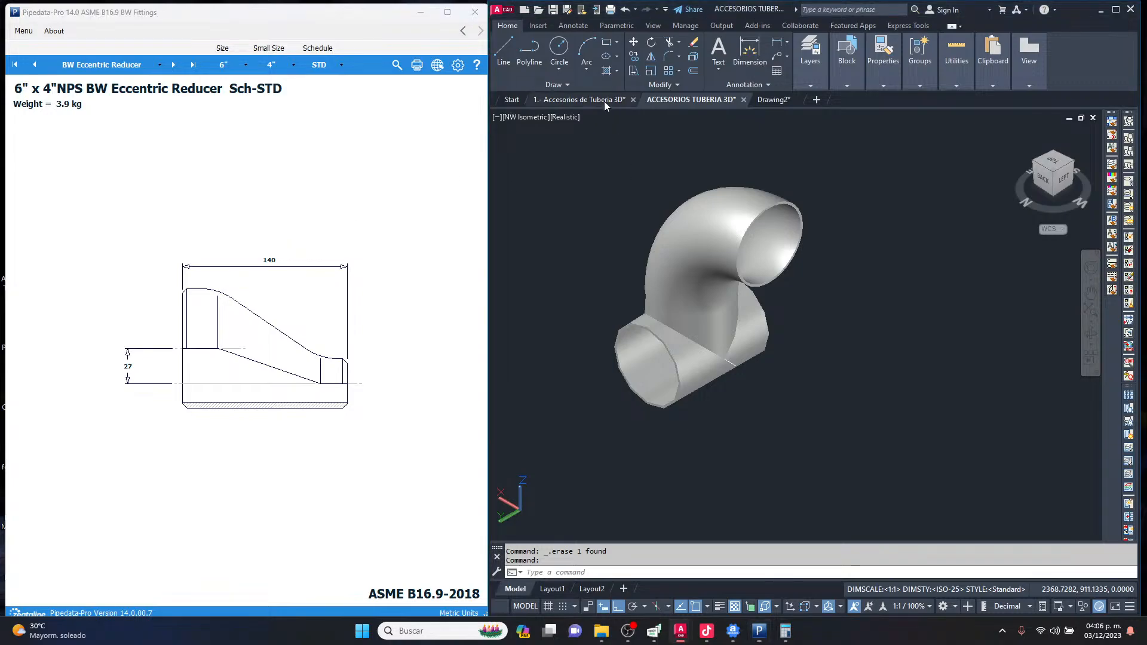
{"action": "left_click", "coordinate": [576, 99]}
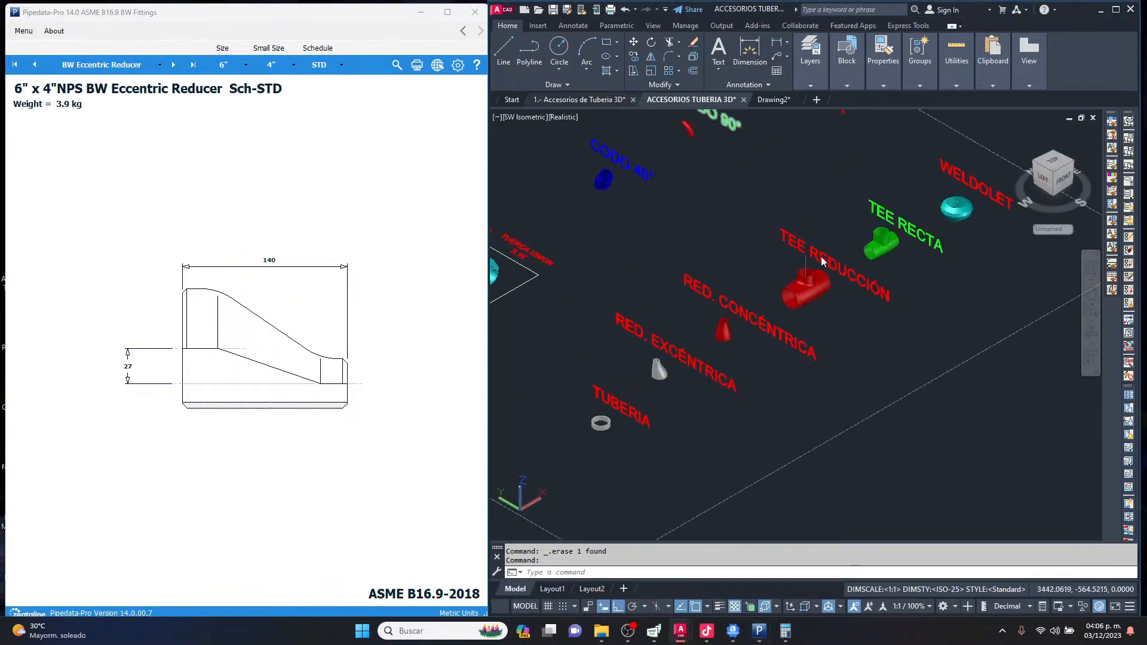
{"action": "scroll", "coordinate": [658, 376], "scroll_direction": "up", "scroll_amount": 10}
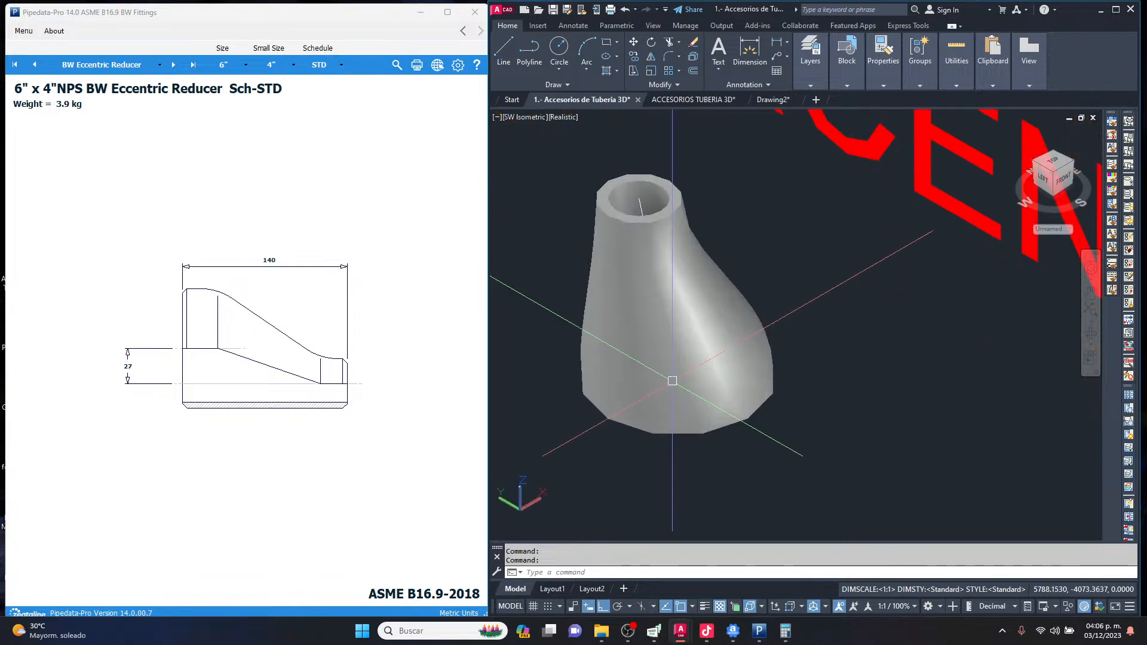
{"action": "left_click_drag", "start_coordinate": [707, 384], "coordinate": [685, 262]}
{"action": "middle_click_drag", "start_coordinate": [686, 261], "coordinate": [686, 312], "text": "shift"}
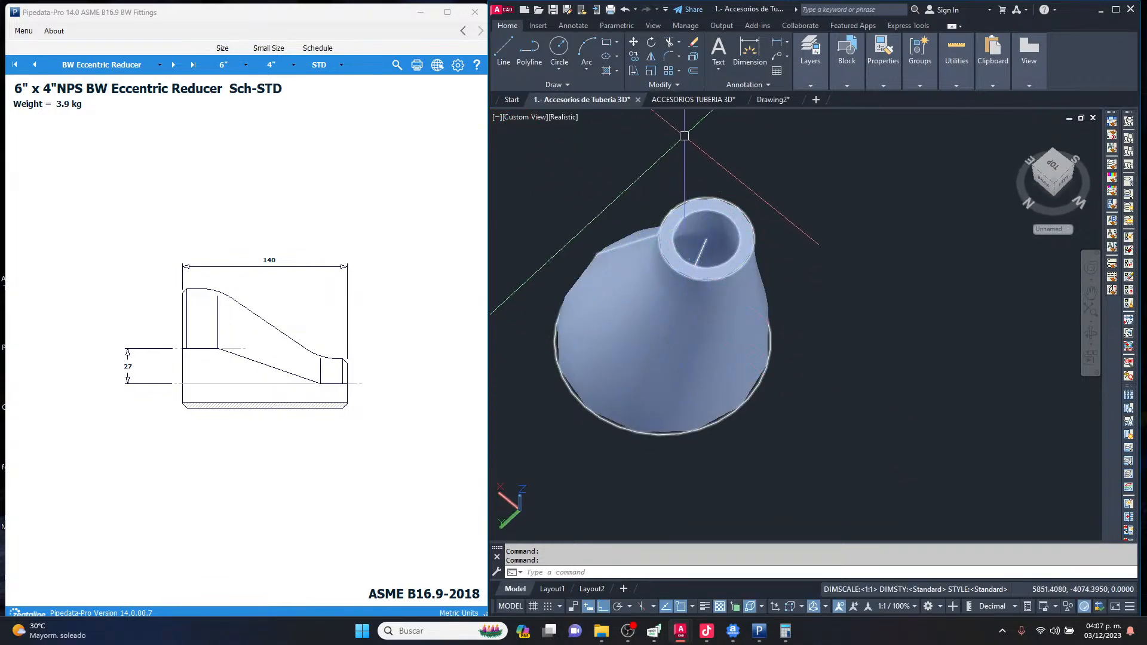
{"action": "left_click", "coordinate": [693, 99]}
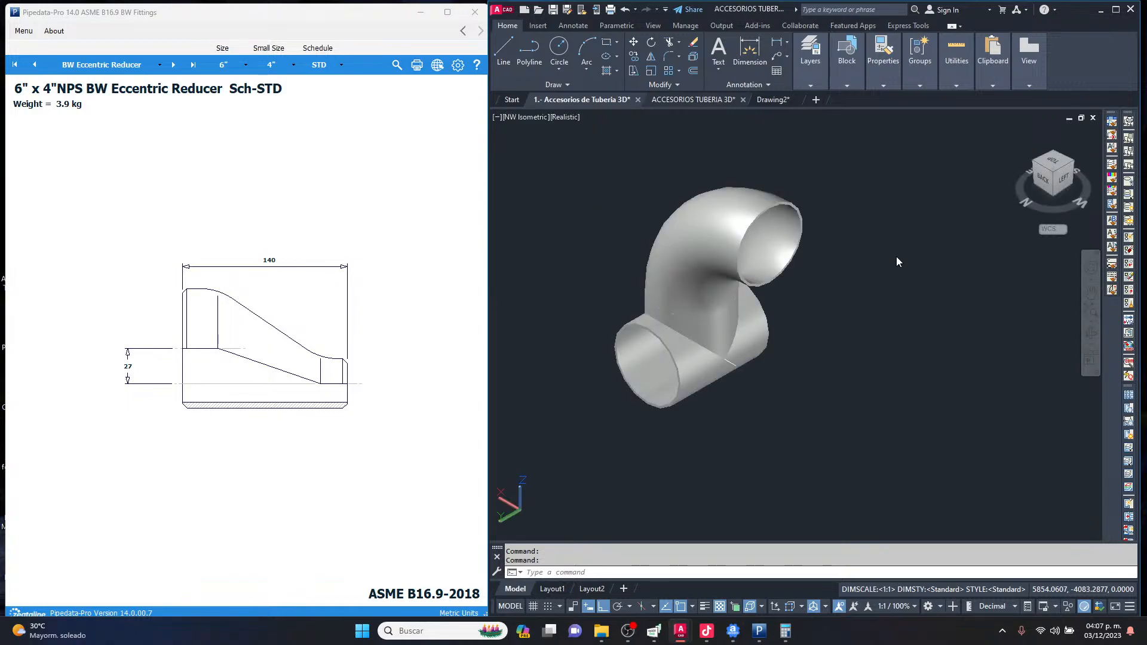
Set the drawing to the top view and the 2D Wireframe visual style.
{"action": "left_click", "coordinate": [1053, 163]}
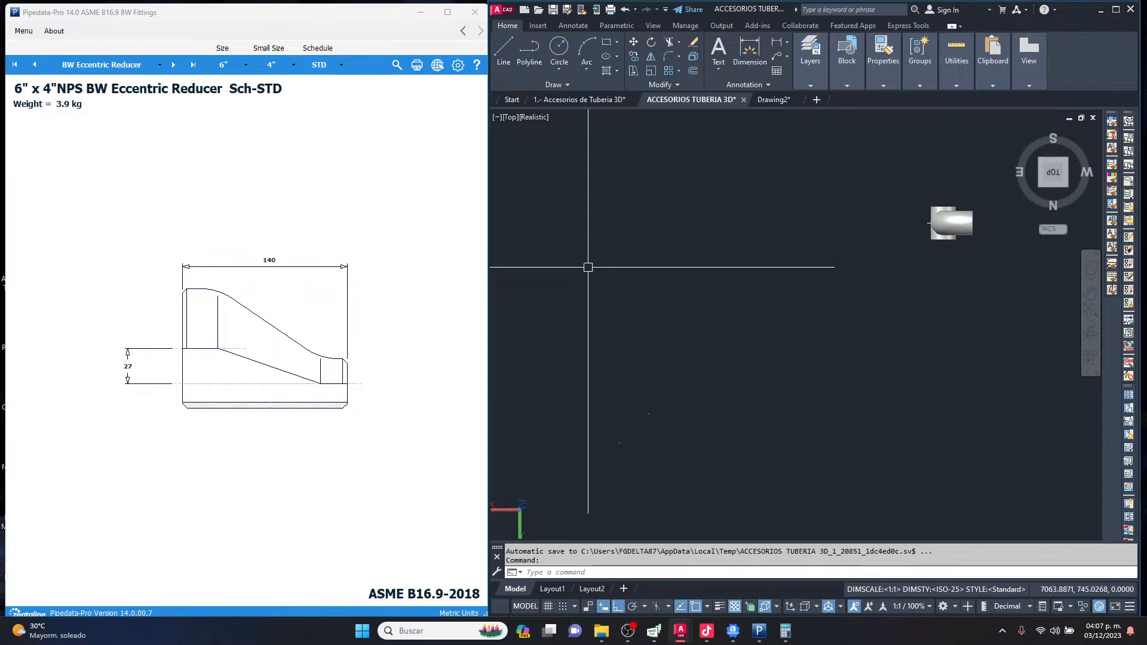
{"action": "type", "text": "vs"}
{"action": "key", "text": "Return"}
{"action": "type", "text": "2"}
{"action": "key", "text": "Return"}
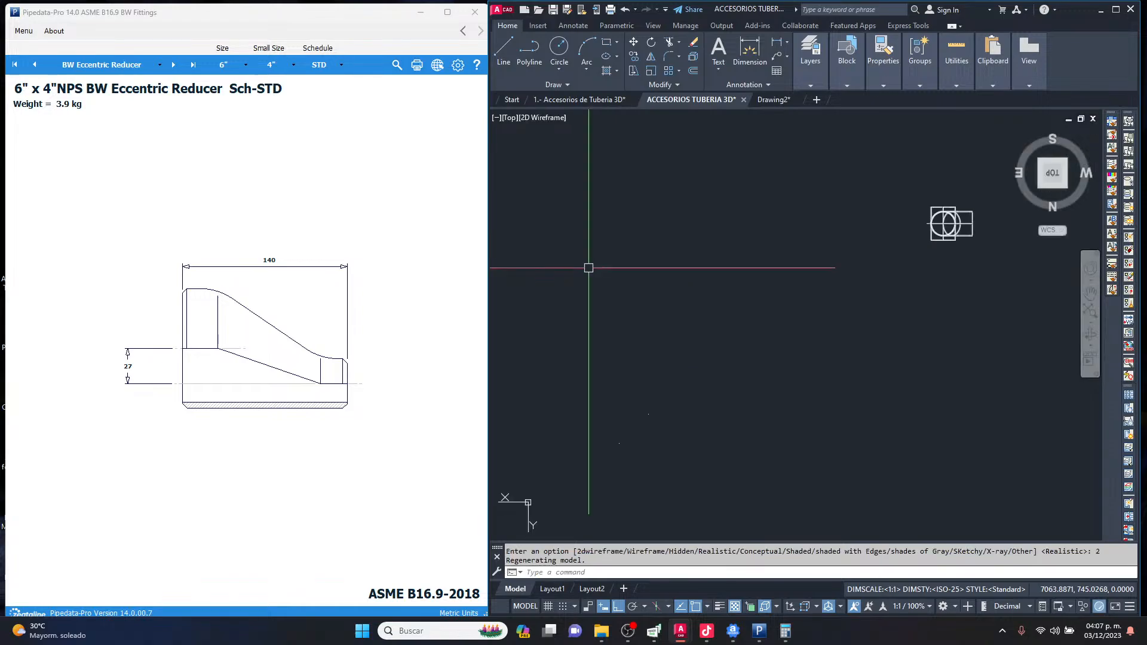
{"action": "left_click", "coordinate": [763, 315]}
{"action": "left_click", "coordinate": [615, 457]}
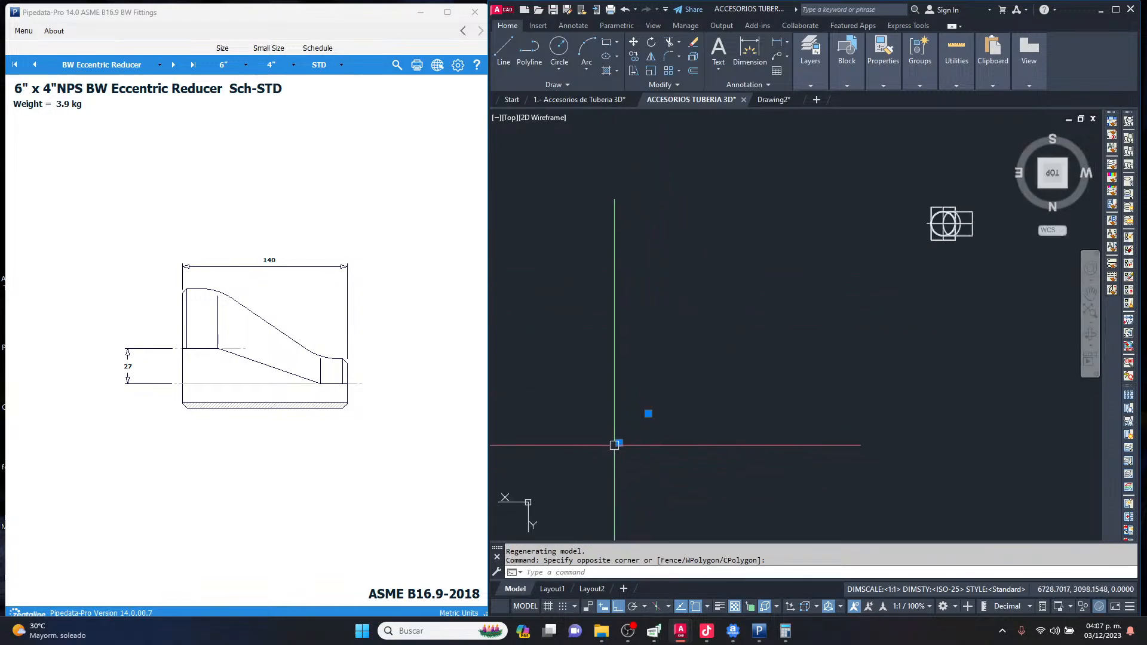
{"action": "key", "text": "Escape"}
{"action": "key", "text": "Escape"}
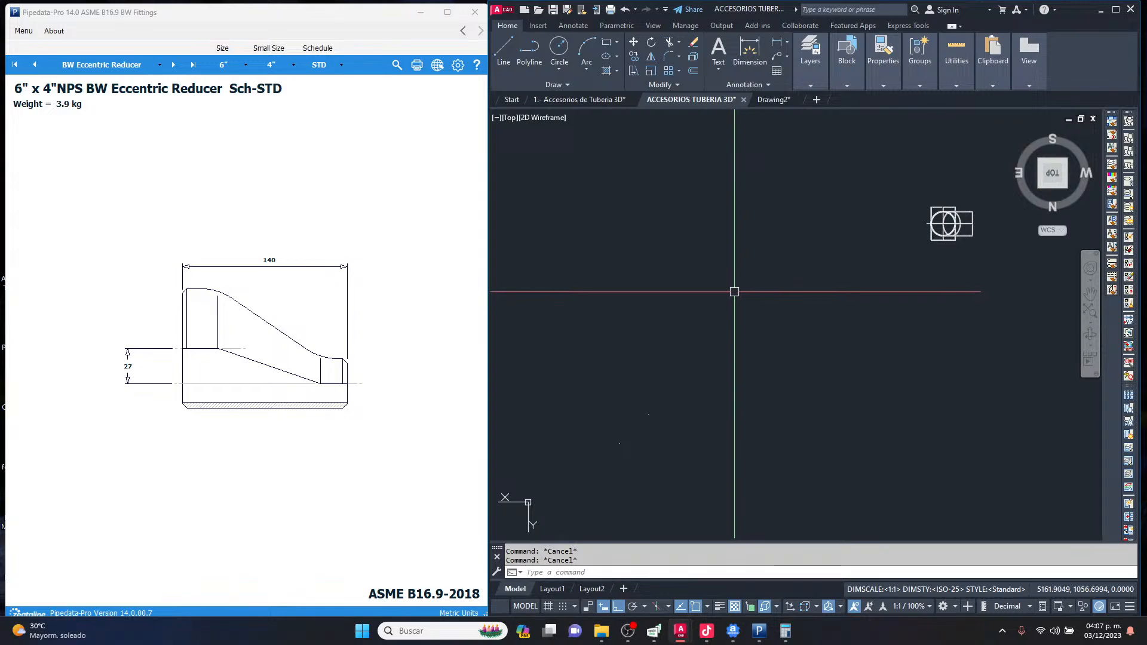
{"action": "scroll", "coordinate": [734, 292], "scroll_direction": "up", "scroll_amount": 1}
{"action": "scroll", "coordinate": [721, 283], "scroll_direction": "down", "scroll_amount": 1}
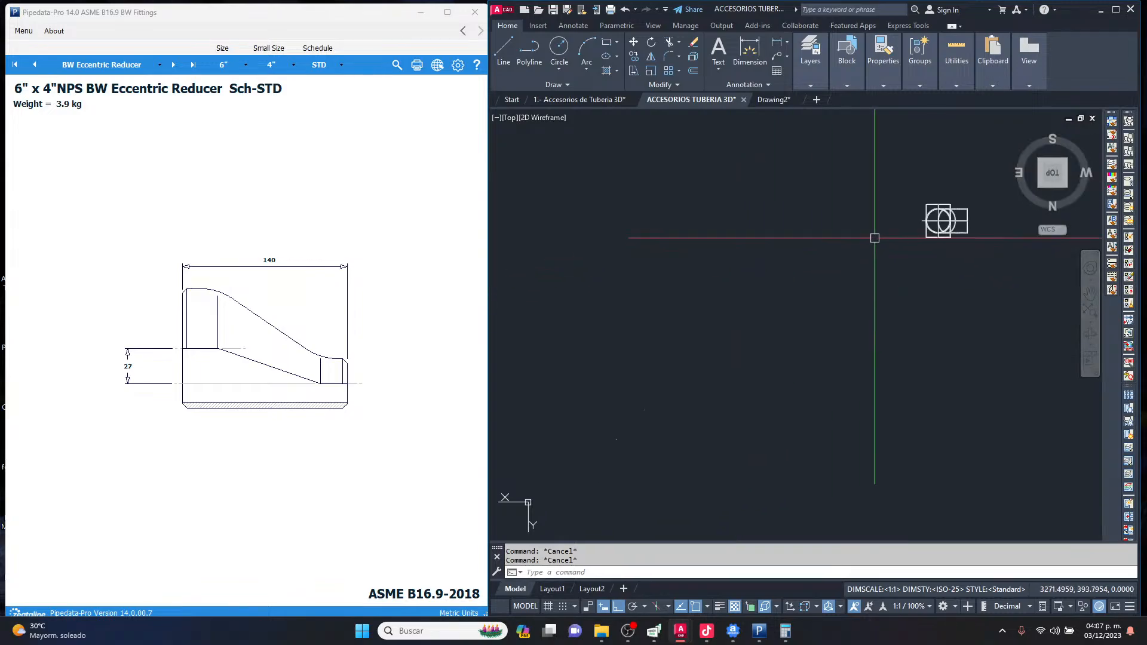
{"action": "scroll", "coordinate": [716, 281], "scroll_direction": "up", "scroll_amount": 2}
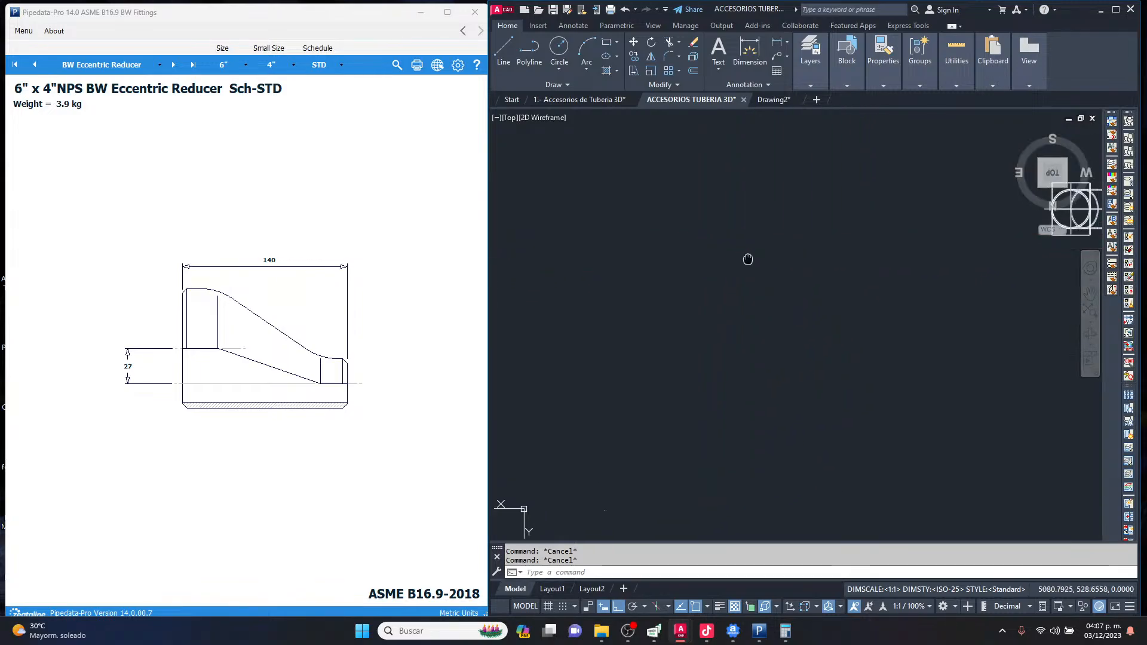
{"action": "scroll", "coordinate": [896, 288], "scroll_direction": "down", "scroll_amount": 2}
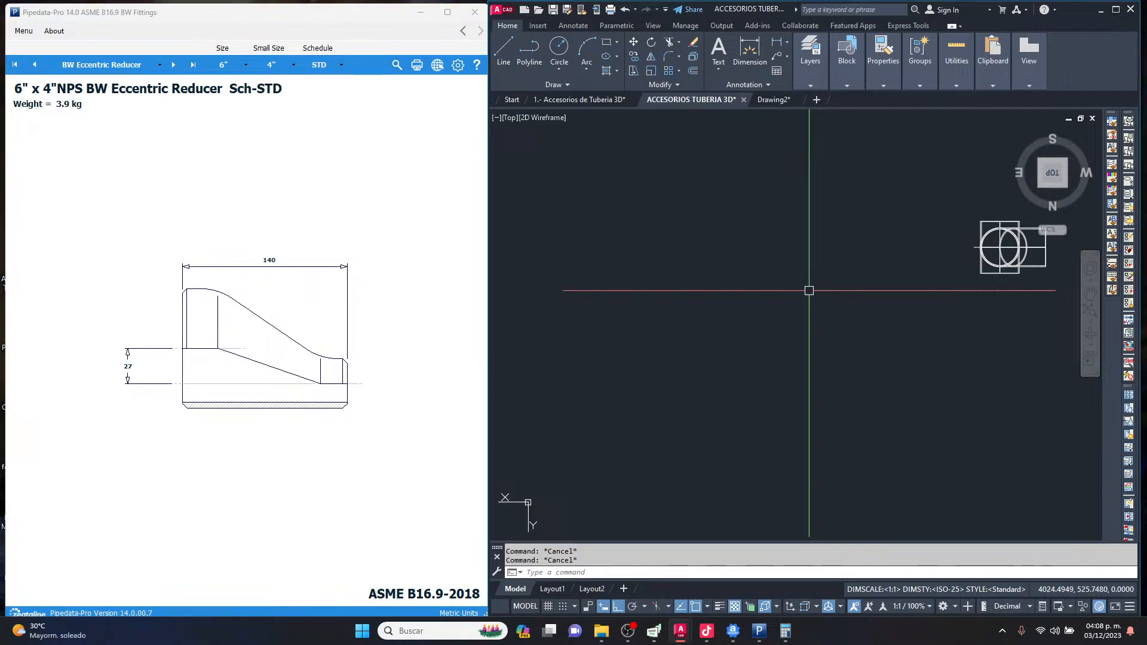
Set the eccentric reducer in Pipedata-Pro to size 10" with small size 8", and switch back to AutoCAD.
{"action": "left_click", "coordinate": [389, 348]}
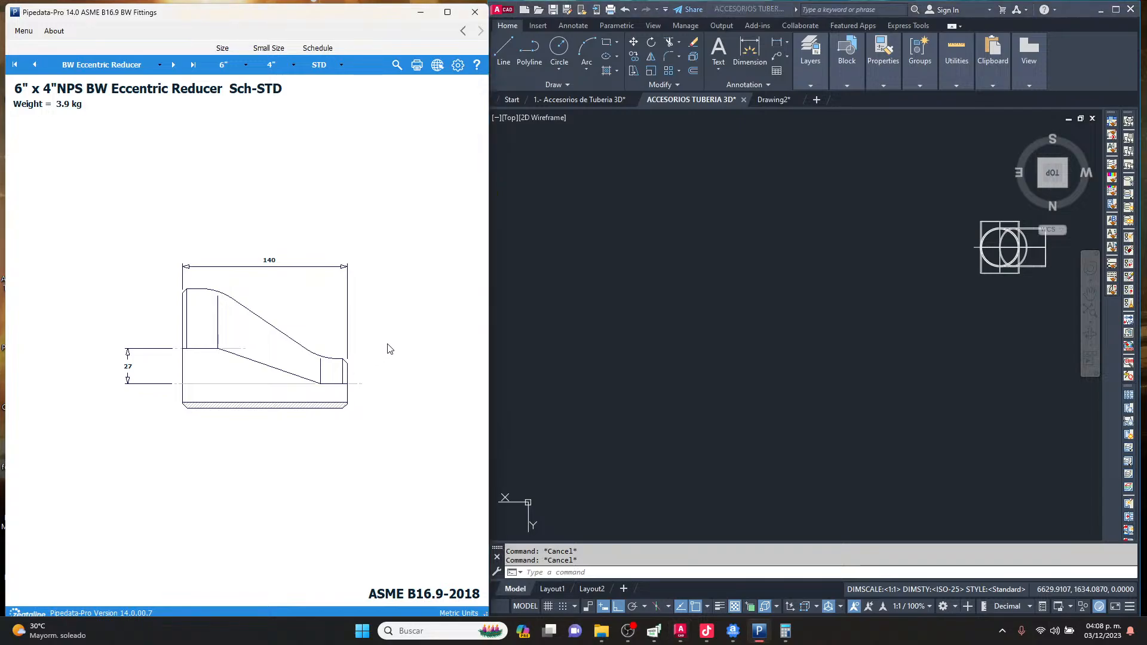
{"action": "left_click", "coordinate": [236, 64]}
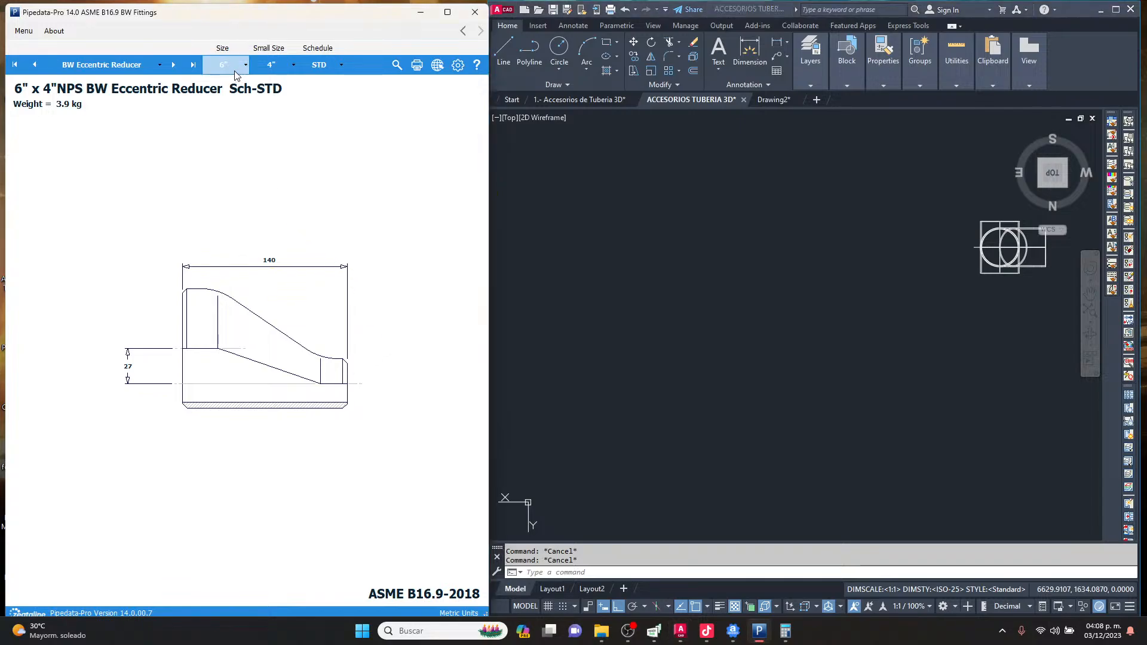
{"action": "left_click", "coordinate": [241, 239]}
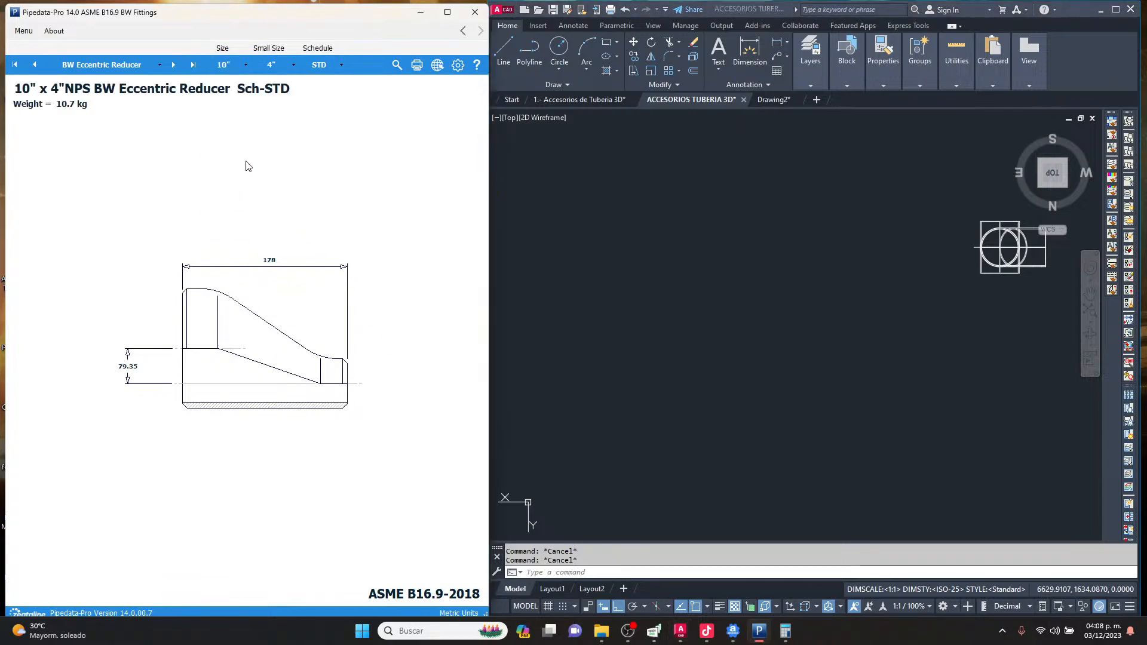
{"action": "left_click", "coordinate": [269, 67]}
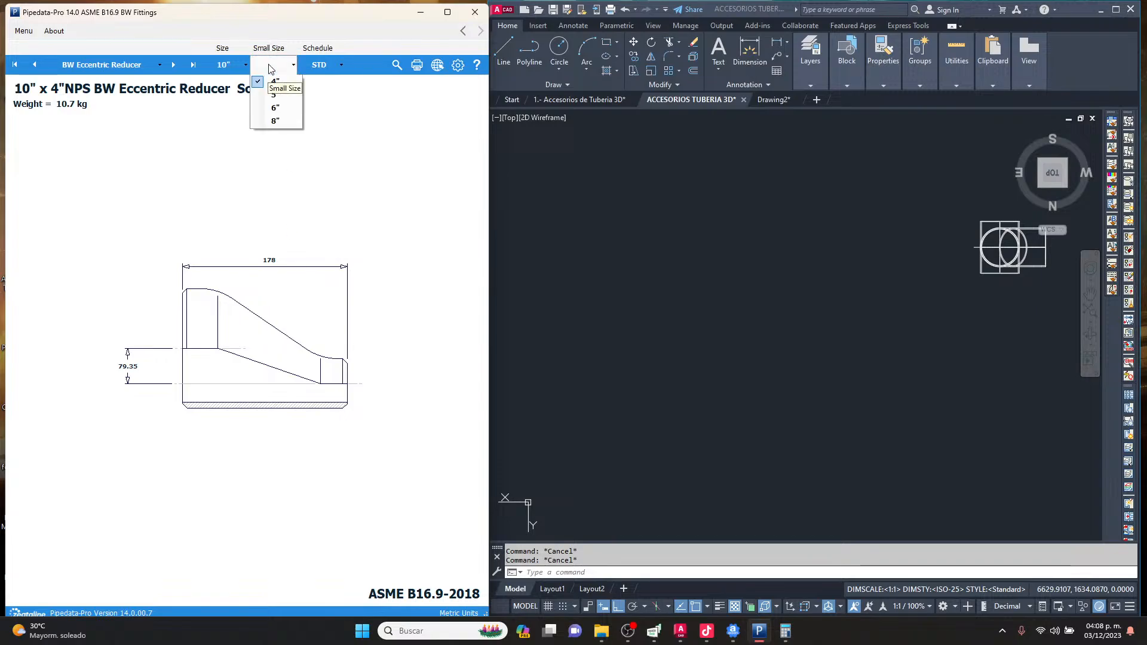
{"action": "left_click", "coordinate": [281, 121]}
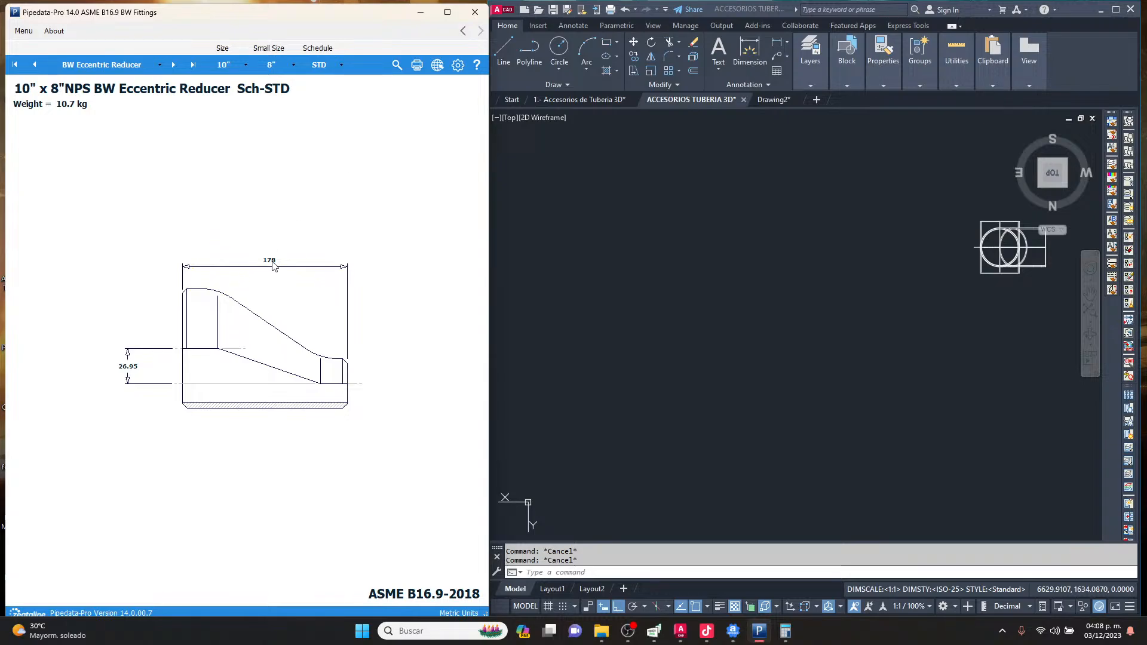
{"action": "left_click", "coordinate": [980, 527]}
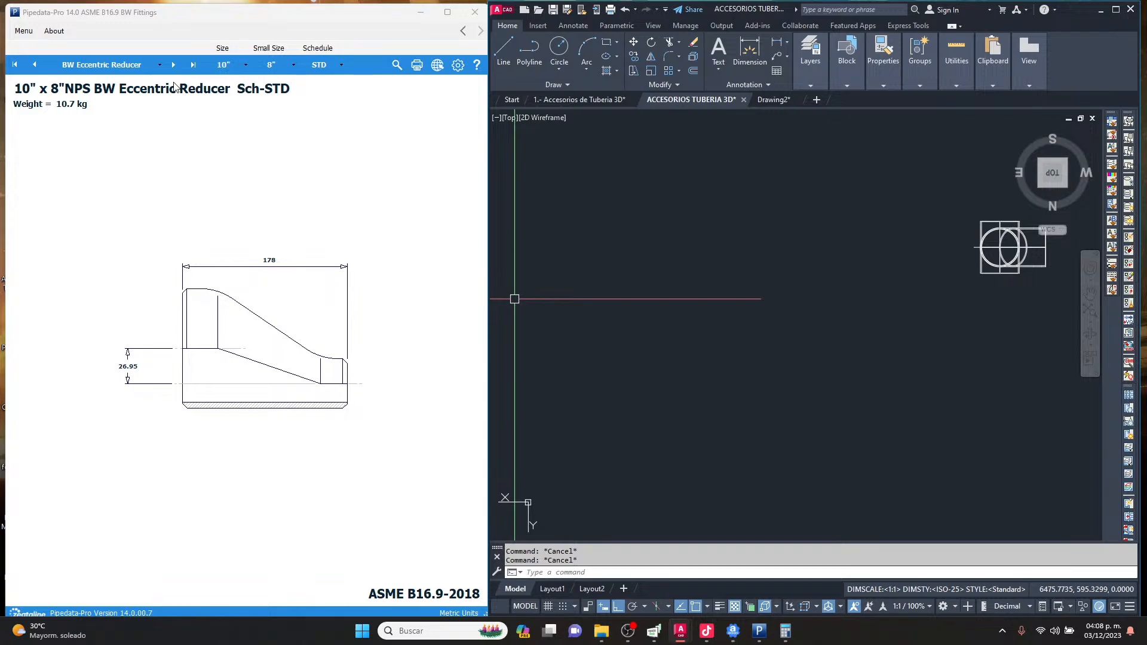
Look up the dimensions of the 8" Sch-STD pipe in Pipedata-Pro's Pipe by Schedule data.
{"action": "left_click", "coordinate": [23, 30]}
{"action": "mouse_move", "coordinate": [42, 138]}
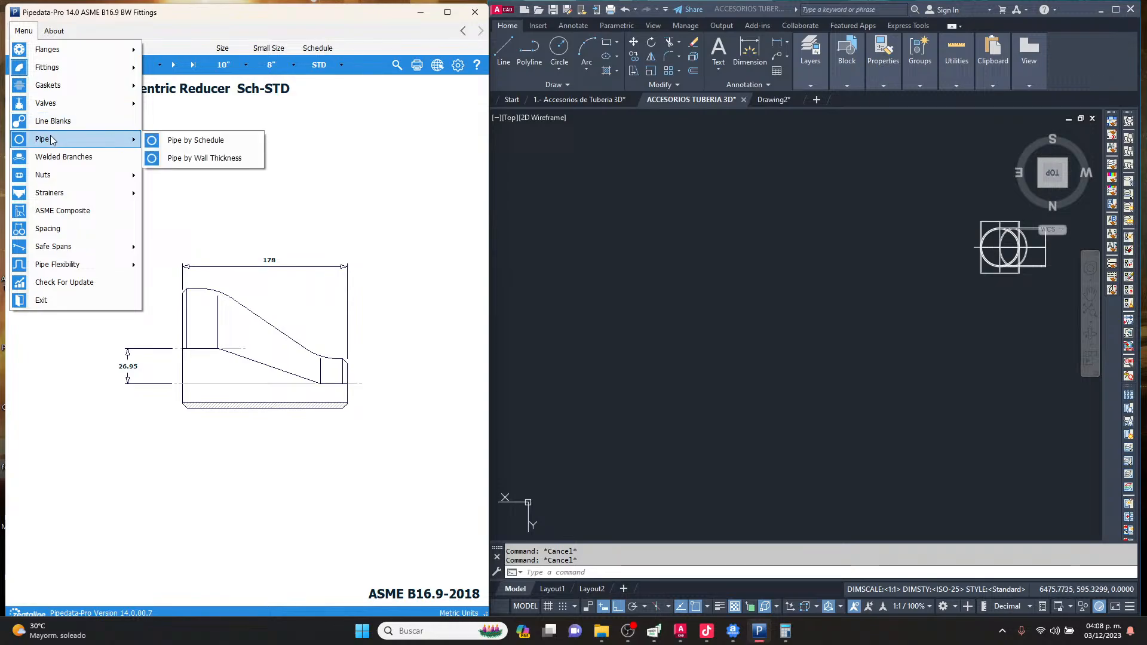
{"action": "left_click", "coordinate": [162, 140]}
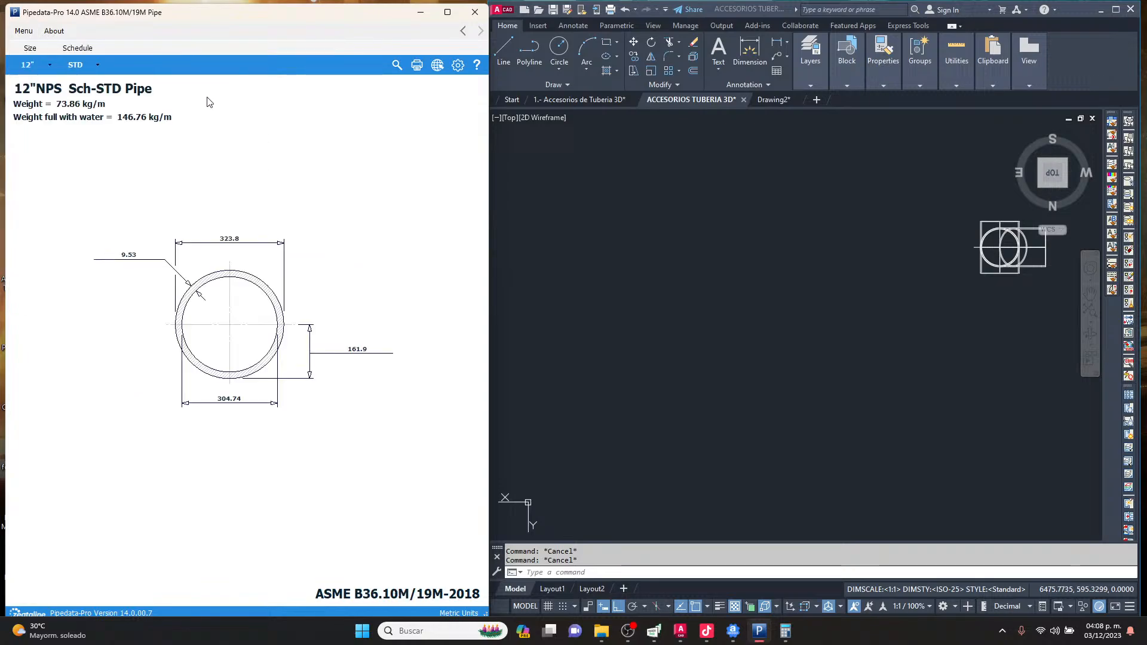
{"action": "left_click", "coordinate": [36, 64]}
{"action": "left_click", "coordinate": [42, 241]}
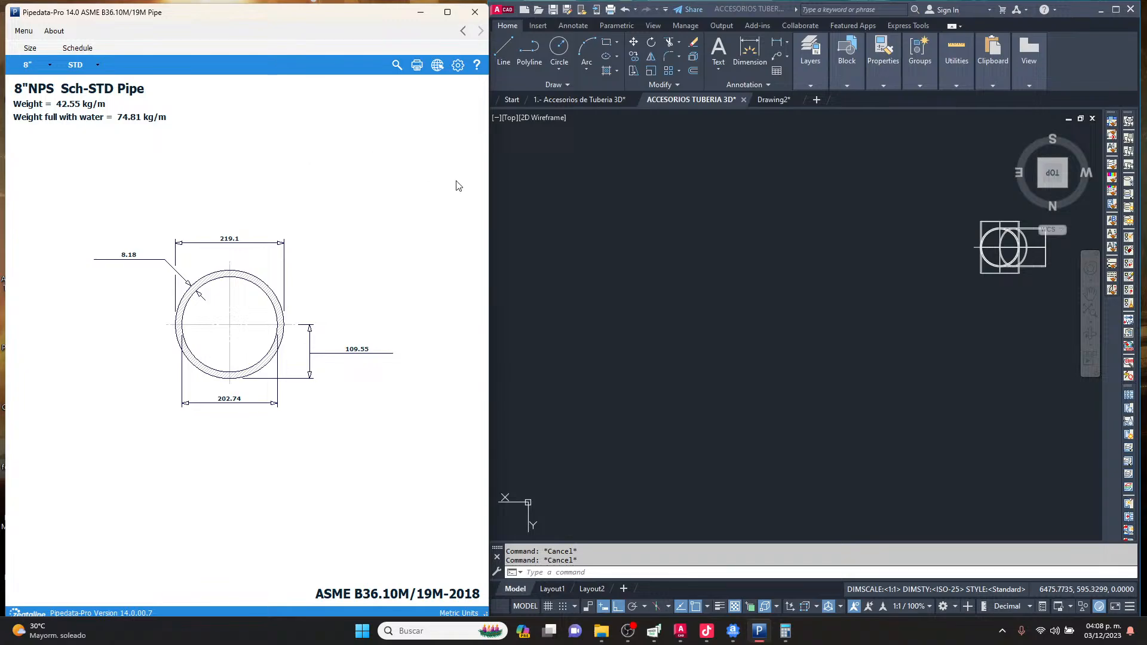
Bring back the 10" x 8" BW Eccentric Reducer data sheet, and return to the AutoCAD drawing.
{"action": "left_click", "coordinate": [24, 31]}
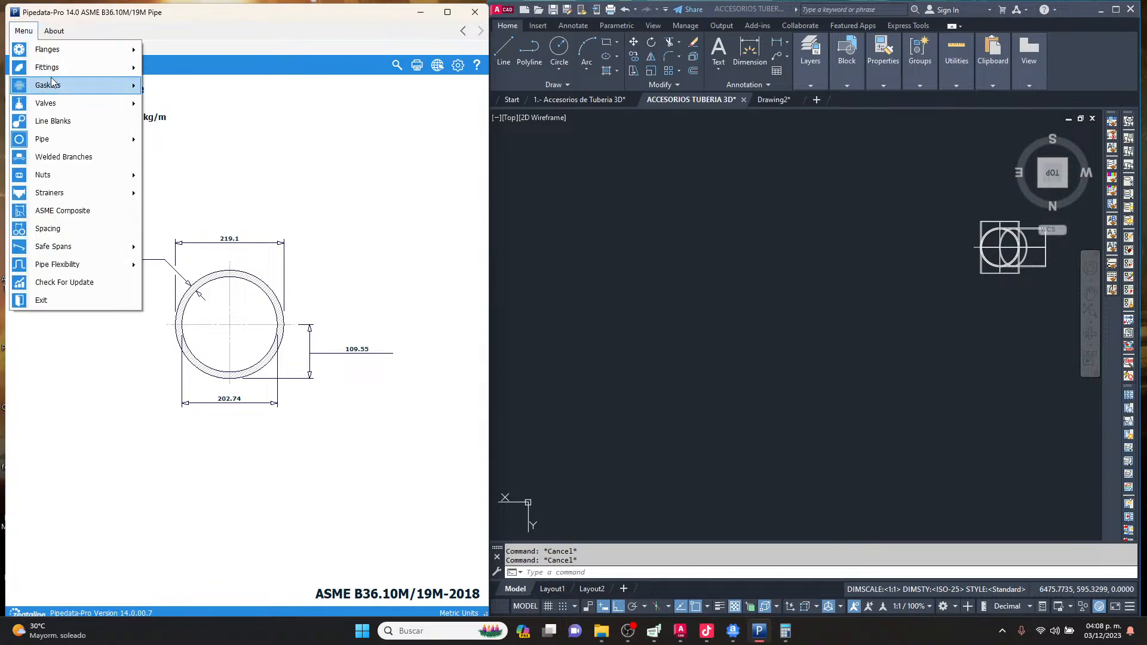
{"action": "mouse_move", "coordinate": [56, 66]}
{"action": "left_click", "coordinate": [177, 66]}
{"action": "left_click", "coordinate": [134, 64]}
{"action": "left_click", "coordinate": [281, 177]}
{"action": "left_click", "coordinate": [861, 445]}
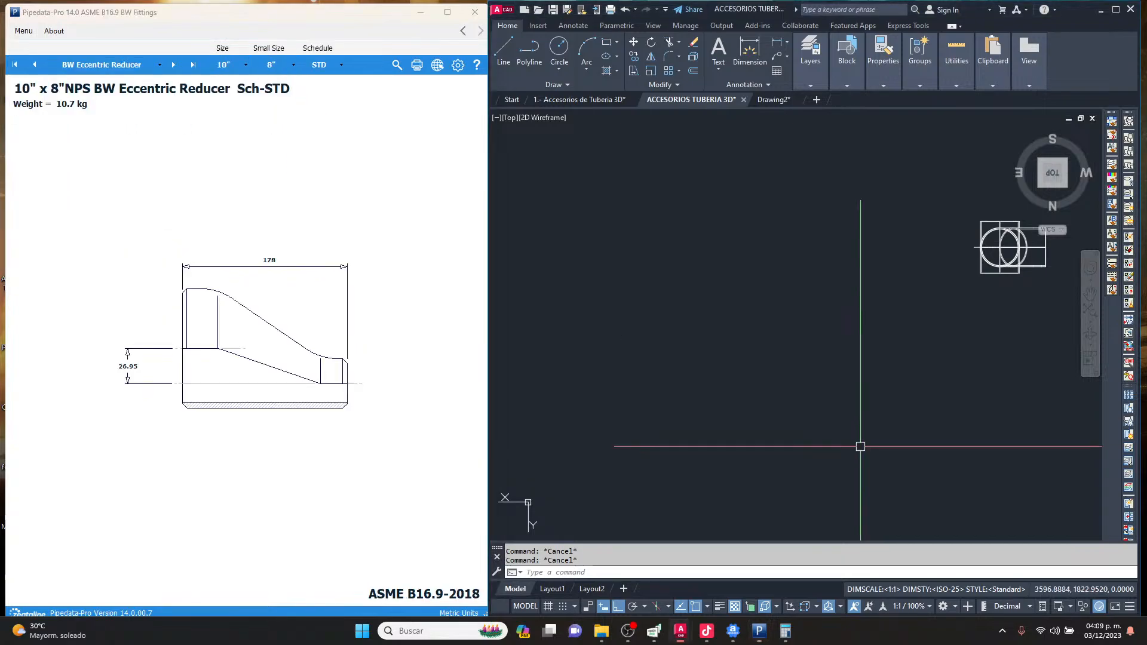
Draw a horizontal line 178 mm long in the empty area beside the fittings for the reducer's length.
{"action": "key", "text": "l"}
{"action": "key", "text": "Return"}
{"action": "left_click", "coordinate": [626, 379]}
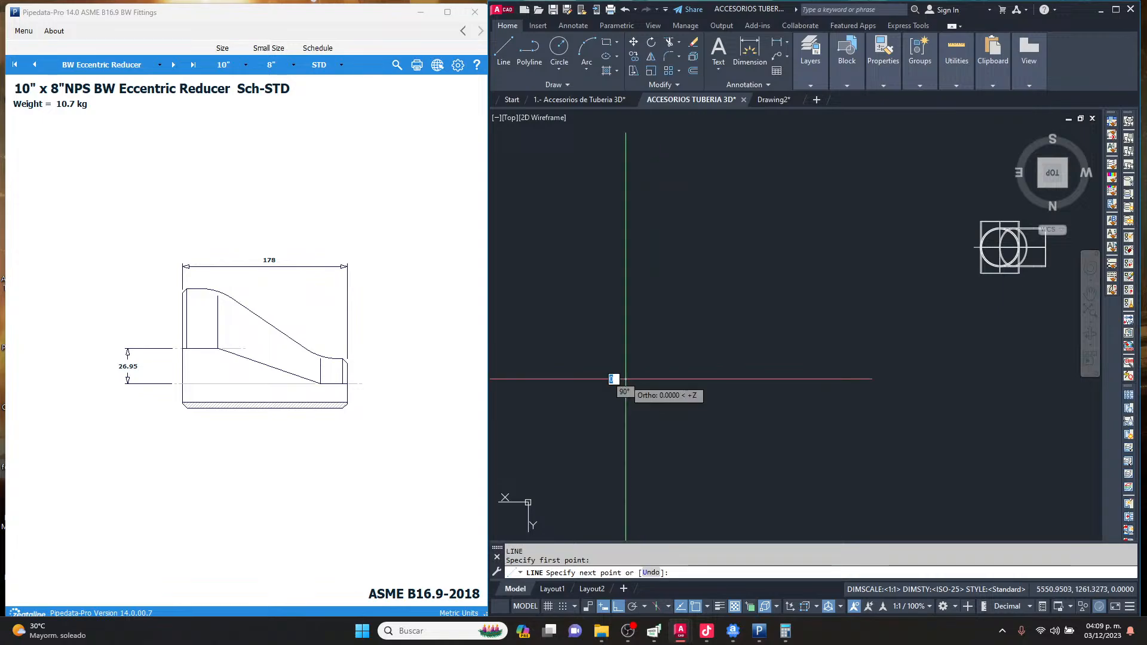
{"action": "type", "text": "1"}
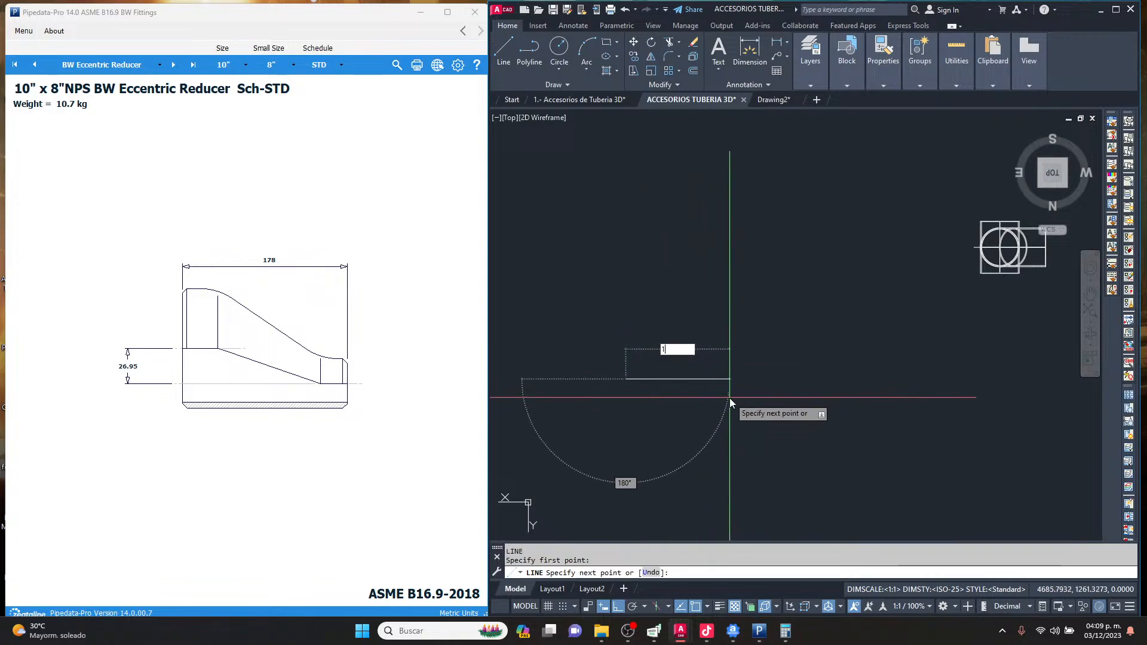
{"action": "type", "text": "78"}
{"action": "key", "text": "Return"}
{"action": "key", "text": "Return"}
{"action": "scroll", "coordinate": [656, 379], "scroll_direction": "up", "scroll_amount": 3}
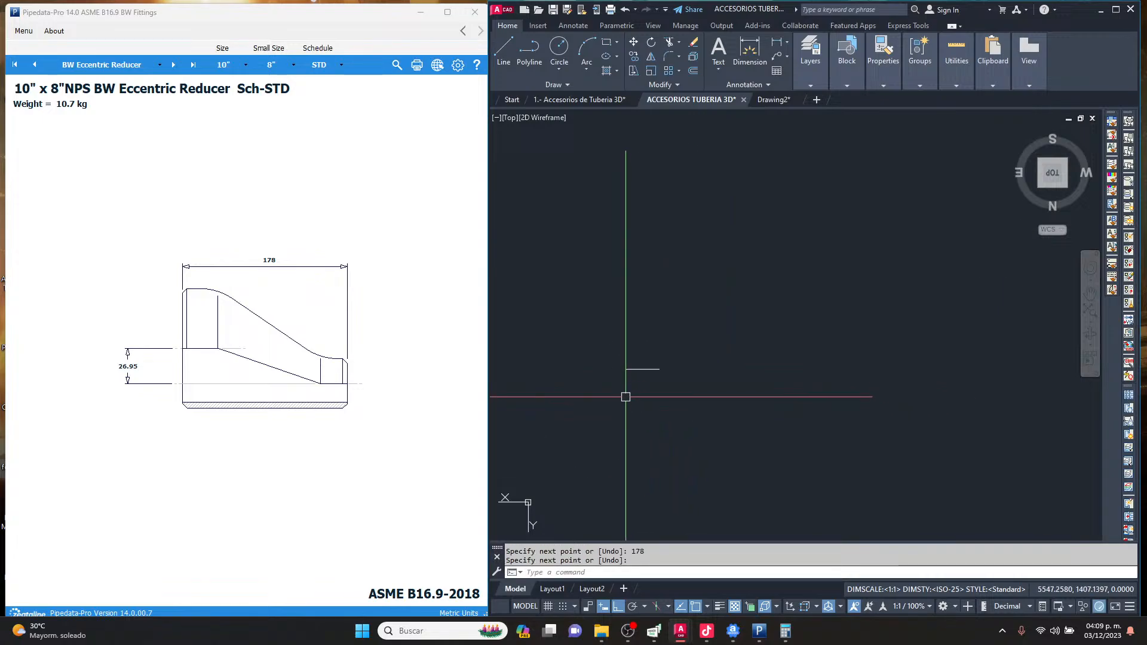
{"action": "mouse_move", "coordinate": [636, 349]}
{"action": "middle_mouse_down"}
{"action": "mouse_move", "coordinate": [676, 320]}
{"action": "mouse_move", "coordinate": [692, 252]}
{"action": "middle_mouse_up"}
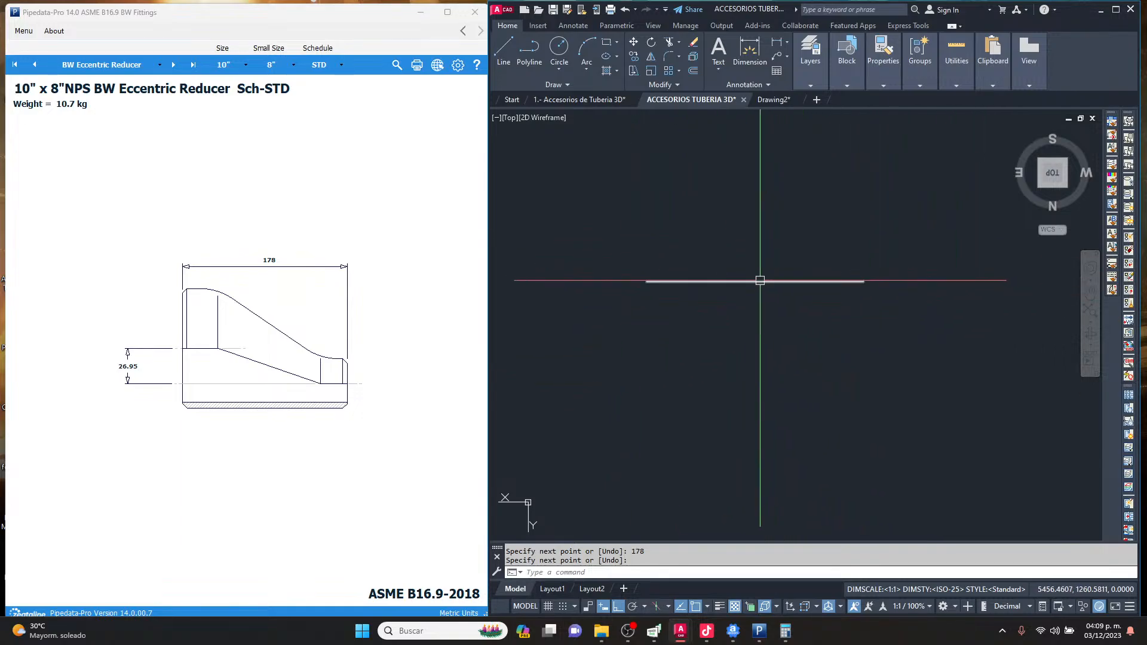
Draw a vertical line 324 mm long next to the left end of the 178 mm line.
{"action": "key", "text": "l"}
{"action": "key", "text": "Return"}
{"action": "left_click", "coordinate": [614, 224]}
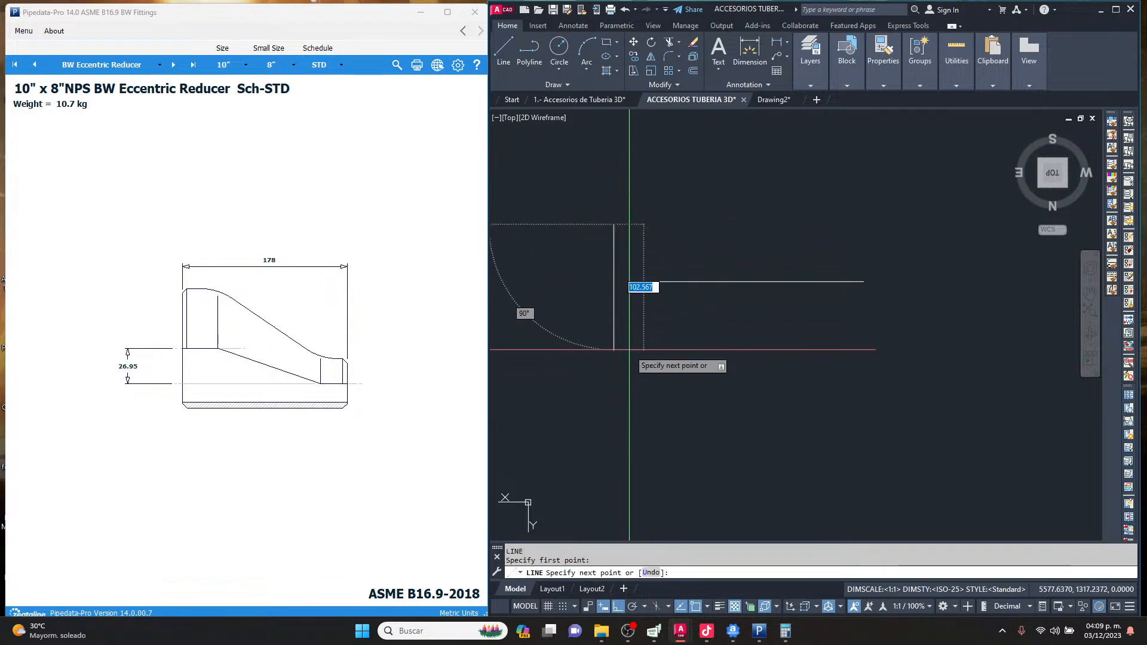
{"action": "type", "text": "324"}
{"action": "key", "text": "Return"}
{"action": "key", "text": "Return"}
Move the vertical line by its midpoint onto the left end of the horizontal line.
{"action": "left_click_drag", "start_coordinate": [645, 360], "coordinate": [584, 374]}
{"action": "left_click", "coordinate": [584, 374]}
{"action": "left_click", "coordinate": [637, 340]}
{"action": "scroll", "coordinate": [654, 337], "scroll_direction": "down", "scroll_amount": 4}
{"action": "type", "text": "m"}
{"action": "key", "text": "Return"}
{"action": "left_click", "coordinate": [657, 325]}
{"action": "key", "text": "Escape"}
{"action": "key", "text": "Escape"}
{"action": "scroll", "coordinate": [666, 322], "scroll_direction": "up", "scroll_amount": 3}
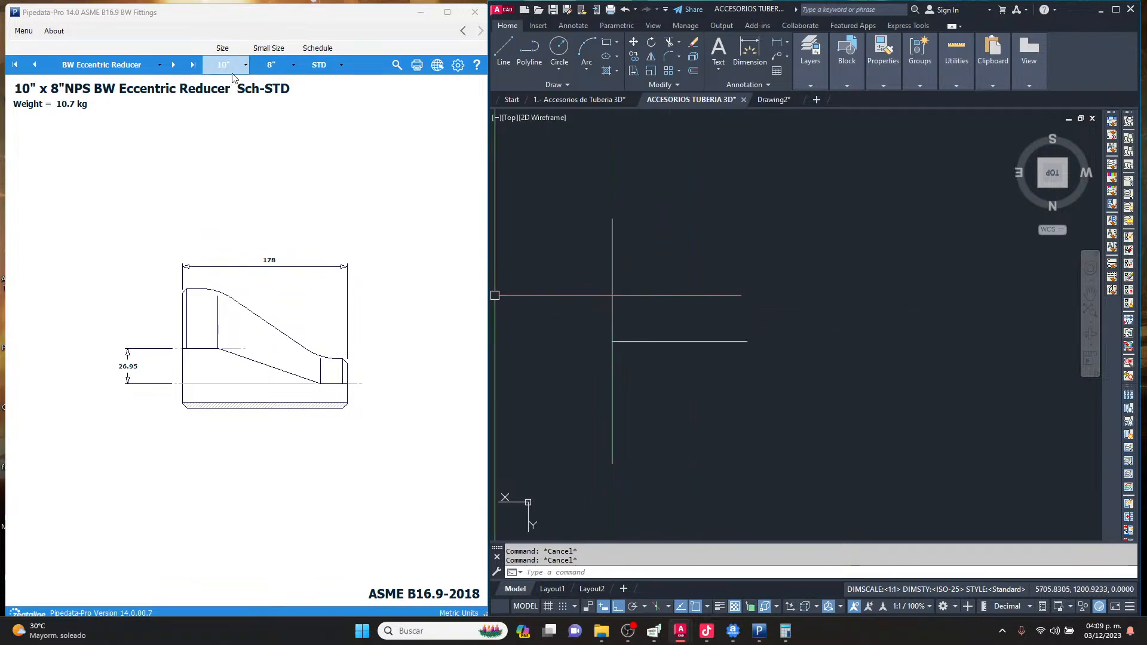
{"action": "type", "text": "l"}
{"action": "key", "text": "Return"}
{"action": "left_click", "coordinate": [881, 239]}
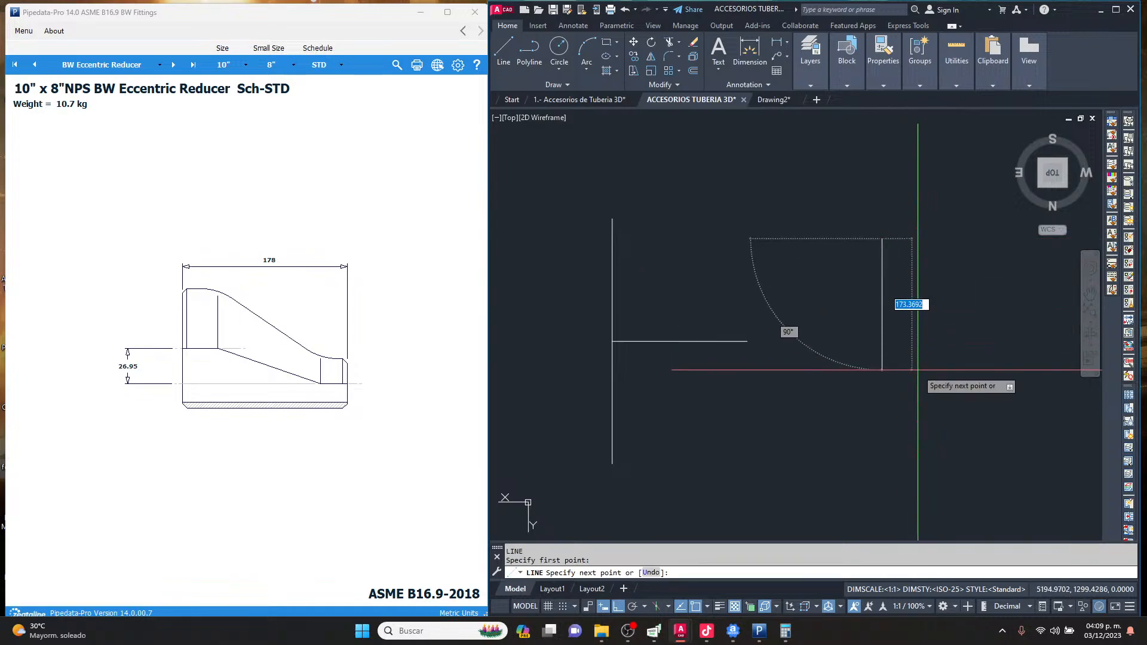
{"action": "key", "text": "Escape"}
{"action": "left_click", "coordinate": [758, 631]}
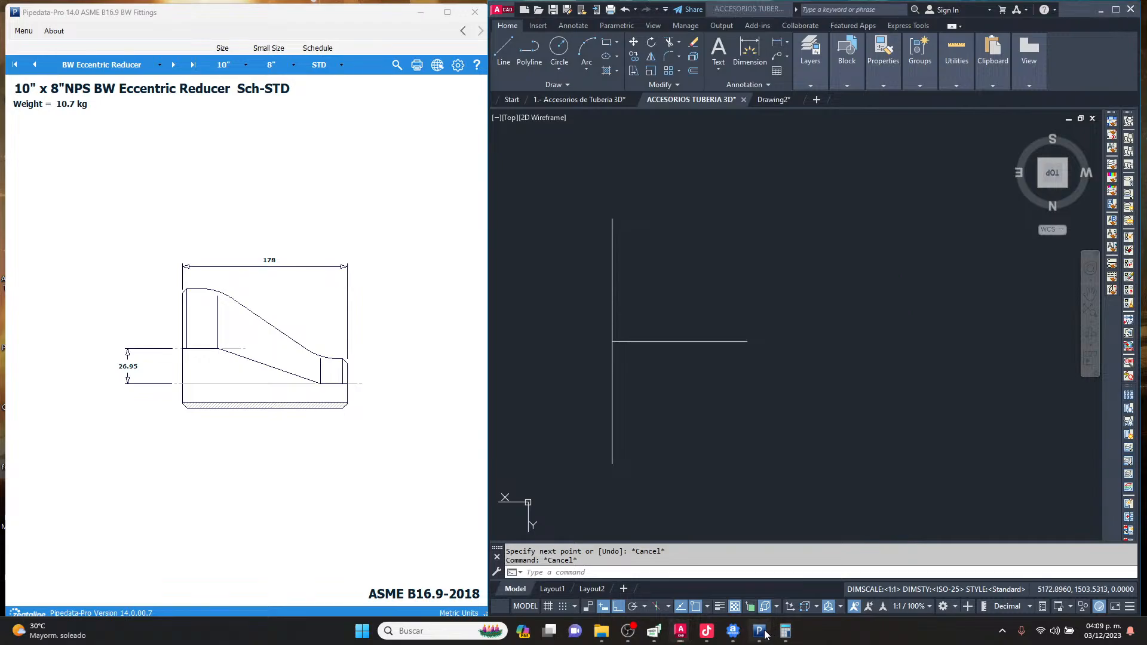
{"action": "left_click", "coordinate": [21, 30]}
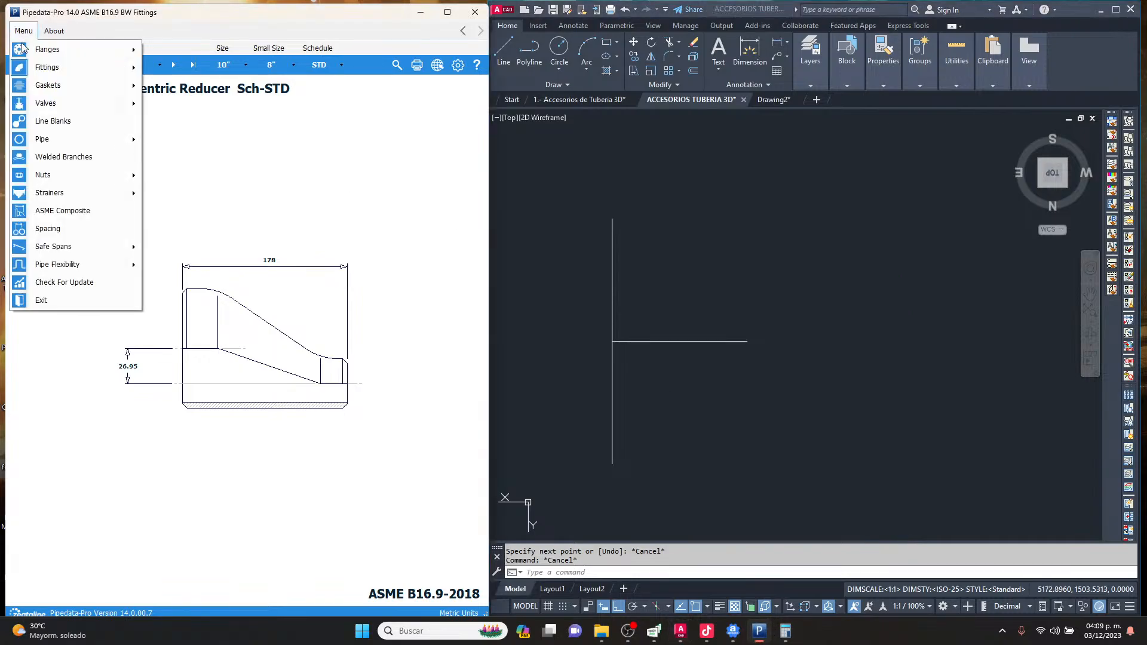
{"action": "left_click", "coordinate": [689, 381]}
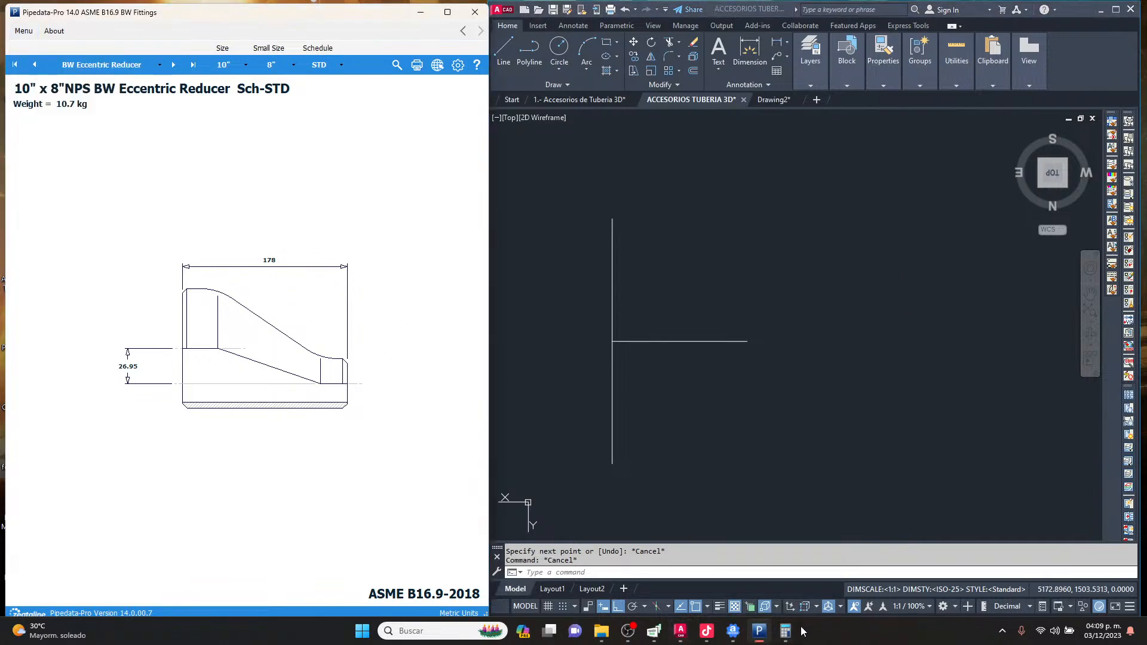
Calculate 8.5 × 25.4 in the calculator, and return to the drawing and data sheet.
{"action": "left_click", "coordinate": [784, 571]}
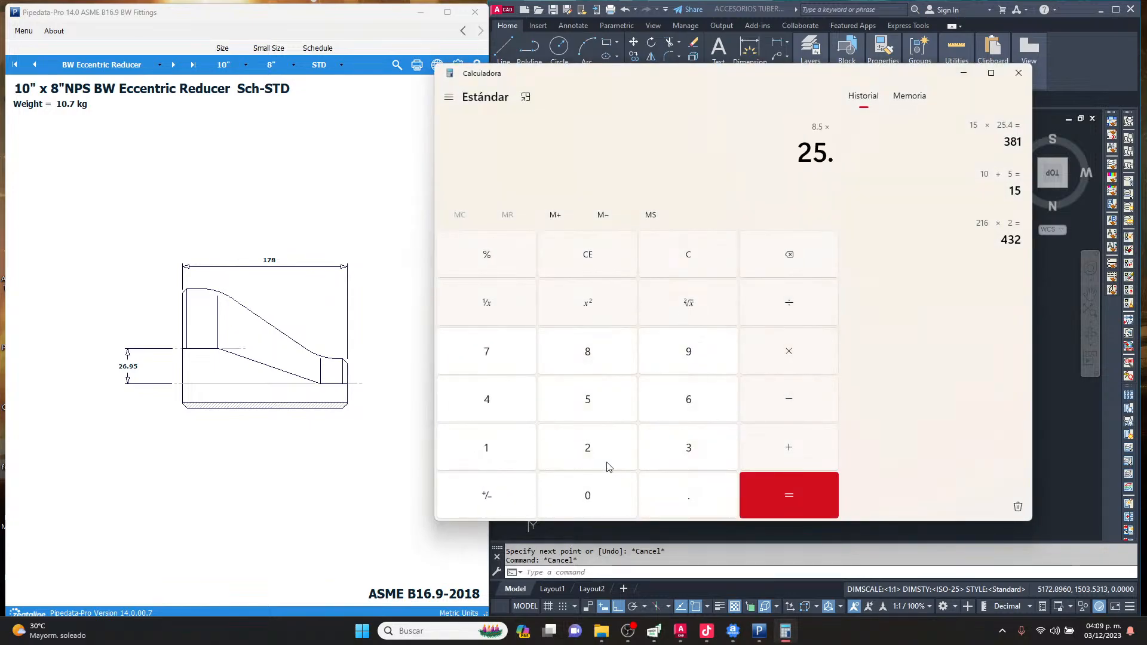
{"action": "left_click", "coordinate": [831, 512]}
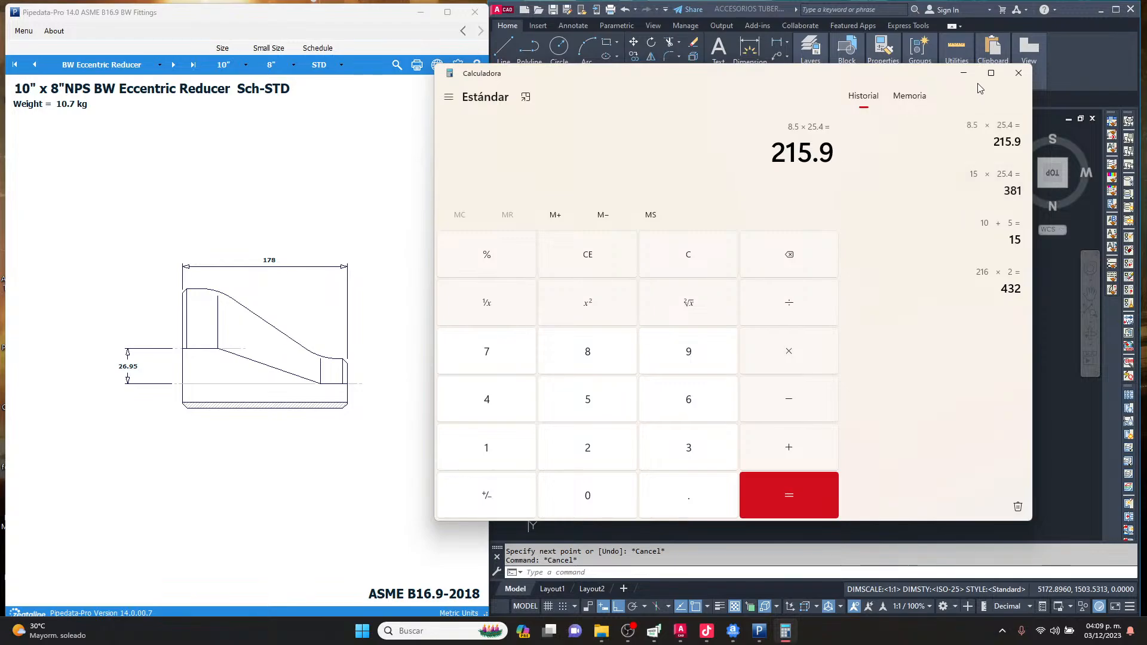
{"action": "left_click", "coordinate": [963, 73]}
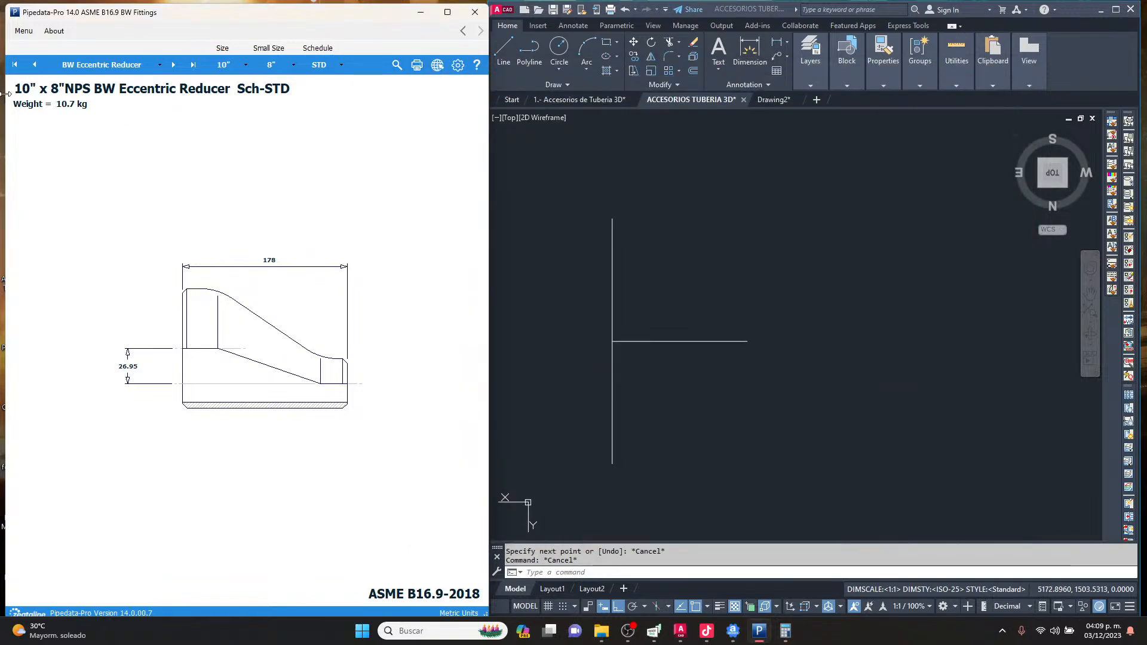
Look up the 8" Sch-STD pipe's outside diameter in Pipedata-Pro, and reopen the 10" x 8" BW Eccentric Reducer sheet.
{"action": "left_click", "coordinate": [23, 30]}
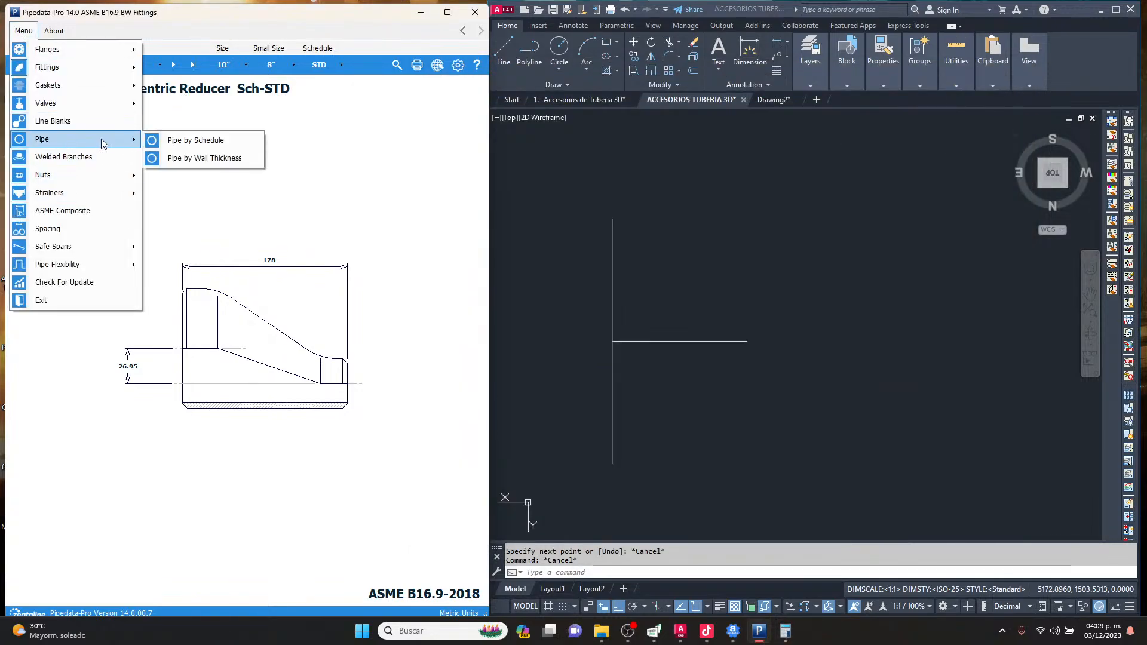
{"action": "left_click", "coordinate": [174, 140]}
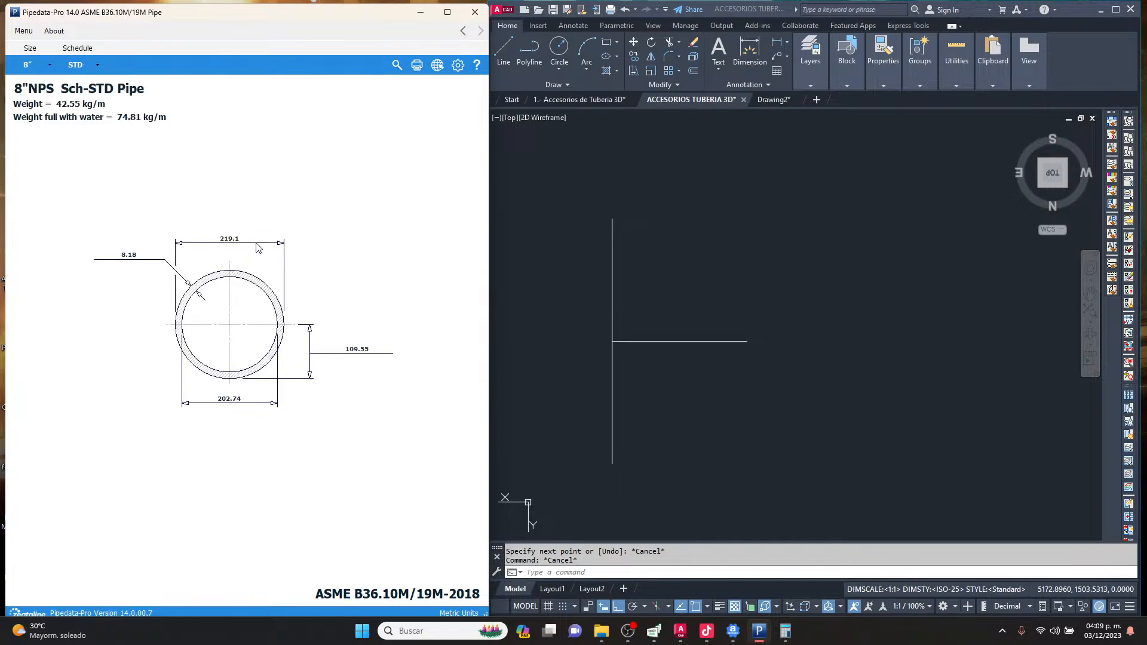
{"action": "left_click", "coordinate": [23, 30]}
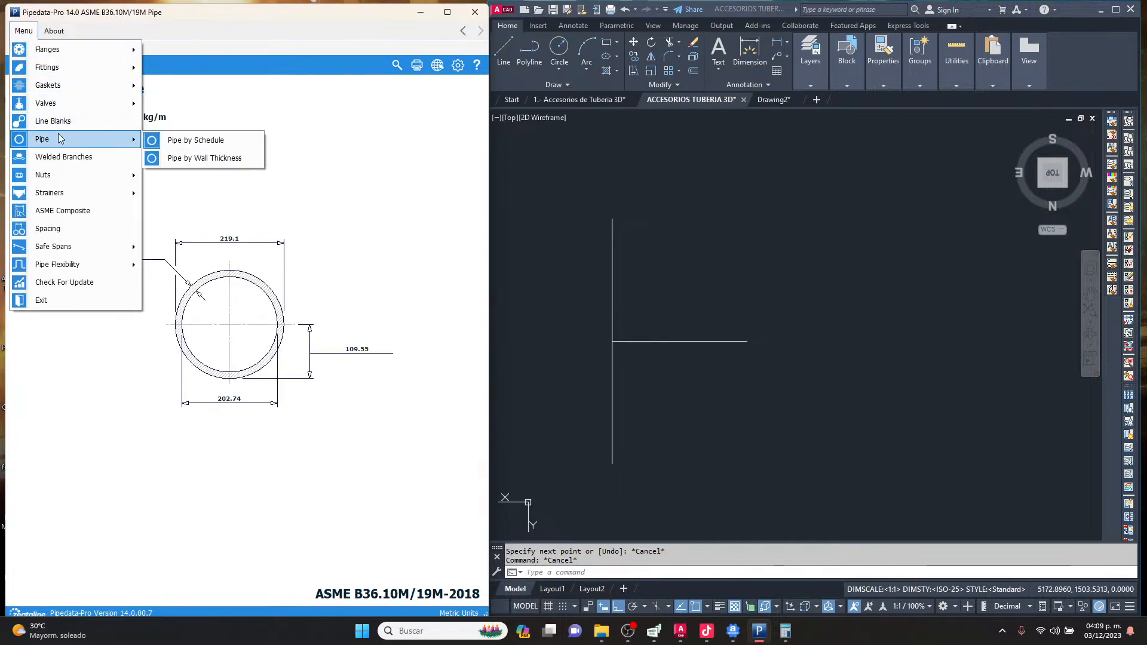
{"action": "mouse_move", "coordinate": [59, 67]}
{"action": "left_click", "coordinate": [174, 67]}
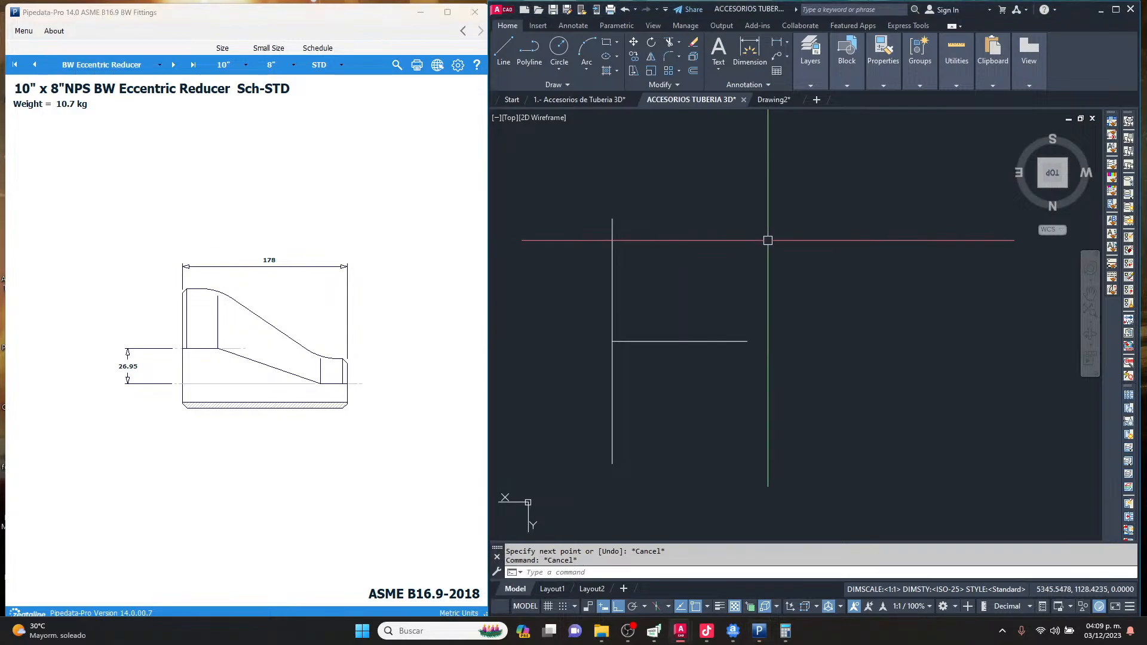
Draw a vertical line about 219 mm long beyond the right end of the 178 mm line for the reducer's small end.
{"action": "type", "text": "l"}
{"action": "key", "text": "Return"}
{"action": "left_click", "coordinate": [839, 258]}
{"action": "type", "text": "273"}
{"action": "key", "text": "Return"}
{"action": "key", "text": "Escape"}
Move the small-end line by its midpoint onto the right end of the 178 mm horizontal line.
{"action": "left_click", "coordinate": [839, 367]}
{"action": "left_click", "coordinate": [822, 372]}
{"action": "type", "text": "m"}
{"action": "key", "text": "Return"}
{"action": "left_click", "coordinate": [839, 341]}
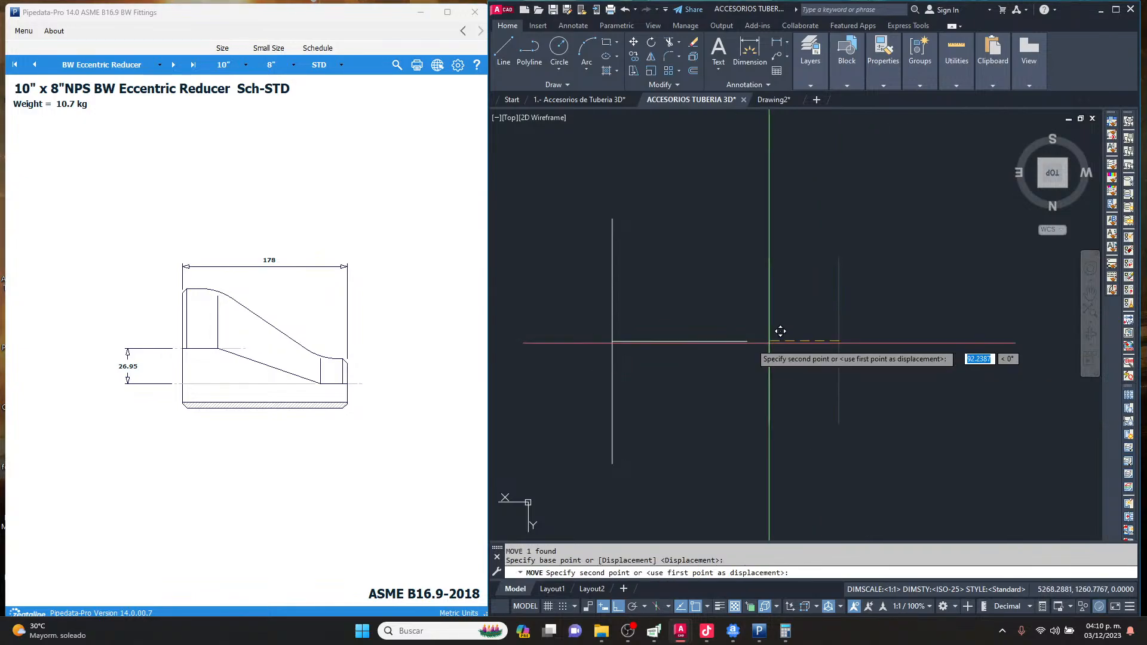
{"action": "left_click", "coordinate": [746, 341]}
{"action": "key", "text": "Escape"}
Draw a horizontal line from the lower end of the small-end line across to the large-end vertical line.
{"action": "middle_click_drag", "start_coordinate": [737, 366], "coordinate": [800, 335]}
{"action": "key", "text": "Escape"}
{"action": "left_click", "coordinate": [137, 428]}
{"action": "left_click", "coordinate": [902, 376]}
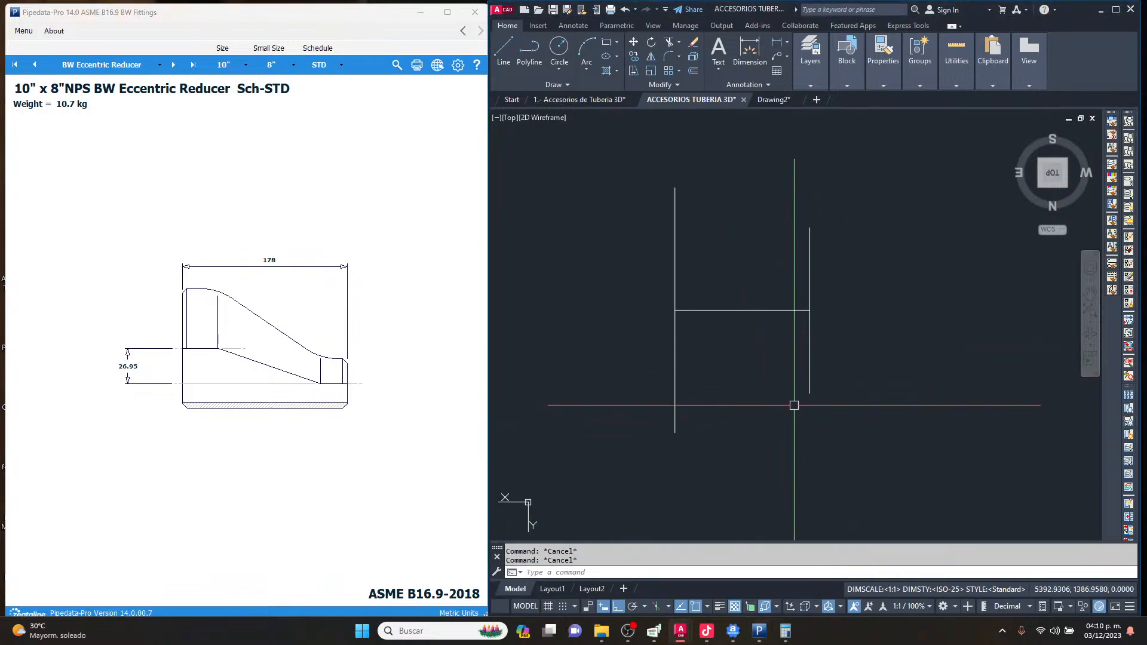
{"action": "type", "text": "l"}
{"action": "key", "text": "Return"}
{"action": "left_click", "coordinate": [675, 393]}
{"action": "key", "text": "Escape"}
Move the large-end vertical line up so its lower endpoint meets the left end of the bottom horizontal line.
{"action": "left_click", "coordinate": [675, 418]}
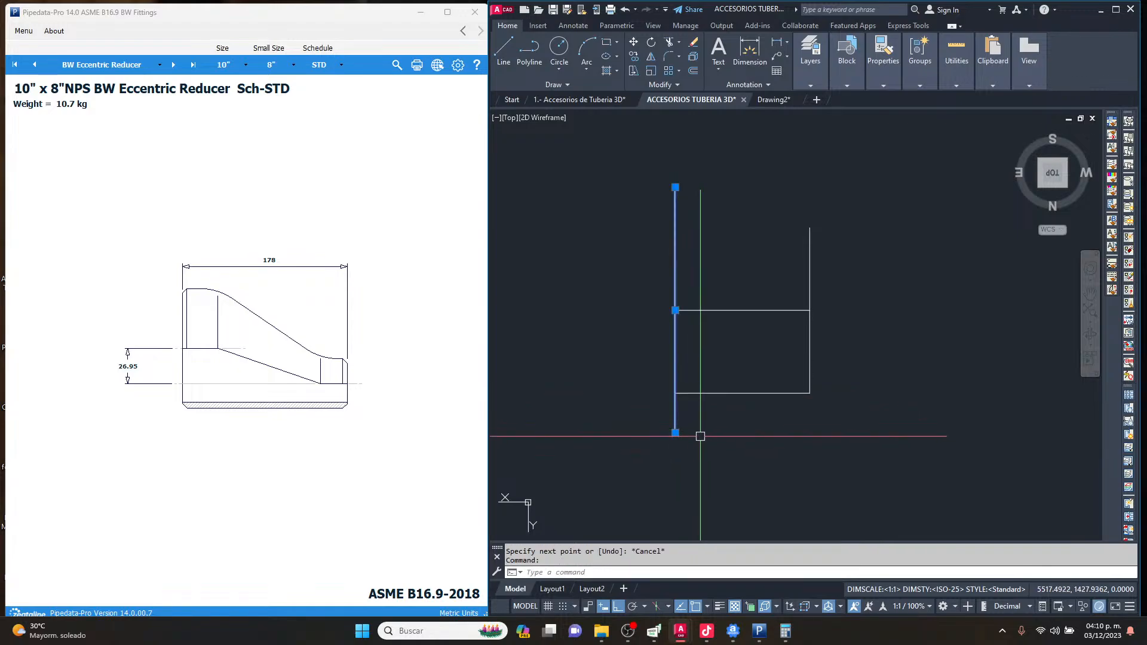
{"action": "type", "text": "m"}
{"action": "key", "text": "Return"}
{"action": "left_click", "coordinate": [675, 432]}
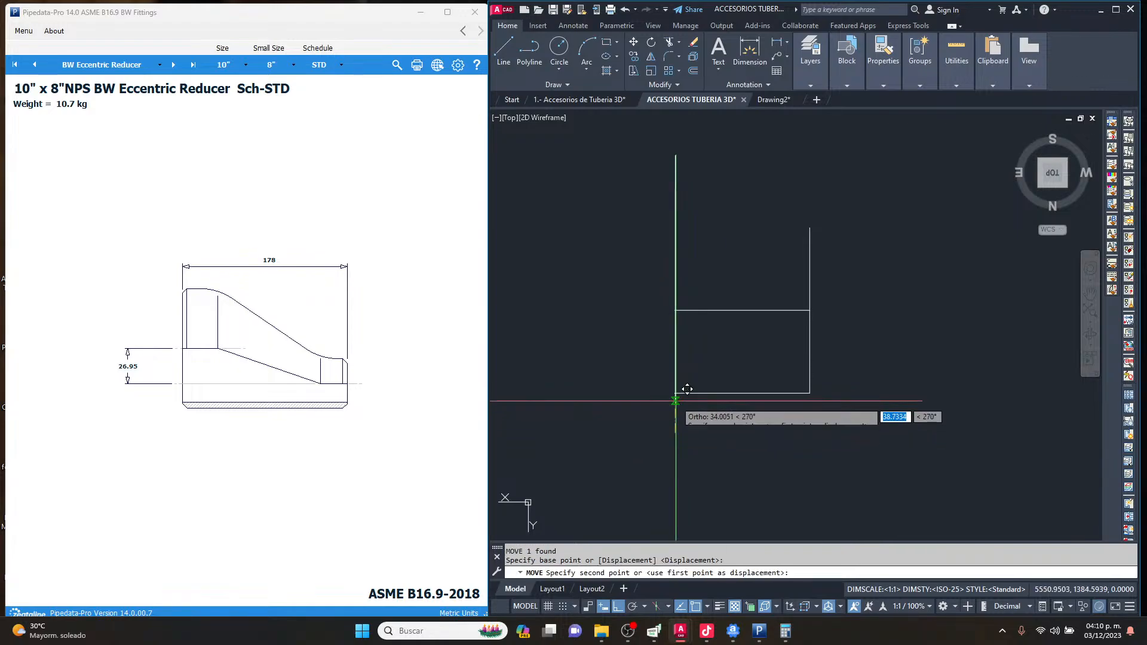
{"action": "left_click", "coordinate": [675, 393]}
{"action": "key", "text": "Escape"}
{"action": "key", "text": "Escape"}
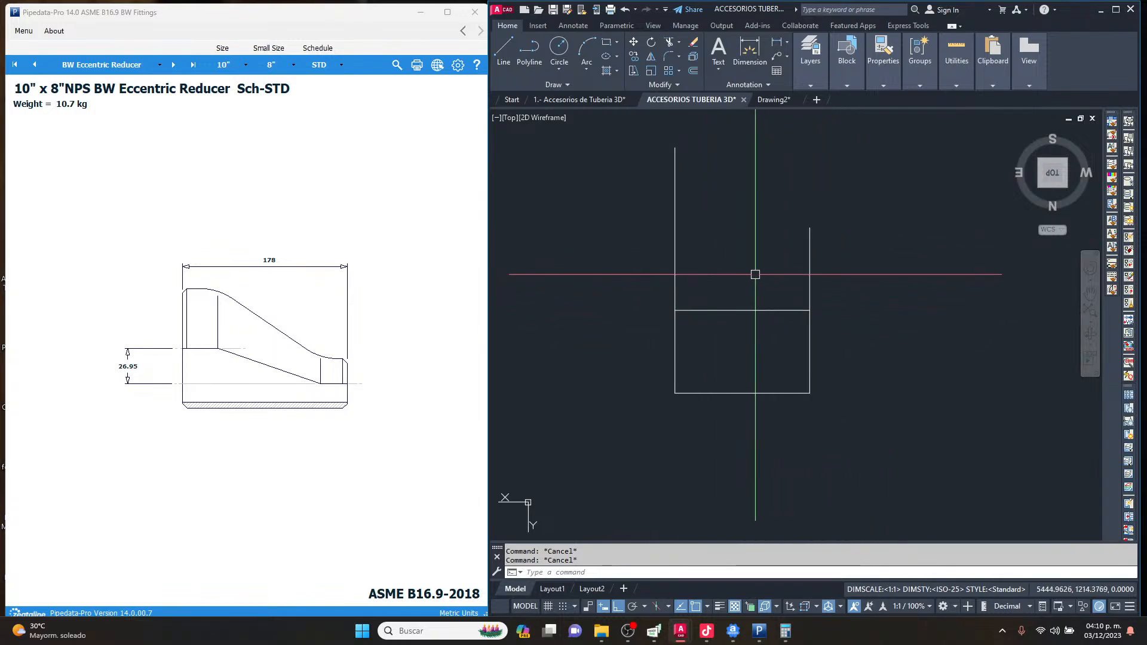
Draw a short horizontal line inward from the upper end of the large-end vertical line.
{"action": "middle_click_drag", "start_coordinate": [752, 186], "coordinate": [758, 206]}
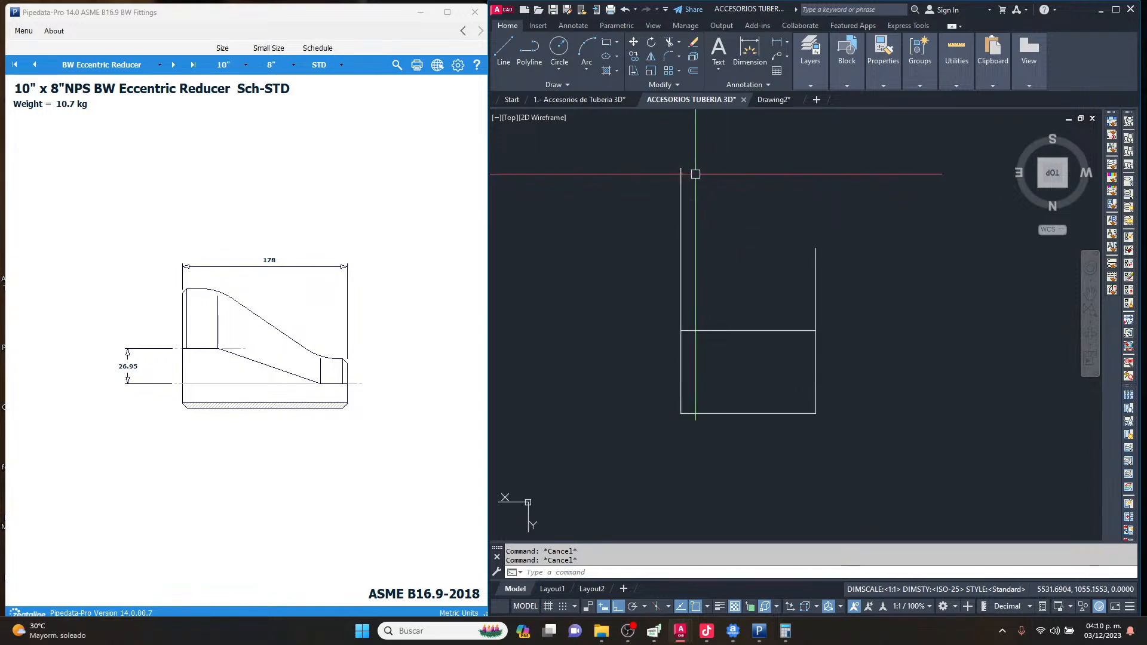
{"action": "scroll", "coordinate": [705, 157], "scroll_direction": "up", "scroll_amount": 2}
{"action": "type", "text": "L"}
{"action": "key", "text": "Return"}
{"action": "left_click", "coordinate": [663, 175]}
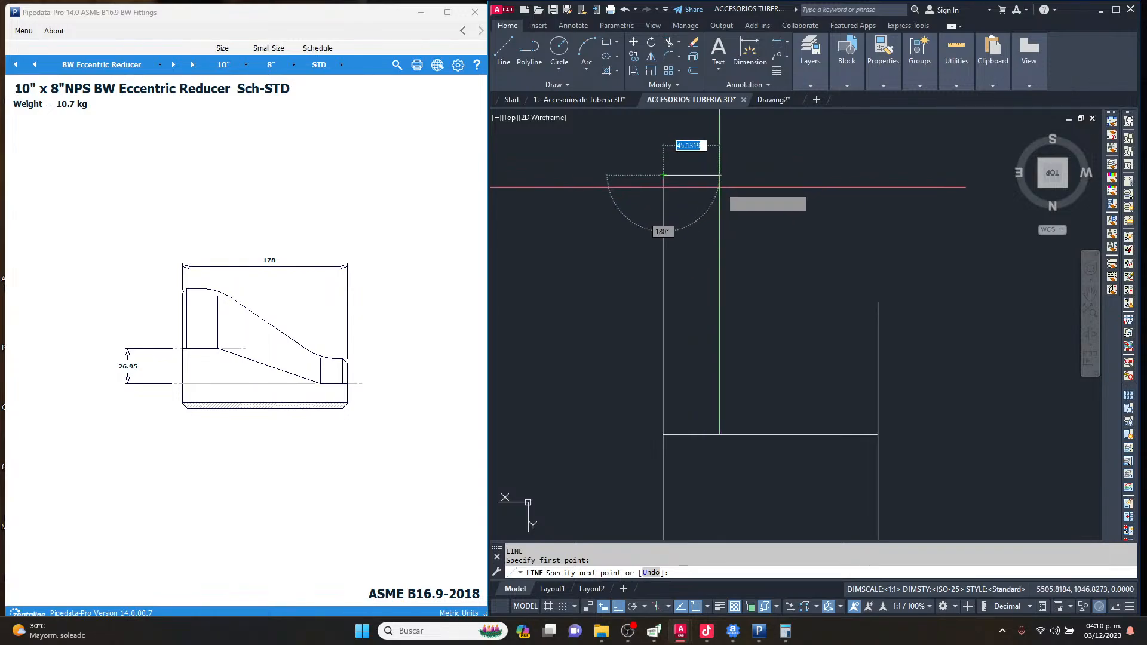
{"action": "left_click", "coordinate": [743, 193]}
{"action": "key", "text": "Escape"}
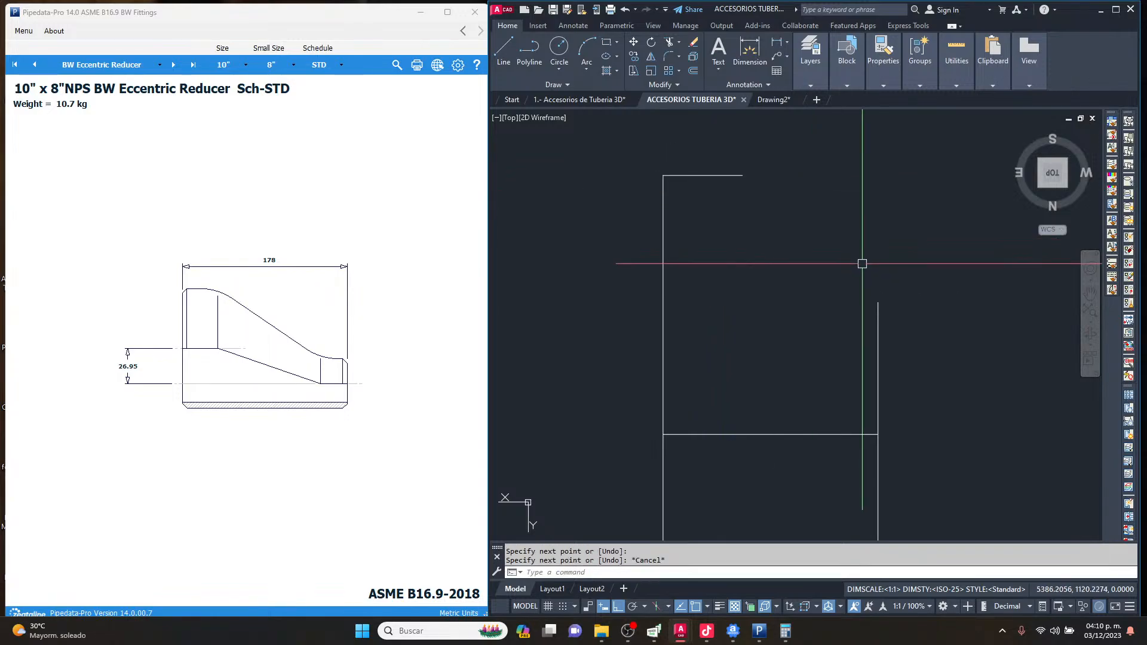
Draw a short horizontal line inward from the small end's upper endpoint, and continue it diagonally to the large end's top line.
{"action": "type", "text": "L"}
{"action": "key", "text": "Return"}
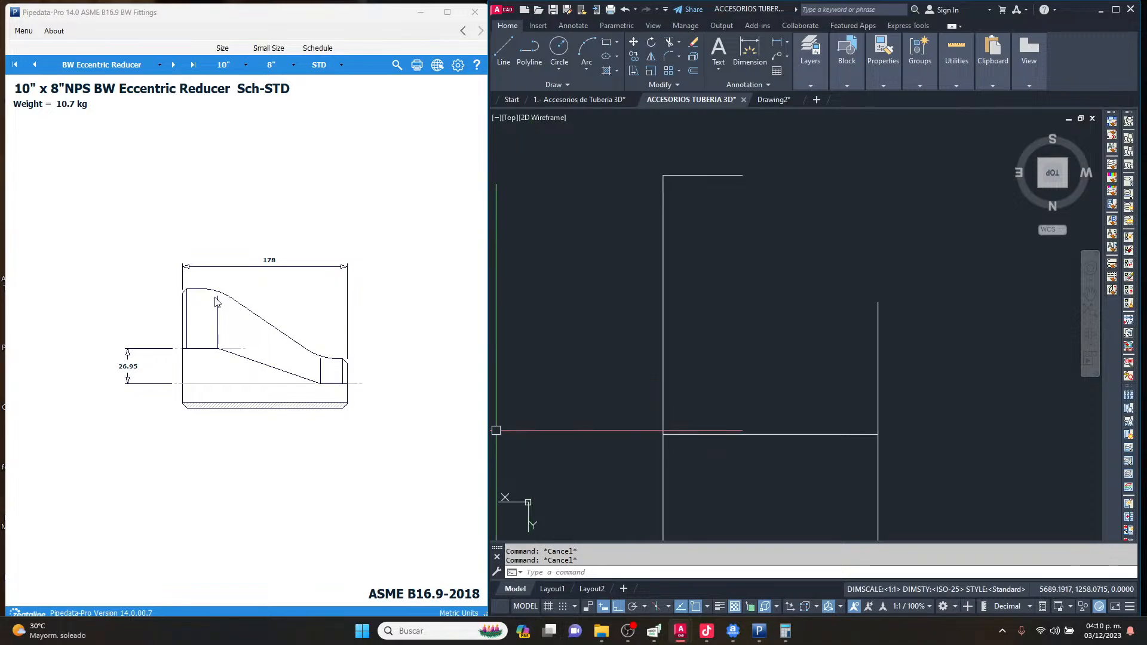
{"action": "key", "text": "Return"}
{"action": "left_click", "coordinate": [878, 302]}
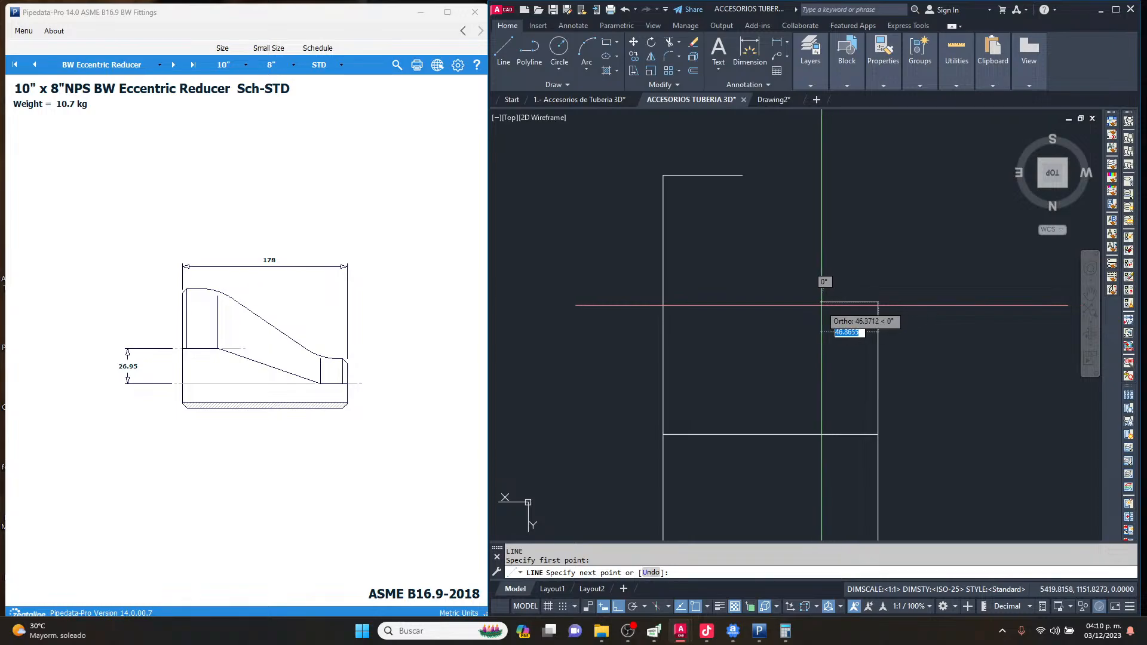
{"action": "left_click", "coordinate": [813, 303]}
{"action": "left_click", "coordinate": [742, 175]}
{"action": "key", "text": "Escape"}
{"action": "key", "text": "Escape"}
Switch to the NE isometric view and rotate the whole reducer profile about the X axis until it stands upright.
{"action": "scroll", "coordinate": [813, 204], "scroll_direction": "down", "scroll_amount": 5}
{"action": "scroll", "coordinate": [814, 241], "scroll_direction": "up", "scroll_amount": 2}
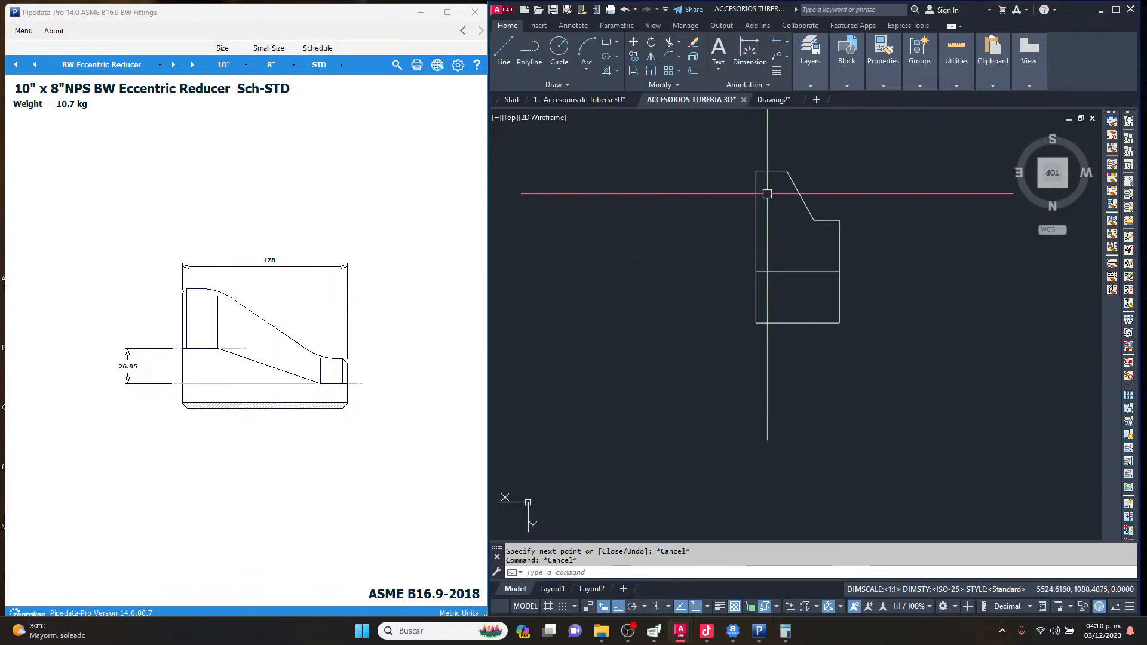
{"action": "scroll", "coordinate": [845, 193], "scroll_direction": "up", "scroll_amount": 2}
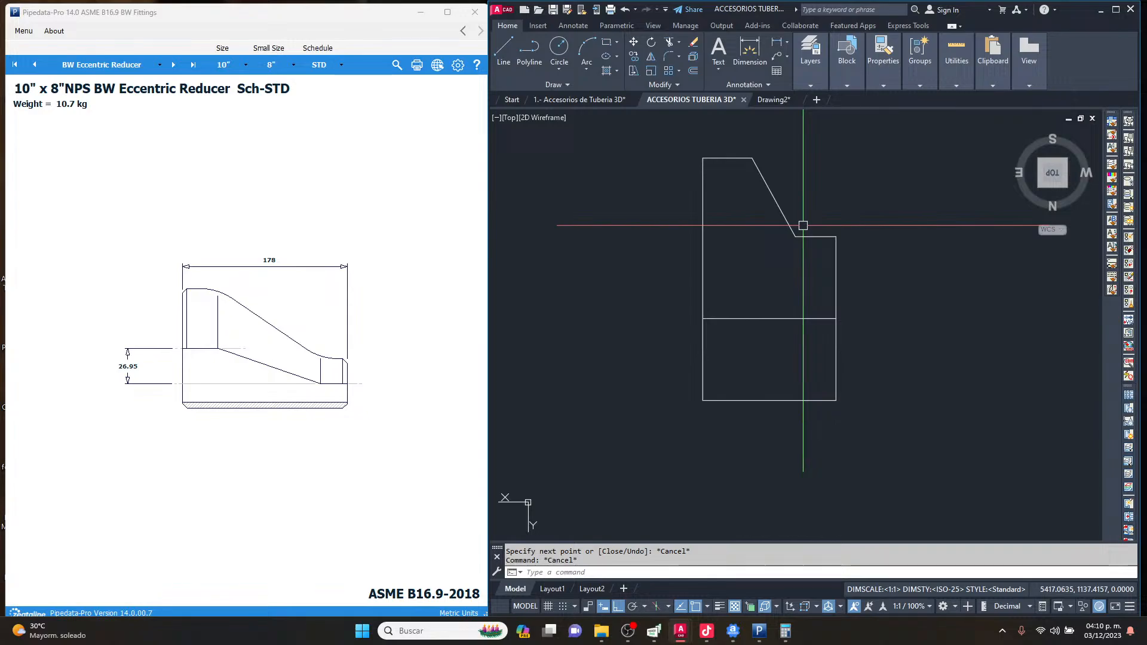
{"action": "left_click", "coordinate": [1041, 184]}
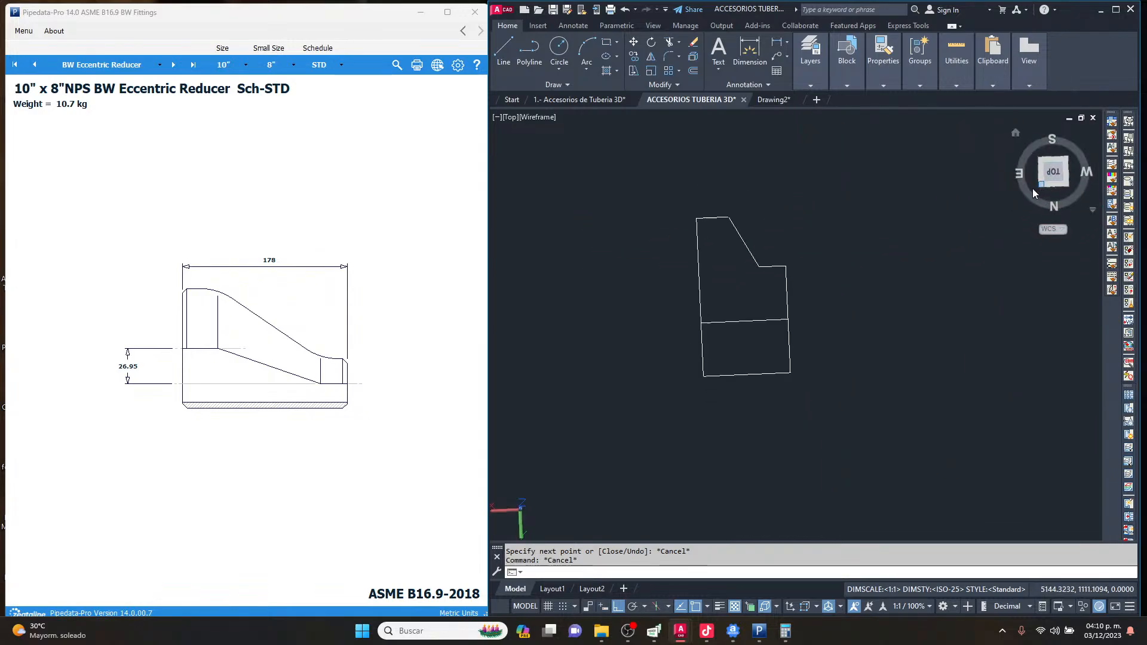
{"action": "scroll", "coordinate": [710, 364], "scroll_direction": "up", "scroll_amount": 10}
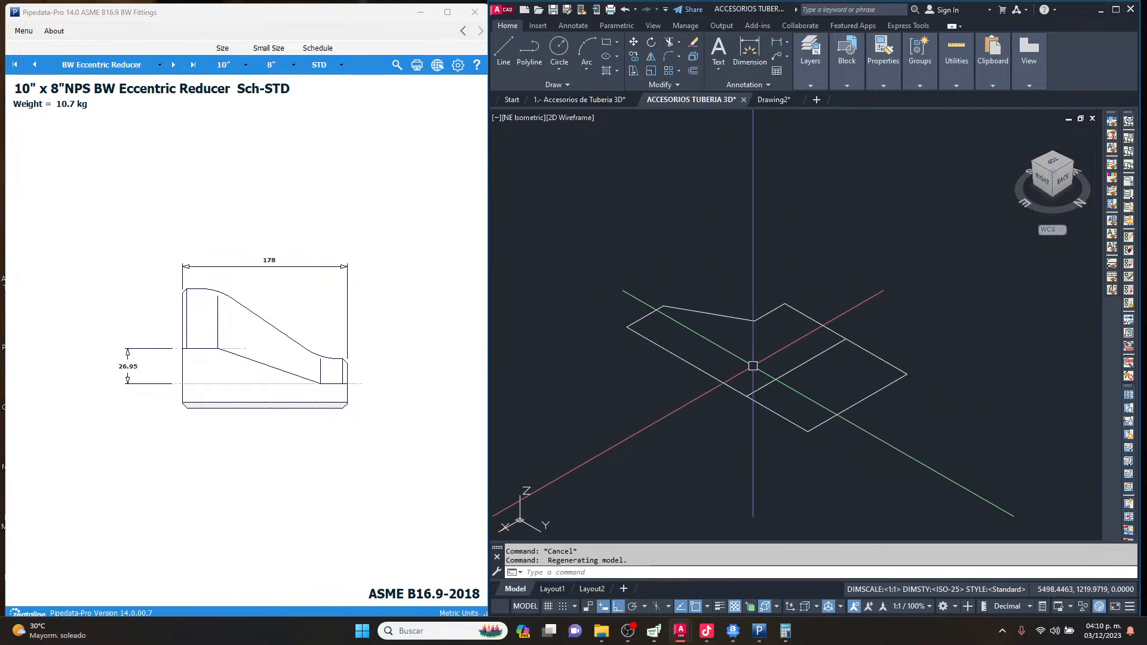
{"action": "type", "text": "3drotate"}
{"action": "key", "text": "Return"}
{"action": "left_click", "coordinate": [980, 531]}
{"action": "left_click", "coordinate": [591, 245]}
{"action": "key", "text": "Return"}
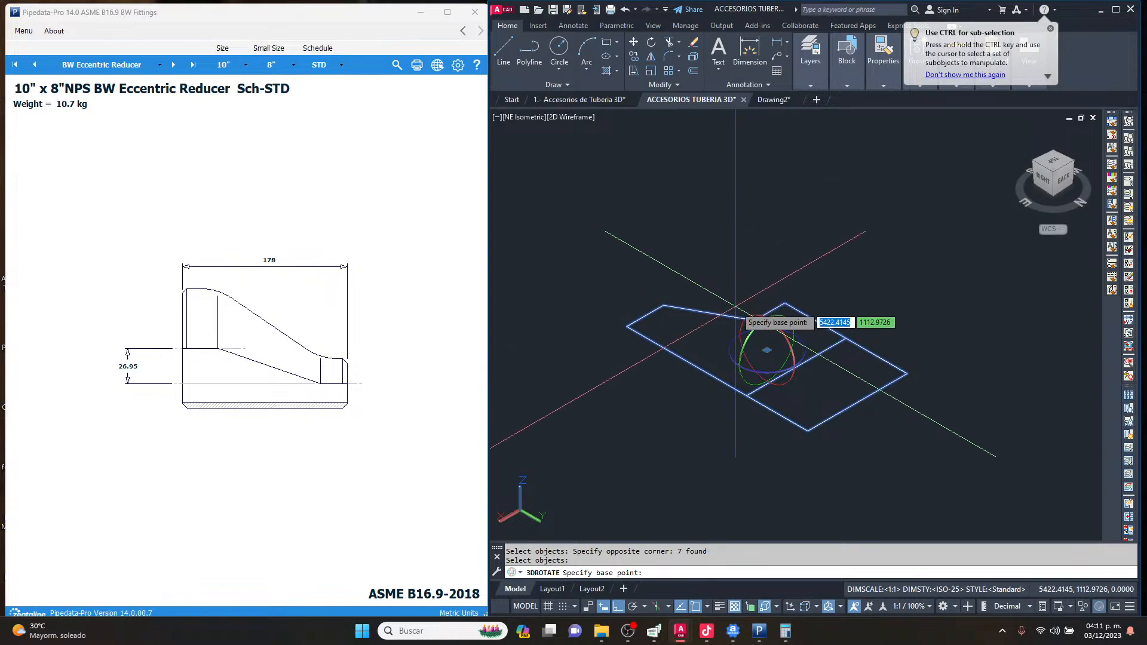
{"action": "left_click", "coordinate": [746, 319]}
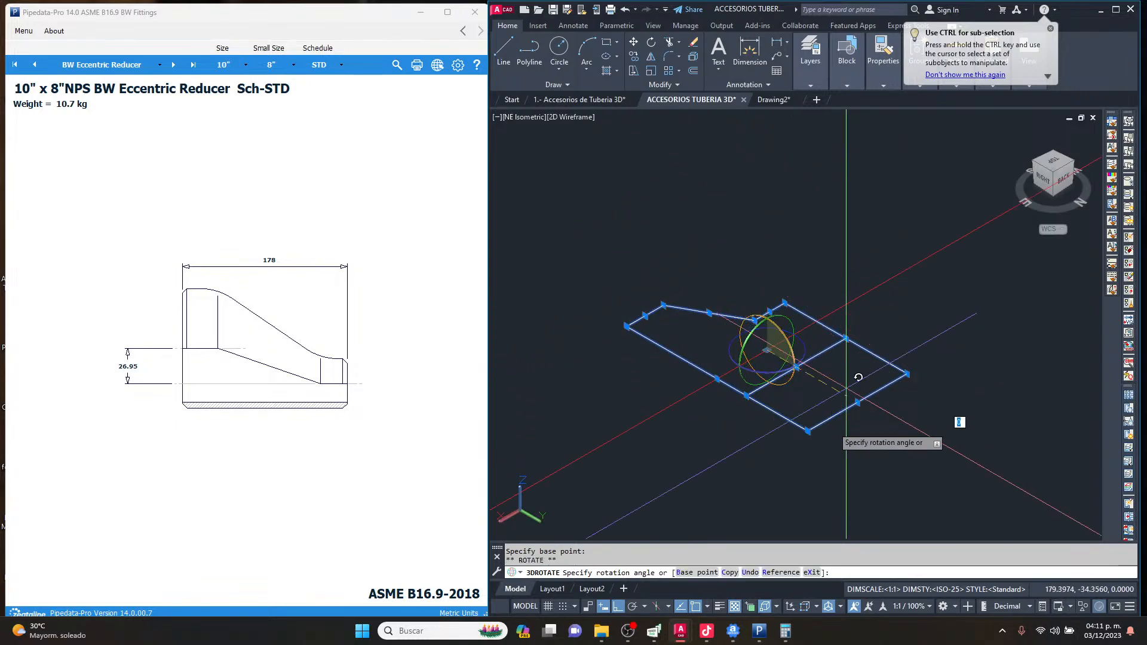
{"action": "left_click", "coordinate": [757, 448]}
{"action": "key", "text": "Escape"}
{"action": "key", "text": "Escape"}
{"action": "scroll", "coordinate": [753, 443], "scroll_direction": "down", "scroll_amount": 3}
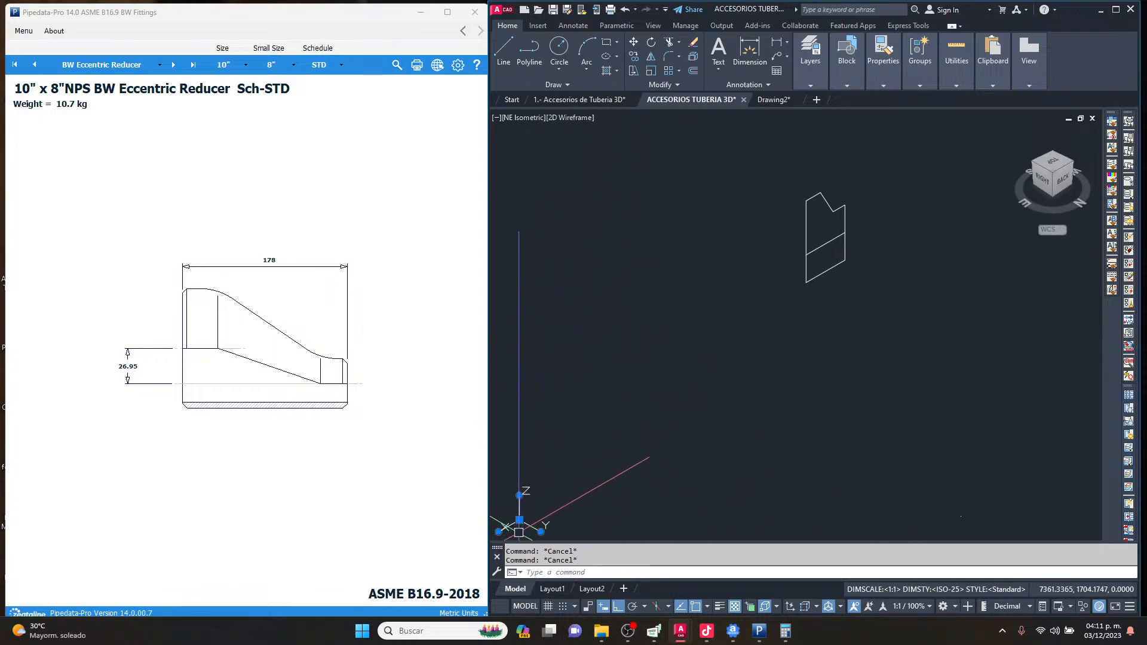
Move the UCS origin near the profile and point its X axis vertically upward.
{"action": "left_click", "coordinate": [519, 520]}
{"action": "left_click", "coordinate": [740, 398]}
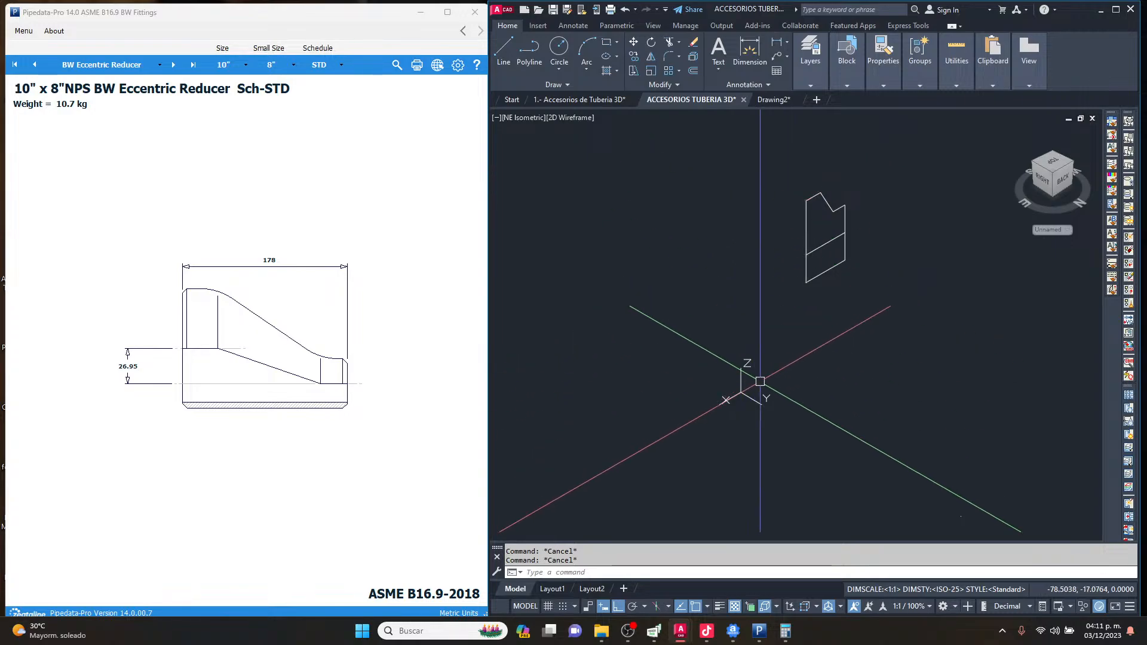
{"action": "left_click", "coordinate": [728, 402]}
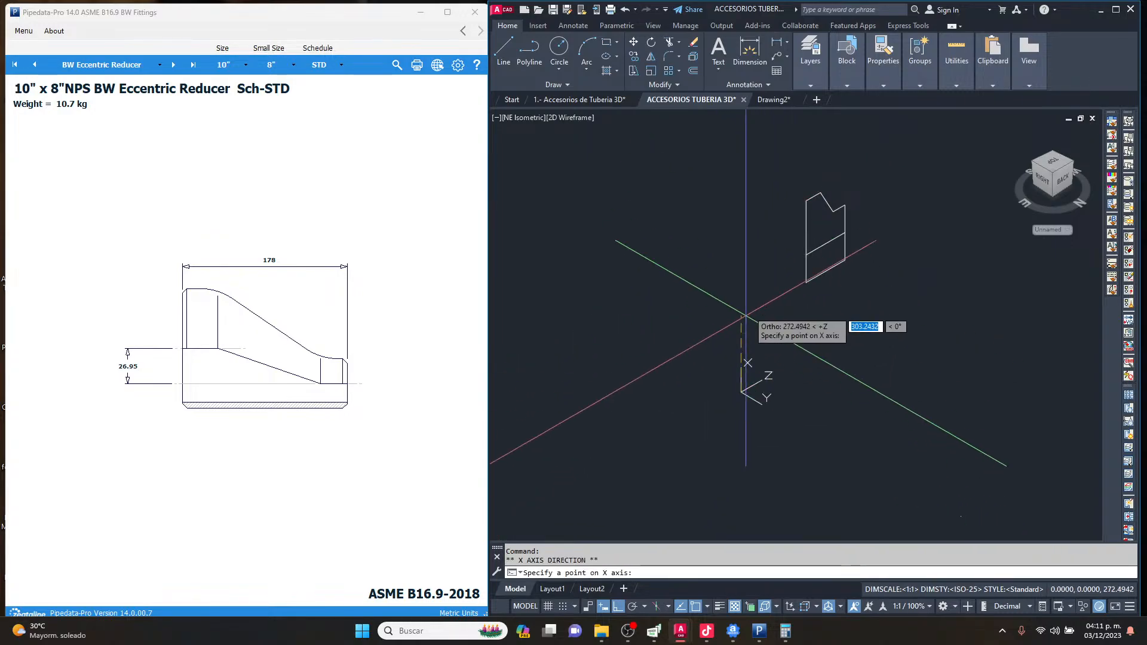
{"action": "key", "text": "Escape"}
{"action": "middle_click_drag", "start_coordinate": [758, 296], "coordinate": [790, 296], "text": "shift"}
Draw a 162 mm radius circle centred on the midpoint of the large-end line, passing through its endpoint.
{"action": "scroll", "coordinate": [790, 296], "scroll_direction": "up", "scroll_amount": 4}
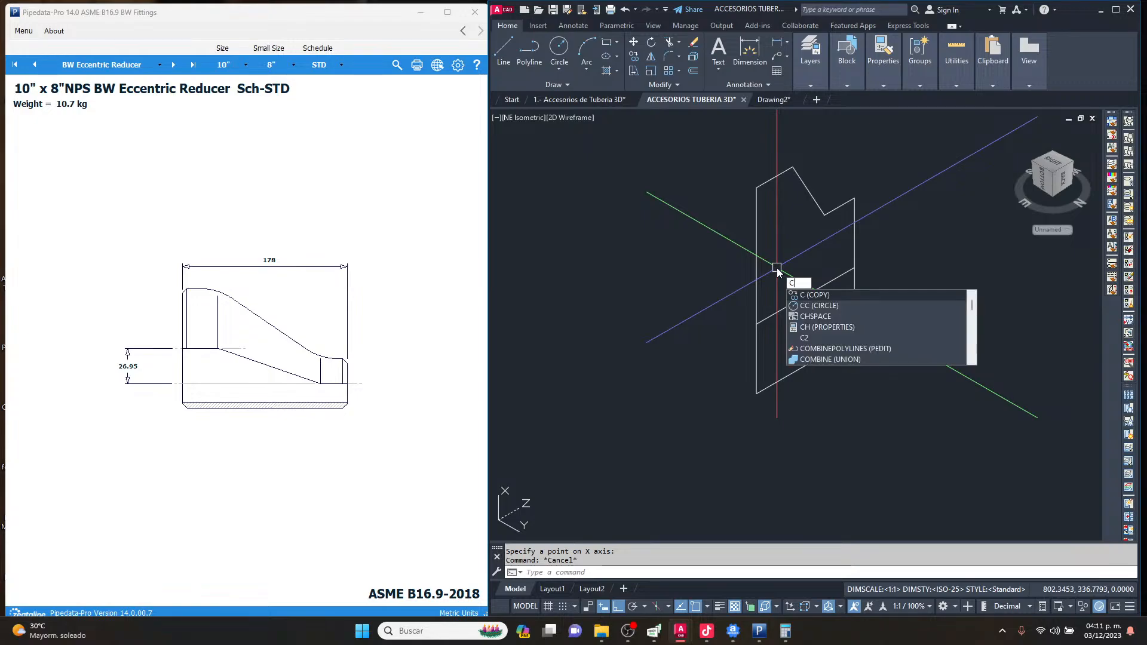
{"action": "type", "text": "1"}
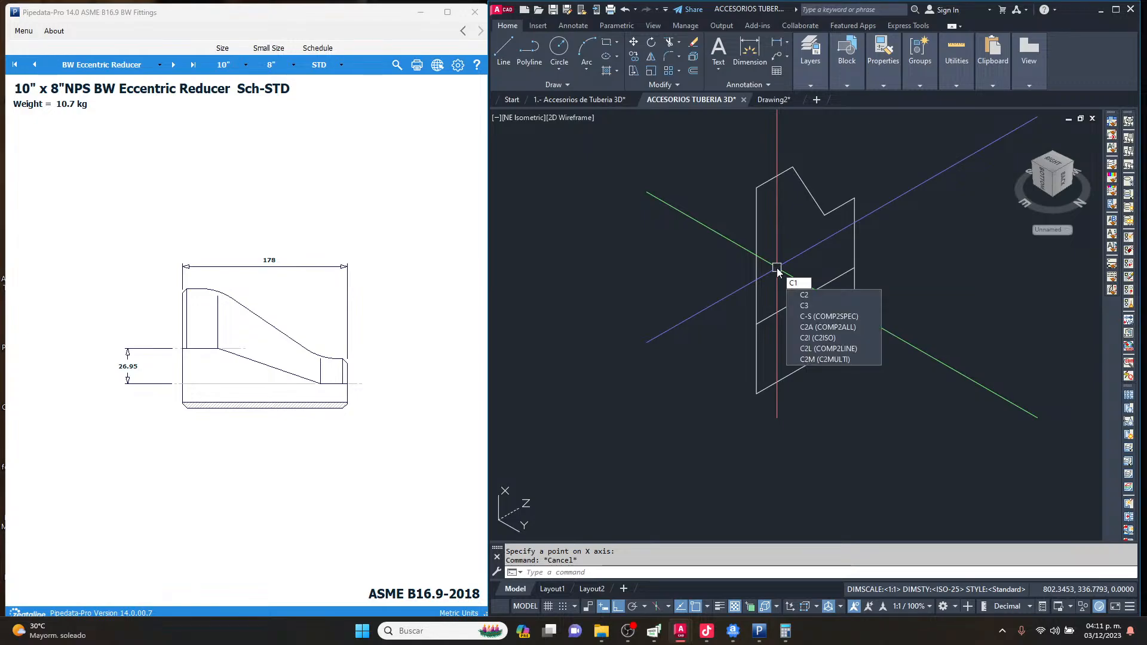
{"action": "key", "text": "Escape"}
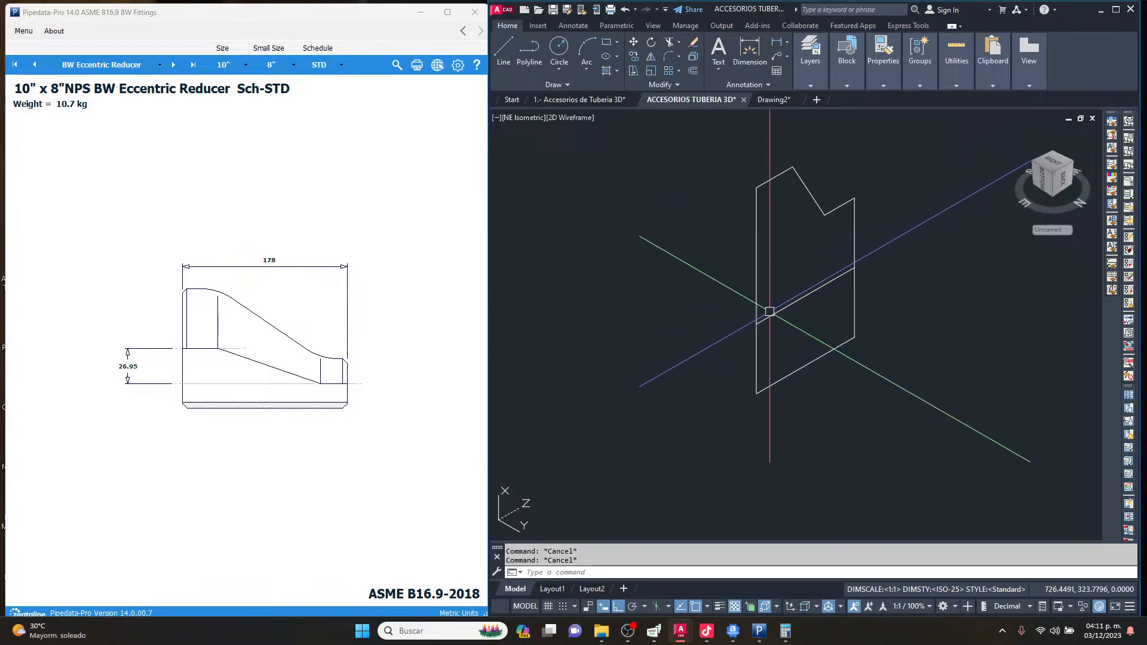
{"action": "type", "text": "cc"}
{"action": "key", "text": "Return"}
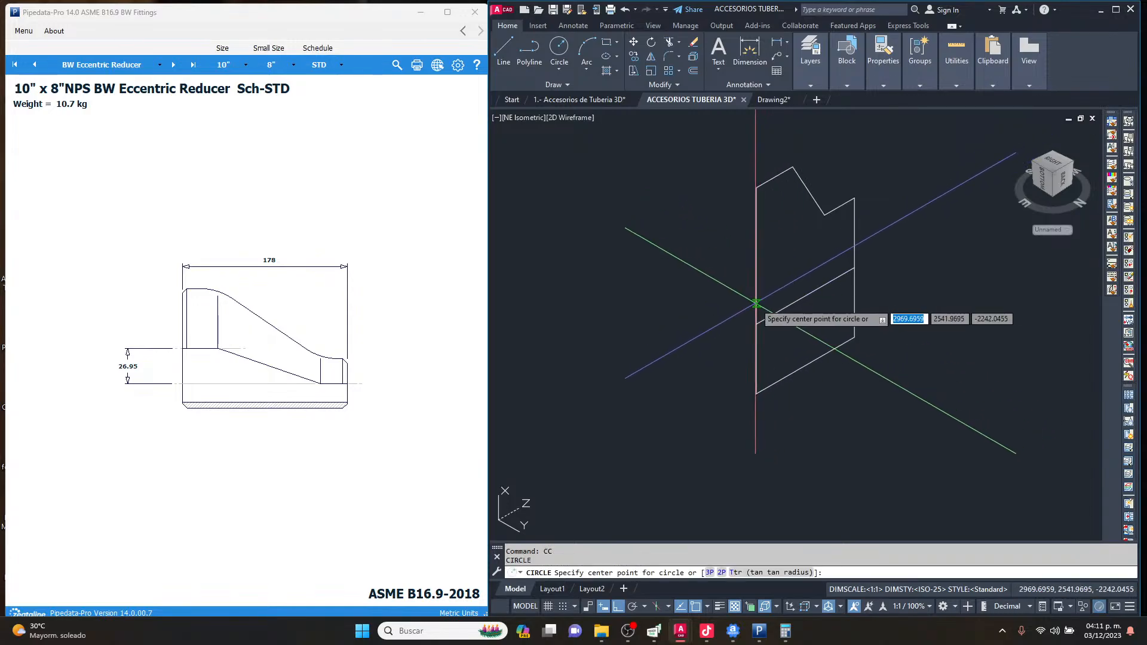
{"action": "left_click", "coordinate": [756, 291]}
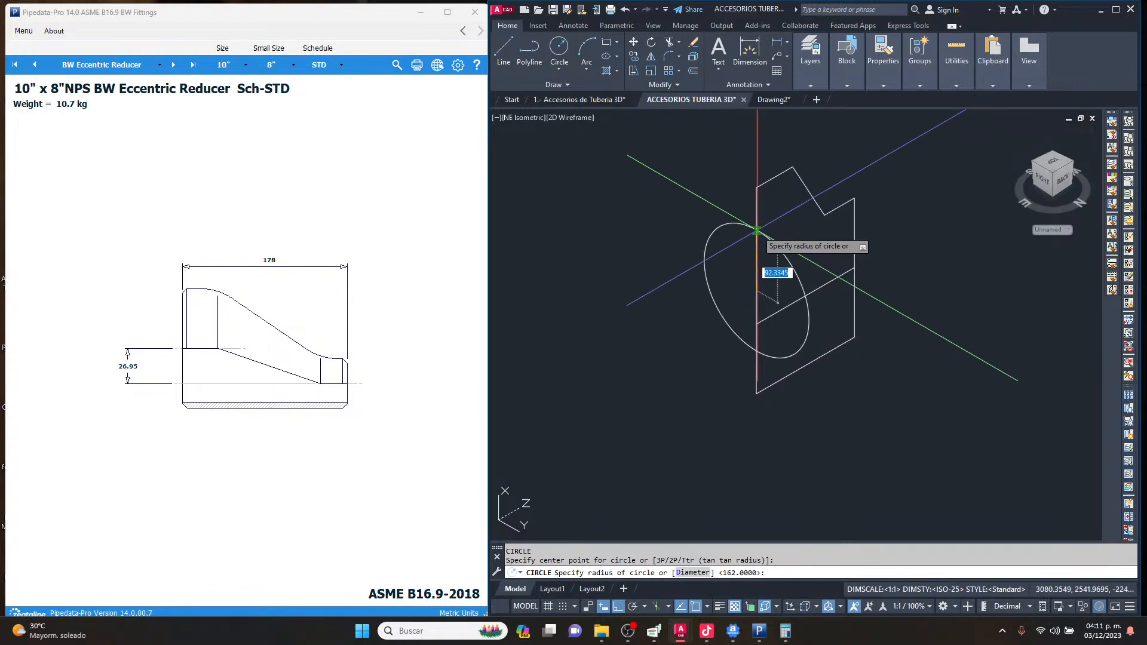
{"action": "left_click", "coordinate": [752, 191]}
{"action": "key", "text": "Escape"}
{"action": "key", "text": "Escape"}
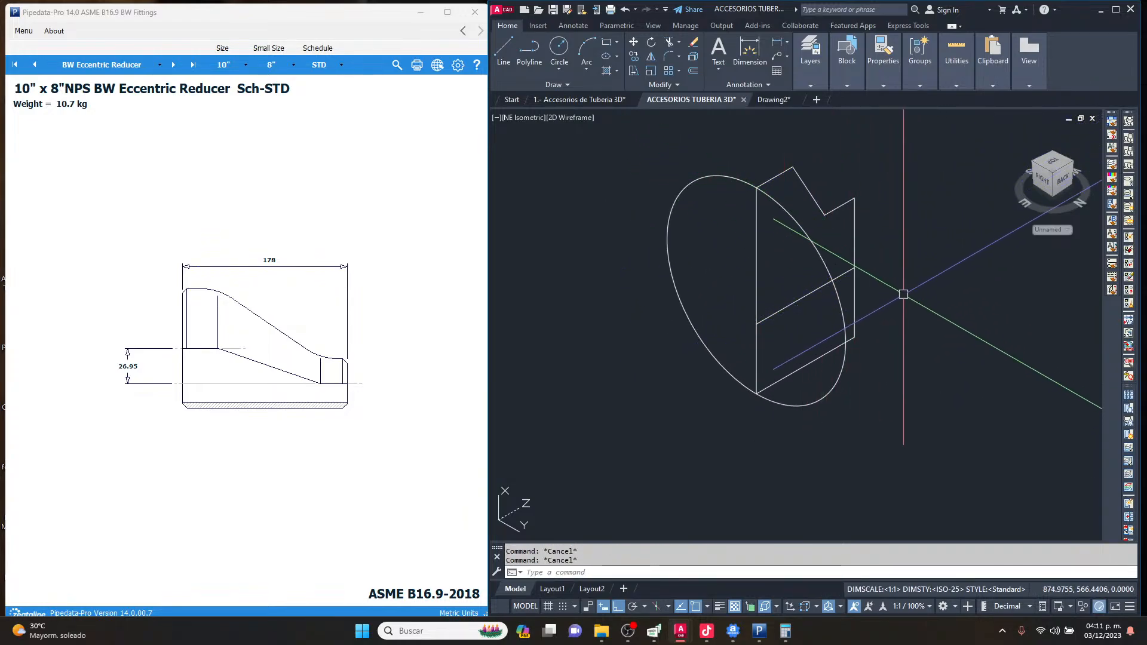
{"action": "key", "text": "Return"}
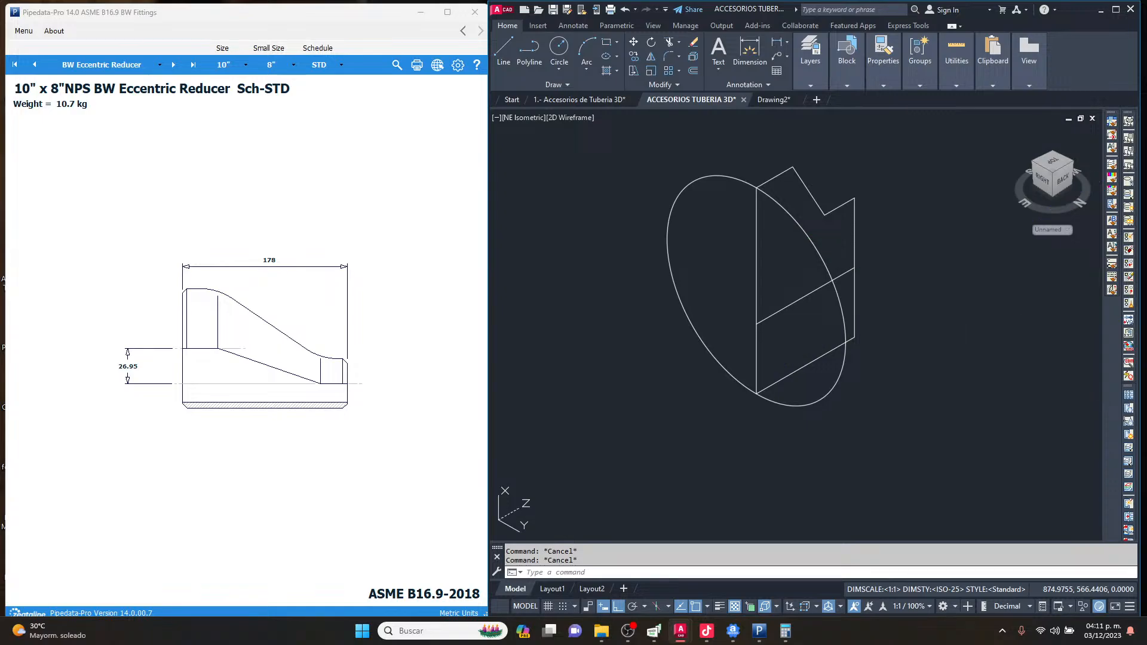
{"action": "left_click", "coordinate": [854, 336]}
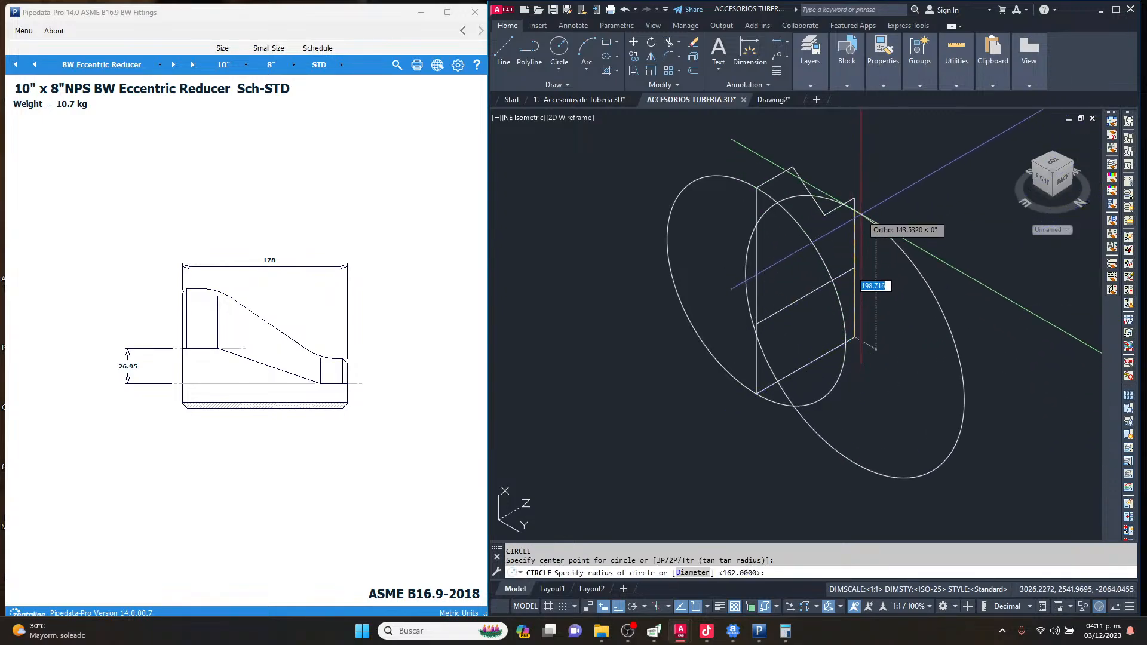
{"action": "key", "text": "Escape"}
{"action": "key", "text": "Escape"}
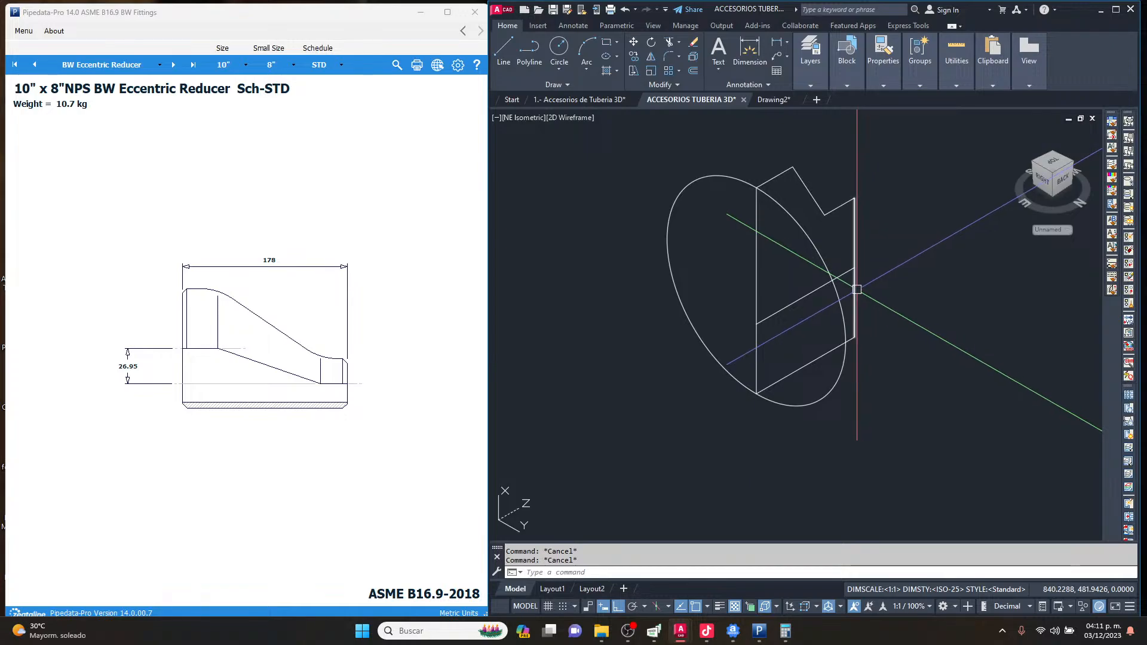
Draw a 109.5 mm radius circle centred on the midpoint of the small-end line, passing through its upper endpoint.
{"action": "key", "text": "Return"}
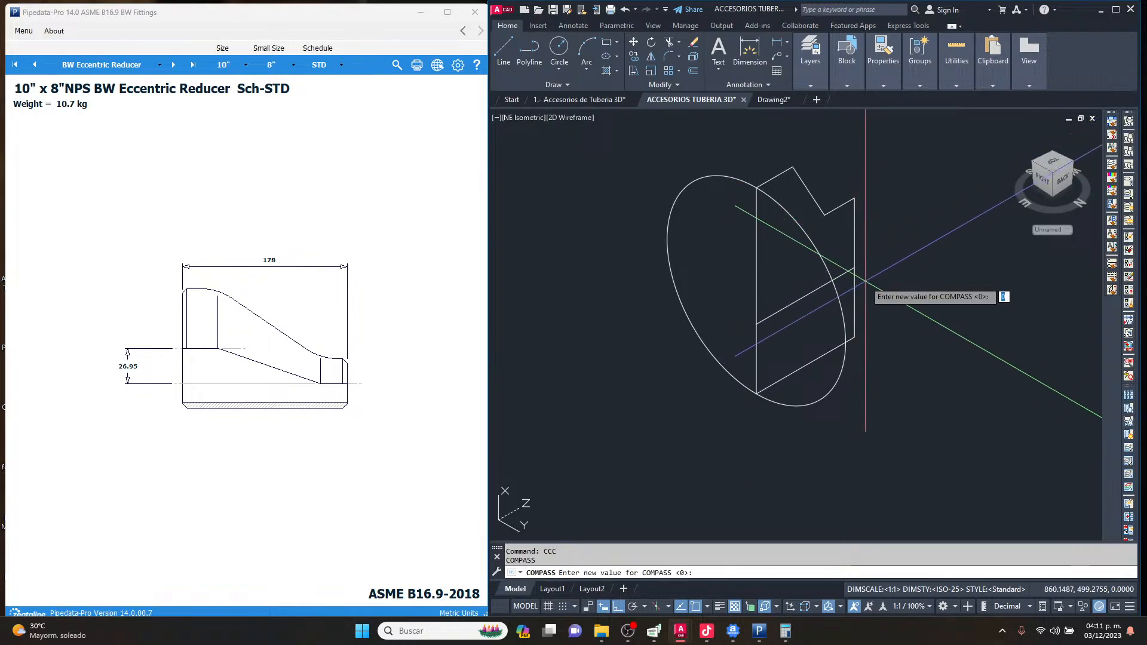
{"action": "key", "text": "Escape"}
{"action": "key", "text": "Escape"}
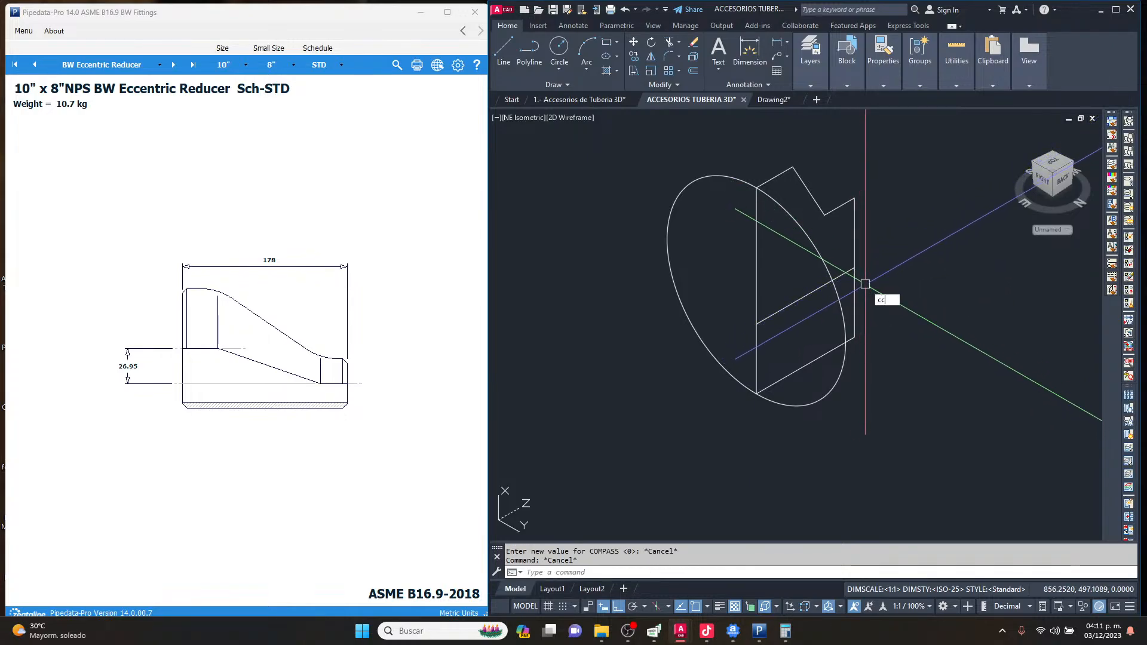
{"action": "key", "text": "Return"}
{"action": "left_click", "coordinate": [854, 267]}
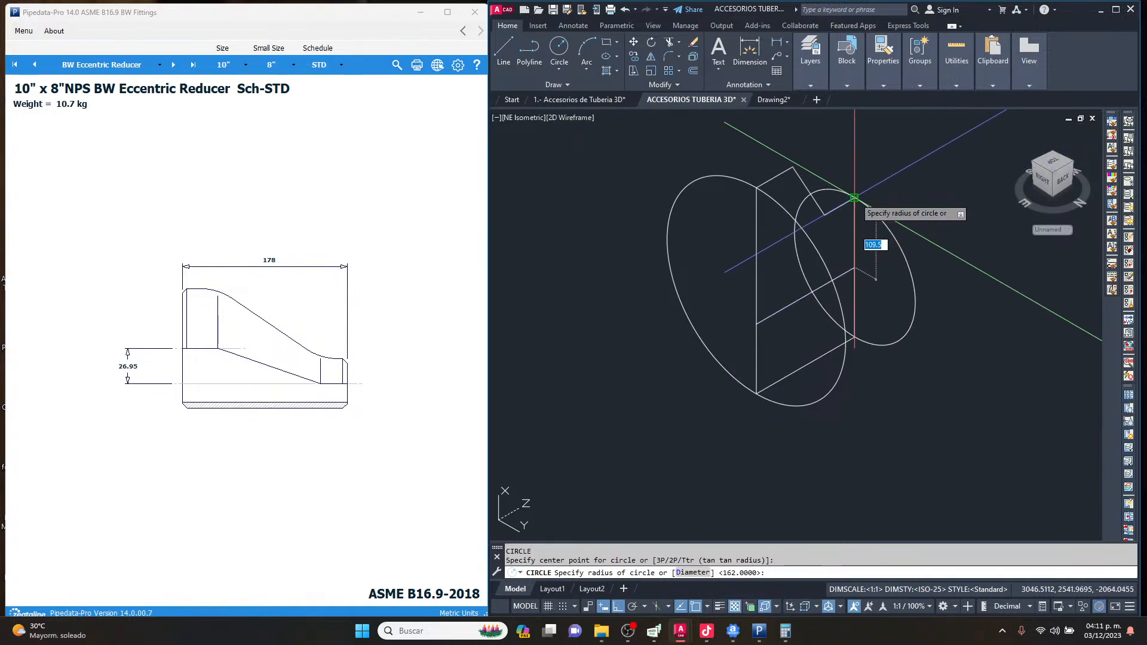
{"action": "key", "text": "Escape"}
Copy the large-end circle along the short top line to the point where the diagonal begins.
{"action": "middle_click_drag", "start_coordinate": [845, 269], "coordinate": [758, 224], "text": "shift"}
{"action": "scroll", "coordinate": [767, 226], "scroll_direction": "up", "scroll_amount": 2}
{"action": "left_click", "coordinate": [732, 203]}
{"action": "scroll", "coordinate": [732, 203], "scroll_direction": "down", "scroll_amount": 2}
{"action": "type", "text": "co"}
{"action": "key", "text": "Return"}
{"action": "scroll", "coordinate": [691, 184], "scroll_direction": "up", "scroll_amount": 2}
{"action": "left_click", "coordinate": [689, 182]}
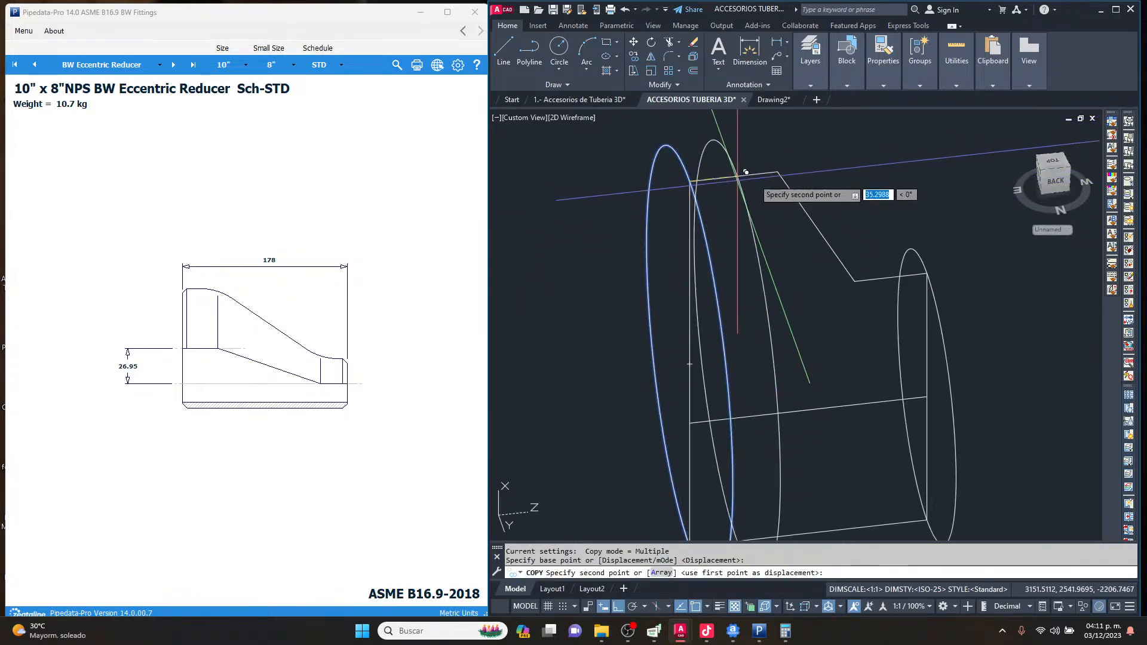
{"action": "scroll", "coordinate": [762, 174], "scroll_direction": "down", "scroll_amount": 2}
{"action": "key", "text": "Escape"}
{"action": "key", "text": "Escape"}
Copy the small-end circle from the small-end line's upper endpoint to the lower end of the diagonal.
{"action": "middle_click_drag", "start_coordinate": [873, 298], "coordinate": [848, 302], "text": "shift"}
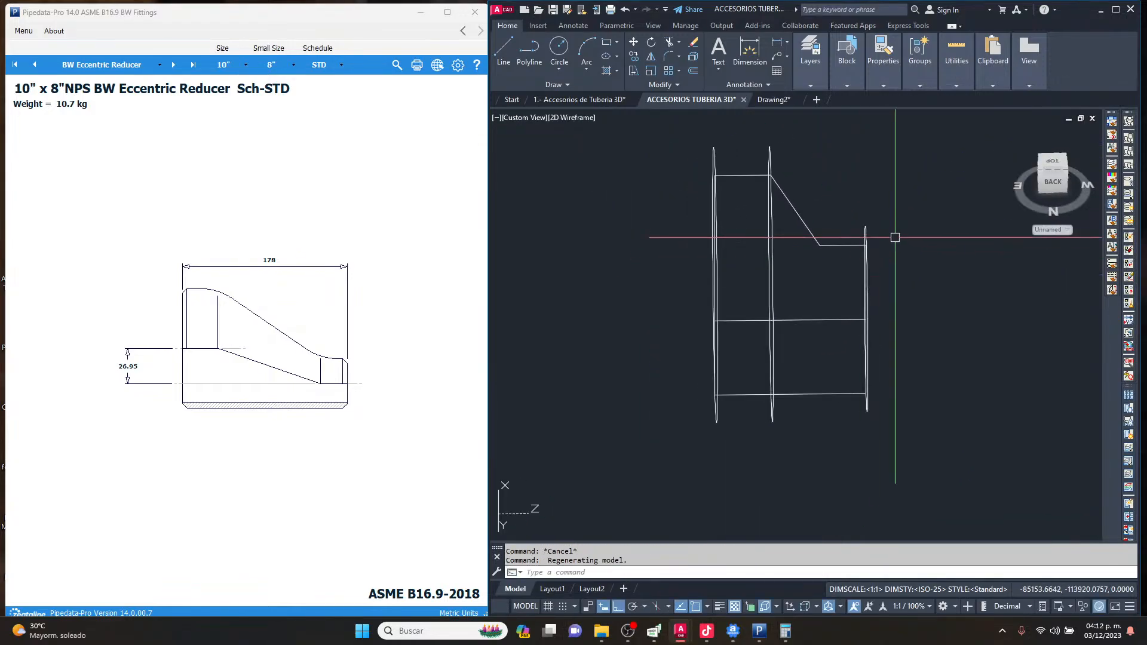
{"action": "left_click", "coordinate": [866, 239]}
{"action": "scroll", "coordinate": [872, 266], "scroll_direction": "up", "scroll_amount": 4}
{"action": "type", "text": "co"}
{"action": "key", "text": "Return"}
{"action": "mouse_move", "coordinate": [873, 228]}
{"action": "middle_mouse_down", "text": "shift"}
{"action": "mouse_move", "coordinate": [845, 241]}
{"action": "mouse_move", "coordinate": [853, 230]}
{"action": "middle_mouse_up", "text": "shift"}
{"action": "left_click", "coordinate": [865, 211]}
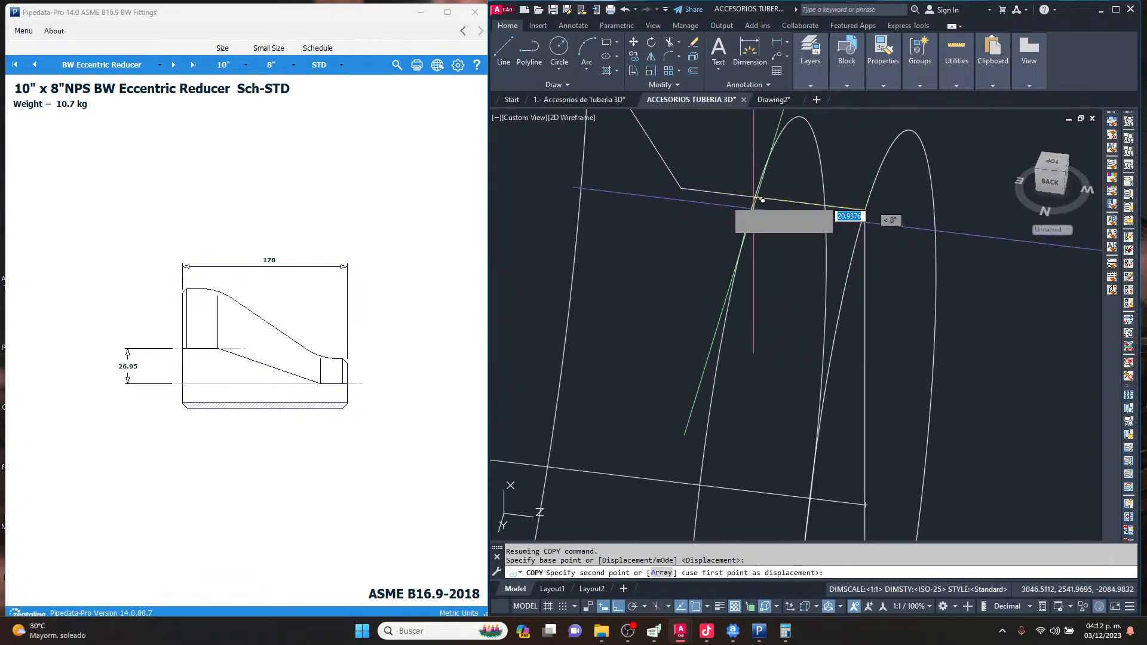
{"action": "left_click", "coordinate": [681, 189]}
{"action": "scroll", "coordinate": [821, 219], "scroll_direction": "down", "scroll_amount": 4}
{"action": "key", "text": "Escape"}
{"action": "key", "text": "Escape"}
Examine the four circles and the reducer profile from the back view and at an angle.
{"action": "mouse_move", "coordinate": [823, 274]}
{"action": "middle_mouse_down", "text": "shift"}
{"action": "mouse_move", "coordinate": [966, 274]}
{"action": "mouse_move", "coordinate": [896, 239]}
{"action": "mouse_move", "coordinate": [806, 217]}
{"action": "mouse_move", "coordinate": [791, 246]}
{"action": "mouse_move", "coordinate": [810, 216]}
{"action": "middle_mouse_up", "text": "shift"}
{"action": "left_click", "coordinate": [1048, 175]}
{"action": "scroll", "coordinate": [796, 394], "scroll_direction": "up", "scroll_amount": 6}
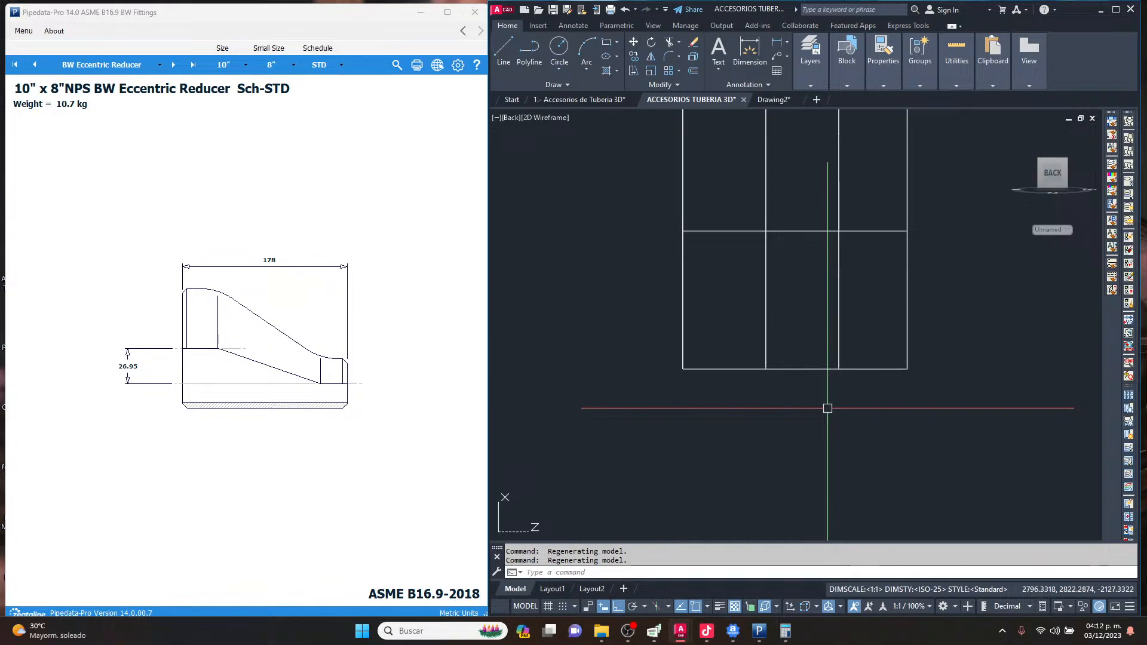
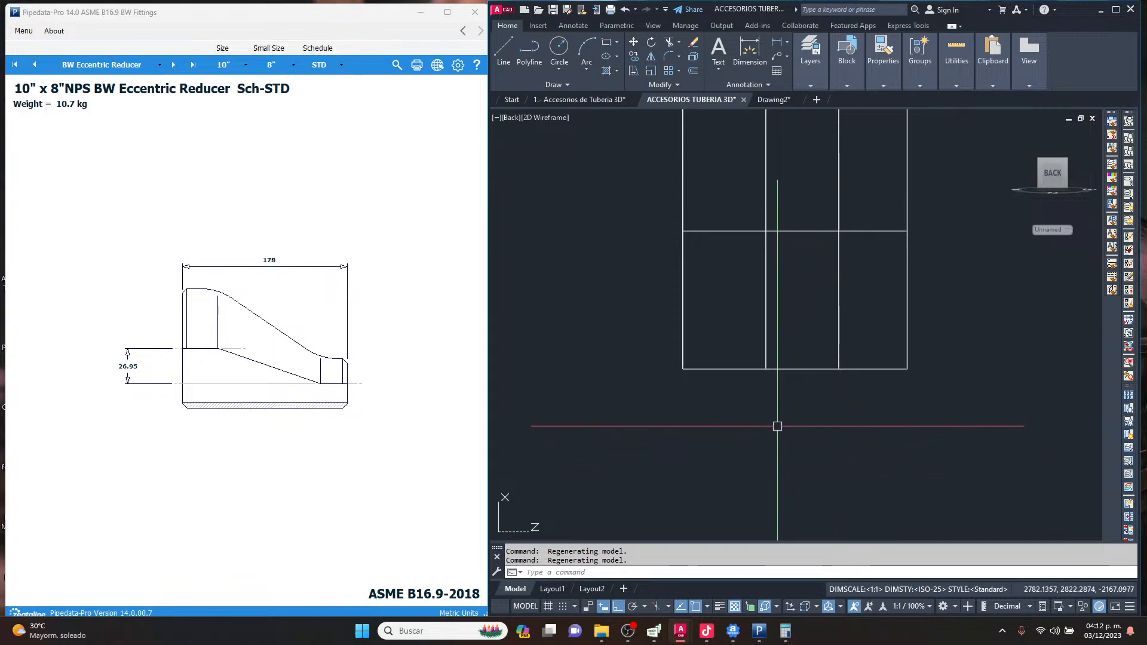
{"action": "scroll", "coordinate": [801, 266], "scroll_direction": "down", "scroll_amount": 6}
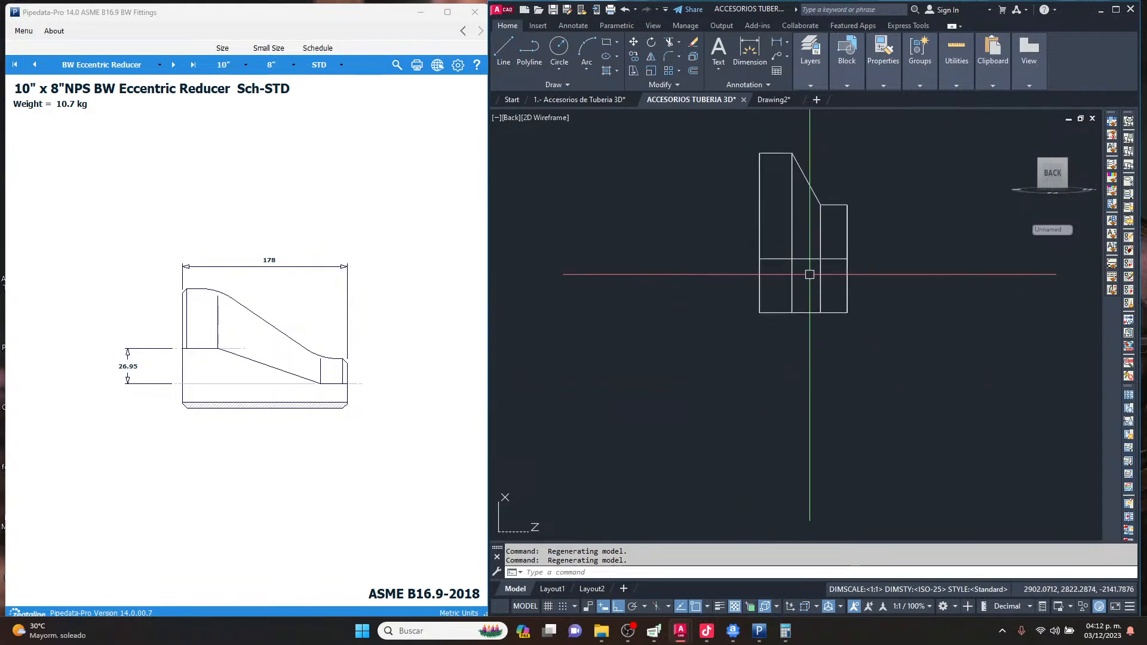
{"action": "middle_click_drag", "start_coordinate": [763, 254], "coordinate": [774, 298], "text": "shift"}
{"action": "scroll", "coordinate": [802, 193], "scroll_direction": "up", "scroll_amount": 5}
{"action": "middle_click_drag", "start_coordinate": [798, 194], "coordinate": [796, 322]}
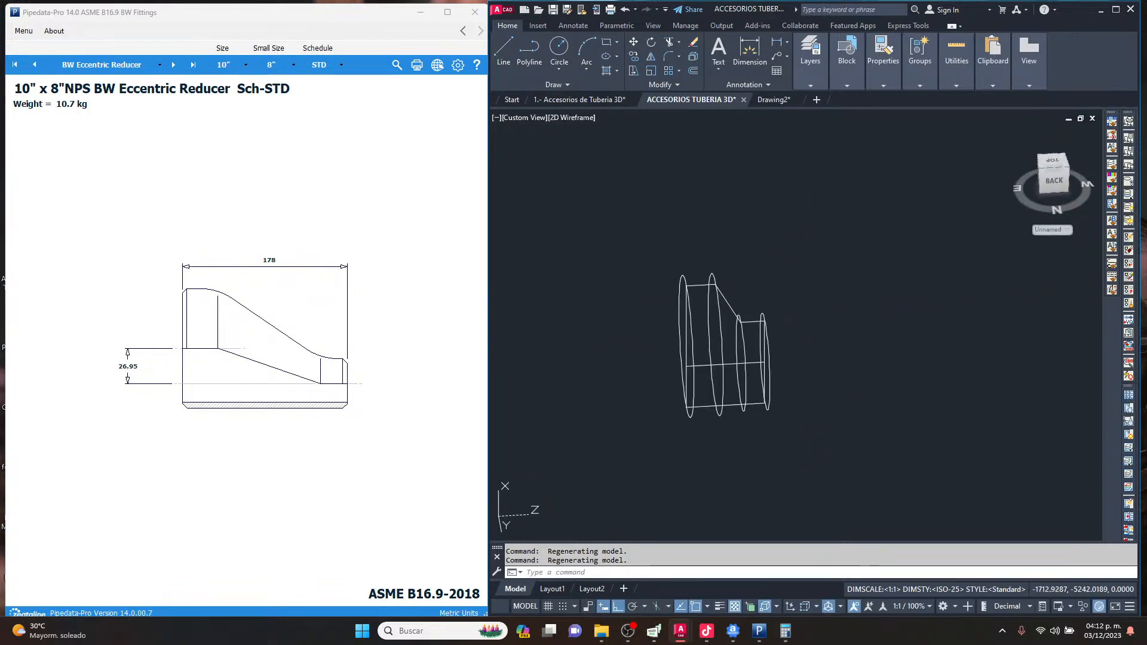
Loft a solid through the four circles in order from the large end to the small end, using cross sections only.
{"action": "type", "text": "t"}
{"action": "key", "text": "Return"}
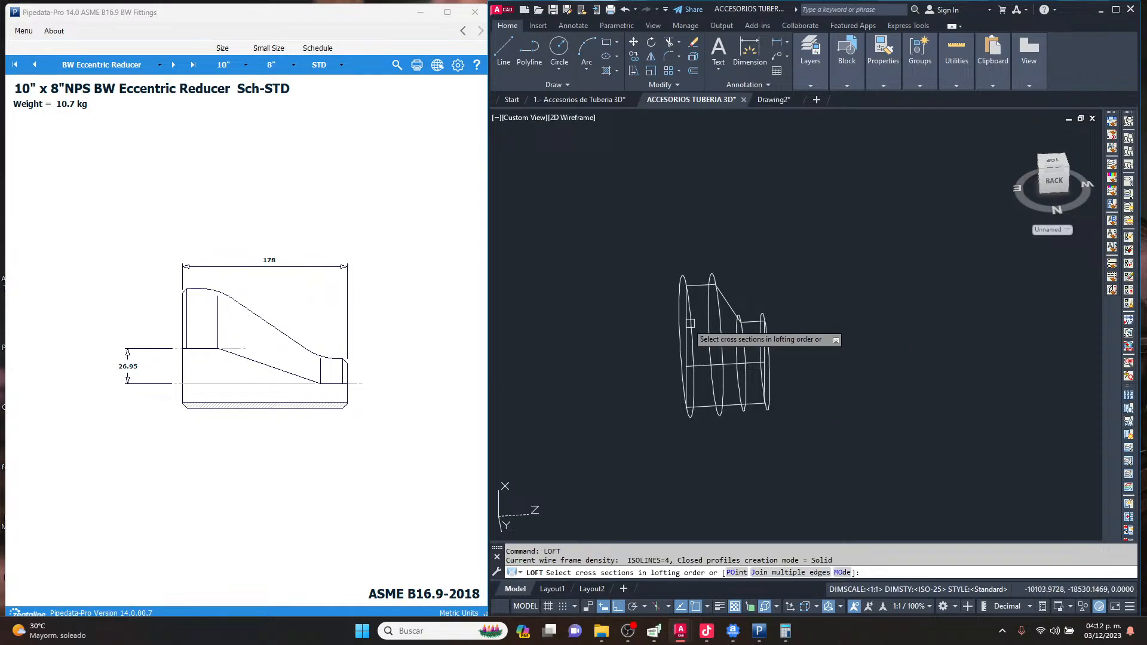
{"action": "scroll", "coordinate": [676, 328], "scroll_direction": "up", "scroll_amount": 4}
{"action": "left_click", "coordinate": [705, 213]}
{"action": "left_click", "coordinate": [773, 205]}
{"action": "left_click", "coordinate": [849, 319]}
{"action": "left_click", "coordinate": [913, 314]}
{"action": "scroll", "coordinate": [941, 320], "scroll_direction": "down", "scroll_amount": 2}
{"action": "key", "text": "Return"}
{"action": "key", "text": "Return"}
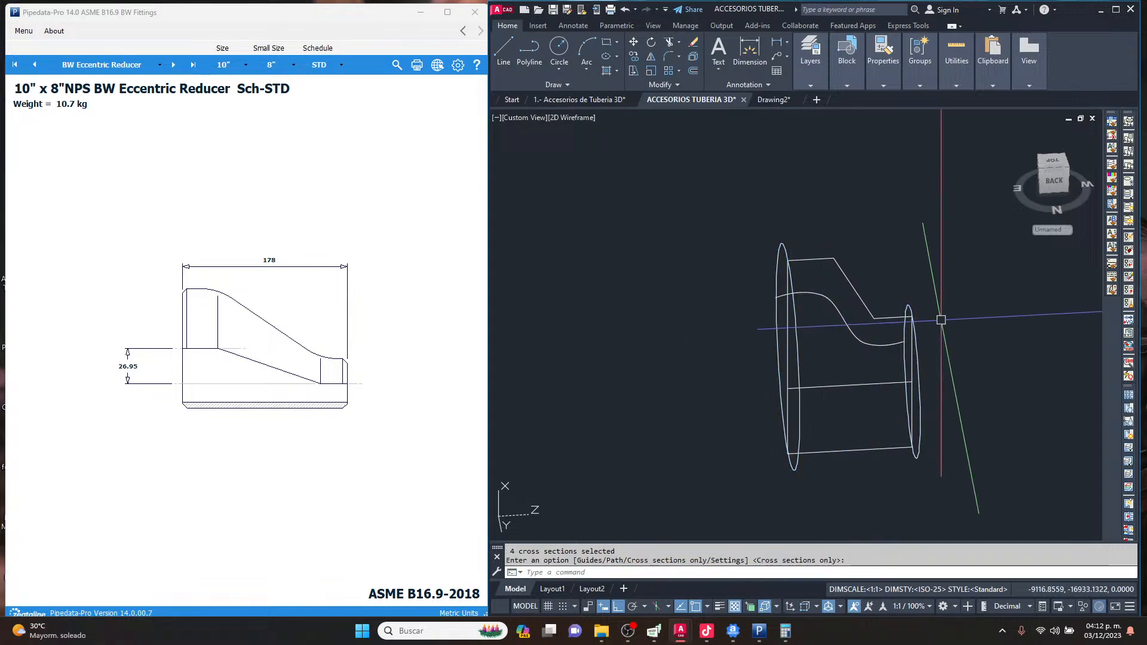
{"action": "key", "text": "Escape"}
{"action": "key", "text": "Escape"}
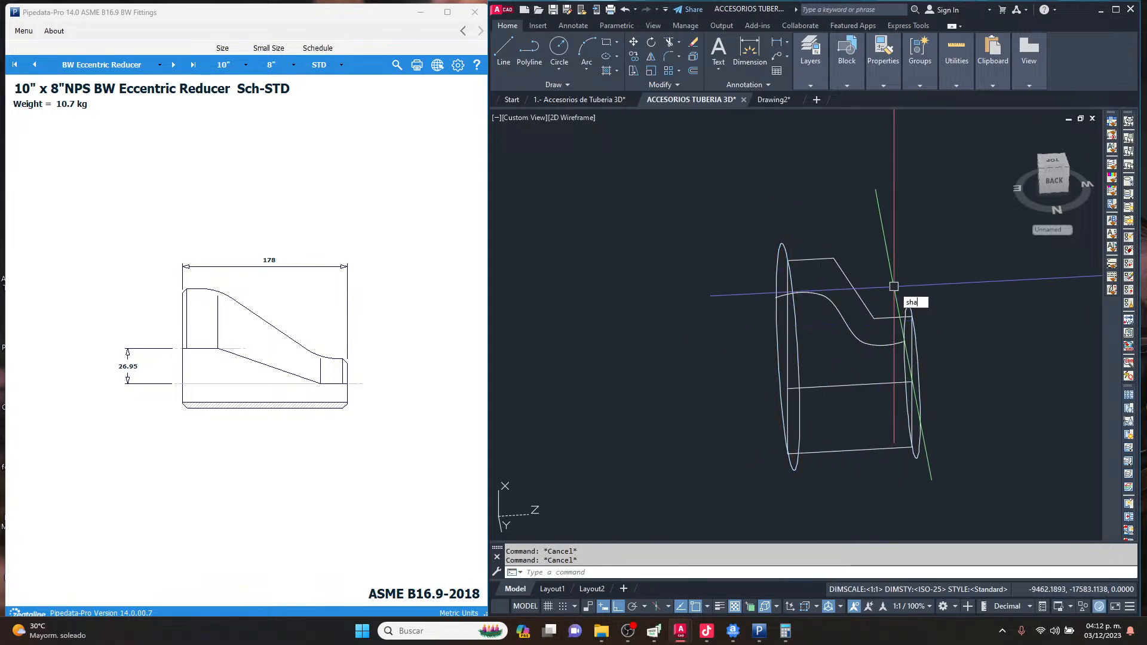
Switch the visual style to Realistic and inspect the lofted reducer from both ends.
{"action": "type", "text": "shademode"}
{"action": "key", "text": "Return"}
{"action": "key", "text": "Return"}
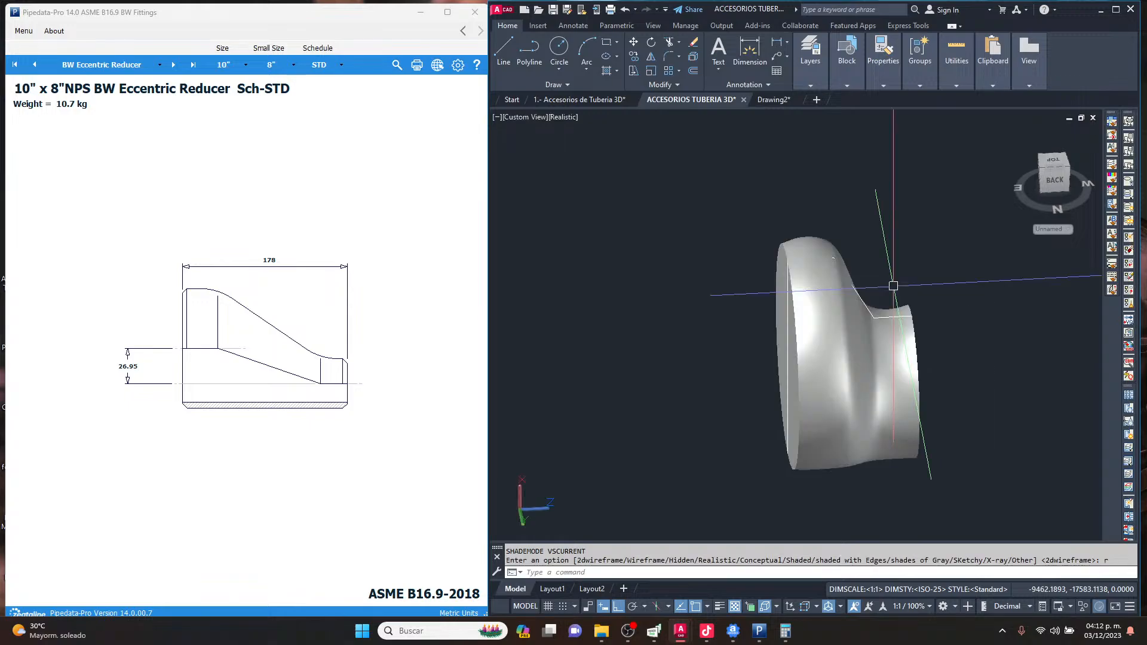
{"action": "middle_click_drag", "start_coordinate": [842, 341], "coordinate": [825, 365], "text": "shift"}
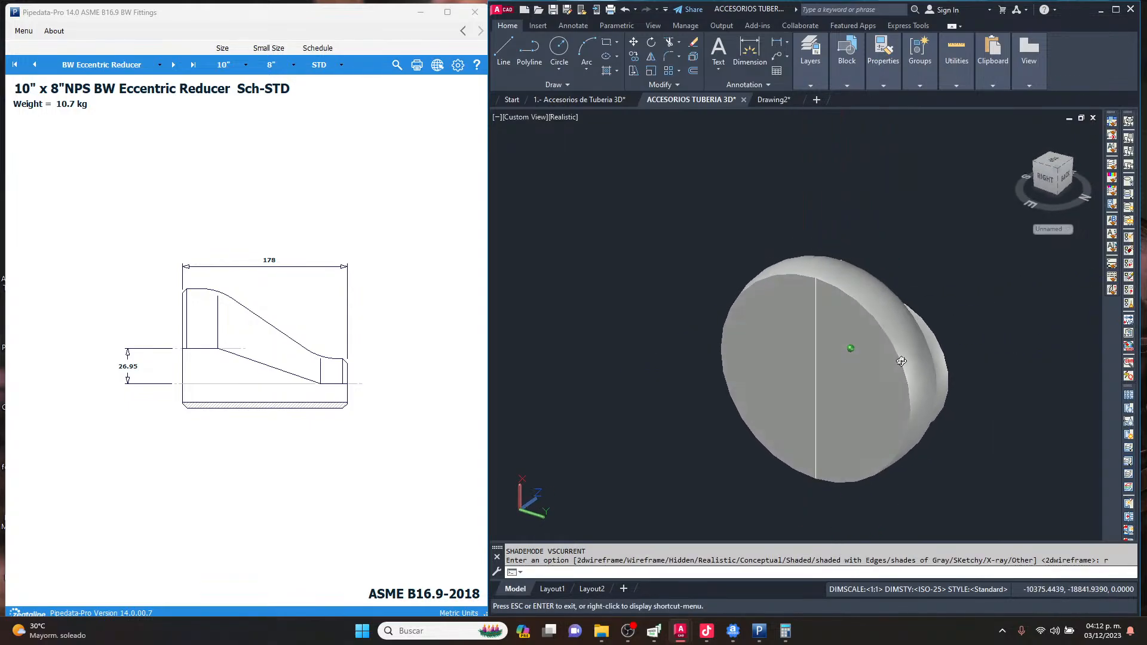
{"action": "middle_click_drag", "start_coordinate": [1051, 300], "coordinate": [816, 281], "text": "shift"}
{"action": "middle_click_drag", "start_coordinate": [719, 280], "coordinate": [819, 320], "text": "shift"}
Undo the shading change and the loft through the four circles.
{"action": "type", "text": "u"}
{"action": "key", "text": "Return"}
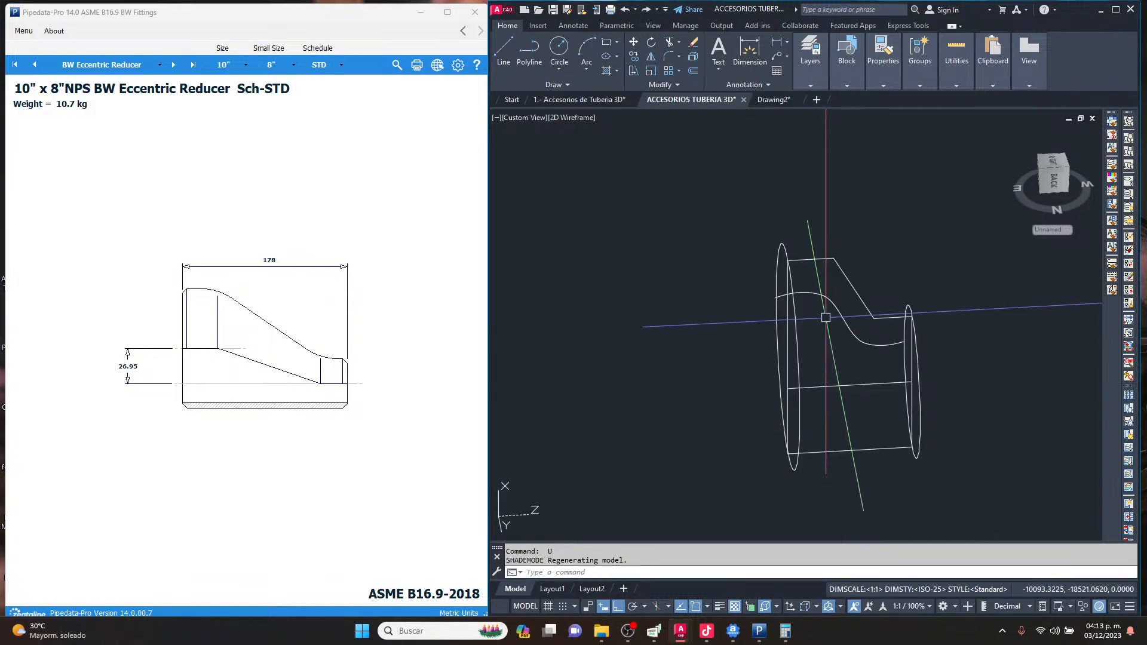
{"action": "mouse_move", "coordinate": [764, 333]}
{"action": "middle_mouse_down", "text": "shift"}
{"action": "mouse_move", "coordinate": [827, 317]}
{"action": "mouse_move", "coordinate": [684, 327]}
{"action": "mouse_move", "coordinate": [741, 331]}
{"action": "middle_mouse_up", "text": "shift"}
{"action": "key", "text": "Return"}
Draw a concentric inner circle of about 146 mm radius at the large end, centred on the large-end line's midpoint.
{"action": "scroll", "coordinate": [613, 368], "scroll_direction": "up", "scroll_amount": 2}
{"action": "key", "text": "Escape"}
{"action": "key", "text": "Escape"}
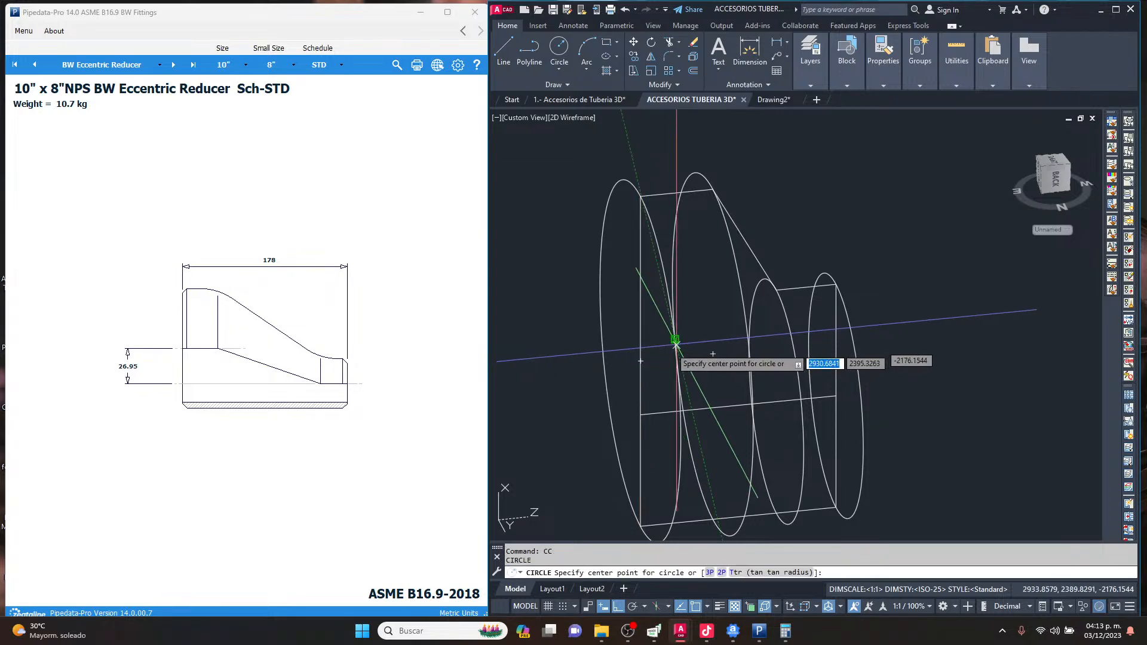
{"action": "left_click", "coordinate": [641, 360]}
{"action": "scroll", "coordinate": [643, 200], "scroll_direction": "up", "scroll_amount": 2}
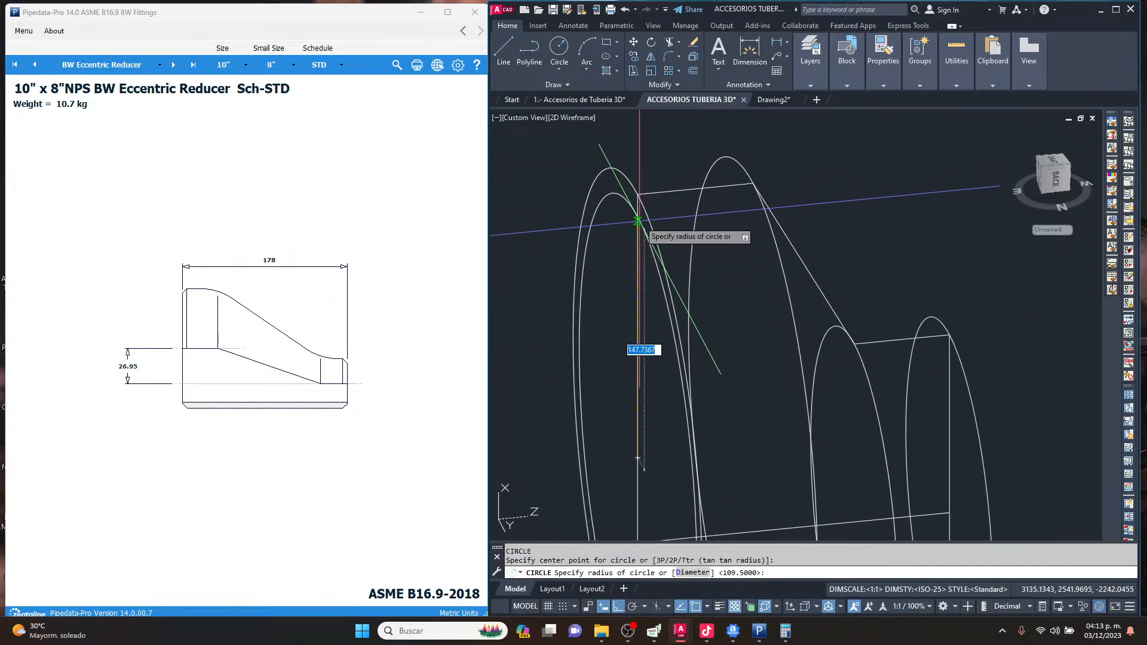
{"action": "left_click", "coordinate": [639, 220]}
{"action": "key", "text": "Escape"}
{"action": "key", "text": "Escape"}
{"action": "scroll", "coordinate": [743, 285], "scroll_direction": "down", "scroll_amount": 3}
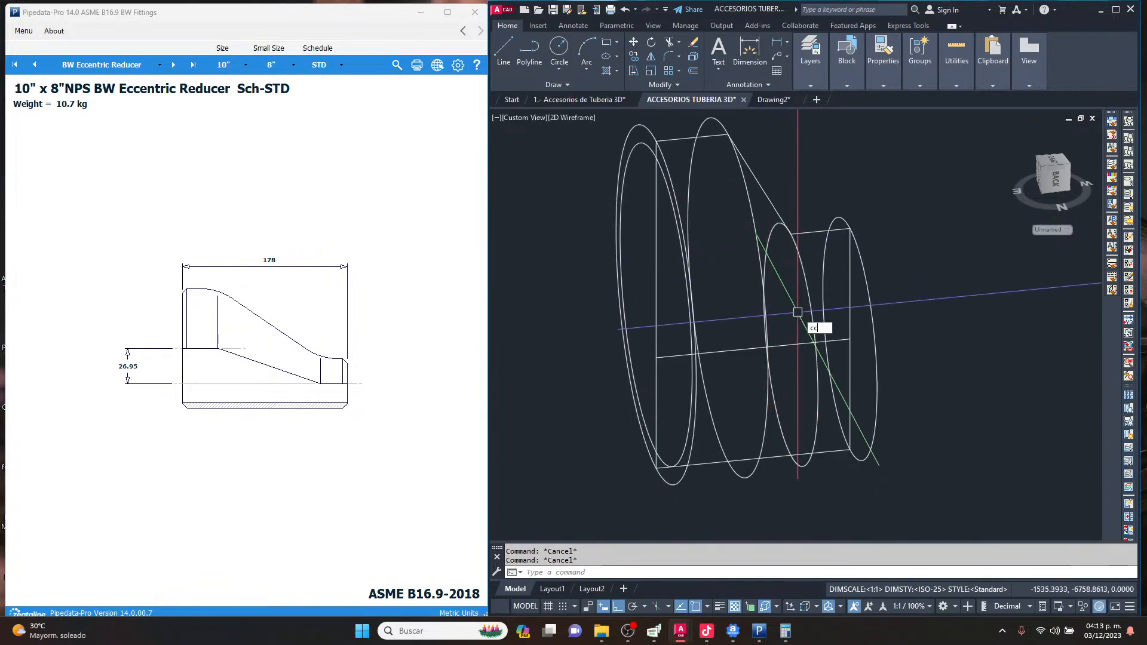
Try to draw a smaller concentric circle inside the small-end circle, centred on the small-end line's midpoint.
{"action": "type", "text": "cc"}
{"action": "key", "text": "Return"}
{"action": "left_click", "coordinate": [853, 339]}
{"action": "scroll", "coordinate": [856, 352], "scroll_direction": "up", "scroll_amount": 4}
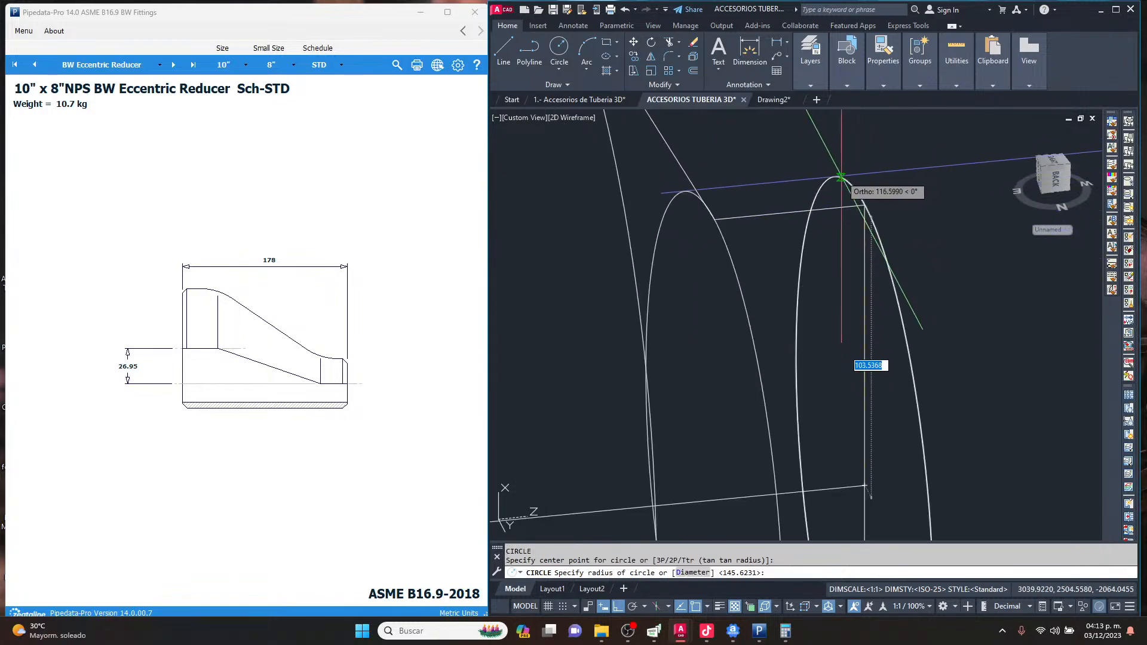
{"action": "key", "text": "Escape"}
{"action": "key", "text": "Escape"}
{"action": "scroll", "coordinate": [859, 275], "scroll_direction": "down", "scroll_amount": 4}
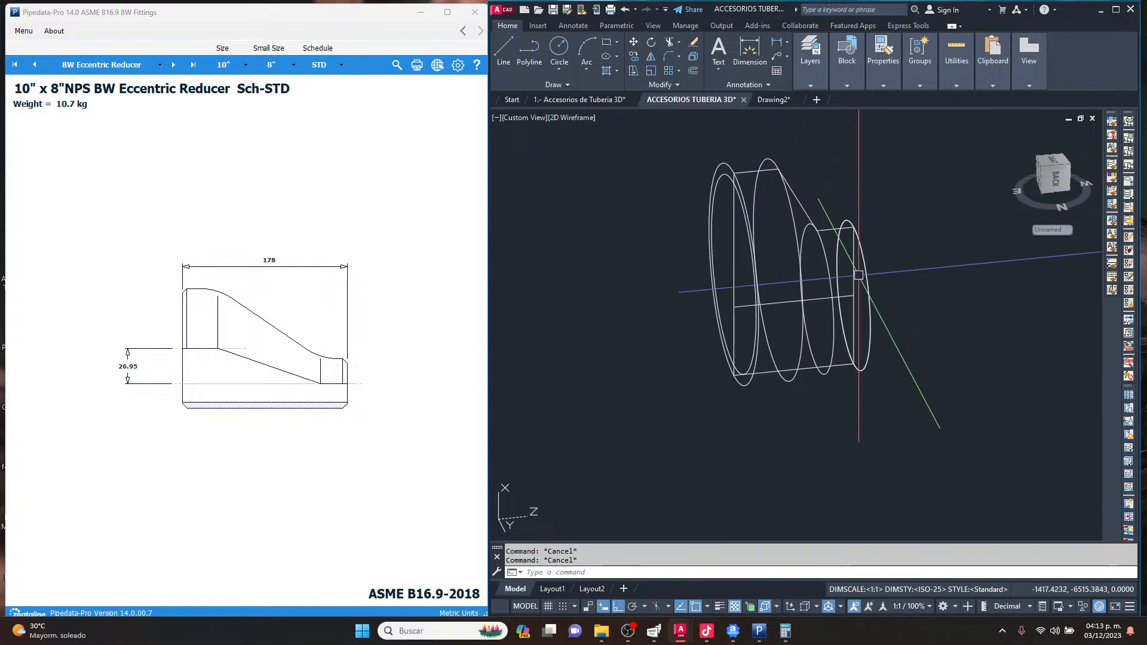
Draw a concentric inner circle of about 101 mm radius at the small end with object snap off, and turn object snap back on.
{"action": "key", "text": "Return"}
{"action": "left_click", "coordinate": [854, 296]}
{"action": "scroll", "coordinate": [849, 255], "scroll_direction": "up", "scroll_amount": 3}
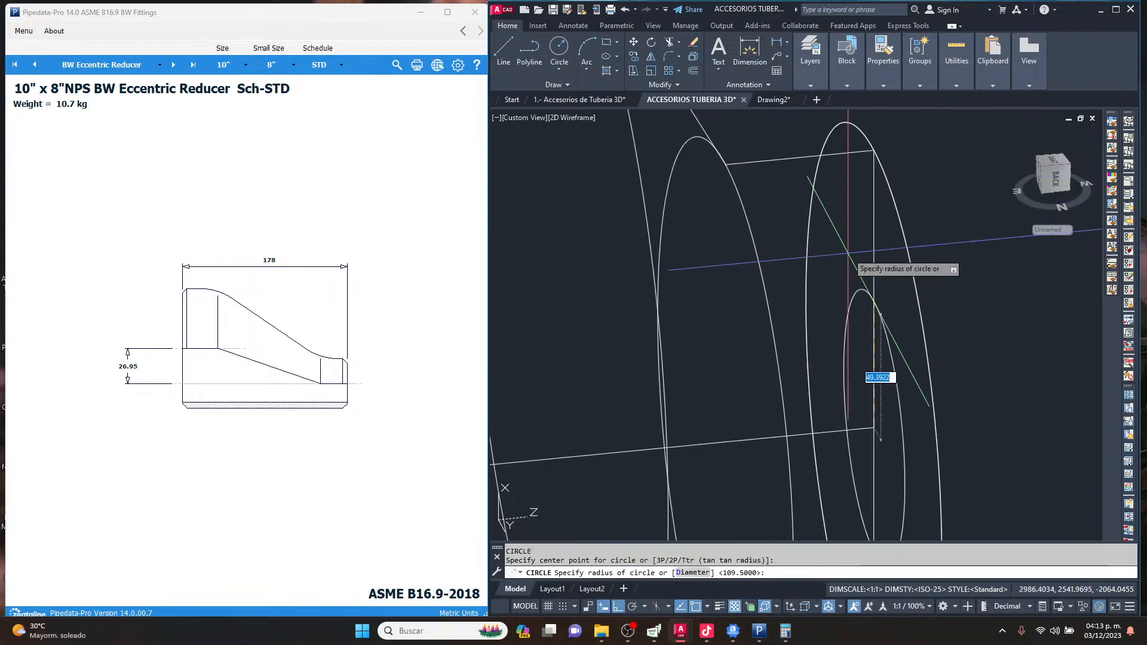
{"action": "middle_click_drag", "start_coordinate": [873, 179], "coordinate": [859, 261]}
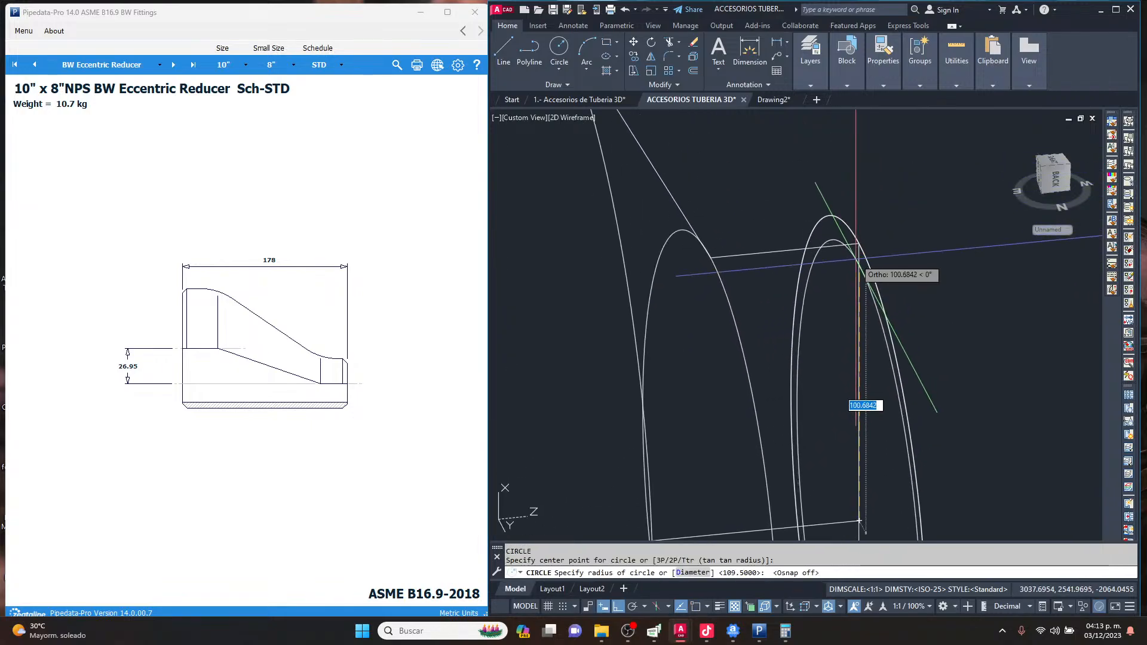
{"action": "key", "text": "Escape"}
{"action": "key", "text": "F3"}
Copy the small end's inner circle to the centre of the neighbouring small circle at the diagonal's lower end.
{"action": "middle_click_drag", "start_coordinate": [855, 254], "coordinate": [893, 225]}
{"action": "scroll", "coordinate": [917, 204], "scroll_direction": "down", "scroll_amount": 3}
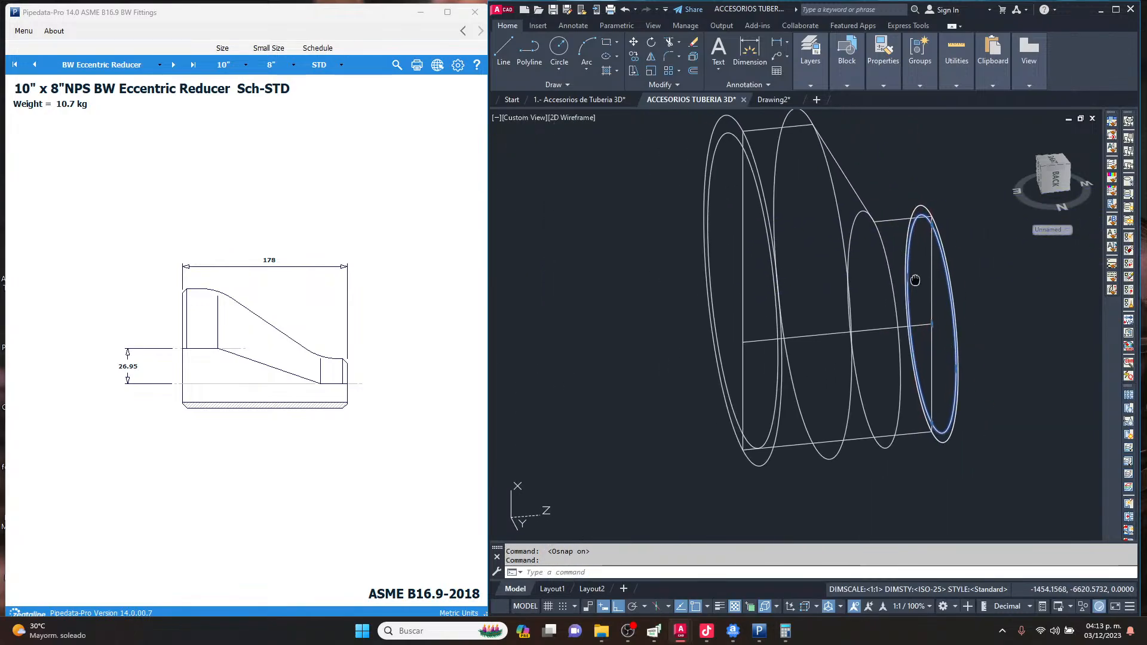
{"action": "type", "text": "co"}
{"action": "key", "text": "Return"}
{"action": "left_click", "coordinate": [943, 323]}
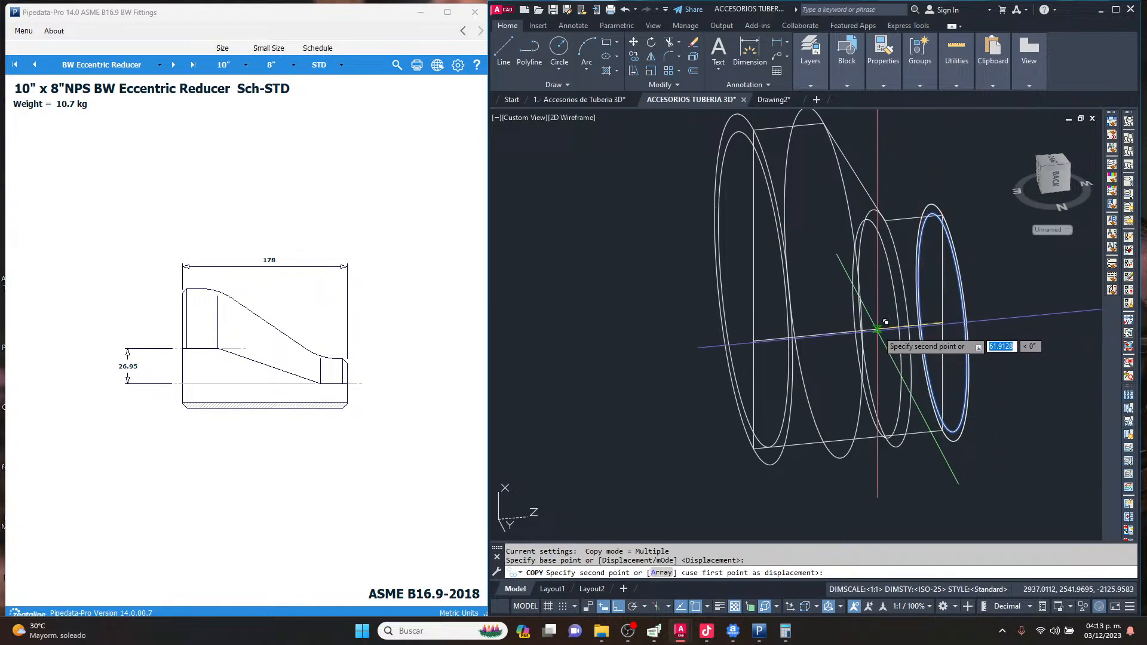
{"action": "middle_click_drag", "start_coordinate": [907, 321], "coordinate": [861, 317], "text": "shift"}
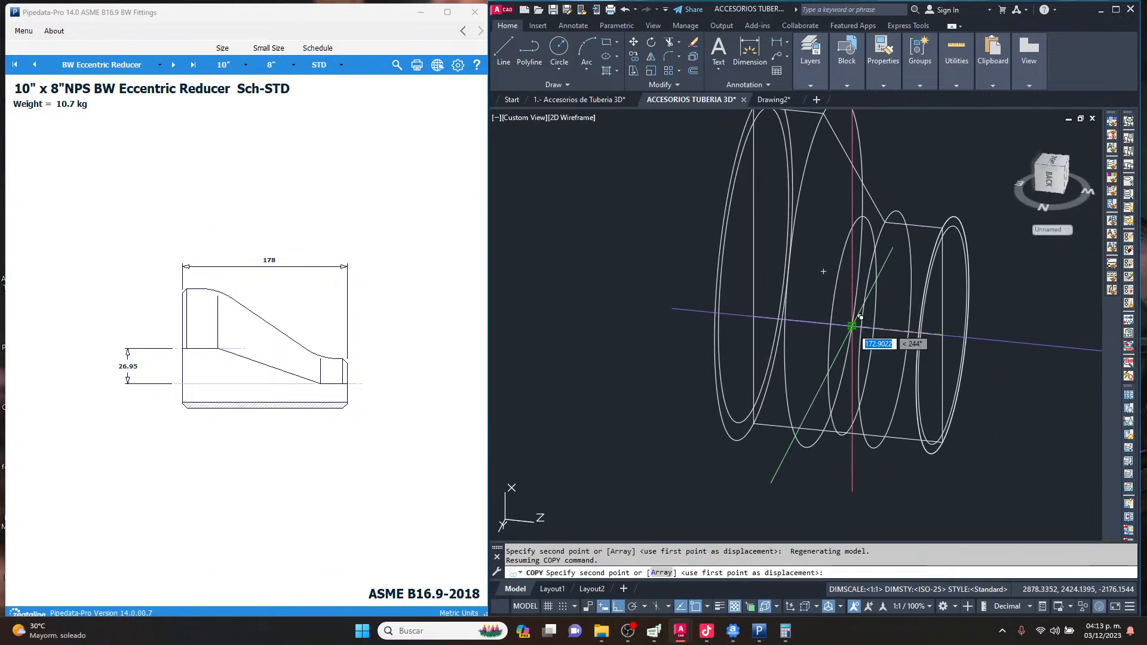
{"action": "left_click", "coordinate": [885, 328]}
{"action": "key", "text": "Escape"}
Copy the large end's inner circle from its centre to the centre of the neighbouring large circle, using Center snaps.
{"action": "scroll", "coordinate": [798, 191], "scroll_direction": "up", "scroll_amount": 3}
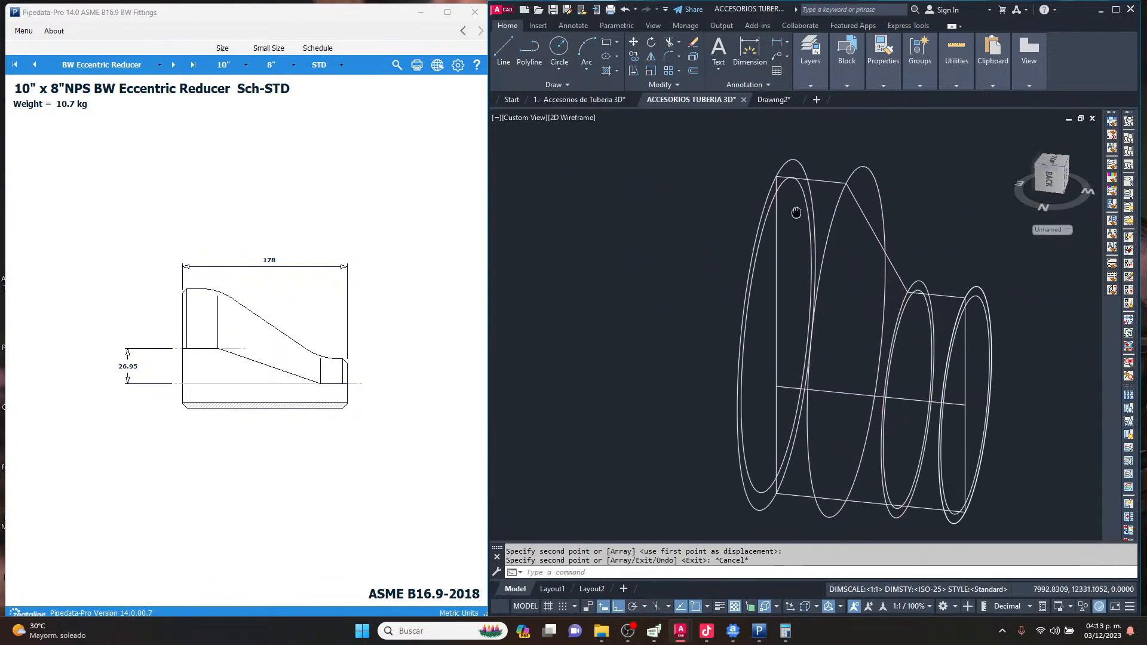
{"action": "key", "text": "Return"}
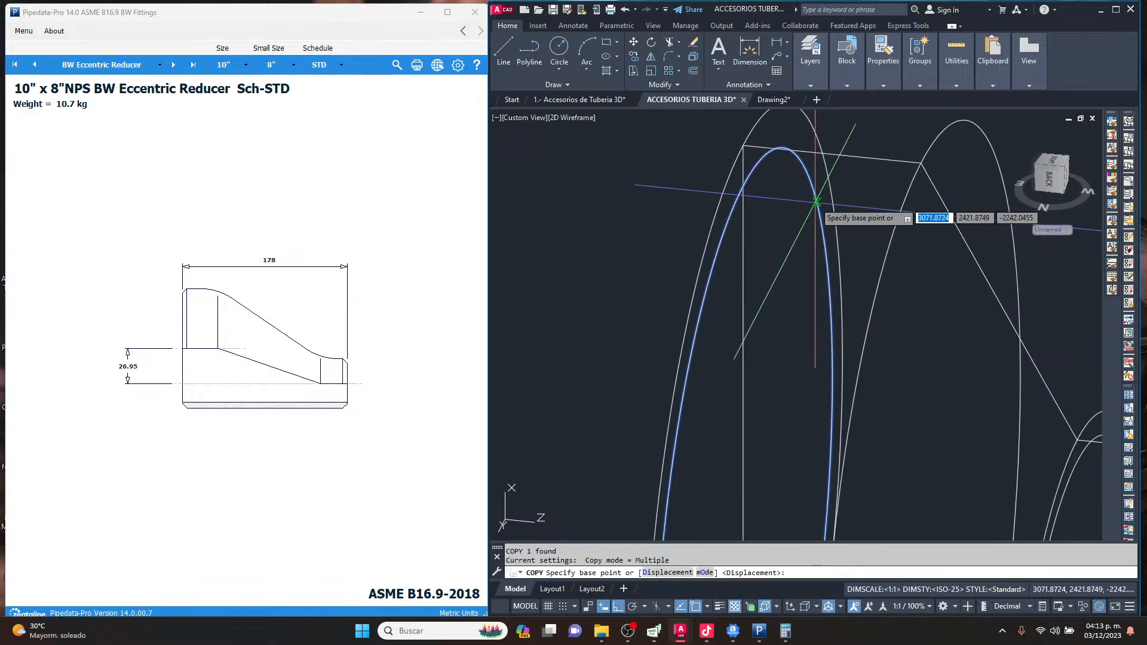
{"action": "right_click", "coordinate": [817, 221], "text": "shift"}
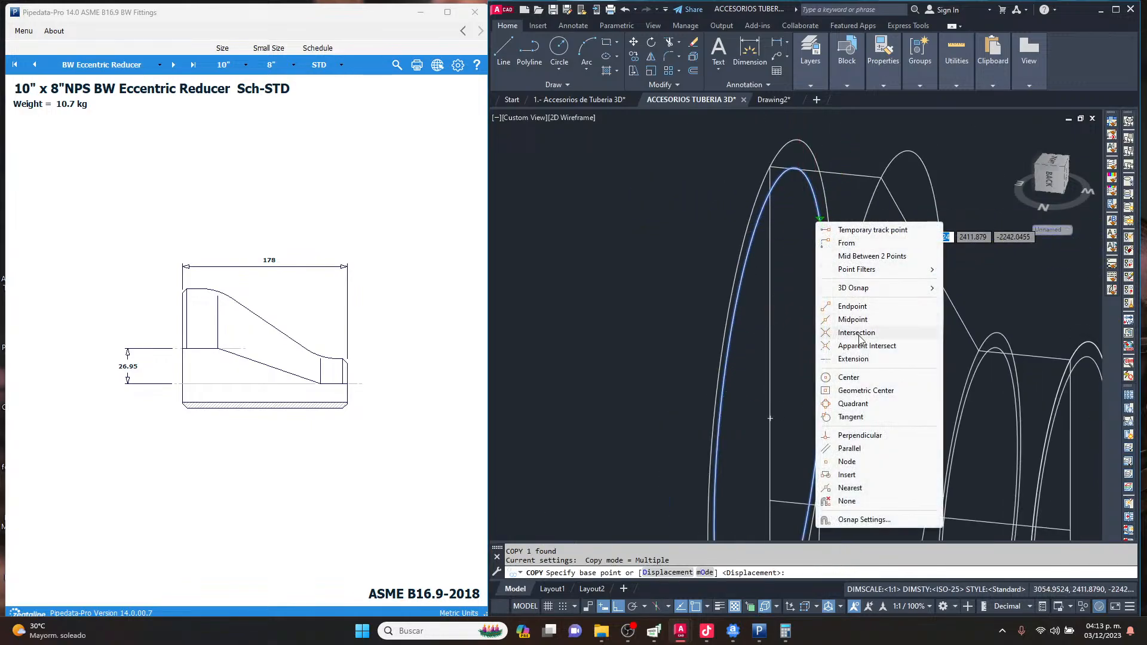
{"action": "left_click", "coordinate": [849, 378]}
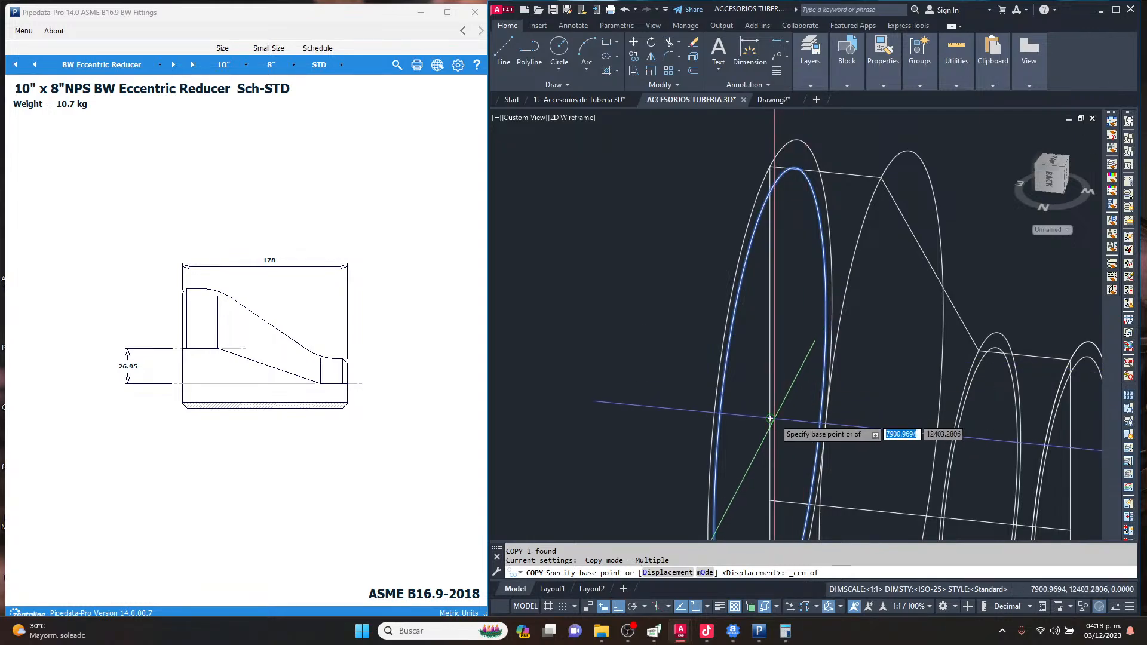
{"action": "left_click", "coordinate": [770, 418]}
{"action": "right_click", "coordinate": [837, 339], "text": "shift"}
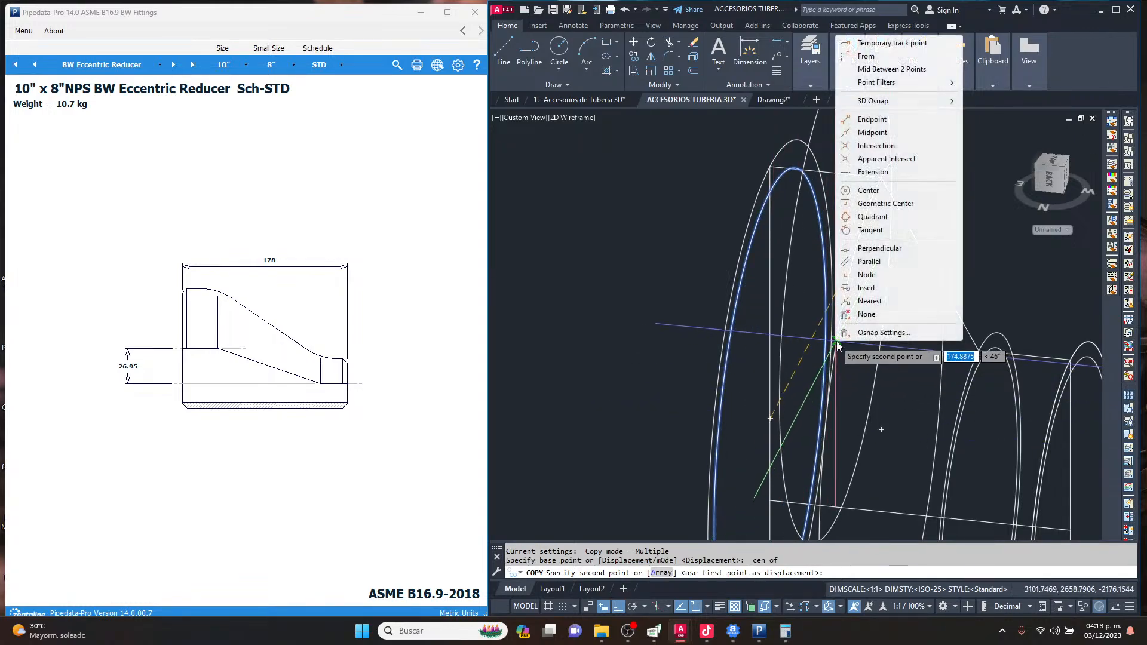
{"action": "left_click", "coordinate": [858, 192]}
{"action": "left_click", "coordinate": [858, 234]}
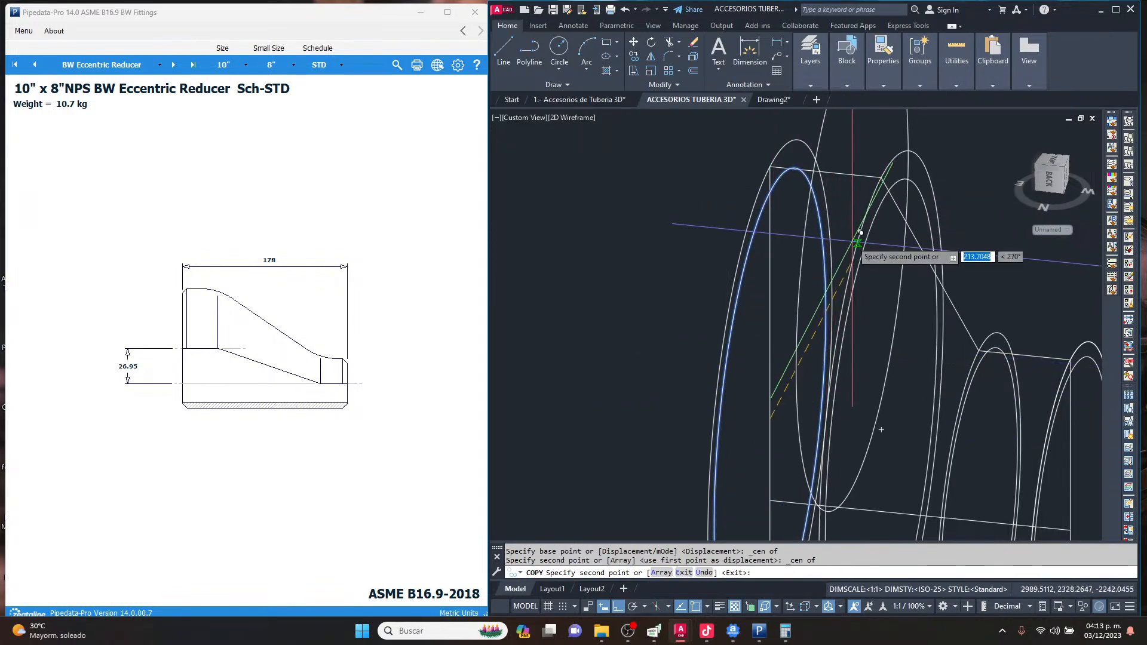
{"action": "scroll", "coordinate": [856, 242], "scroll_direction": "down", "scroll_amount": 4}
{"action": "key", "text": "Escape"}
Loft a solid through the four outer circles in order from the large end to the small end, using cross sections only.
{"action": "mouse_move", "coordinate": [813, 300]}
{"action": "middle_mouse_down", "text": "shift"}
{"action": "mouse_move", "coordinate": [854, 314]}
{"action": "mouse_move", "coordinate": [908, 303]}
{"action": "mouse_move", "coordinate": [804, 306]}
{"action": "middle_mouse_up", "text": "shift"}
{"action": "scroll", "coordinate": [909, 270], "scroll_direction": "up", "scroll_amount": 2}
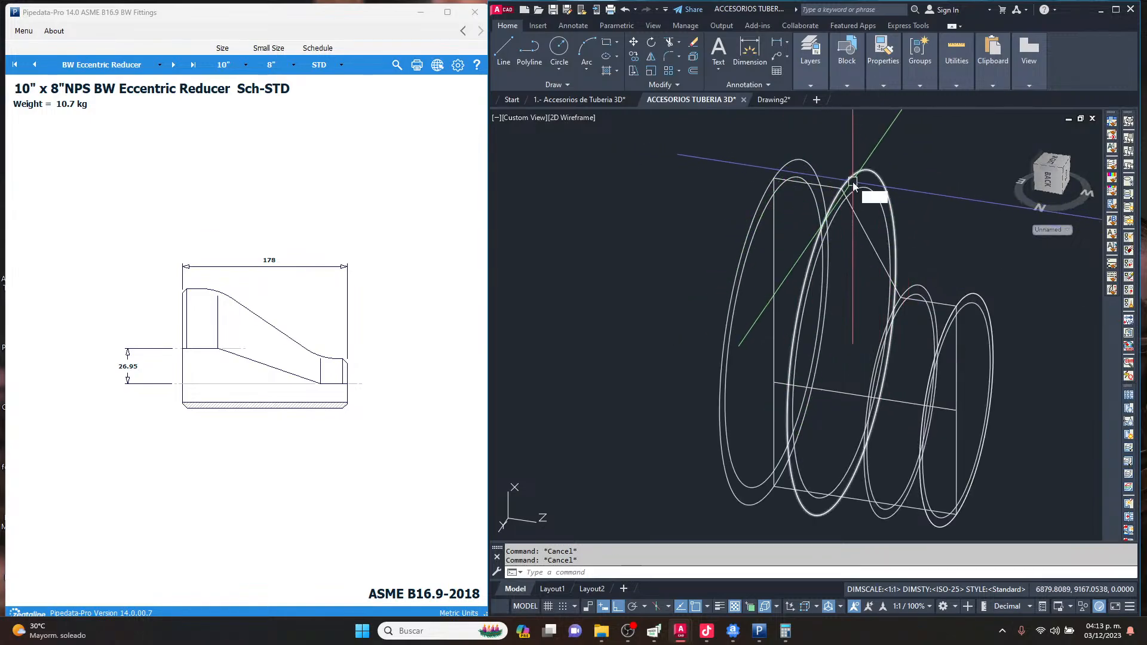
{"action": "key", "text": "Return"}
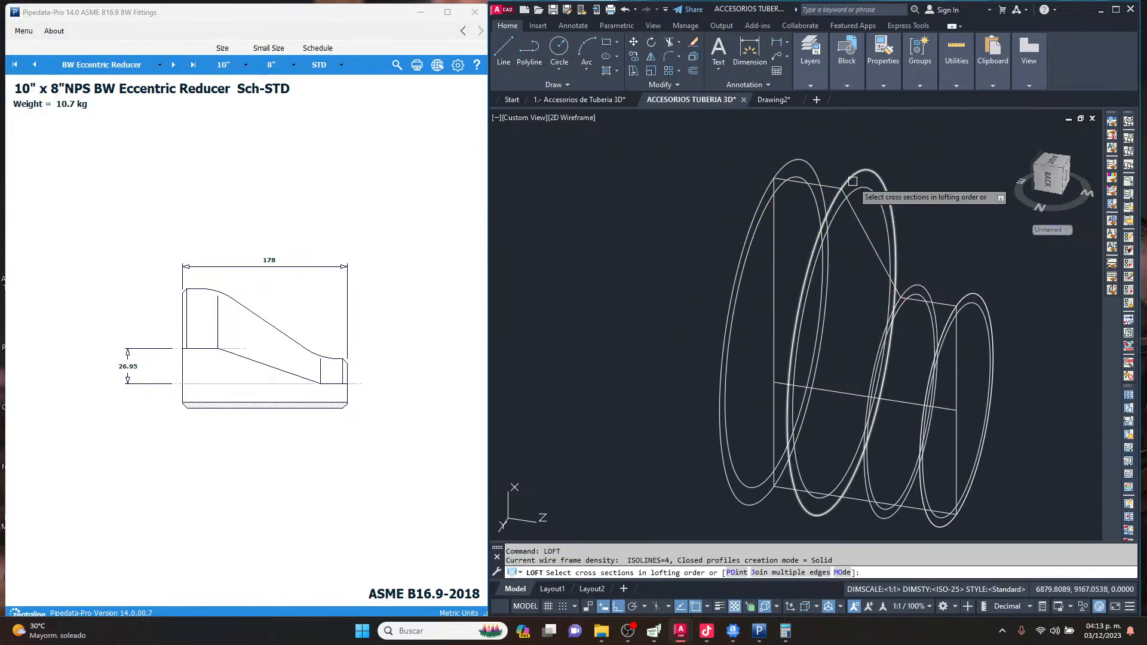
{"action": "left_click", "coordinate": [812, 162]}
{"action": "left_click", "coordinate": [863, 169]}
{"action": "left_click", "coordinate": [926, 287]}
{"action": "left_click", "coordinate": [974, 294]}
{"action": "key", "text": "Return"}
{"action": "key", "text": "Return"}
{"action": "key", "text": "Return"}
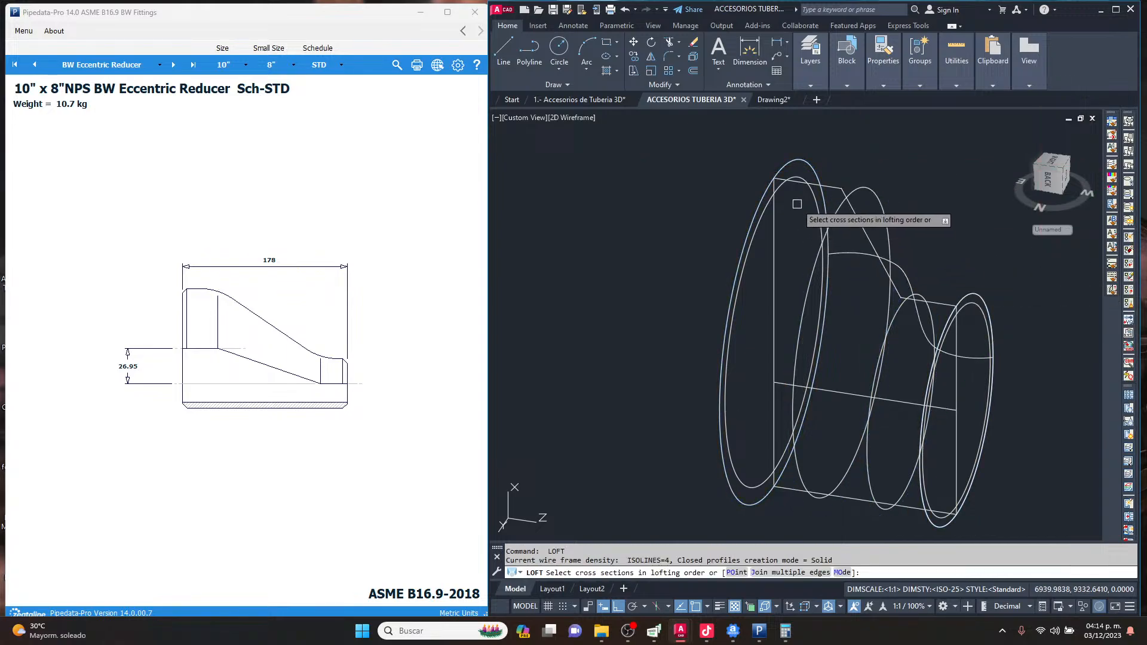
{"action": "left_click", "coordinate": [760, 219]}
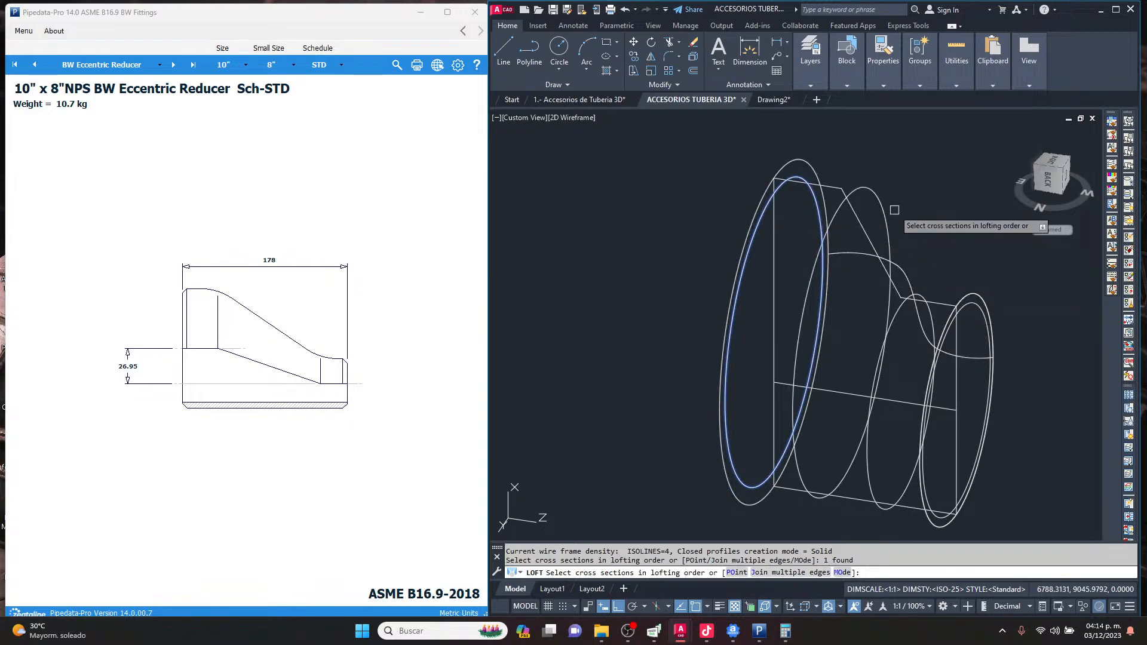
{"action": "key", "text": "Escape"}
{"action": "key", "text": "Escape"}
{"action": "middle_click_drag", "start_coordinate": [877, 210], "coordinate": [835, 214], "text": "shift"}
{"action": "key", "text": "Escape"}
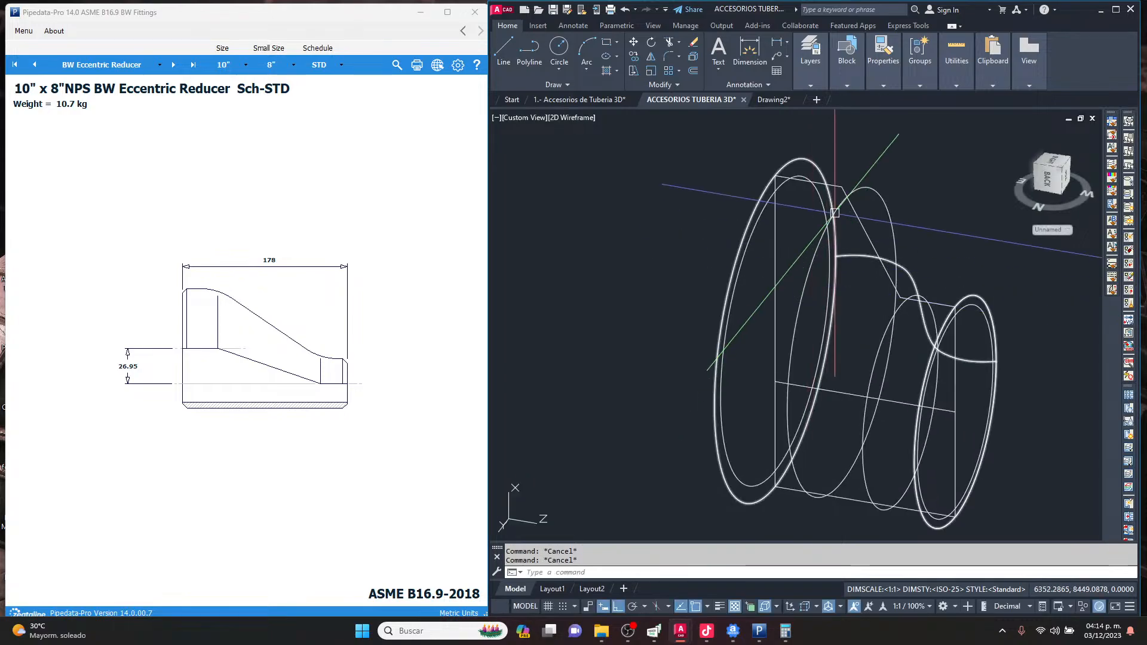
Loft a solid through the four inner circles in order from the large end to the small end.
{"action": "key", "text": "Return"}
{"action": "left_click", "coordinate": [823, 199]}
{"action": "left_click", "coordinate": [877, 196]}
{"action": "left_click", "coordinate": [933, 307]}
{"action": "left_click", "coordinate": [941, 325]}
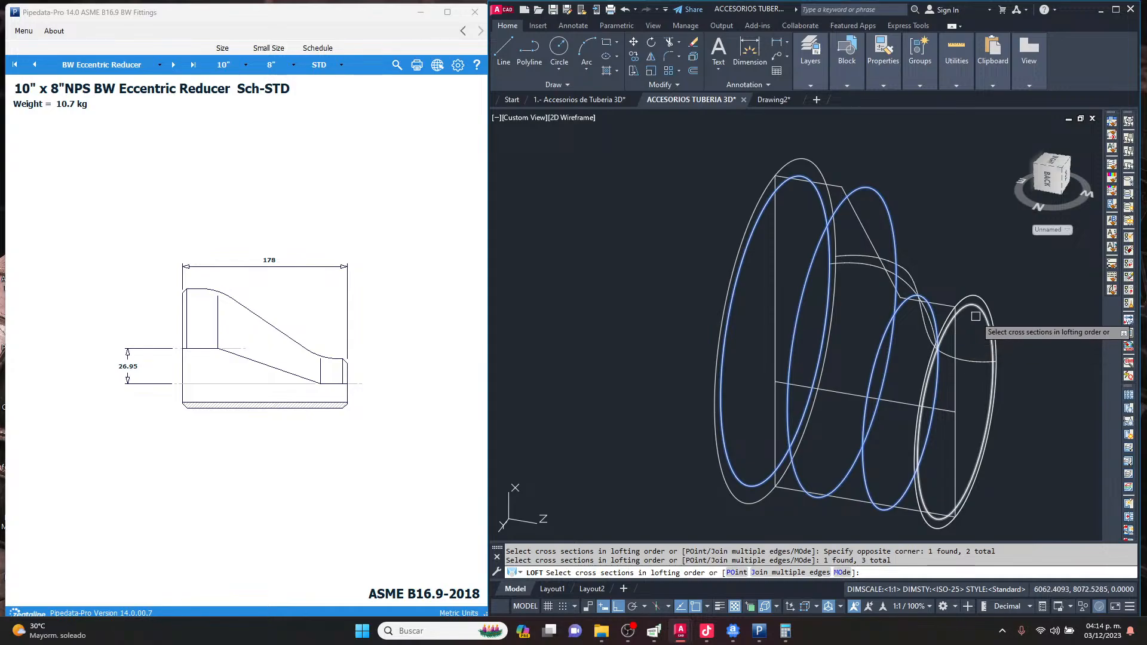
{"action": "key", "text": "Escape"}
{"action": "key", "text": "Escape"}
Examine the lofted reducer body in the Realistic visual style from its large-end side.
{"action": "type", "text": "sha"}
{"action": "key", "text": "Return"}
{"action": "type", "text": "r"}
{"action": "key", "text": "Return"}
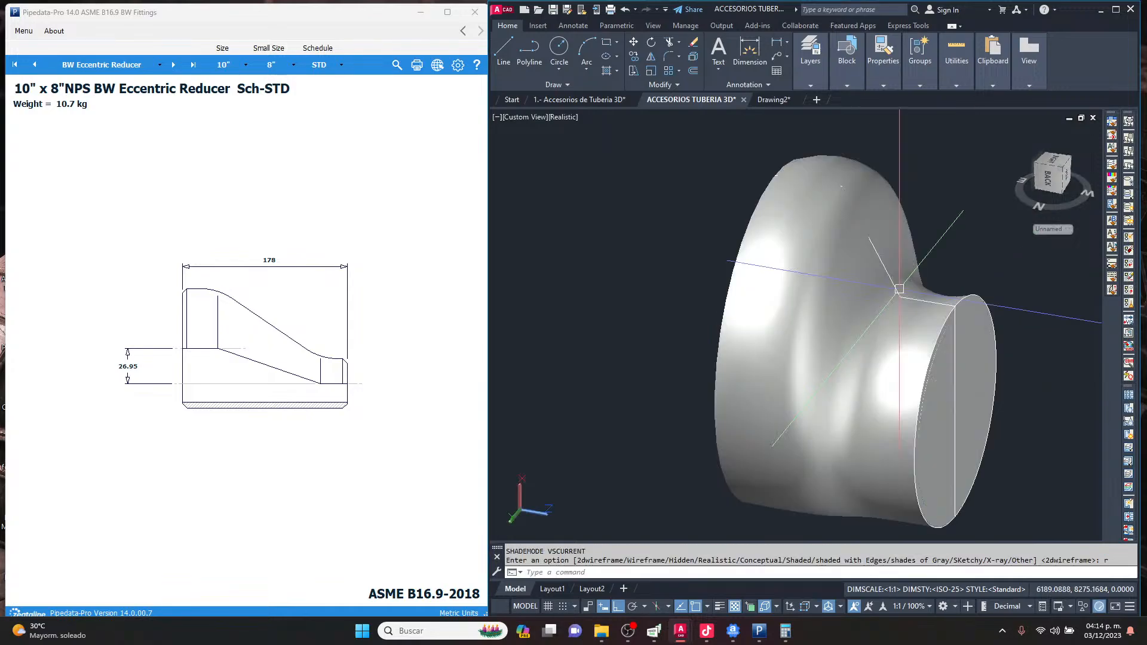
{"action": "mouse_move", "coordinate": [896, 334]}
{"action": "middle_mouse_down", "text": "shift"}
{"action": "mouse_move", "coordinate": [819, 334]}
{"action": "mouse_move", "coordinate": [837, 335]}
{"action": "middle_mouse_up", "text": "shift"}
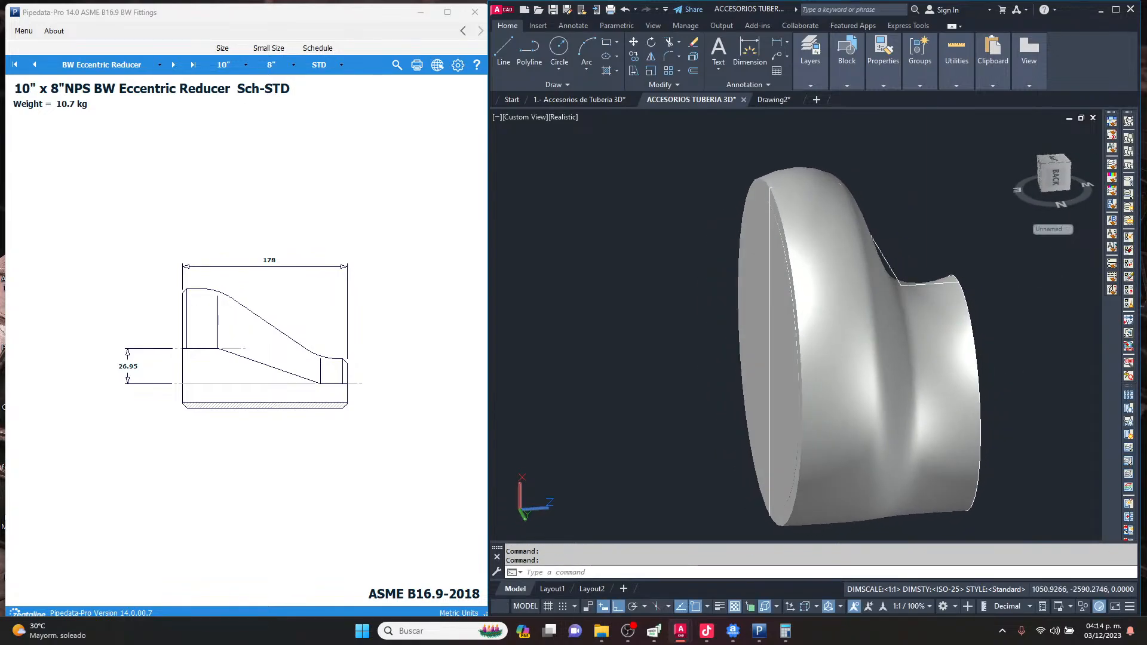
{"action": "type", "text": "su"}
{"action": "key", "text": "Return"}
{"action": "left_click", "coordinate": [833, 263]}
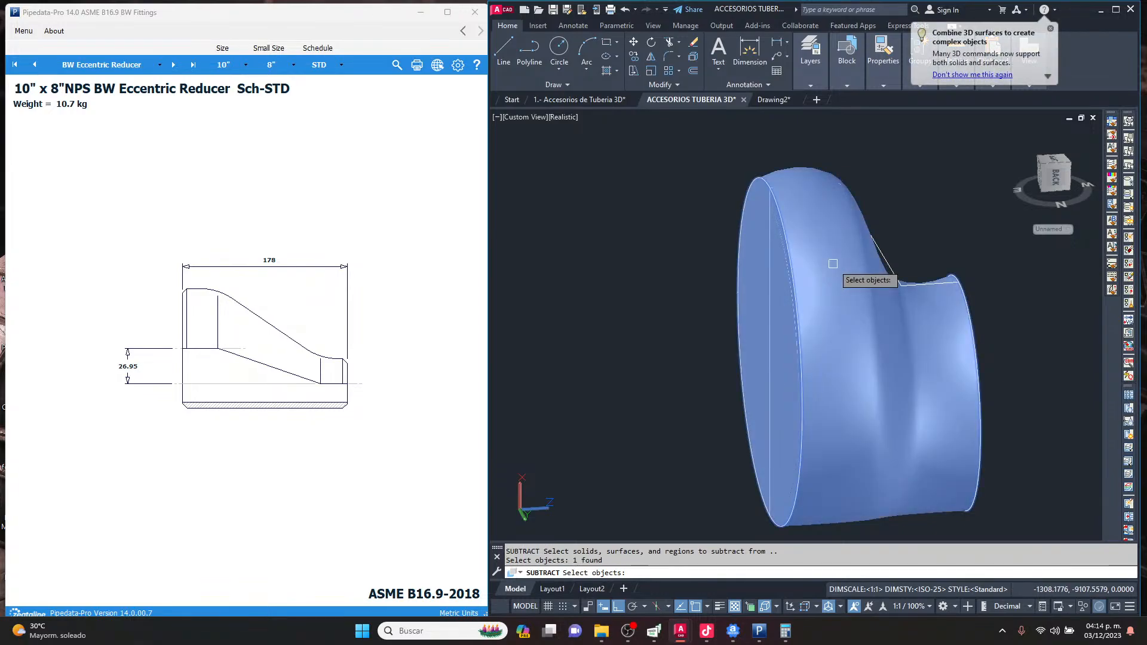
{"action": "key", "text": "Escape"}
Return the display to 2D Wireframe and subtract the inner lofted solid from the outer one to hollow the reducer.
{"action": "type", "text": "sha"}
{"action": "key", "text": "Return"}
{"action": "type", "text": "2"}
{"action": "key", "text": "Return"}
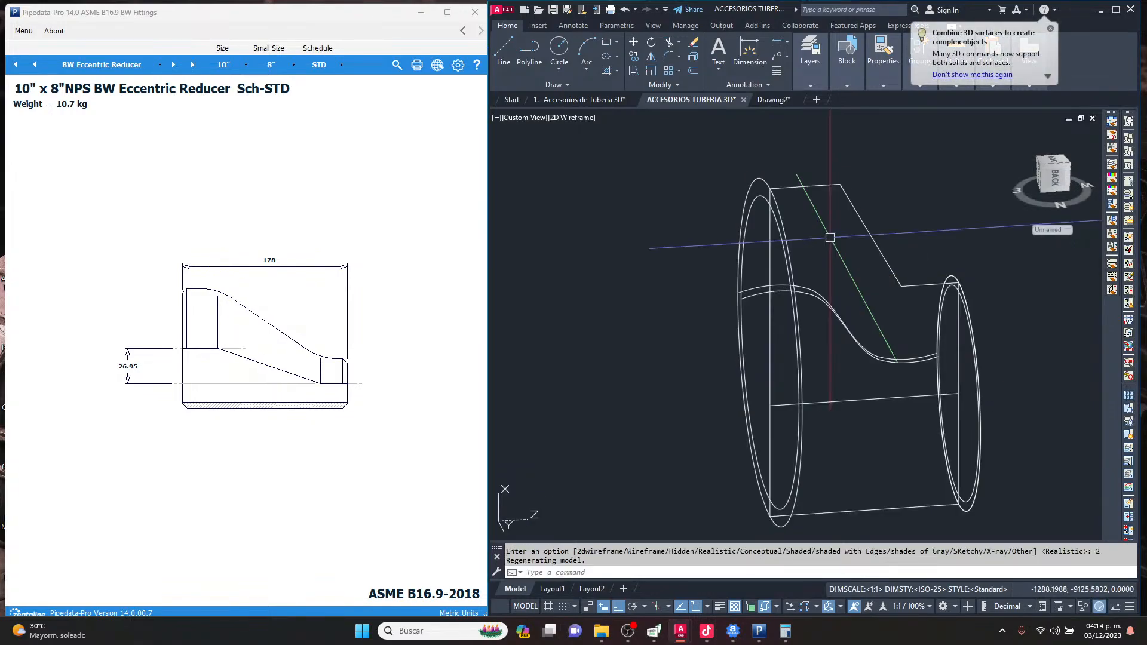
{"action": "type", "text": "su"}
{"action": "key", "text": "Return"}
{"action": "left_click", "coordinate": [761, 191]}
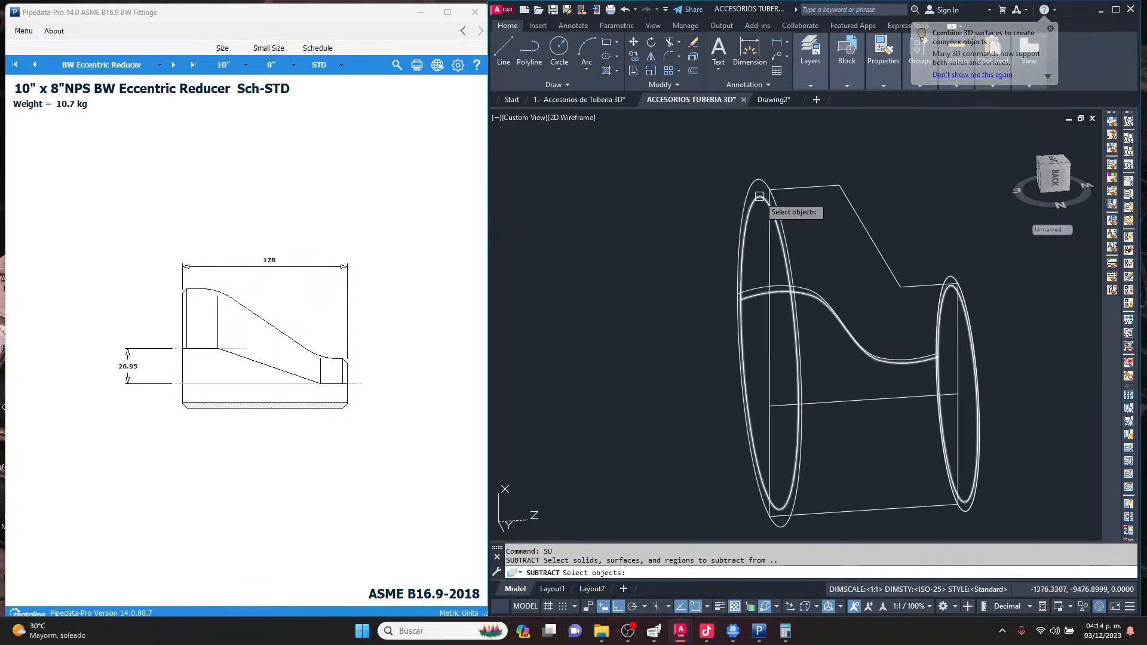
{"action": "scroll", "coordinate": [757, 169], "scroll_direction": "up", "scroll_amount": 5}
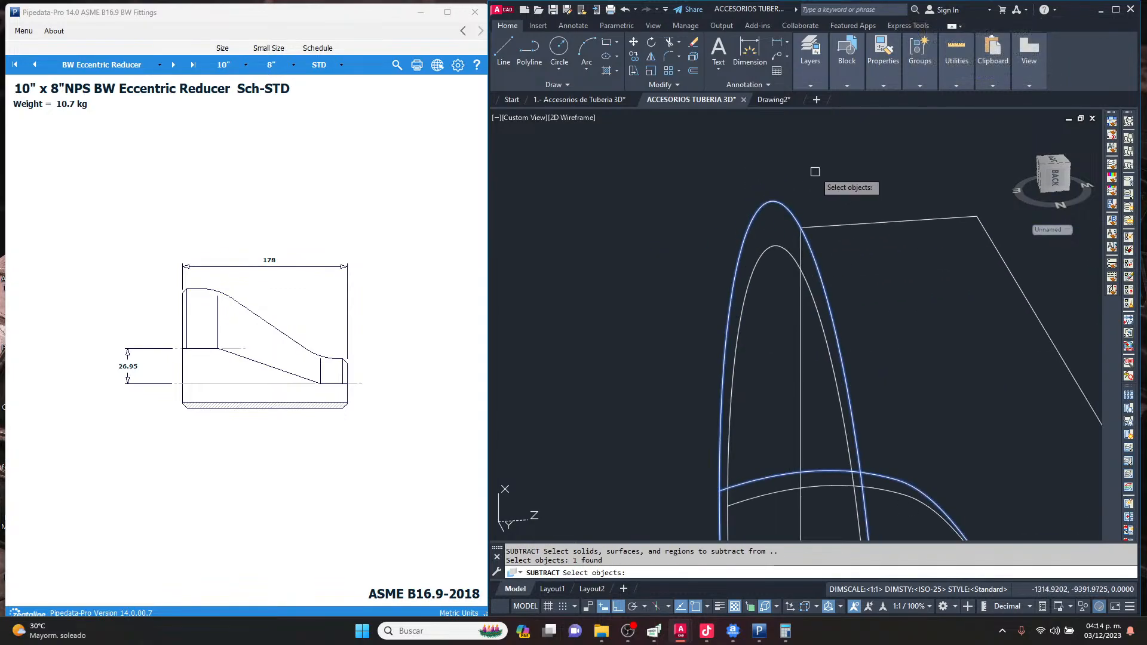
{"action": "scroll", "coordinate": [740, 179], "scroll_direction": "down", "scroll_amount": 4}
{"action": "key", "text": "Return"}
{"action": "left_click", "coordinate": [748, 209]}
{"action": "key", "text": "Return"}
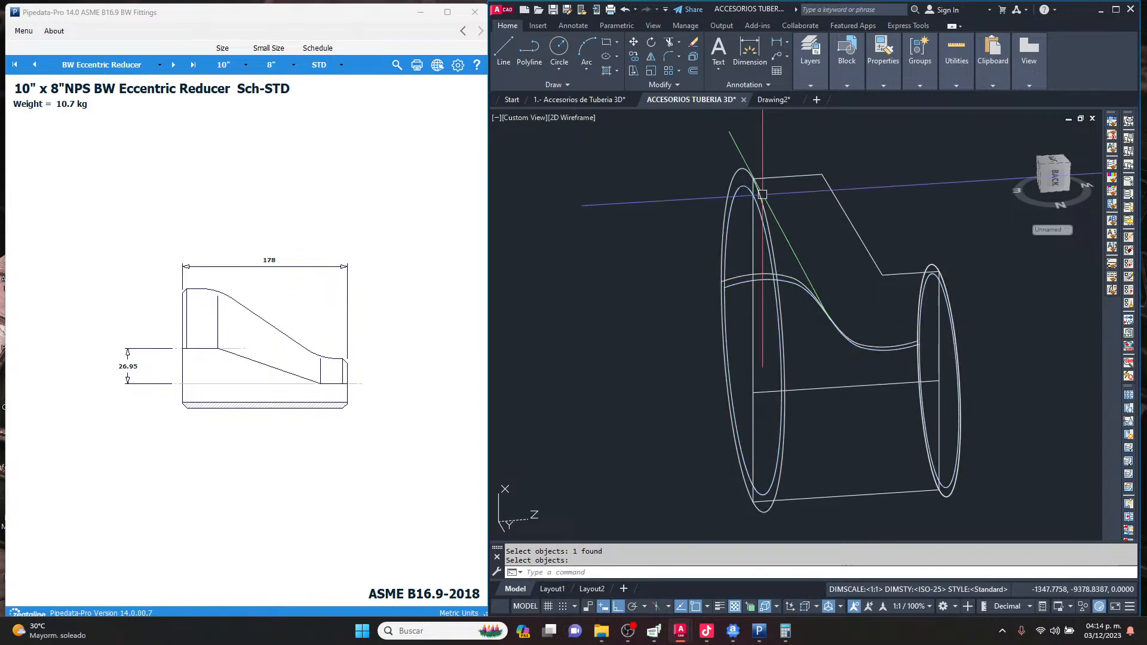
Show the hollowed reducer in the Realistic visual style and inspect its open small end.
{"action": "type", "text": "sha"}
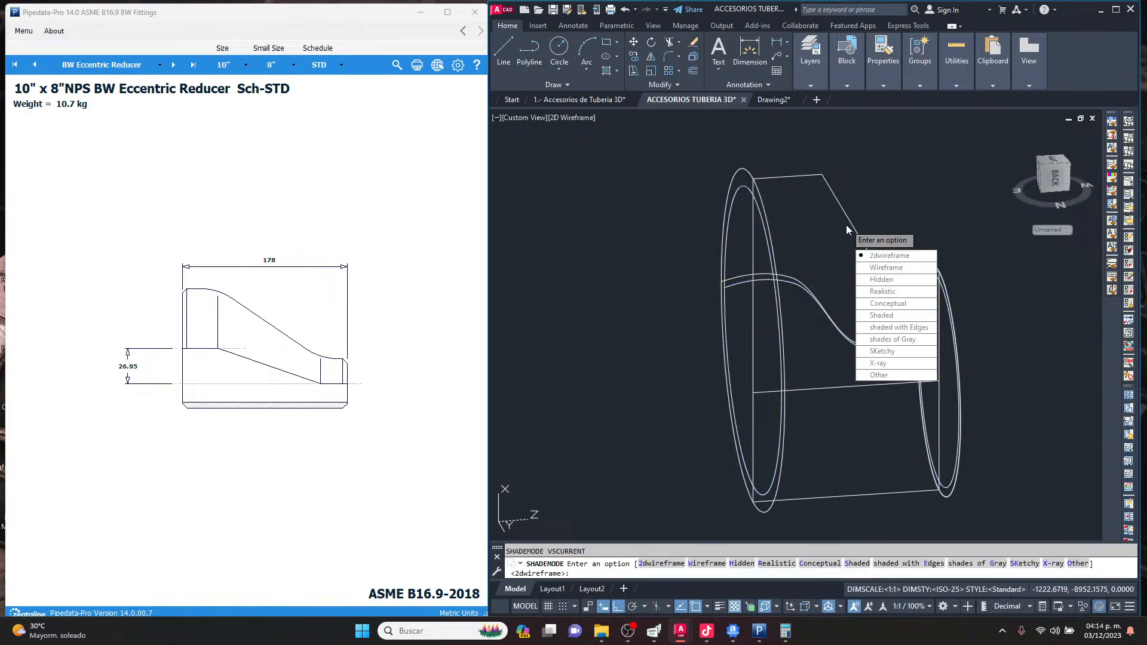
{"action": "key", "text": "Return"}
{"action": "type", "text": "r"}
{"action": "key", "text": "Return"}
{"action": "mouse_move", "coordinate": [845, 223]}
{"action": "middle_mouse_down", "text": "shift"}
{"action": "mouse_move", "coordinate": [968, 279]}
{"action": "mouse_move", "coordinate": [808, 265]}
{"action": "mouse_move", "coordinate": [827, 311]}
{"action": "mouse_move", "coordinate": [858, 306]}
{"action": "middle_mouse_up", "text": "shift"}
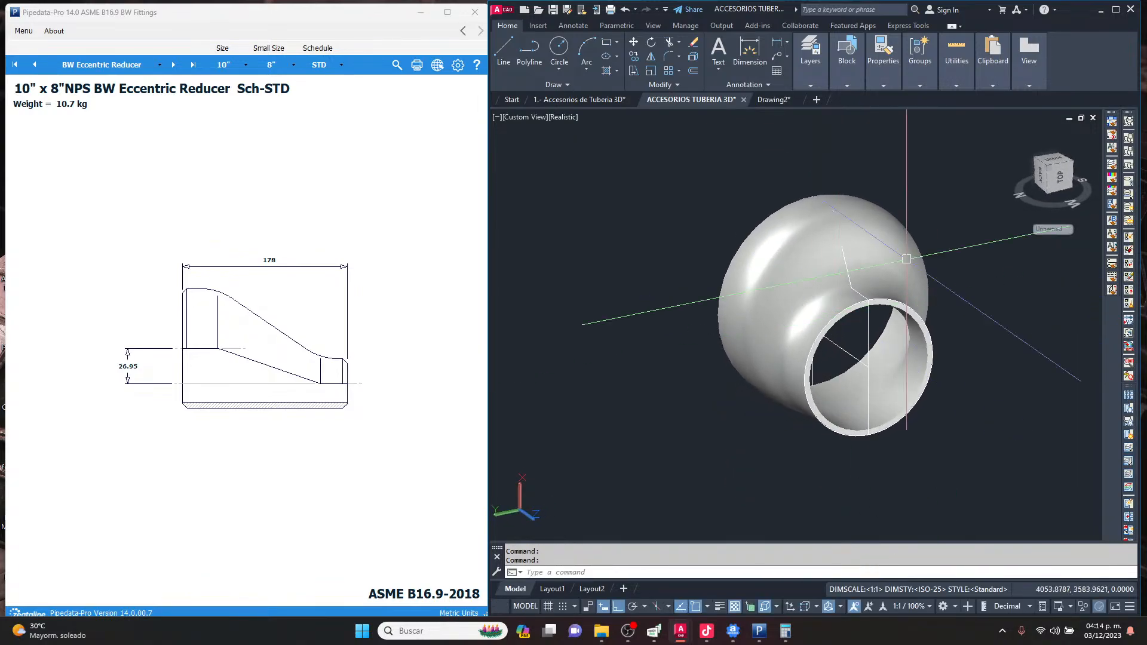
{"action": "scroll", "coordinate": [819, 289], "scroll_direction": "down", "scroll_amount": 5}
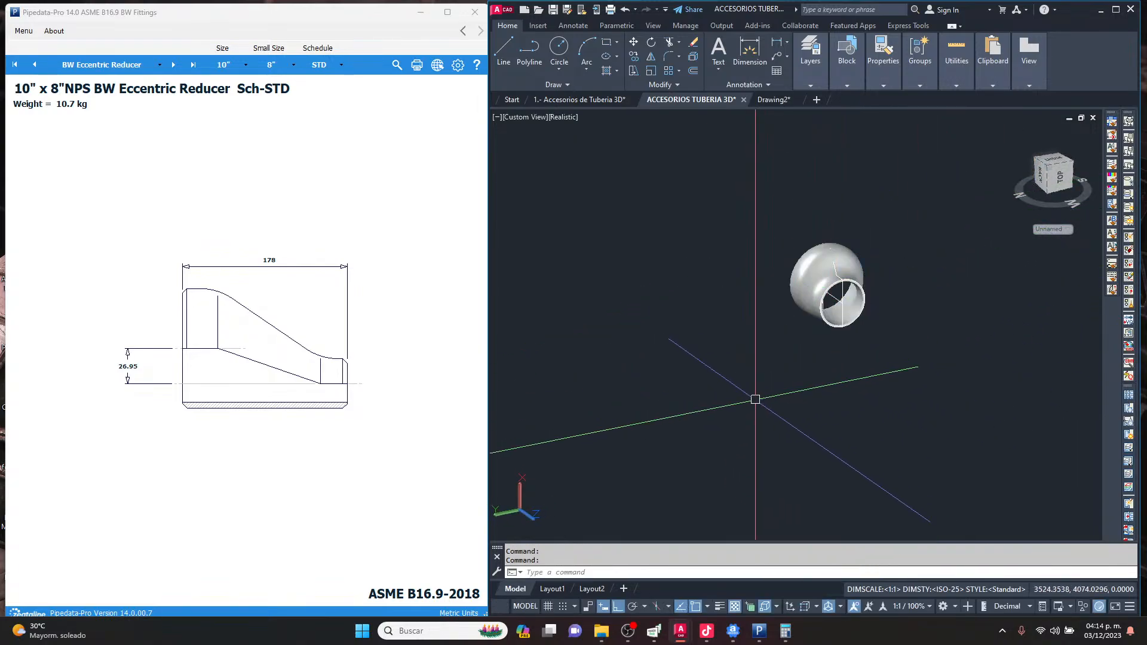
{"action": "middle_click_drag", "start_coordinate": [715, 423], "coordinate": [771, 412], "text": "shift"}
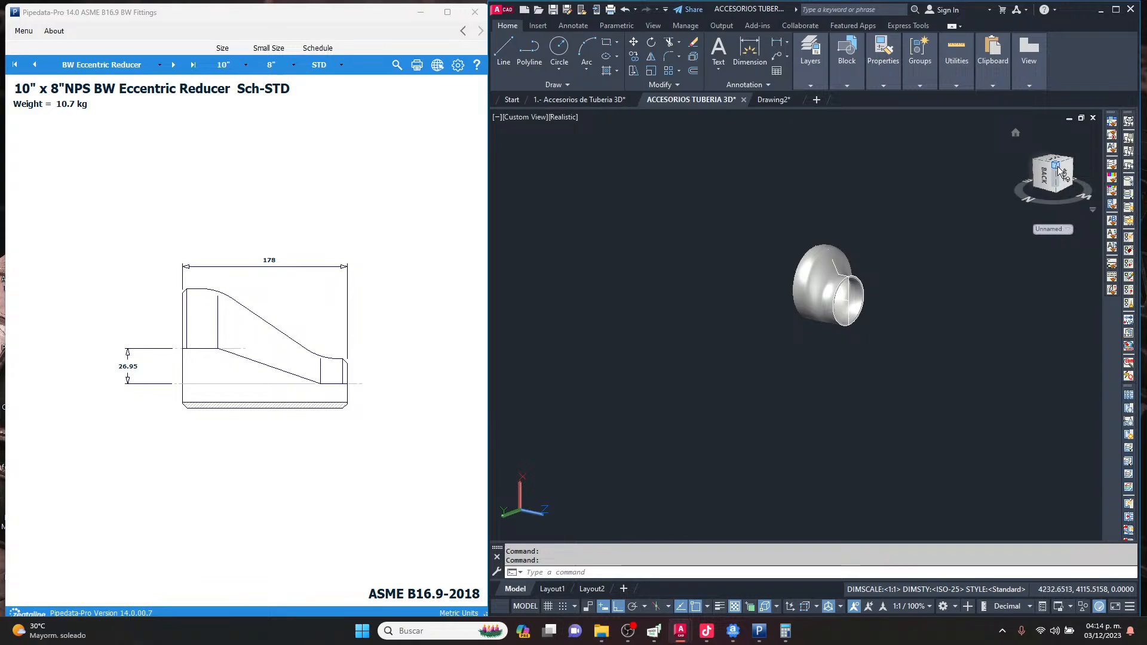
Reset the UCS to World.
{"action": "key", "text": "Return"}
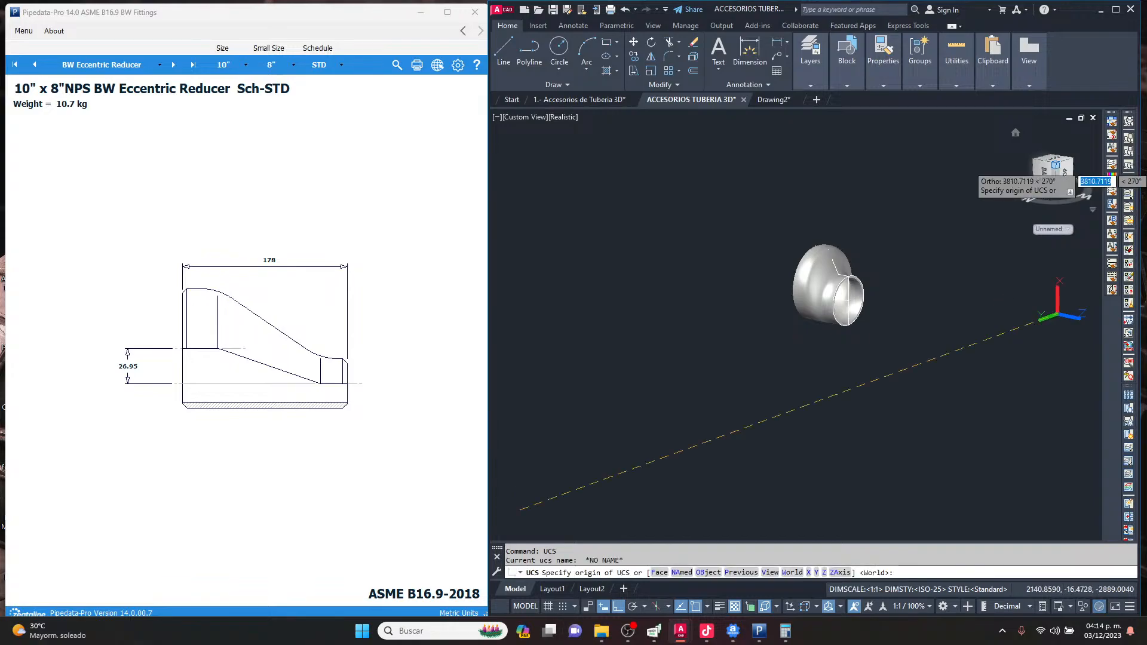
{"action": "type", "text": "w"}
{"action": "key", "text": "Return"}
{"action": "scroll", "coordinate": [978, 259], "scroll_direction": "down", "scroll_amount": 5}
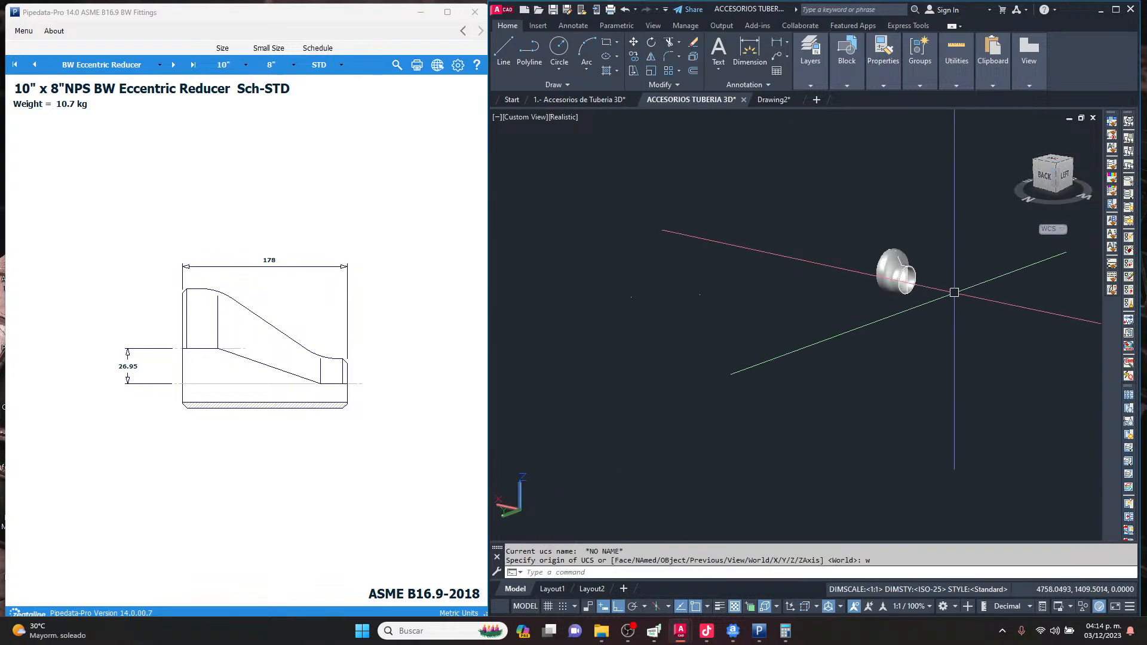
{"action": "scroll", "coordinate": [1004, 287], "scroll_direction": "up", "scroll_amount": 4}
{"action": "scroll", "coordinate": [839, 238], "scroll_direction": "up", "scroll_amount": 2}
{"action": "left_click", "coordinate": [832, 187]}
{"action": "left_click", "coordinate": [751, 297]}
{"action": "scroll", "coordinate": [794, 228], "scroll_direction": "up", "scroll_amount": 4}
{"action": "key", "text": "Escape"}
{"action": "left_click", "coordinate": [858, 187]}
{"action": "key", "text": "Escape"}
{"action": "key", "text": "Escape"}
Switch the reducer's display to the 2D Wireframe visual style.
{"action": "type", "text": "sh"}
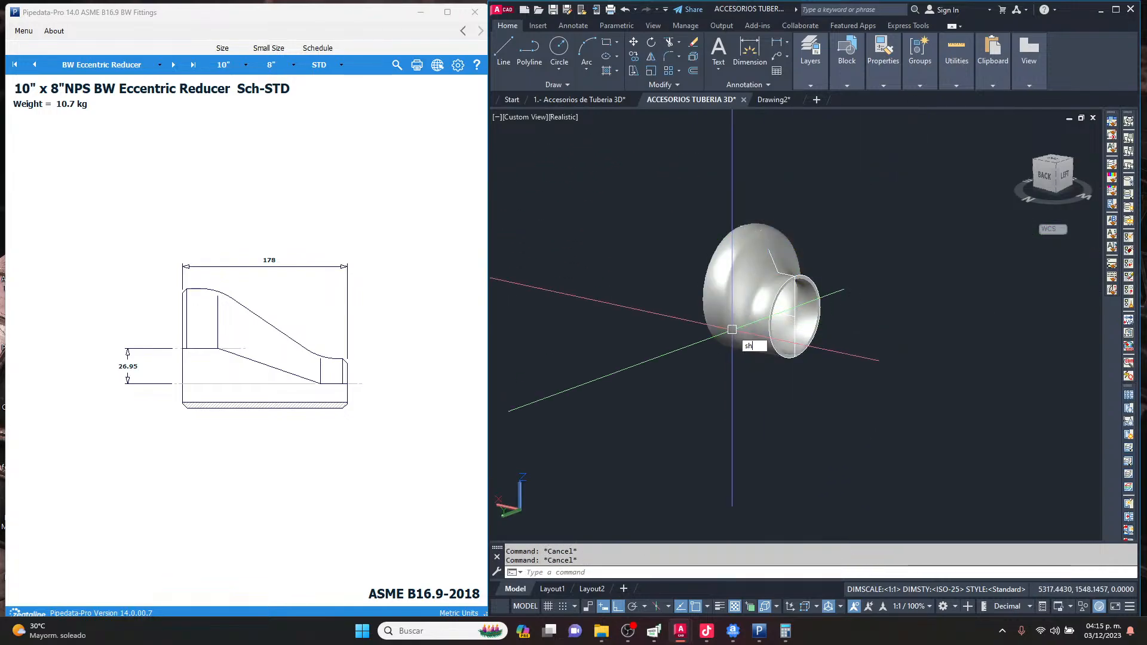
{"action": "type", "text": "a"}
{"action": "key", "text": "Return"}
{"action": "type", "text": "2"}
{"action": "key", "text": "Return"}
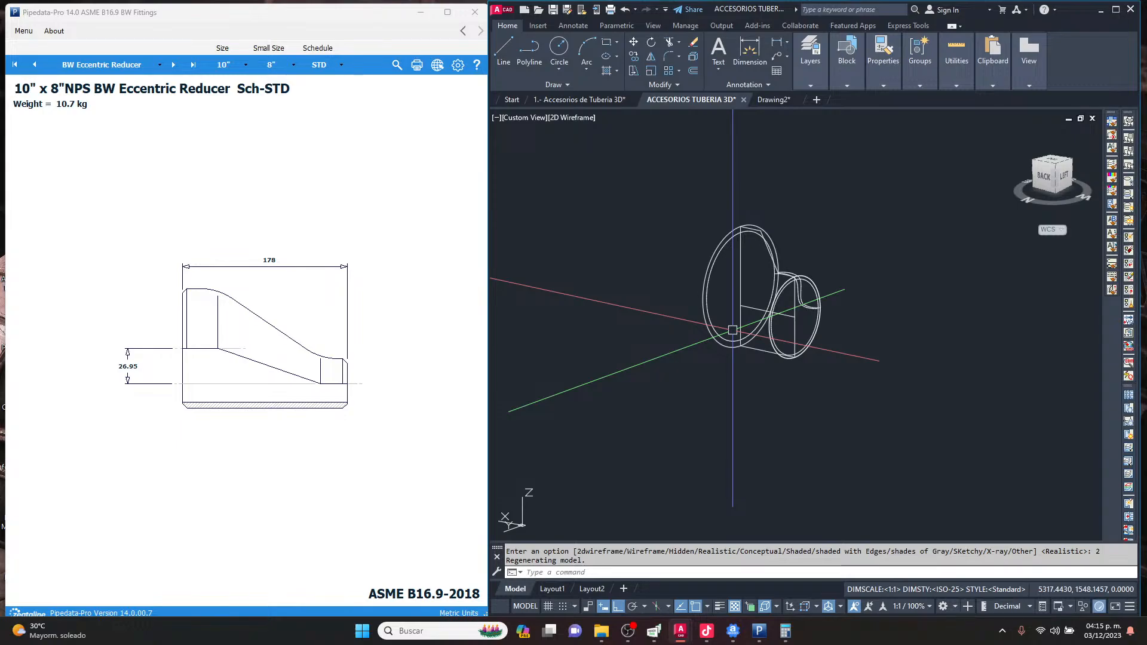
Move the reducer from its large end's centre to the centre of the elbow's open end, using Center snaps.
{"action": "left_click", "coordinate": [732, 330]}
{"action": "left_click", "coordinate": [691, 307]}
{"action": "type", "text": "m"}
{"action": "key", "text": "Return"}
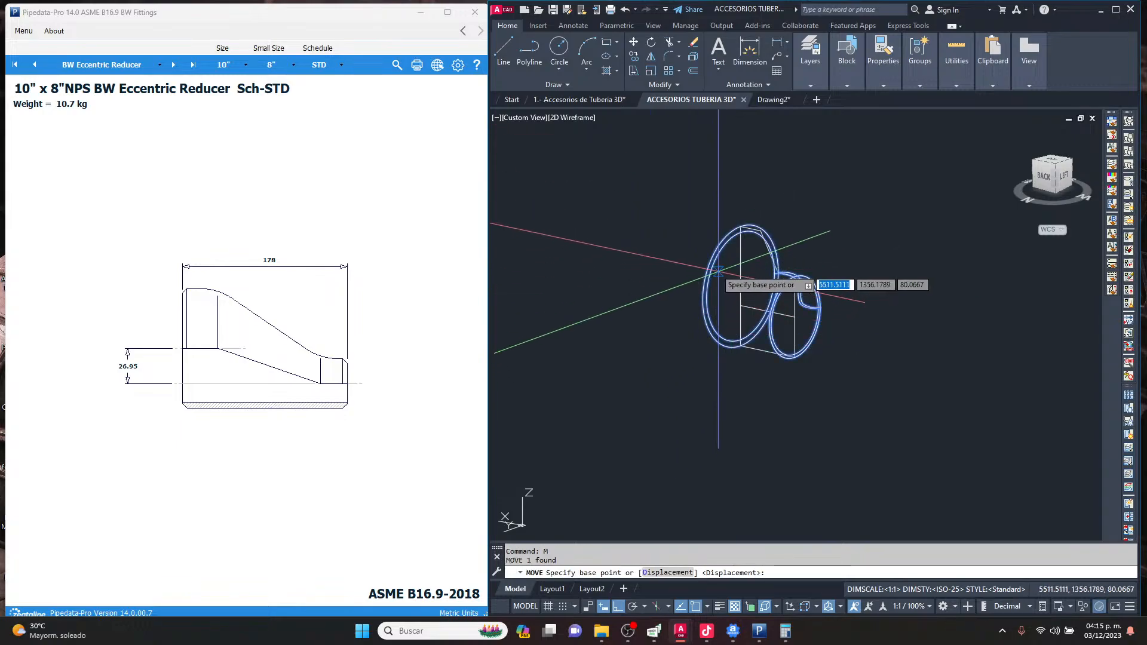
{"action": "right_click", "coordinate": [718, 270], "text": "shift"}
{"action": "left_click", "coordinate": [778, 428]}
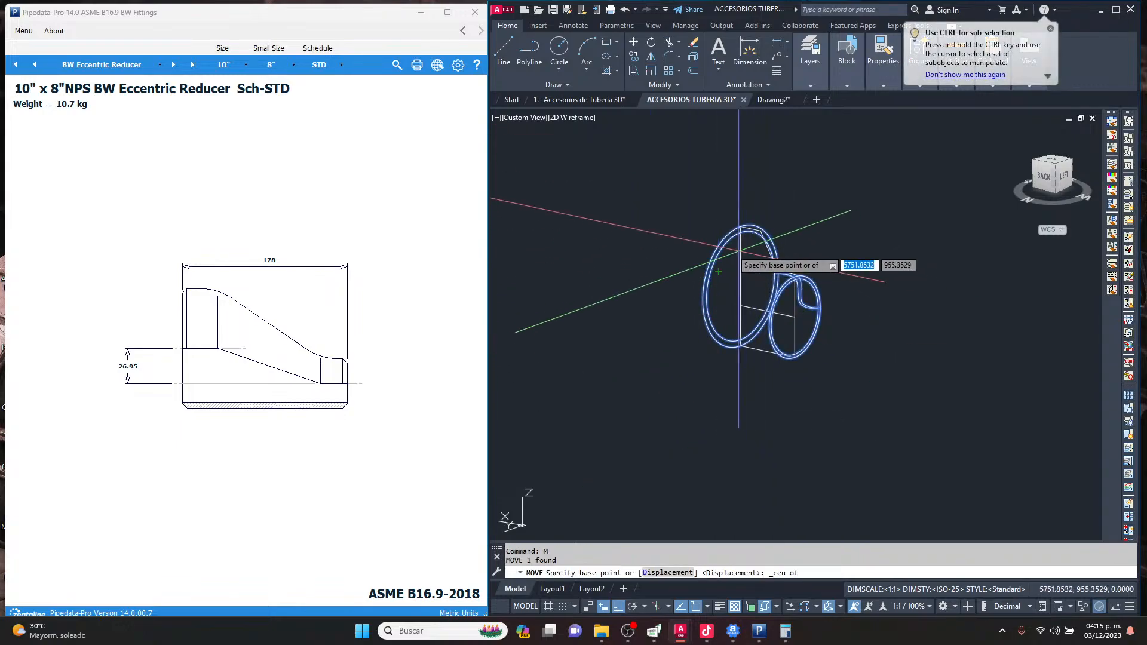
{"action": "left_click", "coordinate": [741, 262]}
{"action": "scroll", "coordinate": [741, 263], "scroll_direction": "down", "scroll_amount": 5}
{"action": "scroll", "coordinate": [1066, 289], "scroll_direction": "up", "scroll_amount": 5}
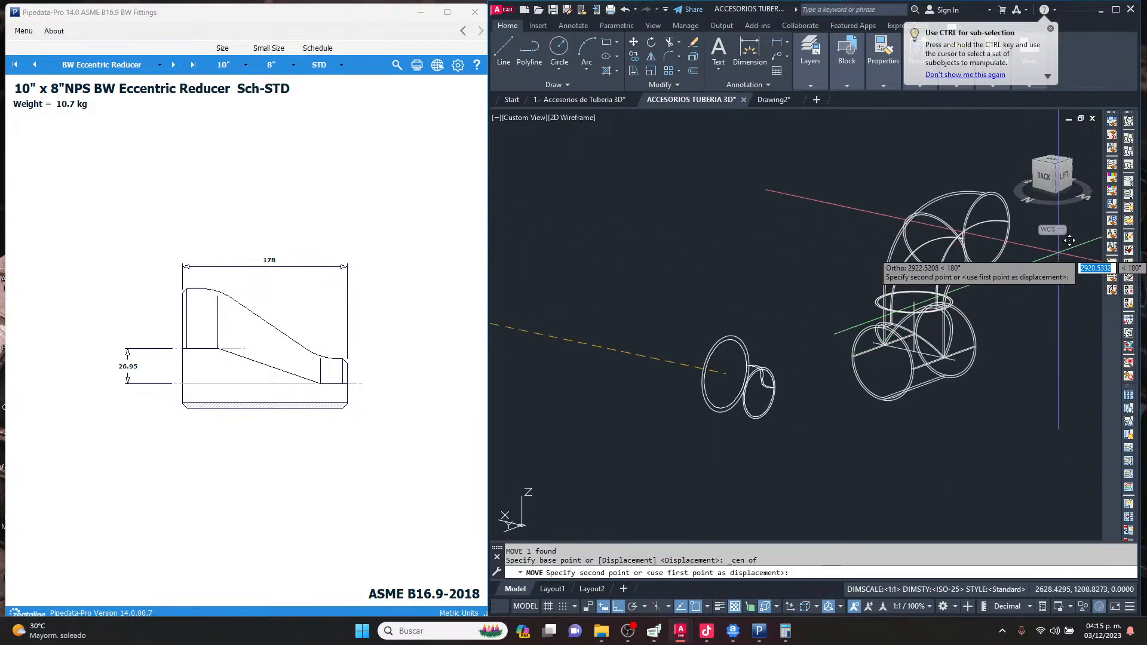
{"action": "right_click", "coordinate": [886, 295], "text": "shift"}
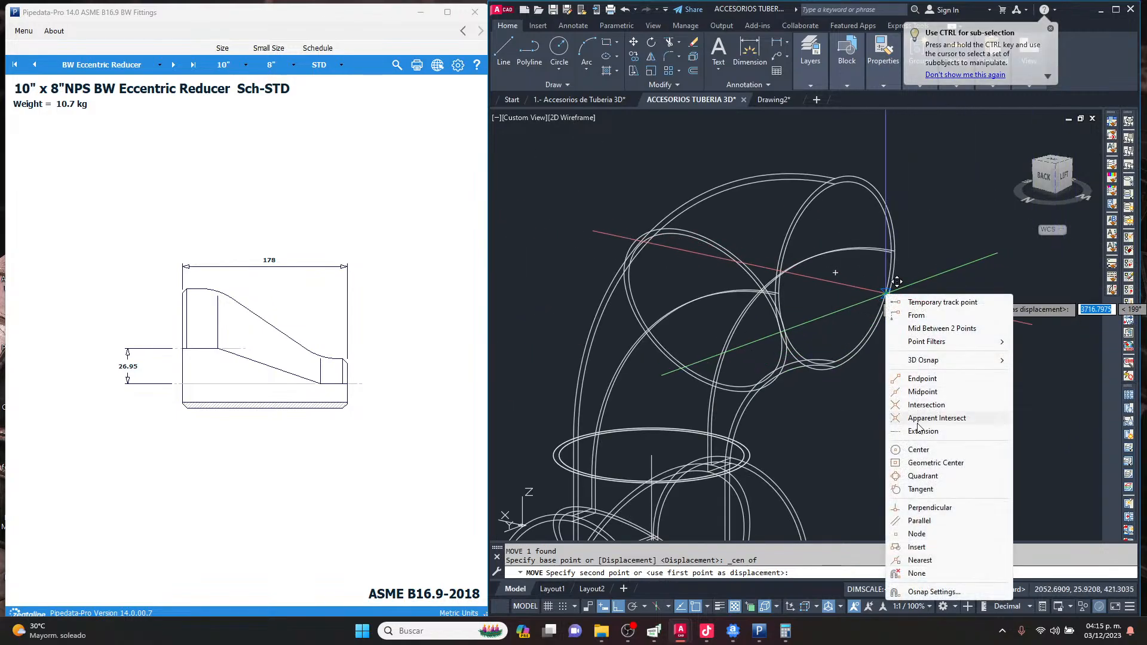
{"action": "left_click", "coordinate": [918, 450]}
{"action": "left_click", "coordinate": [832, 287]}
Display the assembled fittings in the Realistic visual style and inspect the joint between reducer and elbow.
{"action": "scroll", "coordinate": [795, 242], "scroll_direction": "down", "scroll_amount": 3}
{"action": "middle_click_drag", "start_coordinate": [805, 238], "coordinate": [872, 241], "text": "shift"}
{"action": "type", "text": "sha"}
{"action": "key", "text": "Return"}
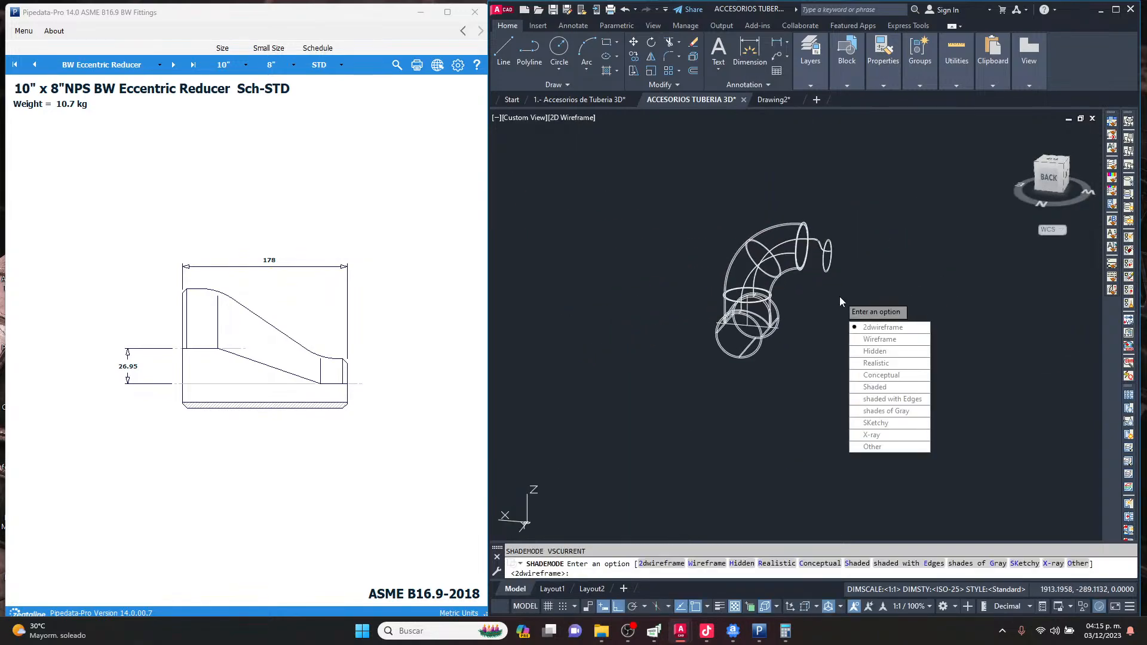
{"action": "type", "text": "r"}
{"action": "key", "text": "Return"}
{"action": "scroll", "coordinate": [836, 233], "scroll_direction": "up", "scroll_amount": 4}
{"action": "scroll", "coordinate": [836, 234], "scroll_direction": "down", "scroll_amount": 3}
{"action": "middle_click_drag", "start_coordinate": [836, 234], "coordinate": [801, 277], "text": "shift"}
{"action": "scroll", "coordinate": [886, 263], "scroll_direction": "up", "scroll_amount": 2}
{"action": "scroll", "coordinate": [732, 264], "scroll_direction": "down", "scroll_amount": 5}
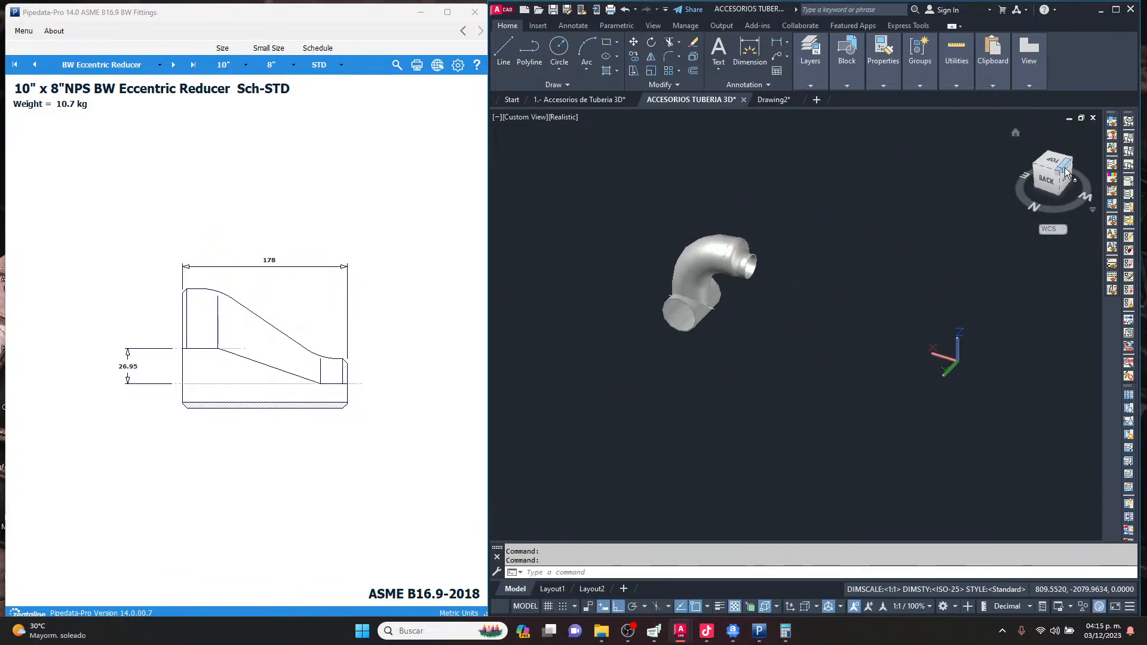
Set the view to SW Isometric and frame the assembled fittings.
{"action": "left_click_drag", "start_coordinate": [1060, 163], "coordinate": [1044, 215]}
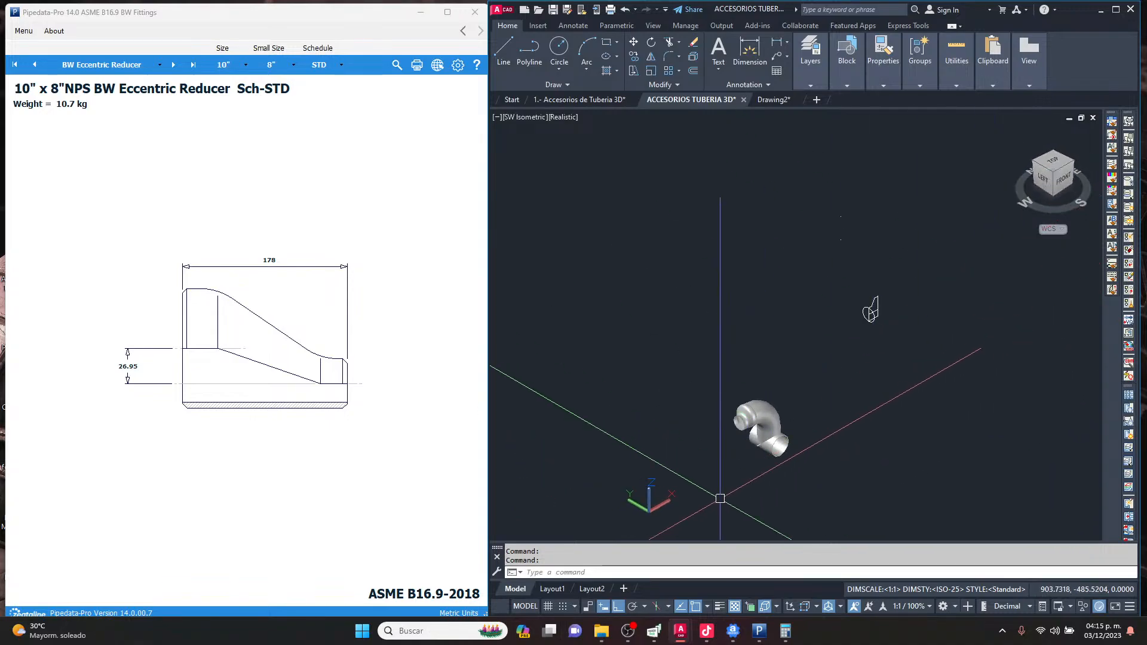
{"action": "scroll", "coordinate": [747, 371], "scroll_direction": "up", "scroll_amount": 5}
{"action": "scroll", "coordinate": [747, 371], "scroll_direction": "up", "scroll_amount": 2}
{"action": "scroll", "coordinate": [765, 334], "scroll_direction": "down", "scroll_amount": 4}
{"action": "key", "text": "Escape"}
{"action": "key", "text": "Escape"}
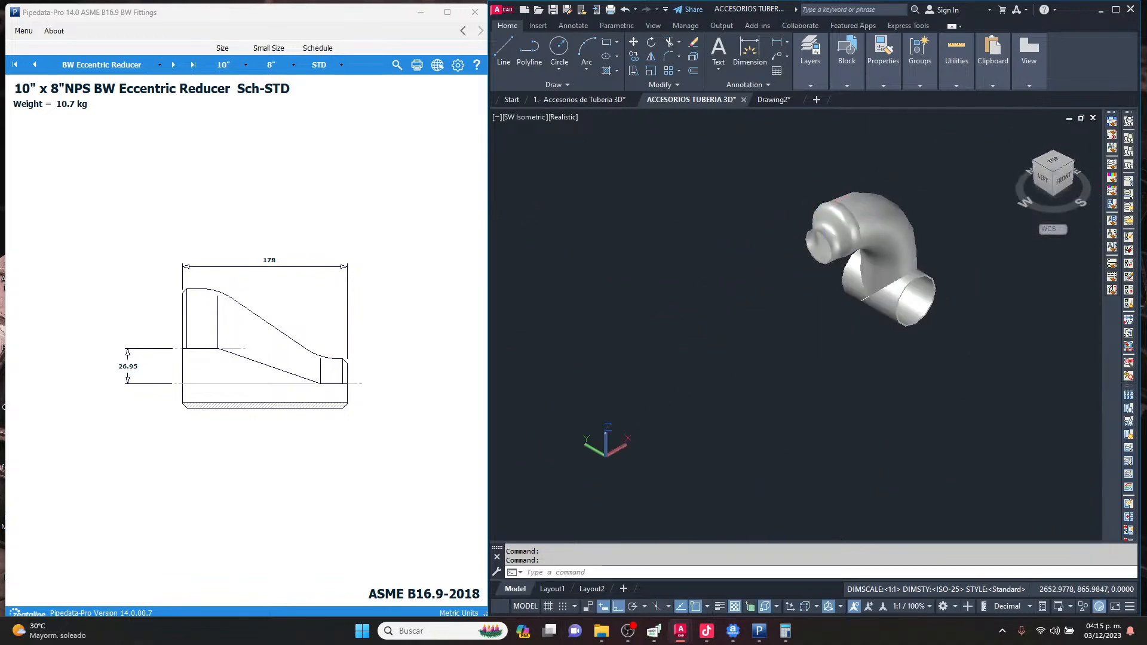
Draw a circle by diameter in the free space in front of the reducer's small end.
{"action": "scroll", "coordinate": [775, 279], "scroll_direction": "up", "scroll_amount": 3}
{"action": "type", "text": "c"}
{"action": "key", "text": "Return"}
{"action": "left_click", "coordinate": [757, 279]}
{"action": "type", "text": "d"}
{"action": "key", "text": "Return"}
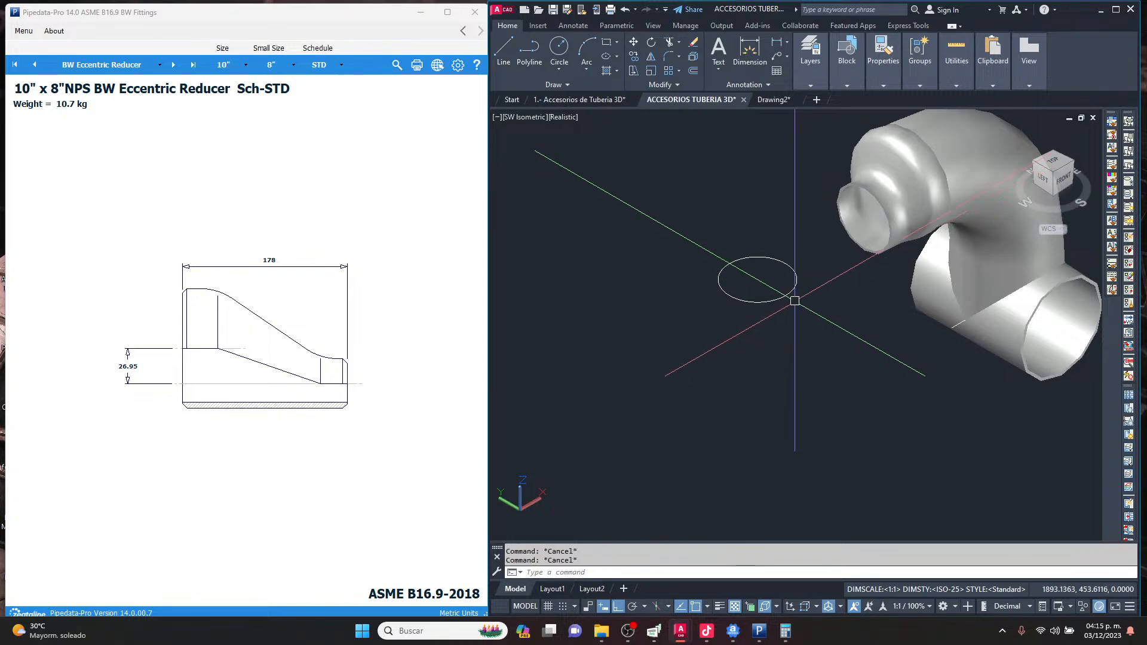
Rotate the circle upright so that it faces the reducer's small end.
{"action": "scroll", "coordinate": [783, 308], "scroll_direction": "down", "scroll_amount": 1}
{"action": "key", "text": "Return"}
{"action": "left_click", "coordinate": [772, 303]}
{"action": "key", "text": "Return"}
{"action": "left_click", "coordinate": [769, 251]}
{"action": "scroll", "coordinate": [782, 231], "scroll_direction": "down", "scroll_amount": 3}
{"action": "key", "text": "Escape"}
{"action": "key", "text": "Escape"}
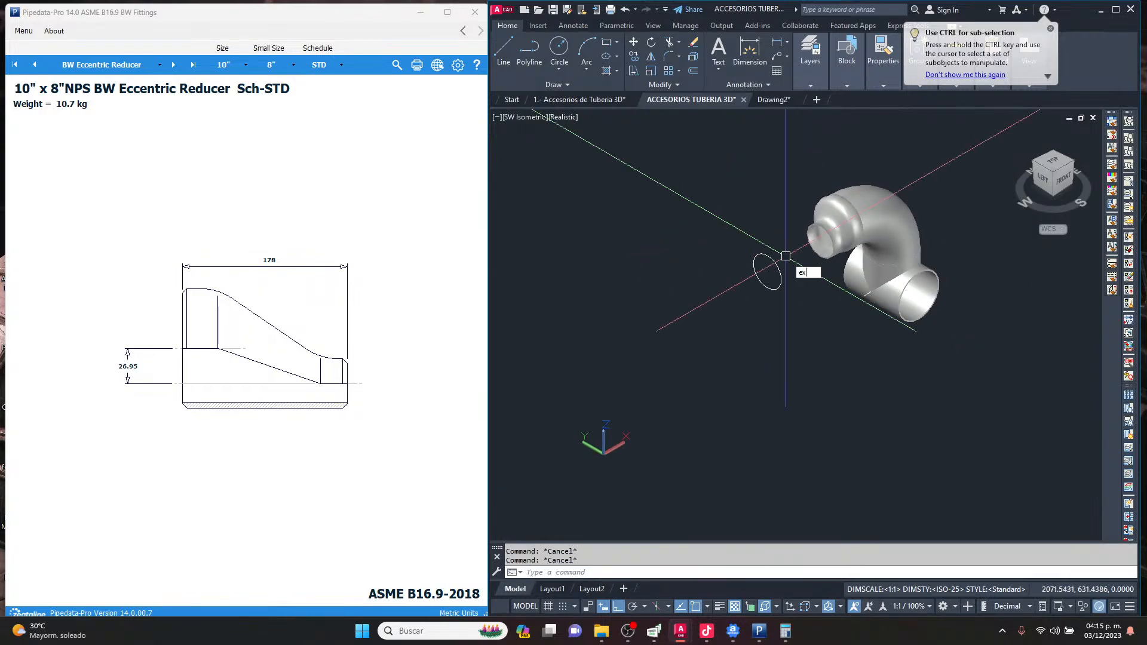
Extrude the upright circle about 3600 mm away from the reducer to form a straight pipe.
{"action": "left_click", "coordinate": [784, 265]}
{"action": "scroll", "coordinate": [785, 268], "scroll_direction": "down", "scroll_amount": 2}
{"action": "left_click", "coordinate": [775, 272]}
{"action": "key", "text": "Return"}
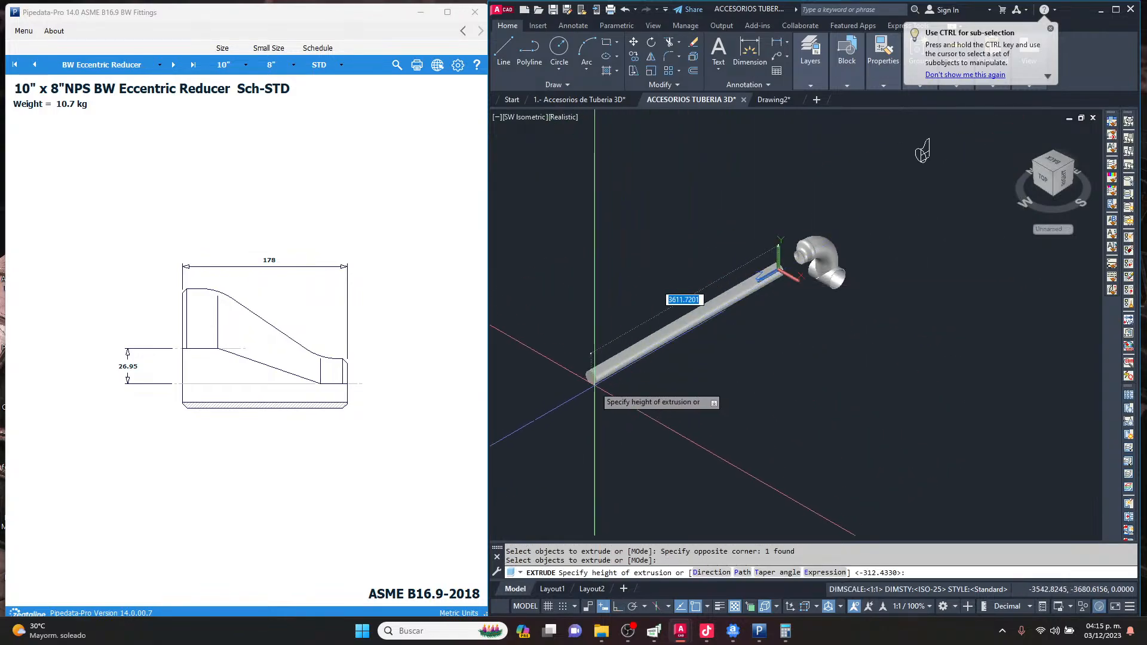
{"action": "left_click", "coordinate": [587, 380]}
{"action": "key", "text": "Escape"}
Move the straight pipe from its end centre to the centre of the reducer's small open end.
{"action": "scroll", "coordinate": [770, 288], "scroll_direction": "up", "scroll_amount": 3}
{"action": "left_click", "coordinate": [768, 282]}
{"action": "scroll", "coordinate": [776, 281], "scroll_direction": "up", "scroll_amount": 5}
{"action": "type", "text": "m"}
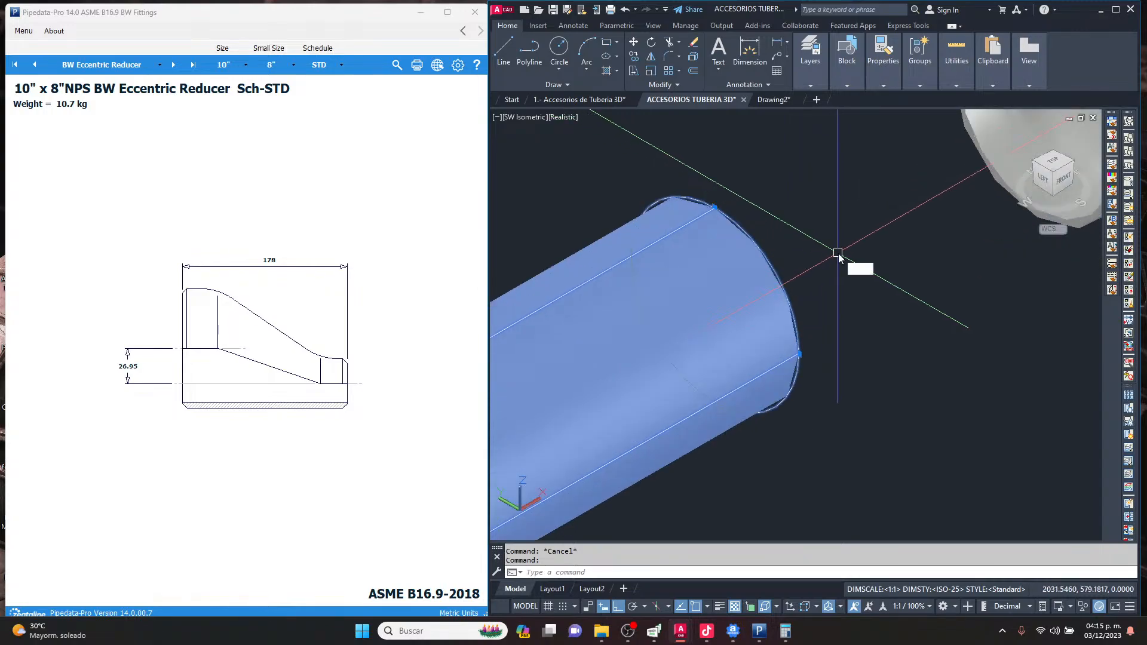
{"action": "key", "text": "Return"}
{"action": "right_click", "coordinate": [805, 277], "text": "shift"}
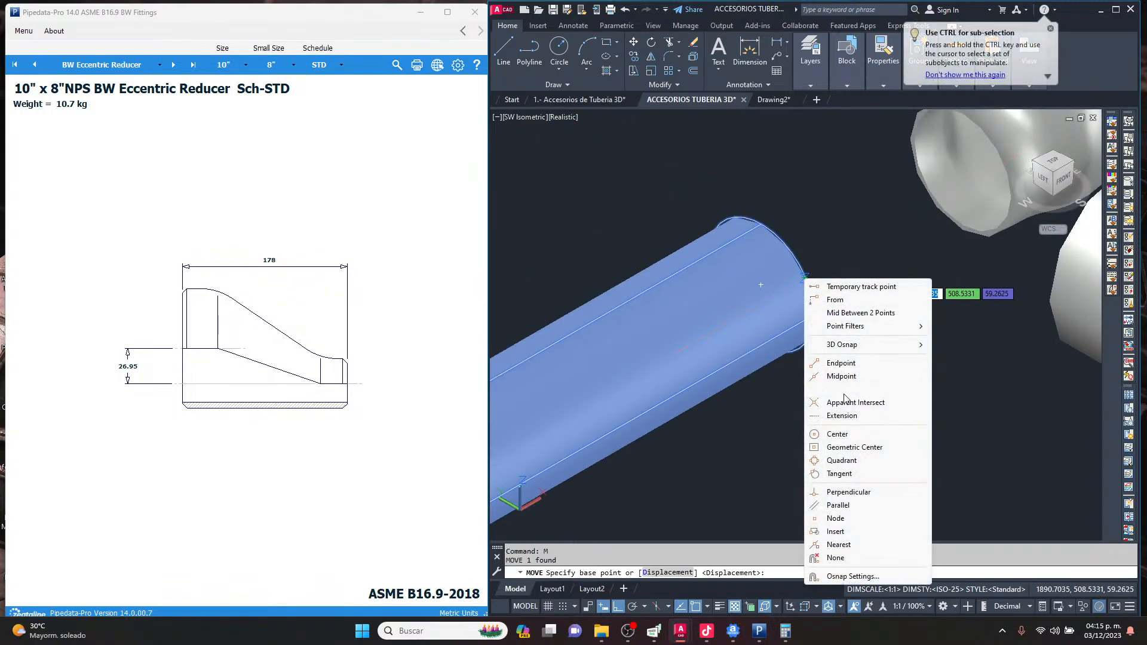
{"action": "left_click", "coordinate": [837, 434]}
{"action": "left_click", "coordinate": [761, 215]}
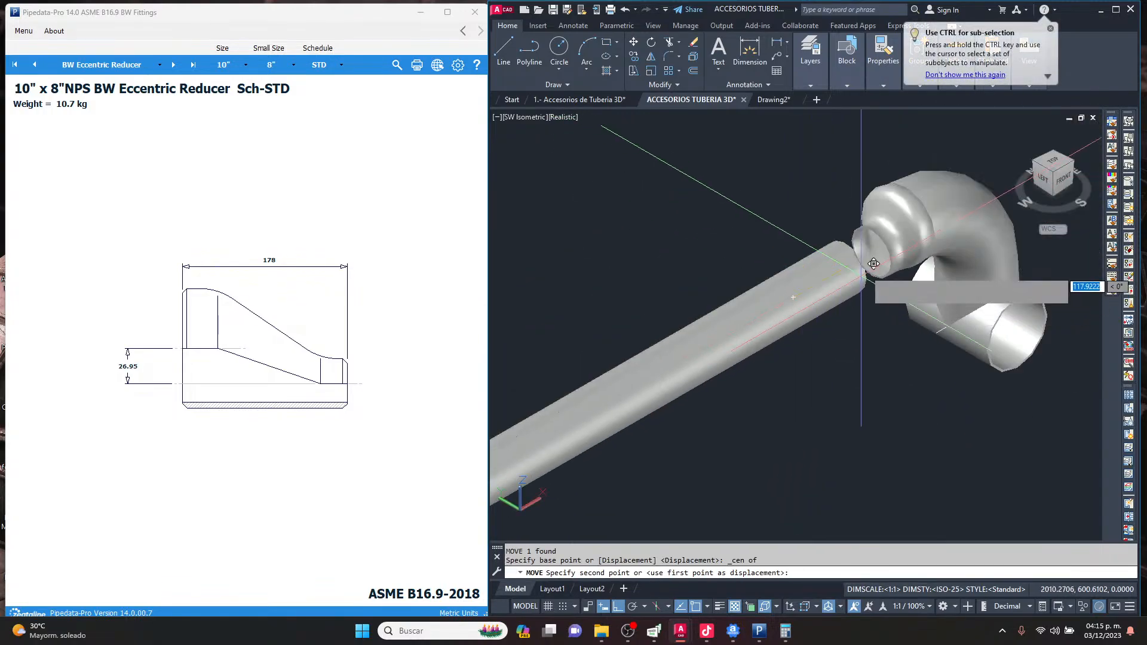
{"action": "scroll", "coordinate": [913, 233], "scroll_direction": "up", "scroll_amount": 1}
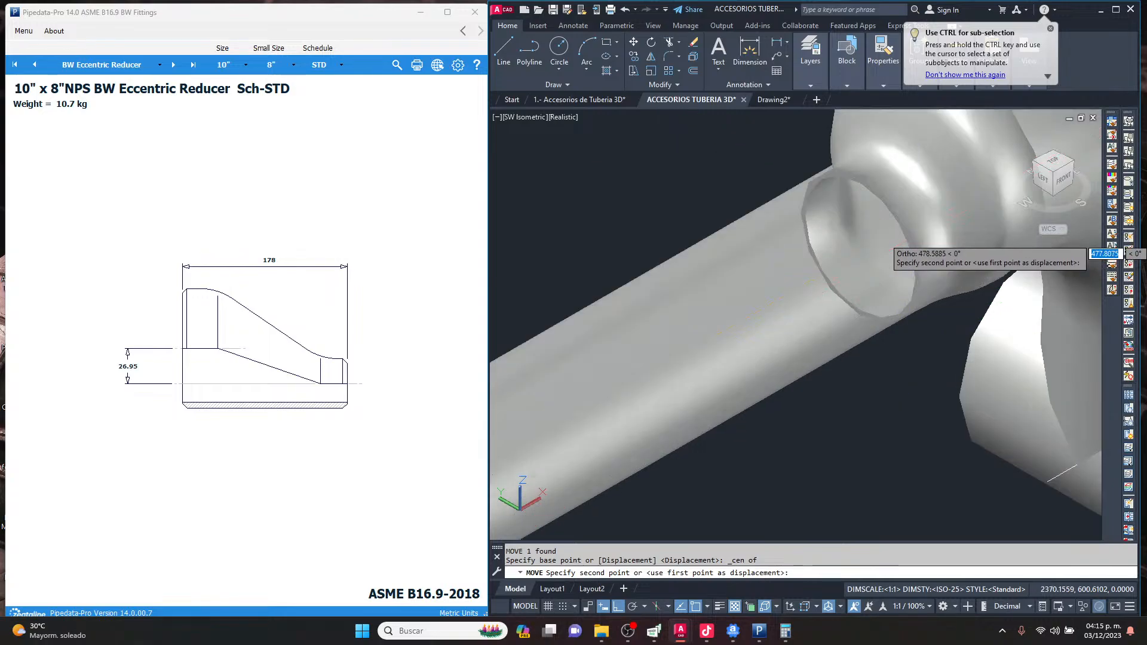
{"action": "right_click", "coordinate": [912, 222], "text": "shift"}
{"action": "left_click", "coordinate": [938, 387]}
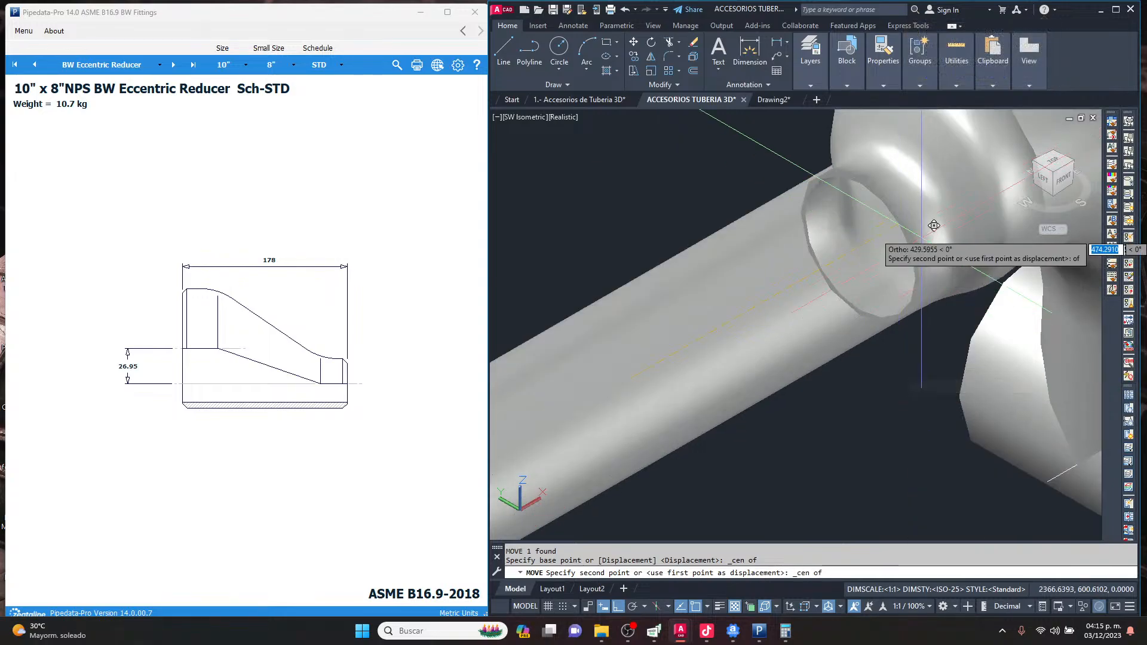
{"action": "left_click", "coordinate": [905, 233]}
Set the view to NE Isometric and erase the leftover profile curves lying away from the pipe assembly.
{"action": "scroll", "coordinate": [835, 229], "scroll_direction": "down", "scroll_amount": 5}
{"action": "middle_click_drag", "start_coordinate": [785, 256], "coordinate": [1043, 203], "text": "shift"}
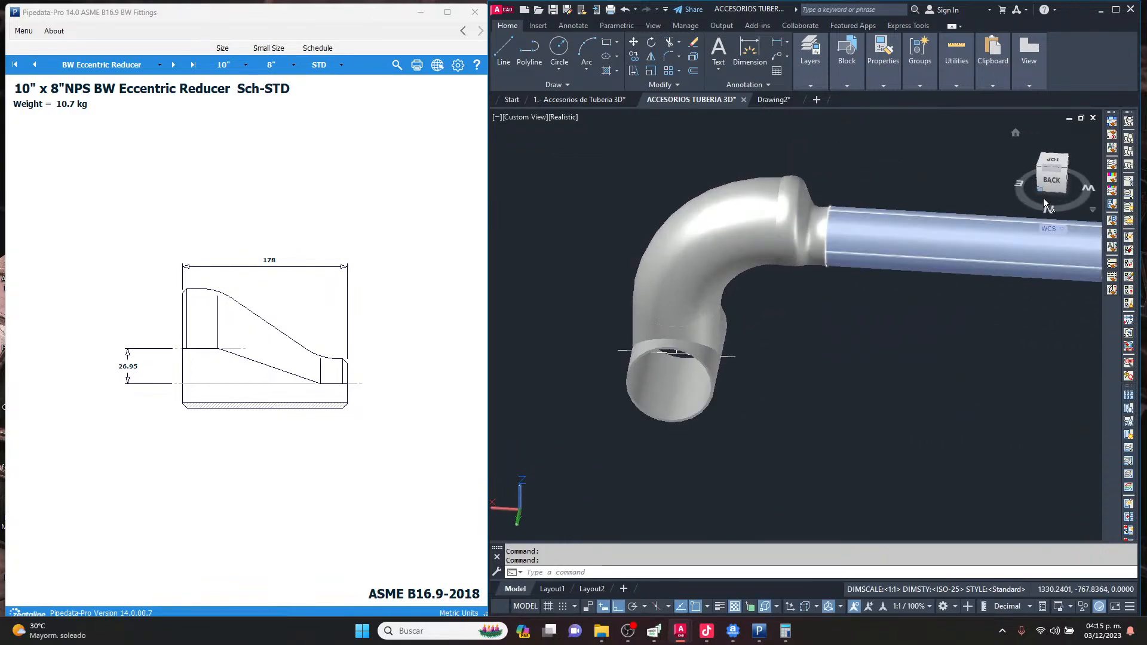
{"action": "left_click", "coordinate": [1039, 173]}
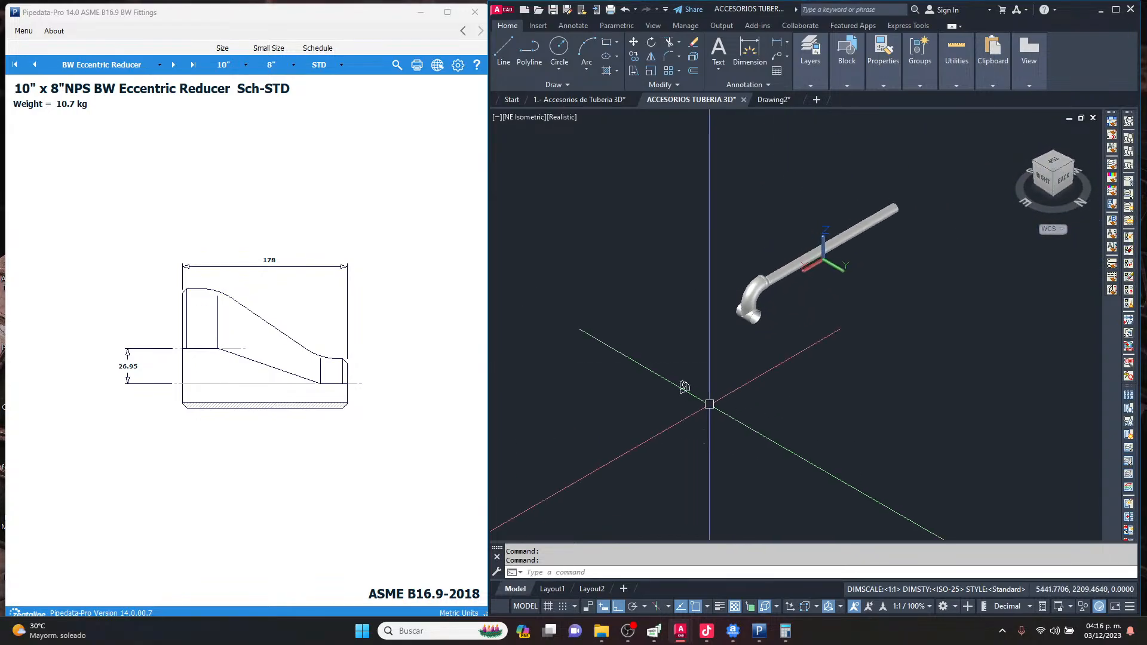
{"action": "left_click", "coordinate": [719, 464]}
{"action": "left_click", "coordinate": [675, 375]}
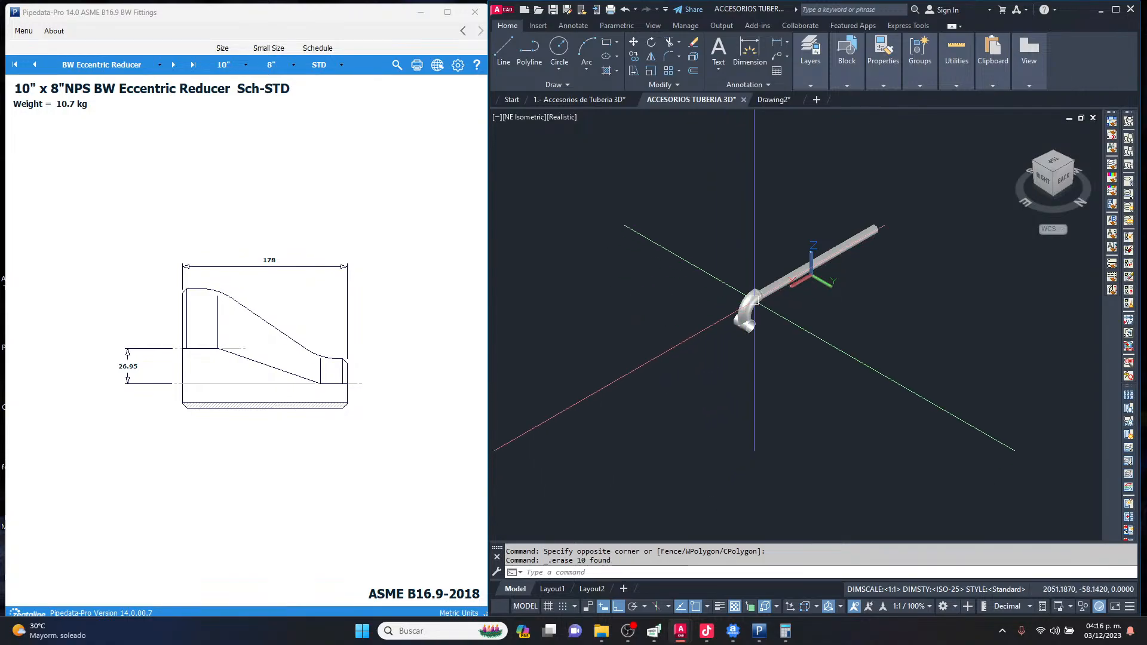
Copy the tee about 2400 mm along the Y axis into free space.
{"action": "scroll", "coordinate": [754, 298], "scroll_direction": "up", "scroll_amount": 5}
{"action": "scroll", "coordinate": [706, 370], "scroll_direction": "up", "scroll_amount": 3}
{"action": "left_click", "coordinate": [707, 371]}
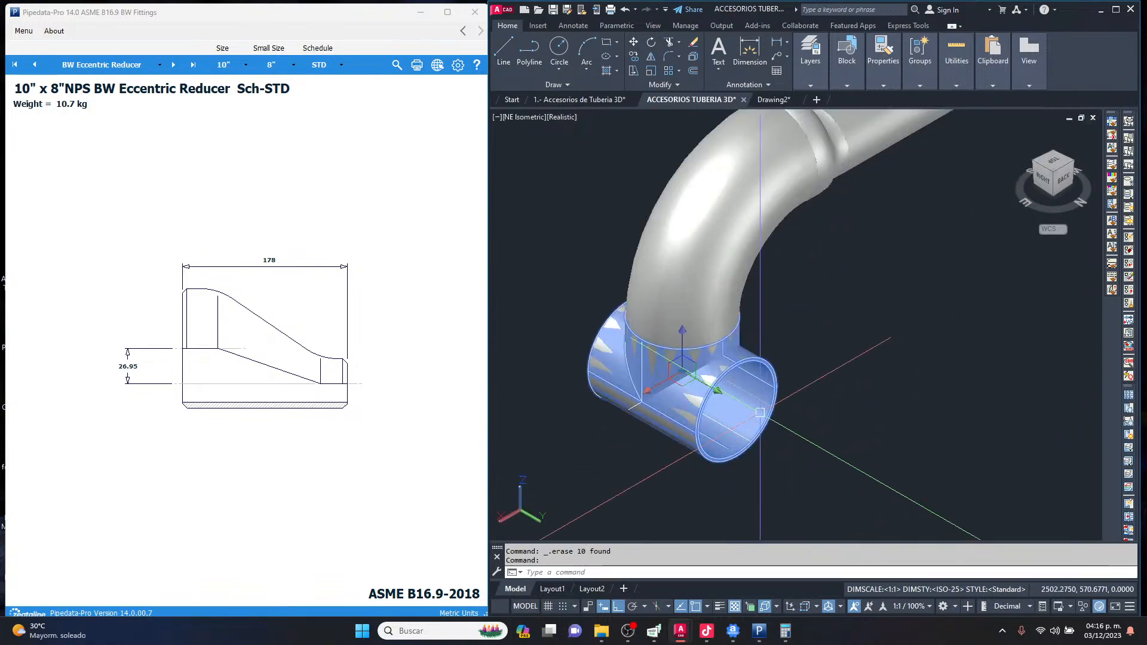
{"action": "scroll", "coordinate": [706, 370], "scroll_direction": "down", "scroll_amount": 6}
{"action": "type", "text": "c"}
{"action": "key", "text": "Return"}
{"action": "left_click", "coordinate": [707, 370]}
{"action": "left_click", "coordinate": [796, 421]}
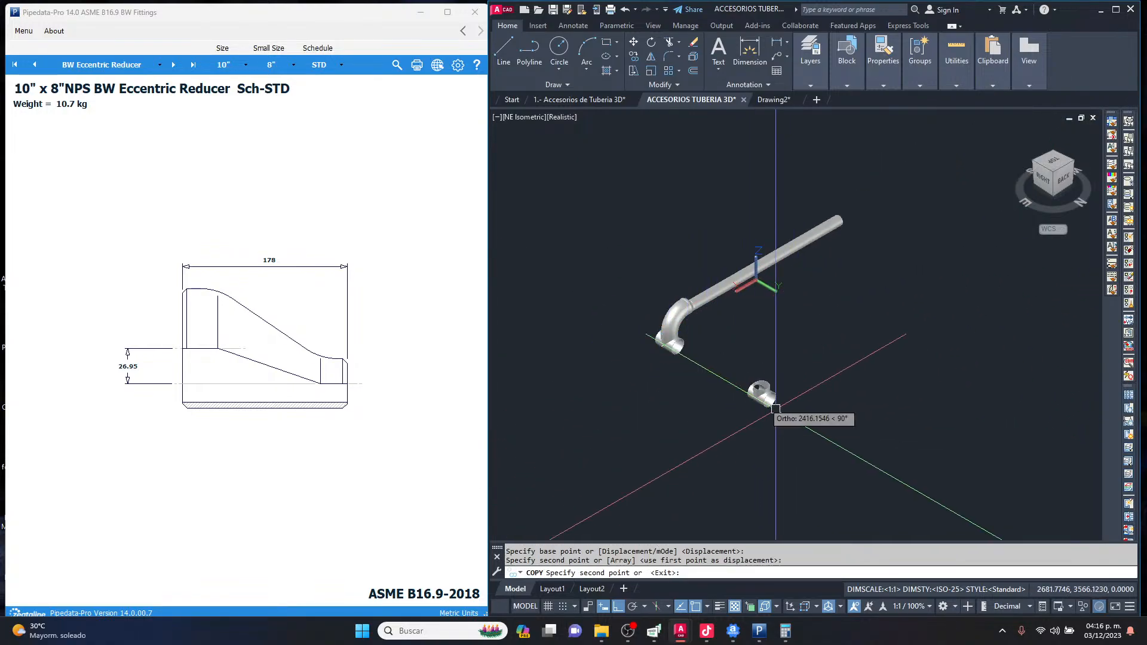
{"action": "scroll", "coordinate": [772, 414], "scroll_direction": "up", "scroll_amount": 2}
{"action": "key", "text": "Escape"}
{"action": "key", "text": "Escape"}
{"action": "key", "text": "Escape"}
Explode the copied tee repeatedly until it is reduced to its edge curves.
{"action": "left_click", "coordinate": [789, 329]}
{"action": "left_click", "coordinate": [727, 422]}
{"action": "scroll", "coordinate": [760, 405], "scroll_direction": "up", "scroll_amount": 1}
{"action": "type", "text": "x"}
{"action": "left_click", "coordinate": [834, 409]}
{"action": "left_click", "coordinate": [699, 325]}
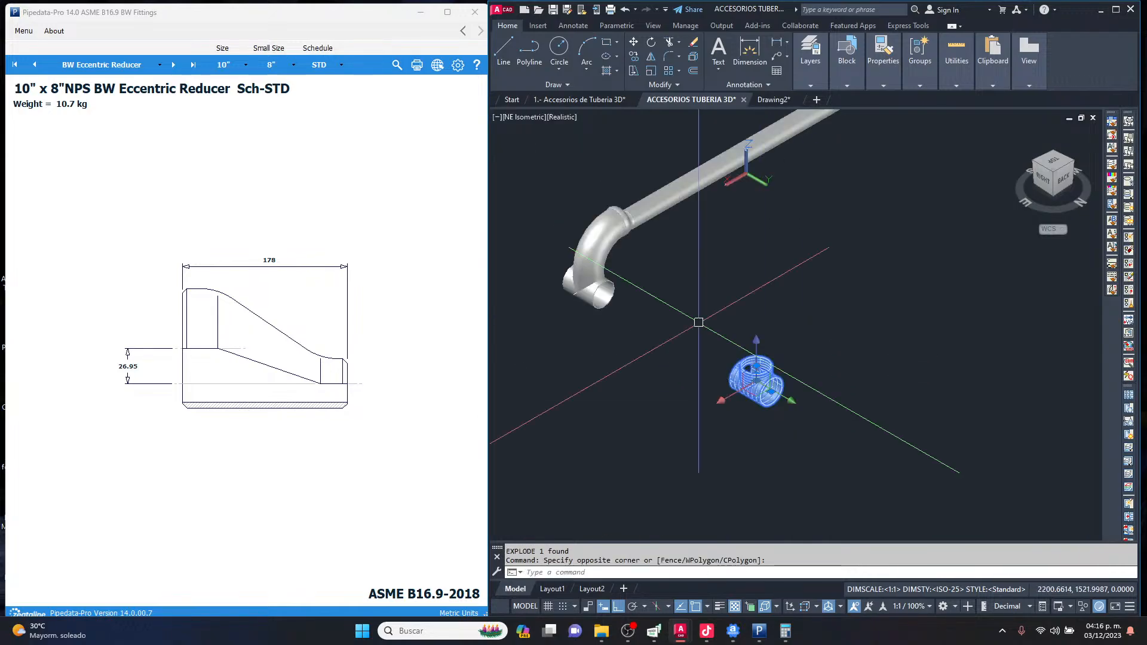
{"action": "type", "text": "x"}
{"action": "scroll", "coordinate": [785, 413], "scroll_direction": "up", "scroll_amount": 2}
{"action": "left_click", "coordinate": [799, 420]}
{"action": "left_click", "coordinate": [693, 304]}
{"action": "type", "text": "x"}
Erase the exploded tee pieces, keeping only the concentric circles of one run opening.
{"action": "scroll", "coordinate": [727, 331], "scroll_direction": "up", "scroll_amount": 5}
{"action": "key", "text": "Escape"}
{"action": "left_click", "coordinate": [727, 265]}
{"action": "left_click", "coordinate": [663, 451]}
{"action": "scroll", "coordinate": [760, 343], "scroll_direction": "down", "scroll_amount": 2}
{"action": "key", "text": "Delete"}
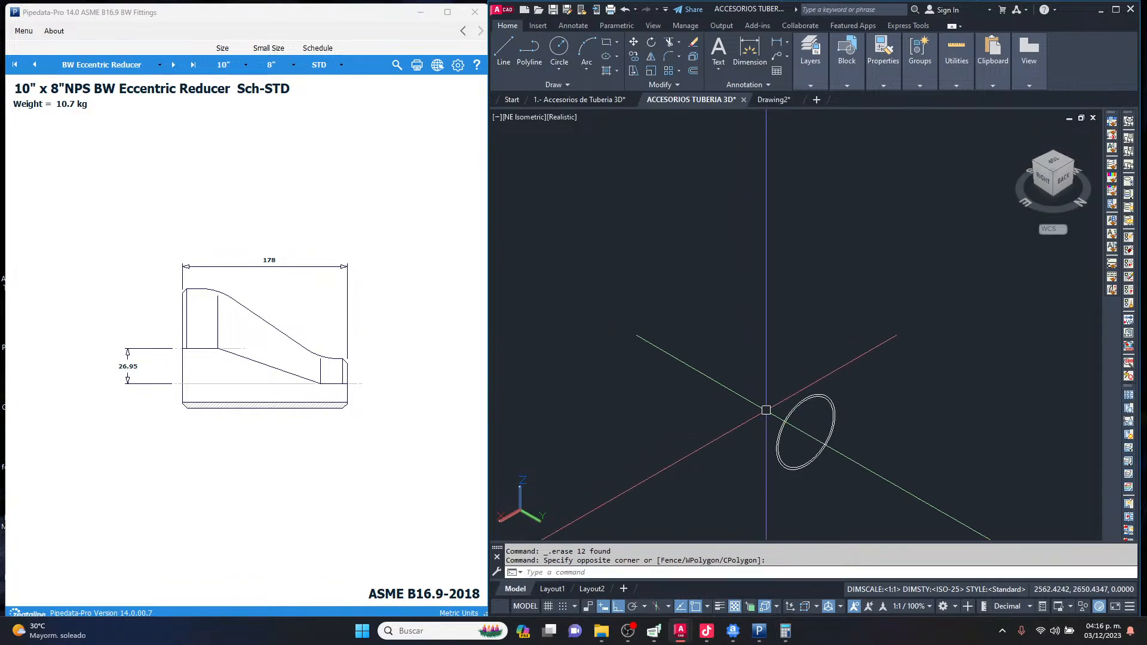
Extrude the concentric circles along the Y axis away from the fittings to form a second straight pipe.
{"action": "key", "text": "Escape"}
{"action": "key", "text": "Escape"}
{"action": "scroll", "coordinate": [790, 349], "scroll_direction": "down", "scroll_amount": 5}
{"action": "type", "text": "ext"}
{"action": "key", "text": "Return"}
{"action": "left_click", "coordinate": [816, 350]}
{"action": "left_click", "coordinate": [781, 381]}
{"action": "key", "text": "Return"}
{"action": "scroll", "coordinate": [809, 397], "scroll_direction": "down", "scroll_amount": 5}
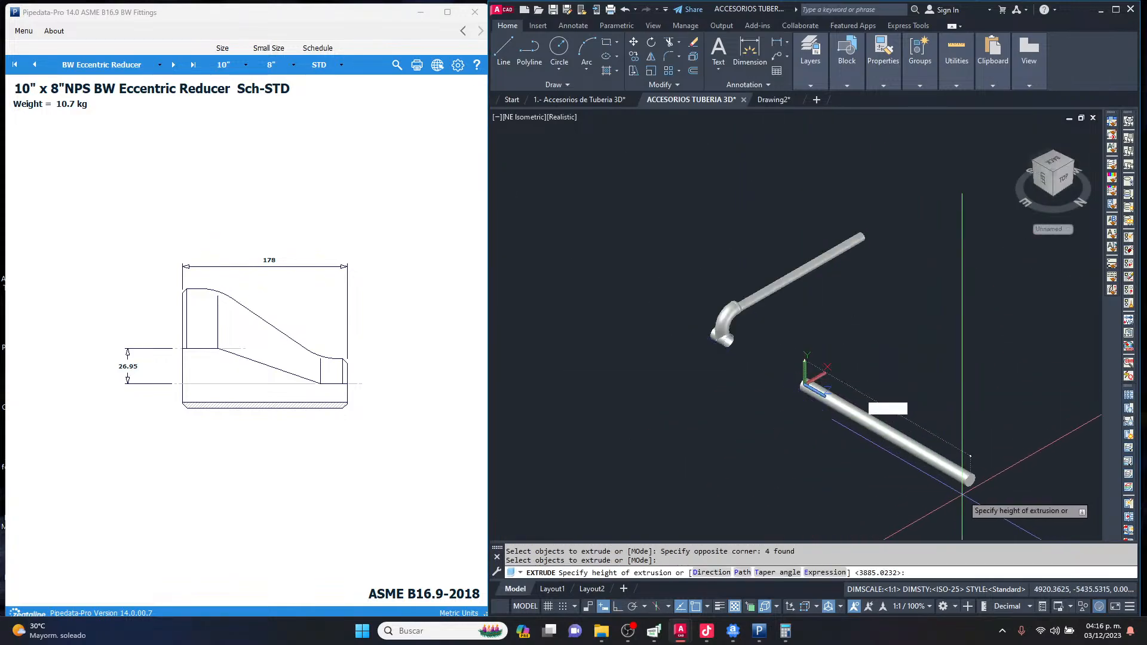
{"action": "key", "text": "Escape"}
Switch the visual style to 2D Wireframe and subtract the inner cylinder from the outer one at the new pipe's far end.
{"action": "scroll", "coordinate": [913, 337], "scroll_direction": "up", "scroll_amount": 6}
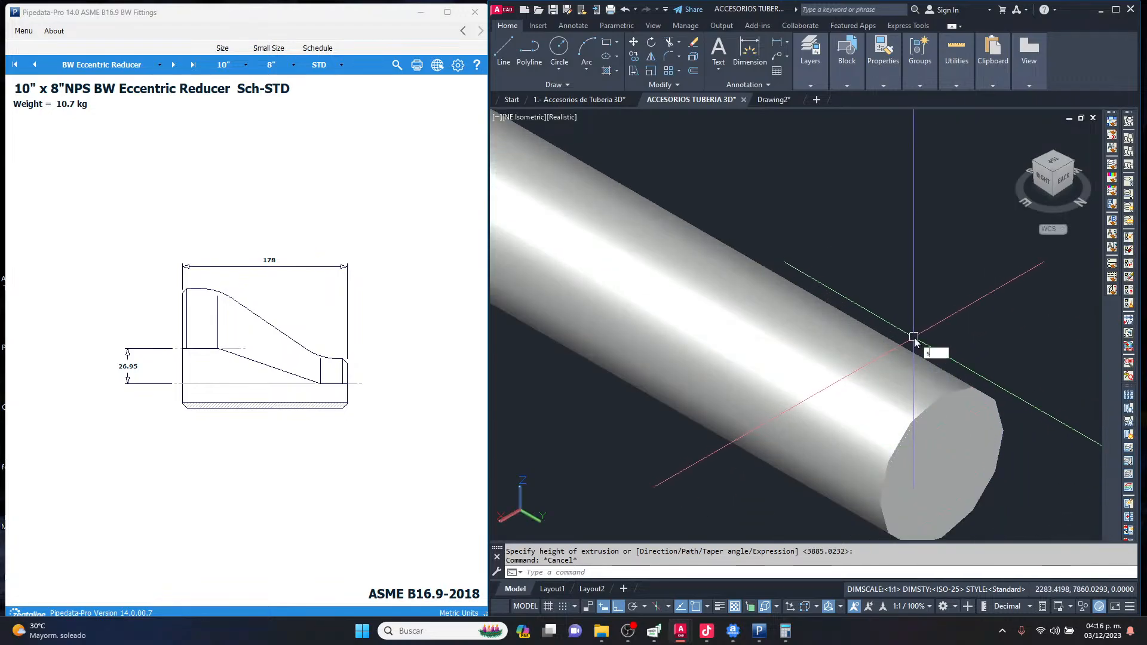
{"action": "type", "text": "vs"}
{"action": "key", "text": "Return"}
{"action": "type", "text": "2"}
{"action": "key", "text": "Return"}
{"action": "scroll", "coordinate": [914, 336], "scroll_direction": "down", "scroll_amount": 5}
{"action": "type", "text": "su"}
{"action": "key", "text": "Return"}
{"action": "scroll", "coordinate": [940, 389], "scroll_direction": "up", "scroll_amount": 10}
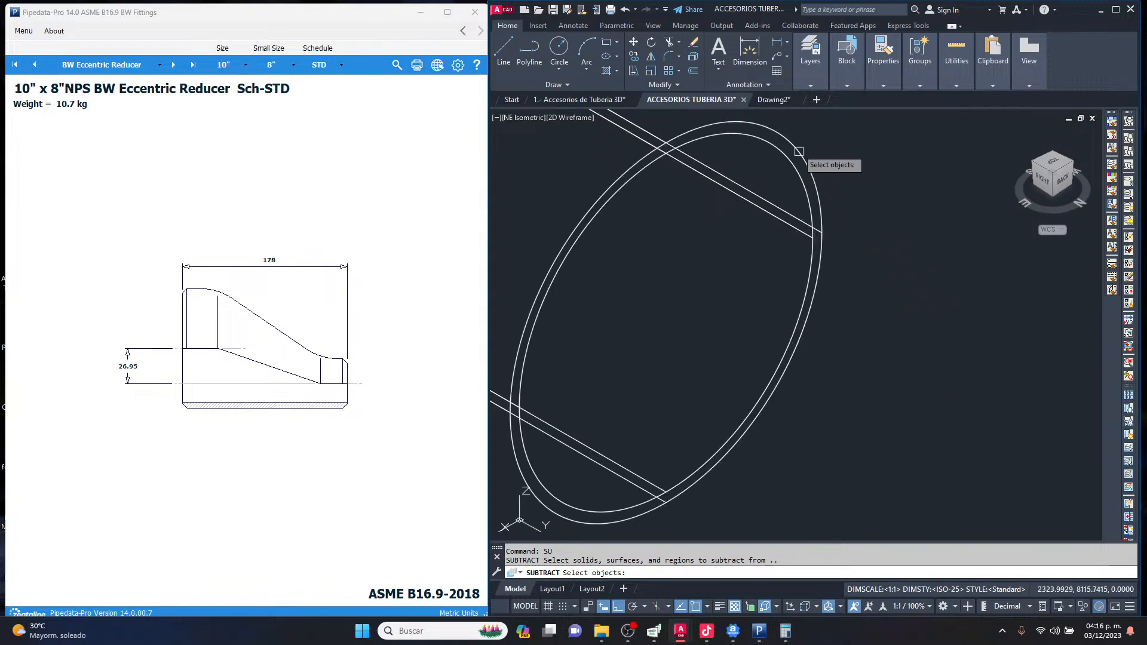
{"action": "left_click", "coordinate": [803, 158]}
{"action": "key", "text": "Return"}
{"action": "left_click", "coordinate": [807, 178]}
{"action": "key", "text": "Return"}
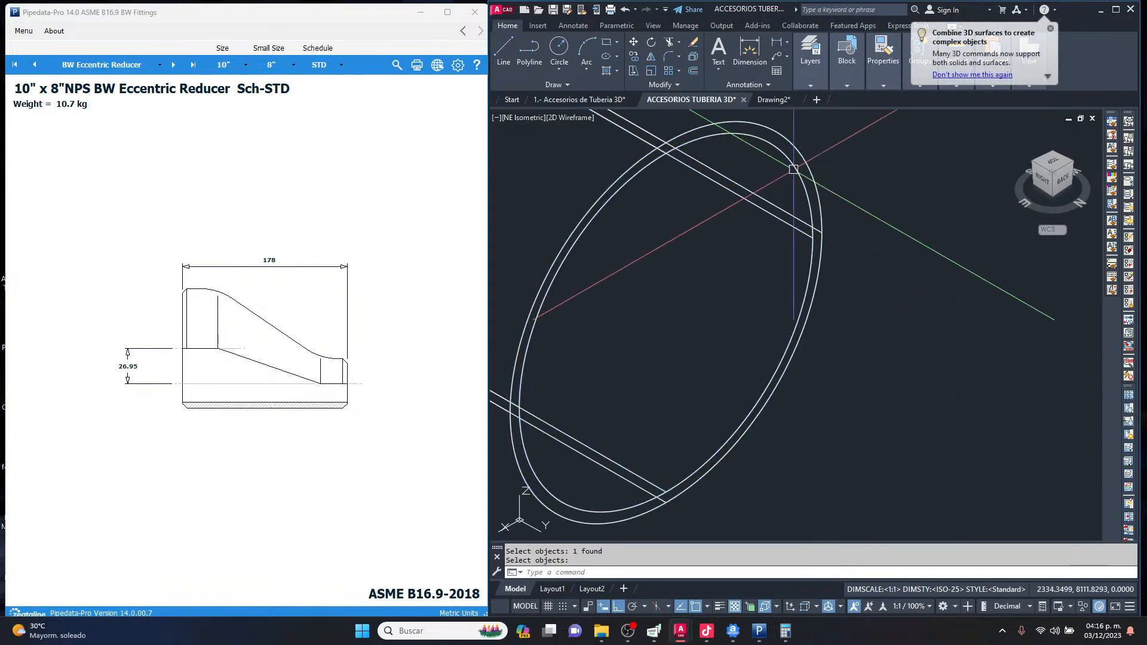
Set the visual style back to Realistic to show the new pipe shaded.
{"action": "scroll", "coordinate": [916, 327], "scroll_direction": "down", "scroll_amount": 5}
{"action": "left_click", "coordinate": [906, 327]}
{"action": "left_click", "coordinate": [867, 312]}
{"action": "scroll", "coordinate": [907, 372], "scroll_direction": "down", "scroll_amount": 5}
{"action": "middle_click_drag", "start_coordinate": [788, 263], "coordinate": [813, 278]}
{"action": "key", "text": "Escape"}
{"action": "type", "text": "shademode"}
{"action": "key", "text": "Return"}
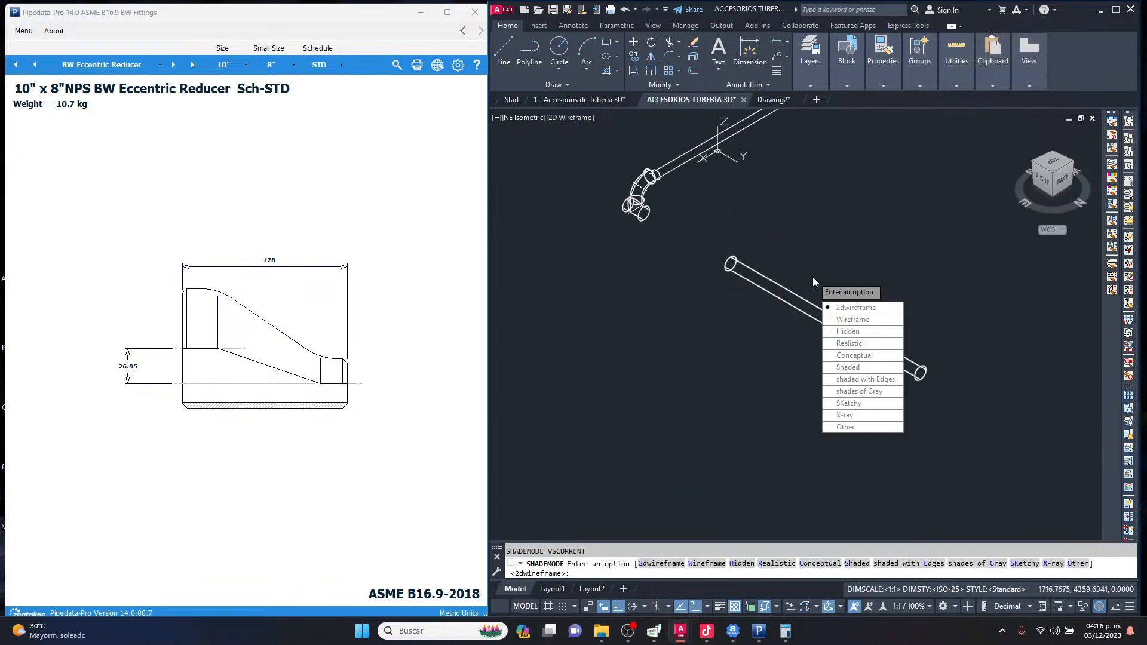
{"action": "type", "text": "r"}
{"action": "key", "text": "Return"}
{"action": "key", "text": "Escape"}
{"action": "scroll", "coordinate": [923, 370], "scroll_direction": "up", "scroll_amount": 5}
{"action": "scroll", "coordinate": [923, 370], "scroll_direction": "up", "scroll_amount": 5}
{"action": "key", "text": "Escape"}
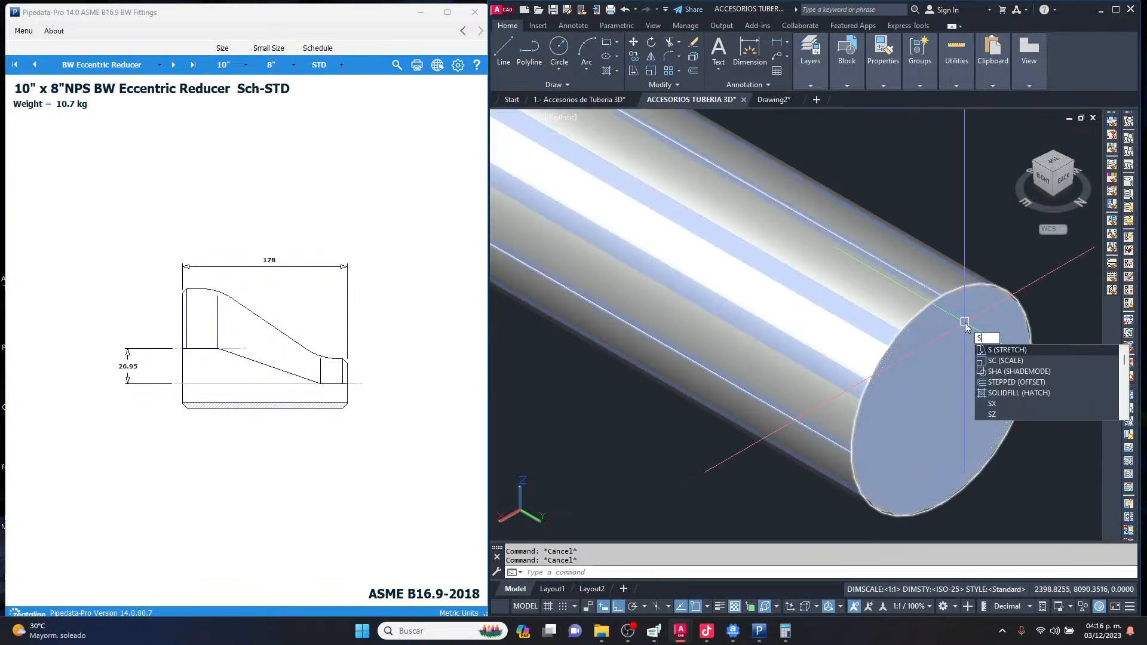
Try to subtract the remaining inner cylinder from the outer pipe wall.
{"action": "scroll", "coordinate": [964, 322], "scroll_direction": "down", "scroll_amount": 5}
{"action": "left_click", "coordinate": [1008, 466]}
{"action": "left_click", "coordinate": [1008, 466]}
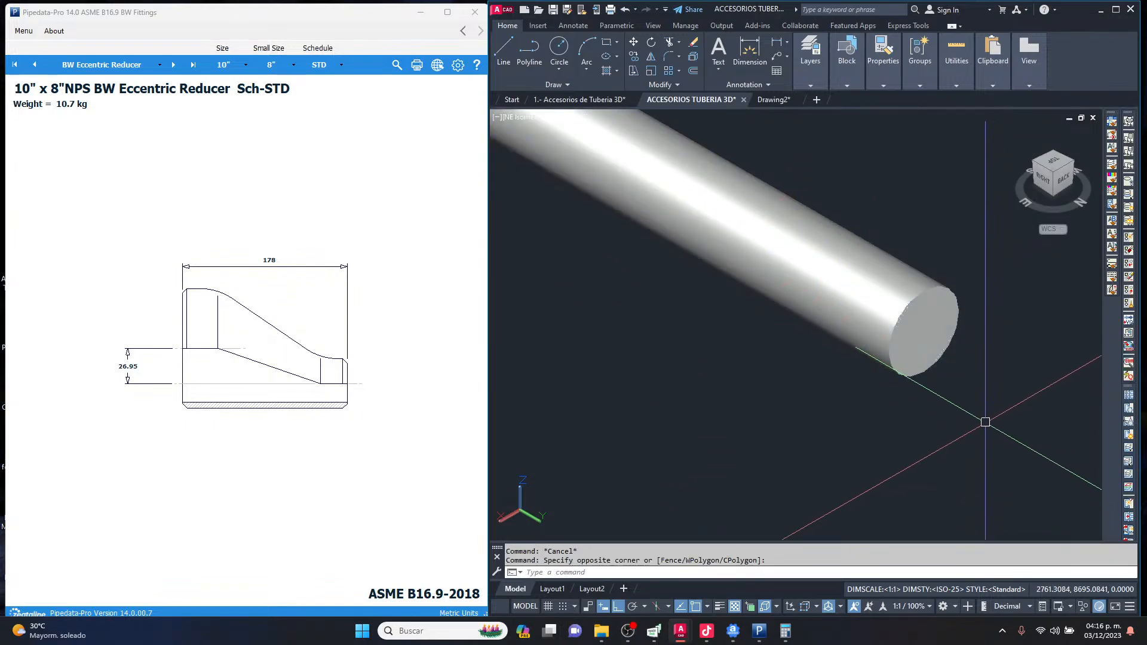
{"action": "scroll", "coordinate": [922, 315], "scroll_direction": "up", "scroll_amount": 3}
{"action": "type", "text": "su"}
{"action": "key", "text": "Return"}
{"action": "left_click", "coordinate": [898, 231]}
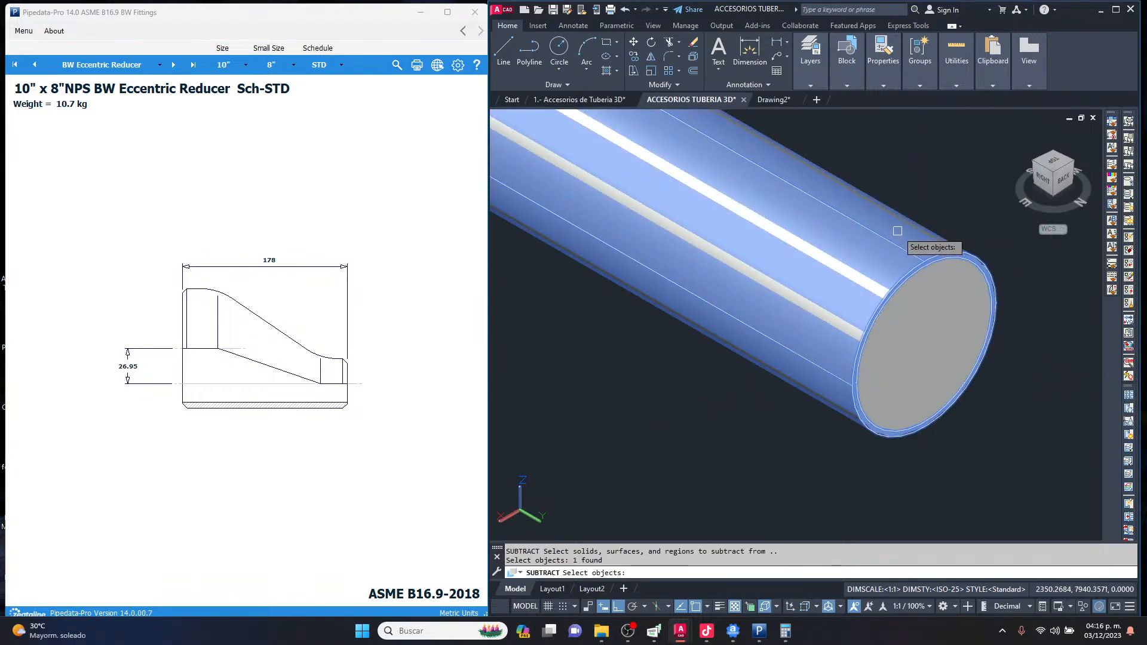
{"action": "key", "text": "Return"}
{"action": "left_click", "coordinate": [944, 300]}
{"action": "key", "text": "Return"}
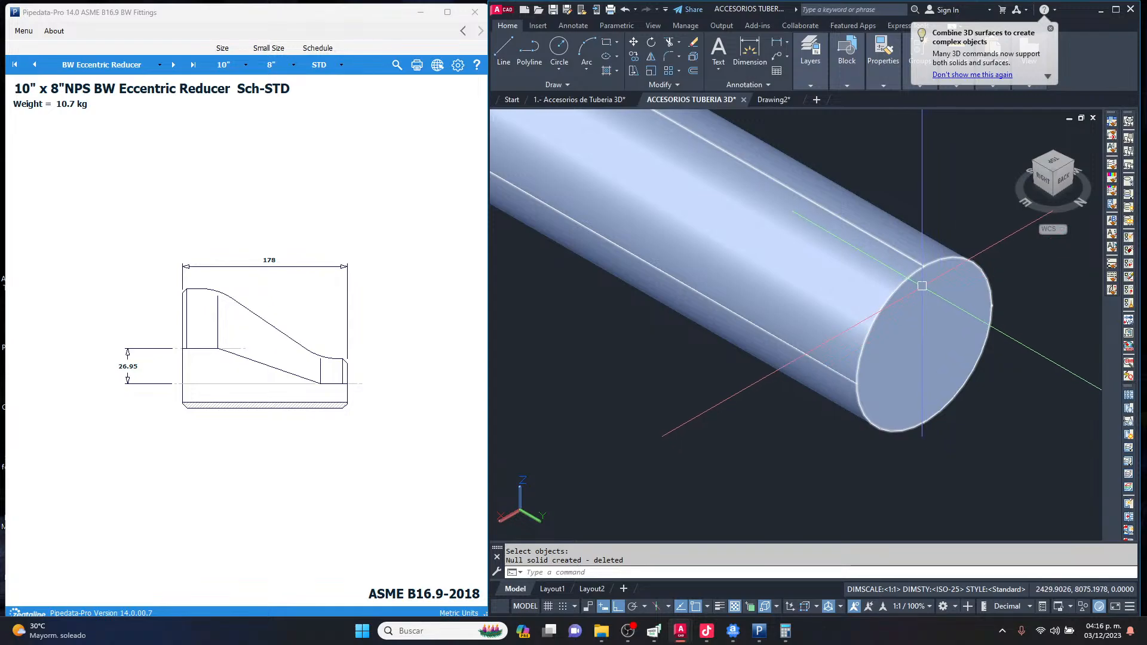
Undo the last subtraction on the new pipe.
{"action": "type", "text": "u"}
{"action": "key", "text": "Return"}
{"action": "left_click", "coordinate": [922, 287]}
{"action": "right_click", "coordinate": [923, 286]}
{"action": "key", "text": "Escape"}
{"action": "key", "text": "Escape"}
Move the new pipe from its near end centre to the centre of the tee's facing run opening.
{"action": "scroll", "coordinate": [962, 413], "scroll_direction": "down", "scroll_amount": 5}
{"action": "scroll", "coordinate": [963, 413], "scroll_direction": "down", "scroll_amount": 3}
{"action": "scroll", "coordinate": [871, 322], "scroll_direction": "up", "scroll_amount": 5}
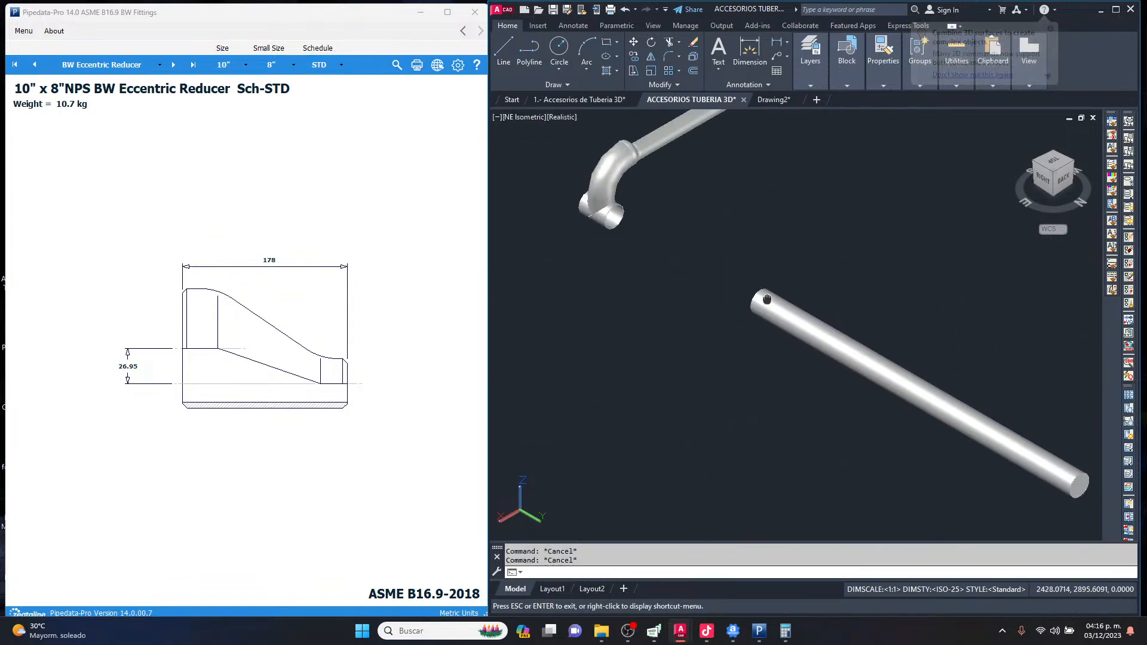
{"action": "left_click", "coordinate": [810, 411]}
{"action": "type", "text": "m"}
{"action": "key", "text": "Return"}
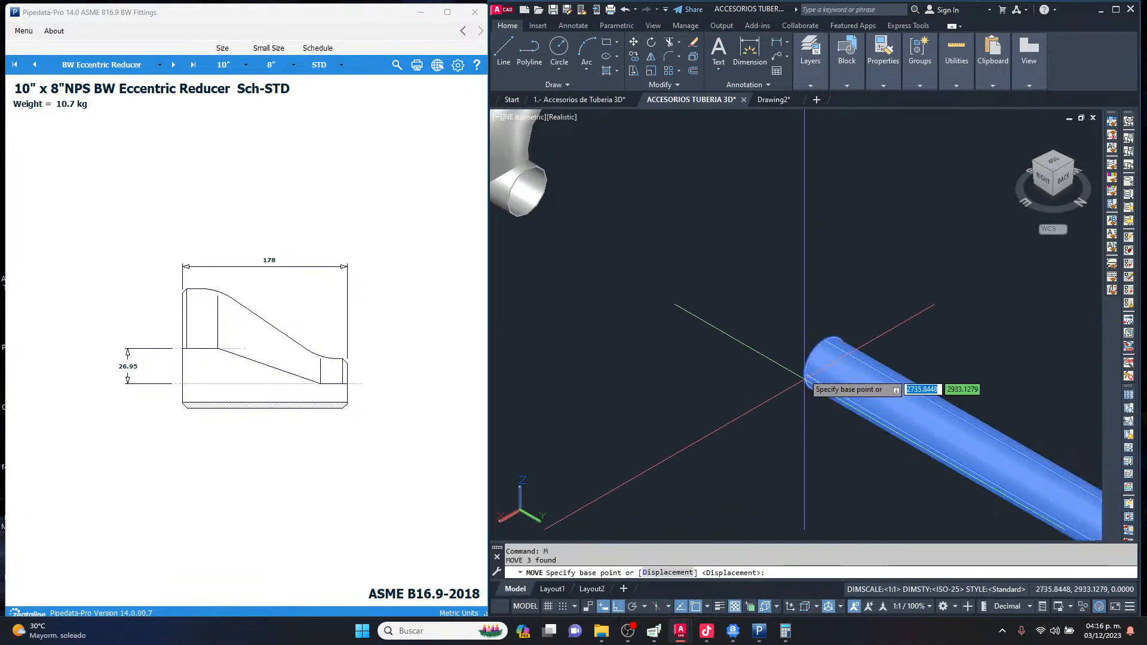
{"action": "right_click", "coordinate": [807, 351], "text": "shift"}
{"action": "left_click", "coordinate": [841, 200]}
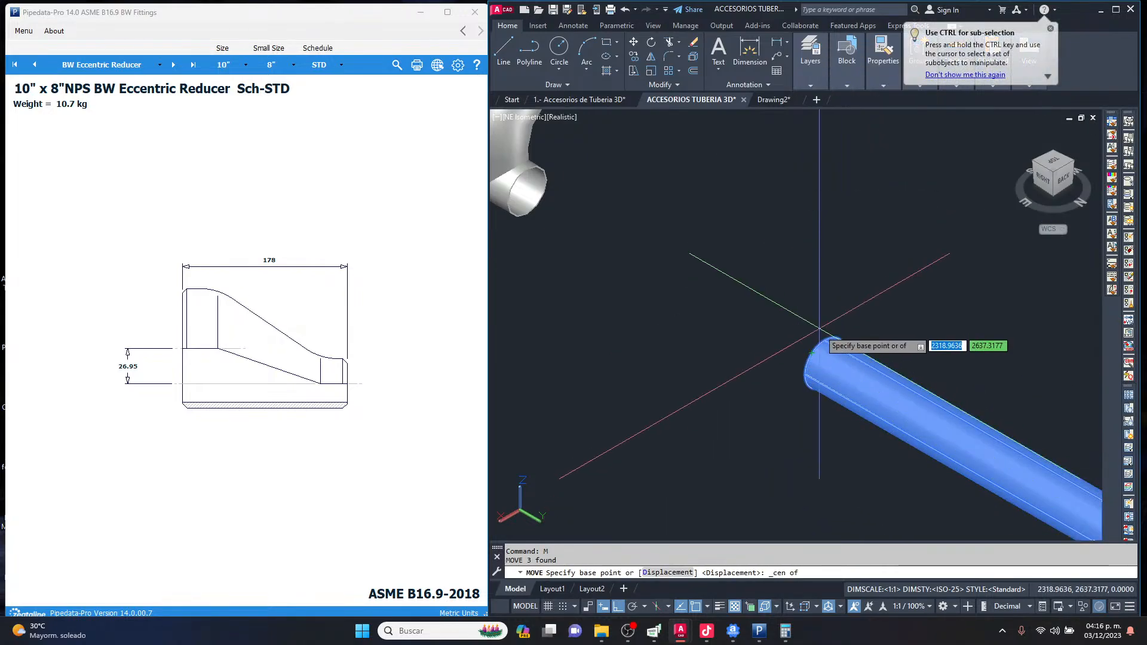
{"action": "left_click", "coordinate": [814, 369]}
{"action": "scroll", "coordinate": [777, 308], "scroll_direction": "down", "scroll_amount": 5}
{"action": "scroll", "coordinate": [780, 295], "scroll_direction": "up", "scroll_amount": 6}
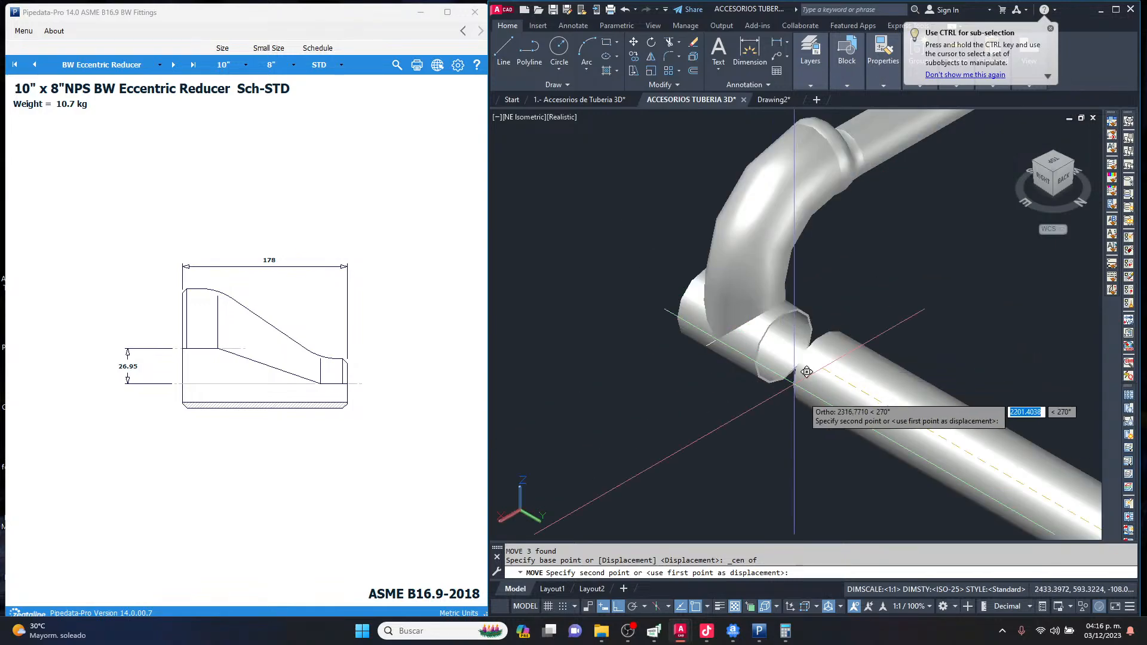
{"action": "right_click", "coordinate": [770, 345], "text": "shift"}
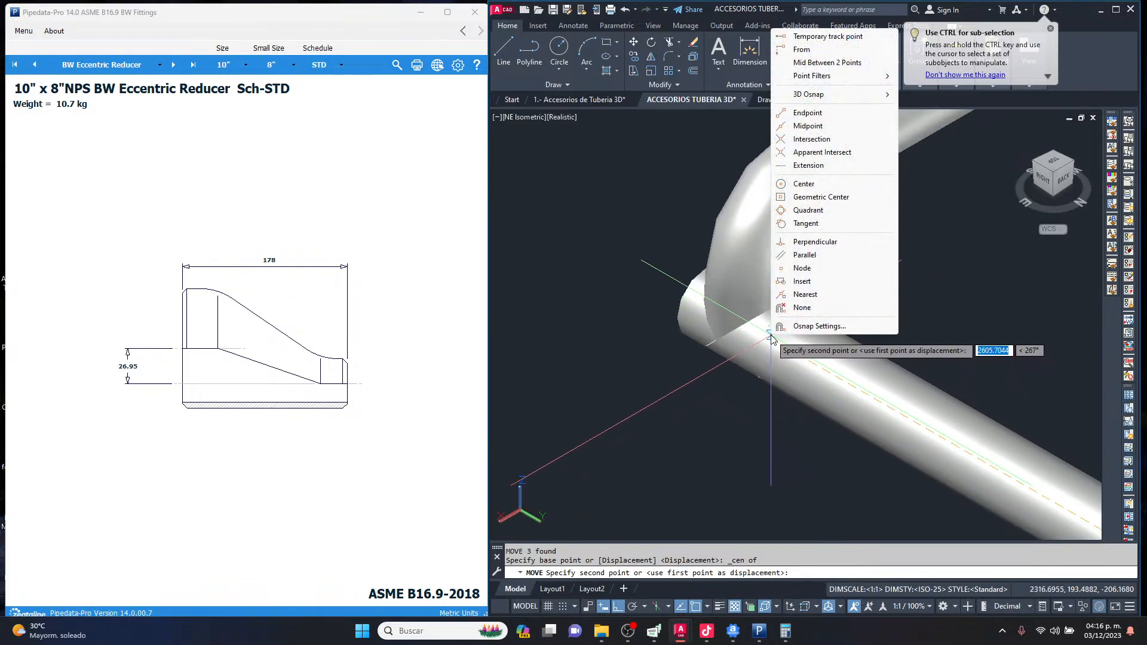
{"action": "left_click", "coordinate": [824, 182]}
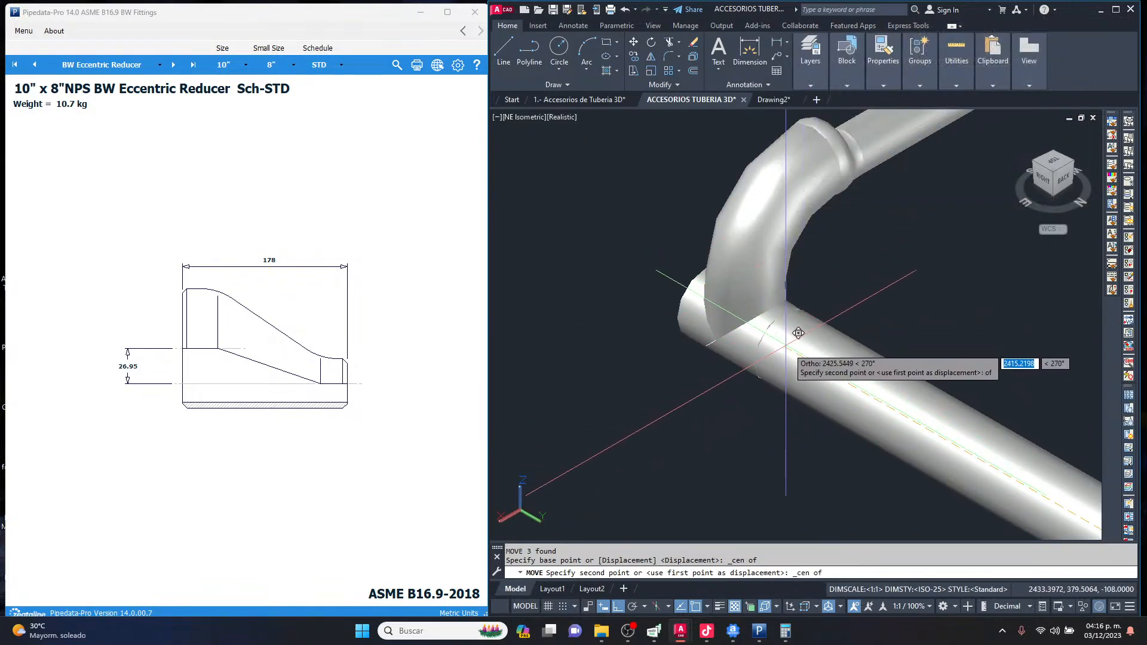
{"action": "key", "text": "Escape"}
{"action": "key", "text": "Escape"}
{"action": "scroll", "coordinate": [777, 319], "scroll_direction": "down", "scroll_amount": 6}
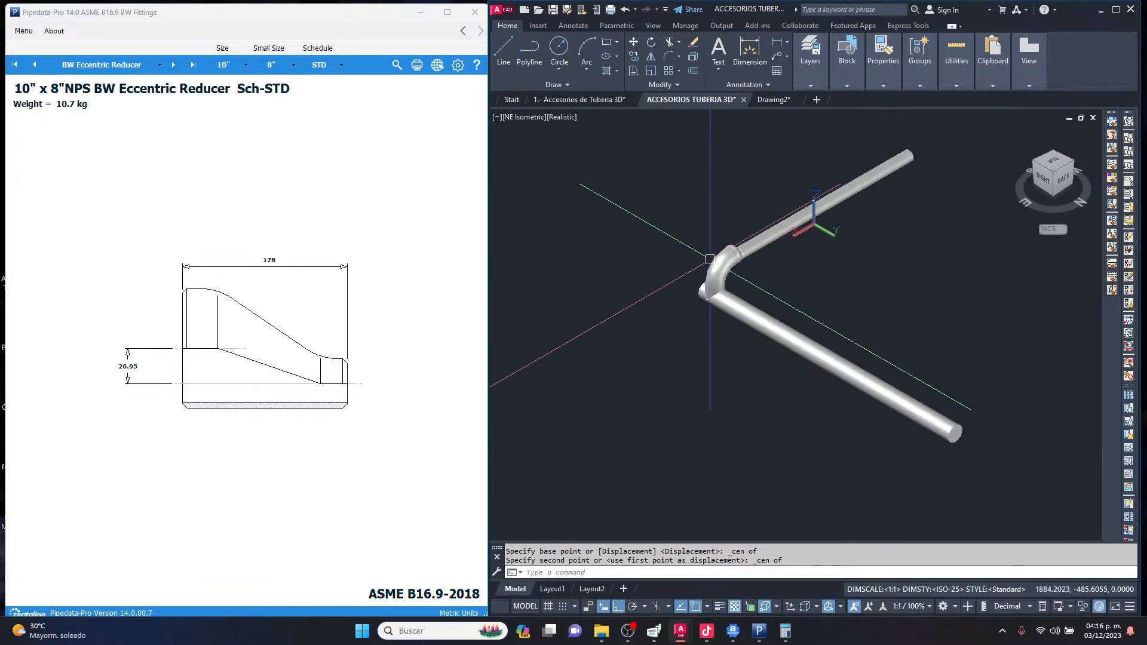
Copy the pipe attached to the tee along the Y axis to the tee's opposite side.
{"action": "left_click", "coordinate": [922, 413]}
{"action": "scroll", "coordinate": [922, 412], "scroll_direction": "up", "scroll_amount": 3}
{"action": "type", "text": "co"}
{"action": "key", "text": "Return"}
{"action": "middle_click_drag", "start_coordinate": [776, 388], "coordinate": [866, 433]}
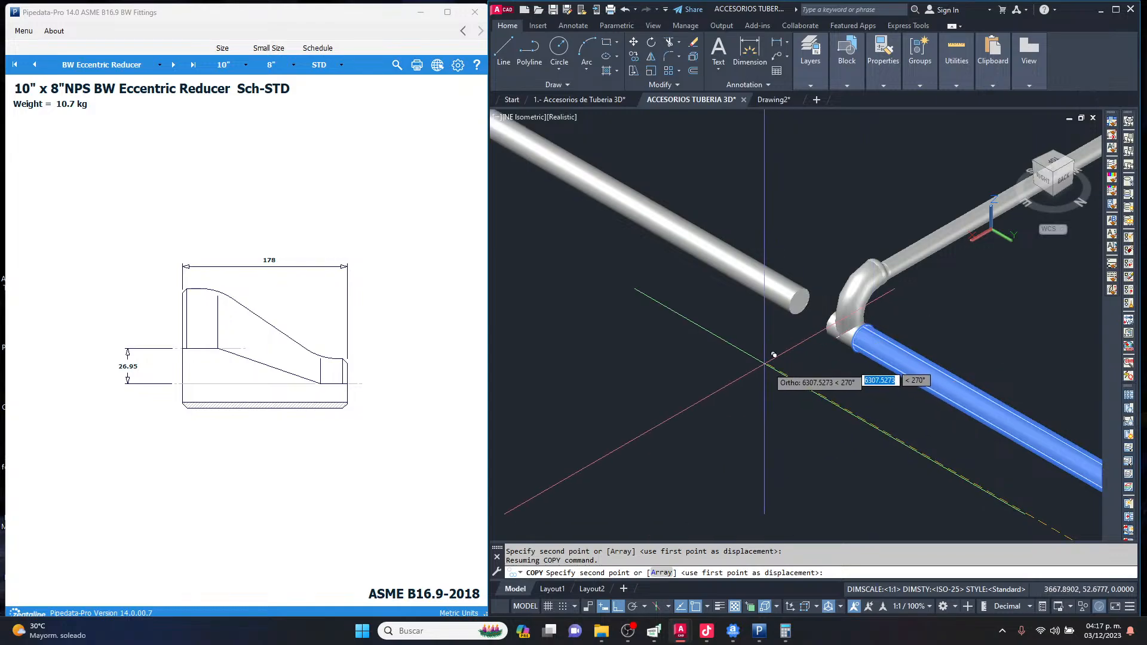
{"action": "key", "text": "Escape"}
{"action": "key", "text": "Escape"}
{"action": "middle_click_drag", "start_coordinate": [805, 378], "coordinate": [911, 373], "text": "shift"}
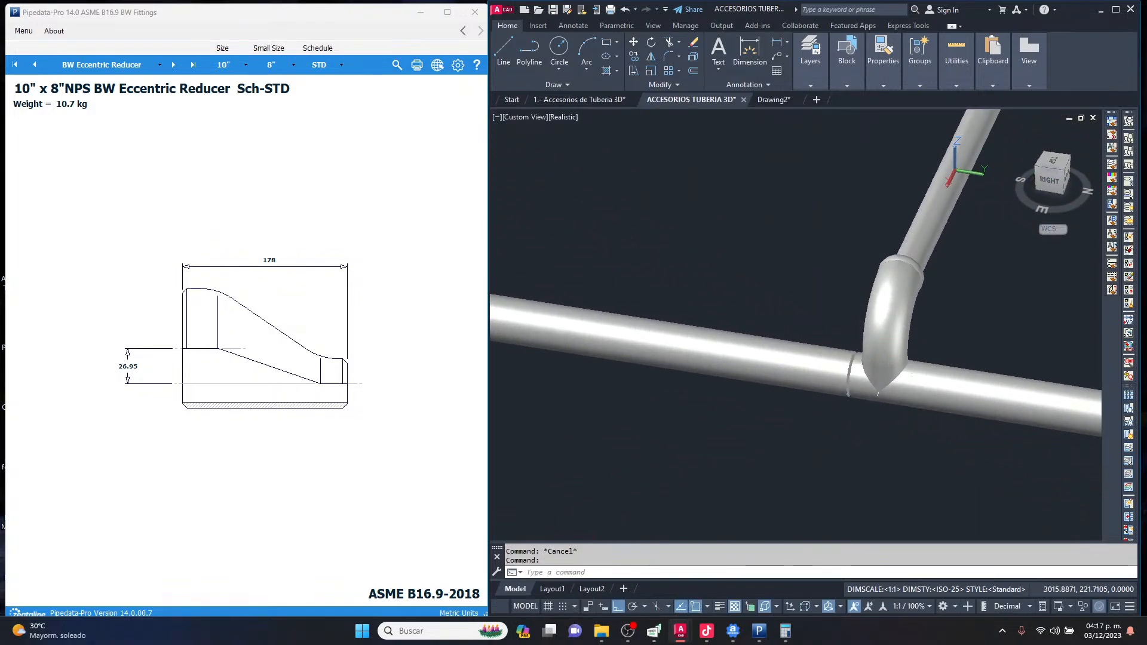
{"action": "left_click", "coordinate": [769, 377]}
{"action": "type", "text": "m"}
{"action": "key", "text": "Return"}
{"action": "left_click", "coordinate": [771, 403]}
{"action": "scroll", "coordinate": [776, 394], "scroll_direction": "up", "scroll_amount": 3}
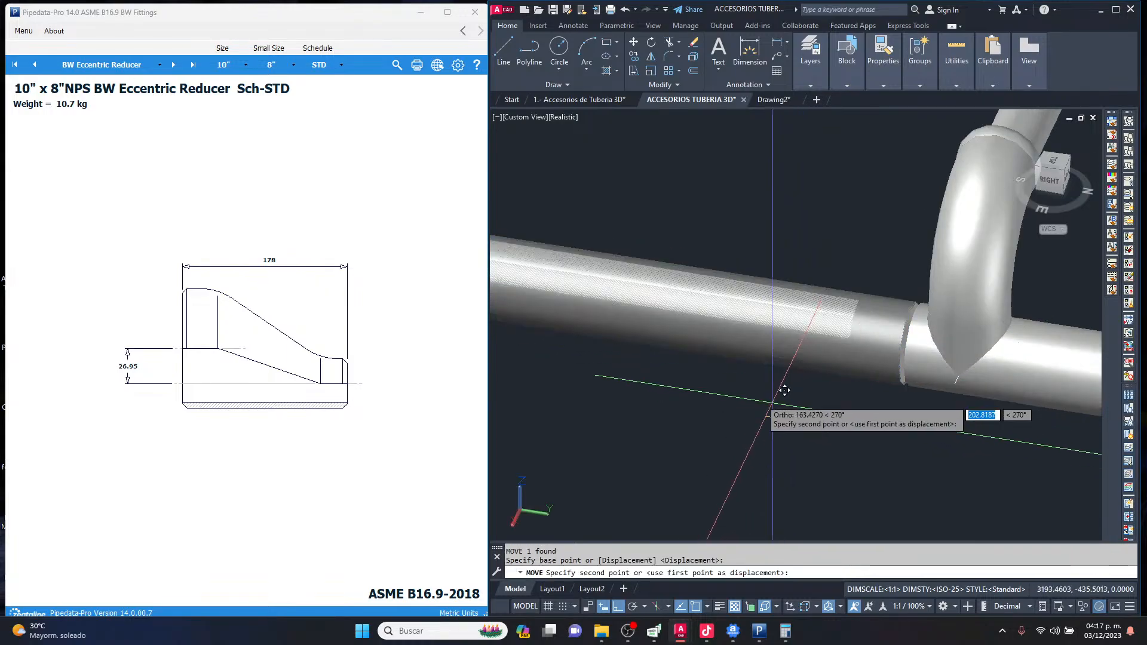
{"action": "key", "text": "Escape"}
Move the copied pipe from its end centre to the centre of the tee's other run opening.
{"action": "scroll", "coordinate": [866, 358], "scroll_direction": "up", "scroll_amount": 2}
{"action": "left_click", "coordinate": [905, 343]}
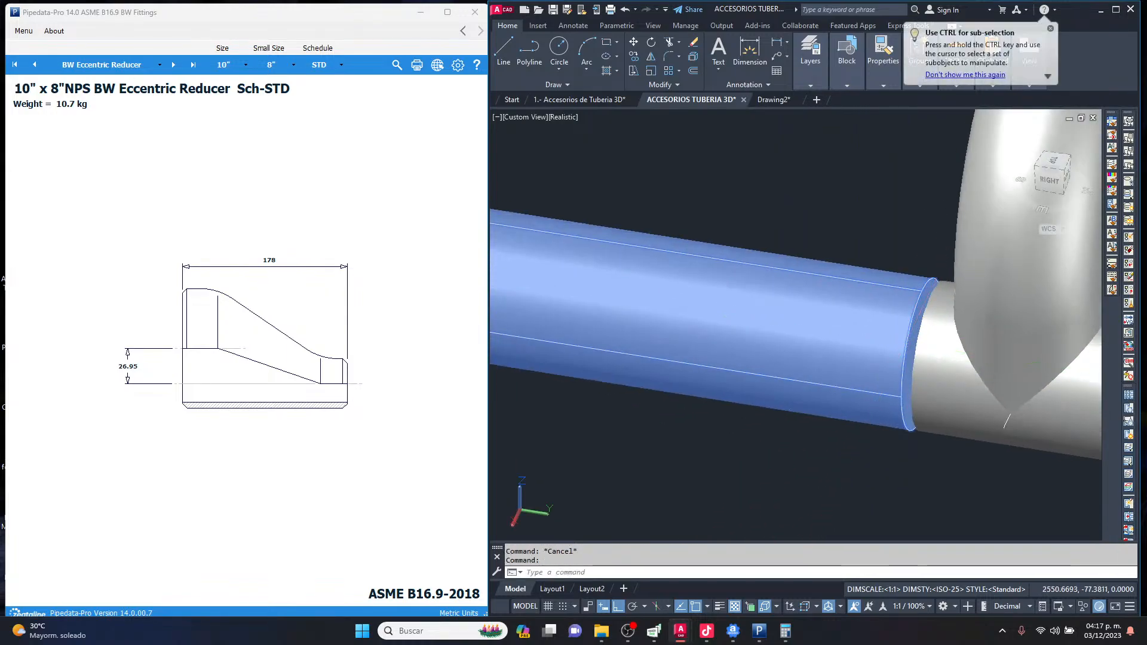
{"action": "type", "text": "m"}
{"action": "key", "text": "Return"}
{"action": "right_click", "coordinate": [907, 346], "text": "shift"}
{"action": "left_click", "coordinate": [956, 193]}
{"action": "left_click", "coordinate": [914, 421]}
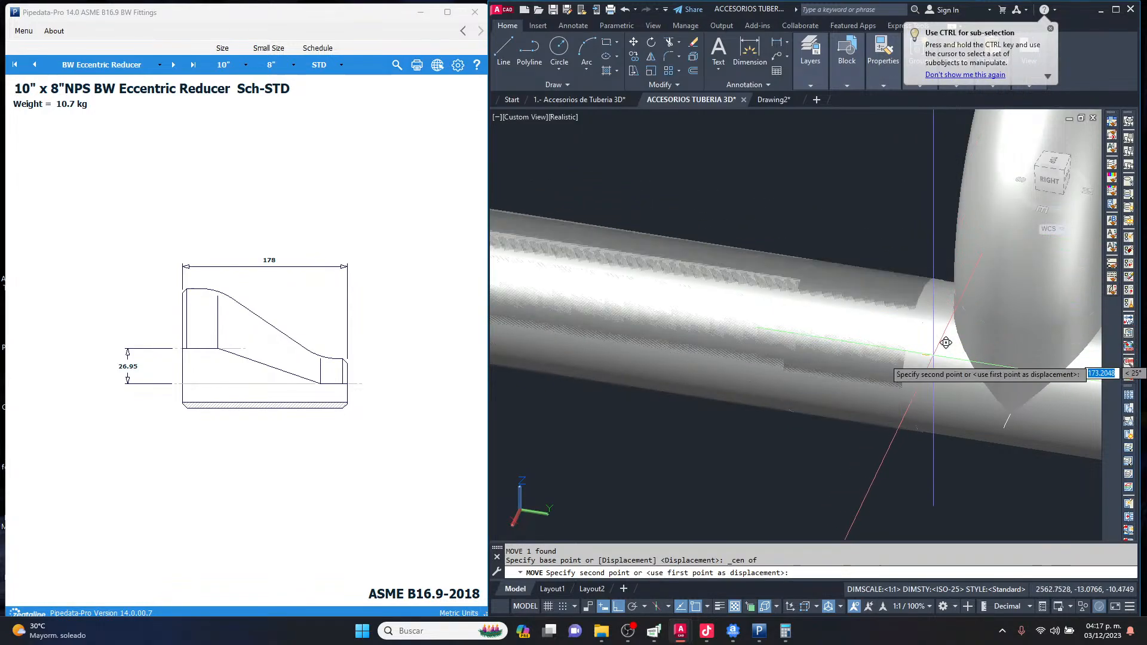
{"action": "right_click", "coordinate": [921, 356], "text": "shift"}
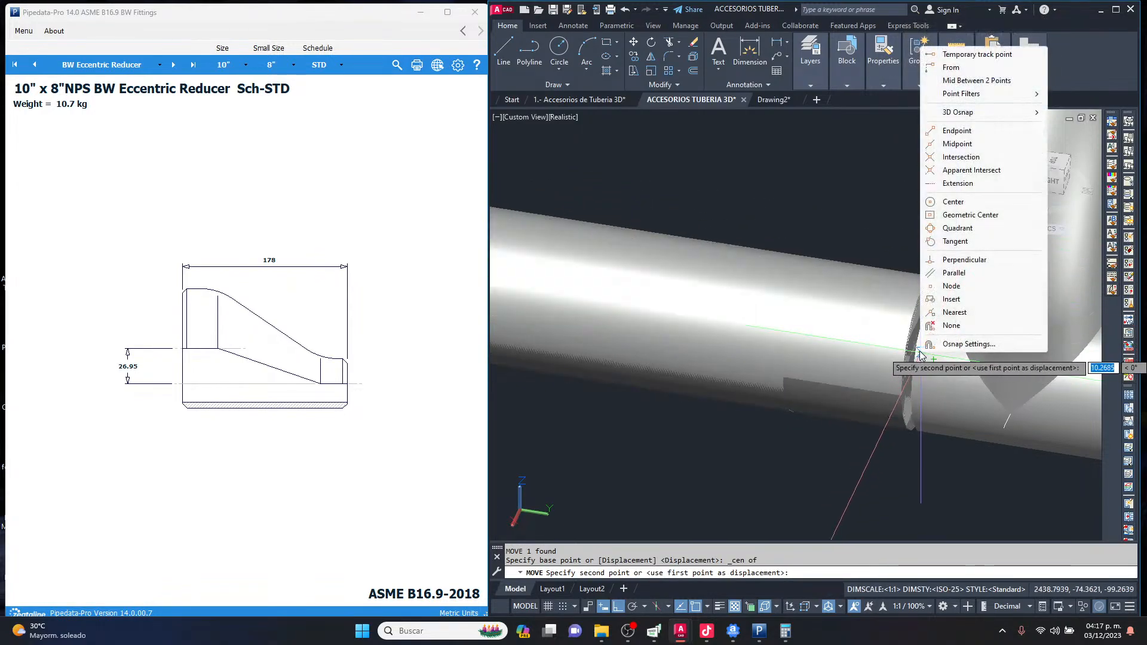
{"action": "left_click", "coordinate": [953, 202]}
{"action": "scroll", "coordinate": [811, 289], "scroll_direction": "down", "scroll_amount": 6}
{"action": "key", "text": "Escape"}
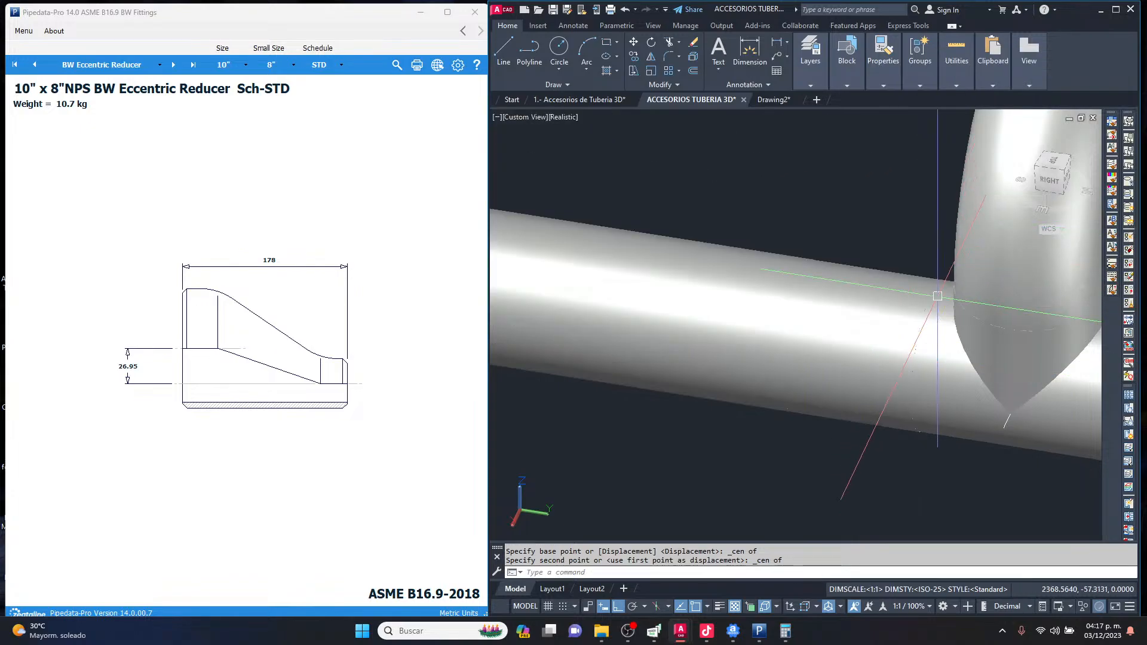
Create a Flatshot of the pipe assembly from the NE isometric view and insert it as a new block in empty space with default scale and rotation.
{"action": "scroll", "coordinate": [811, 289], "scroll_direction": "down", "scroll_amount": 2}
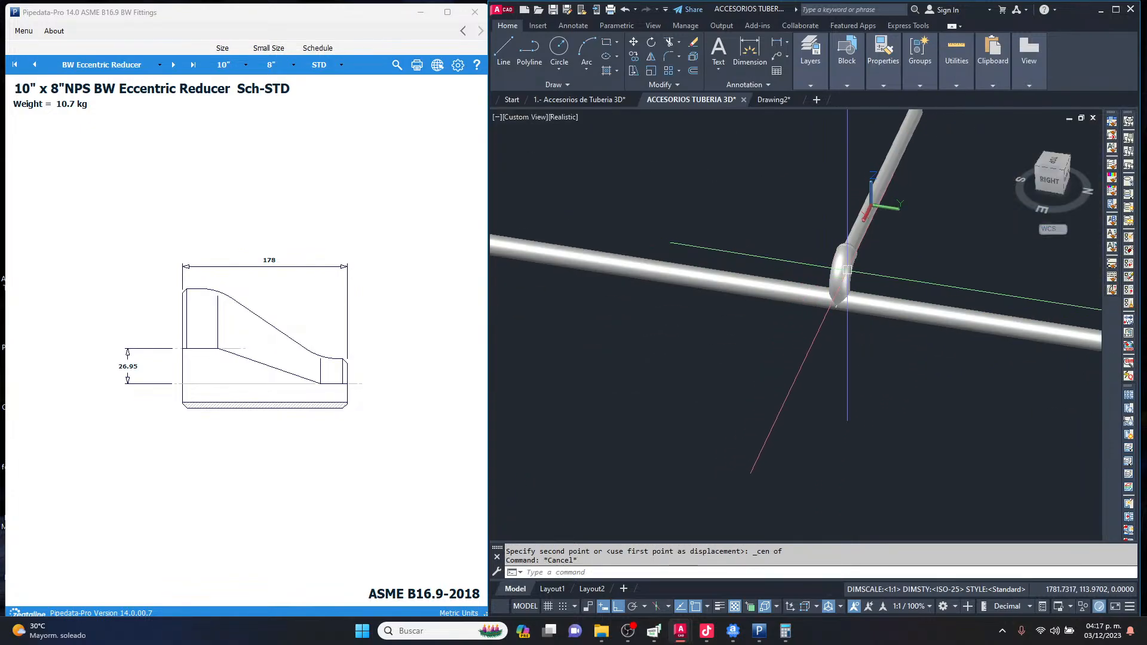
{"action": "left_click", "coordinate": [1062, 175]}
{"action": "scroll", "coordinate": [853, 317], "scroll_direction": "up", "scroll_amount": 5}
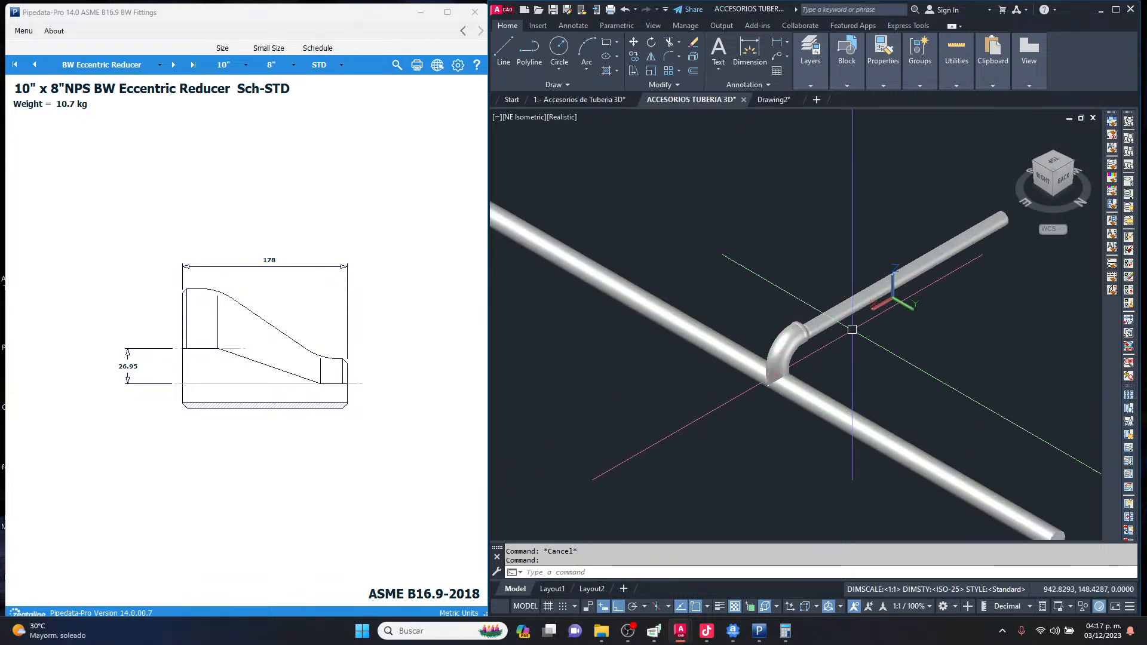
{"action": "scroll", "coordinate": [853, 316], "scroll_direction": "down", "scroll_amount": 5}
{"action": "scroll", "coordinate": [866, 334], "scroll_direction": "up", "scroll_amount": 5}
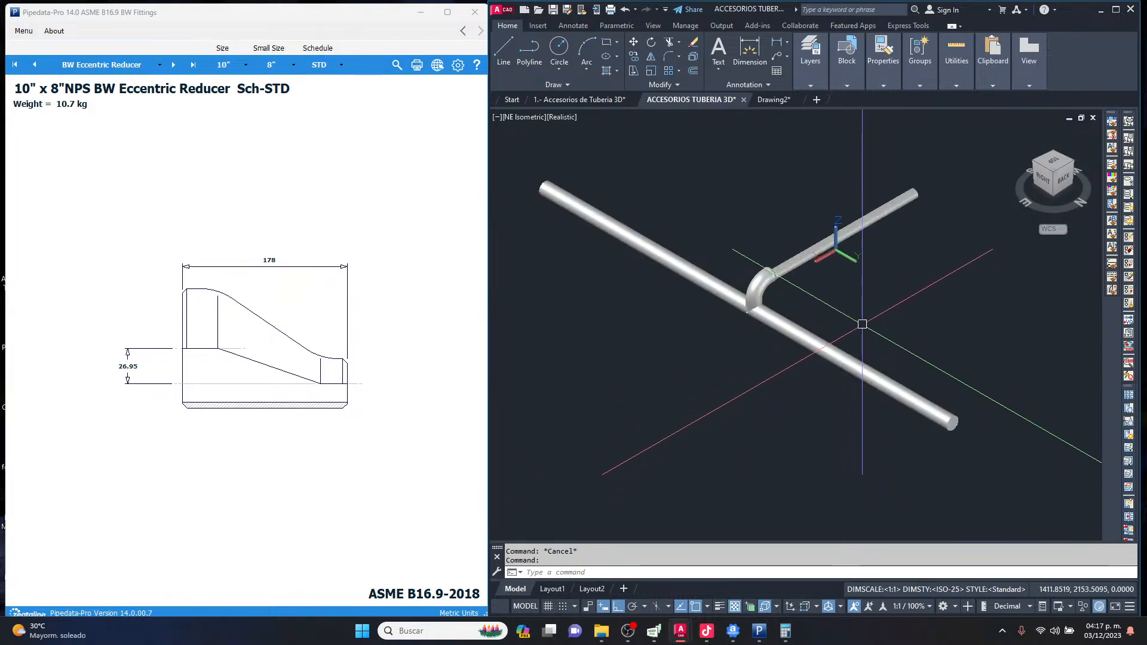
{"action": "middle_click_drag", "start_coordinate": [817, 279], "coordinate": [846, 302]}
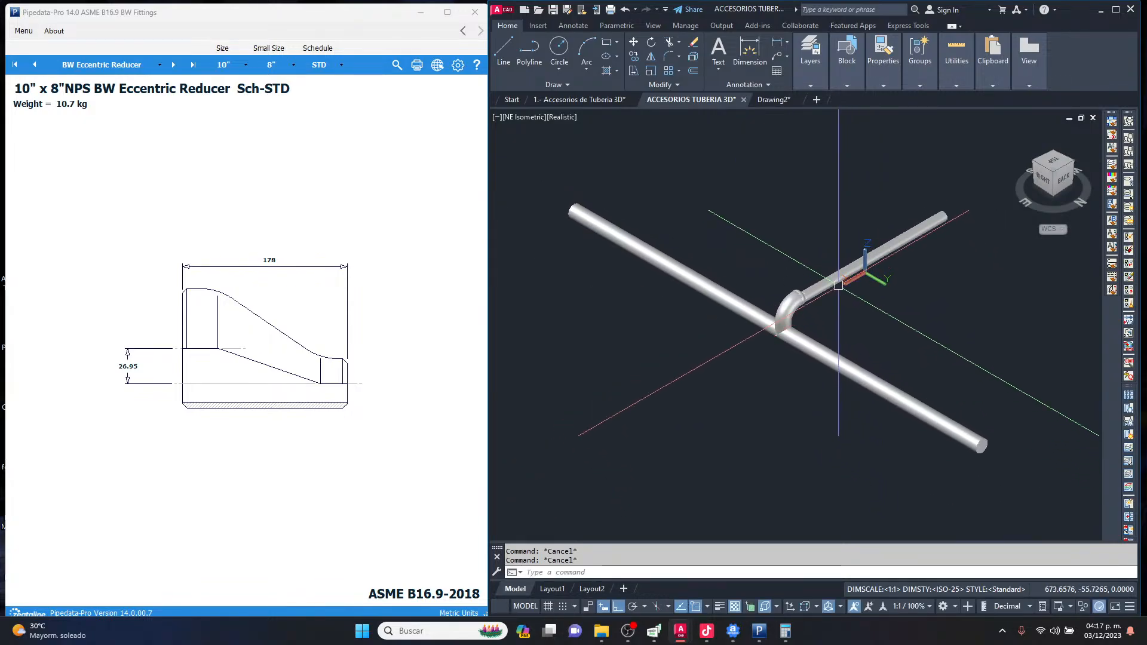
{"action": "key", "text": "Return"}
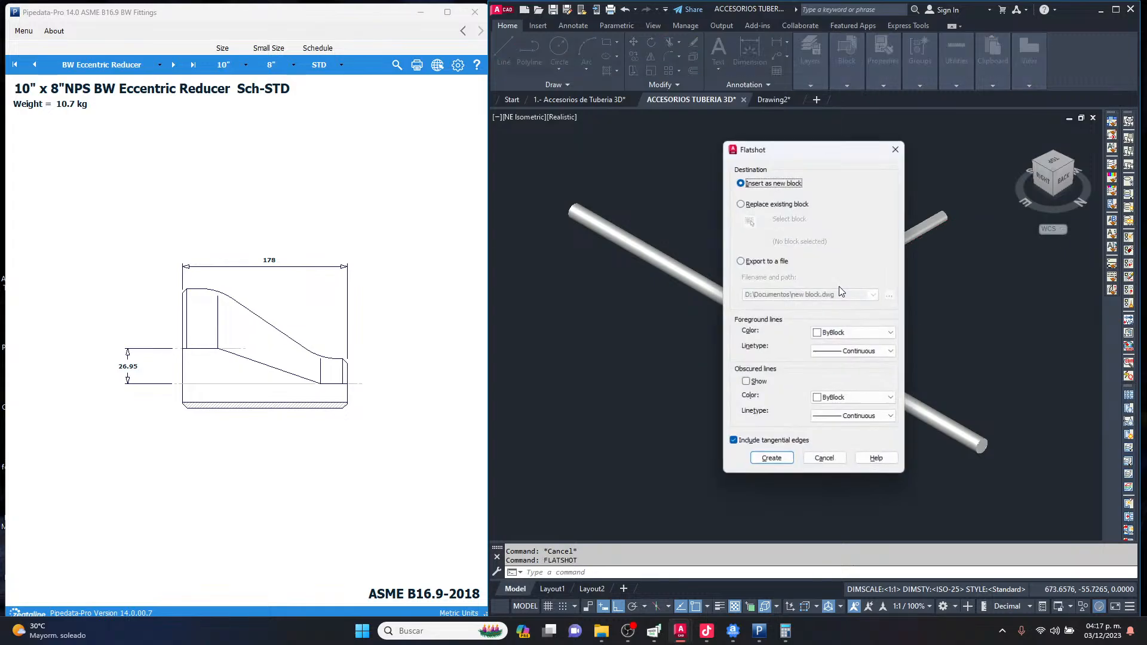
{"action": "left_click", "coordinate": [771, 459]}
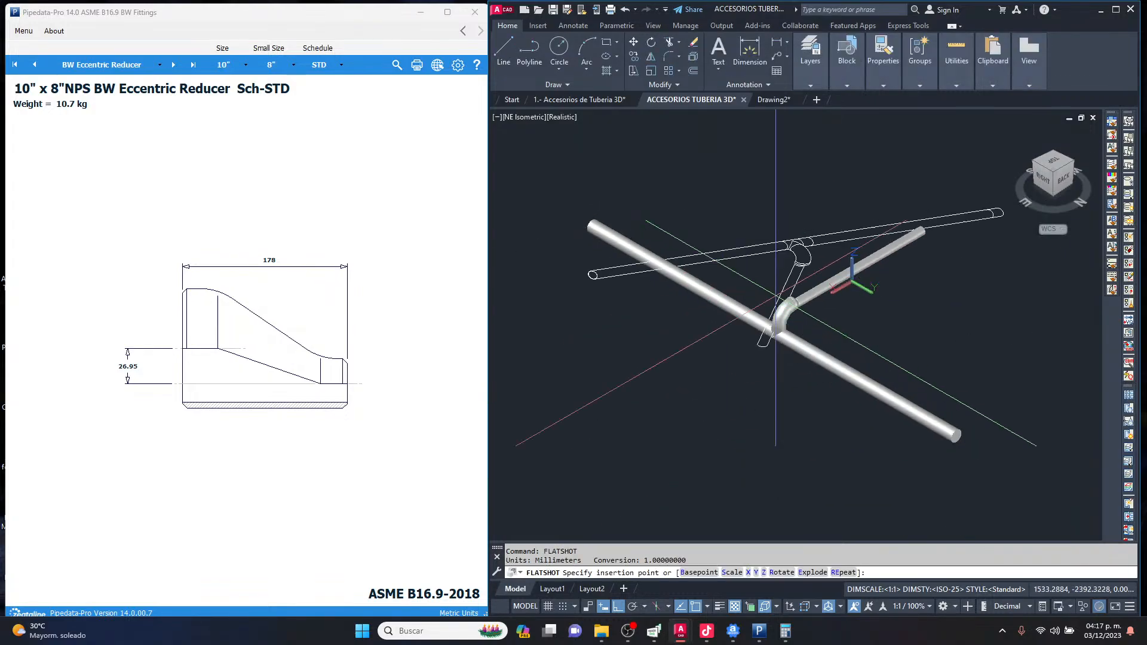
{"action": "scroll", "coordinate": [775, 383], "scroll_direction": "down", "scroll_amount": 3}
{"action": "left_click", "coordinate": [769, 390]}
{"action": "key", "text": "Return"}
{"action": "key", "text": "Return"}
{"action": "key", "text": "Return"}
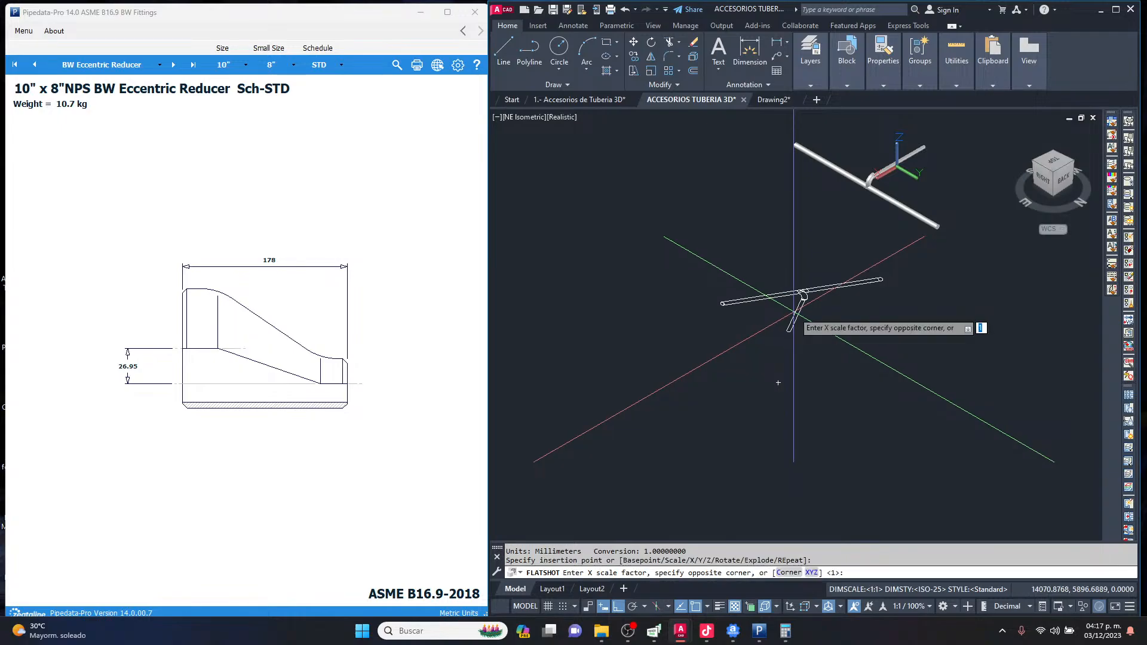
Cut the flattened isometric block out of the 3D model and paste it into Drawing2 below the existing fitting views.
{"action": "left_click", "coordinate": [801, 294]}
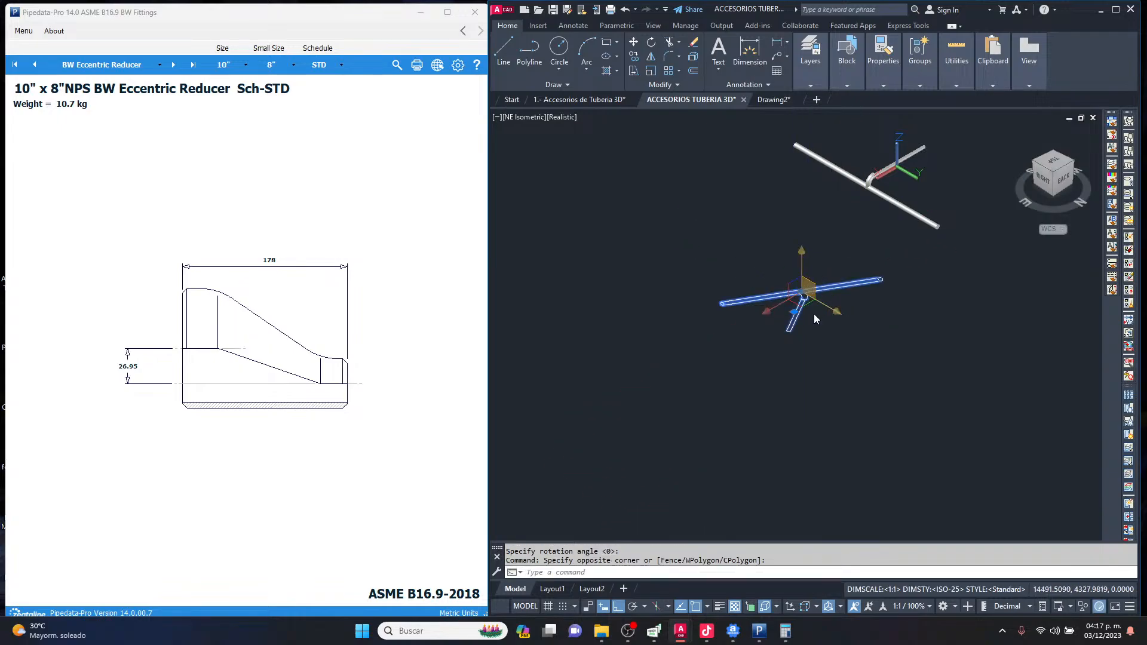
{"action": "key", "text": "ctrl+x"}
{"action": "left_click", "coordinate": [772, 100]}
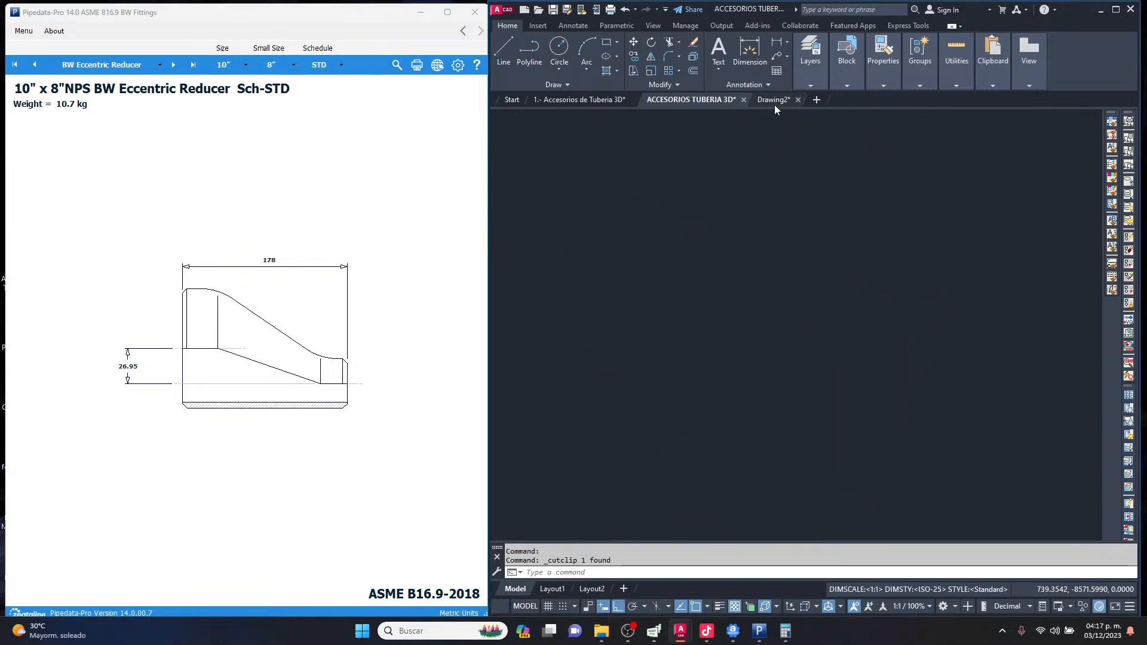
{"action": "key", "text": "ctrl+v"}
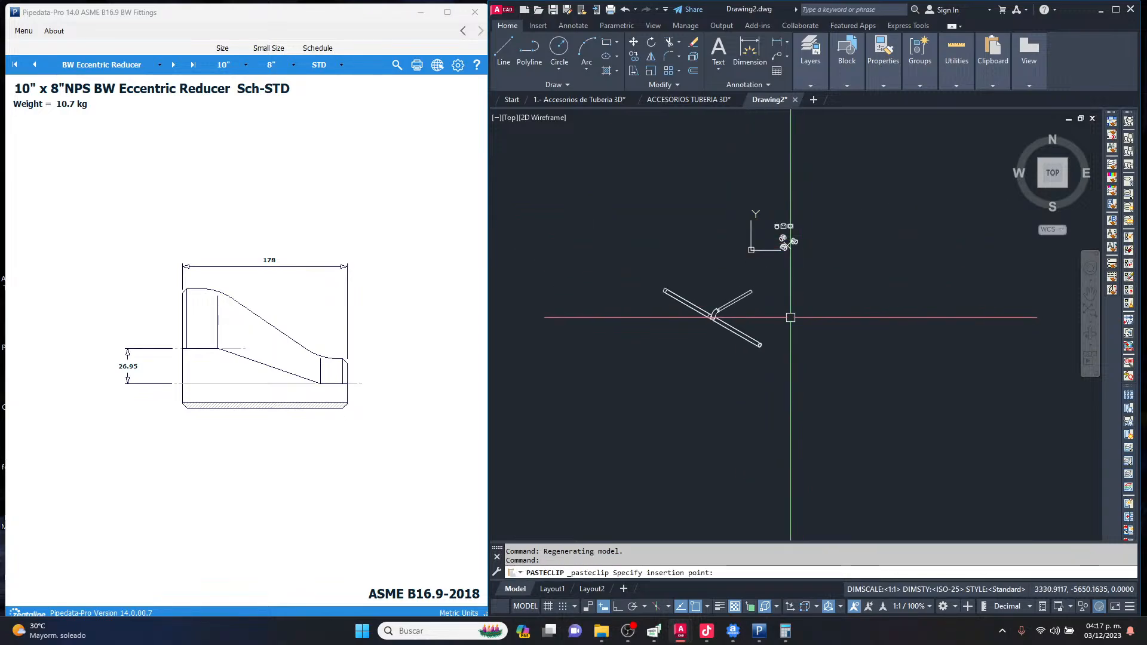
{"action": "scroll", "coordinate": [777, 251], "scroll_direction": "up", "scroll_amount": 3}
{"action": "key", "text": "Escape"}
{"action": "scroll", "coordinate": [794, 291], "scroll_direction": "down", "scroll_amount": 8}
{"action": "key", "text": "Escape"}
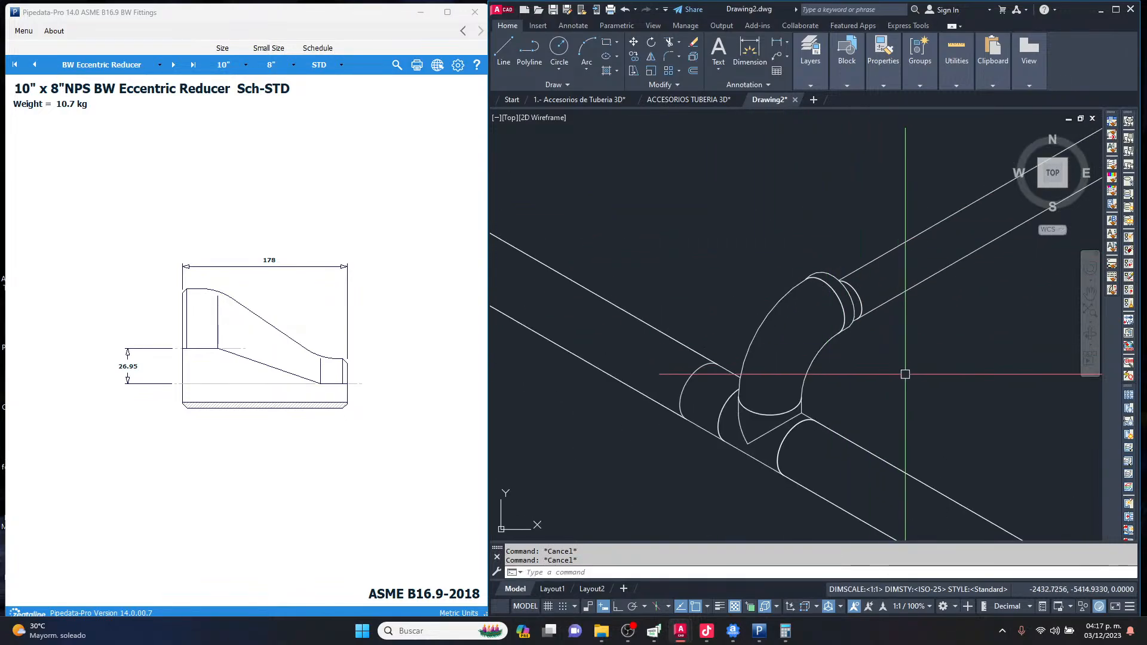
{"action": "scroll", "coordinate": [817, 252], "scroll_direction": "down", "scroll_amount": 2}
{"action": "scroll", "coordinate": [803, 239], "scroll_direction": "up", "scroll_amount": 2}
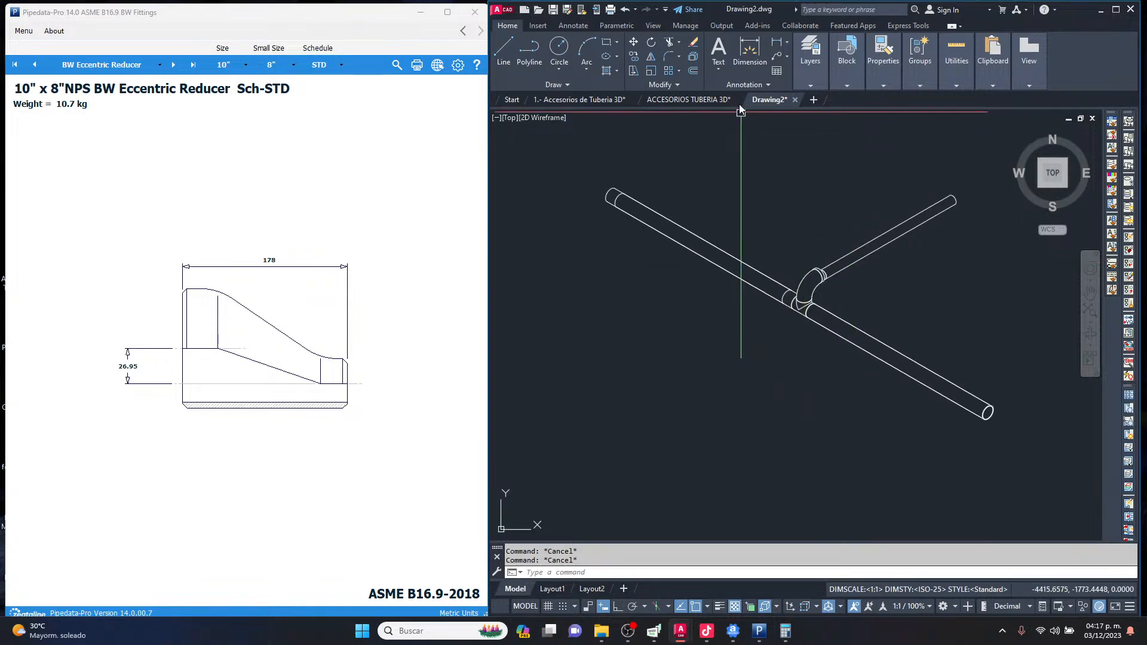
Return to ACCESORIOS TUBERIA 3D and insert a Flatshot block of the assembly's top view with default scale and rotation.
{"action": "left_click", "coordinate": [702, 104]}
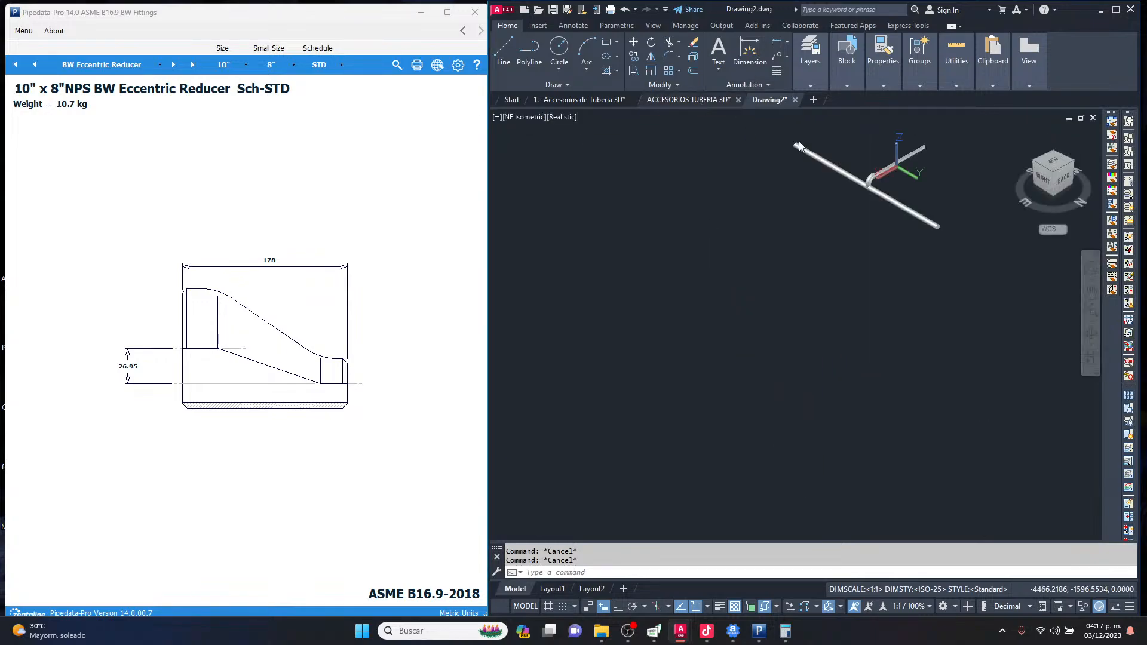
{"action": "left_click", "coordinate": [1054, 168]}
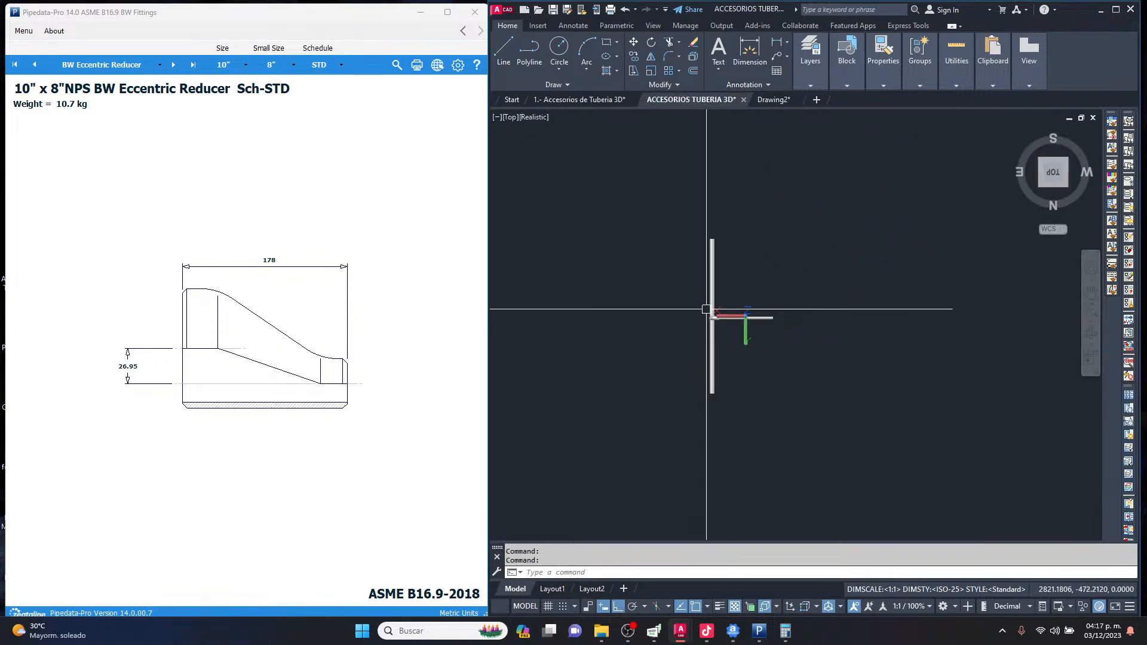
{"action": "type", "text": "flatshot"}
{"action": "key", "text": "Return"}
{"action": "left_click", "coordinate": [771, 459]}
{"action": "left_click", "coordinate": [750, 277]}
{"action": "key", "text": "Return"}
{"action": "key", "text": "Return"}
{"action": "key", "text": "Return"}
Cut the flattened top-view block and paste it into Drawing2 beside the isometric pipe view.
{"action": "left_click", "coordinate": [720, 256]}
{"action": "left_click", "coordinate": [686, 336]}
{"action": "key", "text": "ctrl+x"}
{"action": "left_click", "coordinate": [773, 100]}
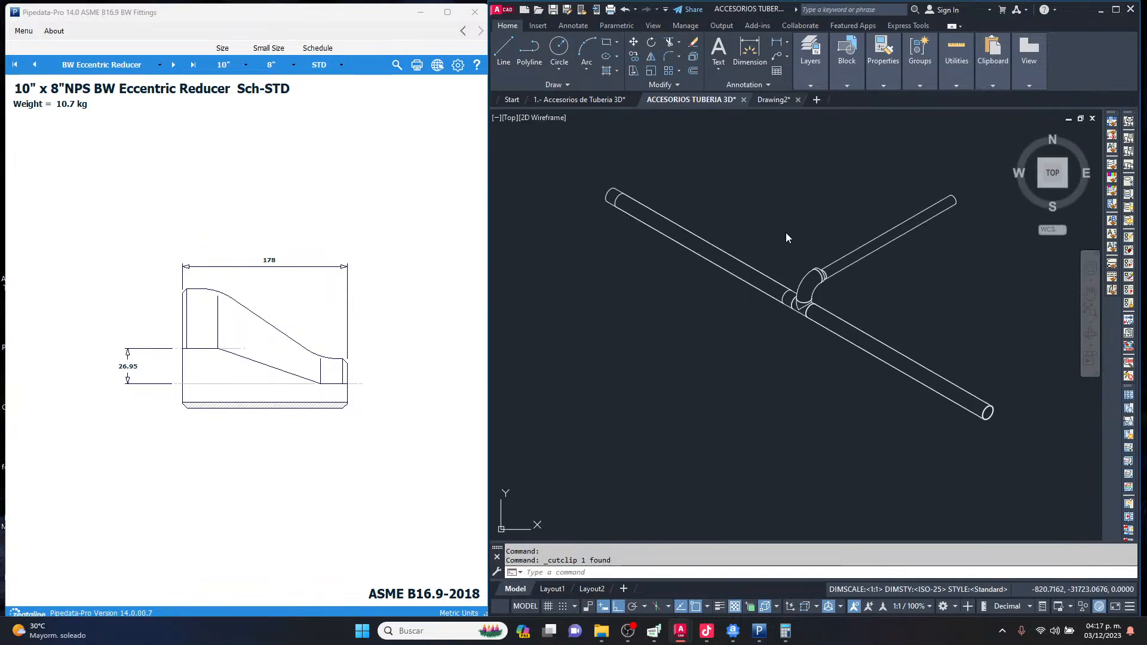
{"action": "key", "text": "ctrl+v"}
{"action": "mouse_move", "coordinate": [799, 294]}
{"action": "scroll", "coordinate": [867, 317], "scroll_direction": "up", "scroll_amount": 5}
{"action": "key", "text": "Escape"}
{"action": "key", "text": "Escape"}
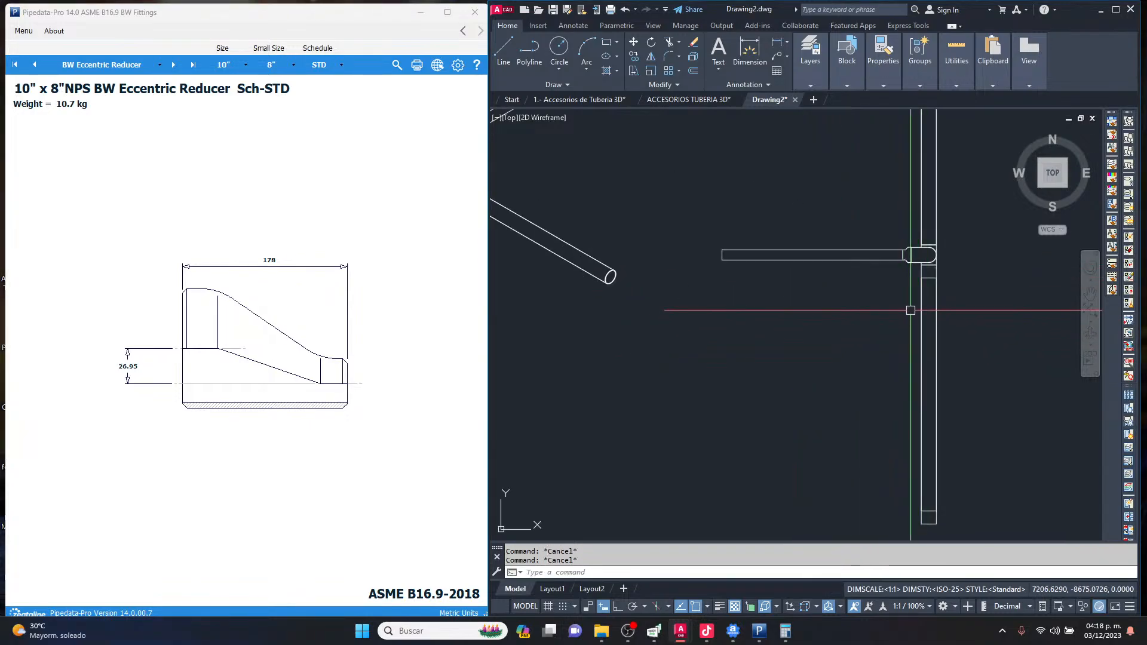
{"action": "scroll", "coordinate": [900, 316], "scroll_direction": "down", "scroll_amount": 3}
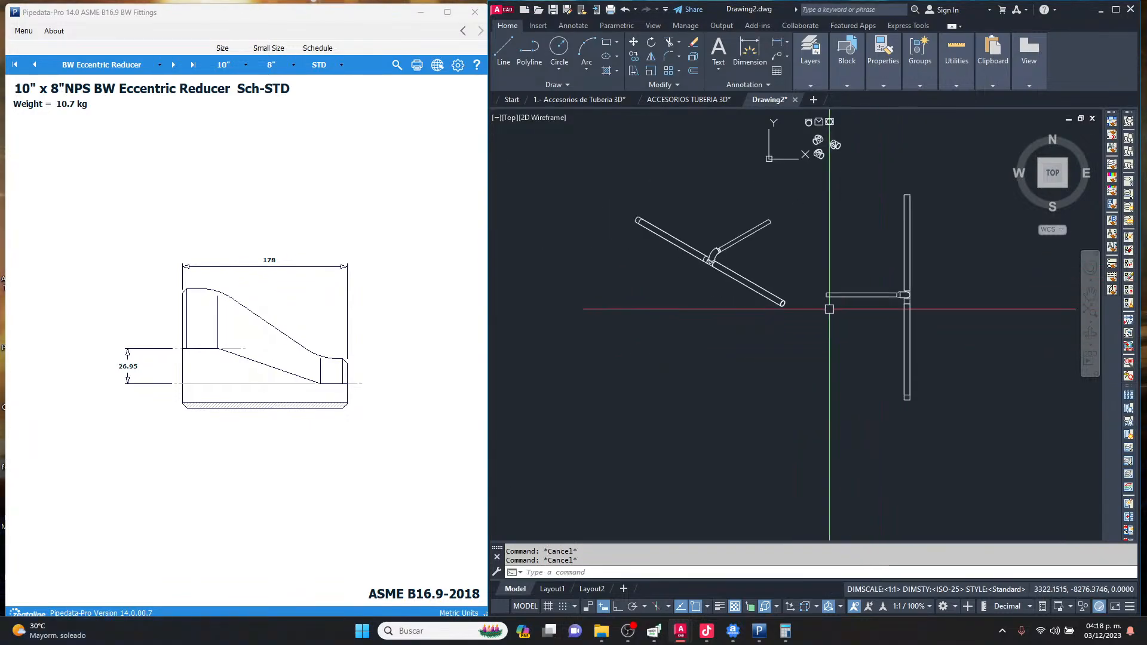
Compare the 3D pipe assembly with its flattened views in Drawing2, and finish on the model's NE isometric view.
{"action": "left_click", "coordinate": [687, 100]}
{"action": "scroll", "coordinate": [755, 268], "scroll_direction": "up", "scroll_amount": 6}
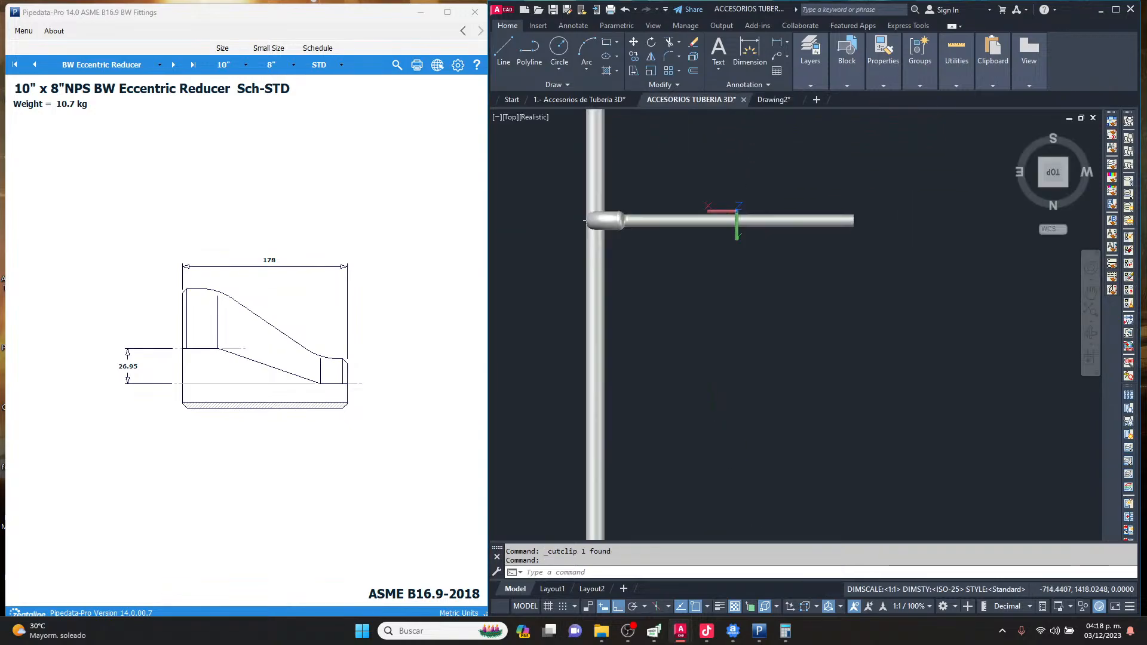
{"action": "middle_click_drag", "start_coordinate": [600, 224], "coordinate": [708, 308]}
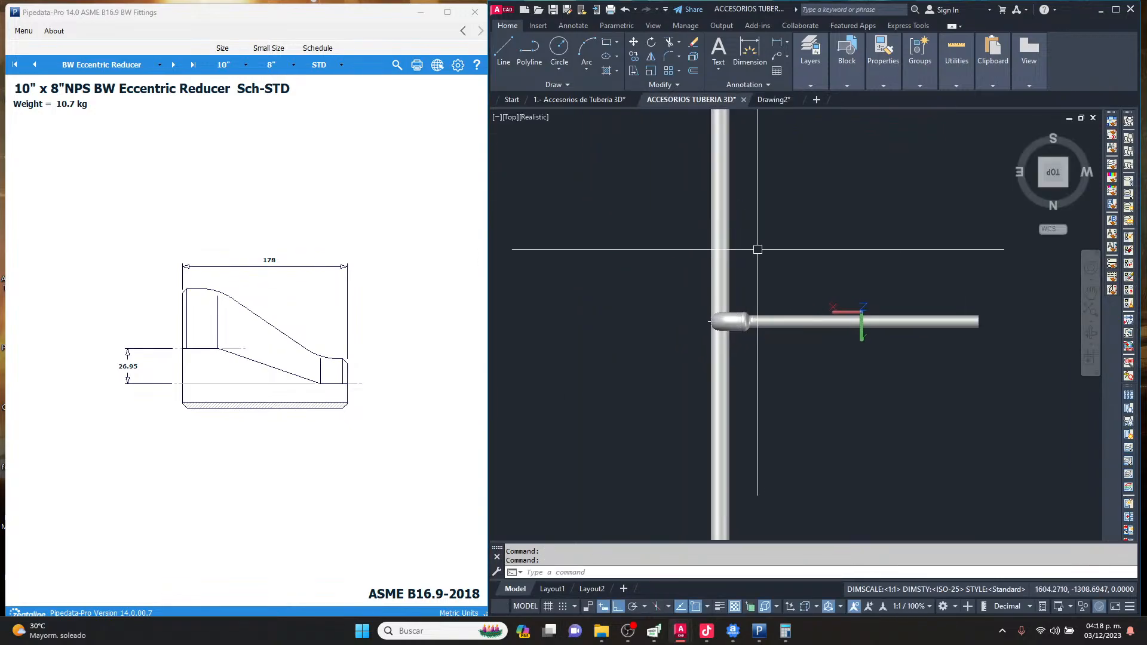
{"action": "left_click", "coordinate": [772, 100]}
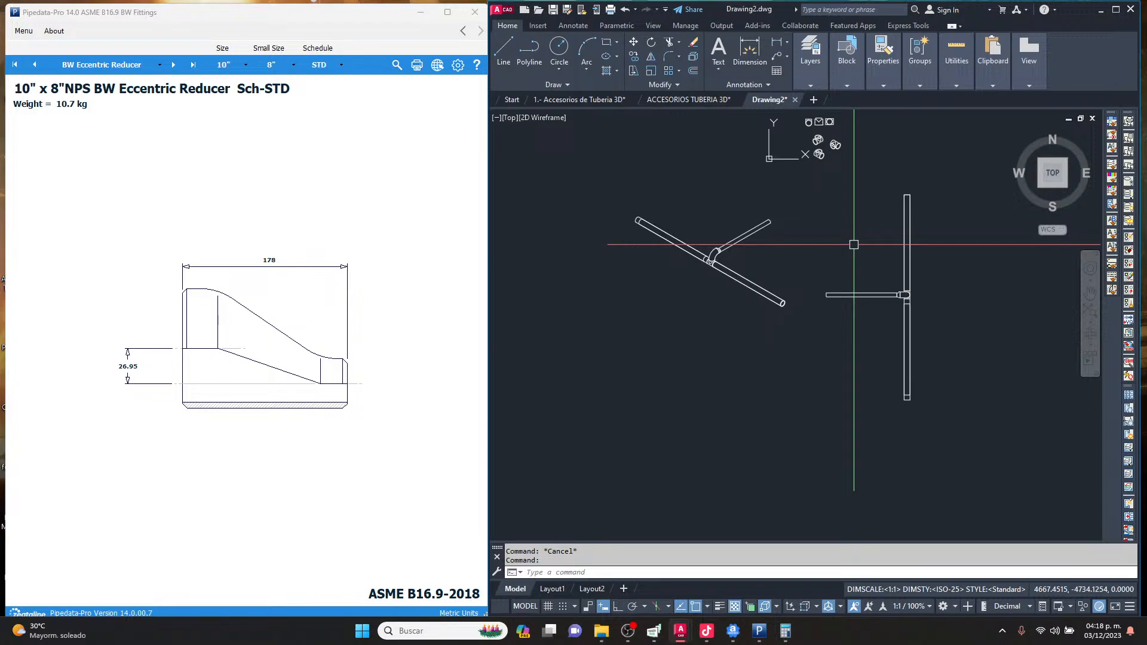
{"action": "scroll", "coordinate": [854, 244], "scroll_direction": "up", "scroll_amount": 5}
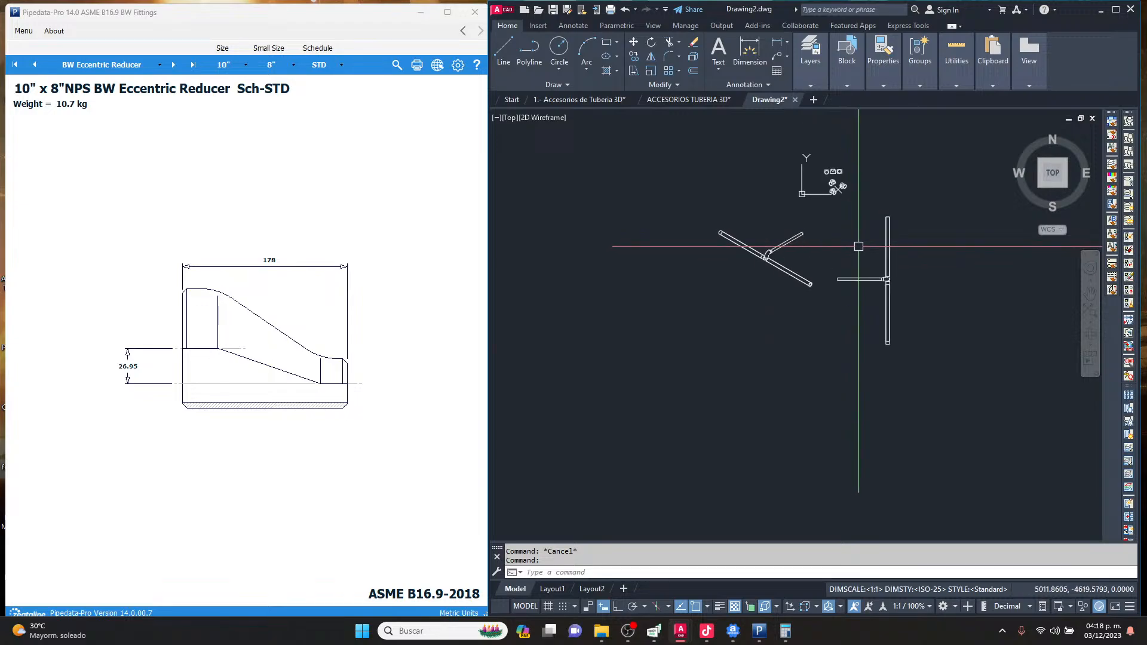
{"action": "scroll", "coordinate": [844, 215], "scroll_direction": "down", "scroll_amount": 2}
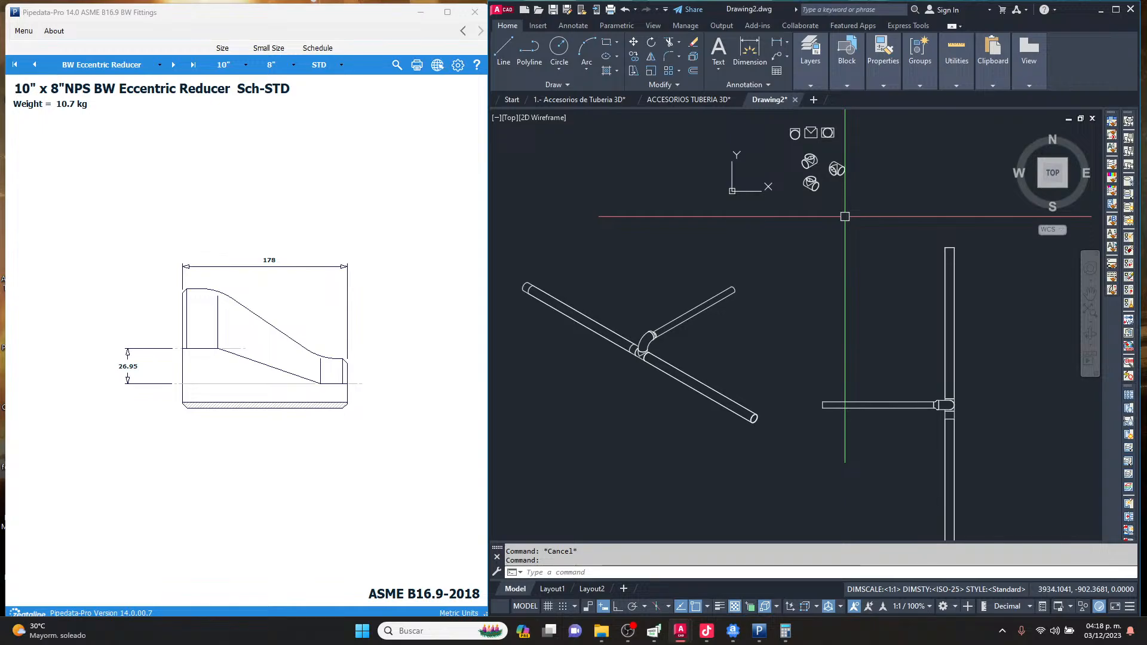
{"action": "scroll", "coordinate": [837, 203], "scroll_direction": "down", "scroll_amount": 2}
{"action": "scroll", "coordinate": [846, 194], "scroll_direction": "up", "scroll_amount": 4}
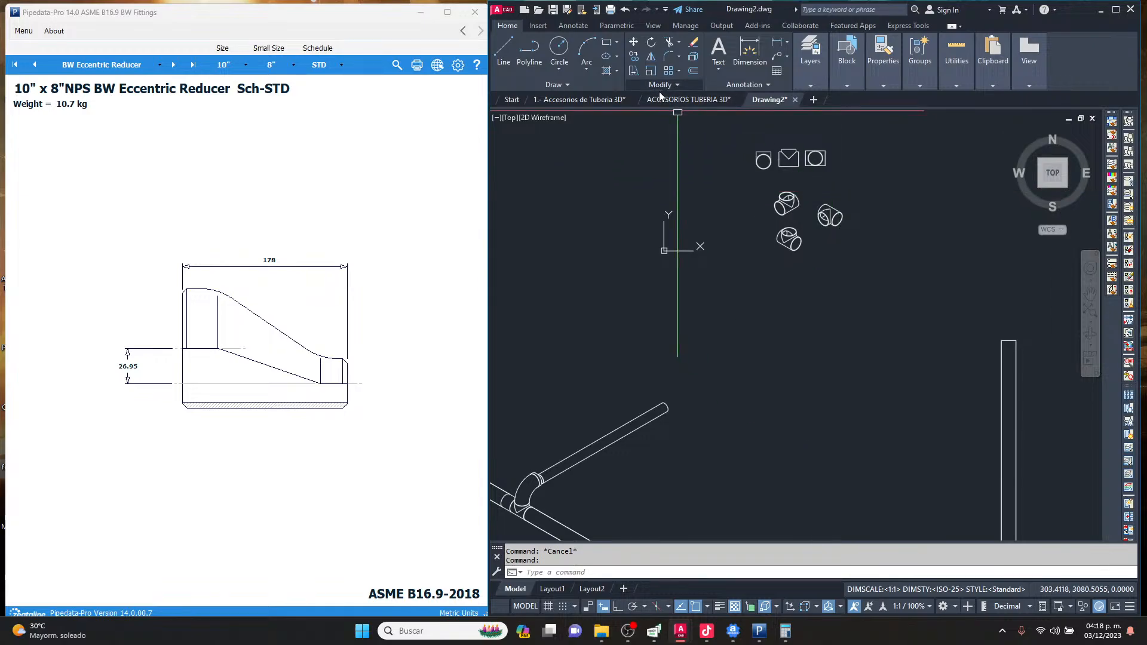
{"action": "left_click", "coordinate": [688, 99]}
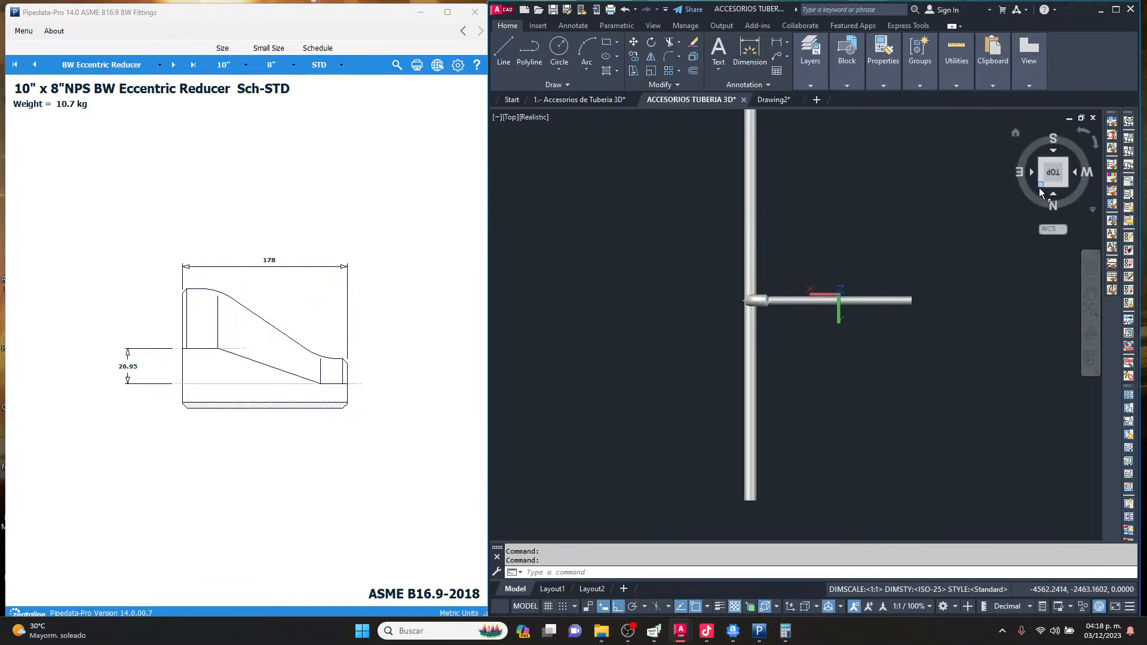
{"action": "left_click", "coordinate": [1040, 187]}
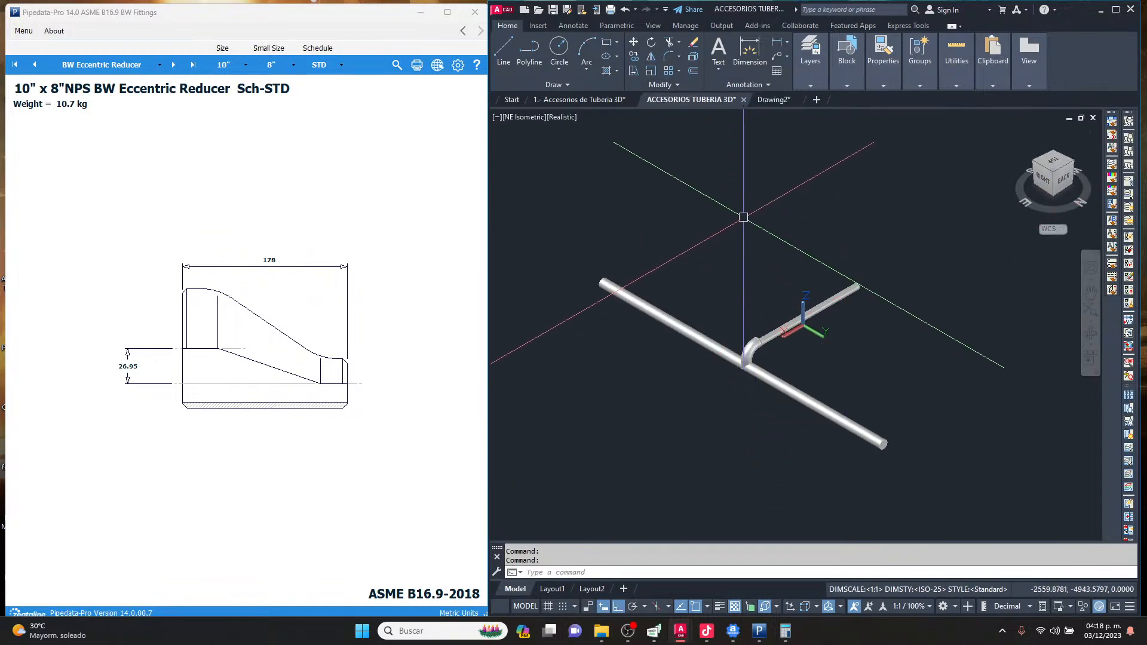
{"action": "left_click", "coordinate": [421, 11]}
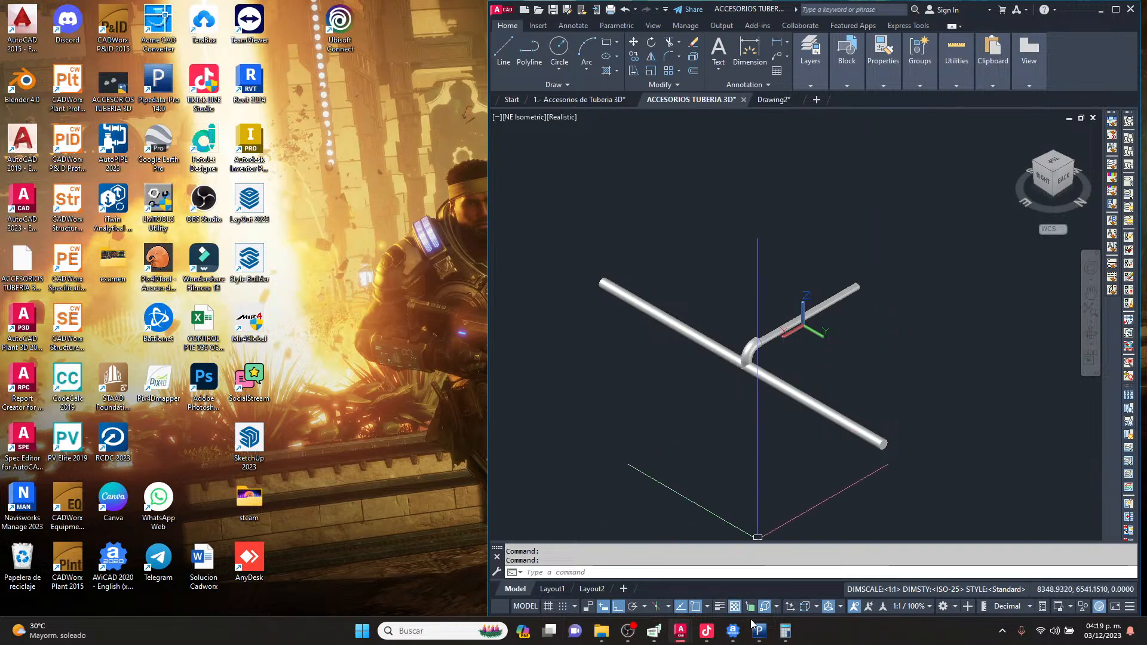
{"action": "left_click", "coordinate": [758, 631]}
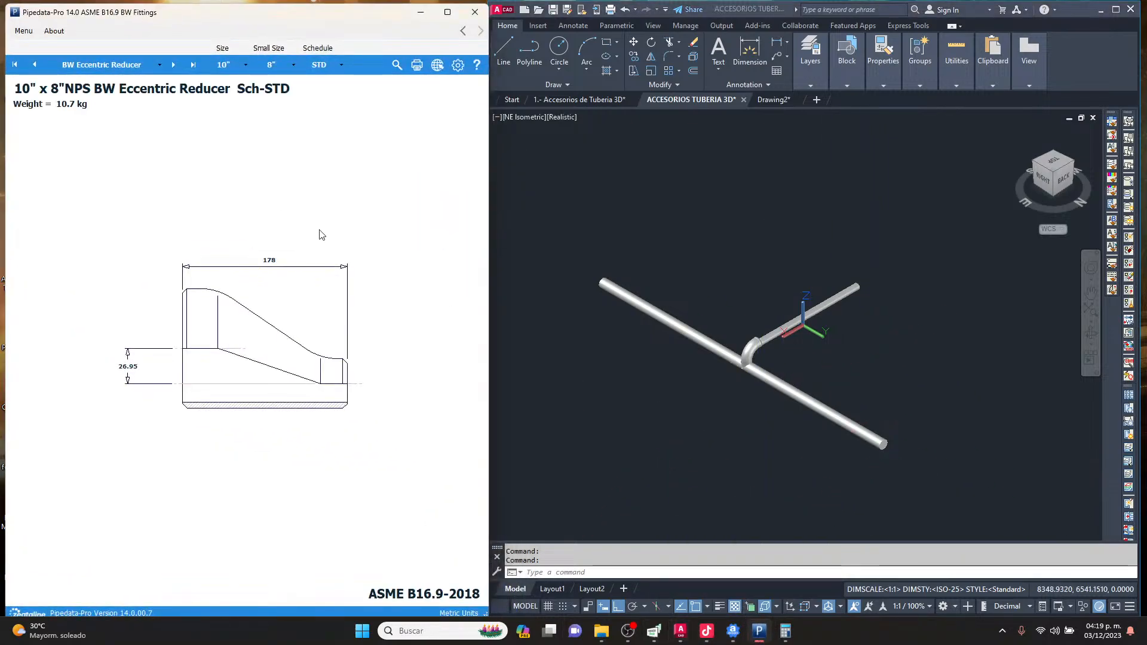
{"action": "left_click", "coordinate": [767, 224]}
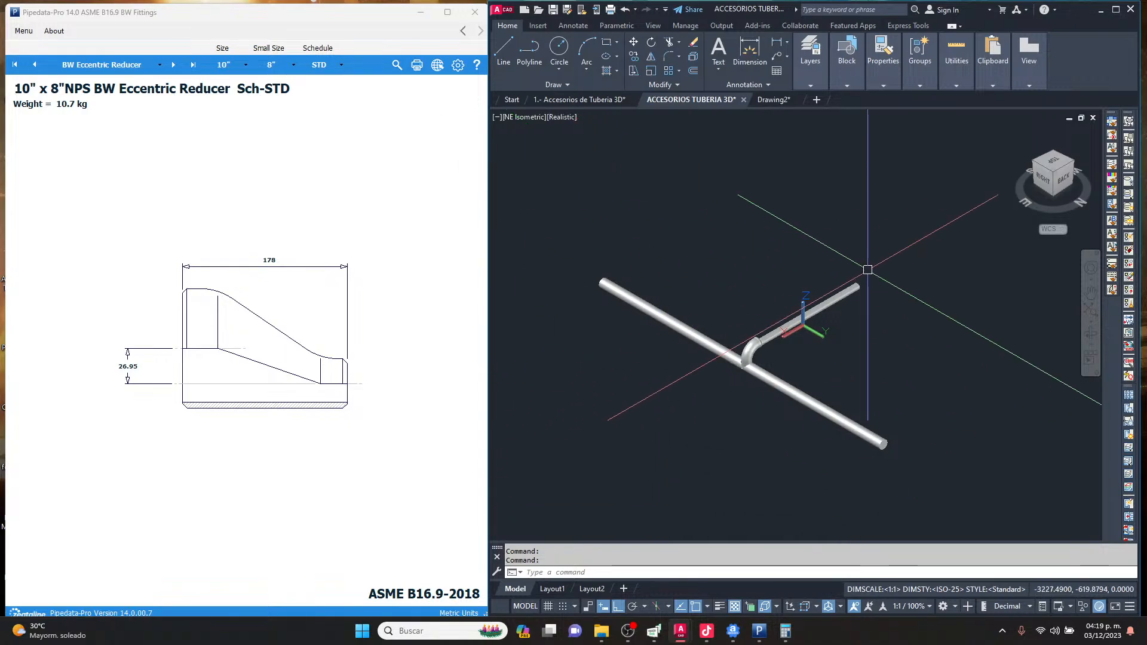
Switch to AViCAD and delete the two flange drawings from Drawing1.
{"action": "left_click", "coordinate": [735, 632]}
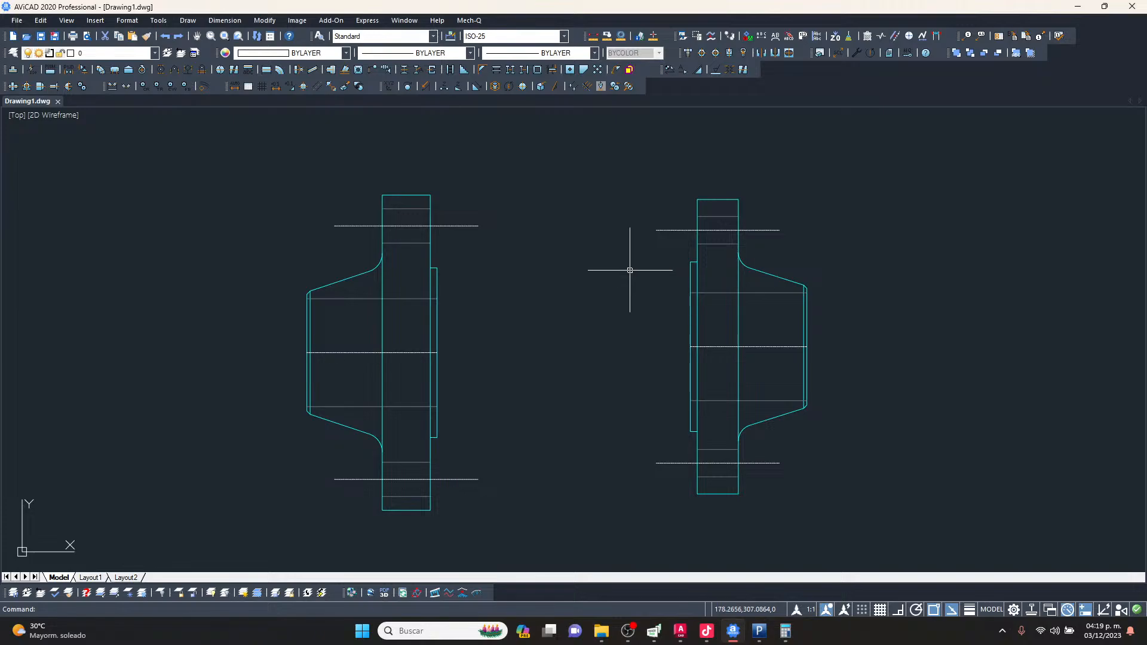
{"action": "scroll", "coordinate": [643, 280], "scroll_direction": "down", "scroll_amount": 4}
{"action": "scroll", "coordinate": [632, 286], "scroll_direction": "down", "scroll_amount": 2}
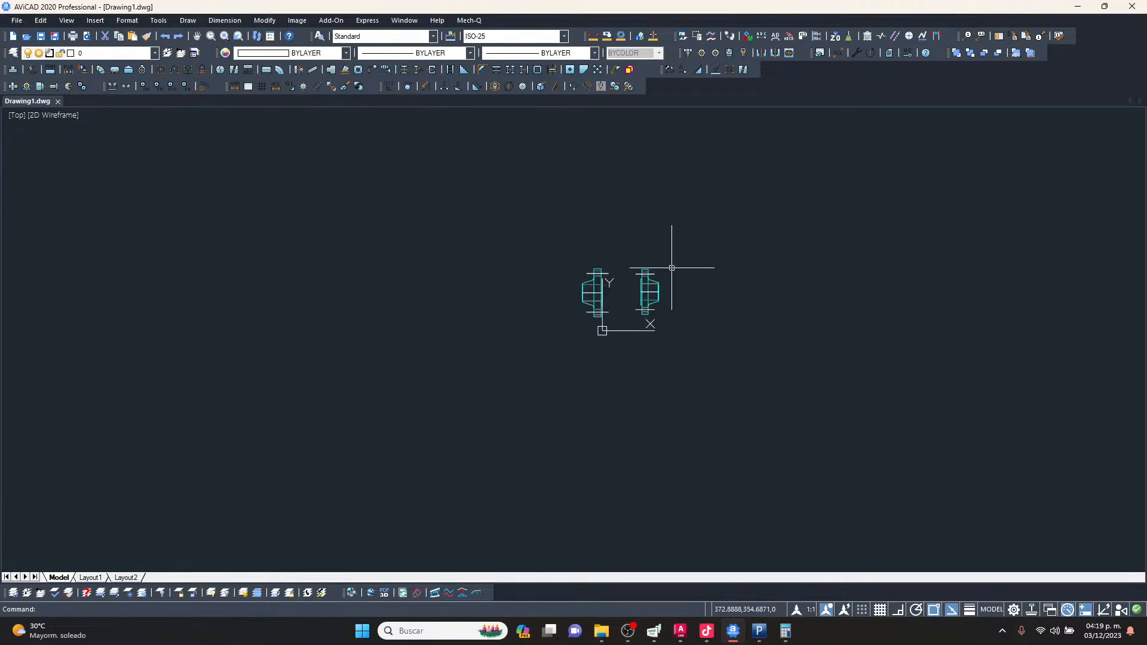
{"action": "left_click", "coordinate": [686, 225]}
{"action": "left_click", "coordinate": [486, 379]}
{"action": "key", "text": "Delete"}
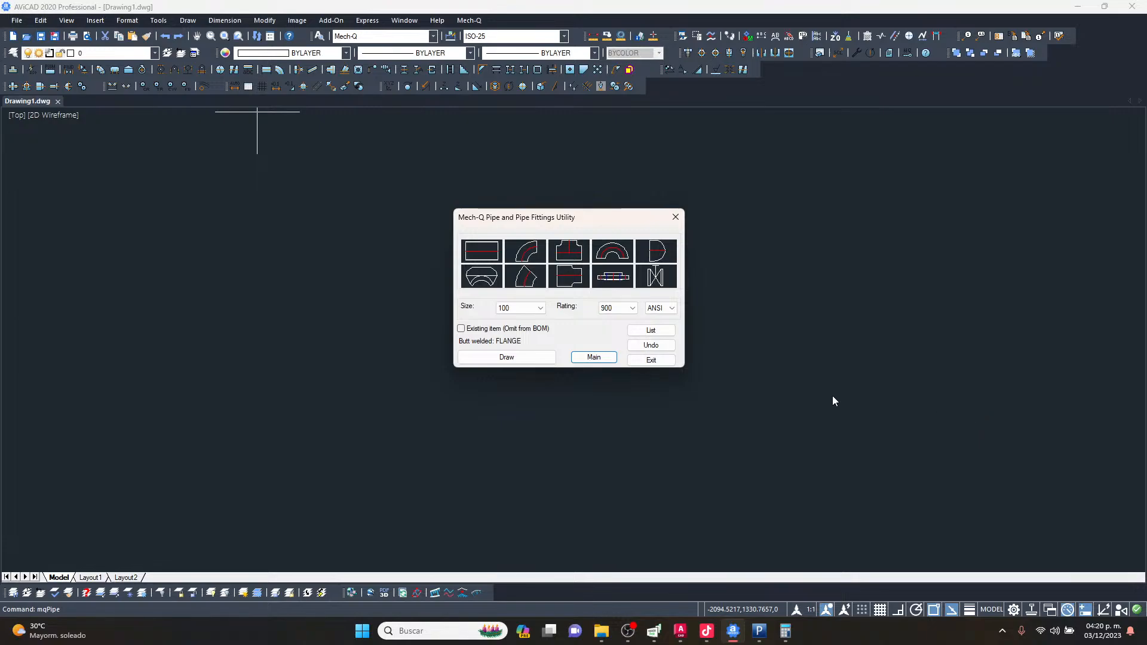
Set up a 3D butt-welded carbon steel tee of DN 250 in the Mech-Q pipe fittings utility.
{"action": "left_click", "coordinate": [606, 359]}
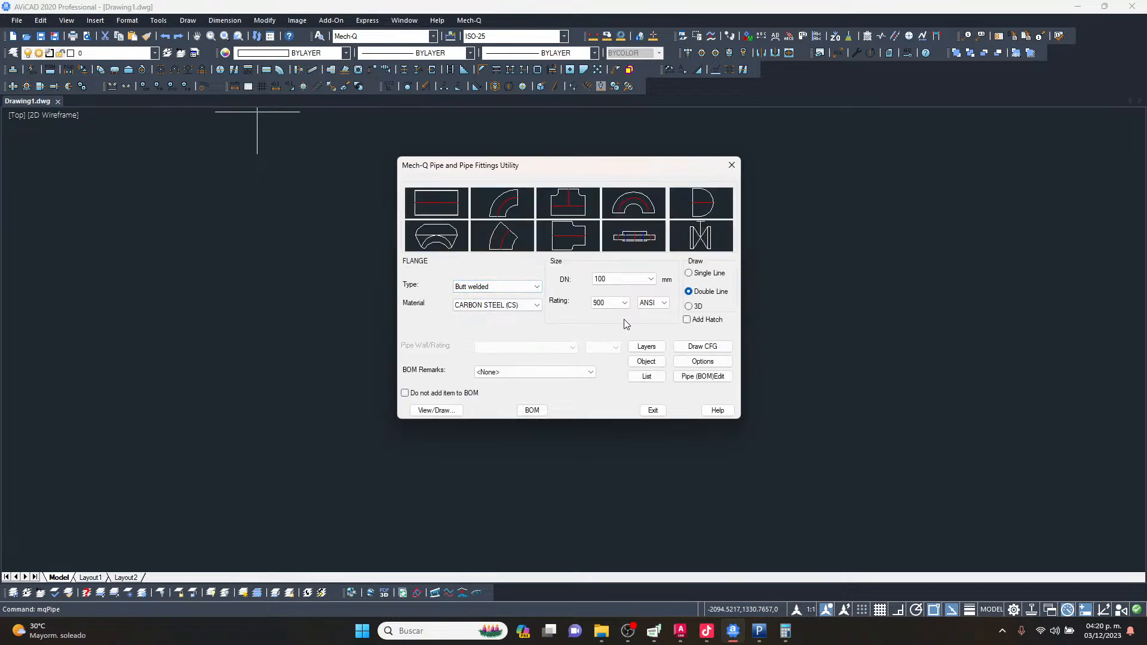
{"action": "left_click", "coordinate": [690, 307]}
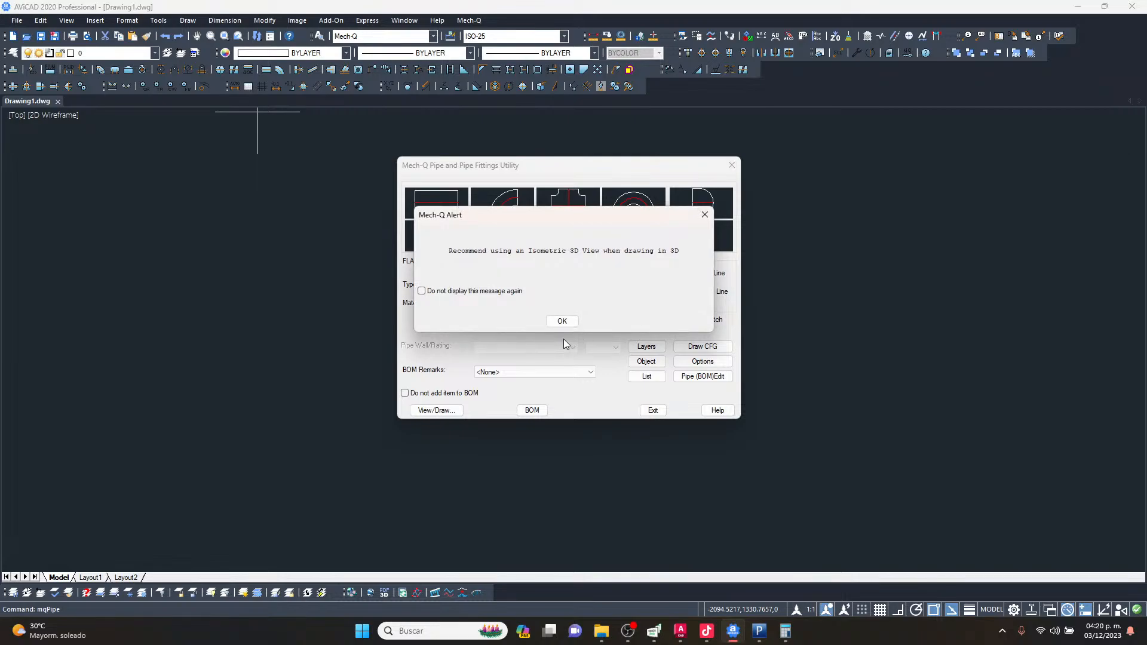
{"action": "left_click", "coordinate": [561, 322]}
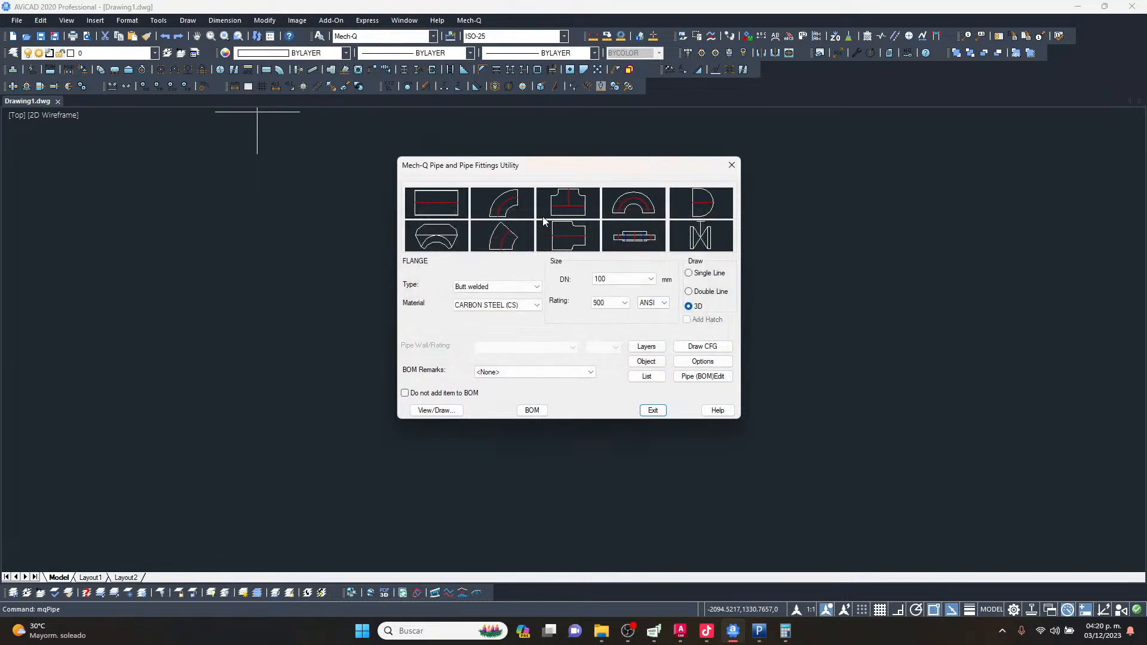
{"action": "left_click", "coordinate": [565, 212]}
{"action": "left_click", "coordinate": [626, 279]}
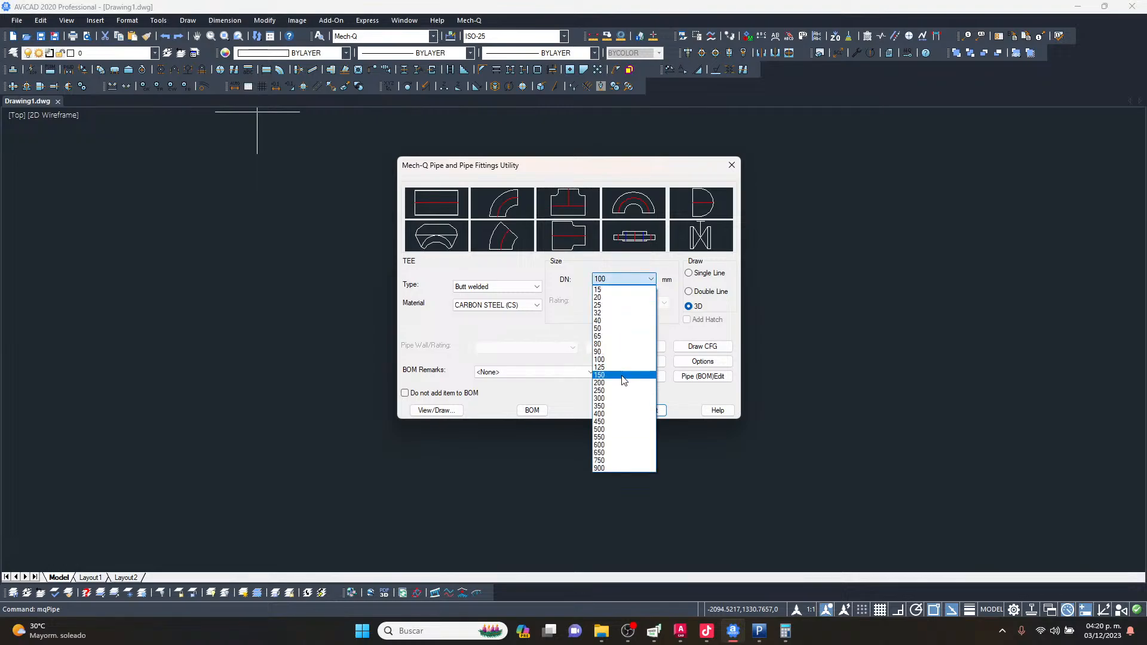
{"action": "left_click", "coordinate": [618, 390]}
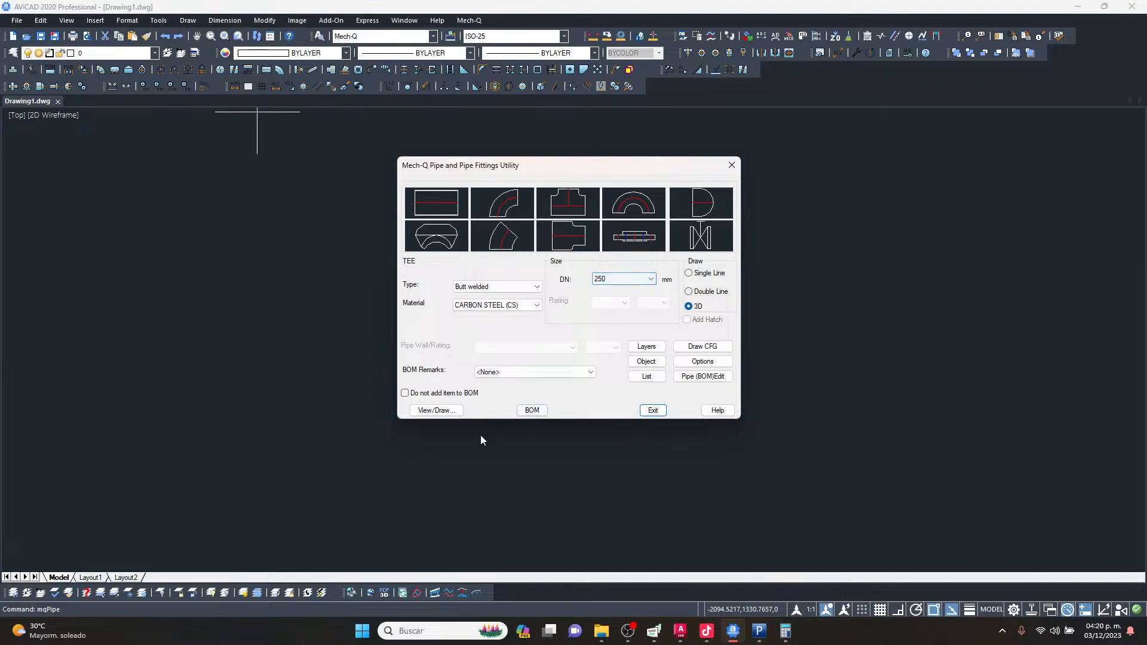
Draw the DN 250 tee in Drawing1 without the reducing option, aligning its upstream direction orthogonally.
{"action": "left_click", "coordinate": [450, 411]}
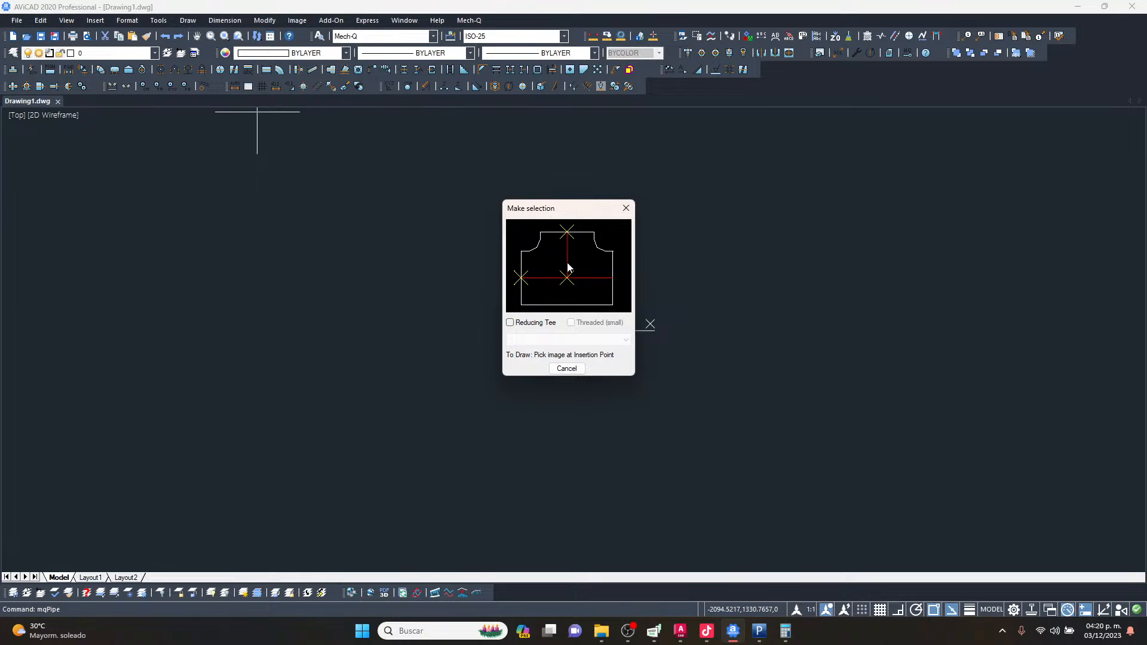
{"action": "left_click", "coordinate": [510, 323]}
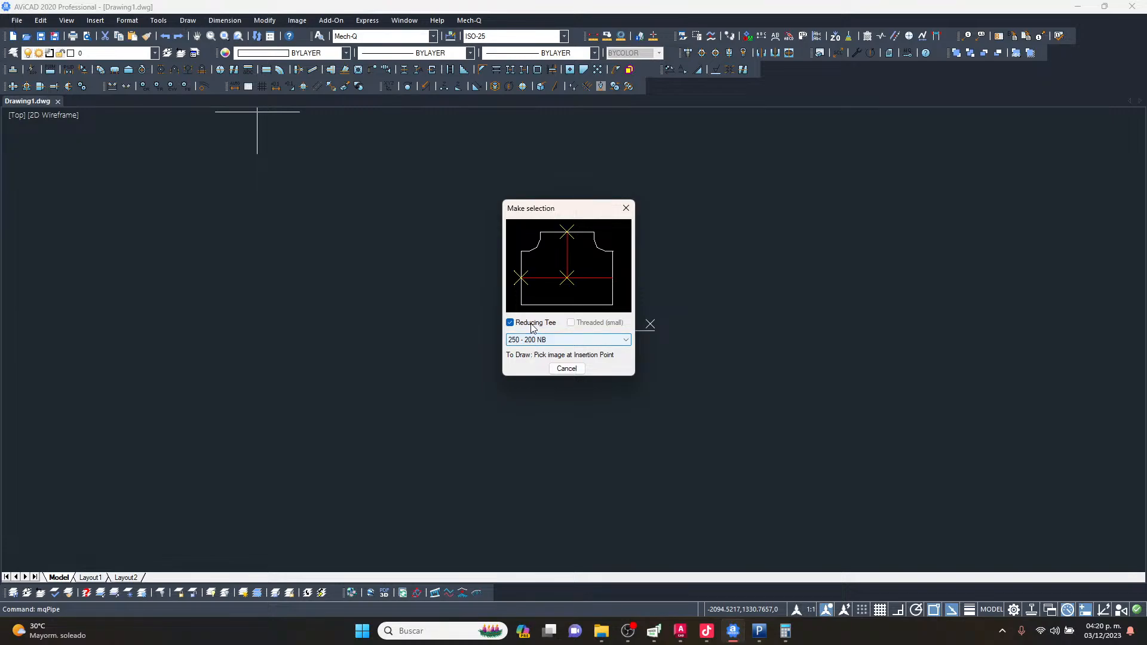
{"action": "left_click", "coordinate": [511, 323]}
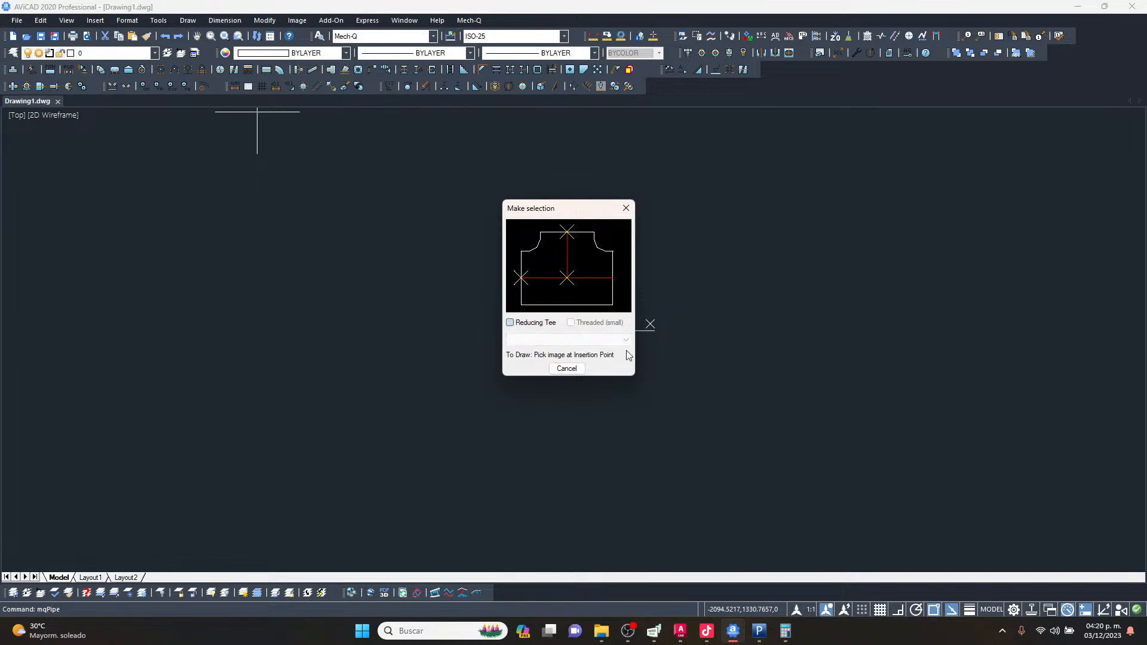
{"action": "left_click", "coordinate": [572, 258]}
{"action": "left_click", "coordinate": [602, 331]}
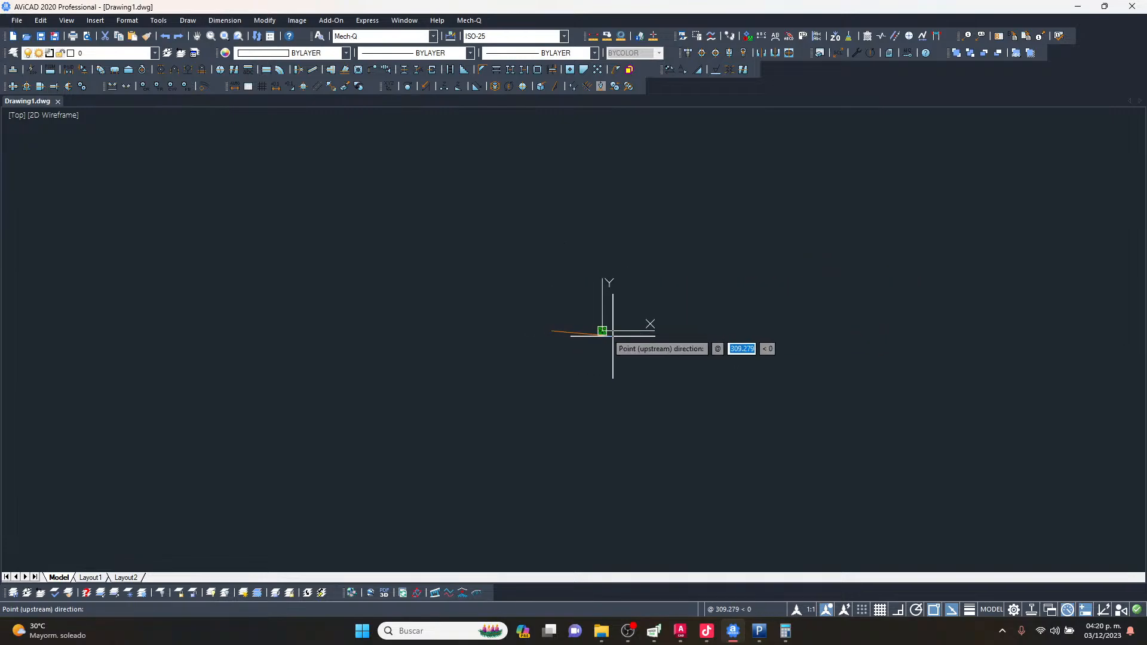
{"action": "key", "text": "F8"}
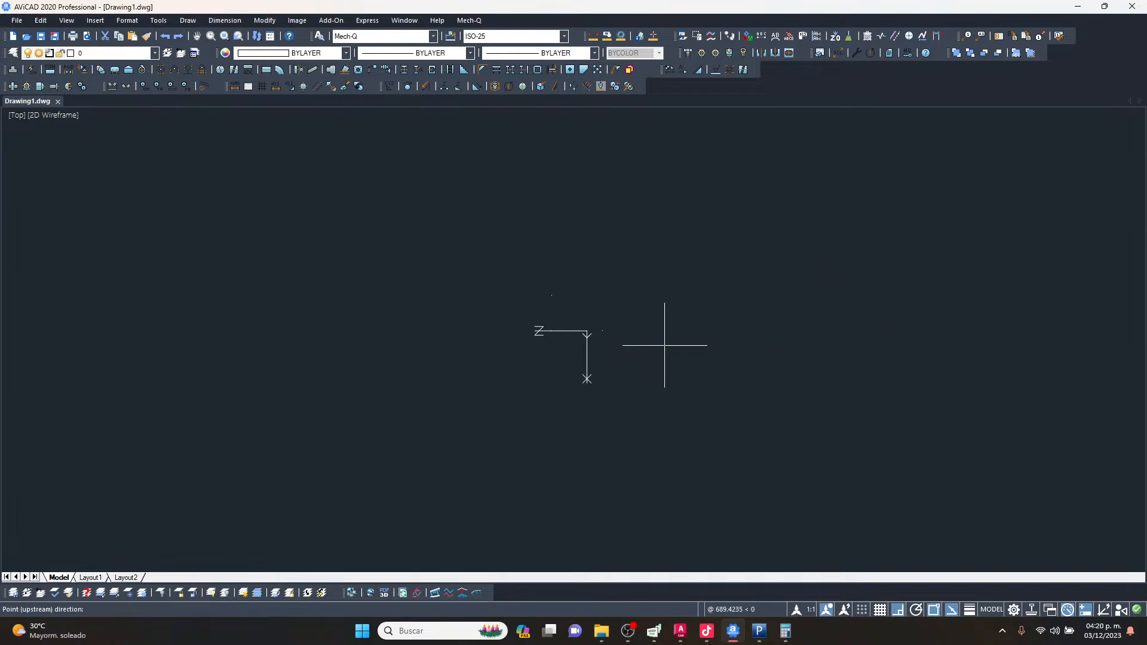
{"action": "left_click", "coordinate": [664, 344]}
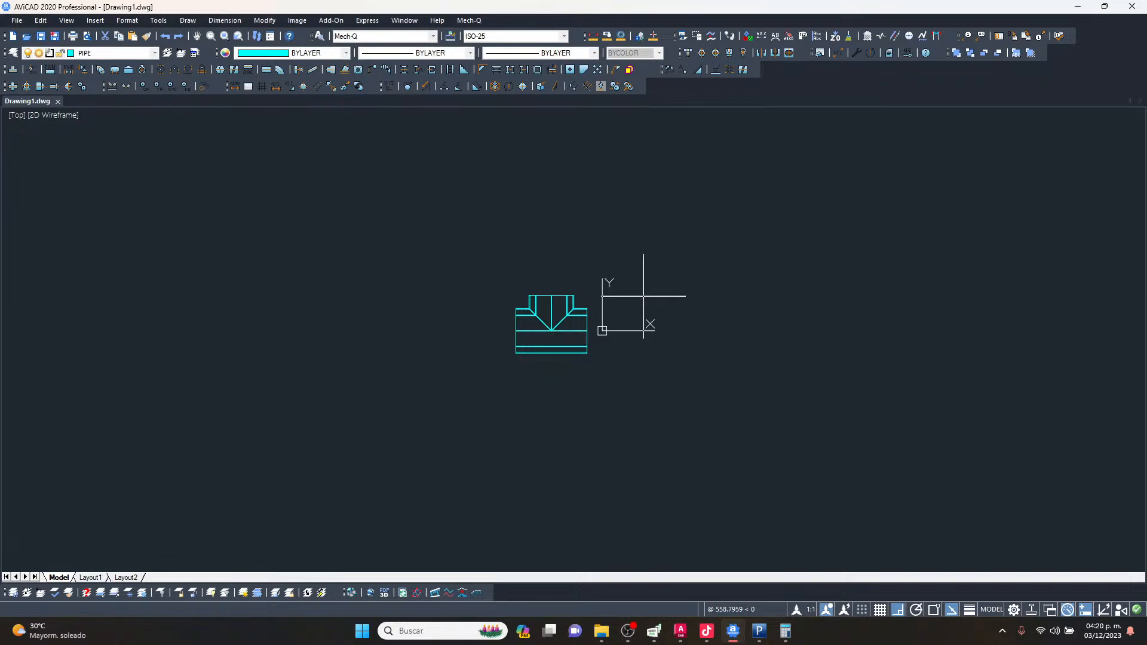
{"action": "key", "text": "Escape"}
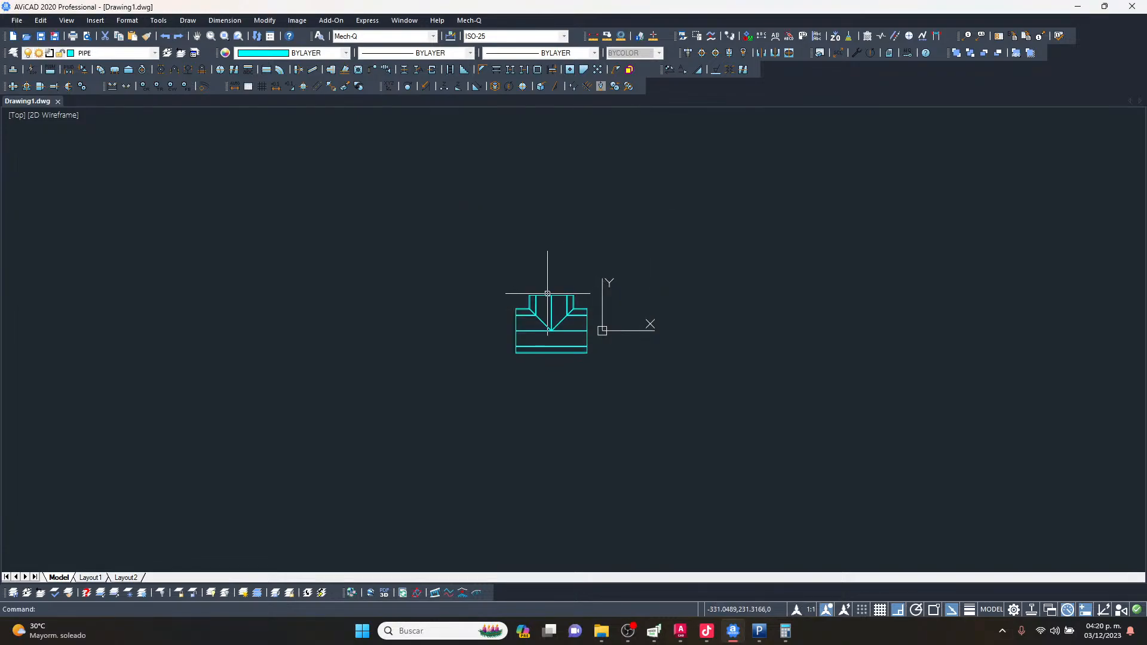
Display the tee in the Realistic visual style and orbit it to a 3D view.
{"action": "scroll", "coordinate": [548, 301], "scroll_direction": "up", "scroll_amount": 3}
{"action": "type", "text": "SH"}
{"action": "key", "text": "Return"}
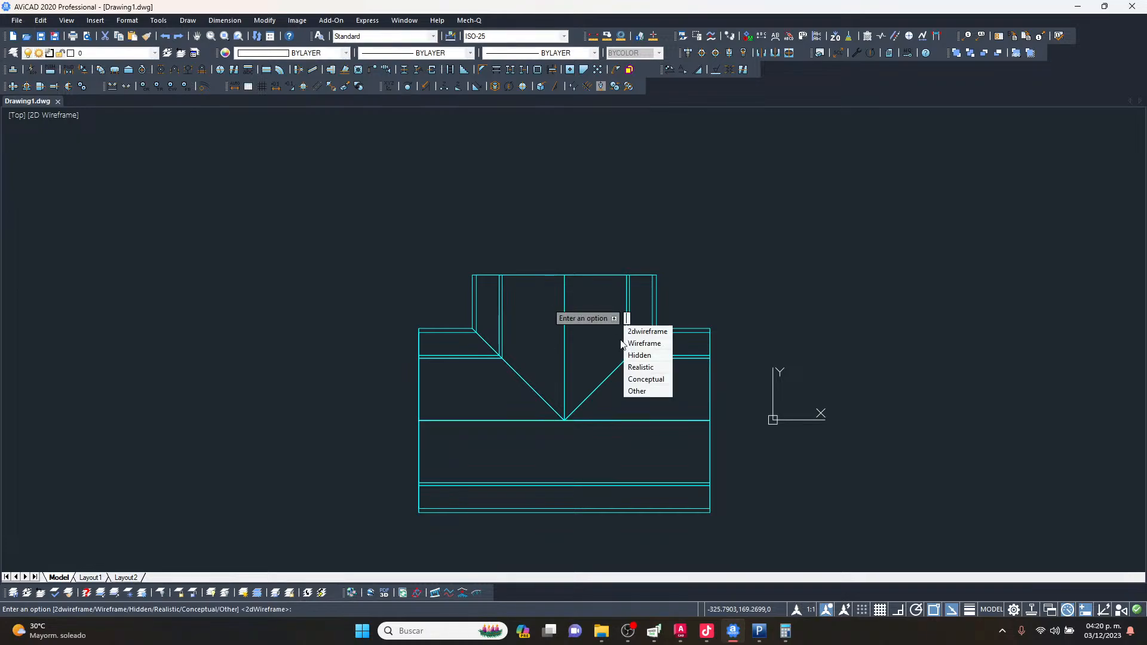
{"action": "left_click", "coordinate": [641, 367]}
{"action": "scroll", "coordinate": [554, 323], "scroll_direction": "down", "scroll_amount": 2}
{"action": "middle_click_drag", "start_coordinate": [555, 323], "coordinate": [560, 347], "text": "shift"}
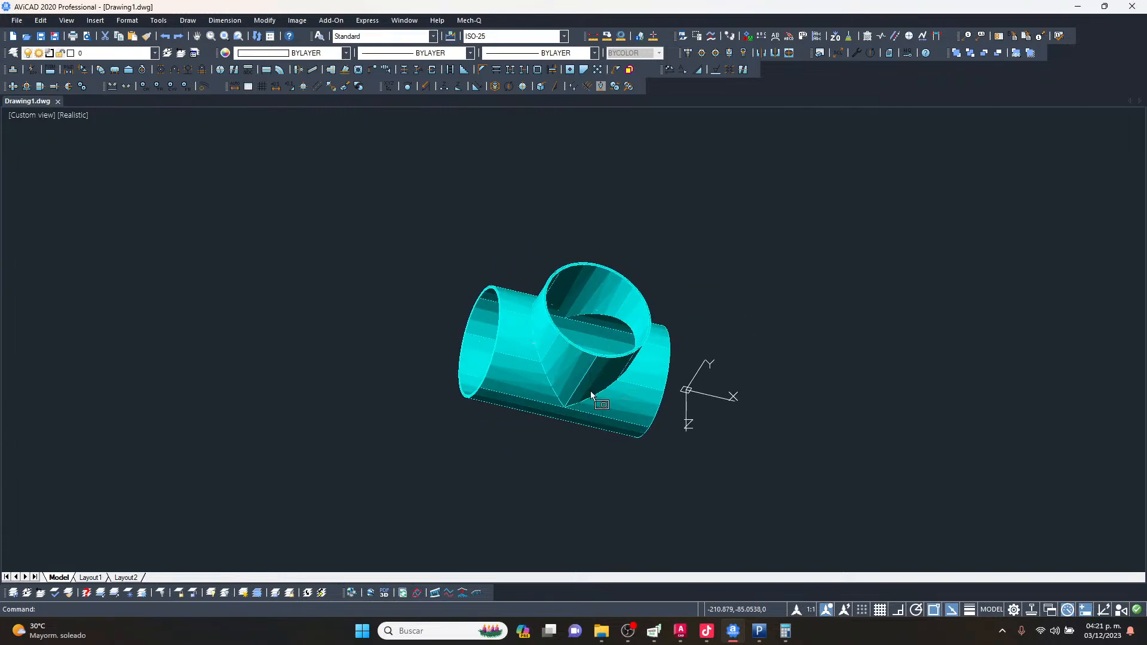
Copy the DN 250 tee into ACCESORIOS TUBERIA 3D in AutoCAD, placing it near the end of the long pipe.
{"action": "left_click", "coordinate": [792, 241]}
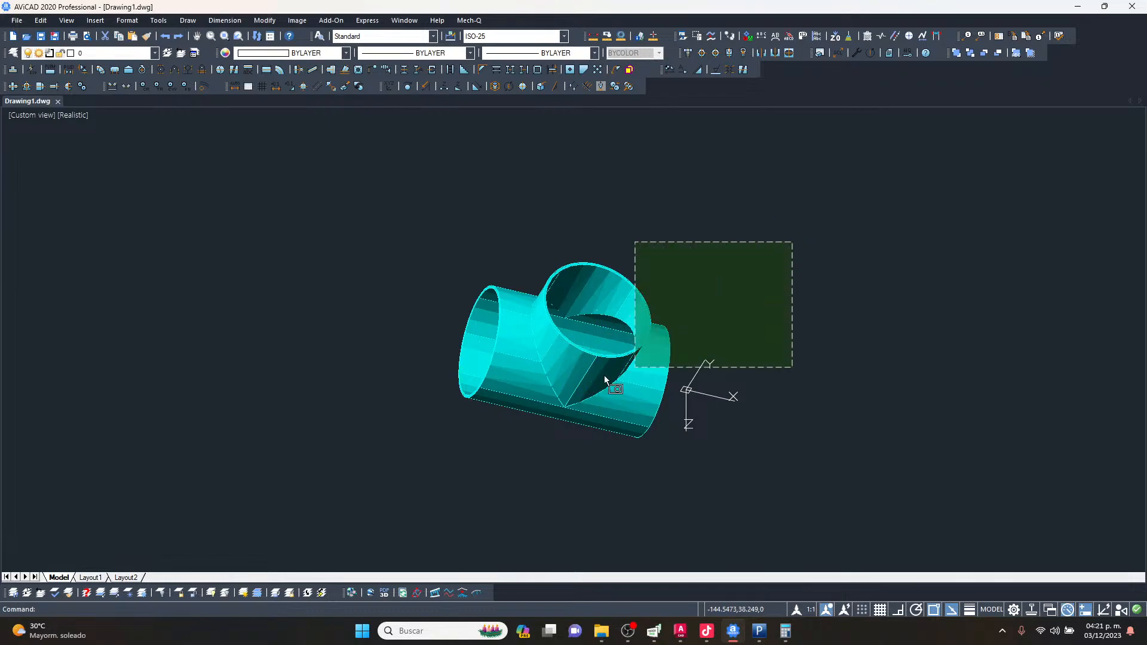
{"action": "left_click", "coordinate": [667, 361]}
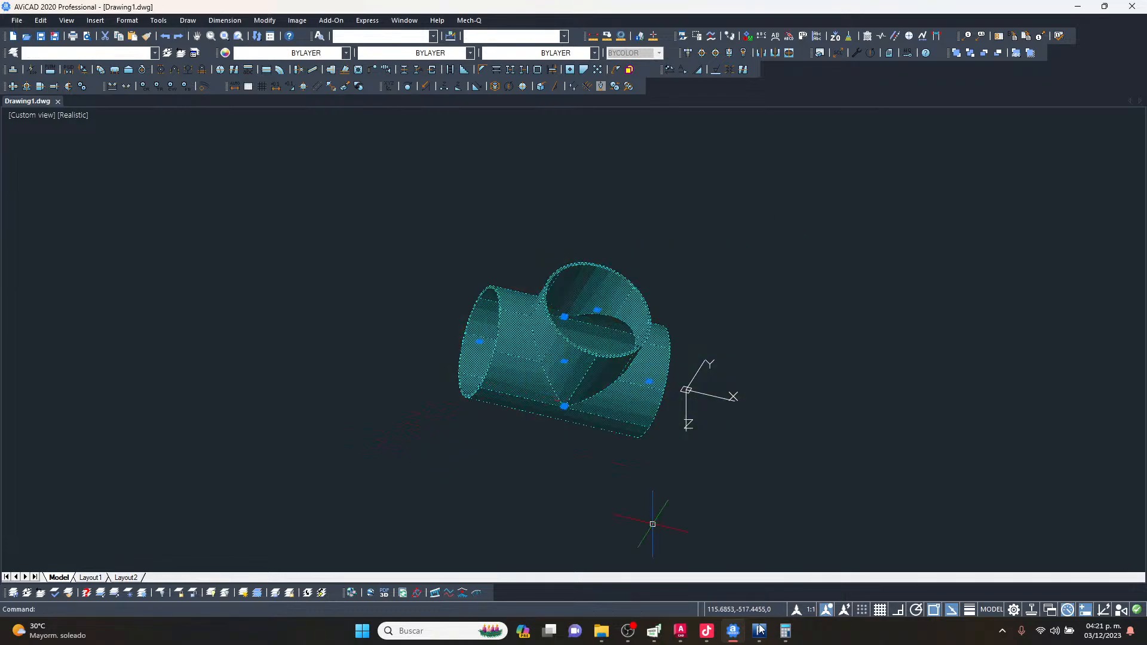
{"action": "mouse_move", "coordinate": [681, 631]}
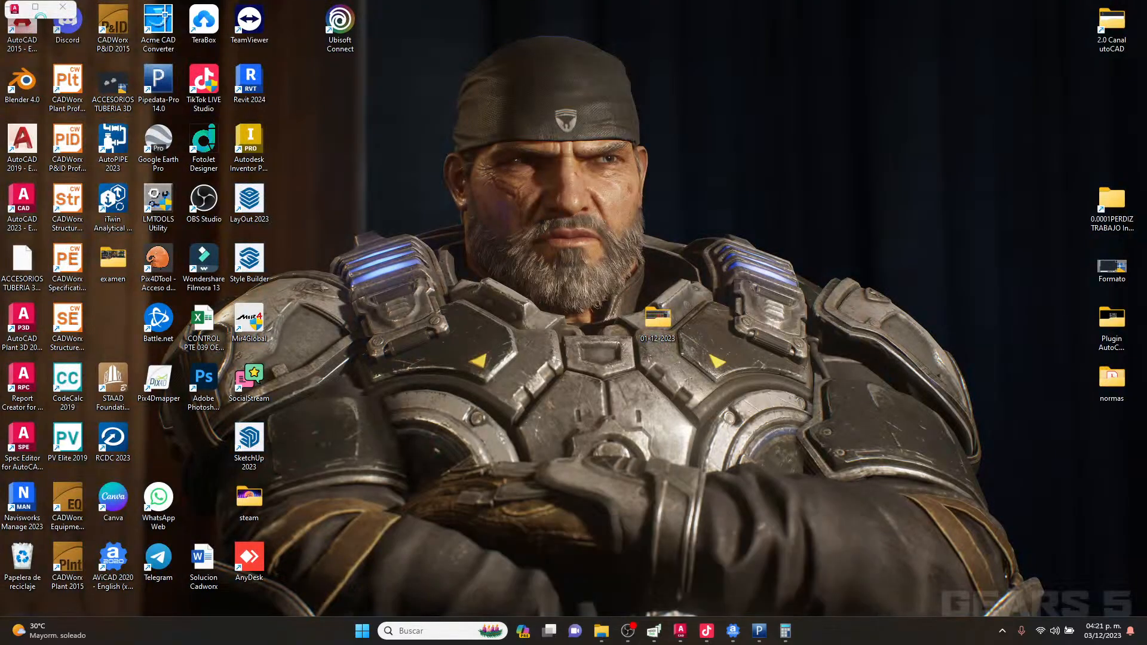
{"action": "left_click", "coordinate": [777, 558]}
{"action": "key", "text": "ctrl+v"}
{"action": "scroll", "coordinate": [847, 327], "scroll_direction": "up", "scroll_amount": 3}
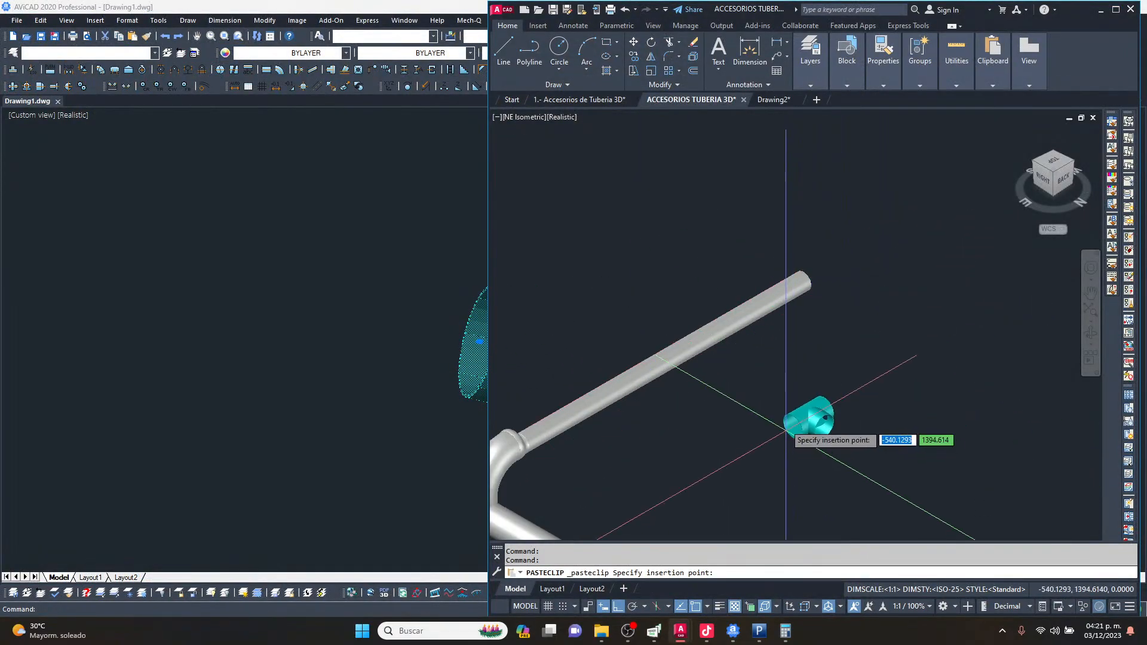
{"action": "scroll", "coordinate": [762, 227], "scroll_direction": "down", "scroll_amount": 3}
{"action": "scroll", "coordinate": [819, 438], "scroll_direction": "up", "scroll_amount": 5}
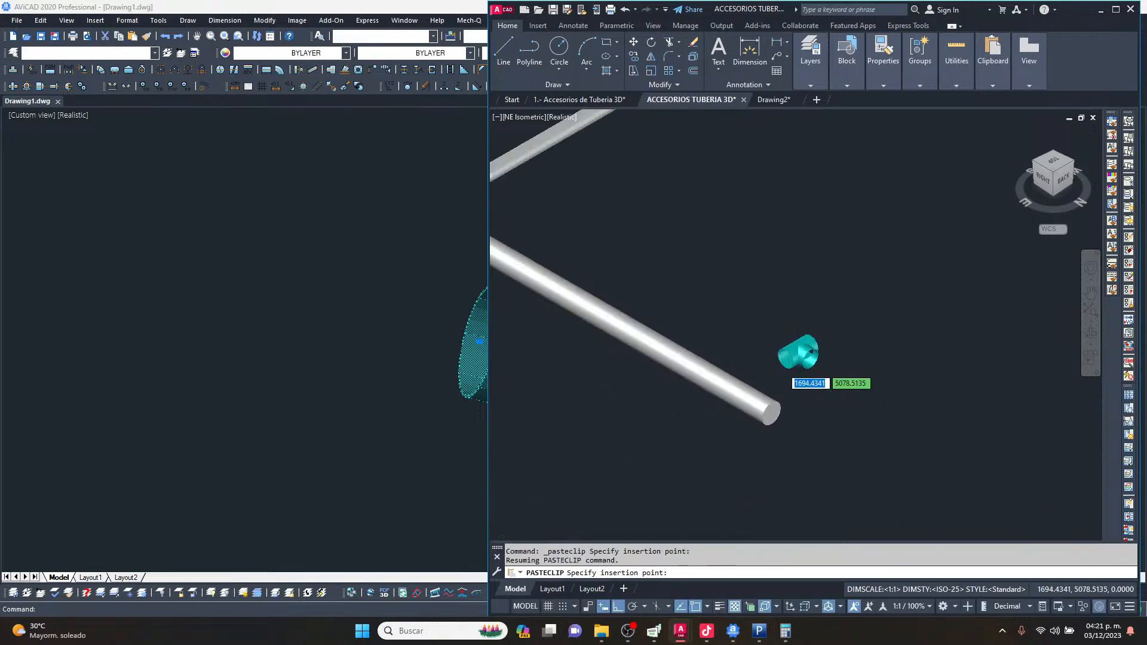
{"action": "left_click", "coordinate": [830, 407]}
{"action": "key", "text": "Escape"}
{"action": "key", "text": "Escape"}
{"action": "scroll", "coordinate": [900, 333], "scroll_direction": "up", "scroll_amount": 6}
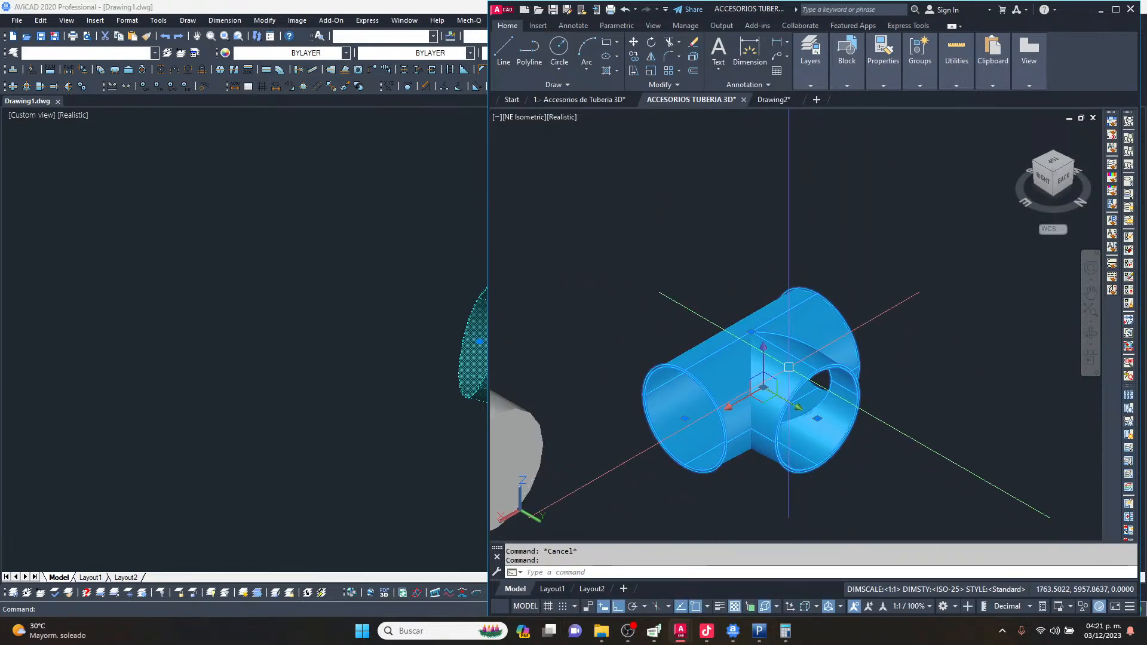
{"action": "scroll", "coordinate": [900, 332], "scroll_direction": "down", "scroll_amount": 5}
{"action": "scroll", "coordinate": [885, 332], "scroll_direction": "up", "scroll_amount": 4}
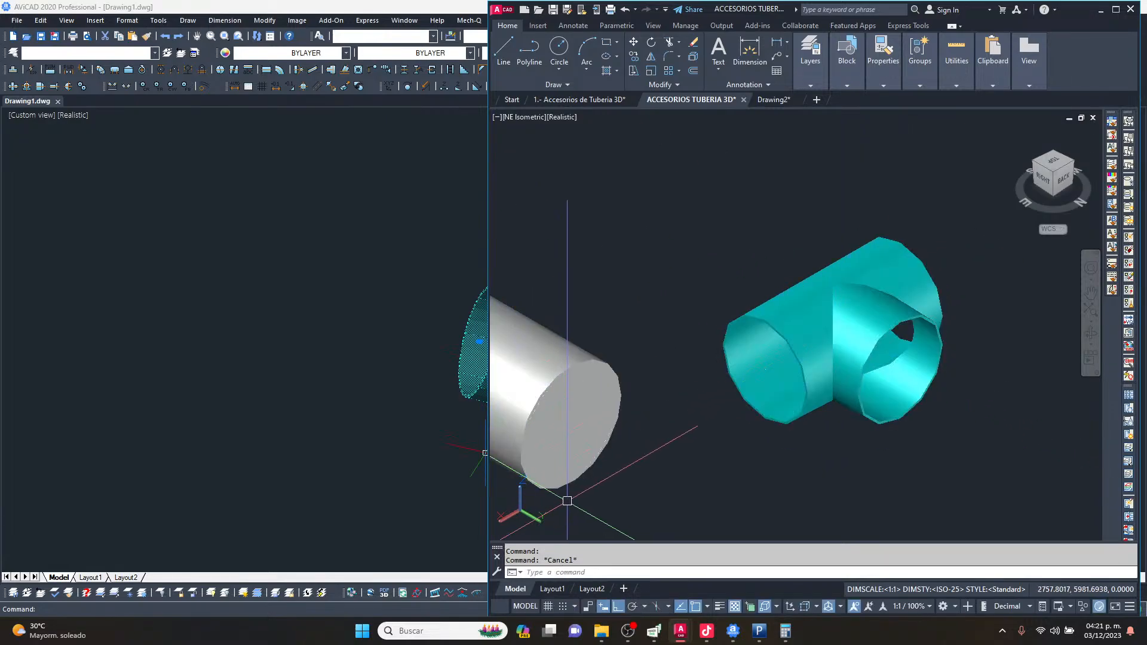
Switch back to AViCAD and undo the orbit and the visual style change on the tee.
{"action": "left_click", "coordinate": [733, 630]}
{"action": "key", "text": "Escape"}
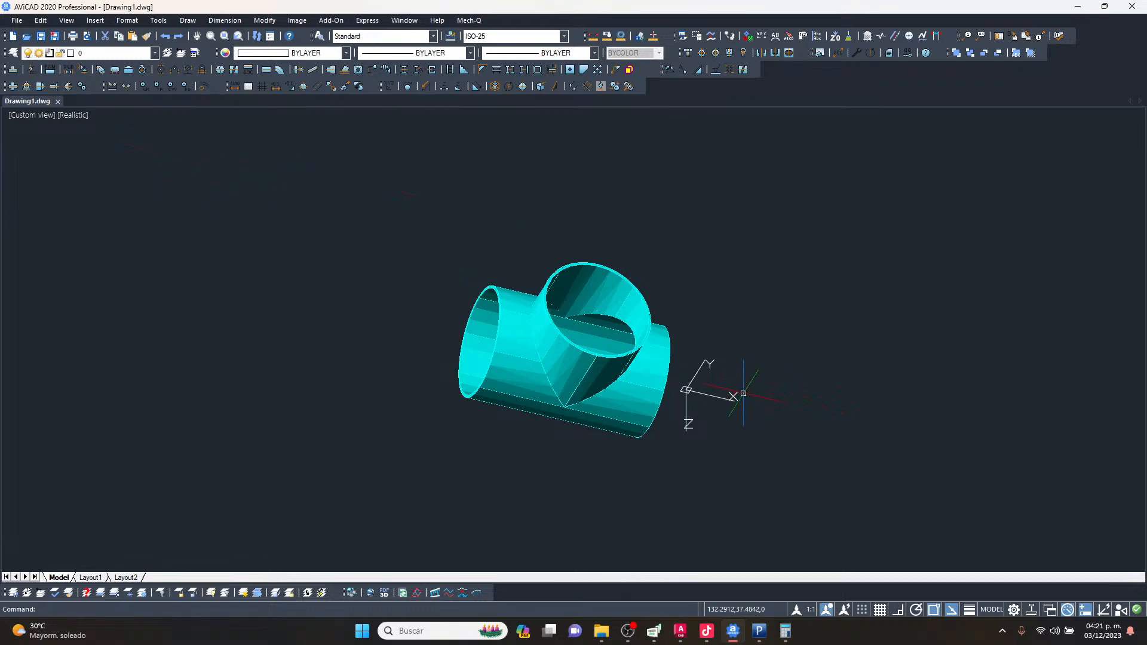
{"action": "key", "text": "ctrl+z"}
{"action": "key", "text": "ctrl+z"}
{"action": "scroll", "coordinate": [696, 362], "scroll_direction": "down", "scroll_amount": 2}
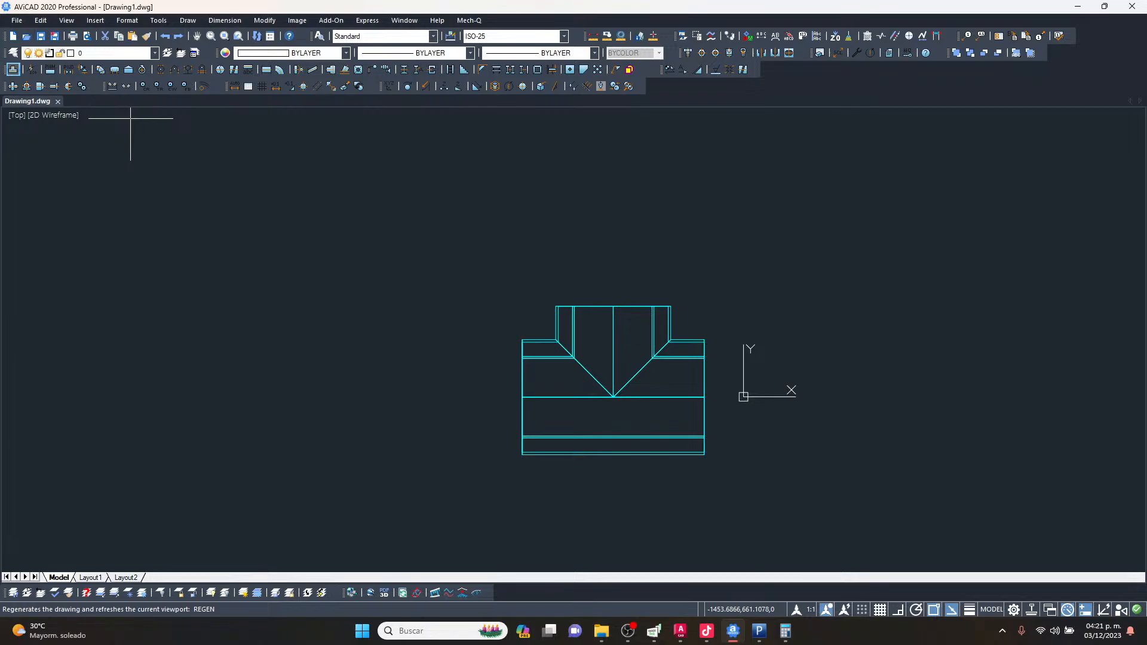
Draw a 250 - 200 NB reducing tee with Mech-Q beside the existing tee.
{"action": "left_click", "coordinate": [572, 255]}
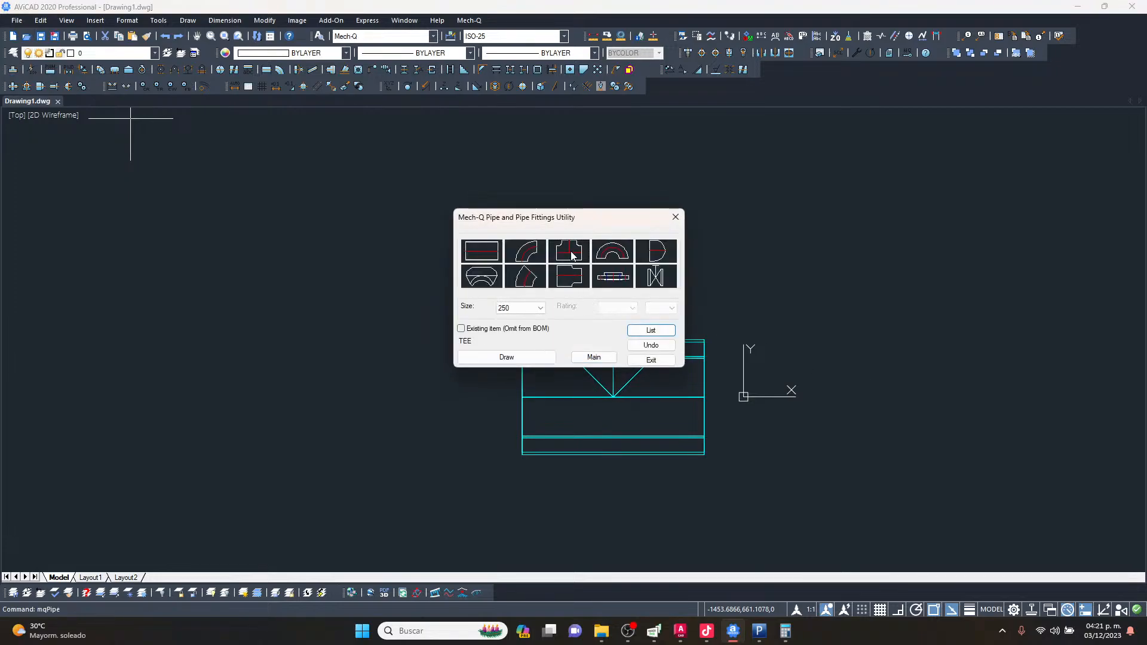
{"action": "left_click", "coordinate": [506, 357]}
{"action": "left_click", "coordinate": [522, 324]}
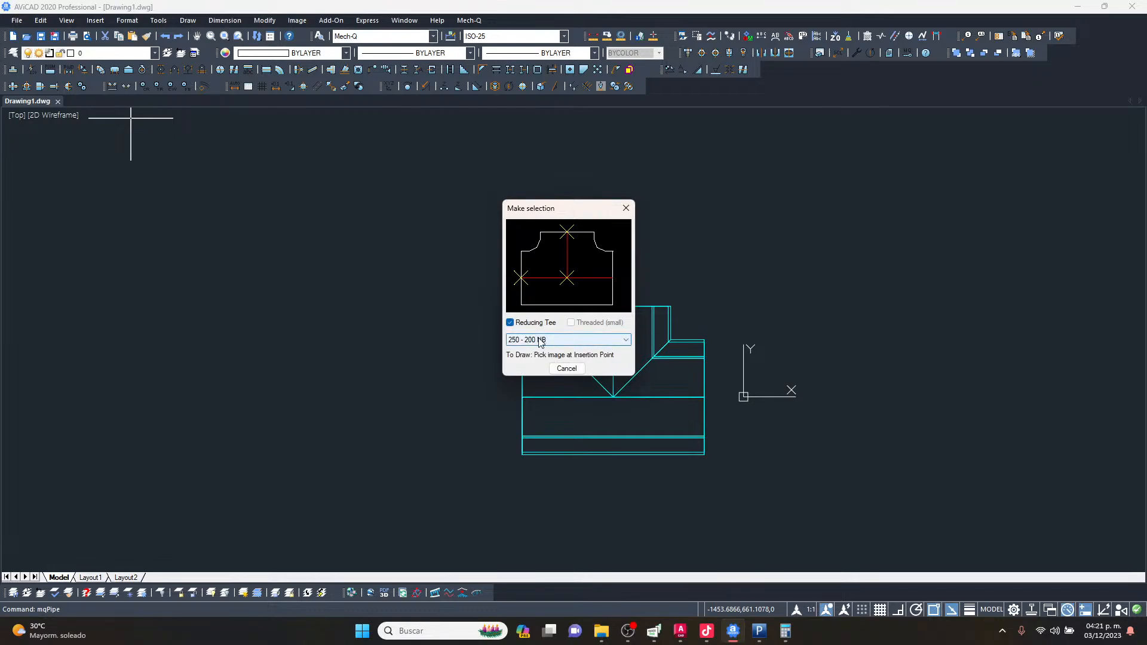
{"action": "left_click", "coordinate": [573, 279]}
{"action": "scroll", "coordinate": [501, 272], "scroll_direction": "down", "scroll_amount": 4}
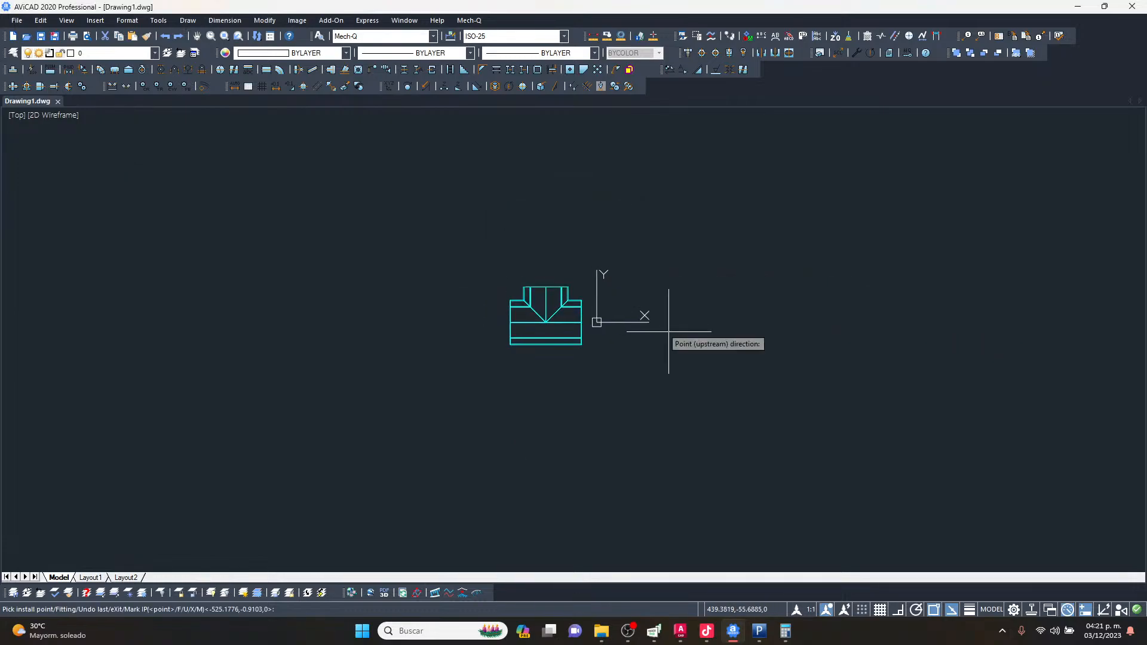
{"action": "left_click", "coordinate": [835, 344]}
{"action": "scroll", "coordinate": [685, 321], "scroll_direction": "up", "scroll_amount": 6}
{"action": "left_click", "coordinate": [685, 321]}
Copy the reducing tee into ACCESORIOS TUBERIA 3D in AutoCAD, placing it near the open end of the other pipe.
{"action": "scroll", "coordinate": [658, 315], "scroll_direction": "down", "scroll_amount": 8}
{"action": "scroll", "coordinate": [650, 310], "scroll_direction": "up", "scroll_amount": 6}
{"action": "left_click", "coordinate": [759, 257]}
{"action": "left_click", "coordinate": [586, 454]}
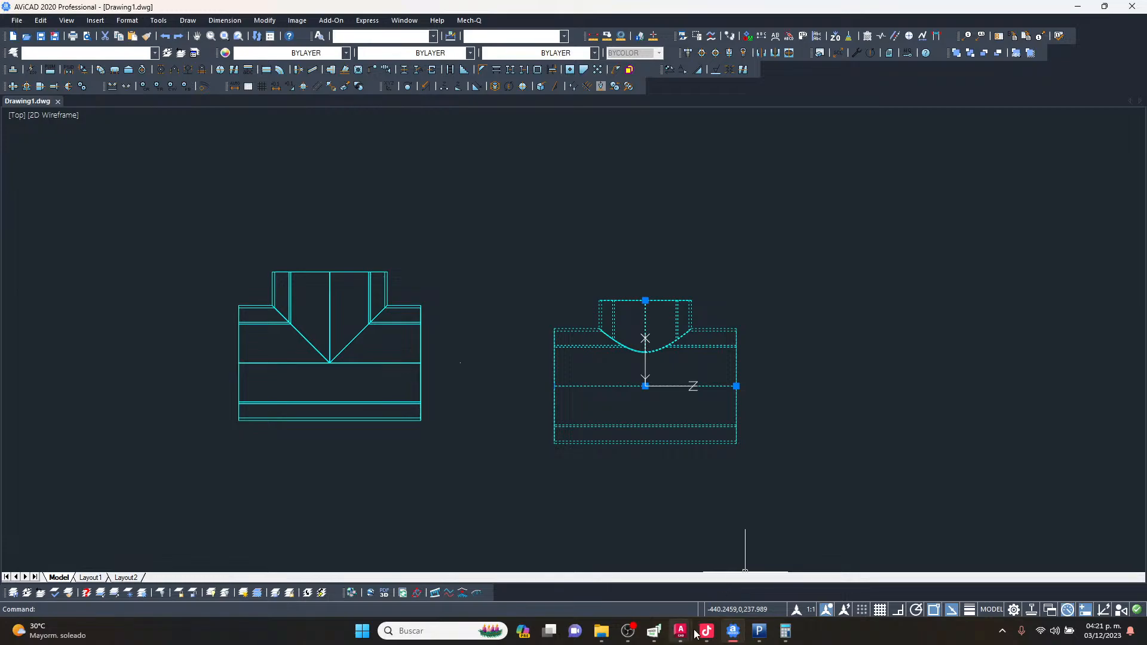
{"action": "mouse_move", "coordinate": [681, 632]}
{"action": "left_click", "coordinate": [681, 553]}
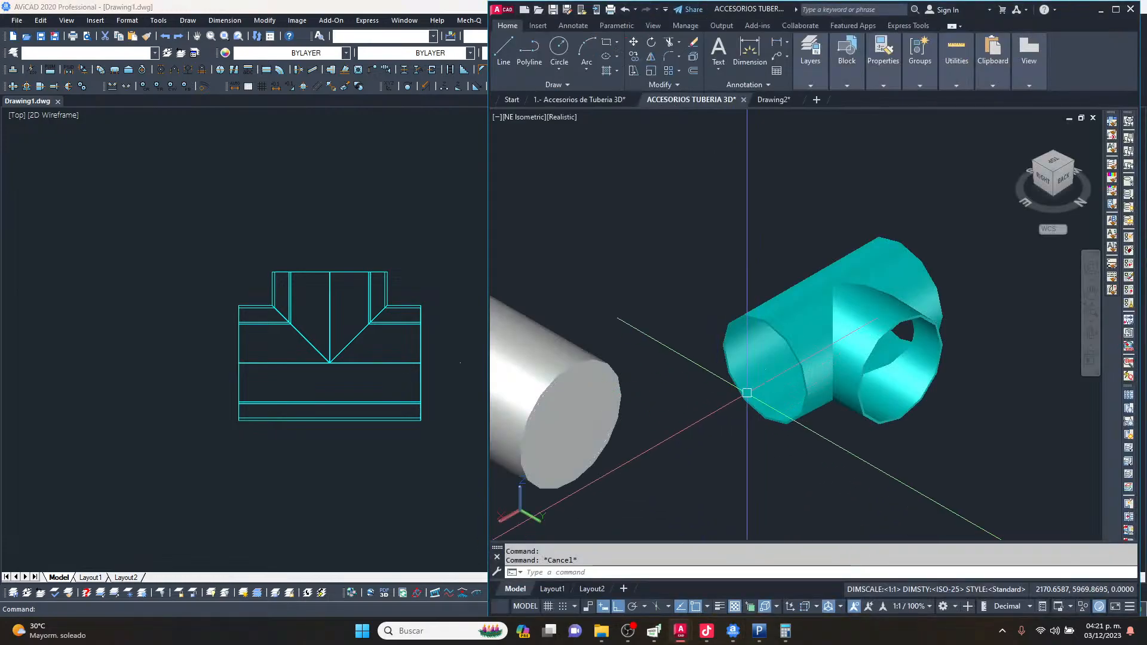
{"action": "scroll", "coordinate": [742, 357], "scroll_direction": "down", "scroll_amount": 8}
{"action": "key", "text": "ctrl+v"}
{"action": "scroll", "coordinate": [830, 302], "scroll_direction": "down", "scroll_amount": 1}
{"action": "scroll", "coordinate": [693, 134], "scroll_direction": "up", "scroll_amount": 2}
{"action": "middle_click_drag", "start_coordinate": [693, 134], "coordinate": [684, 347]}
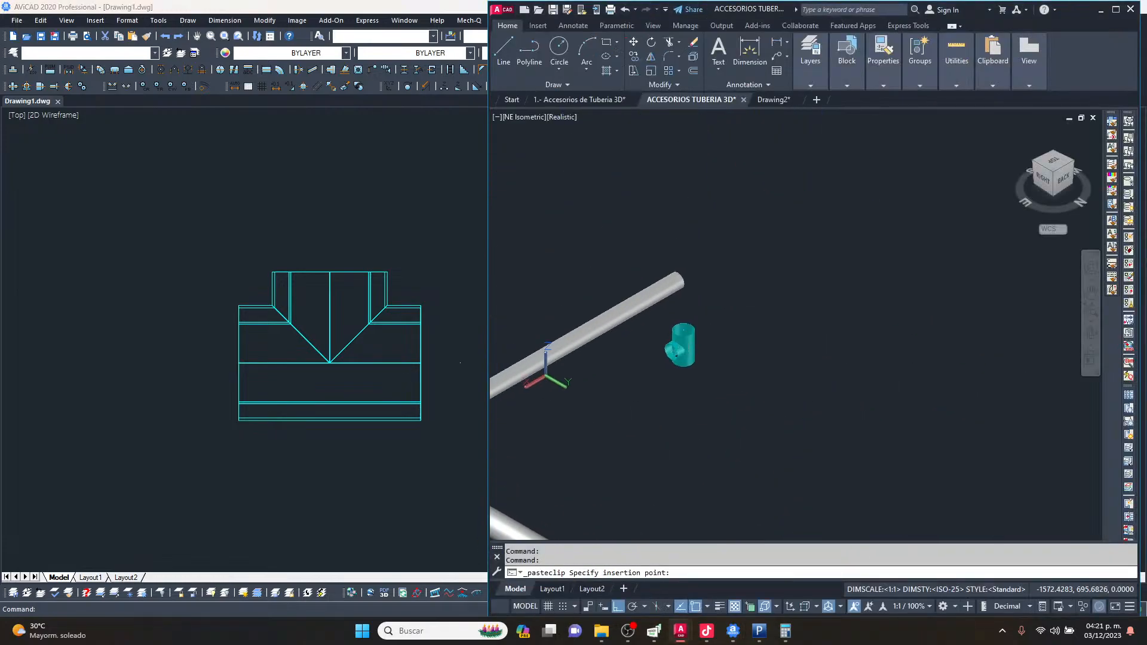
{"action": "scroll", "coordinate": [674, 277], "scroll_direction": "up", "scroll_amount": 4}
{"action": "left_click", "coordinate": [753, 271]}
{"action": "key", "text": "Escape"}
{"action": "key", "text": "Escape"}
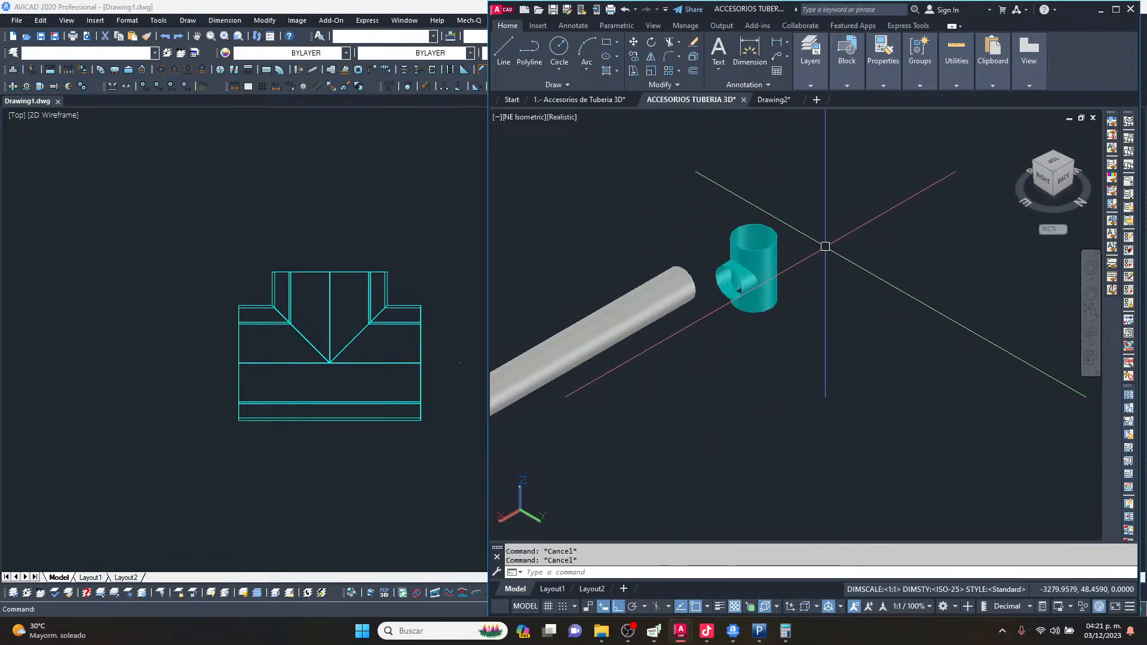
Rotate the pasted reducing tee in 3D so its run lies parallel to the pipe and its branch points up.
{"action": "type", "text": "3drotate"}
{"action": "key", "text": "Return"}
{"action": "left_click", "coordinate": [751, 281]}
{"action": "key", "text": "Return"}
{"action": "left_click", "coordinate": [754, 221]}
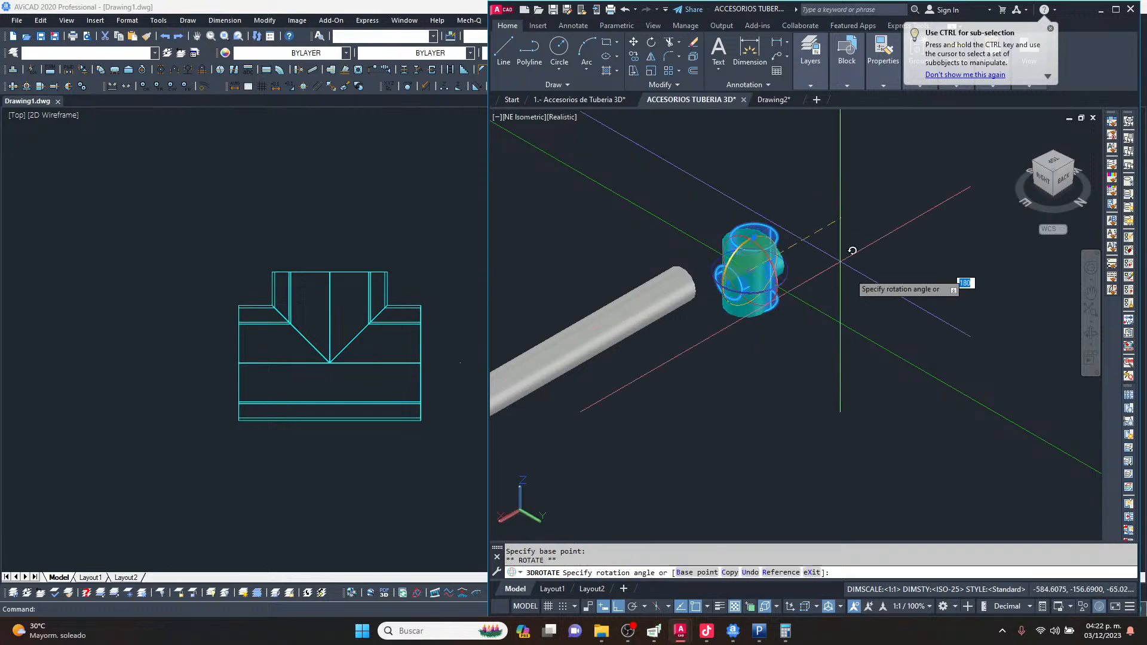
{"action": "left_click", "coordinate": [733, 191]}
{"action": "key", "text": "Escape"}
{"action": "scroll", "coordinate": [734, 276], "scroll_direction": "up", "scroll_amount": 4}
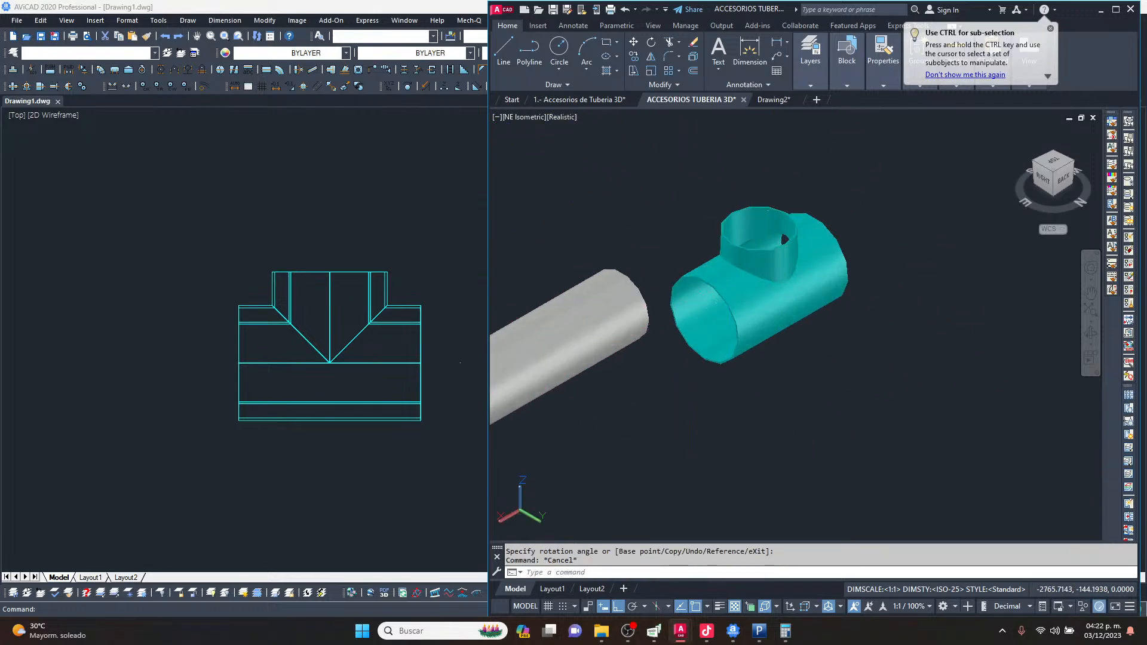
{"action": "left_click", "coordinate": [758, 351]}
{"action": "left_click", "coordinate": [712, 277]}
{"action": "scroll", "coordinate": [783, 284], "scroll_direction": "down", "scroll_amount": 3}
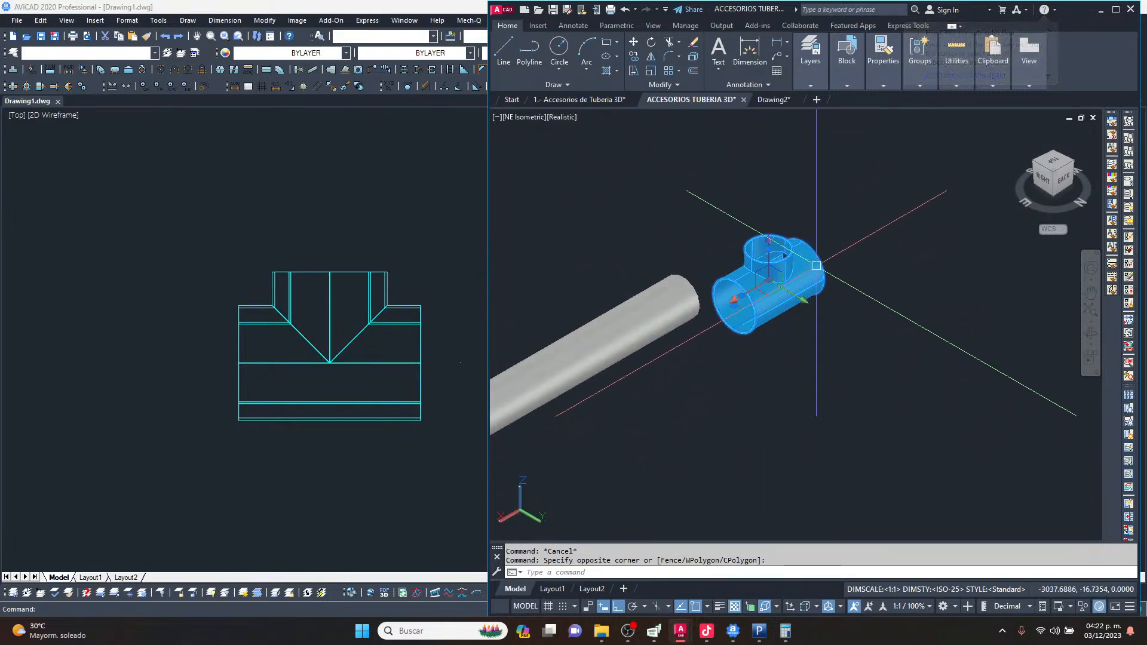
Rotate the reducing tee in 3D so its run stands vertical and its branch faces the pipe end.
{"action": "key", "text": "Escape"}
{"action": "type", "text": "3drotate"}
{"action": "key", "text": "Return"}
{"action": "left_click", "coordinate": [801, 272]}
{"action": "key", "text": "Return"}
{"action": "left_click", "coordinate": [780, 246]}
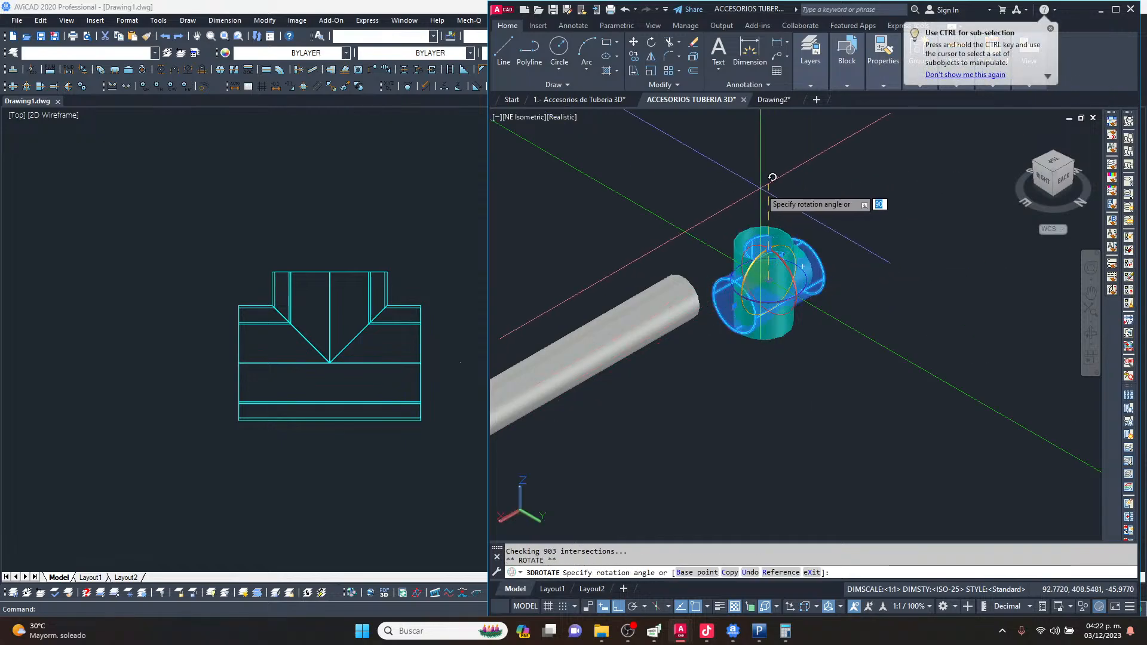
{"action": "left_click", "coordinate": [737, 358]}
{"action": "key", "text": "Escape"}
{"action": "key", "text": "Escape"}
Move the reducing tee from the center of its branch opening to the center of the pipe's open end.
{"action": "scroll", "coordinate": [750, 320], "scroll_direction": "up", "scroll_amount": 2}
{"action": "left_click", "coordinate": [799, 390]}
{"action": "left_click", "coordinate": [722, 237]}
{"action": "type", "text": "m"}
{"action": "key", "text": "Return"}
{"action": "scroll", "coordinate": [729, 262], "scroll_direction": "up", "scroll_amount": 3}
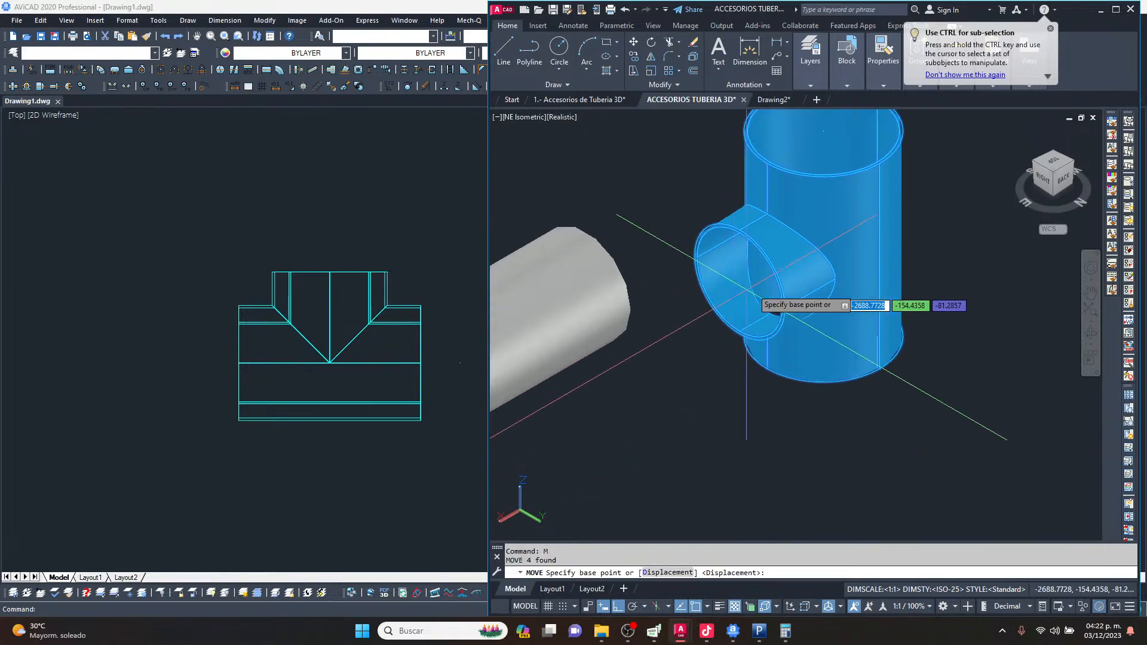
{"action": "right_click", "coordinate": [776, 264], "text": "shift"}
{"action": "left_click", "coordinate": [802, 417]}
{"action": "scroll", "coordinate": [831, 244], "scroll_direction": "up", "scroll_amount": 3}
{"action": "left_click", "coordinate": [831, 243]}
{"action": "scroll", "coordinate": [703, 227], "scroll_direction": "down", "scroll_amount": 5}
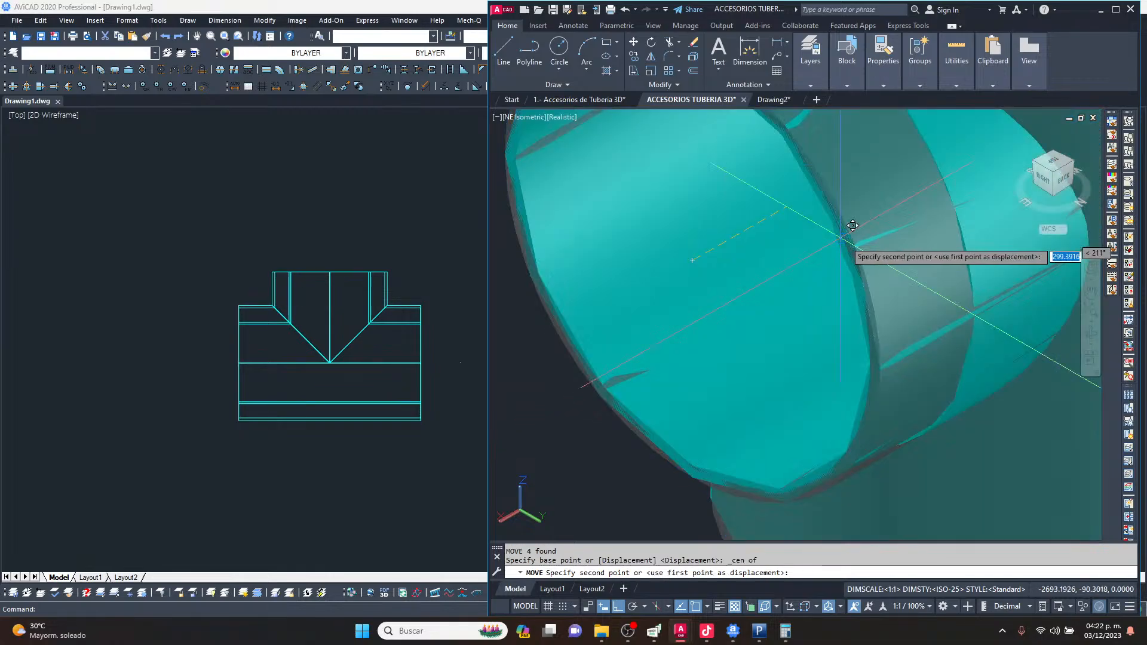
{"action": "right_click", "coordinate": [699, 229], "text": "shift"}
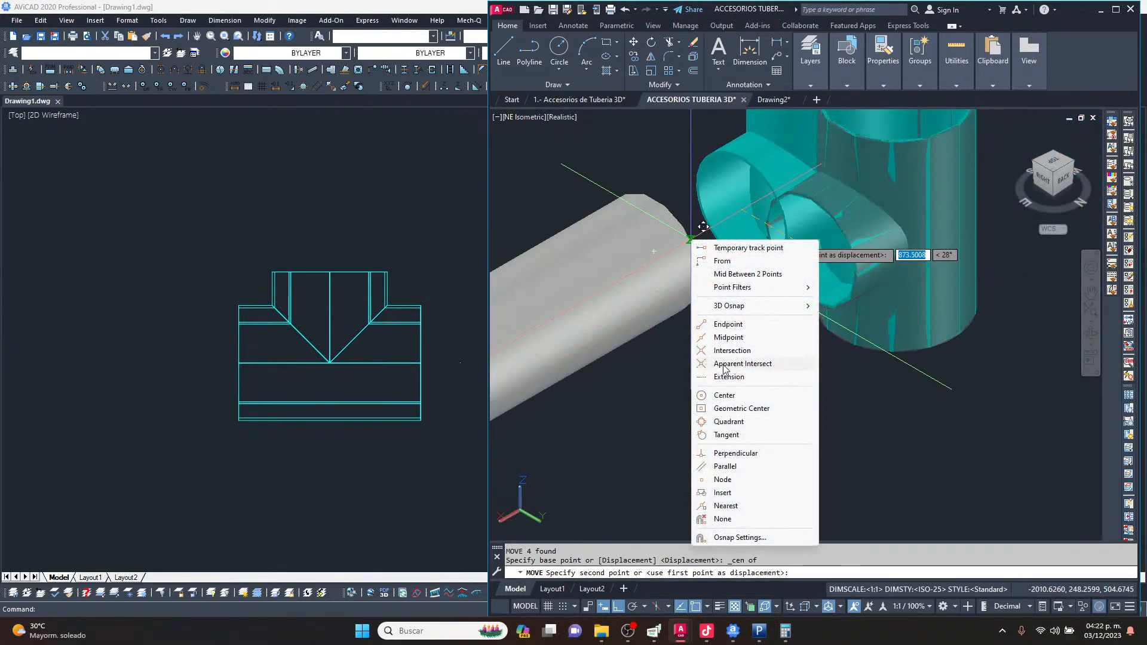
{"action": "left_click", "coordinate": [731, 397]}
{"action": "left_click", "coordinate": [703, 238]}
{"action": "scroll", "coordinate": [702, 239], "scroll_direction": "down", "scroll_amount": 5}
{"action": "middle_click_drag", "start_coordinate": [708, 281], "coordinate": [794, 335], "text": "shift"}
{"action": "scroll", "coordinate": [802, 306], "scroll_direction": "down", "scroll_amount": 6}
{"action": "scroll", "coordinate": [829, 320], "scroll_direction": "up", "scroll_amount": 5}
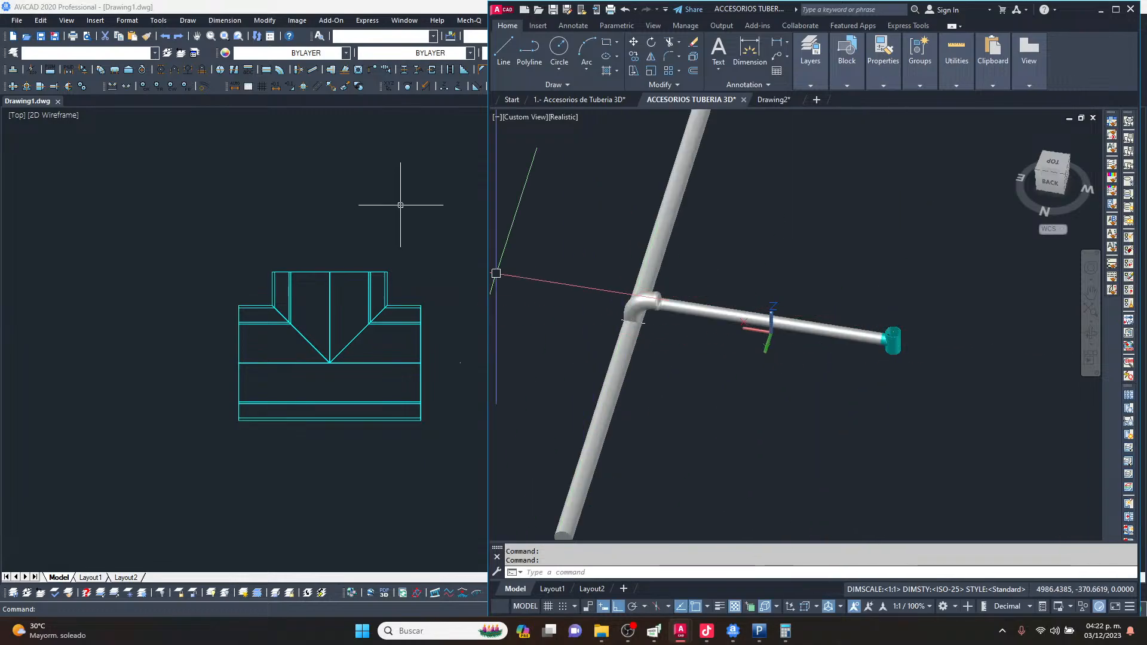
Switch to the AViCAD drawing and open the drawing options for a size 250, rating 900 ANSI flange in the pipe fittings utility.
{"action": "left_click", "coordinate": [274, 176]}
{"action": "left_click", "coordinate": [493, 175]}
{"action": "key", "text": "Escape"}
{"action": "scroll", "coordinate": [563, 256], "scroll_direction": "down", "scroll_amount": 5}
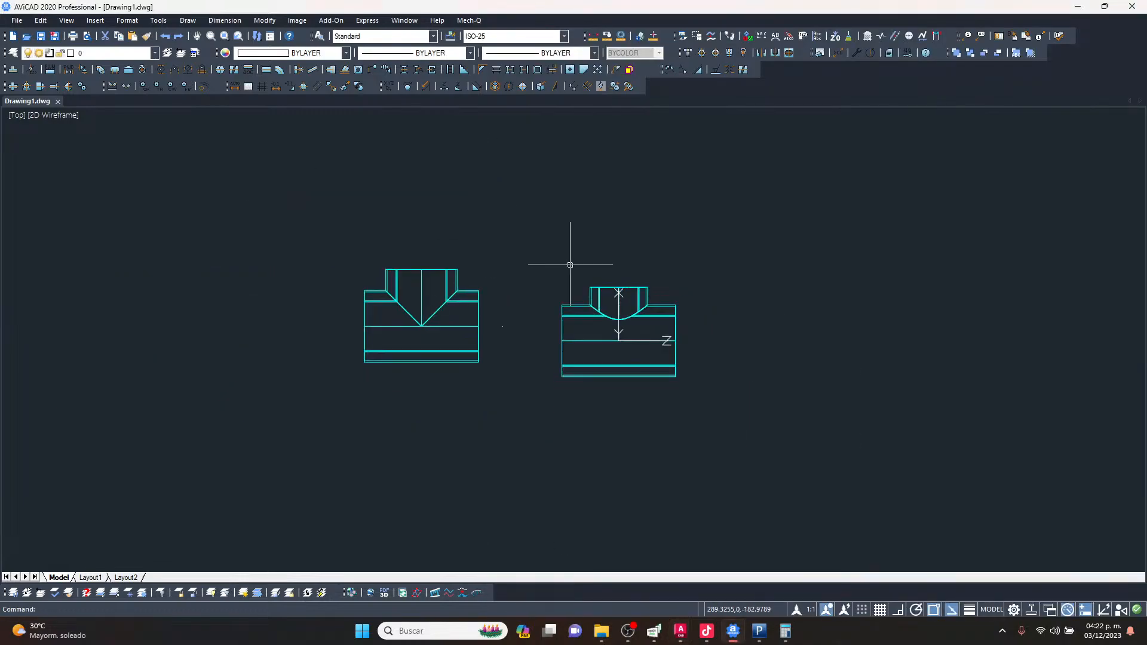
{"action": "left_click", "coordinate": [12, 69]}
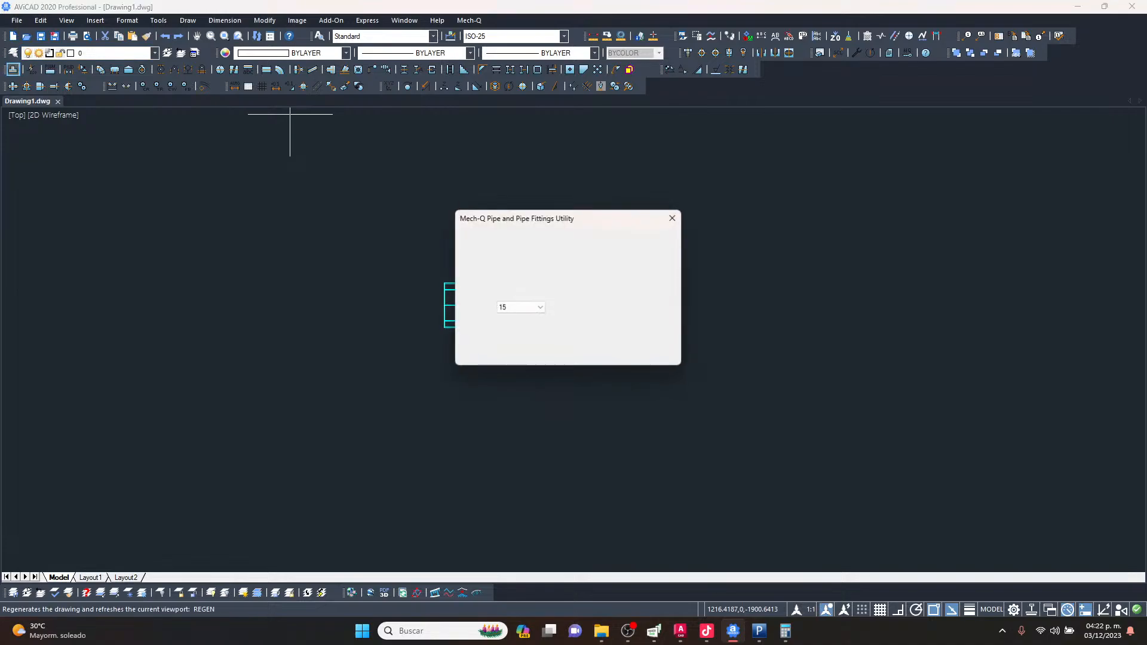
{"action": "left_click", "coordinate": [618, 285]}
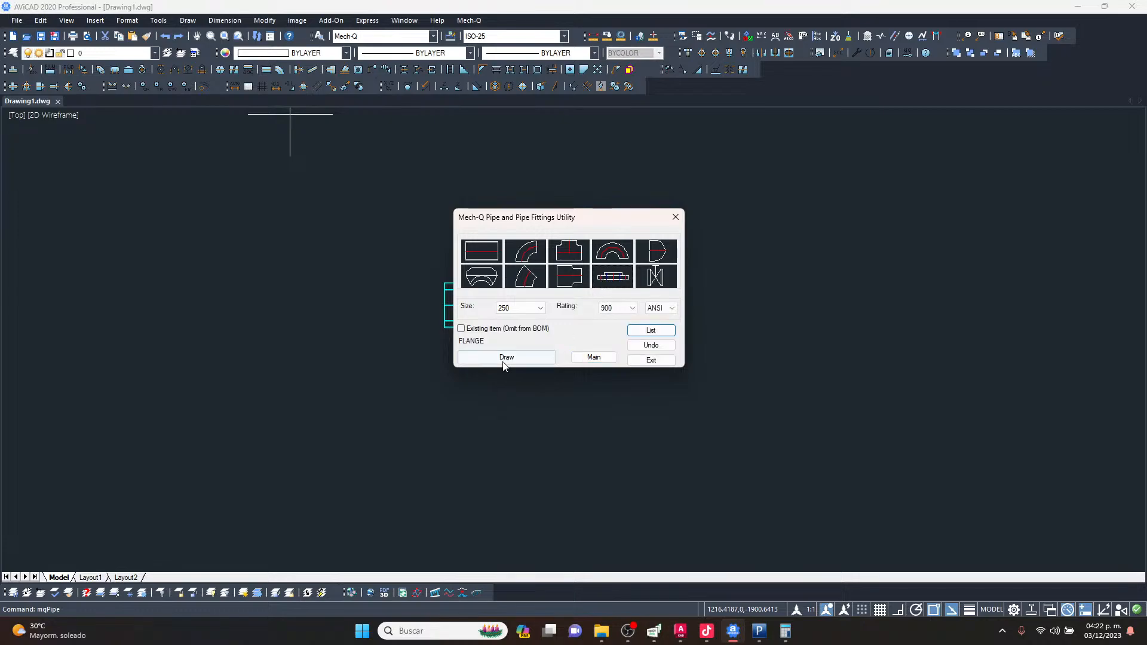
{"action": "left_click", "coordinate": [503, 358]}
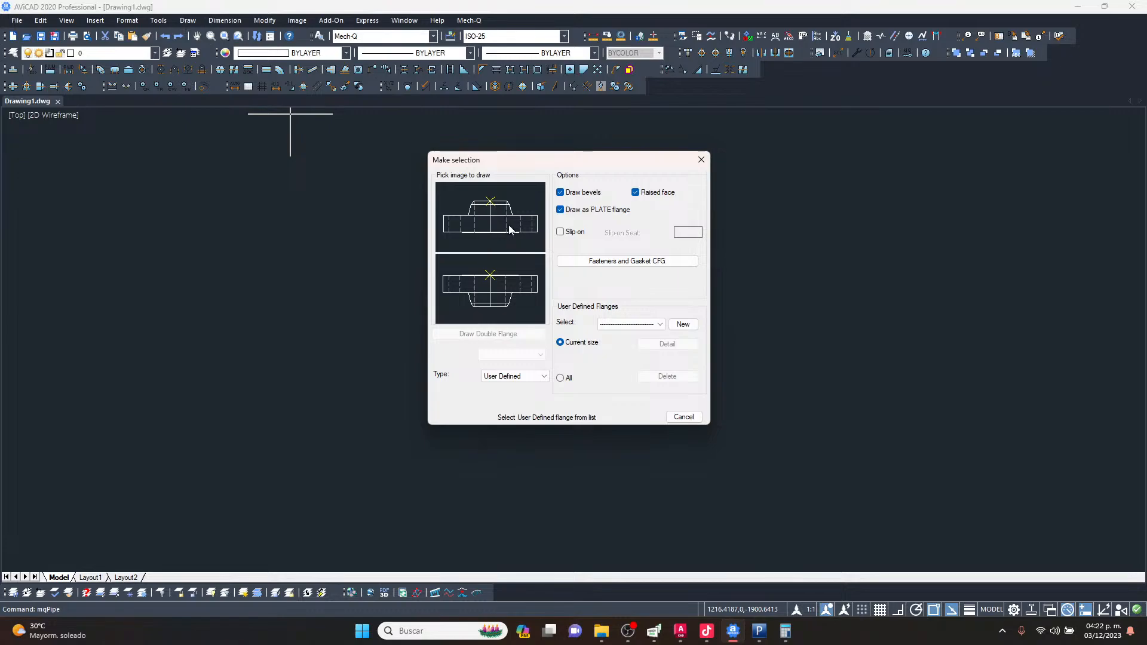
Draw a Welding Neck flange with the 9.3 STD pipe spec beside the reducing tee, with its axis horizontal.
{"action": "left_click", "coordinate": [523, 378]}
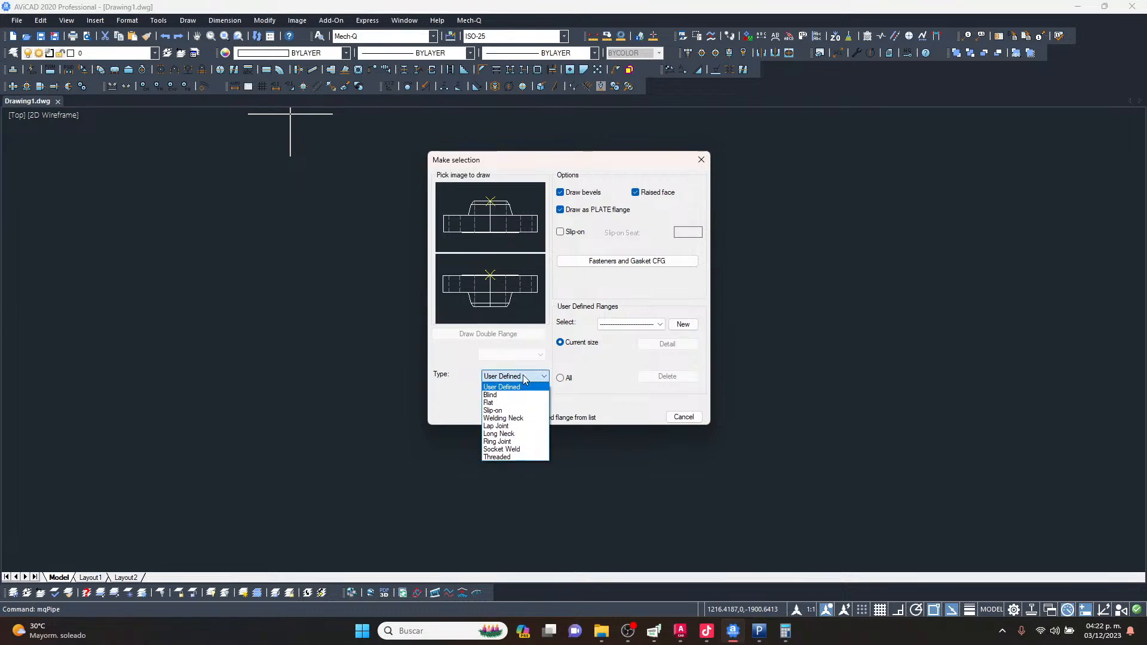
{"action": "left_click", "coordinate": [523, 394]}
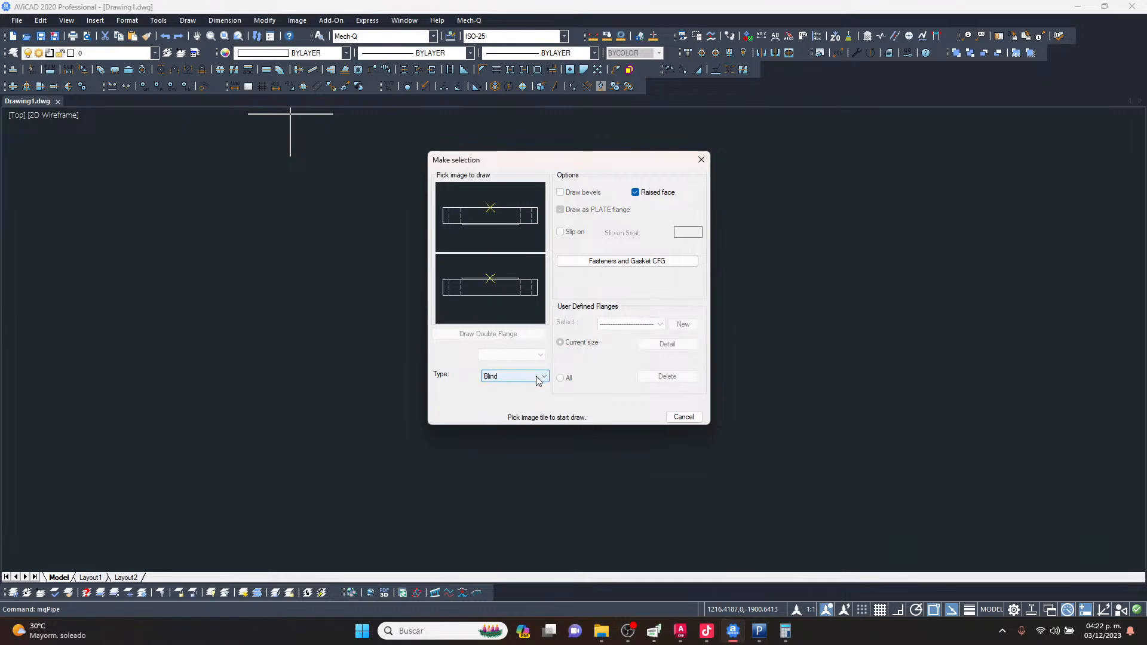
{"action": "left_click", "coordinate": [538, 379]}
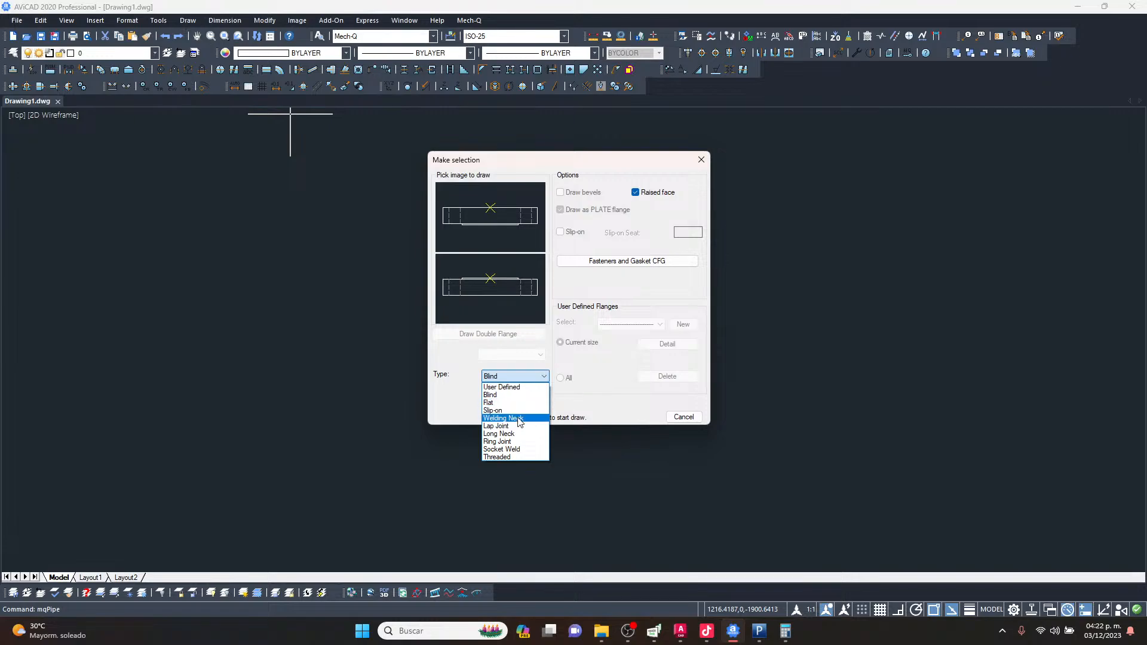
{"action": "left_click", "coordinate": [519, 419]}
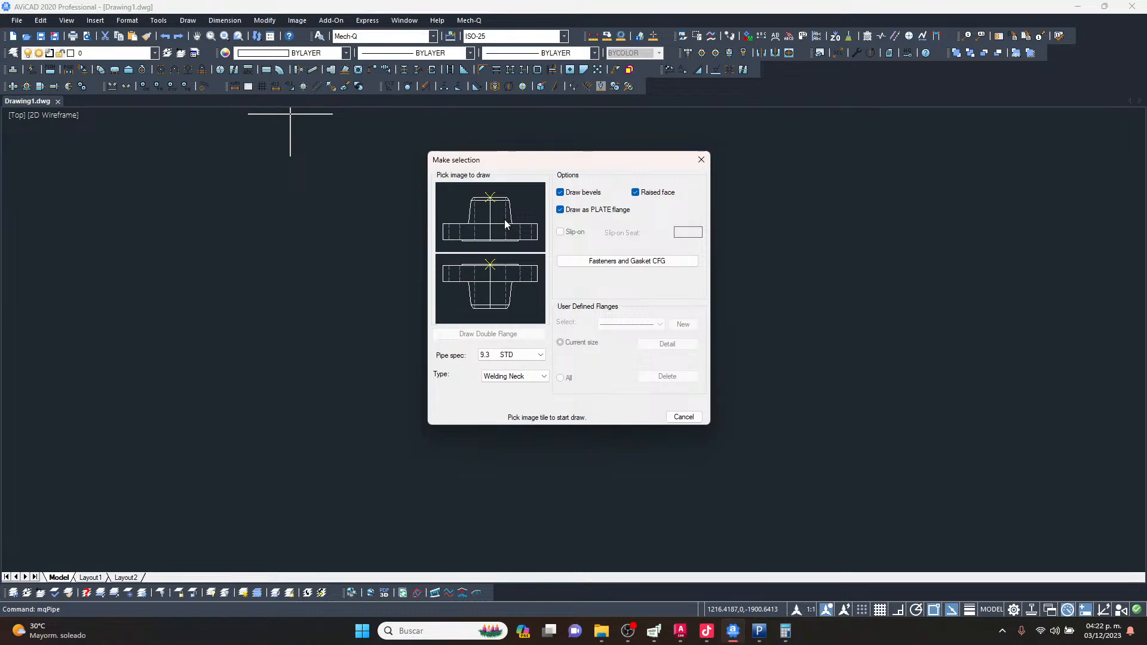
{"action": "left_click", "coordinate": [486, 213]}
{"action": "left_click", "coordinate": [738, 315]}
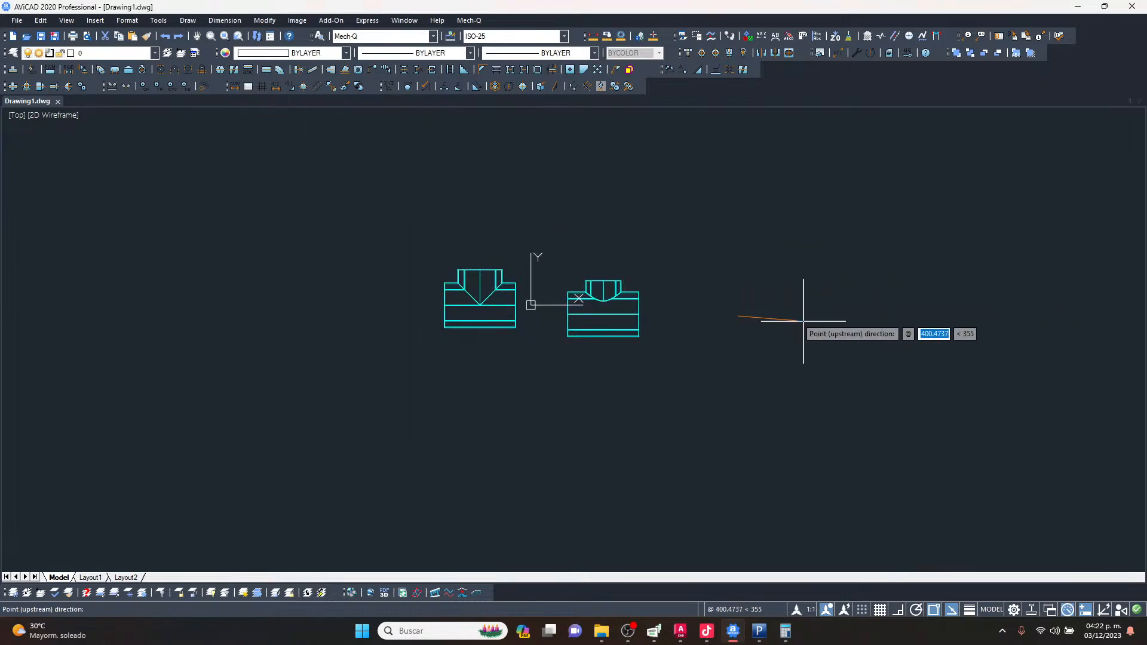
{"action": "key", "text": "F8"}
{"action": "left_click", "coordinate": [822, 317]}
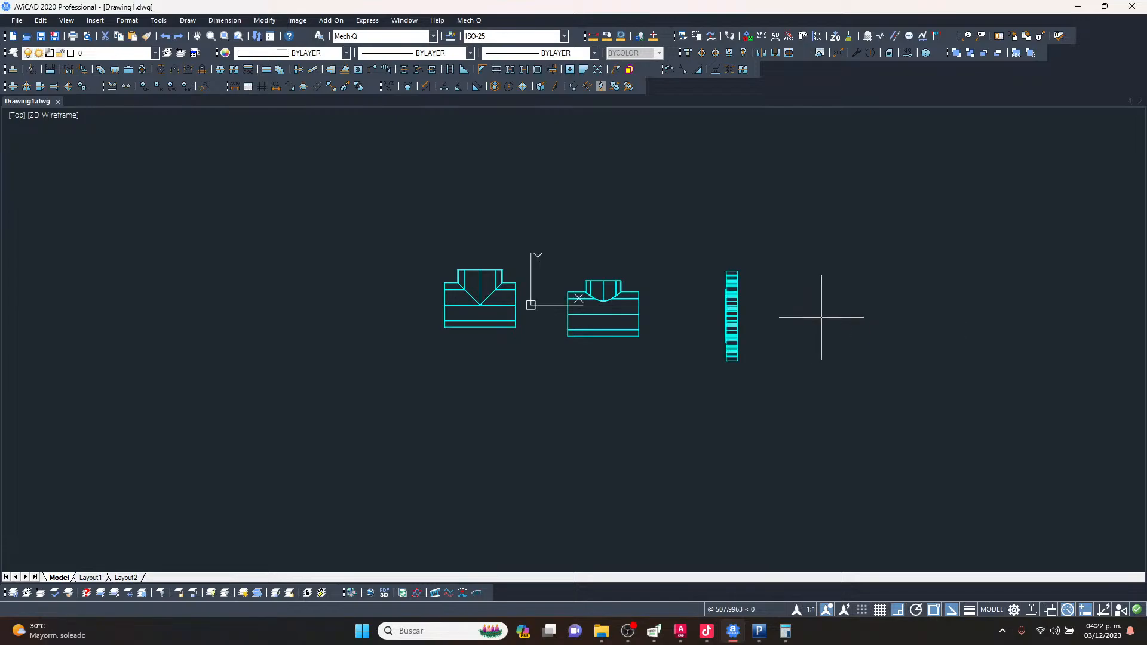
{"action": "key", "text": "Escape"}
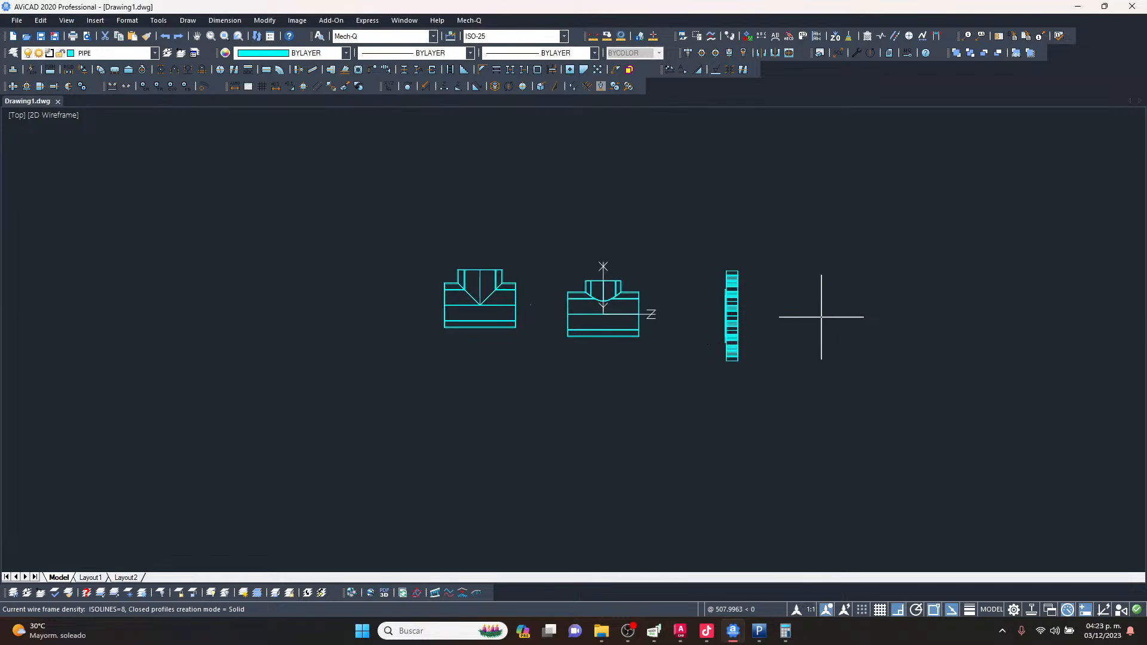
View the fittings from an angled 3D viewpoint and set the visual style to Realistic.
{"action": "middle_click_drag", "start_coordinate": [724, 359], "coordinate": [740, 446], "text": "shift"}
{"action": "scroll", "coordinate": [739, 446], "scroll_direction": "up", "scroll_amount": 2}
{"action": "type", "text": "S"}
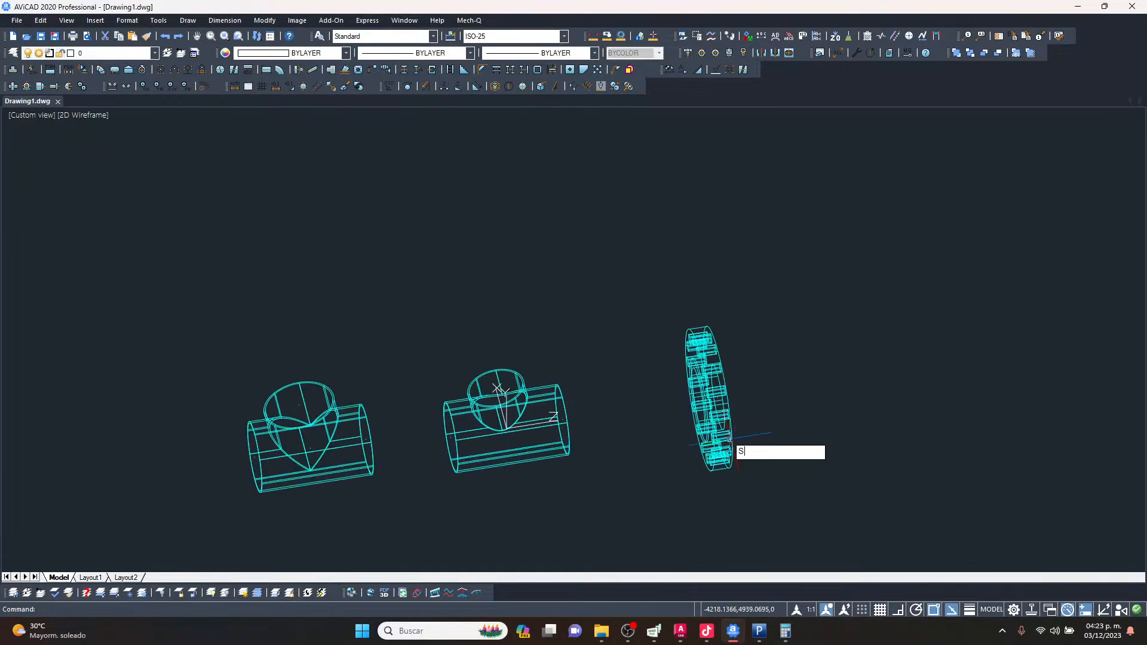
{"action": "key", "text": "BackSpace"}
{"action": "type", "text": "SHA"}
{"action": "key", "text": "Return"}
{"action": "type", "text": "R"}
{"action": "key", "text": "Return"}
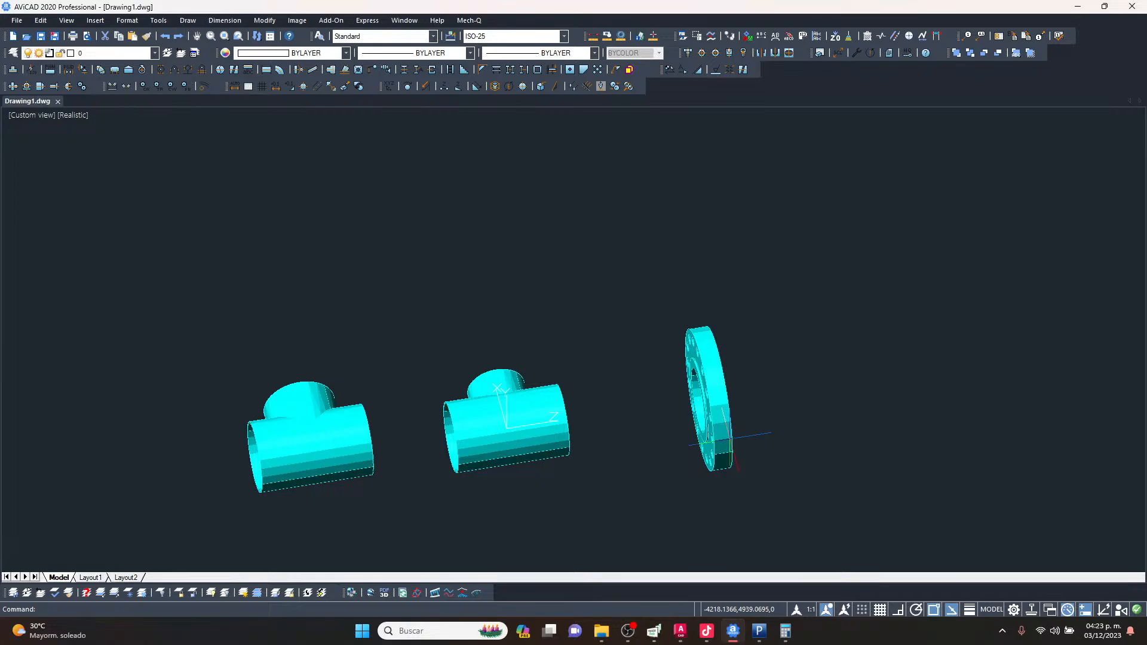
Examine the shaded welding neck flange's bore, bolt holes and faces from several angles.
{"action": "scroll", "coordinate": [730, 439], "scroll_direction": "up", "scroll_amount": 3}
{"action": "scroll", "coordinate": [729, 426], "scroll_direction": "down", "scroll_amount": 1}
{"action": "middle_click_drag", "start_coordinate": [734, 427], "coordinate": [776, 351], "text": "shift"}
{"action": "scroll", "coordinate": [705, 369], "scroll_direction": "down", "scroll_amount": 2}
{"action": "middle_click_drag", "start_coordinate": [705, 369], "coordinate": [588, 399], "text": "shift"}
{"action": "scroll", "coordinate": [661, 347], "scroll_direction": "down", "scroll_amount": 4}
{"action": "middle_click_drag", "start_coordinate": [701, 387], "coordinate": [736, 326], "text": "shift"}
{"action": "scroll", "coordinate": [736, 322], "scroll_direction": "up", "scroll_amount": 3}
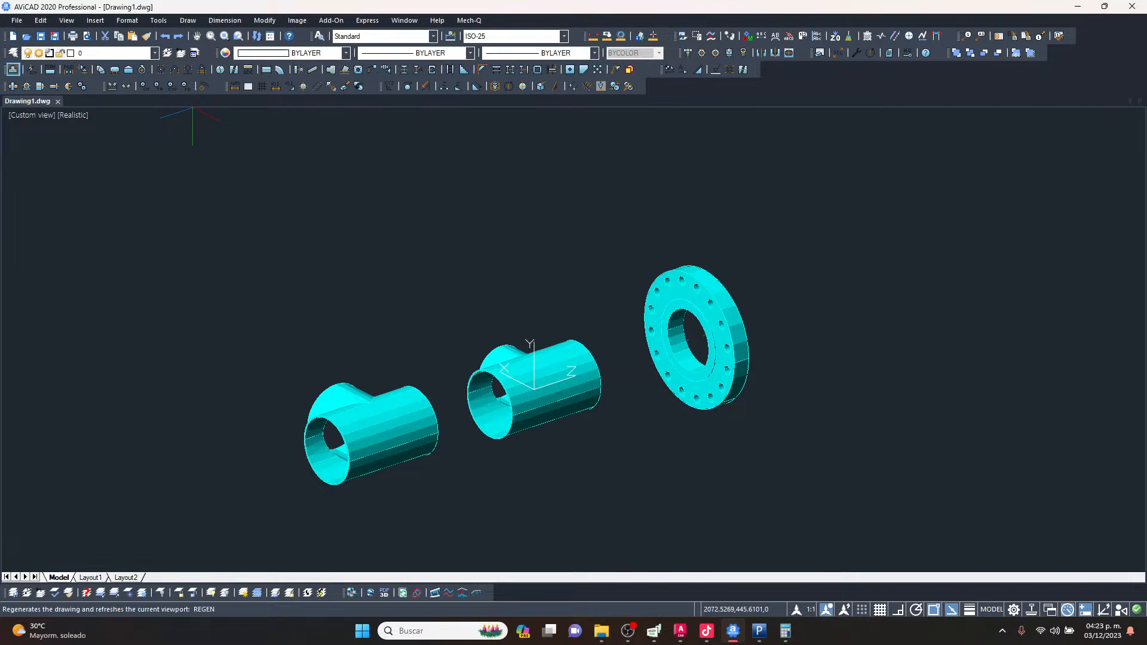
Draw a size 250, rating 300 ANSI Blind flange beyond the welding neck flange, aligned along the X axis.
{"action": "left_click", "coordinate": [13, 69]}
{"action": "left_click", "coordinate": [614, 278]}
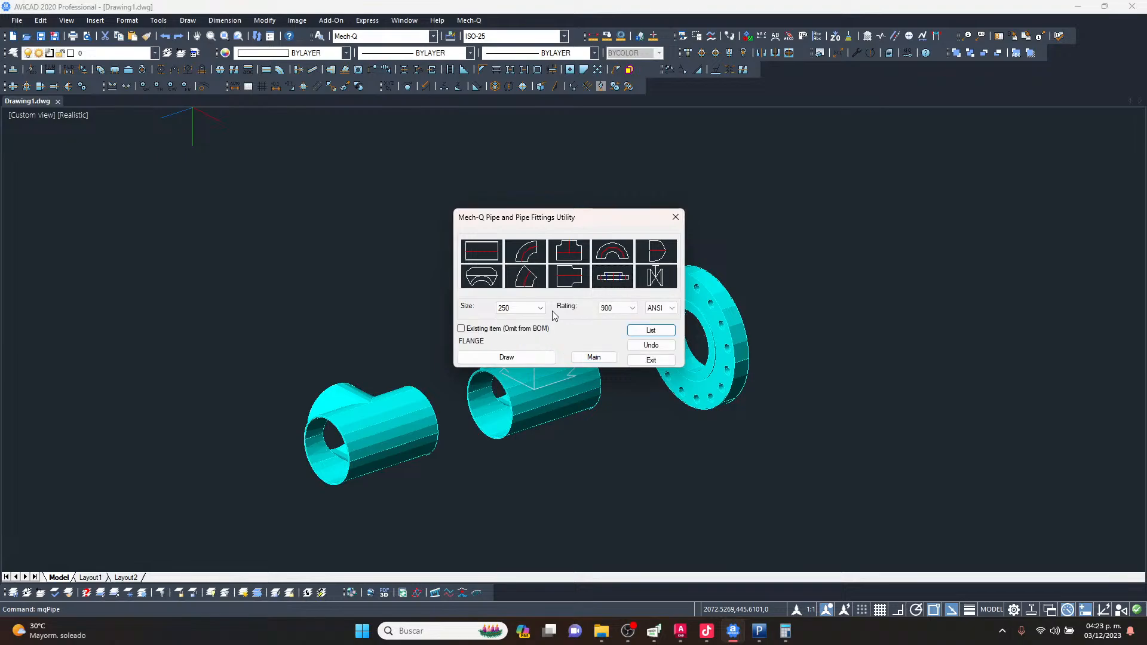
{"action": "left_click", "coordinate": [612, 308]}
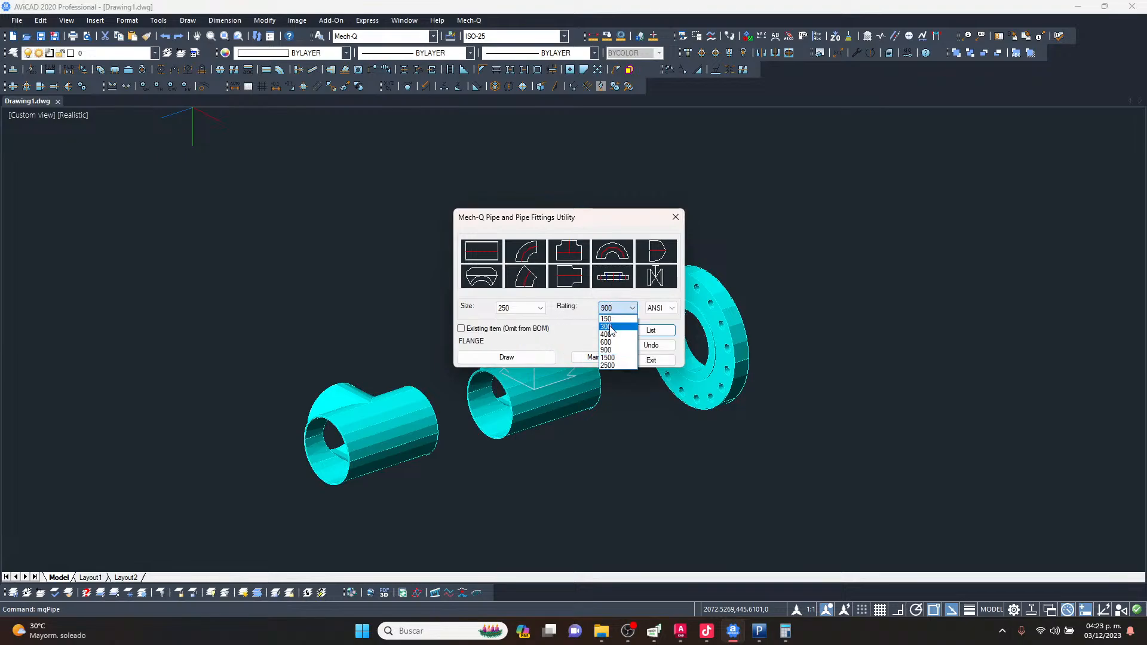
{"action": "left_click", "coordinate": [611, 327]}
{"action": "left_click", "coordinate": [499, 357]}
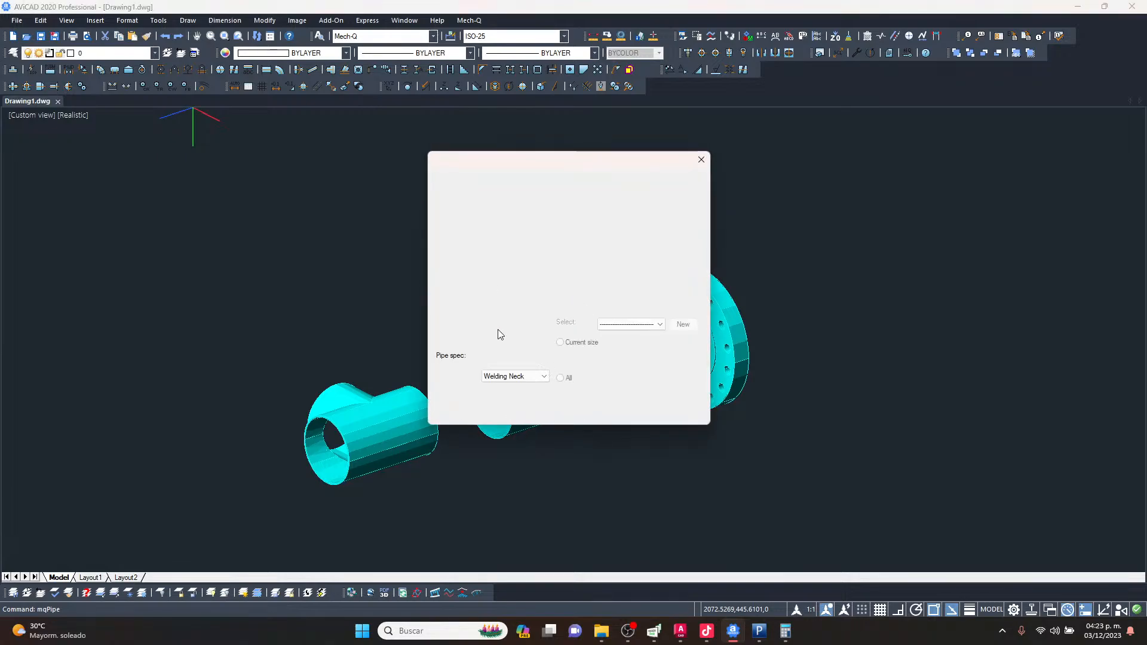
{"action": "left_click", "coordinate": [526, 378]}
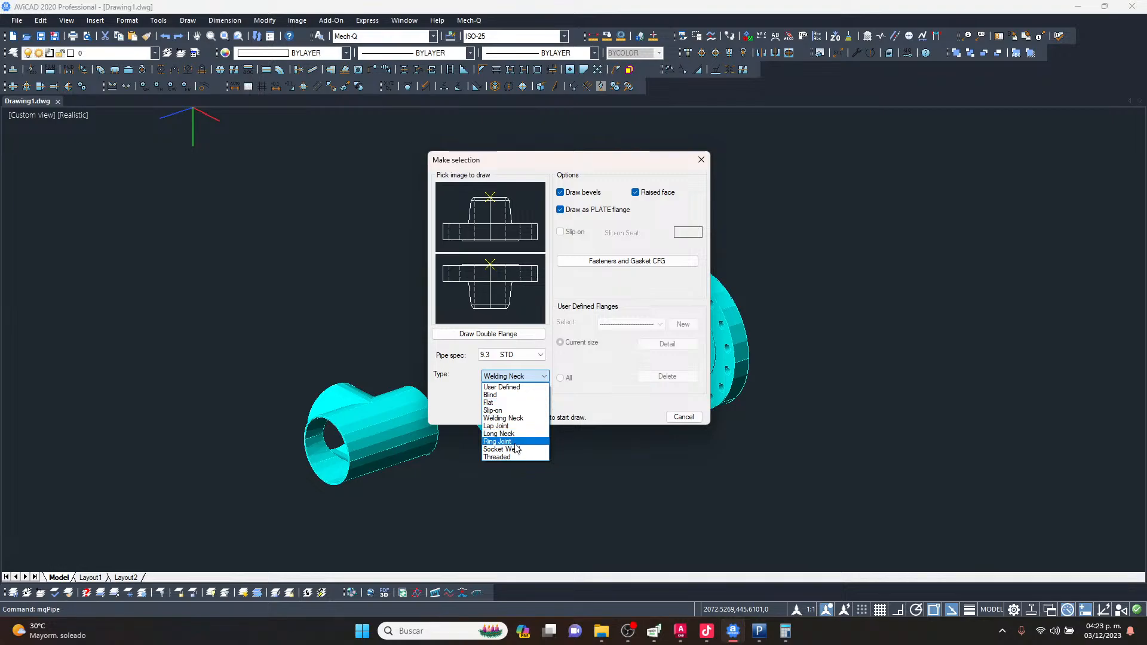
{"action": "left_click", "coordinate": [506, 400]}
{"action": "left_click", "coordinate": [512, 293]}
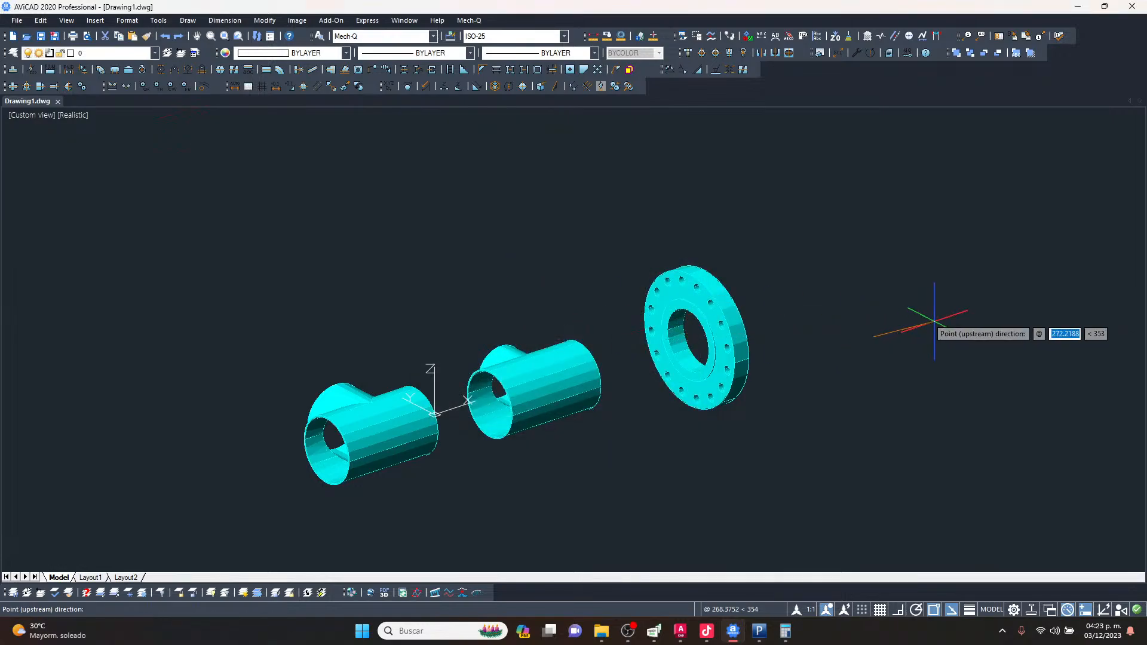
{"action": "left_click", "coordinate": [952, 316]}
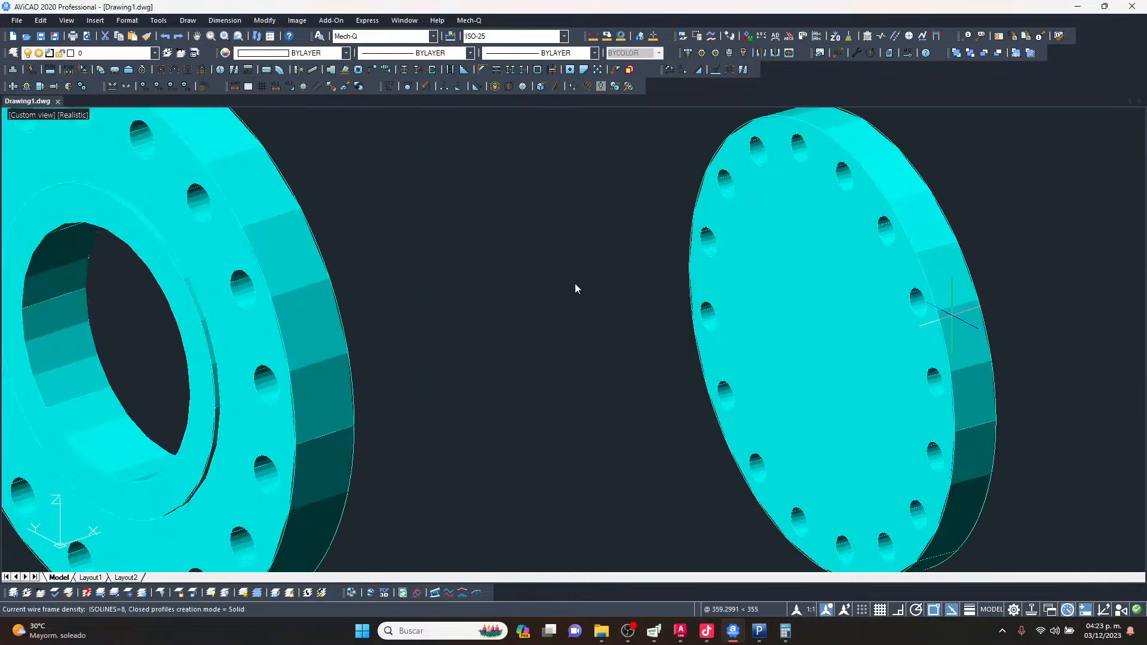
Examine the blind flange's bolt holes, raised face and edge thickness from both sides and against the other fittings.
{"action": "scroll", "coordinate": [647, 307], "scroll_direction": "down", "scroll_amount": 8}
{"action": "scroll", "coordinate": [600, 303], "scroll_direction": "up", "scroll_amount": 6}
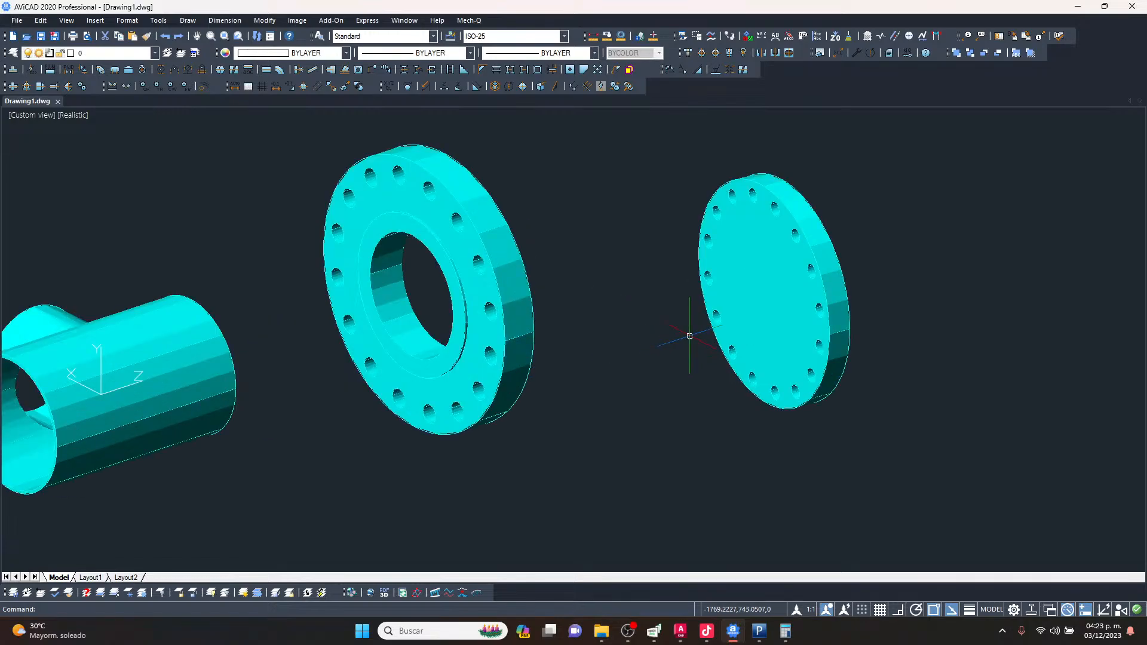
{"action": "middle_click_drag", "start_coordinate": [902, 325], "coordinate": [735, 424], "text": "shift"}
{"action": "scroll", "coordinate": [671, 410], "scroll_direction": "up", "scroll_amount": 3}
{"action": "scroll", "coordinate": [720, 361], "scroll_direction": "up", "scroll_amount": 2}
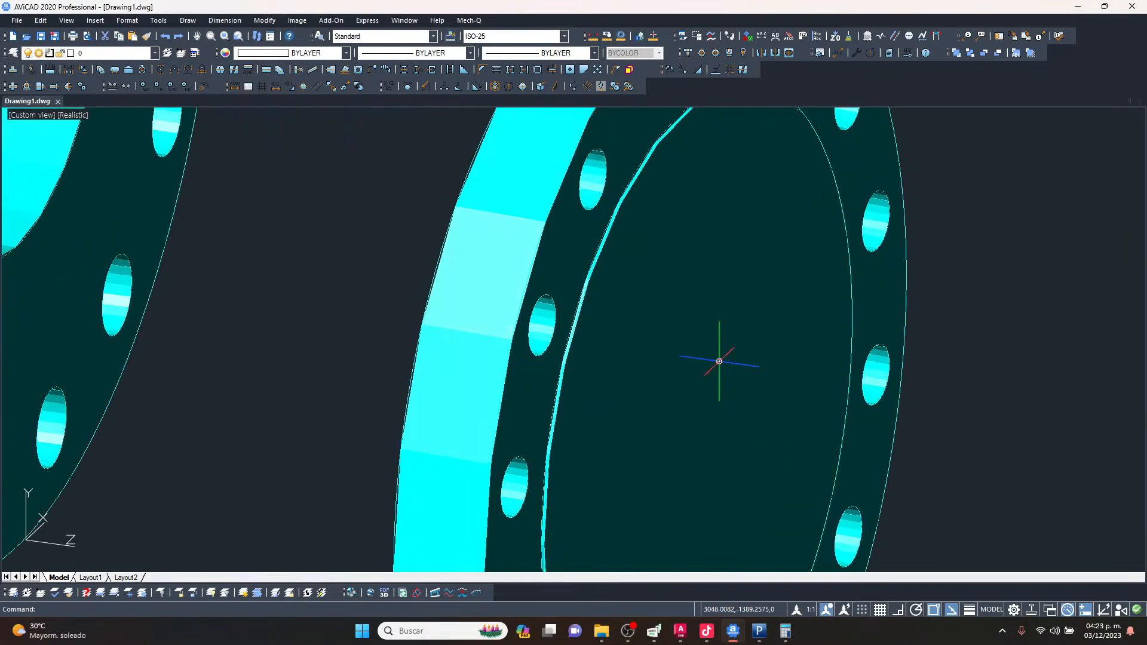
{"action": "scroll", "coordinate": [719, 361], "scroll_direction": "down", "scroll_amount": 5}
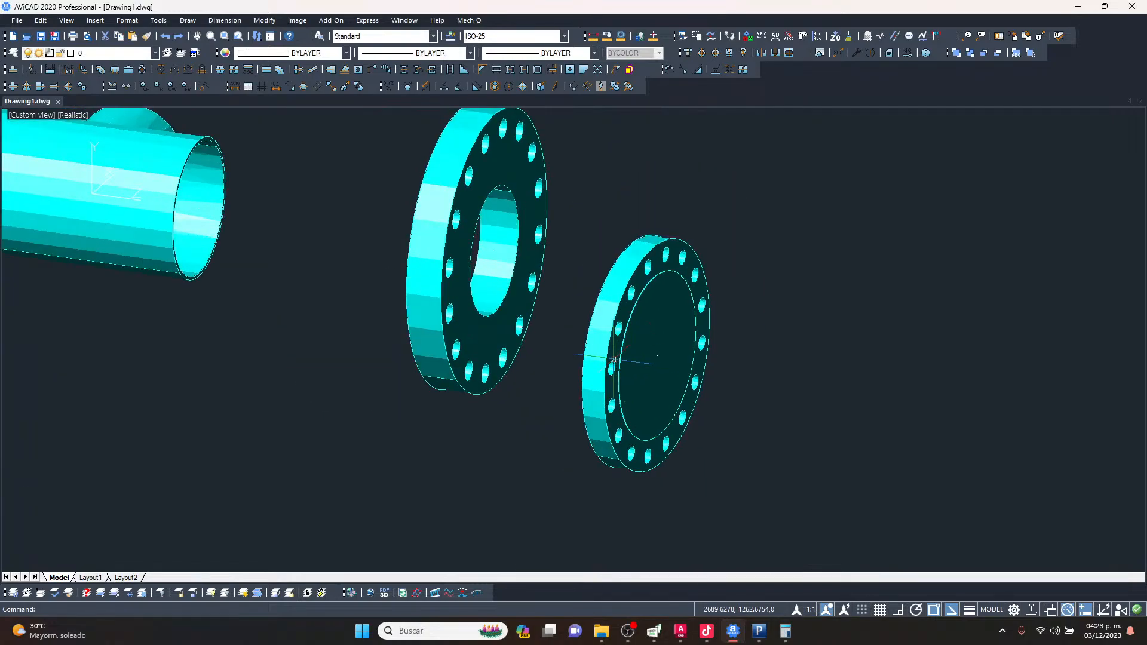
{"action": "scroll", "coordinate": [648, 292], "scroll_direction": "up", "scroll_amount": 6}
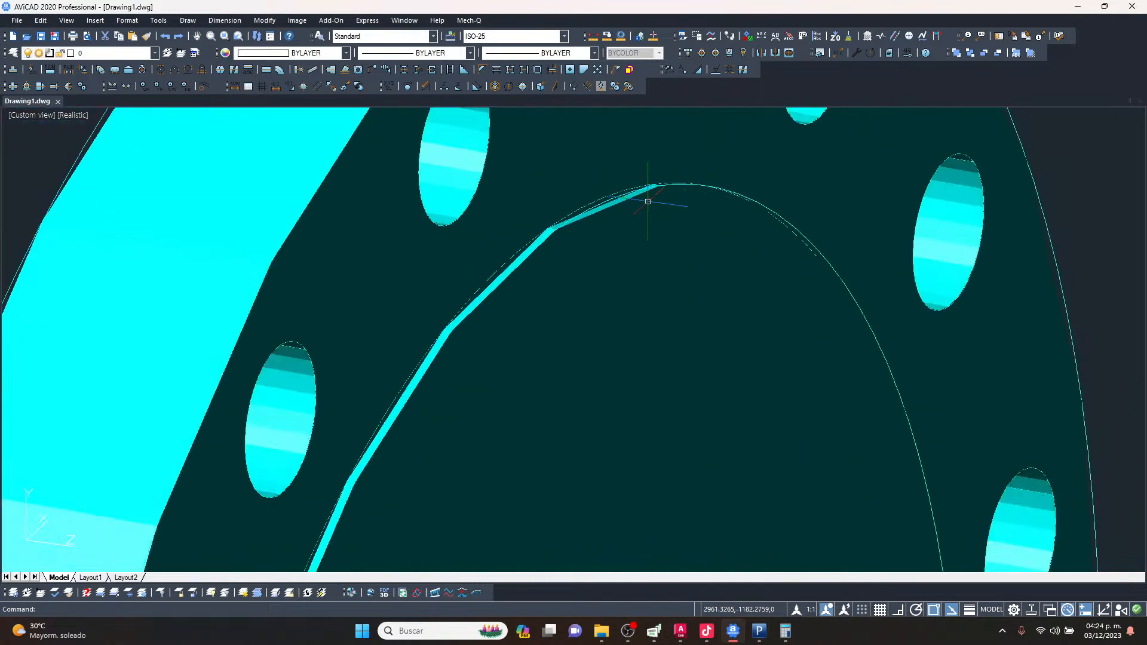
{"action": "scroll", "coordinate": [650, 201], "scroll_direction": "down", "scroll_amount": 5}
{"action": "middle_click_drag", "start_coordinate": [654, 204], "coordinate": [660, 244], "text": "shift"}
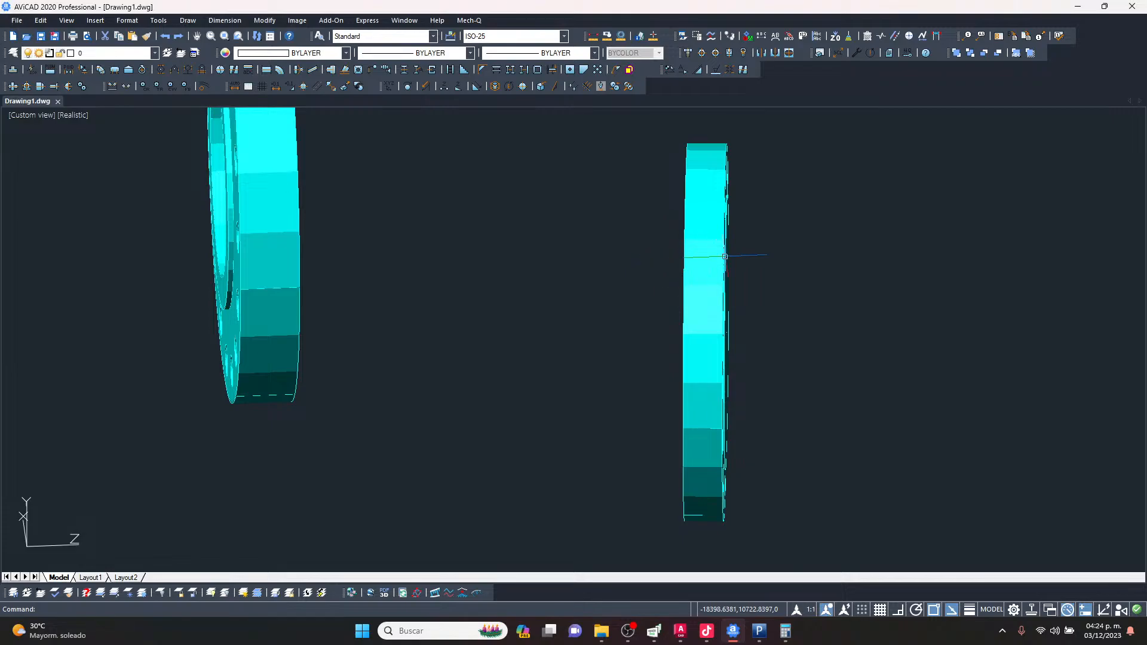
{"action": "middle_click_drag", "start_coordinate": [723, 281], "coordinate": [707, 377], "text": "shift"}
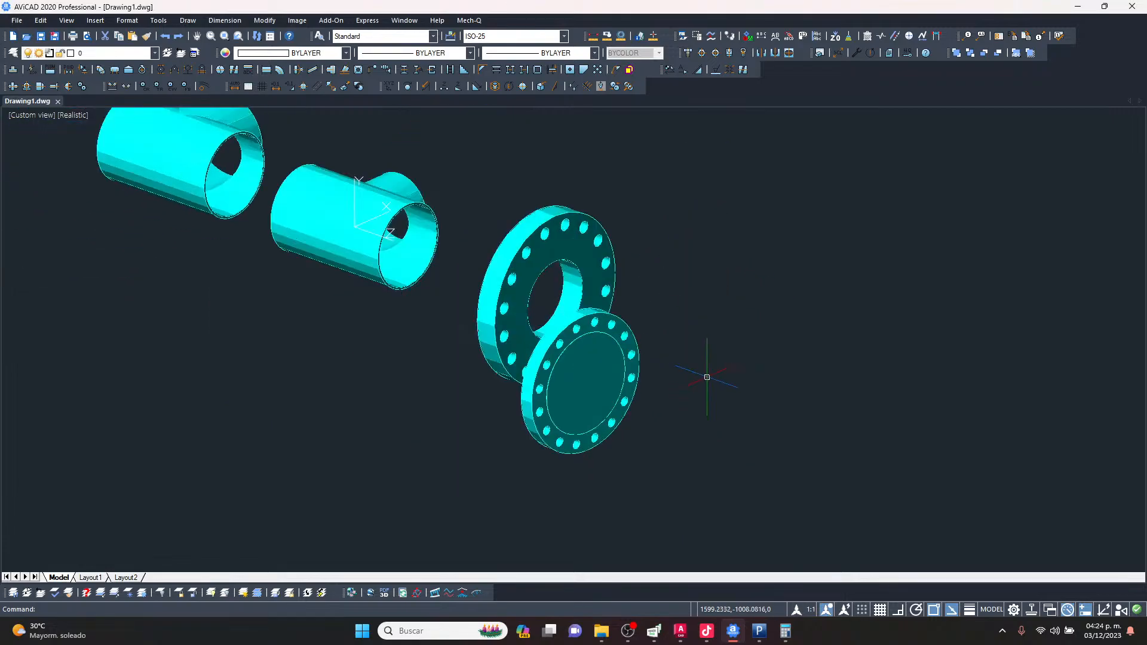
{"action": "scroll", "coordinate": [708, 377], "scroll_direction": "down", "scroll_amount": 4}
{"action": "scroll", "coordinate": [653, 349], "scroll_direction": "up", "scroll_amount": 3}
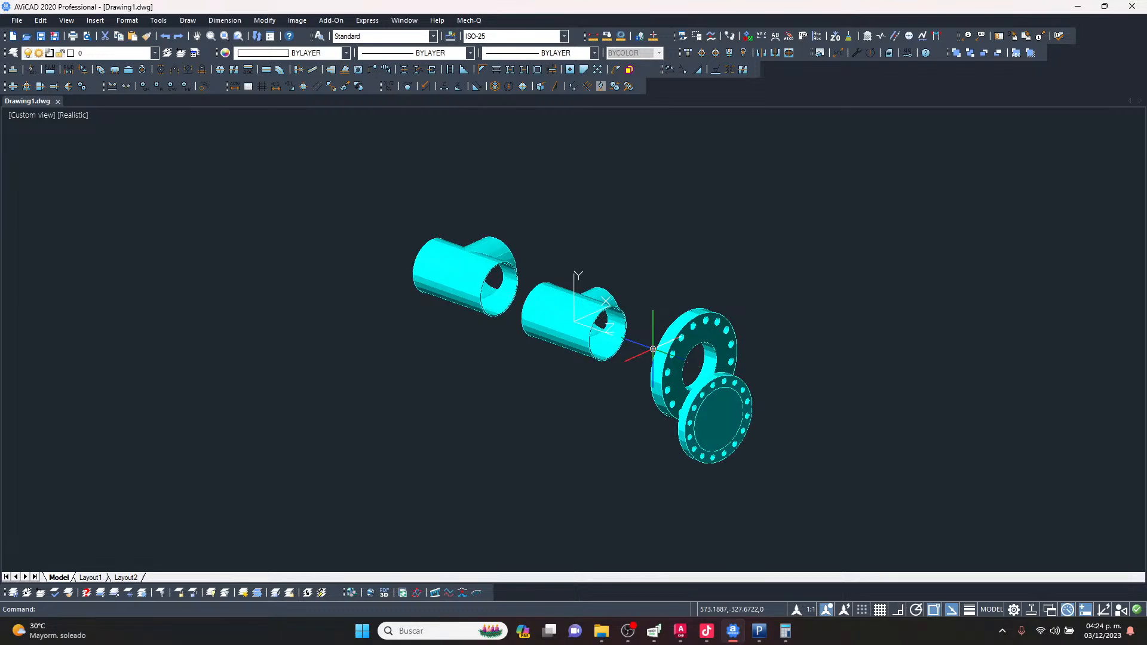
{"action": "middle_click_drag", "start_coordinate": [653, 349], "coordinate": [808, 422], "text": "shift"}
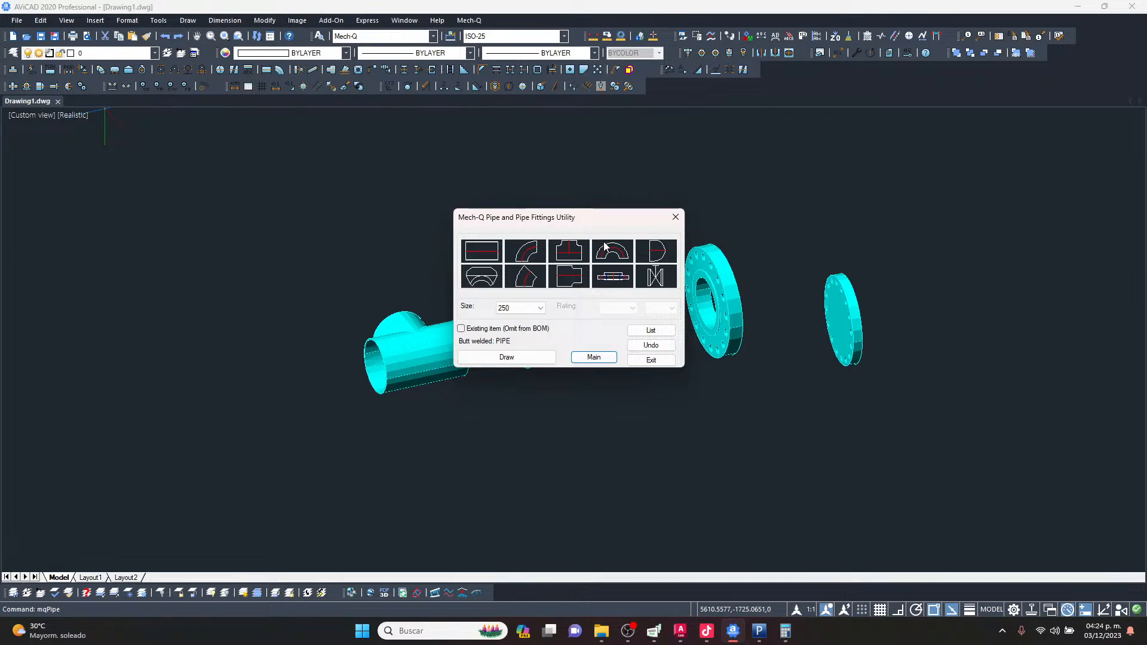
Draw a size 250, 90-degree elbow in the empty area away from the other fittings, running along X and turning upward.
{"action": "left_click", "coordinate": [524, 261]}
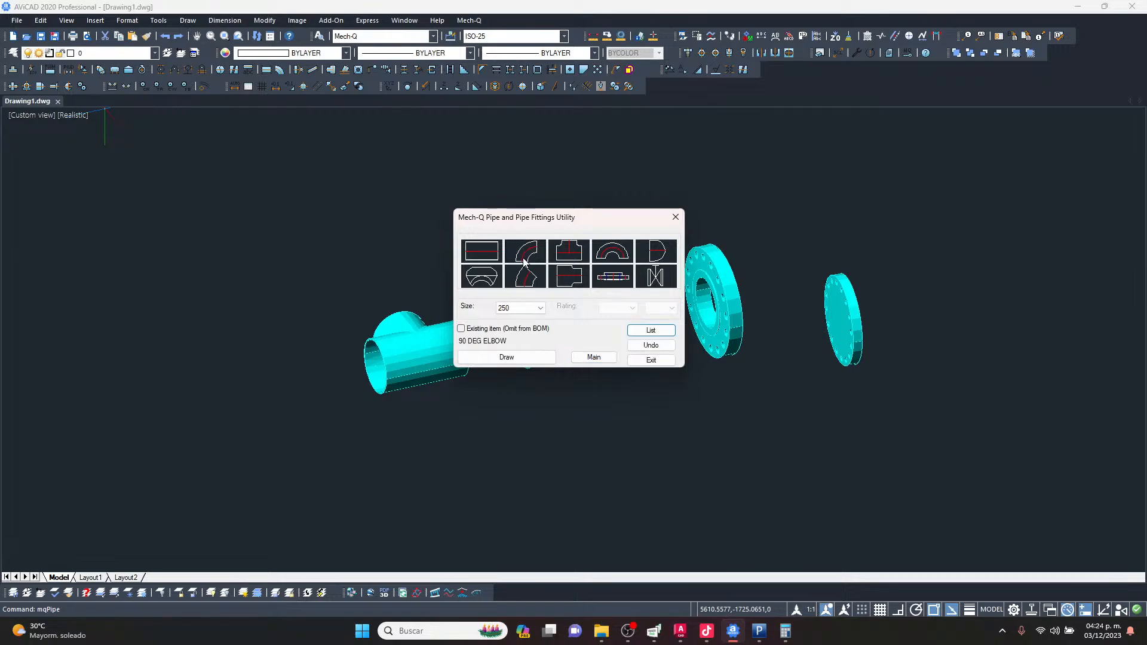
{"action": "left_click", "coordinate": [530, 357]}
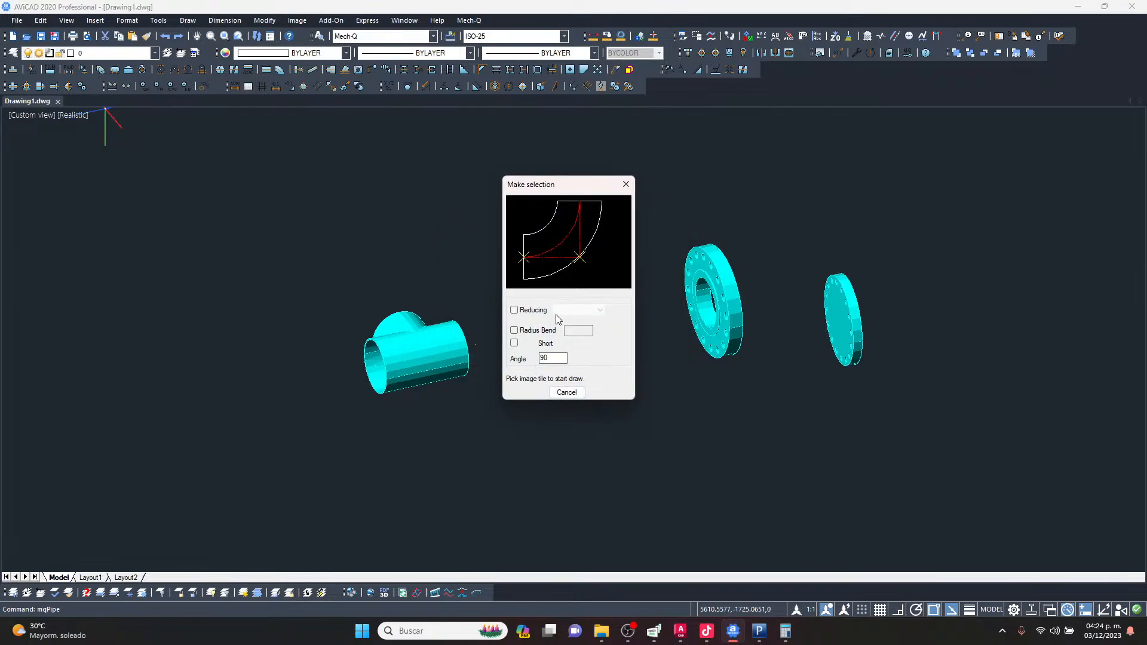
{"action": "left_click", "coordinate": [561, 242]}
{"action": "scroll", "coordinate": [561, 241], "scroll_direction": "down", "scroll_amount": 5}
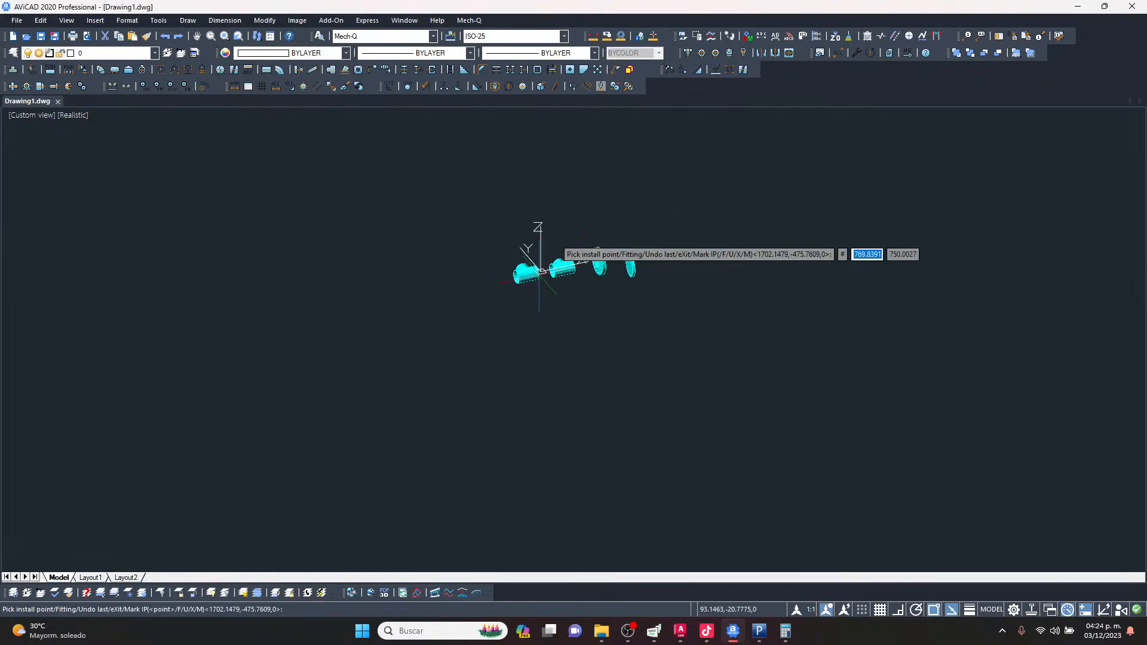
{"action": "scroll", "coordinate": [374, 333], "scroll_direction": "up", "scroll_amount": 4}
{"action": "left_click", "coordinate": [374, 335]}
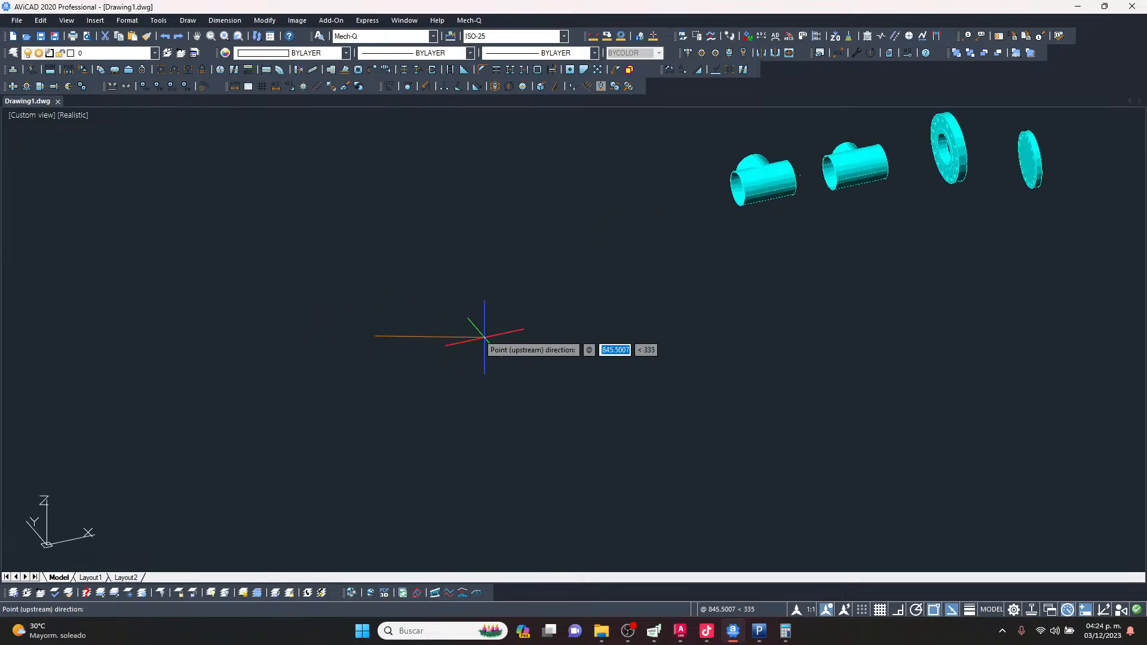
{"action": "left_click", "coordinate": [501, 328]}
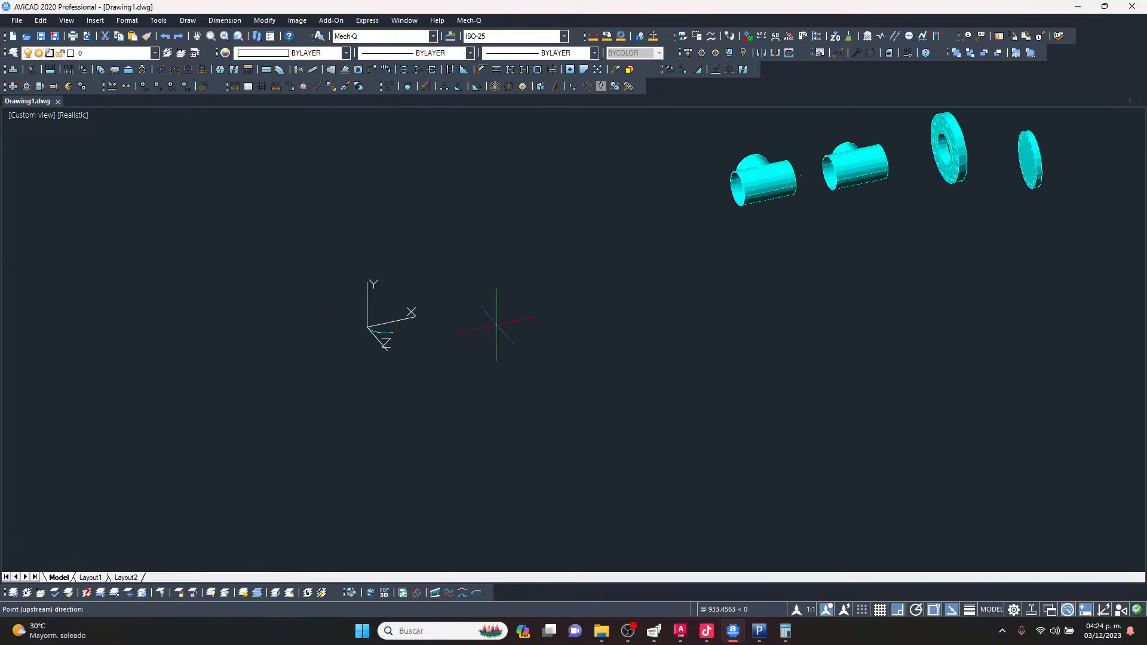
{"action": "left_click", "coordinate": [399, 231]}
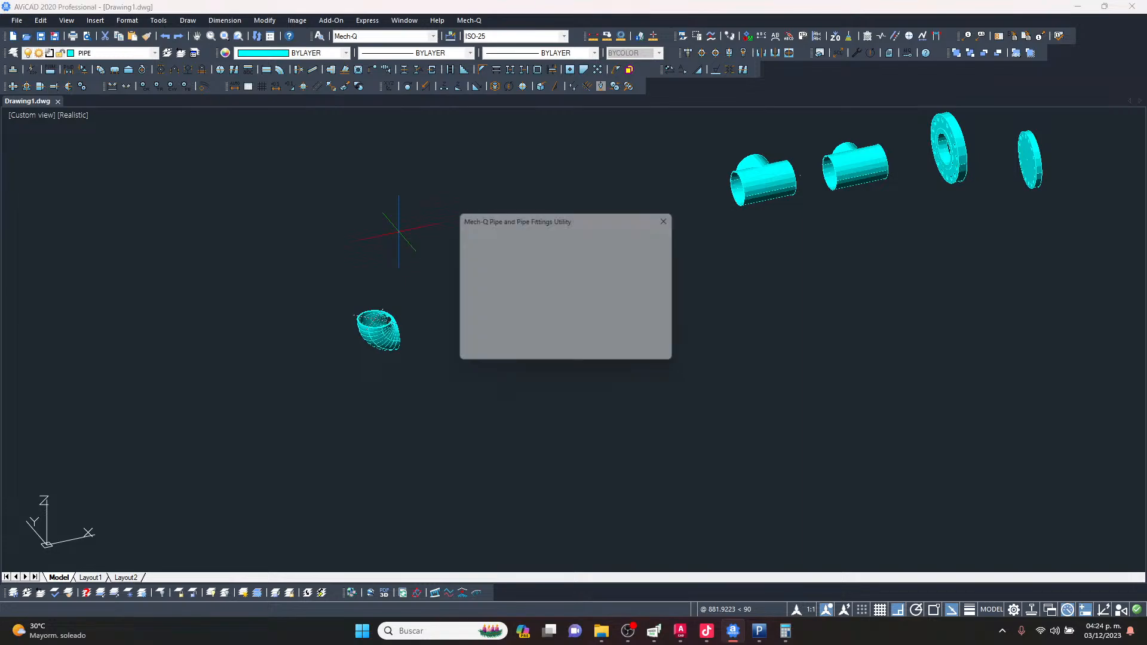
{"action": "scroll", "coordinate": [437, 385], "scroll_direction": "up", "scroll_amount": 4}
{"action": "key", "text": "Escape"}
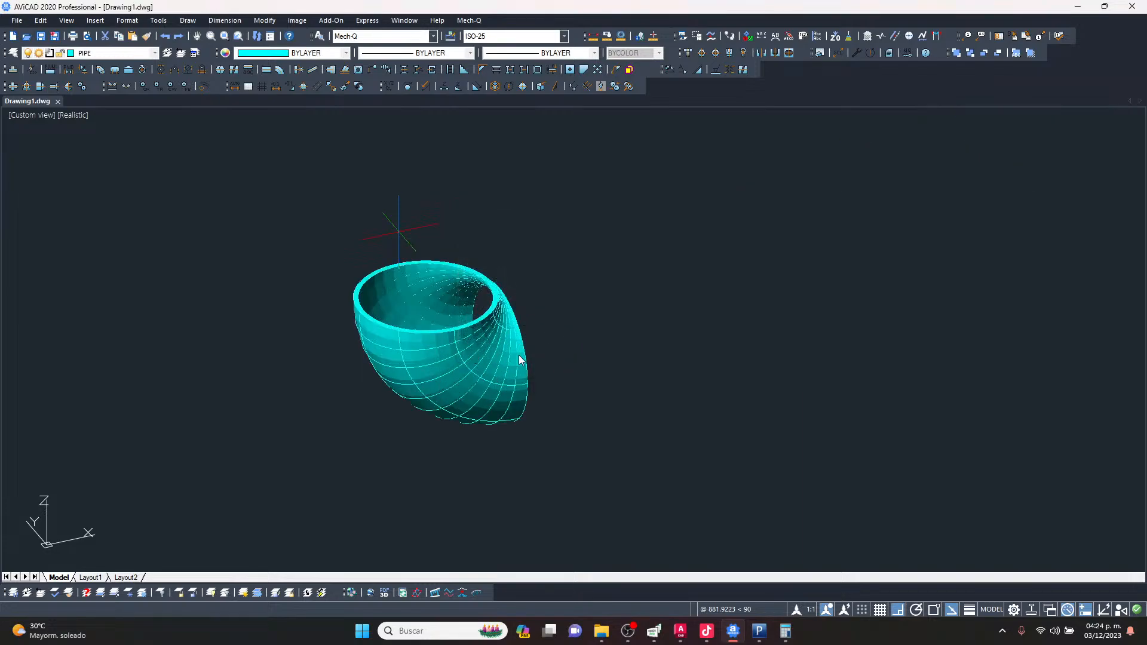
Examine the shaded elbow from several angles, and view the row of tees and flanges beside it.
{"action": "scroll", "coordinate": [418, 233], "scroll_direction": "down", "scroll_amount": 4}
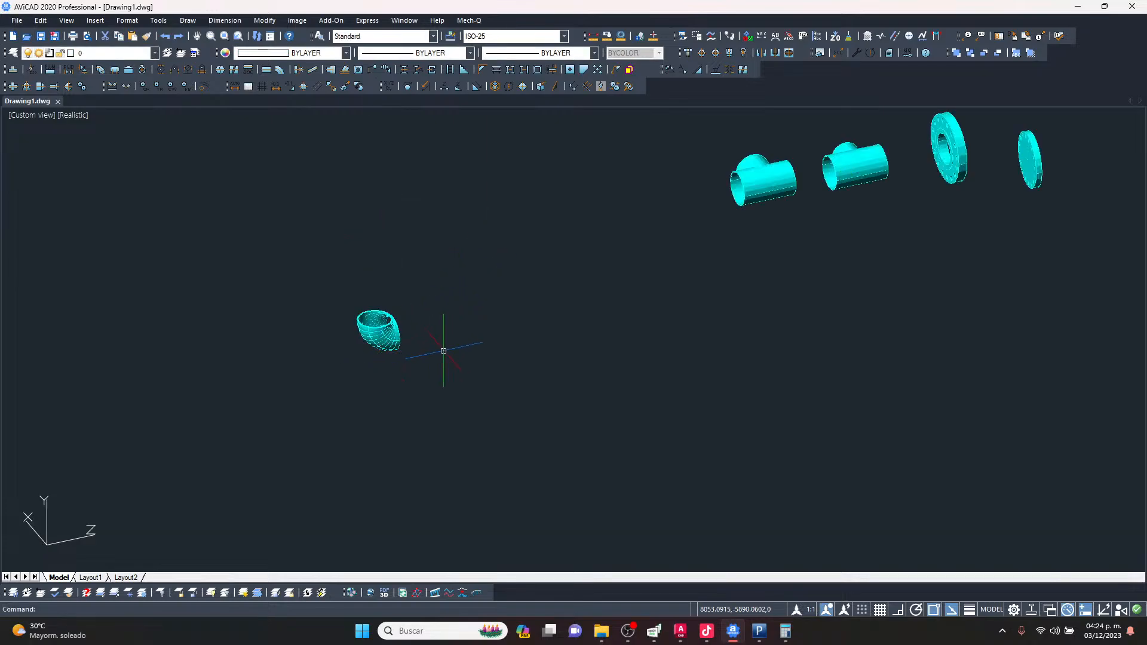
{"action": "middle_click_drag", "start_coordinate": [443, 348], "coordinate": [391, 348], "text": "shift"}
{"action": "scroll", "coordinate": [256, 174], "scroll_direction": "up", "scroll_amount": 4}
{"action": "middle_click_drag", "start_coordinate": [436, 251], "coordinate": [408, 228], "text": "shift"}
{"action": "scroll", "coordinate": [448, 366], "scroll_direction": "up", "scroll_amount": 2}
{"action": "scroll", "coordinate": [661, 340], "scroll_direction": "down", "scroll_amount": 6}
{"action": "scroll", "coordinate": [922, 317], "scroll_direction": "up", "scroll_amount": 4}
{"action": "middle_click_drag", "start_coordinate": [751, 390], "coordinate": [842, 402]}
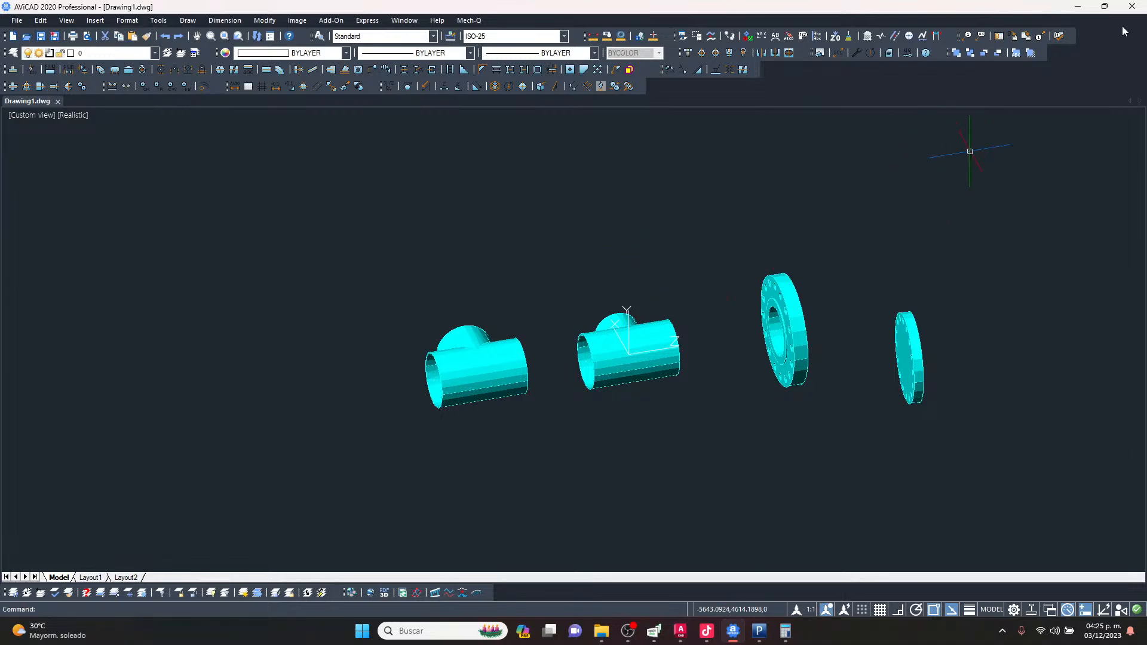
Close AViCAD and Pipedata-Pro, and expand the AutoCAD window to fill the screen.
{"action": "left_click", "coordinate": [1133, 10]}
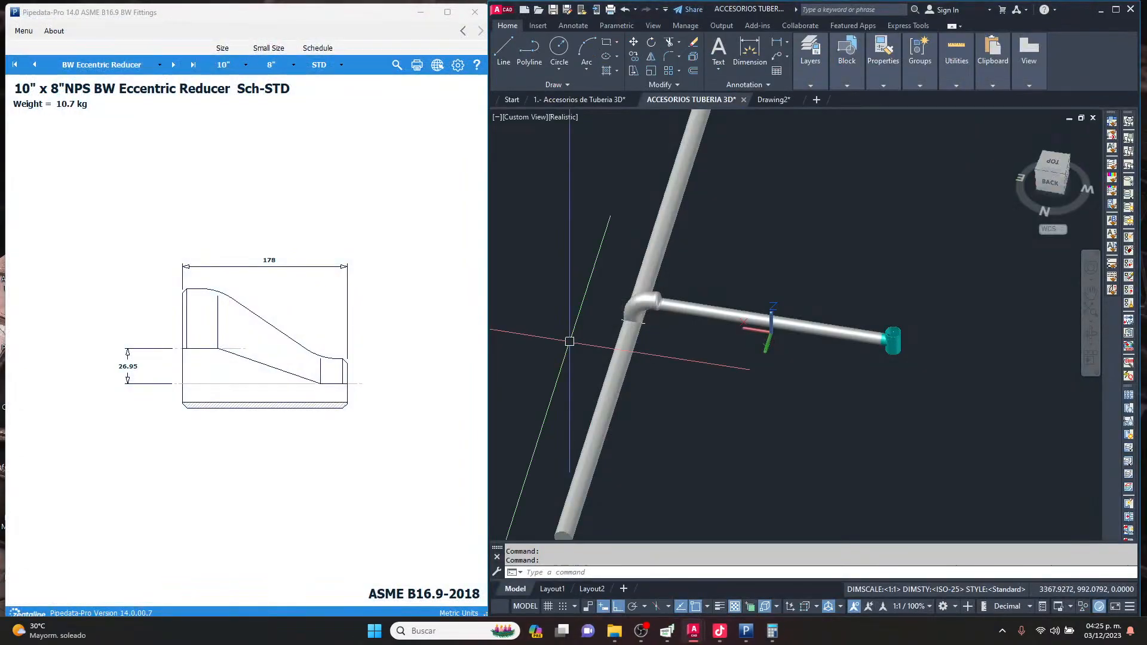
{"action": "left_click", "coordinate": [475, 12]}
{"action": "left_click", "coordinate": [1115, 9]}
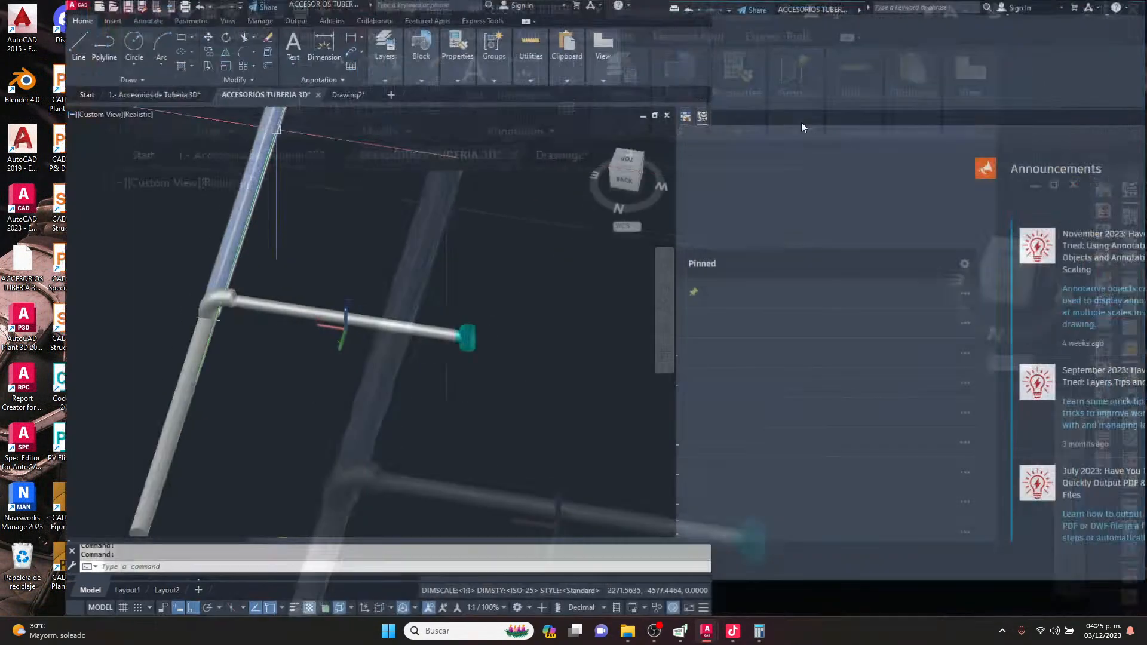
Examine the ACCESORIOS TUBERIA 3D piping model, its branch elbow and the cyan tees from several angles.
{"action": "scroll", "coordinate": [454, 251], "scroll_direction": "down", "scroll_amount": 5}
{"action": "scroll", "coordinate": [442, 247], "scroll_direction": "up", "scroll_amount": 2}
{"action": "middle_click_drag", "start_coordinate": [442, 246], "coordinate": [402, 346], "text": "shift"}
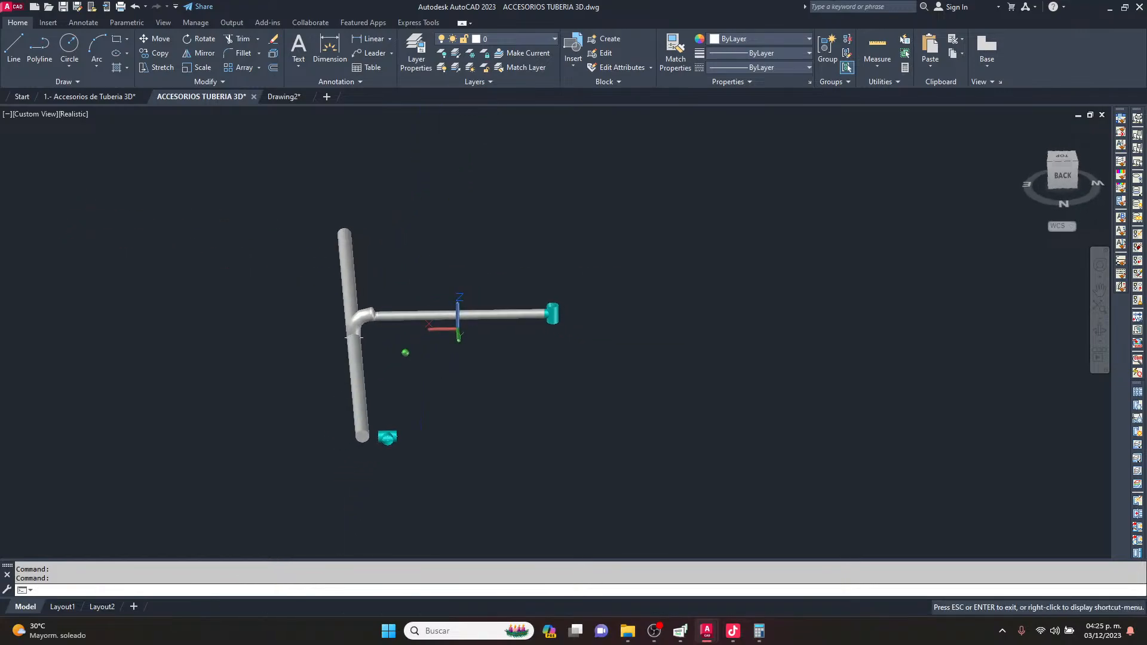
{"action": "scroll", "coordinate": [405, 325], "scroll_direction": "up", "scroll_amount": 4}
{"action": "scroll", "coordinate": [454, 370], "scroll_direction": "down", "scroll_amount": 4}
{"action": "mouse_move", "coordinate": [466, 384]}
{"action": "middle_mouse_down", "text": "shift"}
{"action": "mouse_move", "coordinate": [425, 374]}
{"action": "mouse_move", "coordinate": [466, 378]}
{"action": "middle_mouse_up", "text": "shift"}
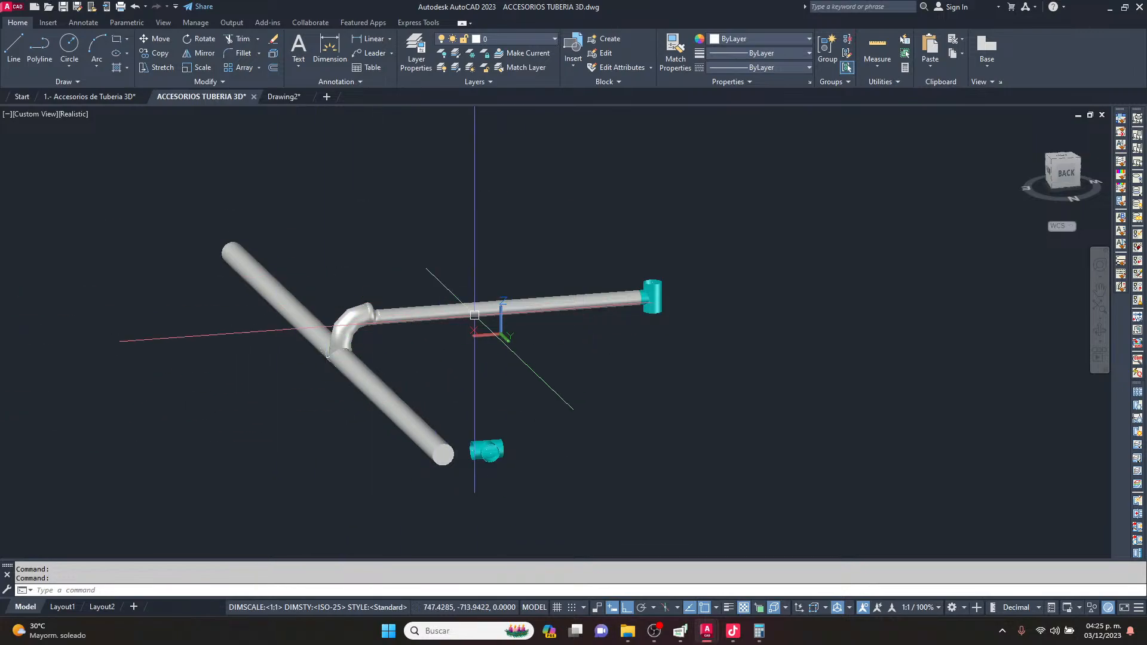
{"action": "middle_click_drag", "start_coordinate": [281, 200], "coordinate": [385, 263], "text": "shift"}
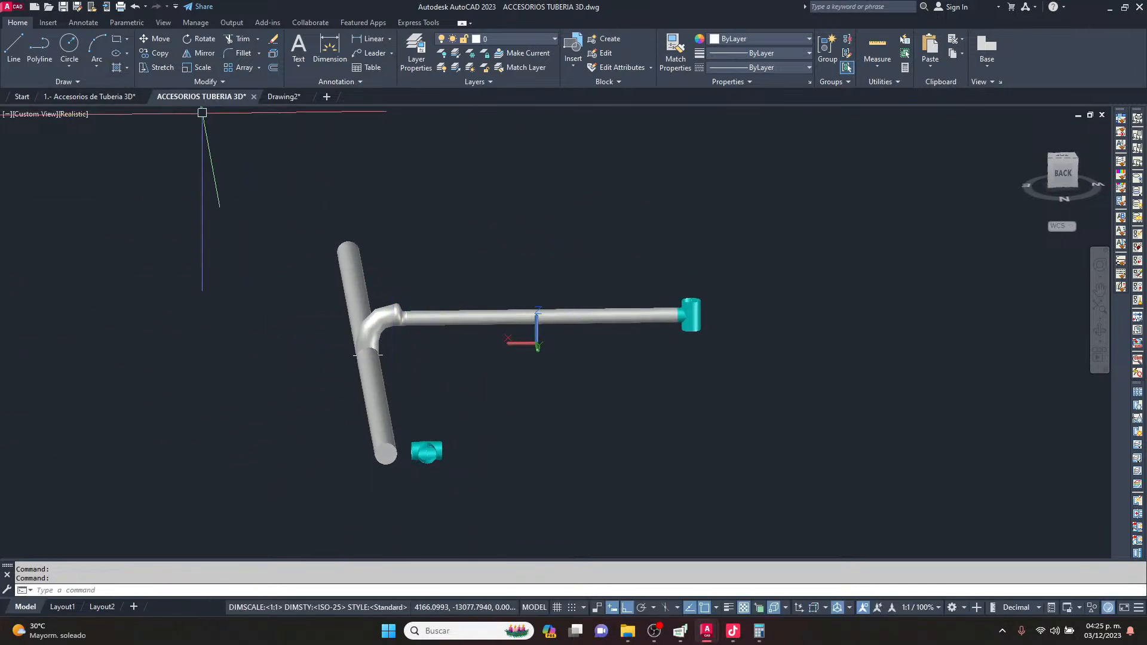
Close the ACCESORIOS TUBERIA 3D drawing with its changes saved, and quit AutoCAD 2023.
{"action": "left_click", "coordinate": [254, 97]}
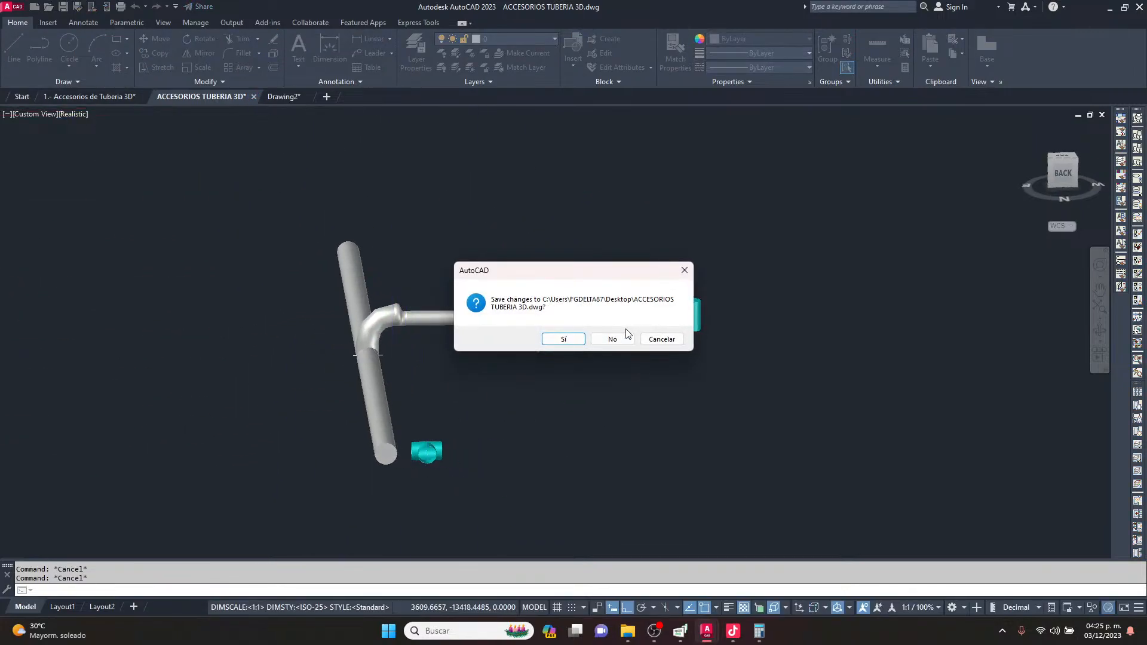
{"action": "left_click", "coordinate": [585, 338]}
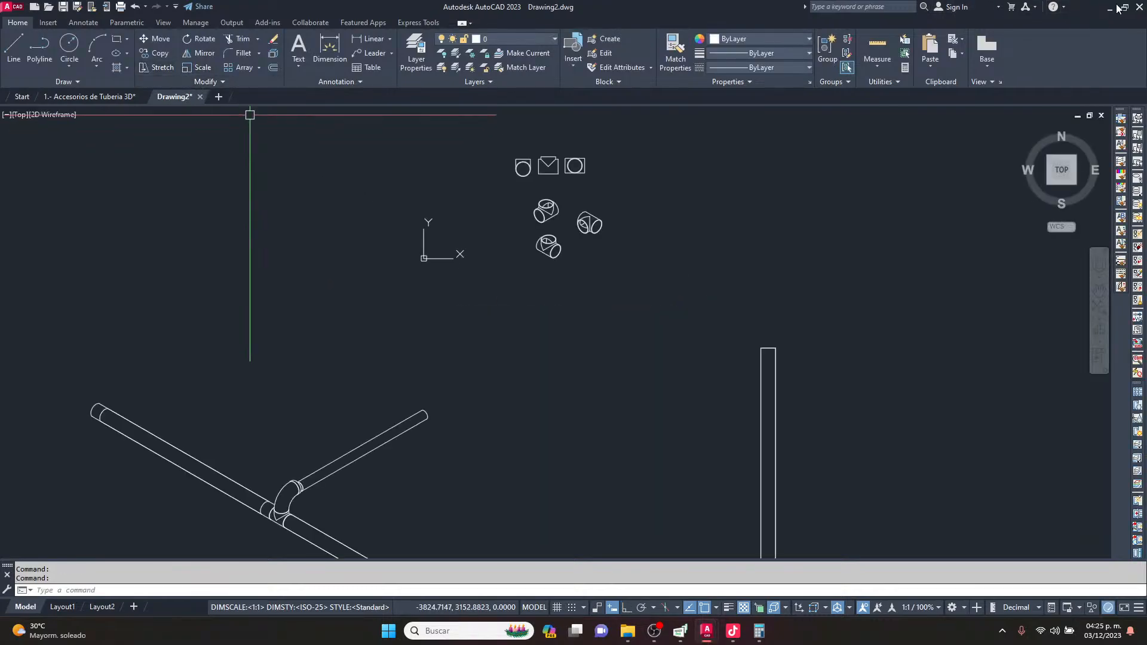
{"action": "left_click", "coordinate": [569, 336]}
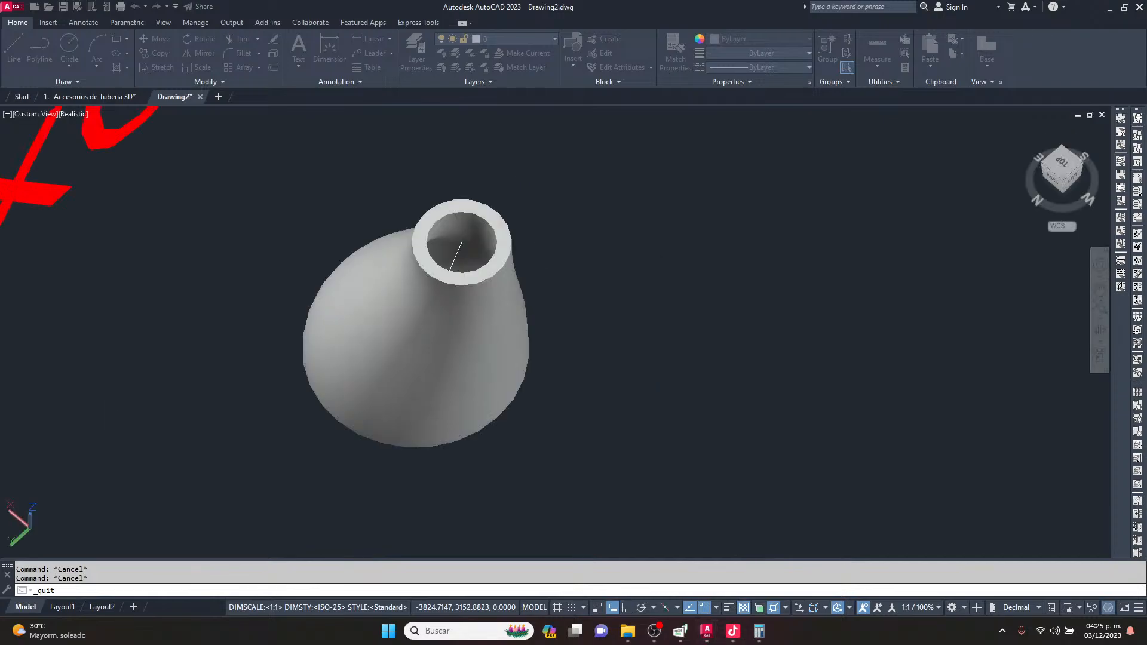
{"action": "left_click", "coordinate": [611, 337]}
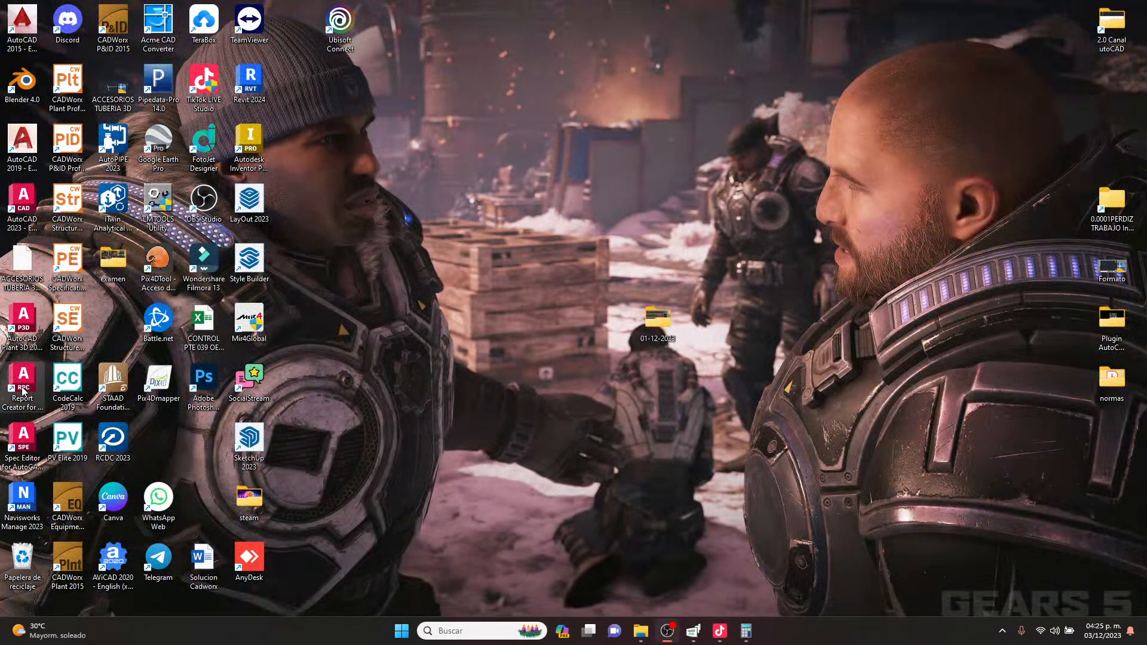
Launch AutoCAD Plant 3D 2024 from the desktop and dismiss the drawing recovery notice.
{"action": "double_click", "coordinate": [32, 323]}
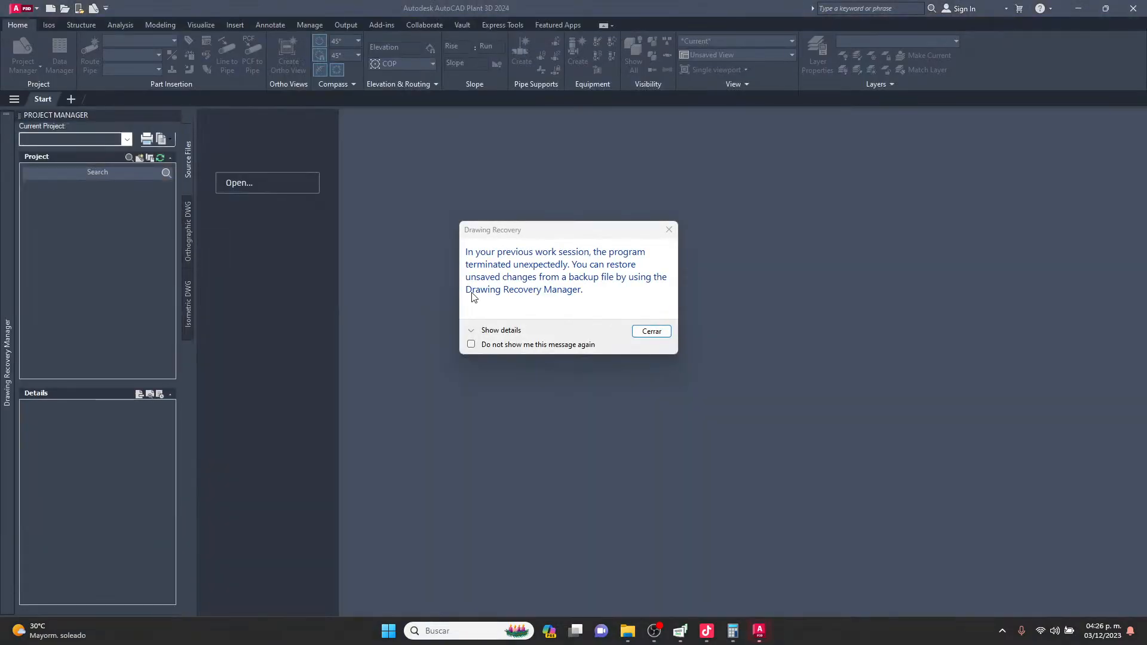
{"action": "left_click", "coordinate": [650, 333]}
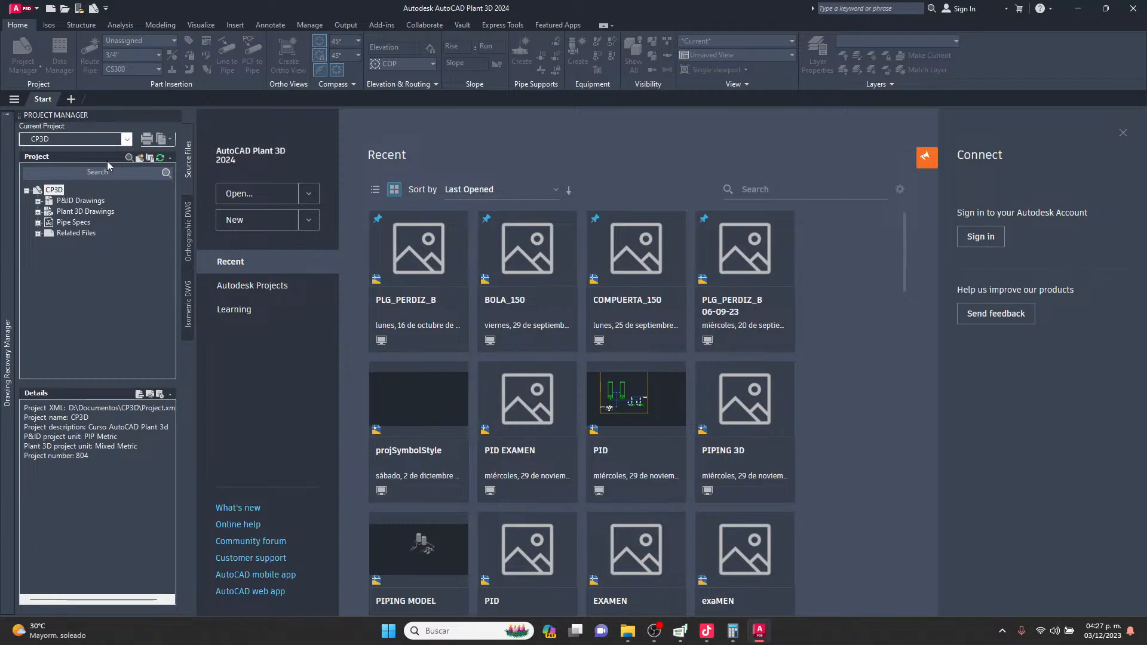
Start a new project named PTIK with the description "Practica de tiktok", without copying settings from an existing project.
{"action": "left_click", "coordinate": [118, 140]}
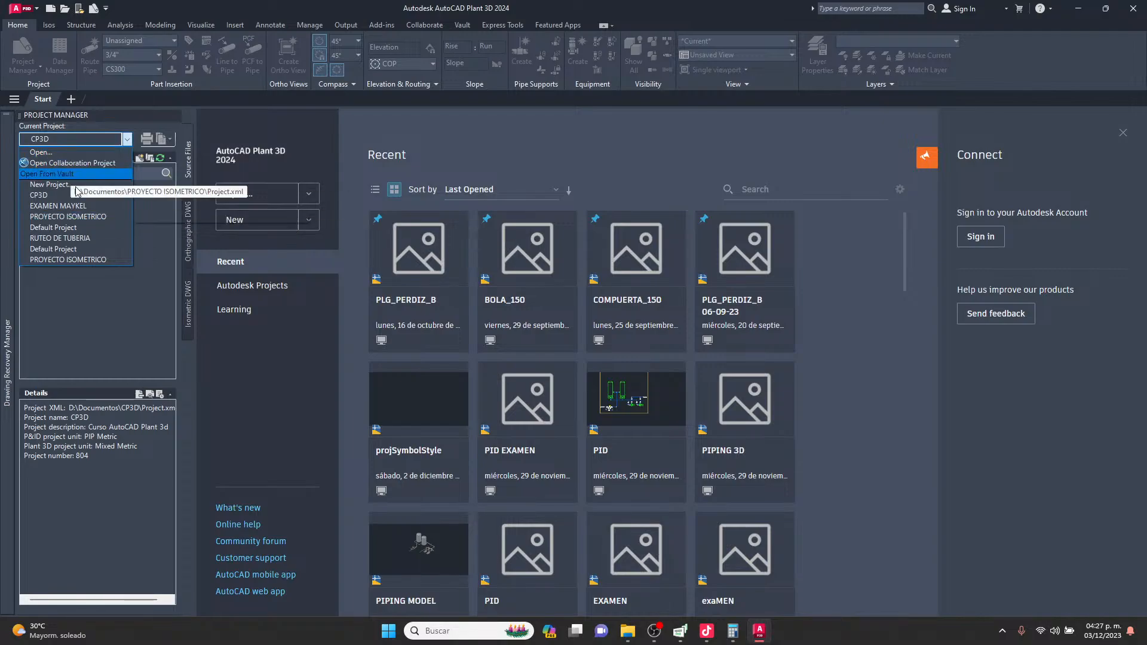
{"action": "left_click", "coordinate": [78, 133]}
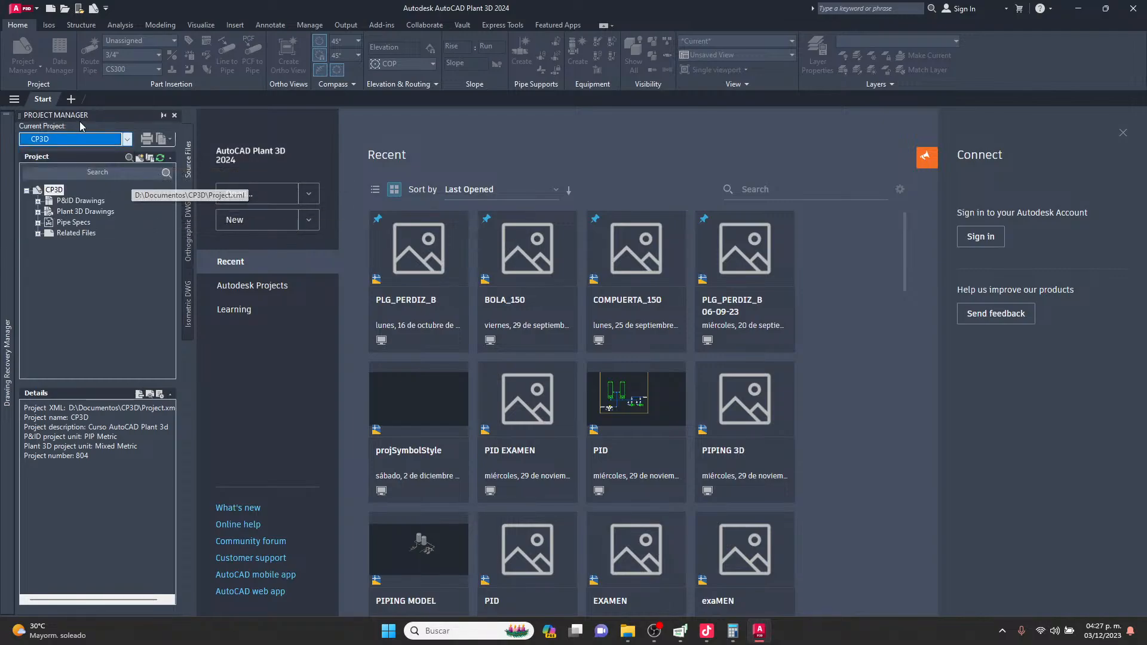
{"action": "left_click", "coordinate": [127, 139]}
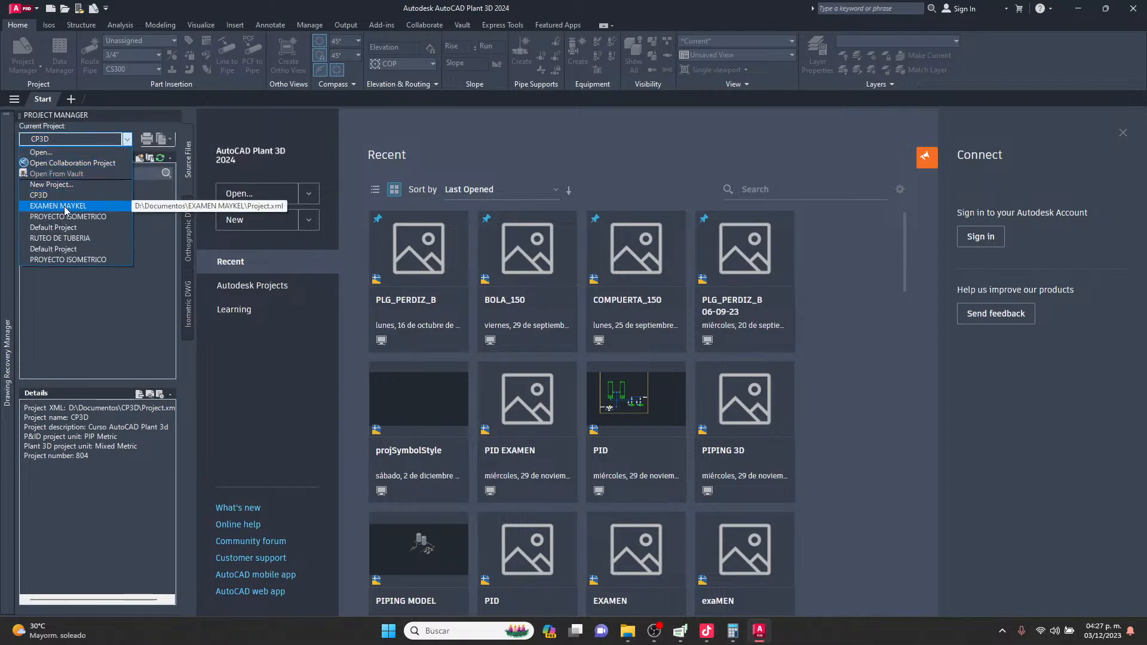
{"action": "left_click", "coordinate": [65, 184]}
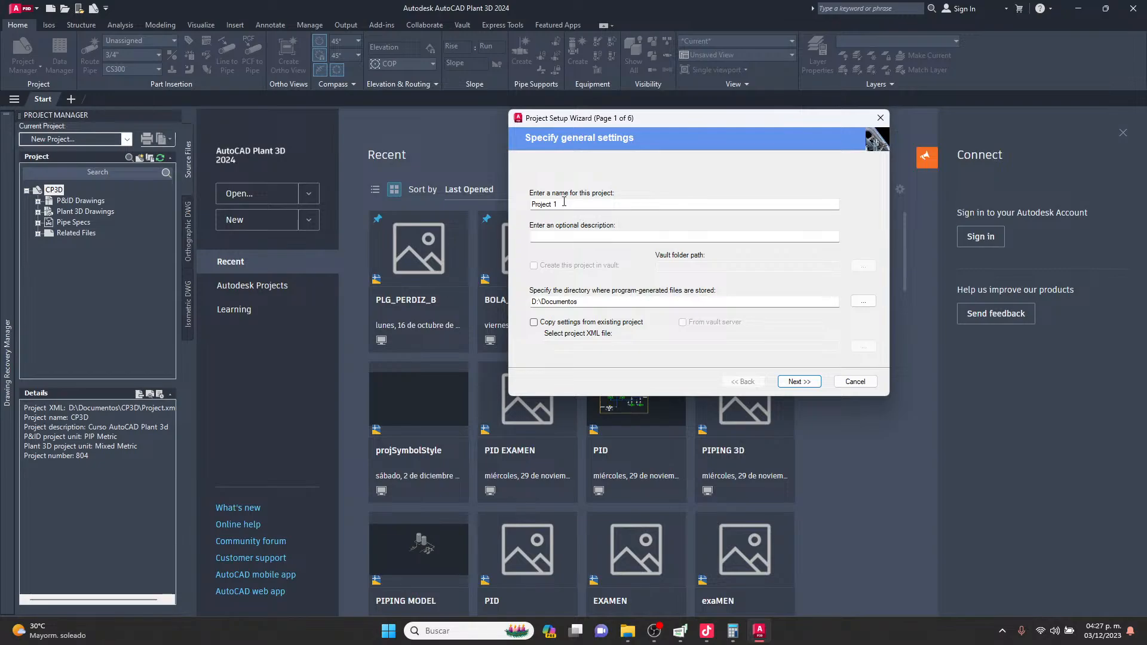
{"action": "key", "text": "BackSpace"}
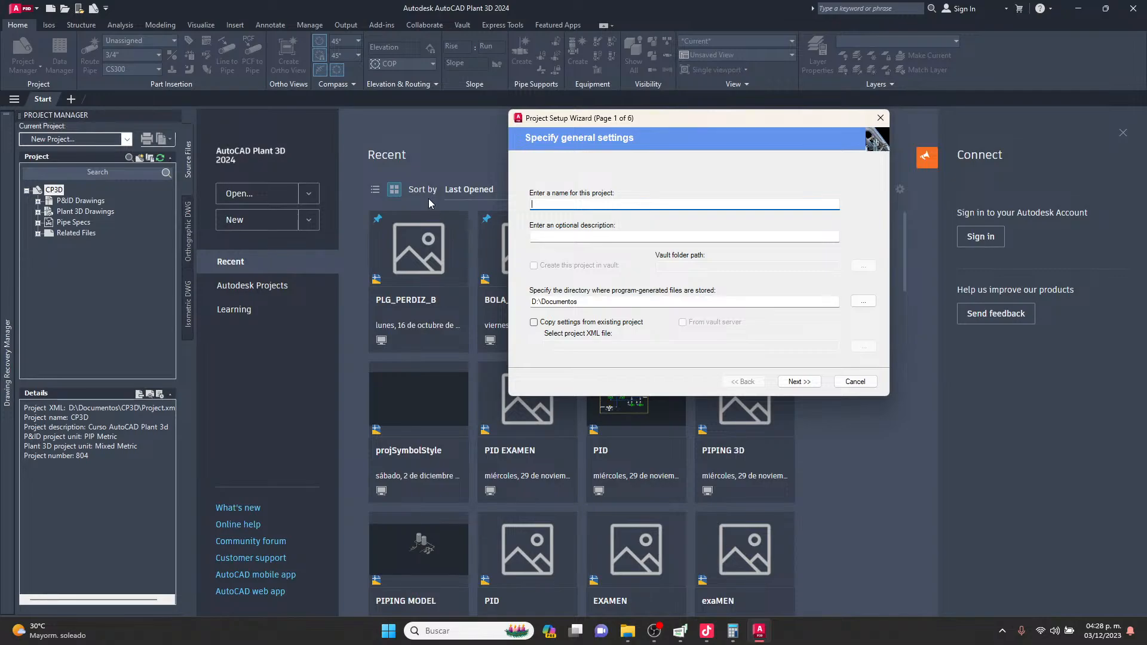
{"action": "type", "text": "PTIK"}
{"action": "left_click", "coordinate": [561, 237]}
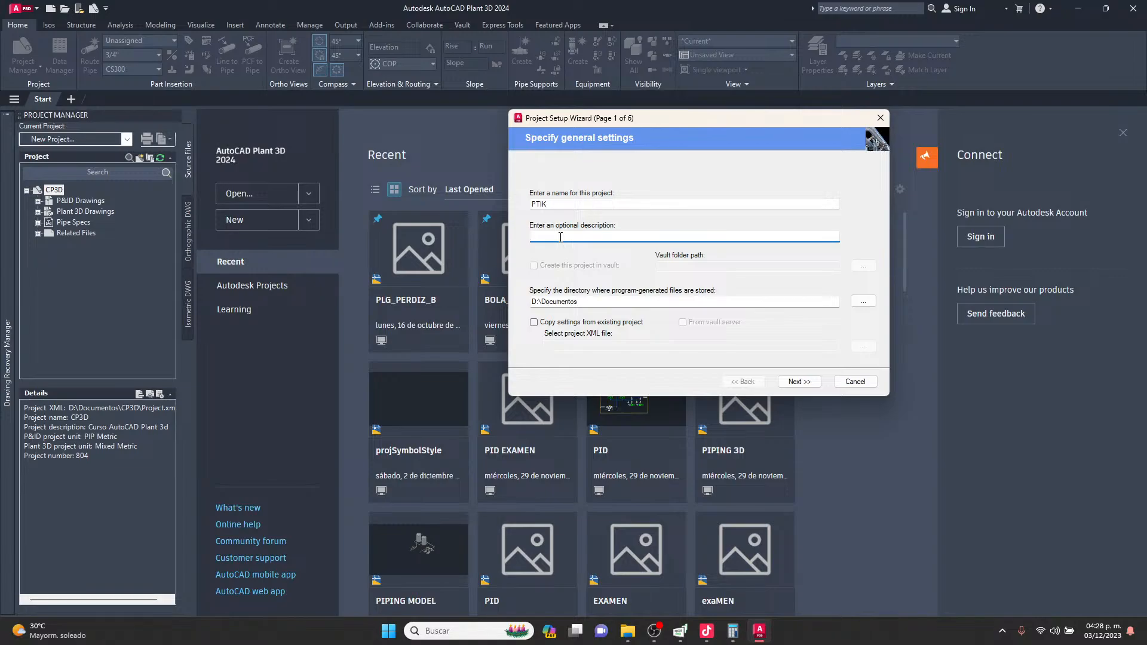
{"action": "type", "text": "Practica de tiktok"}
{"action": "left_click", "coordinate": [534, 322]}
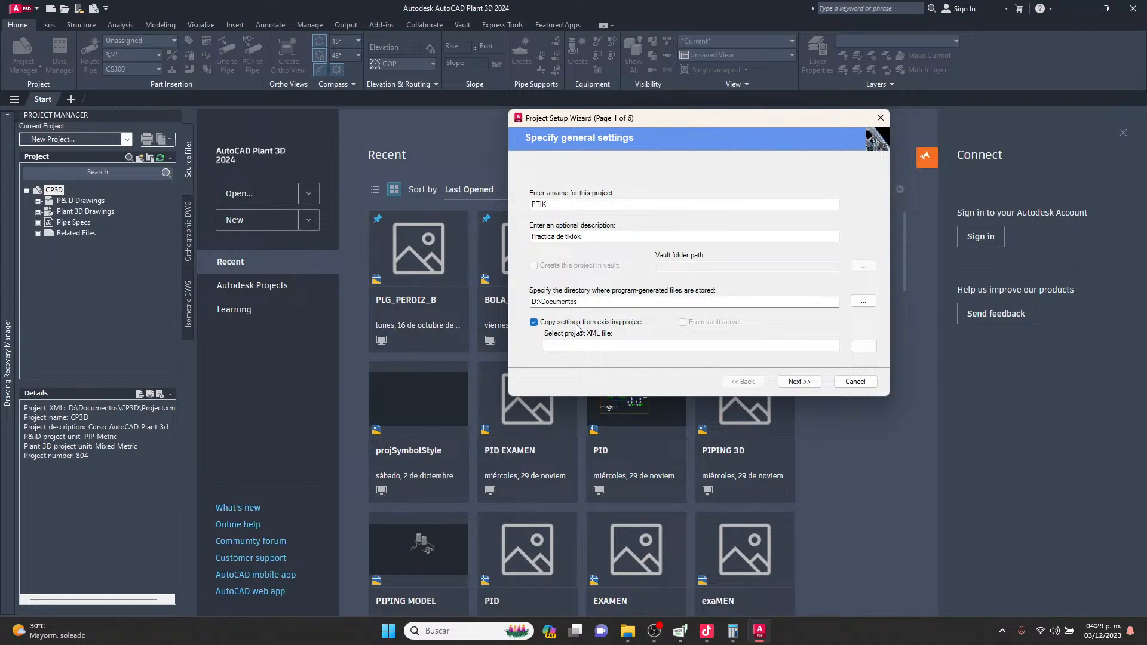
{"action": "left_click", "coordinate": [536, 323]}
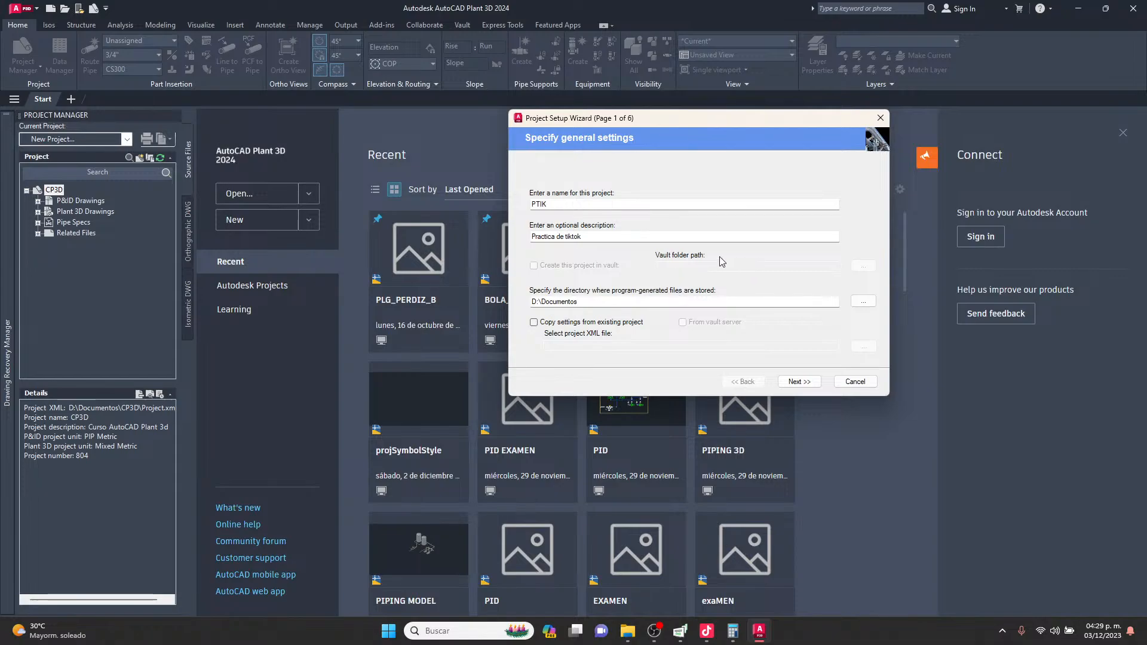
{"action": "left_click", "coordinate": [795, 385]}
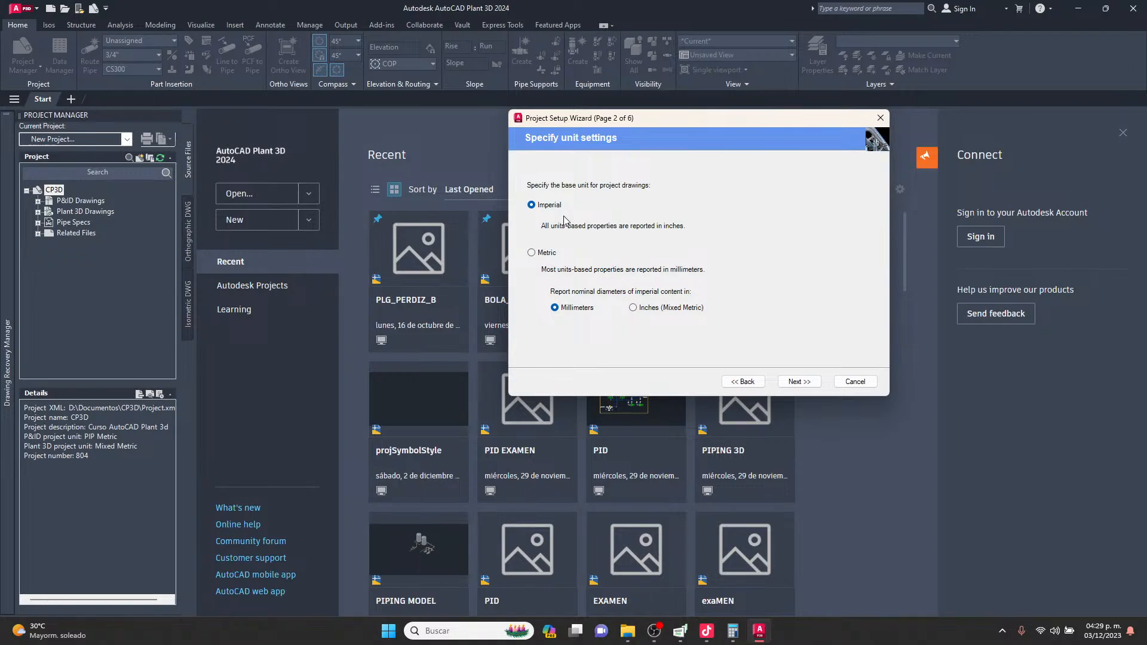
Set the project's base unit to Metric with nominal diameters in Inches (Mixed Metric), and keep the PIP P&ID symbology standard.
{"action": "left_click", "coordinate": [542, 253]}
{"action": "left_click", "coordinate": [638, 308]}
{"action": "left_click", "coordinate": [800, 382]}
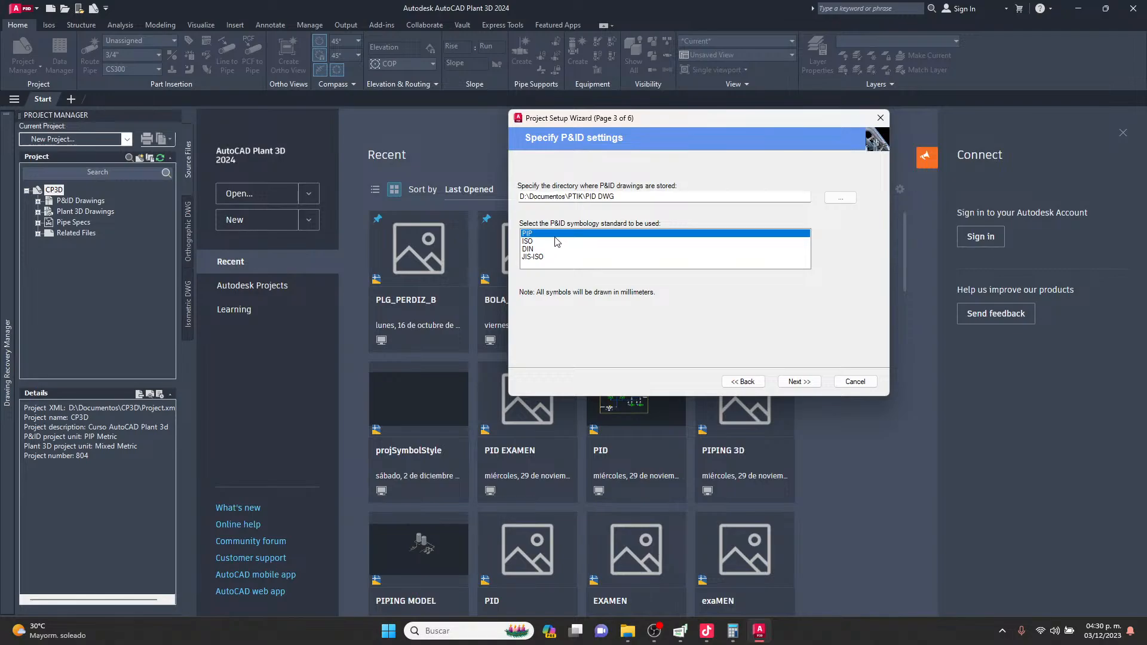
{"action": "left_click", "coordinate": [797, 381]}
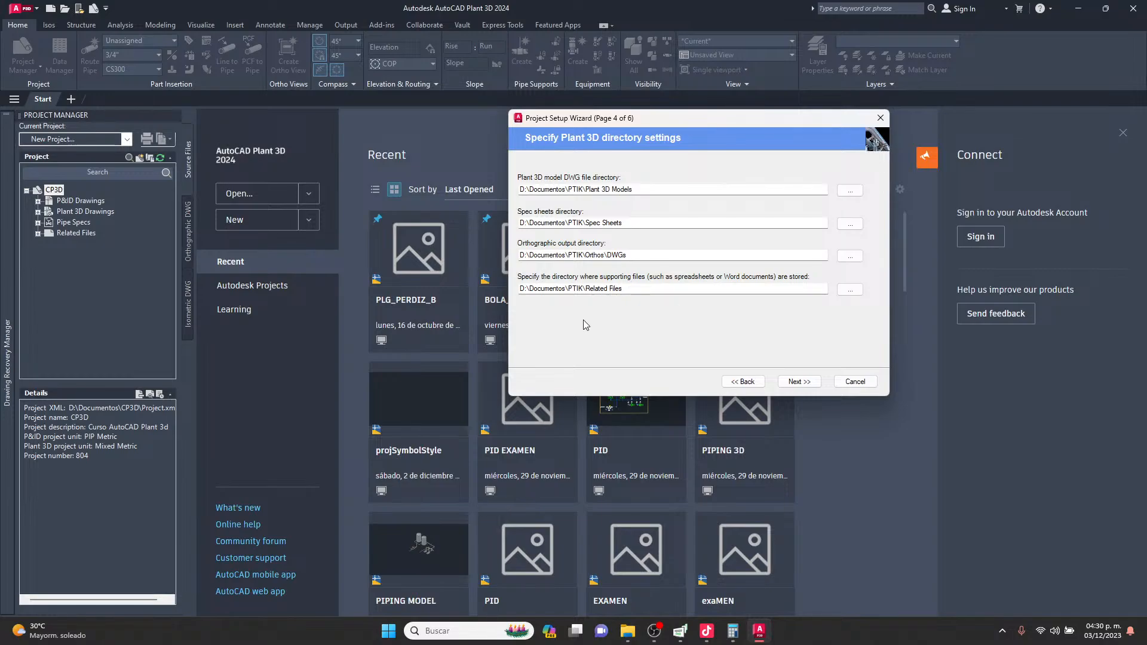
Keep the default Plant 3D directories and create the project with the Single User SQLite local database.
{"action": "left_click", "coordinate": [818, 383]}
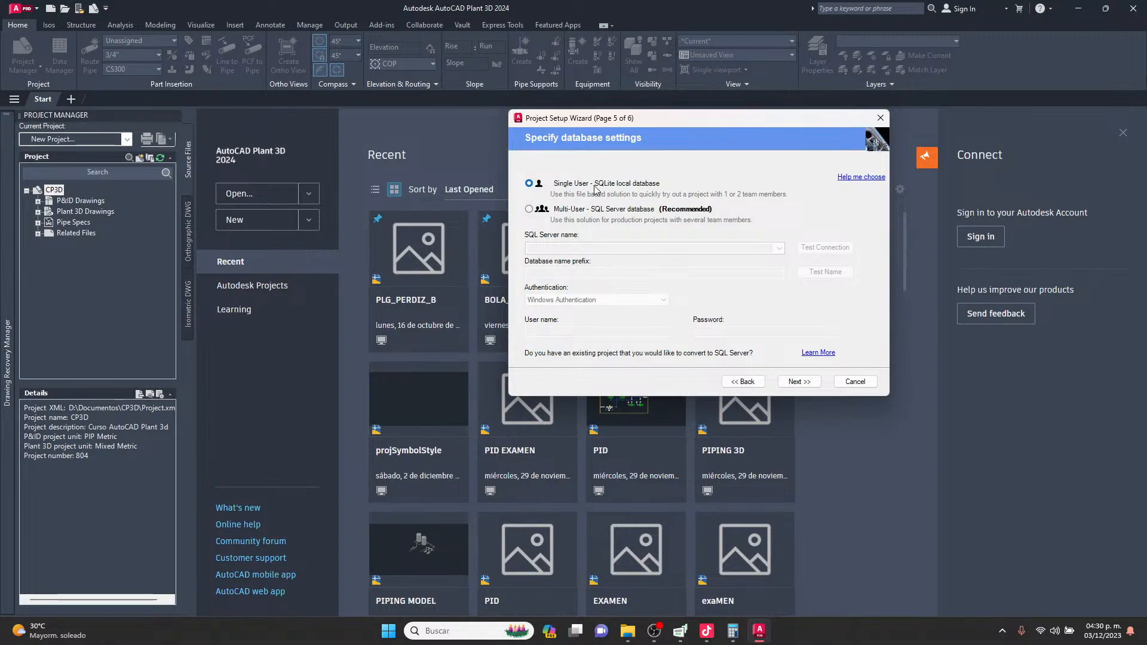
{"action": "left_click", "coordinate": [529, 209]}
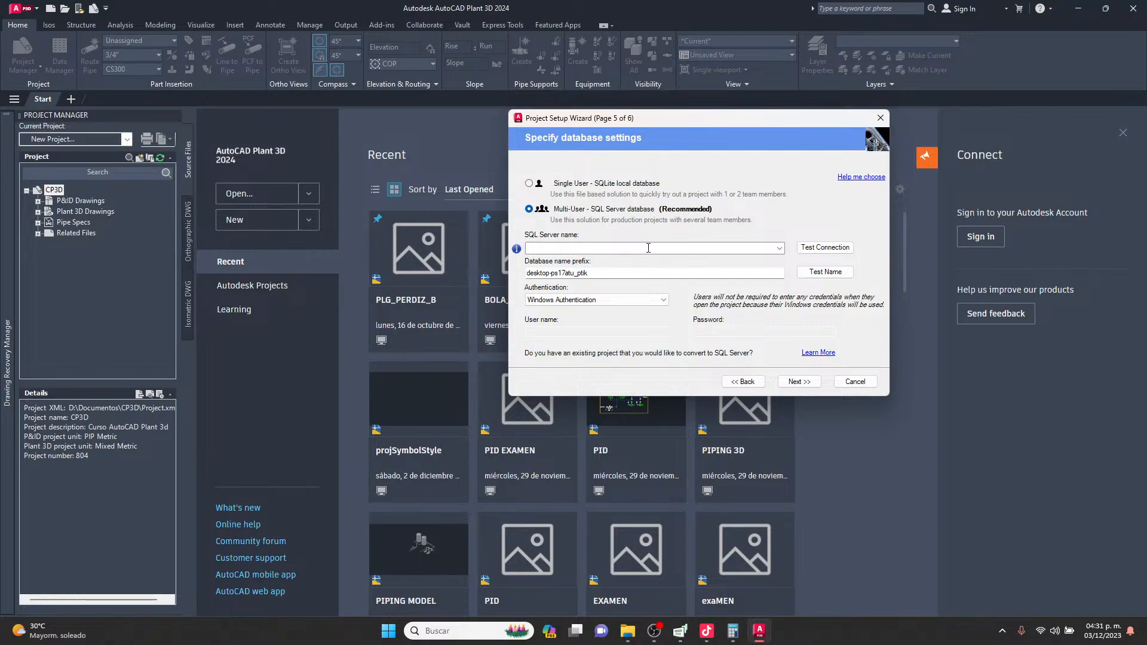
{"action": "left_click", "coordinate": [538, 182]}
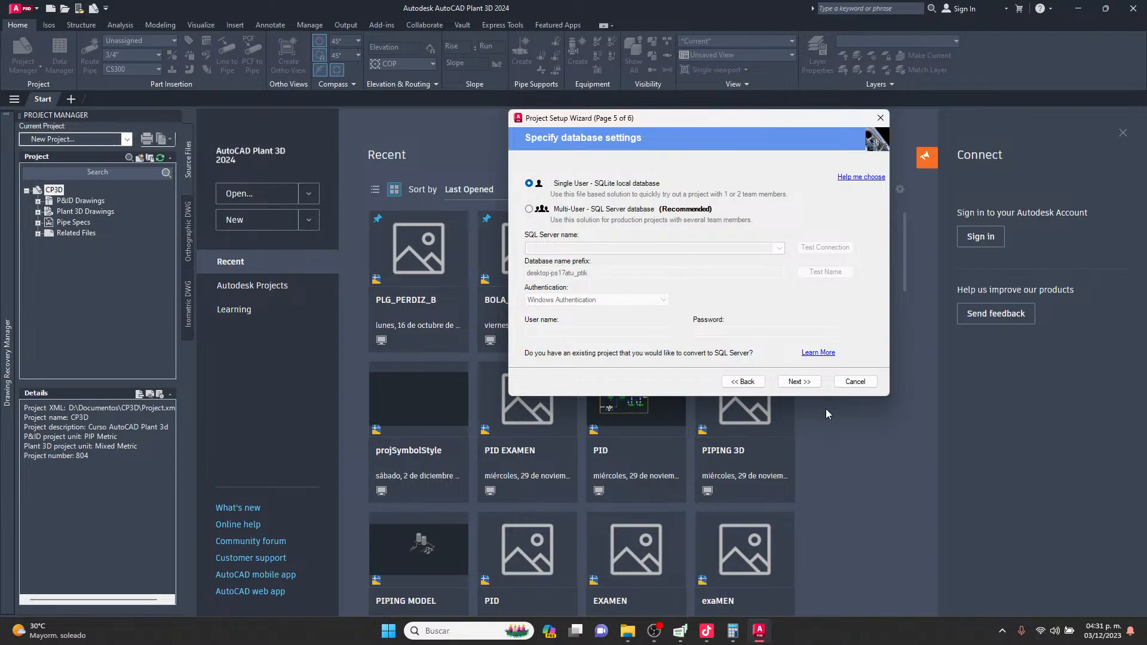
{"action": "left_click", "coordinate": [803, 384]}
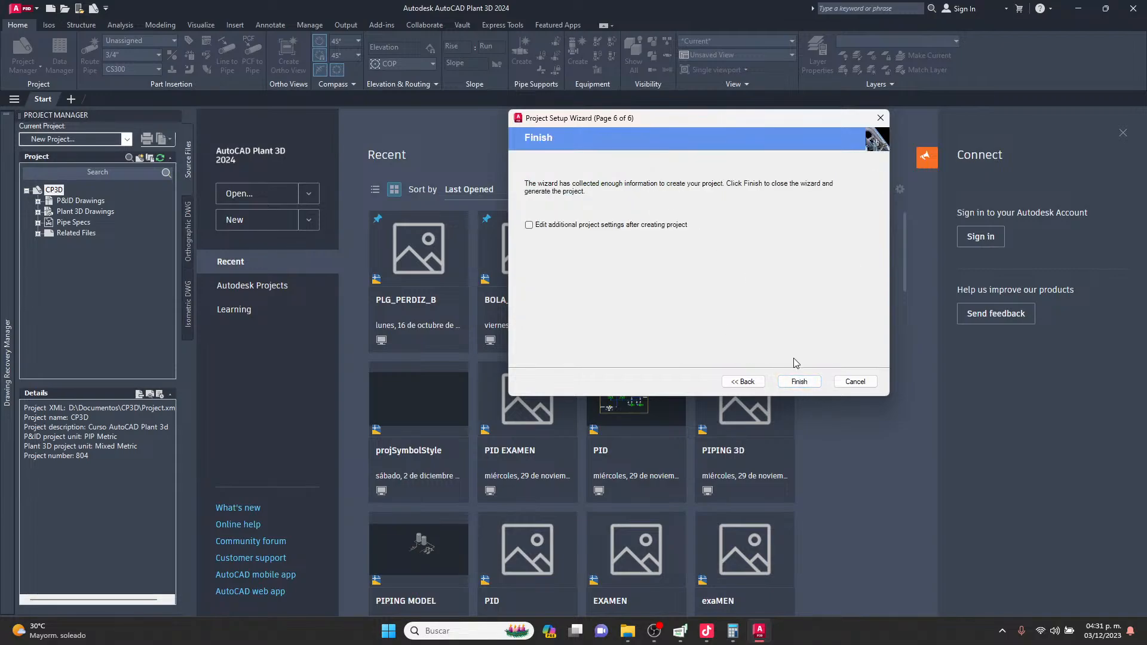
{"action": "left_click", "coordinate": [797, 380]}
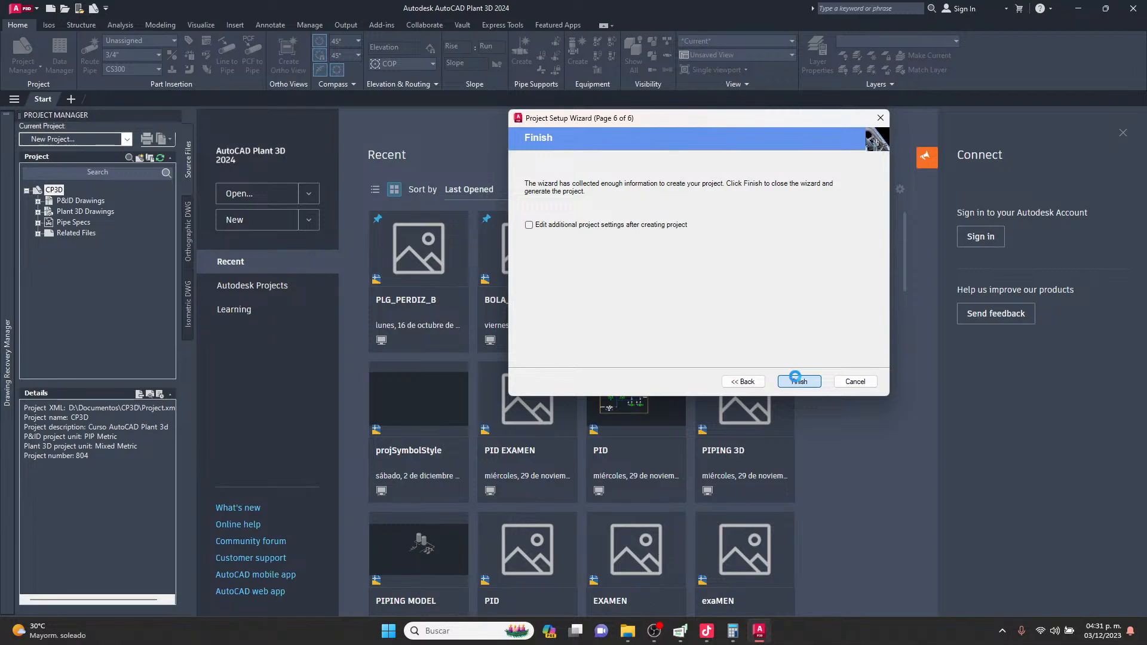
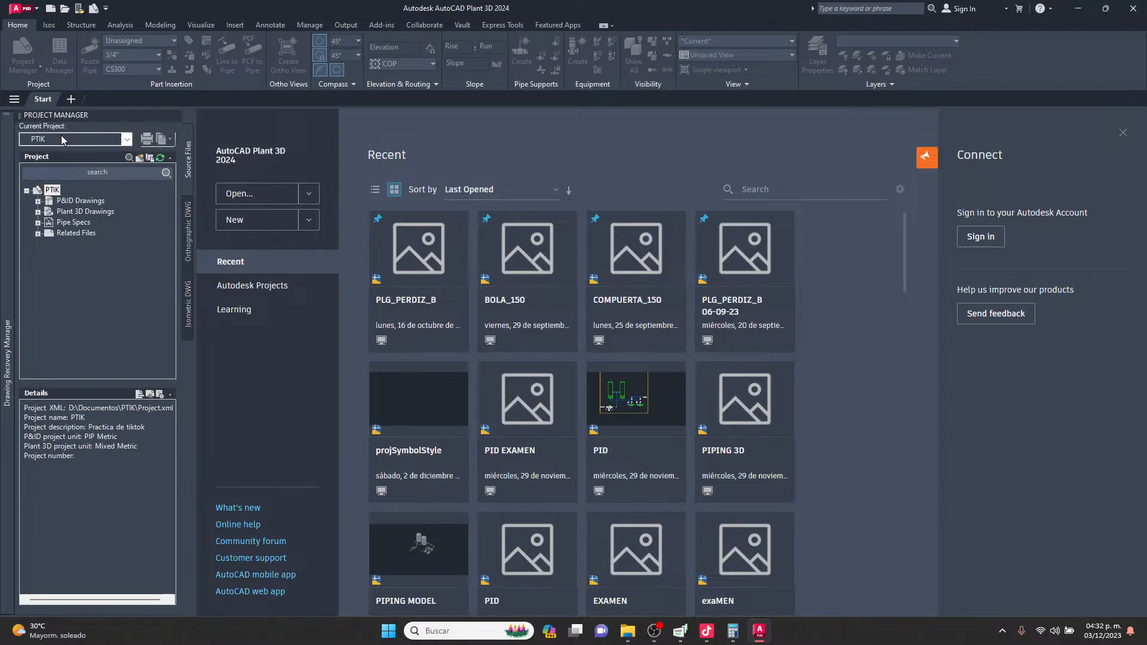
Minimize Plant 3D and open the PTIK project folder inside Documents in File Explorer.
{"action": "left_click", "coordinate": [1079, 10]}
{"action": "left_click", "coordinate": [628, 631]}
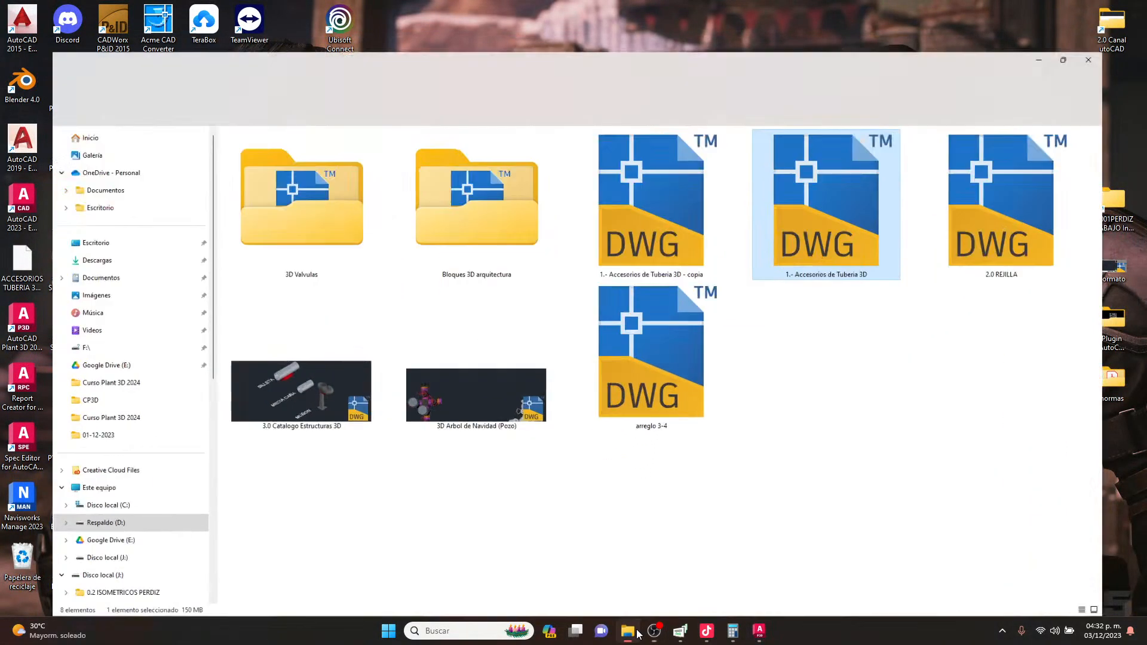
{"action": "left_click", "coordinate": [82, 254]}
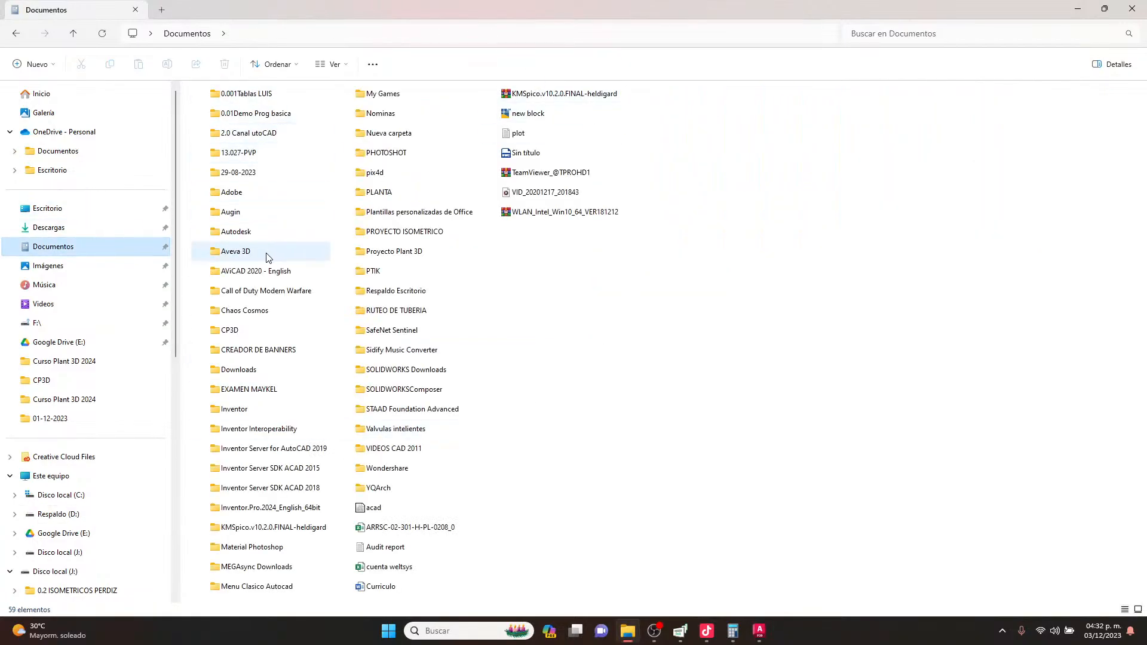
{"action": "double_click", "coordinate": [380, 271]}
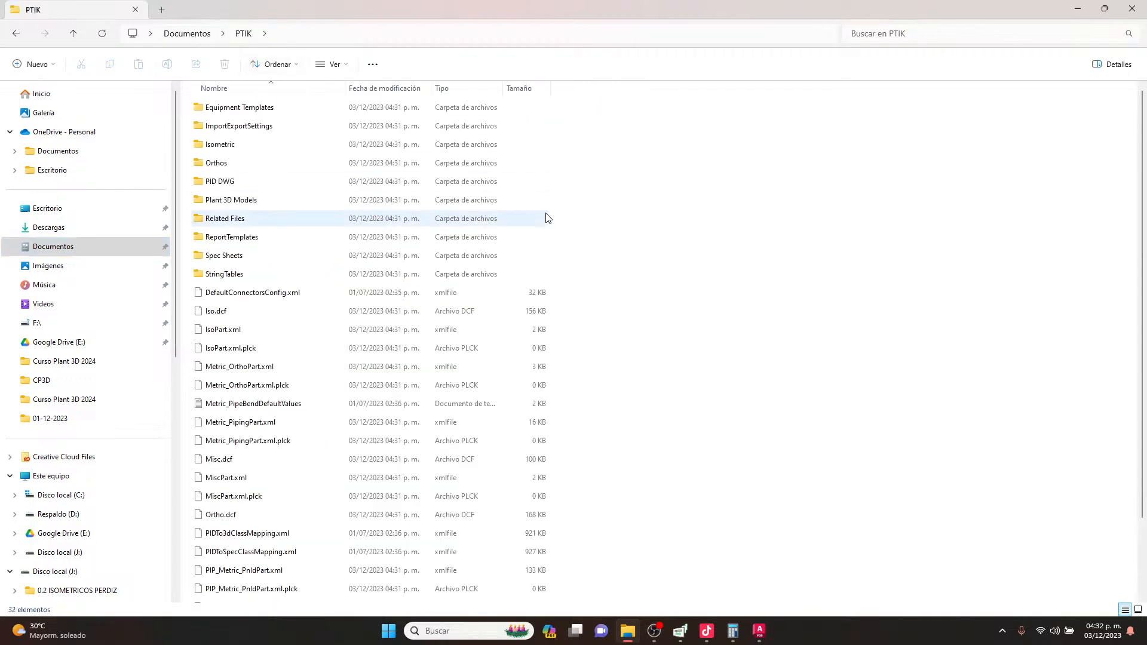
Show the PTIK folder's contents in list view and select the Equipment Templates folder.
{"action": "left_click", "coordinate": [339, 64]}
{"action": "left_click", "coordinate": [322, 170]}
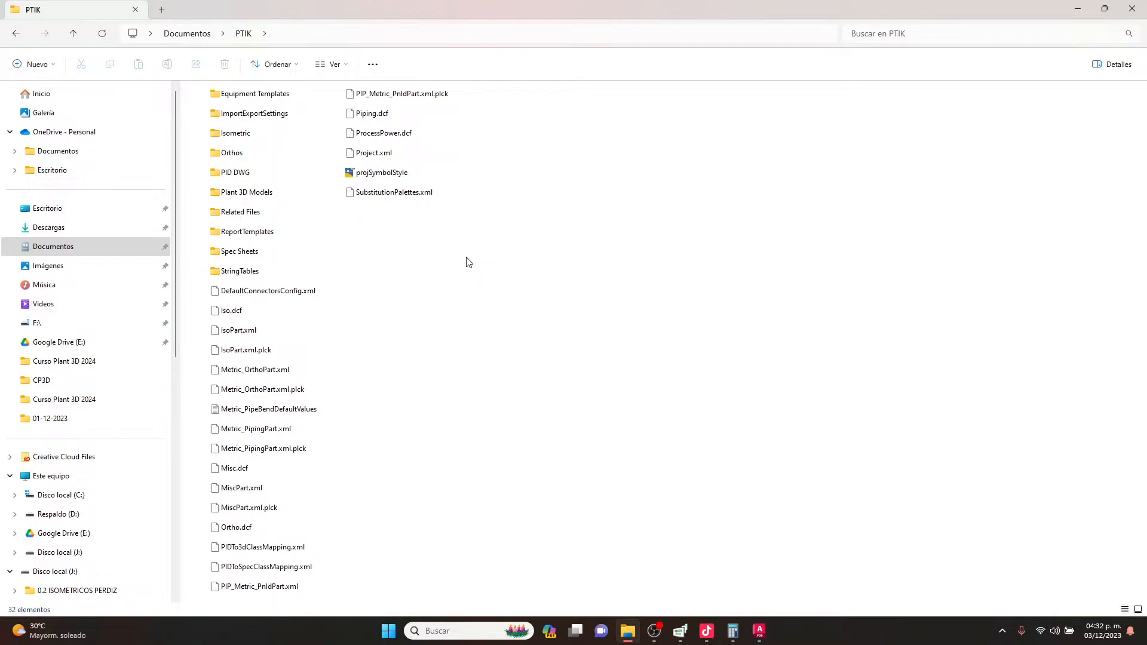
{"action": "left_click", "coordinate": [266, 100]}
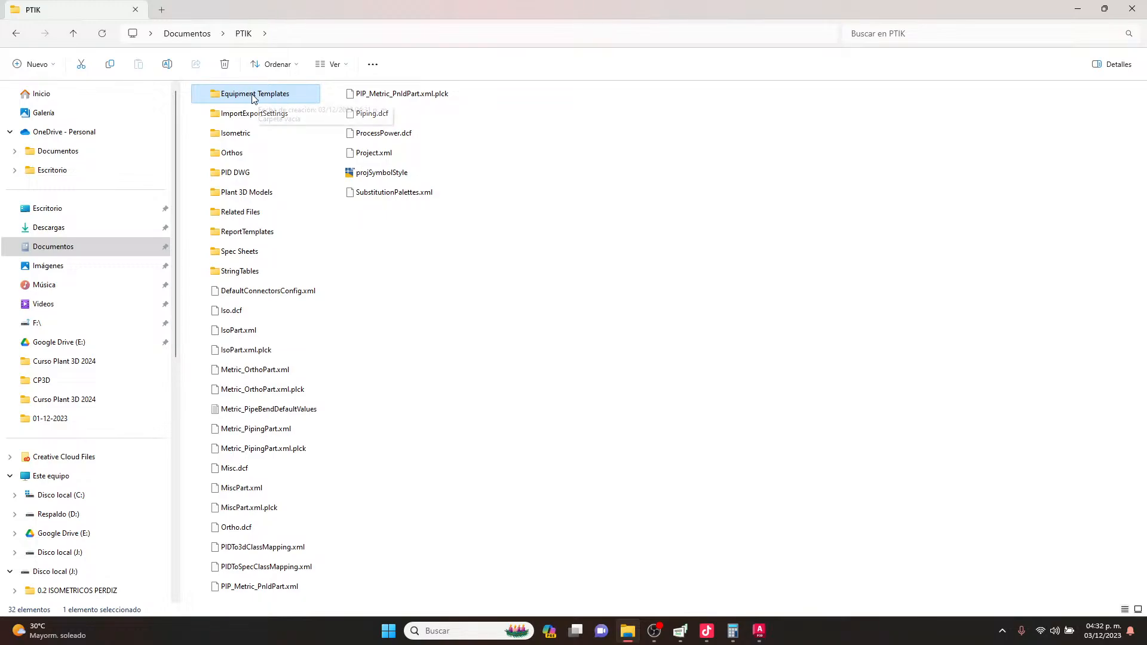
Examine the contents of the Isometric folder and its Check_A2 subfolder, and return to the PTIK folder.
{"action": "double_click", "coordinate": [251, 134]}
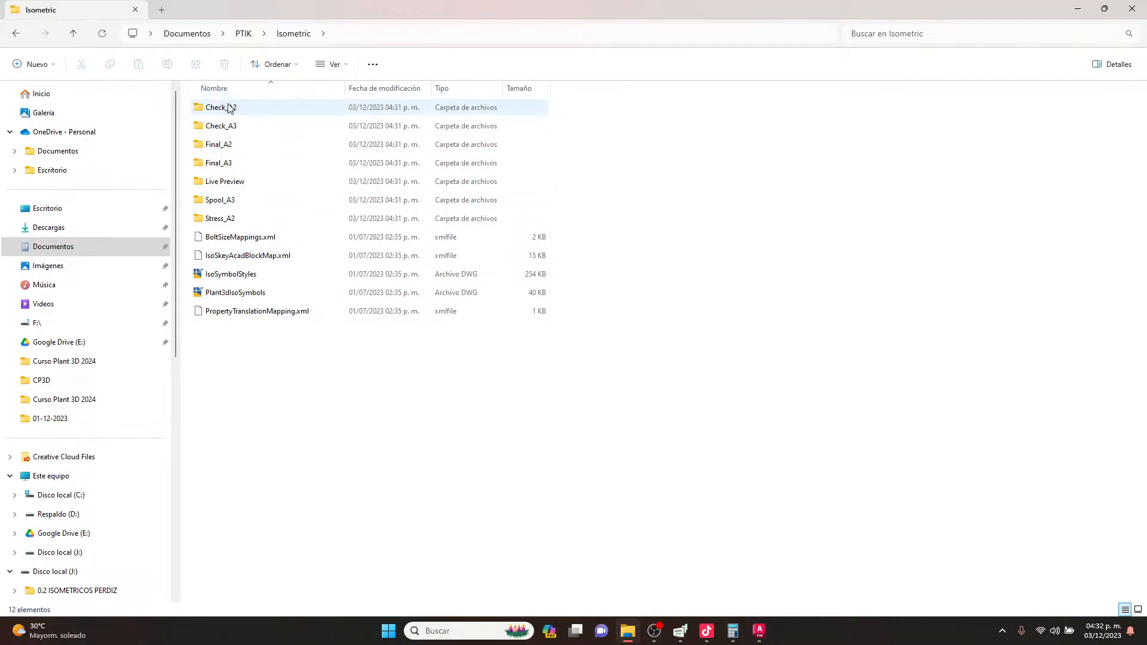
{"action": "double_click", "coordinate": [251, 109]}
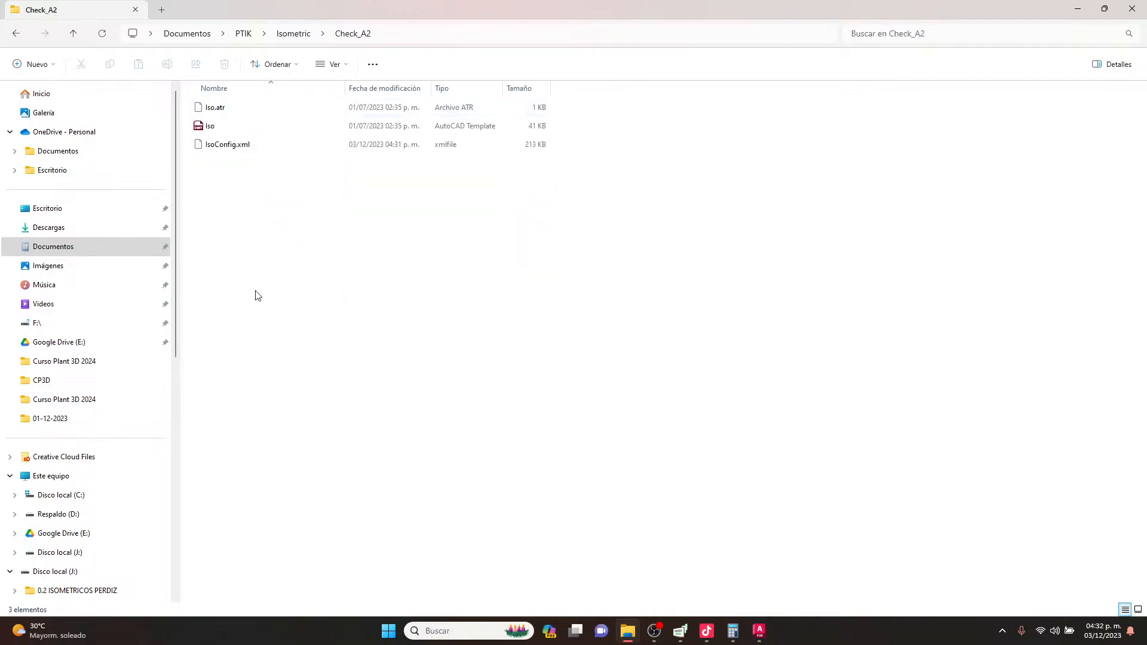
{"action": "left_click", "coordinate": [14, 34]}
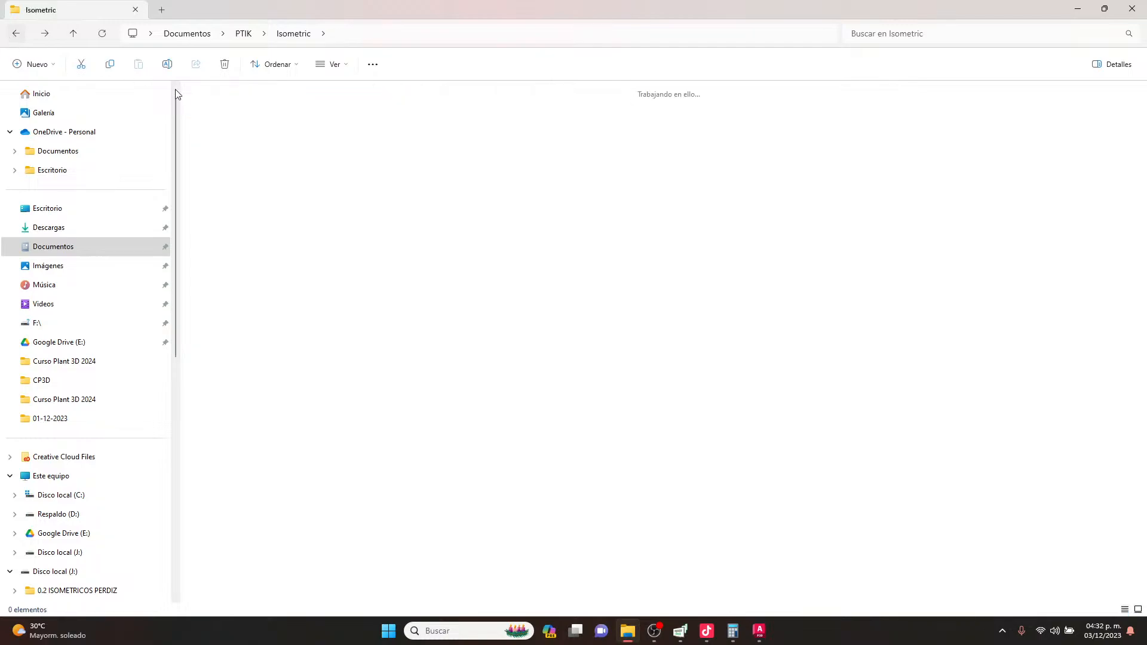
{"action": "left_click", "coordinate": [14, 34]}
Review the Orthos, PID DWG, Plant 3D Models and Related Files folders in the PTIK project folder.
{"action": "left_click", "coordinate": [259, 150]}
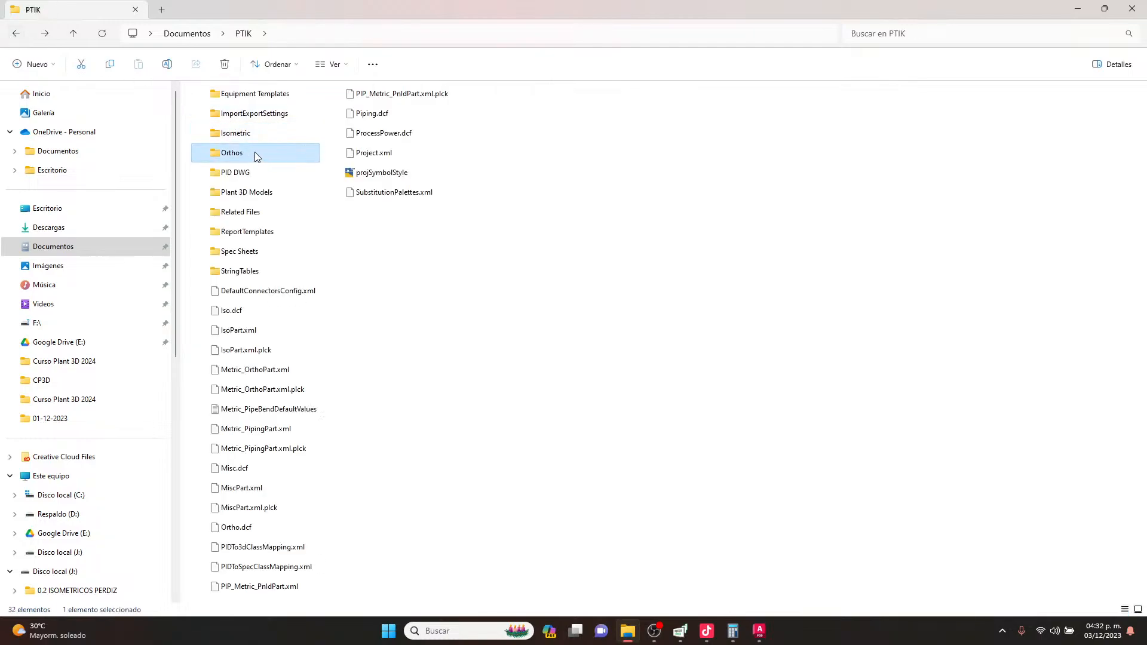
{"action": "left_click", "coordinate": [259, 173]}
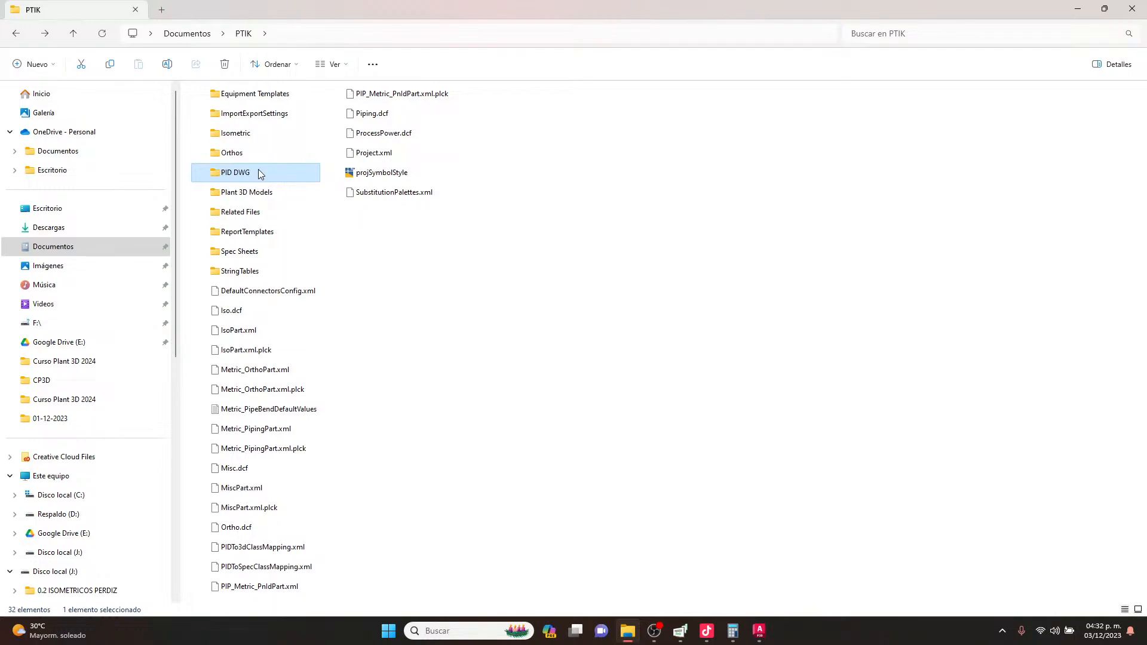
{"action": "left_click", "coordinate": [284, 199]}
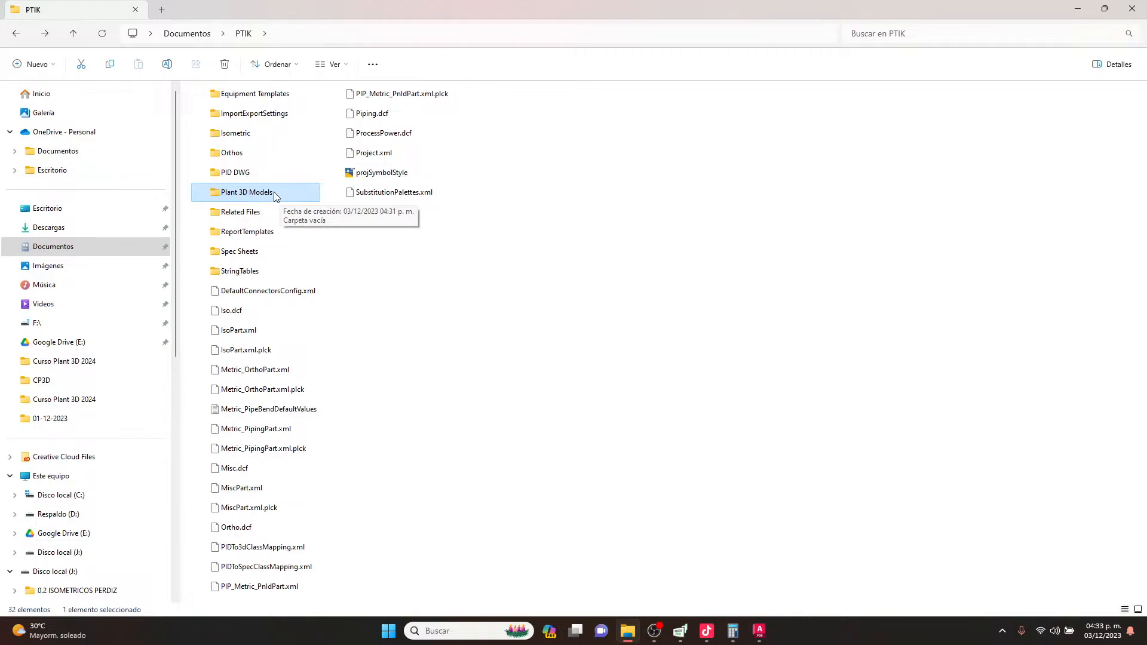
{"action": "left_click", "coordinate": [267, 210]}
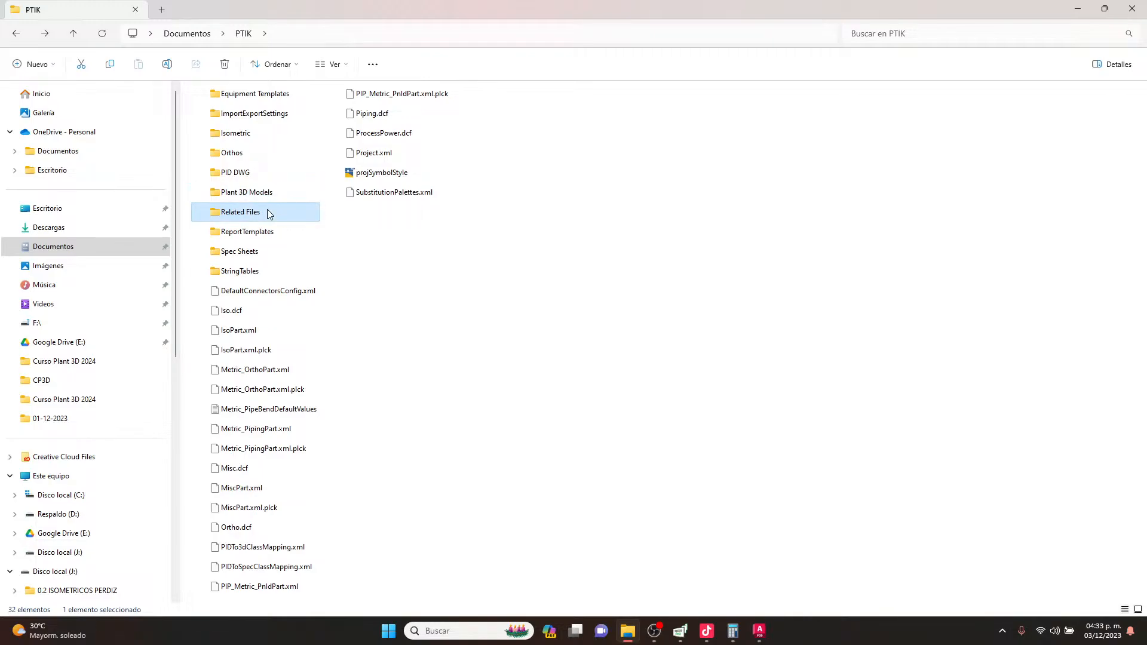
Look through the pipe spec files in the Spec Sheets folder and return to the PTIK folder.
{"action": "double_click", "coordinate": [263, 251]}
{"action": "scroll", "coordinate": [269, 209], "scroll_direction": "down", "scroll_amount": 5}
{"action": "scroll", "coordinate": [273, 213], "scroll_direction": "down", "scroll_amount": 20}
{"action": "scroll", "coordinate": [273, 216], "scroll_direction": "down", "scroll_amount": 10}
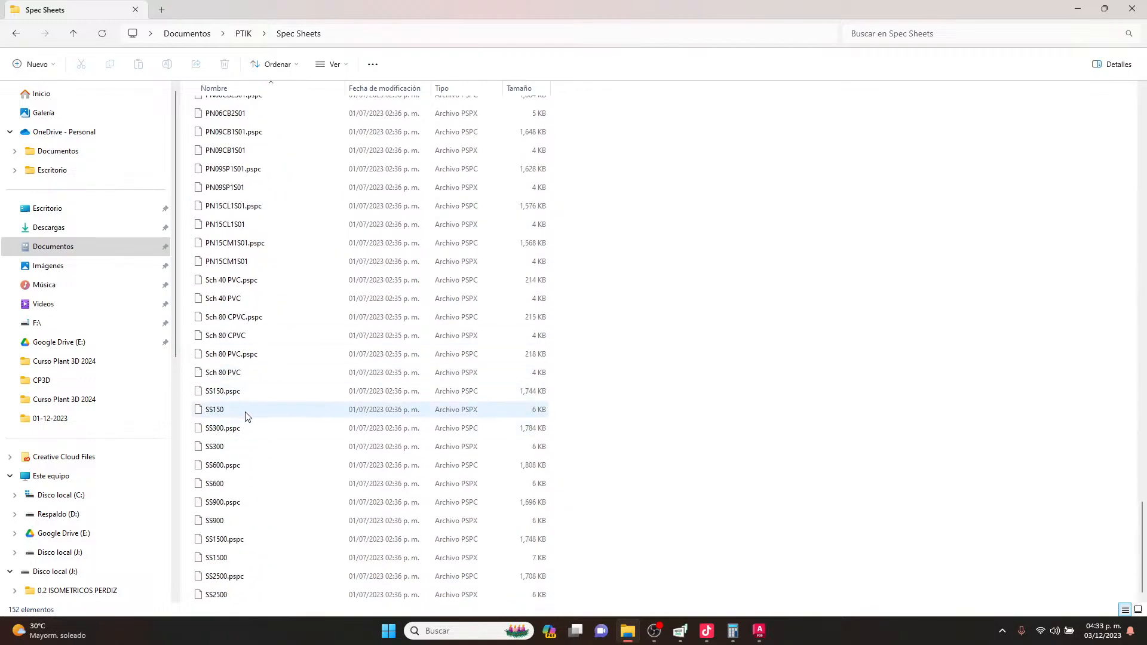
{"action": "left_click", "coordinate": [16, 34]}
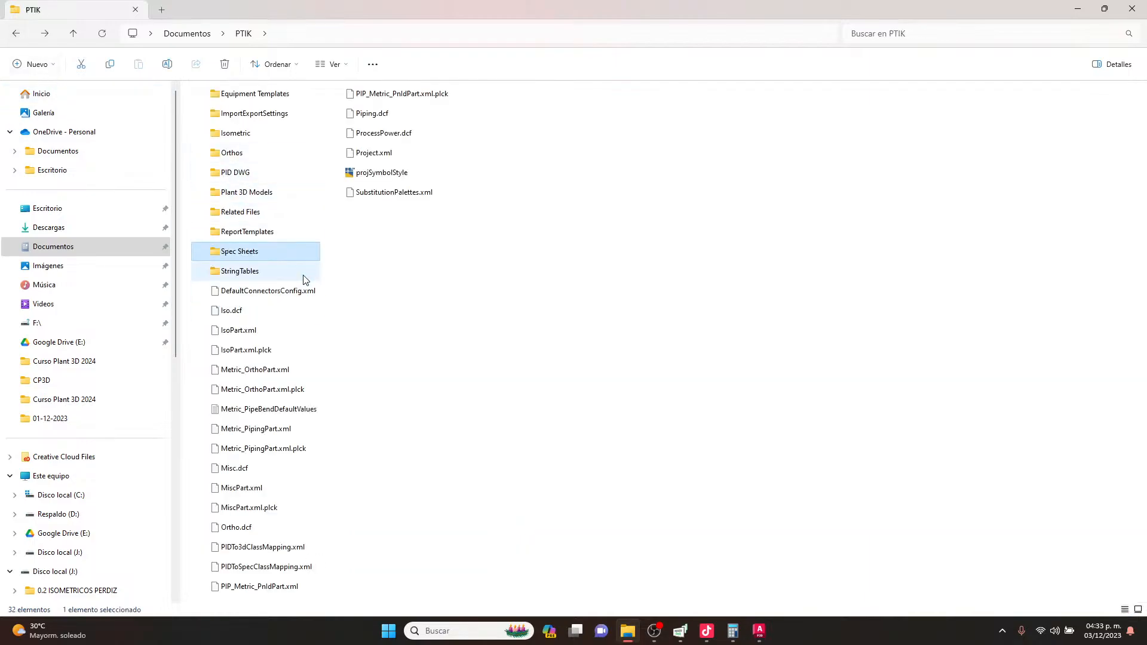
Open the projSymbolStyle drawing from the PTIK folder in AutoCAD Plant 3D.
{"action": "left_click", "coordinate": [392, 179]}
{"action": "double_click", "coordinate": [402, 175]}
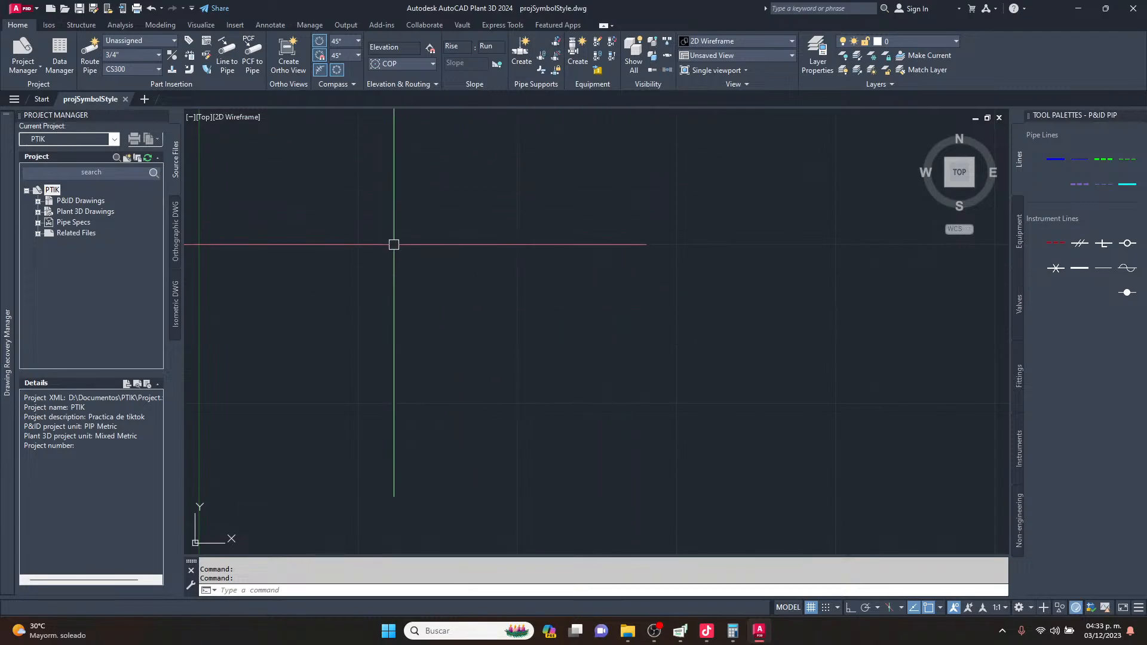
{"action": "scroll", "coordinate": [632, 291], "scroll_direction": "down", "scroll_amount": 2}
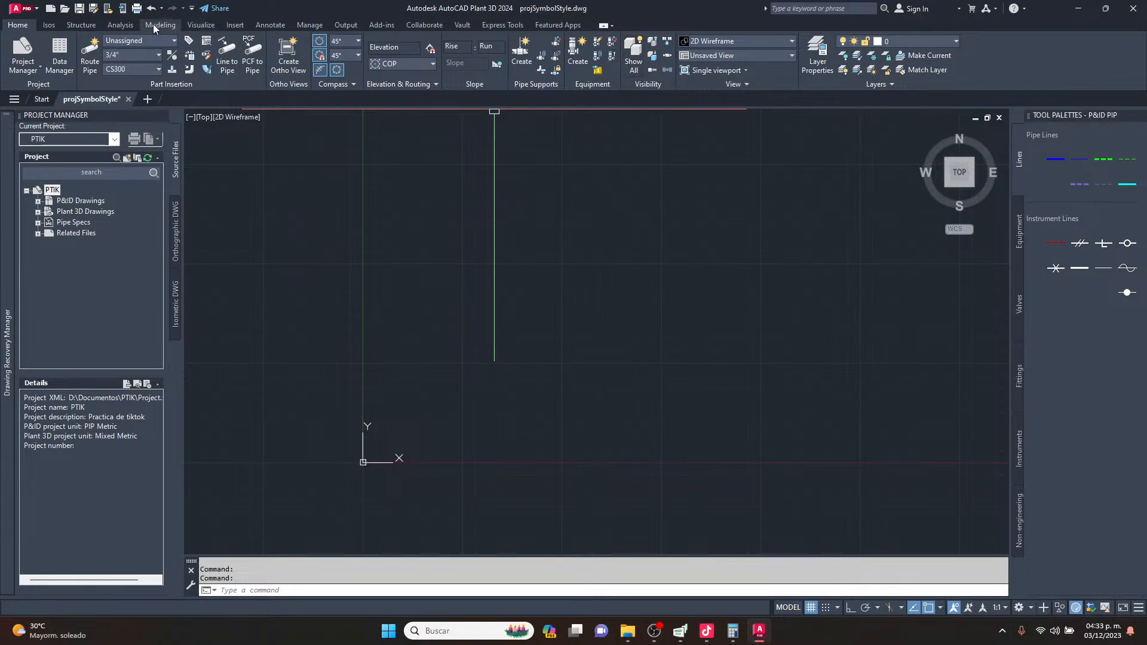
Display the structural tools and review the list of layers in the projSymbolStyle drawing.
{"action": "left_click", "coordinate": [56, 25]}
{"action": "left_click", "coordinate": [77, 25]}
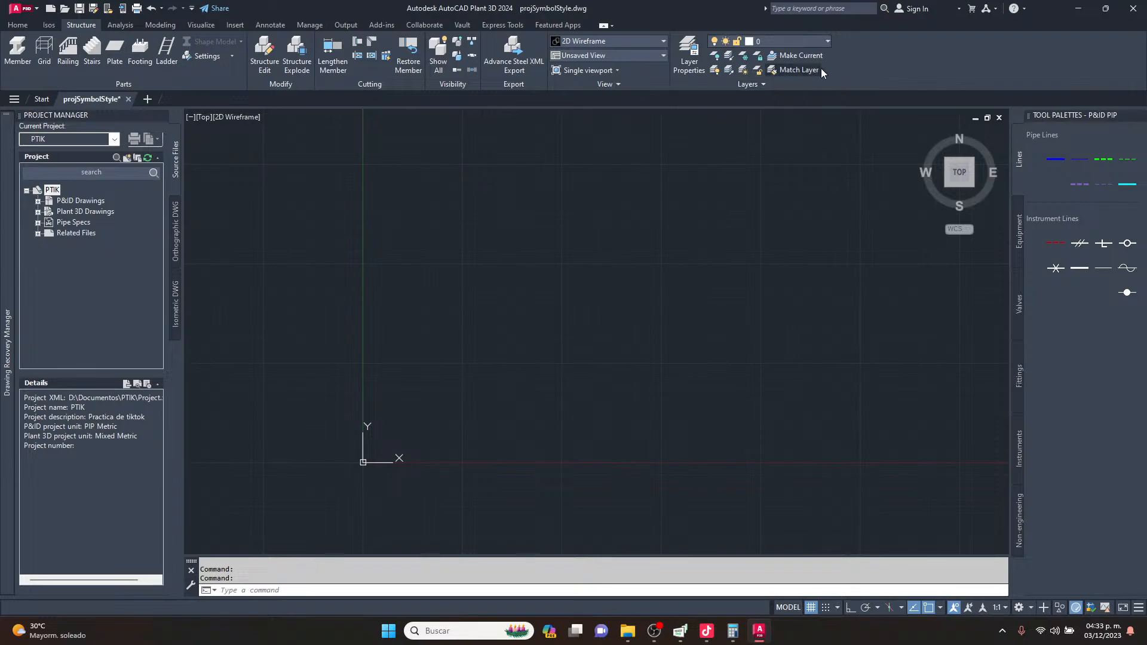
{"action": "left_click", "coordinate": [826, 44]}
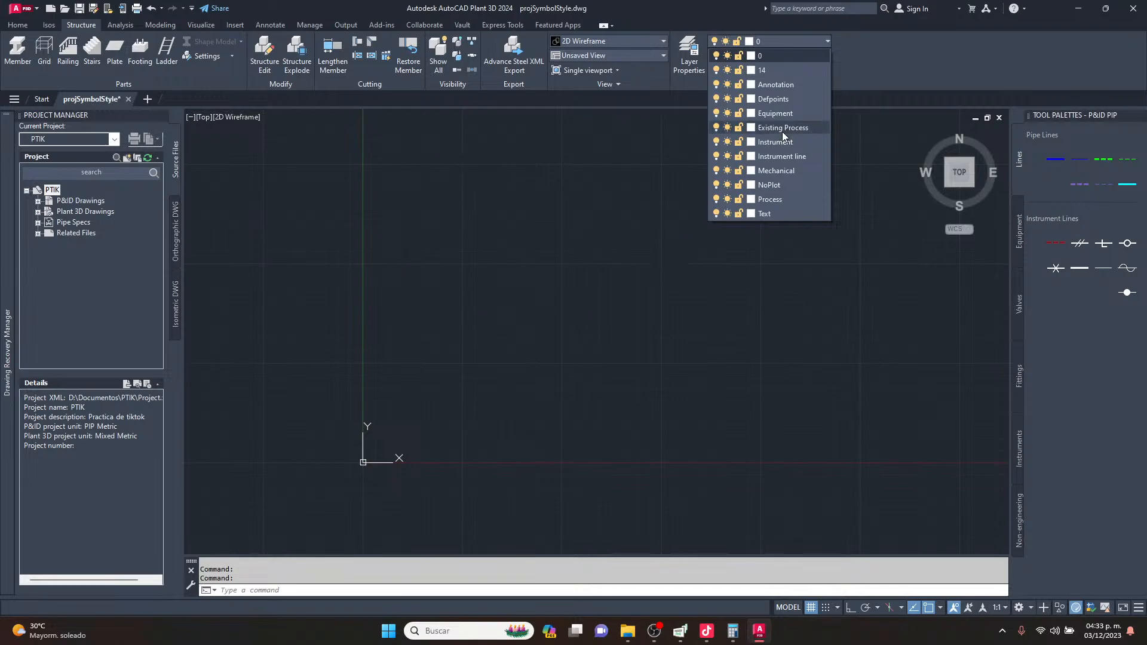
{"action": "left_click", "coordinate": [622, 284]}
{"action": "left_click", "coordinate": [619, 278]}
{"action": "key", "text": "Escape"}
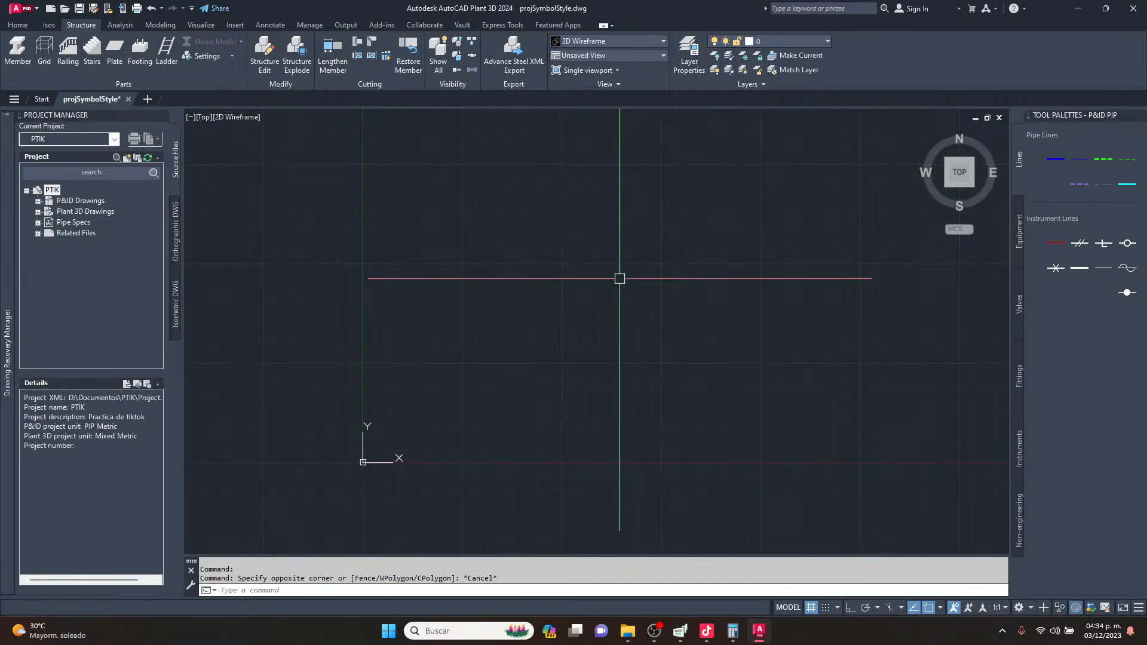
Create a new layer named TUB-NEW in the projSymbolStyle drawing.
{"action": "type", "text": "la"}
{"action": "key", "text": "Return"}
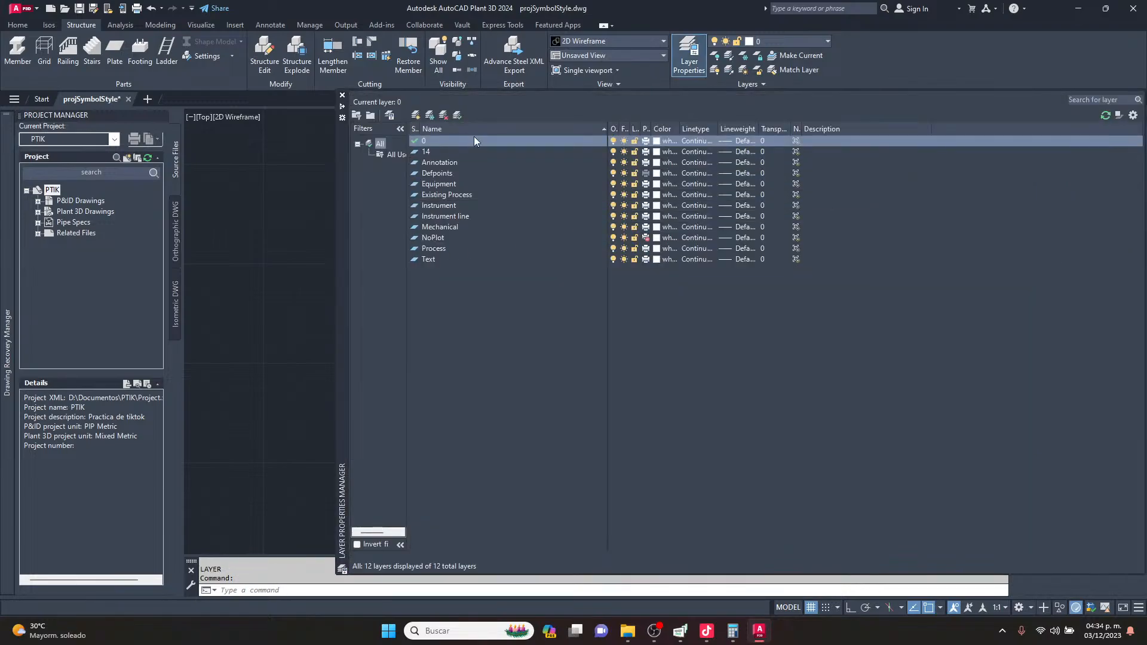
{"action": "left_click", "coordinate": [416, 113]}
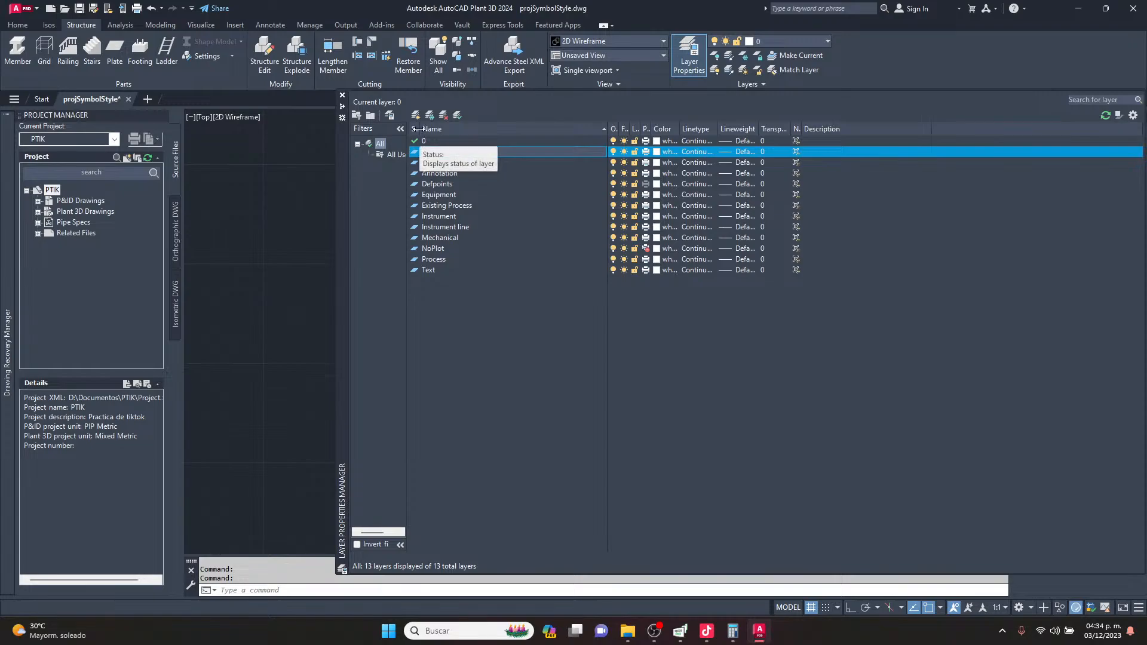
{"action": "type", "text": "tub"}
{"action": "key", "text": "BackSpace"}
{"action": "key", "text": "BackSpace"}
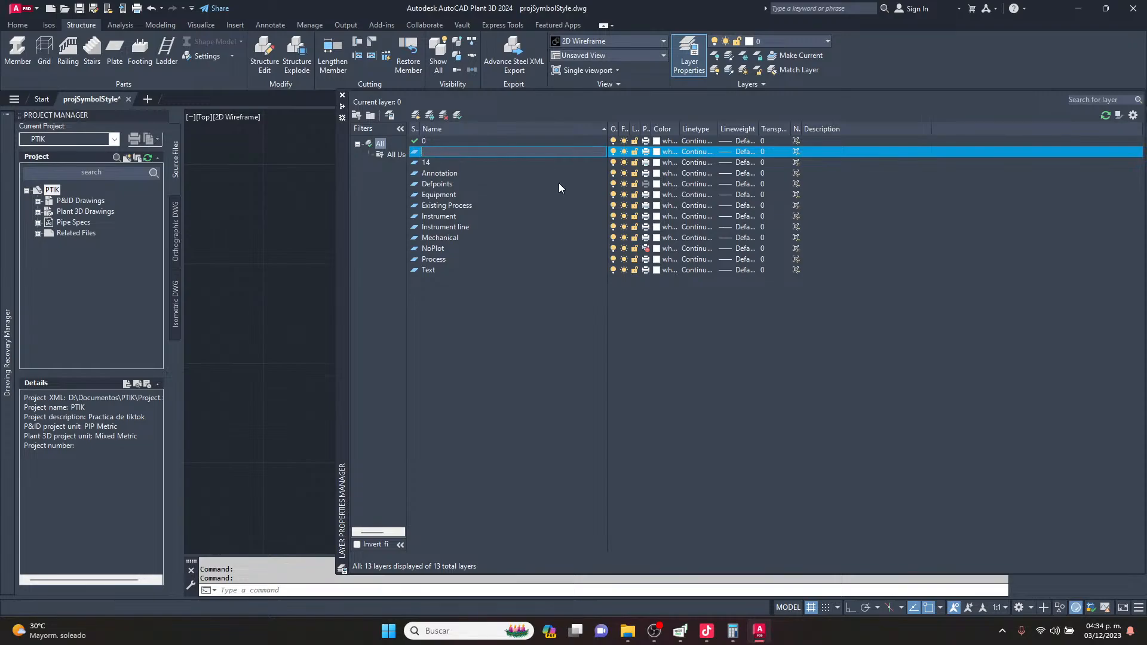
{"action": "type", "text": "TUB-NEW"}
{"action": "key", "text": "Return"}
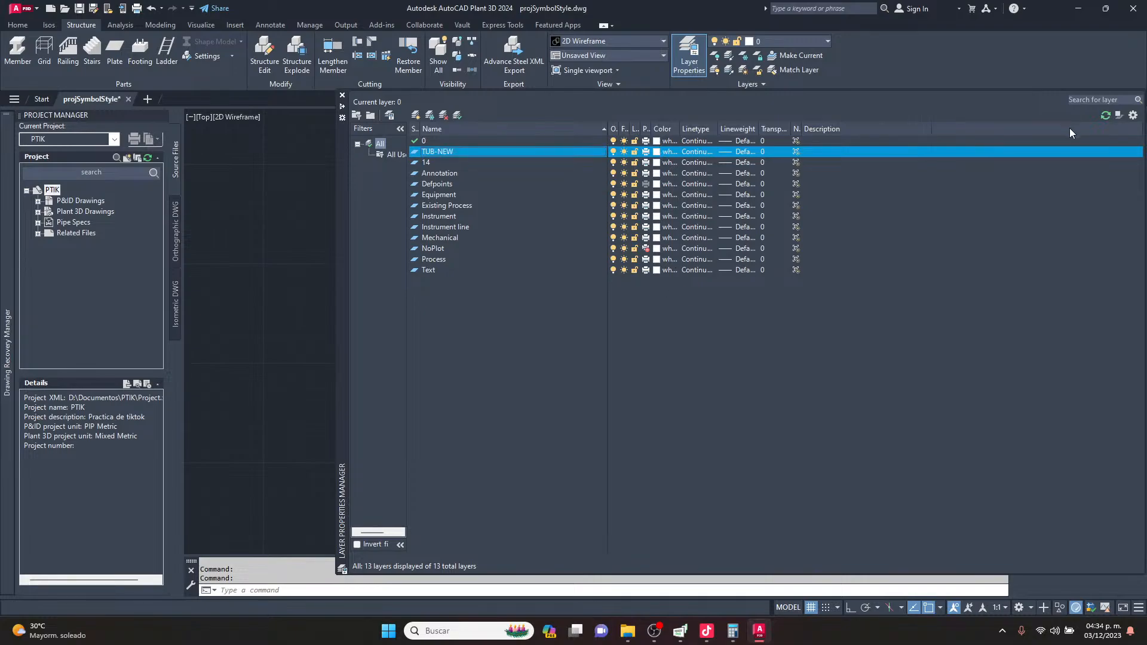
Close the layer manager, and save and close the projSymbolStyle drawing.
{"action": "left_click", "coordinate": [342, 95]}
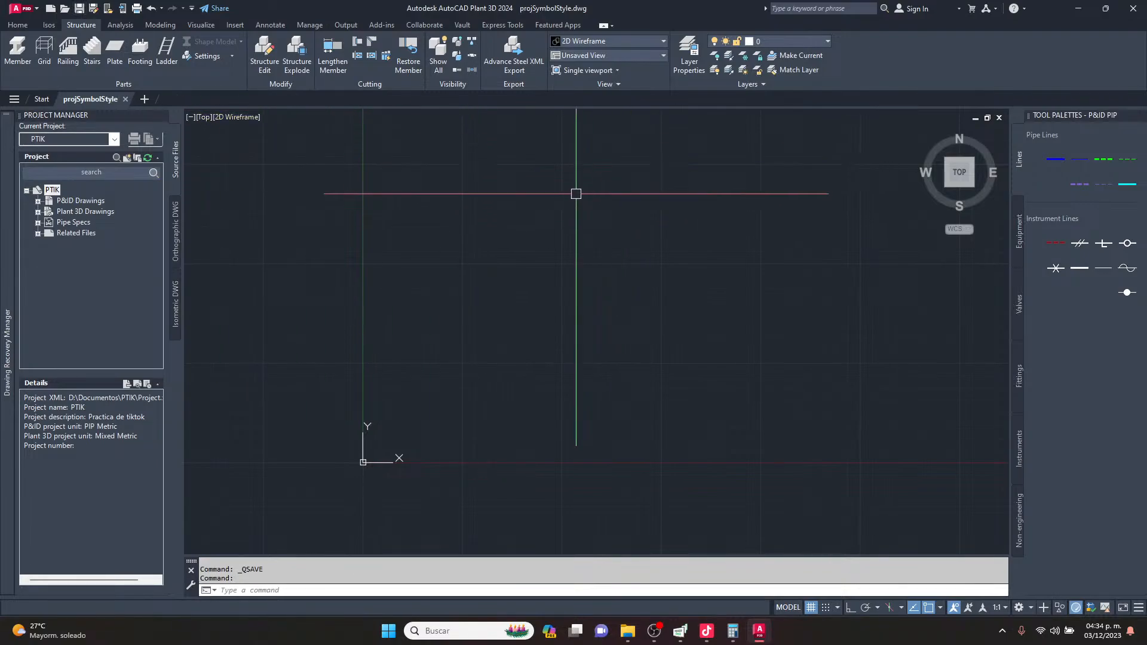
{"action": "left_click", "coordinate": [126, 99]}
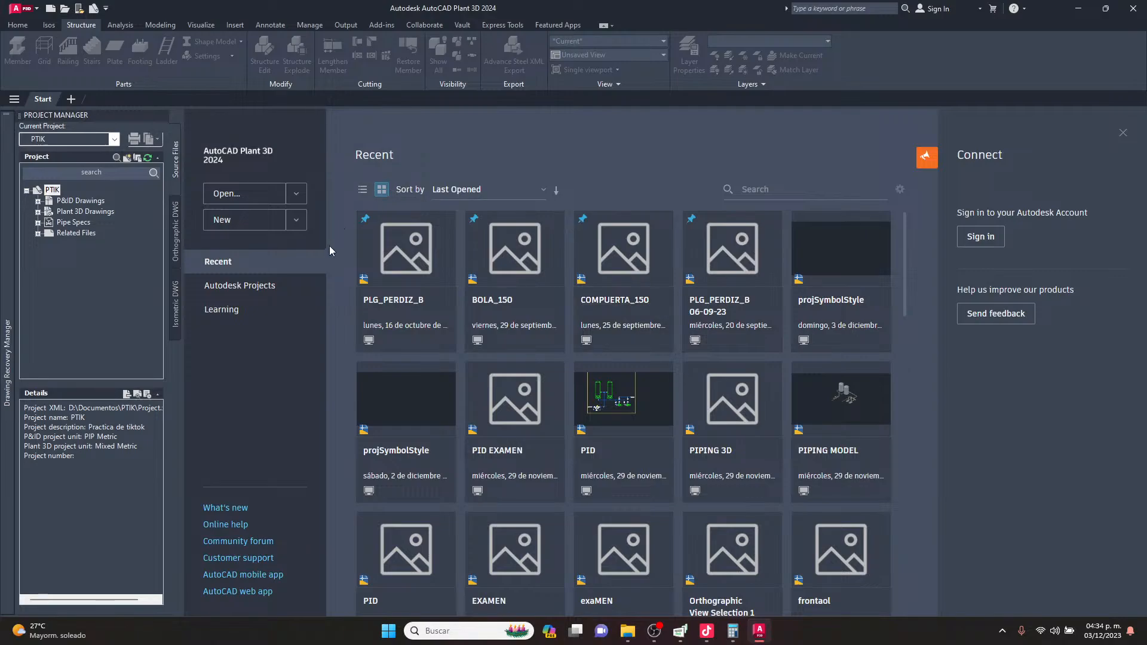
Examine the P&ID Drawings, Plant 3D Drawings, Pipe Specs and Related Files nodes of the PTIK project.
{"action": "left_click", "coordinate": [38, 201]}
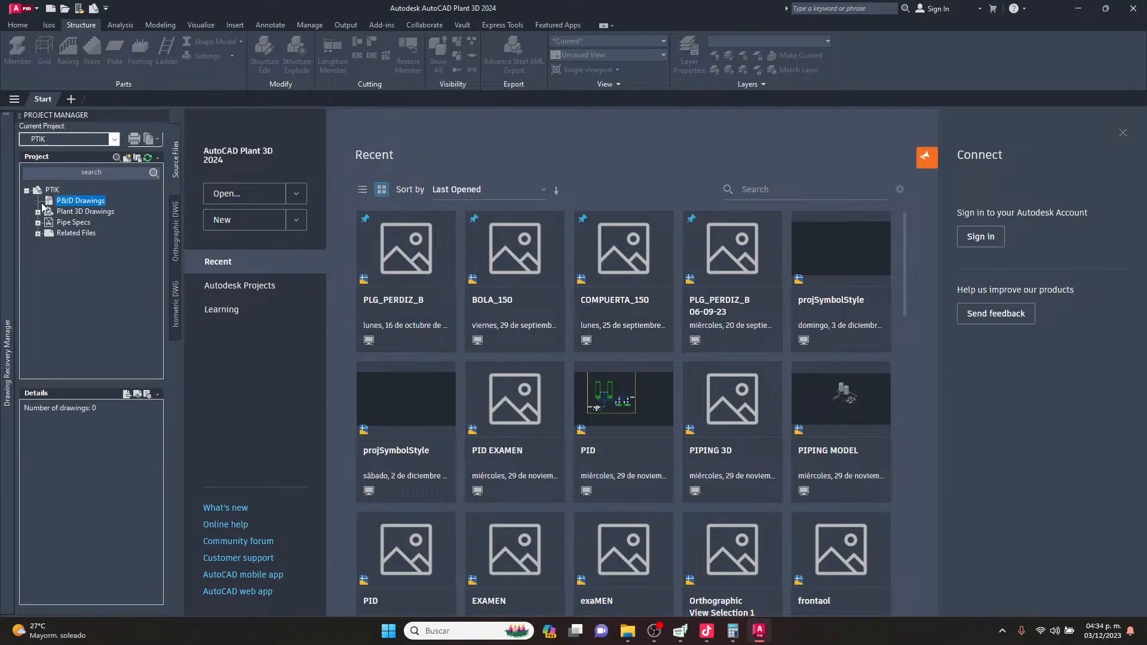
{"action": "left_click", "coordinate": [37, 211]}
{"action": "left_click", "coordinate": [38, 222]}
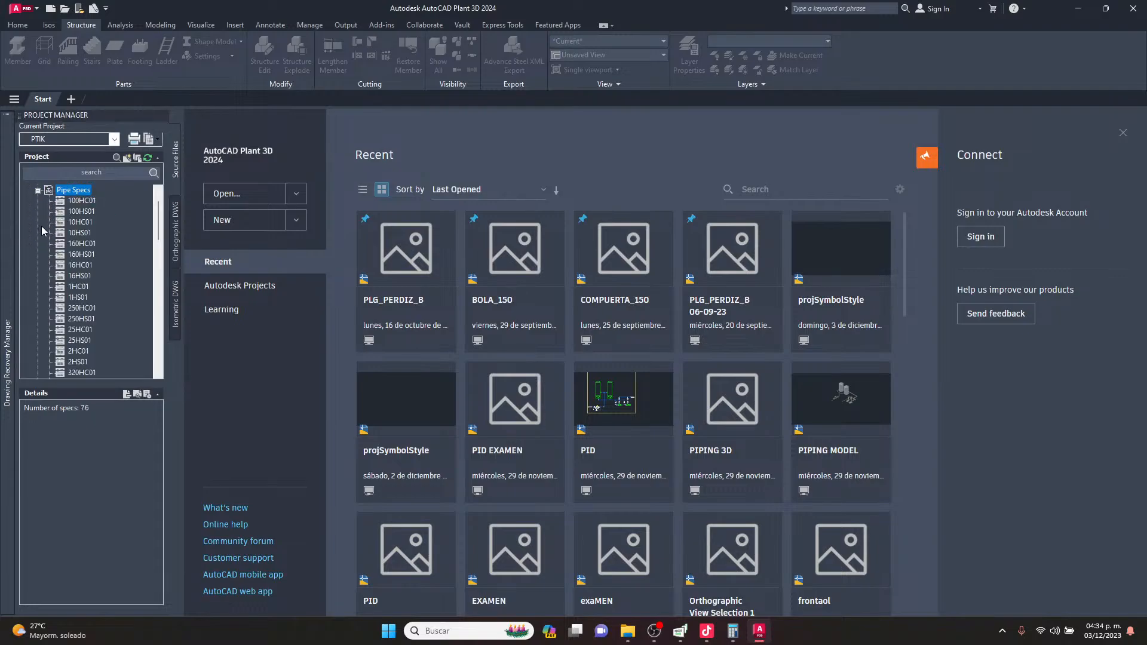
{"action": "left_click", "coordinate": [37, 190]}
{"action": "left_click", "coordinate": [80, 200]}
{"action": "left_click", "coordinate": [76, 212]}
{"action": "left_click", "coordinate": [73, 221]}
{"action": "left_click", "coordinate": [76, 234]}
{"action": "left_click", "coordinate": [80, 202]}
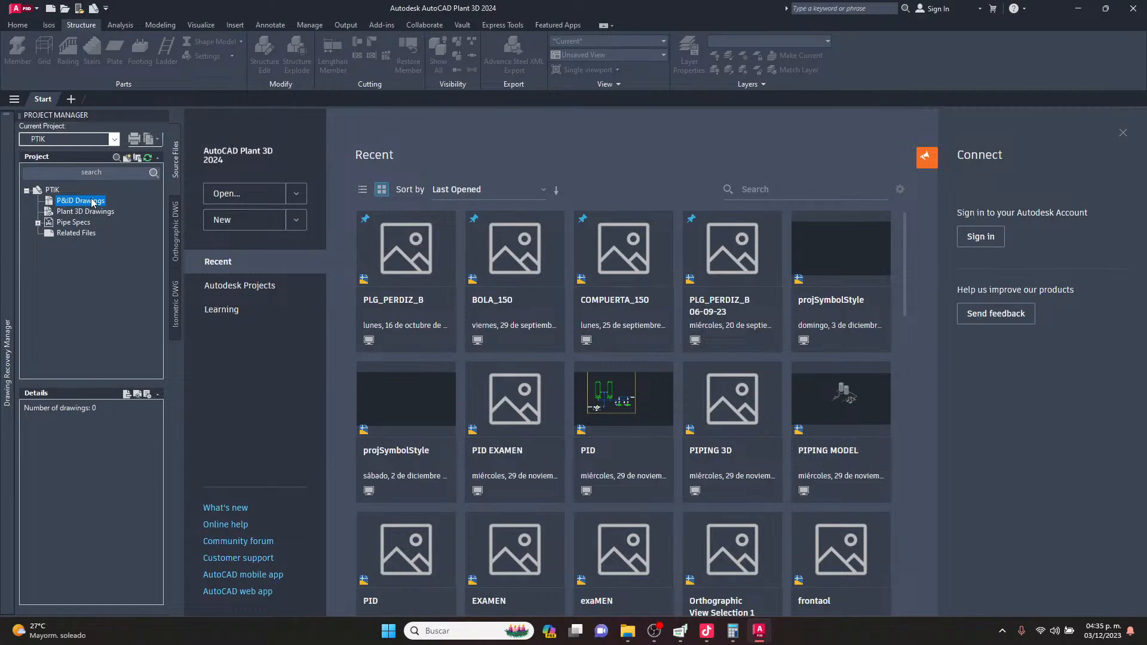
Check which commands are available for the PTIK project and its P&ID Drawings node.
{"action": "right_click", "coordinate": [76, 194]}
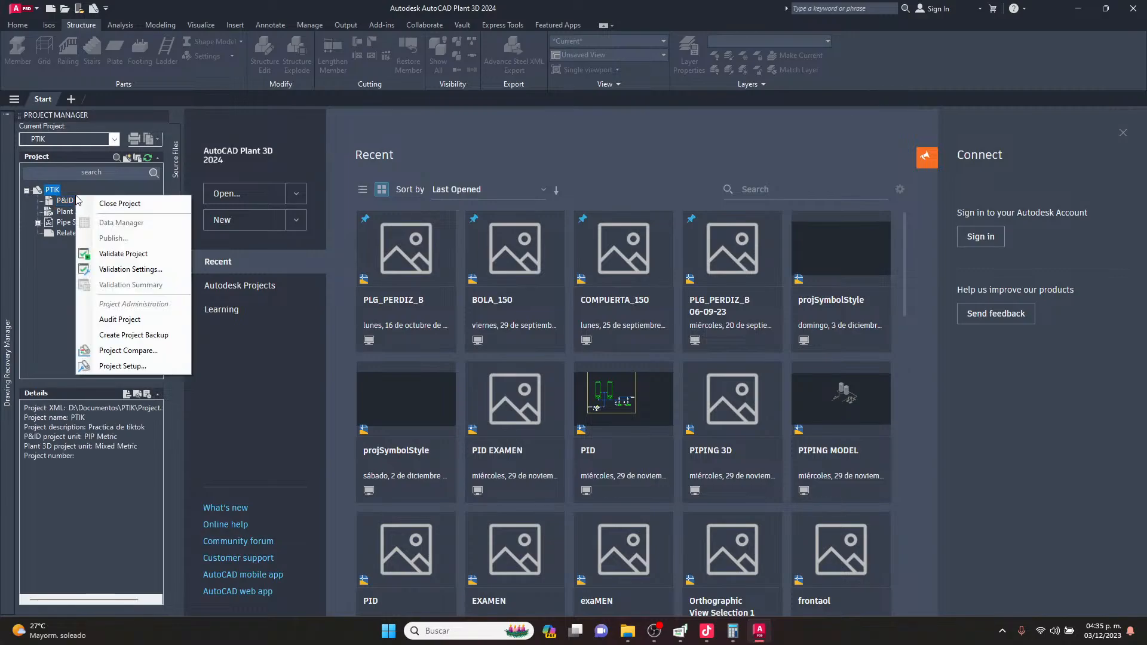
{"action": "left_click", "coordinate": [61, 266]}
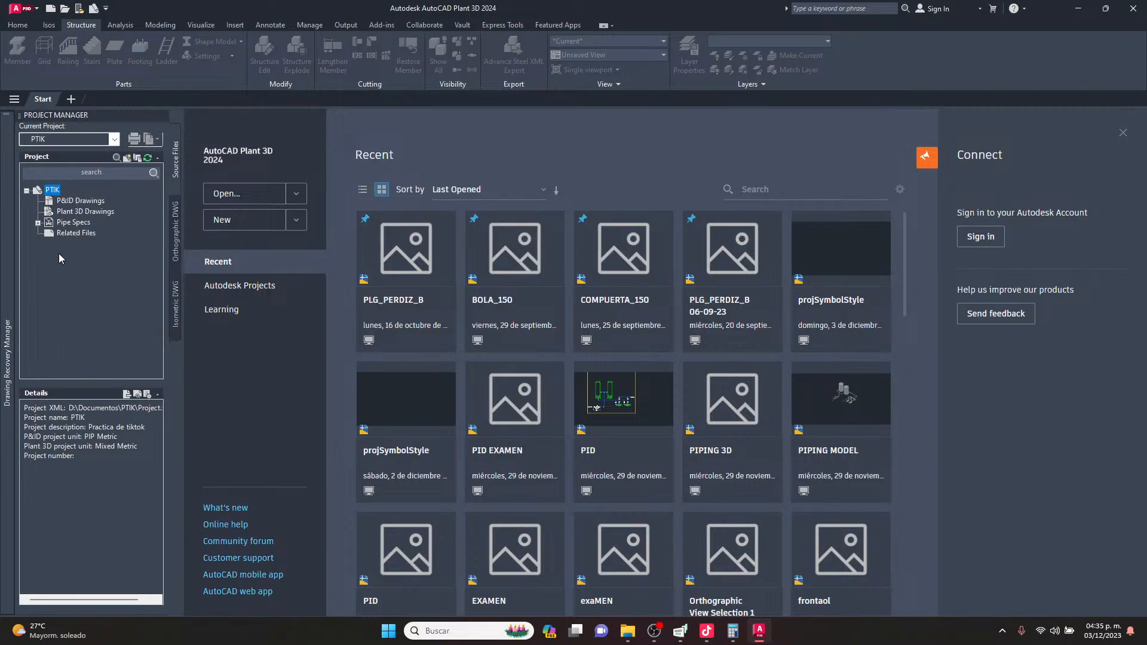
{"action": "right_click", "coordinate": [79, 201]}
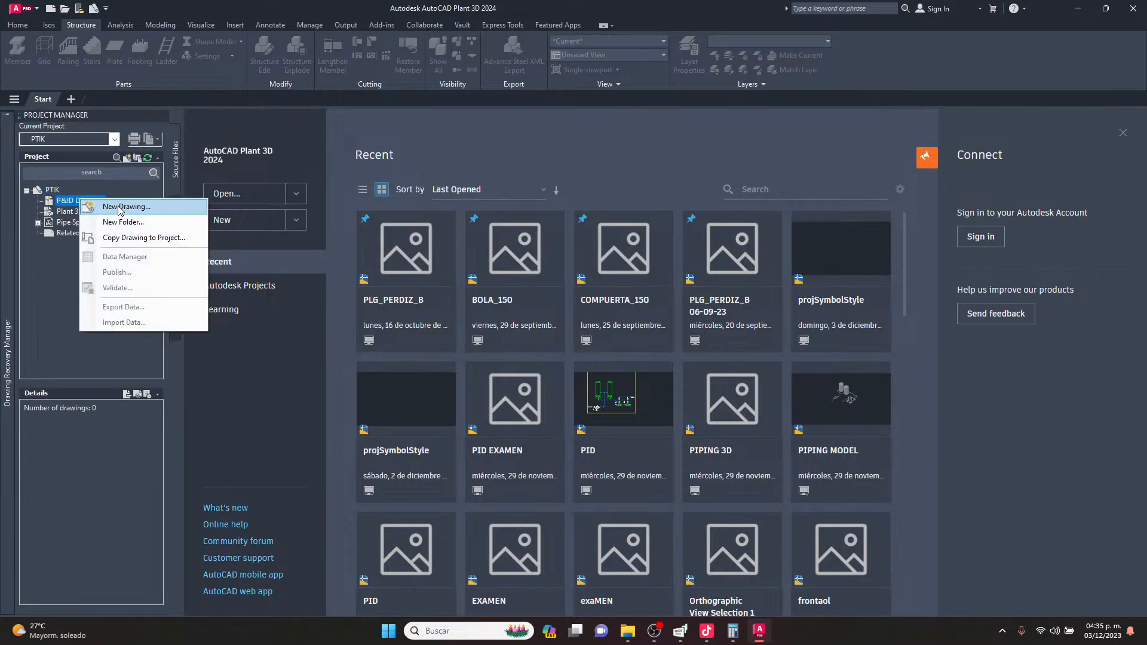
{"action": "left_click", "coordinate": [67, 323]}
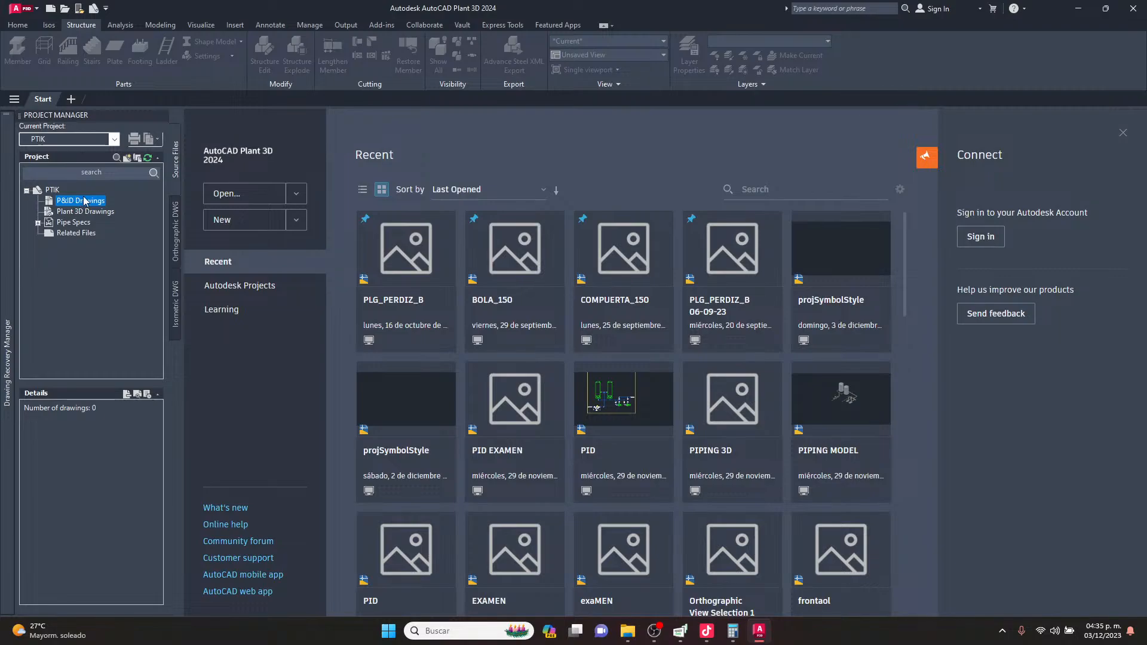
Create a Plant 3D drawing named PROYECTO TIKTOK with the Plant 3D ISO -Color Dependent Plot Styles.dwt template.
{"action": "left_click", "coordinate": [67, 210]}
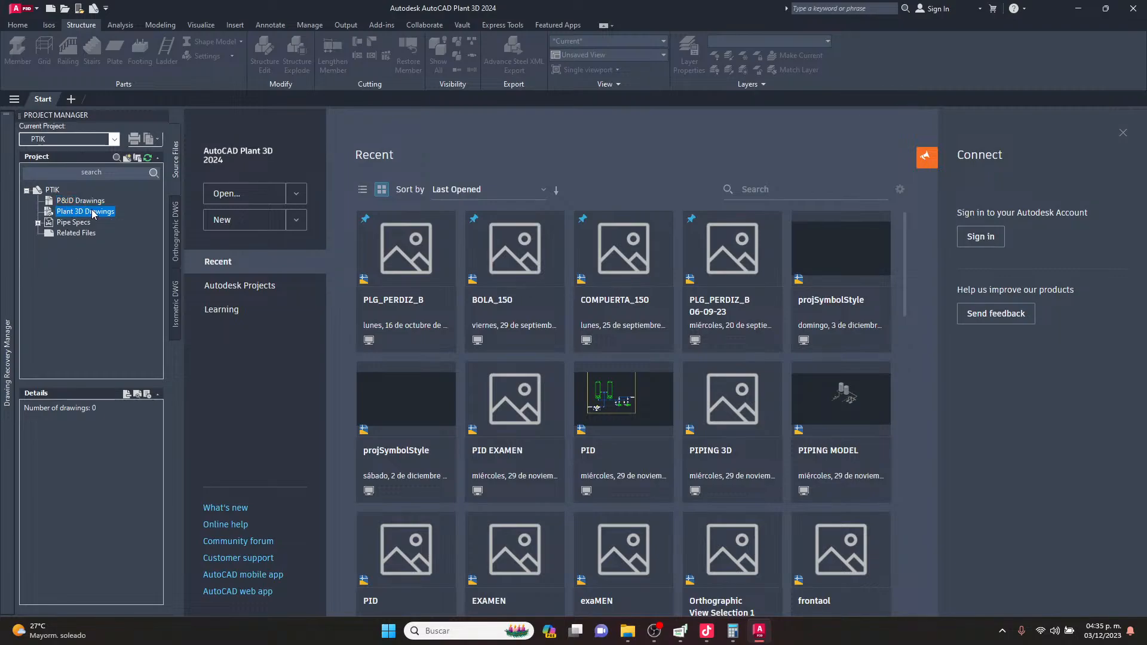
{"action": "right_click", "coordinate": [92, 213]}
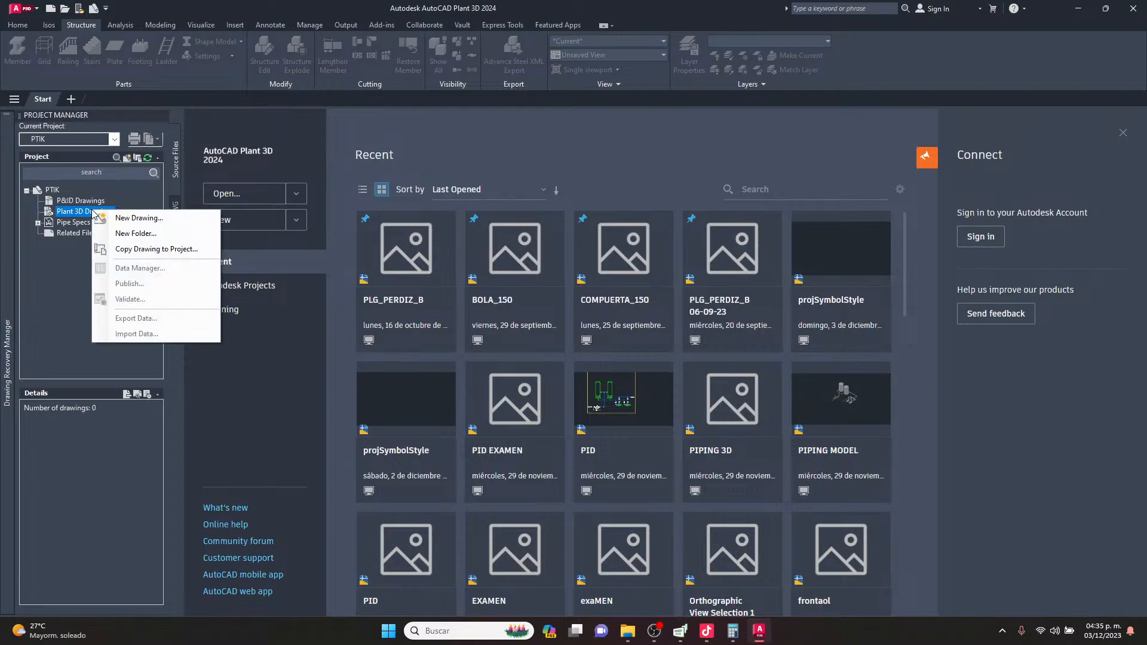
{"action": "left_click", "coordinate": [142, 222]}
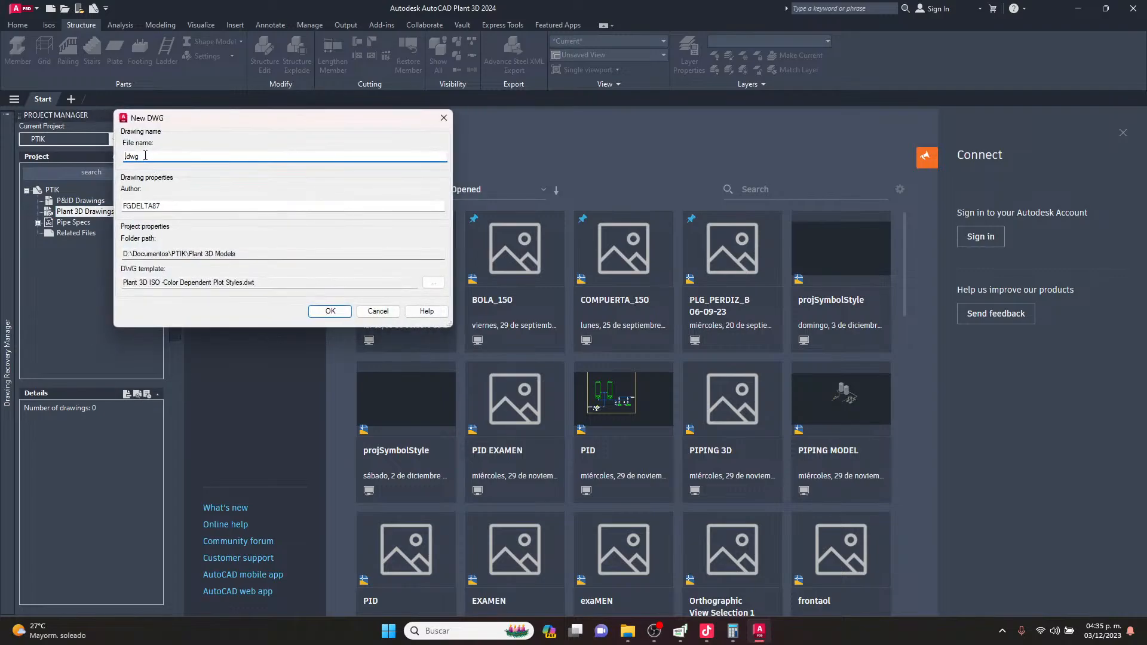
{"action": "type", "text": "PROYECTO TIKTOK"}
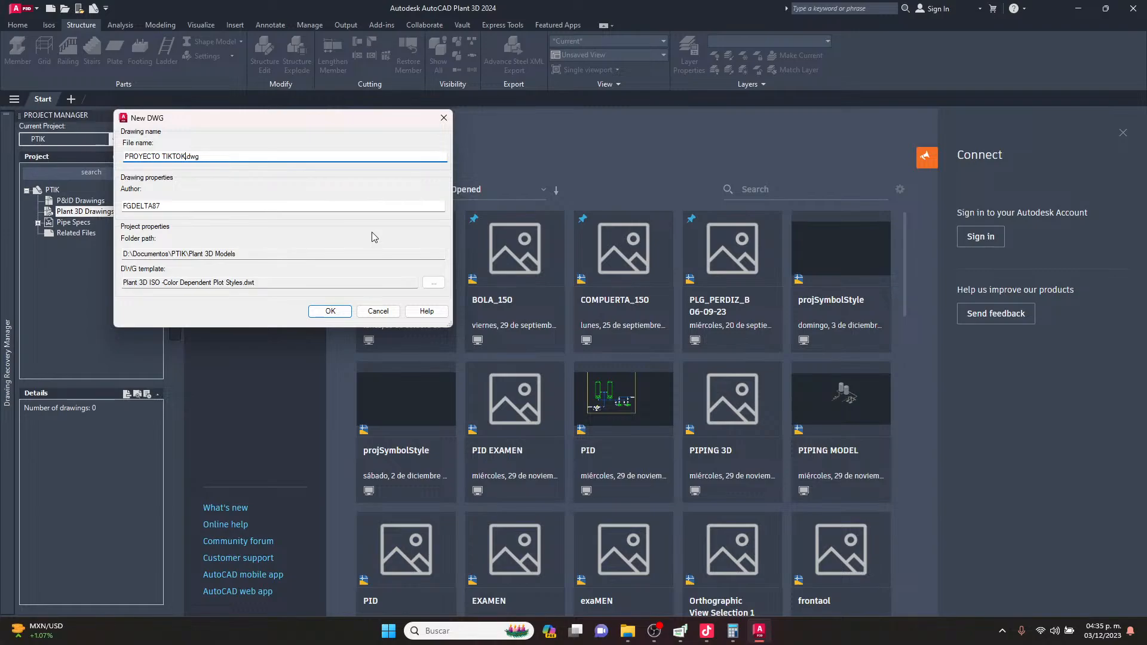
{"action": "left_click", "coordinate": [340, 315]}
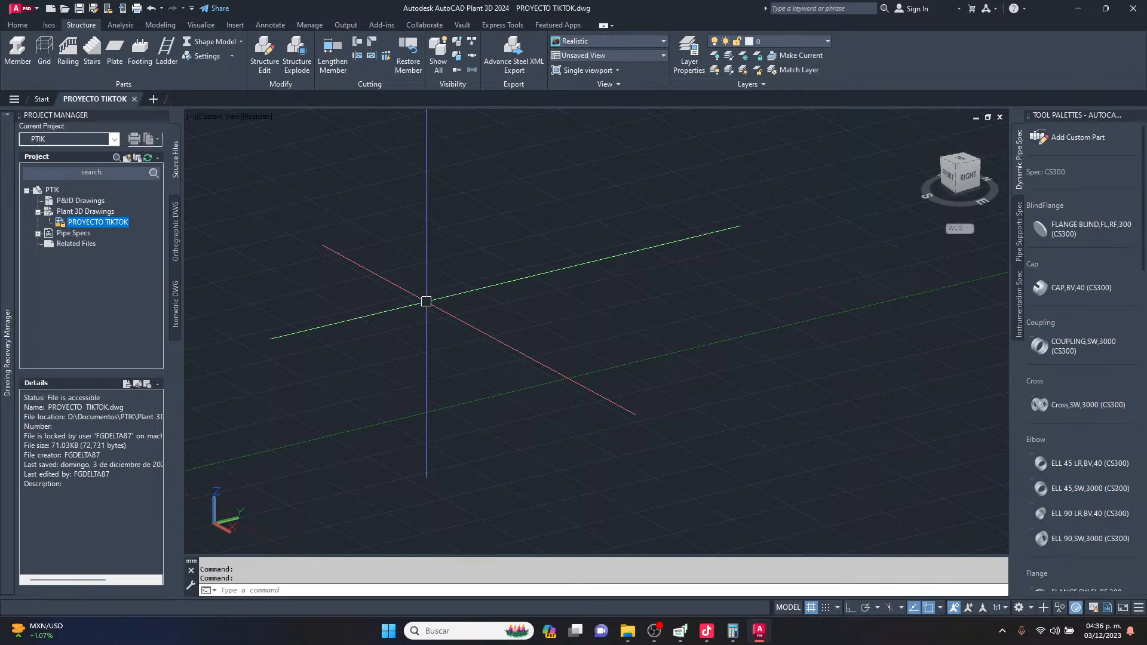
Inspect the new drawing's model space and its PROYECTO TIKTOK entry under Plant 3D Drawings.
{"action": "scroll", "coordinate": [426, 301], "scroll_direction": "up", "scroll_amount": 2}
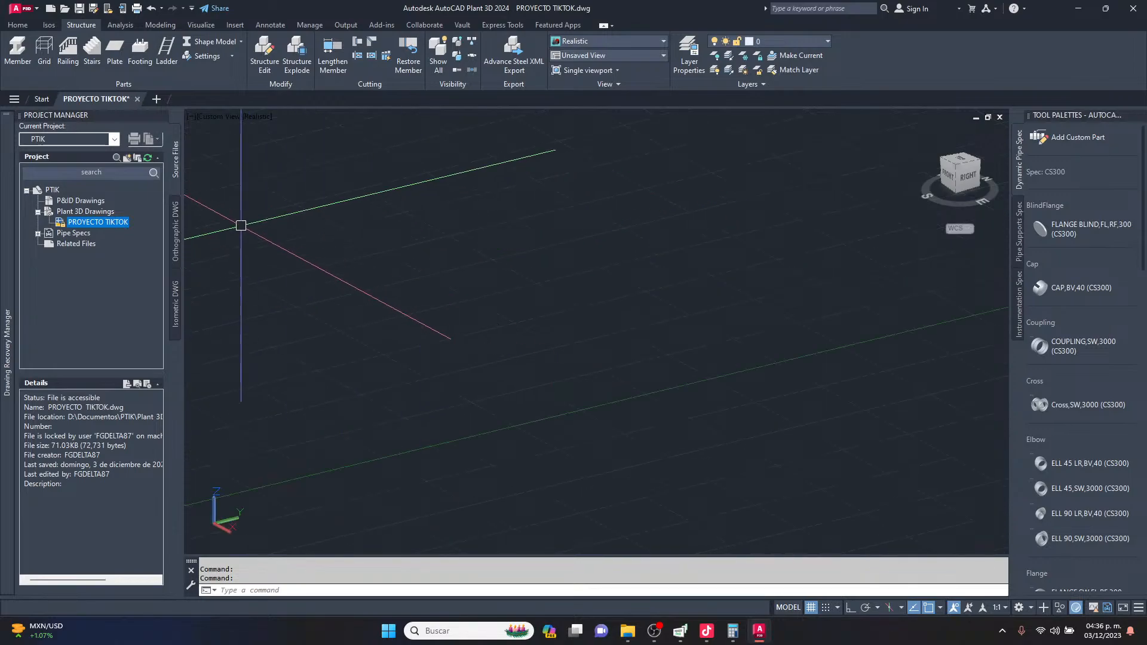
{"action": "left_click", "coordinate": [38, 212]}
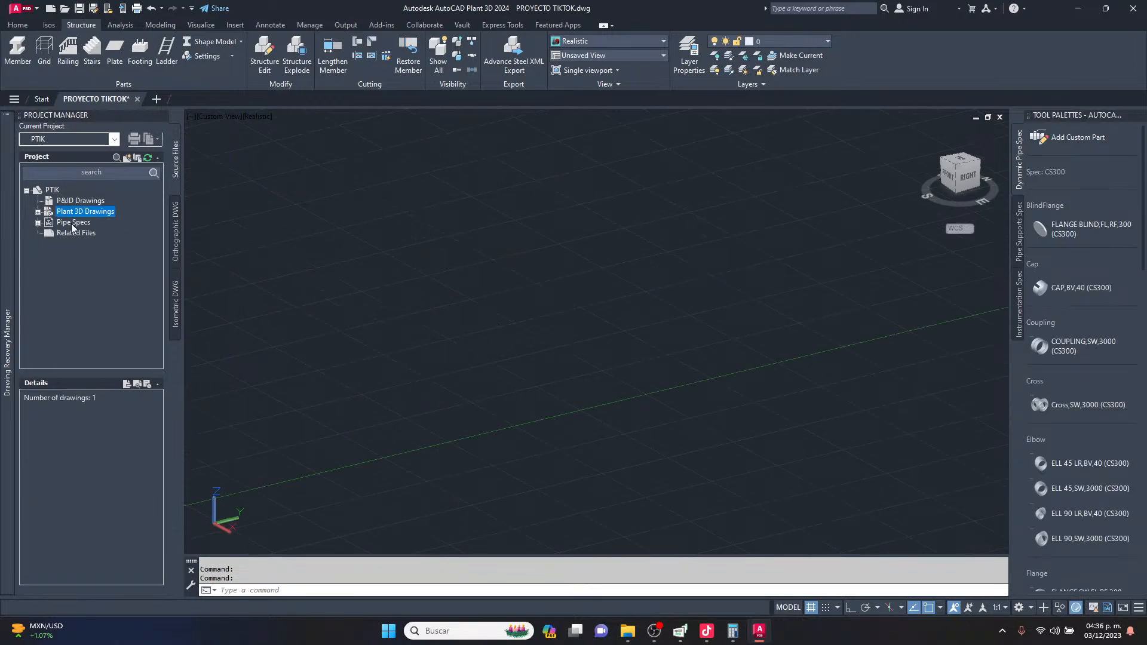
{"action": "double_click", "coordinate": [46, 211]}
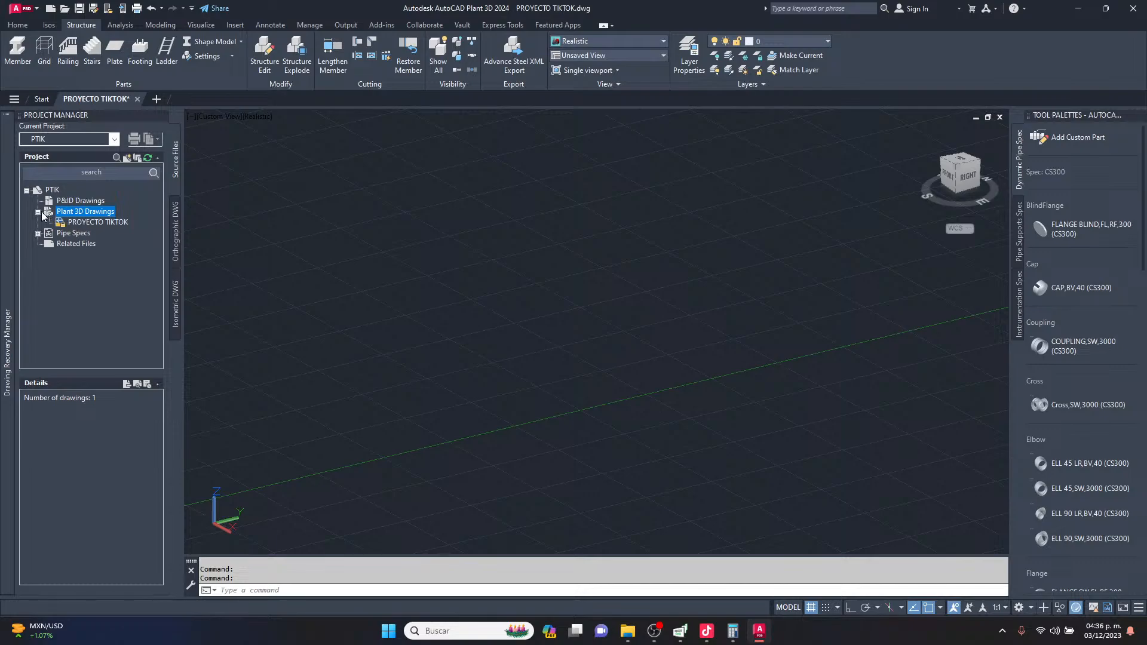
Inspect the file details of the PROYECTO TIKTOK drawing and the commands available for the Plant 3D Drawings node.
{"action": "left_click", "coordinate": [82, 222]}
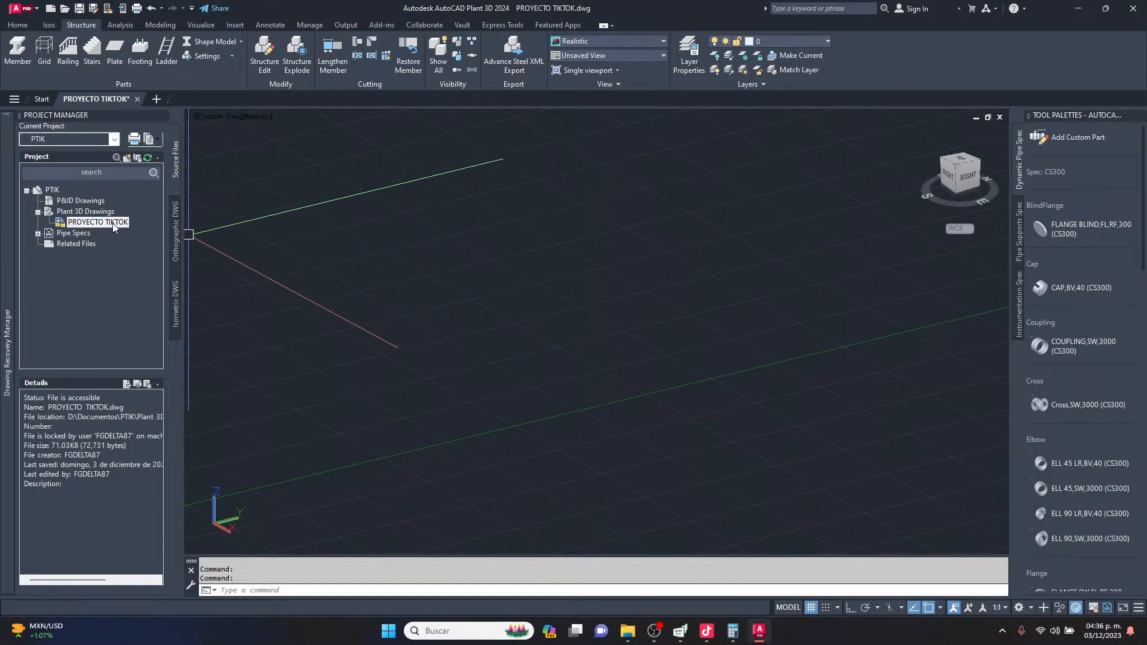
{"action": "left_click", "coordinate": [94, 210]}
{"action": "right_click", "coordinate": [94, 211]}
{"action": "left_click", "coordinate": [389, 226]}
{"action": "left_click", "coordinate": [334, 278]}
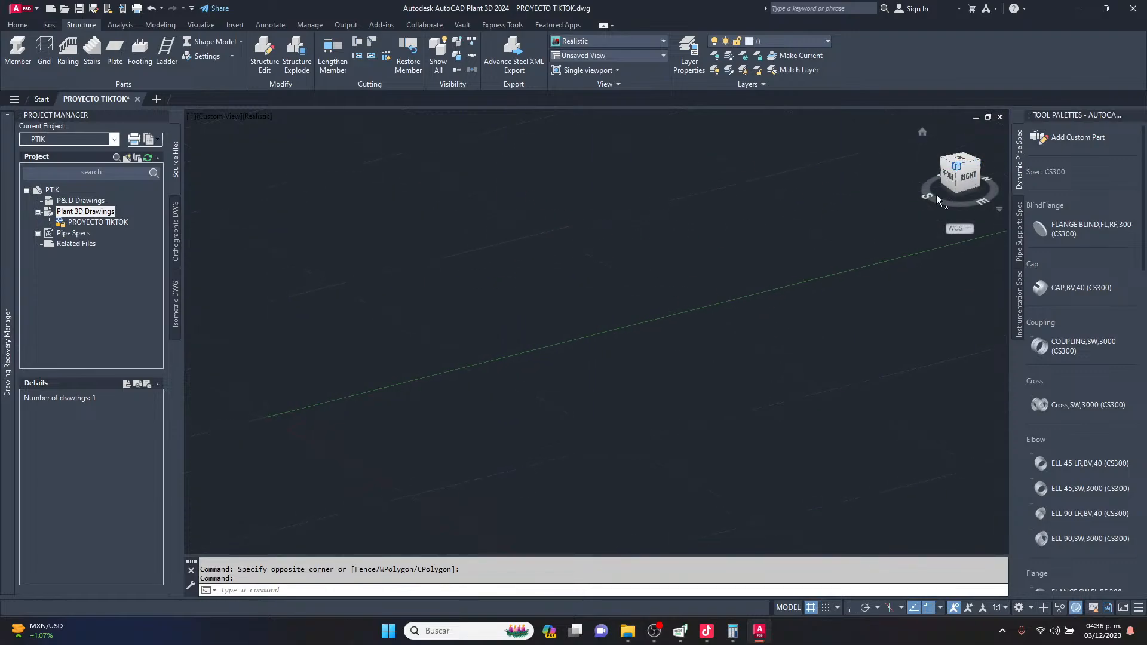
Show the model in SE isometric view and examine the CS300 parts in the Dynamic Pipe Spec palette and the pipe spec choices.
{"action": "left_click", "coordinate": [954, 174]}
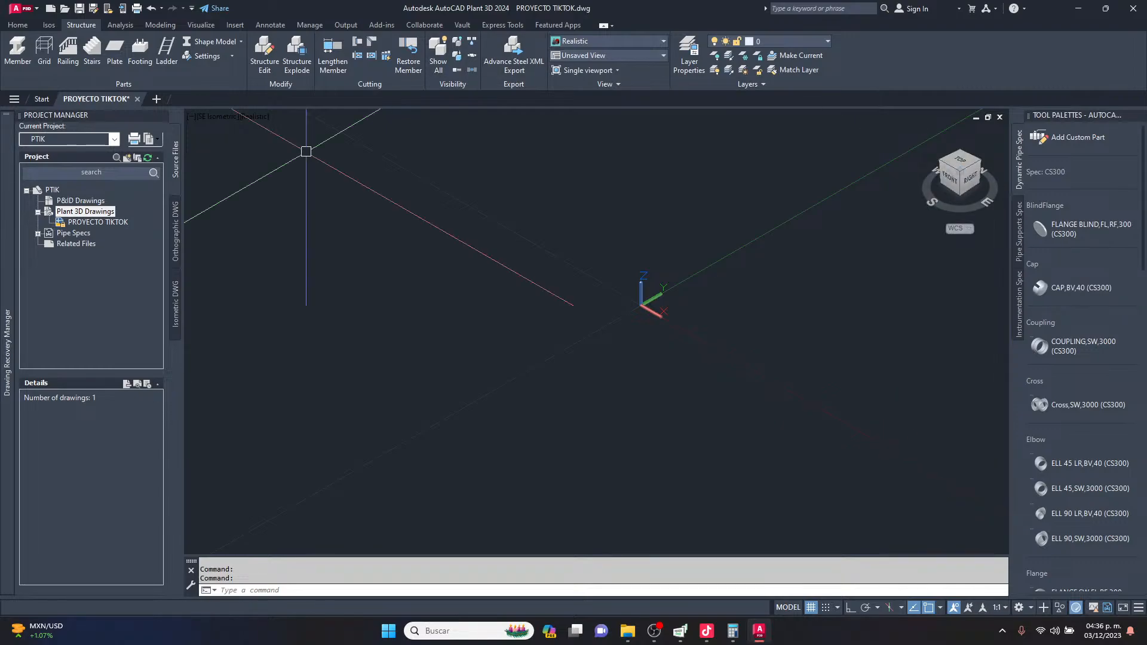
{"action": "left_click", "coordinate": [18, 24]}
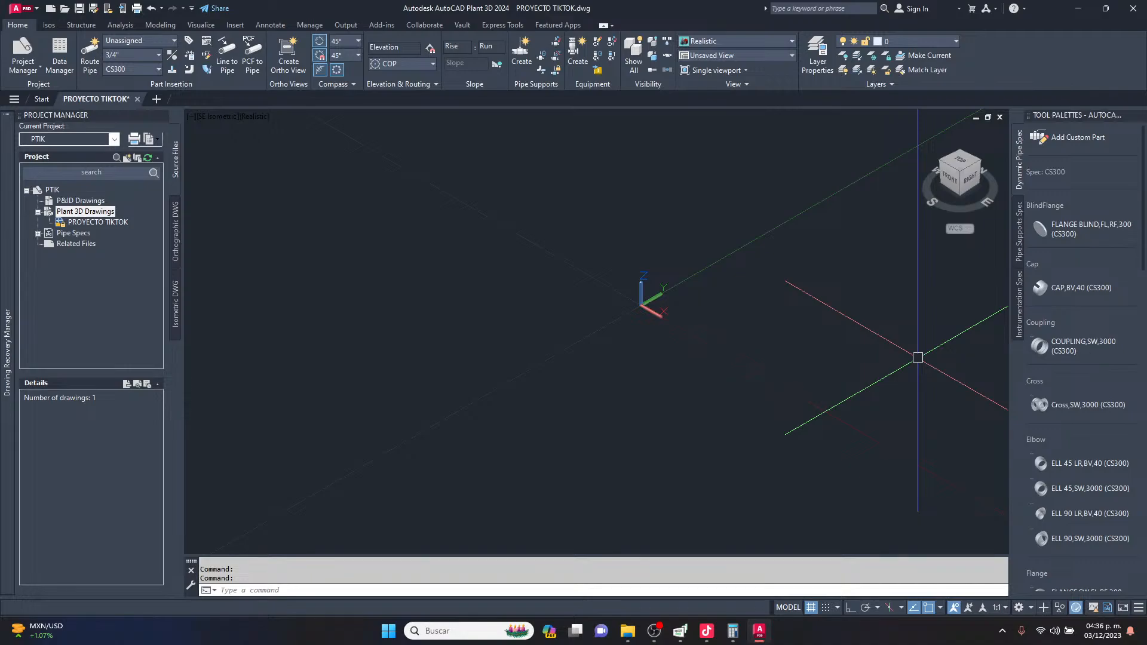
{"action": "scroll", "coordinate": [1061, 306], "scroll_direction": "down", "scroll_amount": 3}
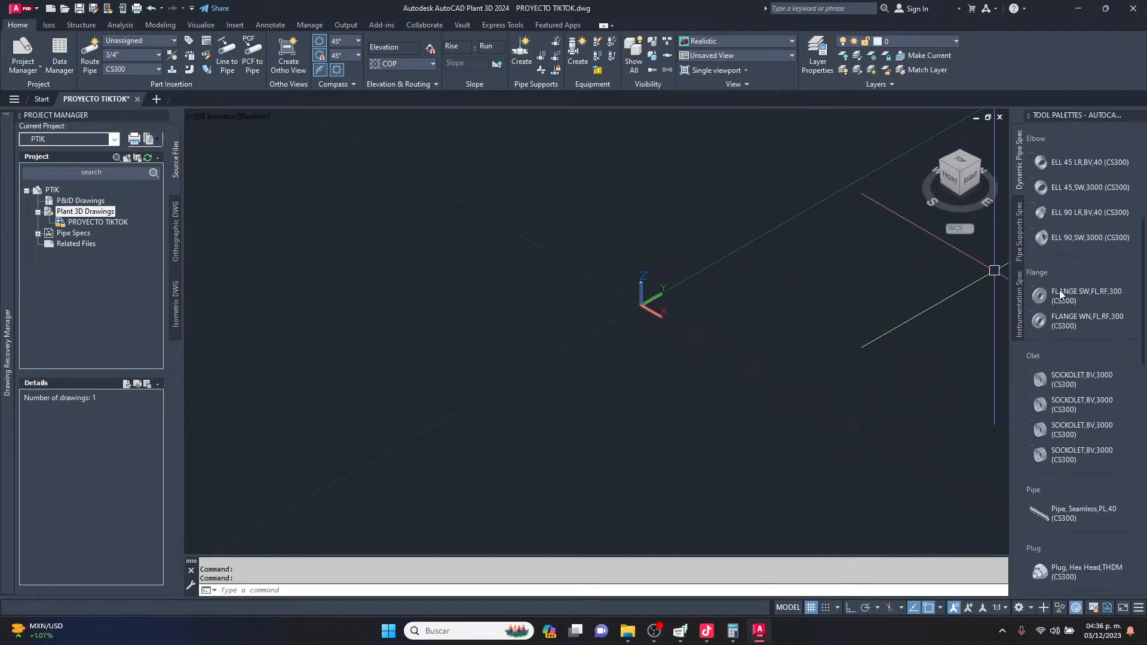
{"action": "scroll", "coordinate": [1062, 305], "scroll_direction": "up", "scroll_amount": 2}
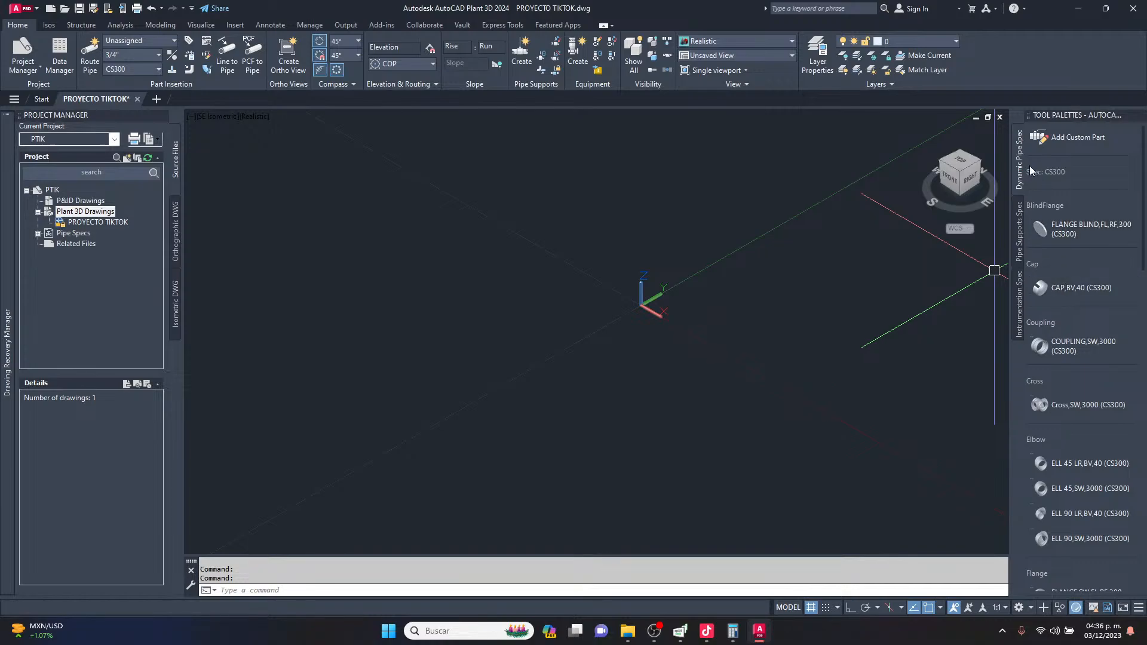
{"action": "scroll", "coordinate": [1088, 263], "scroll_direction": "down", "scroll_amount": 6}
{"action": "scroll", "coordinate": [1089, 270], "scroll_direction": "up", "scroll_amount": 4}
{"action": "scroll", "coordinate": [1085, 259], "scroll_direction": "down", "scroll_amount": 2}
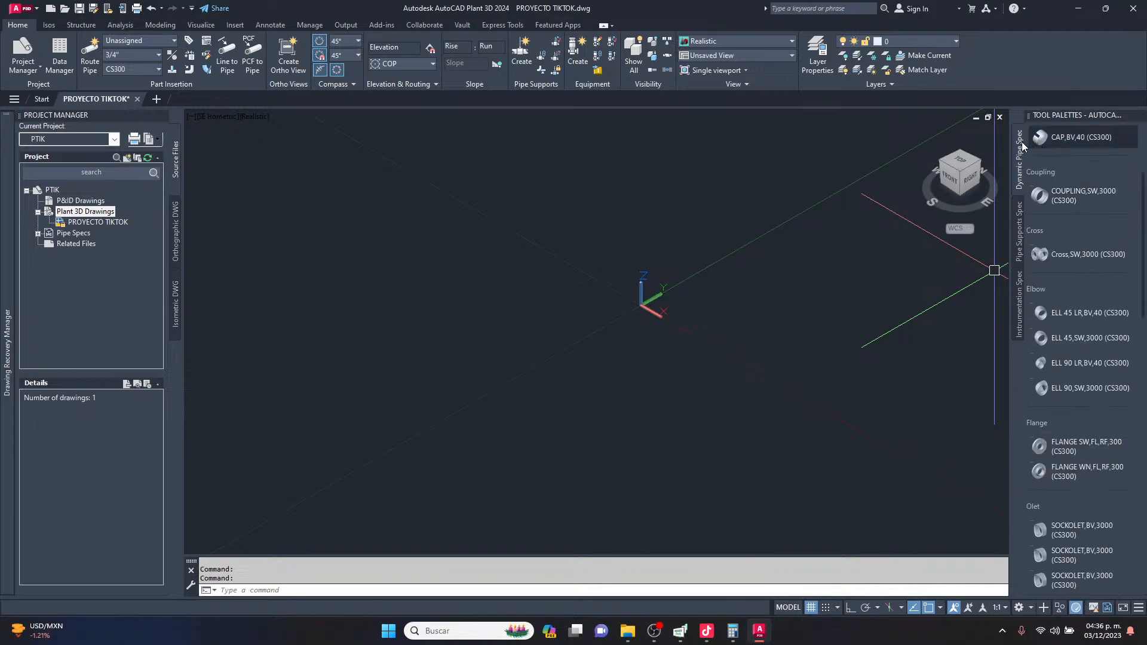
{"action": "scroll", "coordinate": [1060, 145], "scroll_direction": "down", "scroll_amount": 2}
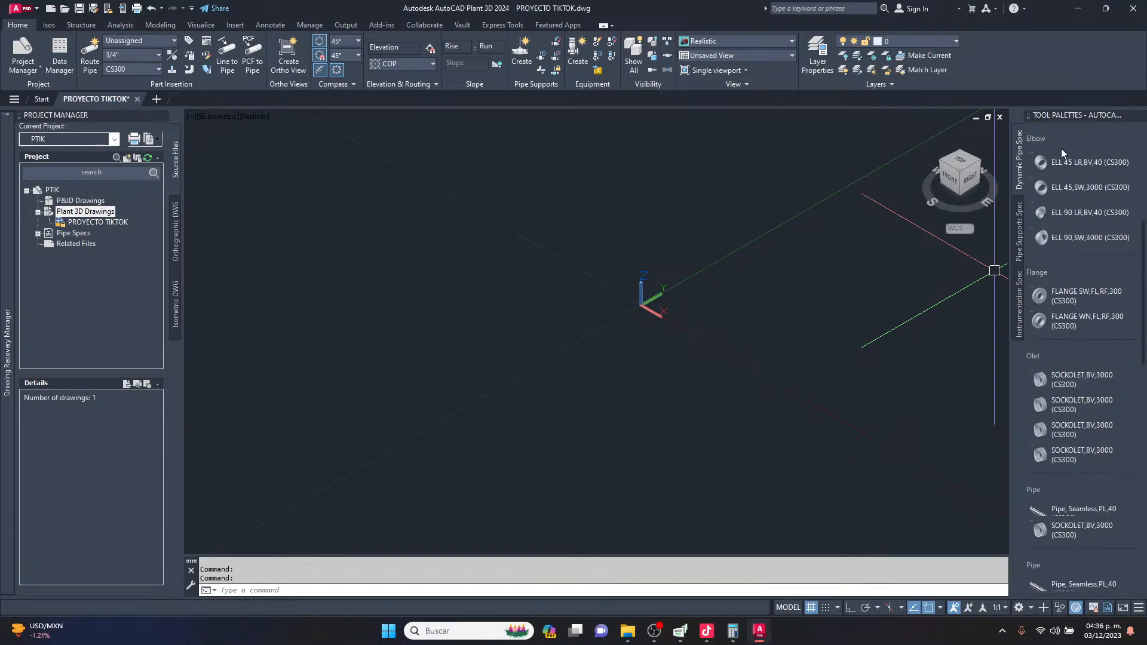
{"action": "scroll", "coordinate": [1075, 179], "scroll_direction": "up", "scroll_amount": 1}
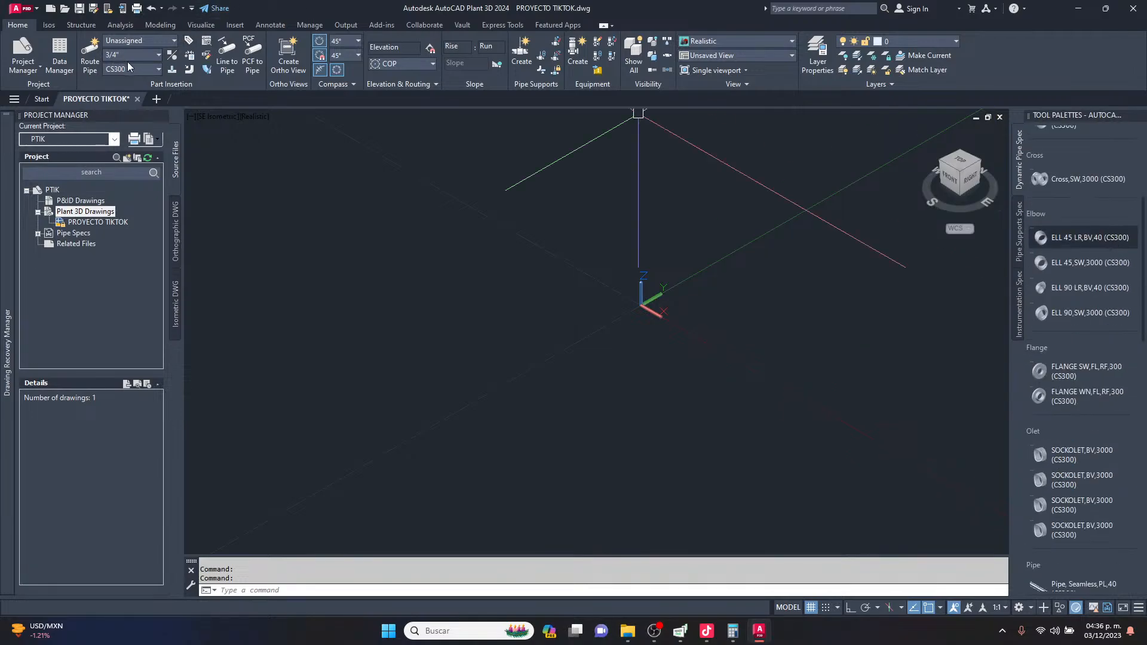
{"action": "left_click", "coordinate": [148, 68]}
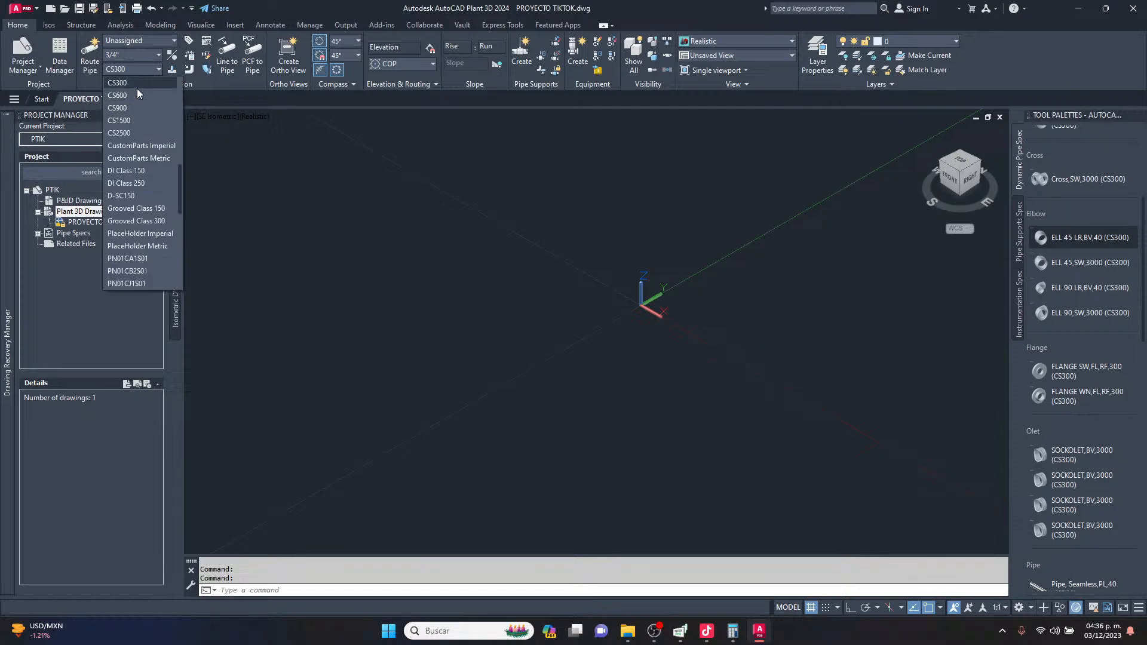
{"action": "left_click", "coordinate": [306, 174]}
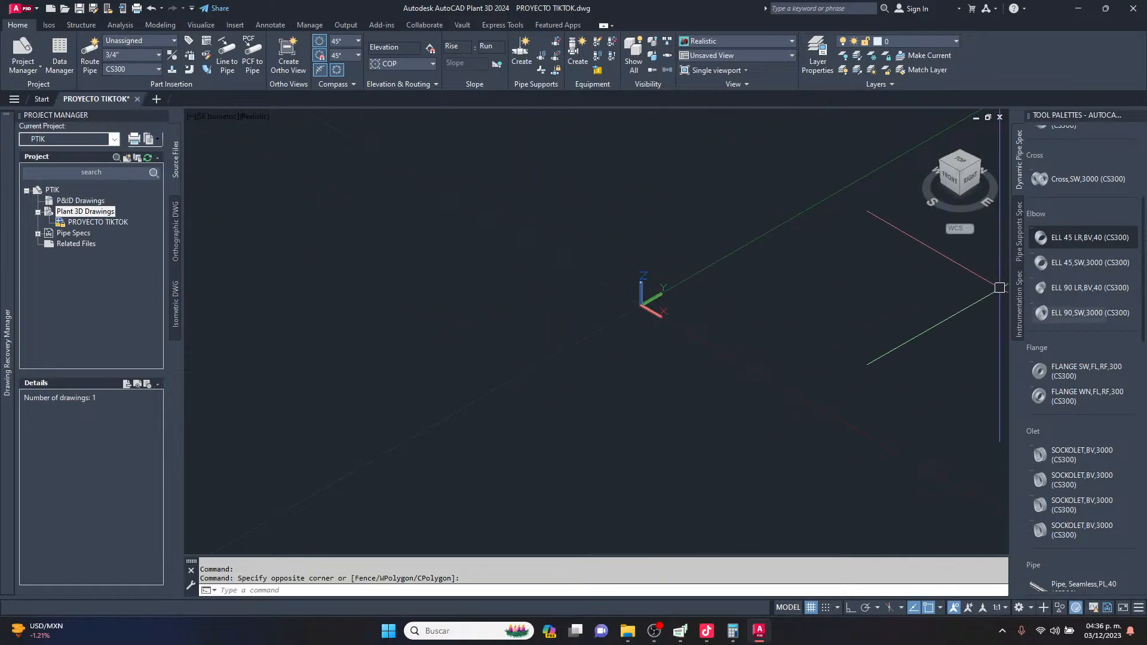
{"action": "scroll", "coordinate": [1110, 257], "scroll_direction": "down", "scroll_amount": 8}
{"action": "scroll", "coordinate": [1109, 268], "scroll_direction": "up", "scroll_amount": 10}
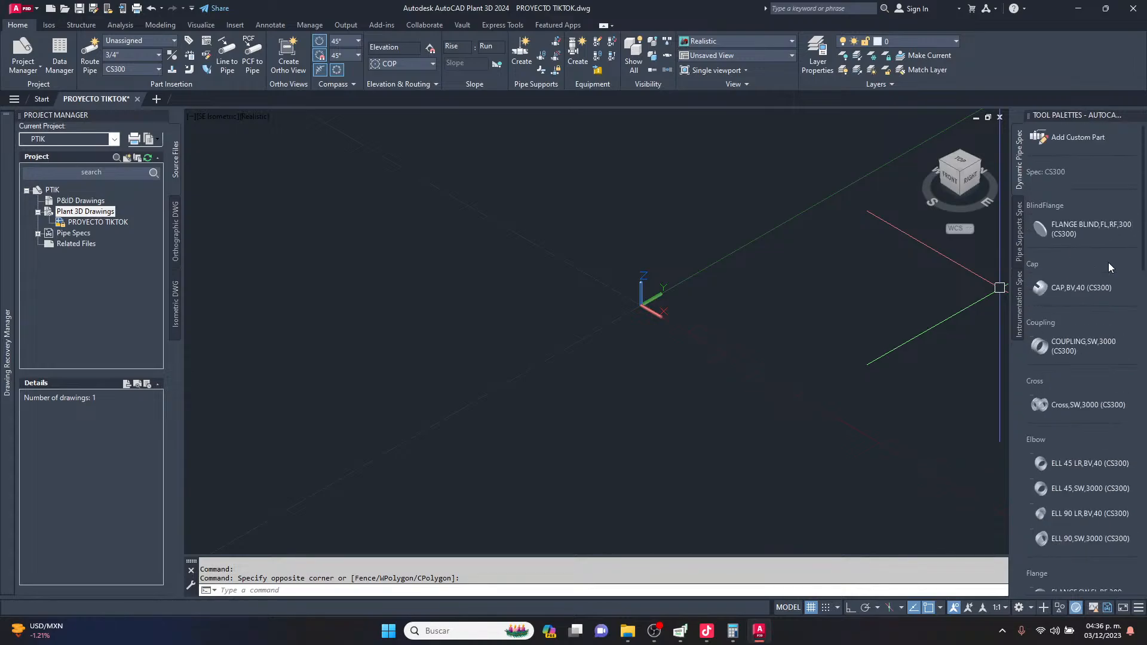
{"action": "scroll", "coordinate": [1108, 266], "scroll_direction": "down", "scroll_amount": 5}
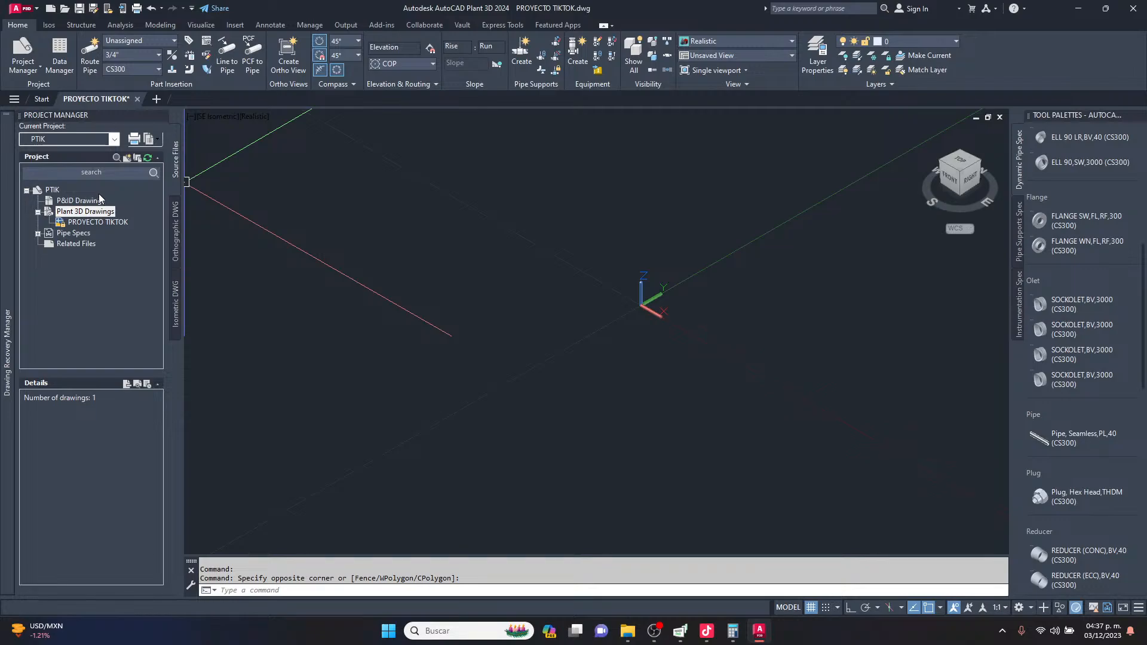
Collapse the Plant 3D Drawings node and minimize the Project Manager palette to enlarge the drawing area.
{"action": "mouse_move", "coordinate": [12, 214]}
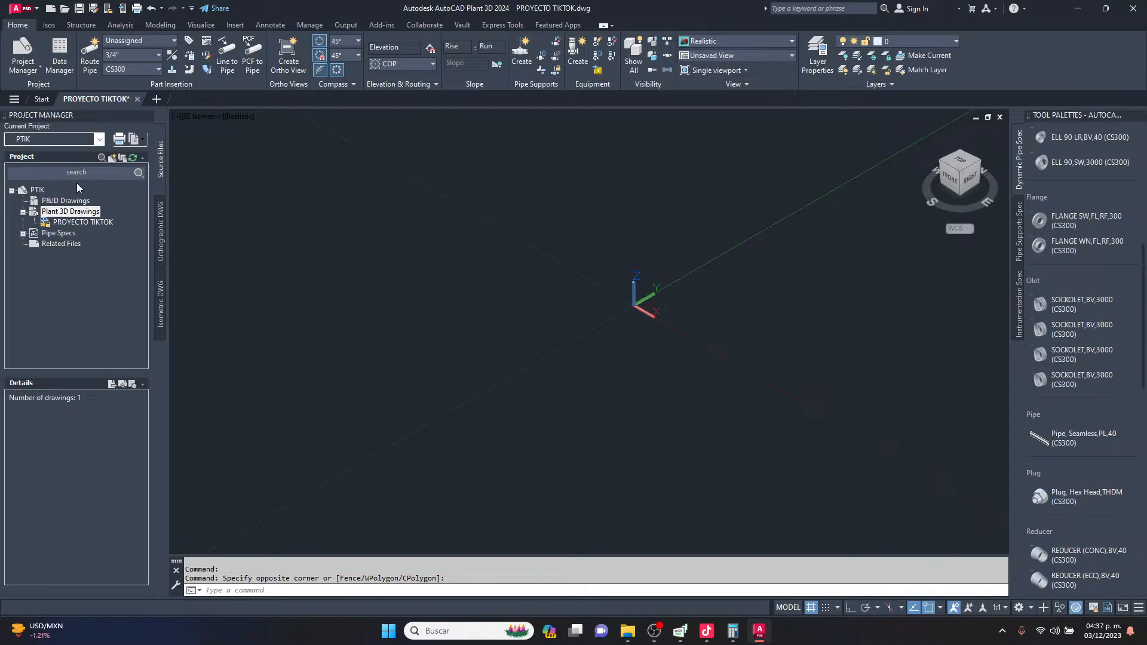
{"action": "left_click", "coordinate": [22, 212]}
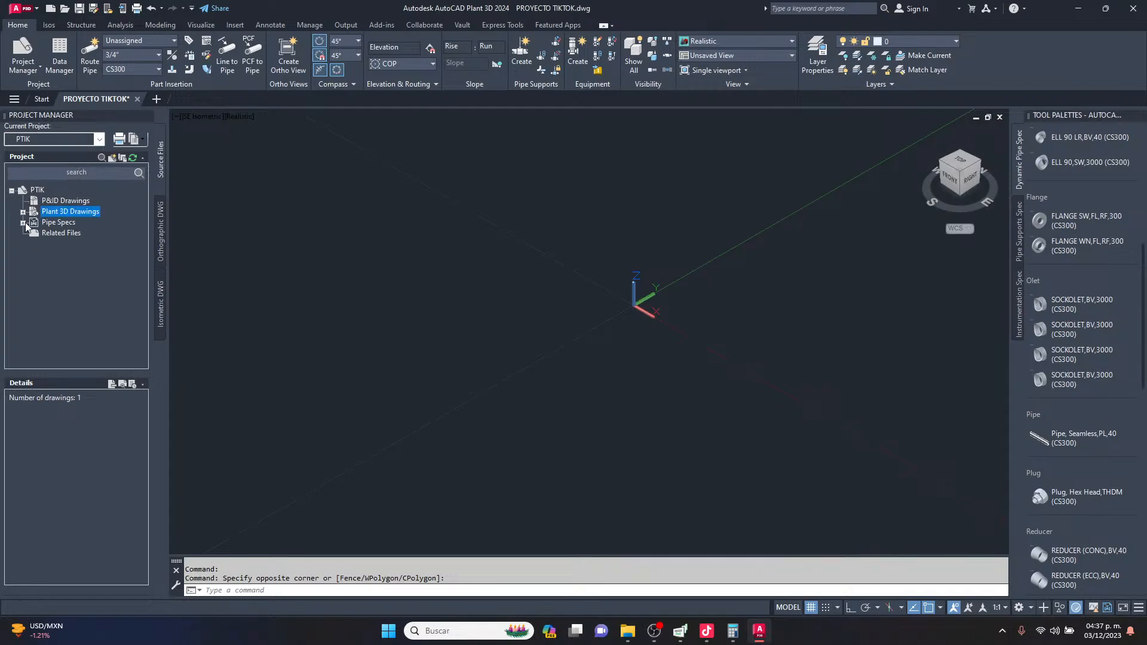
{"action": "left_click", "coordinate": [51, 168]}
{"action": "left_click", "coordinate": [135, 111]}
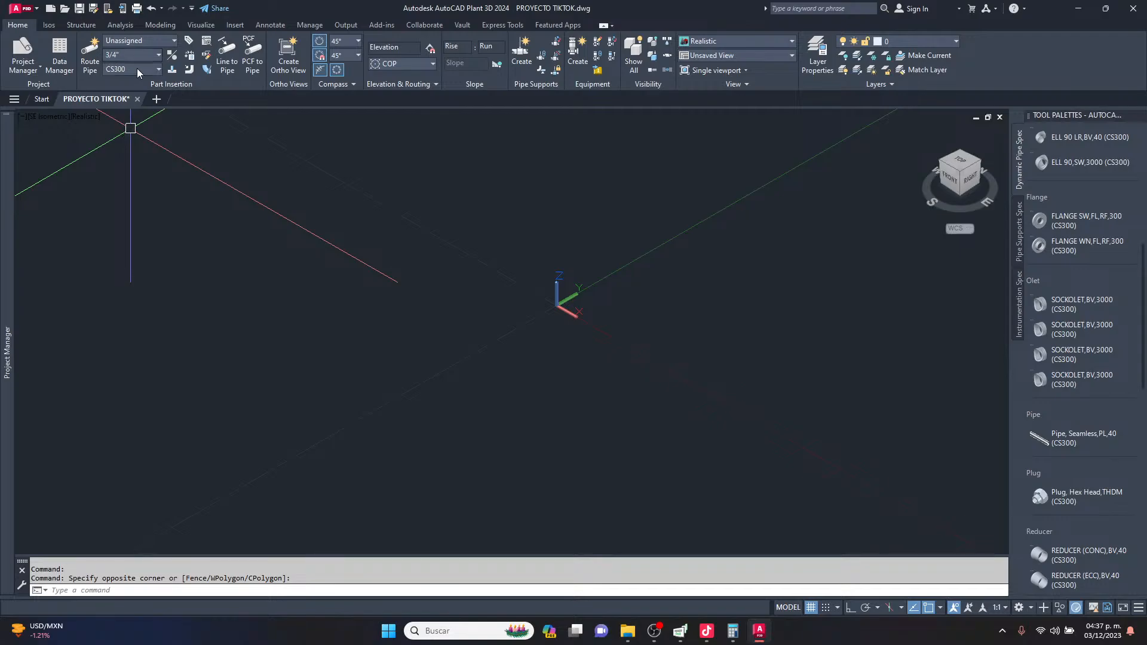
Check which nominal pipe sizes and pipe specs are available for part insertion, leaving the current choices as they are.
{"action": "left_click", "coordinate": [123, 56]}
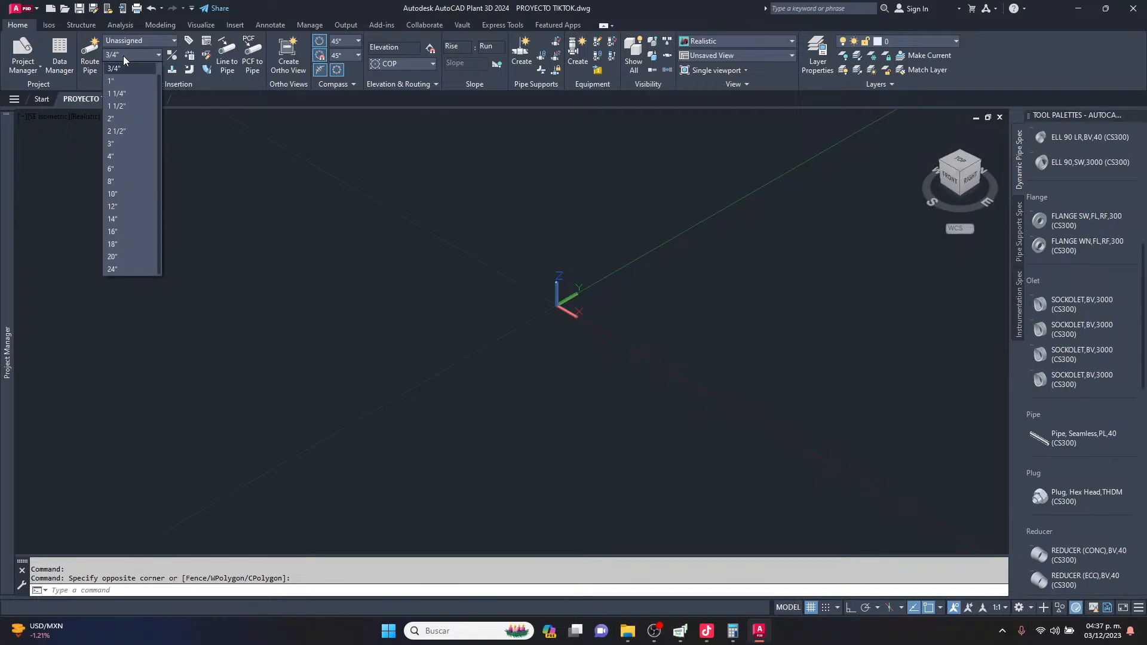
{"action": "left_click", "coordinate": [123, 55]}
{"action": "left_click", "coordinate": [126, 70]}
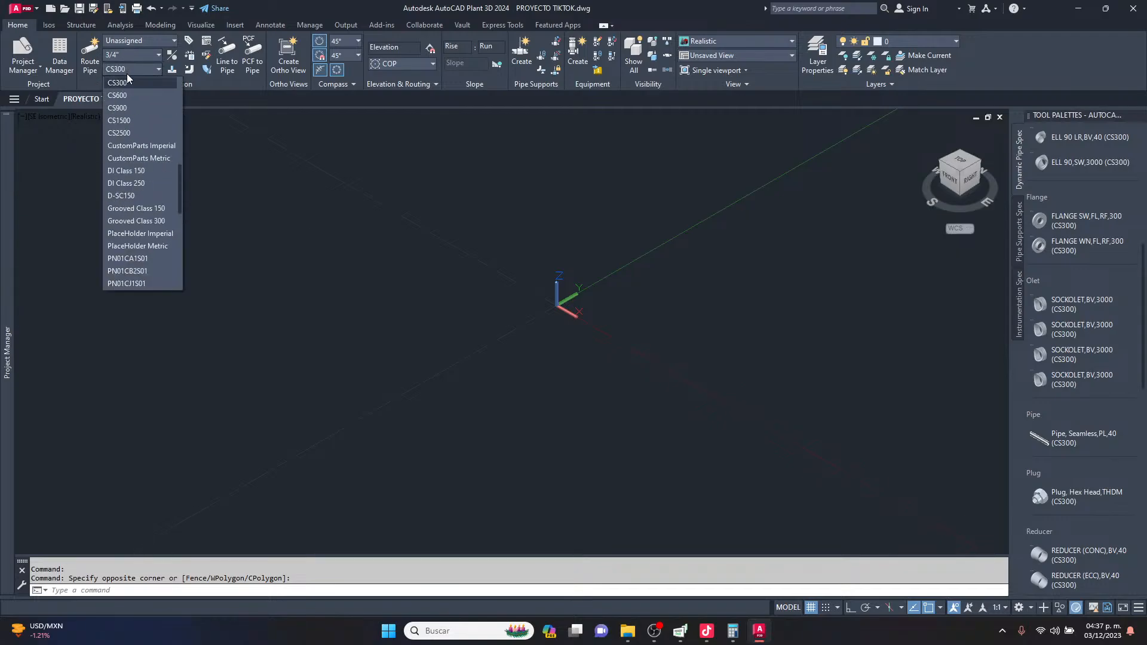
{"action": "scroll", "coordinate": [128, 78], "scroll_direction": "up", "scroll_amount": 2}
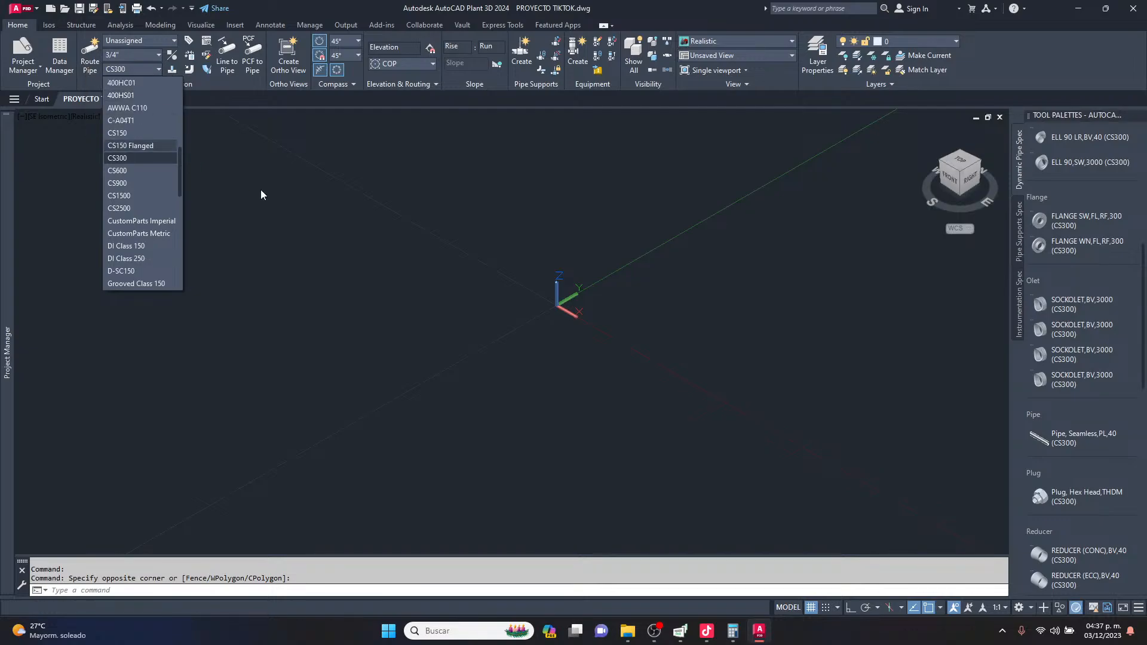
{"action": "left_click", "coordinate": [370, 242]}
{"action": "key", "text": "Escape"}
{"action": "key", "text": "Escape"}
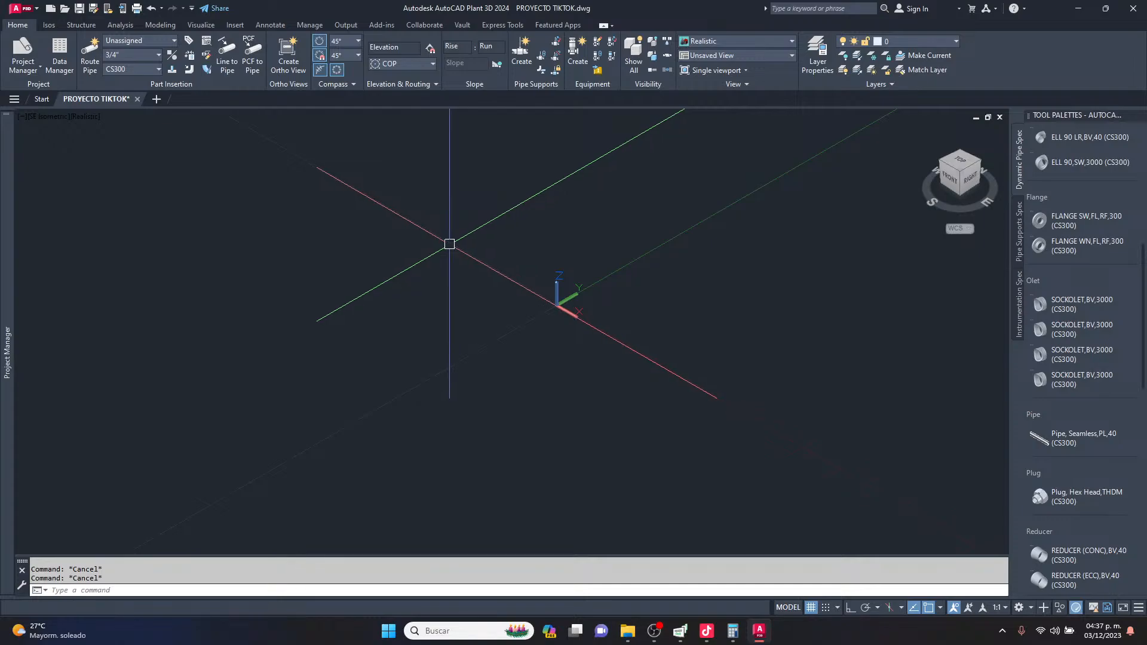
Set the current pipe spec to CS150 and the nominal size to 10".
{"action": "left_click", "coordinate": [960, 172]}
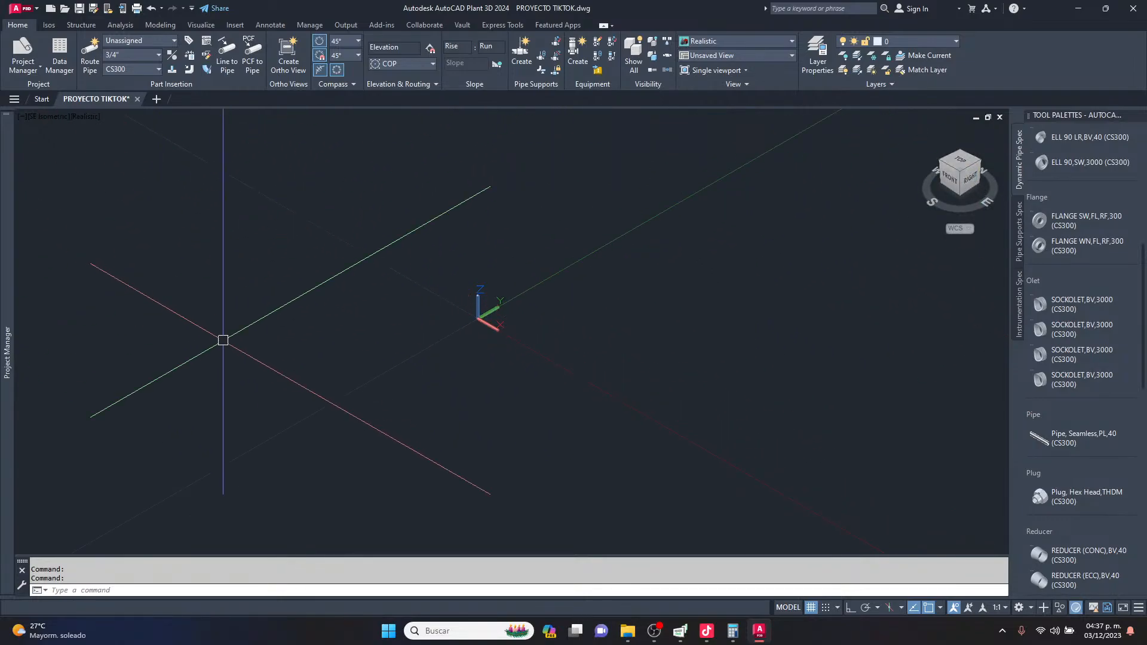
{"action": "left_click", "coordinate": [124, 69]}
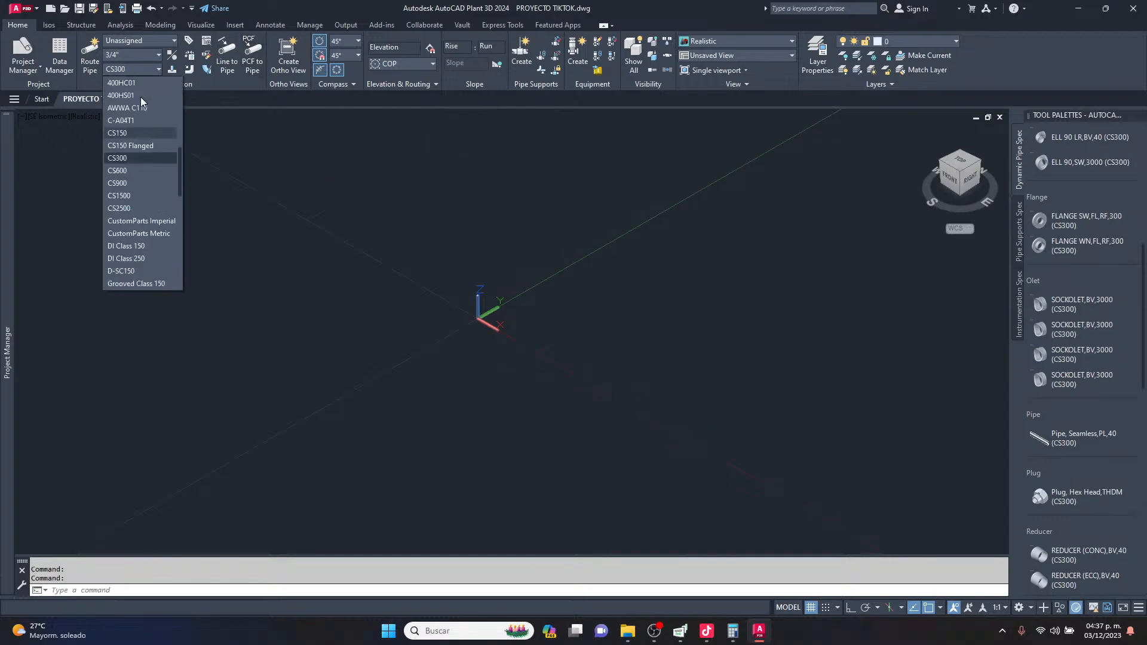
{"action": "left_click", "coordinate": [131, 173]}
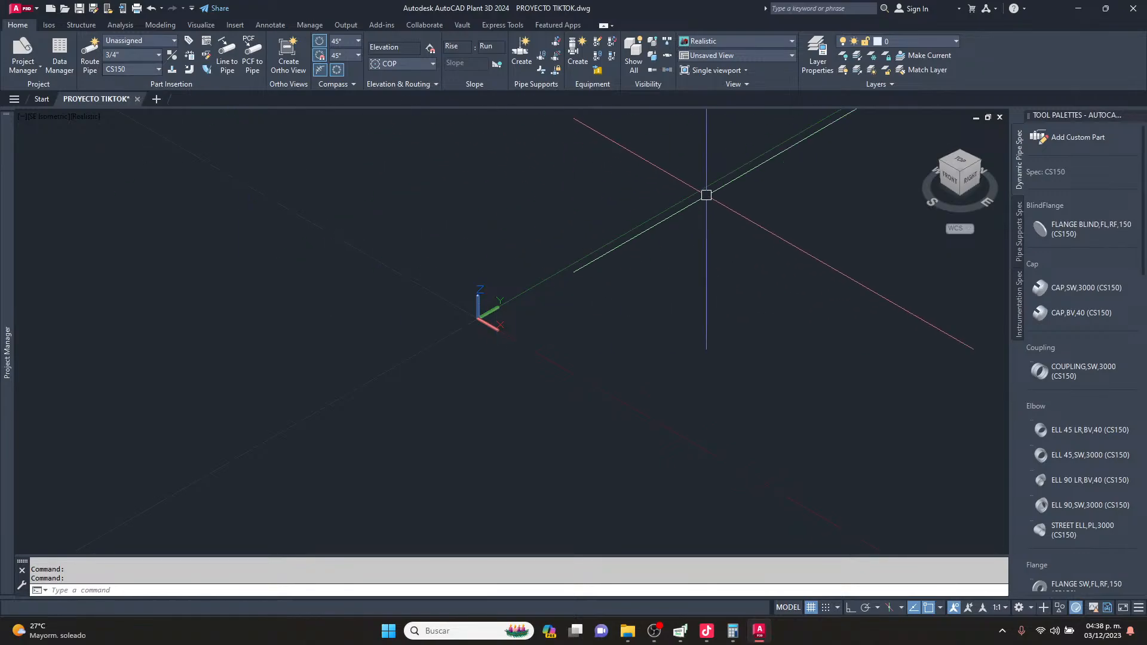
{"action": "scroll", "coordinate": [395, 247], "scroll_direction": "down", "scroll_amount": 2}
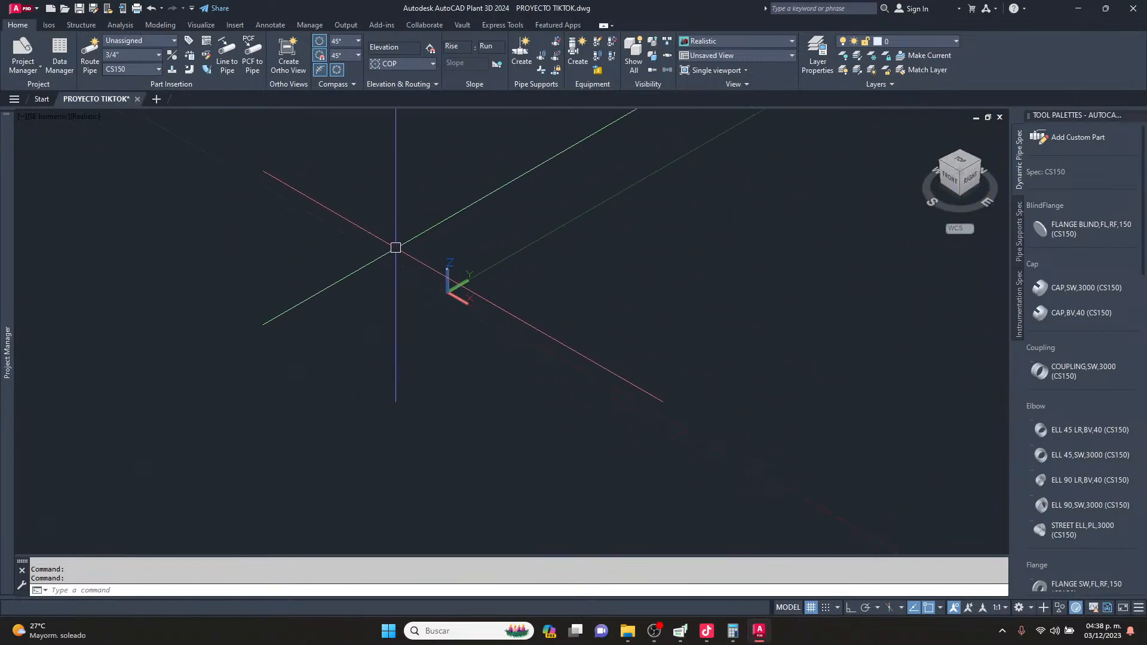
{"action": "left_click", "coordinate": [140, 55]}
{"action": "left_click", "coordinate": [125, 181]}
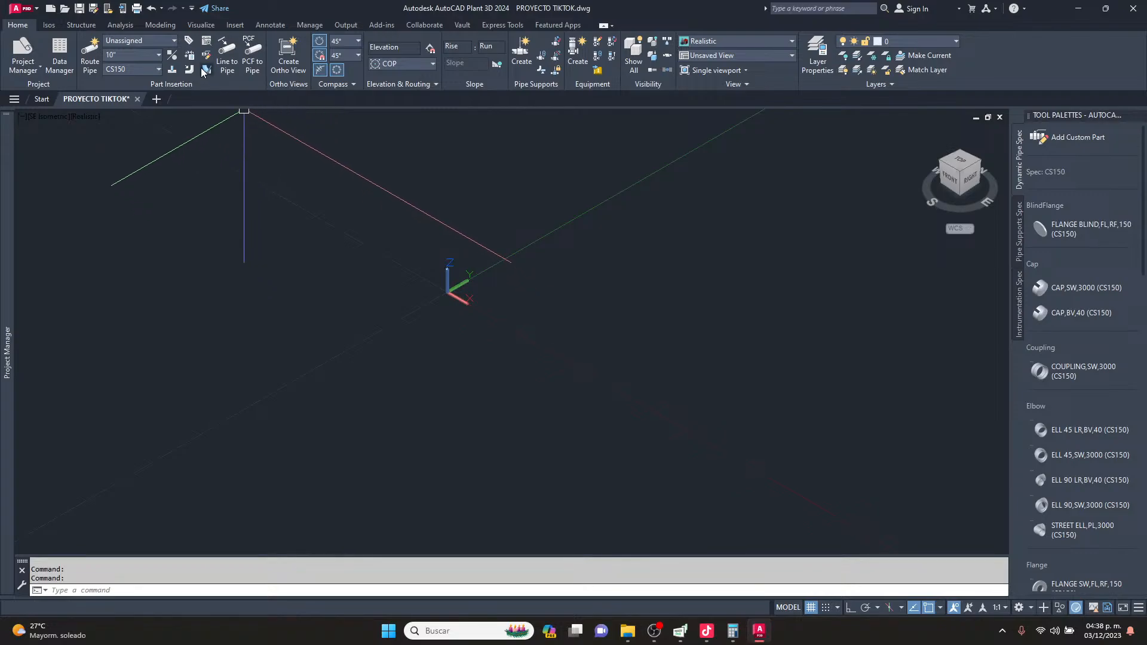
Create a new line to route with the number D-10-PERDIZ-001-A-A06T1, size 10" and spec CS150, and assign its tag.
{"action": "left_click", "coordinate": [173, 40]}
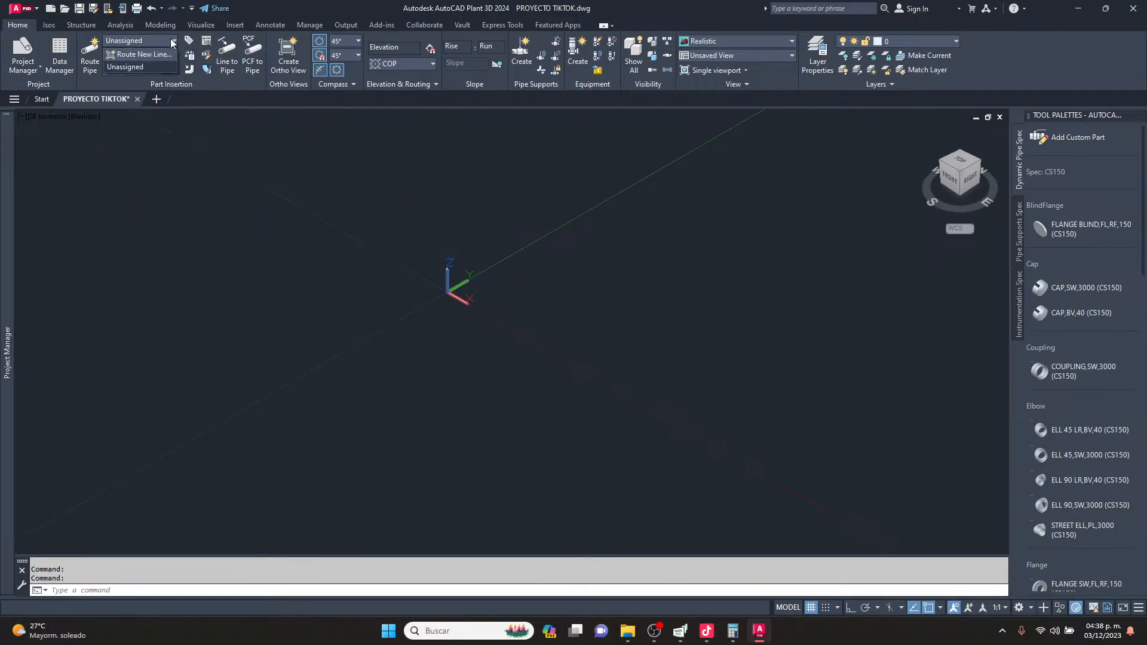
{"action": "left_click", "coordinate": [130, 53]}
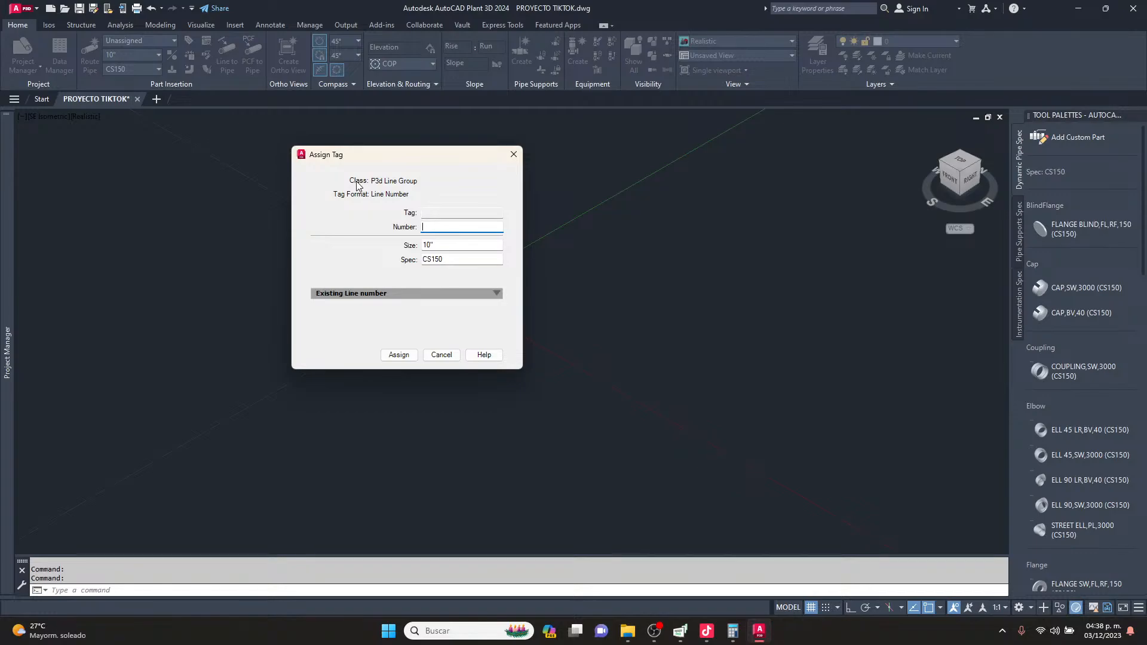
{"action": "type", "text": "D-10-"}
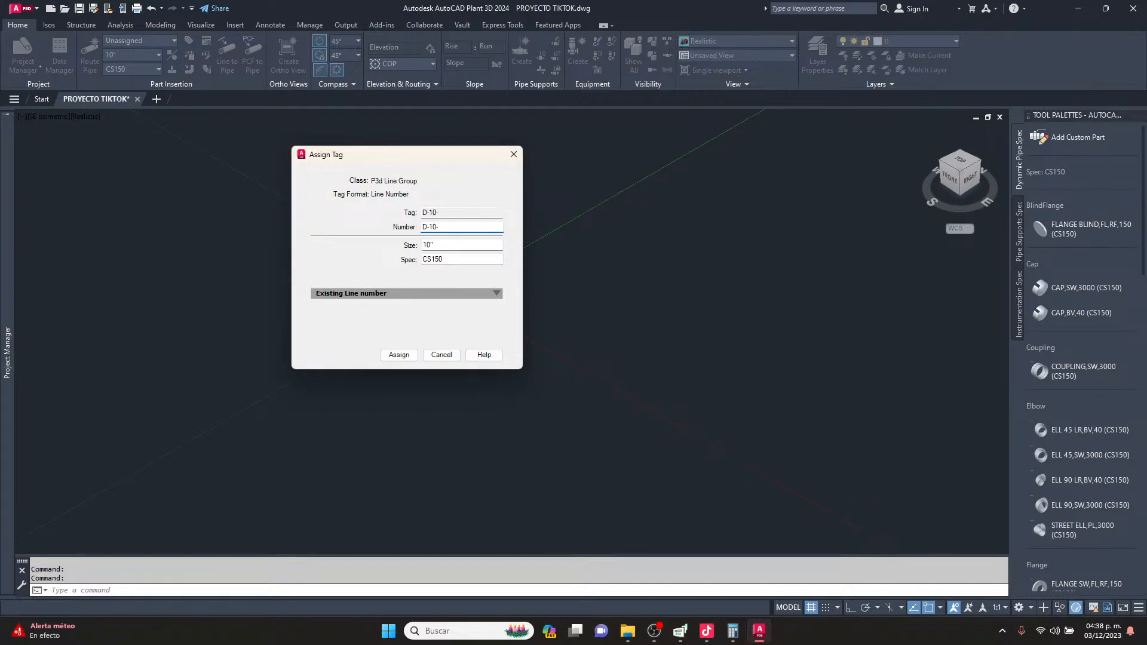
{"action": "type", "text": "PERDIZ-001-"}
{"action": "type", "text": "A-A06T1"}
{"action": "left_click", "coordinate": [469, 246]}
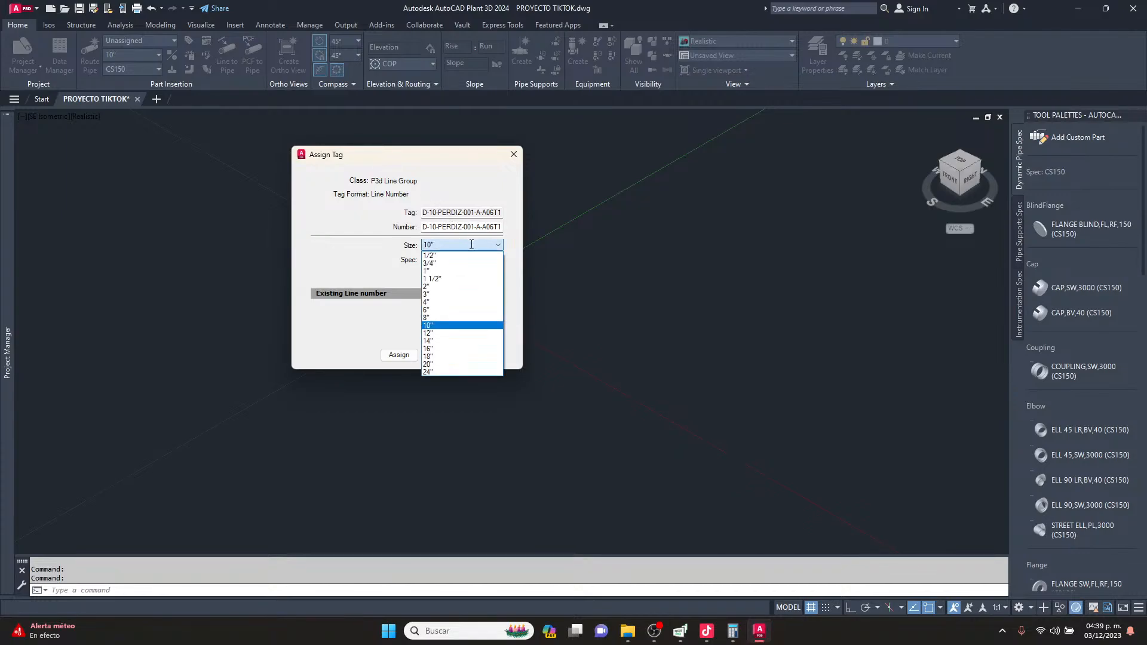
{"action": "left_click", "coordinate": [443, 325]}
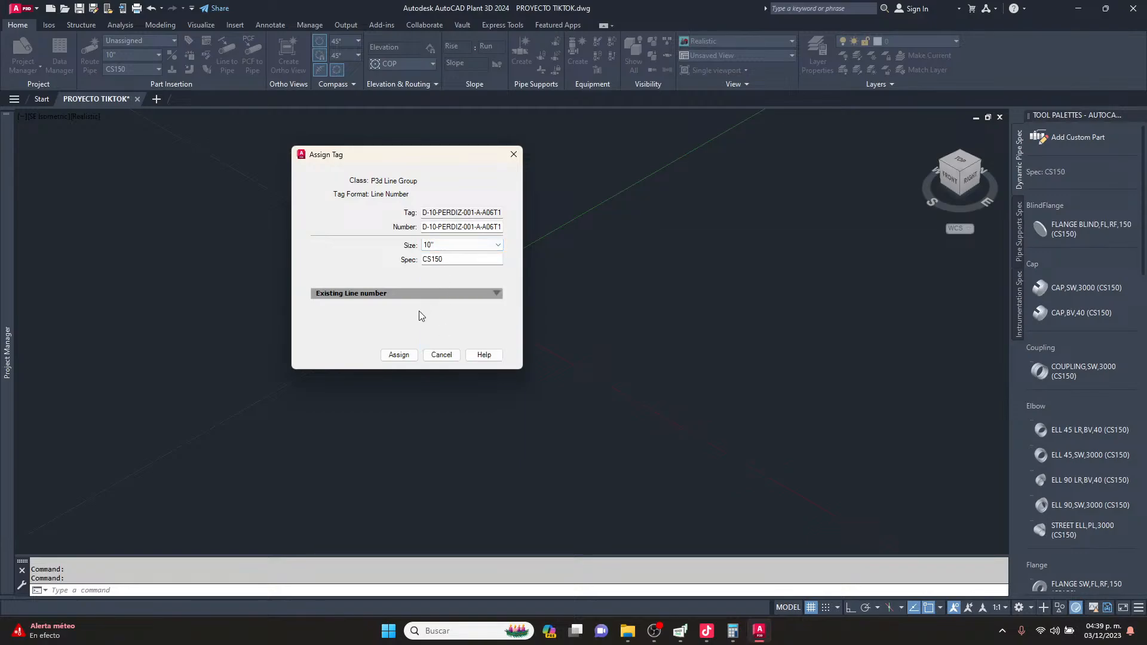
{"action": "left_click", "coordinate": [402, 356]}
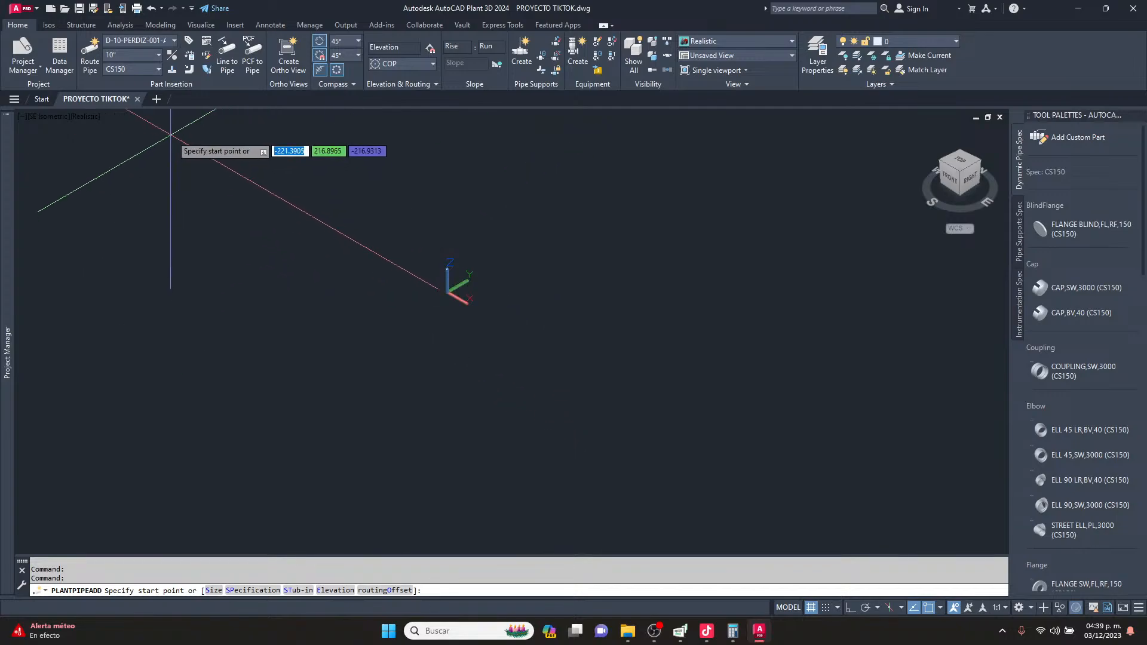
Start routing the pipe from a freely picked point and draw a 3000 mm run along the Y axis with ortho on.
{"action": "left_click", "coordinate": [293, 382]}
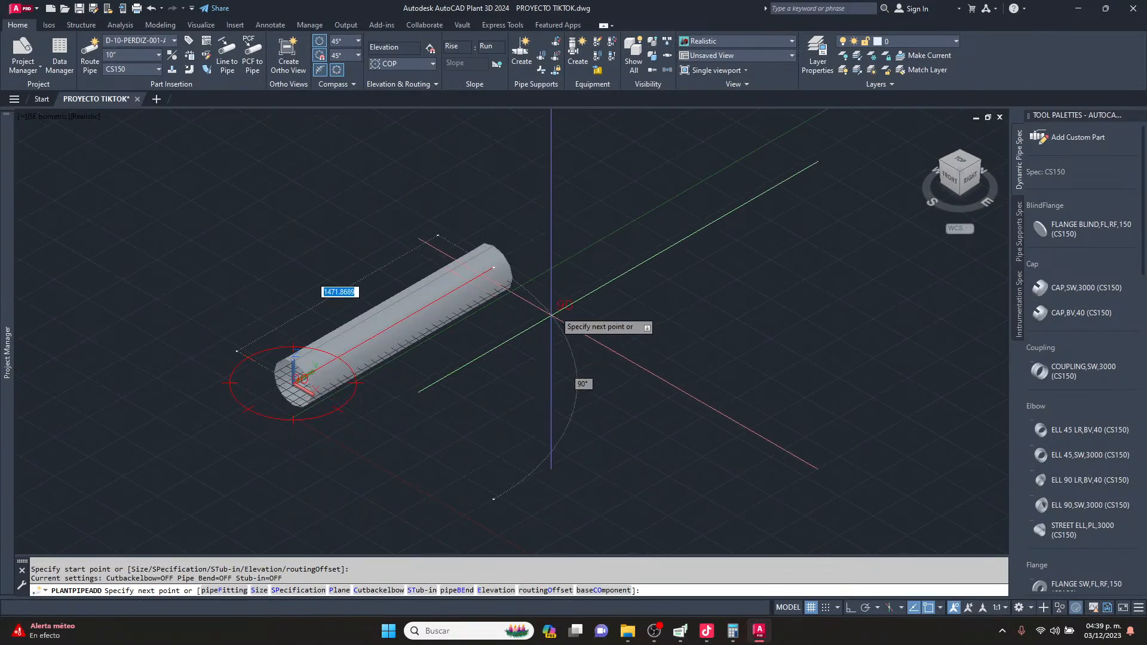
{"action": "scroll", "coordinate": [519, 357], "scroll_direction": "down", "scroll_amount": 6}
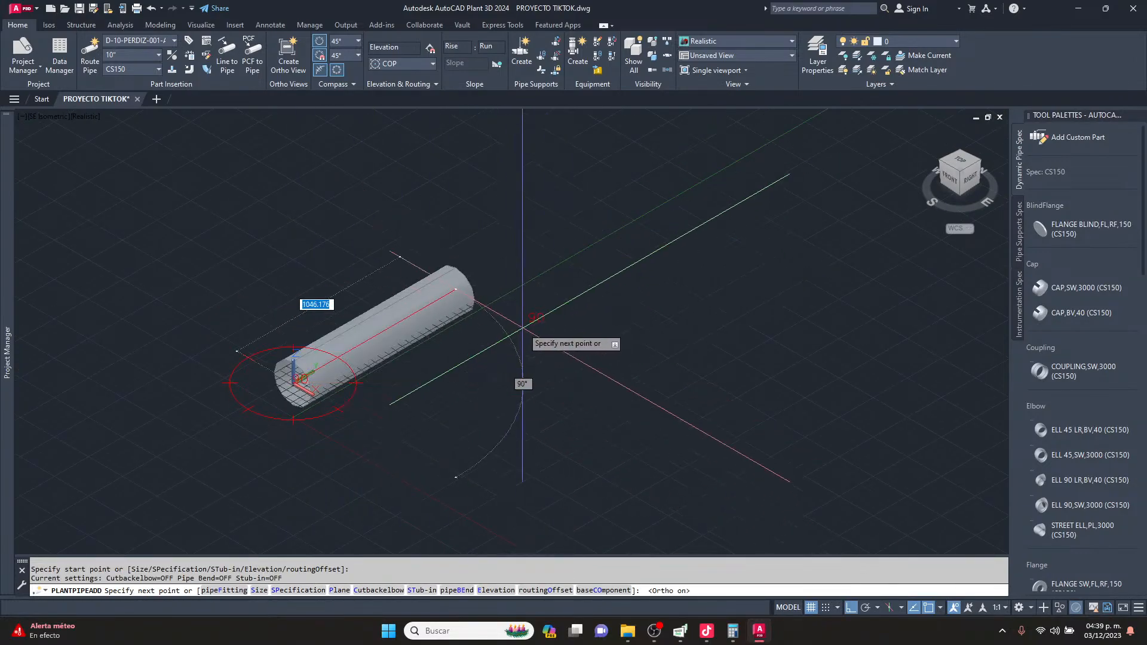
{"action": "key", "text": "F8"}
{"action": "middle_click_drag", "start_coordinate": [472, 299], "coordinate": [345, 383]}
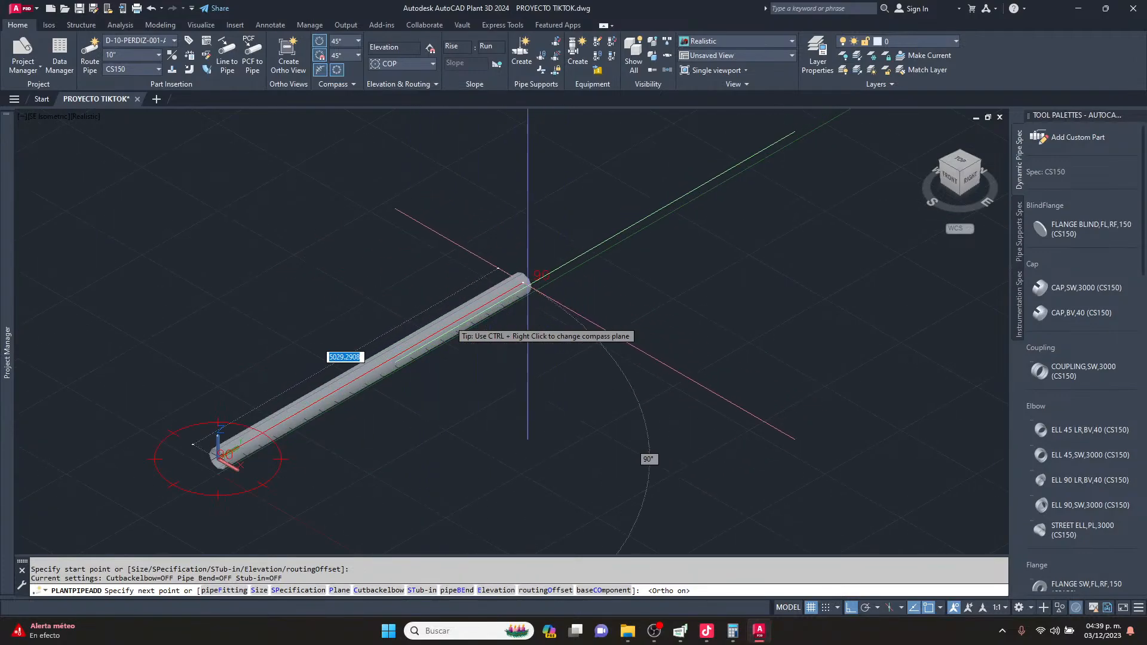
{"action": "middle_click_drag", "start_coordinate": [527, 276], "coordinate": [716, 171]}
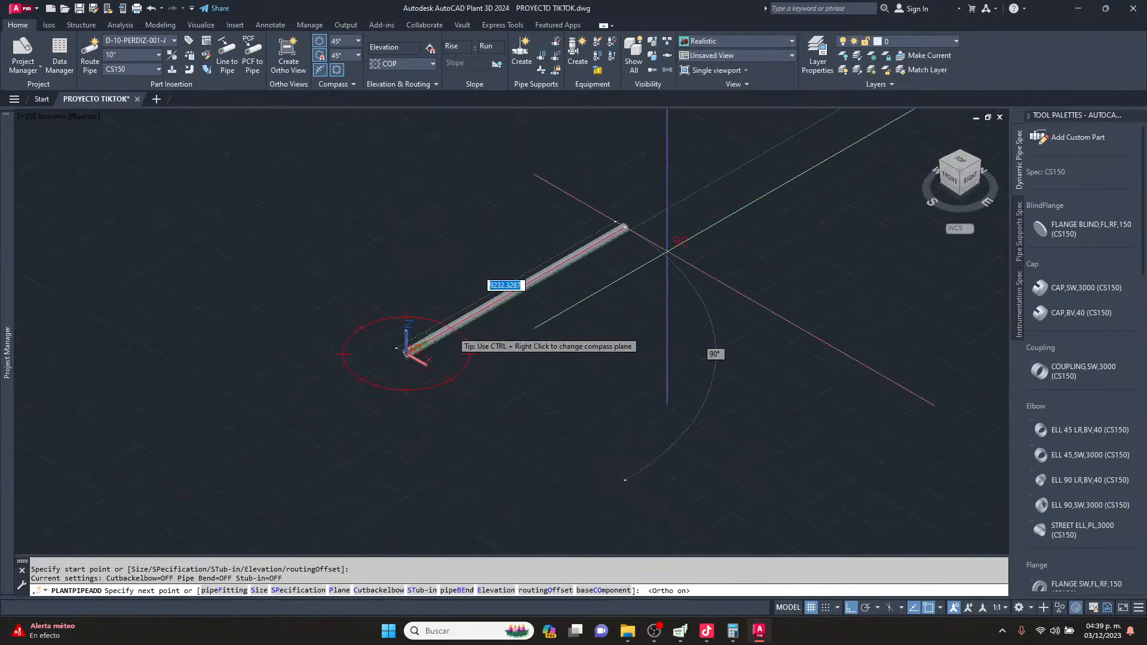
{"action": "type", "text": "300"}
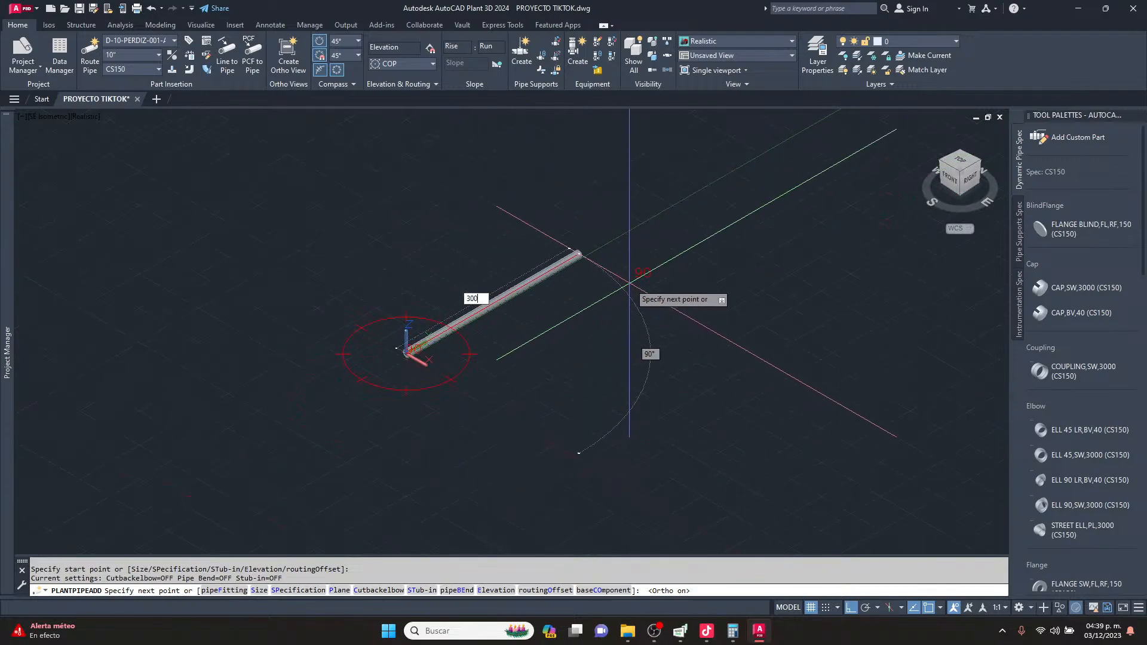
{"action": "type", "text": "0"}
{"action": "key", "text": "Return"}
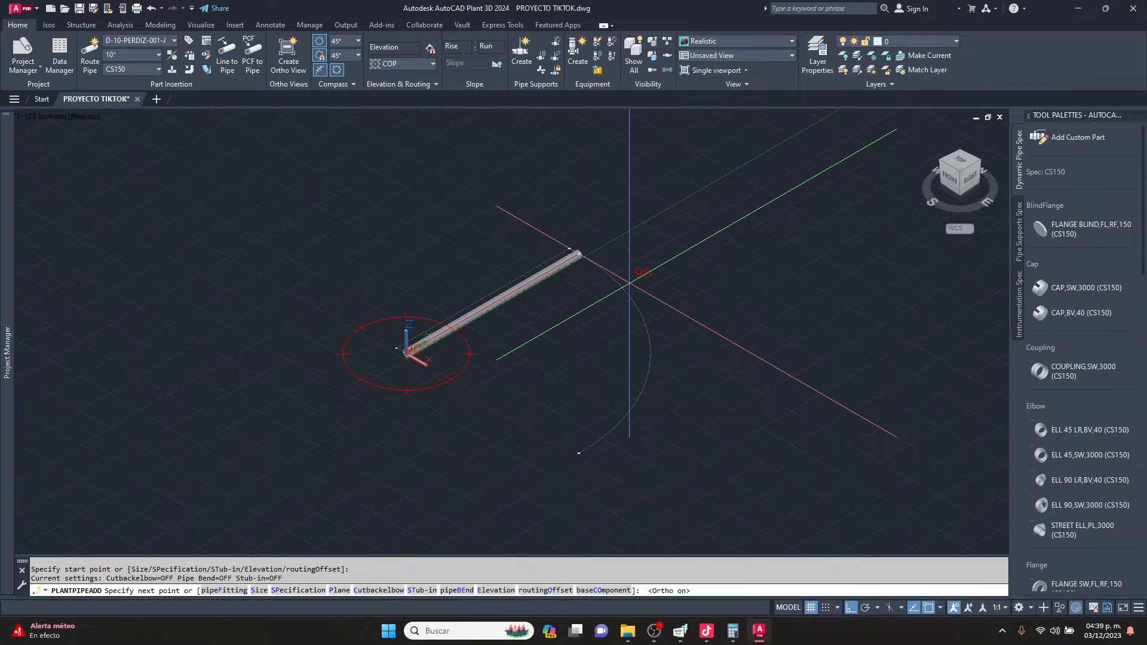
Switch the routing plane to vertical, turn the grid off, and route the pipe 2500 mm upward.
{"action": "scroll", "coordinate": [502, 318], "scroll_direction": "up", "scroll_amount": 4}
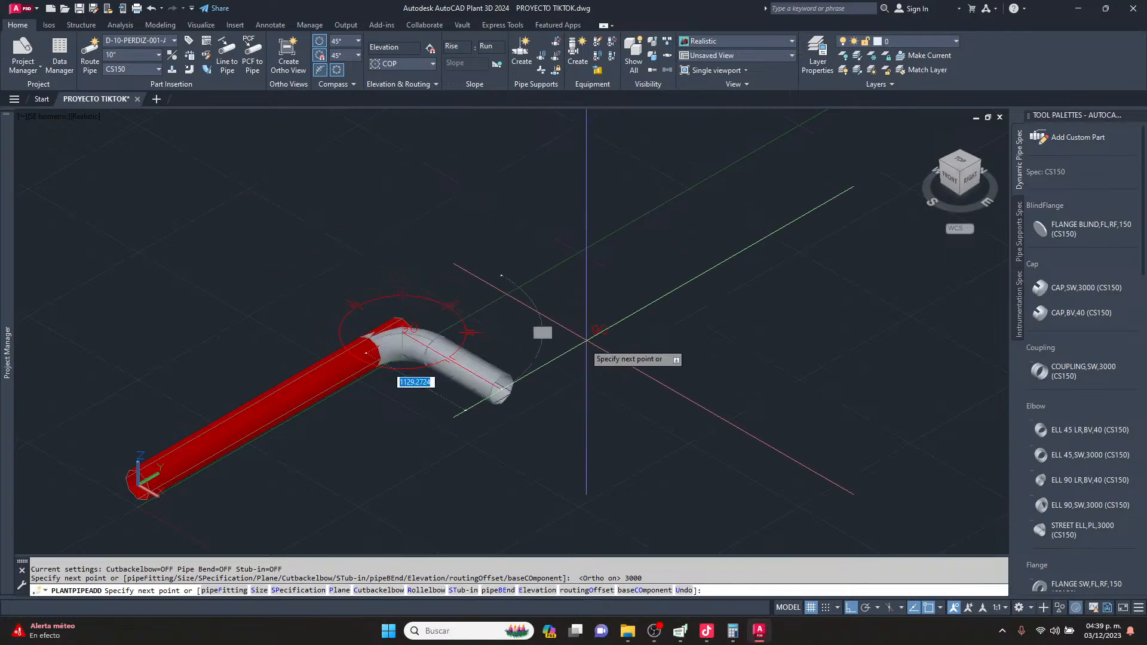
{"action": "scroll", "coordinate": [250, 289], "scroll_direction": "up", "scroll_amount": 3}
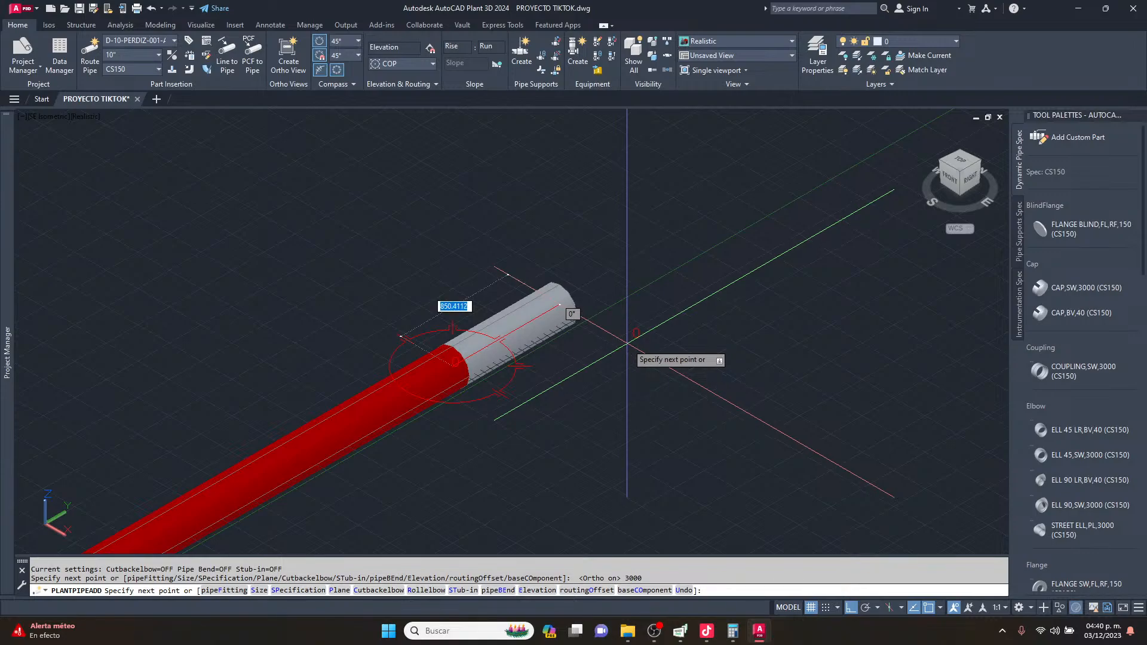
{"action": "scroll", "coordinate": [627, 343], "scroll_direction": "down", "scroll_amount": 1}
{"action": "type", "text": "P"}
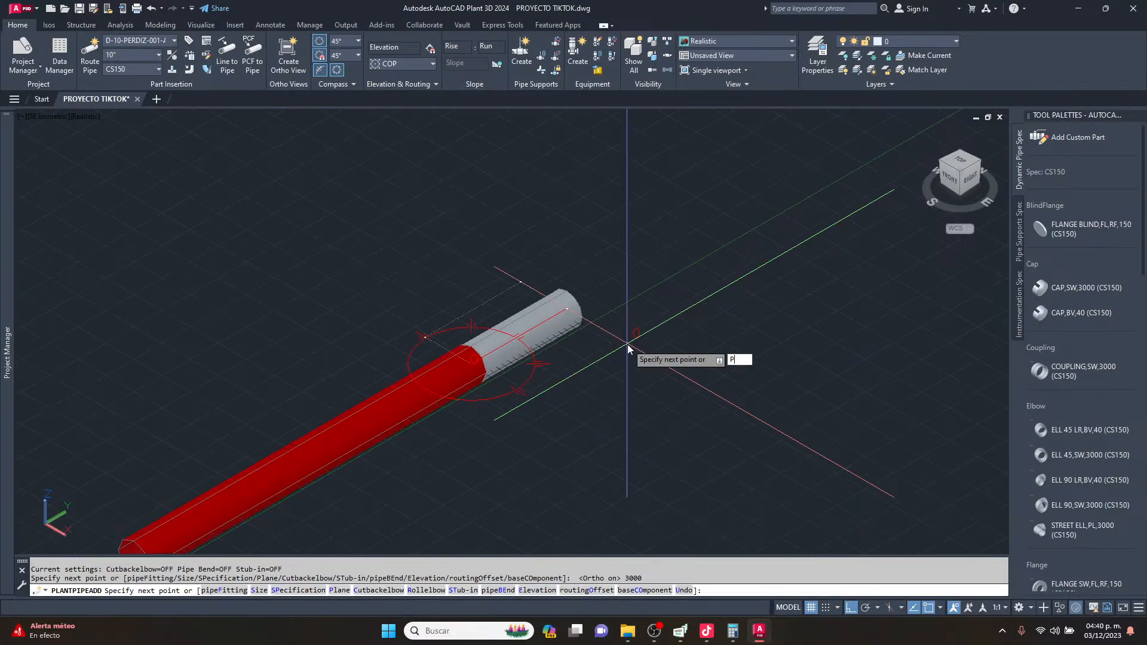
{"action": "key", "text": "Return"}
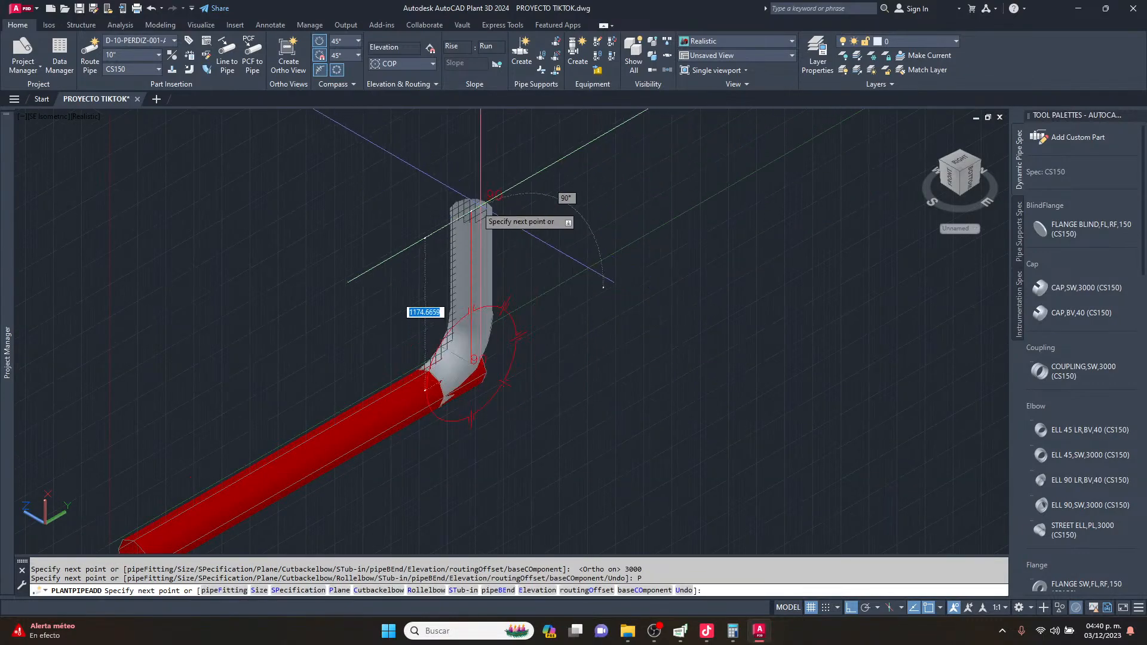
{"action": "key", "text": "F7"}
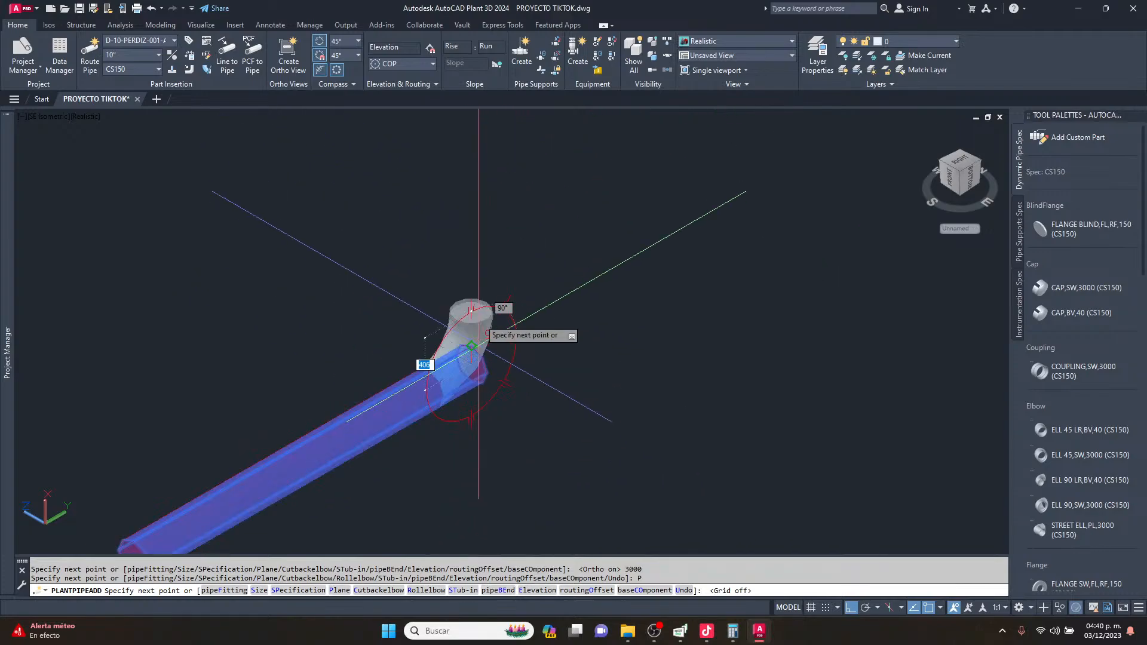
{"action": "scroll", "coordinate": [469, 203], "scroll_direction": "down", "scroll_amount": 3}
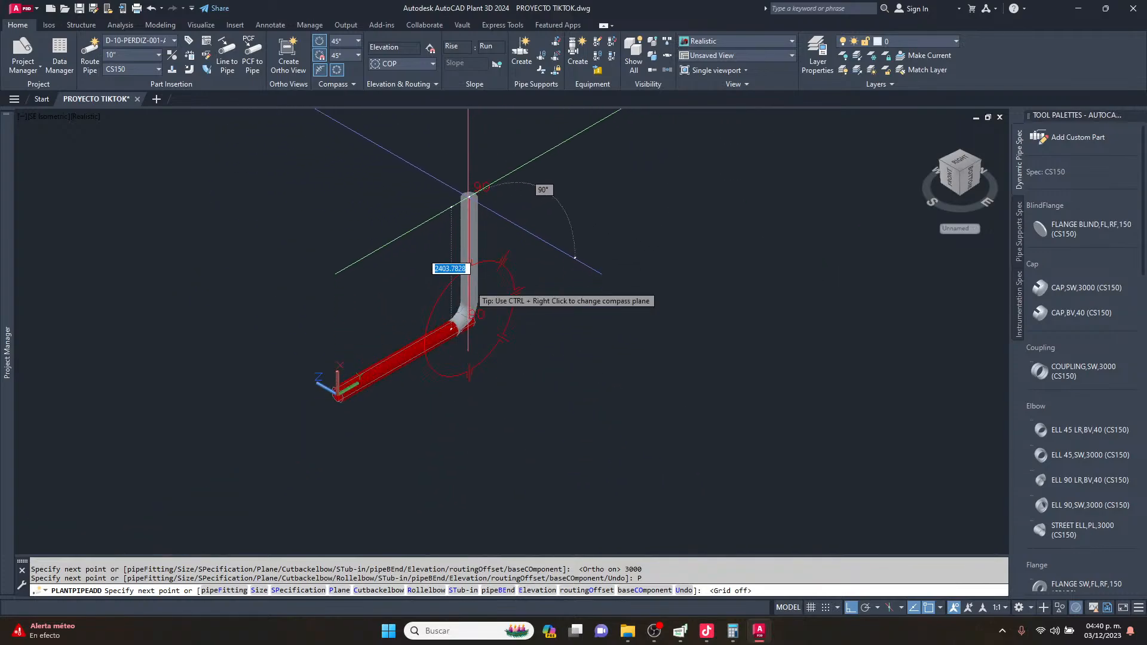
{"action": "type", "text": "25000"}
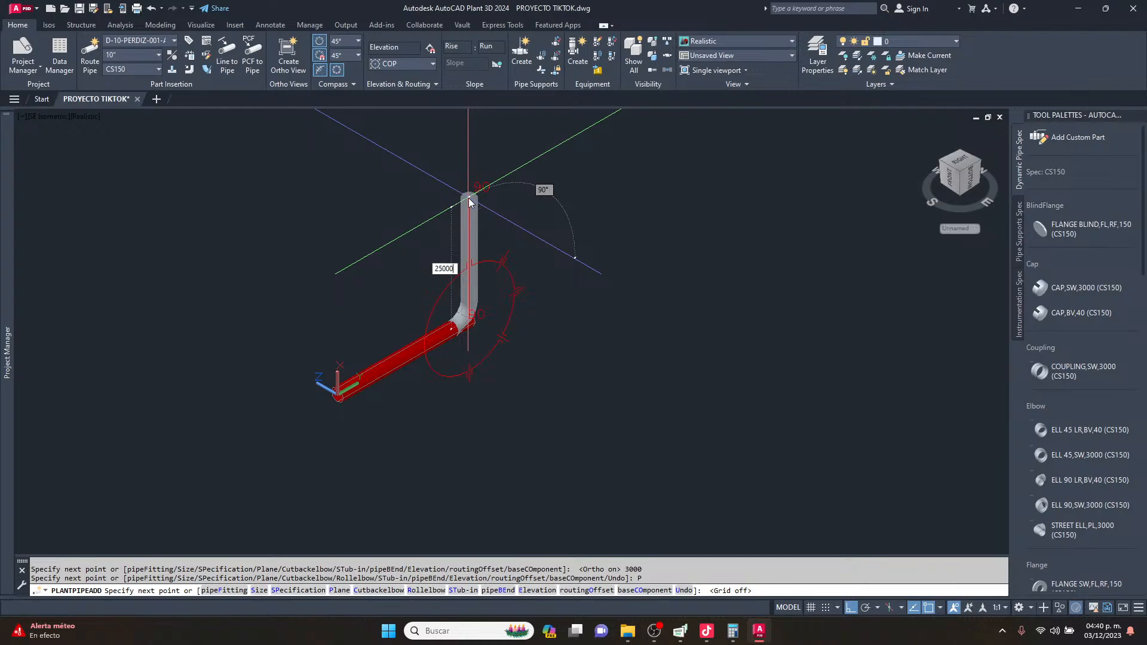
{"action": "key", "text": "Return"}
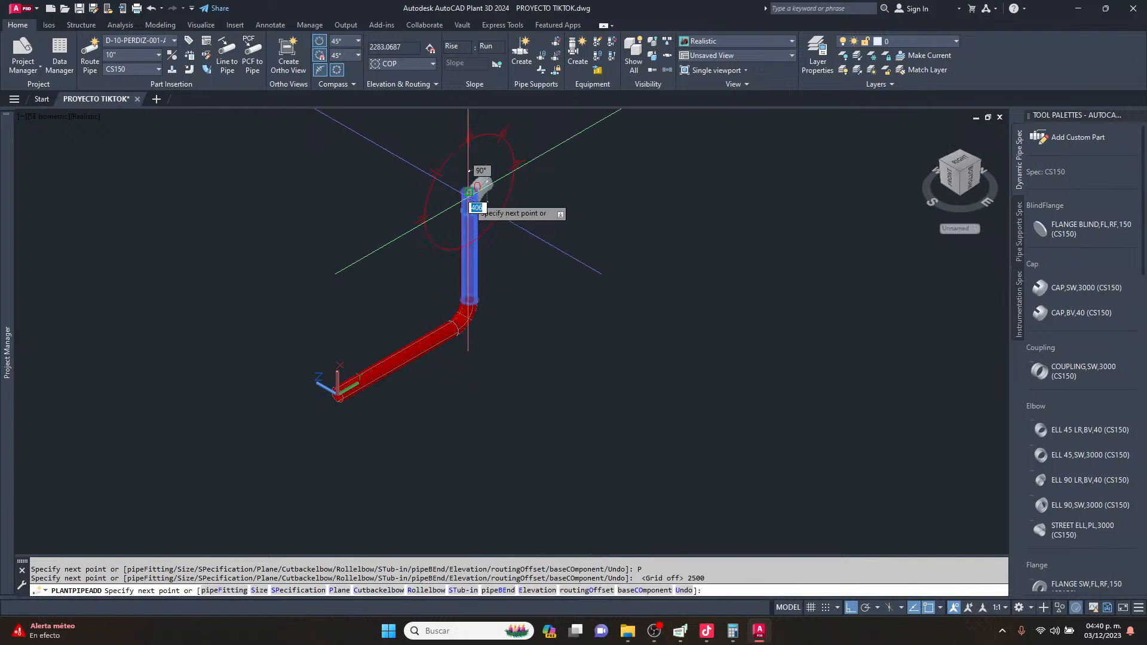
Change the routing plane again and route a 3500 mm horizontal run along the X axis from the riser's upper end.
{"action": "scroll", "coordinate": [472, 202], "scroll_direction": "down", "scroll_amount": 1}
{"action": "scroll", "coordinate": [472, 191], "scroll_direction": "up", "scroll_amount": 2}
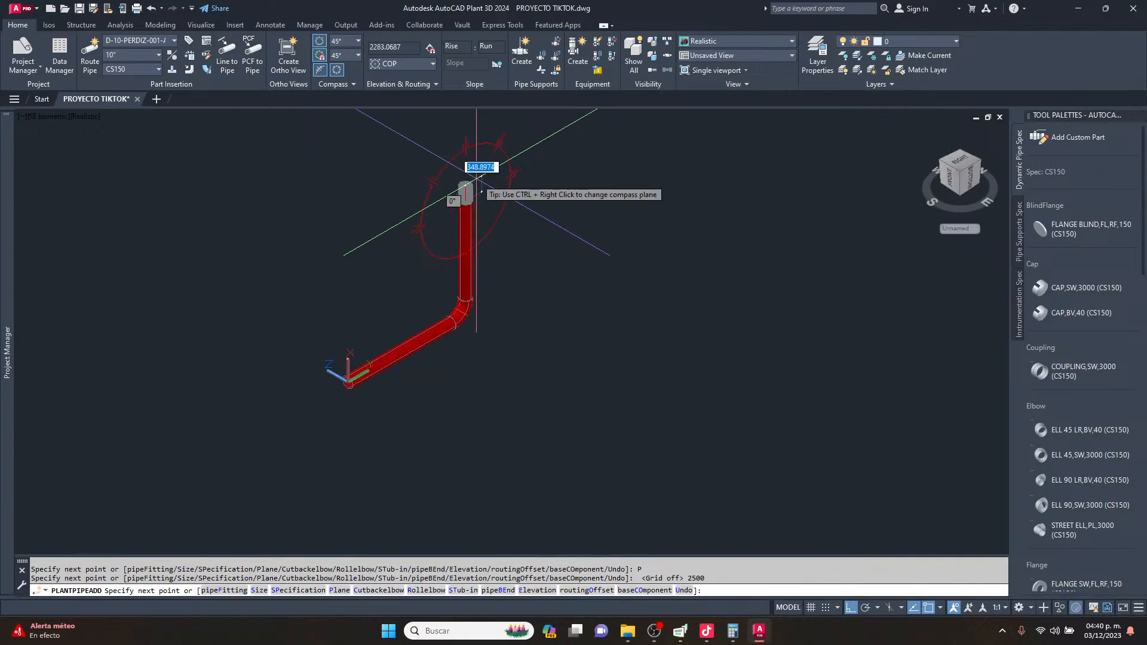
{"action": "type", "text": "P"}
{"action": "key", "text": "Return"}
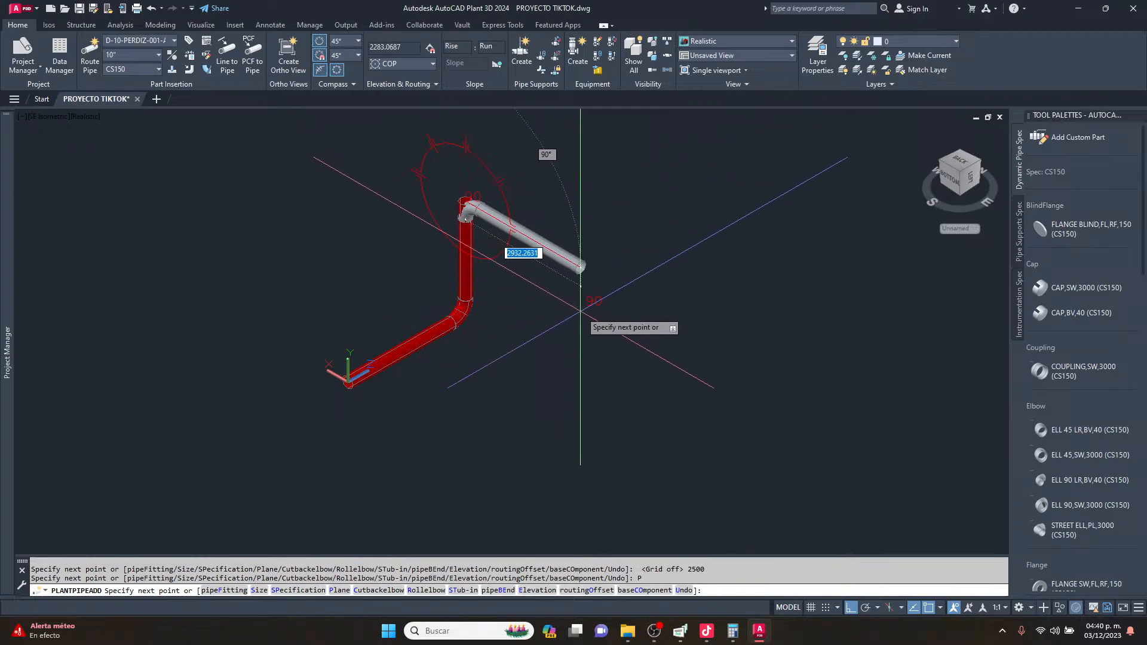
{"action": "type", "text": "3500"}
{"action": "key", "text": "Return"}
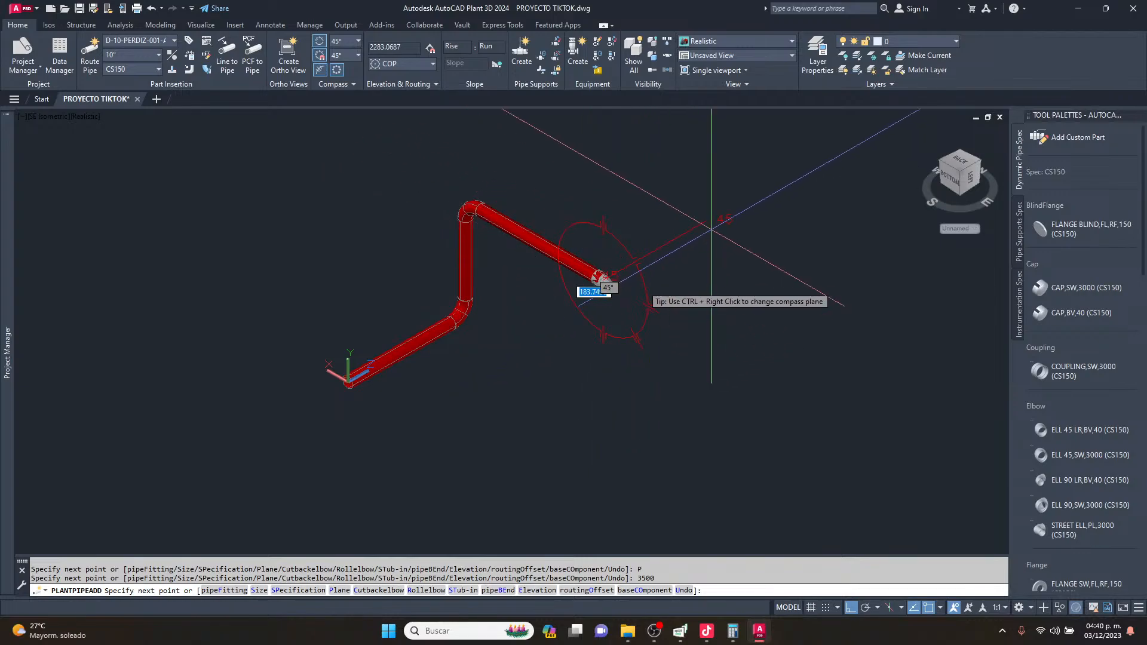
Return the routing plane to horizontal, route a final 3500 mm run along the Y axis, and finish the pipe routing.
{"action": "type", "text": "P"}
{"action": "key", "text": "Return"}
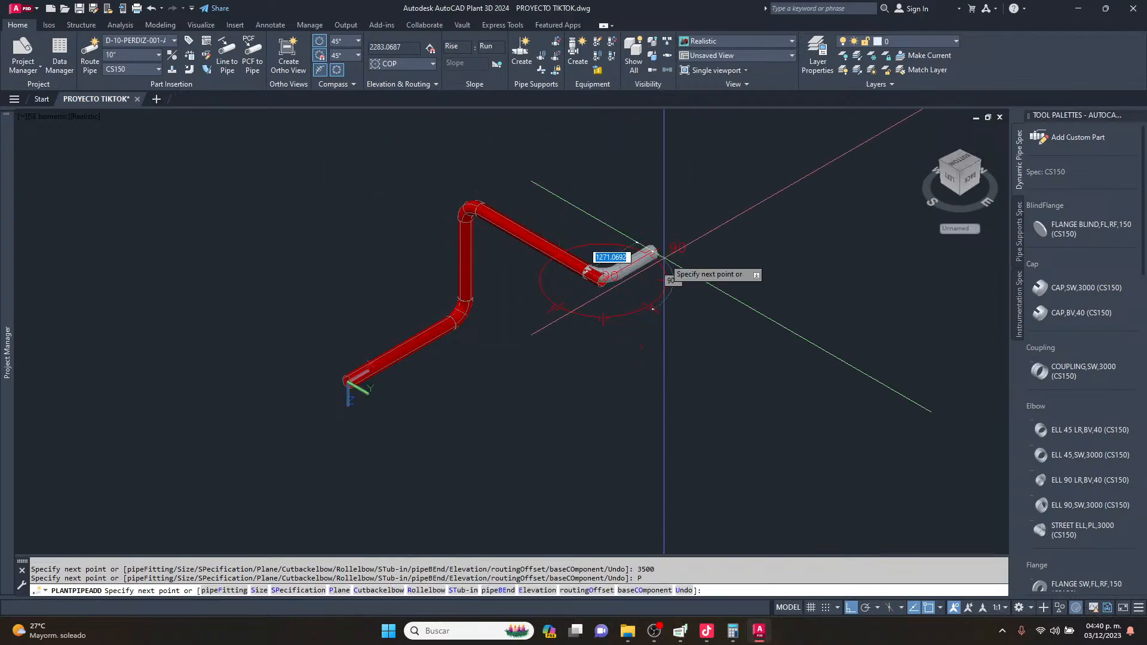
{"action": "type", "text": "350"}
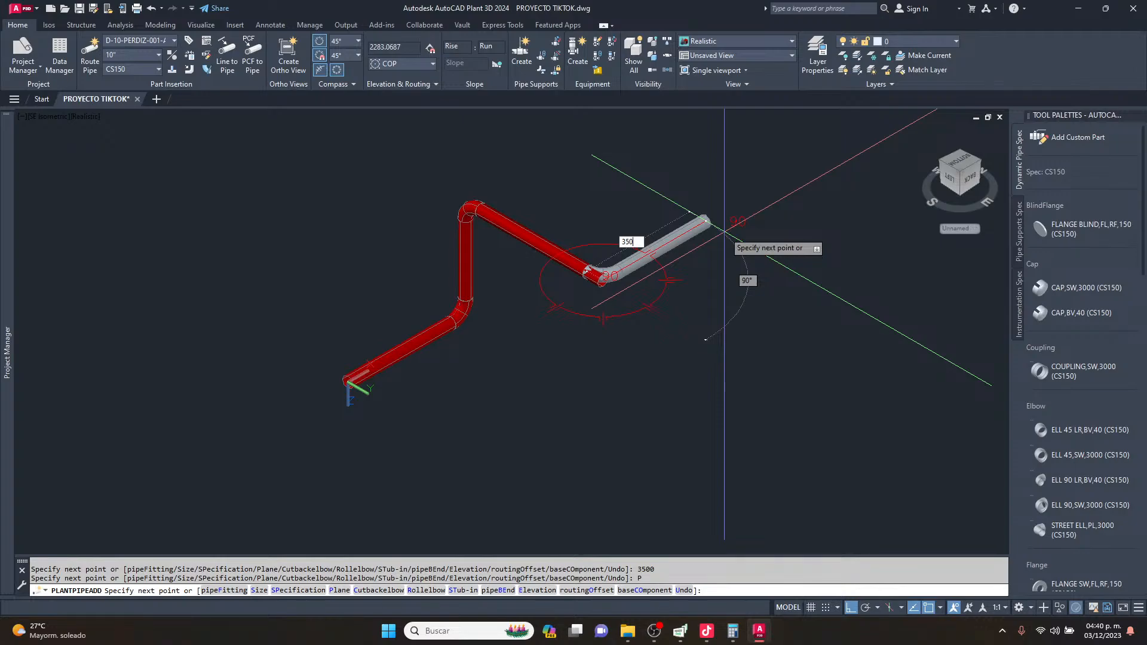
{"action": "key", "text": "Return"}
{"action": "key", "text": "Escape"}
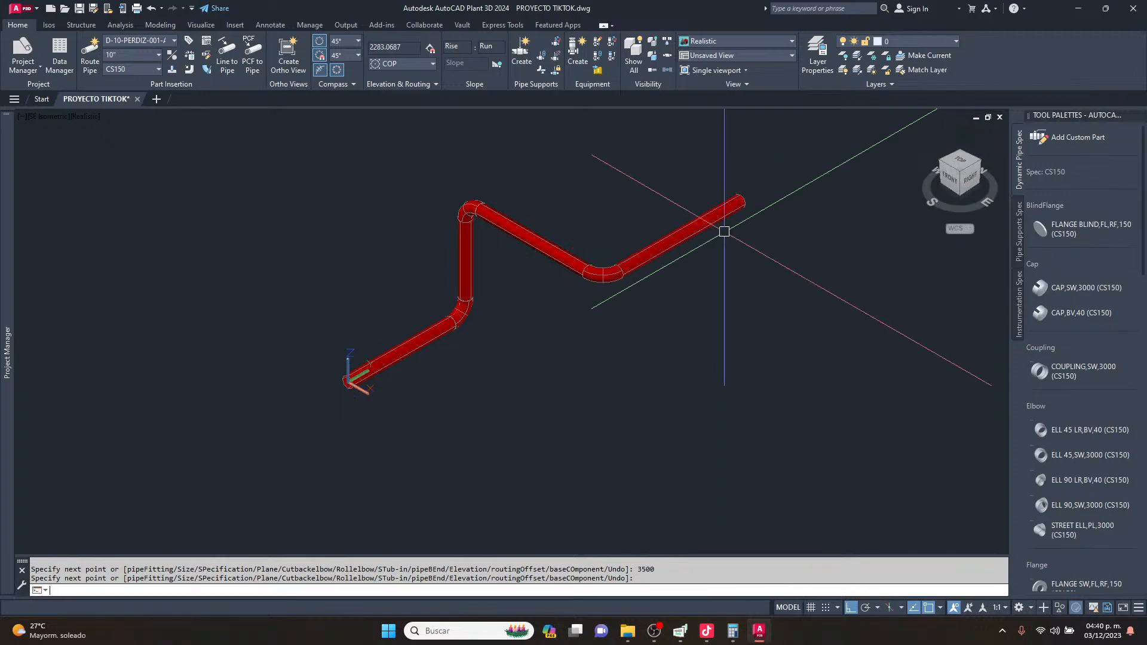
Examine the routed pipe line and its elbows from different distances and viewing angles.
{"action": "scroll", "coordinate": [725, 230], "scroll_direction": "down", "scroll_amount": 2}
{"action": "mouse_move", "coordinate": [626, 286]}
{"action": "middle_mouse_down"}
{"action": "mouse_move", "coordinate": [592, 298]}
{"action": "mouse_move", "coordinate": [619, 302]}
{"action": "middle_mouse_up"}
{"action": "scroll", "coordinate": [604, 281], "scroll_direction": "up", "scroll_amount": 2}
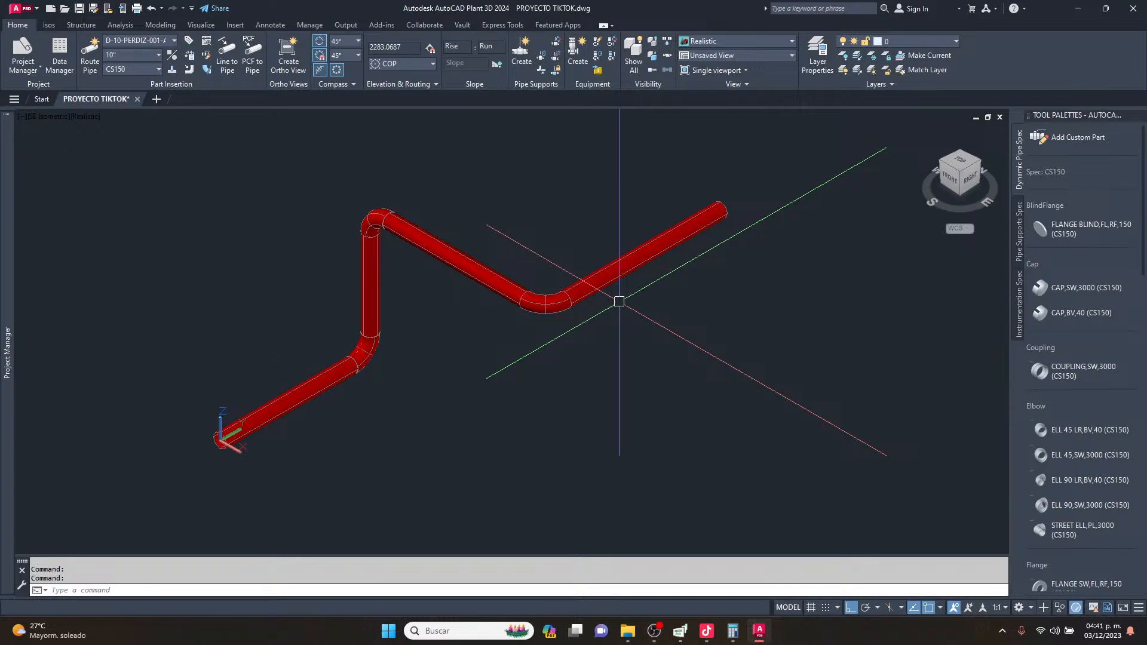
{"action": "scroll", "coordinate": [619, 301], "scroll_direction": "down", "scroll_amount": 2}
{"action": "scroll", "coordinate": [654, 270], "scroll_direction": "up", "scroll_amount": 3}
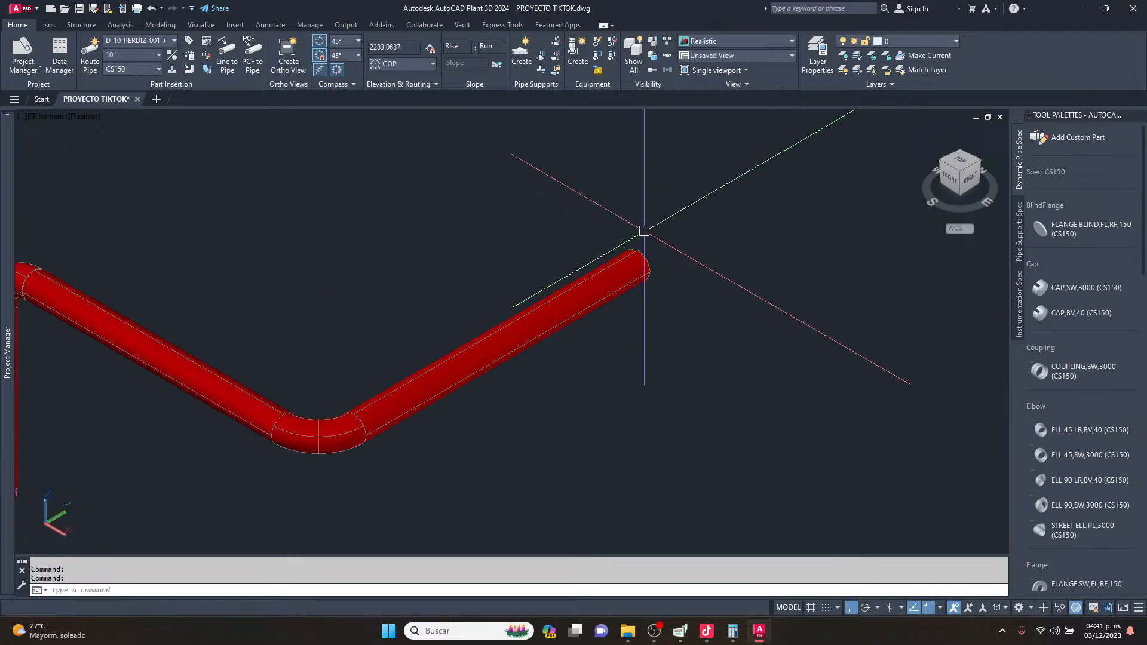
{"action": "scroll", "coordinate": [530, 218], "scroll_direction": "down", "scroll_amount": 3}
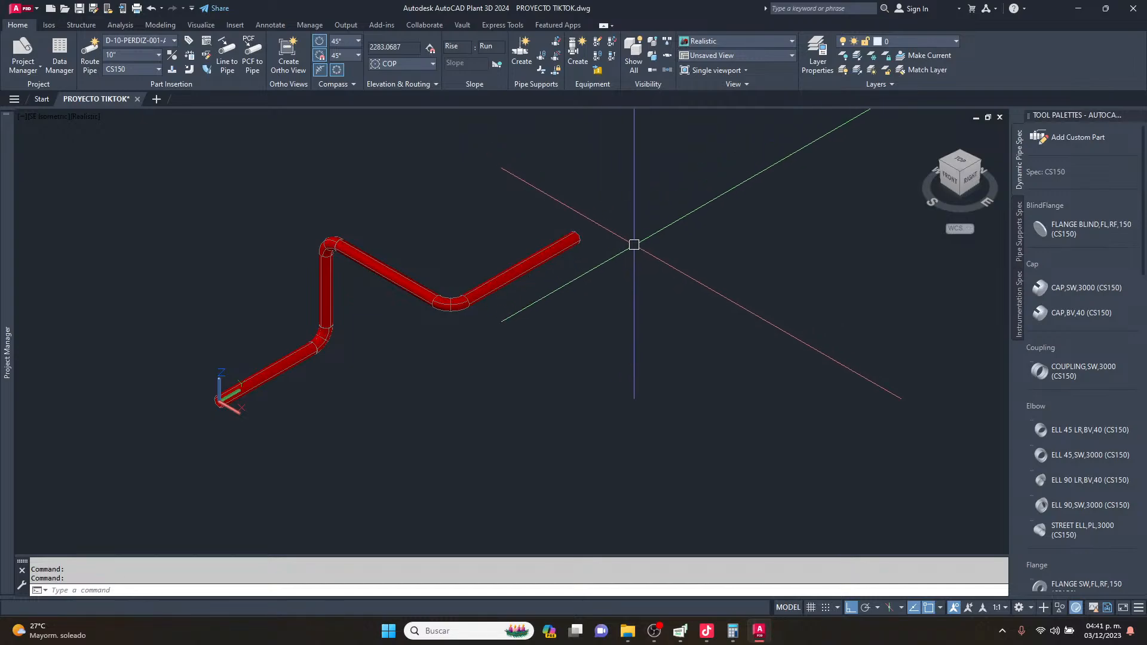
{"action": "scroll", "coordinate": [563, 248], "scroll_direction": "up", "scroll_amount": 3}
{"action": "middle_click_drag", "start_coordinate": [665, 286], "coordinate": [615, 266], "text": "shift"}
{"action": "scroll", "coordinate": [564, 272], "scroll_direction": "down", "scroll_amount": 2}
{"action": "middle_click_drag", "start_coordinate": [586, 310], "coordinate": [678, 295], "text": "shift"}
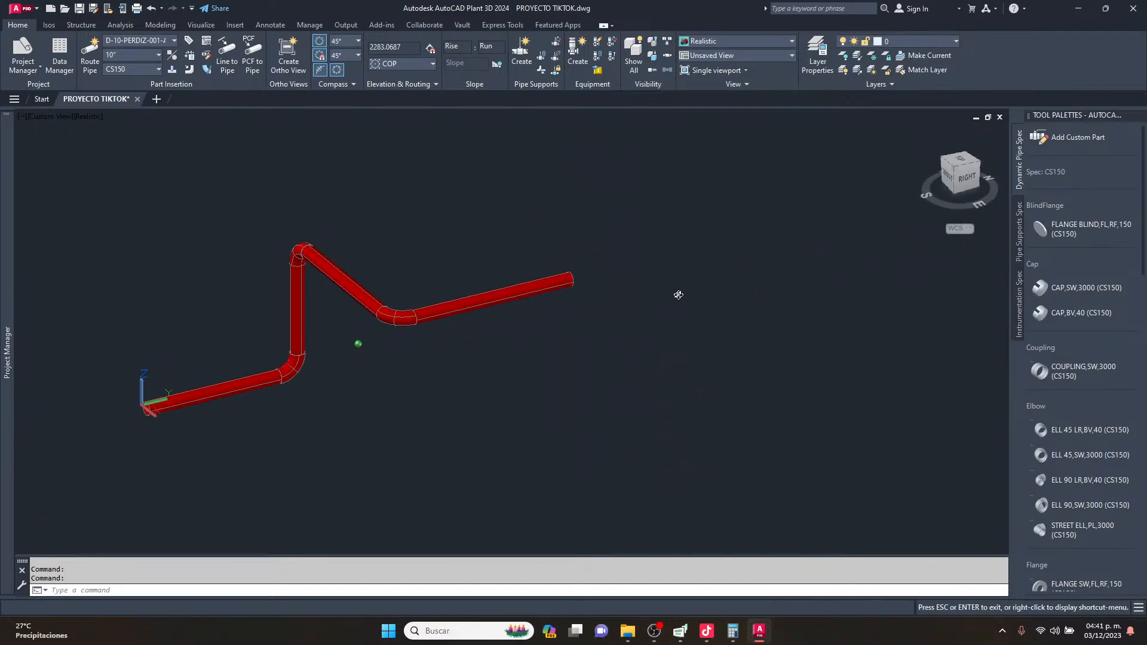
{"action": "scroll", "coordinate": [615, 287], "scroll_direction": "up", "scroll_amount": 3}
{"action": "left_click", "coordinate": [533, 272]}
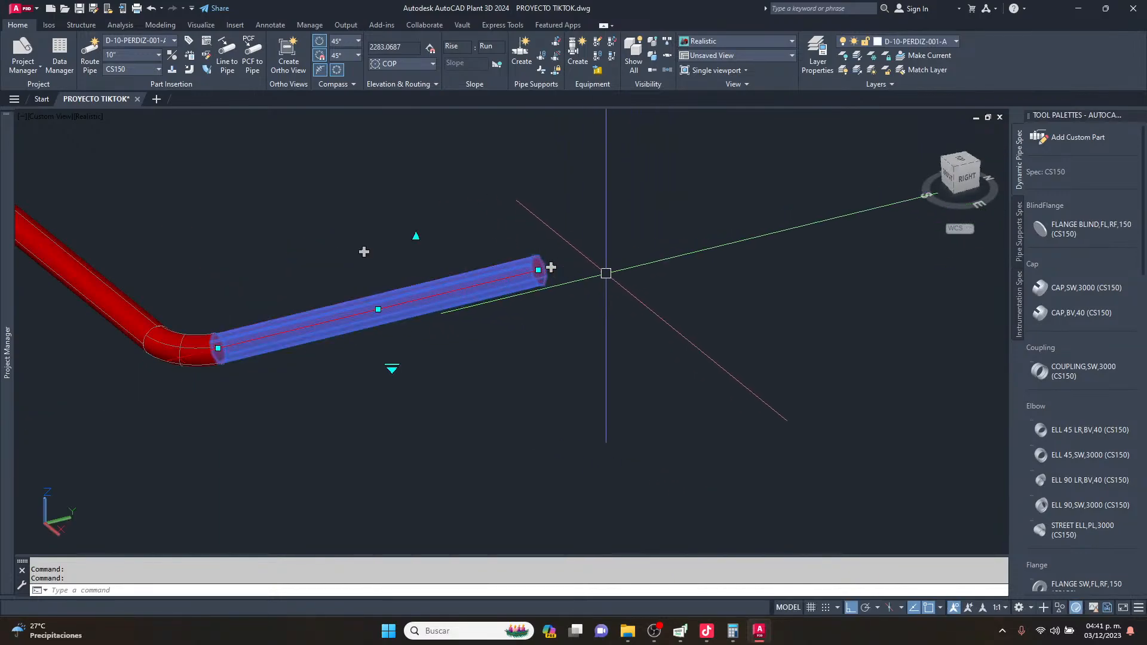
{"action": "scroll", "coordinate": [538, 260], "scroll_direction": "up", "scroll_amount": 2}
{"action": "left_click", "coordinate": [543, 262]}
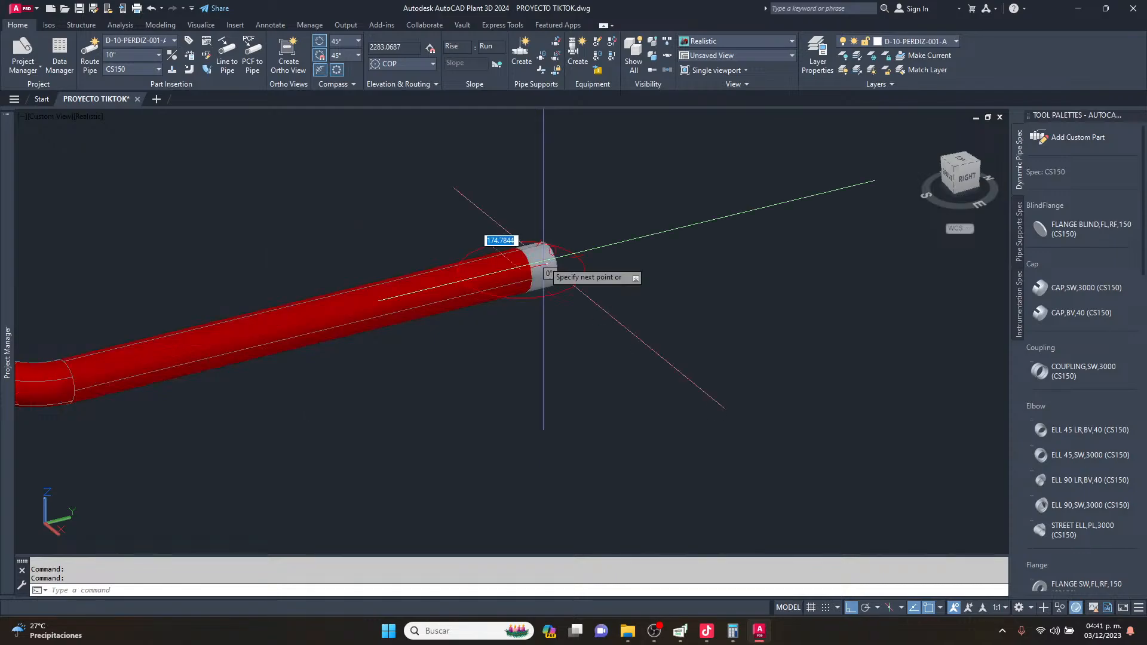
{"action": "scroll", "coordinate": [543, 262], "scroll_direction": "down", "scroll_amount": 2}
{"action": "scroll", "coordinate": [550, 249], "scroll_direction": "up", "scroll_amount": 2}
{"action": "key", "text": "Escape"}
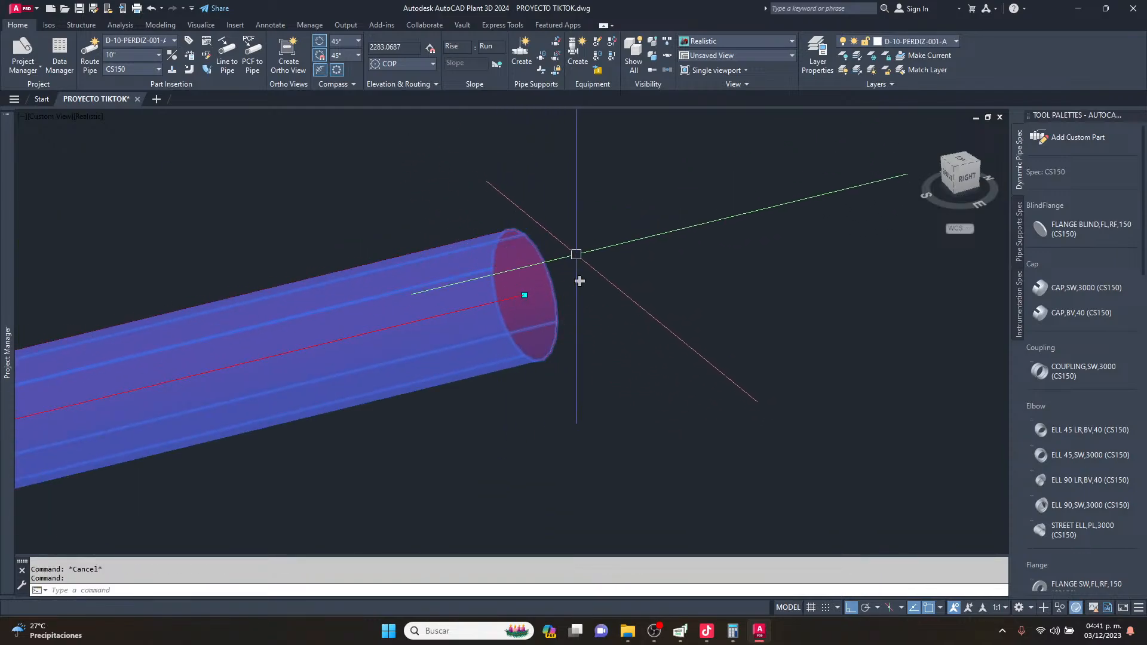
{"action": "scroll", "coordinate": [580, 281], "scroll_direction": "down", "scroll_amount": 3}
{"action": "scroll", "coordinate": [592, 252], "scroll_direction": "up", "scroll_amount": 3}
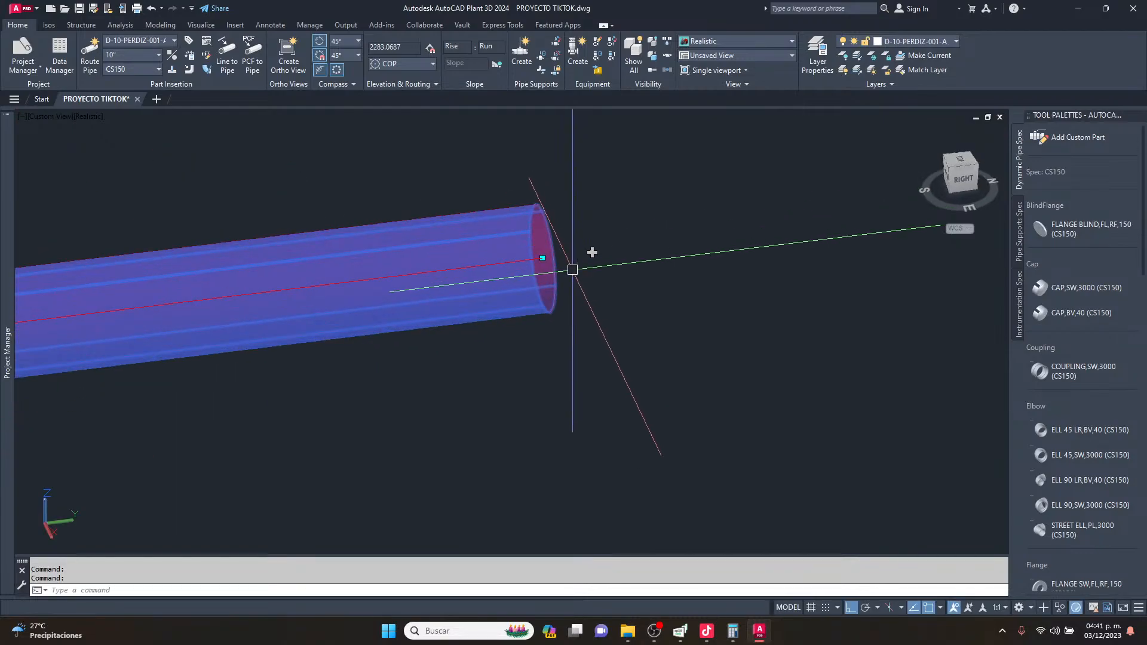
{"action": "left_click", "coordinate": [542, 257]}
{"action": "scroll", "coordinate": [542, 258], "scroll_direction": "down", "scroll_amount": 4}
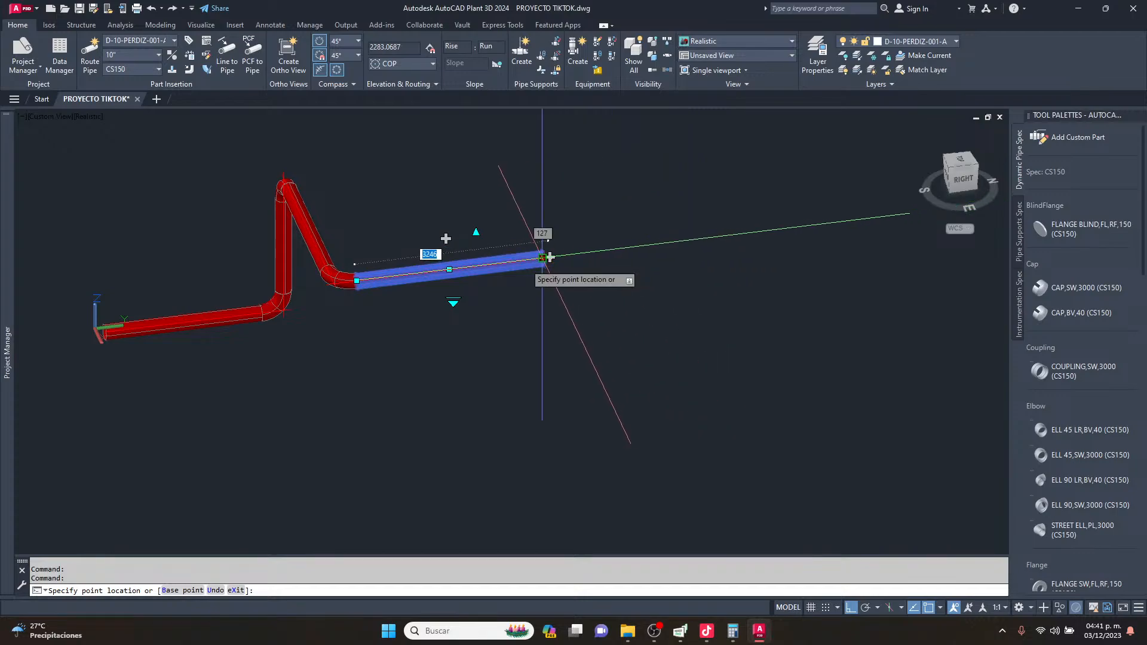
{"action": "scroll", "coordinate": [541, 254], "scroll_direction": "up", "scroll_amount": 3}
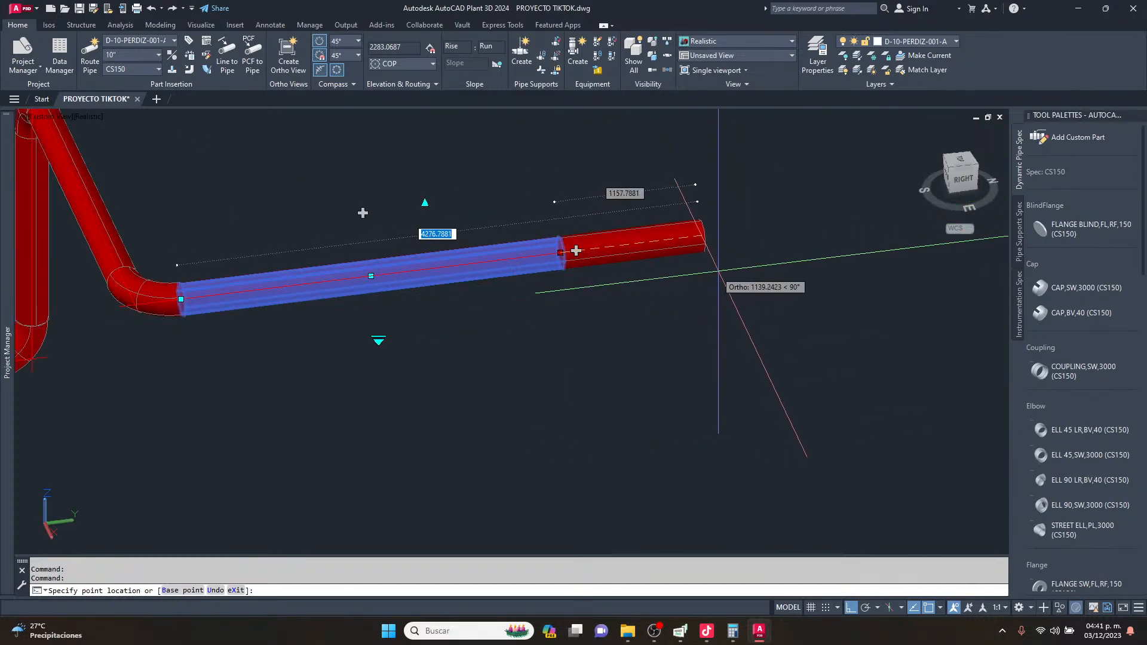
{"action": "scroll", "coordinate": [576, 250], "scroll_direction": "up", "scroll_amount": 2}
{"action": "key", "text": "Escape"}
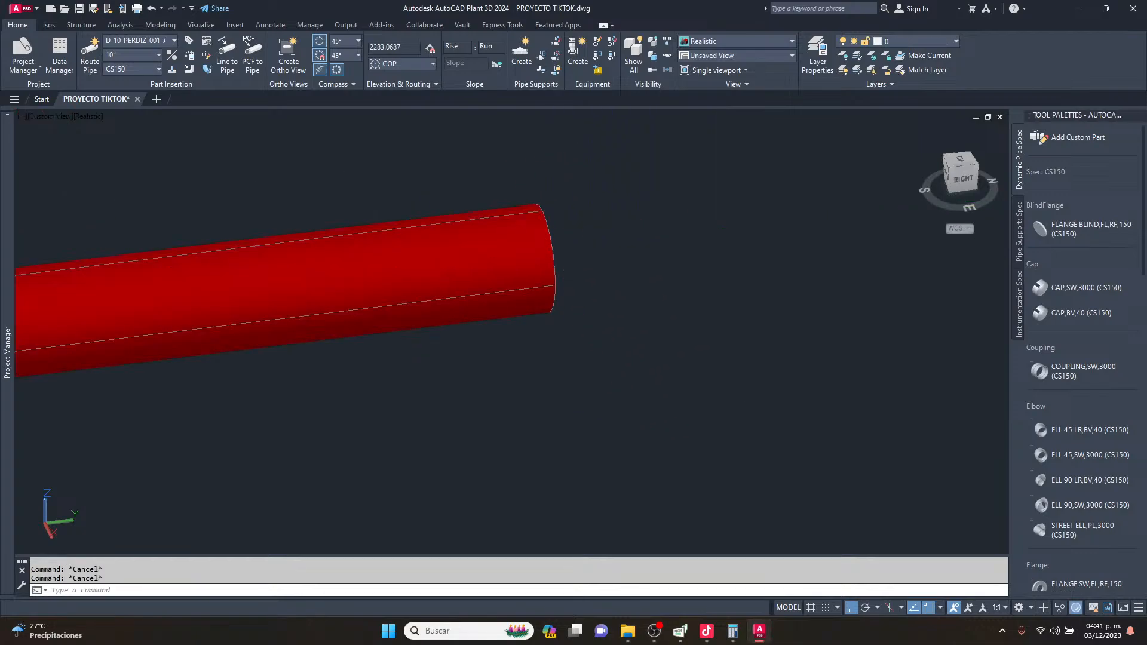
Continue routing from the last pipe's open end and add another straight run along the Y axis, ending the command there.
{"action": "left_click", "coordinate": [592, 252]}
{"action": "scroll", "coordinate": [592, 252], "scroll_direction": "down", "scroll_amount": 3}
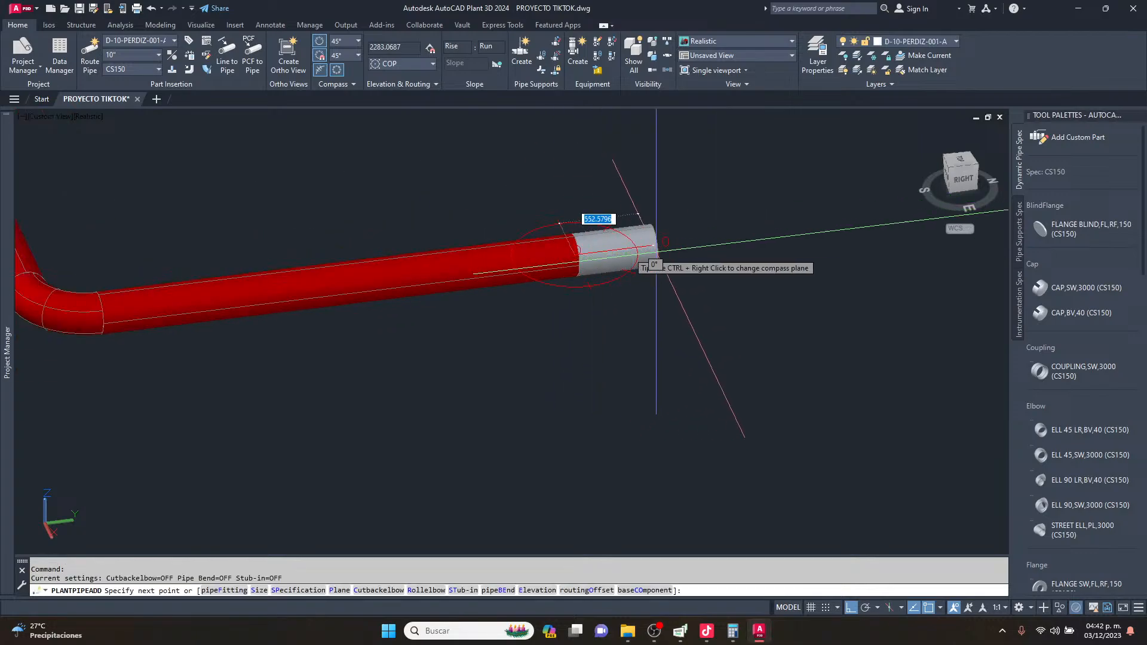
{"action": "left_click", "coordinate": [842, 242]}
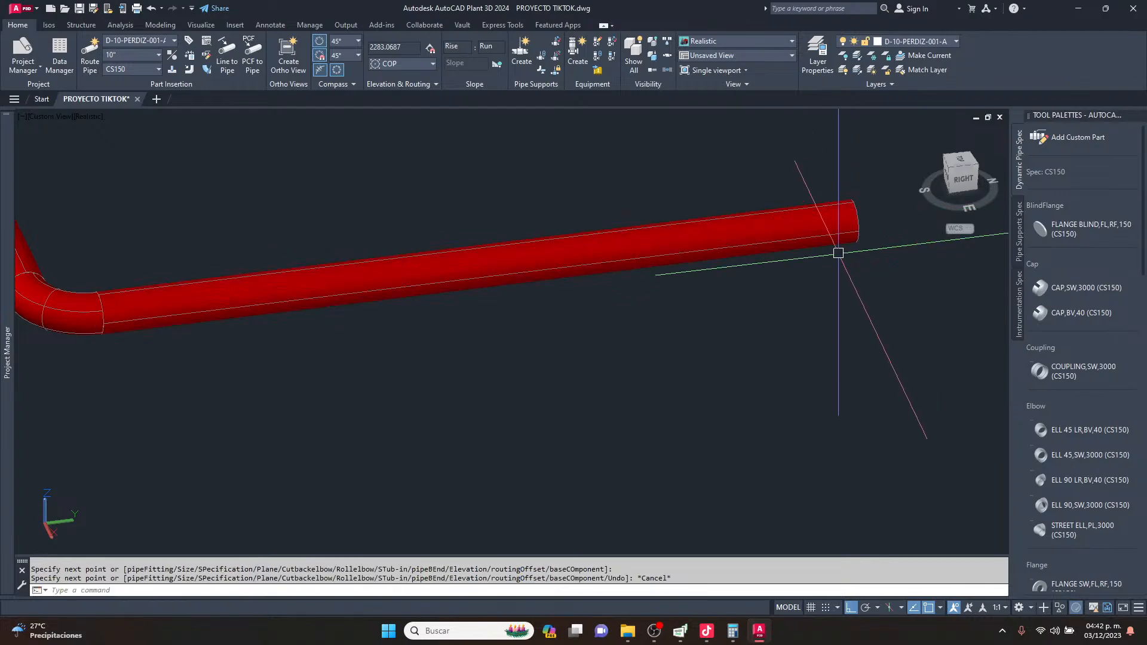
{"action": "key", "text": "Escape"}
{"action": "scroll", "coordinate": [839, 251], "scroll_direction": "down", "scroll_amount": 1}
{"action": "left_click", "coordinate": [641, 255]}
{"action": "scroll", "coordinate": [641, 255], "scroll_direction": "up", "scroll_amount": 1}
{"action": "key", "text": "Escape"}
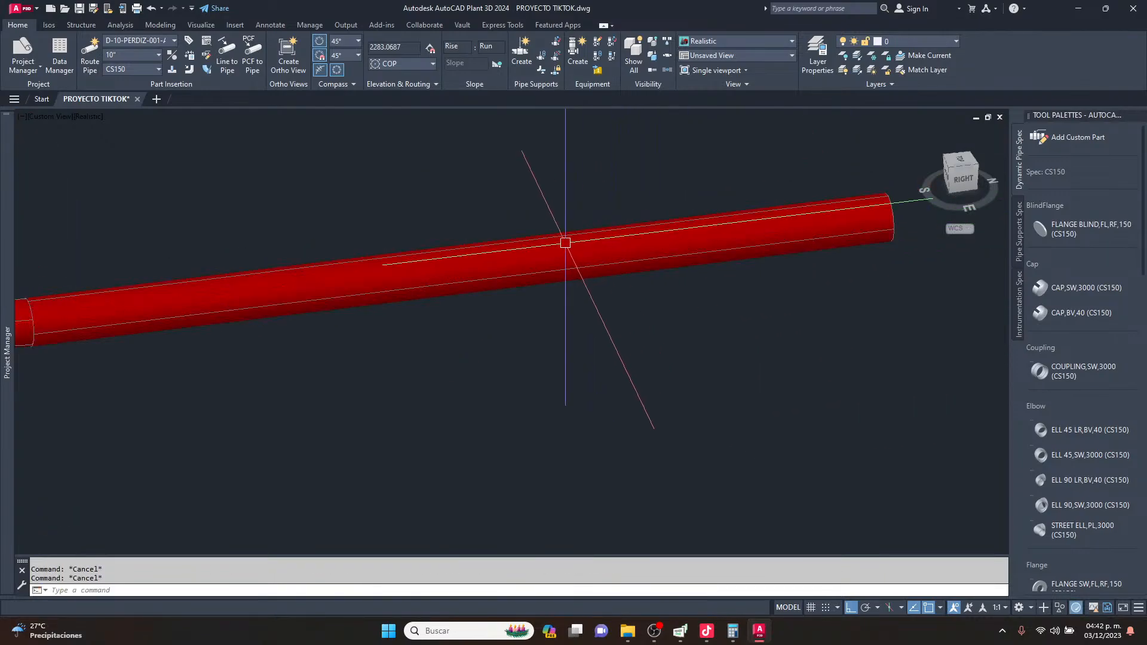
{"action": "scroll", "coordinate": [565, 243], "scroll_direction": "down", "scroll_amount": 5}
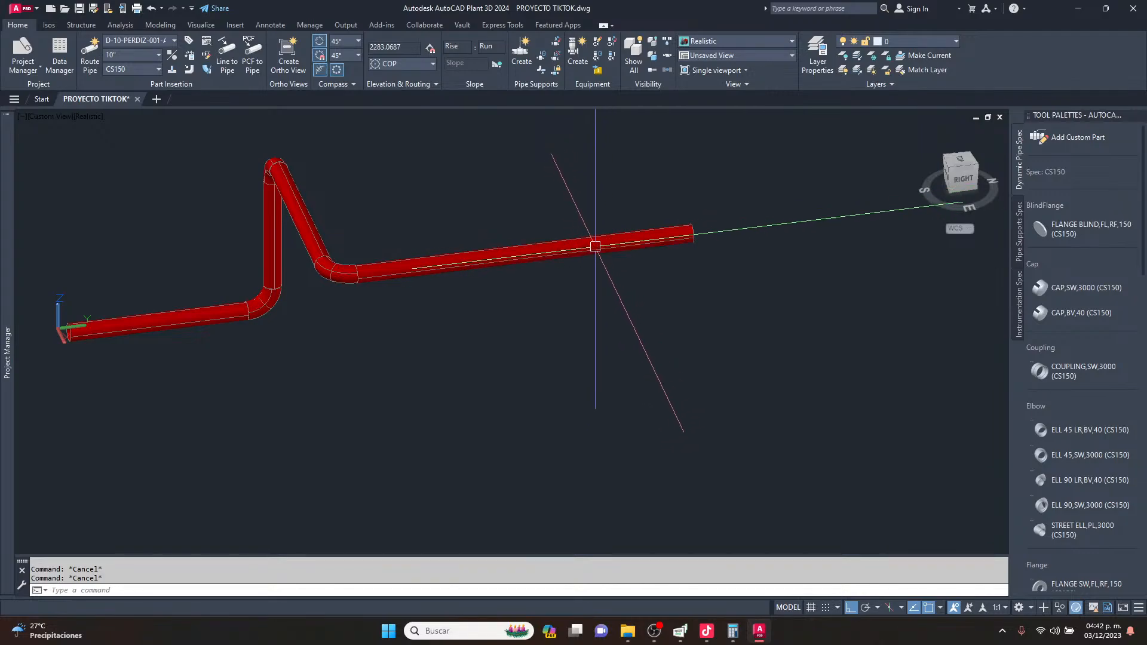
Continue routing from the last pipe's open end, change the routing plane, and route a 1500 mm run descending at 45°.
{"action": "mouse_move", "coordinate": [605, 239]}
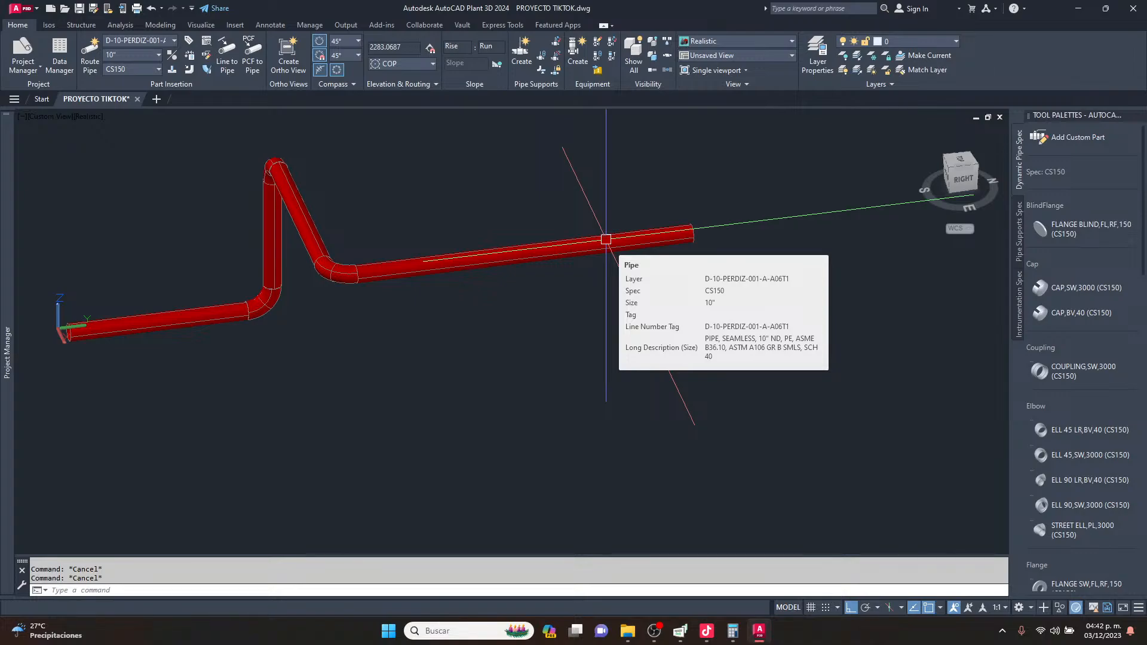
{"action": "middle_click_drag", "start_coordinate": [604, 248], "coordinate": [589, 281], "text": "shift"}
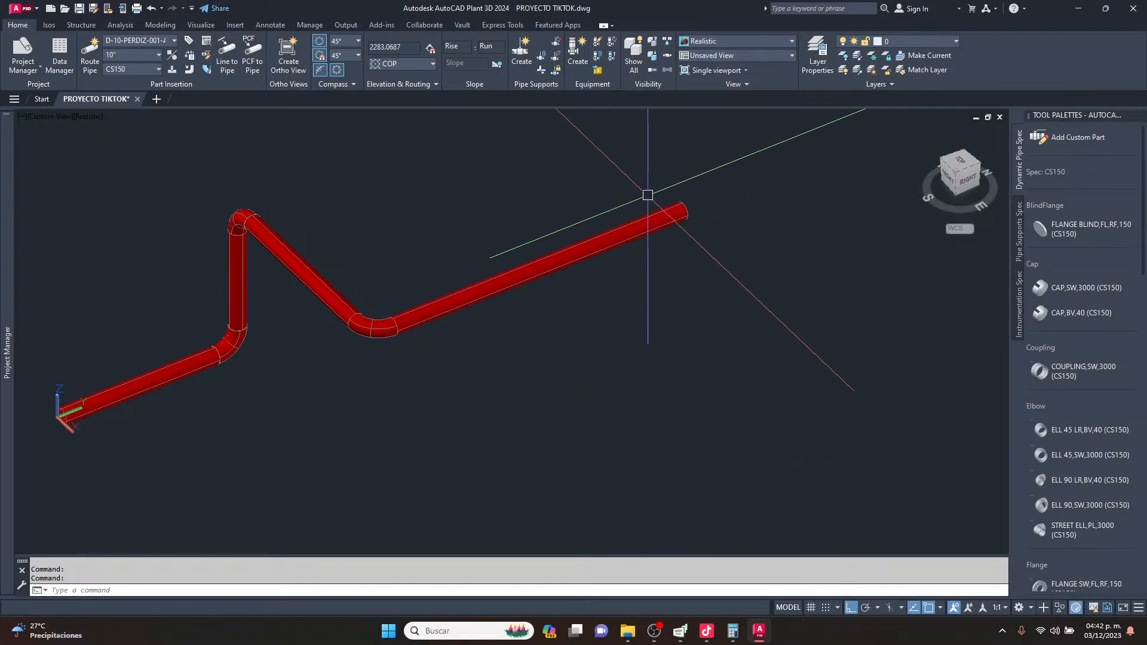
{"action": "middle_click_drag", "start_coordinate": [647, 197], "coordinate": [653, 239]}
{"action": "middle_click_drag", "start_coordinate": [735, 256], "coordinate": [512, 238]}
{"action": "middle_click_drag", "start_coordinate": [559, 325], "coordinate": [621, 325]}
{"action": "middle_click_drag", "start_coordinate": [638, 382], "coordinate": [689, 388], "text": "shift"}
{"action": "scroll", "coordinate": [661, 348], "scroll_direction": "up", "scroll_amount": 3}
{"action": "left_click", "coordinate": [548, 199]}
{"action": "left_click", "coordinate": [551, 225]}
{"action": "left_click", "coordinate": [554, 228]}
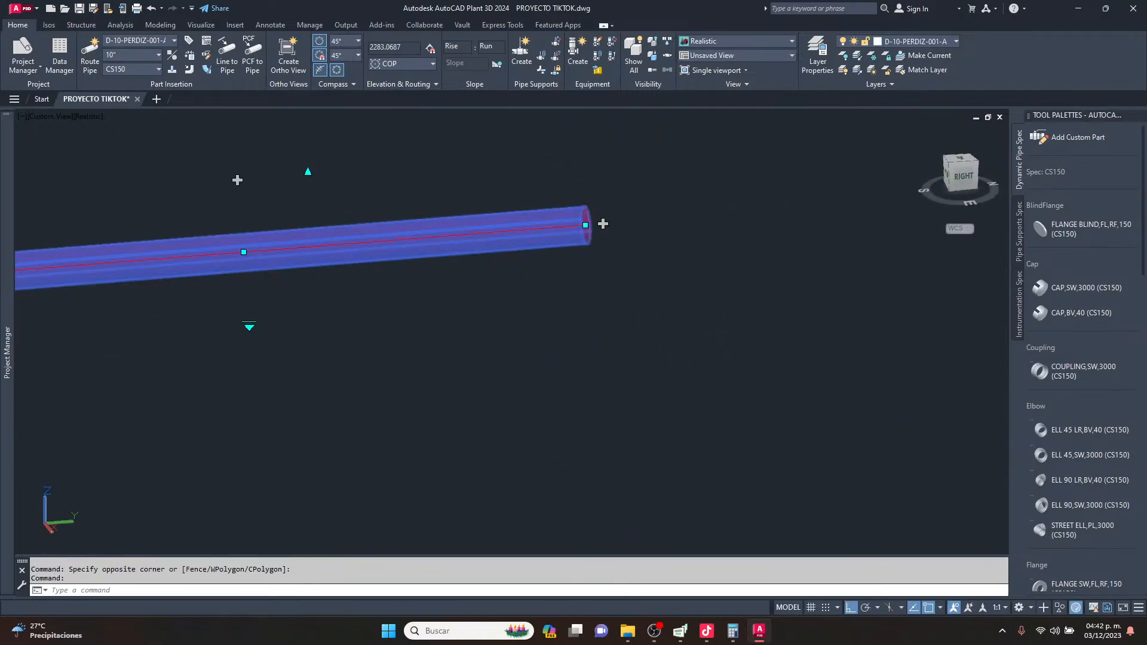
{"action": "left_click", "coordinate": [603, 223]}
{"action": "type", "text": "P"}
{"action": "key", "text": "Return"}
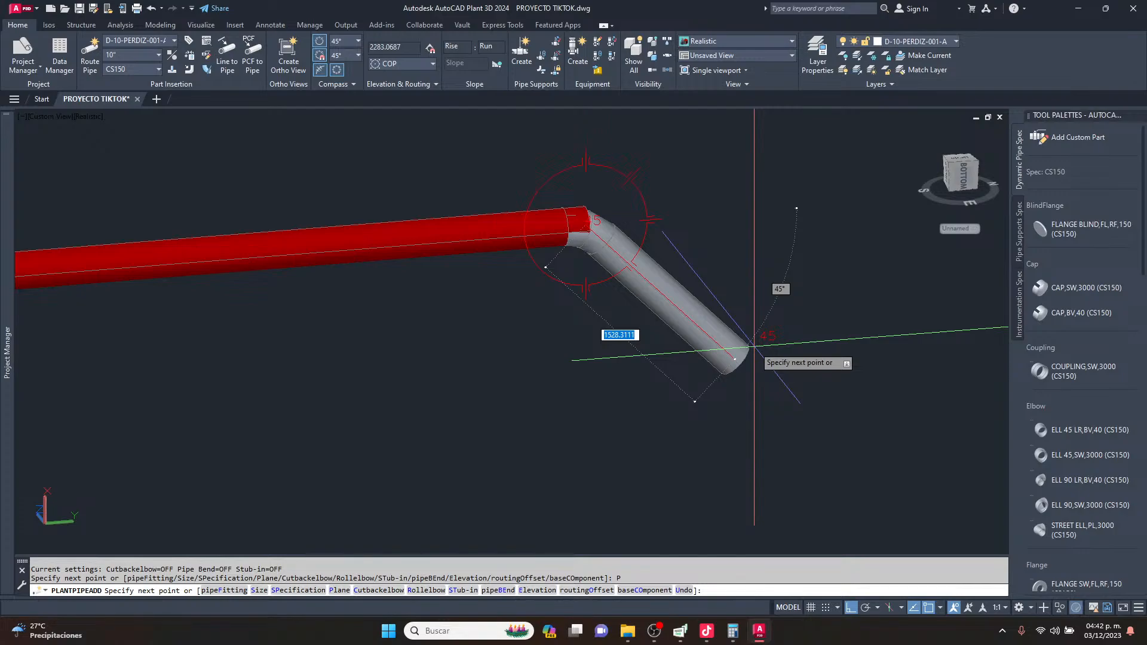
{"action": "type", "text": "1500"}
{"action": "key", "text": "Return"}
Add a straight horizontal run along the Y axis after the 45° descent and finish the pipe routing.
{"action": "scroll", "coordinate": [754, 357], "scroll_direction": "down", "scroll_amount": 3}
{"action": "left_click", "coordinate": [963, 335]}
{"action": "key", "text": "Escape"}
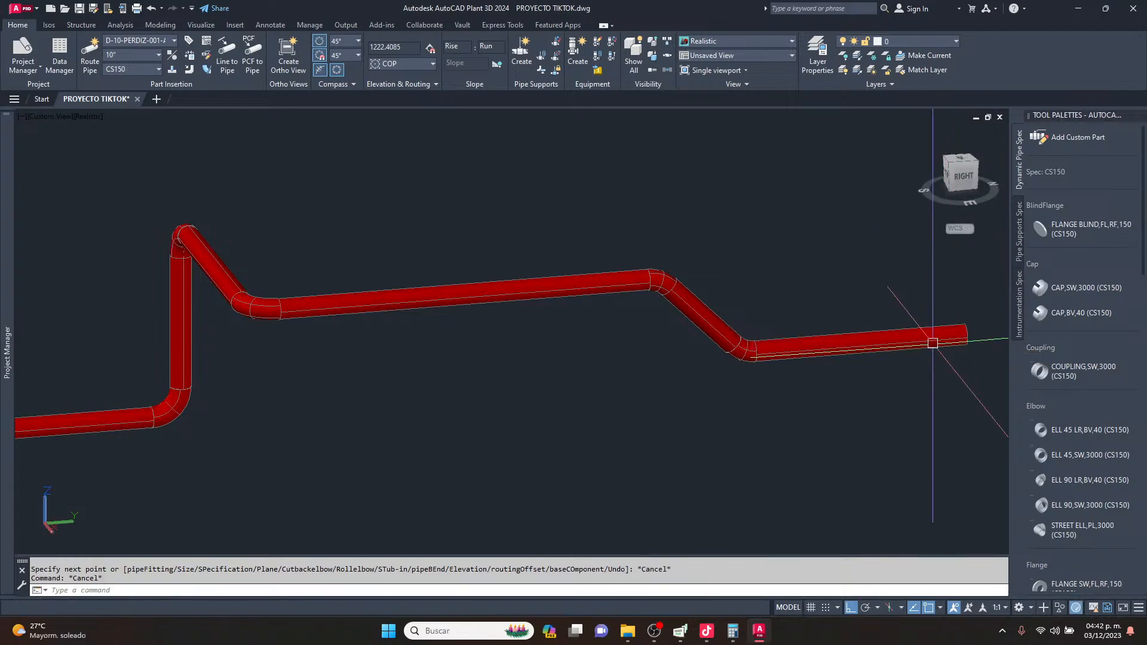
{"action": "key", "text": "Escape"}
Examine the 45° offset and the complete pipe line from several angles, including the northeast isometric view.
{"action": "scroll", "coordinate": [665, 287], "scroll_direction": "down", "scroll_amount": 4}
{"action": "scroll", "coordinate": [666, 287], "scroll_direction": "up", "scroll_amount": 3}
{"action": "middle_click_drag", "start_coordinate": [665, 288], "coordinate": [654, 318], "text": "shift"}
{"action": "scroll", "coordinate": [654, 317], "scroll_direction": "down", "scroll_amount": 1}
{"action": "middle_click_drag", "start_coordinate": [832, 374], "coordinate": [677, 359], "text": "shift"}
{"action": "scroll", "coordinate": [502, 394], "scroll_direction": "up", "scroll_amount": 3}
{"action": "scroll", "coordinate": [425, 251], "scroll_direction": "down", "scroll_amount": 5}
{"action": "middle_click_drag", "start_coordinate": [470, 325], "coordinate": [608, 332], "text": "shift"}
{"action": "scroll", "coordinate": [593, 261], "scroll_direction": "up", "scroll_amount": 5}
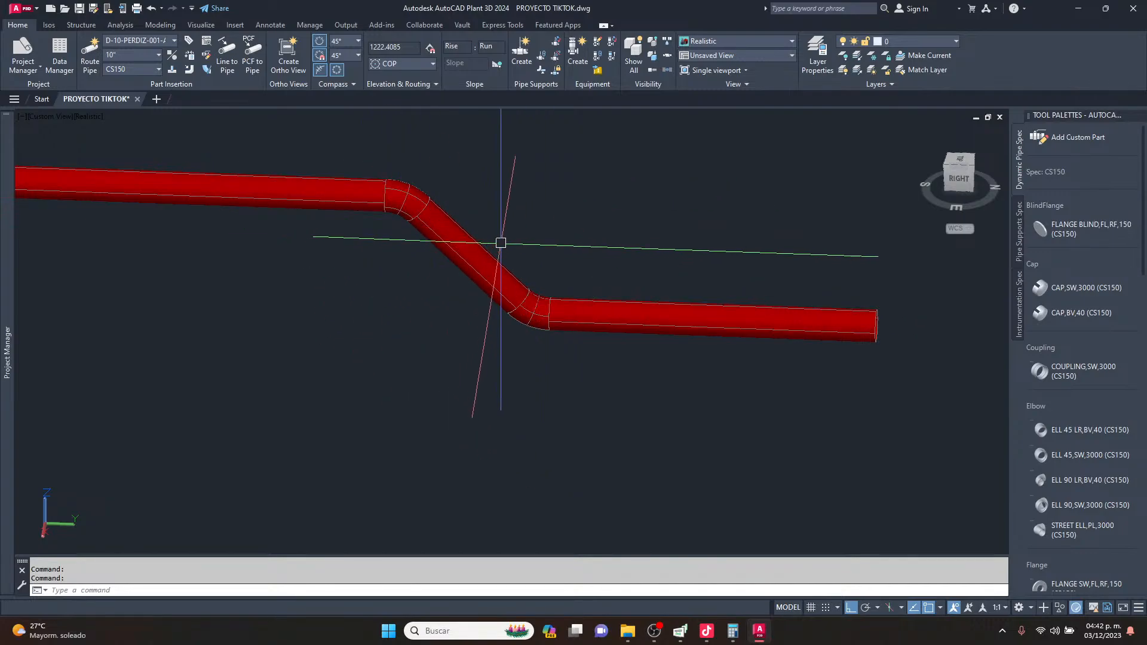
{"action": "scroll", "coordinate": [497, 246], "scroll_direction": "down", "scroll_amount": 3}
{"action": "left_click", "coordinate": [975, 169]}
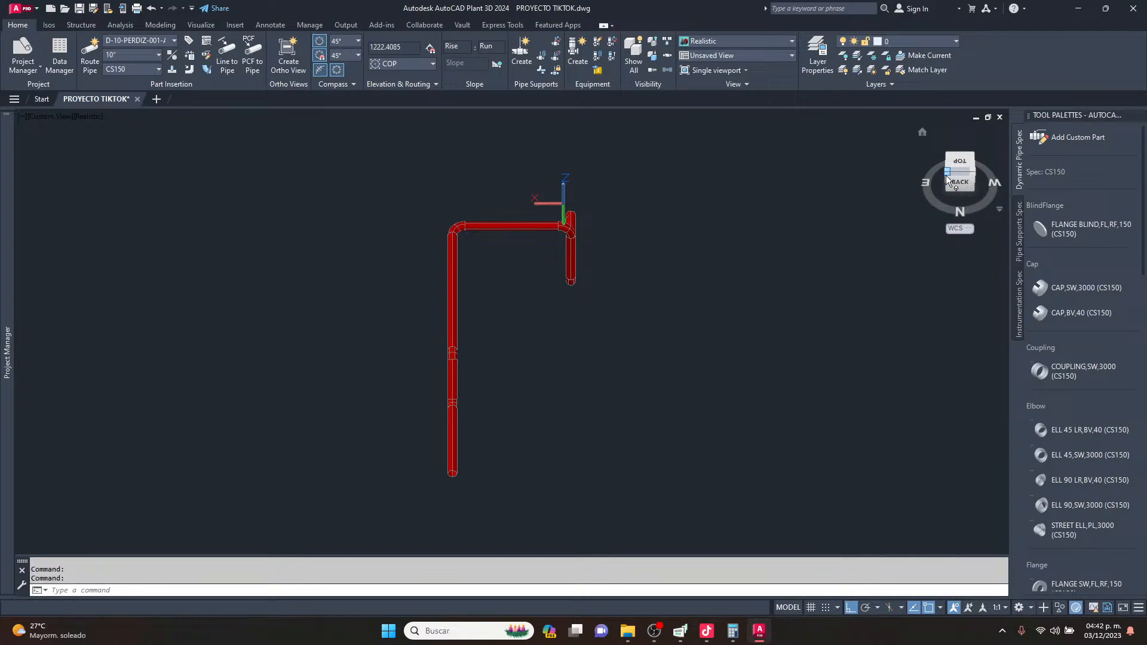
{"action": "left_click", "coordinate": [947, 173]}
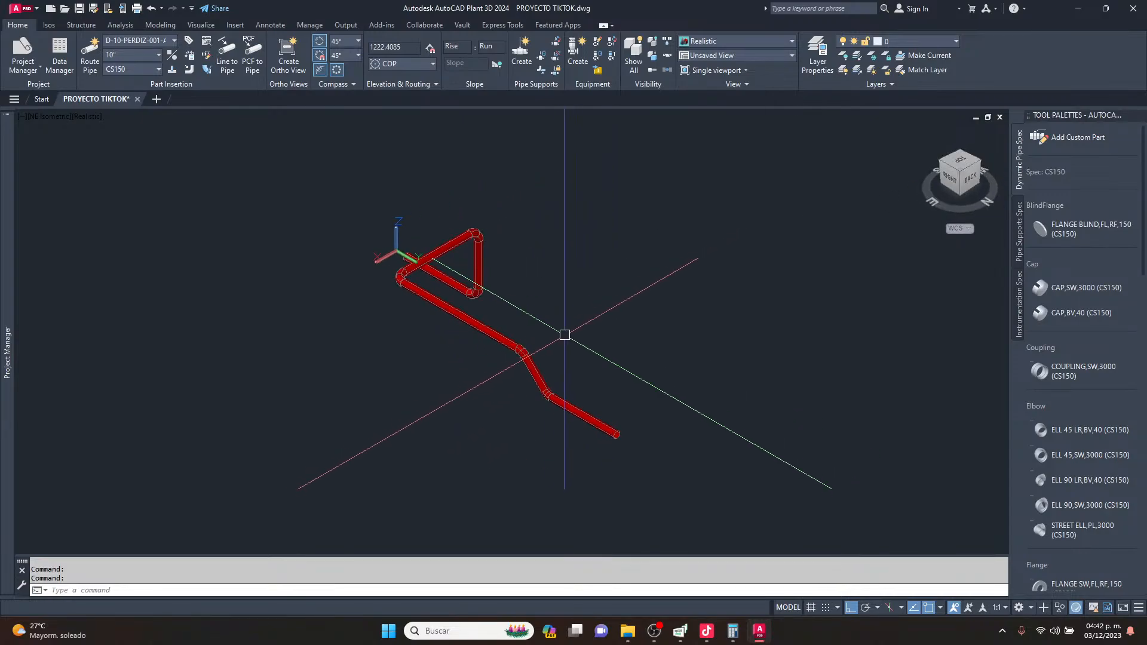
{"action": "scroll", "coordinate": [559, 418], "scroll_direction": "up", "scroll_amount": 4}
{"action": "scroll", "coordinate": [573, 382], "scroll_direction": "down", "scroll_amount": 2}
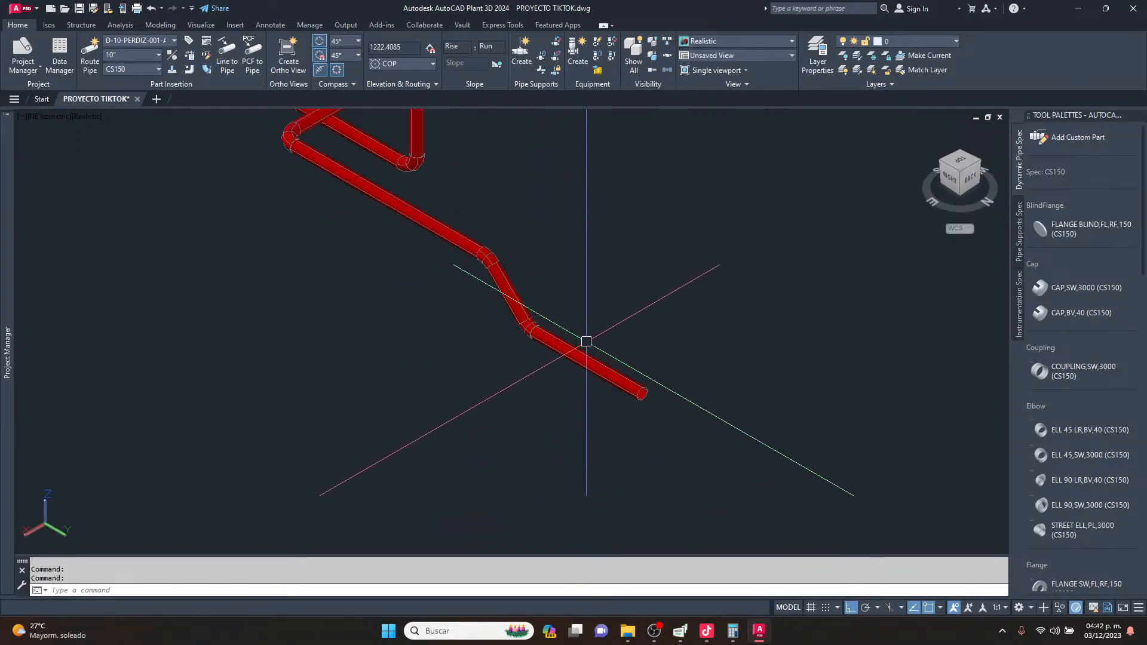
{"action": "scroll", "coordinate": [583, 340], "scroll_direction": "down", "scroll_amount": 4}
{"action": "scroll", "coordinate": [530, 320], "scroll_direction": "up", "scroll_amount": 3}
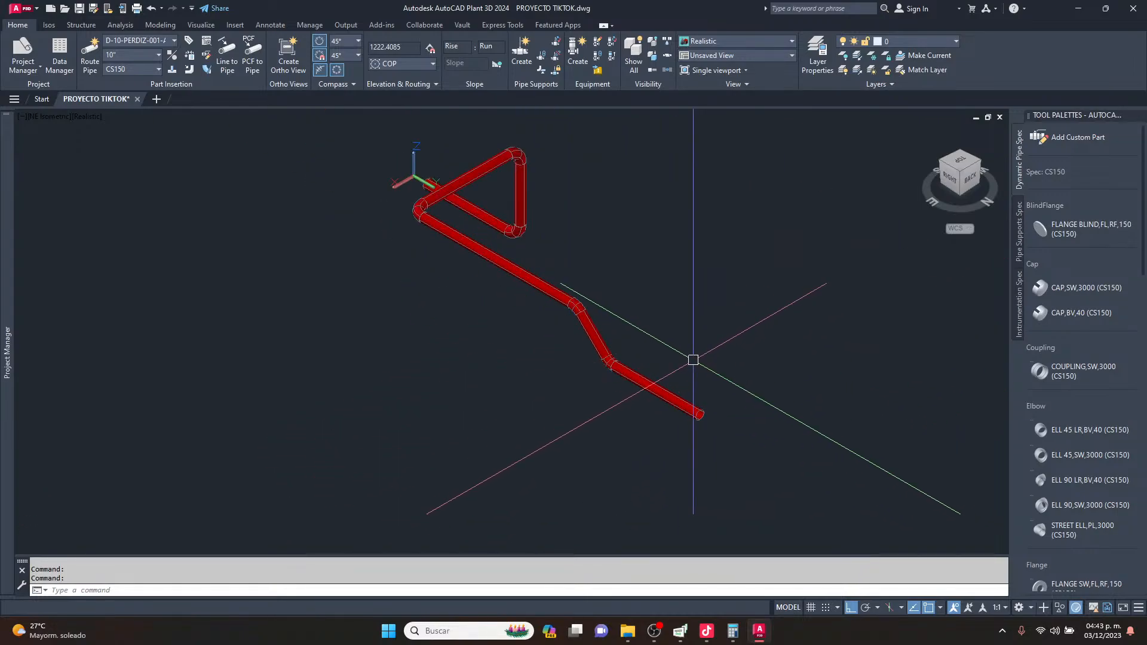
Lengthen the first horizontal pipe by stretching its open starting end outward along its axis, then clear the selection.
{"action": "scroll", "coordinate": [407, 153], "scroll_direction": "up", "scroll_amount": 5}
{"action": "left_click", "coordinate": [496, 283]}
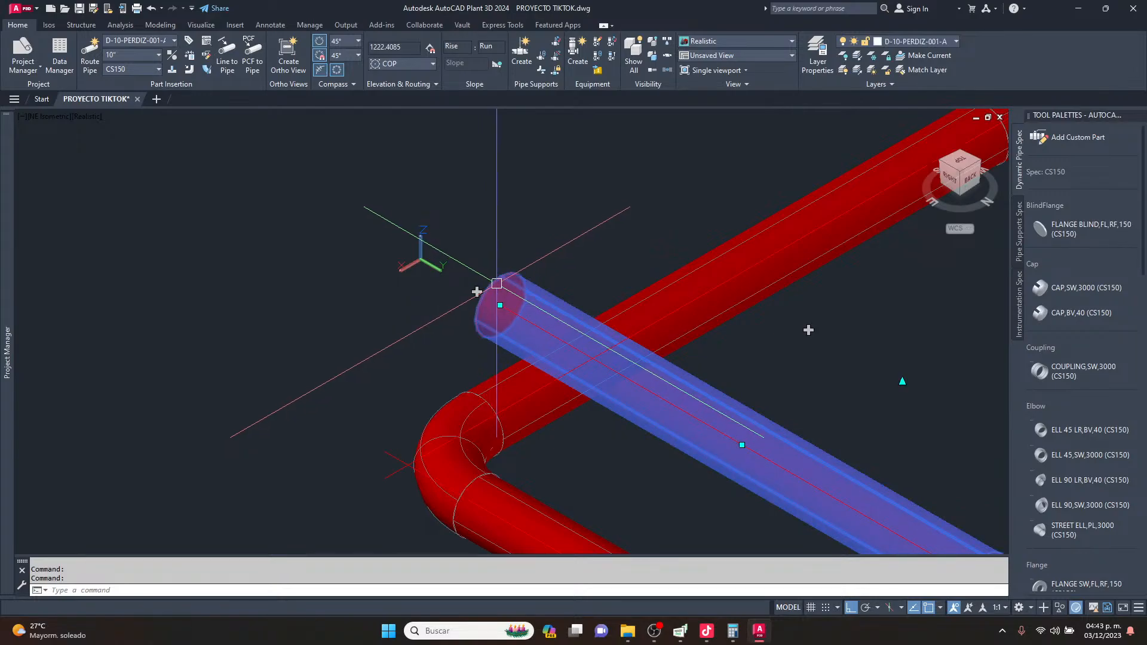
{"action": "left_click", "coordinate": [500, 305]}
{"action": "scroll", "coordinate": [499, 304], "scroll_direction": "down", "scroll_amount": 3}
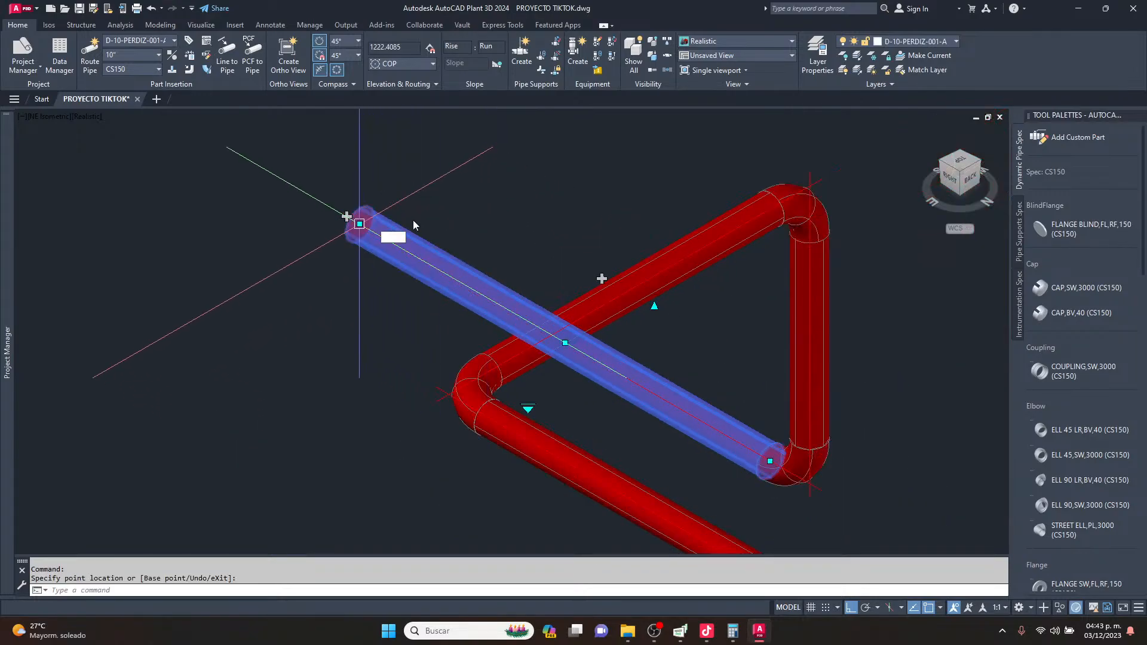
{"action": "scroll", "coordinate": [407, 227], "scroll_direction": "down", "scroll_amount": 4}
{"action": "key", "text": "Escape"}
{"action": "key", "text": "Escape"}
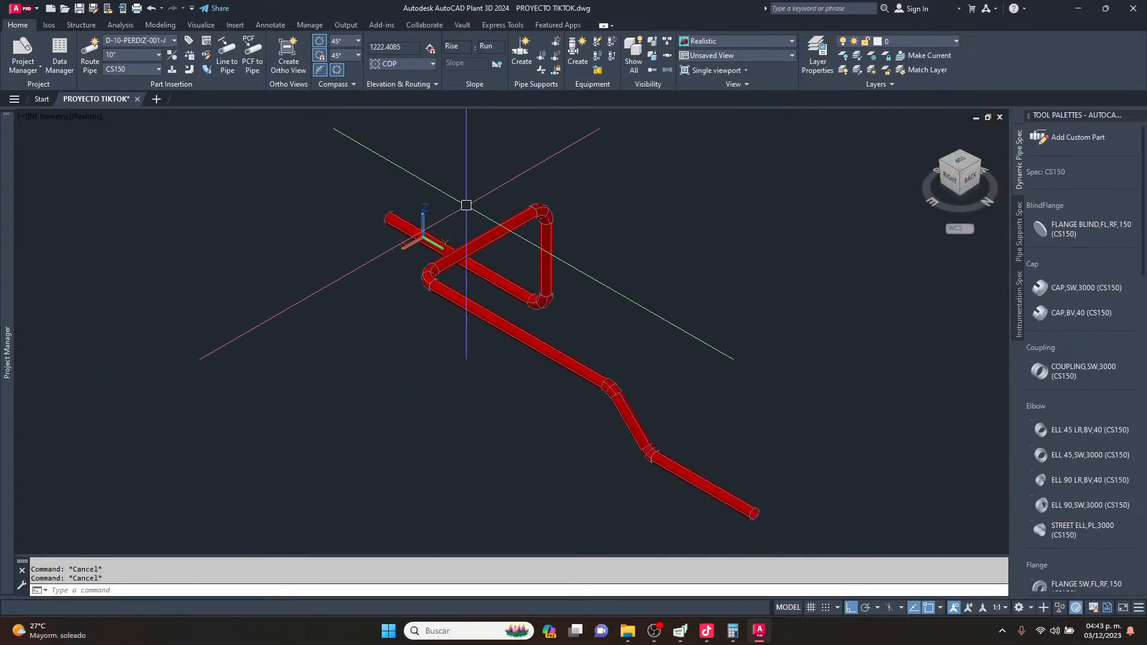
Place a FLANGE BLIND,FL,RF,150 on the open starting end of the first pipe and end the insertion.
{"action": "scroll", "coordinate": [397, 217], "scroll_direction": "up", "scroll_amount": 5}
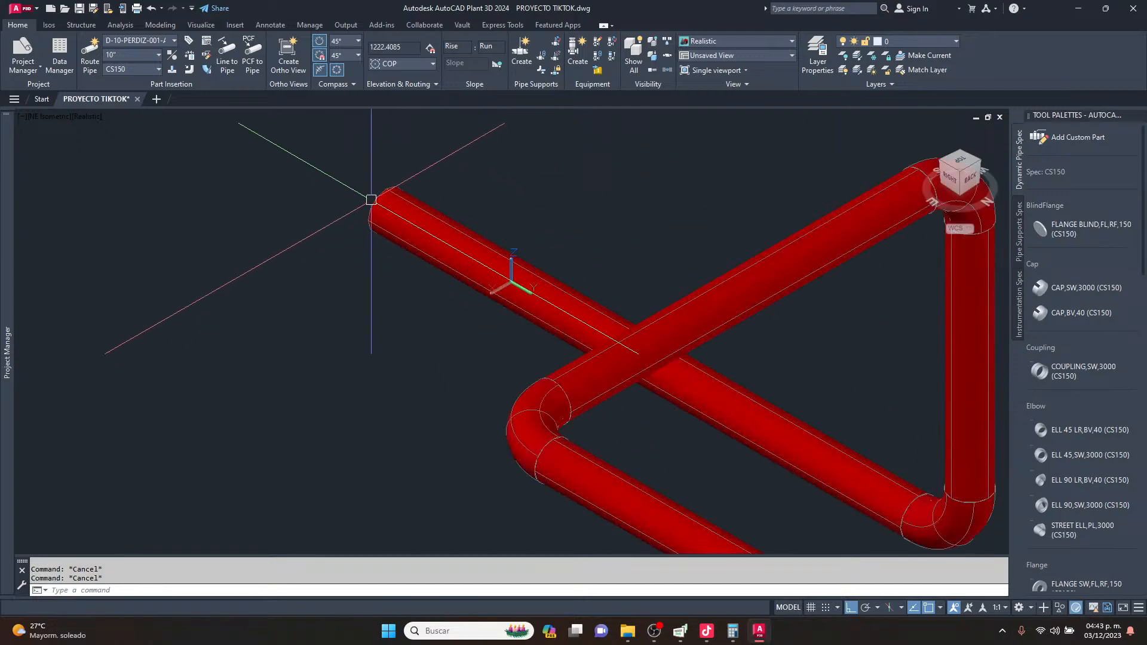
{"action": "scroll", "coordinate": [378, 208], "scroll_direction": "up", "scroll_amount": 4}
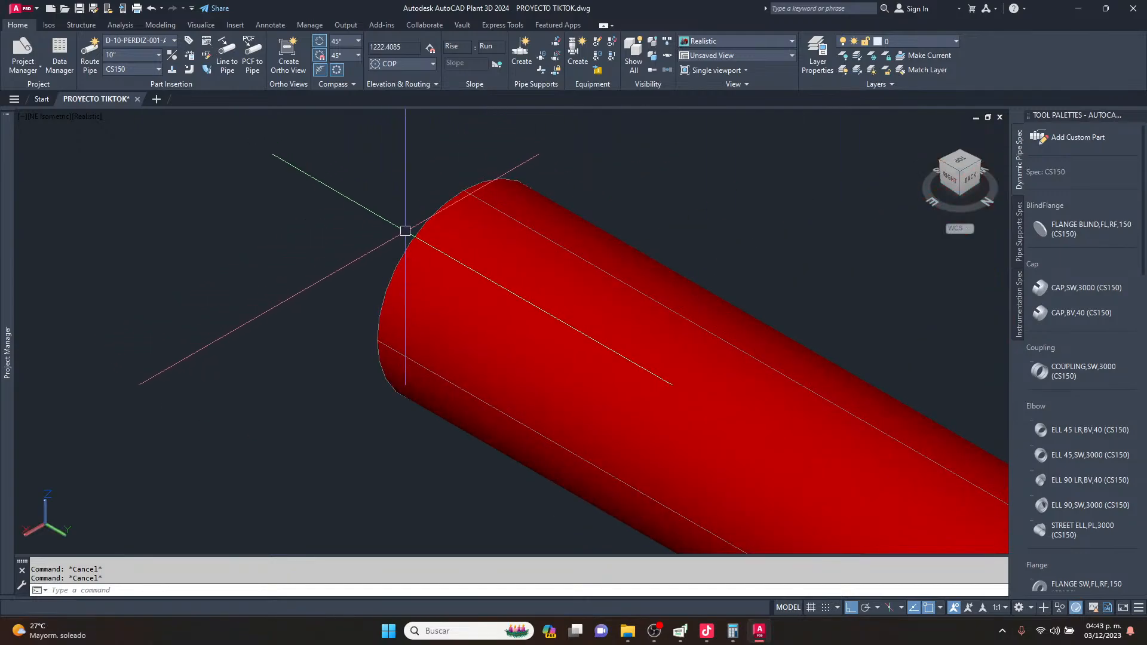
{"action": "scroll", "coordinate": [407, 230], "scroll_direction": "down", "scroll_amount": 2}
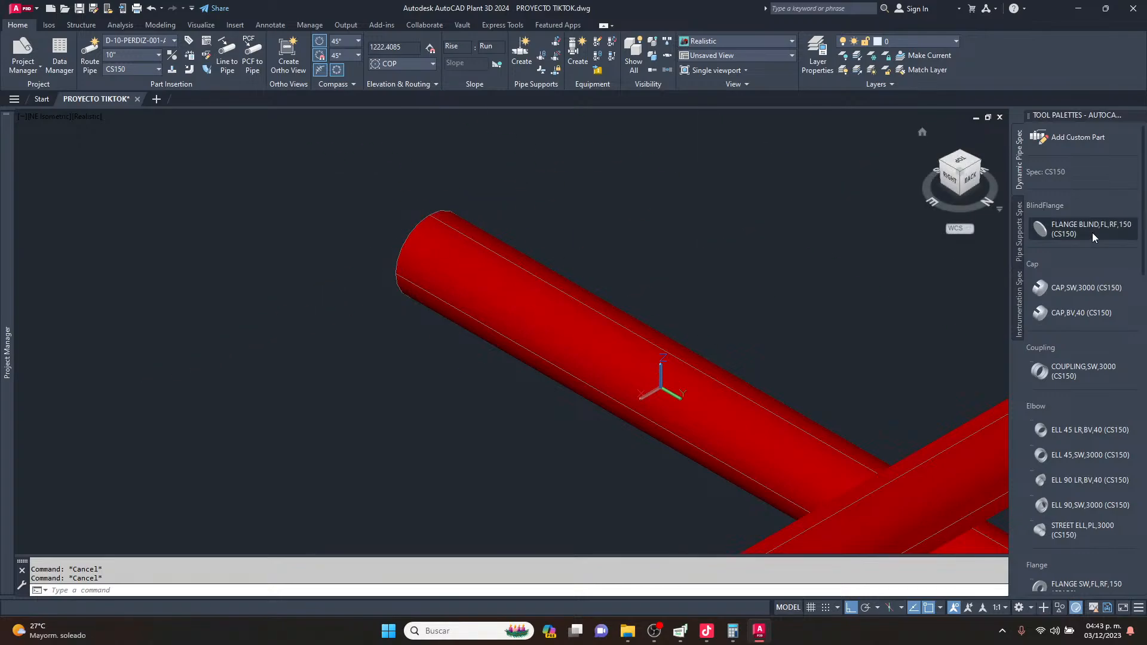
{"action": "left_click", "coordinate": [1067, 229]}
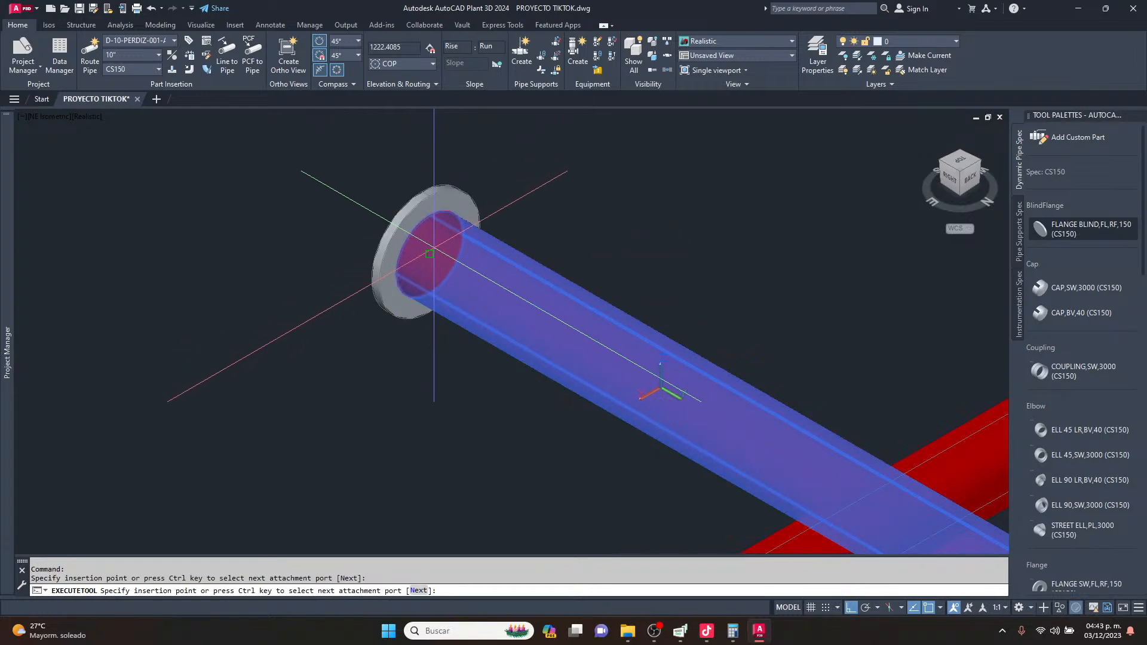
{"action": "key", "text": "Escape"}
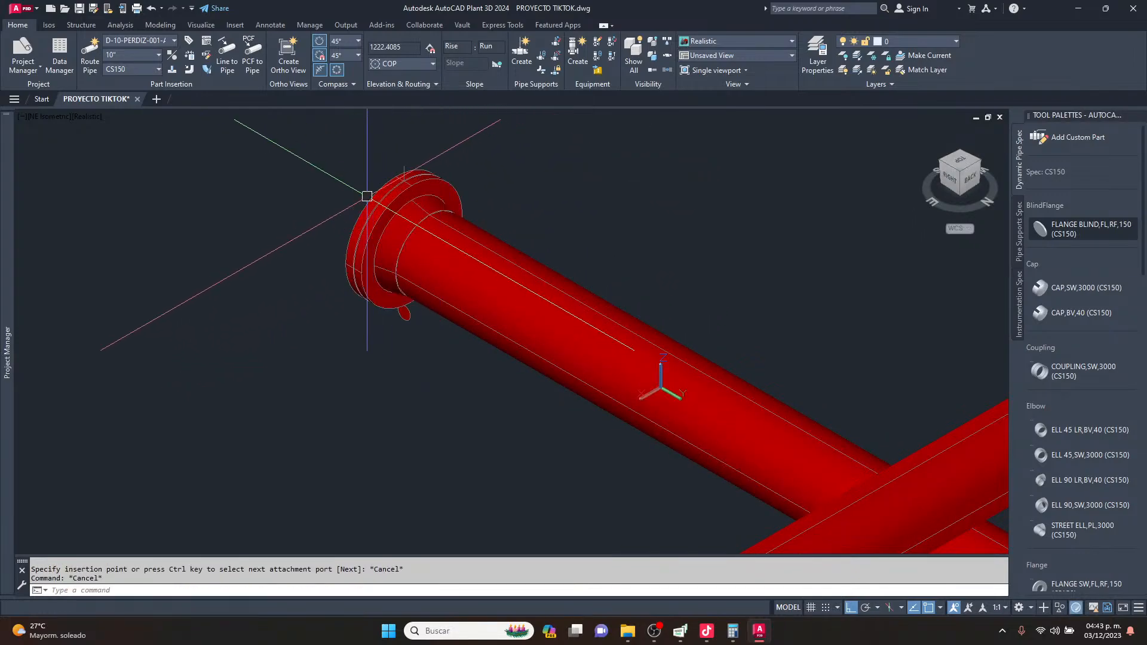
Examine the blind flange assembly at the line's starting end and its part information.
{"action": "scroll", "coordinate": [373, 203], "scroll_direction": "up", "scroll_amount": 5}
{"action": "scroll", "coordinate": [428, 180], "scroll_direction": "down", "scroll_amount": 3}
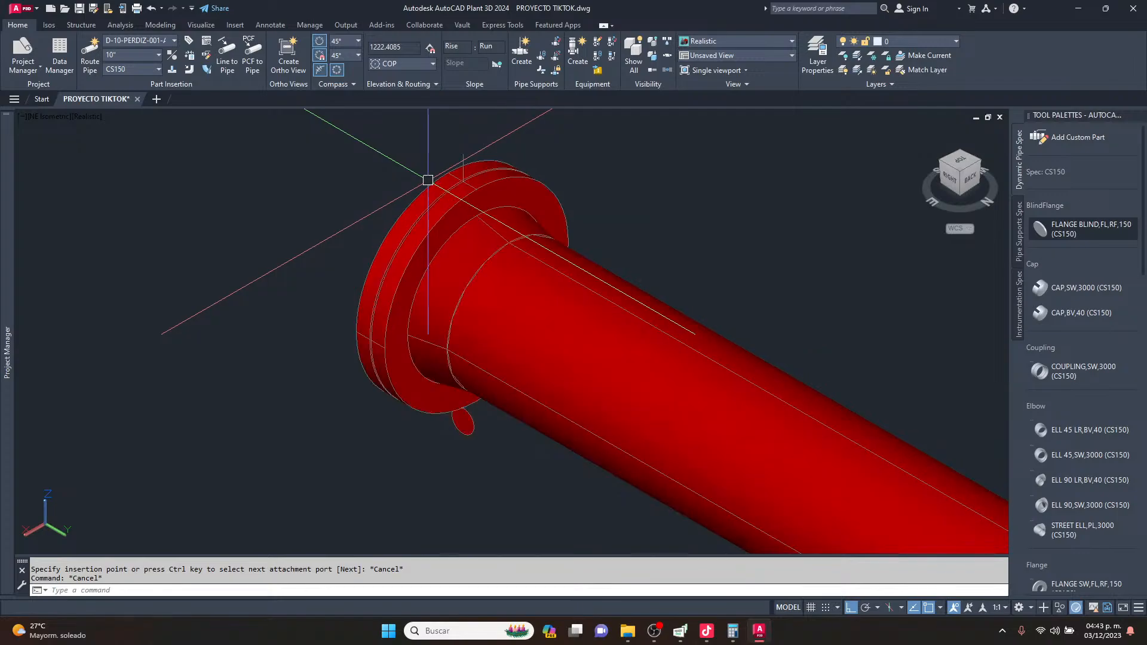
{"action": "scroll", "coordinate": [440, 417], "scroll_direction": "up", "scroll_amount": 5}
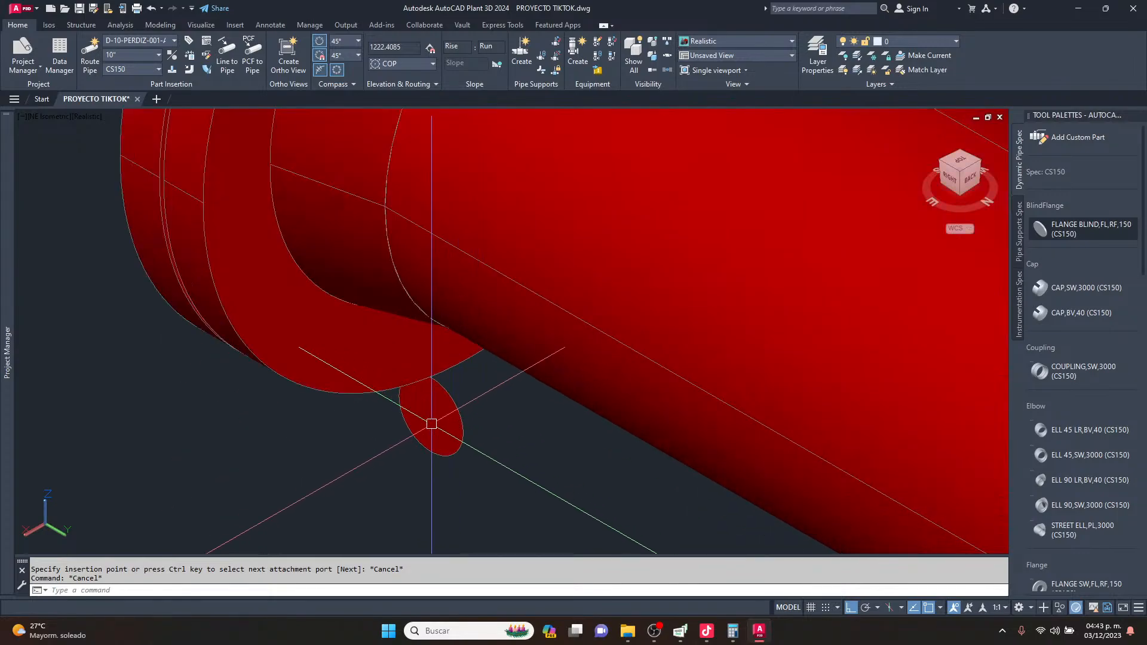
{"action": "scroll", "coordinate": [428, 422], "scroll_direction": "down", "scroll_amount": 6}
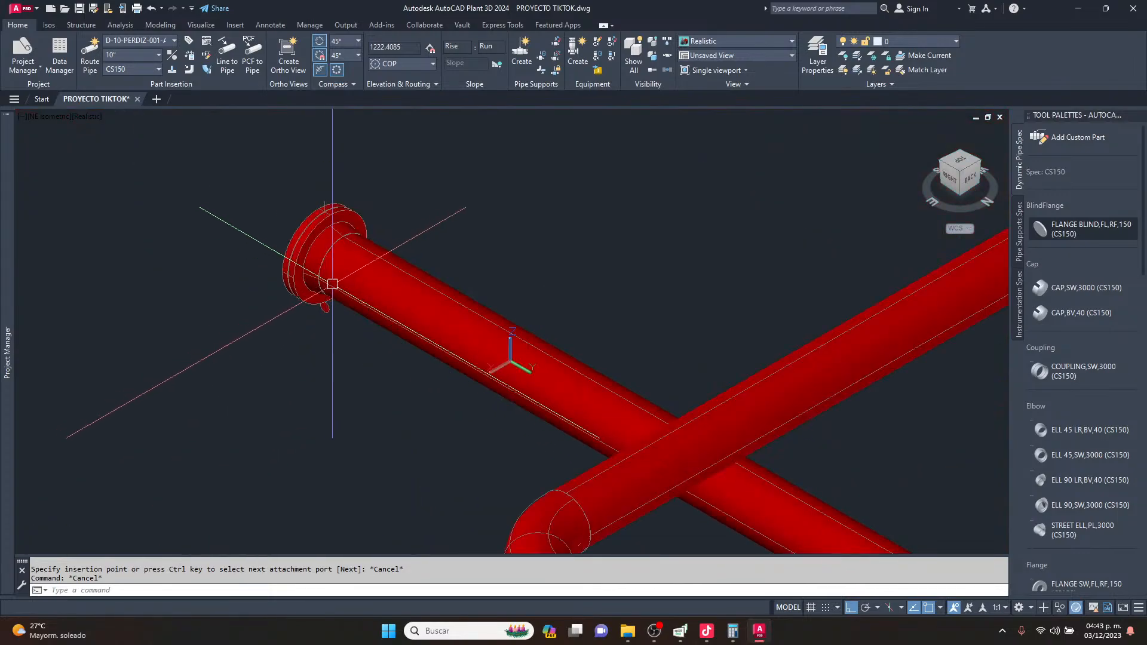
{"action": "scroll", "coordinate": [388, 269], "scroll_direction": "up", "scroll_amount": 2}
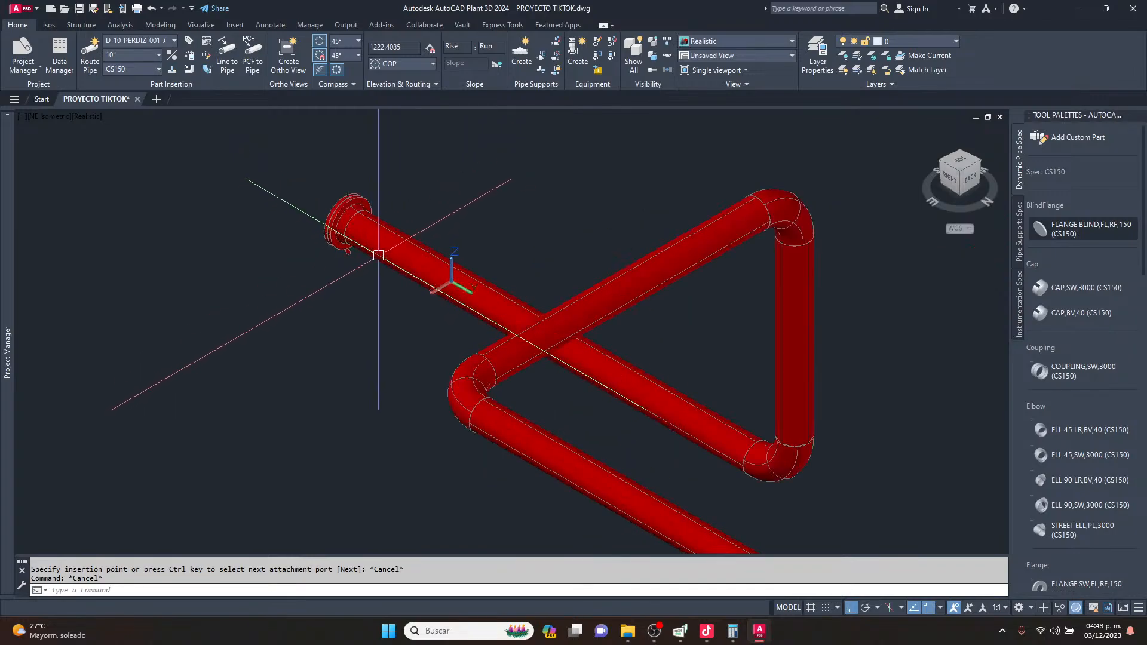
{"action": "scroll", "coordinate": [376, 236], "scroll_direction": "down", "scroll_amount": 2}
{"action": "scroll", "coordinate": [374, 235], "scroll_direction": "up", "scroll_amount": 5}
{"action": "scroll", "coordinate": [372, 233], "scroll_direction": "down", "scroll_amount": 4}
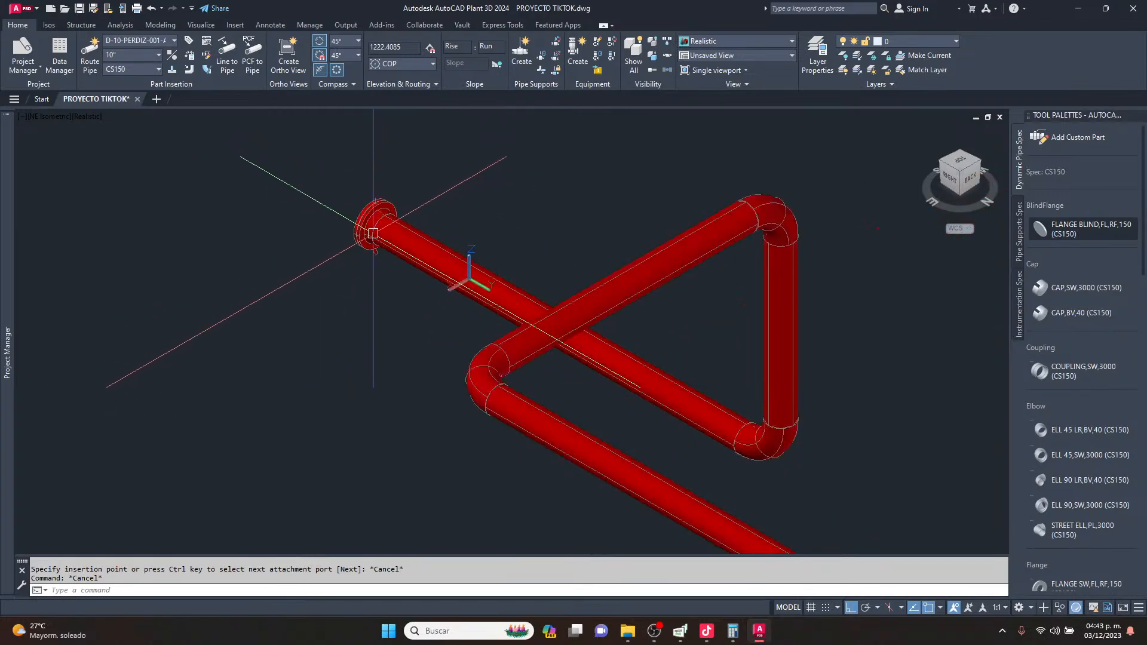
{"action": "scroll", "coordinate": [372, 233], "scroll_direction": "up", "scroll_amount": 5}
{"action": "scroll", "coordinate": [383, 185], "scroll_direction": "down", "scroll_amount": 3}
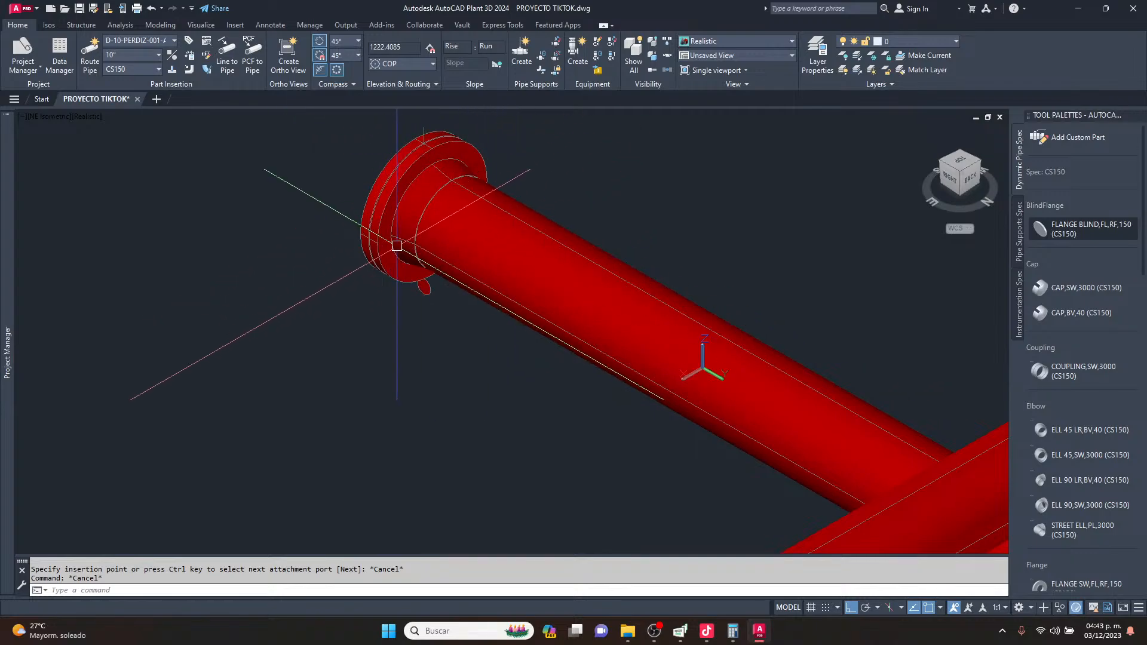
{"action": "mouse_move", "coordinate": [389, 231]}
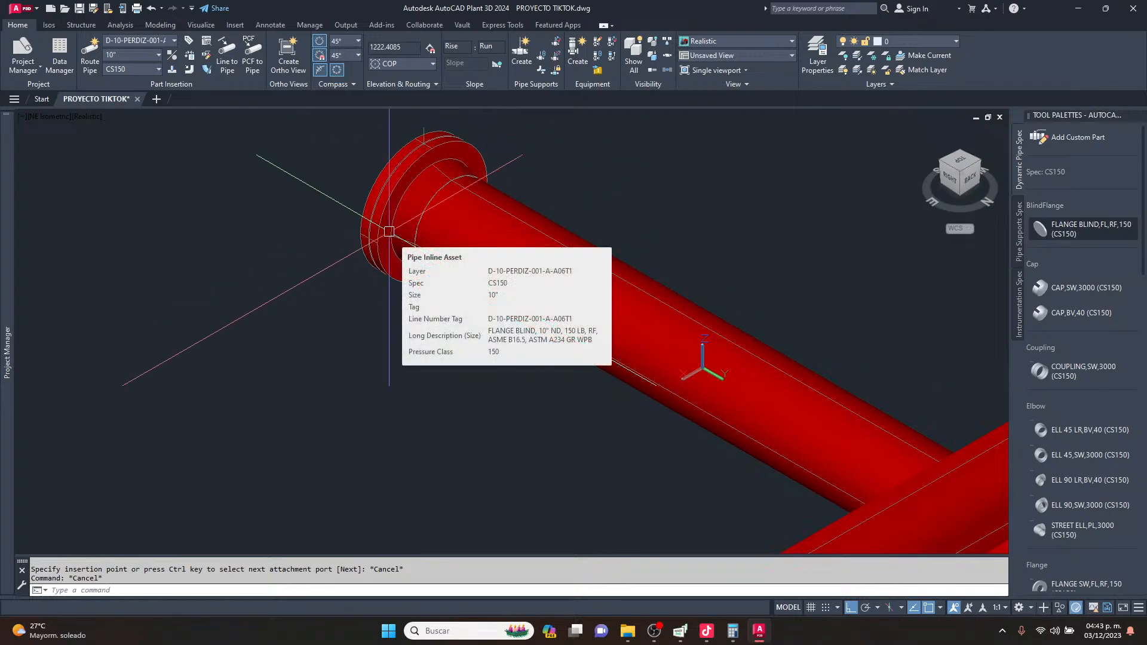
{"action": "scroll", "coordinate": [389, 231], "scroll_direction": "down", "scroll_amount": 6}
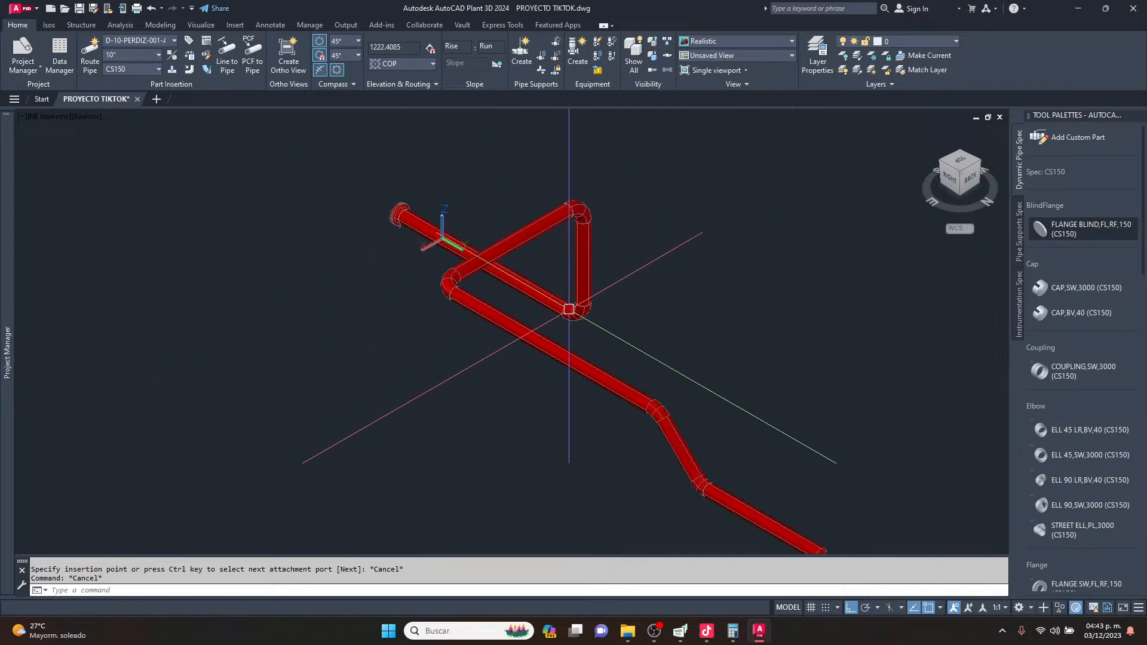
Close the far open end of the last pipe with a CAP,BV,40 and end the insertion.
{"action": "scroll", "coordinate": [720, 481], "scroll_direction": "up", "scroll_amount": 7}
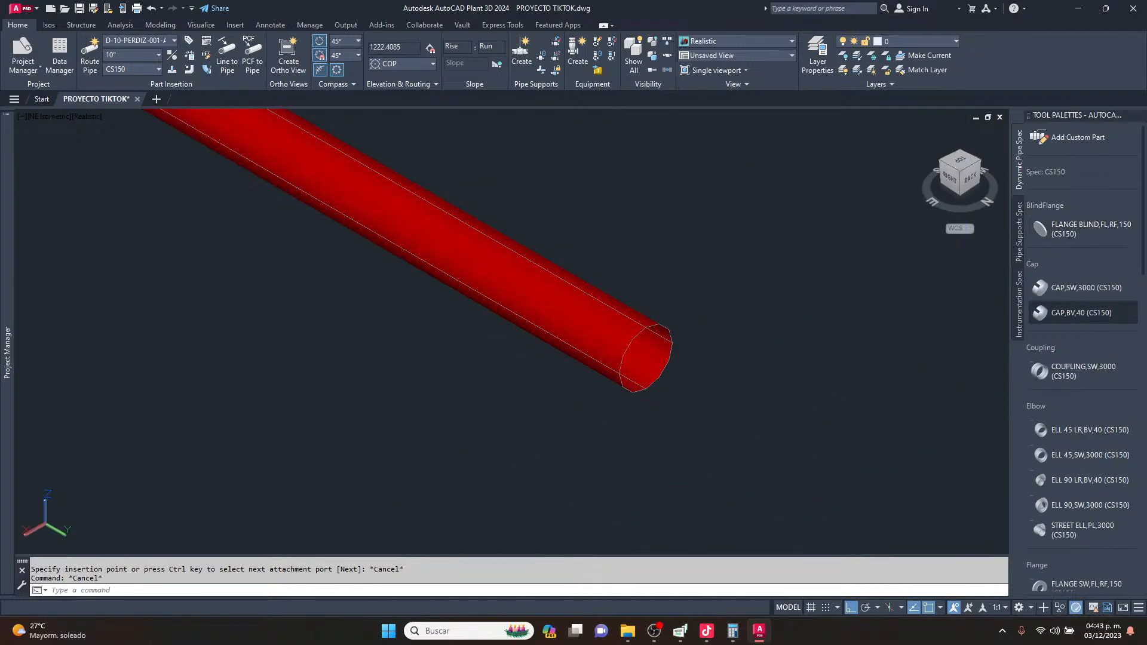
{"action": "left_click", "coordinate": [1081, 312]}
{"action": "left_click", "coordinate": [646, 359]}
{"action": "left_click", "coordinate": [720, 312]}
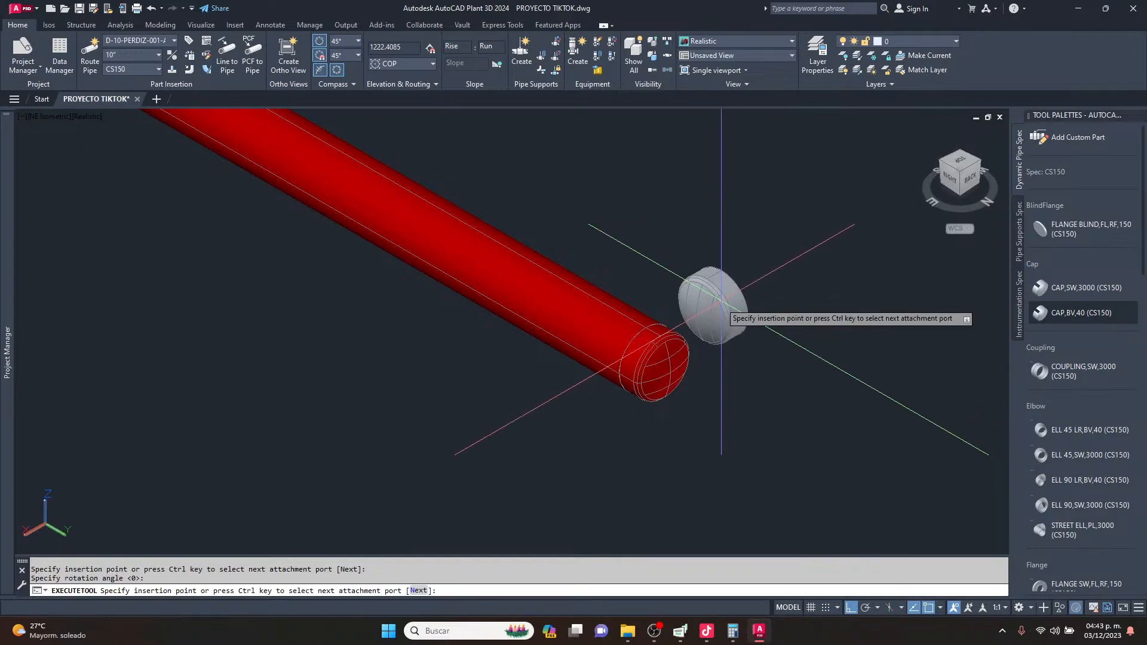
{"action": "key", "text": "Escape"}
{"action": "key", "text": "Escape"}
{"action": "scroll", "coordinate": [722, 351], "scroll_direction": "down", "scroll_amount": 5}
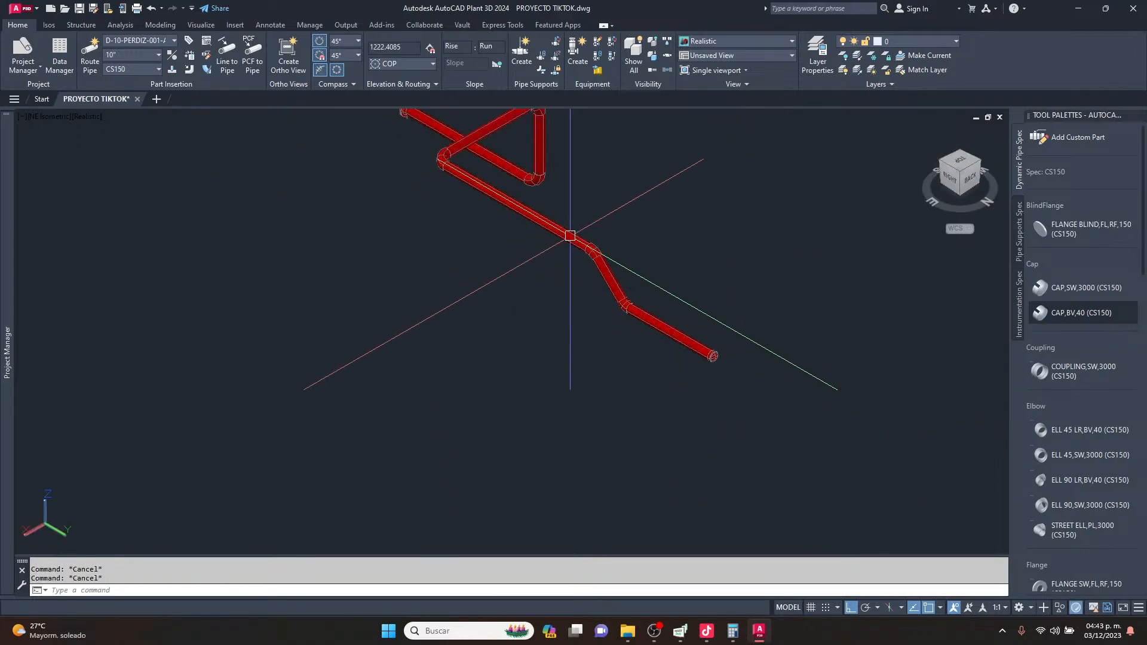
Insert a Ball Valve,FL,RF,150 near the middle of the first horizontal pipe, accepting its default rotation.
{"action": "middle_click_drag", "start_coordinate": [558, 384], "coordinate": [735, 346], "text": "shift"}
{"action": "scroll", "coordinate": [1049, 388], "scroll_direction": "down", "scroll_amount": 10}
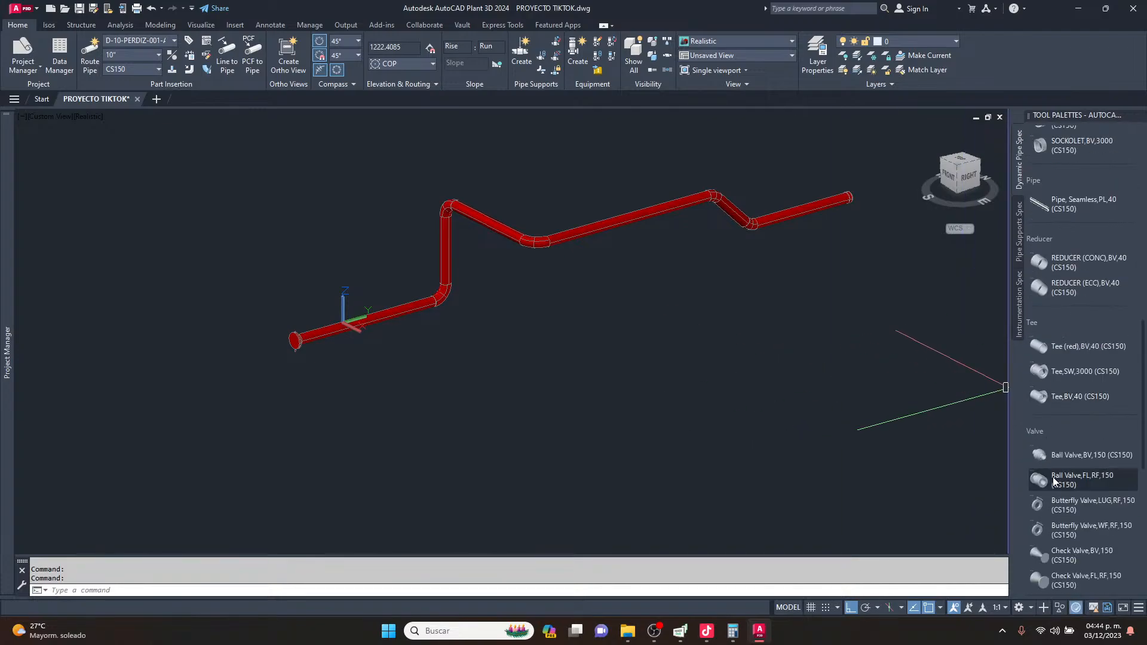
{"action": "left_click", "coordinate": [1069, 480]}
{"action": "scroll", "coordinate": [370, 322], "scroll_direction": "up", "scroll_amount": 3}
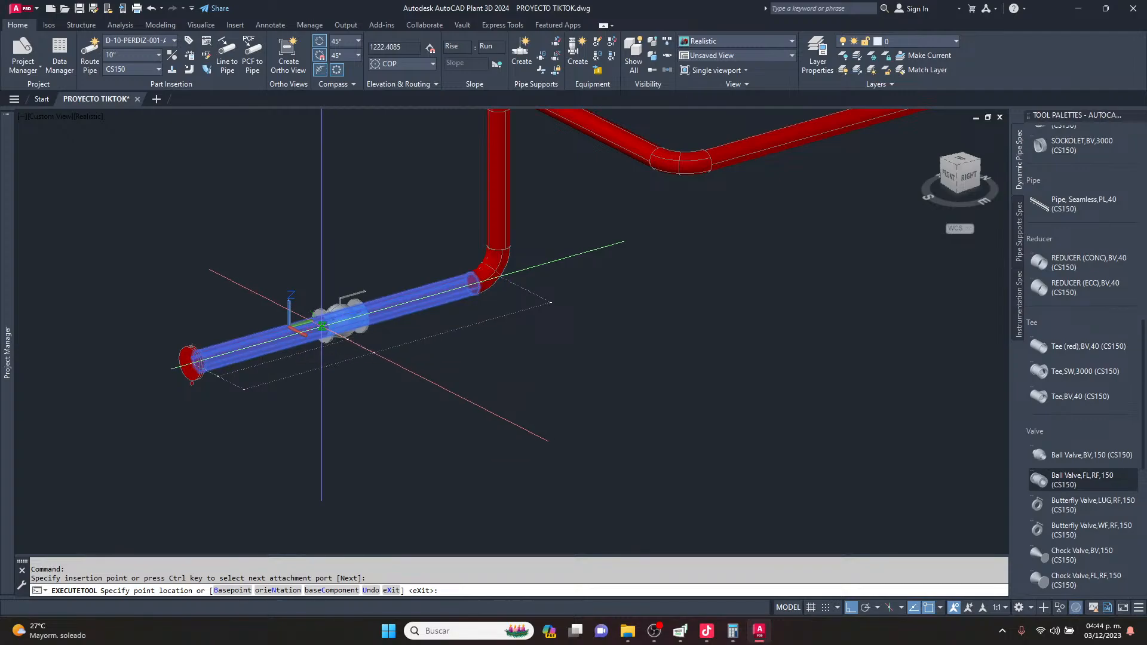
{"action": "left_click", "coordinate": [352, 311]}
{"action": "key", "text": "Return"}
{"action": "scroll", "coordinate": [500, 358], "scroll_direction": "down", "scroll_amount": 4}
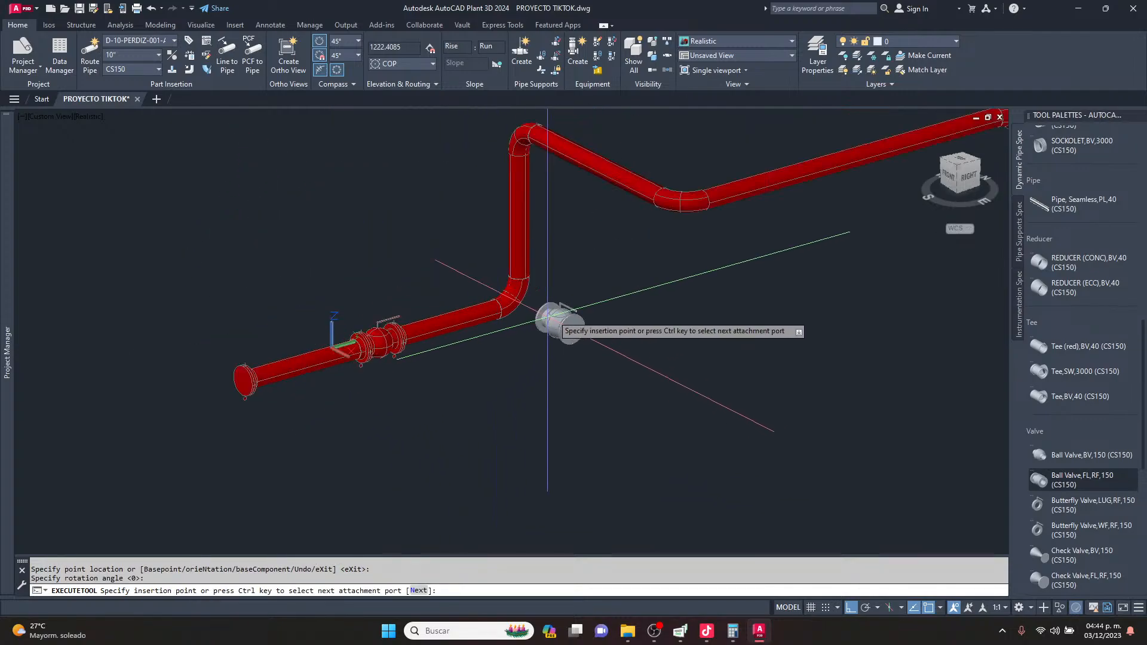
Insert a second Ball Valve,FL,RF,150 in the vertical riser, set its rotation, and end the insertion.
{"action": "scroll", "coordinate": [598, 335], "scroll_direction": "up", "scroll_amount": 2}
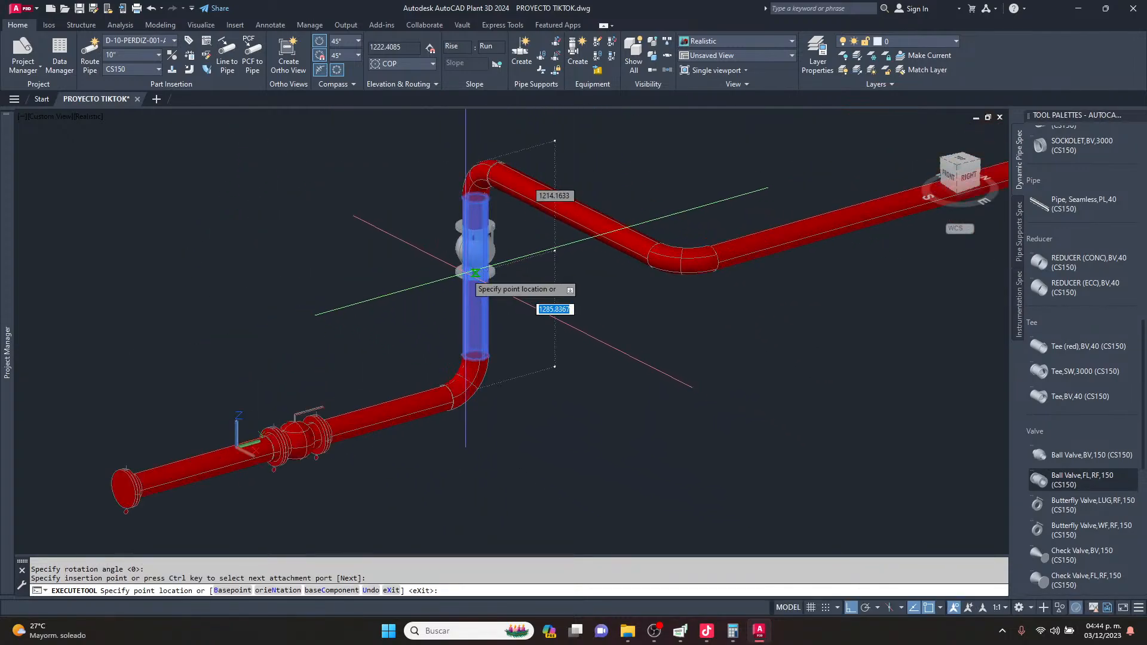
{"action": "left_click", "coordinate": [468, 293]}
{"action": "scroll", "coordinate": [458, 293], "scroll_direction": "up", "scroll_amount": 3}
{"action": "left_click", "coordinate": [348, 310]}
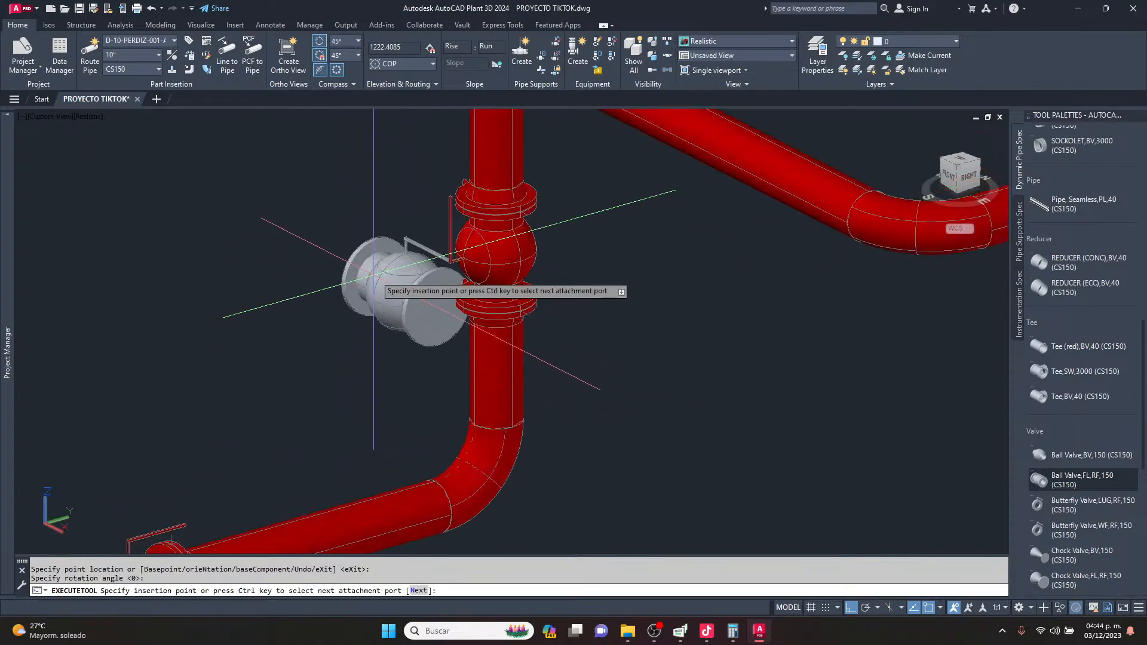
{"action": "scroll", "coordinate": [394, 259], "scroll_direction": "down", "scroll_amount": 5}
{"action": "key", "text": "Escape"}
{"action": "middle_click_drag", "start_coordinate": [363, 306], "coordinate": [249, 346], "text": "shift"}
{"action": "scroll", "coordinate": [248, 347], "scroll_direction": "up", "scroll_amount": 3}
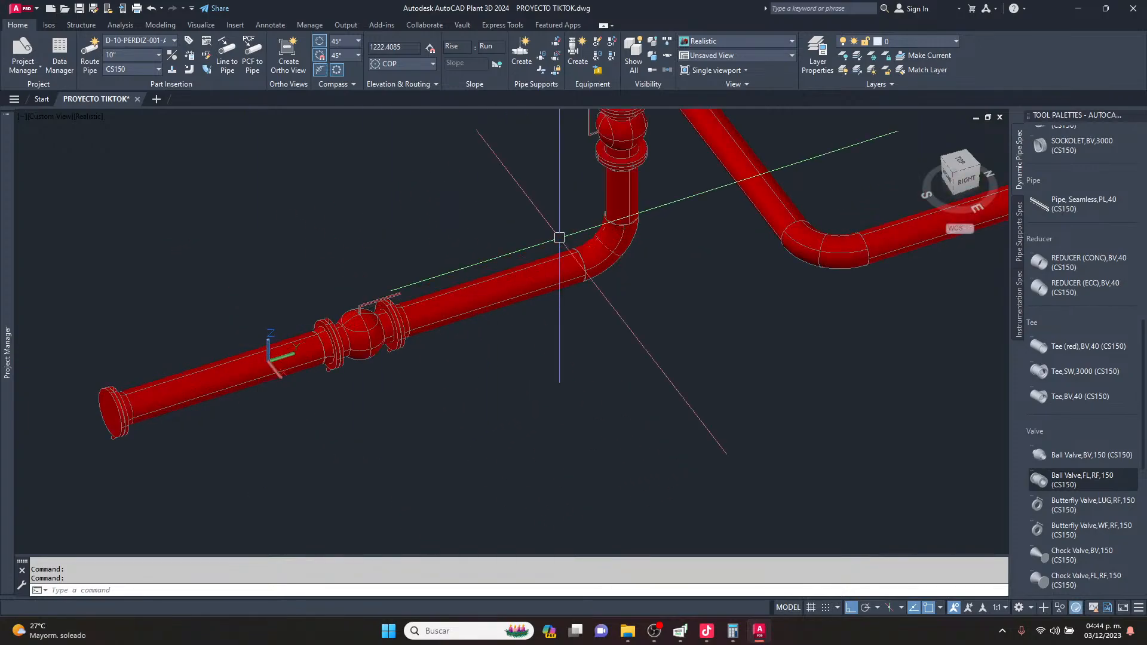
Route a vertical 10" branch about 1688 long upward from the middle of the horizontal pipe between the two elbows, switching the compass plane.
{"action": "scroll", "coordinate": [556, 238], "scroll_direction": "down", "scroll_amount": 4}
{"action": "middle_click_drag", "start_coordinate": [589, 230], "coordinate": [580, 290]}
{"action": "left_click", "coordinate": [637, 290]}
{"action": "scroll", "coordinate": [637, 289], "scroll_direction": "up", "scroll_amount": 4}
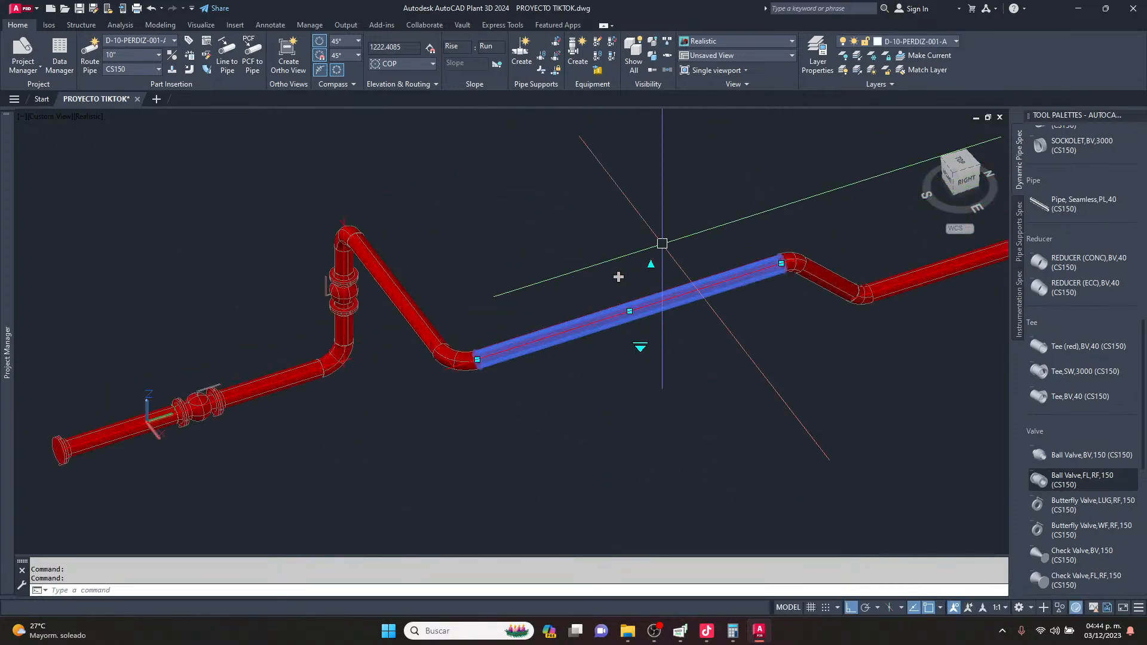
{"action": "middle_click_drag", "start_coordinate": [604, 253], "coordinate": [688, 308], "text": "shift"}
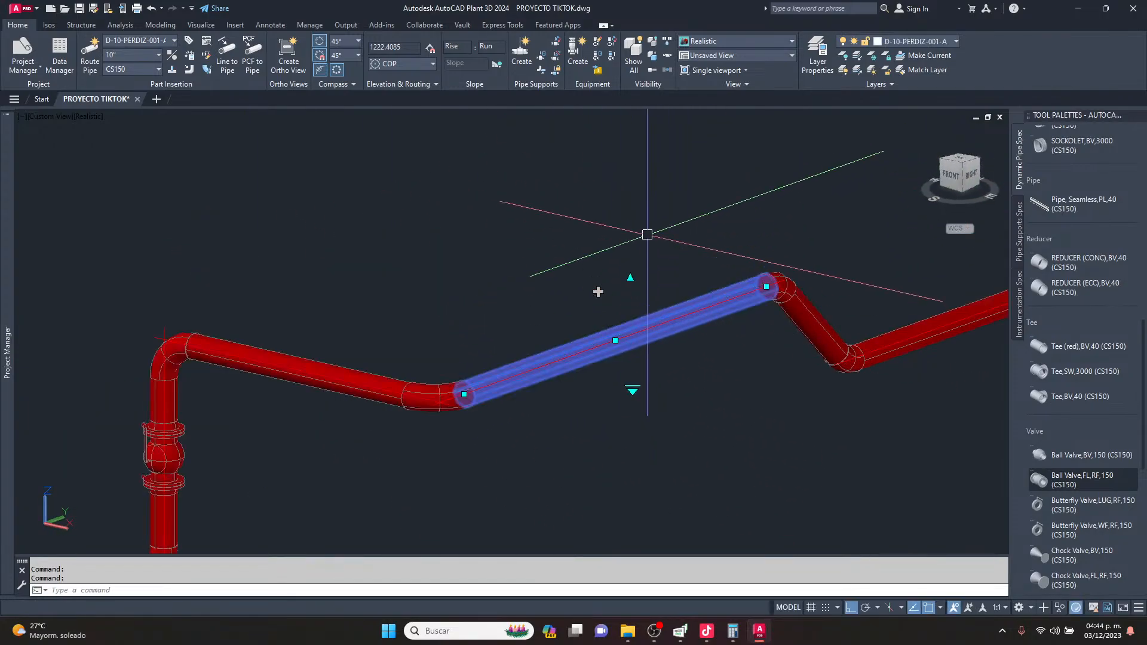
{"action": "middle_click_drag", "start_coordinate": [598, 292], "coordinate": [599, 291], "text": "shift"}
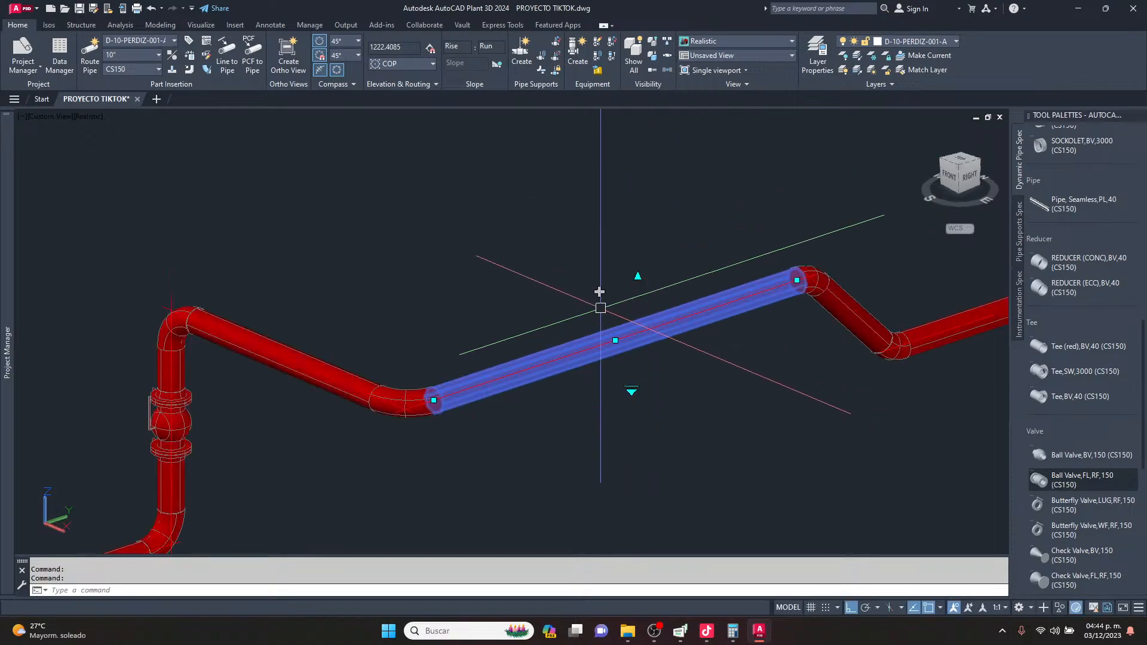
{"action": "left_click", "coordinate": [615, 340]}
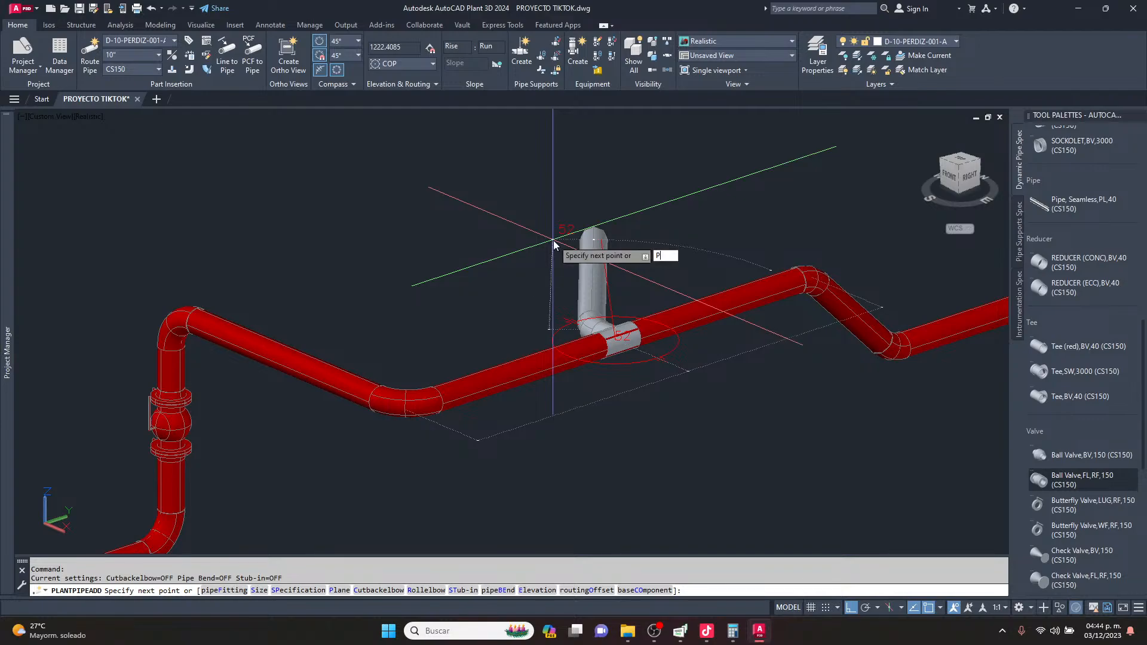
{"action": "key", "text": "Return"}
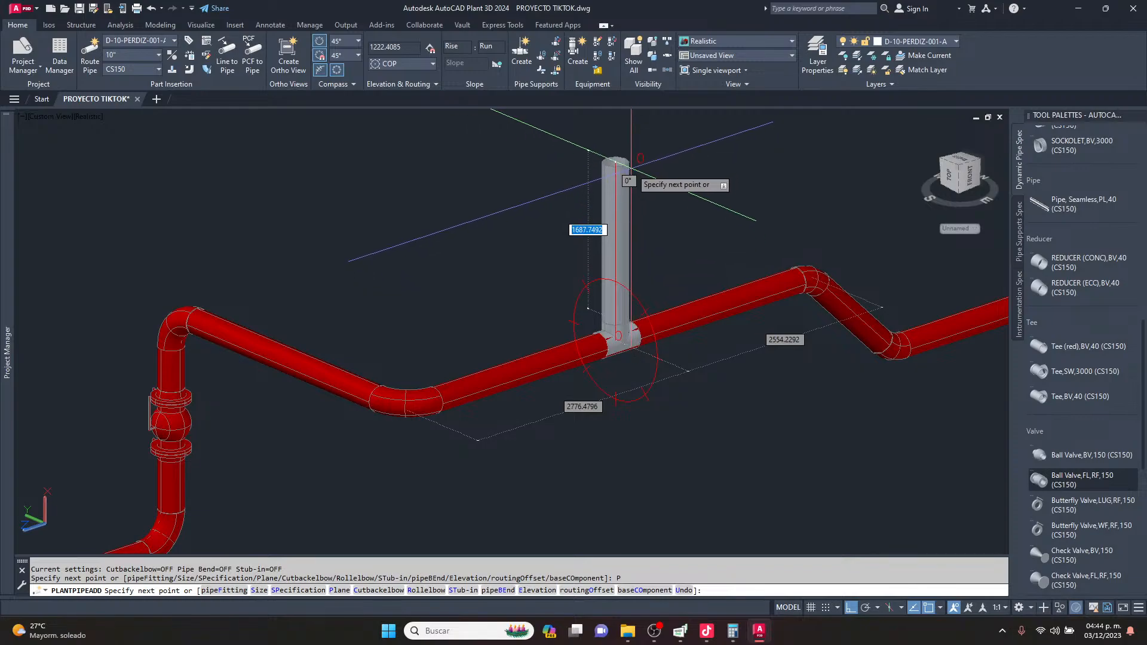
{"action": "left_click", "coordinate": [615, 161]}
{"action": "key", "text": "Escape"}
Insert a Ball Valve,FL,RF,150 on the open upper end of the vertical branch, set its rotation, and end the insertion.
{"action": "scroll", "coordinate": [635, 338], "scroll_direction": "down", "scroll_amount": 4}
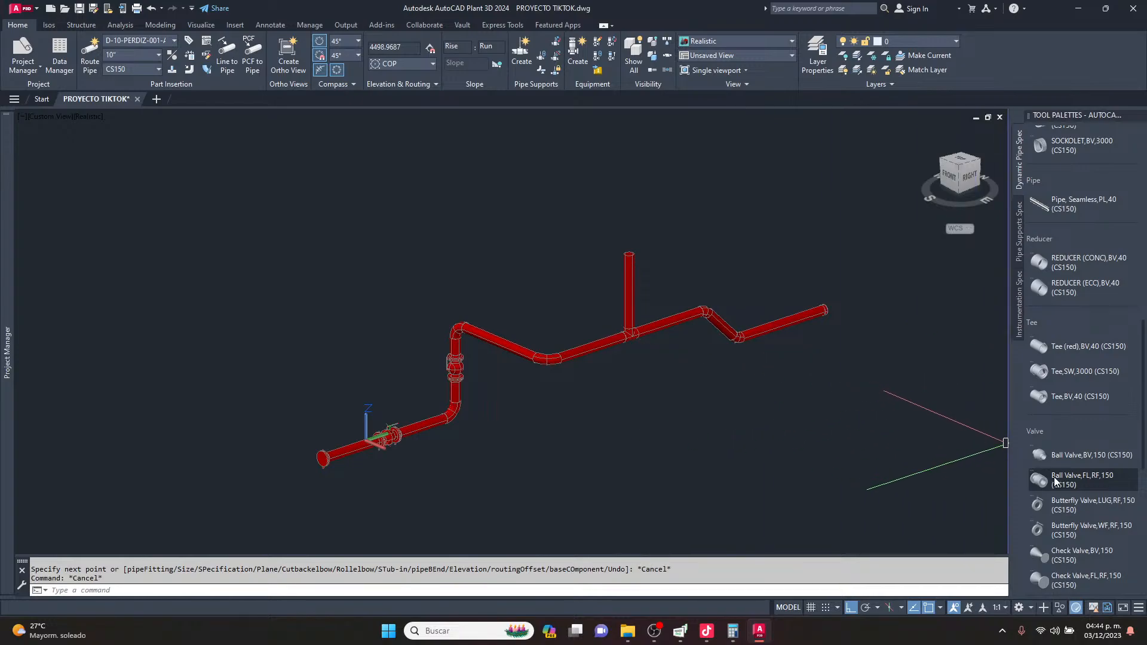
{"action": "left_click", "coordinate": [1056, 483]}
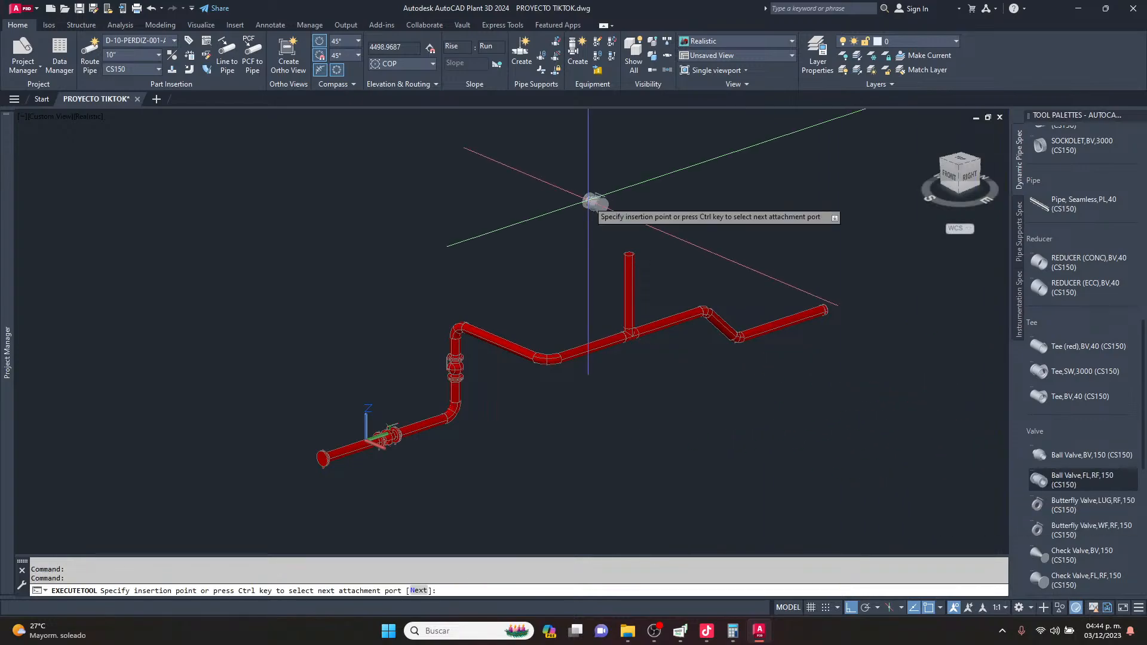
{"action": "scroll", "coordinate": [654, 255], "scroll_direction": "up", "scroll_amount": 1}
{"action": "scroll", "coordinate": [654, 256], "scroll_direction": "up", "scroll_amount": 3}
{"action": "left_click", "coordinate": [633, 242]}
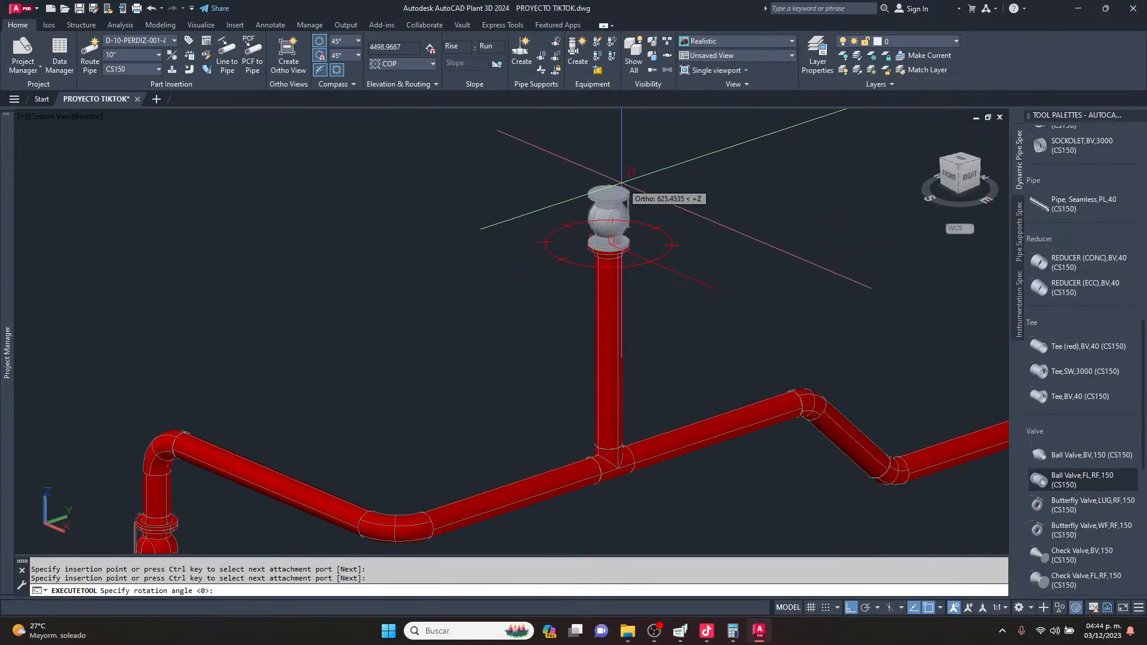
{"action": "left_click", "coordinate": [696, 192]}
{"action": "key", "text": "Escape"}
{"action": "scroll", "coordinate": [657, 191], "scroll_direction": "down", "scroll_amount": 1}
Close the open upper flange of the branch's ball valve with a FLANGE BLIND,FL,RF,150 and end the insertion.
{"action": "scroll", "coordinate": [604, 174], "scroll_direction": "up", "scroll_amount": 6}
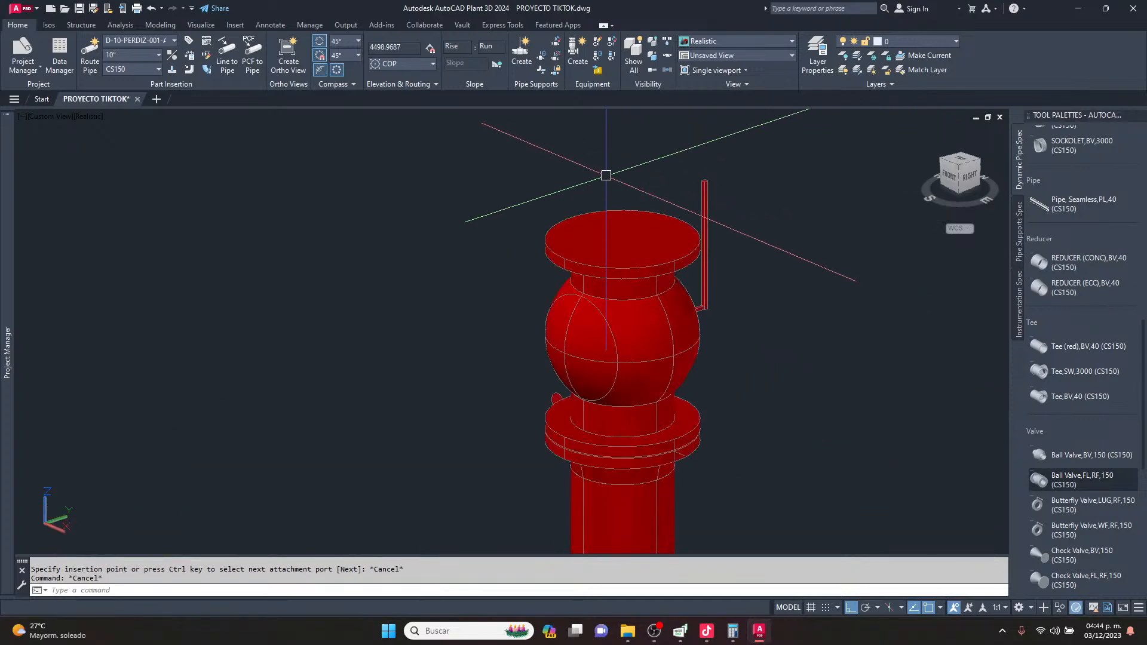
{"action": "scroll", "coordinate": [1056, 457], "scroll_direction": "up", "scroll_amount": 10}
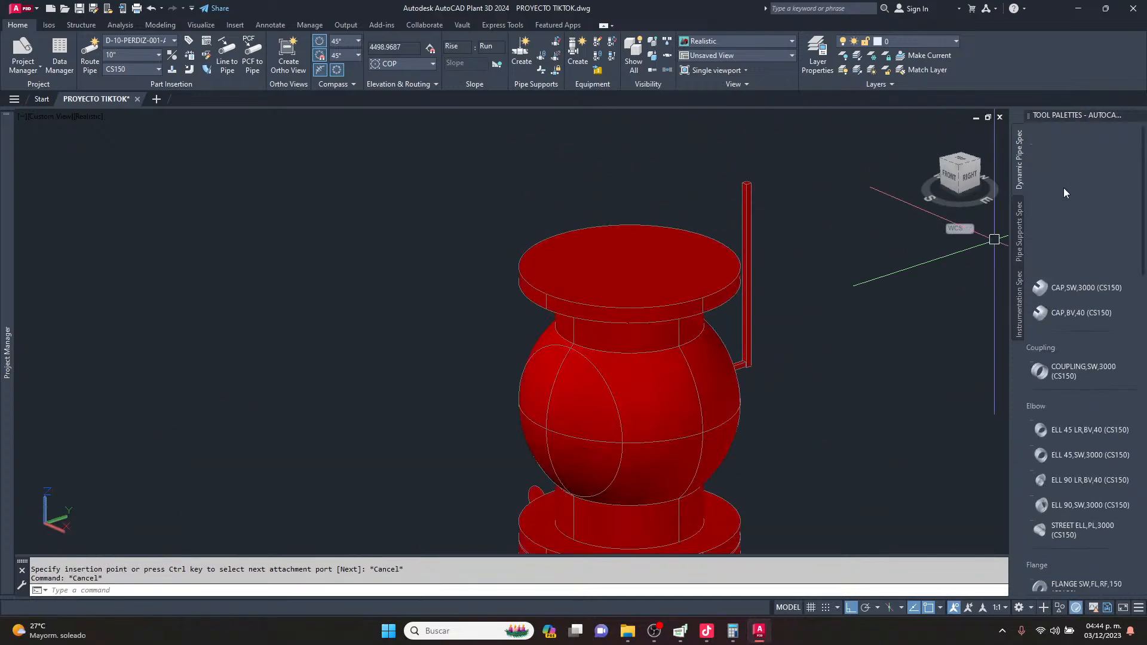
{"action": "left_click", "coordinate": [1049, 232]}
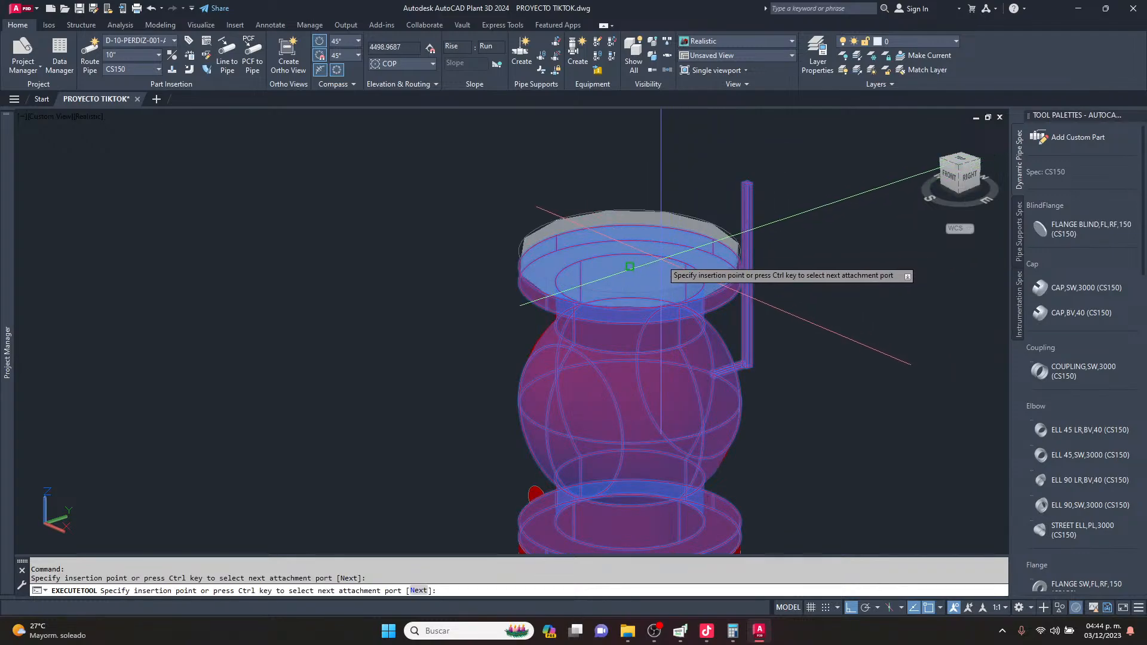
{"action": "left_click", "coordinate": [665, 262]}
{"action": "key", "text": "Escape"}
{"action": "scroll", "coordinate": [556, 195], "scroll_direction": "down", "scroll_amount": 5}
{"action": "middle_click_drag", "start_coordinate": [555, 194], "coordinate": [591, 351], "text": "shift"}
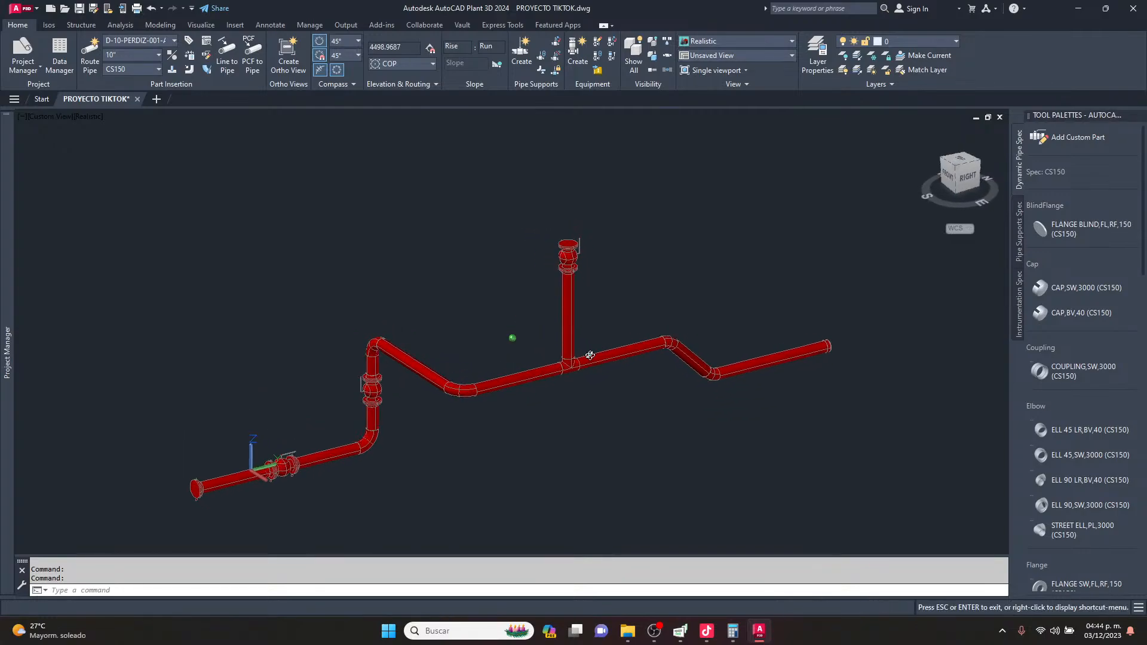
{"action": "middle_click_drag", "start_coordinate": [663, 350], "coordinate": [633, 398], "text": "shift"}
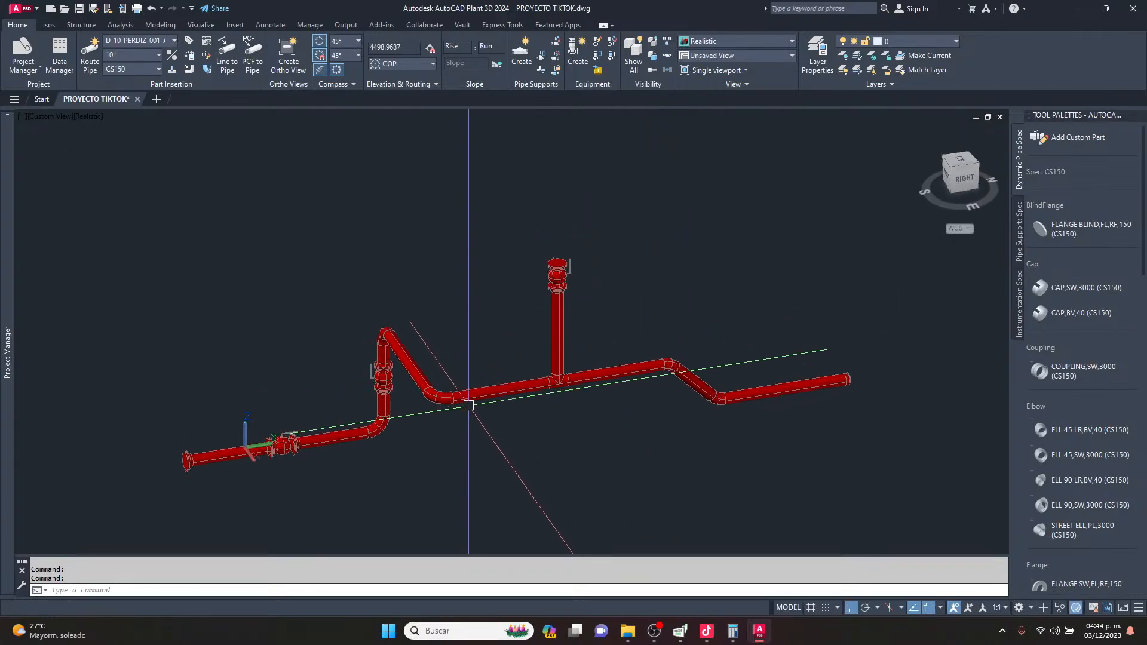
Insert a SOCKOLET,BV,3000 facing straight up on the horizontal pipe between the elbow and the branch tee.
{"action": "scroll", "coordinate": [550, 440], "scroll_direction": "up", "scroll_amount": 5}
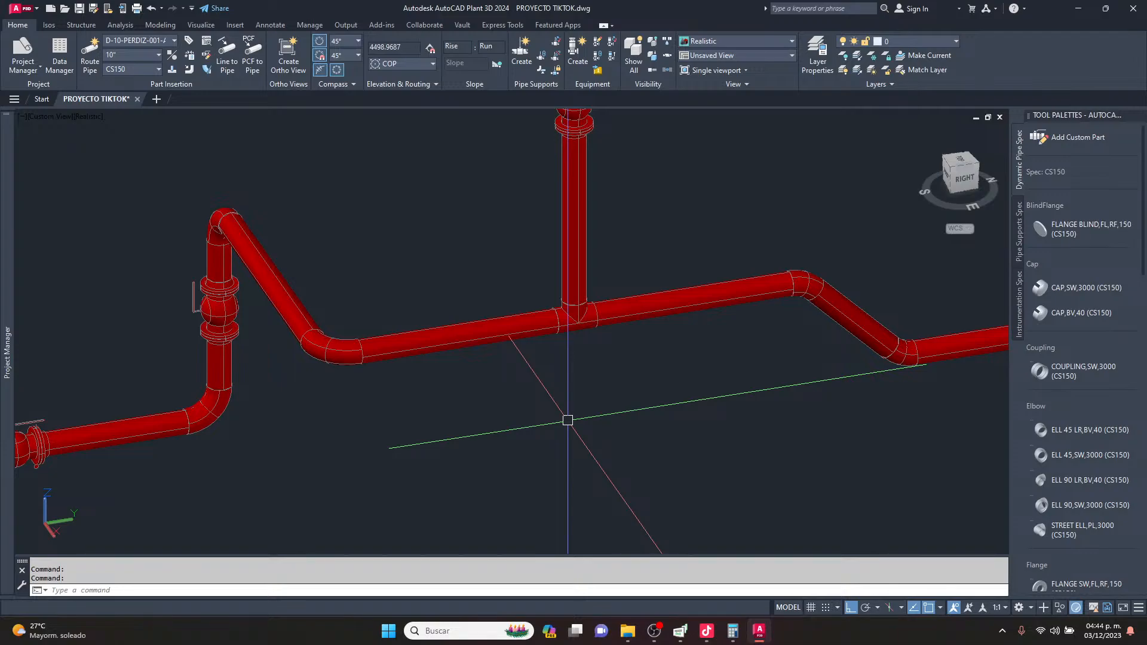
{"action": "scroll", "coordinate": [537, 383], "scroll_direction": "down", "scroll_amount": 3}
{"action": "scroll", "coordinate": [1053, 368], "scroll_direction": "down", "scroll_amount": 3}
{"action": "left_click", "coordinate": [1064, 448]}
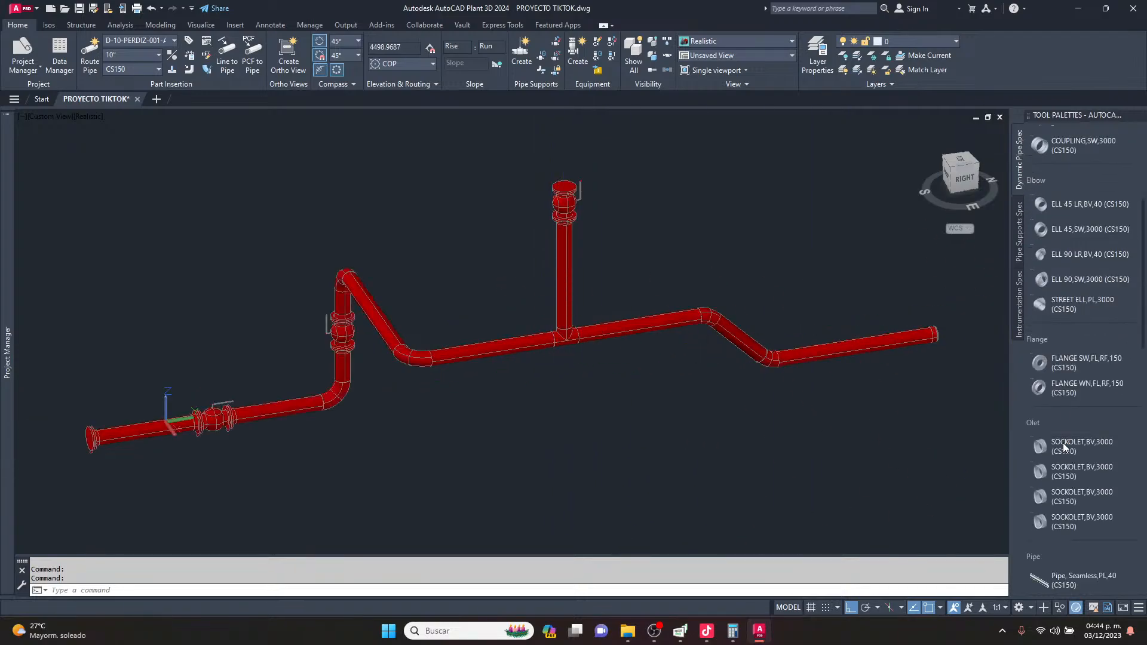
{"action": "scroll", "coordinate": [478, 346], "scroll_direction": "up", "scroll_amount": 5}
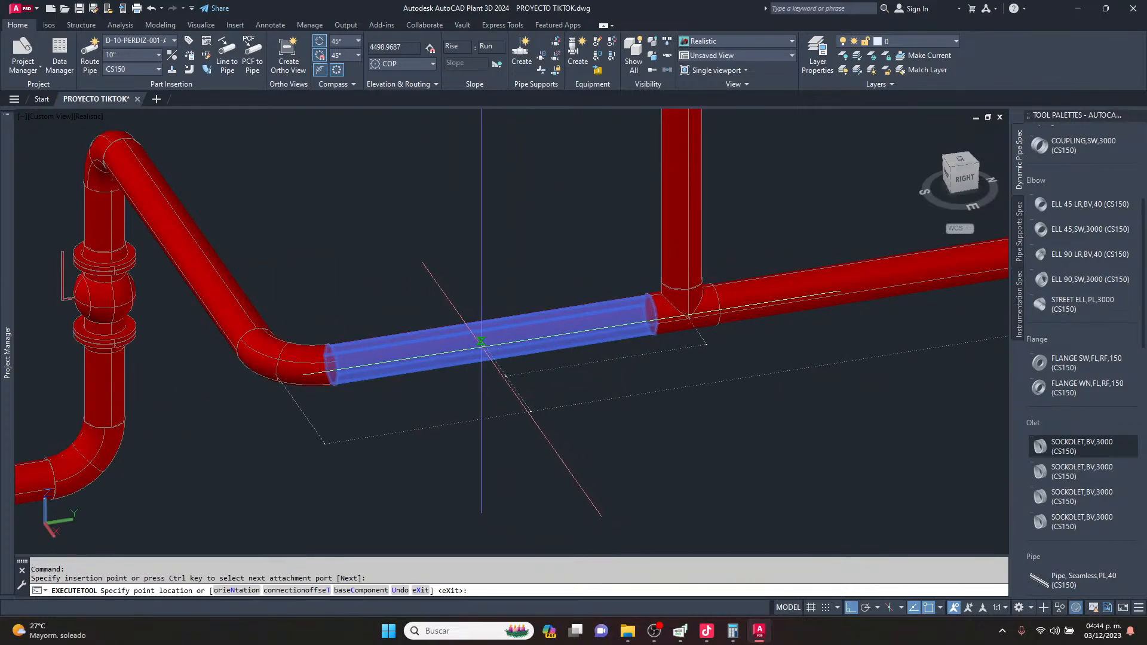
{"action": "left_click", "coordinate": [482, 340]}
{"action": "scroll", "coordinate": [481, 328], "scroll_direction": "up", "scroll_amount": 2}
{"action": "scroll", "coordinate": [482, 239], "scroll_direction": "up", "scroll_amount": 2}
{"action": "scroll", "coordinate": [502, 242], "scroll_direction": "down", "scroll_amount": 3}
{"action": "scroll", "coordinate": [502, 242], "scroll_direction": "up", "scroll_amount": 4}
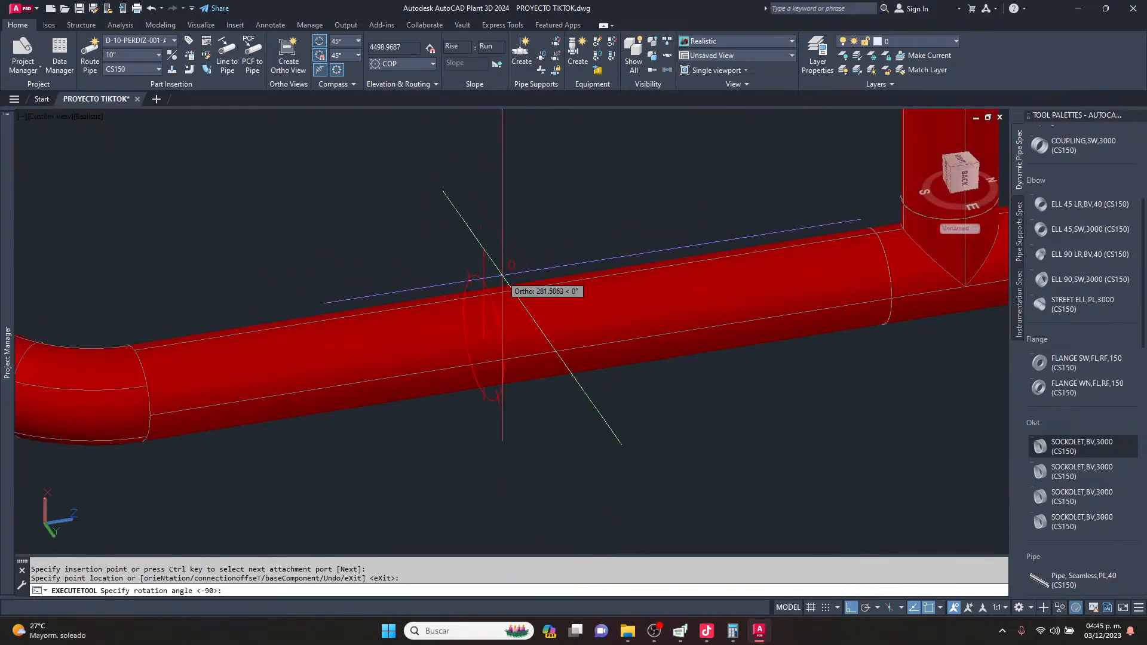
{"action": "scroll", "coordinate": [512, 210], "scroll_direction": "down", "scroll_amount": 3}
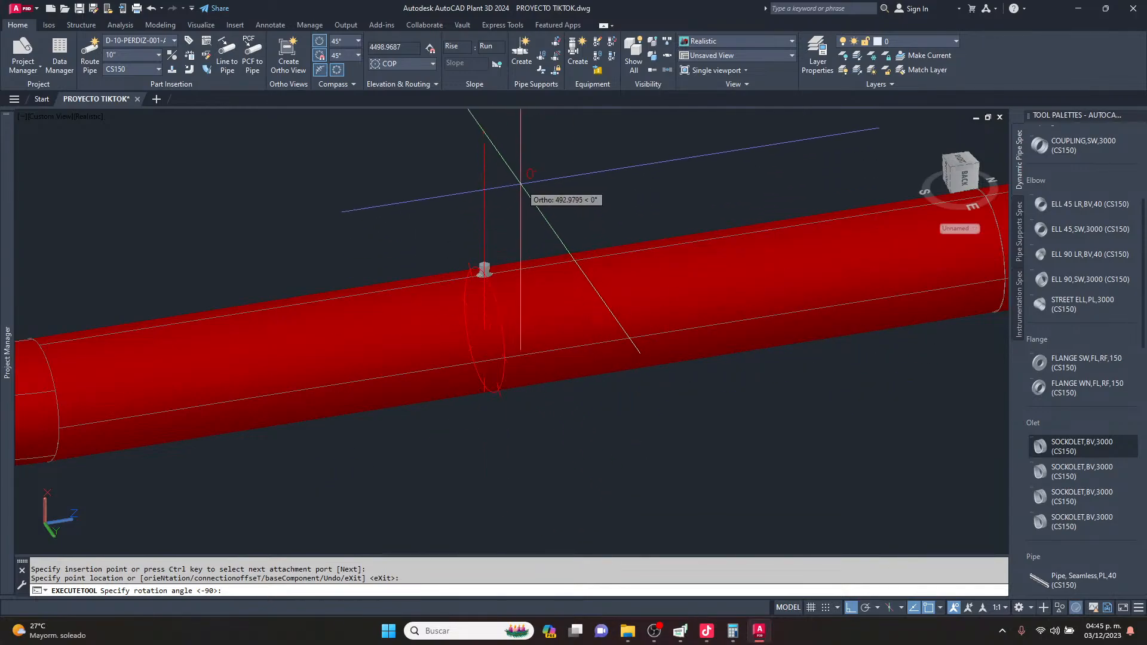
{"action": "key", "text": "Escape"}
{"action": "key", "text": "Escape"}
Substitute the sockolet with the 10"x2" SOCKOLET, 3000 LB, BWXSW size.
{"action": "scroll", "coordinate": [465, 264], "scroll_direction": "up", "scroll_amount": 3}
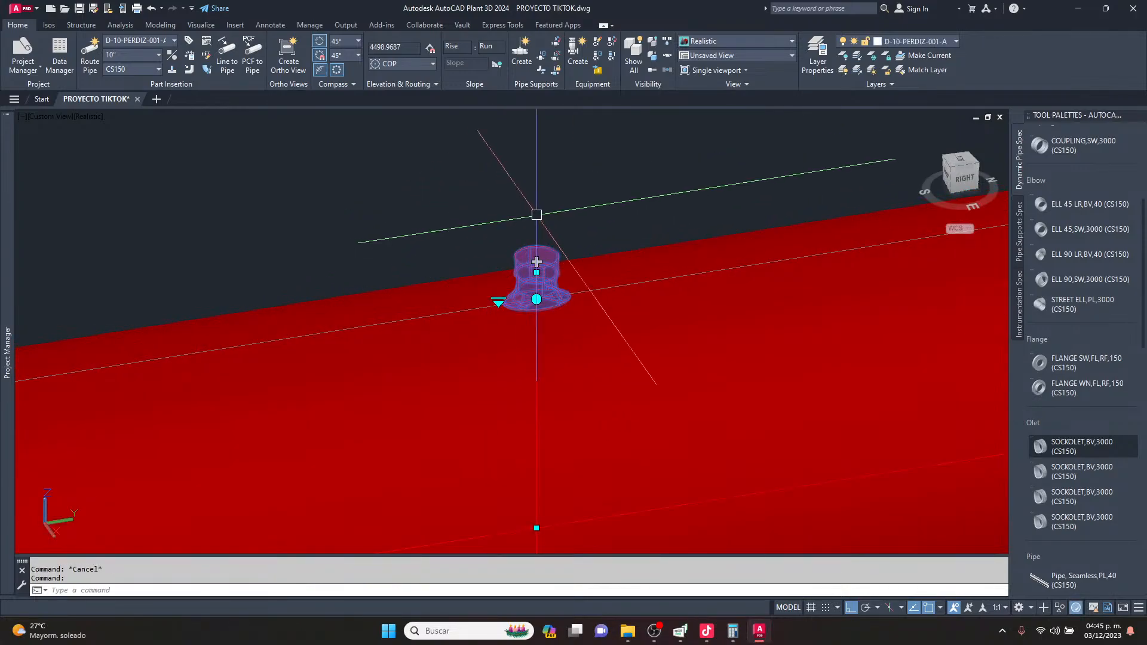
{"action": "scroll", "coordinate": [536, 262], "scroll_direction": "up", "scroll_amount": 5}
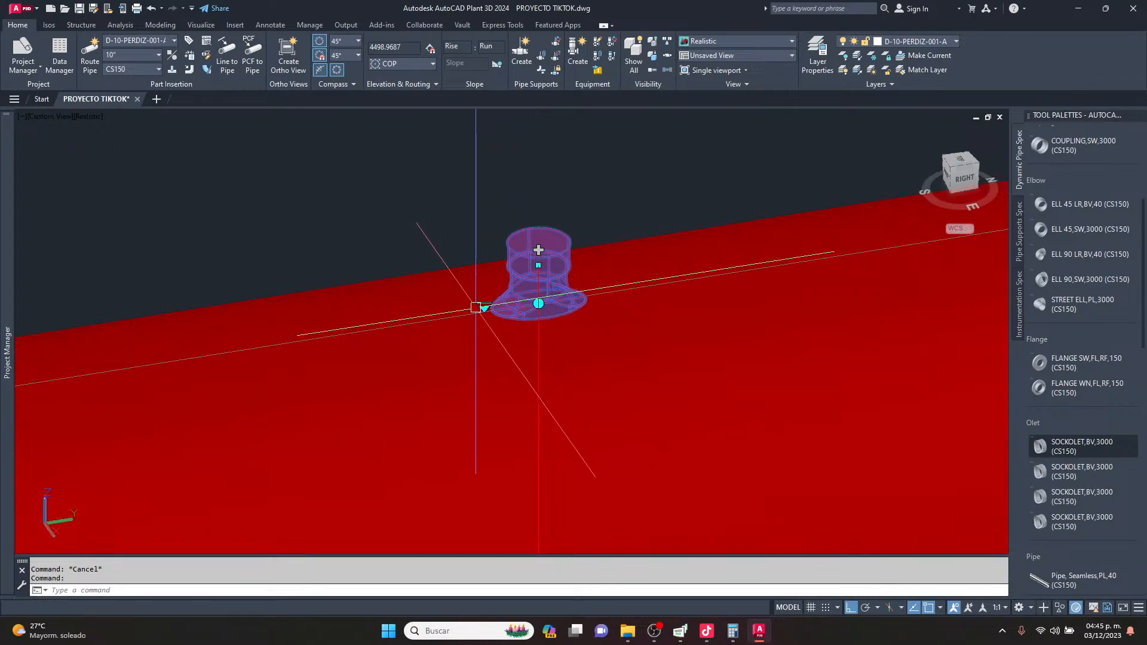
{"action": "left_click", "coordinate": [486, 299]}
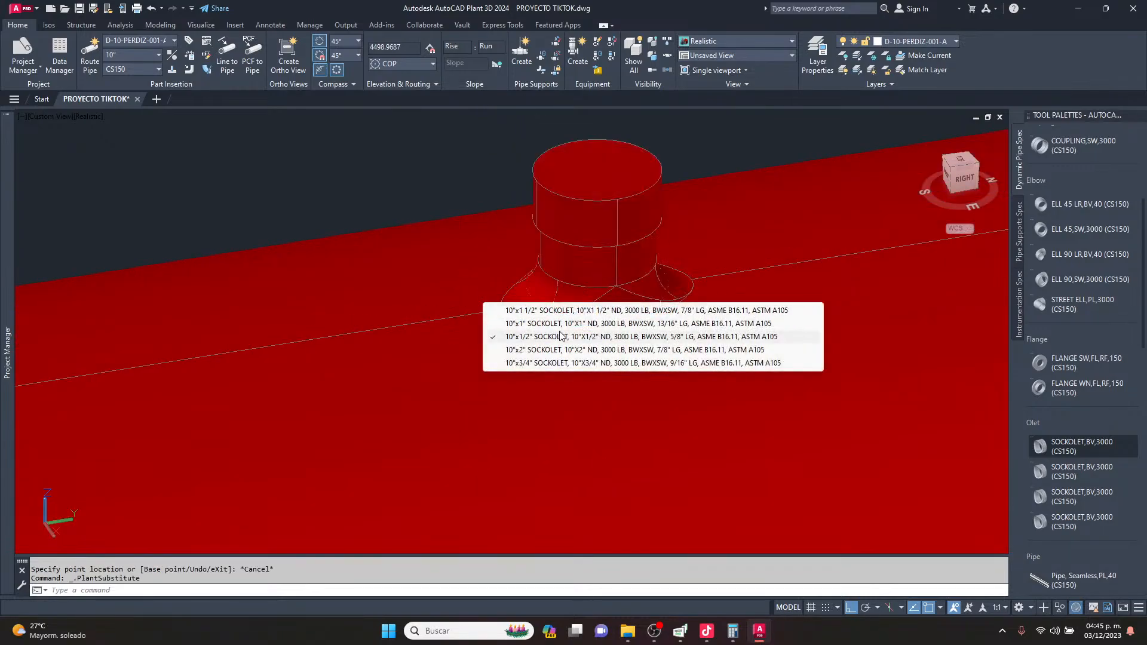
{"action": "left_click", "coordinate": [531, 350]}
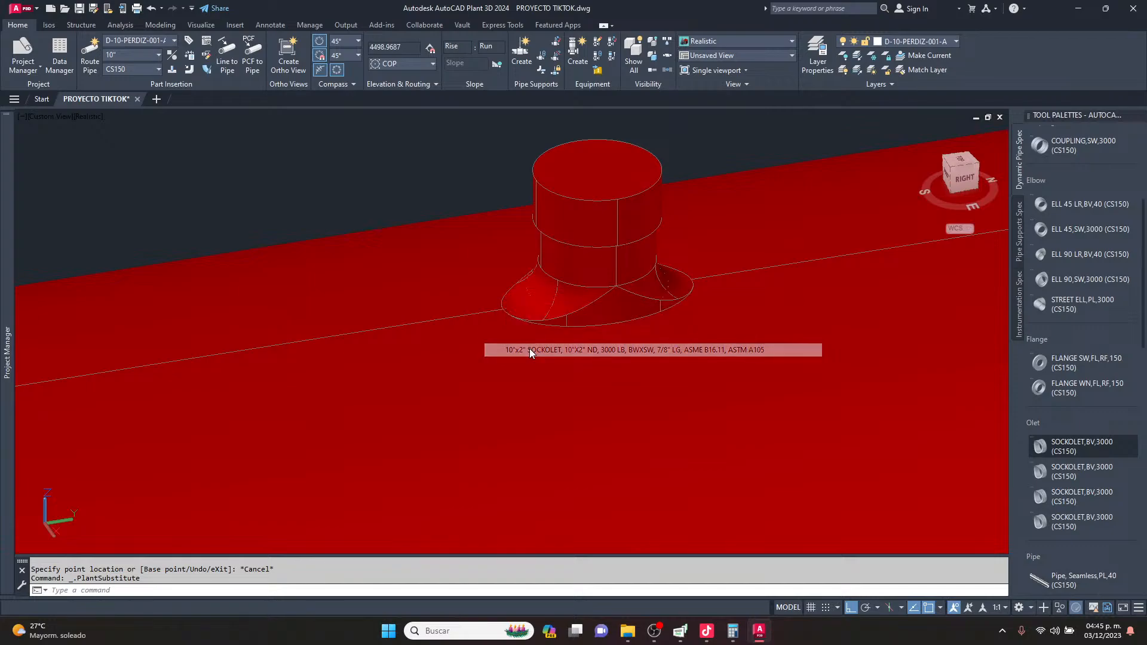
{"action": "scroll", "coordinate": [528, 355], "scroll_direction": "down", "scroll_amount": 7}
{"action": "scroll", "coordinate": [521, 325], "scroll_direction": "down", "scroll_amount": 3}
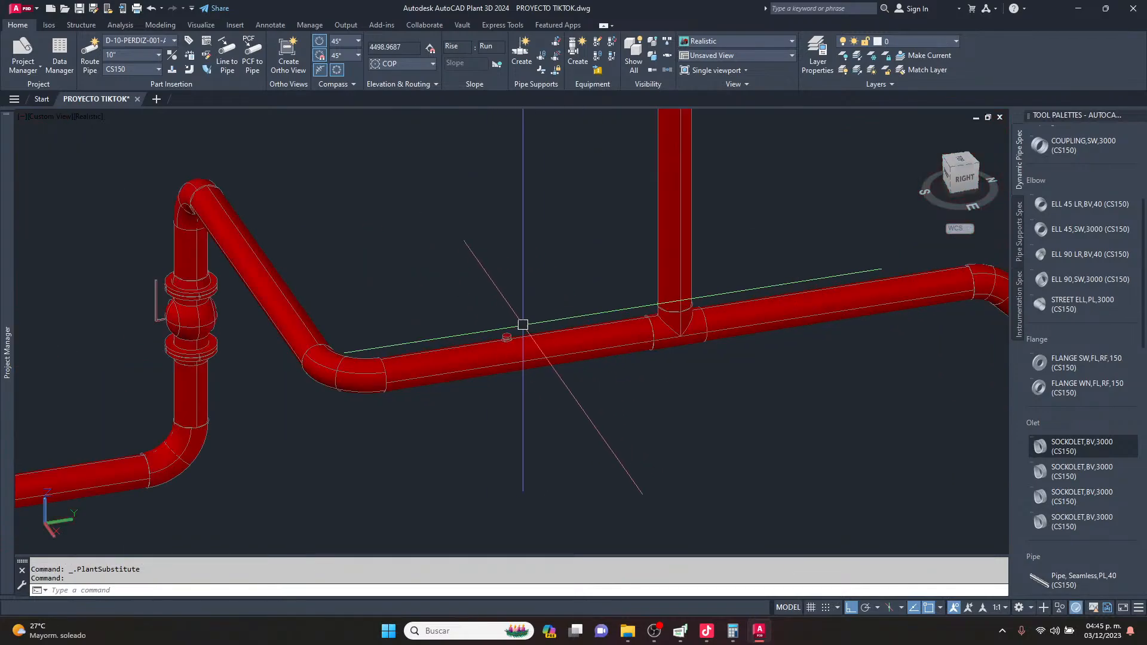
Route a 2" pipe vertically upward from the sockolet's open end and end the routing.
{"action": "scroll", "coordinate": [502, 331], "scroll_direction": "up", "scroll_amount": 10}
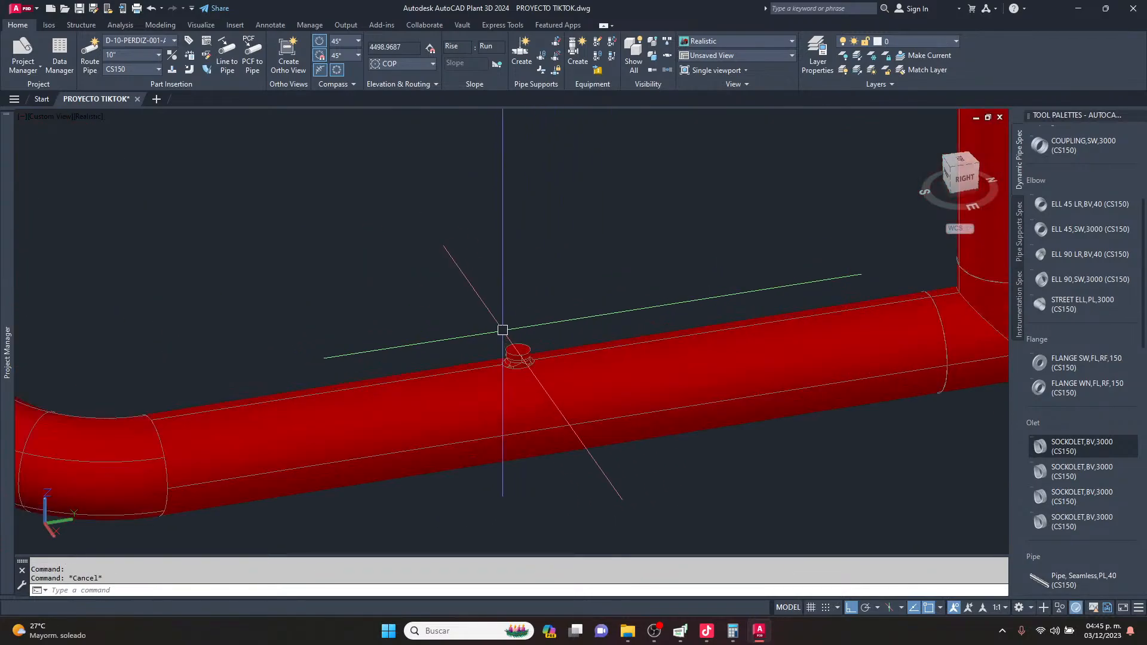
{"action": "left_click", "coordinate": [542, 365]}
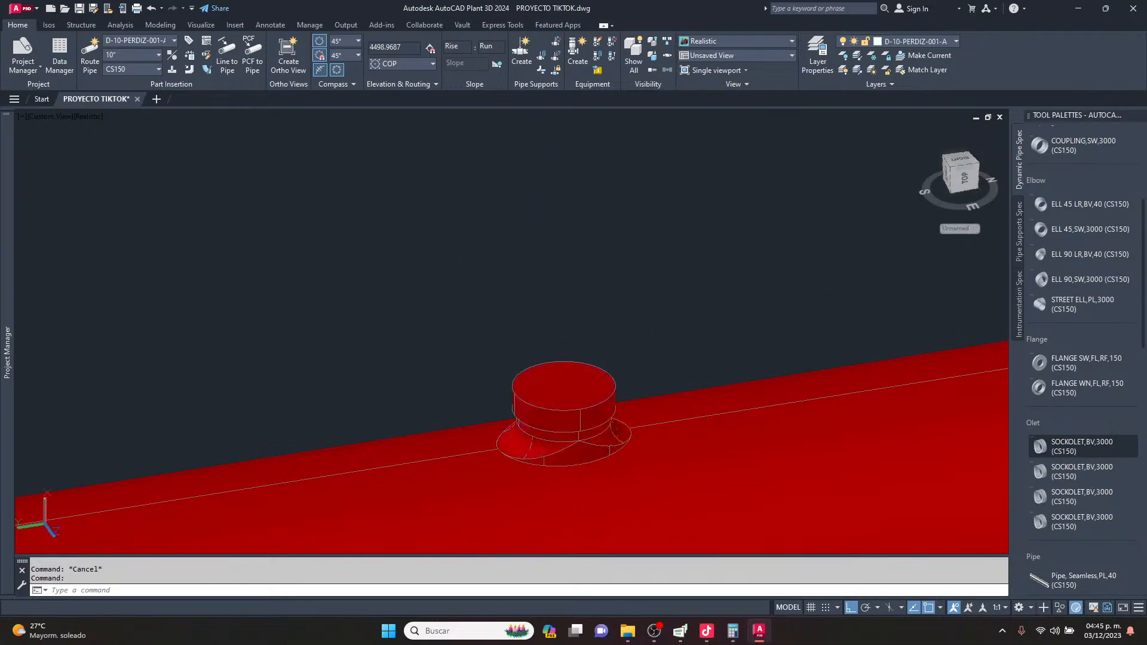
{"action": "left_click", "coordinate": [564, 373]}
{"action": "scroll", "coordinate": [564, 376], "scroll_direction": "down", "scroll_amount": 5}
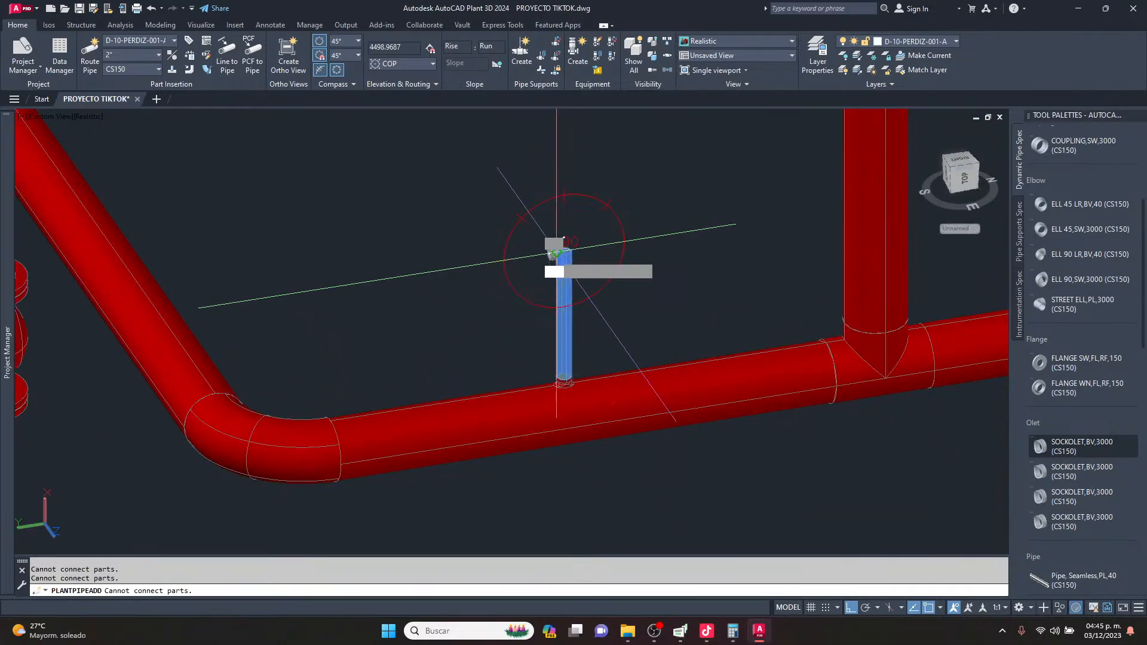
{"action": "key", "text": "Escape"}
{"action": "key", "text": "Escape"}
Insert a Globe Valve,SW,150 on the upper end of the 2" pipe, with its handwheel turned toward the riser with the ball valve.
{"action": "scroll", "coordinate": [1069, 392], "scroll_direction": "down", "scroll_amount": 10}
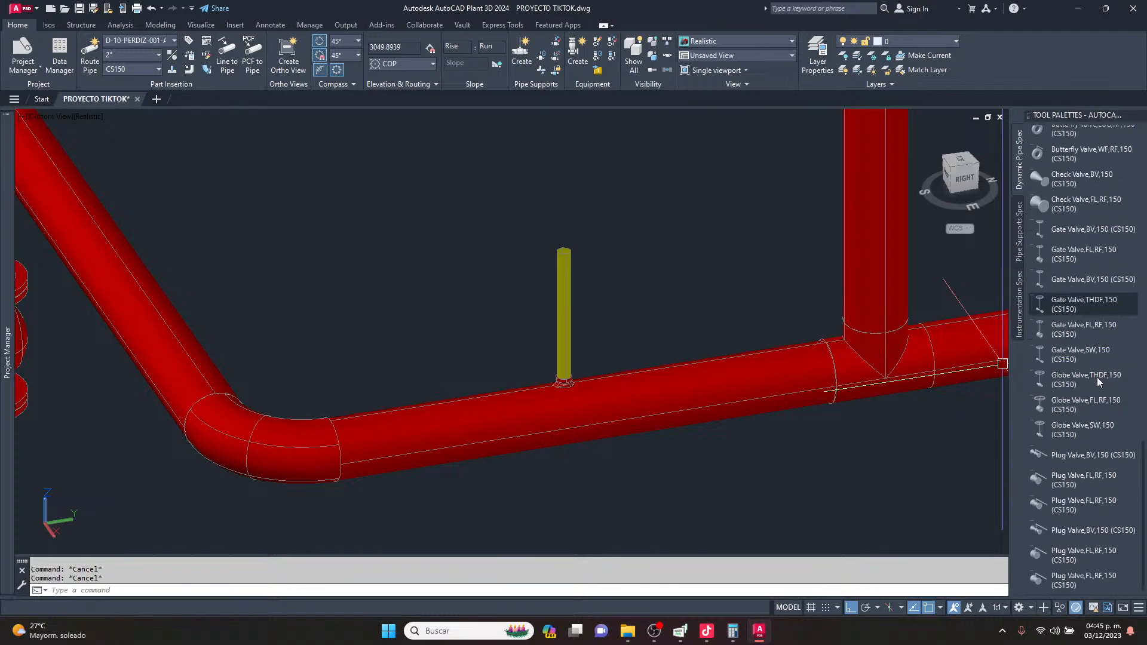
{"action": "left_click", "coordinate": [1084, 425]}
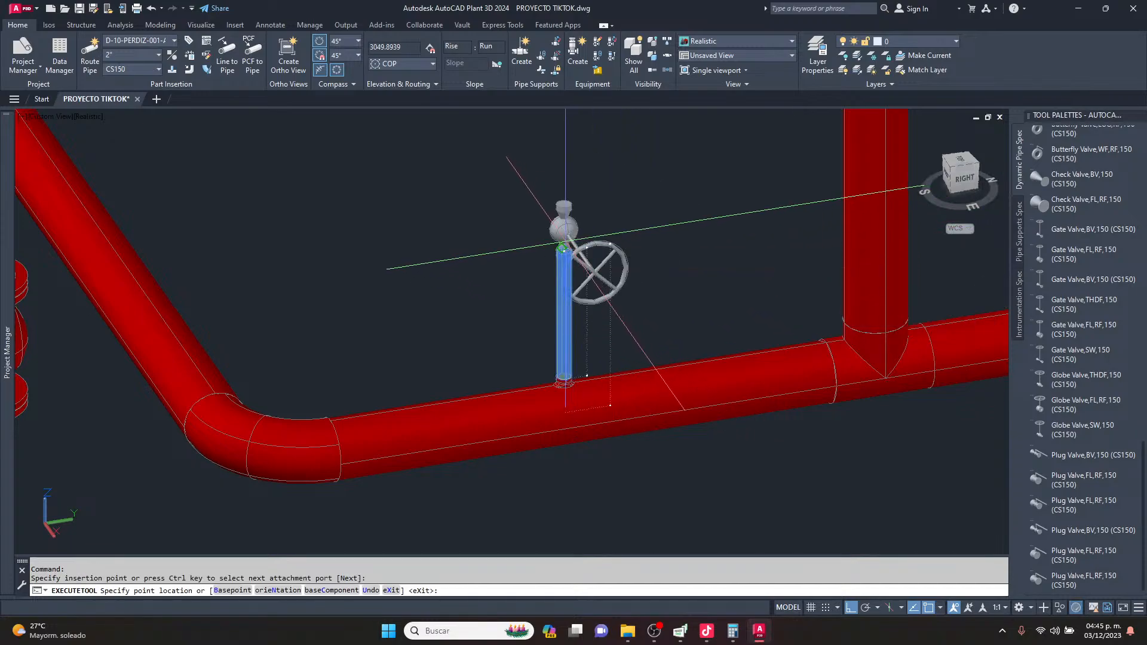
{"action": "left_click", "coordinate": [570, 250]}
{"action": "left_click", "coordinate": [578, 217]}
{"action": "key", "text": "Escape"}
{"action": "key", "text": "Escape"}
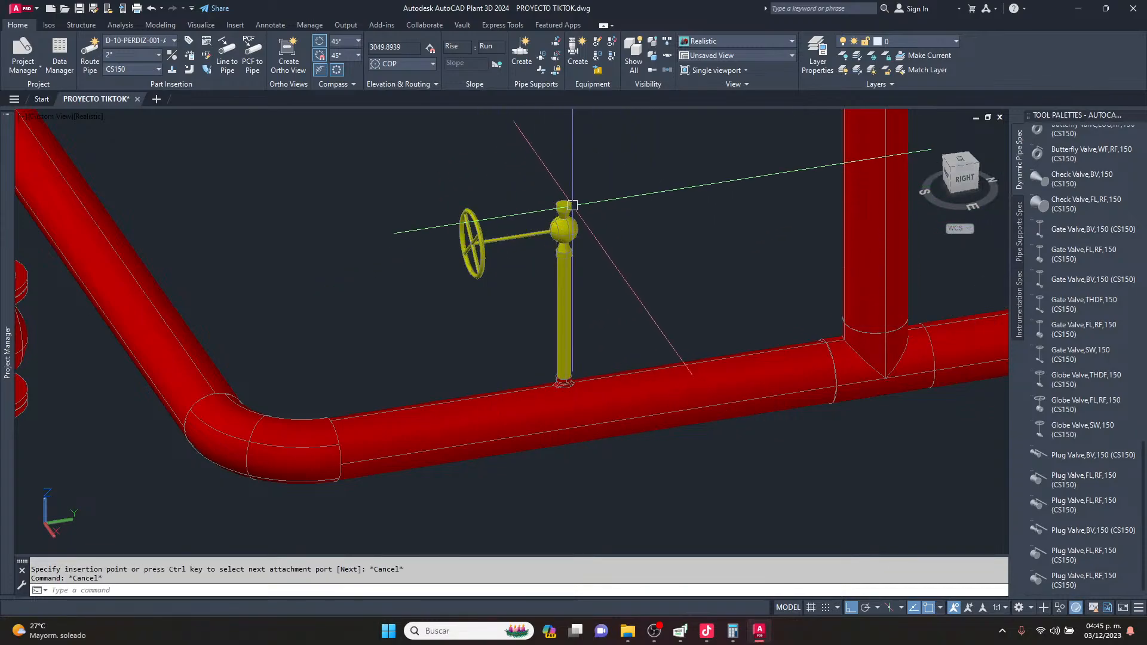
Continue the 2" line with a short vertical pipe from the globe valve's open upper end and end the routing.
{"action": "scroll", "coordinate": [545, 195], "scroll_direction": "up", "scroll_amount": 3}
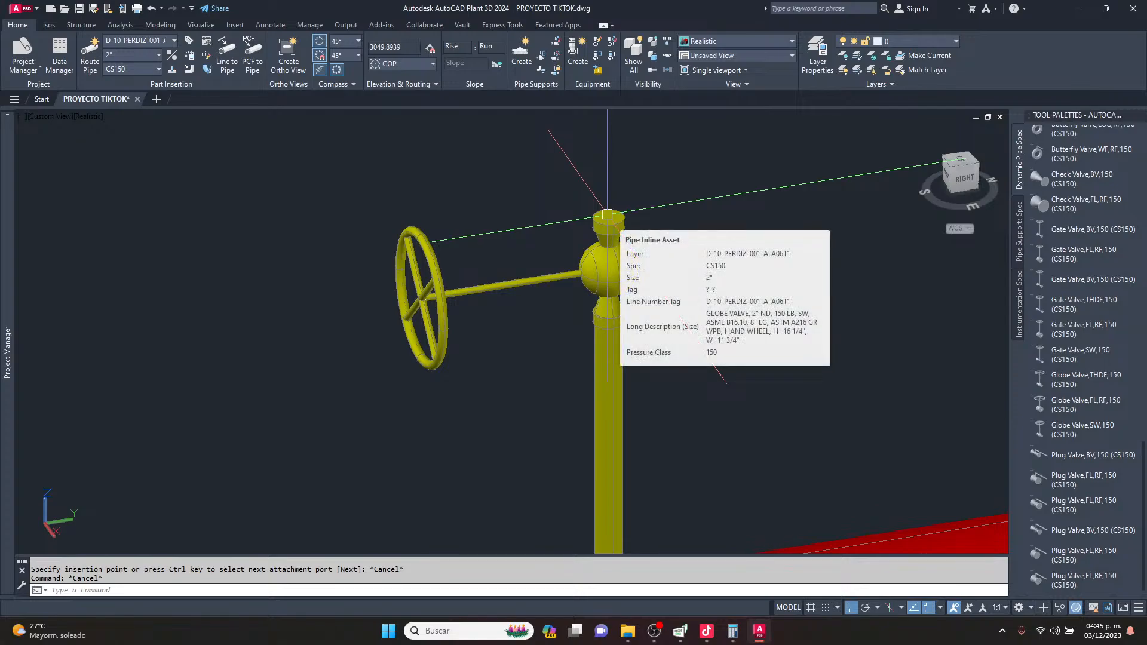
{"action": "scroll", "coordinate": [619, 207], "scroll_direction": "up", "scroll_amount": 3}
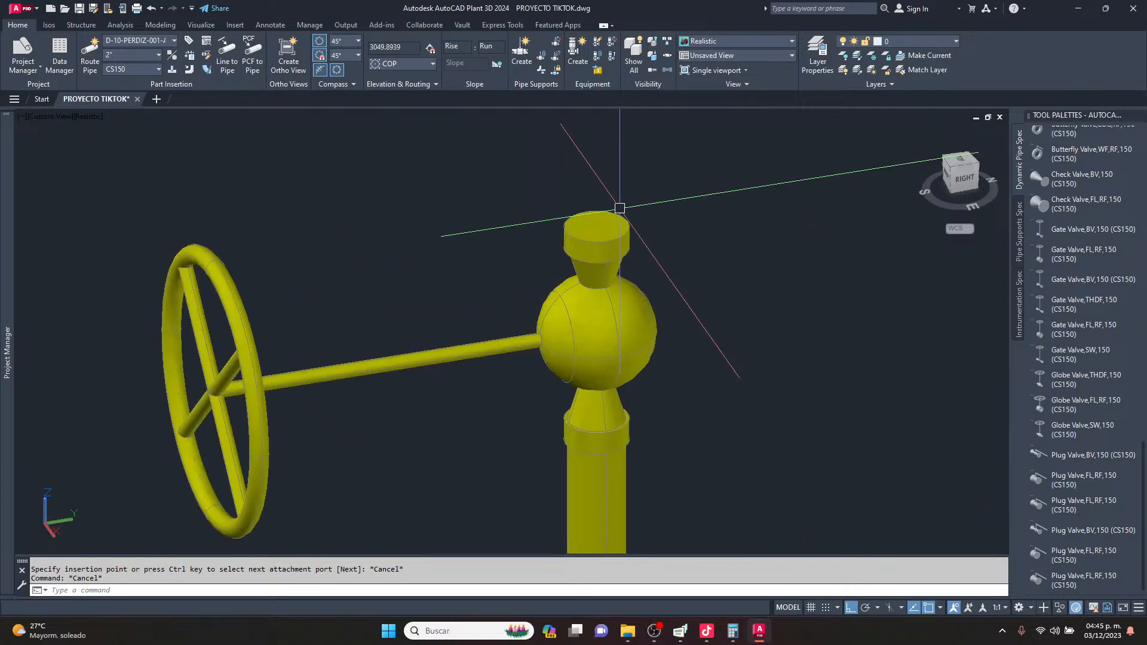
{"action": "scroll", "coordinate": [616, 254], "scroll_direction": "down", "scroll_amount": 3}
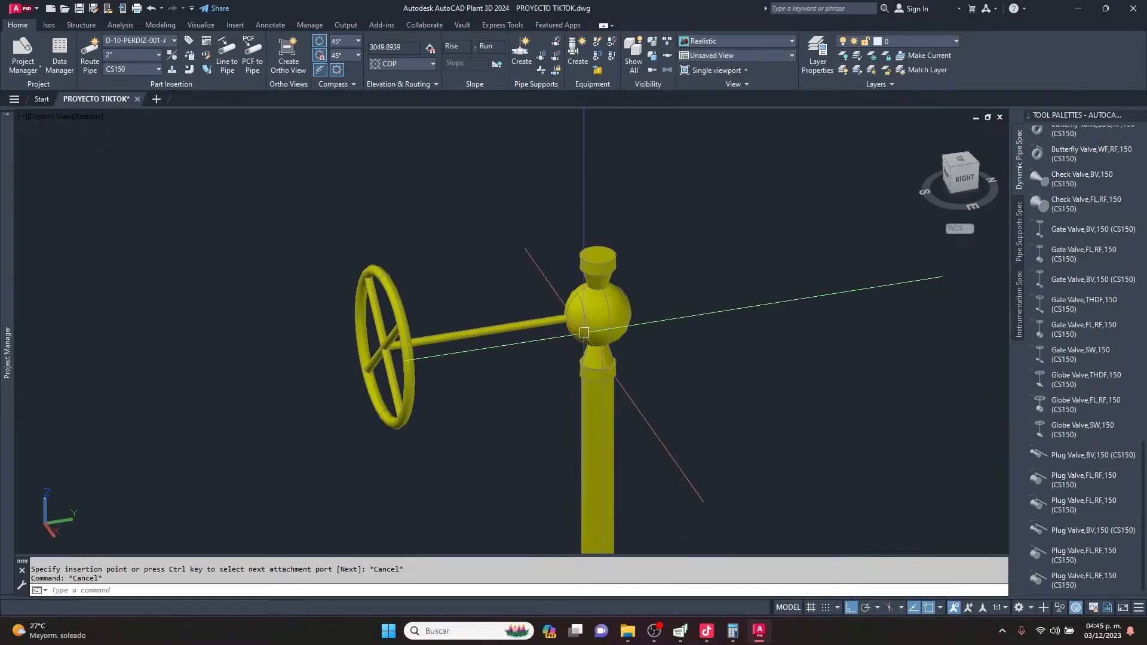
{"action": "scroll", "coordinate": [574, 322], "scroll_direction": "down", "scroll_amount": 4}
{"action": "scroll", "coordinate": [591, 253], "scroll_direction": "up", "scroll_amount": 7}
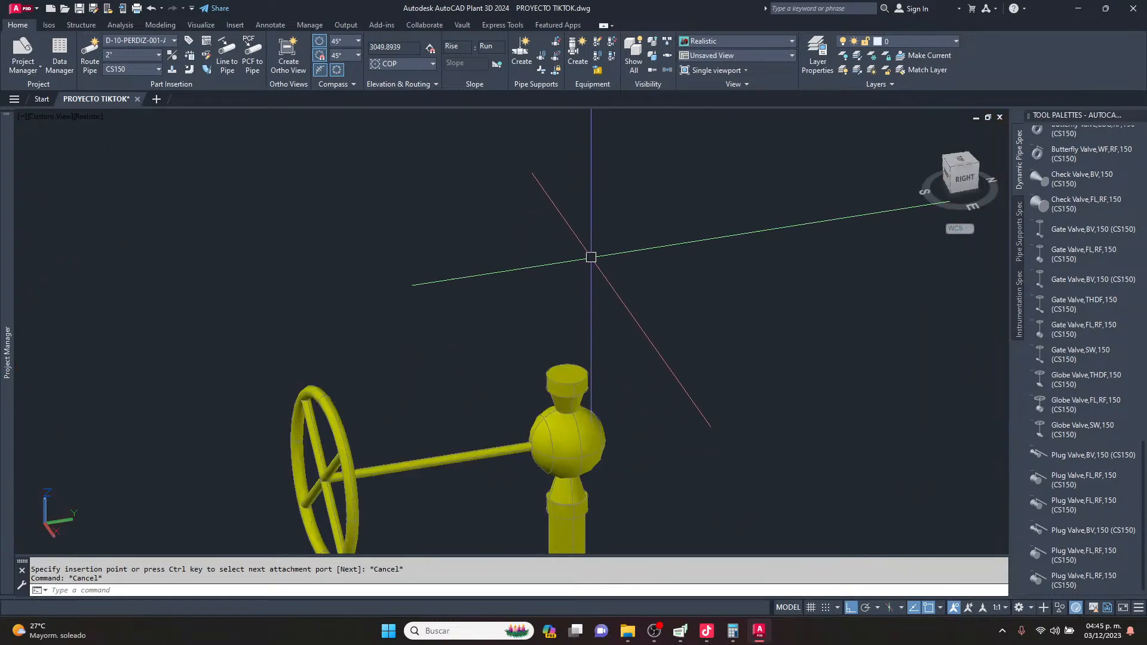
{"action": "left_click", "coordinate": [581, 363]}
{"action": "left_click", "coordinate": [566, 381]}
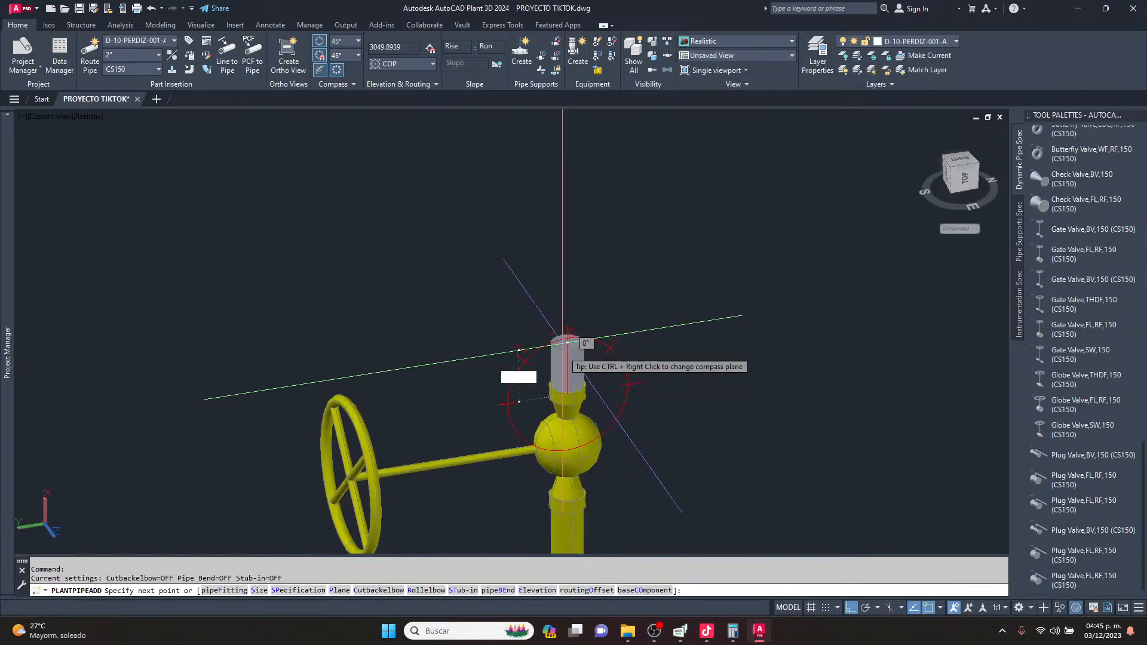
{"action": "key", "text": "Escape"}
{"action": "key", "text": "Escape"}
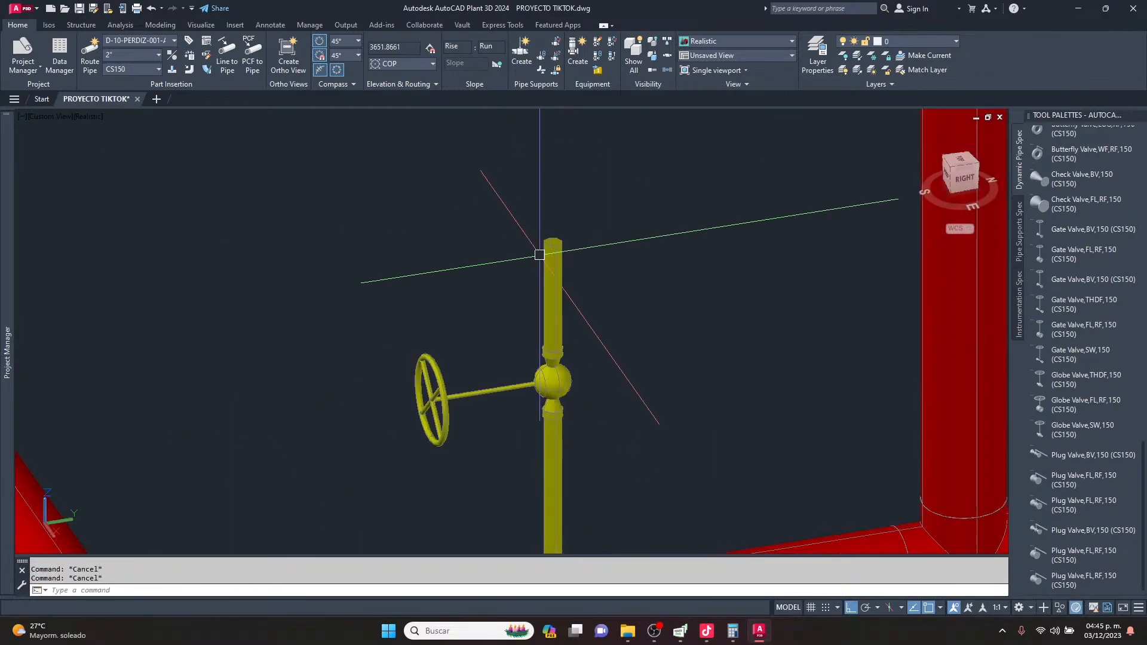
Insert a CAP,SW,3000 on the open upper end of the 2" pipe above the globe valve and end the placement.
{"action": "scroll", "coordinate": [1049, 260], "scroll_direction": "down", "scroll_amount": 10}
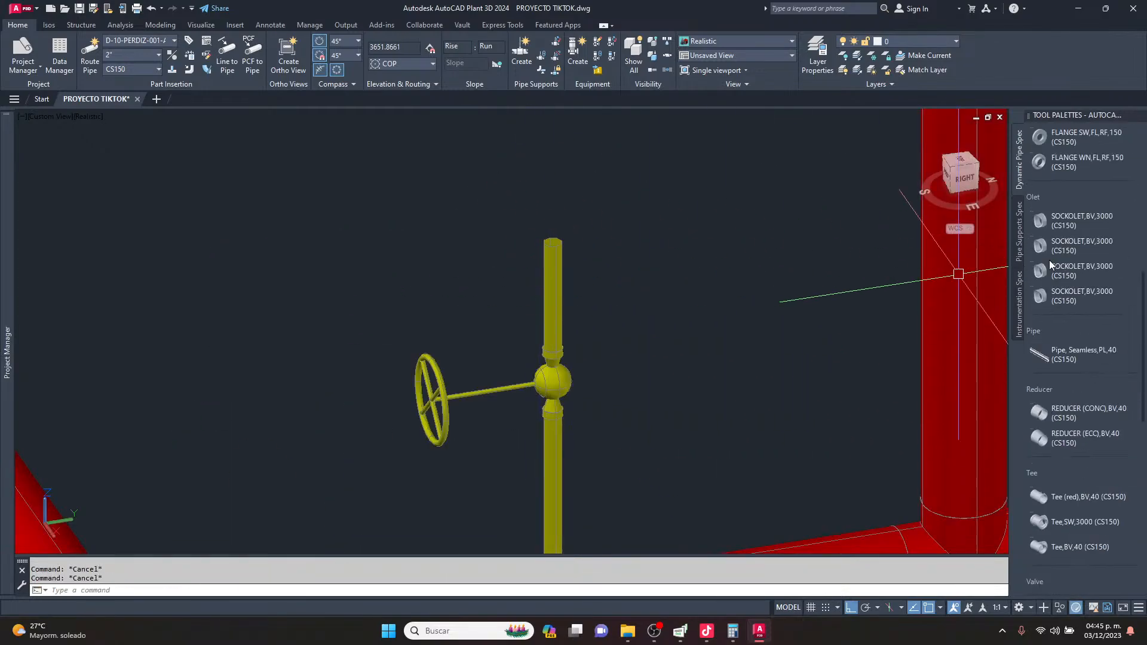
{"action": "left_click", "coordinate": [1082, 213]}
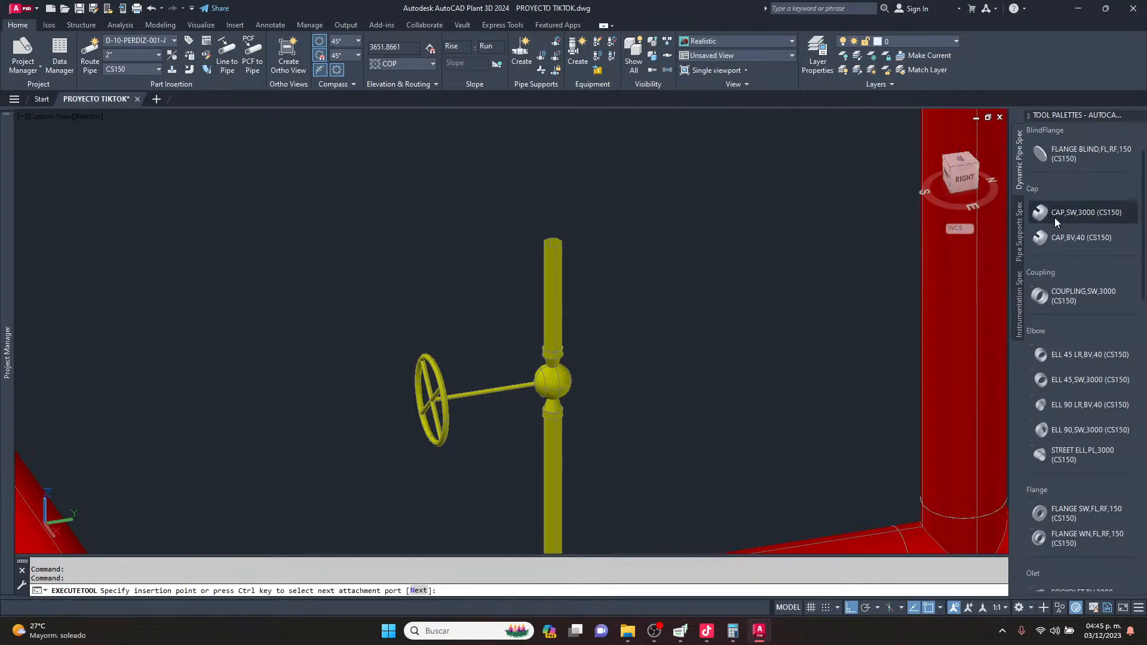
{"action": "scroll", "coordinate": [552, 251], "scroll_direction": "up", "scroll_amount": 2}
{"action": "scroll", "coordinate": [548, 237], "scroll_direction": "up", "scroll_amount": 1}
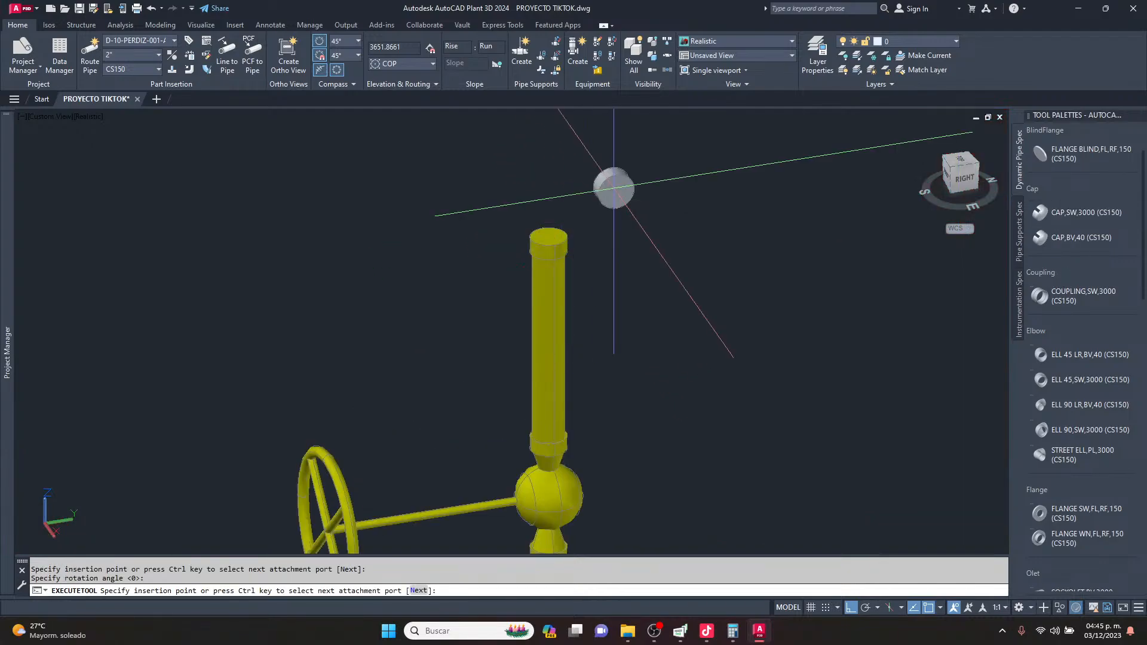
{"action": "key", "text": "Escape"}
Bring up the object properties for working on the two flanged 10" ball valves, leaving nothing selected.
{"action": "scroll", "coordinate": [522, 215], "scroll_direction": "up", "scroll_amount": 5}
{"action": "middle_click_drag", "start_coordinate": [592, 305], "coordinate": [605, 413], "text": "shift"}
{"action": "scroll", "coordinate": [553, 221], "scroll_direction": "down", "scroll_amount": 7}
{"action": "scroll", "coordinate": [669, 263], "scroll_direction": "down", "scroll_amount": 4}
{"action": "middle_click_drag", "start_coordinate": [491, 361], "coordinate": [679, 310]}
{"action": "scroll", "coordinate": [569, 336], "scroll_direction": "up", "scroll_amount": 2}
{"action": "left_click", "coordinate": [696, 238]}
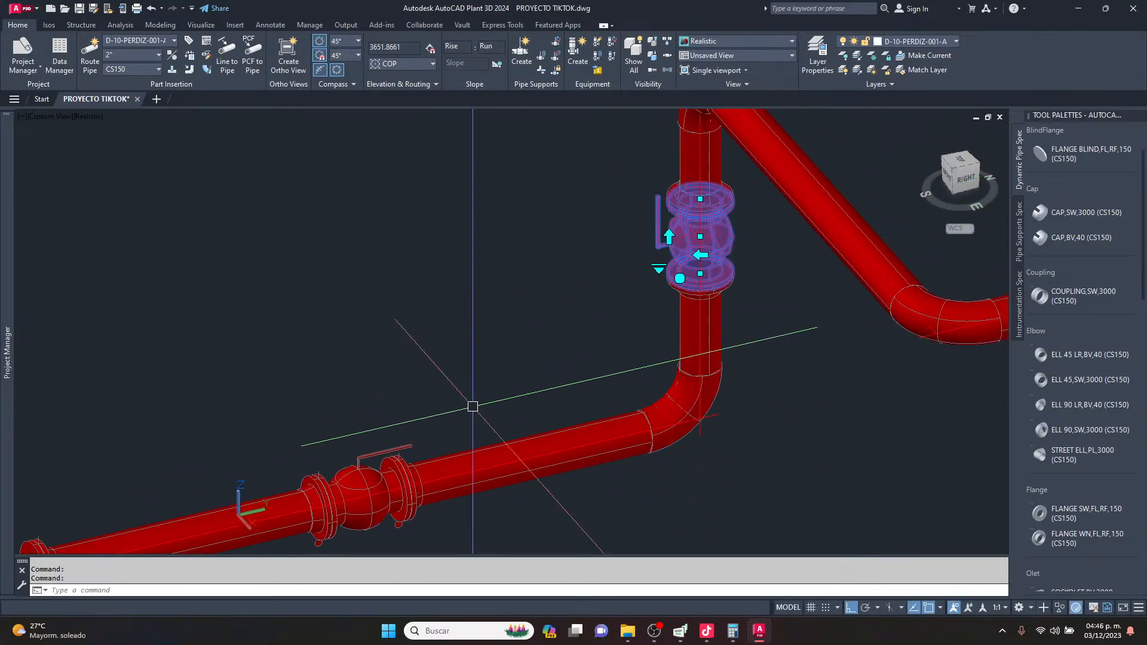
{"action": "left_click", "coordinate": [351, 467]}
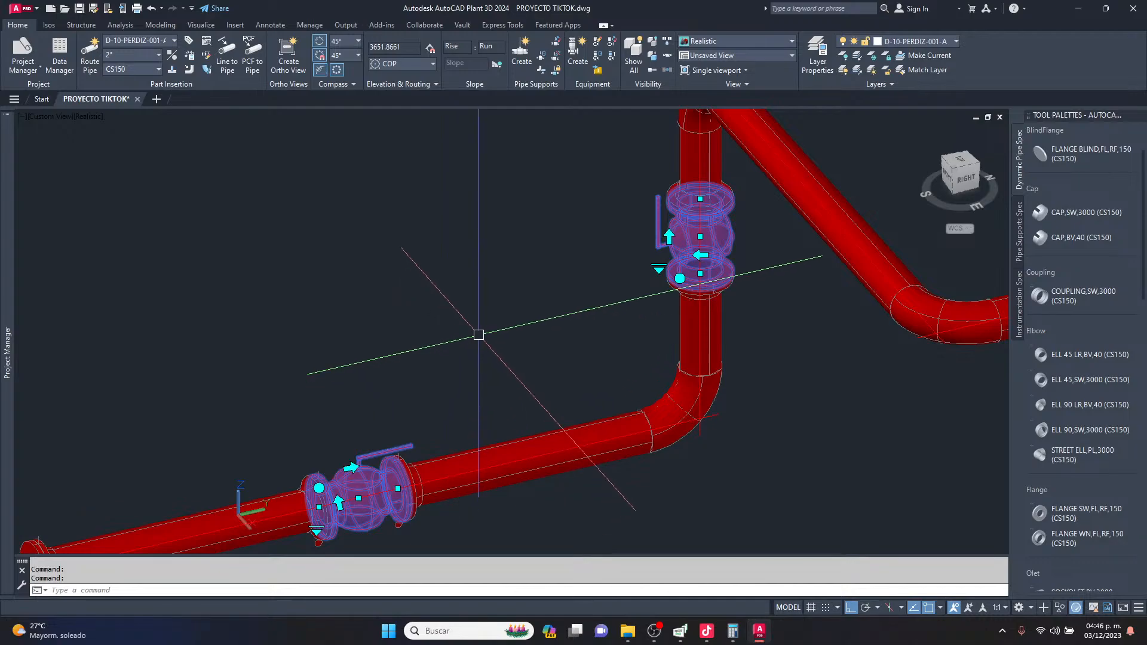
{"action": "mouse_move", "coordinate": [9, 338]}
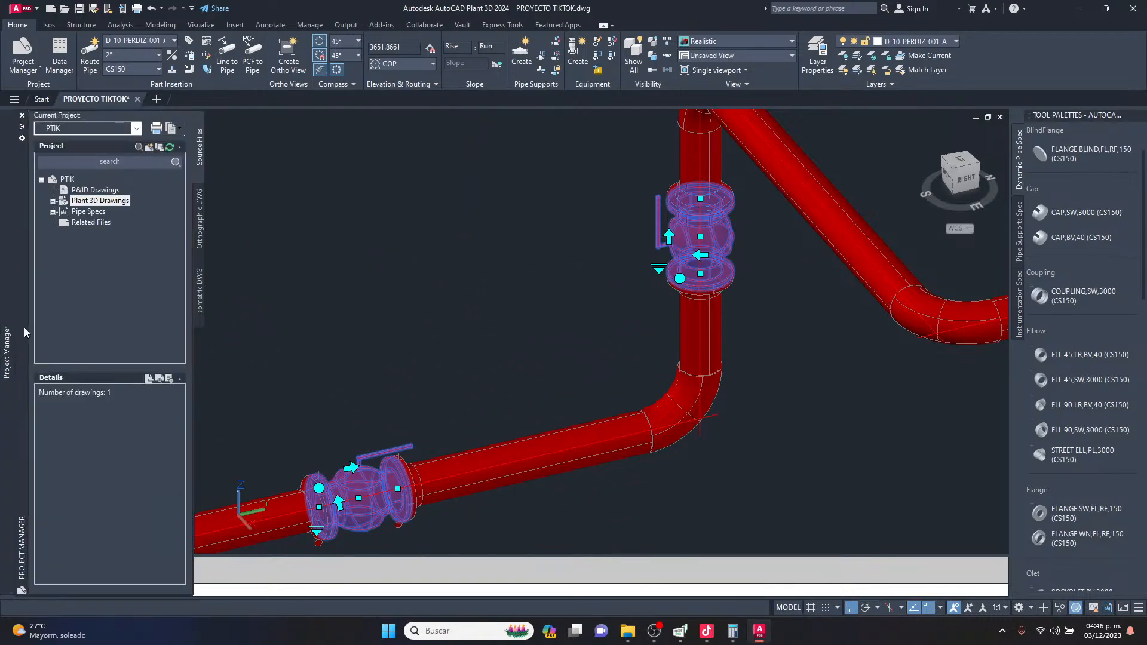
{"action": "key", "text": "Escape"}
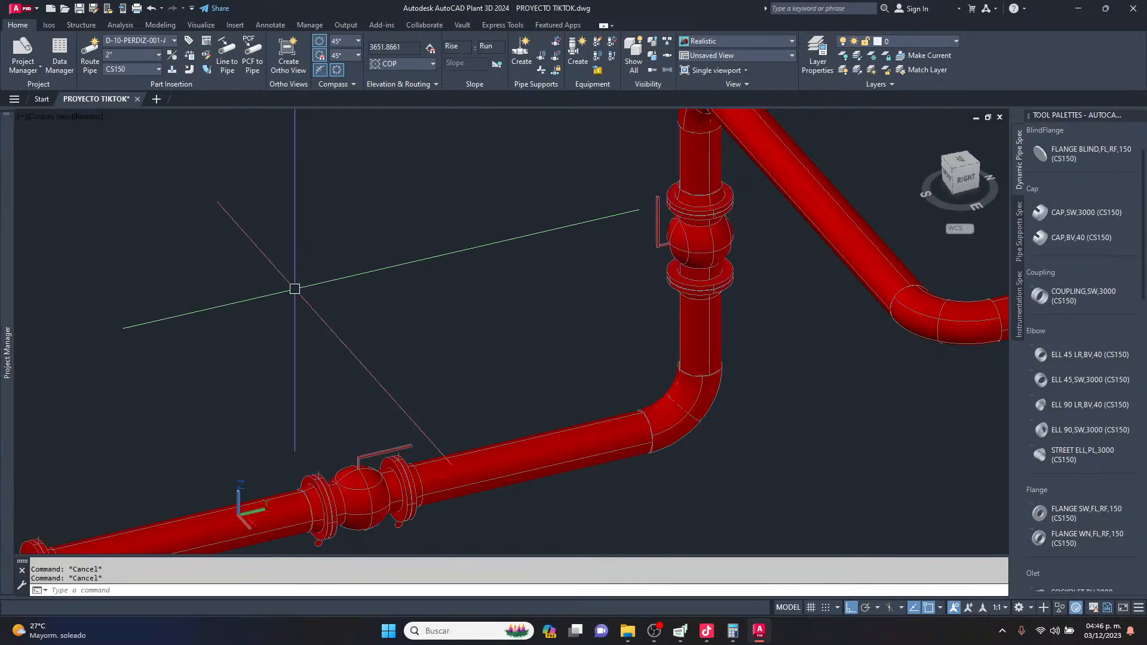
{"action": "key", "text": "ctrl+1"}
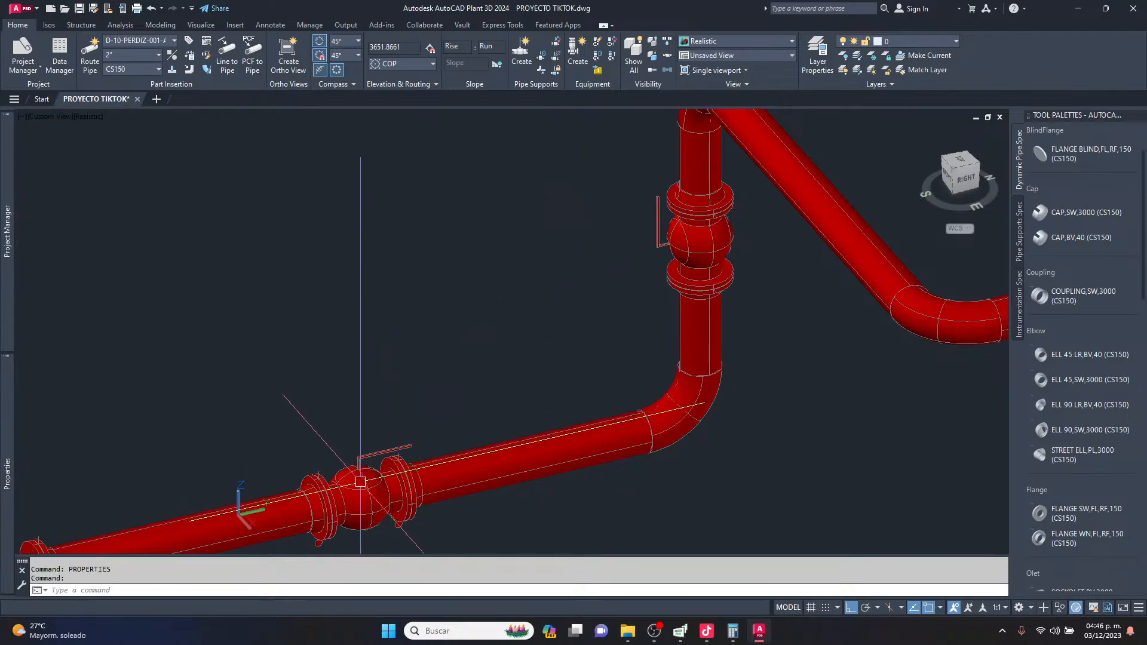
Select the ball valves on the horizontal run and the riser and enlarge the preview of their hand lever operator.
{"action": "left_click", "coordinate": [360, 482]}
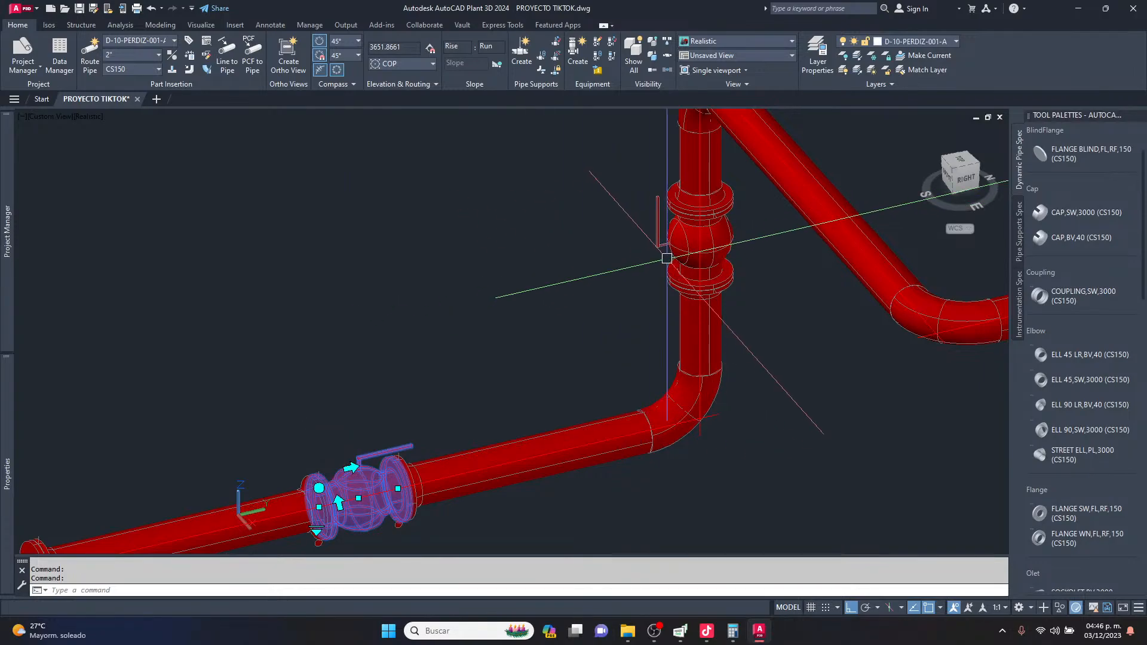
{"action": "left_click", "coordinate": [685, 242]}
{"action": "scroll", "coordinate": [686, 242], "scroll_direction": "down", "scroll_amount": 2}
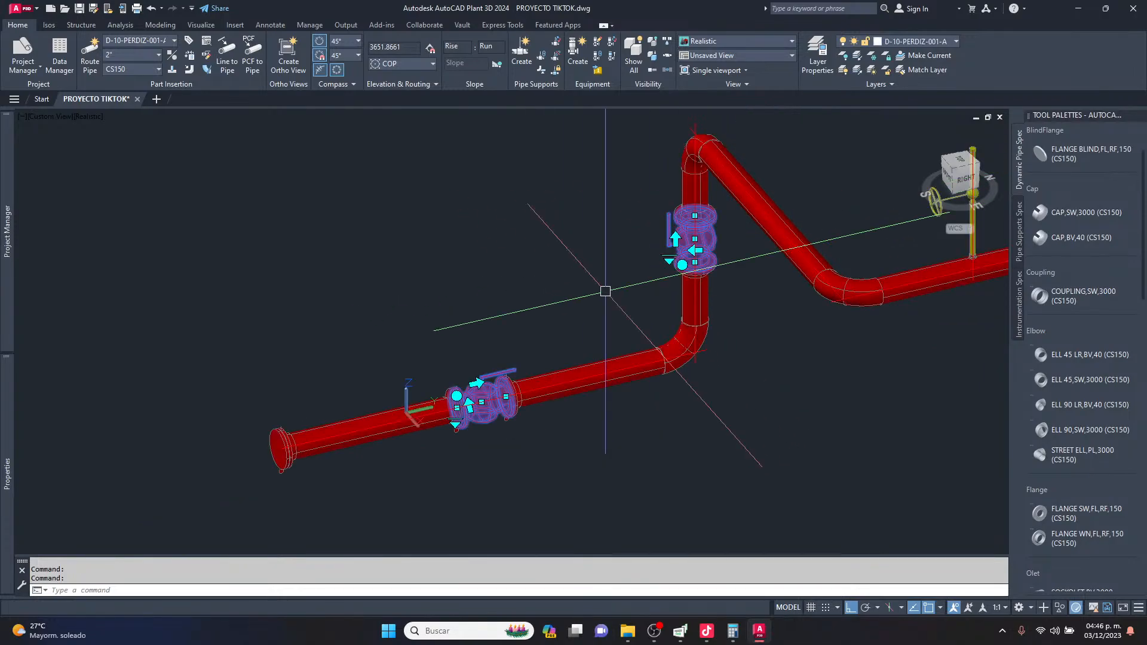
{"action": "scroll", "coordinate": [544, 298], "scroll_direction": "up", "scroll_amount": 2}
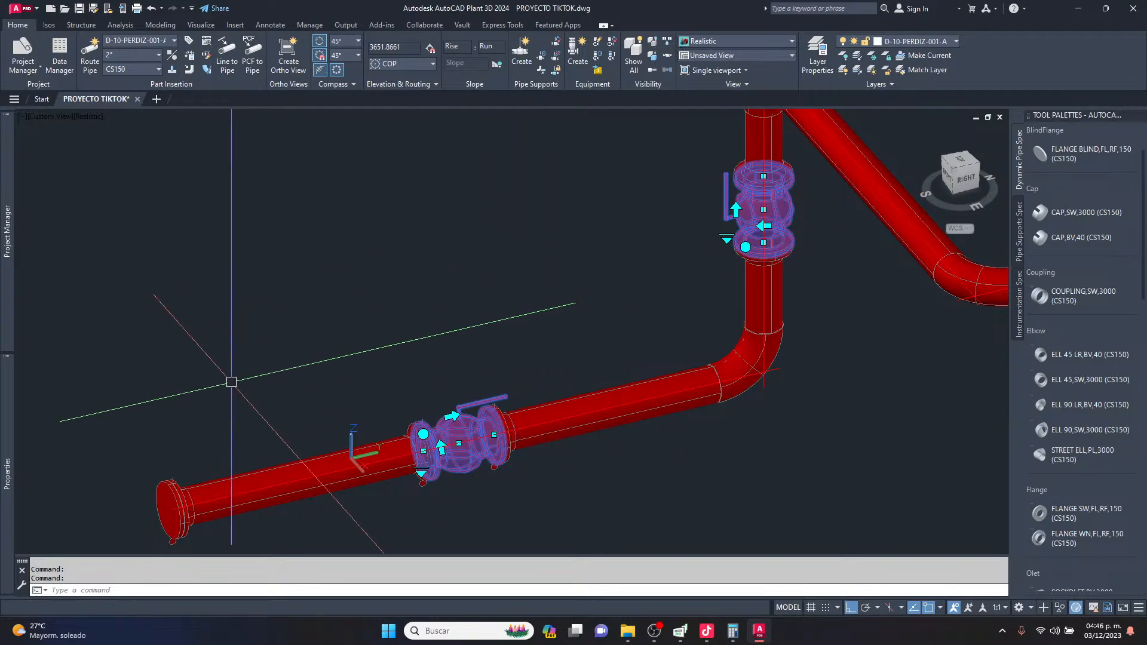
{"action": "mouse_move", "coordinate": [8, 457]}
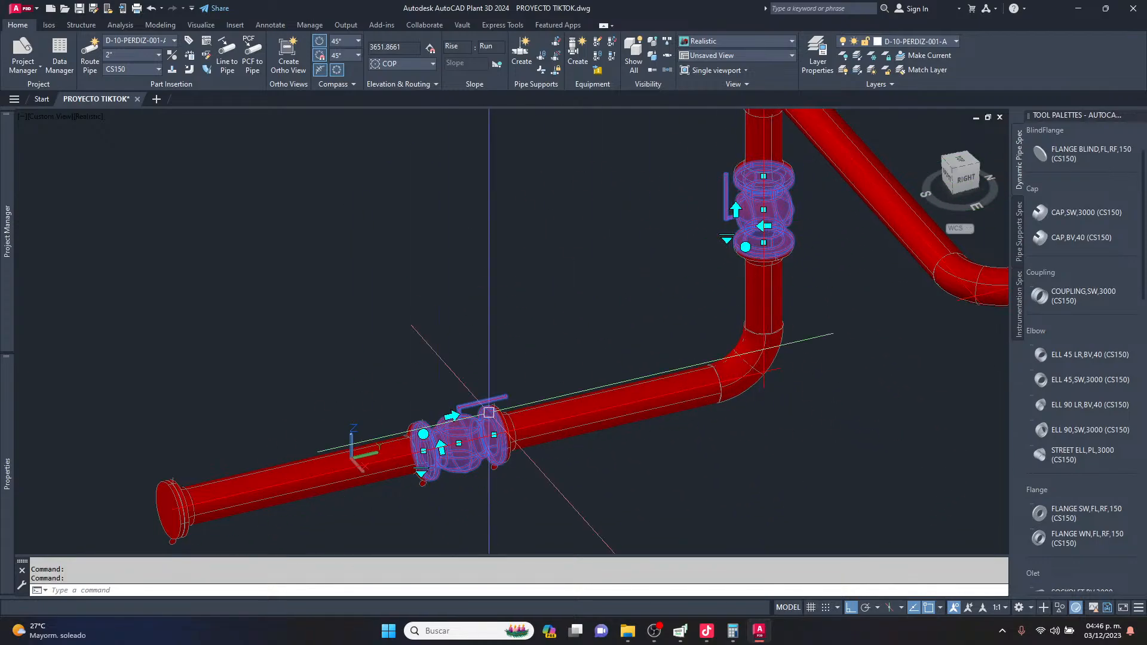
{"action": "scroll", "coordinate": [106, 360], "scroll_direction": "down", "scroll_amount": 7}
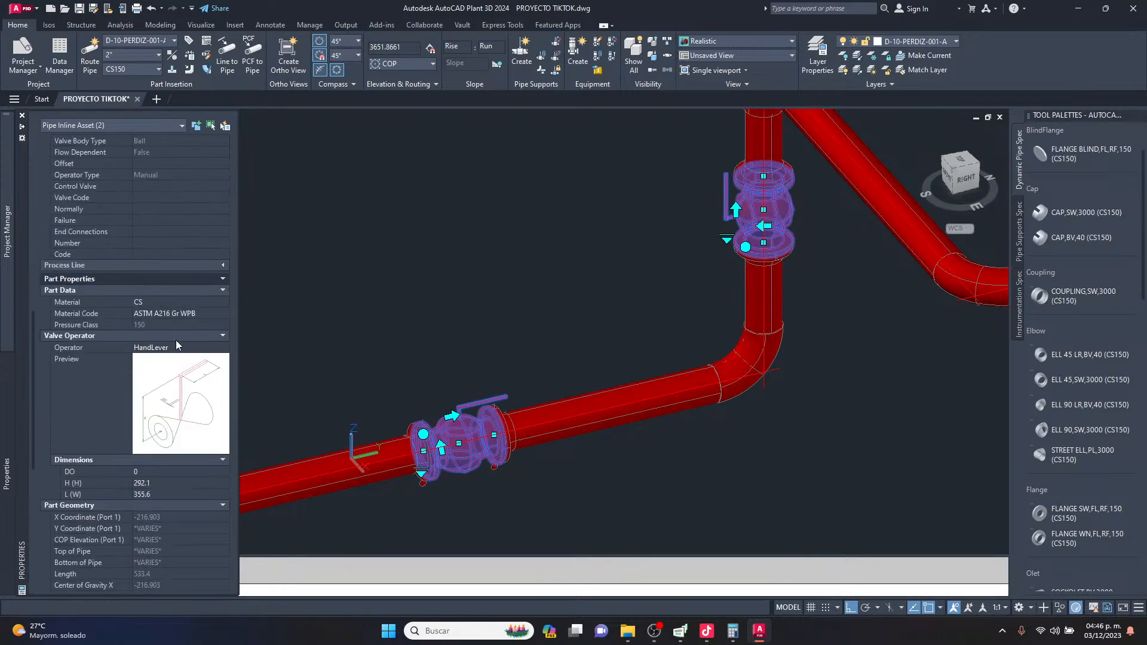
{"action": "left_click", "coordinate": [181, 368]}
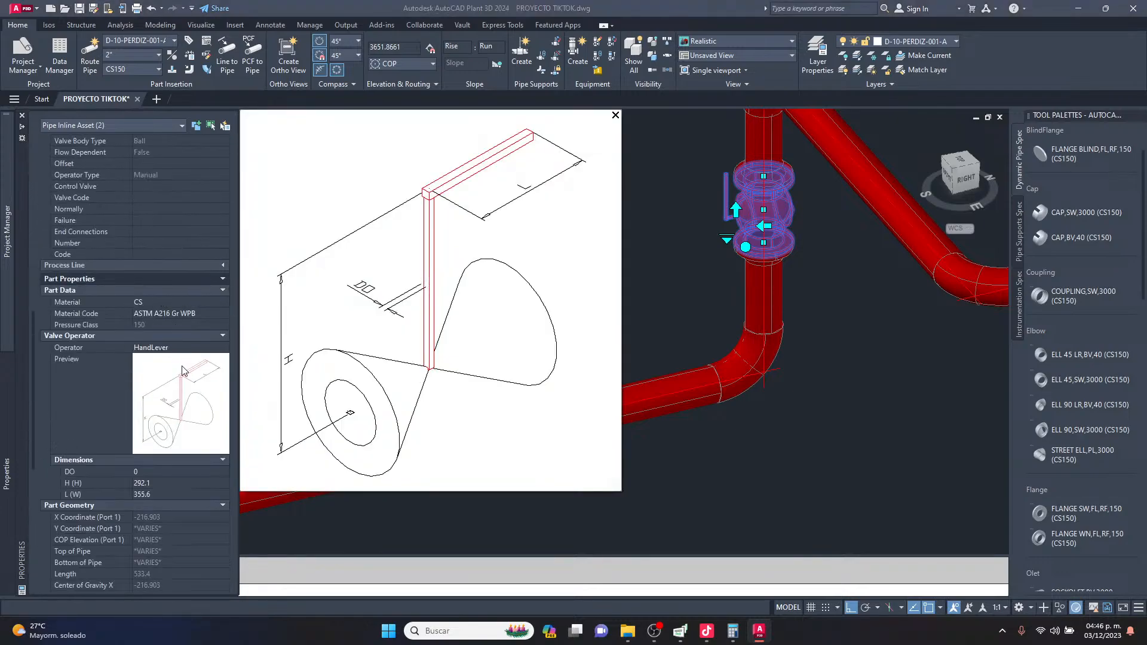
Override the operator of both selected ball valves with the detailed actuator case with handwheel shape, and clear the selection.
{"action": "left_click", "coordinate": [220, 348]}
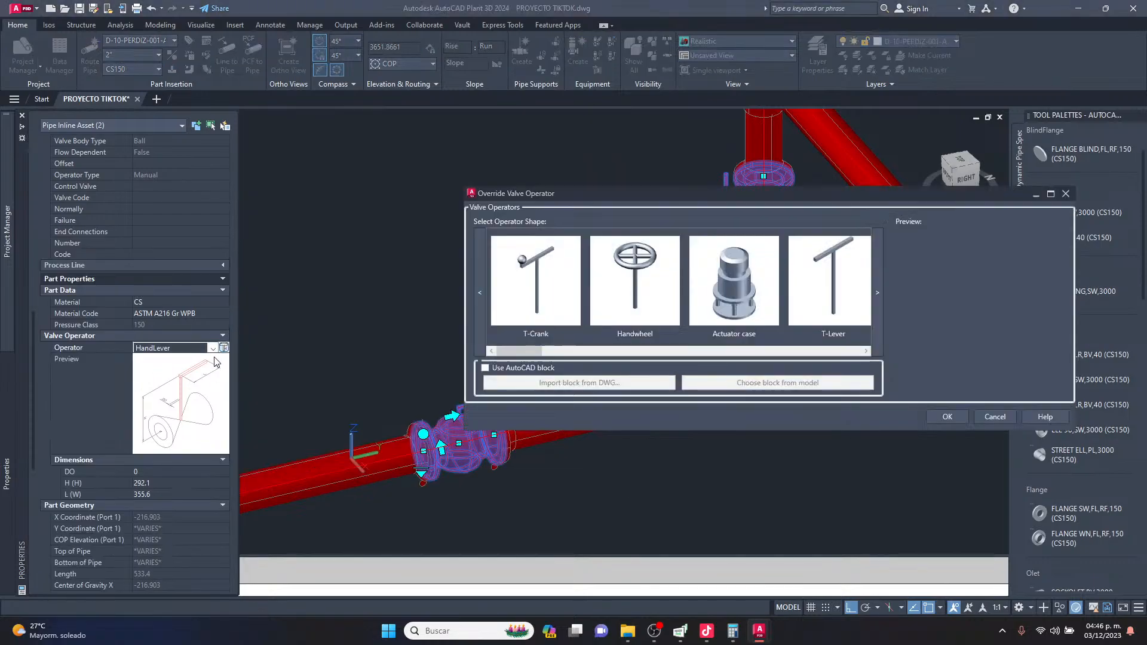
{"action": "left_click_drag", "start_coordinate": [671, 211], "coordinate": [413, 186]}
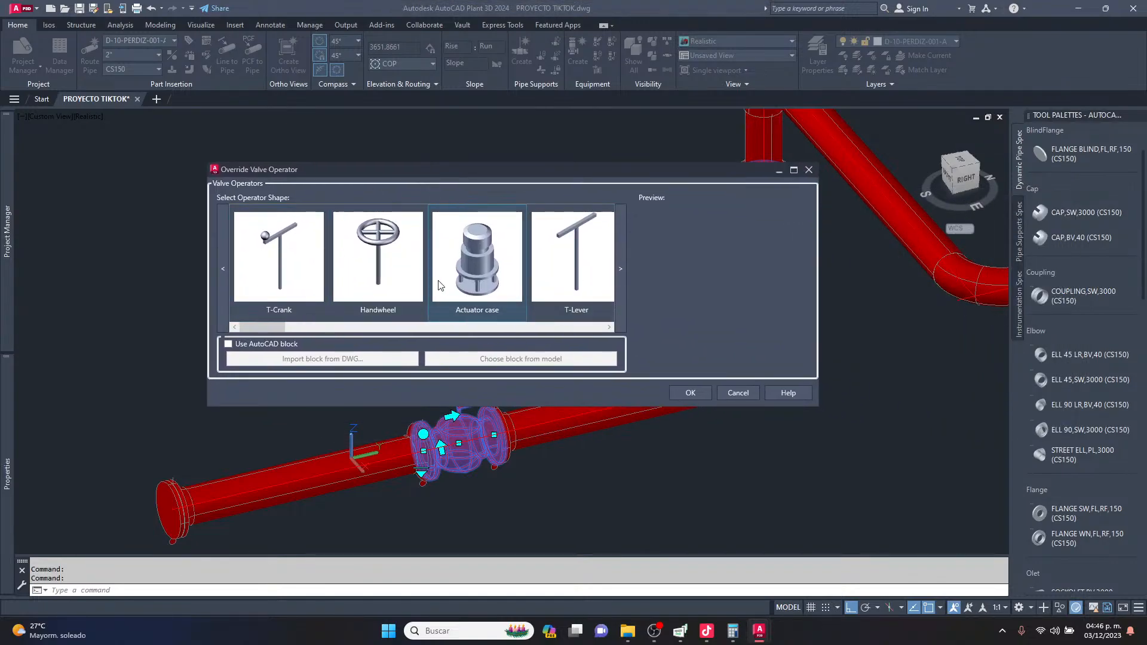
{"action": "left_click", "coordinate": [621, 268]}
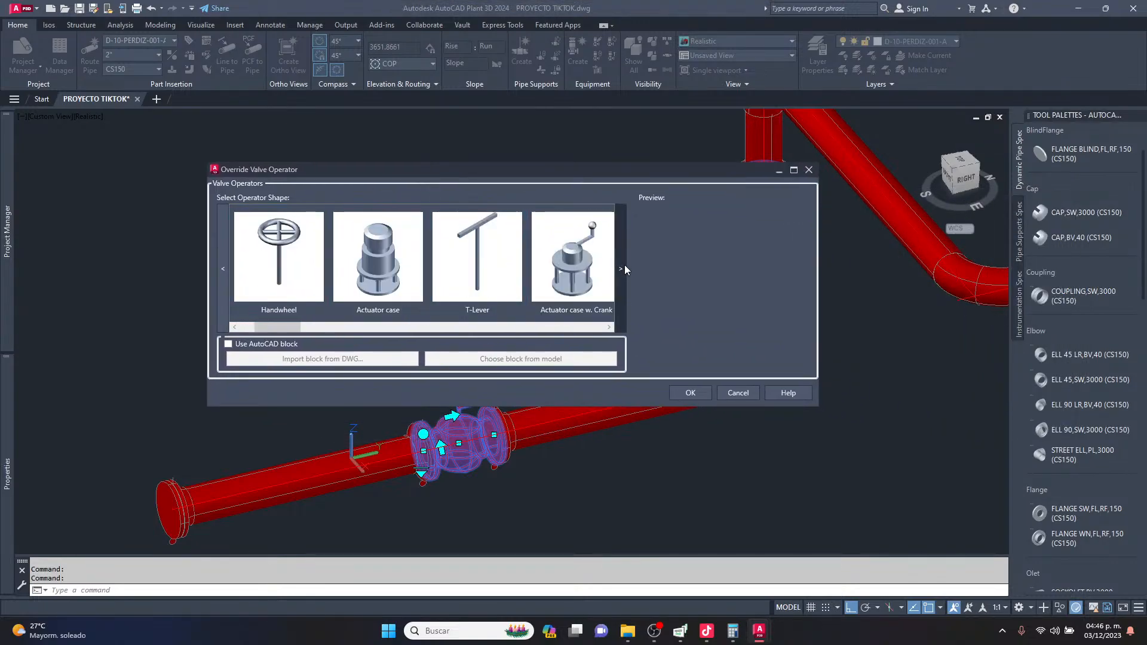
{"action": "left_click", "coordinate": [621, 269]}
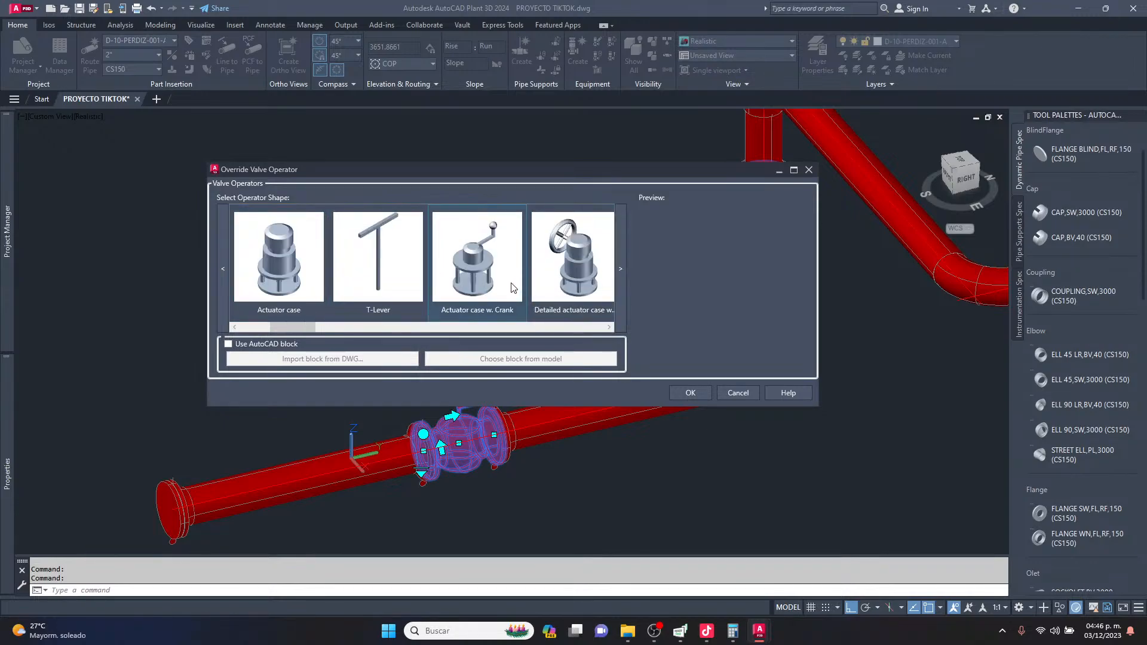
{"action": "left_click", "coordinate": [572, 257]}
{"action": "left_click", "coordinate": [690, 392]}
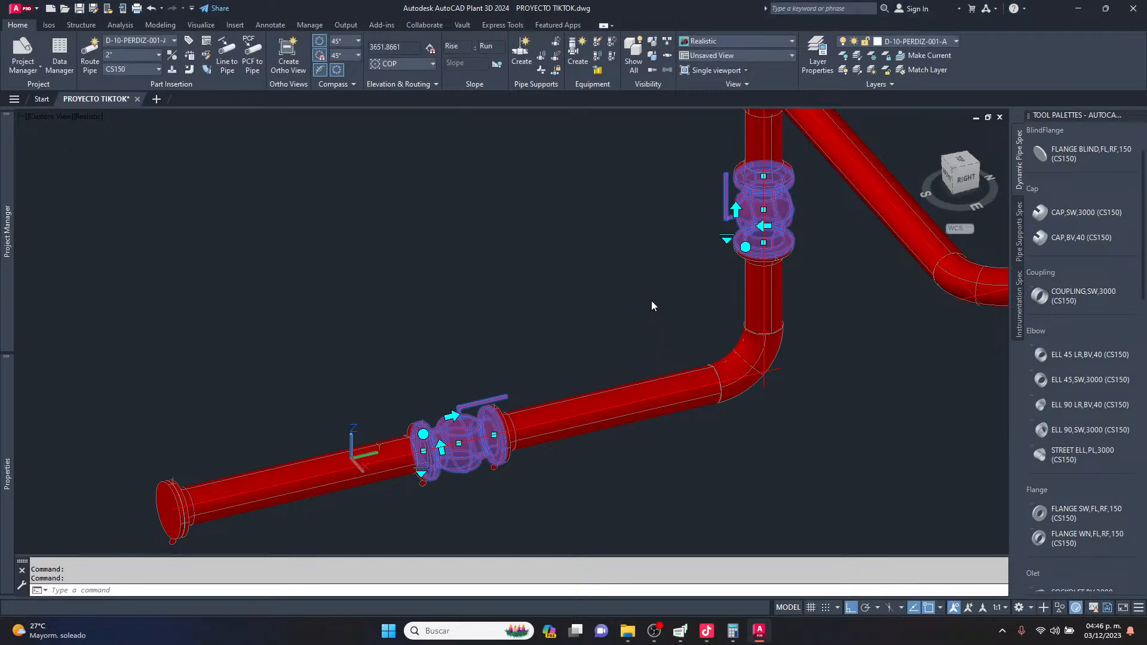
{"action": "scroll", "coordinate": [702, 227], "scroll_direction": "up", "scroll_amount": 2}
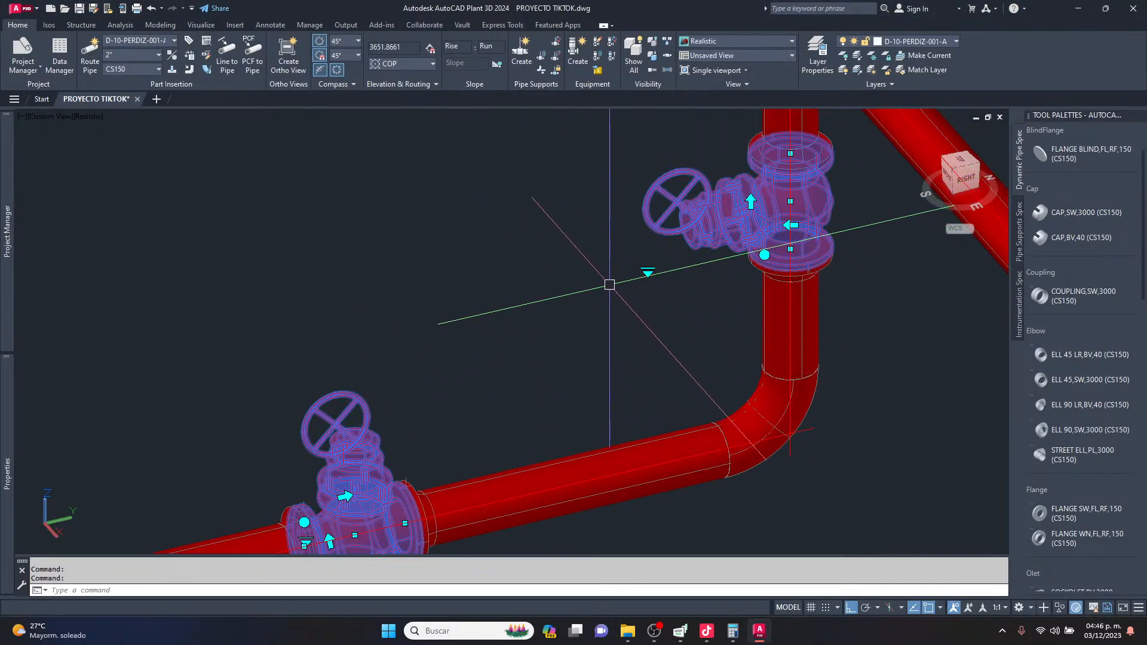
{"action": "key", "text": "Escape"}
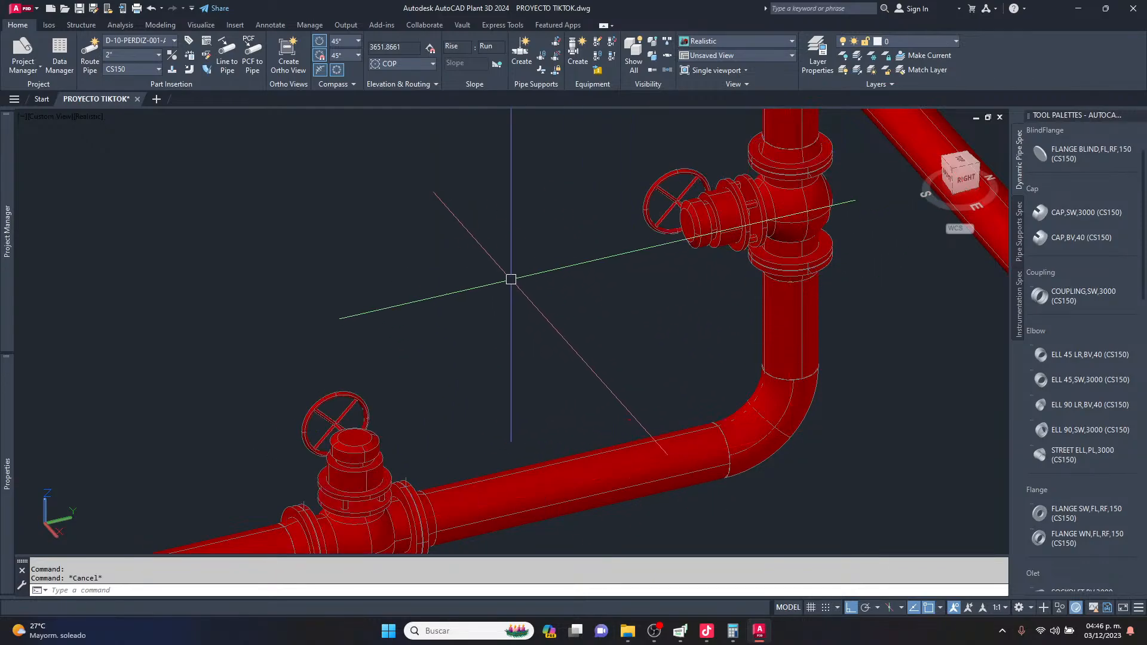
Set the handwheel diameter HD of both 10" ball valves' actuators to 500 and clear the selection.
{"action": "mouse_move", "coordinate": [519, 390]}
{"action": "middle_mouse_down", "text": "shift"}
{"action": "mouse_move", "coordinate": [644, 364]}
{"action": "mouse_move", "coordinate": [761, 368]}
{"action": "mouse_move", "coordinate": [647, 525]}
{"action": "mouse_move", "coordinate": [525, 376]}
{"action": "middle_mouse_up", "text": "shift"}
{"action": "scroll", "coordinate": [478, 492], "scroll_direction": "up", "scroll_amount": 3}
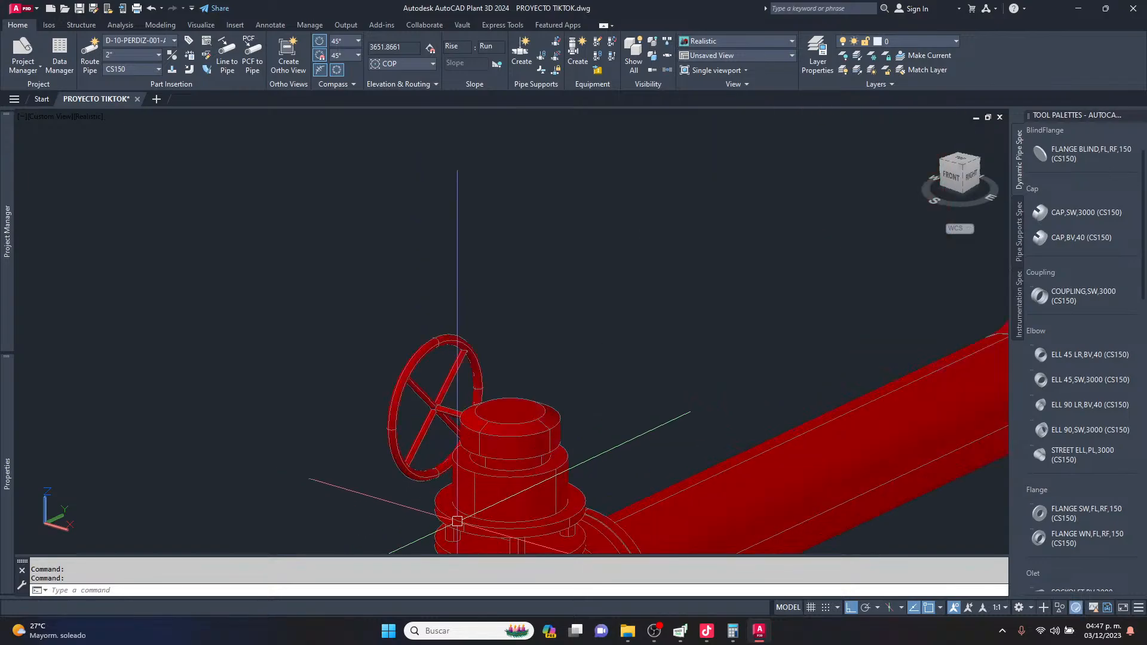
{"action": "left_click", "coordinate": [478, 492]}
{"action": "scroll", "coordinate": [479, 493], "scroll_direction": "down", "scroll_amount": 3}
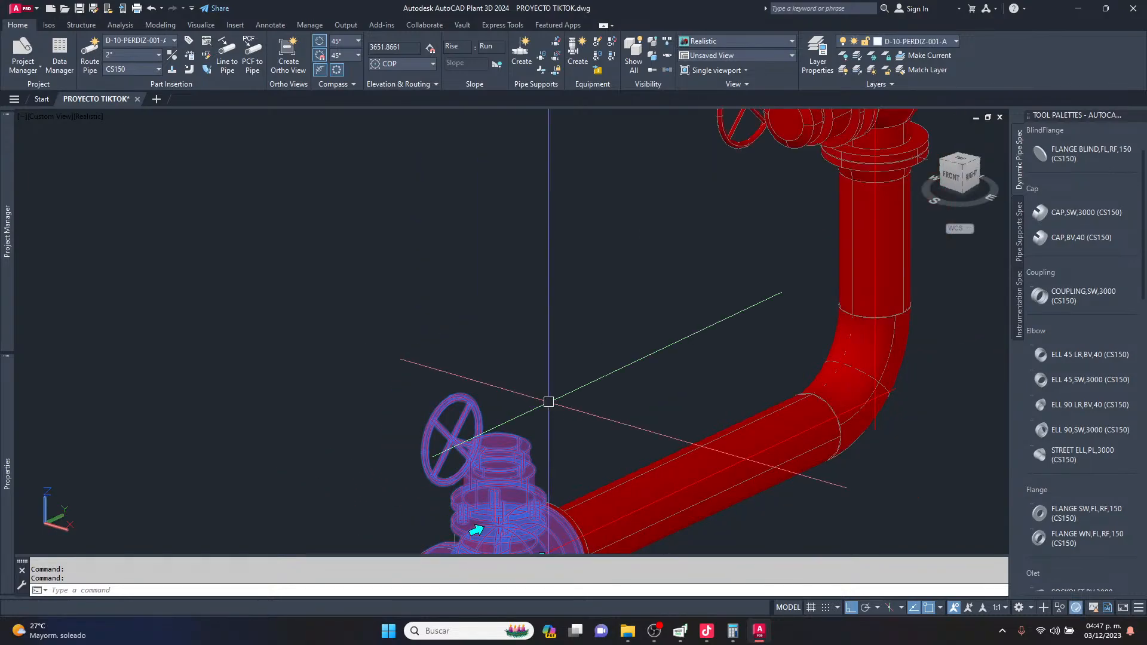
{"action": "left_click", "coordinate": [798, 133]}
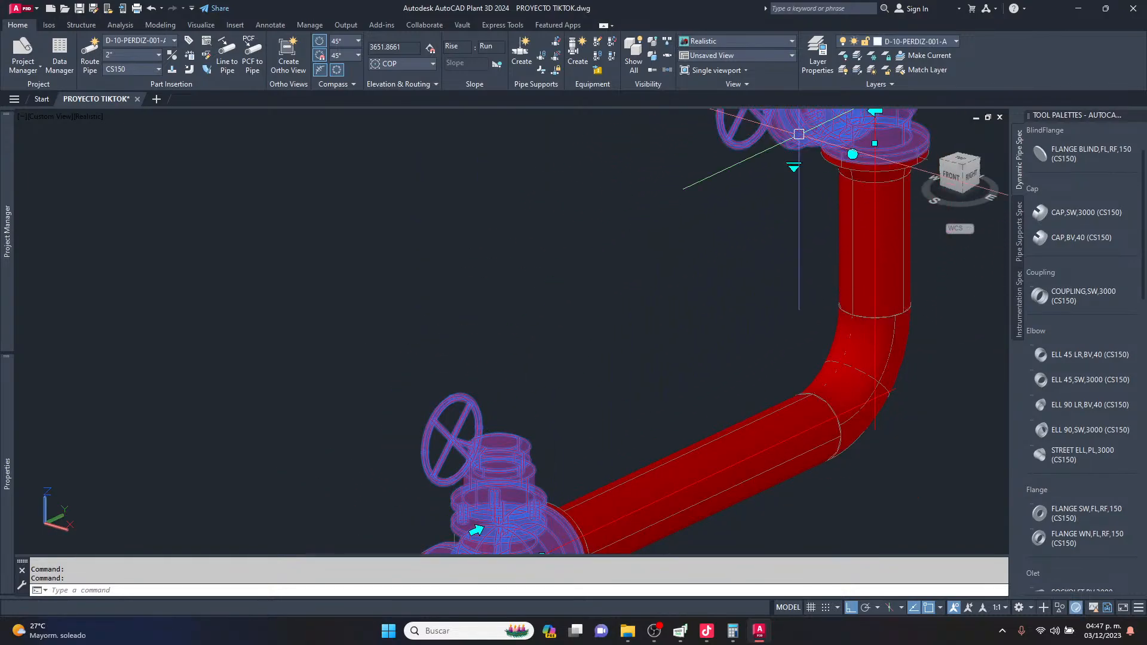
{"action": "mouse_move", "coordinate": [4, 496]}
{"action": "scroll", "coordinate": [111, 415], "scroll_direction": "down", "scroll_amount": 5}
{"action": "scroll", "coordinate": [126, 427], "scroll_direction": "down", "scroll_amount": 5}
{"action": "left_click", "coordinate": [178, 230]}
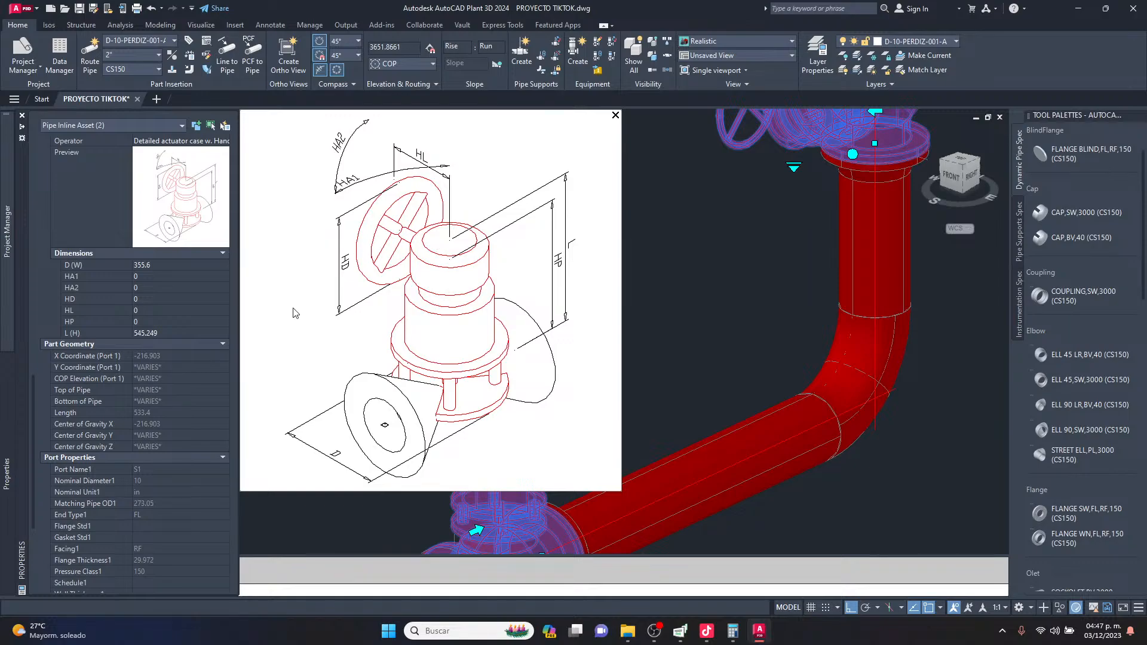
{"action": "left_click", "coordinate": [92, 300]}
{"action": "type", "text": "500"}
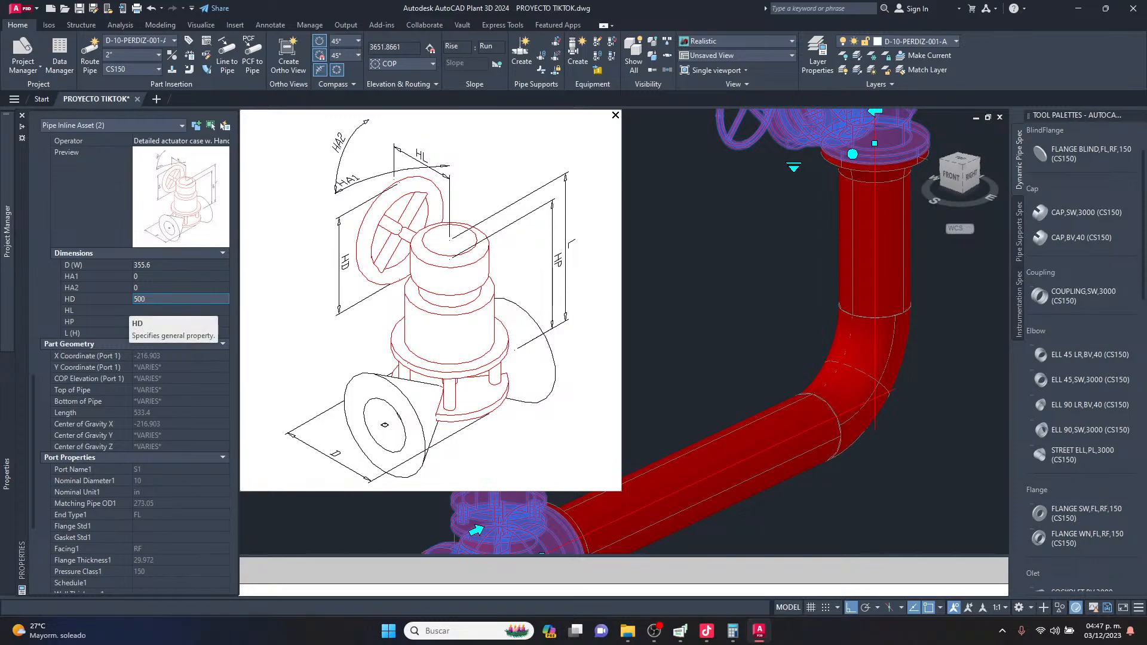
{"action": "key", "text": "Return"}
{"action": "key", "text": "Escape"}
{"action": "key", "text": "Escape"}
{"action": "scroll", "coordinate": [664, 386], "scroll_direction": "down", "scroll_amount": 3}
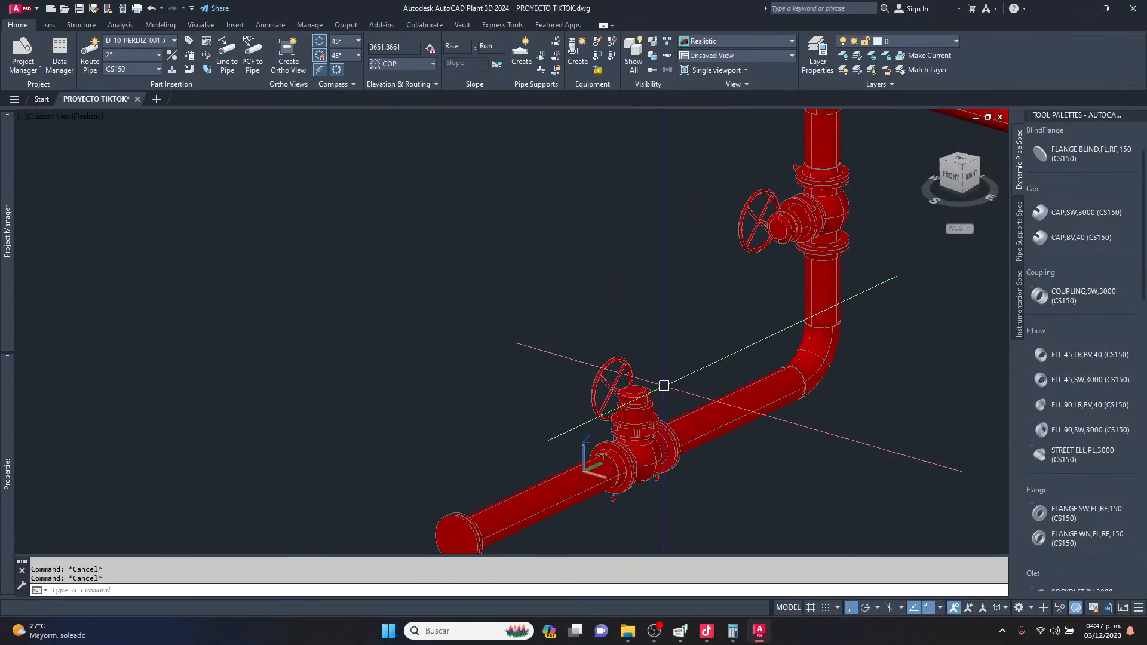
Select the globe valve on the 2" branch and enlarge the preview of its handwheel operator in the object properties.
{"action": "scroll", "coordinate": [665, 386], "scroll_direction": "up", "scroll_amount": 3}
{"action": "middle_click_drag", "start_coordinate": [499, 414], "coordinate": [614, 371], "text": "shift"}
{"action": "scroll", "coordinate": [627, 423], "scroll_direction": "down", "scroll_amount": 5}
{"action": "middle_click_drag", "start_coordinate": [545, 379], "coordinate": [558, 325], "text": "shift"}
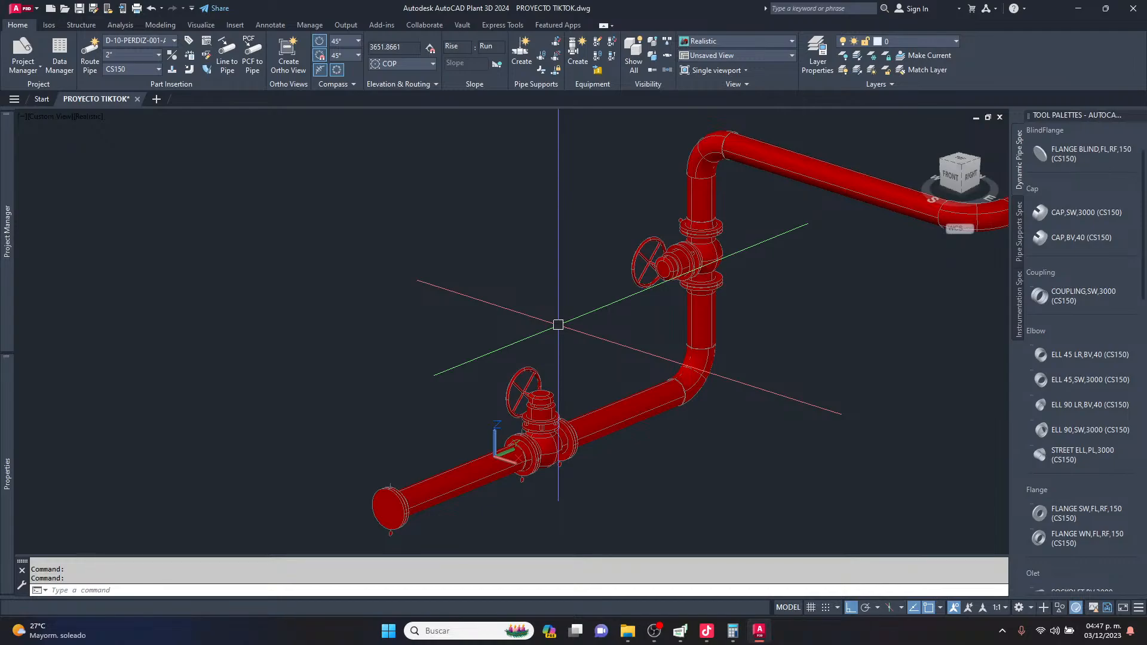
{"action": "scroll", "coordinate": [558, 325], "scroll_direction": "down", "scroll_amount": 3}
{"action": "middle_click_drag", "start_coordinate": [558, 323], "coordinate": [746, 257], "text": "shift"}
{"action": "scroll", "coordinate": [622, 281], "scroll_direction": "up", "scroll_amount": 8}
{"action": "left_click", "coordinate": [565, 251]}
{"action": "mouse_move", "coordinate": [7, 475]}
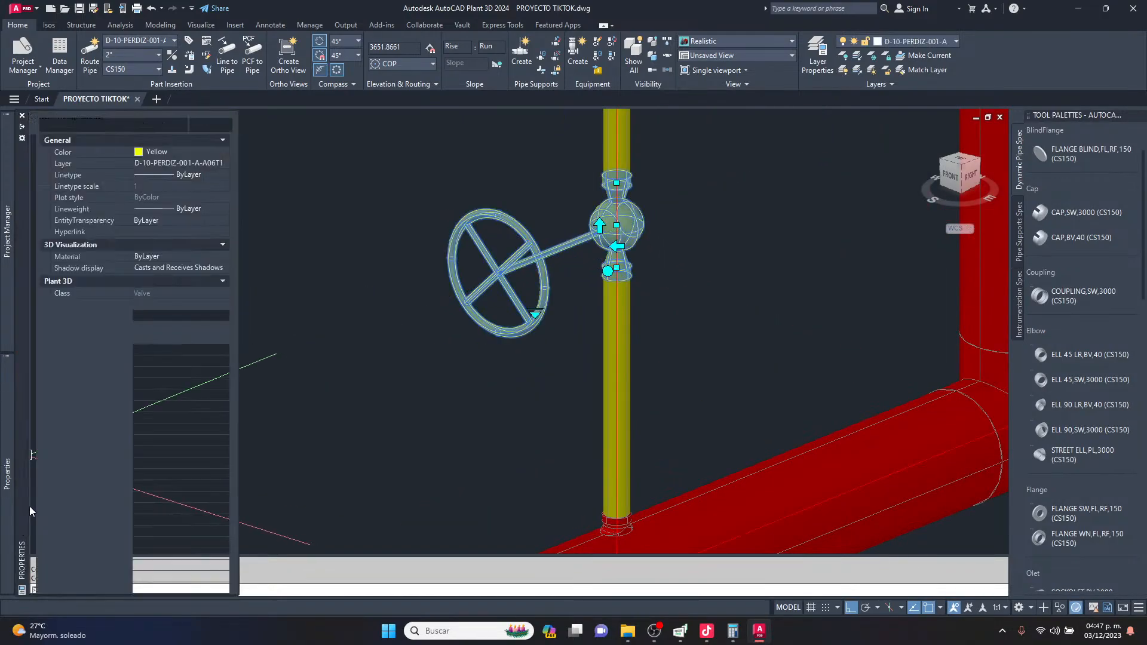
{"action": "scroll", "coordinate": [160, 431], "scroll_direction": "down", "scroll_amount": 10}
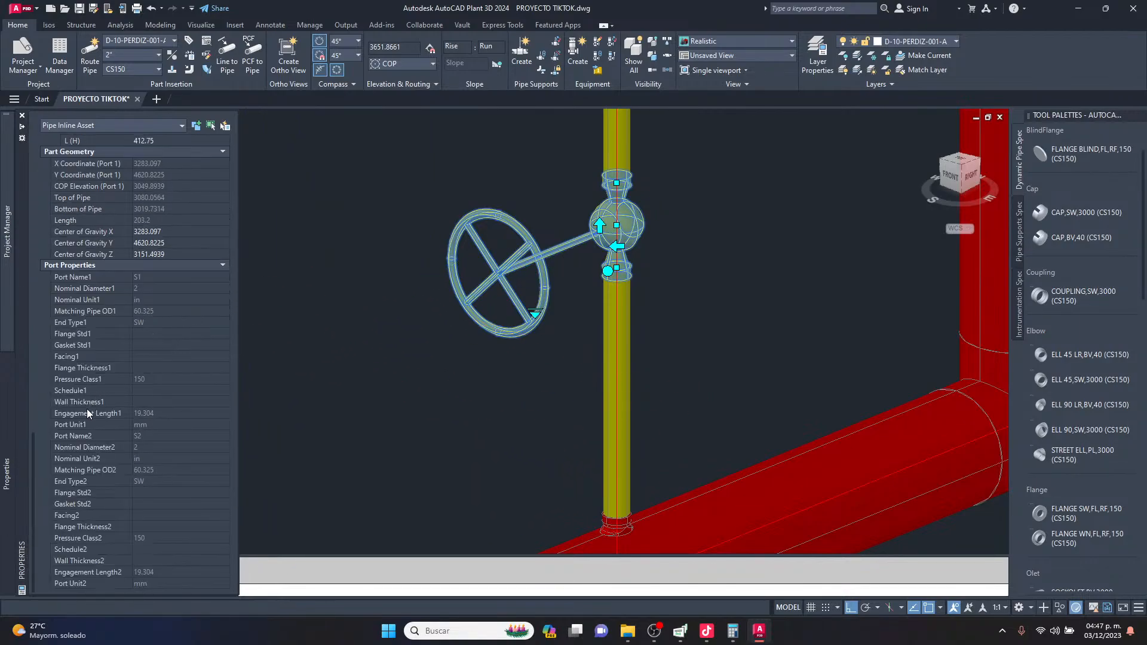
{"action": "key", "text": "ctrl+1"}
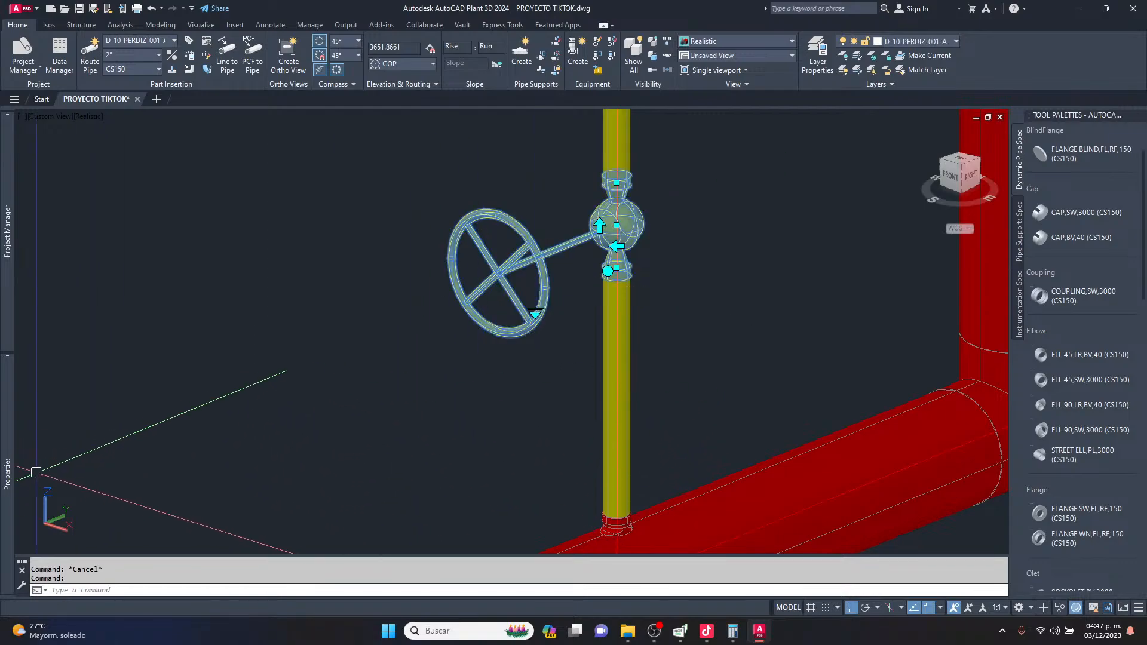
{"action": "scroll", "coordinate": [103, 389], "scroll_direction": "down", "scroll_amount": 12}
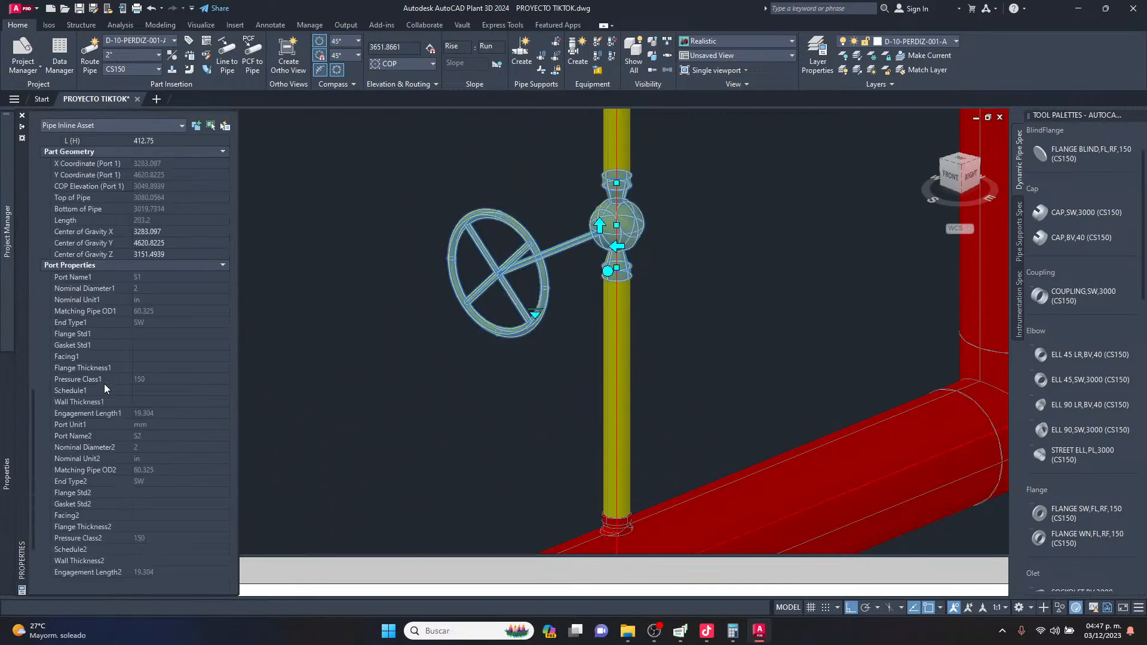
{"action": "left_click", "coordinate": [179, 277]}
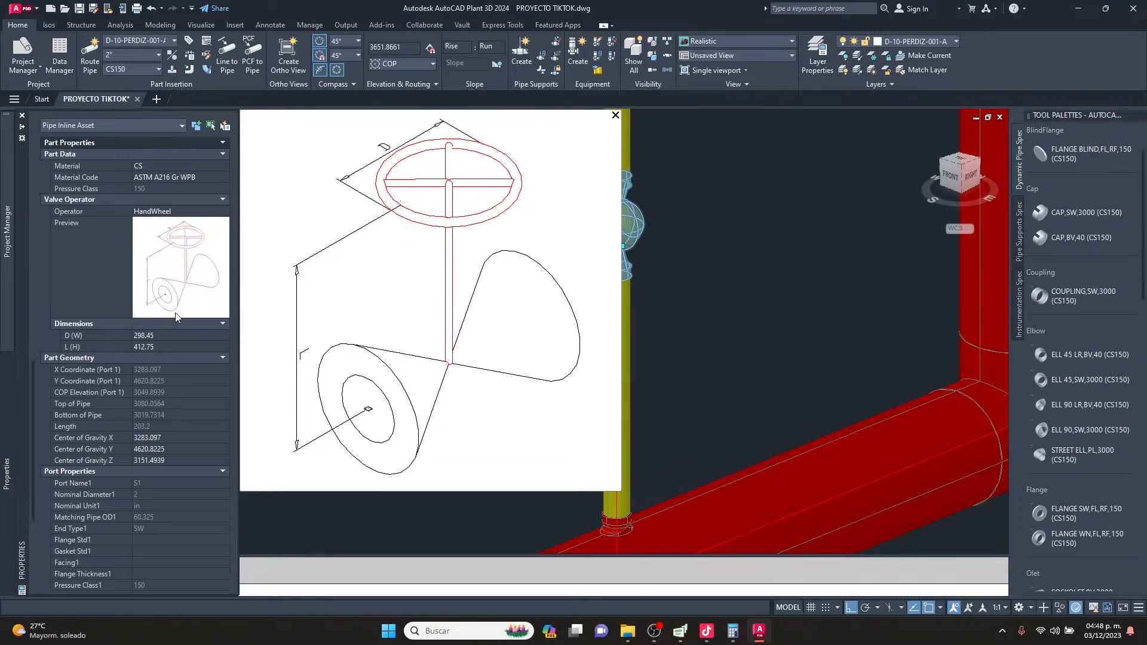
Set the 2" globe valve's handwheel dimensions to D 150 and L 200, and clear the selection.
{"action": "left_click", "coordinate": [159, 345]}
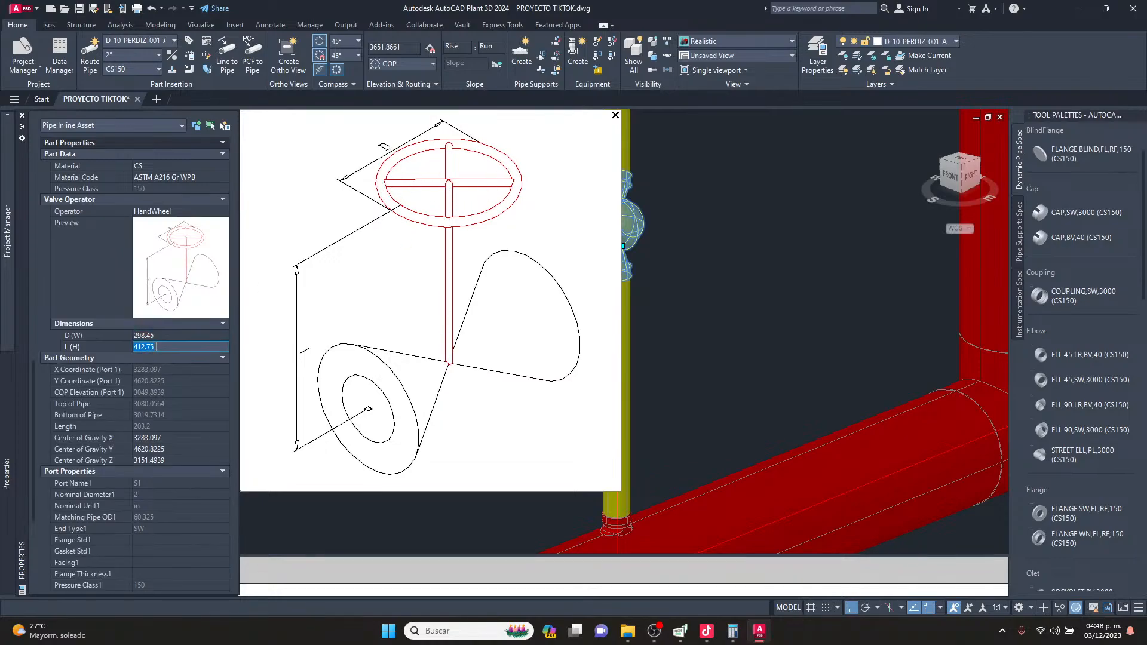
{"action": "left_click", "coordinate": [177, 336]}
{"action": "type", "text": "150"}
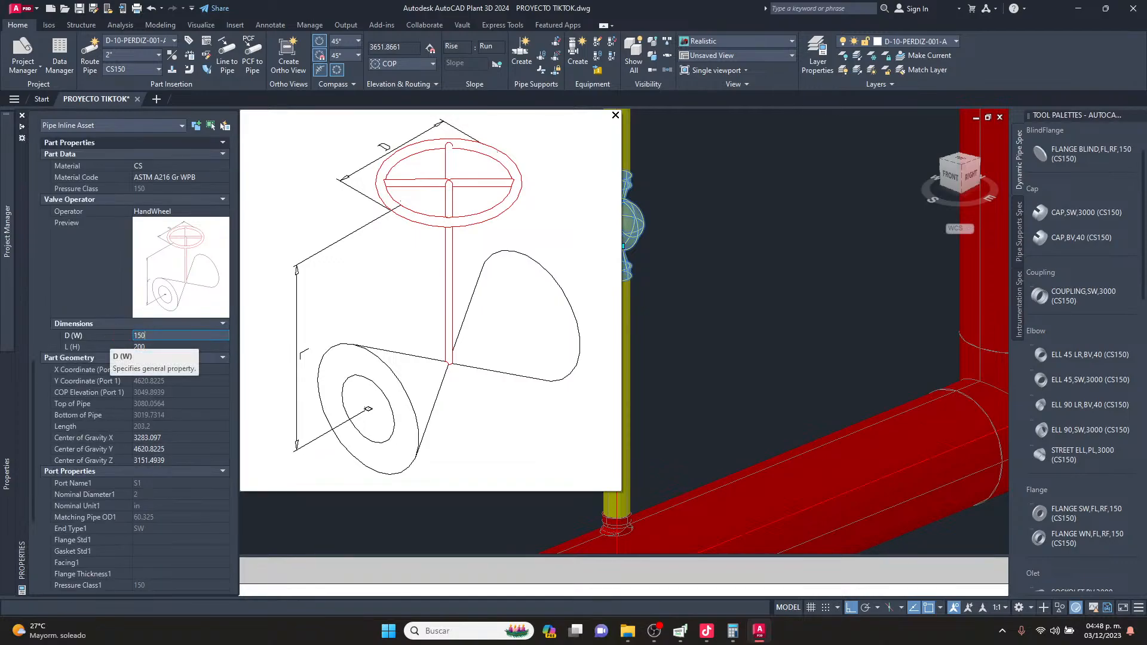
{"action": "key", "text": "Tab"}
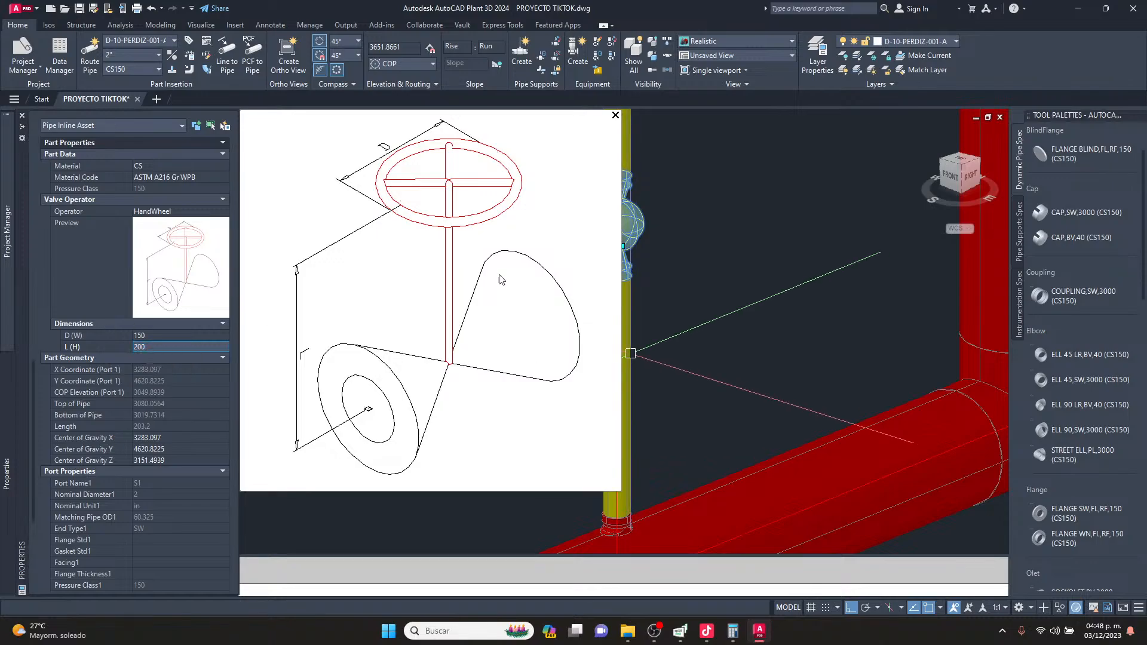
{"action": "key", "text": "Escape"}
{"action": "key", "text": "Escape"}
{"action": "scroll", "coordinate": [559, 313], "scroll_direction": "up", "scroll_amount": 5}
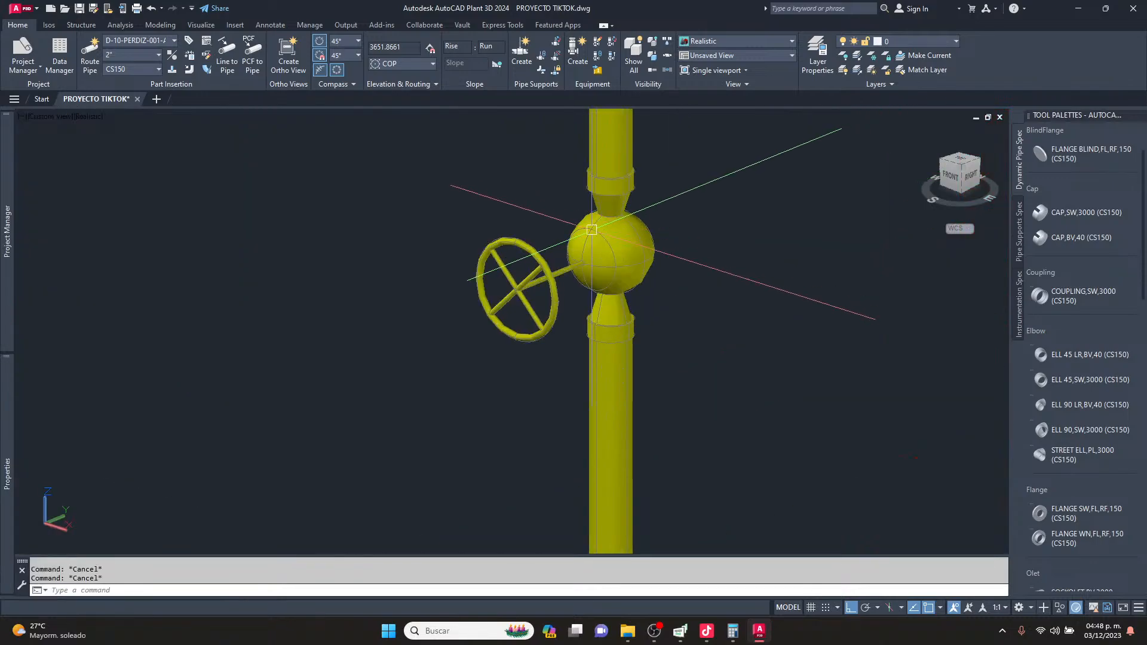
{"action": "middle_click_drag", "start_coordinate": [558, 313], "coordinate": [518, 401], "text": "shift"}
{"action": "scroll", "coordinate": [488, 352], "scroll_direction": "down", "scroll_amount": 8}
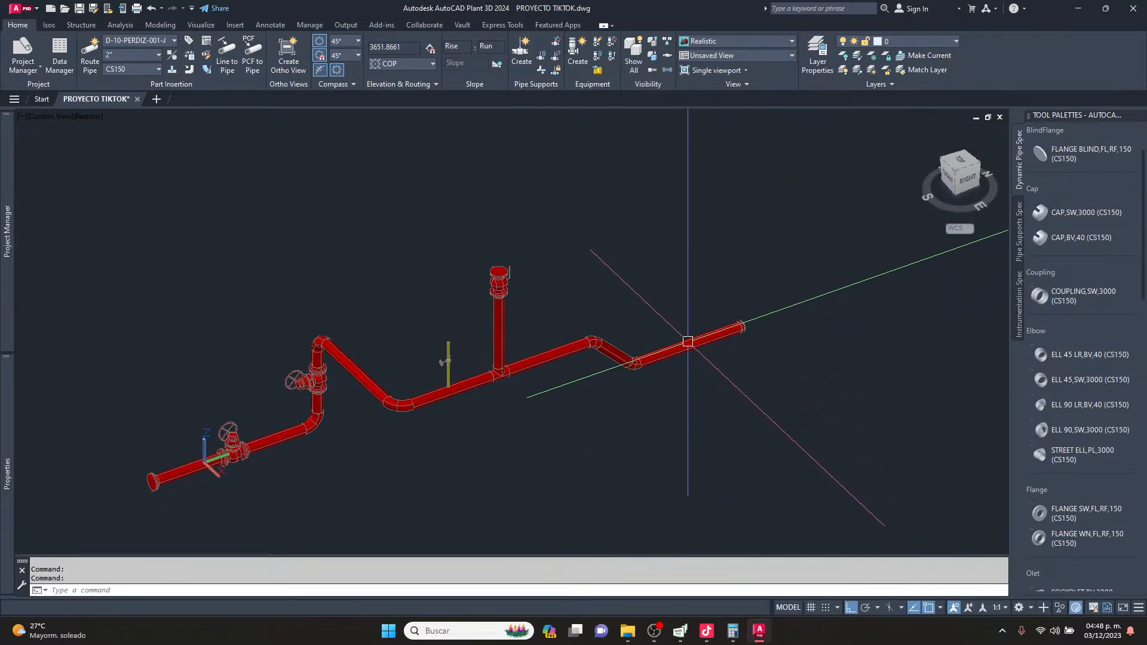
Insert a FLANGE WN,FL,RF,150 joint about midway along the last straight pipe after the offset, keeping the default rotation.
{"action": "scroll", "coordinate": [683, 343], "scroll_direction": "up", "scroll_amount": 5}
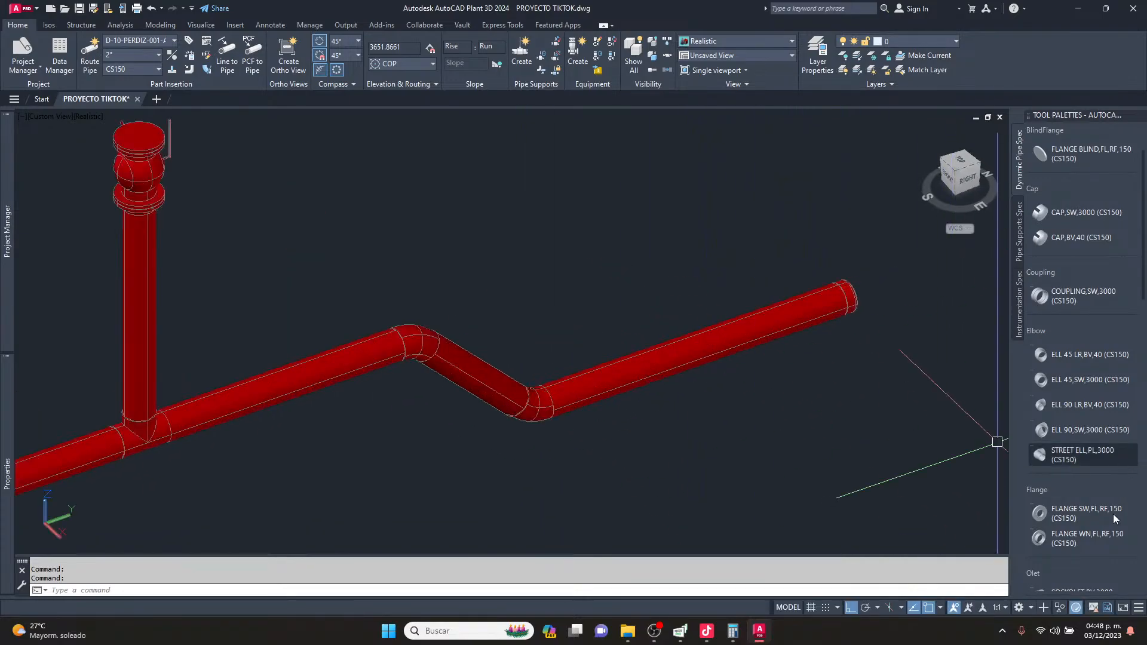
{"action": "left_click", "coordinate": [1075, 538]}
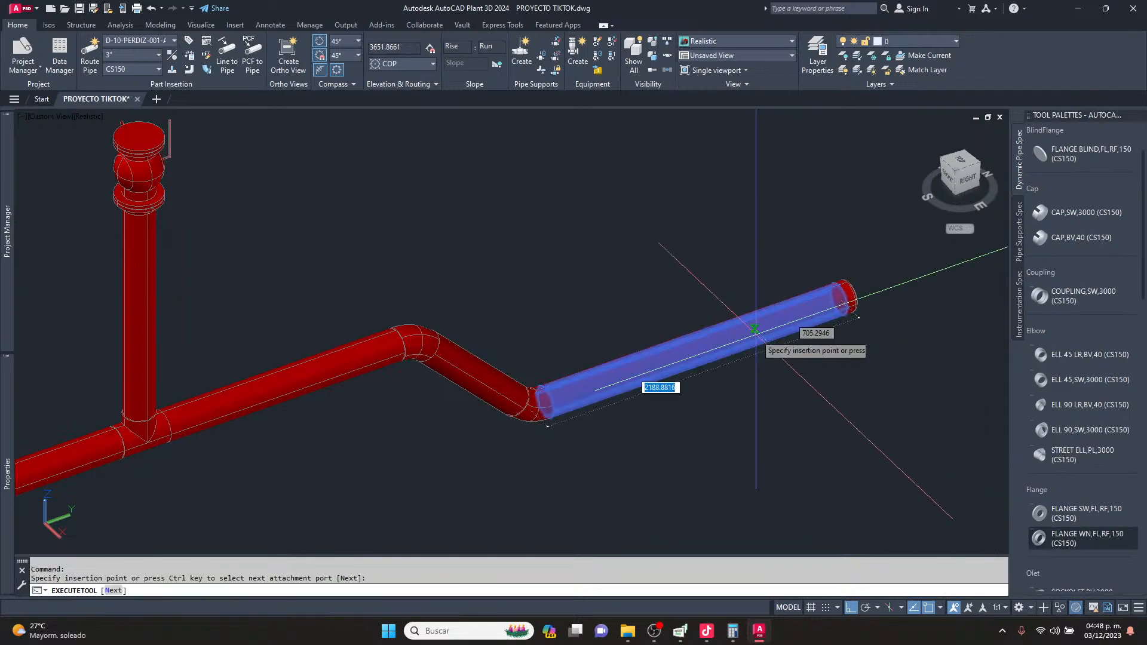
{"action": "scroll", "coordinate": [699, 348], "scroll_direction": "up", "scroll_amount": 2}
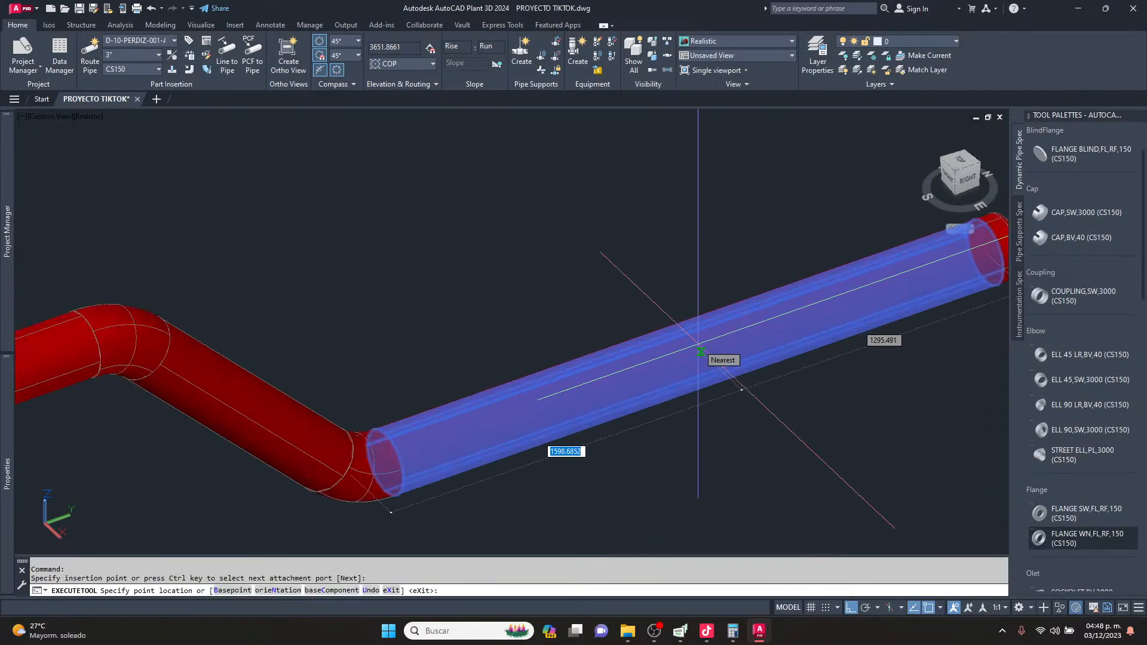
{"action": "scroll", "coordinate": [697, 353], "scroll_direction": "down", "scroll_amount": 2}
{"action": "scroll", "coordinate": [687, 355], "scroll_direction": "up", "scroll_amount": 2}
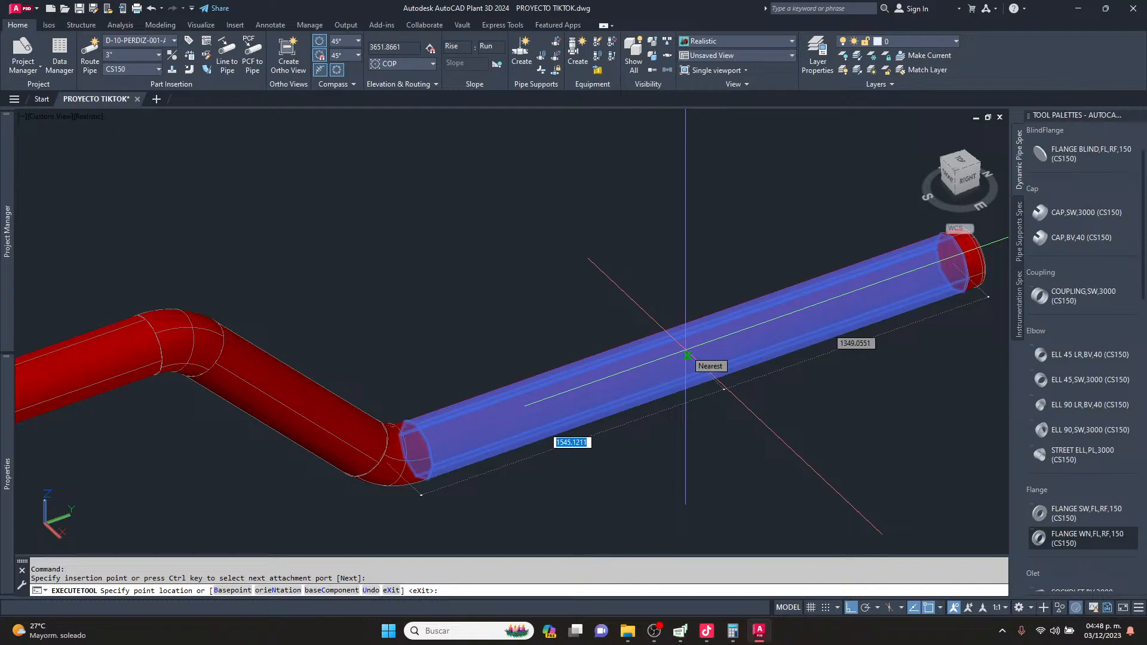
{"action": "type", "text": "150"}
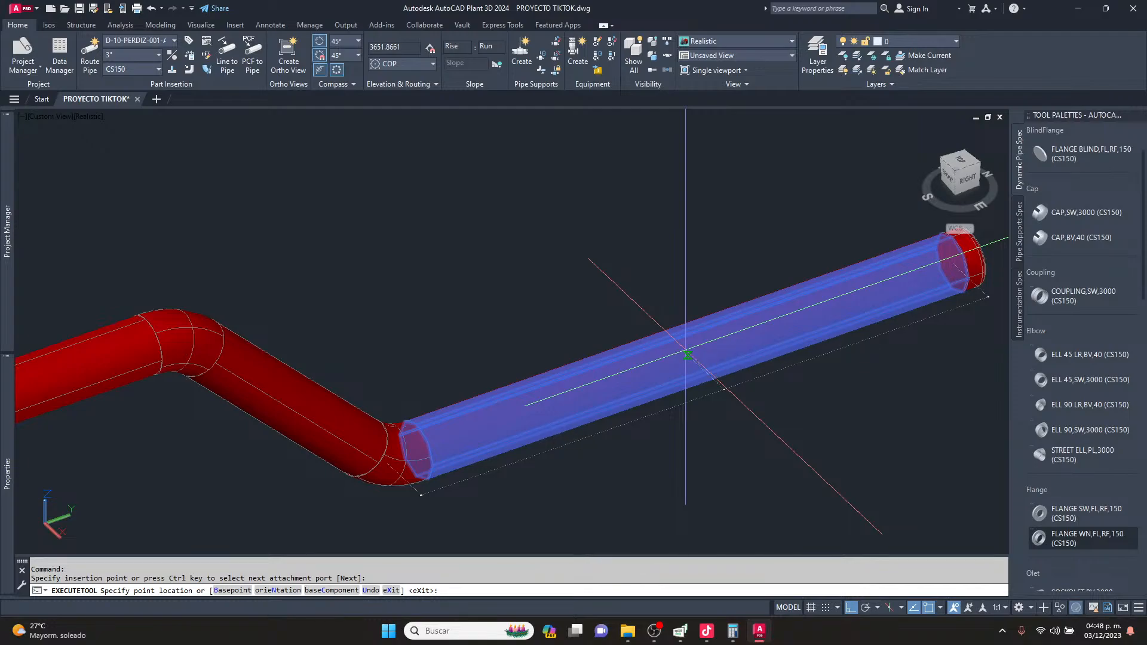
{"action": "key", "text": "Return"}
{"action": "key", "text": "Return"}
{"action": "key", "text": "Escape"}
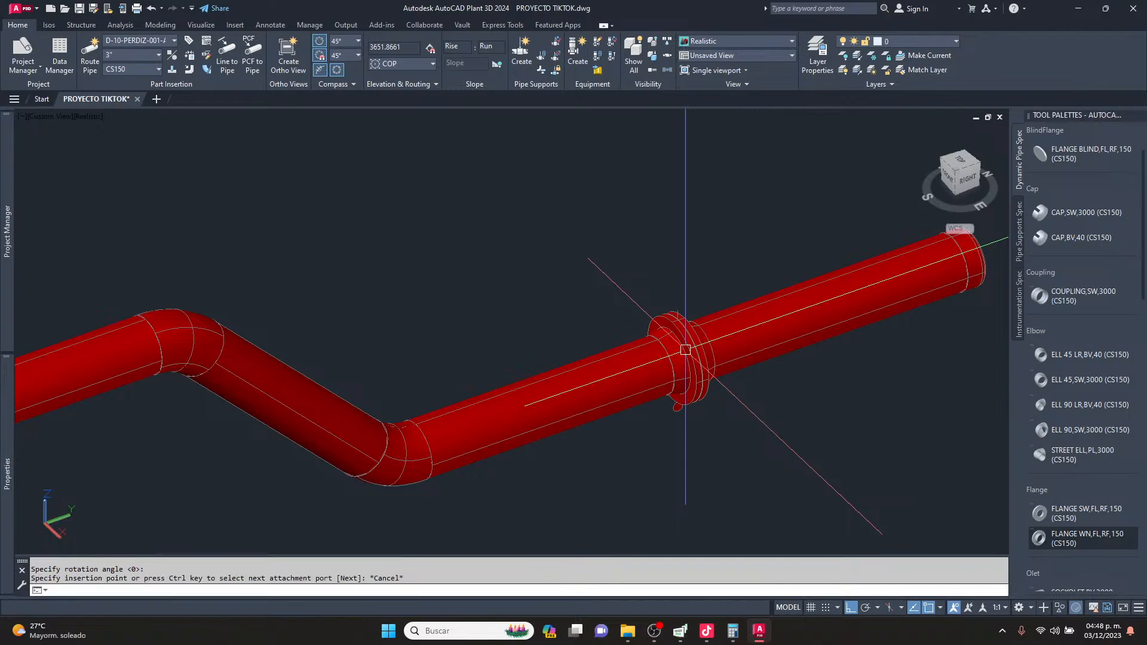
Examine the new flanged joint and the complete line in the right side view and in an isometric view.
{"action": "middle_click_drag", "start_coordinate": [743, 389], "coordinate": [597, 368], "text": "shift"}
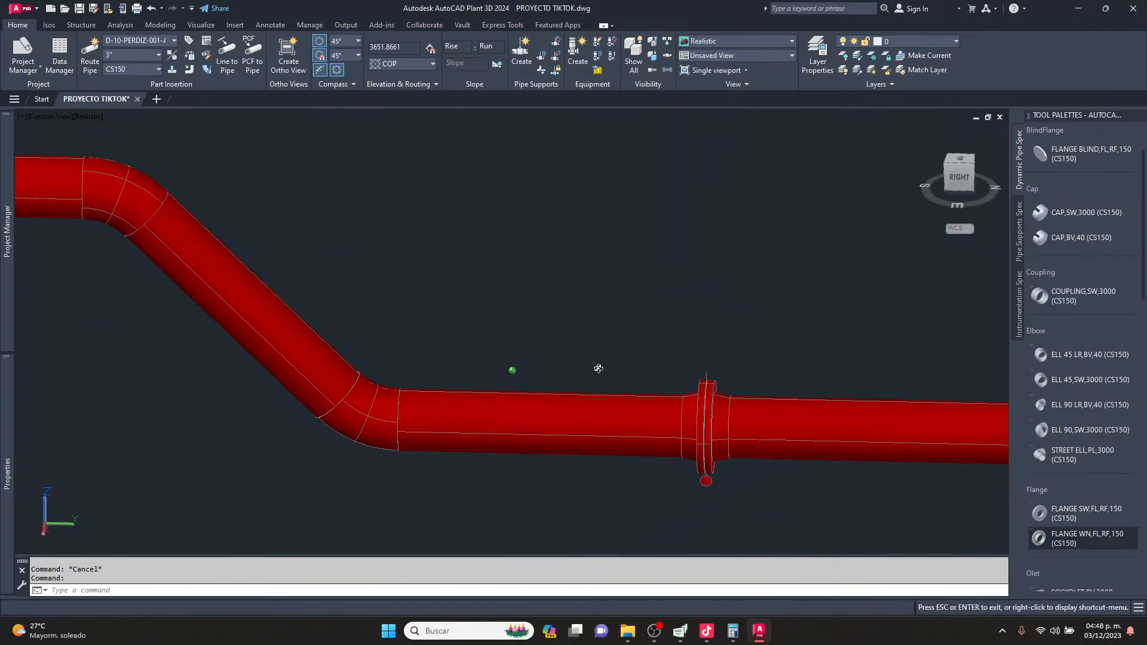
{"action": "left_click", "coordinate": [974, 184]}
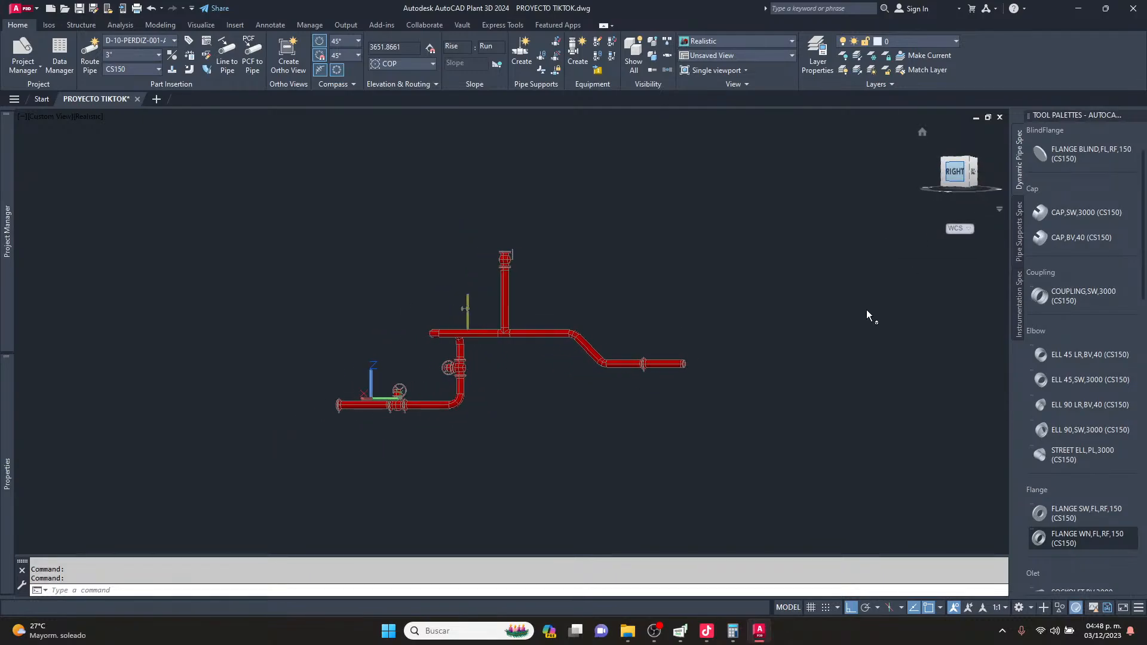
{"action": "scroll", "coordinate": [635, 366], "scroll_direction": "up", "scroll_amount": 5}
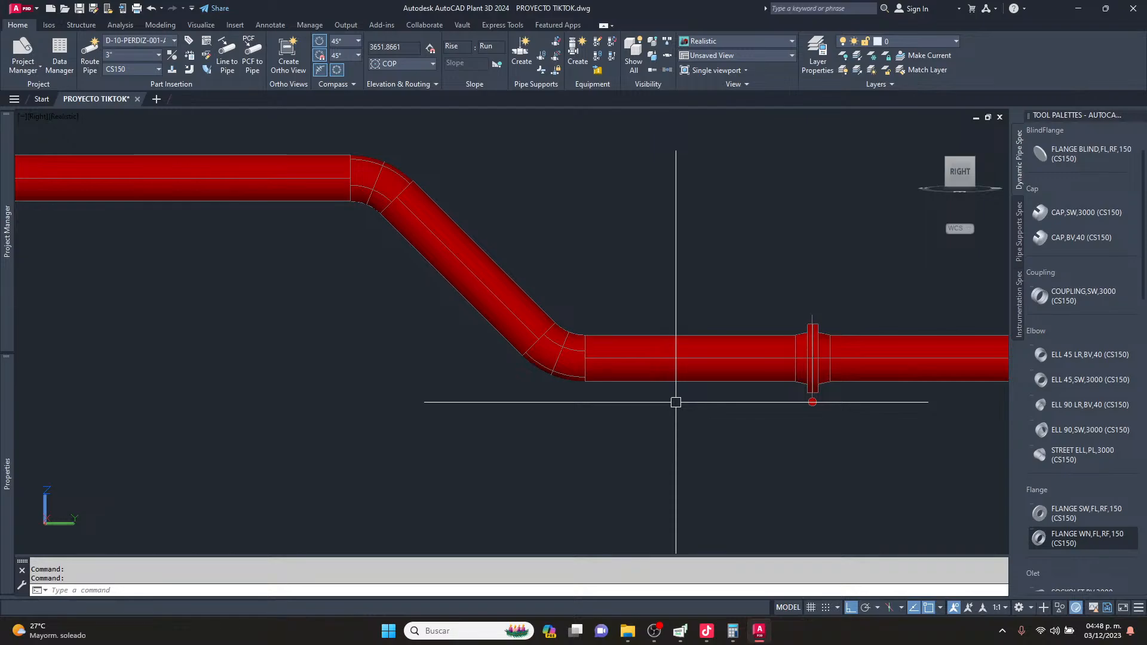
{"action": "scroll", "coordinate": [676, 402], "scroll_direction": "down", "scroll_amount": 6}
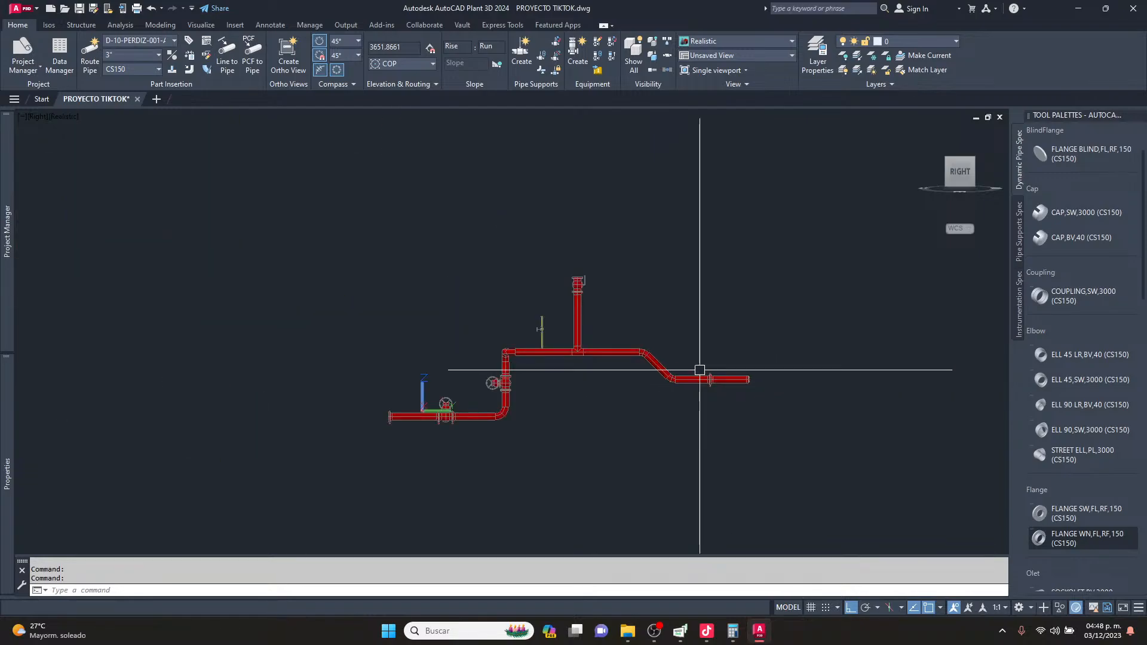
{"action": "middle_click_drag", "start_coordinate": [676, 402], "coordinate": [545, 423], "text": "shift"}
{"action": "middle_click_drag", "start_coordinate": [630, 481], "coordinate": [747, 449], "text": "shift"}
Browse the flange, olet, check valve and globe valve parts available in the CS150 spec palette.
{"action": "scroll", "coordinate": [1078, 398], "scroll_direction": "down", "scroll_amount": 10}
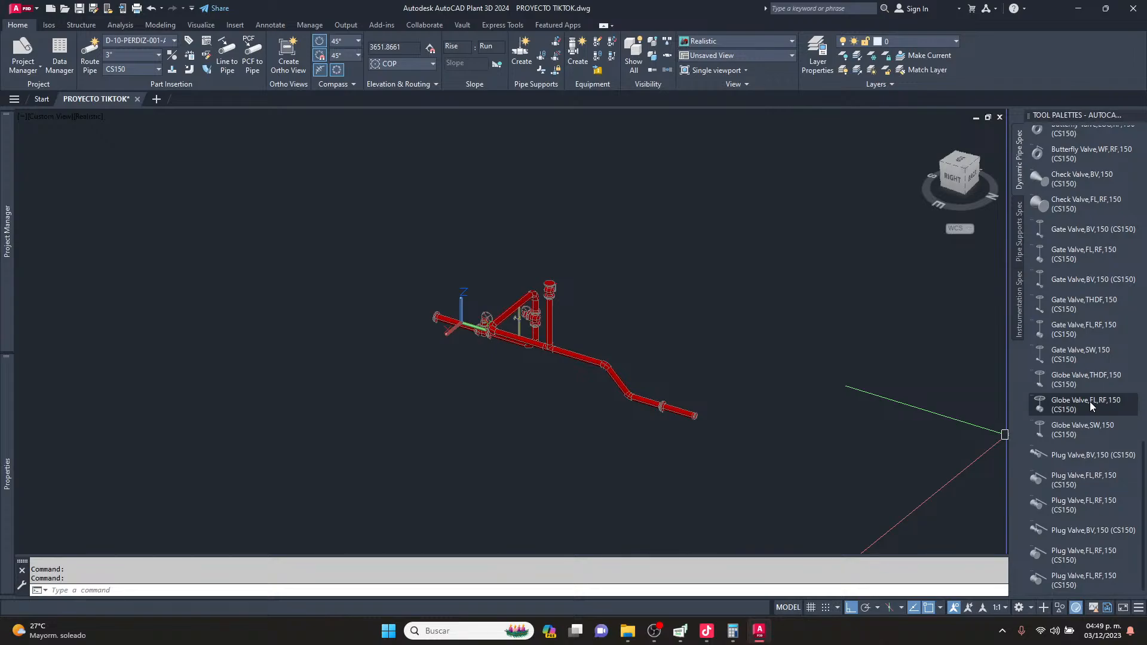
{"action": "scroll", "coordinate": [1117, 405], "scroll_direction": "up", "scroll_amount": 8}
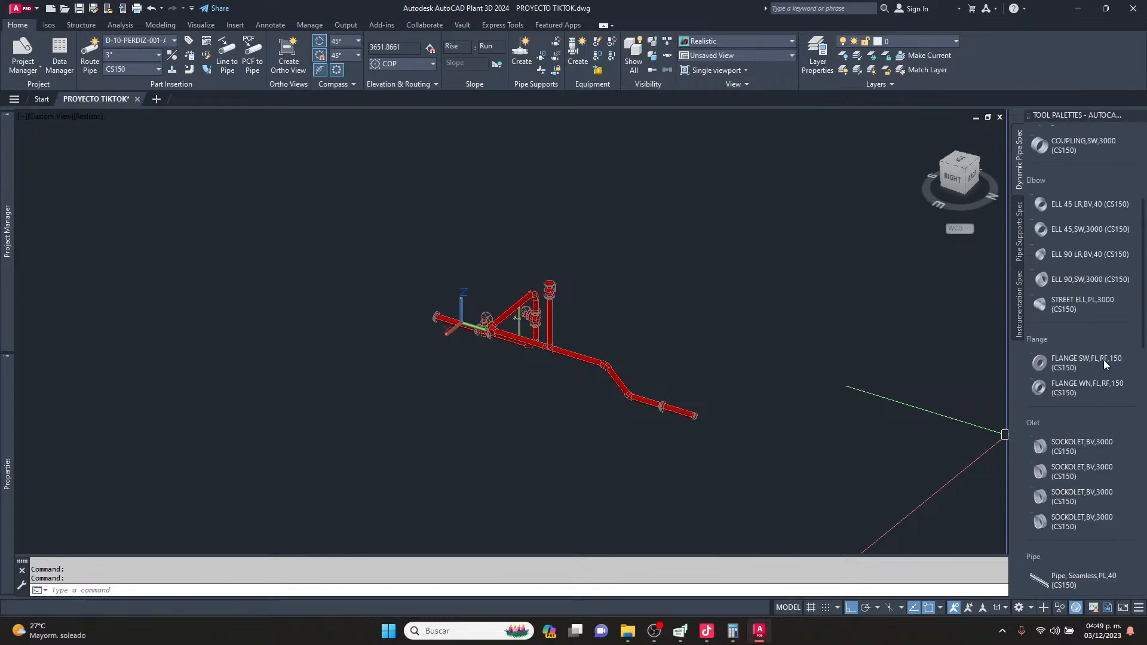
{"action": "scroll", "coordinate": [1064, 241], "scroll_direction": "down", "scroll_amount": 5}
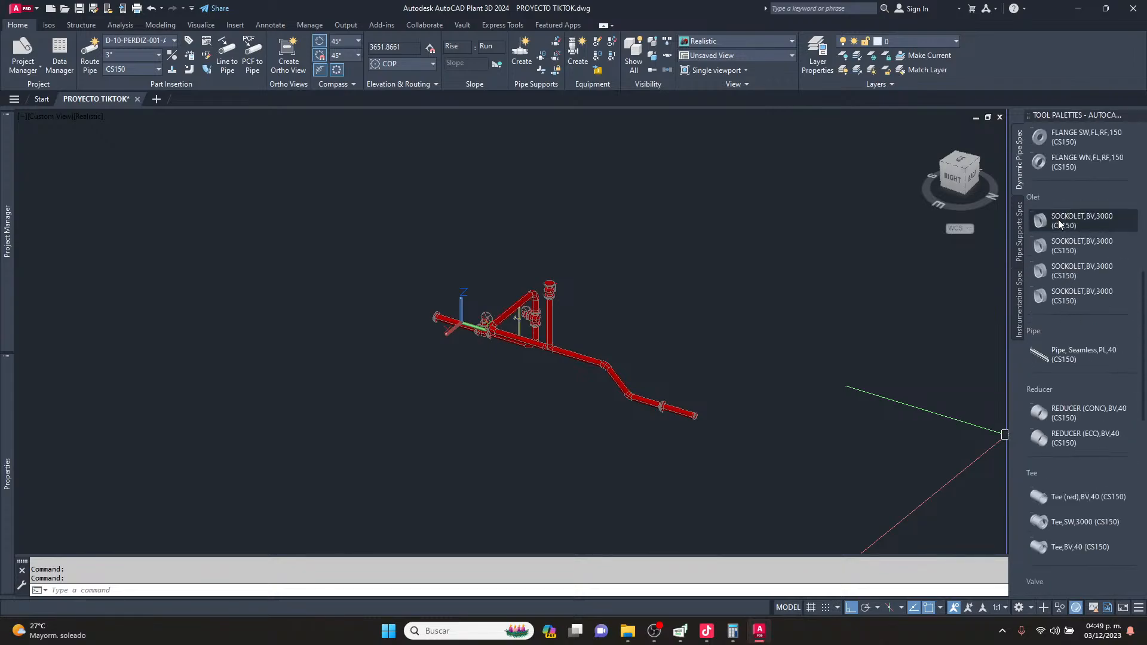
{"action": "scroll", "coordinate": [1070, 334], "scroll_direction": "down", "scroll_amount": 8}
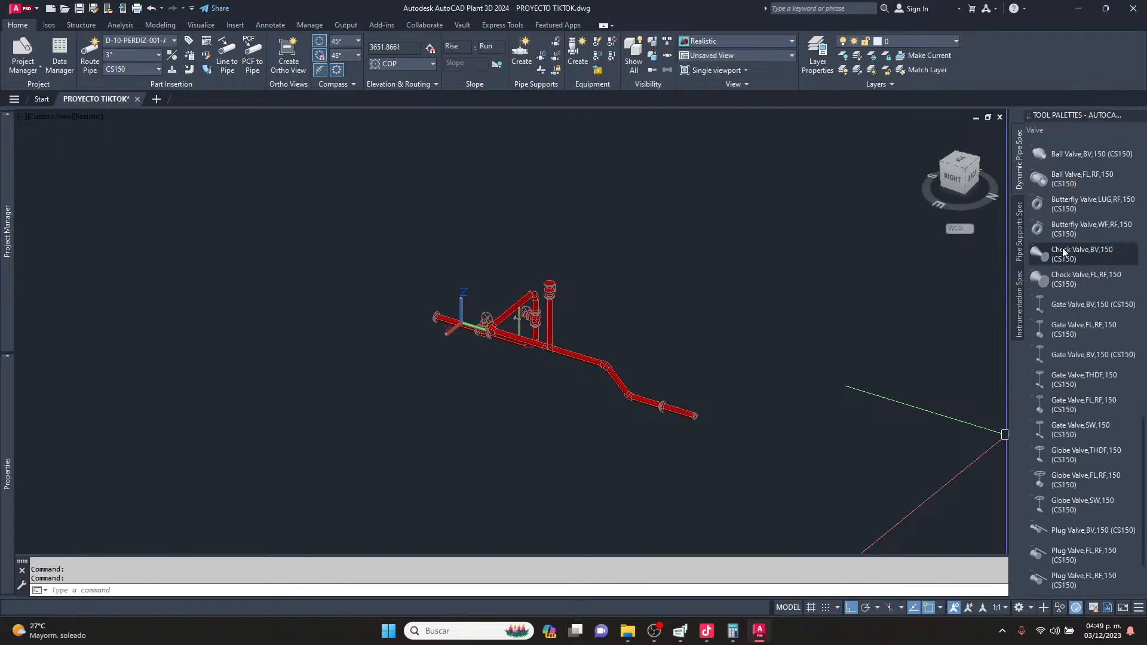
{"action": "left_click", "coordinate": [1064, 251]}
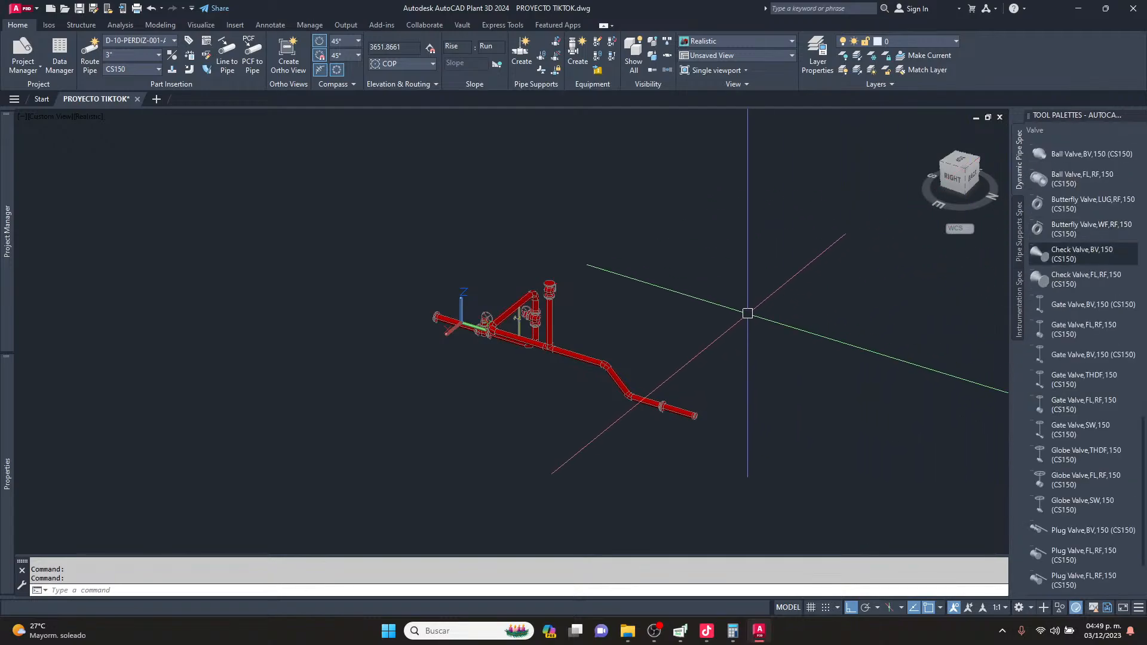
{"action": "scroll", "coordinate": [1103, 342], "scroll_direction": "down", "scroll_amount": 3}
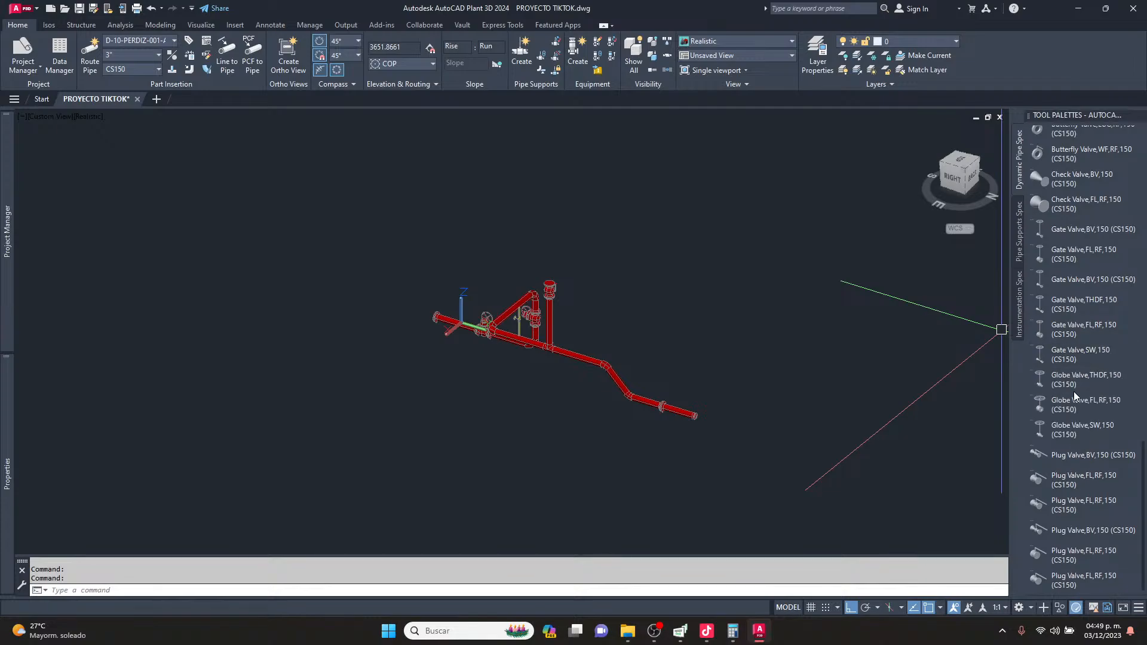
{"action": "left_click", "coordinate": [1078, 415]}
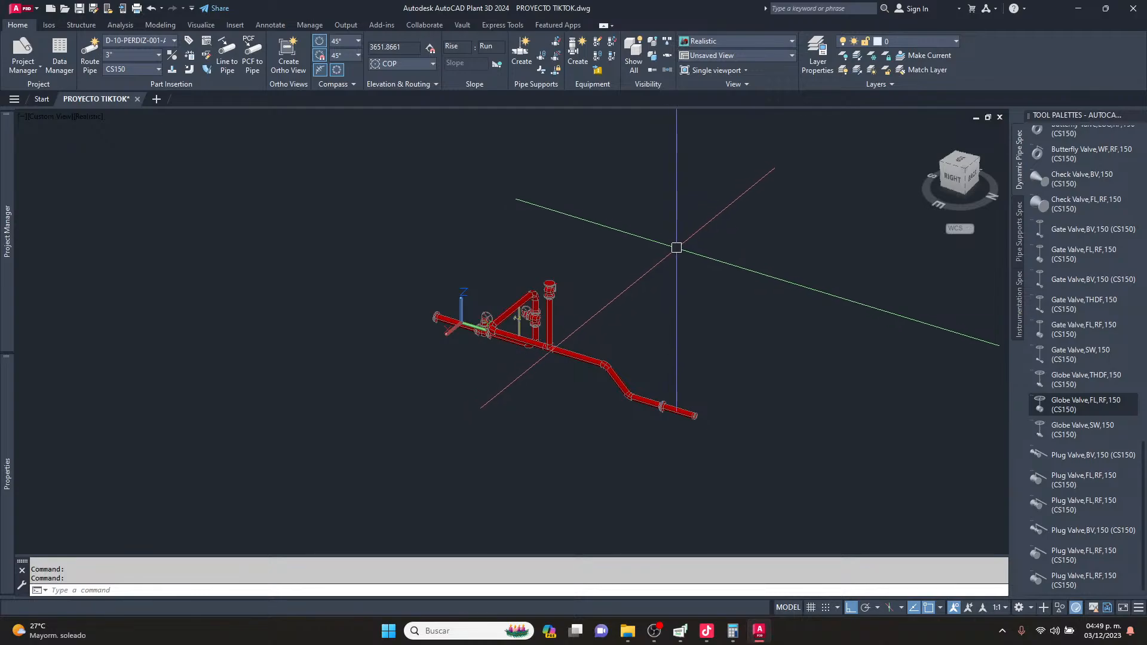
{"action": "middle_click_drag", "start_coordinate": [621, 373], "coordinate": [634, 319], "text": "shift"}
Find CS150 among the project's pipe specs and open it in the Spec Editor.
{"action": "mouse_move", "coordinate": [12, 246]}
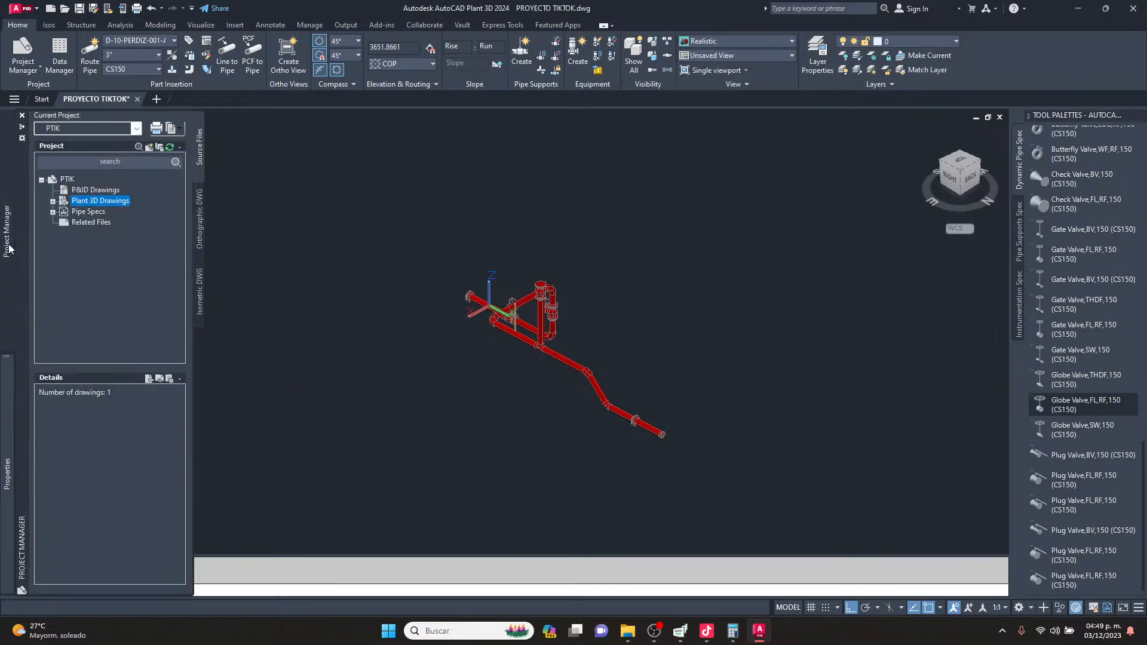
{"action": "left_click", "coordinate": [50, 211]}
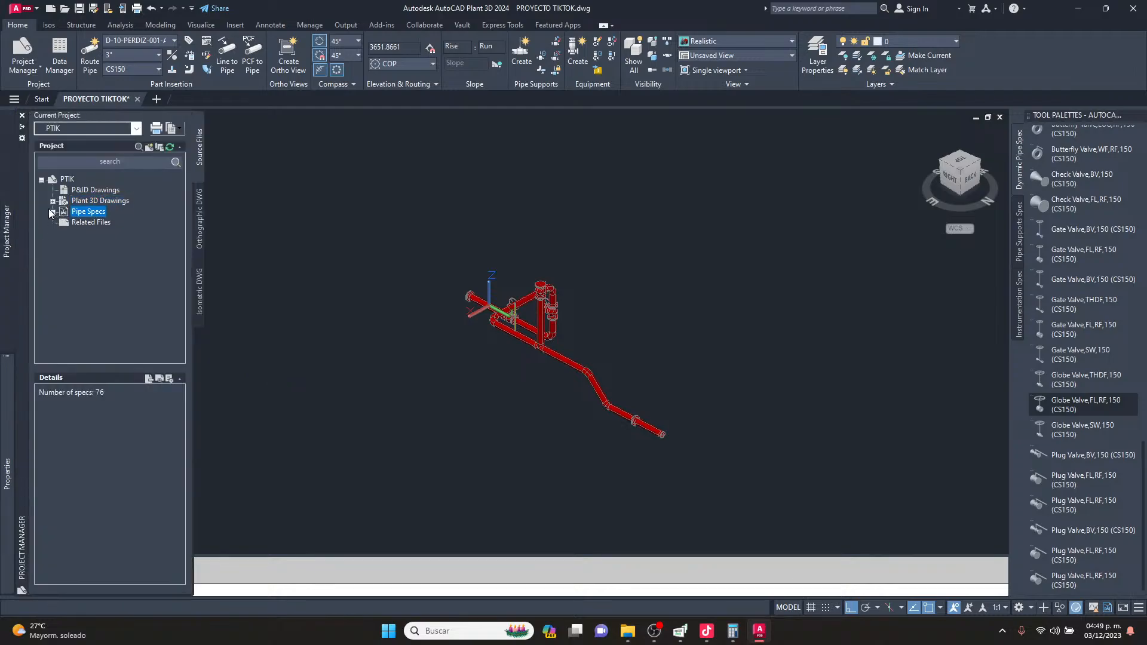
{"action": "left_click", "coordinate": [52, 212]}
{"action": "scroll", "coordinate": [101, 209], "scroll_direction": "down", "scroll_amount": 15}
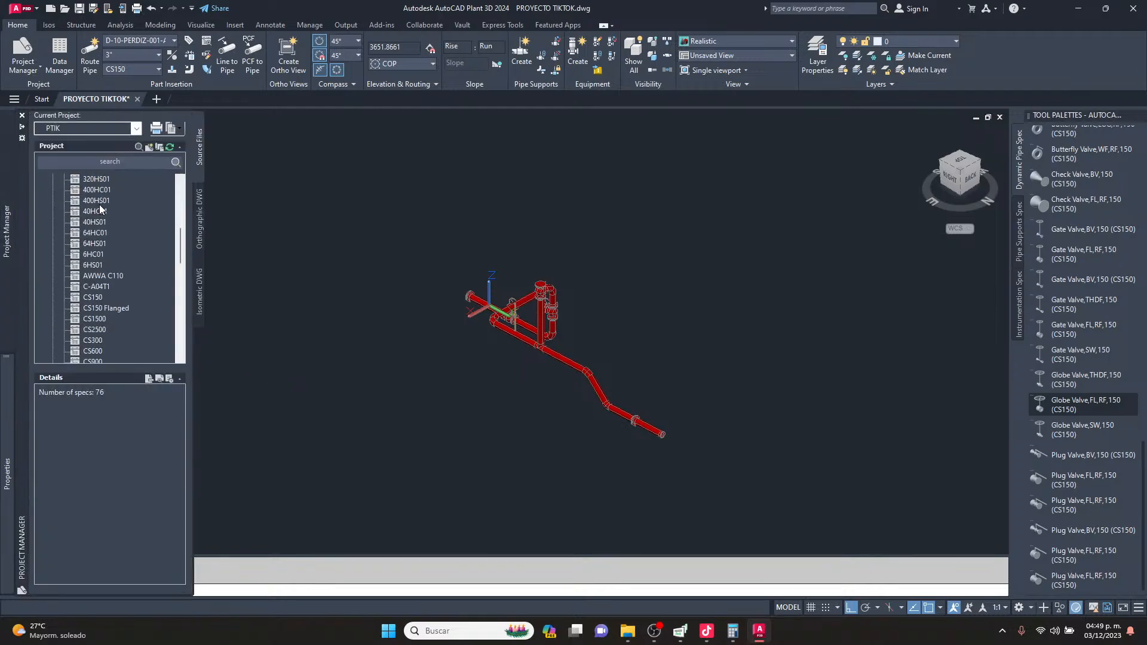
{"action": "scroll", "coordinate": [101, 209], "scroll_direction": "up", "scroll_amount": 1}
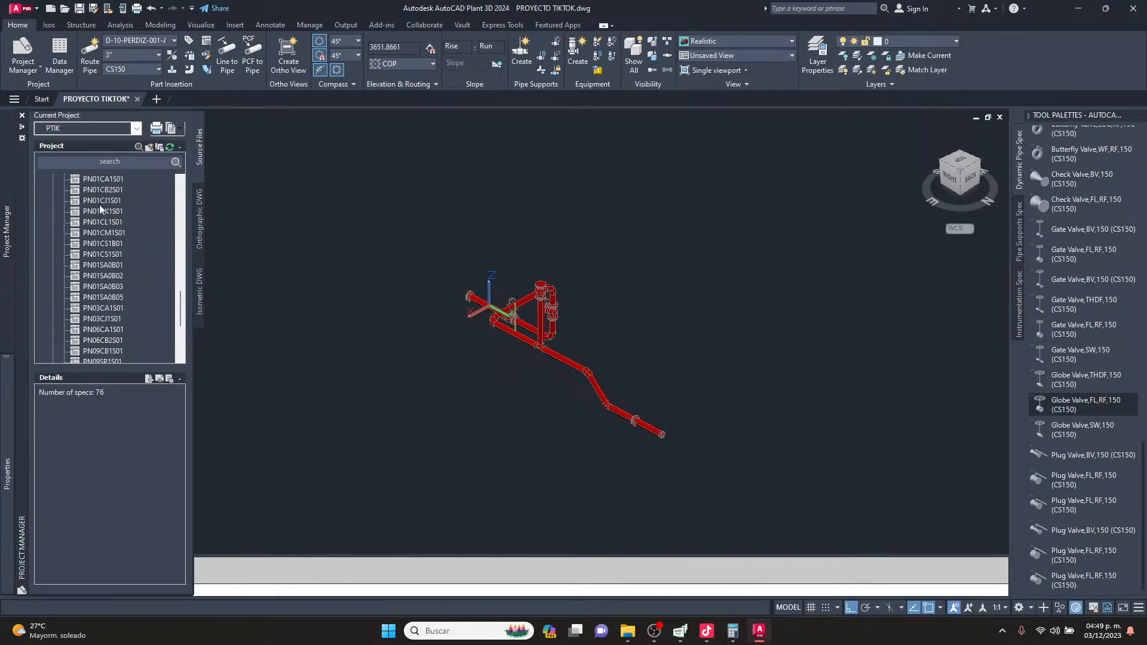
{"action": "scroll", "coordinate": [100, 209], "scroll_direction": "up", "scroll_amount": 6}
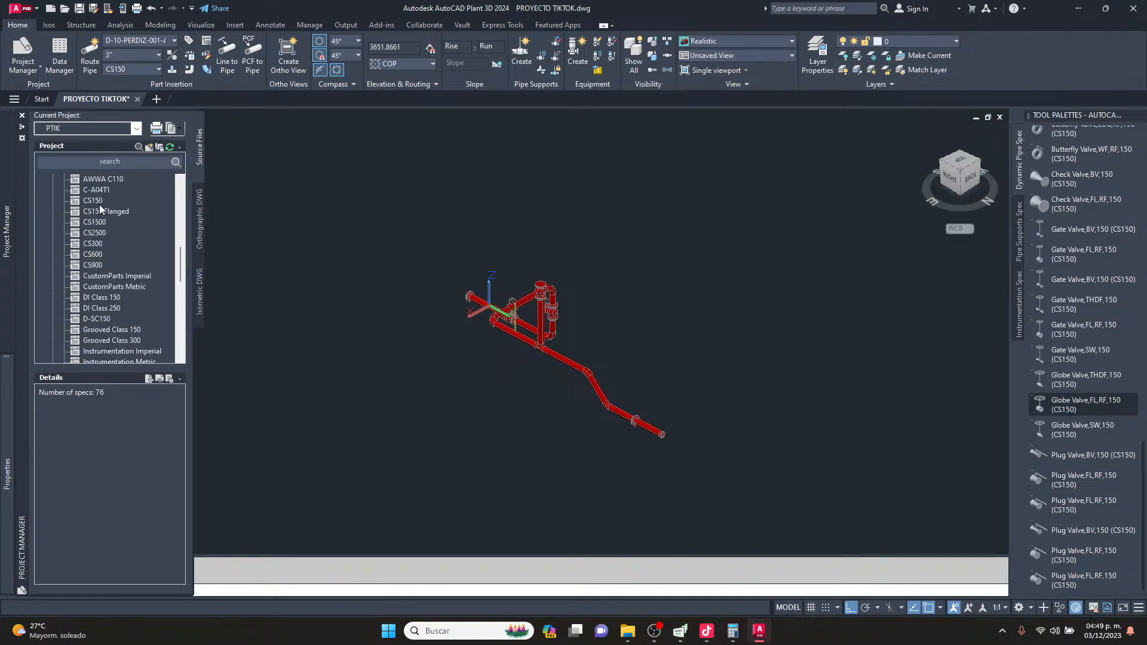
{"action": "mouse_move", "coordinate": [7, 230]}
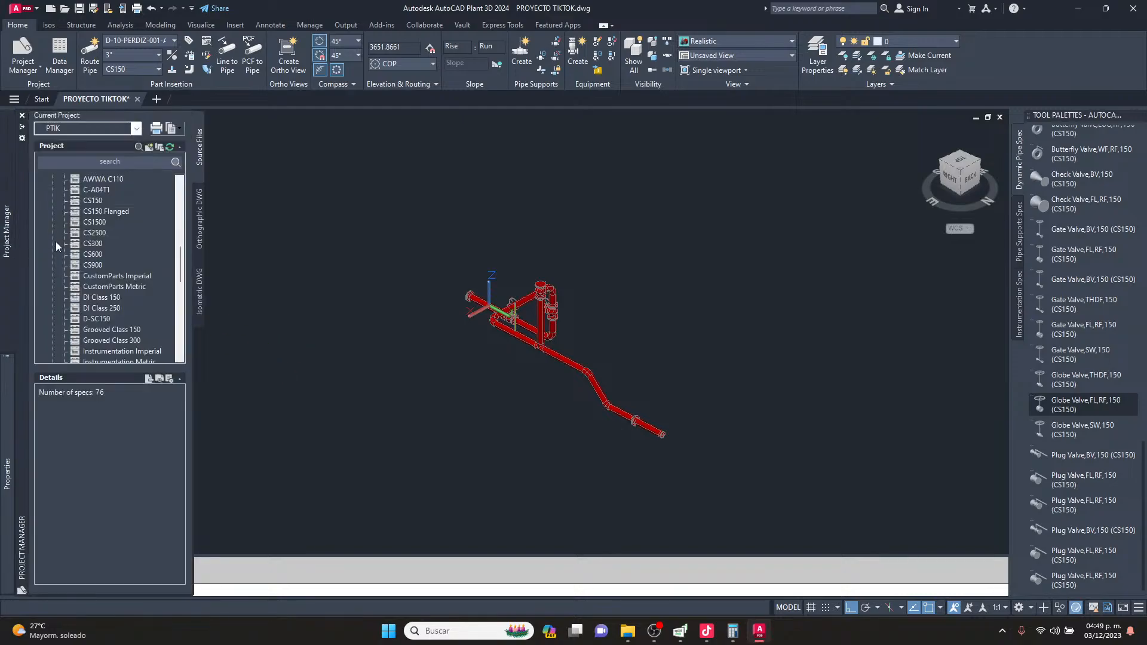
{"action": "left_click", "coordinate": [93, 266]}
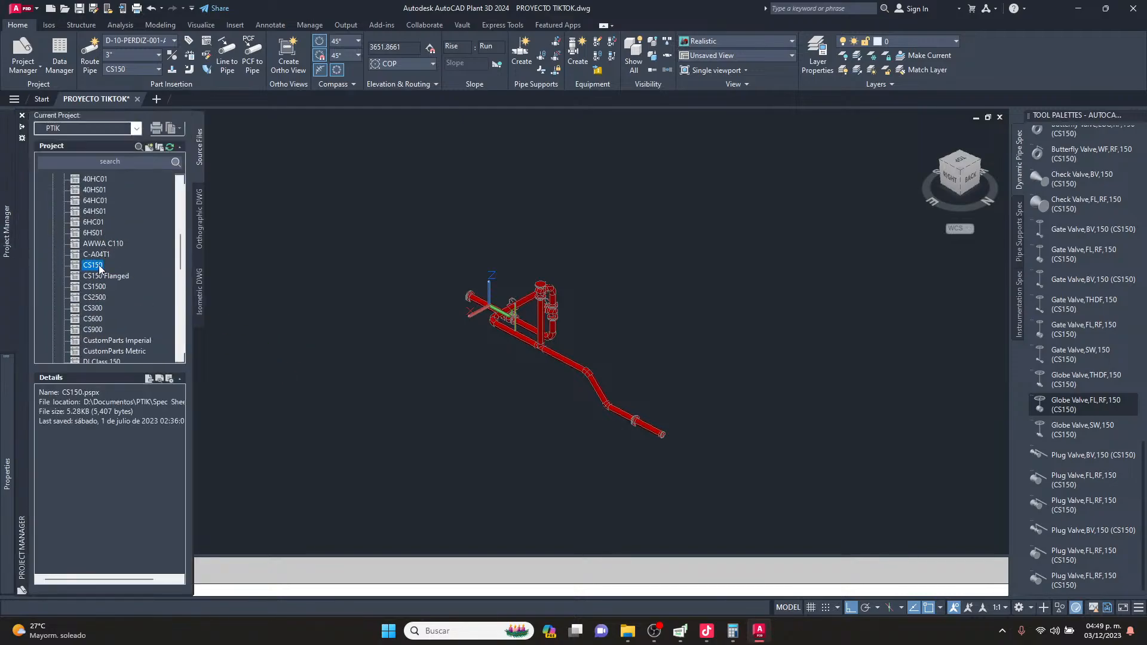
{"action": "right_click", "coordinate": [99, 268]}
{"action": "left_click", "coordinate": [150, 316]}
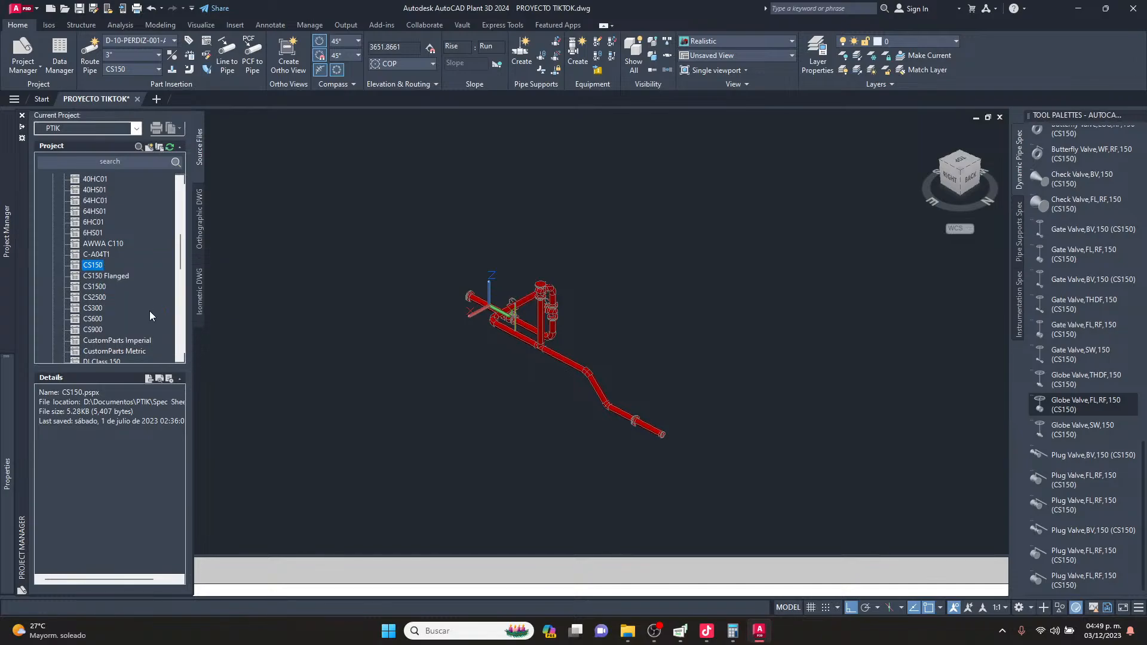
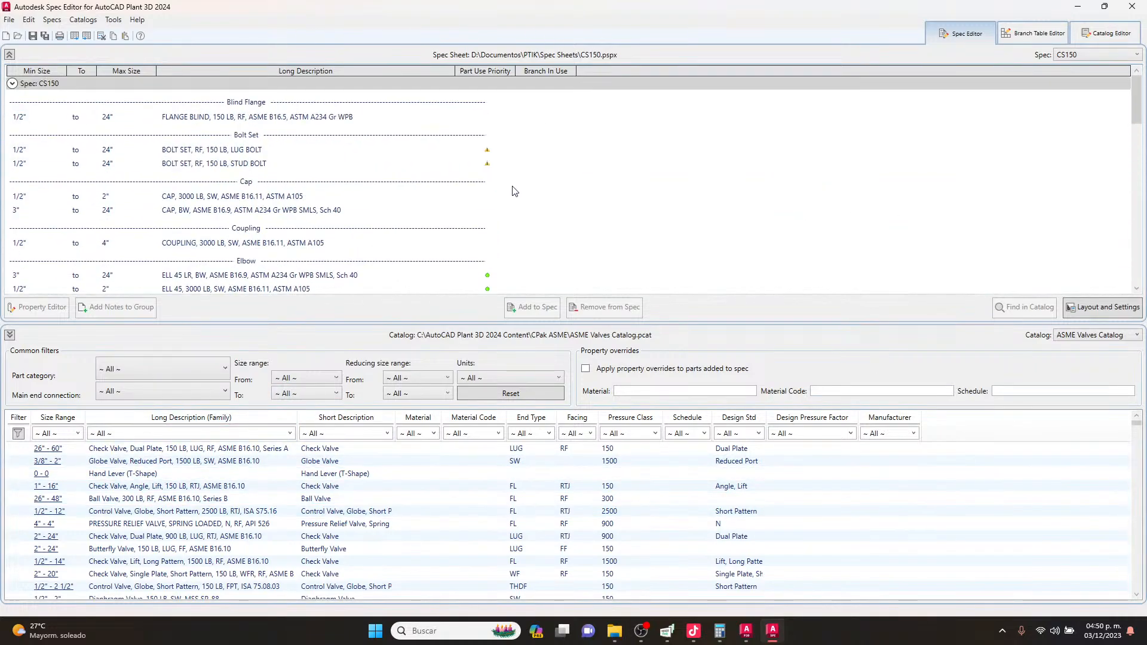
Review the CS150 spec sheet down to its gate, globe and plug valve entries.
{"action": "scroll", "coordinate": [377, 110], "scroll_direction": "down", "scroll_amount": 1}
{"action": "scroll", "coordinate": [389, 156], "scroll_direction": "up", "scroll_amount": 1}
{"action": "scroll", "coordinate": [394, 173], "scroll_direction": "down", "scroll_amount": 12}
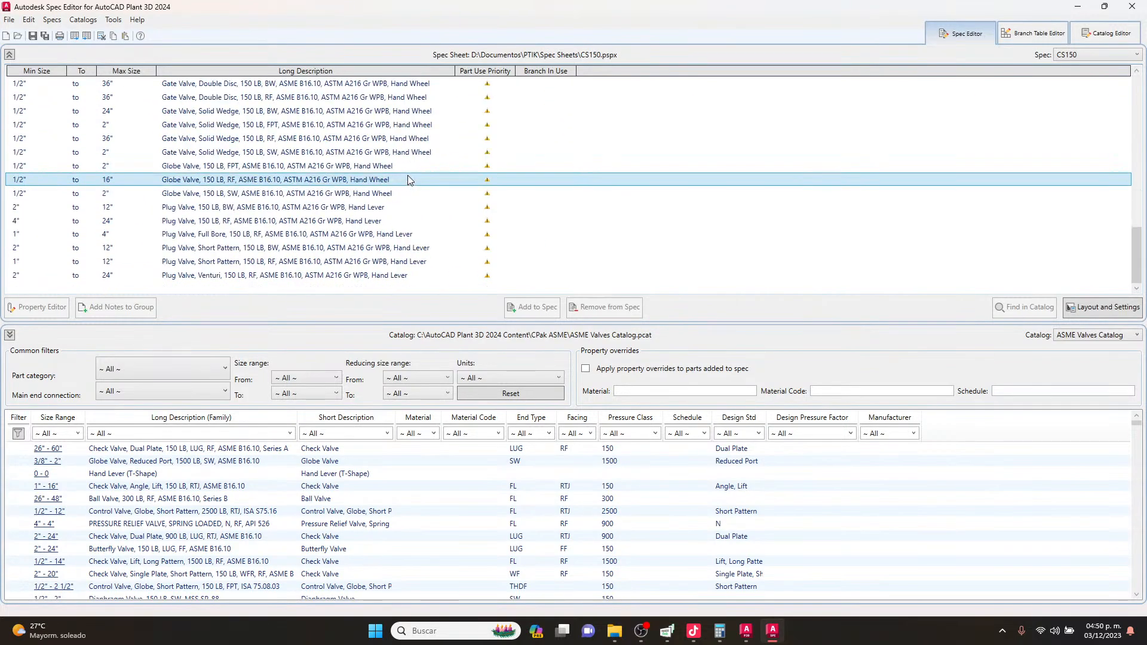
Switch the parts catalog for the CS150 spec to ASME Pipes and Fittings Catalog.
{"action": "scroll", "coordinate": [505, 215], "scroll_direction": "up", "scroll_amount": 8}
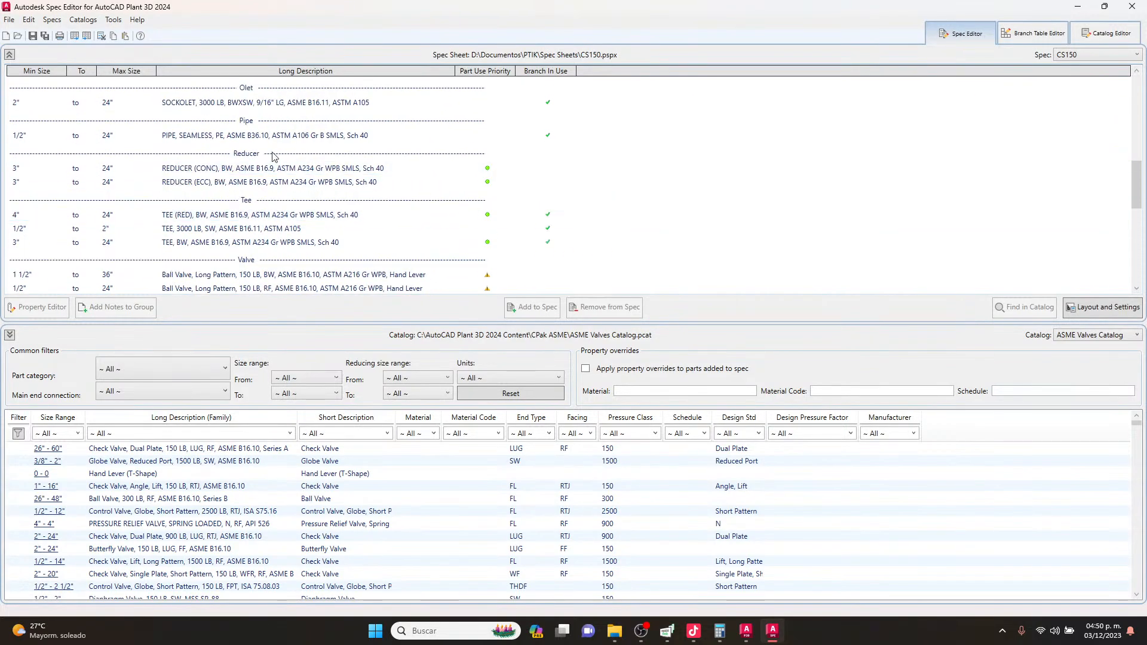
{"action": "scroll", "coordinate": [299, 162], "scroll_direction": "up", "scroll_amount": 8}
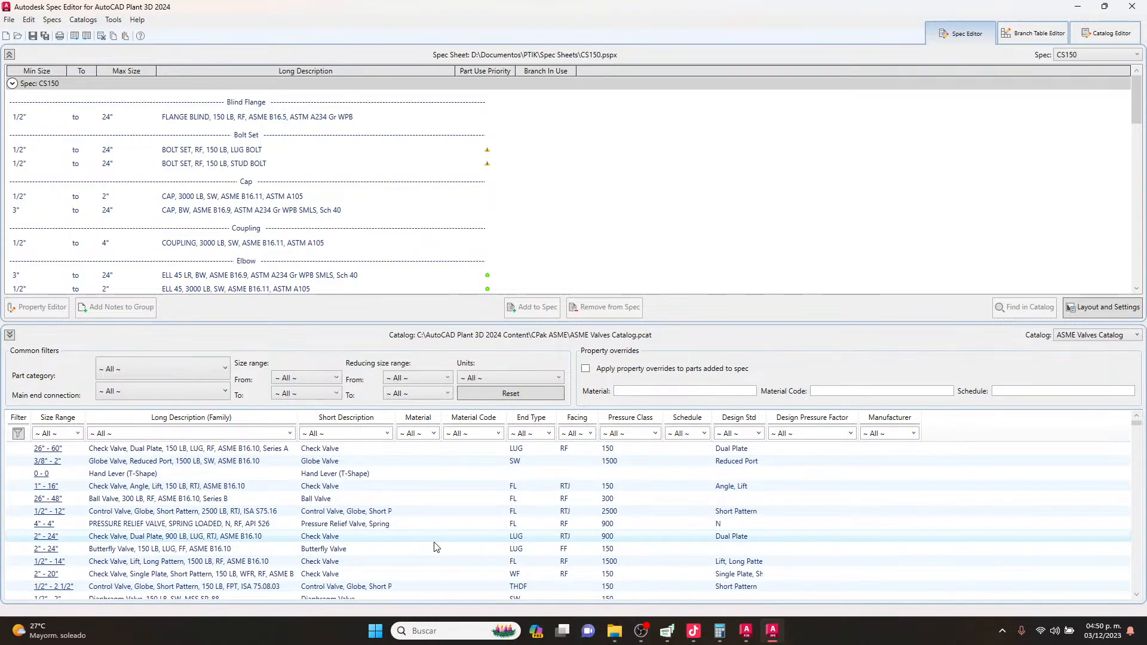
{"action": "left_click", "coordinate": [1061, 338]}
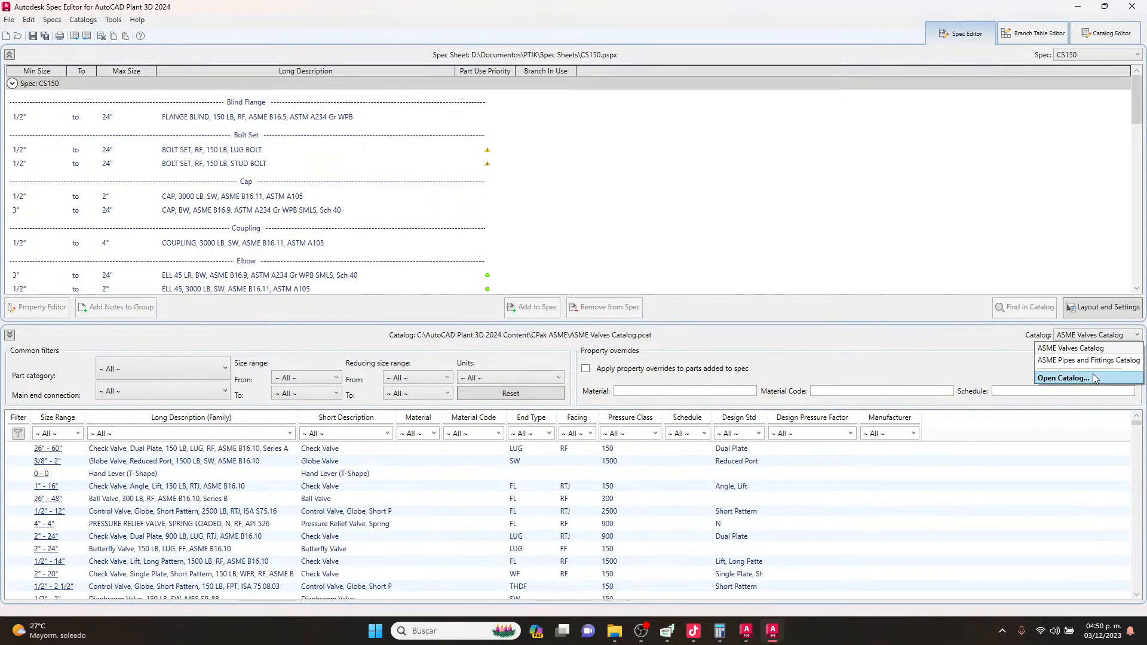
{"action": "left_click", "coordinate": [1095, 351]}
{"action": "left_click", "coordinate": [1103, 338]}
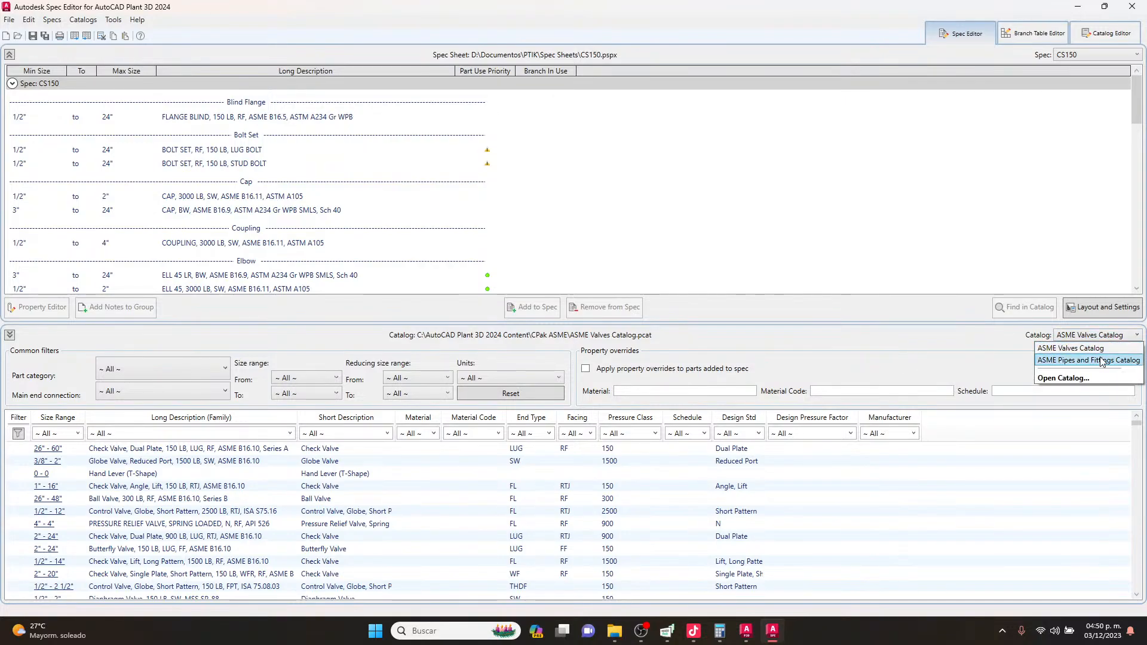
{"action": "left_click", "coordinate": [1100, 361]}
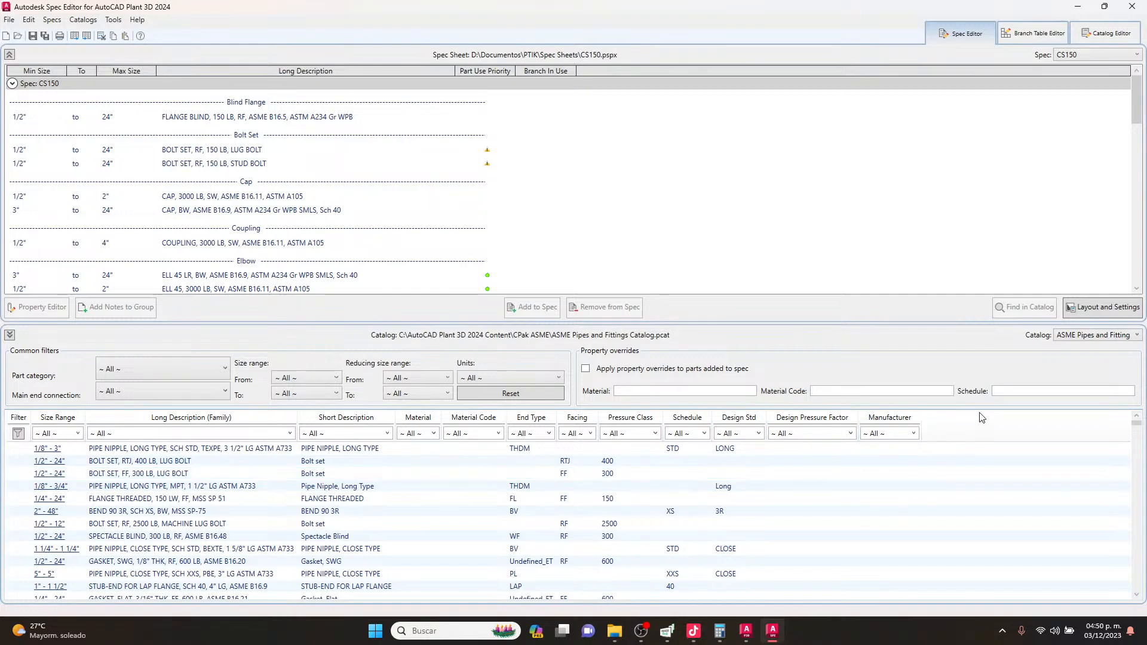
{"action": "left_click", "coordinate": [1098, 335]}
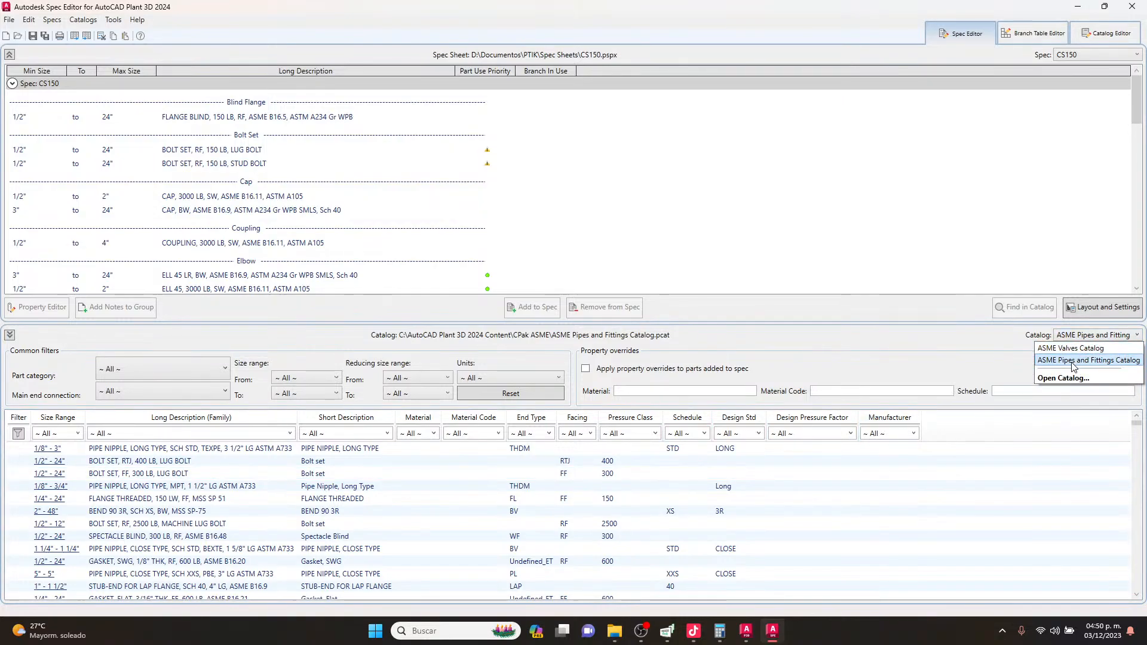
{"action": "left_click", "coordinate": [1094, 362]}
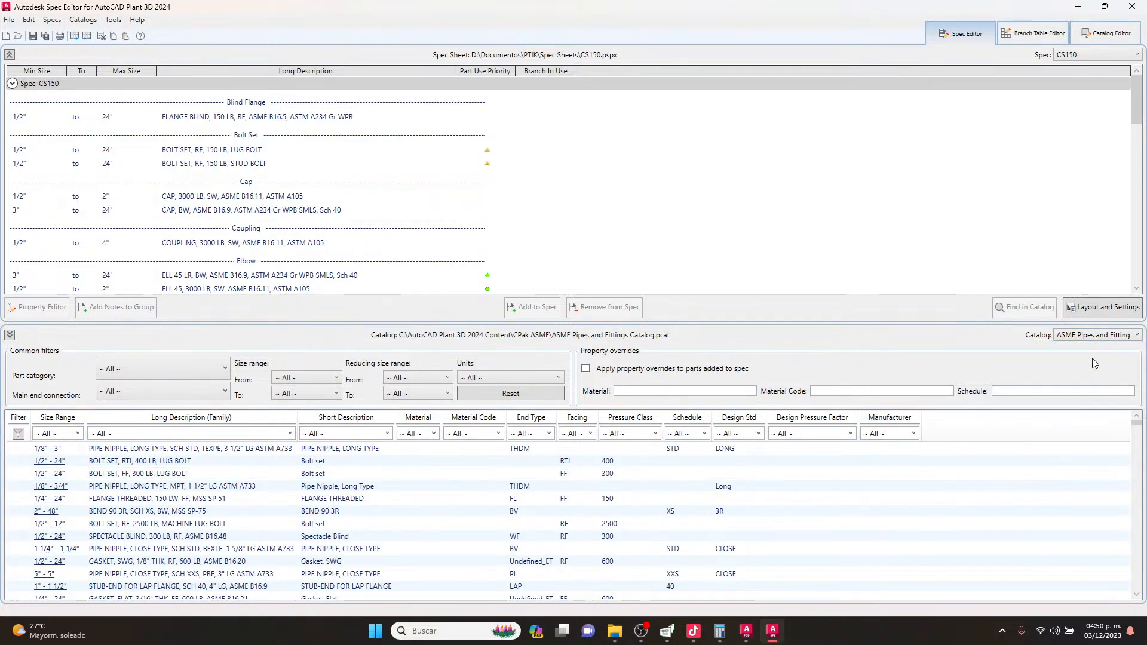
{"action": "scroll", "coordinate": [274, 467], "scroll_direction": "down", "scroll_amount": 3}
{"action": "scroll", "coordinate": [274, 467], "scroll_direction": "up", "scroll_amount": 3}
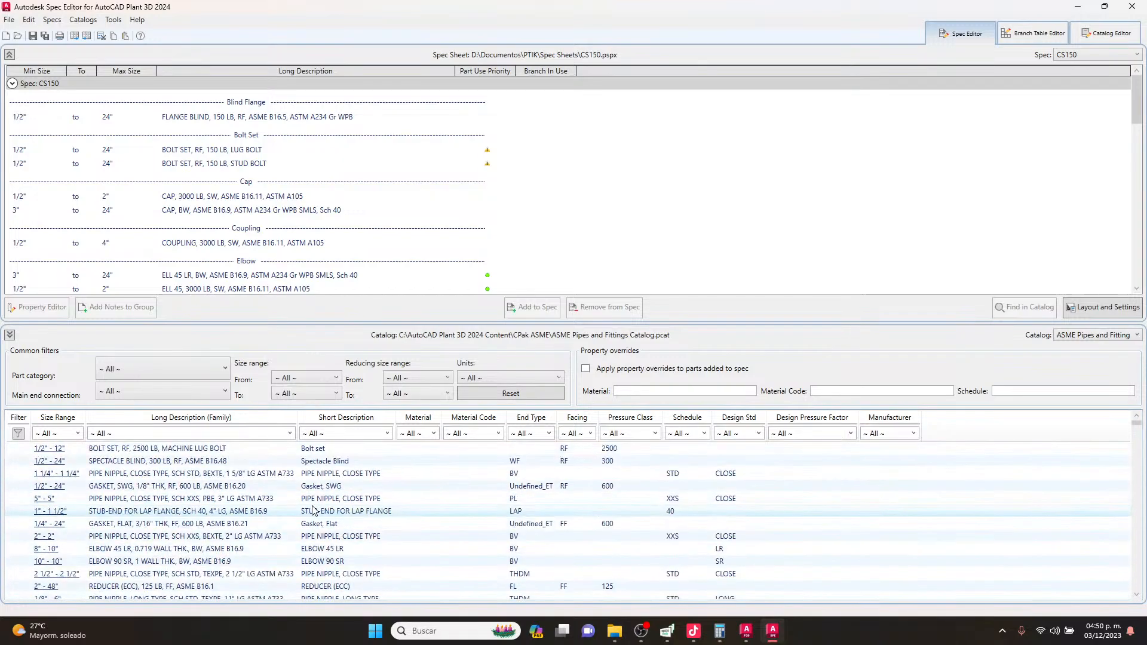
{"action": "scroll", "coordinate": [312, 511], "scroll_direction": "down", "scroll_amount": 2}
{"action": "scroll", "coordinate": [311, 510], "scroll_direction": "up", "scroll_amount": 2}
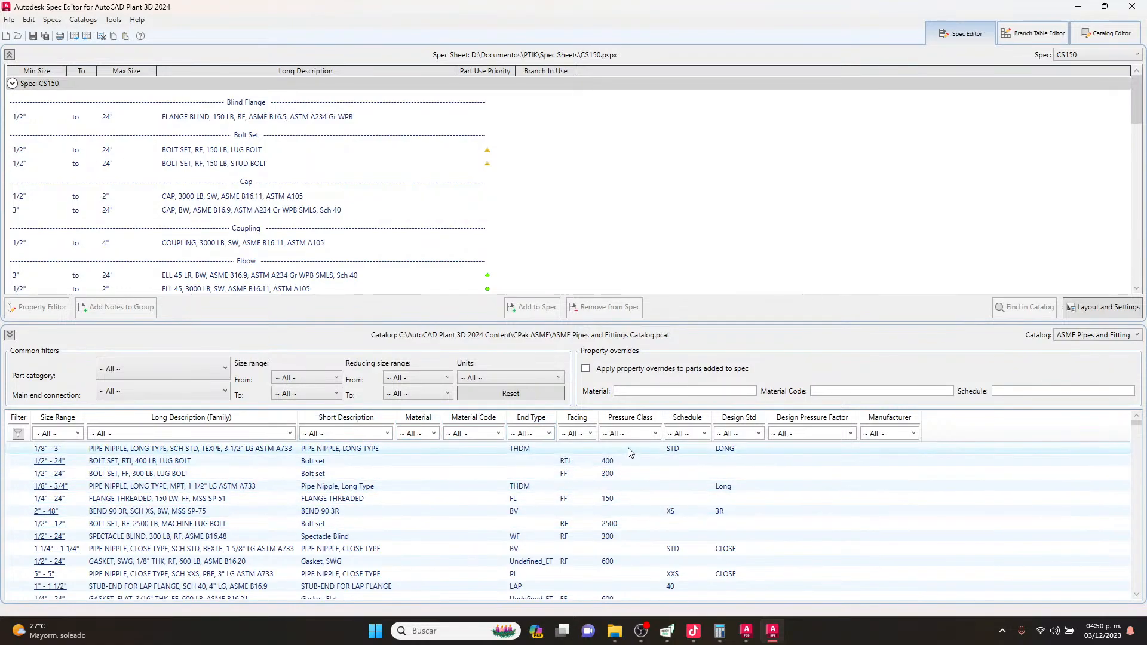
Filter the catalog's long descriptions by W and add WELDOLET, BW, XXS, 2 9/50" LG, MSS-SP-97 to the CS150 spec.
{"action": "left_click", "coordinate": [242, 434]}
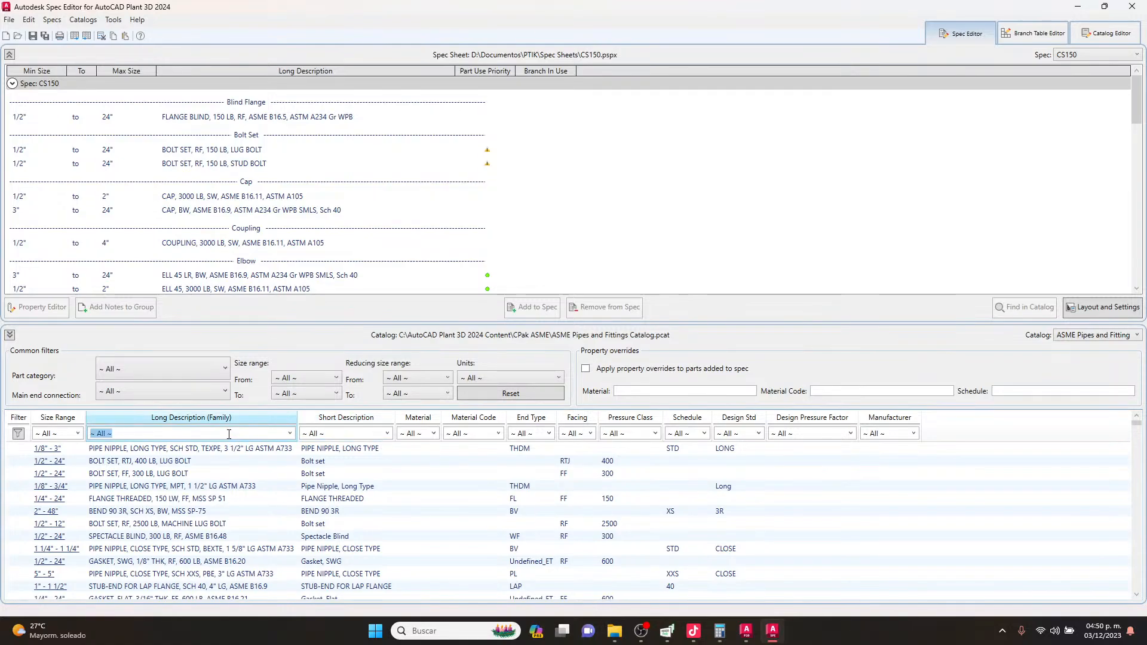
{"action": "type", "text": "W"}
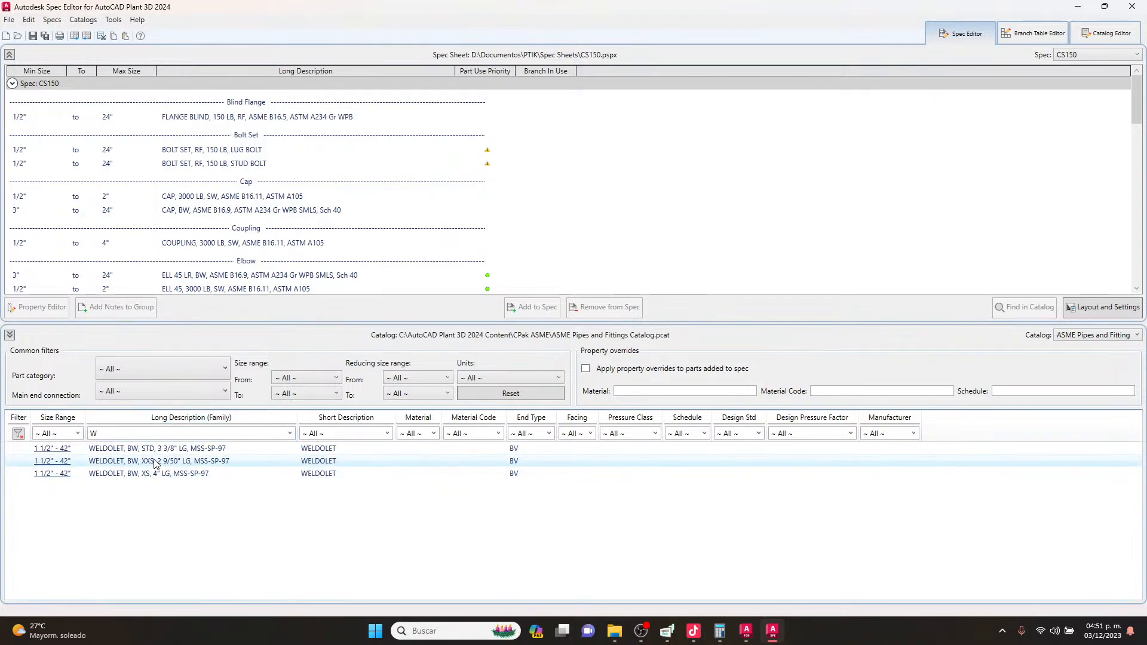
{"action": "left_click", "coordinate": [186, 467]}
{"action": "left_click", "coordinate": [532, 307]}
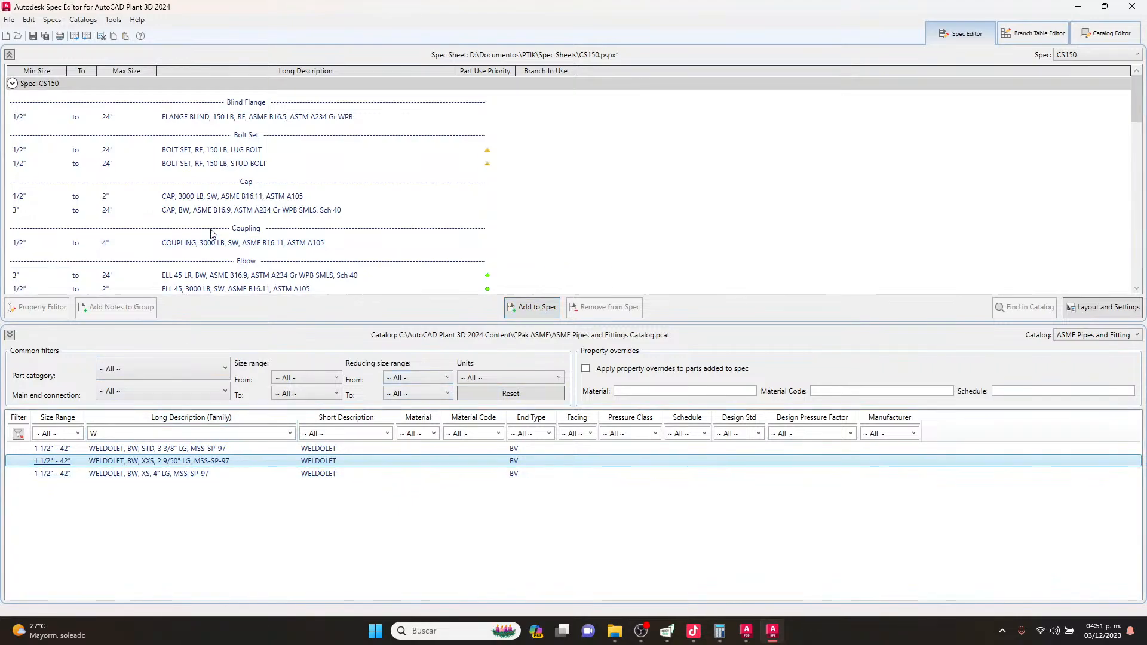
Look through the CS150 spec sheet for the added weldolet and select it in the Olet group.
{"action": "scroll", "coordinate": [318, 153], "scroll_direction": "down", "scroll_amount": 3}
{"action": "left_click", "coordinate": [317, 149]}
{"action": "scroll", "coordinate": [317, 156], "scroll_direction": "down", "scroll_amount": 6}
{"action": "left_click", "coordinate": [315, 166]}
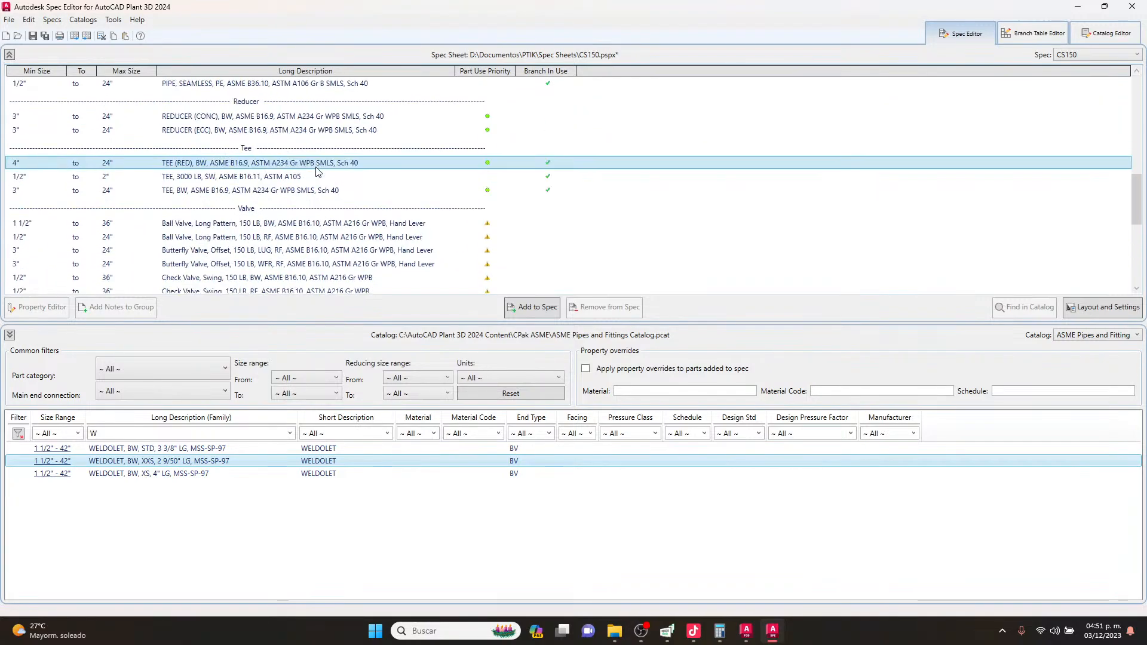
{"action": "scroll", "coordinate": [317, 173], "scroll_direction": "down", "scroll_amount": 5}
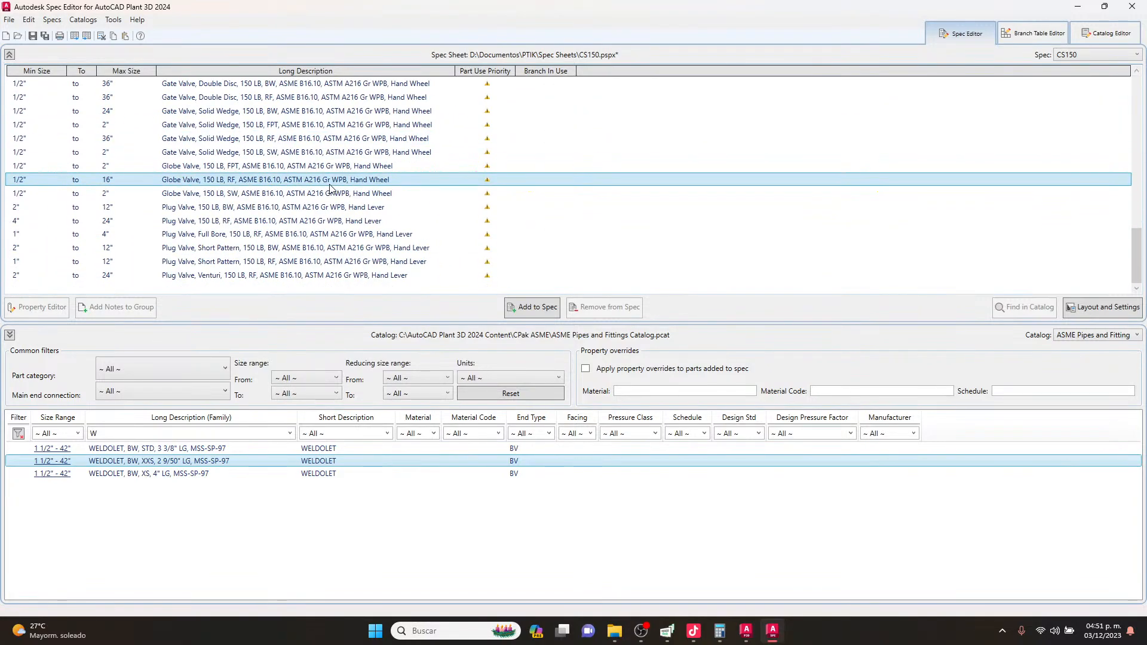
{"action": "scroll", "coordinate": [328, 189], "scroll_direction": "up", "scroll_amount": 8}
{"action": "left_click", "coordinate": [330, 191]}
{"action": "scroll", "coordinate": [331, 190], "scroll_direction": "up", "scroll_amount": 8}
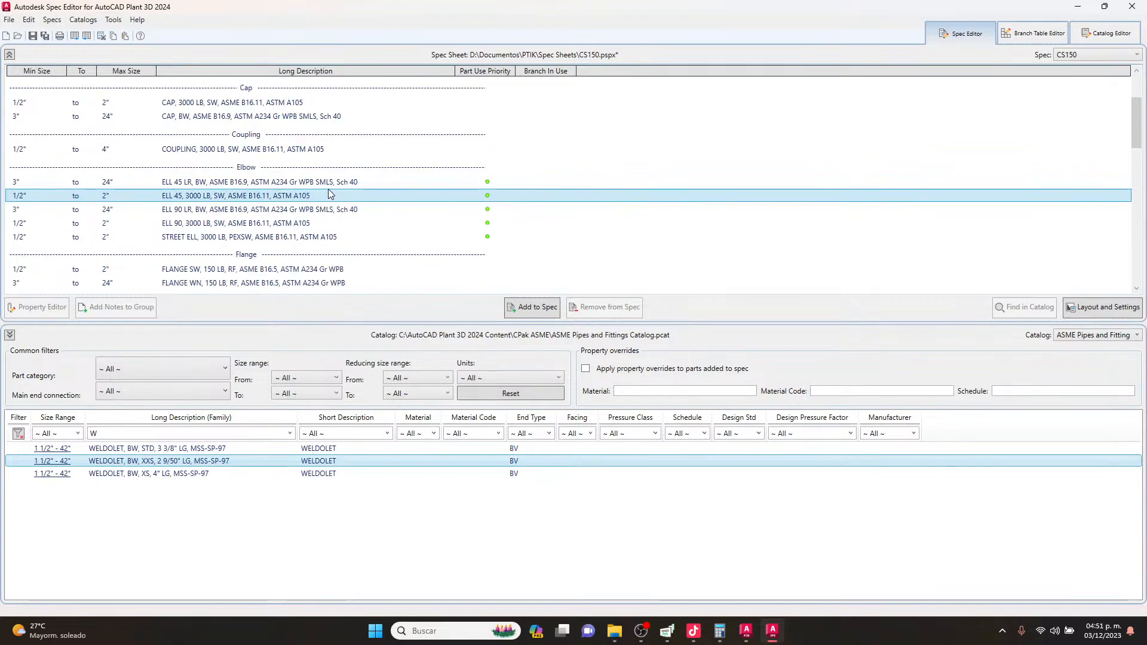
{"action": "scroll", "coordinate": [301, 187], "scroll_direction": "down", "scroll_amount": 1}
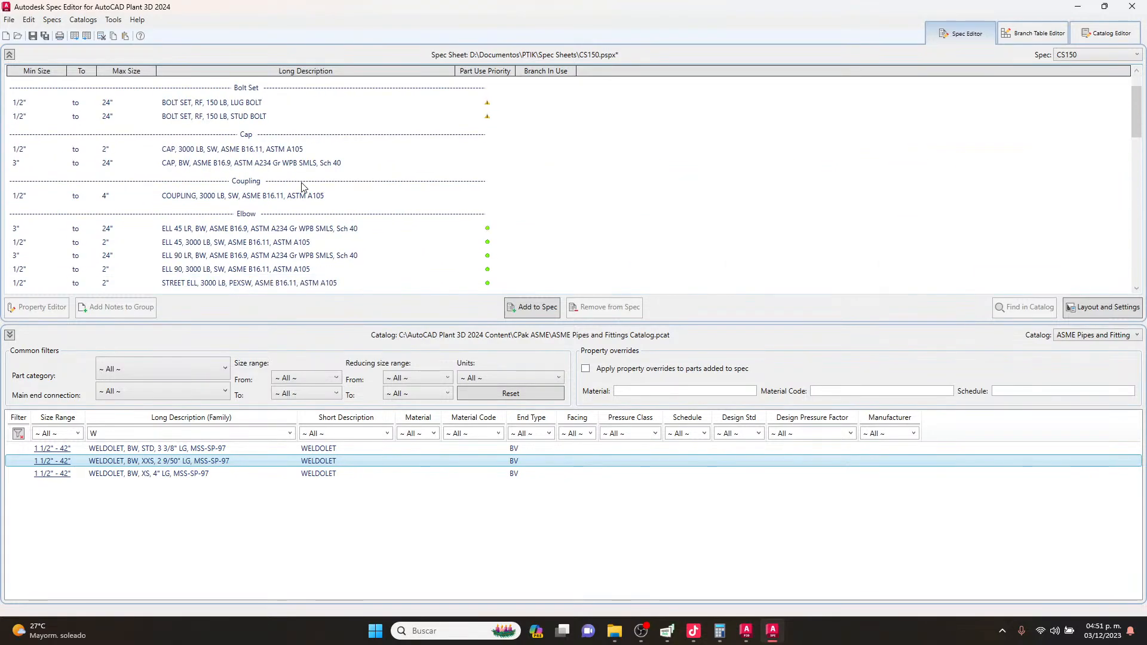
{"action": "scroll", "coordinate": [302, 187], "scroll_direction": "down", "scroll_amount": 3}
{"action": "scroll", "coordinate": [302, 187], "scroll_direction": "down", "scroll_amount": 3}
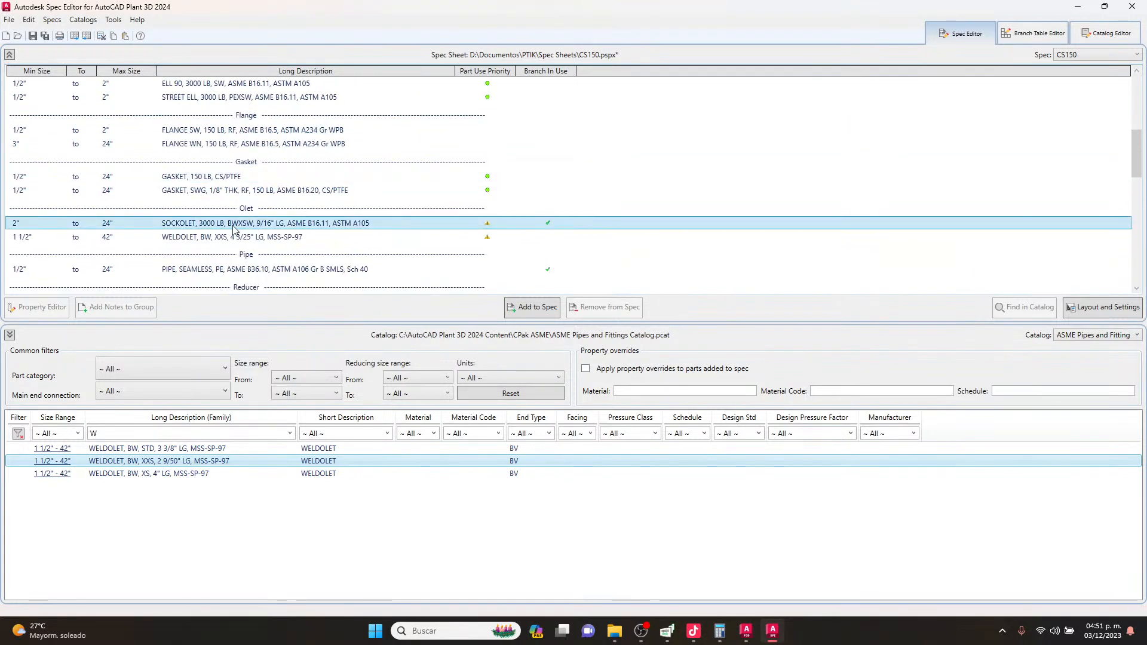
{"action": "left_click", "coordinate": [303, 237]}
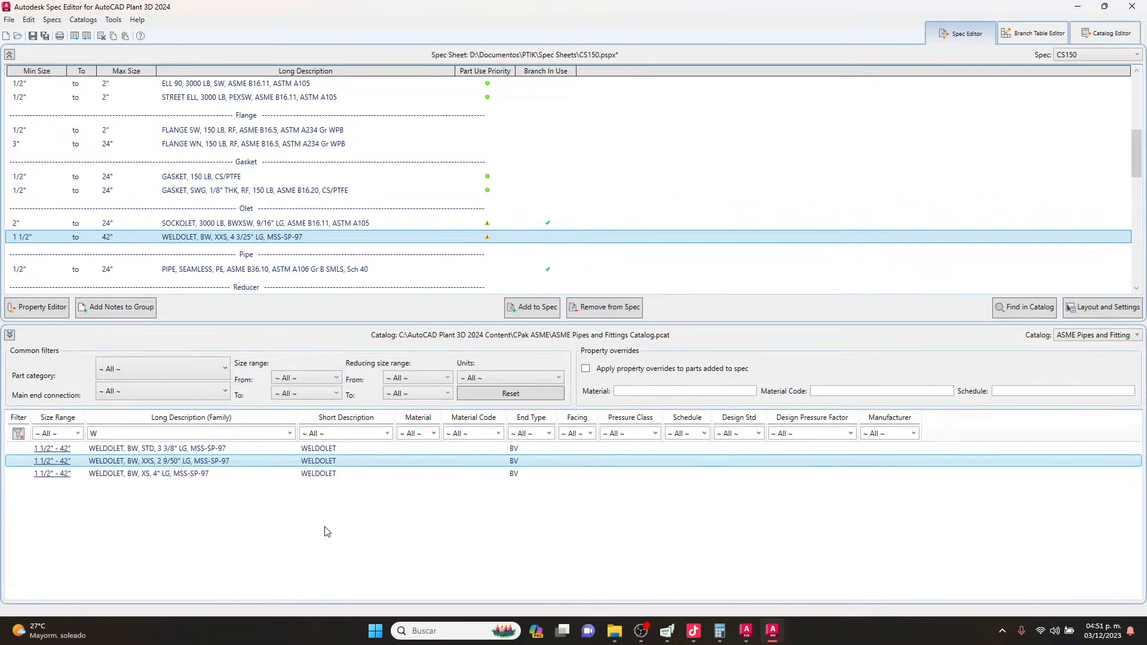
Clear the catalog's long description filter and save the CS150 spec.
{"action": "scroll", "coordinate": [292, 198], "scroll_direction": "down", "scroll_amount": 3}
{"action": "scroll", "coordinate": [292, 198], "scroll_direction": "up", "scroll_amount": 3}
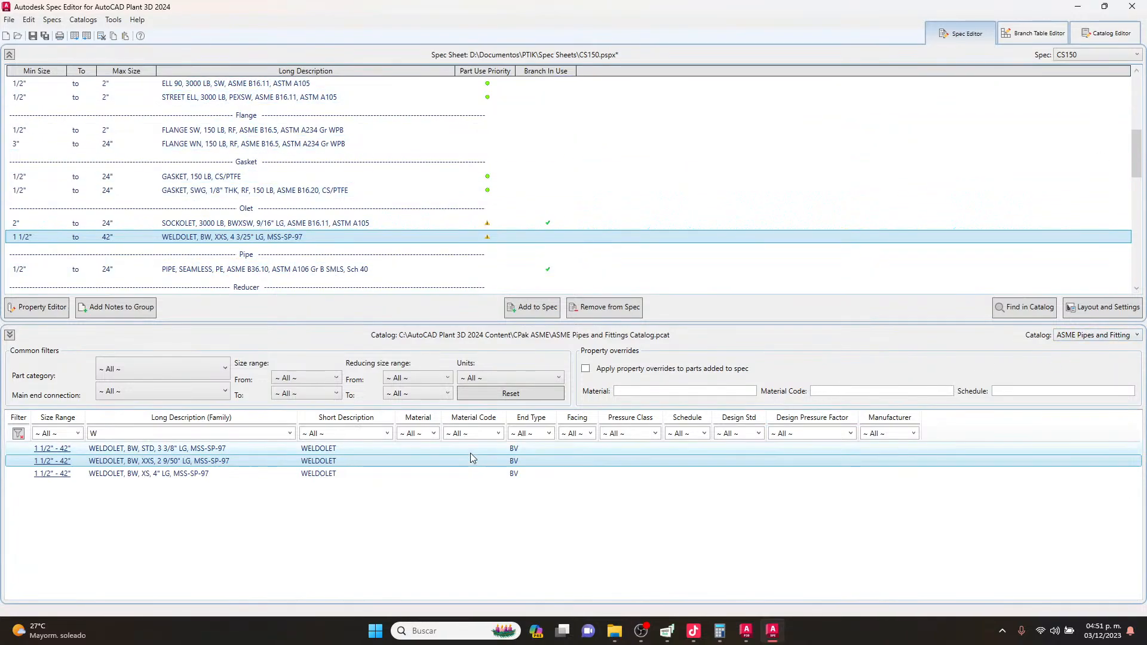
{"action": "left_click", "coordinate": [162, 432]}
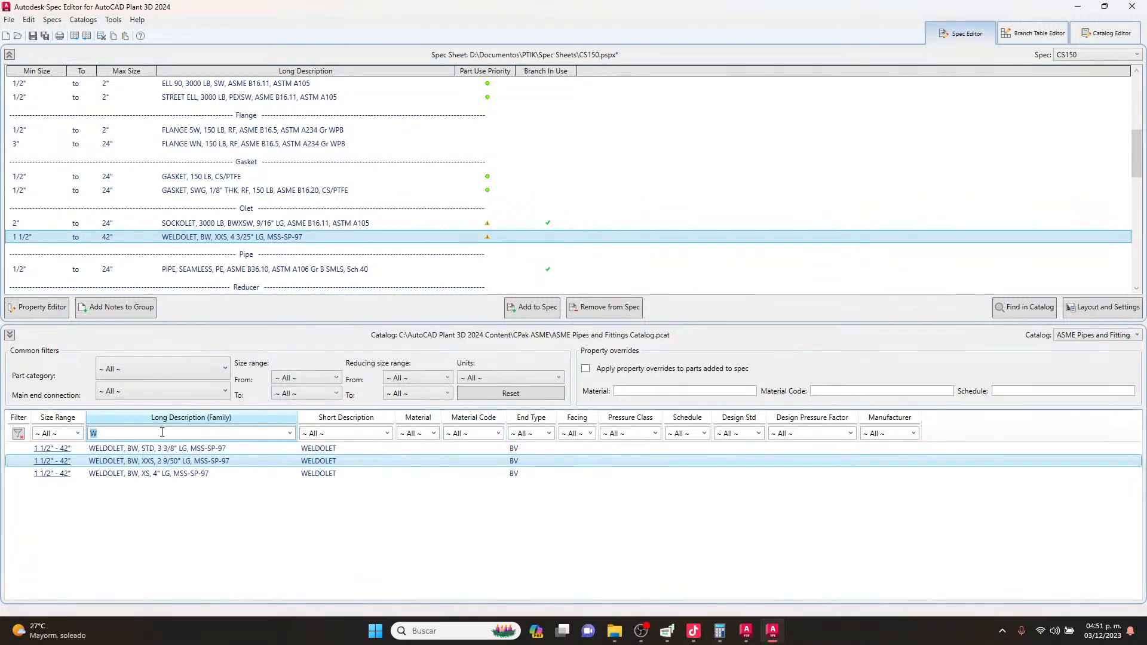
{"action": "key", "text": "BackSpace"}
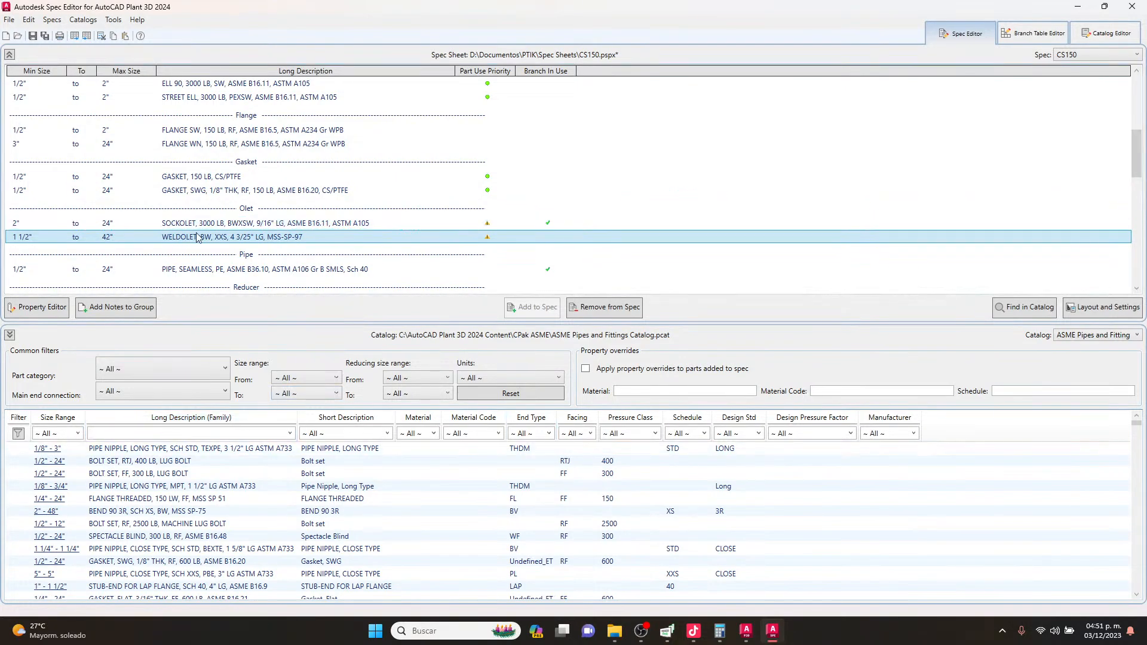
{"action": "left_click", "coordinate": [33, 37]}
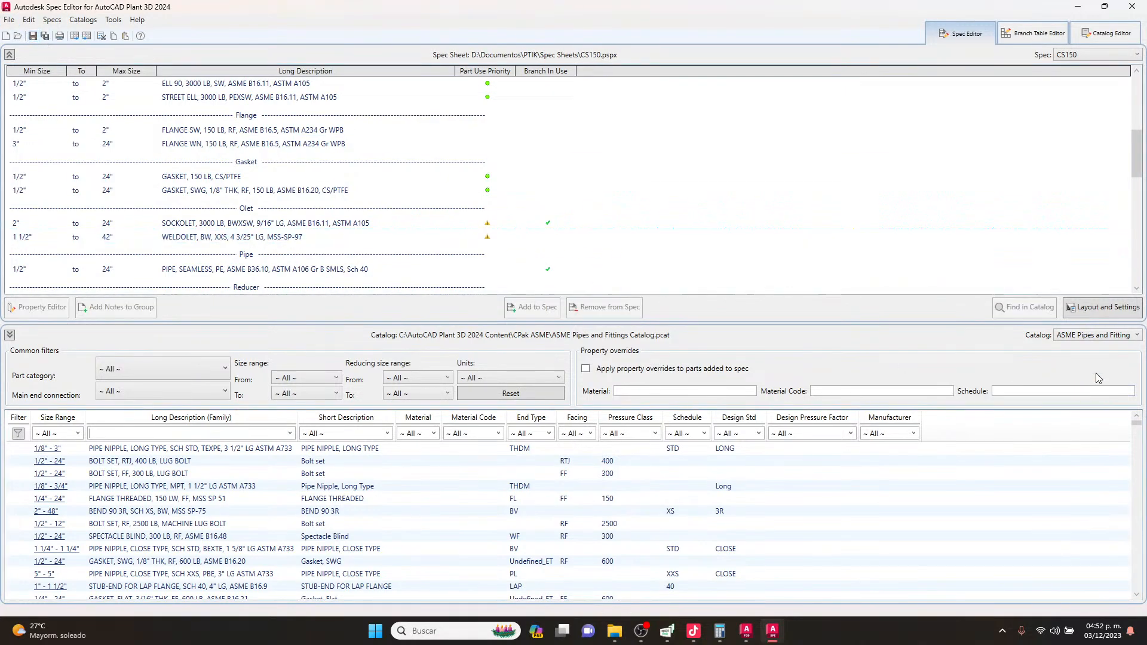
Switch to the ASME Valves Catalog and filter it to pressure class 150, facing RF and end type FL.
{"action": "left_click", "coordinate": [1116, 335]}
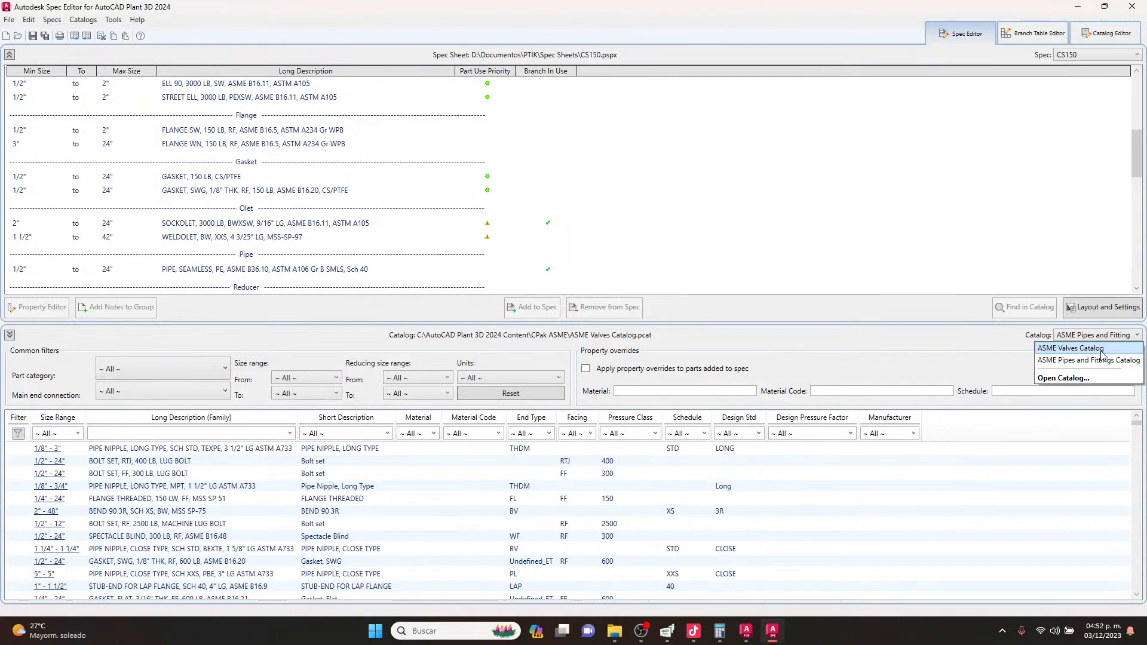
{"action": "left_click", "coordinate": [1102, 353]}
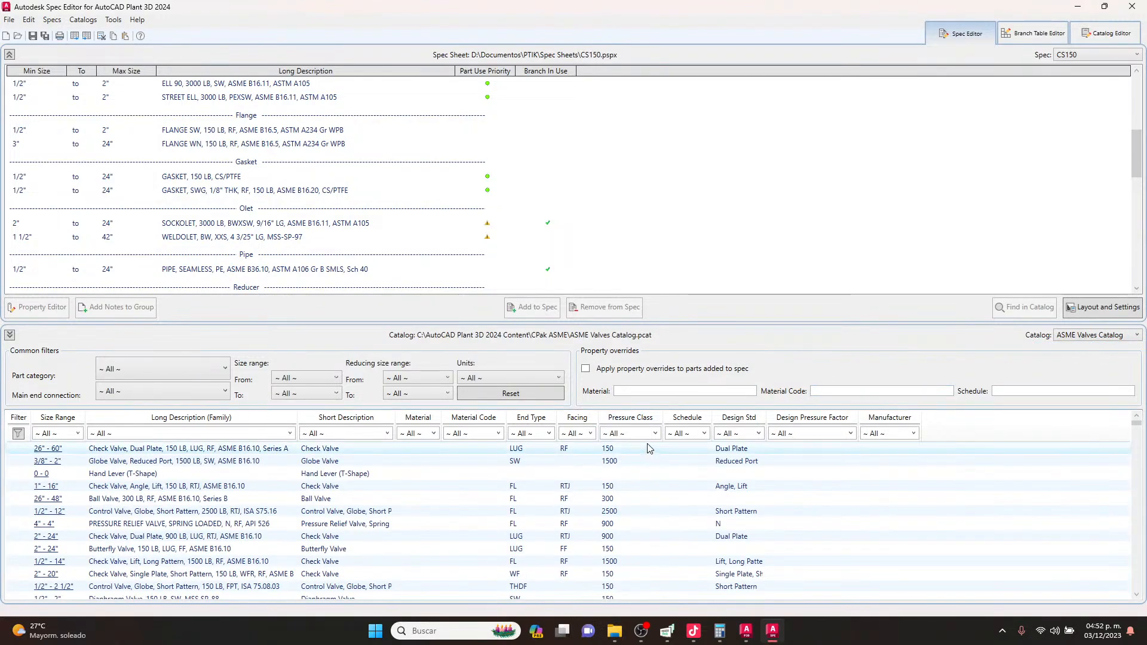
{"action": "left_click", "coordinate": [632, 434]}
{"action": "left_click", "coordinate": [632, 471]}
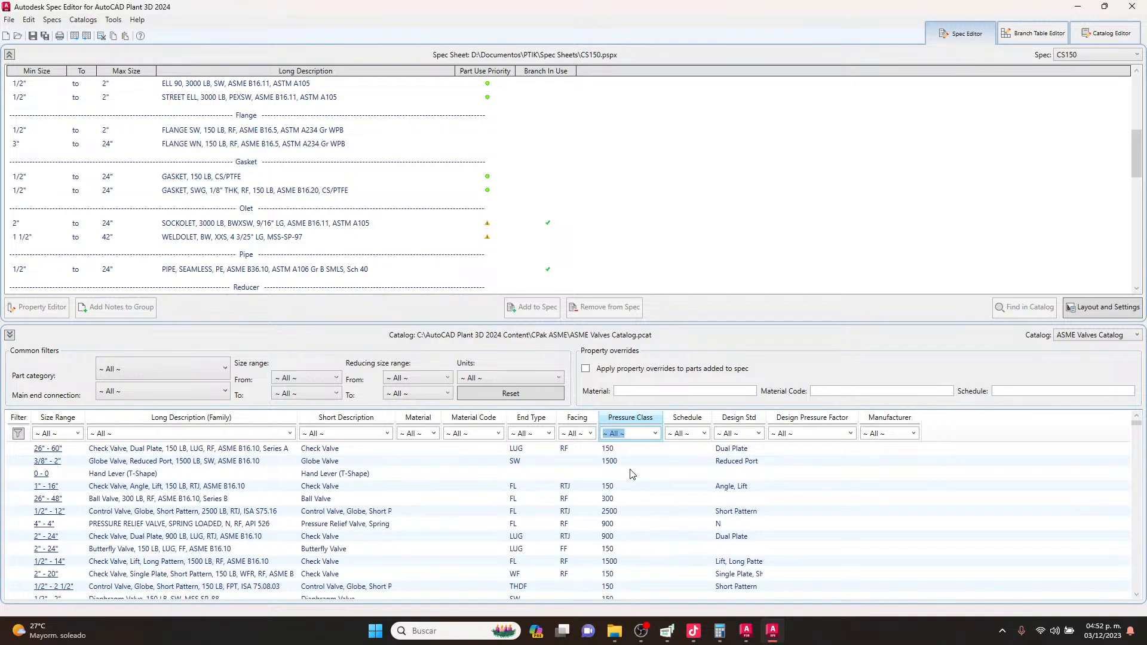
{"action": "left_click", "coordinate": [577, 434]}
{"action": "key", "text": "r"}
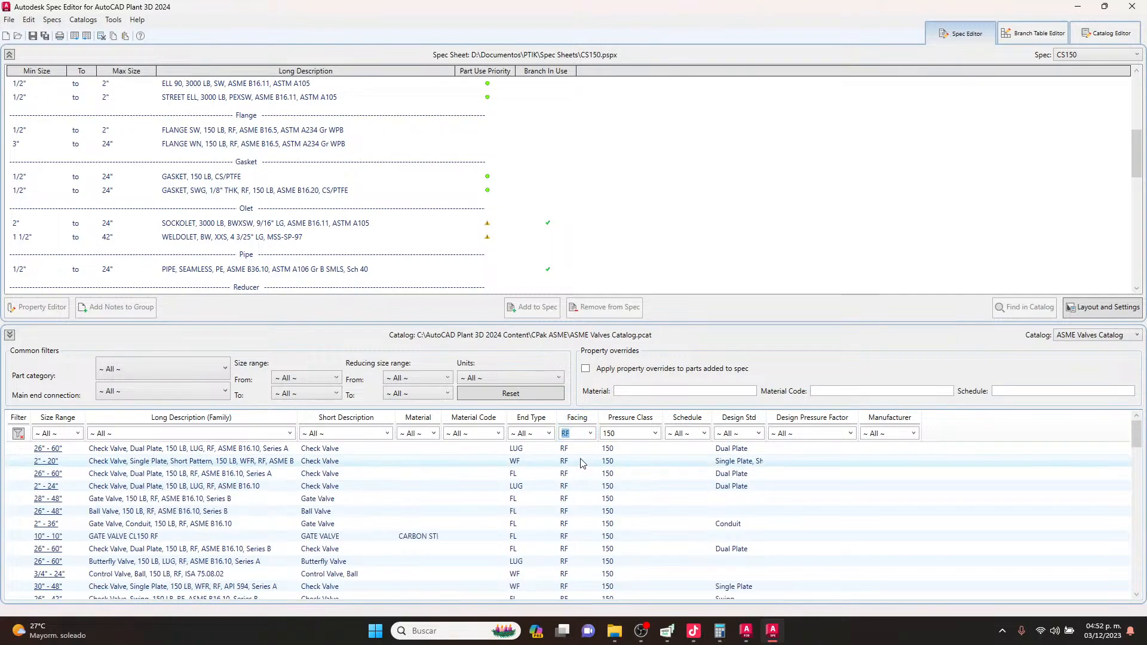
{"action": "left_click", "coordinate": [548, 433]}
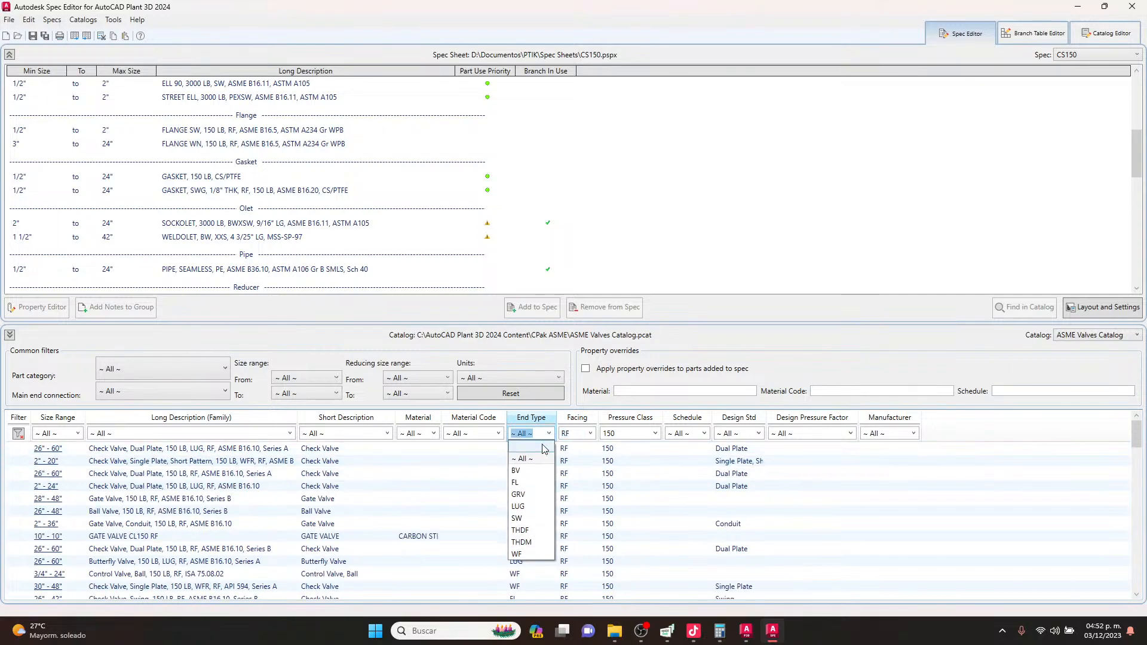
{"action": "left_click", "coordinate": [520, 491]}
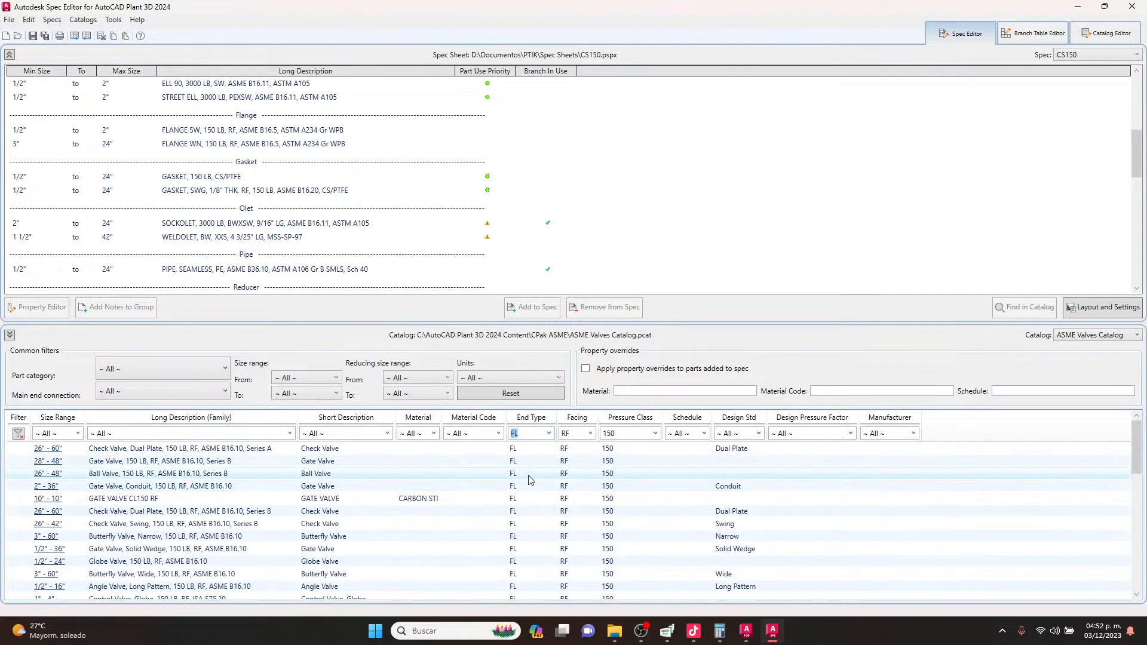
Filter the valve families by the short description CONTROL VALVE, GLOBE.
{"action": "left_click", "coordinate": [387, 433]}
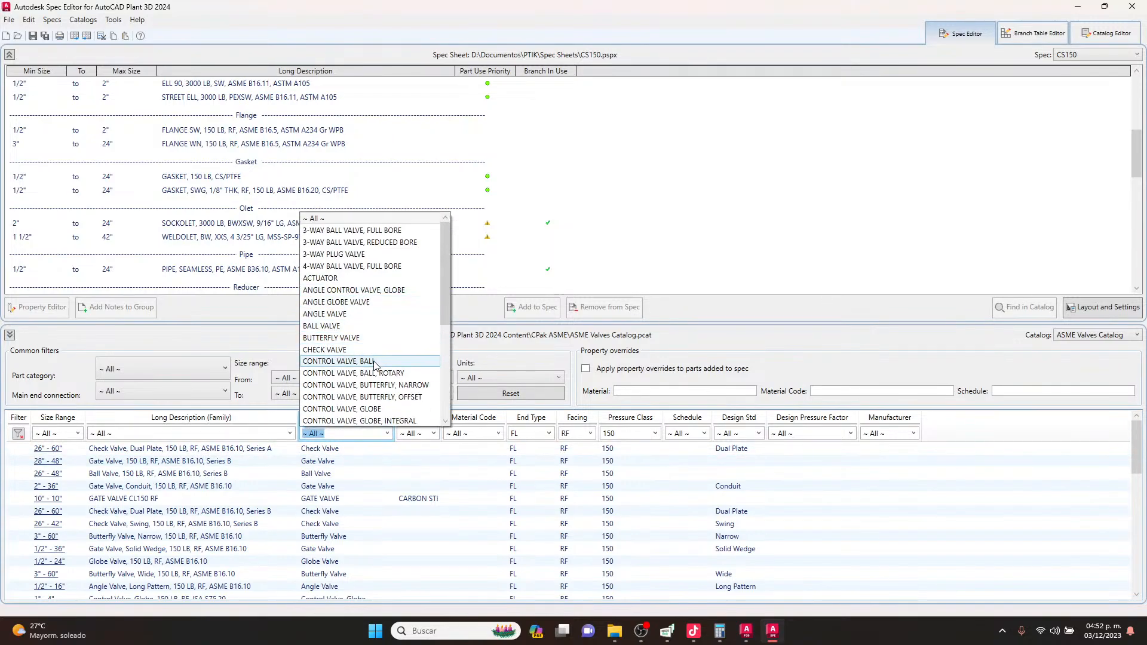
{"action": "left_click", "coordinate": [375, 361]}
{"action": "left_click", "coordinate": [388, 434]}
{"action": "scroll", "coordinate": [379, 373], "scroll_direction": "up", "scroll_amount": 4}
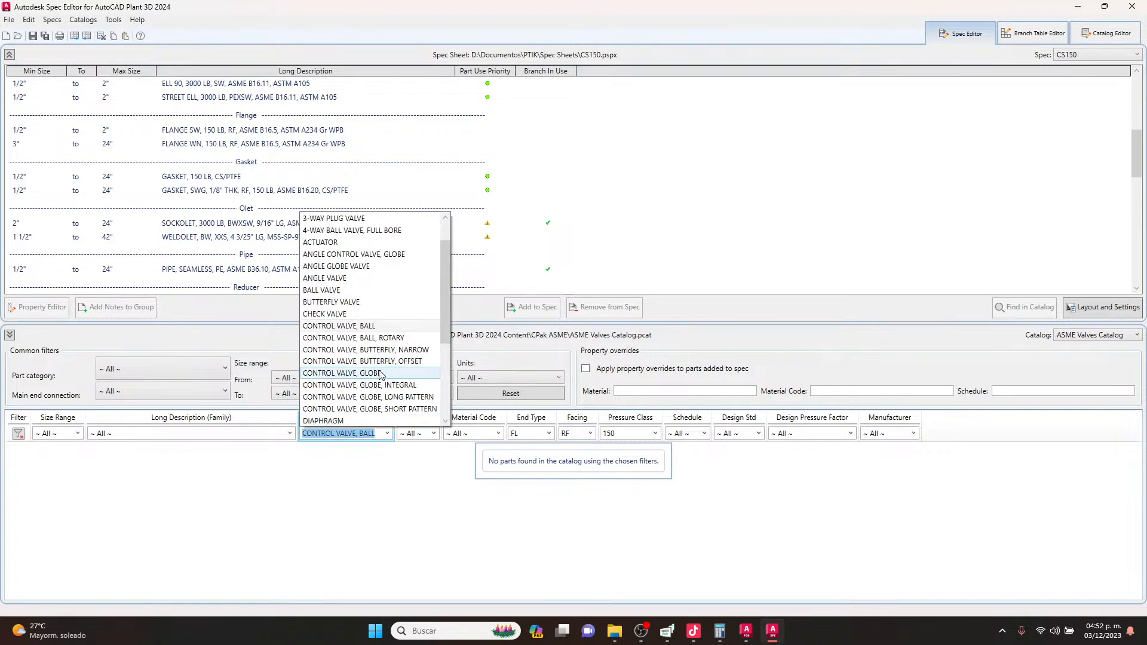
{"action": "scroll", "coordinate": [379, 301], "scroll_direction": "down", "scroll_amount": 2}
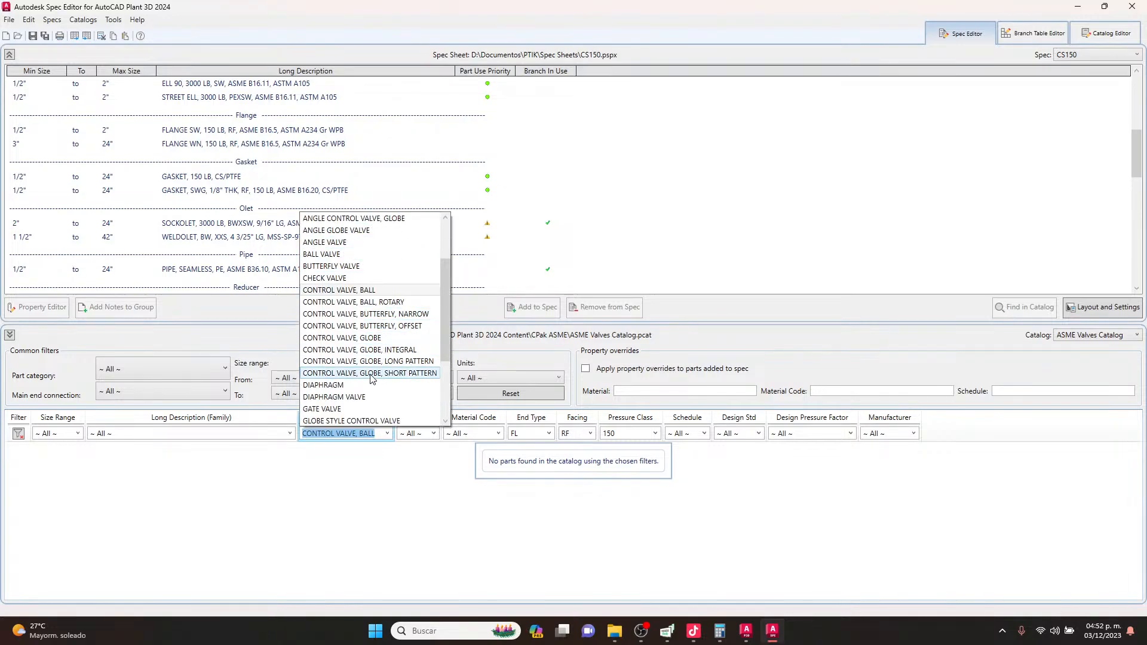
{"action": "left_click", "coordinate": [375, 338]}
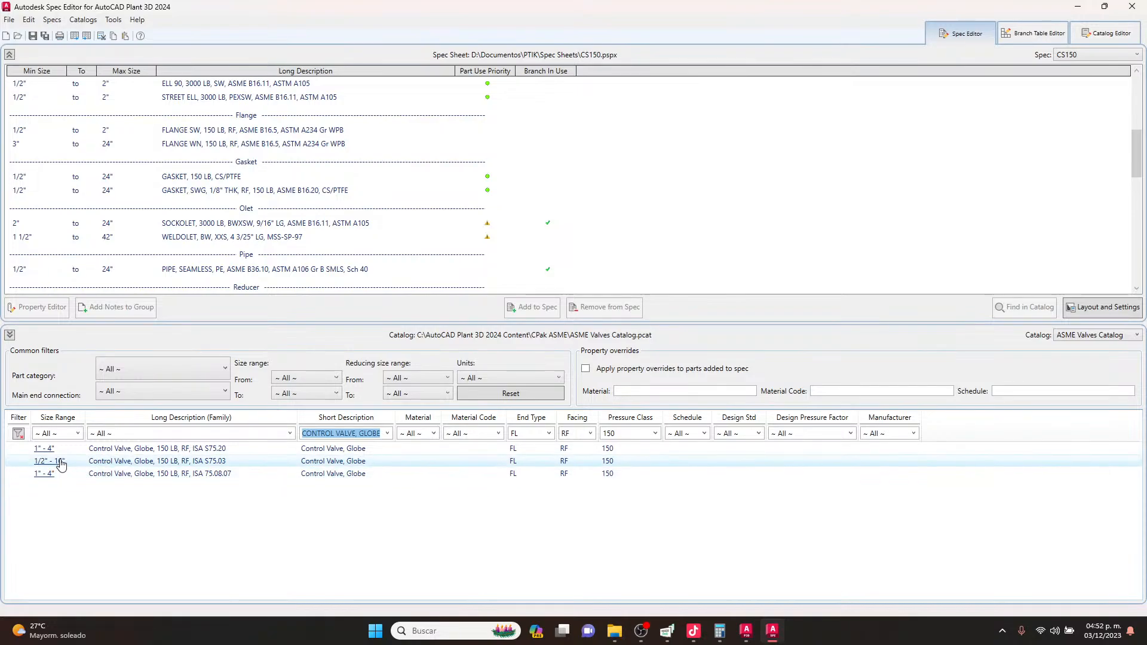
Add Control Valve, Globe, 150 LB, RF, ISA S75.03 to the CS150 spec, then save it and return to AutoCAD Plant 3D.
{"action": "left_click", "coordinate": [255, 462]}
{"action": "left_click", "coordinate": [530, 316]}
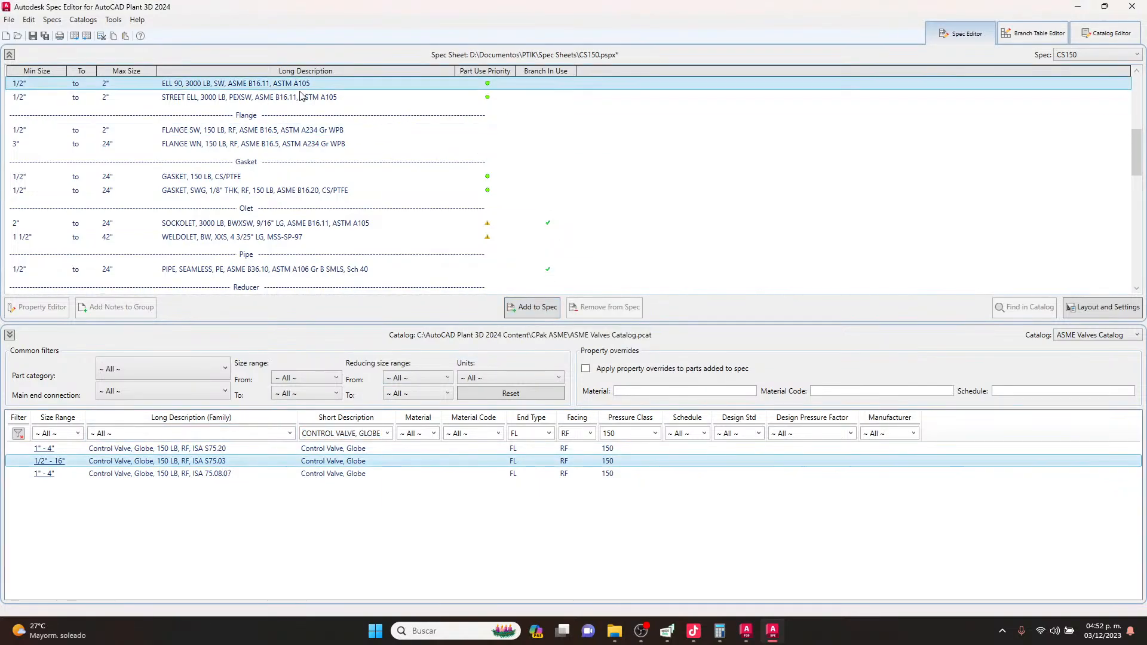
{"action": "left_click", "coordinate": [34, 36]}
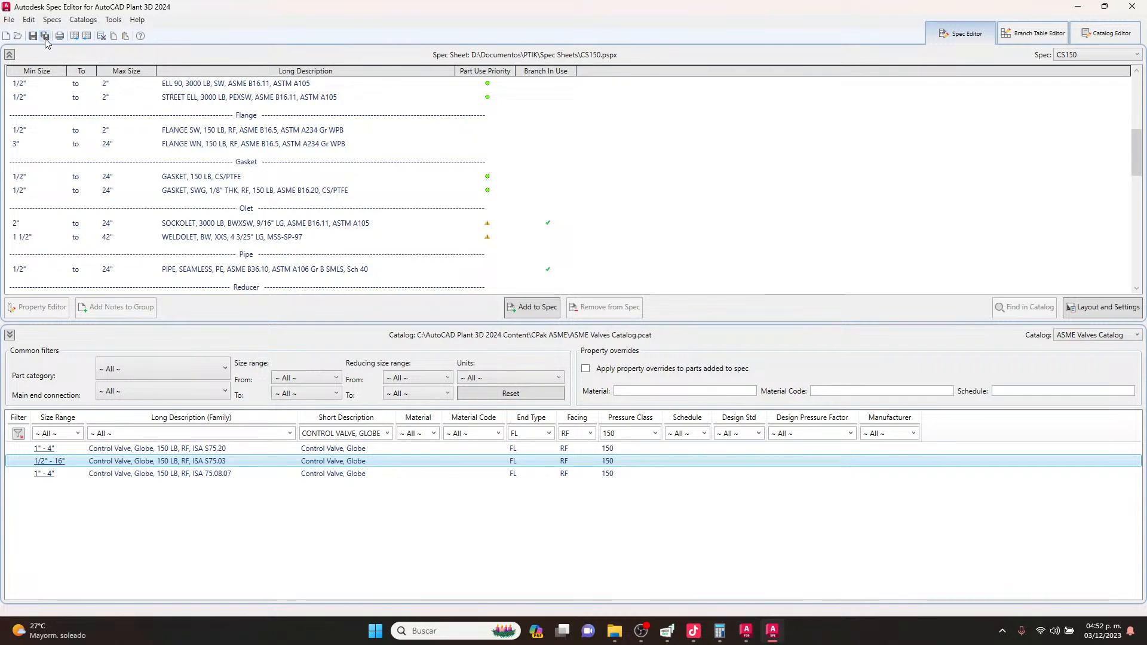
{"action": "left_click", "coordinate": [1133, 9]}
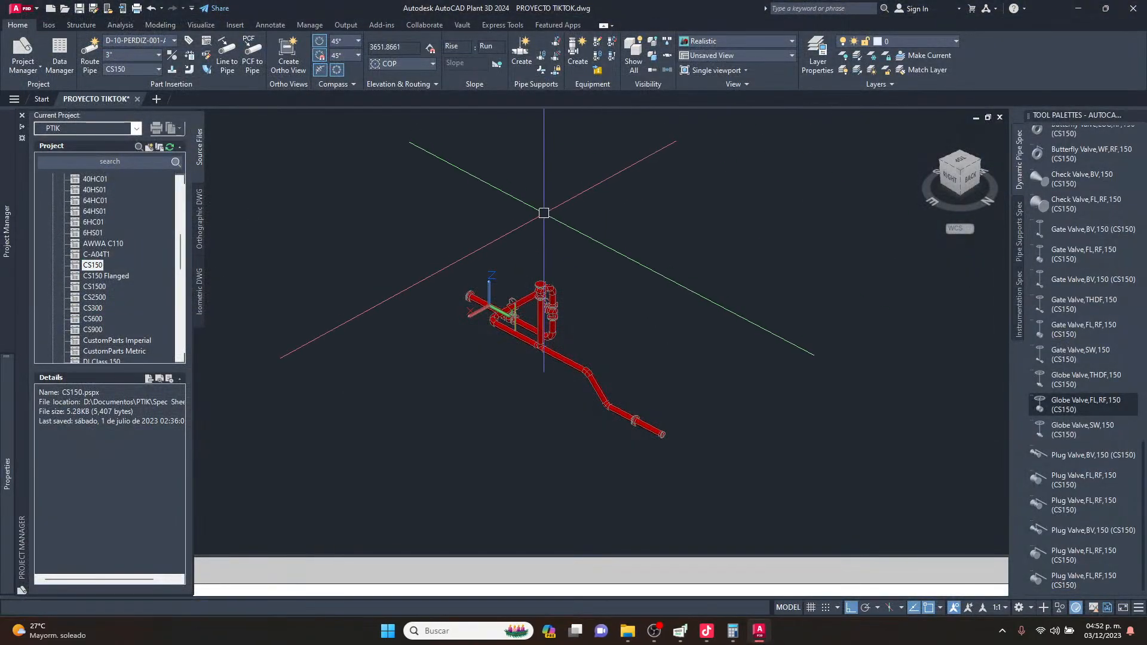
Switch the pipe spec to CS2500 and back to CS150 to refresh the parts palette, and find Control Valve, Globe,FL,RF,150.
{"action": "left_click", "coordinate": [142, 67]}
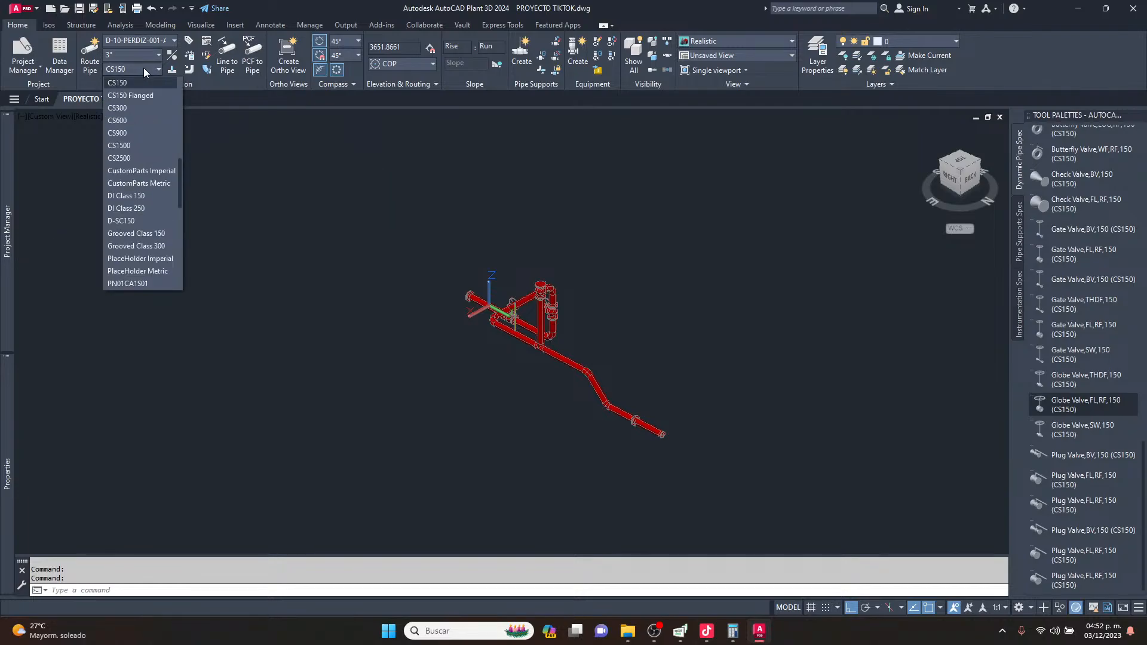
{"action": "left_click", "coordinate": [142, 157]}
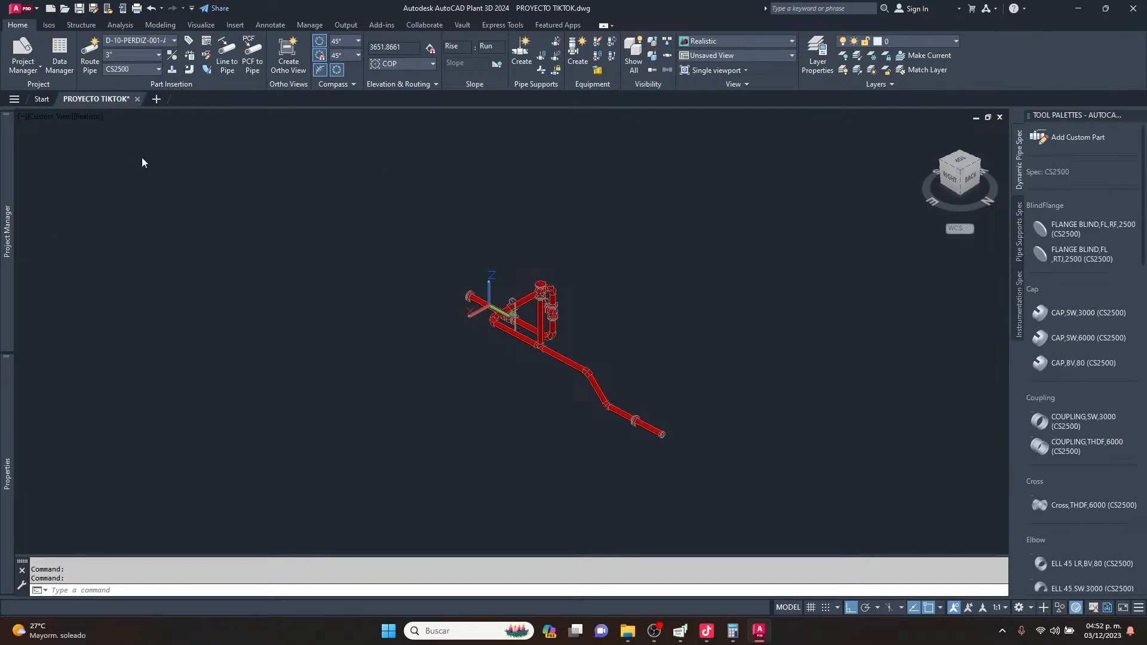
{"action": "left_click", "coordinate": [126, 69]}
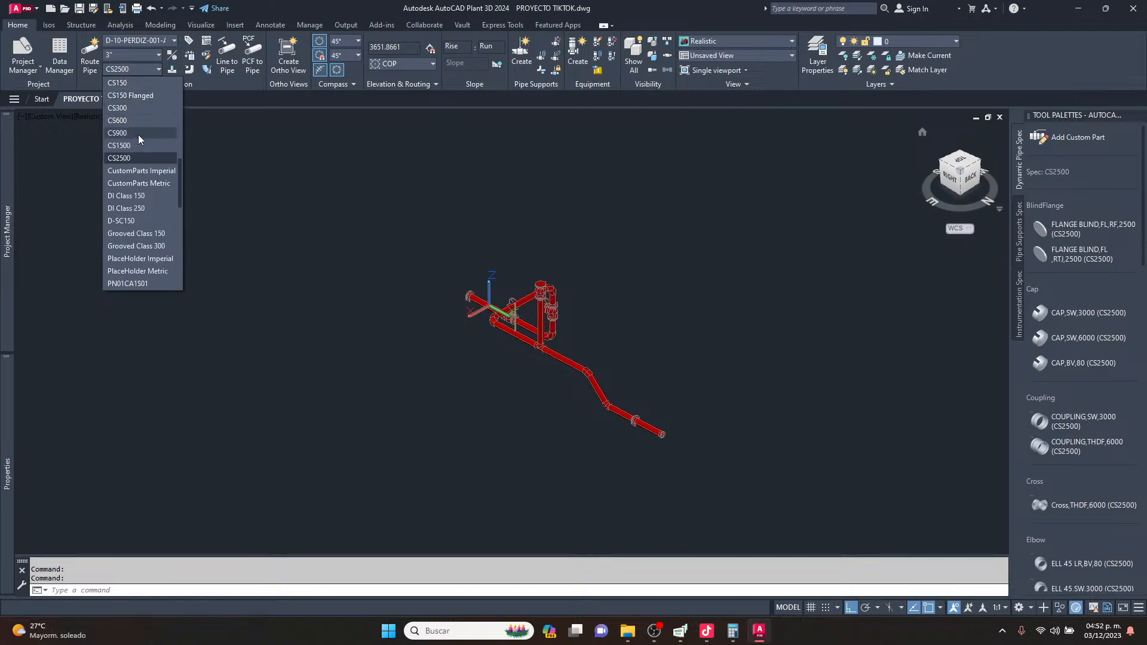
{"action": "left_click", "coordinate": [129, 82]}
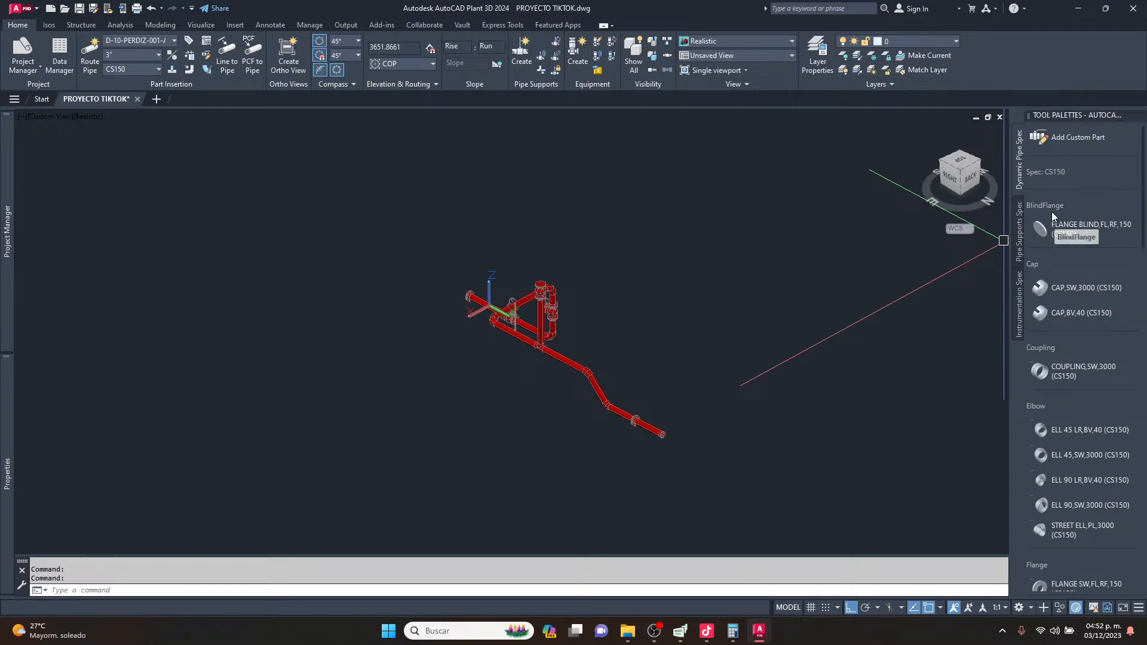
{"action": "scroll", "coordinate": [1056, 242], "scroll_direction": "down", "scroll_amount": 5}
{"action": "scroll", "coordinate": [1070, 364], "scroll_direction": "down", "scroll_amount": 5}
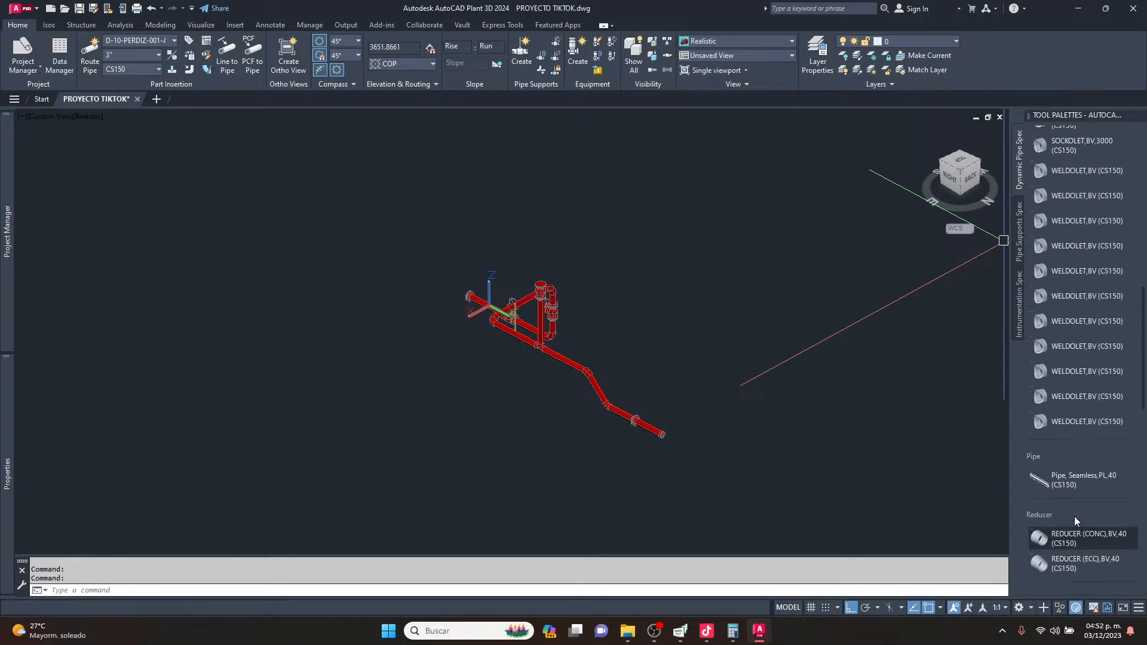
{"action": "scroll", "coordinate": [1062, 230], "scroll_direction": "down", "scroll_amount": 10}
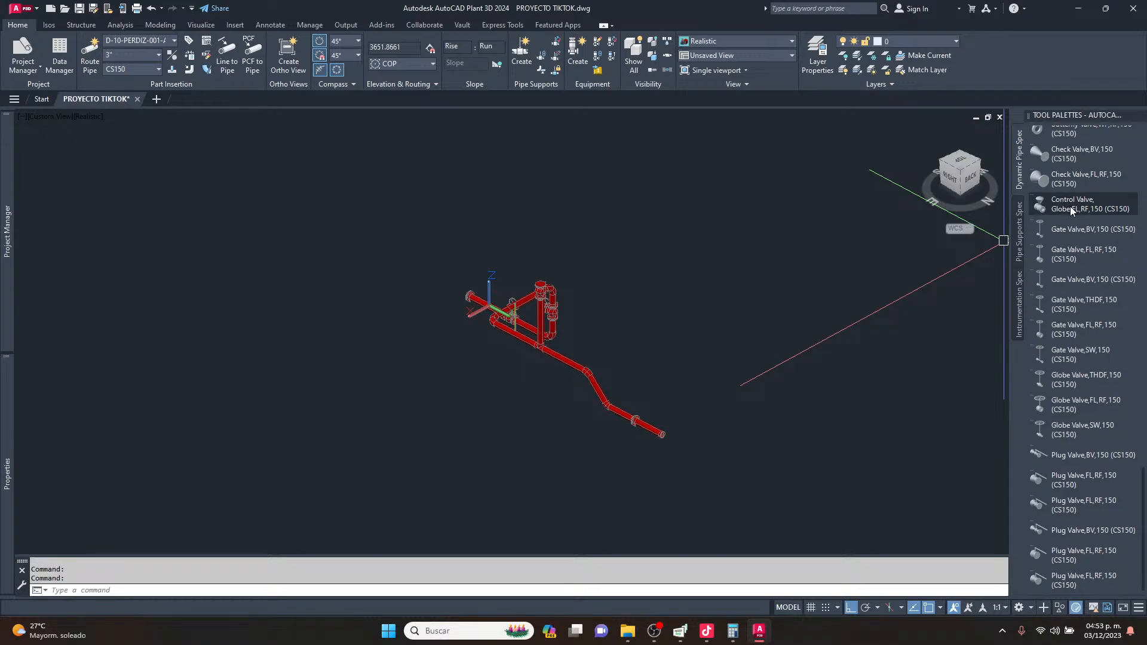
{"action": "left_click", "coordinate": [673, 394]}
{"action": "key", "text": "Escape"}
{"action": "key", "text": "Escape"}
Stretch the last pipe segment beyond the flange, along with its end cap, to make the straight run longer.
{"action": "scroll", "coordinate": [674, 449], "scroll_direction": "up", "scroll_amount": 4}
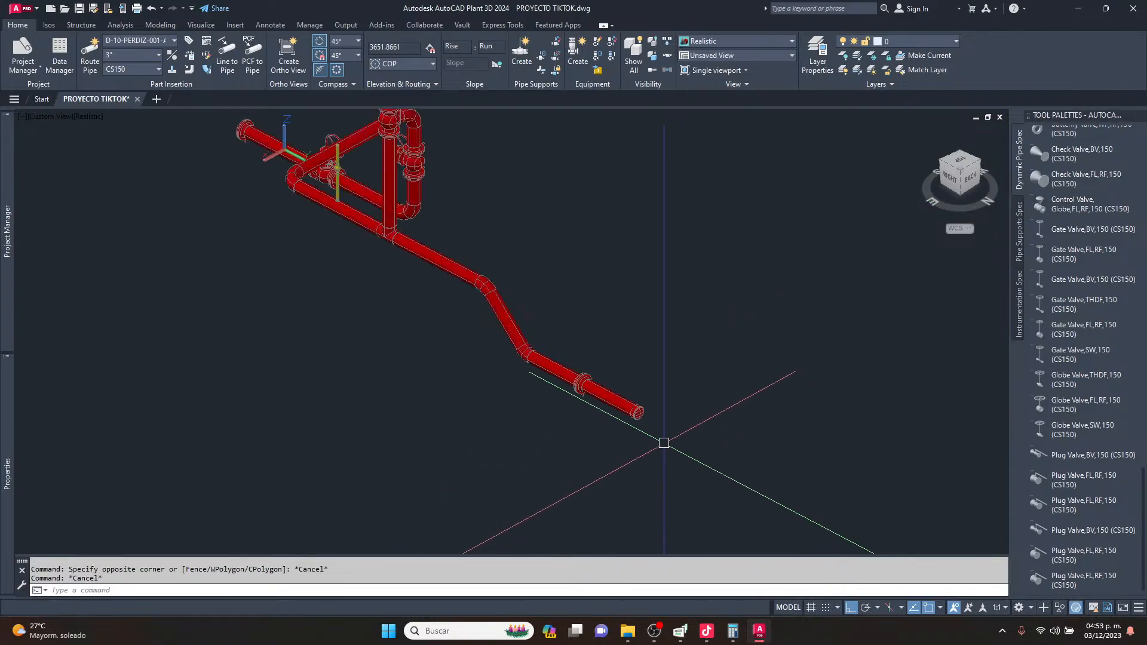
{"action": "scroll", "coordinate": [595, 379], "scroll_direction": "up", "scroll_amount": 4}
{"action": "left_click", "coordinate": [523, 318]}
{"action": "left_click", "coordinate": [601, 370]}
{"action": "scroll", "coordinate": [601, 370], "scroll_direction": "down", "scroll_amount": 4}
{"action": "key", "text": "Escape"}
{"action": "scroll", "coordinate": [601, 369], "scroll_direction": "up", "scroll_amount": 6}
{"action": "scroll", "coordinate": [601, 370], "scroll_direction": "up", "scroll_amount": 3}
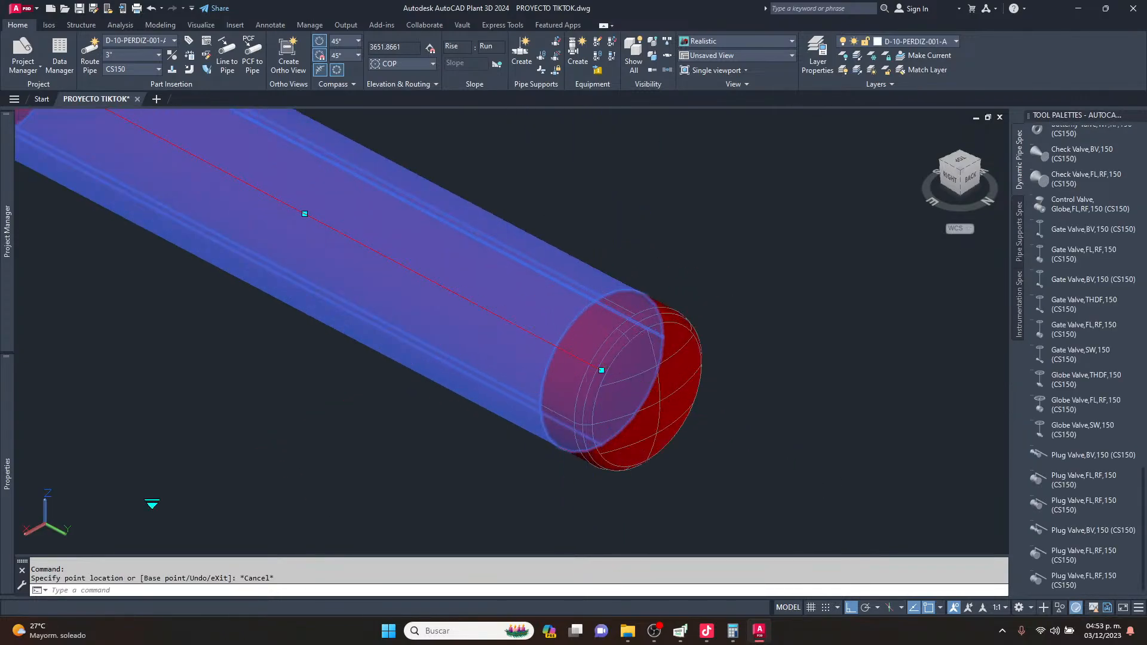
{"action": "scroll", "coordinate": [504, 309], "scroll_direction": "down", "scroll_amount": 3}
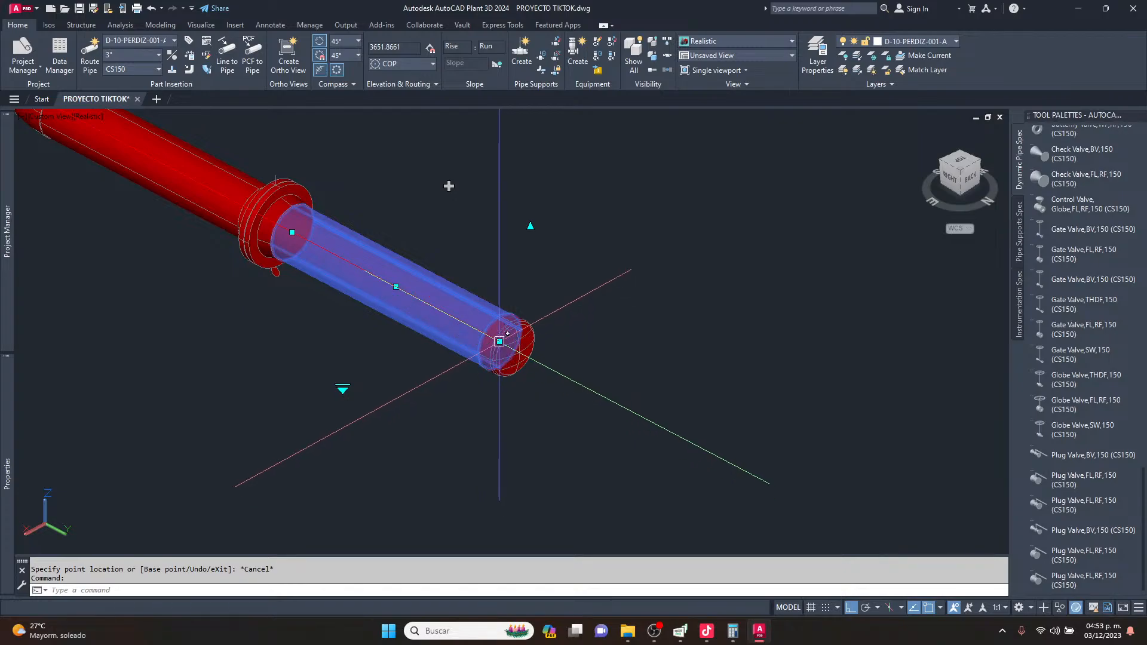
{"action": "left_click", "coordinate": [500, 342]}
{"action": "scroll", "coordinate": [500, 342], "scroll_direction": "down", "scroll_amount": 4}
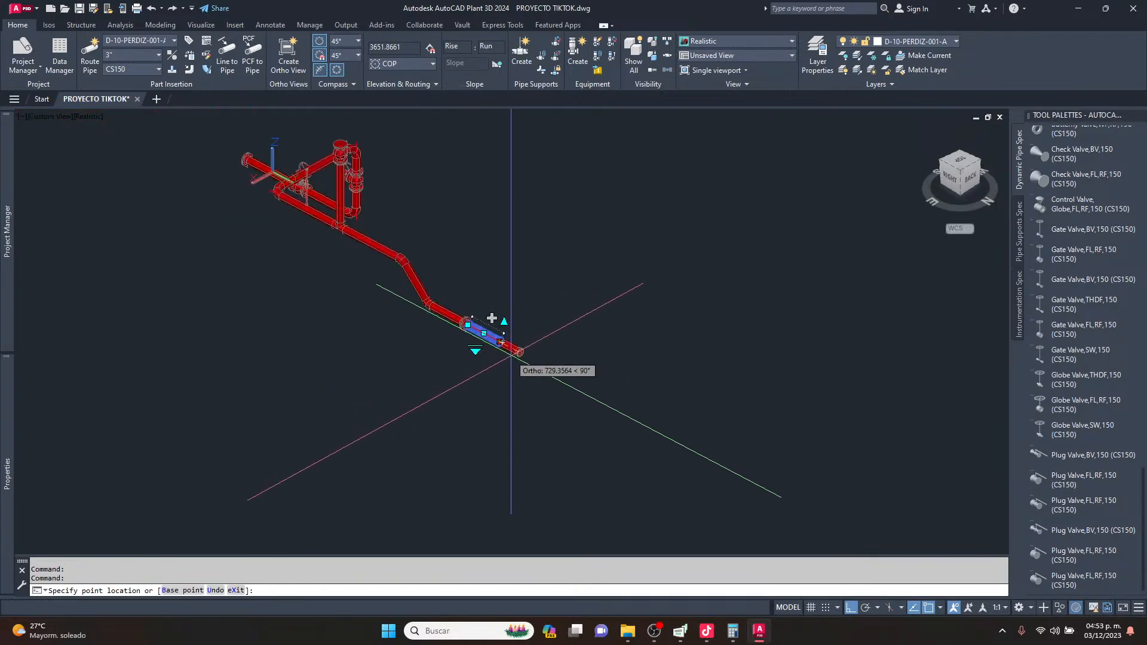
{"action": "scroll", "coordinate": [493, 333], "scroll_direction": "up", "scroll_amount": 2}
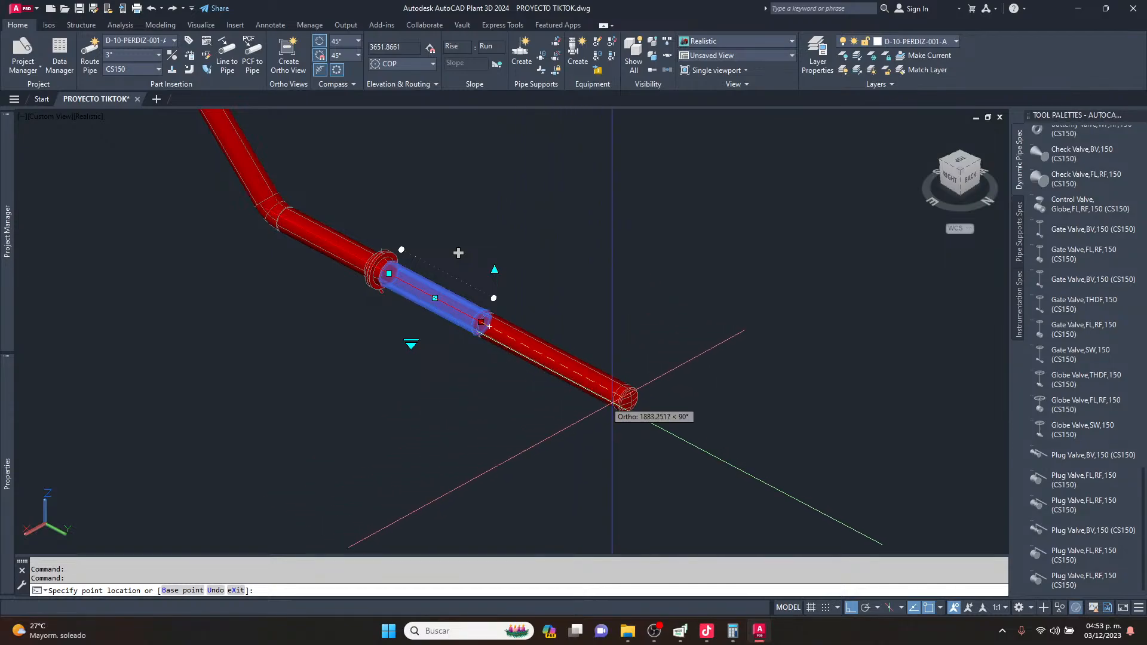
{"action": "key", "text": "Escape"}
{"action": "key", "text": "Escape"}
{"action": "scroll", "coordinate": [594, 367], "scroll_direction": "down", "scroll_amount": 5}
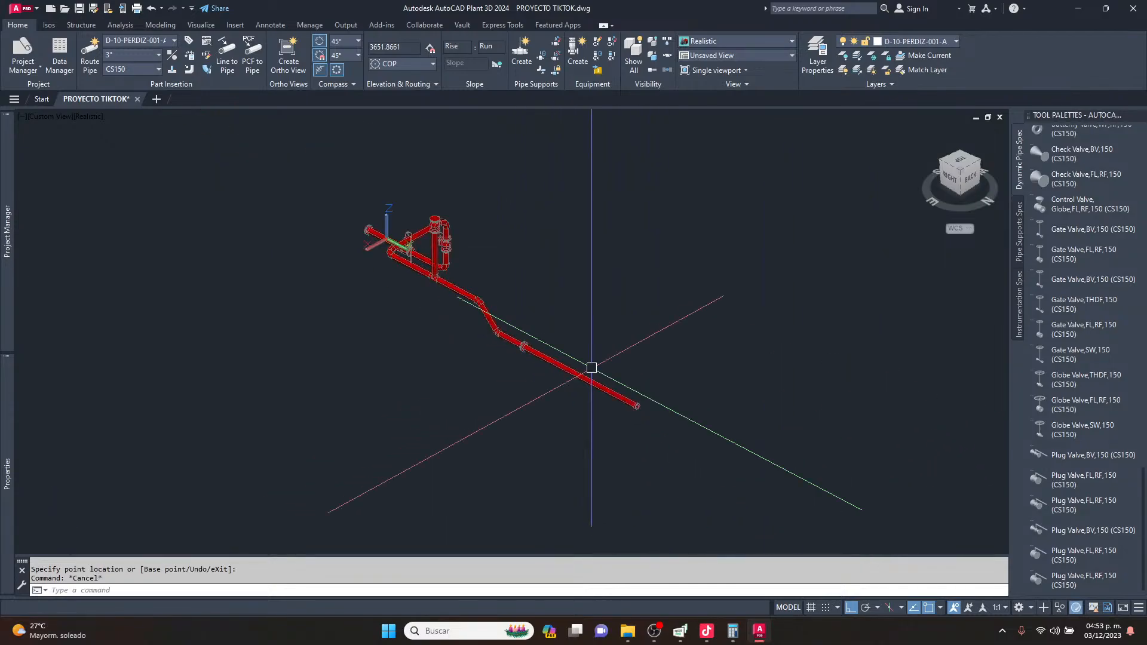
Route a 10" branch at 90° from the middle of the lengthened pipe, turning it parallel to the main line toward the capped end.
{"action": "scroll", "coordinate": [499, 360], "scroll_direction": "up", "scroll_amount": 5}
{"action": "left_click", "coordinate": [548, 346]}
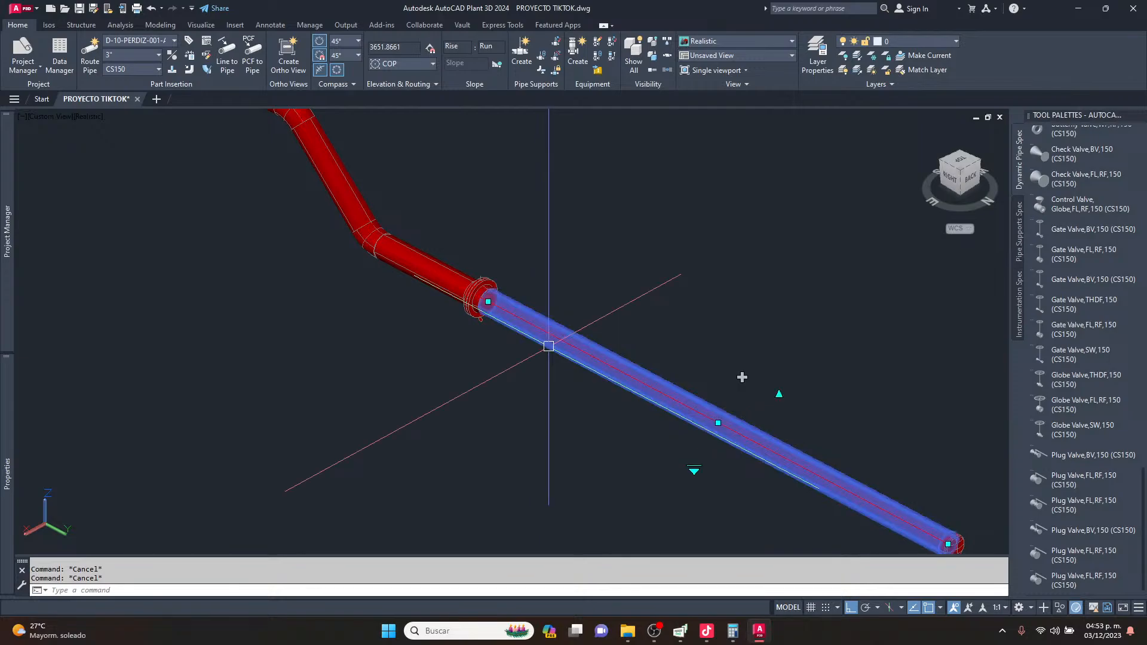
{"action": "scroll", "coordinate": [627, 346], "scroll_direction": "down", "scroll_amount": 3}
{"action": "scroll", "coordinate": [614, 343], "scroll_direction": "up", "scroll_amount": 2}
{"action": "left_click", "coordinate": [590, 343]}
{"action": "scroll", "coordinate": [591, 341], "scroll_direction": "down", "scroll_amount": 2}
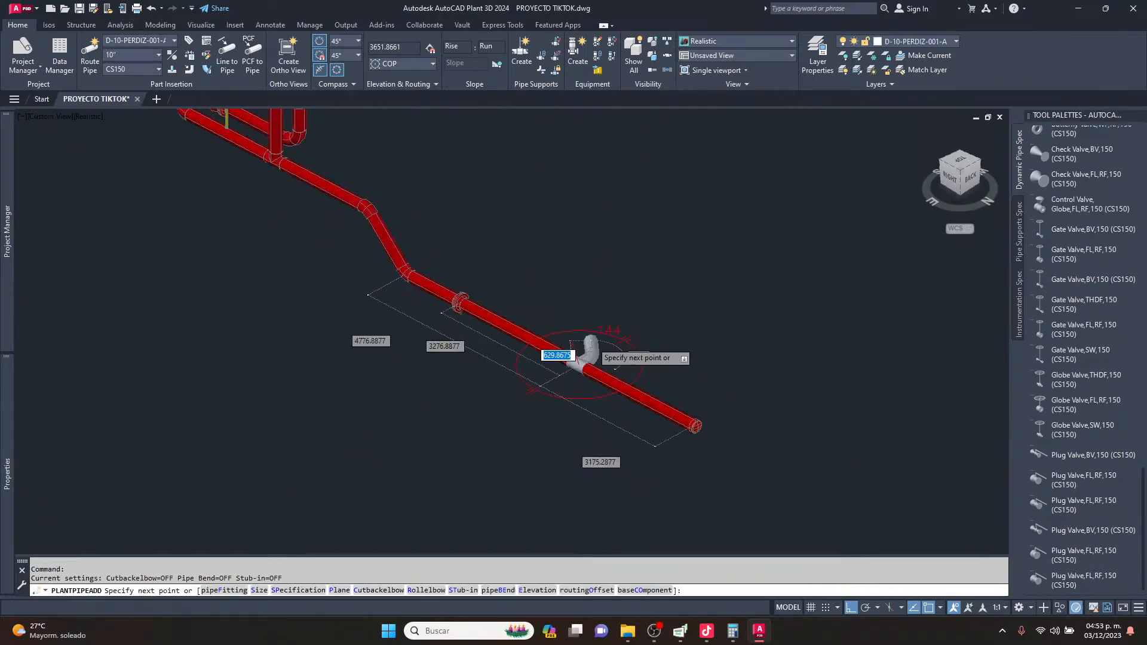
{"action": "scroll", "coordinate": [554, 377], "scroll_direction": "up", "scroll_amount": 3}
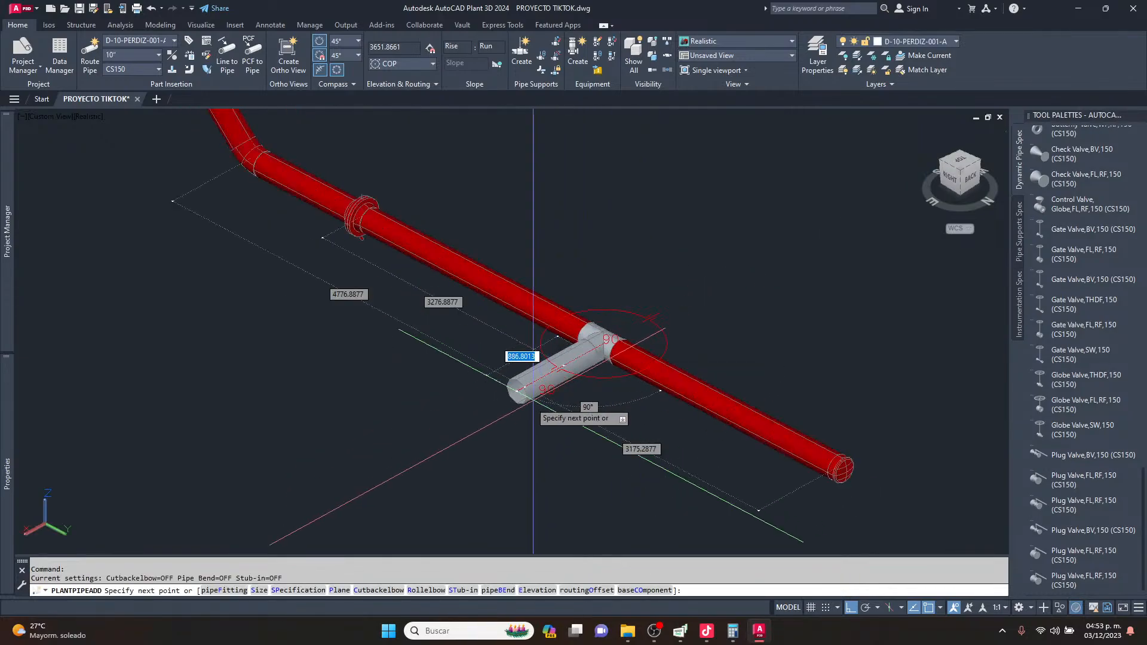
{"action": "left_click", "coordinate": [480, 425]}
{"action": "scroll", "coordinate": [487, 437], "scroll_direction": "down", "scroll_amount": 2}
{"action": "left_click", "coordinate": [609, 502]}
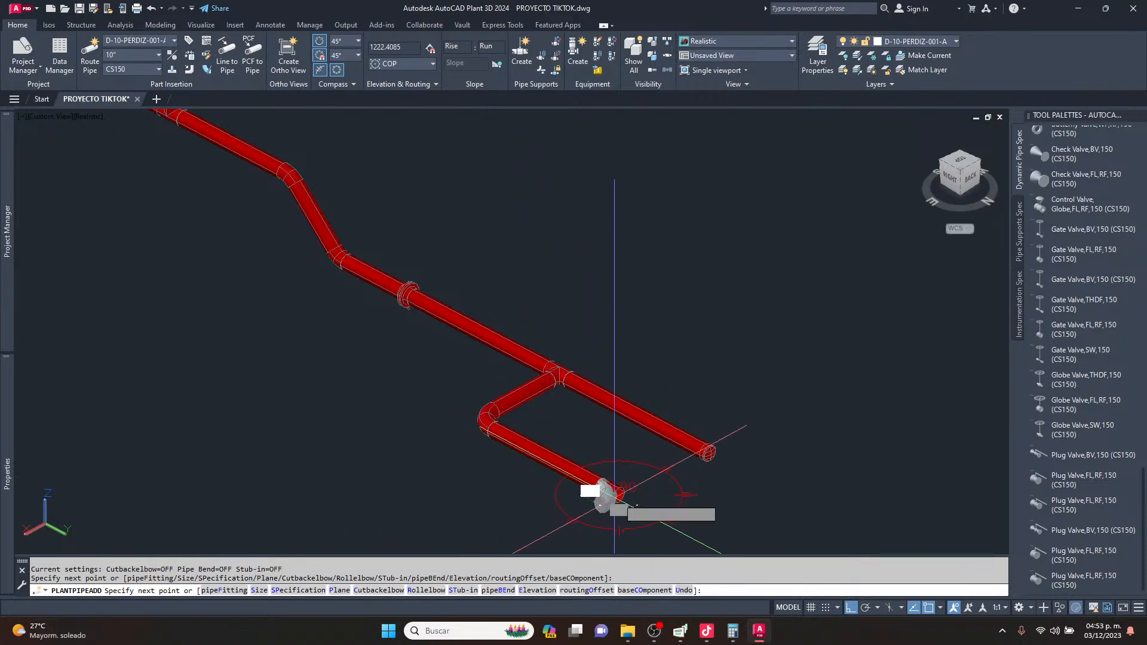
{"action": "scroll", "coordinate": [669, 471], "scroll_direction": "up", "scroll_amount": 1}
{"action": "scroll", "coordinate": [700, 441], "scroll_direction": "up", "scroll_amount": 4}
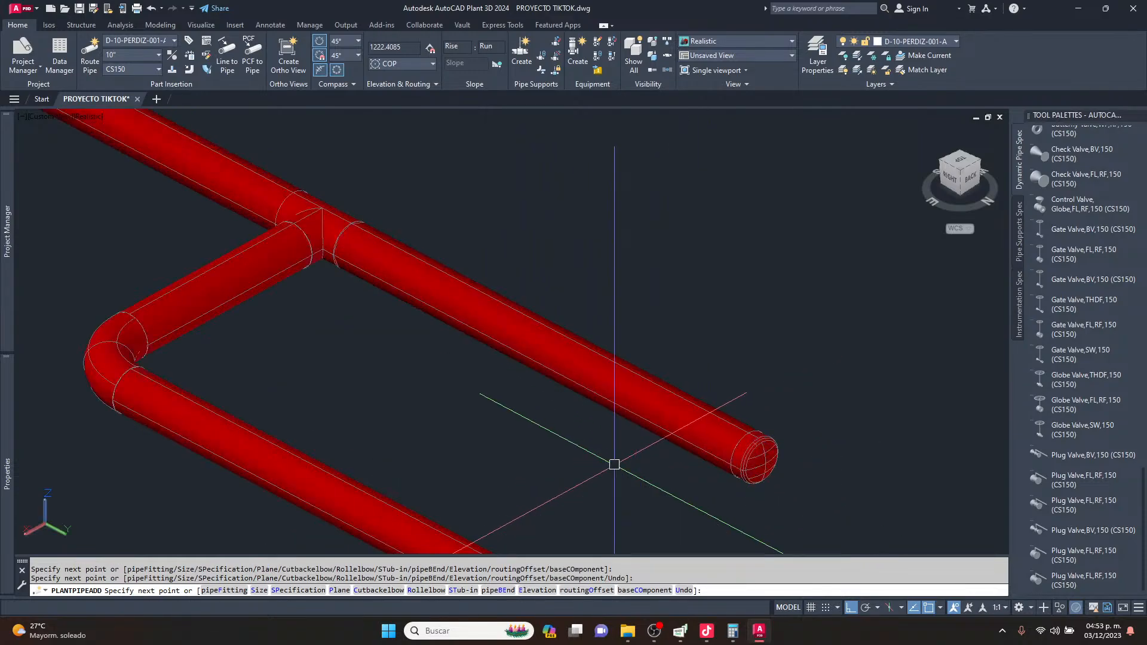
{"action": "scroll", "coordinate": [615, 464], "scroll_direction": "down", "scroll_amount": 3}
{"action": "key", "text": "Escape"}
{"action": "key", "text": "Escape"}
Stretch the main pipe between the branch tee and the end cap farther along its axis.
{"action": "scroll", "coordinate": [615, 460], "scroll_direction": "up", "scroll_amount": 2}
{"action": "left_click", "coordinate": [634, 386]}
{"action": "scroll", "coordinate": [579, 243], "scroll_direction": "down", "scroll_amount": 5}
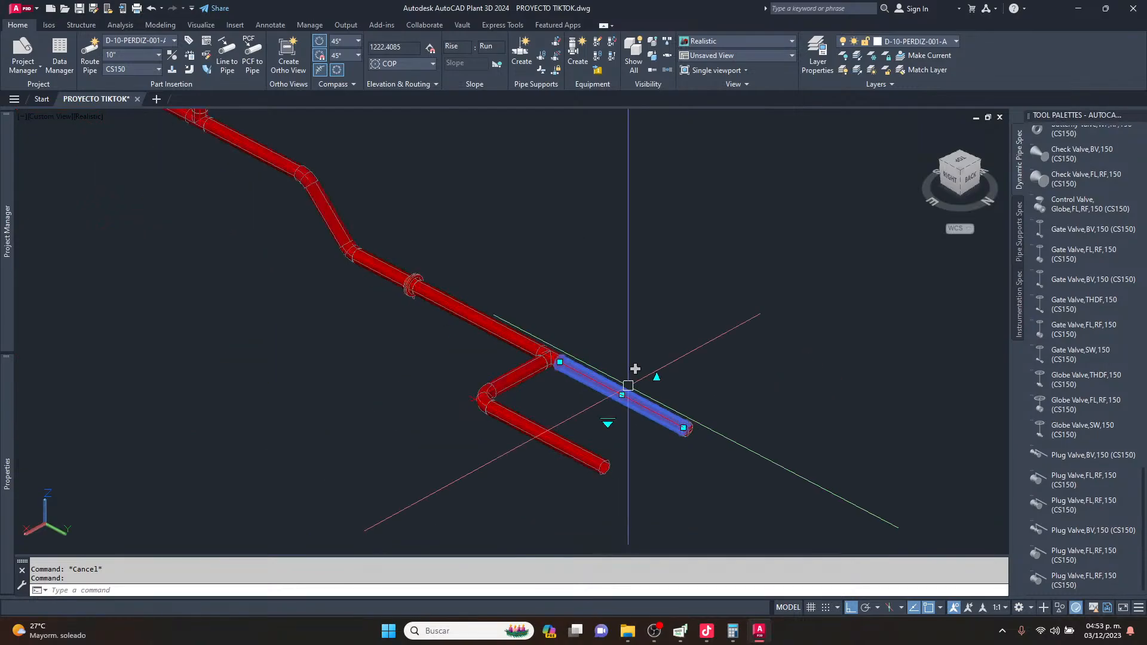
{"action": "scroll", "coordinate": [683, 411], "scroll_direction": "down", "scroll_amount": 4}
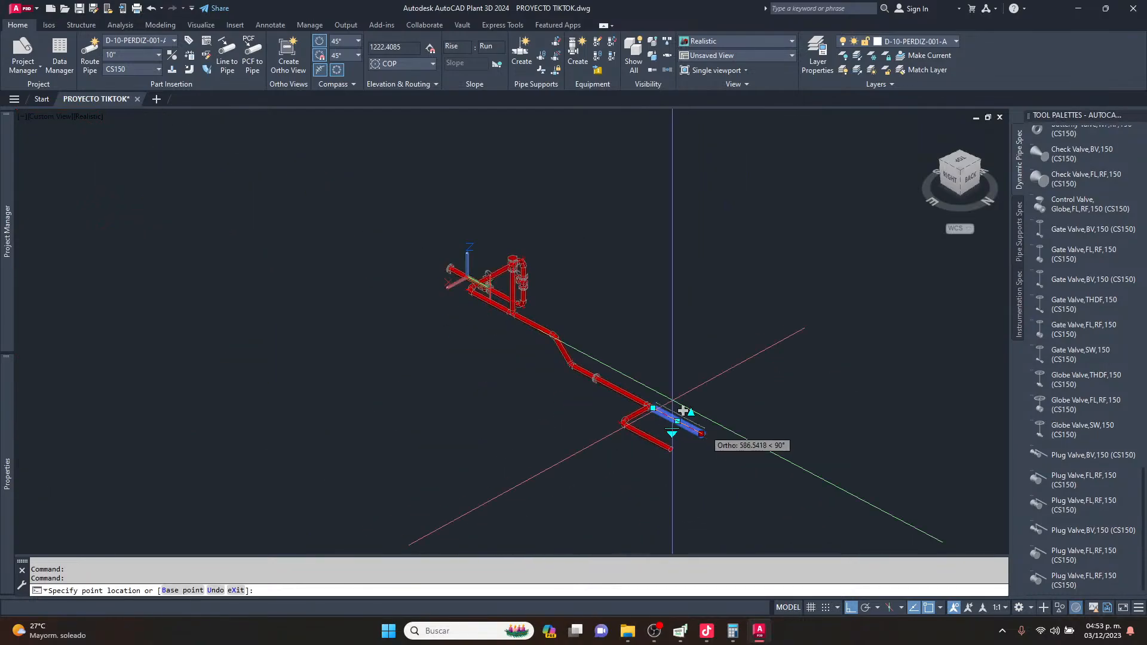
{"action": "key", "text": "Escape"}
{"action": "key", "text": "Escape"}
{"action": "scroll", "coordinate": [722, 440], "scroll_direction": "up", "scroll_amount": 3}
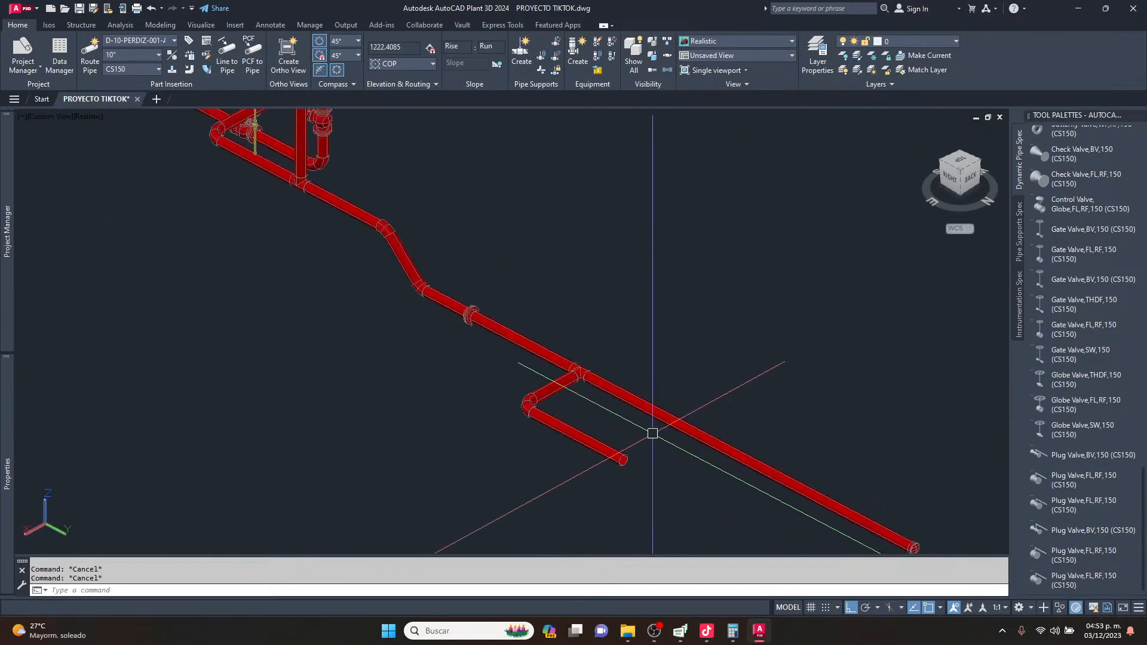
Continue the pipe from the open end of the parallel branch perpendicularly into the main line to close the loop.
{"action": "scroll", "coordinate": [628, 458], "scroll_direction": "up", "scroll_amount": 7}
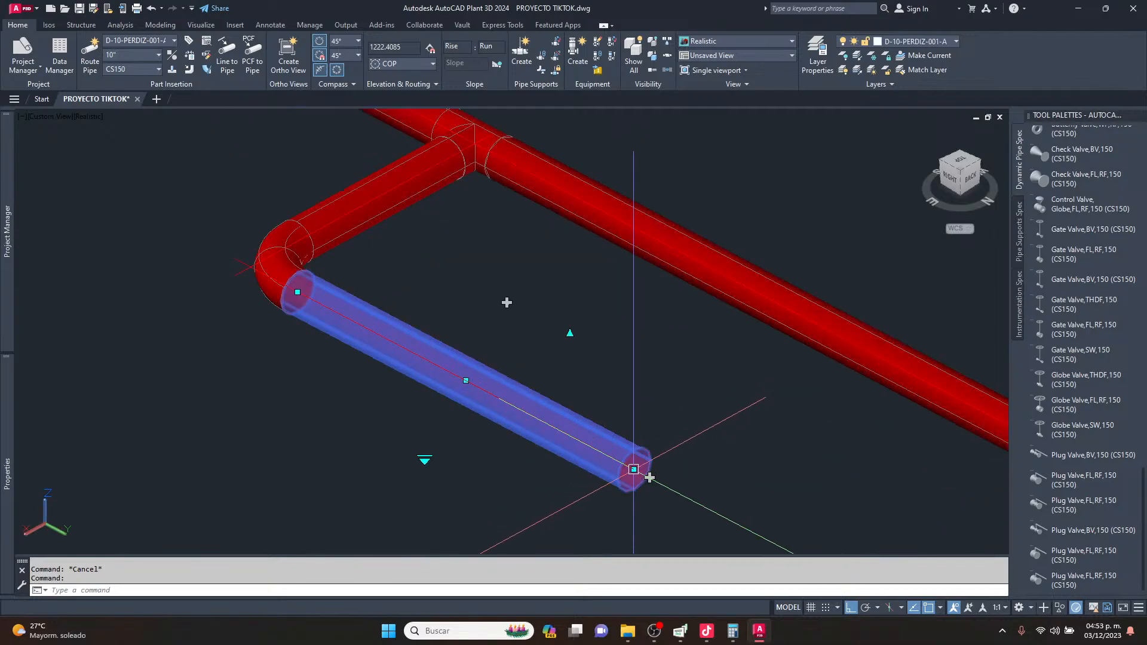
{"action": "left_click", "coordinate": [649, 477]}
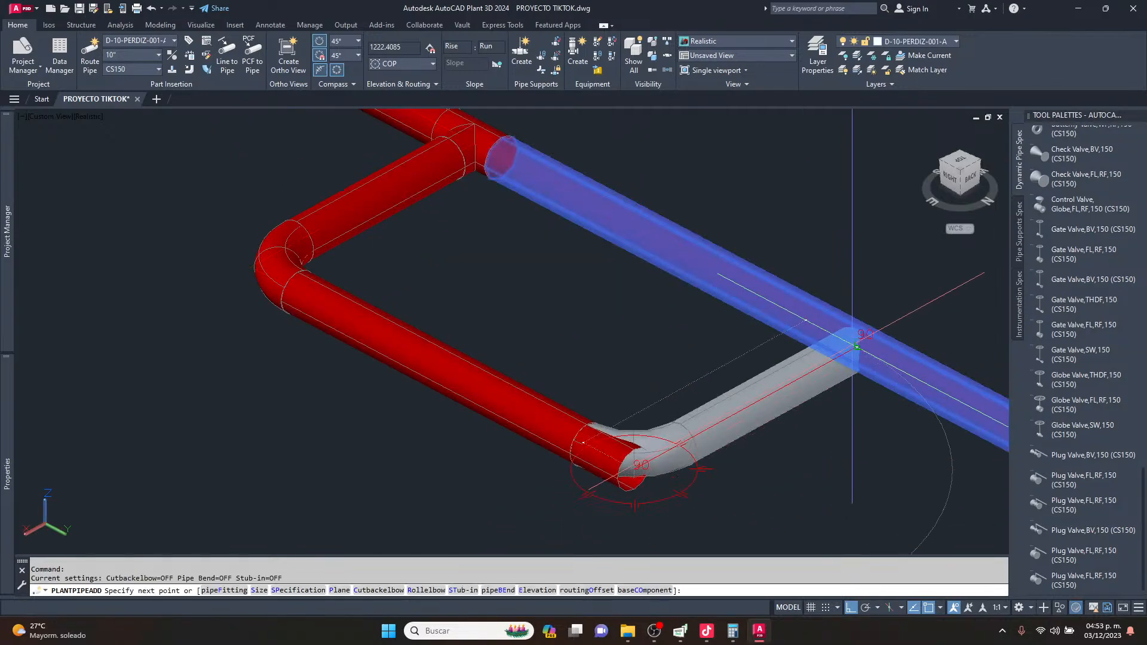
{"action": "left_click", "coordinate": [855, 345]}
{"action": "key", "text": "Escape"}
{"action": "key", "text": "Escape"}
{"action": "scroll", "coordinate": [738, 351], "scroll_direction": "down", "scroll_amount": 5}
Lengthen the loop by stretching the main pipe segment between the two tees along the line.
{"action": "scroll", "coordinate": [738, 343], "scroll_direction": "up", "scroll_amount": 7}
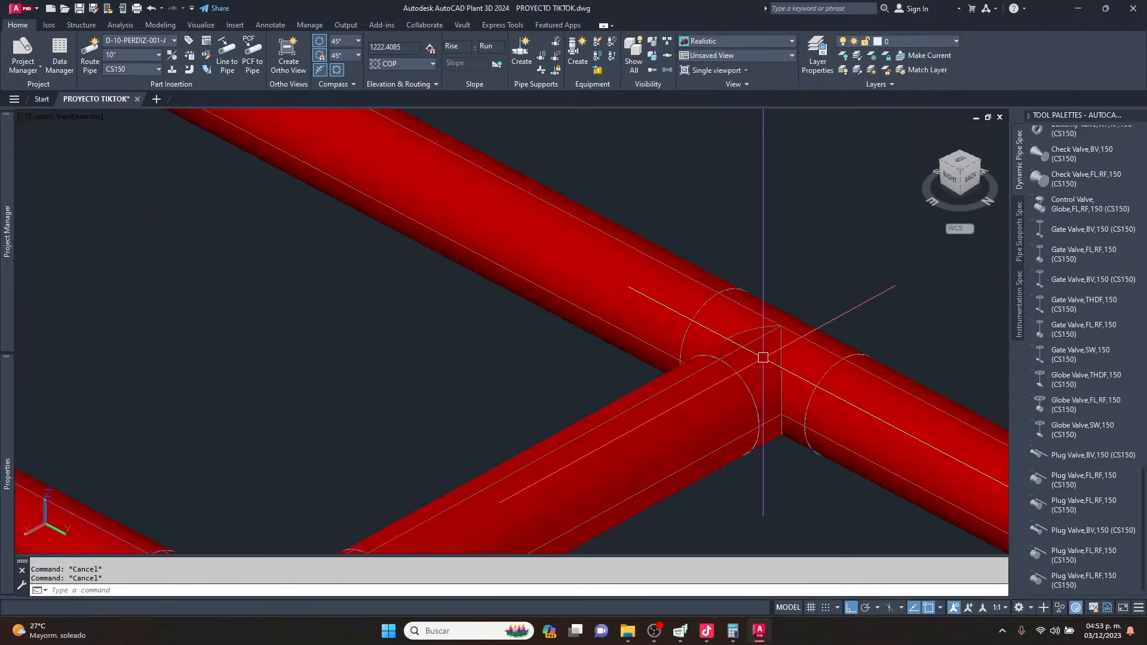
{"action": "scroll", "coordinate": [729, 320], "scroll_direction": "down", "scroll_amount": 5}
{"action": "scroll", "coordinate": [672, 321], "scroll_direction": "up", "scroll_amount": 4}
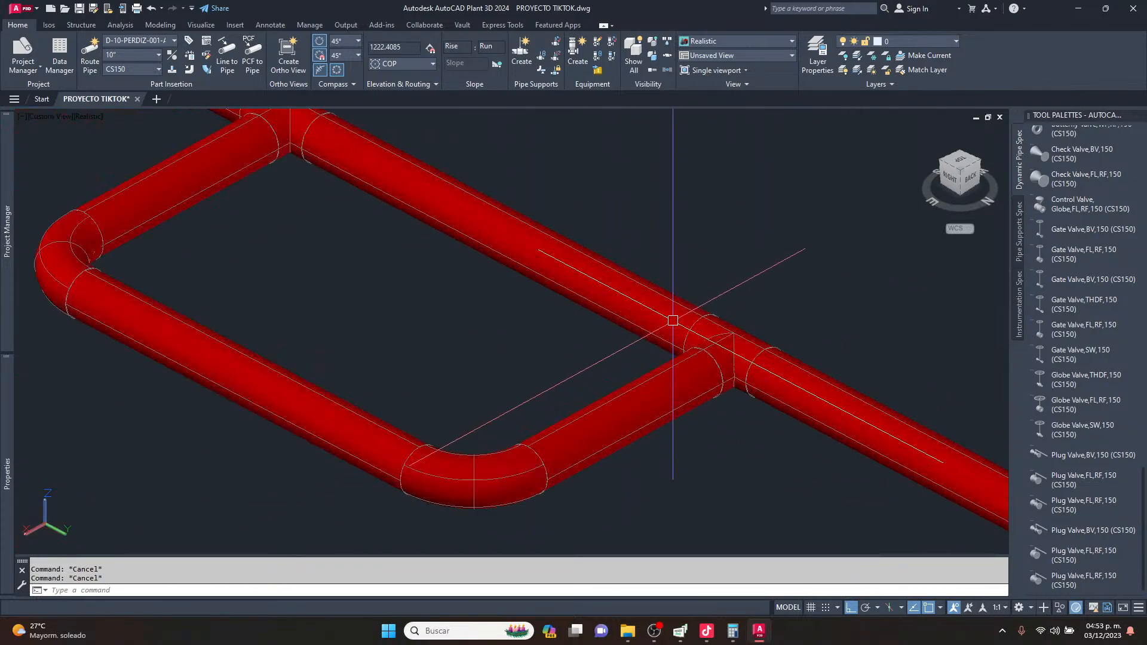
{"action": "left_click", "coordinate": [673, 321]}
{"action": "left_click", "coordinate": [702, 339]}
{"action": "scroll", "coordinate": [703, 340], "scroll_direction": "down", "scroll_amount": 3}
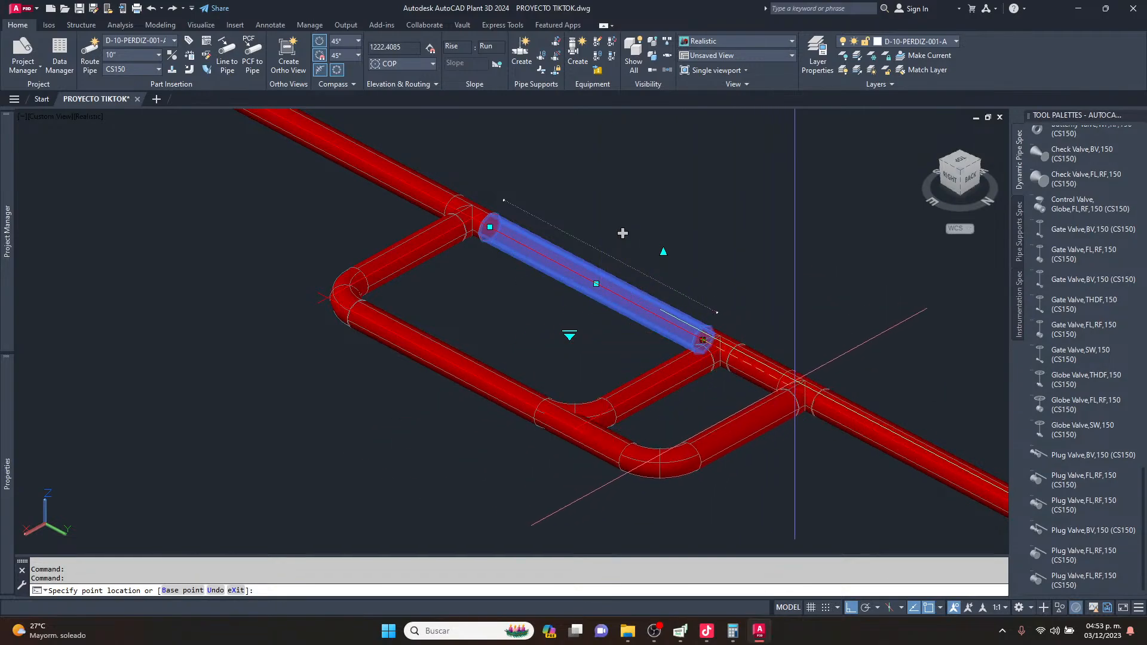
{"action": "left_click", "coordinate": [835, 406]}
{"action": "key", "text": "Escape"}
{"action": "scroll", "coordinate": [562, 318], "scroll_direction": "down", "scroll_amount": 2}
{"action": "scroll", "coordinate": [681, 304], "scroll_direction": "down", "scroll_amount": 2}
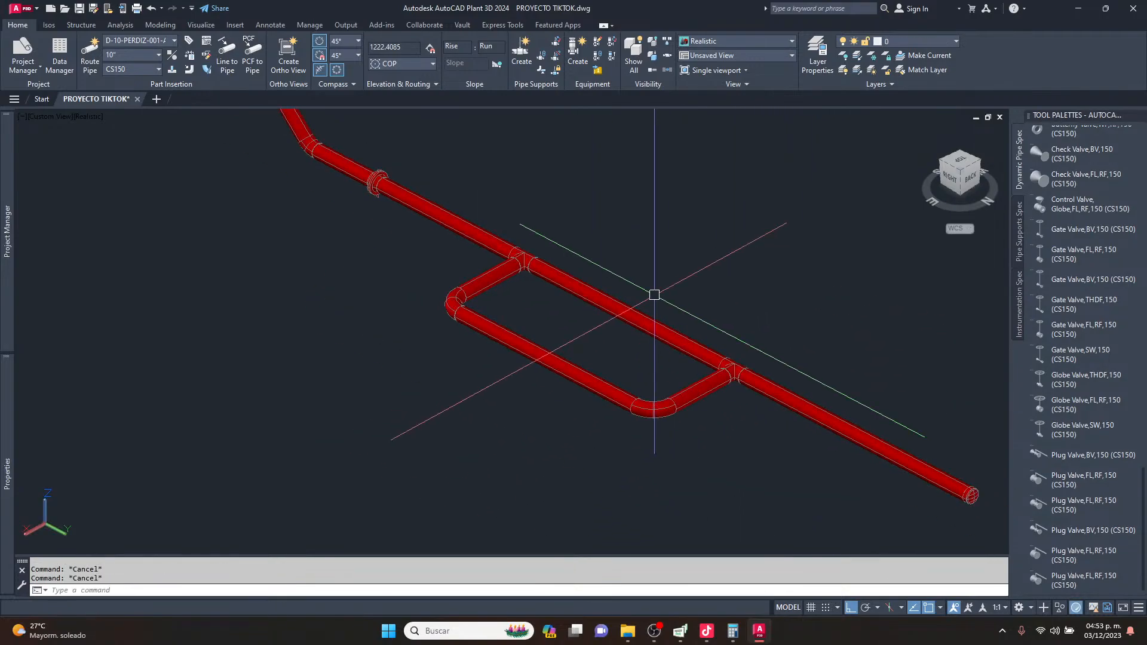
Widen the loop by stretching the first branch leg outward from the main line.
{"action": "middle_click_drag", "start_coordinate": [674, 307], "coordinate": [636, 357], "text": "shift"}
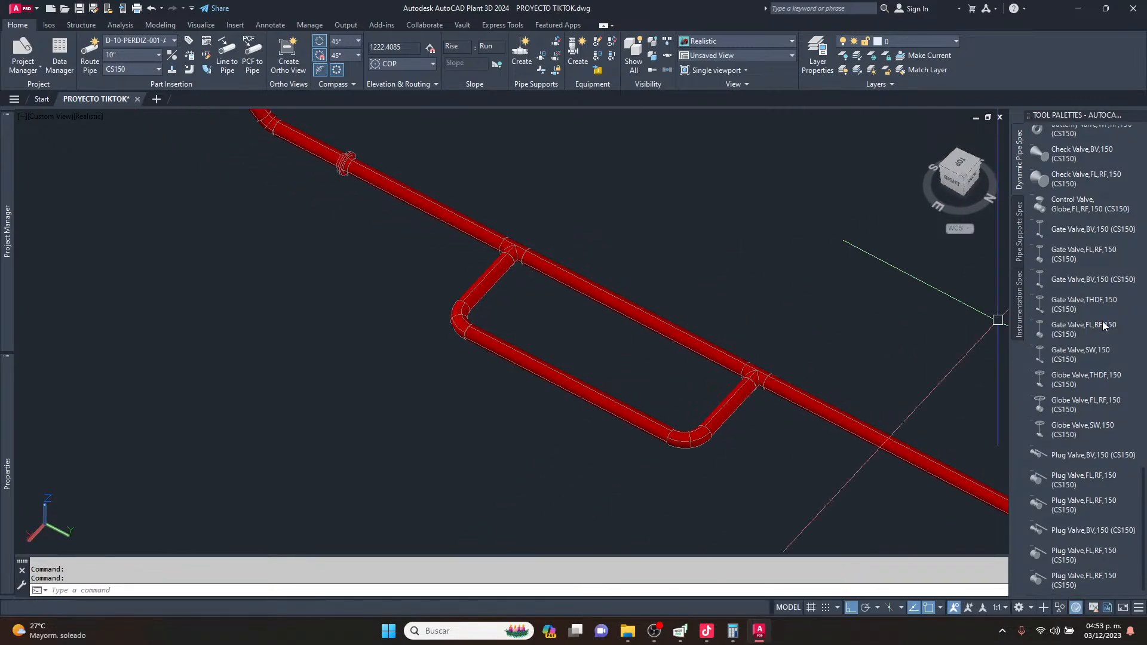
{"action": "scroll", "coordinate": [1074, 295], "scroll_direction": "down", "scroll_amount": 6}
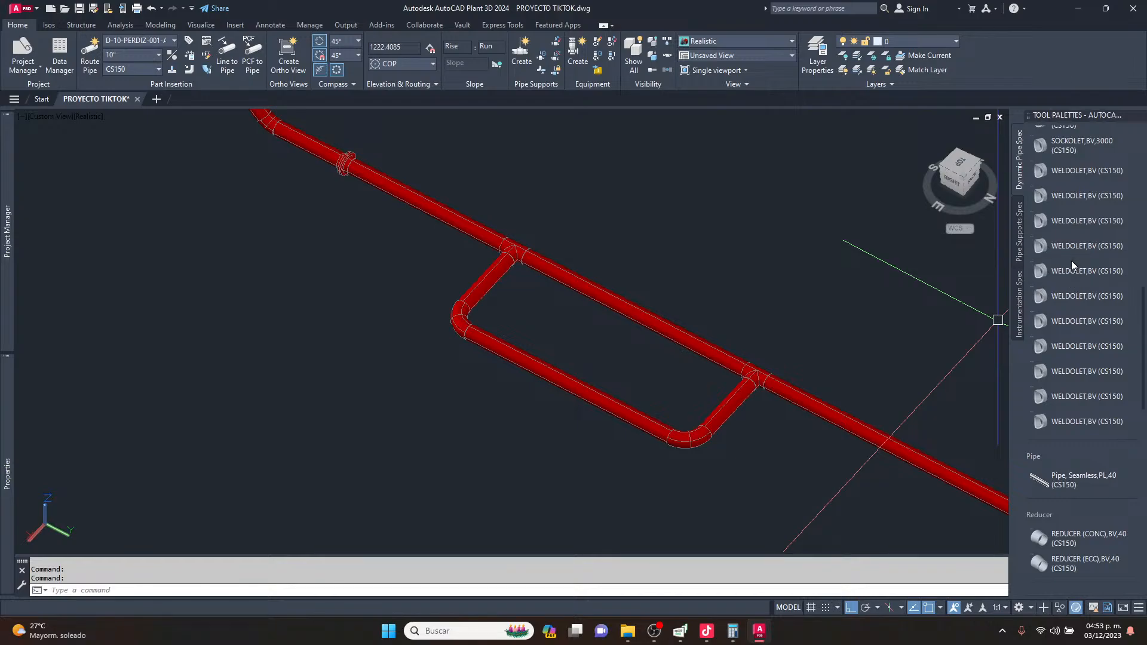
{"action": "scroll", "coordinate": [476, 271], "scroll_direction": "up", "scroll_amount": 2}
{"action": "scroll", "coordinate": [476, 271], "scroll_direction": "down", "scroll_amount": 1}
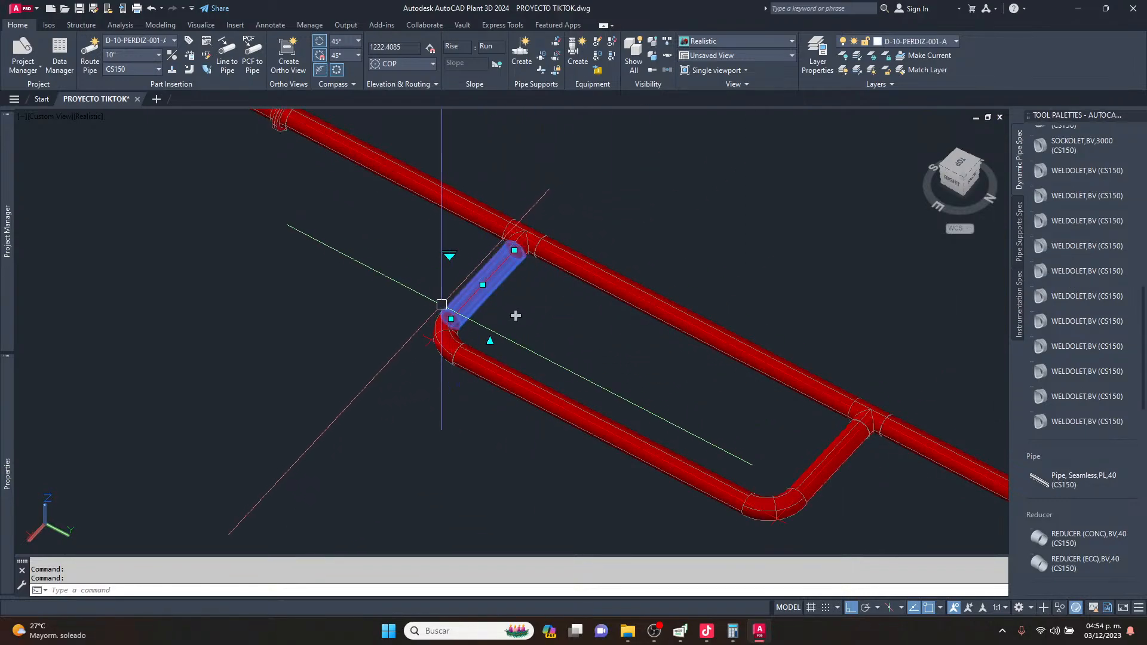
{"action": "left_click", "coordinate": [451, 319]}
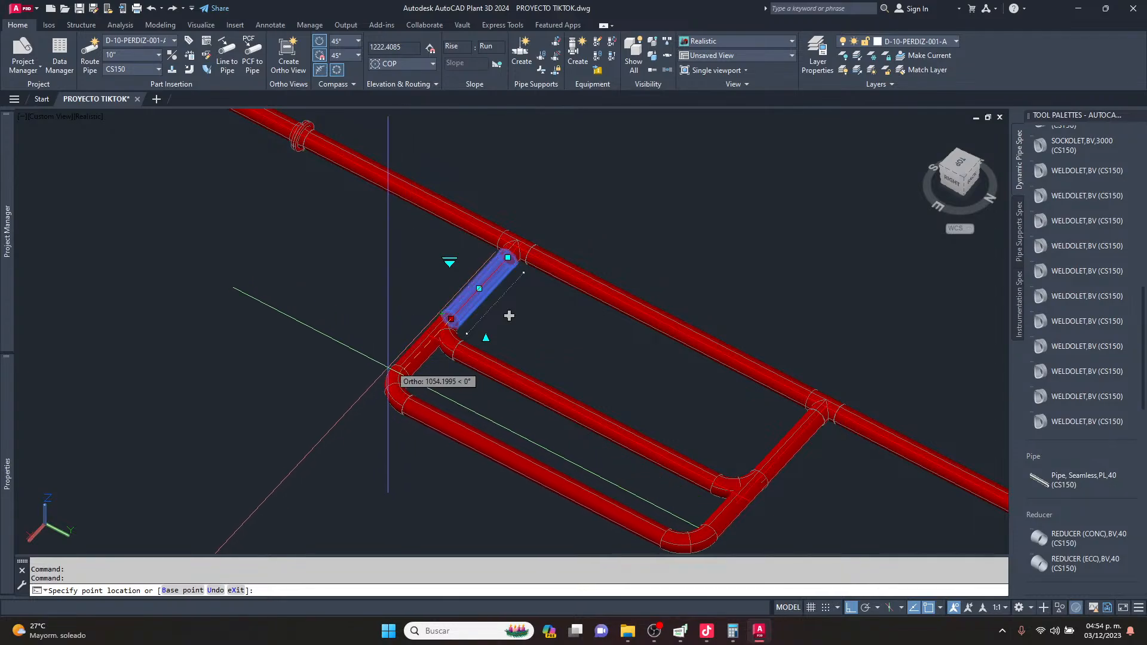
{"action": "left_click", "coordinate": [507, 312]}
{"action": "scroll", "coordinate": [469, 344], "scroll_direction": "down", "scroll_amount": 1}
{"action": "middle_click_drag", "start_coordinate": [469, 347], "coordinate": [398, 282]}
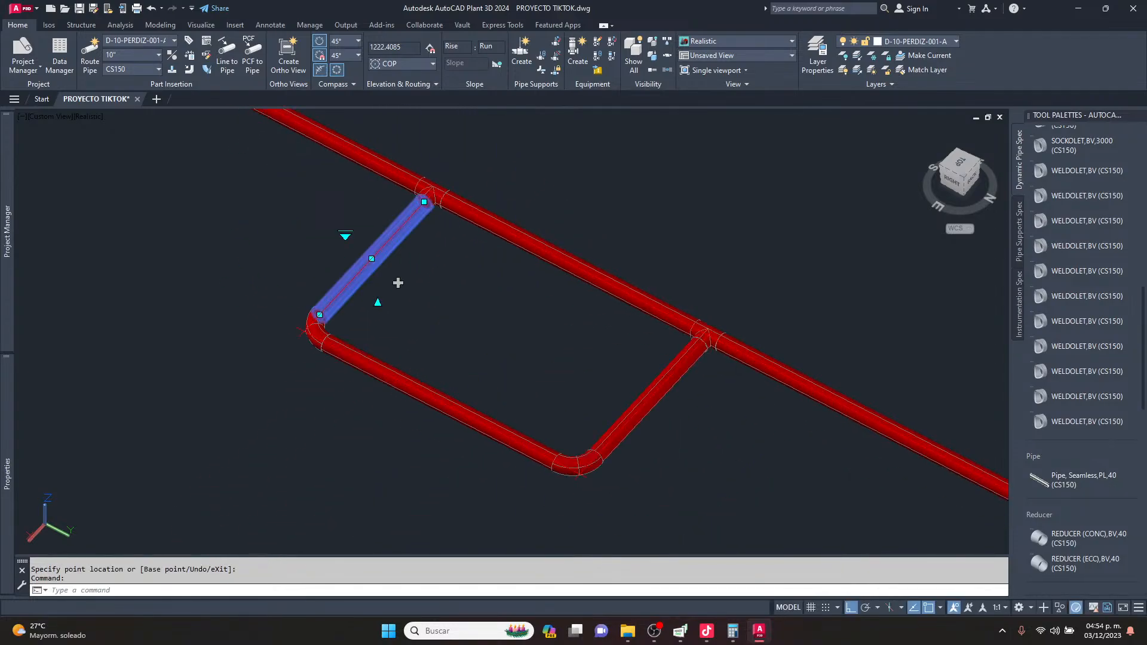
{"action": "key", "text": "Escape"}
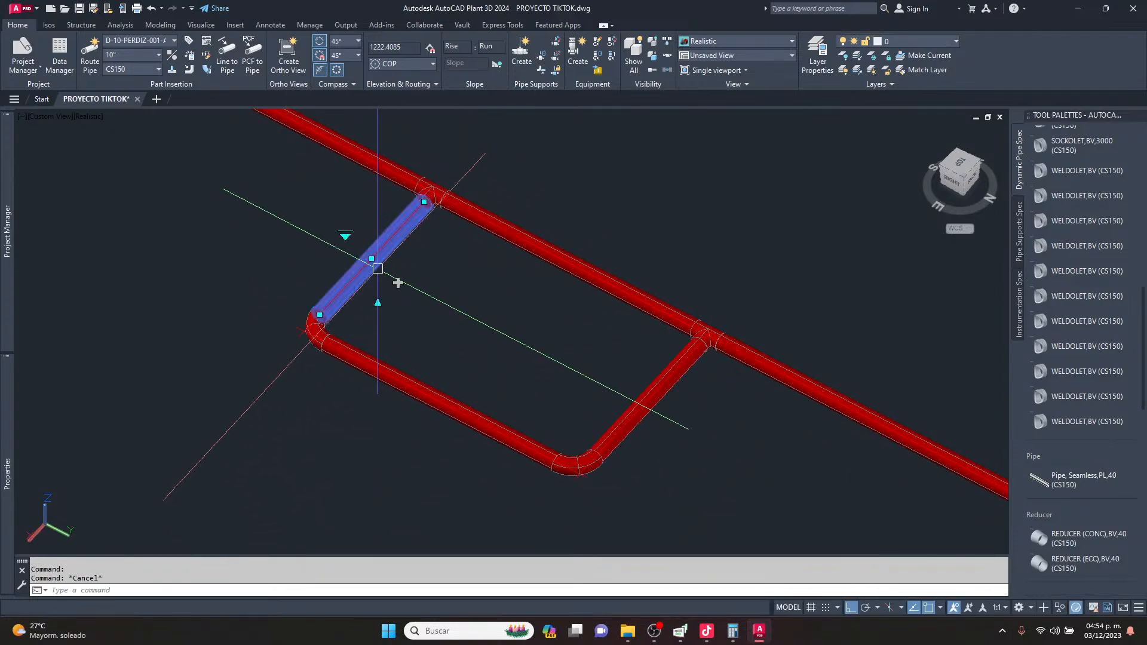
Route a middle pipe run across the loop from the midpoint of the first side leg to the opposite leg.
{"action": "left_click", "coordinate": [398, 282]}
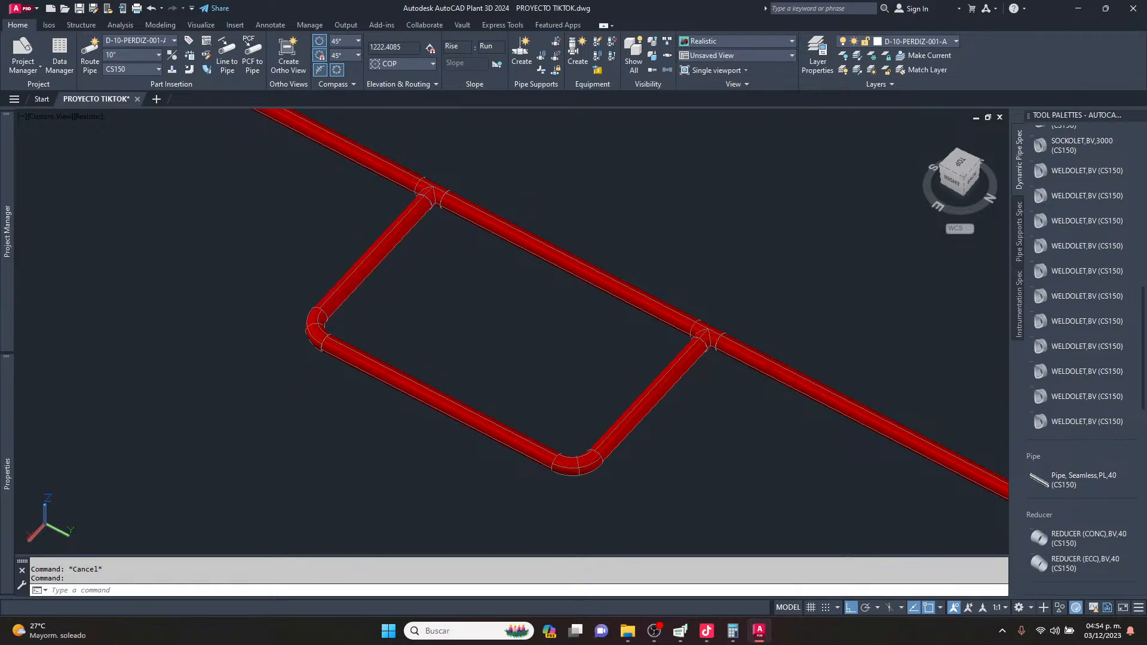
{"action": "left_click", "coordinate": [644, 406]}
{"action": "key", "text": "Escape"}
{"action": "key", "text": "Escape"}
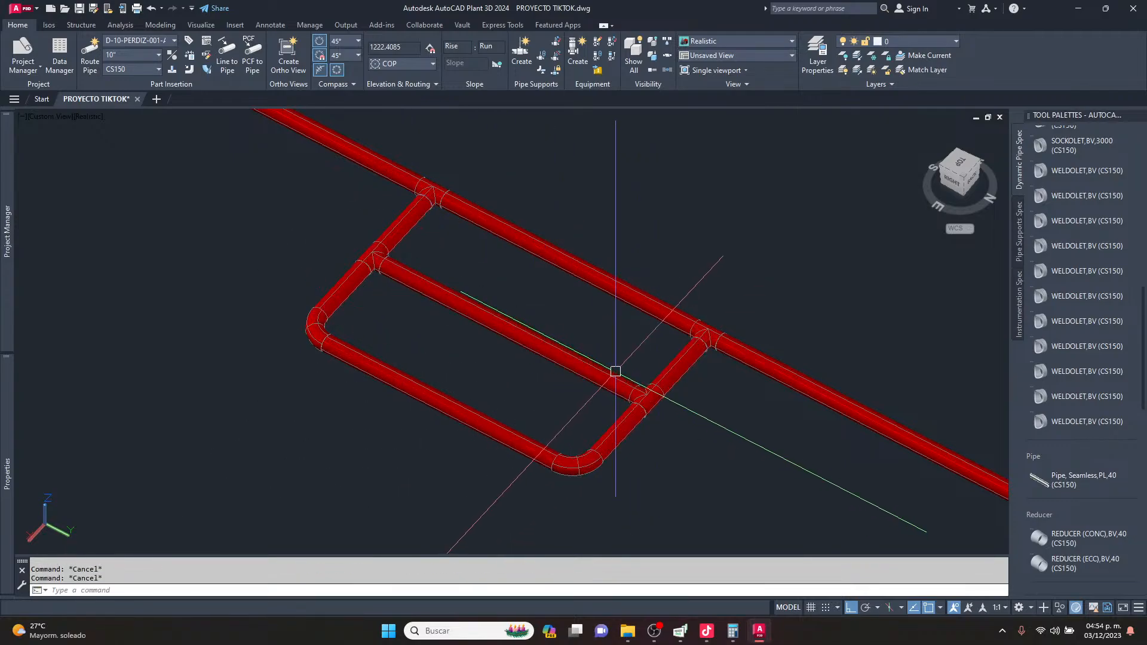
{"action": "scroll", "coordinate": [591, 346], "scroll_direction": "down", "scroll_amount": 3}
{"action": "scroll", "coordinate": [535, 250], "scroll_direction": "up", "scroll_amount": 2}
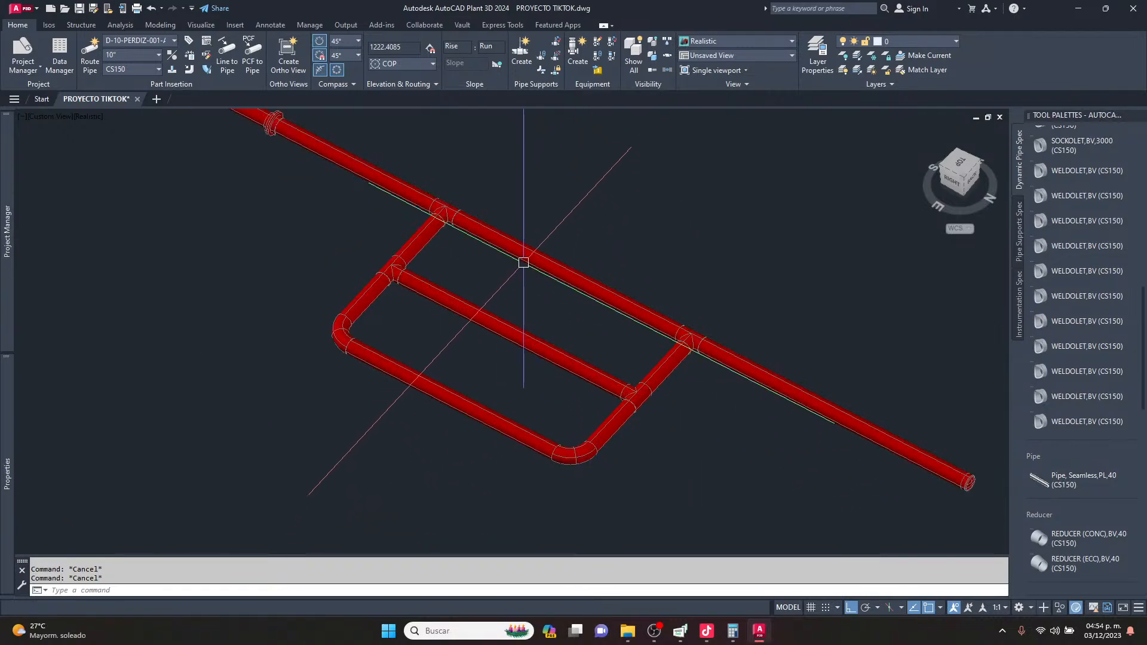
Insert Ball Valve,FL,RF,150 (CS150) valves at both ends of the main pipe segment between the two tees.
{"action": "scroll", "coordinate": [522, 272], "scroll_direction": "up", "scroll_amount": 2}
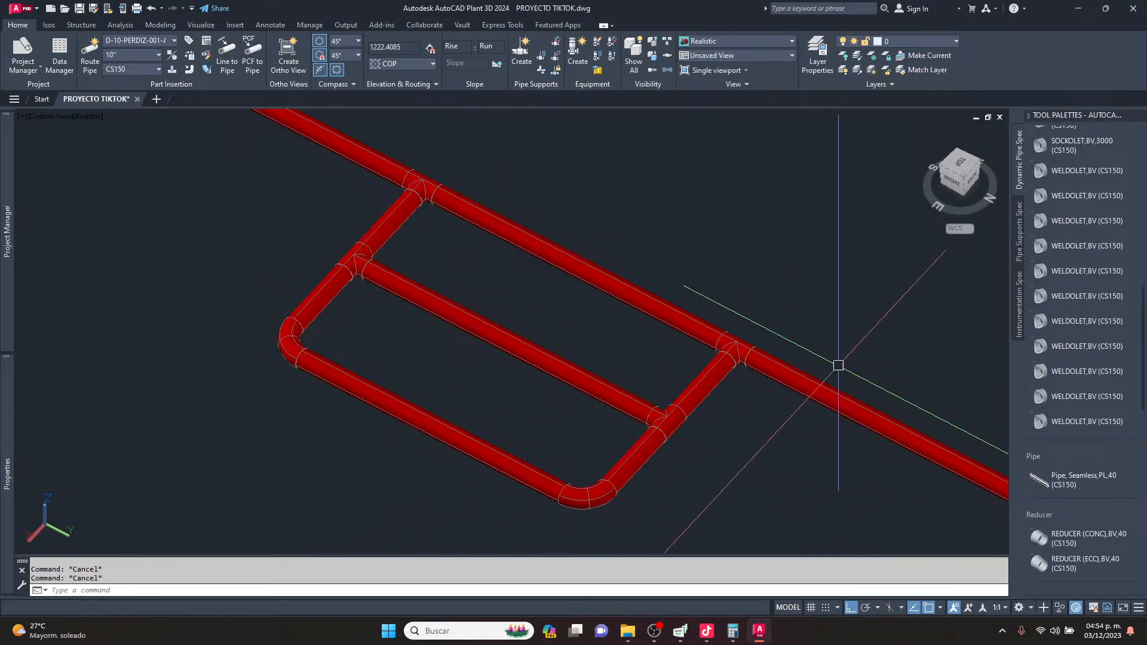
{"action": "scroll", "coordinate": [684, 295], "scroll_direction": "down", "scroll_amount": 1}
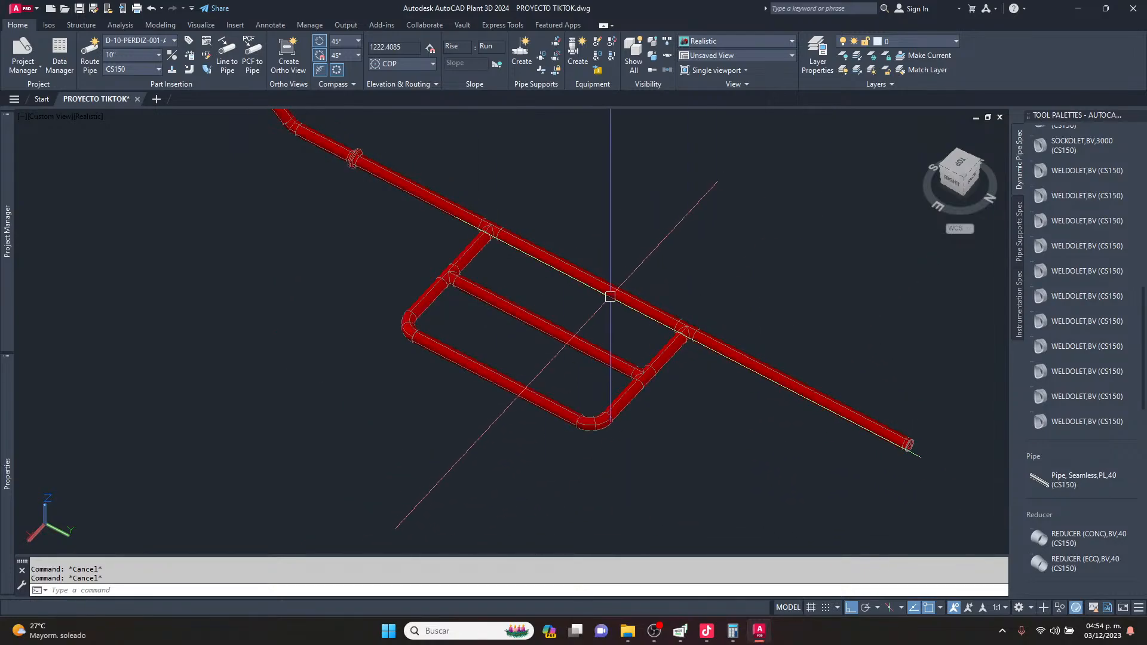
{"action": "scroll", "coordinate": [576, 269], "scroll_direction": "up", "scroll_amount": 2}
{"action": "scroll", "coordinate": [1079, 451], "scroll_direction": "down", "scroll_amount": 10}
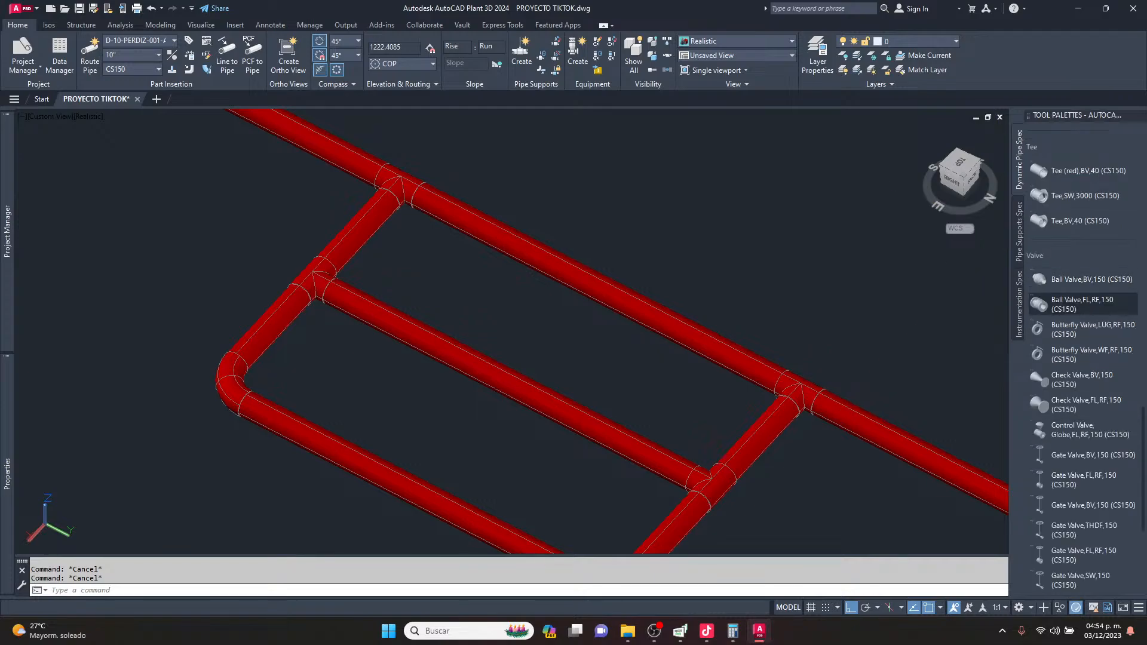
{"action": "left_click", "coordinate": [434, 200]}
{"action": "left_click", "coordinate": [426, 145]}
{"action": "left_click", "coordinate": [746, 358]}
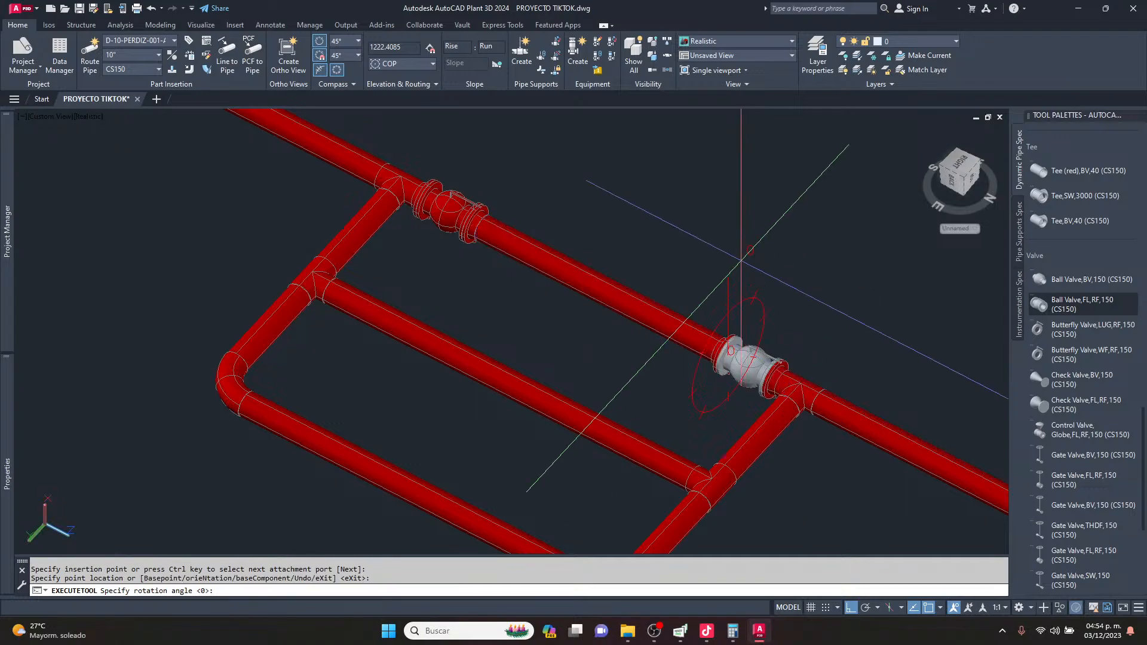
{"action": "left_click", "coordinate": [737, 247]}
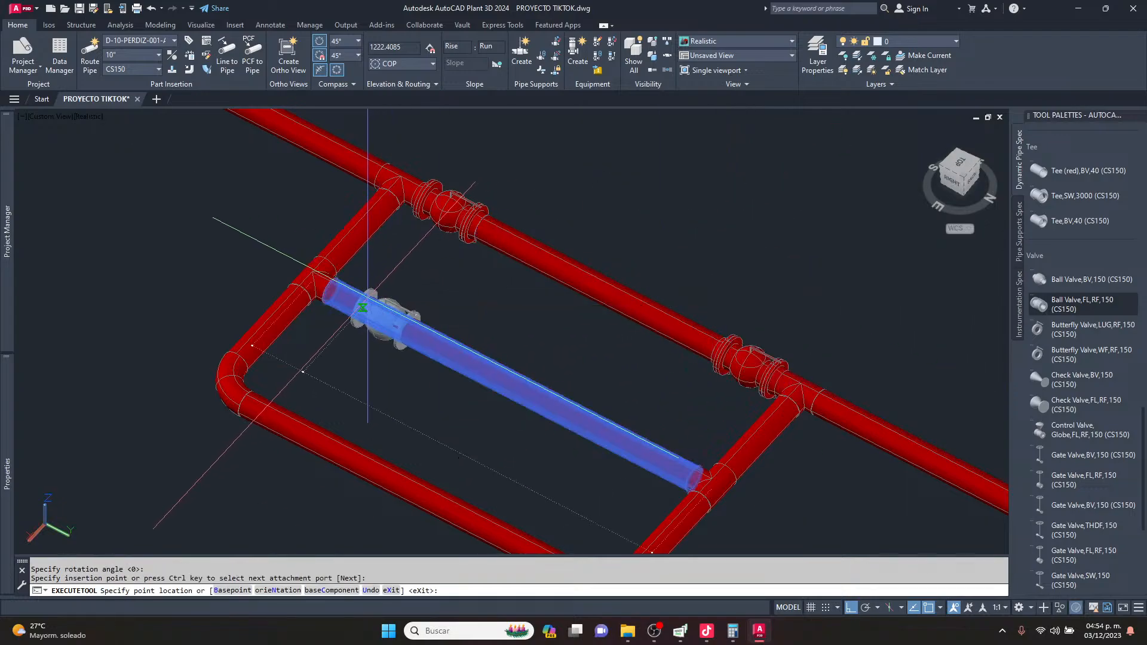
Place matching flanged ball valves at both ends of the middle pipe run, beside its tees.
{"action": "left_click", "coordinate": [362, 308]}
{"action": "left_click", "coordinate": [388, 239]}
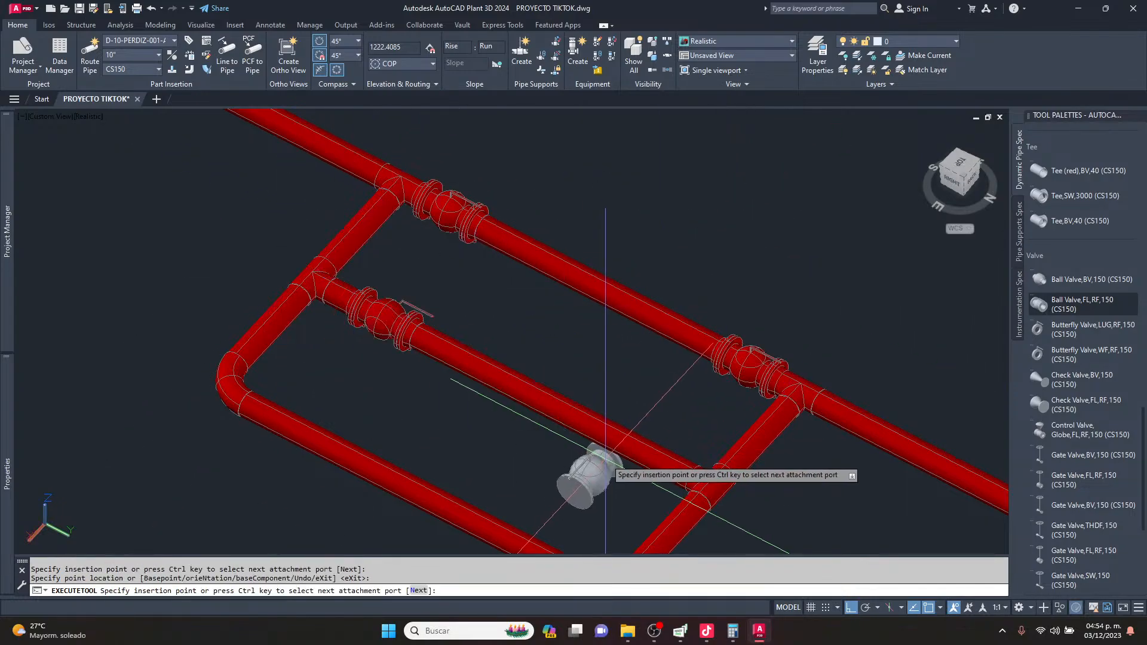
{"action": "key", "text": "Escape"}
{"action": "scroll", "coordinate": [680, 508], "scroll_direction": "up", "scroll_amount": 5}
{"action": "key", "text": "Escape"}
{"action": "scroll", "coordinate": [525, 351], "scroll_direction": "down", "scroll_amount": 5}
{"action": "scroll", "coordinate": [359, 248], "scroll_direction": "up", "scroll_amount": 6}
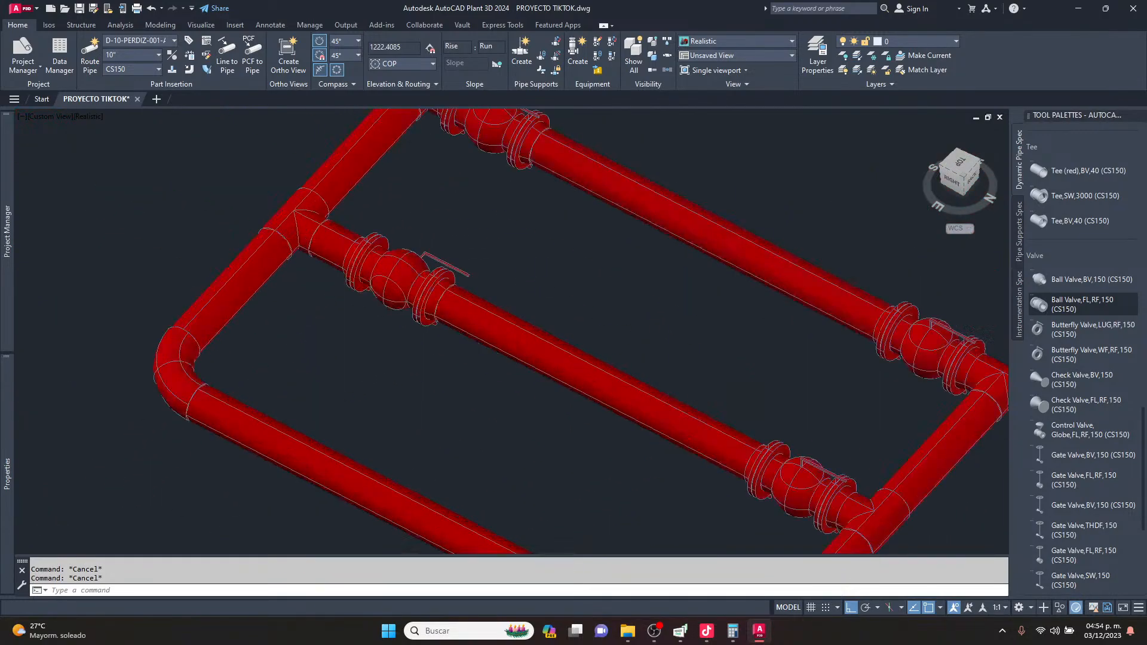
Move the first ball valve on the middle run along the pipe, closer to its tee.
{"action": "left_click", "coordinate": [395, 262]}
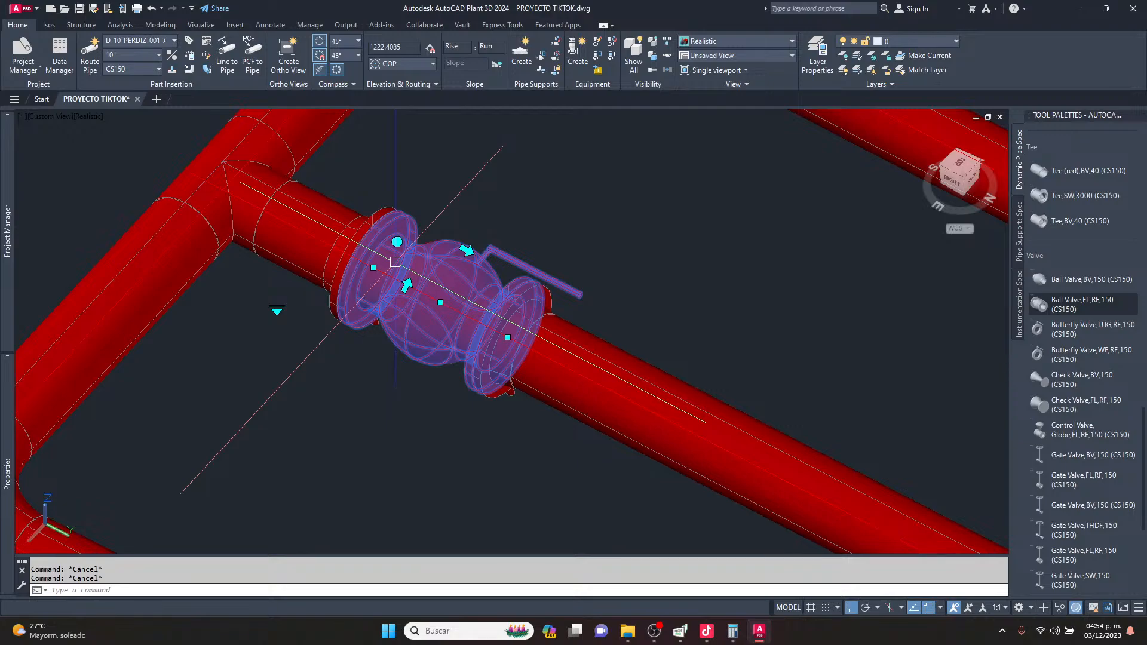
{"action": "key", "text": "Escape"}
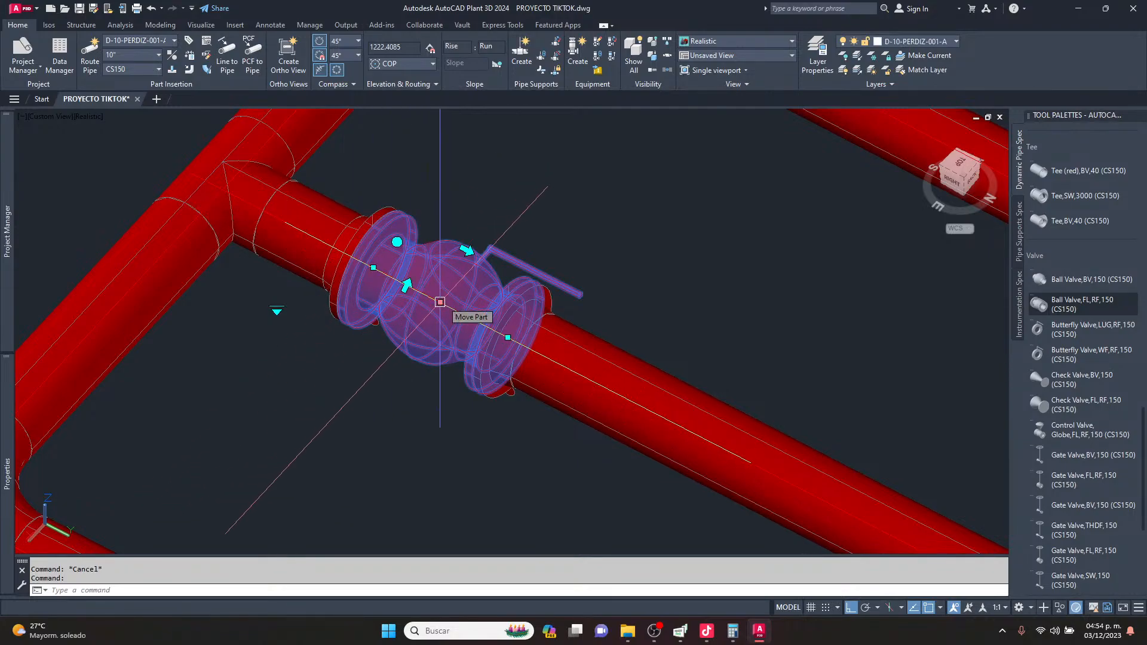
{"action": "left_click", "coordinate": [440, 302]}
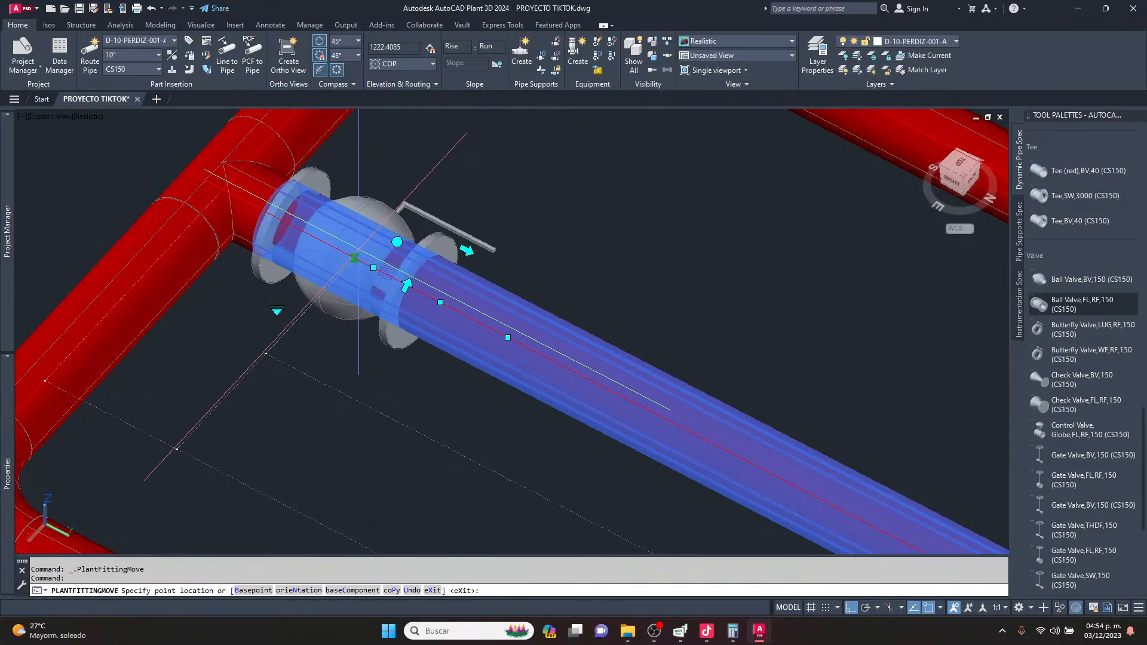
{"action": "left_click", "coordinate": [359, 249]}
{"action": "key", "text": "Escape"}
{"action": "key", "text": "Escape"}
{"action": "scroll", "coordinate": [456, 235], "scroll_direction": "down", "scroll_amount": 3}
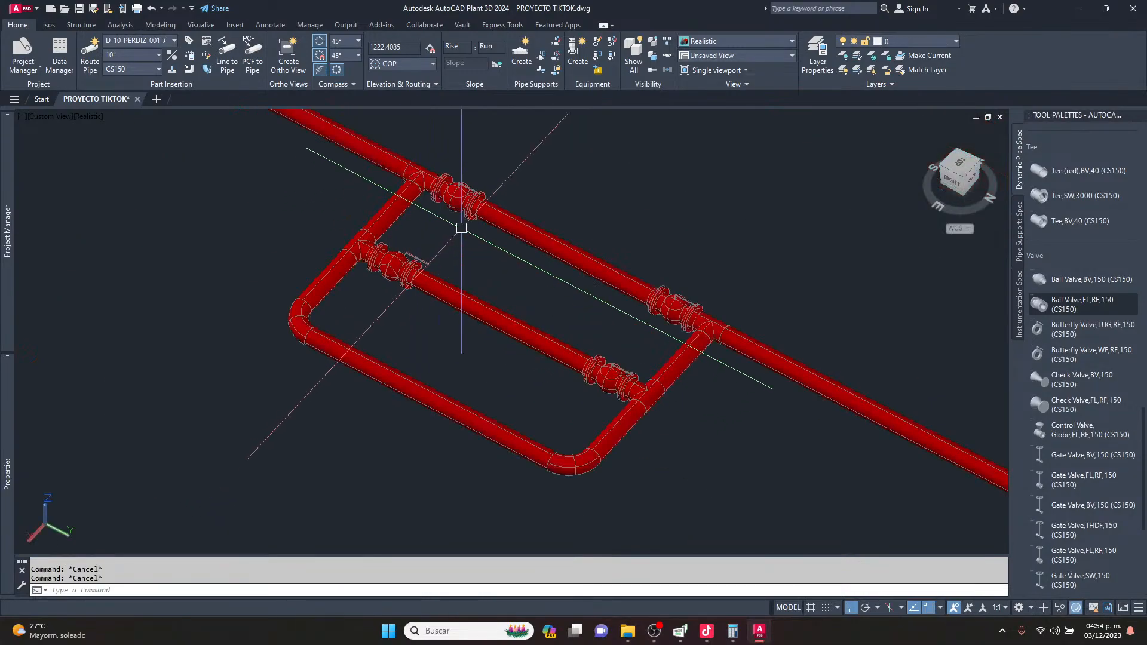
Rotate the first ball valve on the middle run about the pipe axis to align its lever with the other valves.
{"action": "scroll", "coordinate": [389, 185], "scroll_direction": "up", "scroll_amount": 6}
{"action": "scroll", "coordinate": [380, 171], "scroll_direction": "down", "scroll_amount": 6}
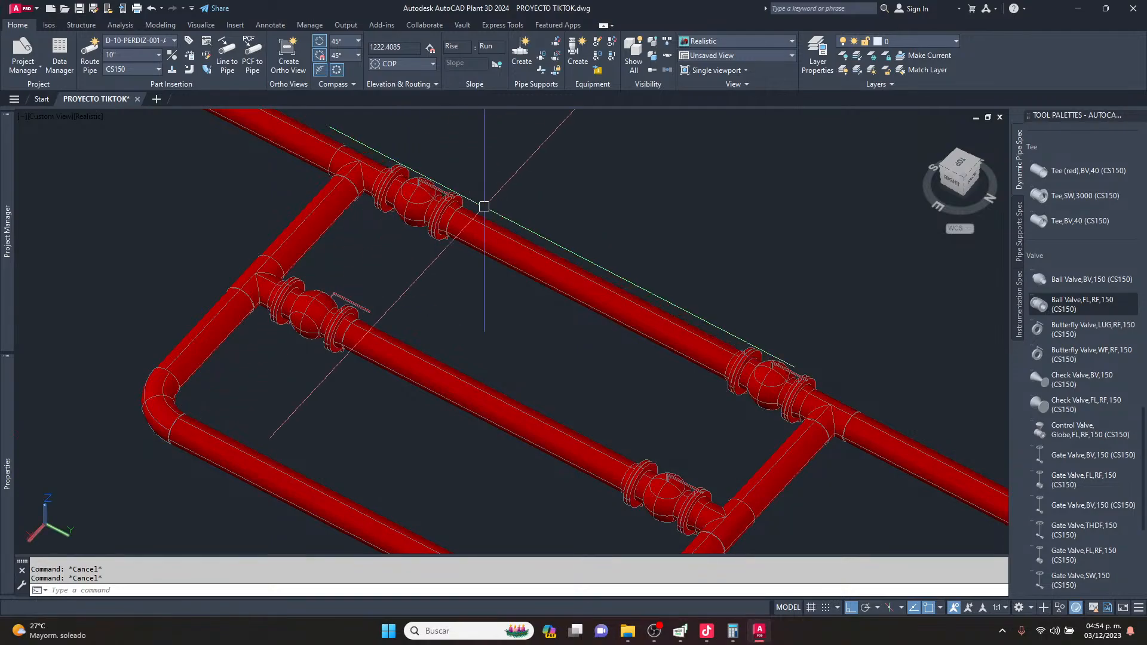
{"action": "scroll", "coordinate": [448, 310], "scroll_direction": "up", "scroll_amount": 2}
{"action": "scroll", "coordinate": [400, 290], "scroll_direction": "up", "scroll_amount": 3}
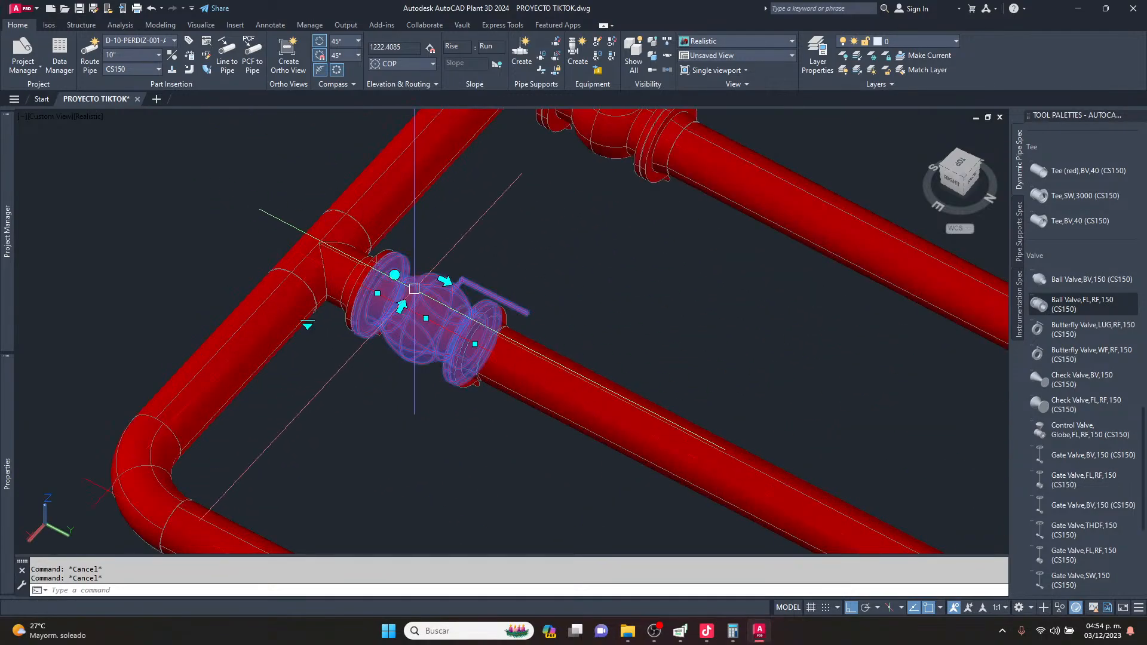
{"action": "scroll", "coordinate": [414, 289], "scroll_direction": "up", "scroll_amount": 2}
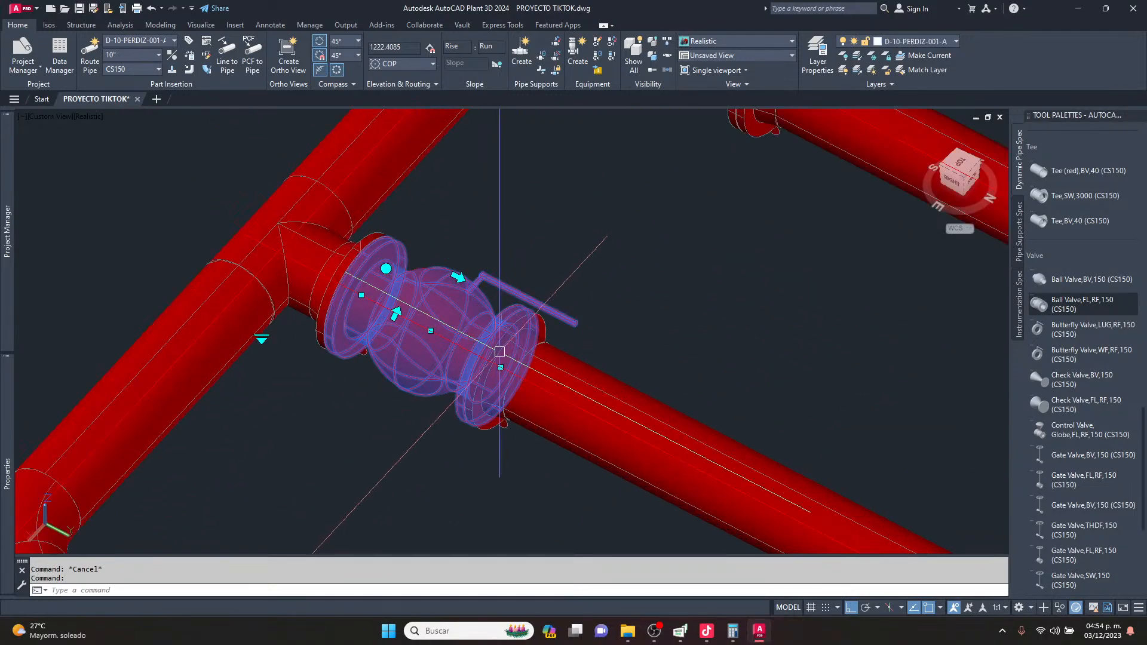
{"action": "left_click", "coordinate": [386, 268]}
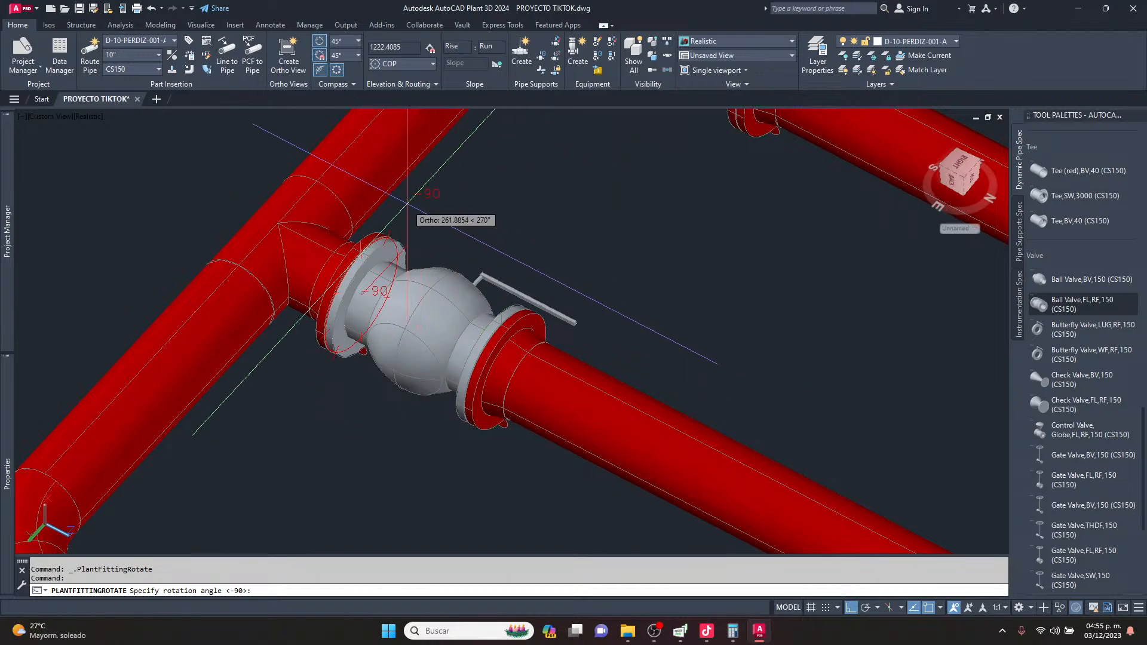
{"action": "left_click", "coordinate": [378, 223]}
{"action": "scroll", "coordinate": [375, 252], "scroll_direction": "down", "scroll_amount": 2}
{"action": "scroll", "coordinate": [486, 270], "scroll_direction": "down", "scroll_amount": 4}
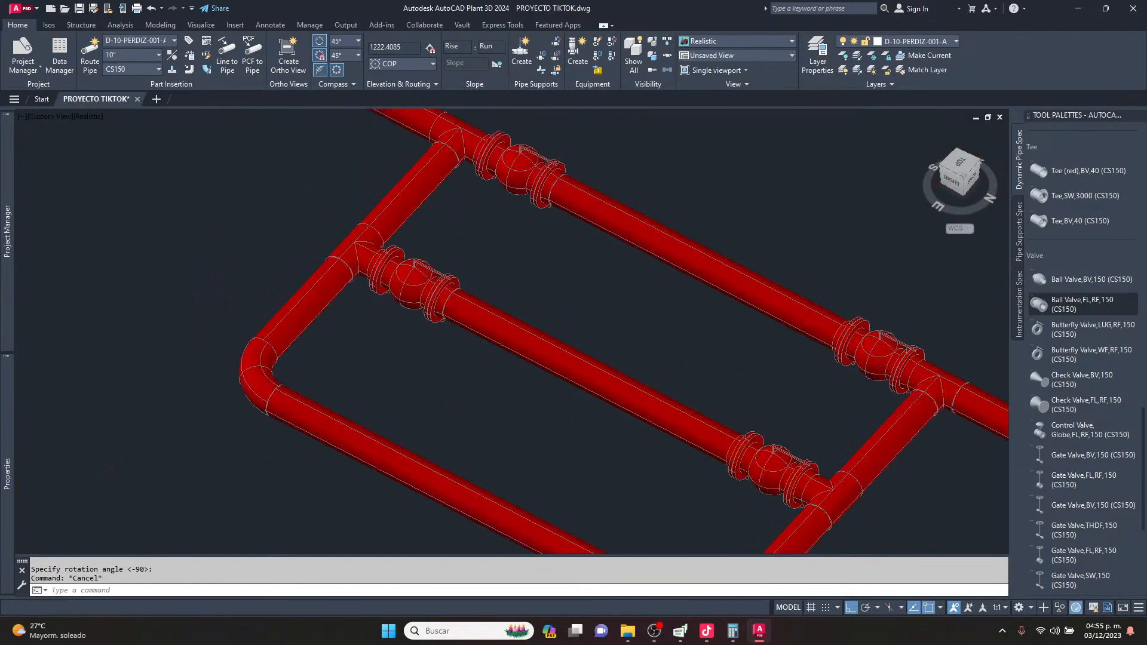
{"action": "key", "text": "Escape"}
{"action": "key", "text": "Escape"}
Override the operator of all four ball valves with the detailed actuator case that has a handwheel.
{"action": "scroll", "coordinate": [638, 359], "scroll_direction": "up", "scroll_amount": 2}
{"action": "left_click", "coordinate": [643, 385]}
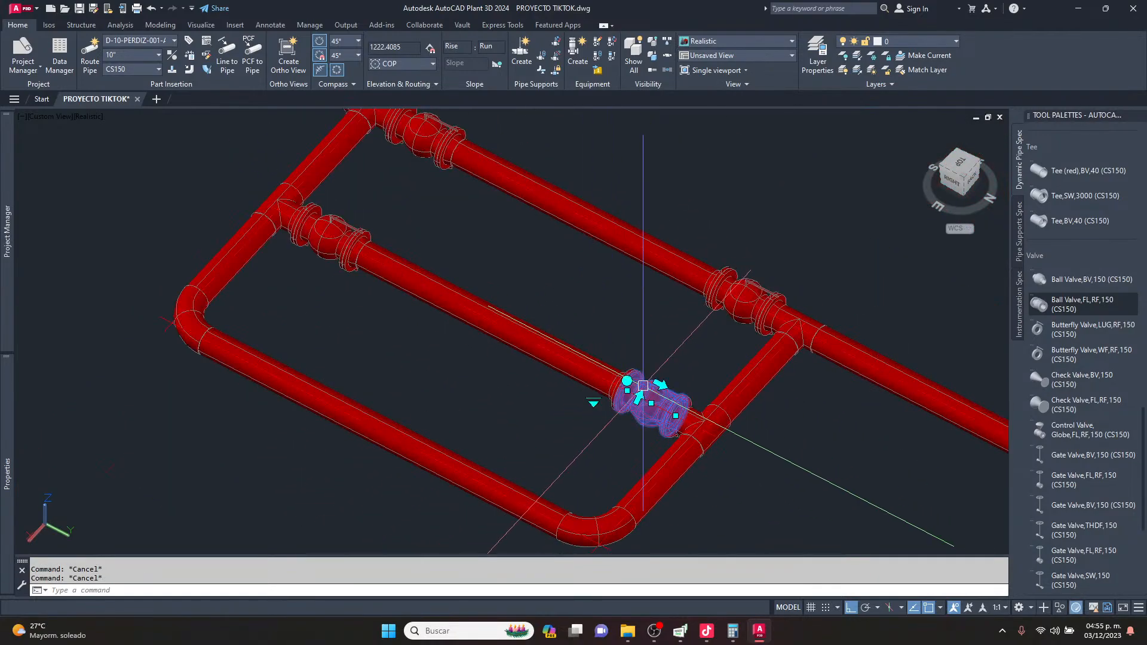
{"action": "left_click", "coordinate": [733, 295]}
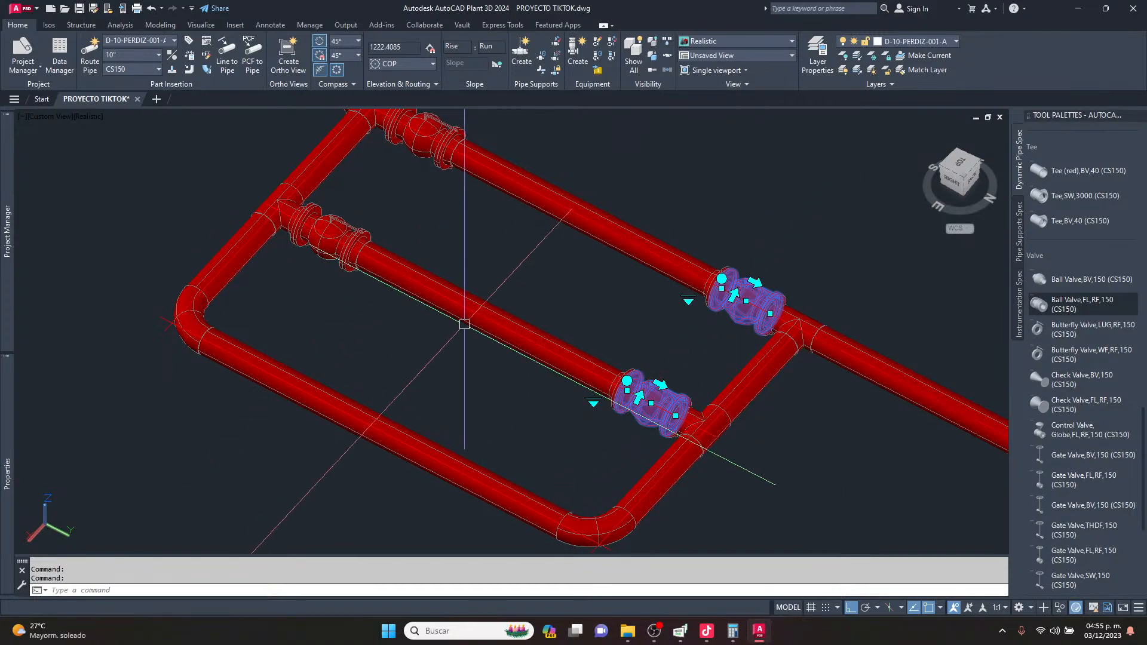
{"action": "left_click", "coordinate": [330, 237]}
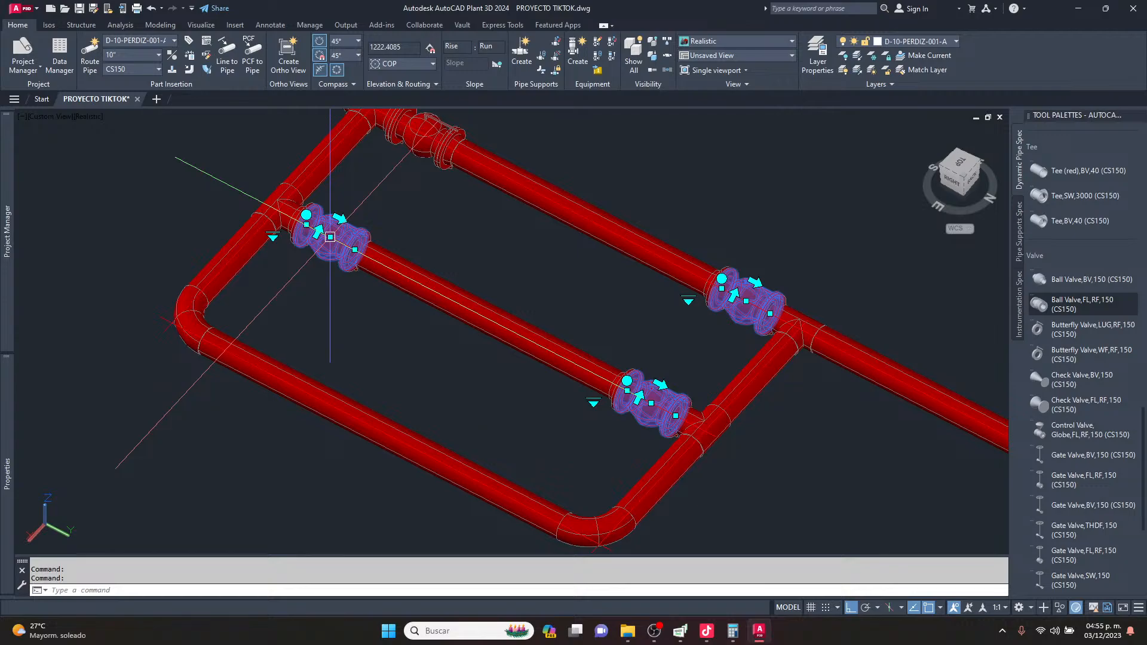
{"action": "middle_click_drag", "start_coordinate": [329, 237], "coordinate": [376, 317]}
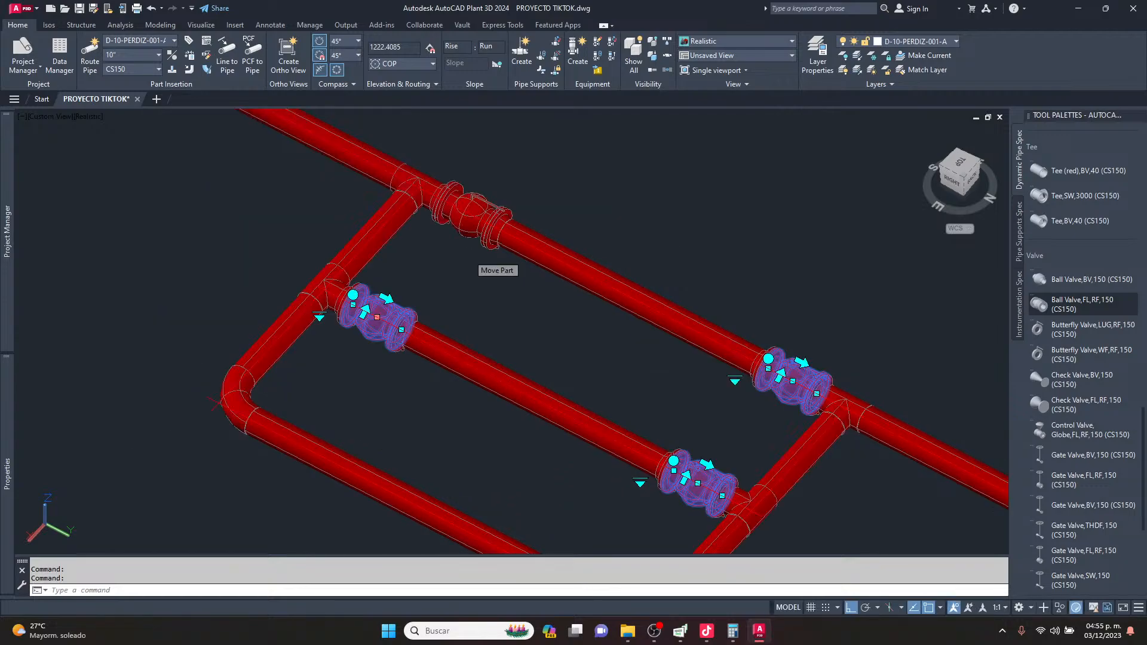
{"action": "left_click", "coordinate": [459, 206]}
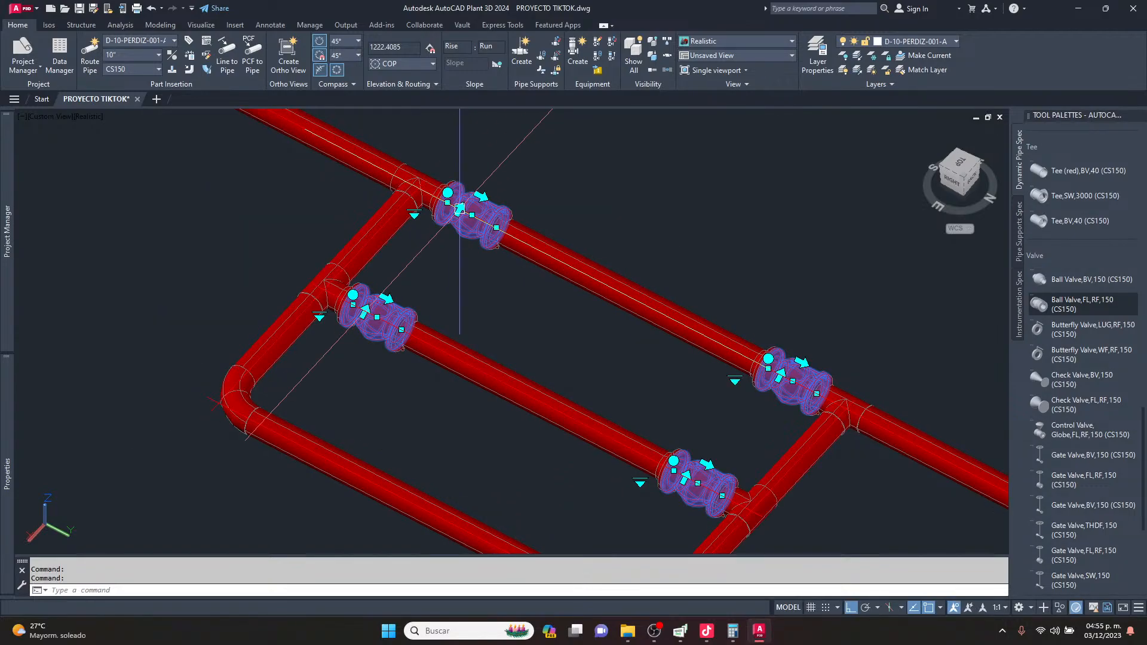
{"action": "mouse_move", "coordinate": [13, 410]}
{"action": "scroll", "coordinate": [142, 409], "scroll_direction": "down", "scroll_amount": 18}
{"action": "scroll", "coordinate": [189, 304], "scroll_direction": "up", "scroll_amount": 11}
{"action": "scroll", "coordinate": [191, 335], "scroll_direction": "down", "scroll_amount": 3}
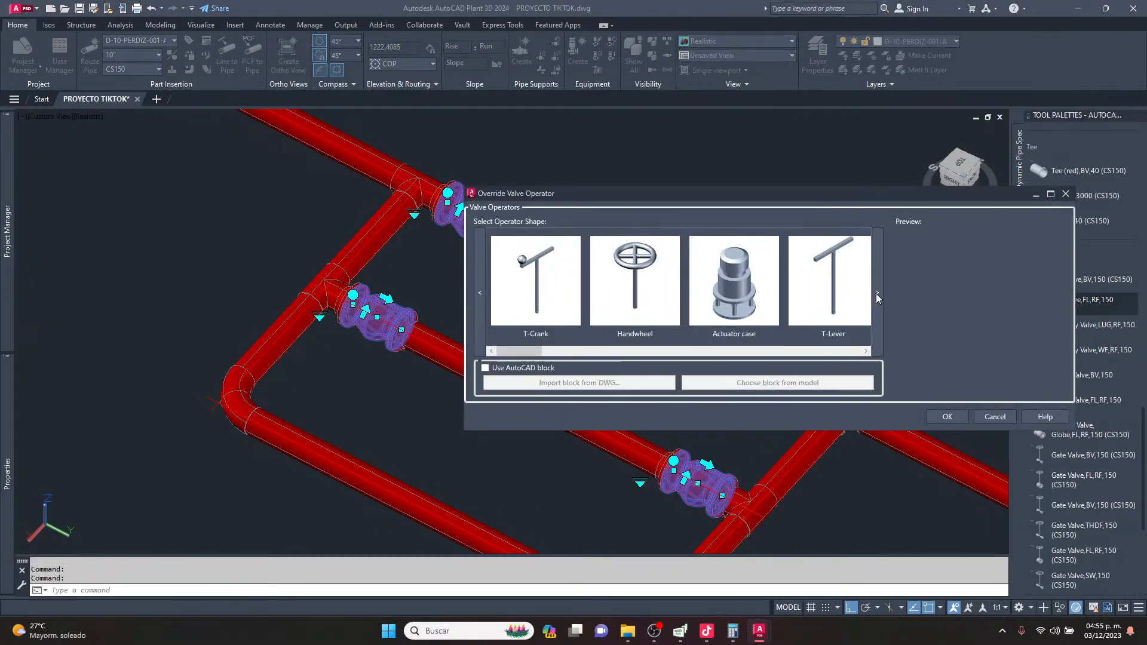
{"action": "left_click", "coordinate": [876, 293]}
{"action": "left_click", "coordinate": [876, 293]}
{"action": "left_click", "coordinate": [863, 288]}
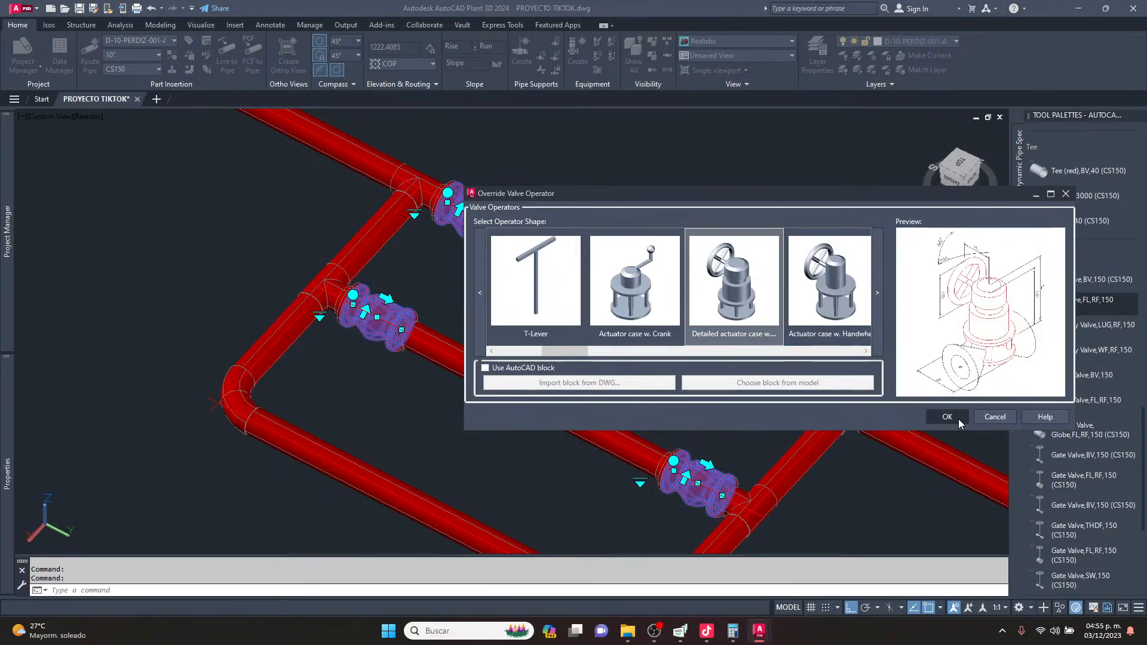
{"action": "left_click", "coordinate": [956, 418]}
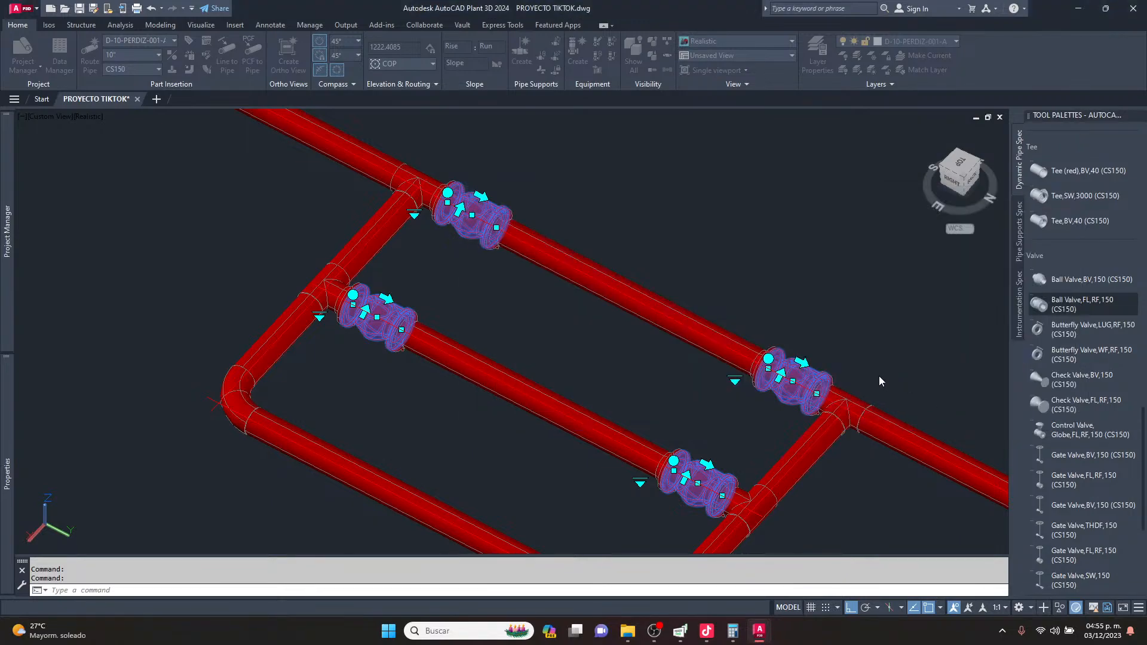
{"action": "key", "text": "Escape"}
{"action": "key", "text": "Escape"}
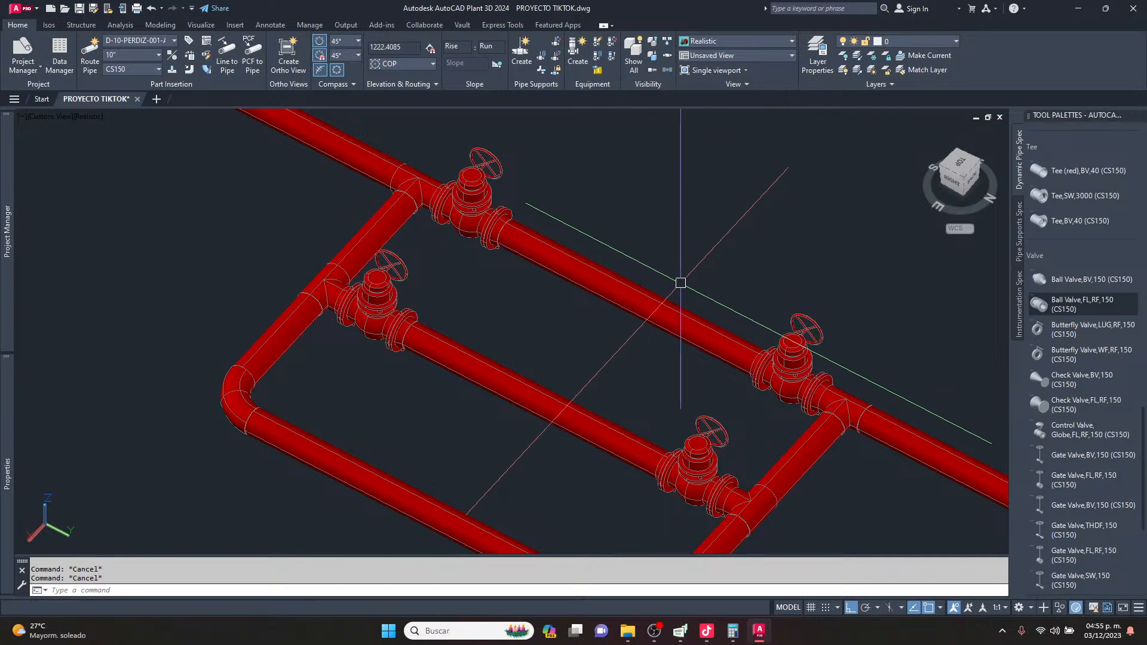
Flip the first valve on the middle run so its handwheel faces the outer side of the loop.
{"action": "scroll", "coordinate": [358, 280], "scroll_direction": "up", "scroll_amount": 4}
{"action": "scroll", "coordinate": [379, 443], "scroll_direction": "down", "scroll_amount": 3}
{"action": "scroll", "coordinate": [442, 377], "scroll_direction": "up", "scroll_amount": 5}
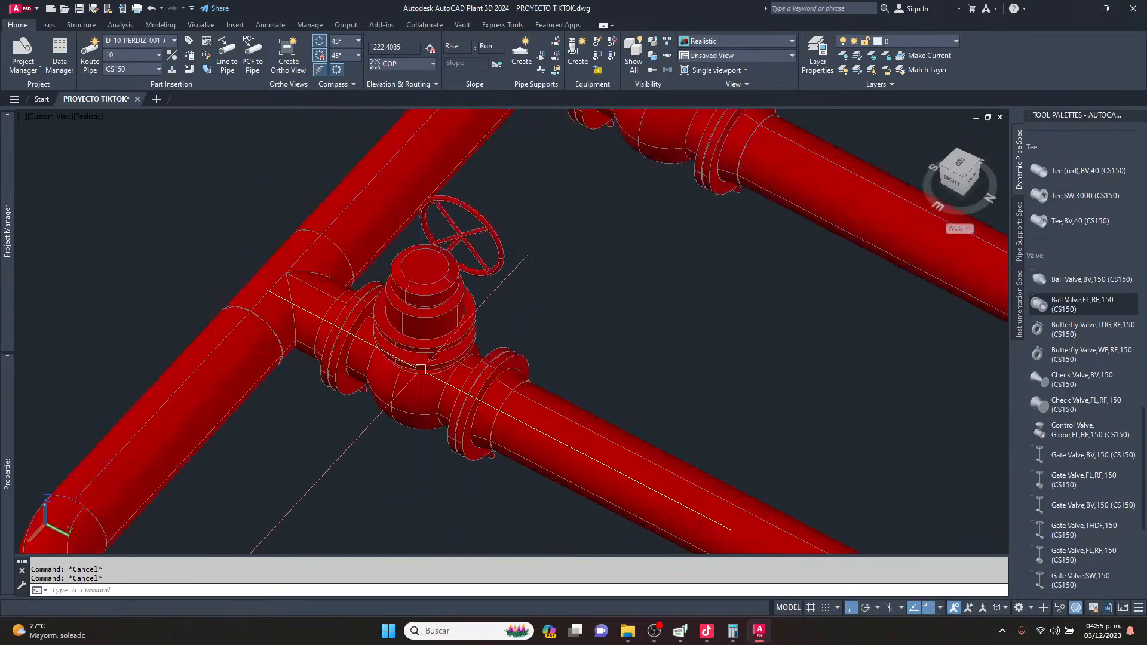
{"action": "left_click", "coordinate": [414, 333]}
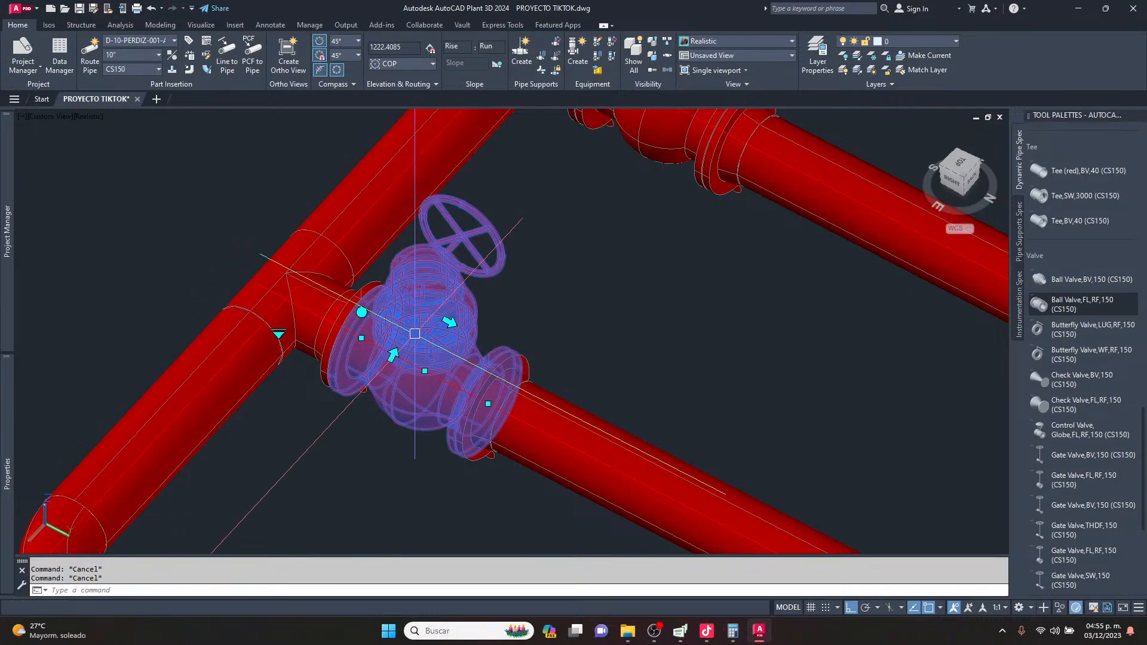
{"action": "scroll", "coordinate": [415, 334], "scroll_direction": "up", "scroll_amount": 2}
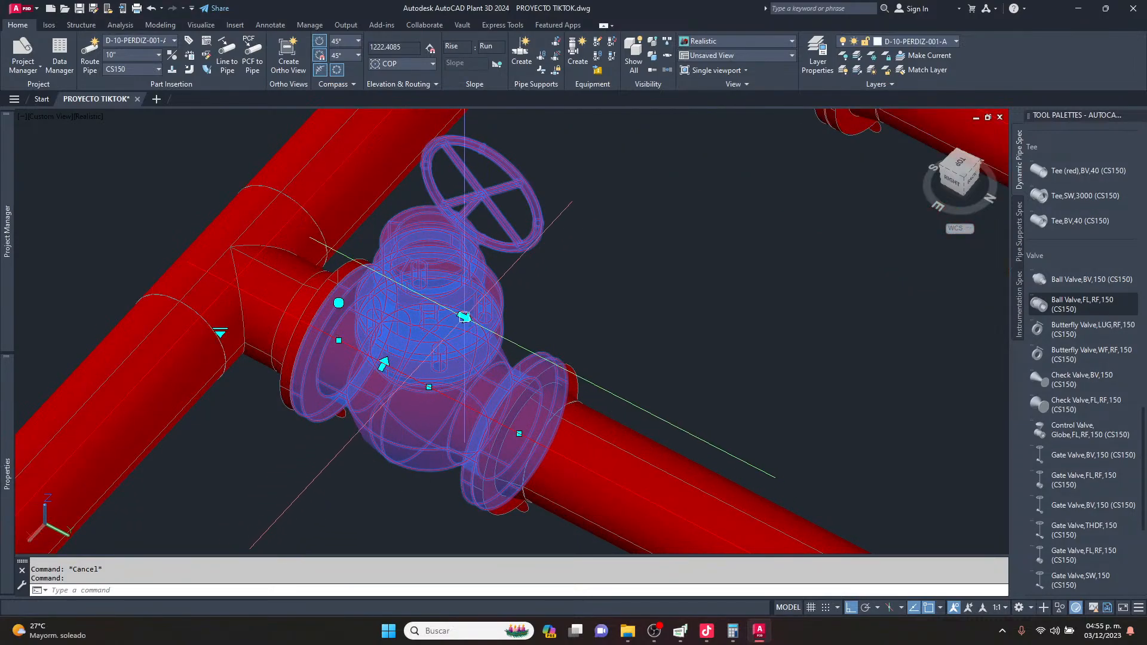
{"action": "scroll", "coordinate": [464, 317], "scroll_direction": "down", "scroll_amount": 4}
{"action": "key", "text": "Escape"}
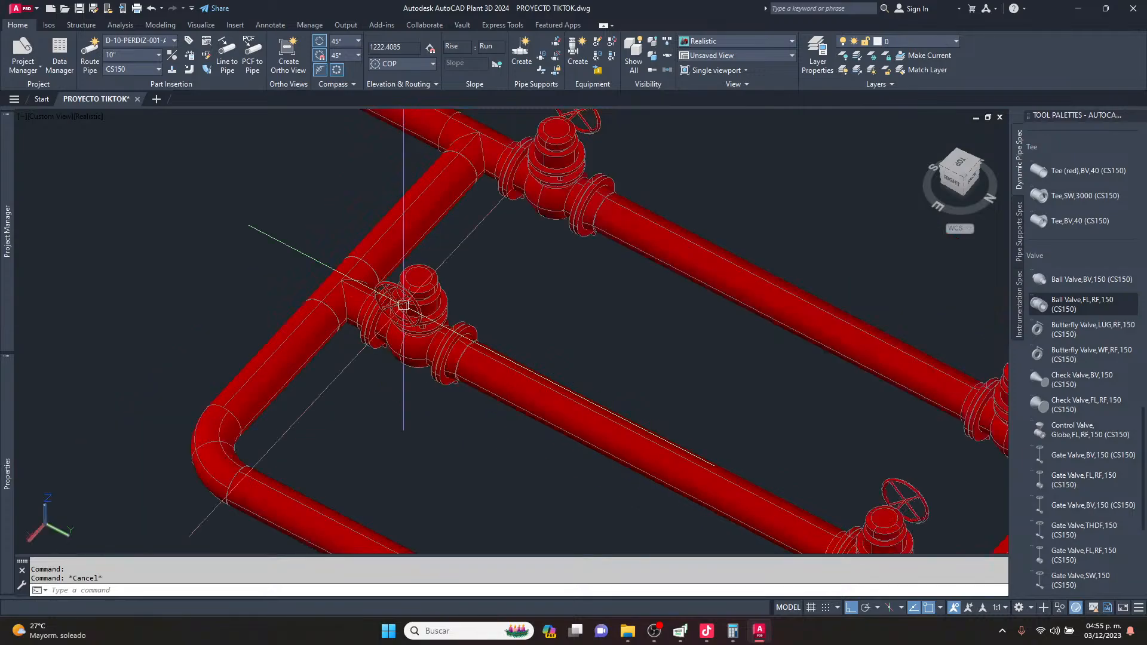
Flip the second valve on the middle run so its handwheel also faces the outer side of the loop.
{"action": "scroll", "coordinate": [404, 305], "scroll_direction": "down", "scroll_amount": 4}
{"action": "scroll", "coordinate": [541, 300], "scroll_direction": "up", "scroll_amount": 5}
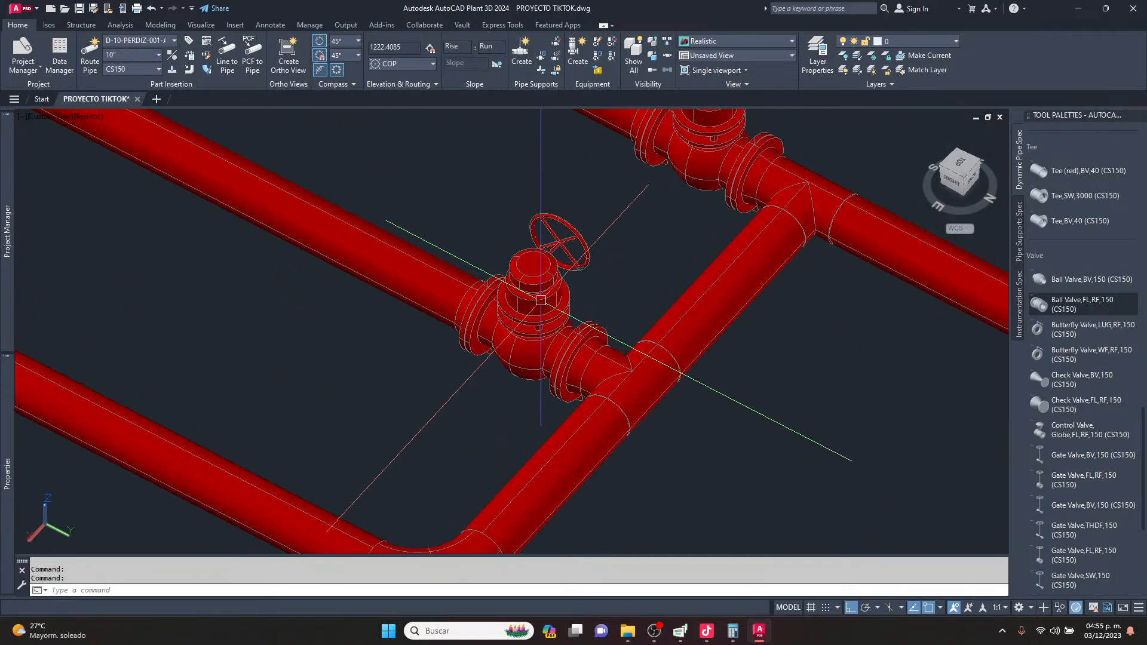
{"action": "left_click", "coordinate": [540, 298]}
{"action": "scroll", "coordinate": [540, 297], "scroll_direction": "up", "scroll_amount": 2}
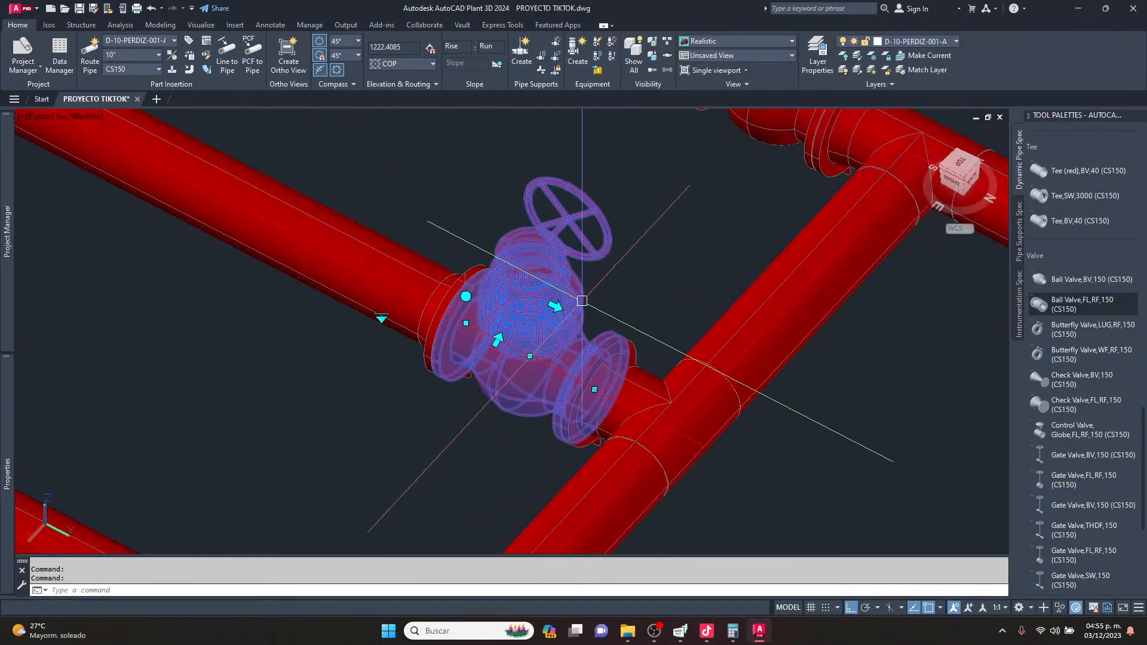
{"action": "scroll", "coordinate": [550, 313], "scroll_direction": "down", "scroll_amount": 4}
{"action": "key", "text": "Escape"}
{"action": "key", "text": "Escape"}
Review the valve and handwheel arrangement from other angles and look through the available CS150 valves.
{"action": "scroll", "coordinate": [589, 307], "scroll_direction": "up", "scroll_amount": 3}
{"action": "middle_click_drag", "start_coordinate": [526, 245], "coordinate": [579, 248], "text": "shift"}
{"action": "scroll", "coordinate": [589, 254], "scroll_direction": "down", "scroll_amount": 6}
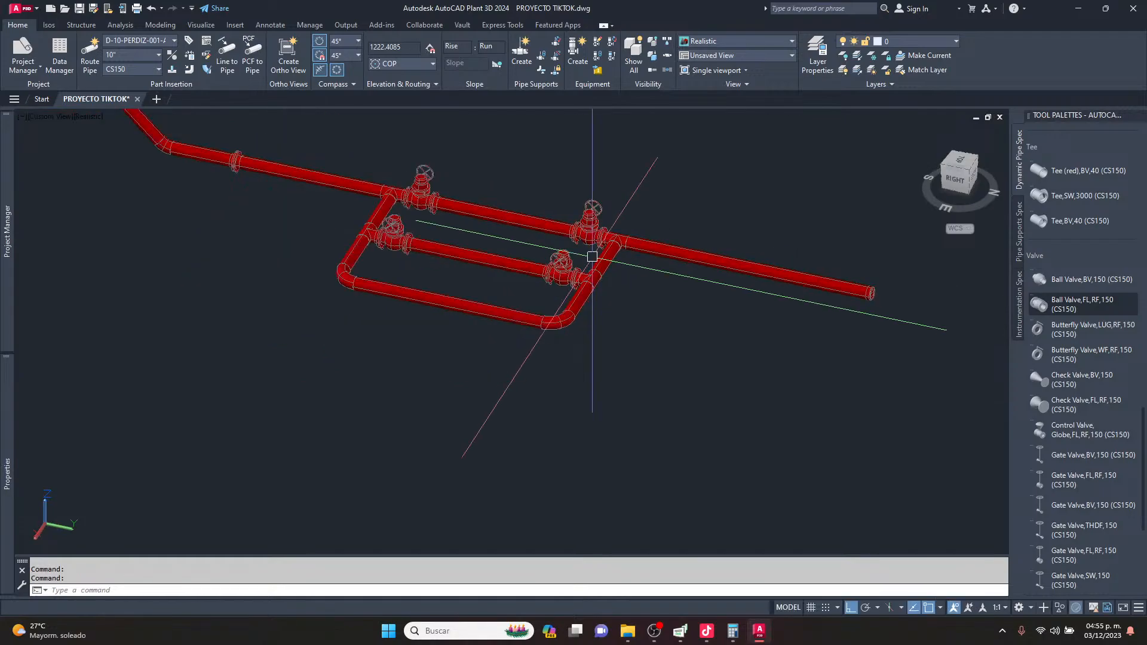
{"action": "scroll", "coordinate": [471, 200], "scroll_direction": "up", "scroll_amount": 4}
{"action": "middle_click_drag", "start_coordinate": [604, 301], "coordinate": [705, 319], "text": "shift"}
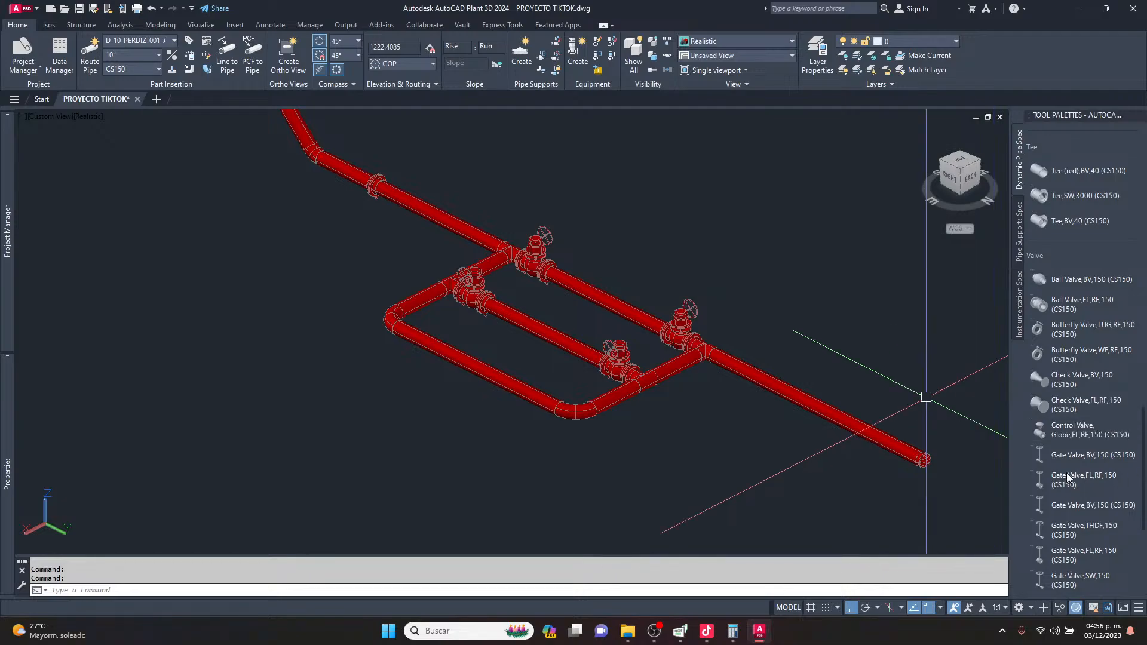
{"action": "scroll", "coordinate": [1067, 476], "scroll_direction": "down", "scroll_amount": 3}
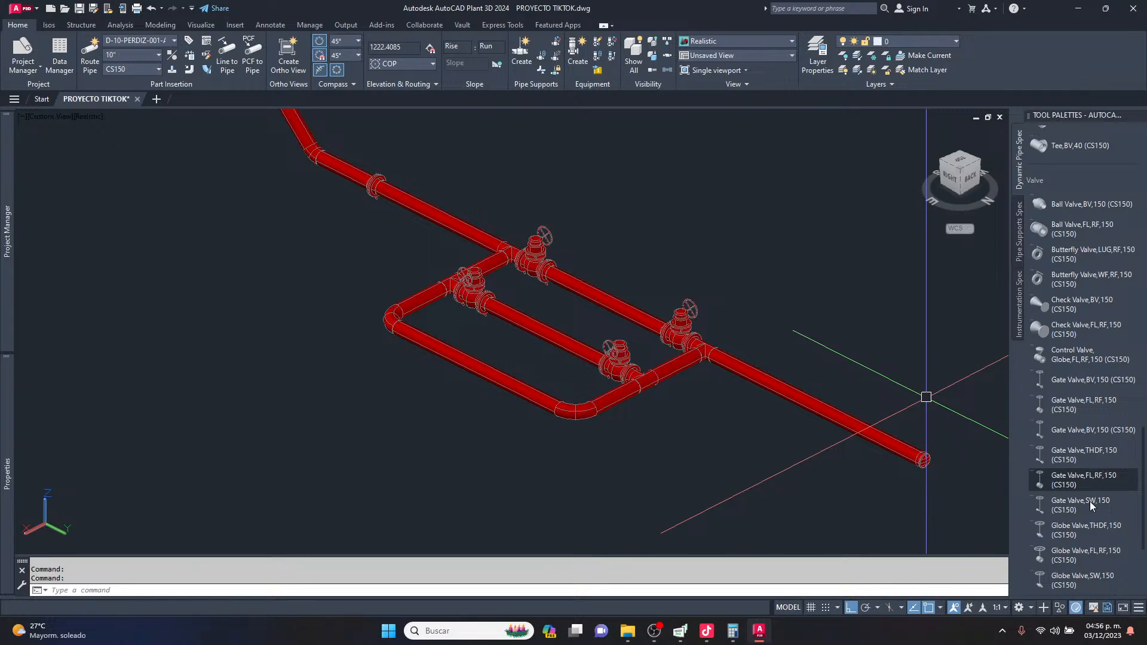
{"action": "scroll", "coordinate": [1083, 526], "scroll_direction": "down", "scroll_amount": 6}
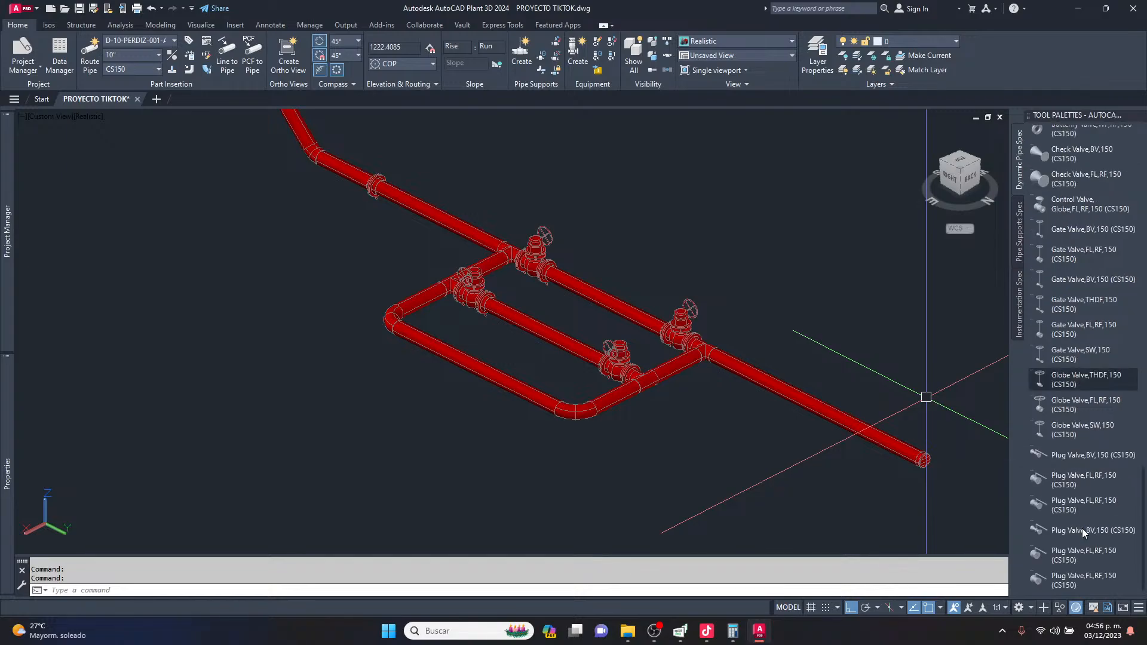
Insert a 10" CS150 flanged globe valve (FL,RF,150) midway along the outer run, with its handwheel pointing up.
{"action": "left_click", "coordinate": [1095, 407]}
{"action": "scroll", "coordinate": [504, 340], "scroll_direction": "up", "scroll_amount": 5}
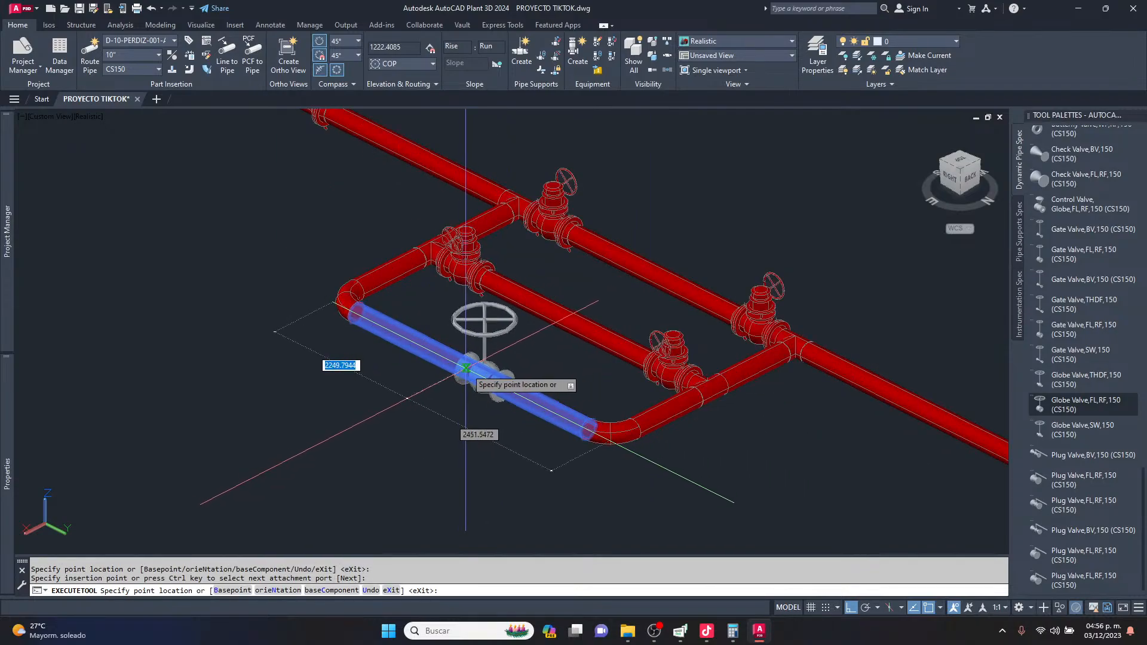
{"action": "left_click", "coordinate": [472, 371]}
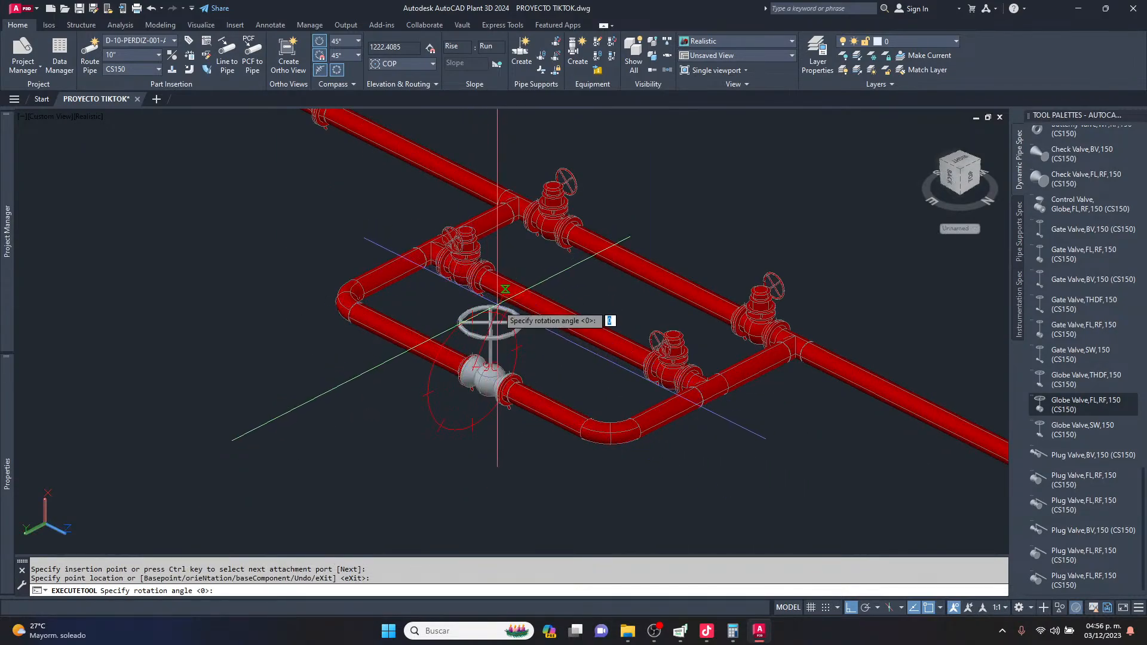
{"action": "scroll", "coordinate": [499, 302], "scroll_direction": "up", "scroll_amount": 2}
{"action": "left_click", "coordinate": [495, 304]}
{"action": "key", "text": "Escape"}
{"action": "scroll", "coordinate": [544, 338], "scroll_direction": "down", "scroll_amount": 2}
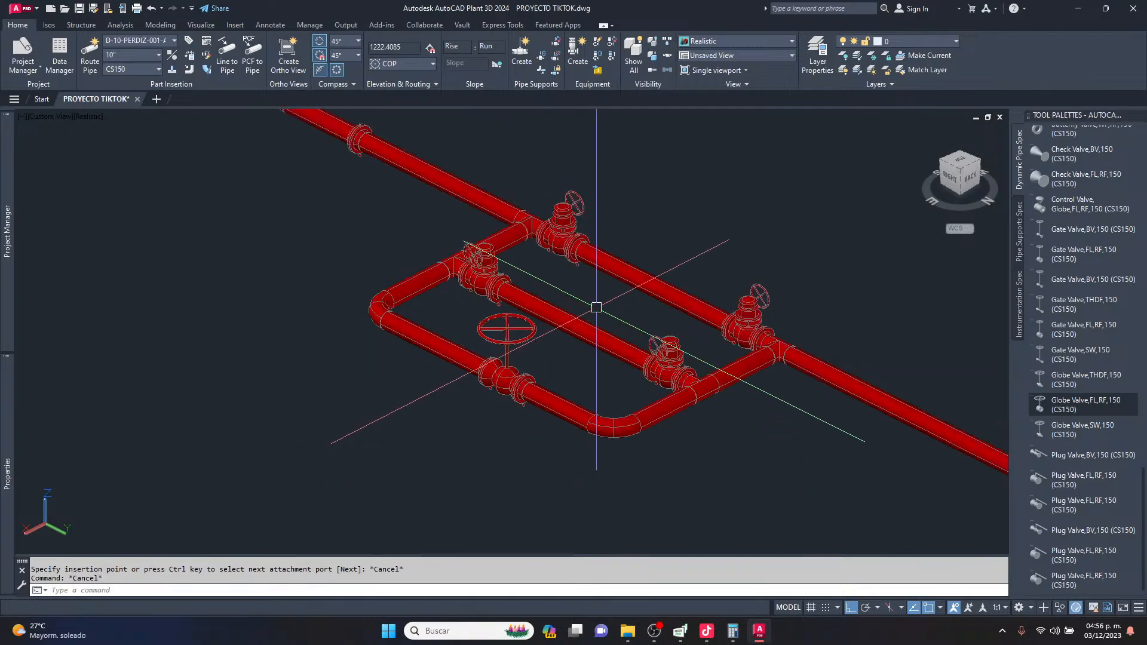
Examine the bypass loop from several angles to check the globe valve and the free pipe between the ball valves.
{"action": "middle_click_drag", "start_coordinate": [627, 287], "coordinate": [584, 340], "text": "shift"}
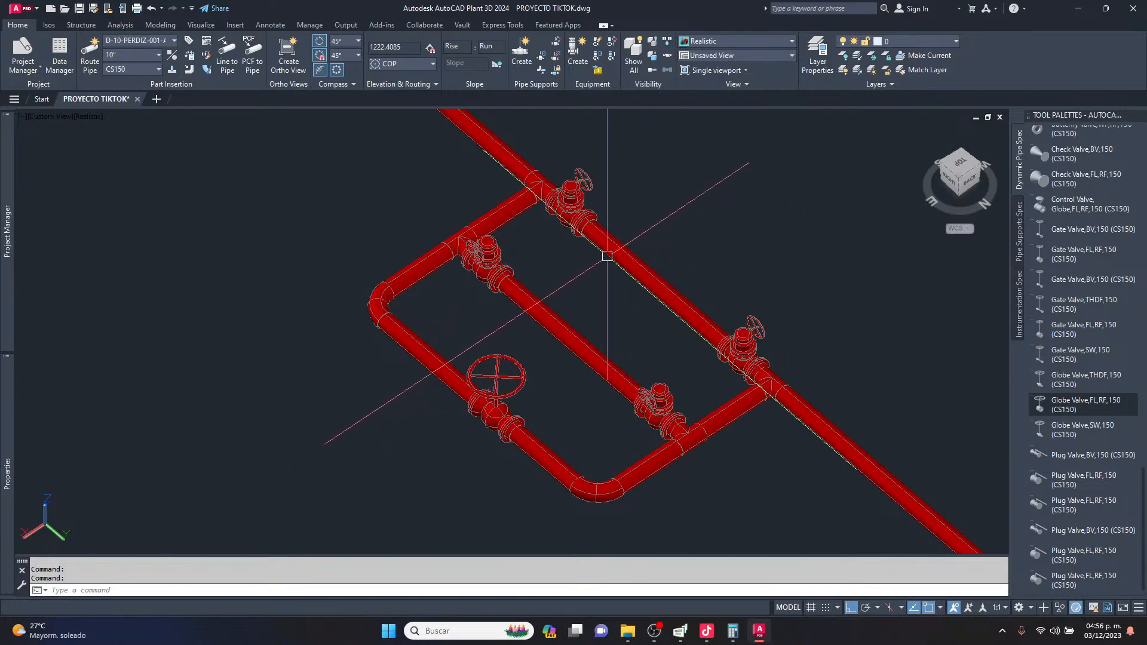
{"action": "mouse_move", "coordinate": [607, 256]}
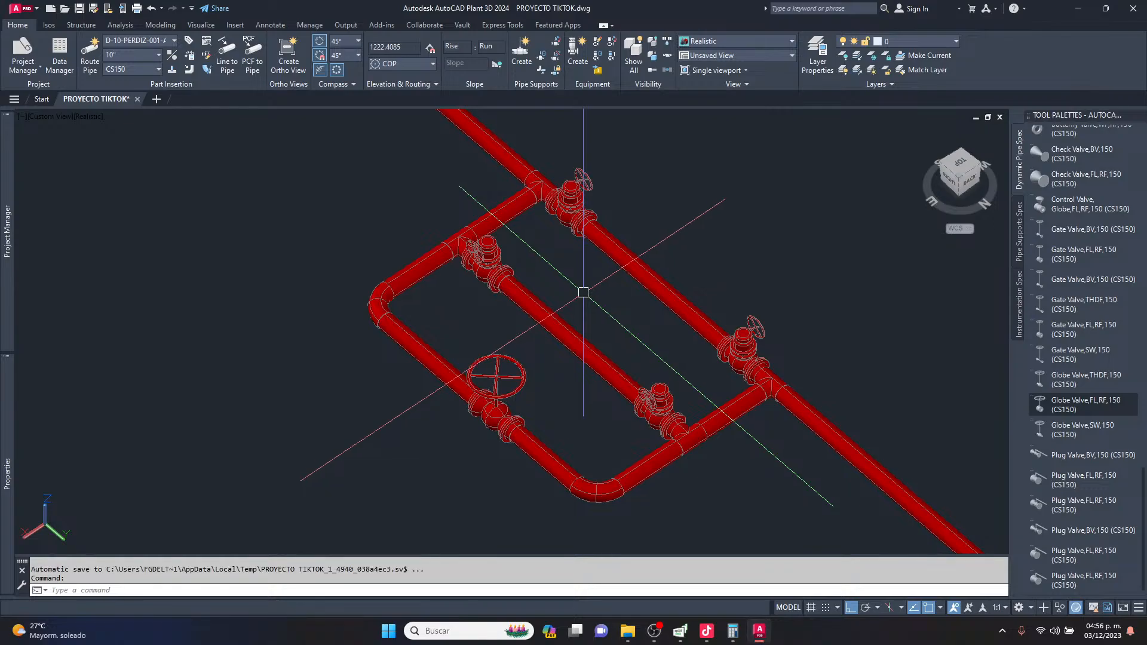
{"action": "middle_click_drag", "start_coordinate": [617, 349], "coordinate": [573, 300], "text": "shift"}
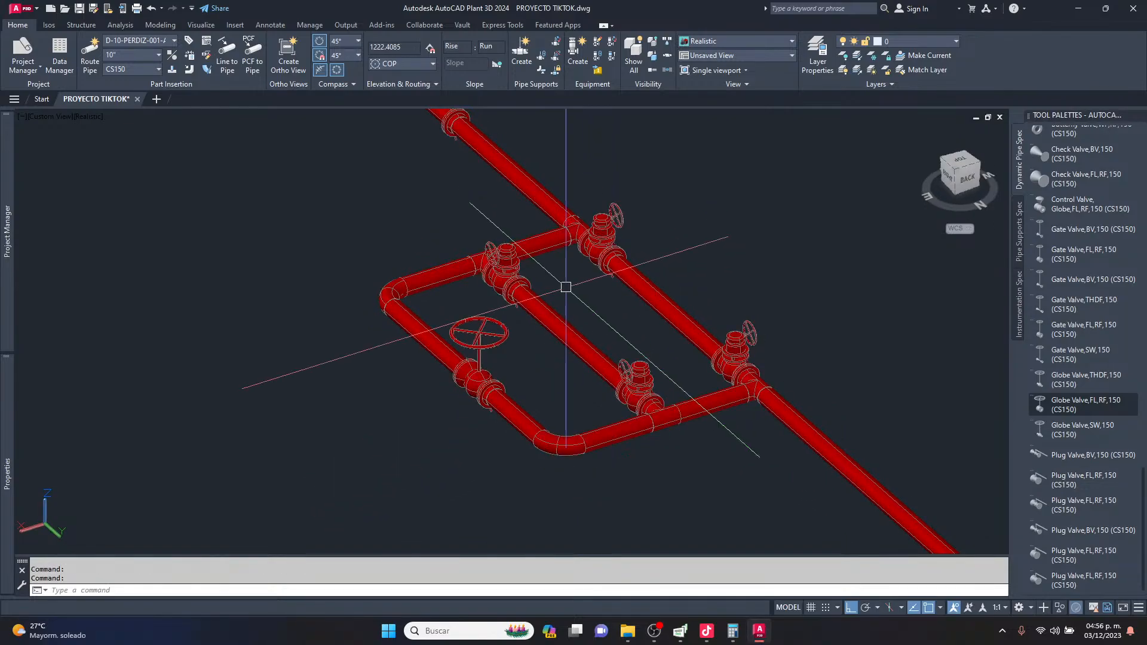
{"action": "scroll", "coordinate": [558, 294], "scroll_direction": "up", "scroll_amount": 2}
{"action": "middle_click_drag", "start_coordinate": [606, 400], "coordinate": [801, 414], "text": "shift"}
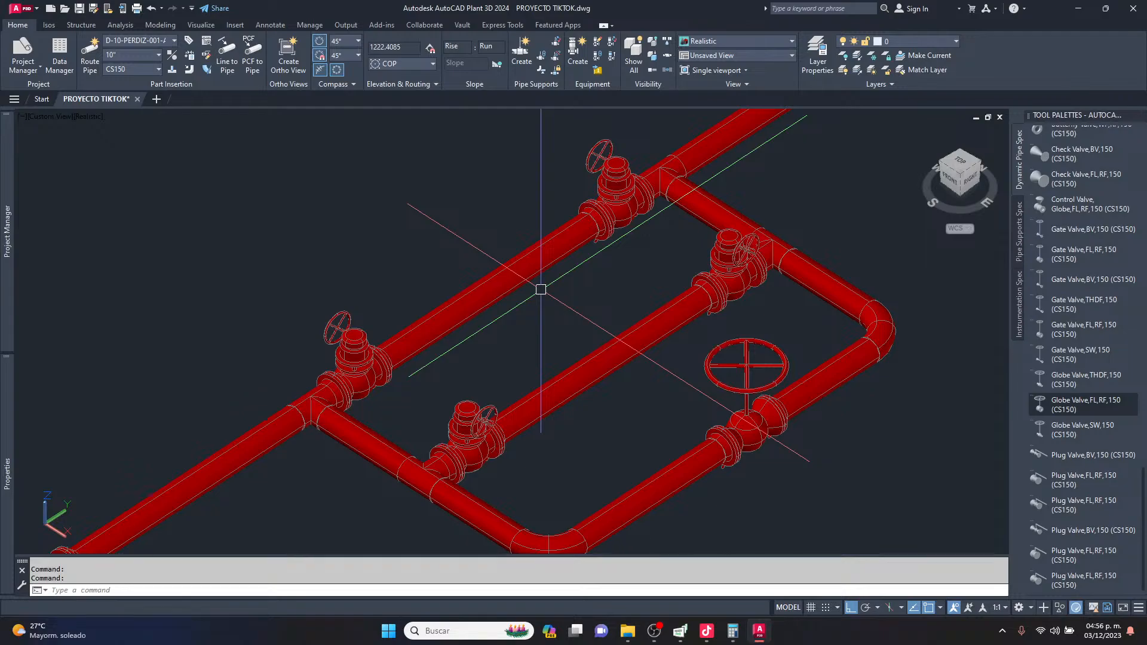
{"action": "middle_click_drag", "start_coordinate": [525, 303], "coordinate": [417, 279]}
{"action": "middle_click_drag", "start_coordinate": [627, 356], "coordinate": [732, 337]}
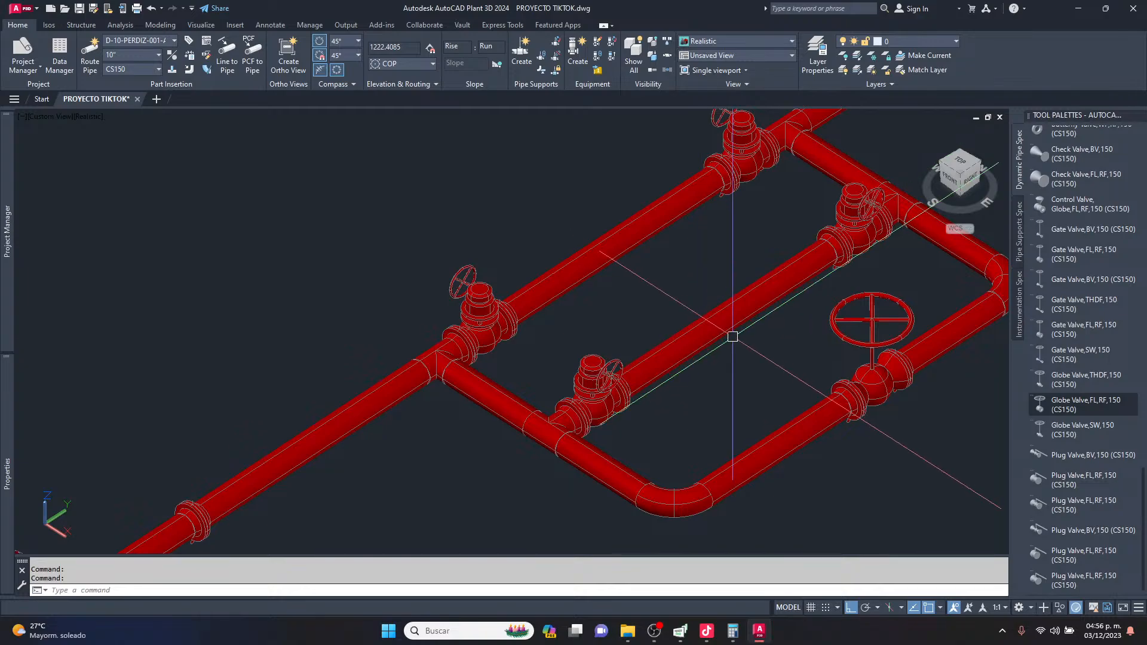
{"action": "mouse_move", "coordinate": [645, 333]}
{"action": "middle_mouse_down", "text": "shift"}
{"action": "mouse_move", "coordinate": [564, 286]}
{"action": "mouse_move", "coordinate": [550, 313]}
{"action": "mouse_move", "coordinate": [651, 326]}
{"action": "middle_mouse_up", "text": "shift"}
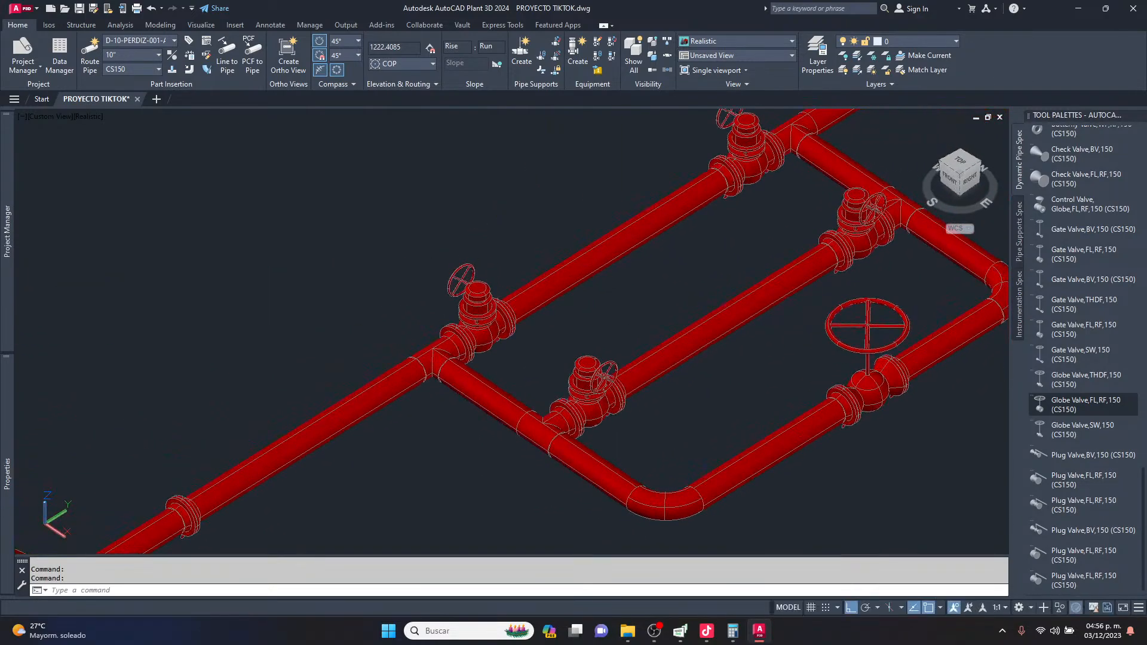
Insert a CS150 globe control valve (FL,RF,150) between the ball valves on both the main and middle runs, actuators pointing up.
{"action": "left_click", "coordinate": [1073, 207]}
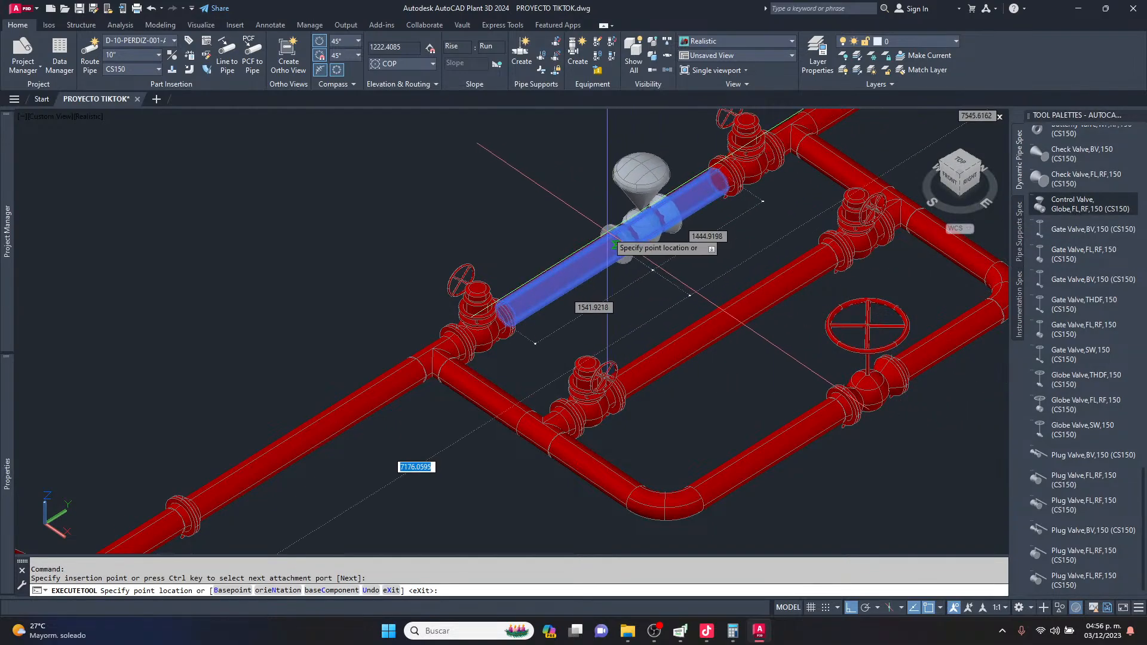
{"action": "left_click", "coordinate": [639, 230]}
{"action": "left_click", "coordinate": [616, 111]}
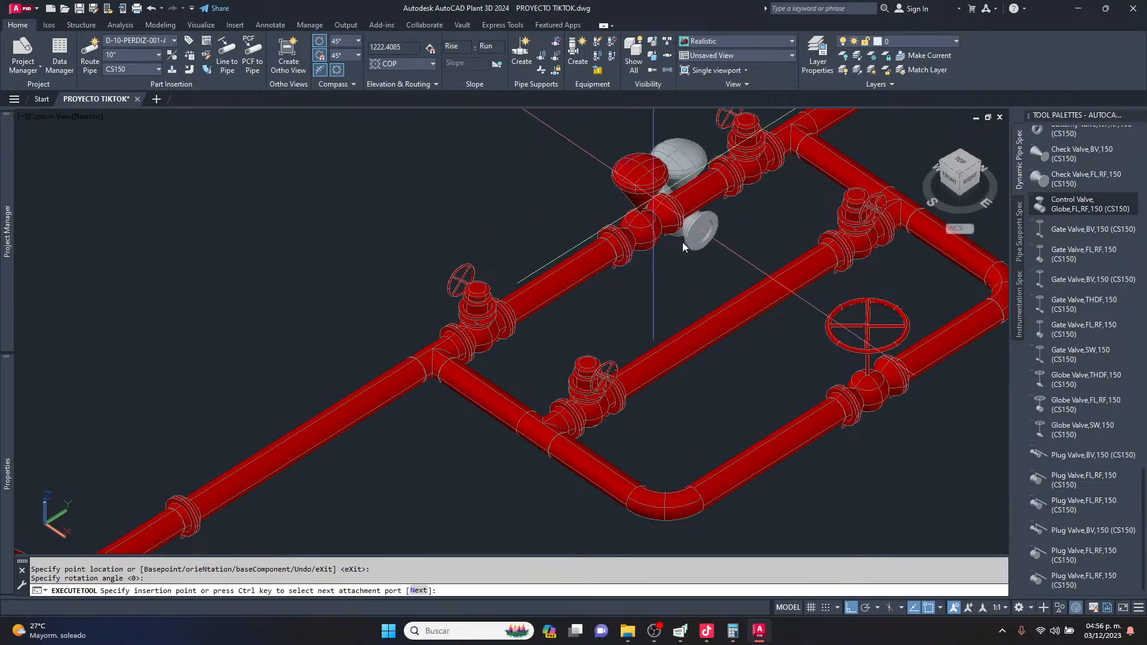
{"action": "left_click", "coordinate": [726, 311]}
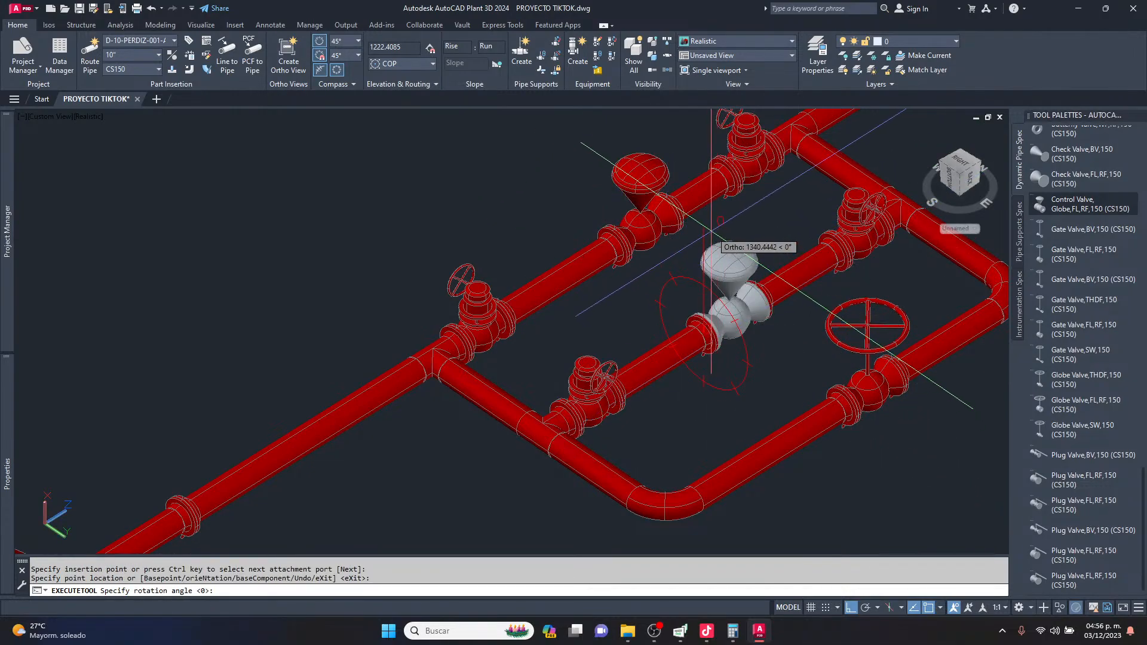
{"action": "left_click", "coordinate": [724, 260]}
{"action": "key", "text": "Escape"}
{"action": "middle_click_drag", "start_coordinate": [781, 306], "coordinate": [776, 342], "text": "shift"}
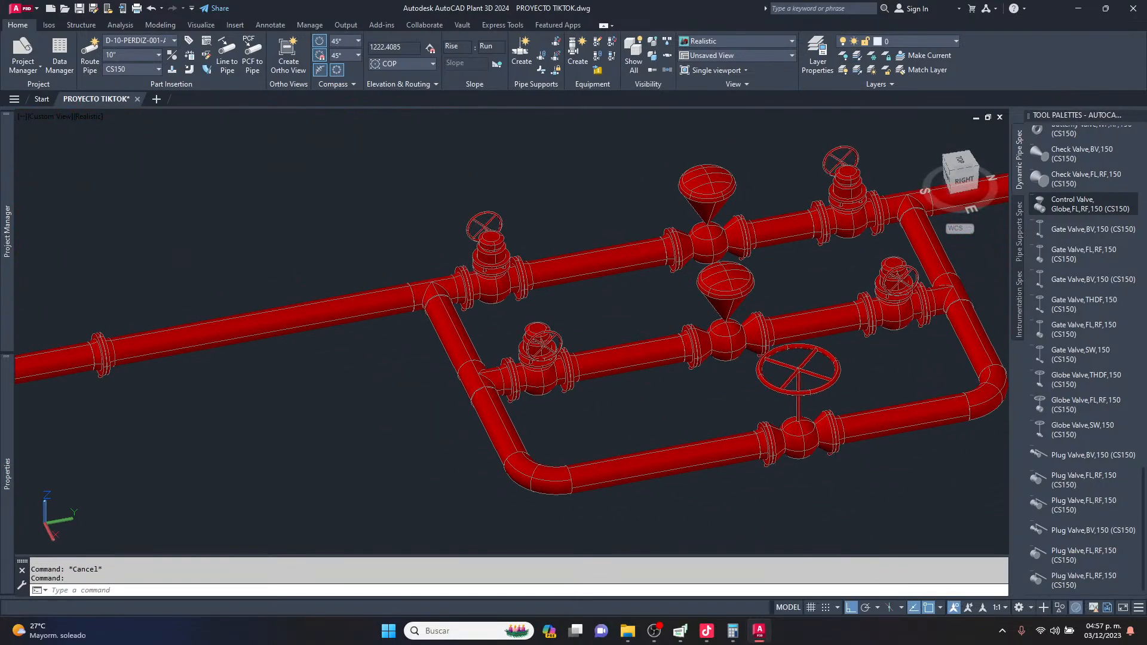
{"action": "mouse_move", "coordinate": [777, 341]}
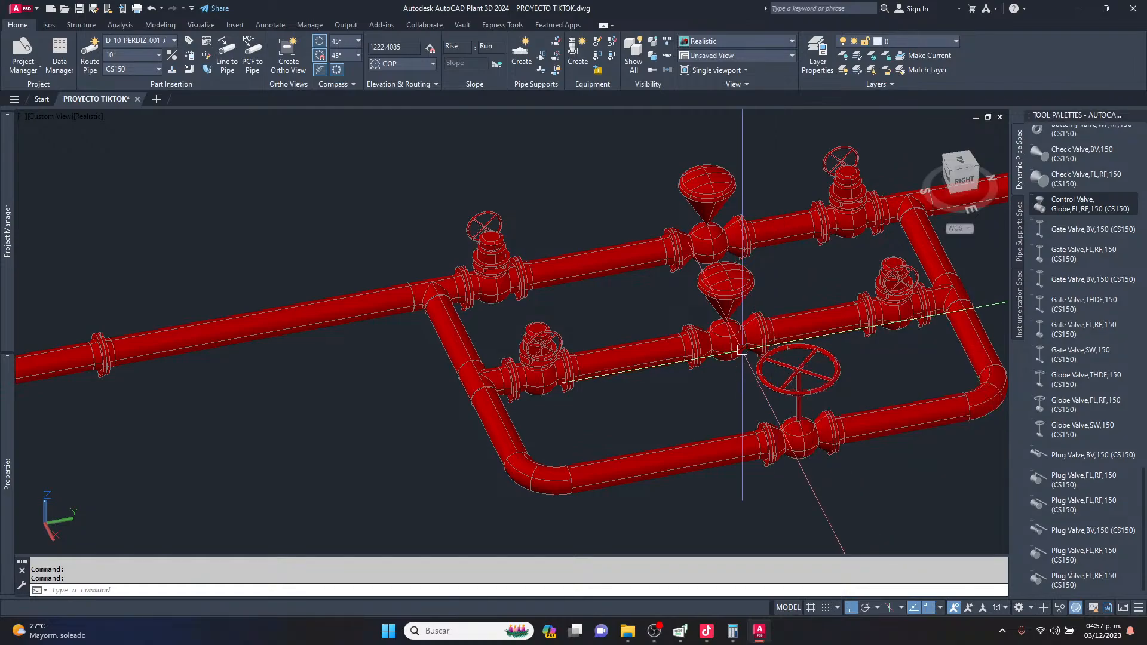
{"action": "key", "text": "Escape"}
Set the size of the two control valves and the outer run's globe valve to 8".
{"action": "scroll", "coordinate": [713, 298], "scroll_direction": "up", "scroll_amount": 2}
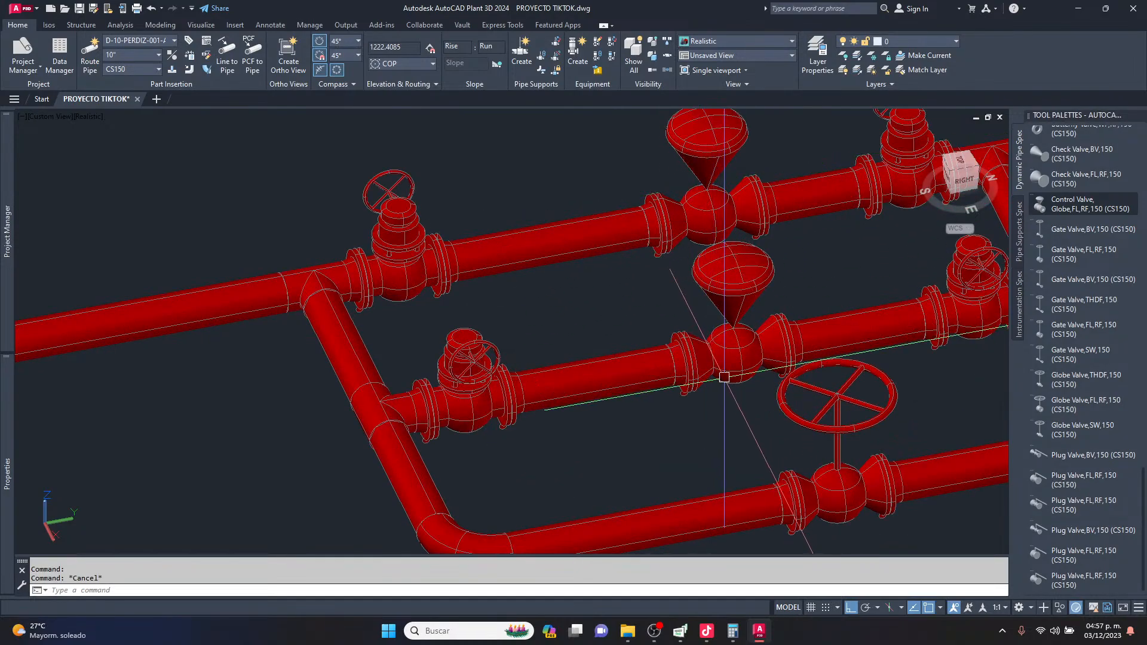
{"action": "left_click", "coordinate": [734, 345]}
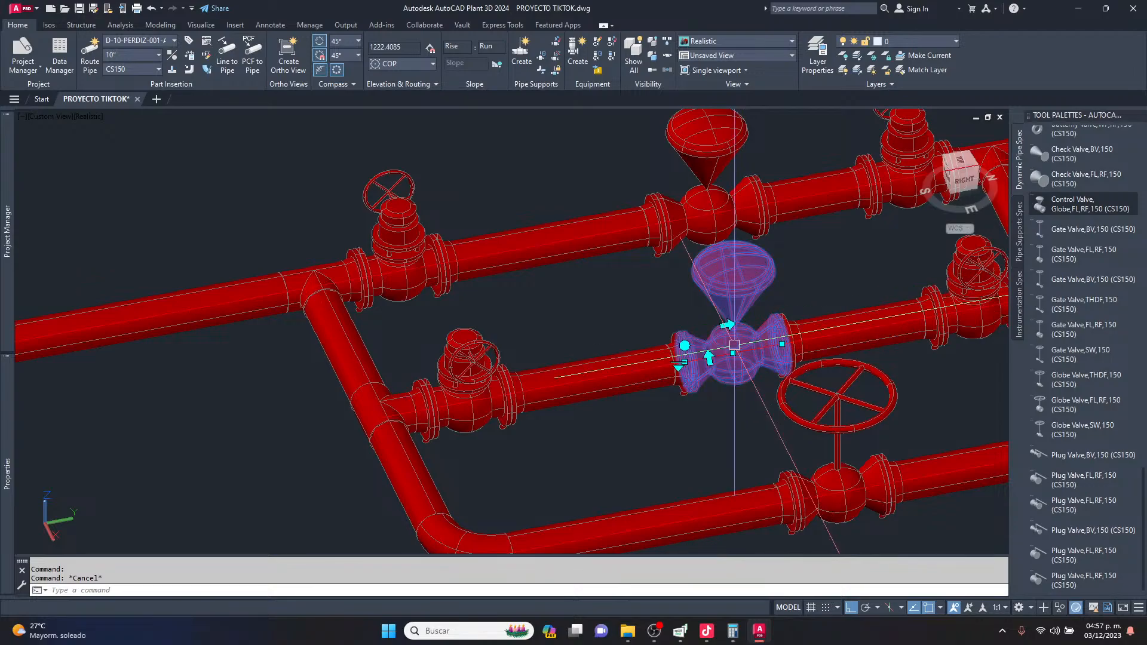
{"action": "left_click", "coordinate": [714, 215]}
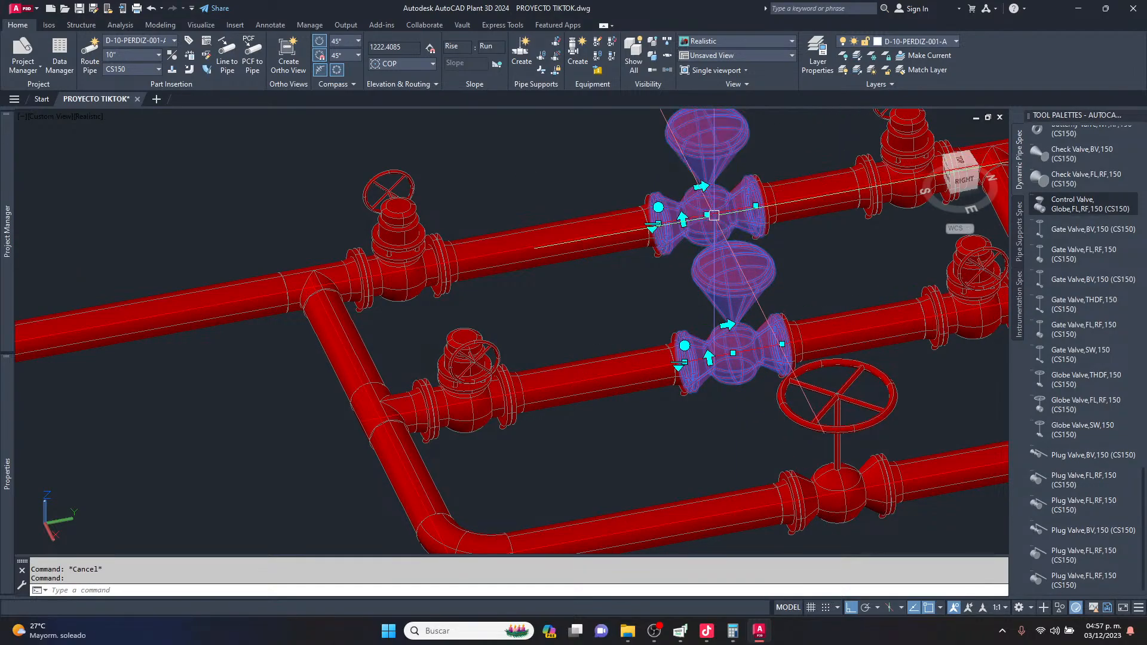
{"action": "scroll", "coordinate": [714, 215], "scroll_direction": "down", "scroll_amount": 2}
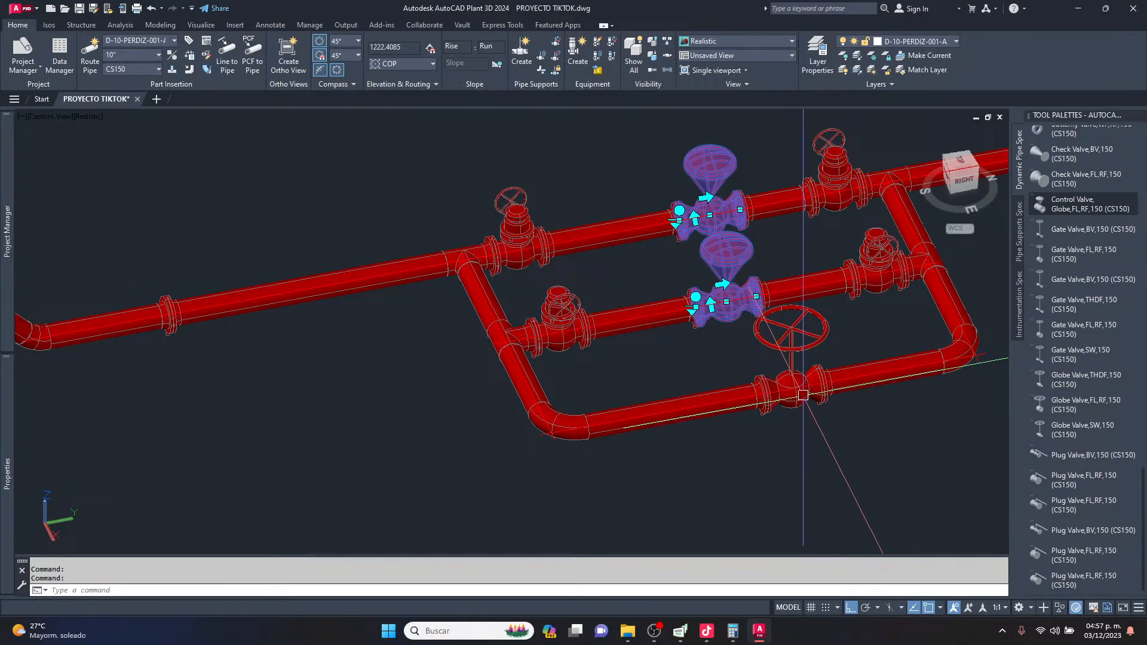
{"action": "left_click", "coordinate": [803, 395]}
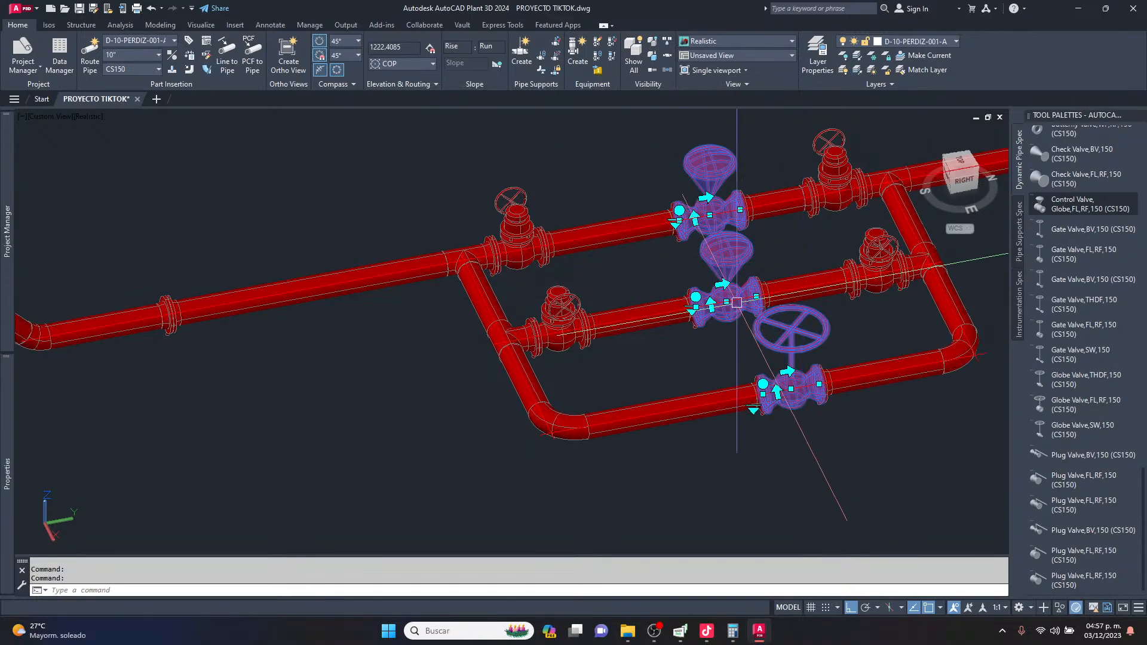
{"action": "mouse_move", "coordinate": [12, 403]}
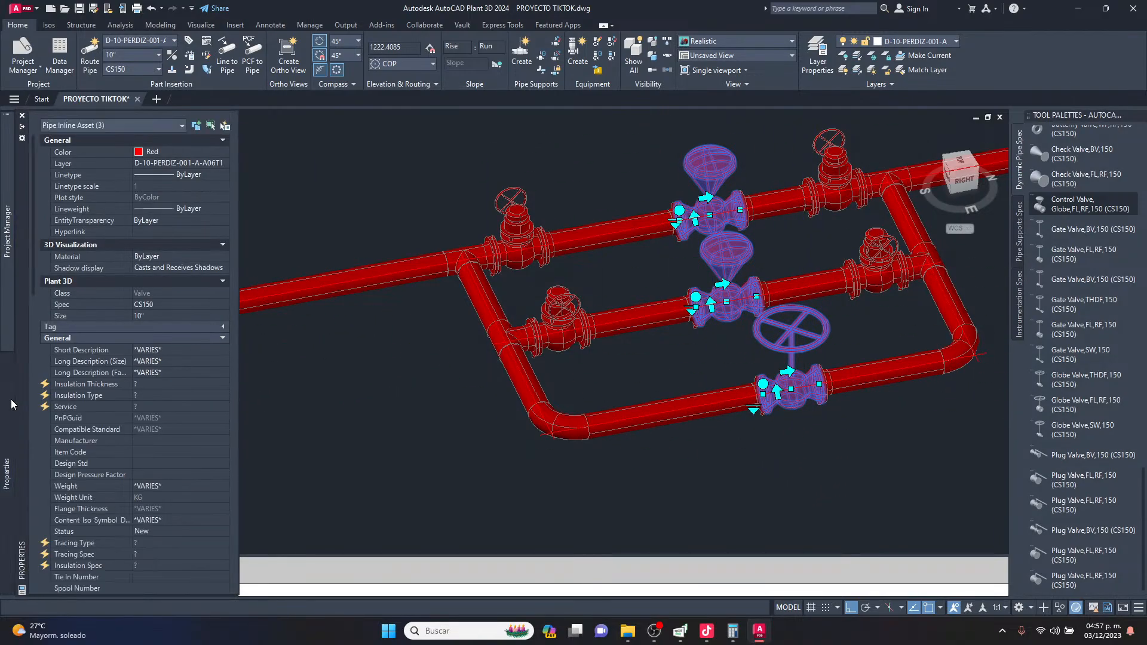
{"action": "left_click", "coordinate": [150, 314]}
{"action": "left_click", "coordinate": [150, 315]}
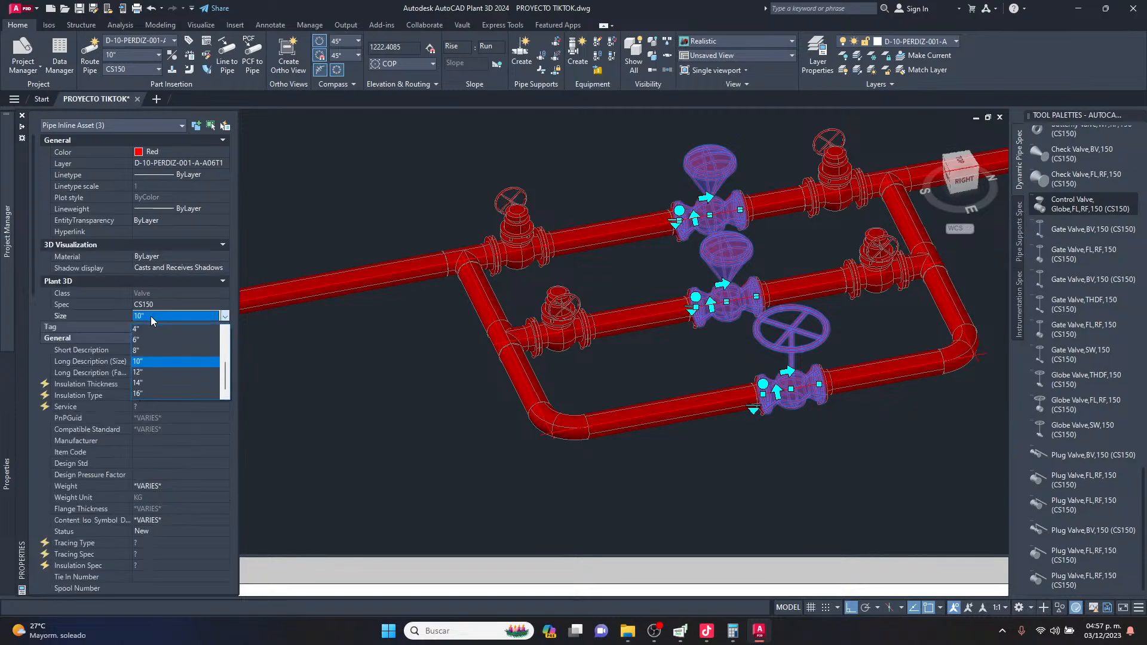
{"action": "left_click", "coordinate": [146, 350]}
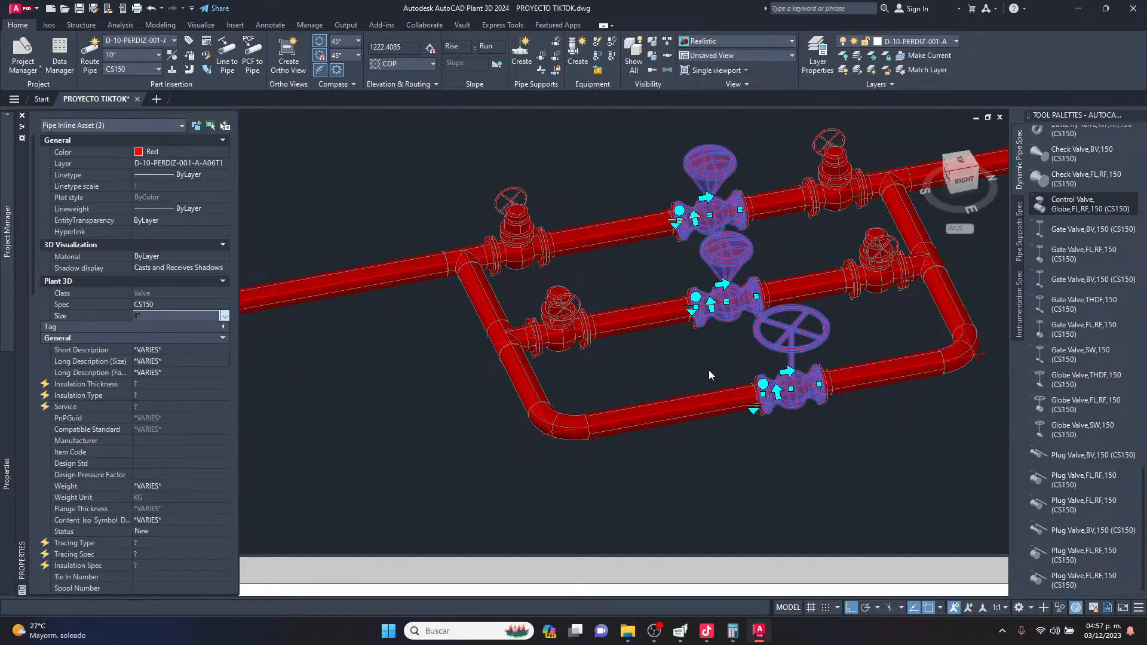
{"action": "key", "text": "Escape"}
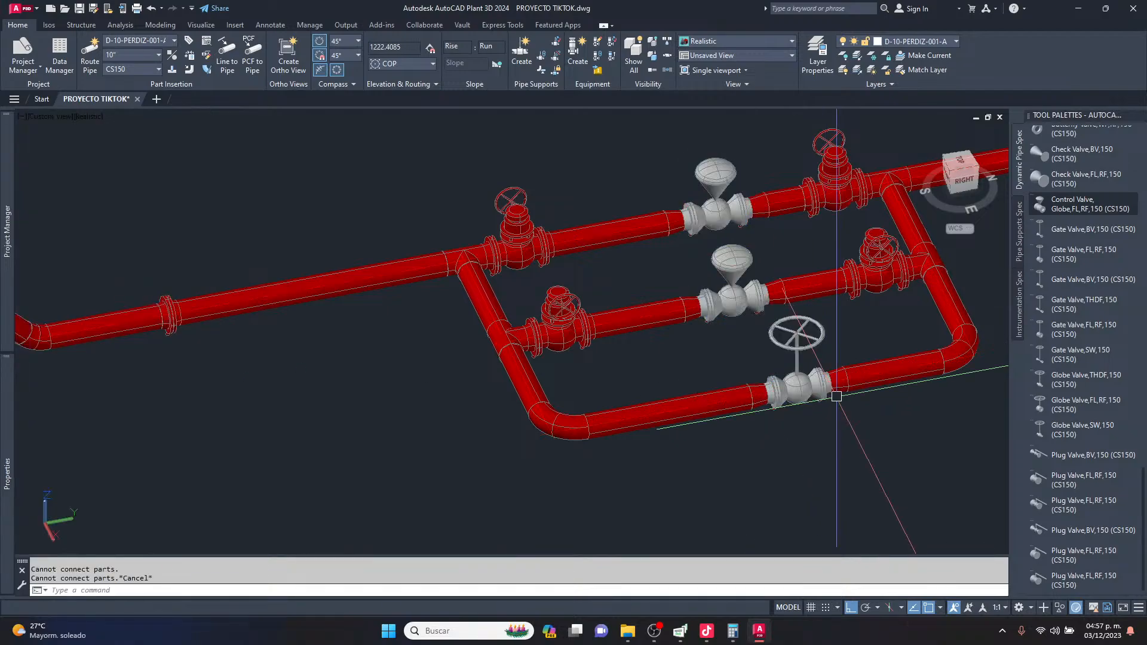
Inspect the three resized valves and their joints with the adjacent pipes from close up and different angles.
{"action": "scroll", "coordinate": [836, 396], "scroll_direction": "up", "scroll_amount": 2}
{"action": "scroll", "coordinate": [777, 334], "scroll_direction": "down", "scroll_amount": 2}
{"action": "middle_click_drag", "start_coordinate": [878, 468], "coordinate": [932, 402], "text": "shift"}
{"action": "scroll", "coordinate": [822, 260], "scroll_direction": "up", "scroll_amount": 4}
{"action": "scroll", "coordinate": [658, 317], "scroll_direction": "down", "scroll_amount": 3}
{"action": "middle_click_drag", "start_coordinate": [597, 298], "coordinate": [755, 307], "text": "shift"}
{"action": "scroll", "coordinate": [659, 317], "scroll_direction": "up", "scroll_amount": 3}
{"action": "scroll", "coordinate": [659, 317], "scroll_direction": "down", "scroll_amount": 3}
{"action": "scroll", "coordinate": [755, 307], "scroll_direction": "up", "scroll_amount": 3}
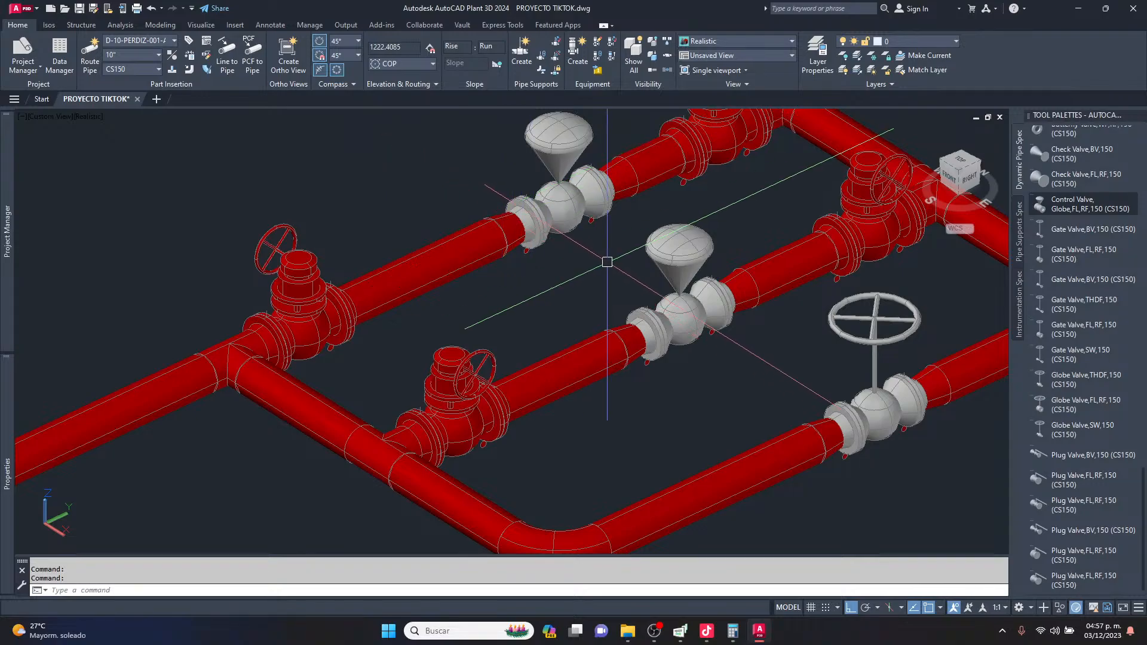
{"action": "scroll", "coordinate": [631, 289], "scroll_direction": "down", "scroll_amount": 2}
{"action": "middle_click_drag", "start_coordinate": [741, 352], "coordinate": [787, 394], "text": "shift"}
{"action": "scroll", "coordinate": [727, 368], "scroll_direction": "down", "scroll_amount": 2}
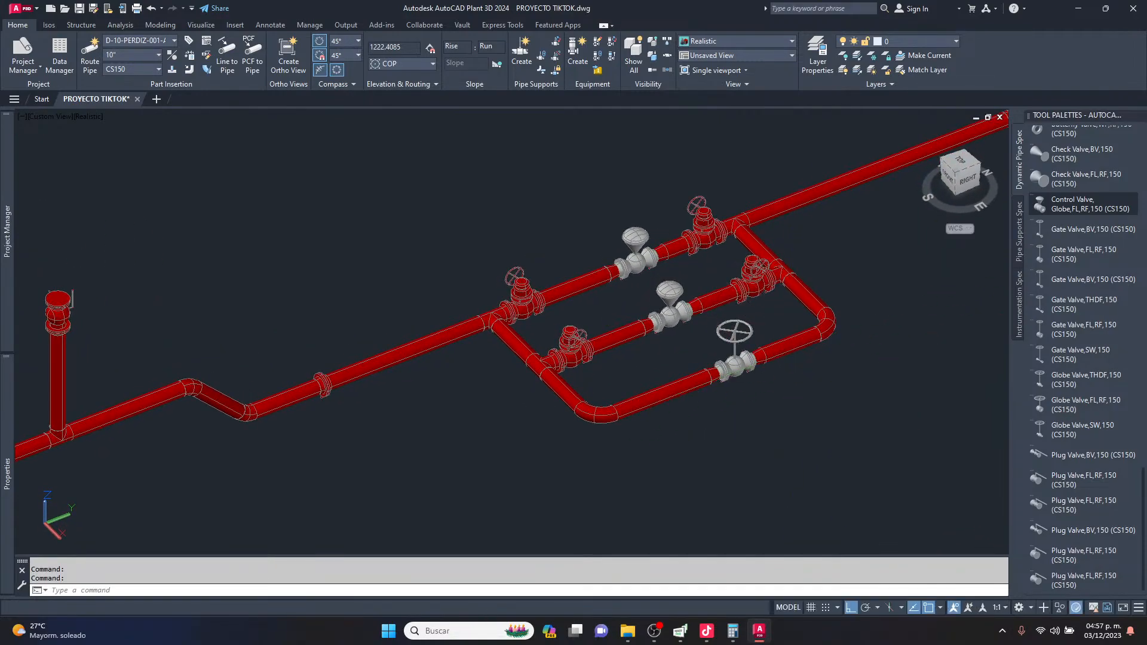
Review the whole pipeline together with the bypass loop from several angles.
{"action": "middle_click_drag", "start_coordinate": [787, 347], "coordinate": [767, 382], "text": "shift"}
{"action": "scroll", "coordinate": [768, 294], "scroll_direction": "down", "scroll_amount": 8}
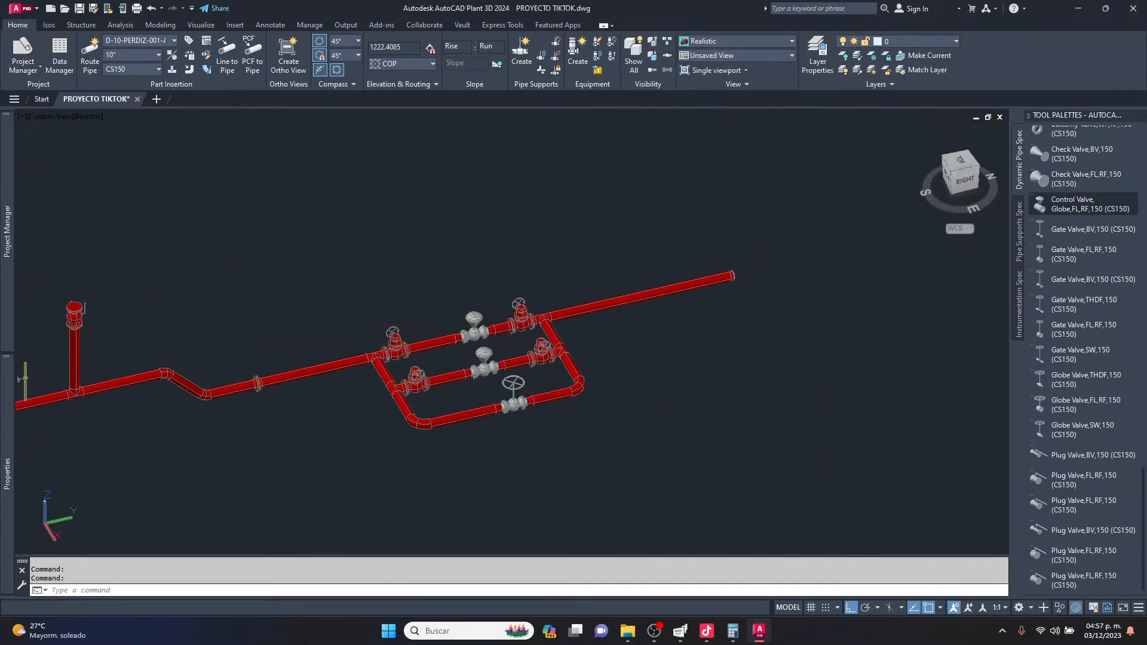
{"action": "scroll", "coordinate": [604, 378], "scroll_direction": "up", "scroll_amount": 3}
{"action": "middle_click_drag", "start_coordinate": [635, 474], "coordinate": [632, 301], "text": "shift"}
{"action": "scroll", "coordinate": [725, 284], "scroll_direction": "up", "scroll_amount": 5}
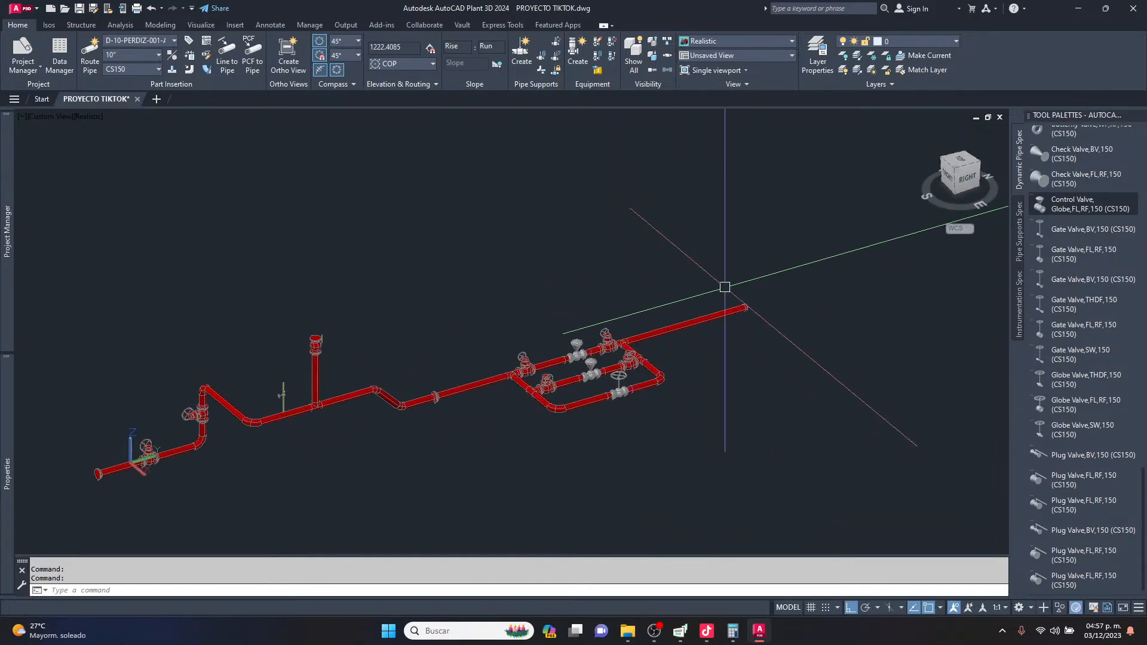
{"action": "scroll", "coordinate": [722, 315], "scroll_direction": "down", "scroll_amount": 5}
{"action": "middle_click_drag", "start_coordinate": [721, 315], "coordinate": [675, 377], "text": "shift"}
{"action": "scroll", "coordinate": [594, 394], "scroll_direction": "up", "scroll_amount": 4}
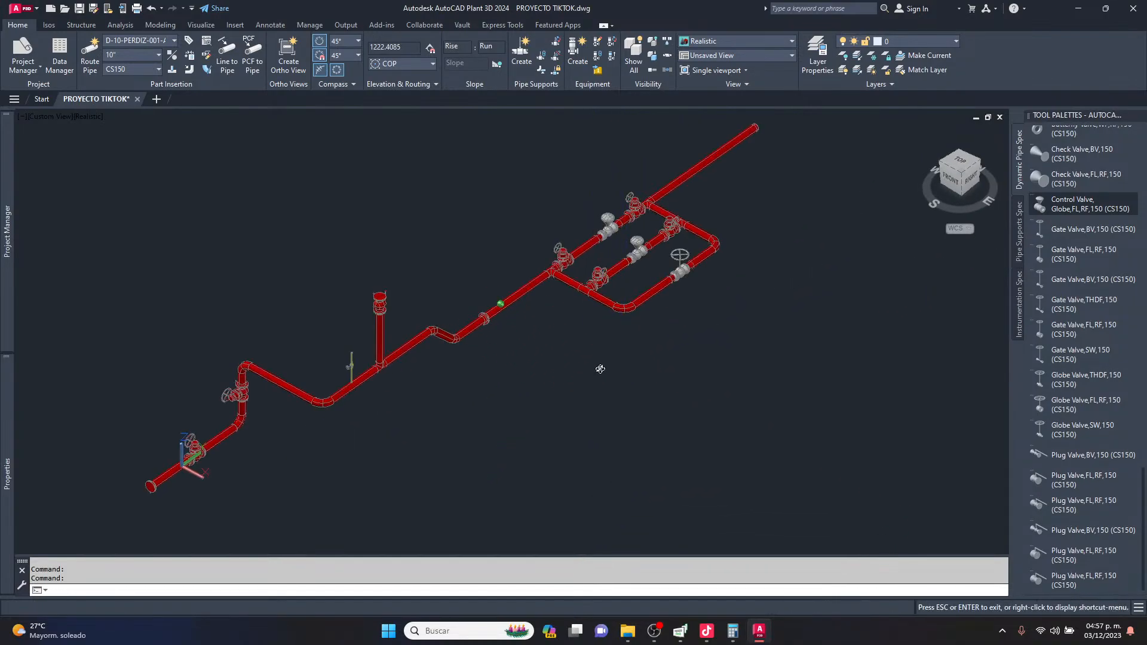
{"action": "middle_click_drag", "start_coordinate": [597, 366], "coordinate": [572, 368], "text": "shift"}
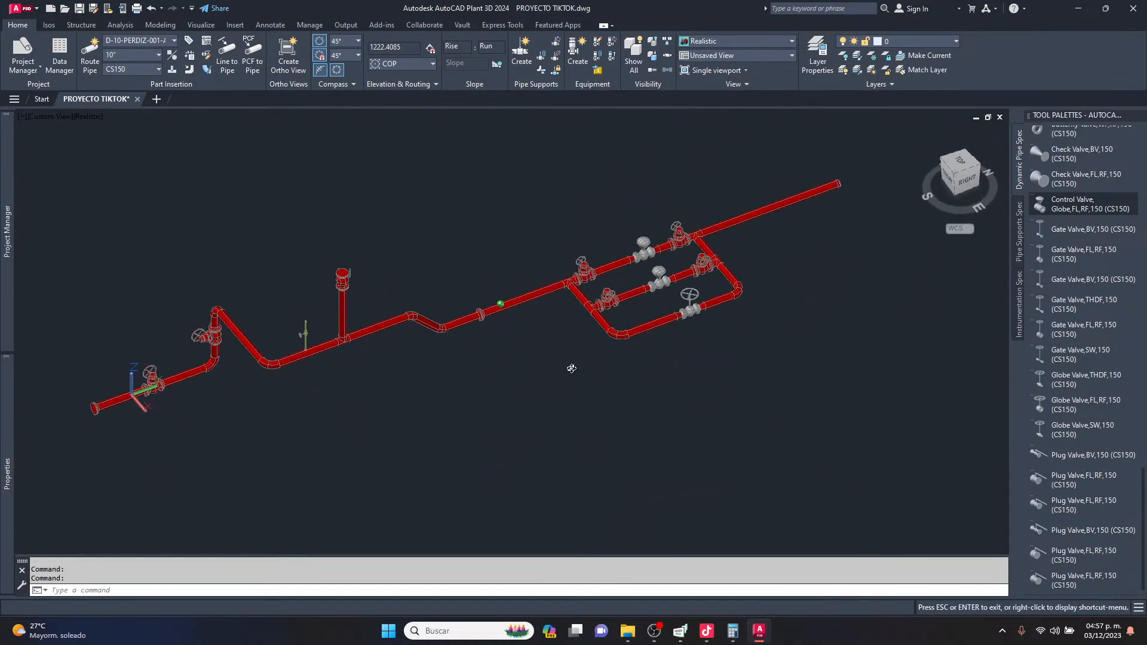
Switch to the southeast isometric view and examine the complete line from its starting flange to the far end.
{"action": "left_click", "coordinate": [959, 172]}
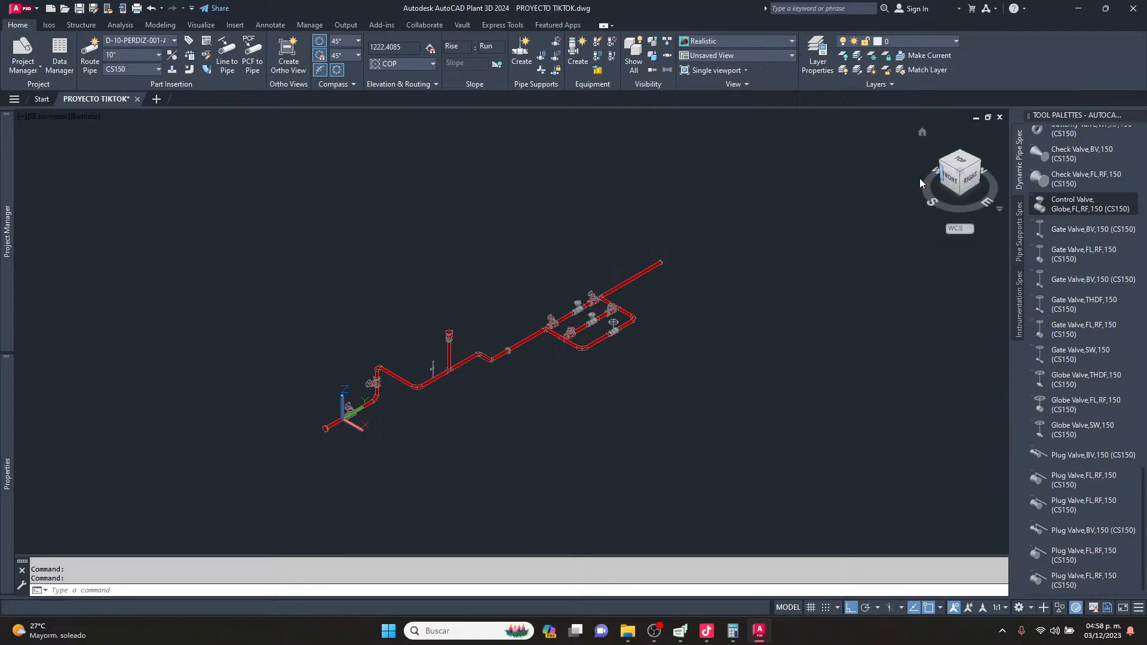
{"action": "scroll", "coordinate": [555, 344], "scroll_direction": "up", "scroll_amount": 5}
{"action": "scroll", "coordinate": [568, 357], "scroll_direction": "down", "scroll_amount": 4}
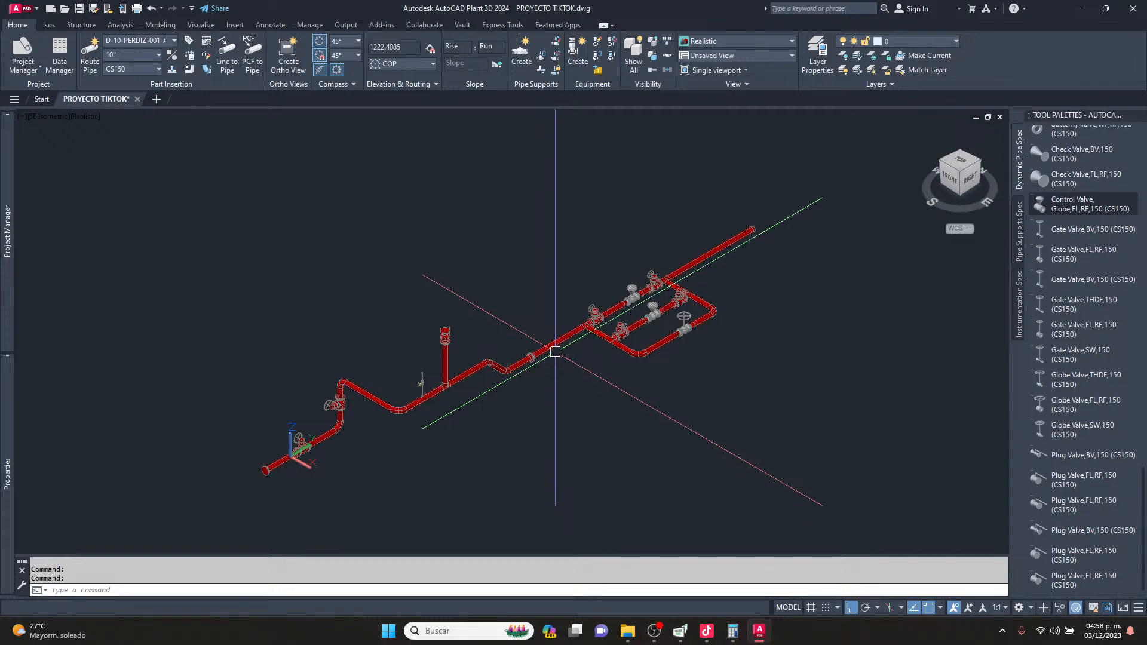
{"action": "scroll", "coordinate": [557, 345], "scroll_direction": "up", "scroll_amount": 3}
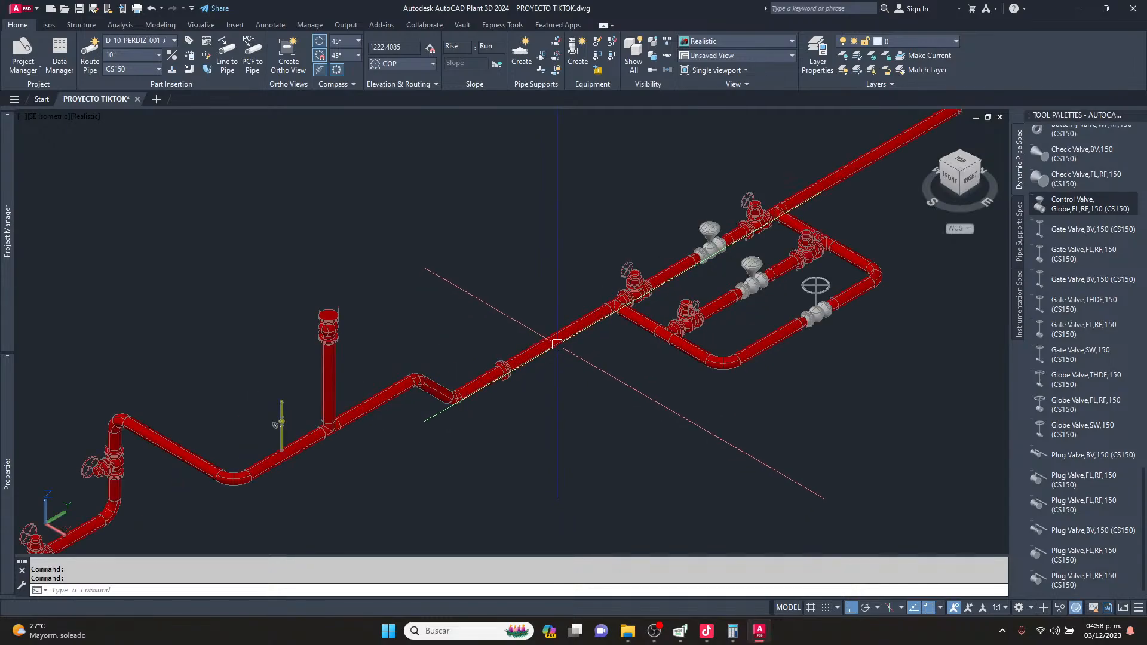
{"action": "scroll", "coordinate": [557, 345], "scroll_direction": "down", "scroll_amount": 3}
{"action": "scroll", "coordinate": [557, 344], "scroll_direction": "up", "scroll_amount": 2}
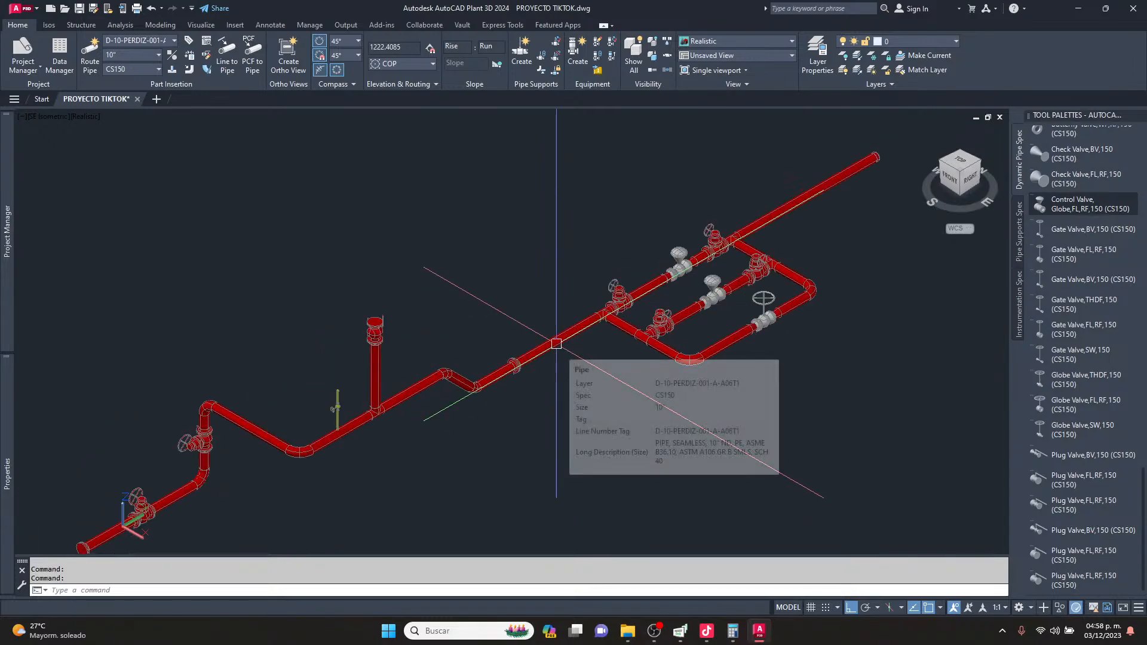
{"action": "scroll", "coordinate": [556, 344], "scroll_direction": "down", "scroll_amount": 1}
{"action": "middle_click_drag", "start_coordinate": [502, 385], "coordinate": [539, 361]}
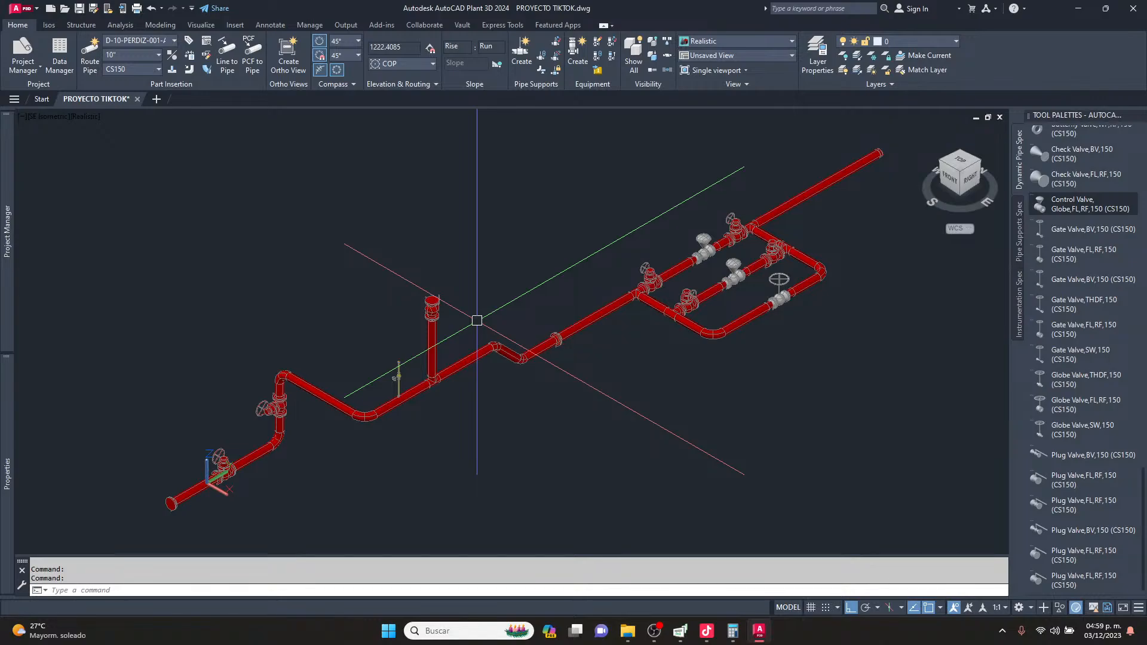
{"action": "middle_click_drag", "start_coordinate": [378, 319], "coordinate": [333, 327]}
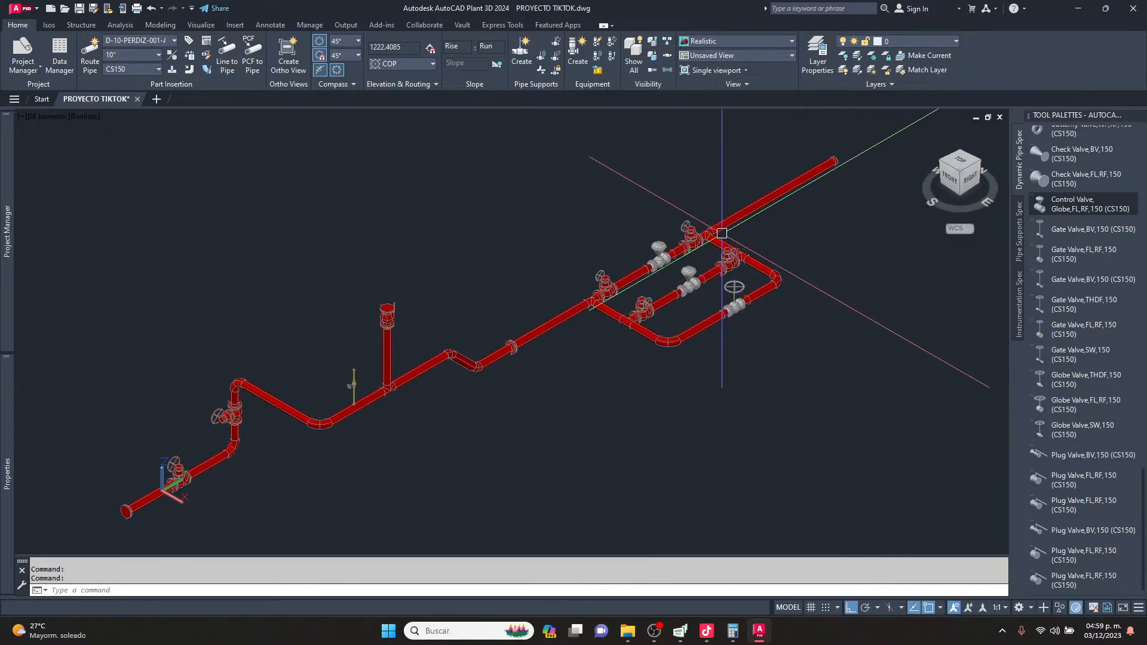
Create a new line number D-10-PERDIZ-002-A-A06T1 for 10" CS150 pipe without routing any pipe on it.
{"action": "left_click", "coordinate": [177, 40]}
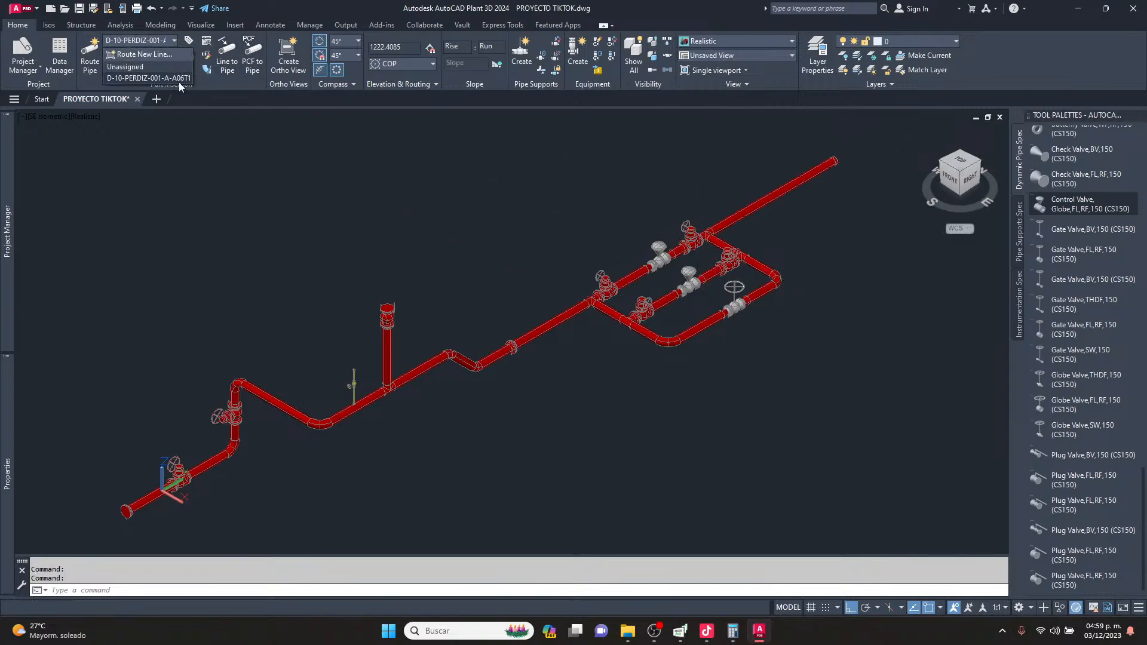
{"action": "left_click", "coordinate": [156, 55]}
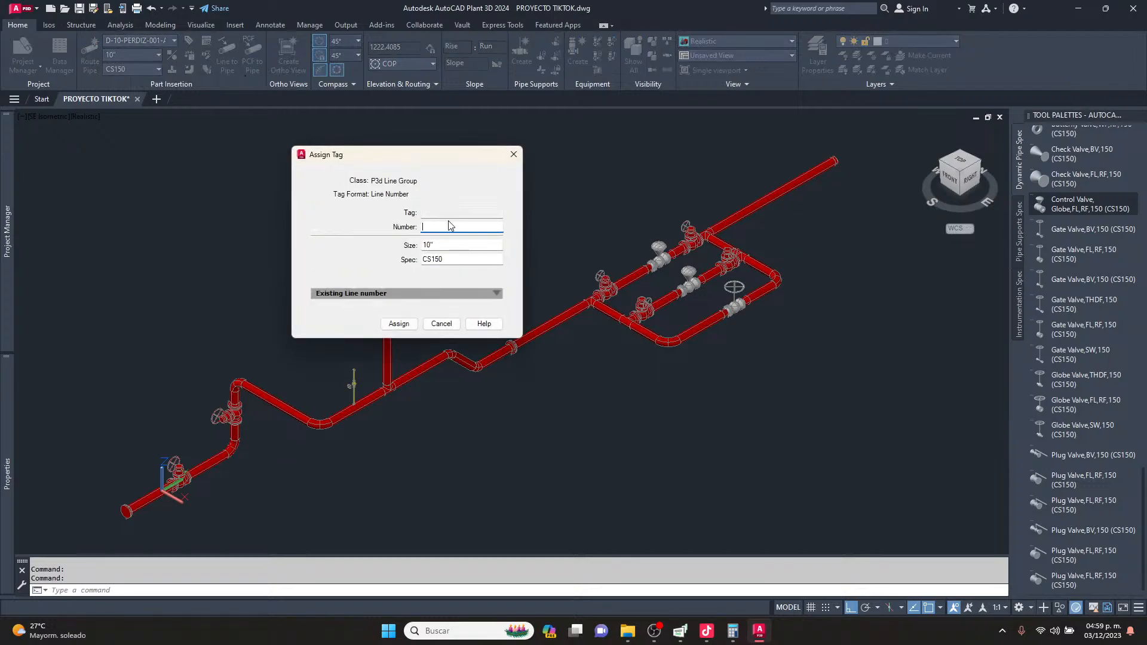
{"action": "type", "text": "D"}
{"action": "type", "text": "-1"}
{"action": "type", "text": "0-PERDIZ"}
{"action": "type", "text": "-000"}
{"action": "type", "text": "2"}
{"action": "type", "text": "-A"}
{"action": "type", "text": "0"}
{"action": "type", "text": "6T1"}
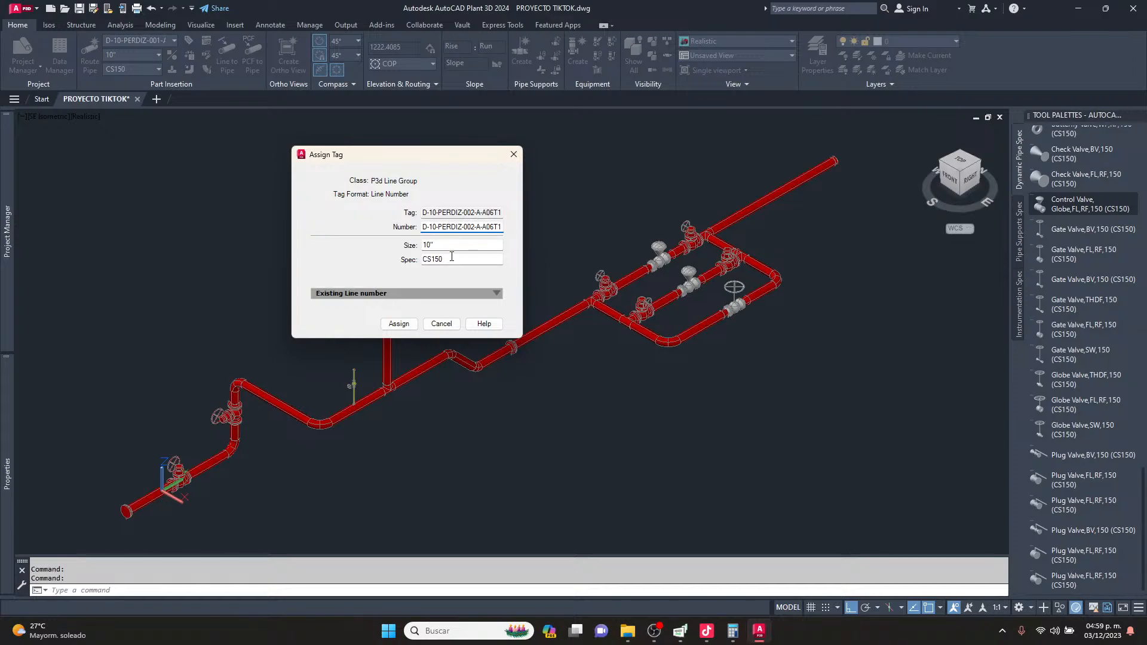
{"action": "left_click", "coordinate": [399, 323]}
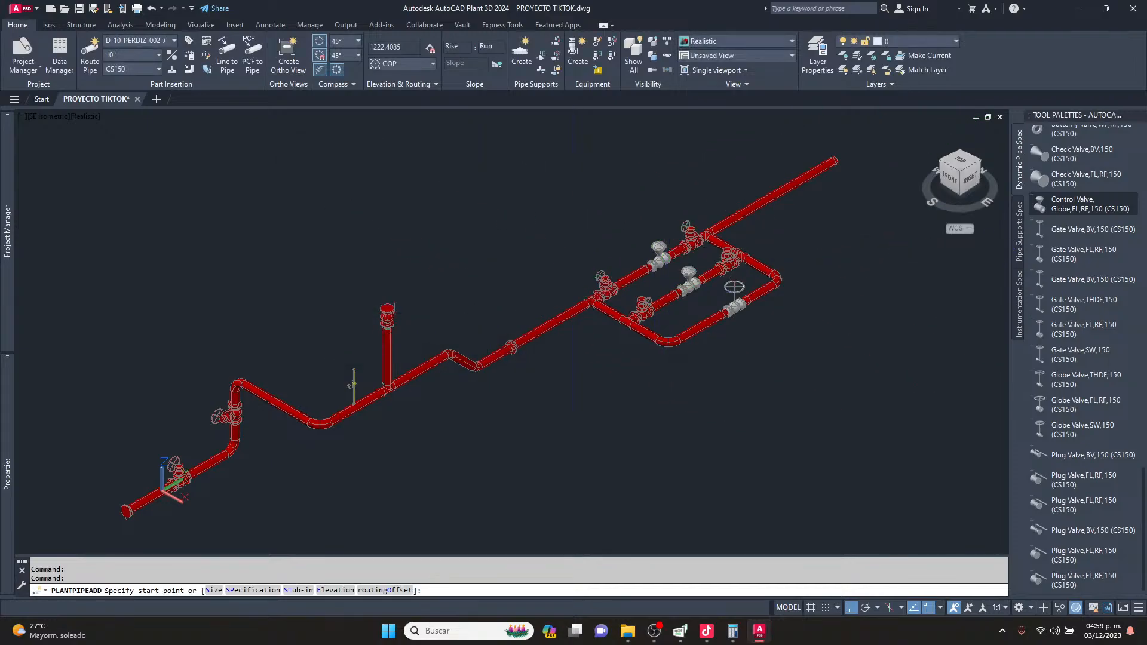
{"action": "key", "text": "Escape"}
Try to change the line number tag of the bypass loop, its valves and the pipe run beyond it.
{"action": "middle_click_drag", "start_coordinate": [789, 209], "coordinate": [676, 285]}
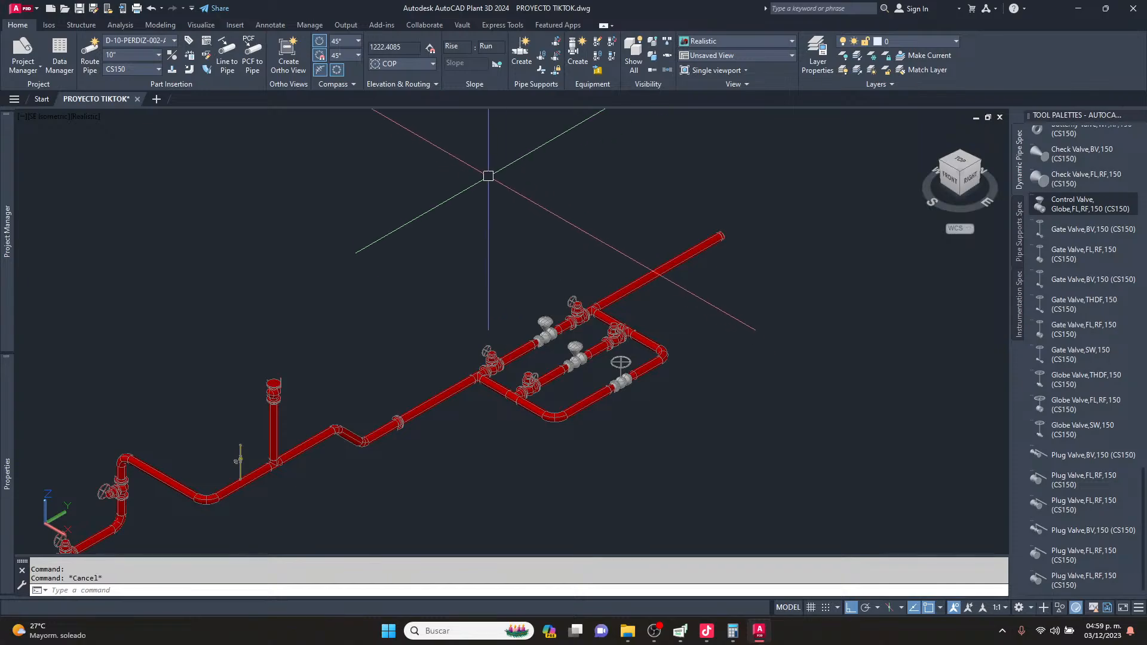
{"action": "left_click", "coordinate": [472, 138]}
{"action": "left_click", "coordinate": [829, 467]}
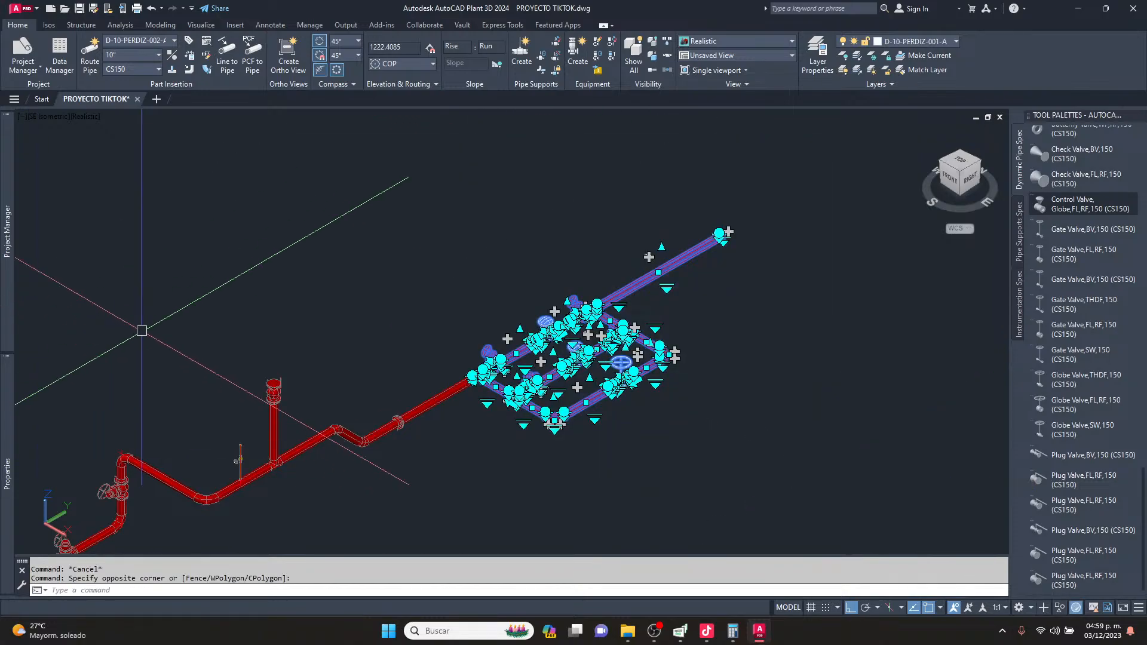
{"action": "mouse_move", "coordinate": [3, 441]}
{"action": "left_click", "coordinate": [203, 339]}
{"action": "left_click", "coordinate": [225, 338]}
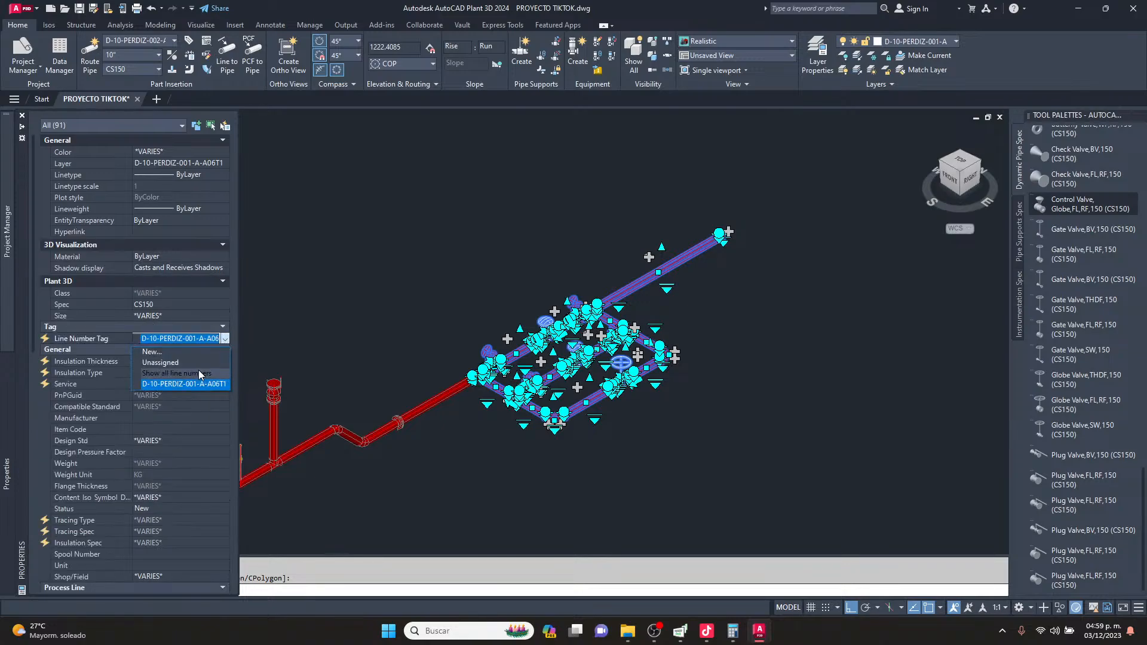
{"action": "left_click", "coordinate": [185, 350]}
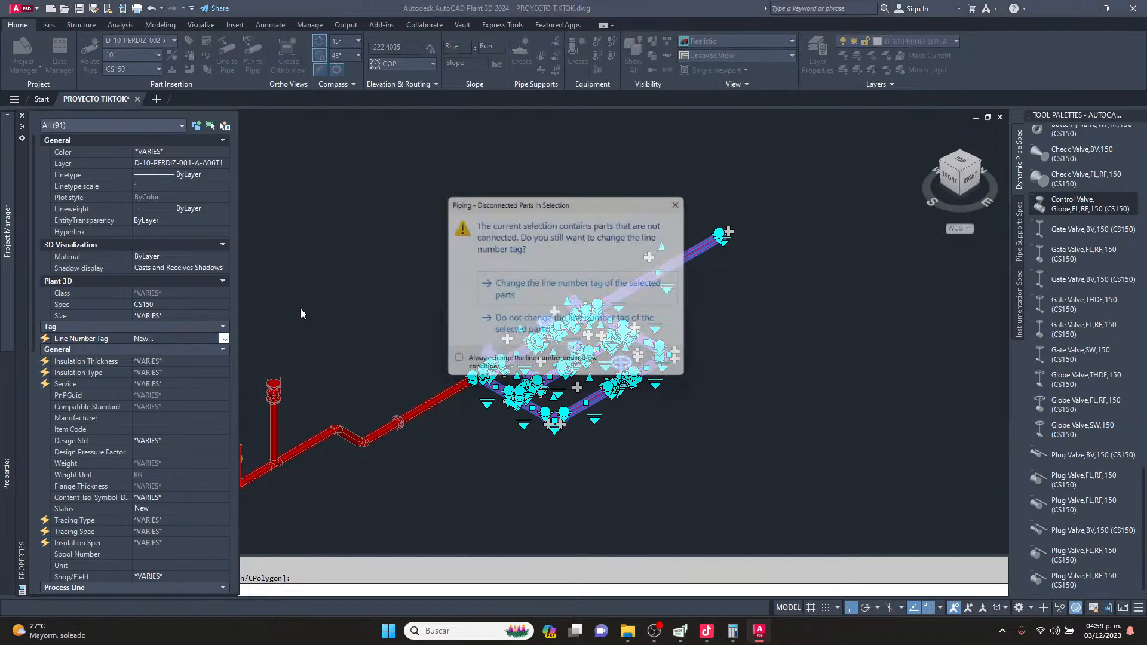
{"action": "left_click", "coordinate": [561, 297]}
{"action": "left_click", "coordinate": [456, 227]}
{"action": "left_click", "coordinate": [472, 213]}
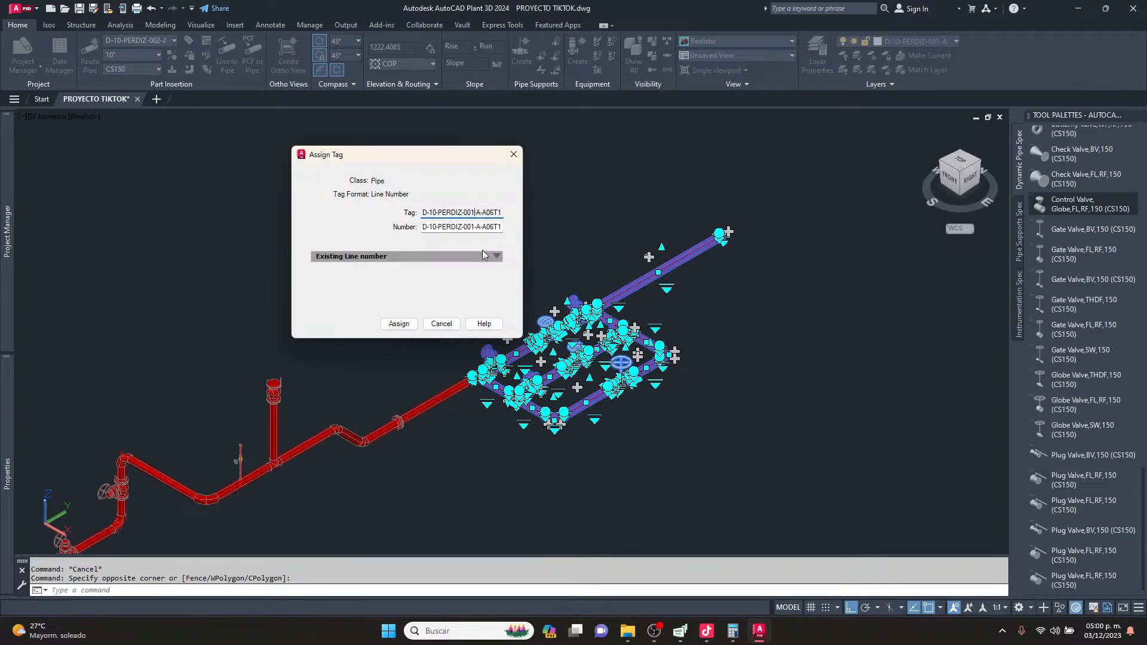
{"action": "double_click", "coordinate": [473, 227]}
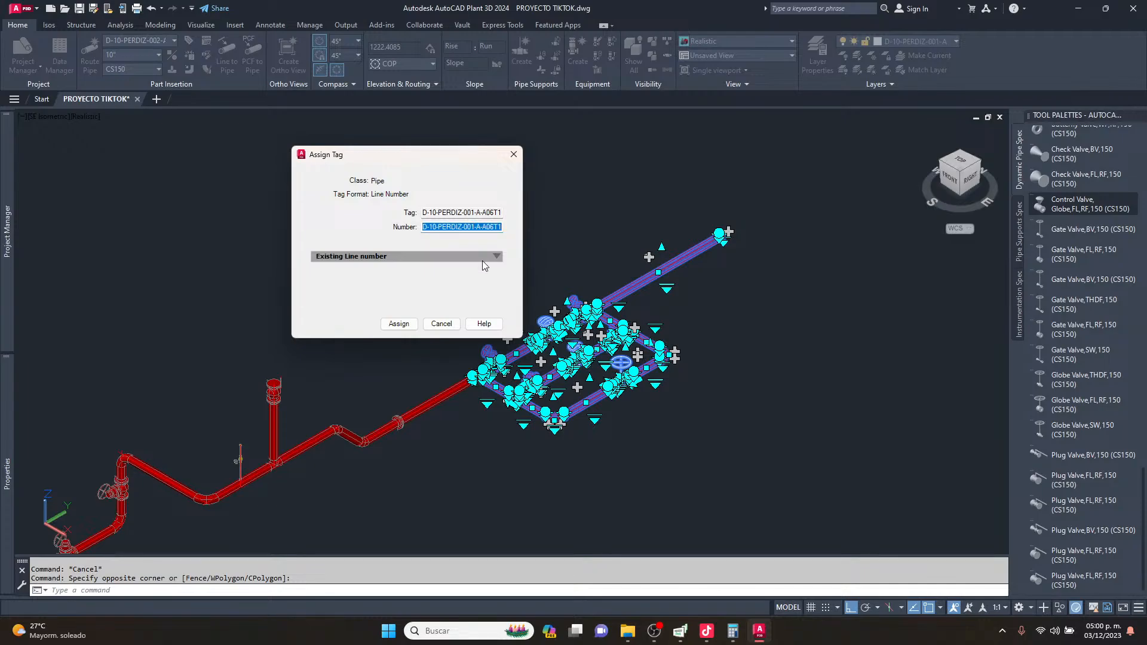
{"action": "left_click", "coordinate": [441, 323]}
{"action": "key", "text": "ctrl+1"}
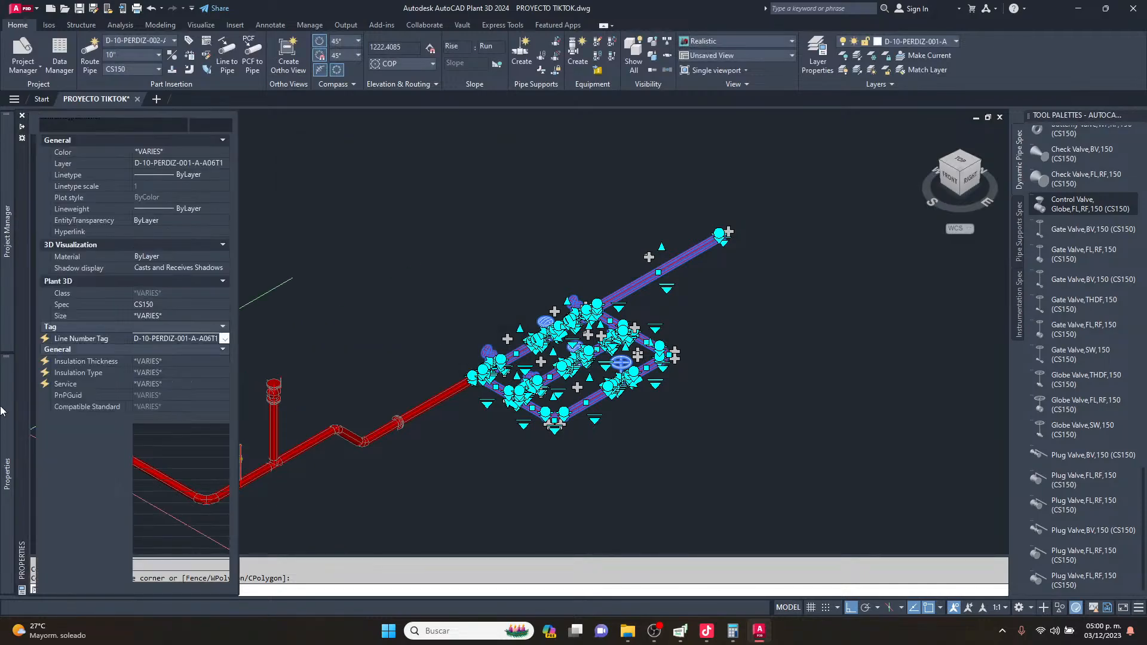
{"action": "left_click", "coordinate": [222, 339]}
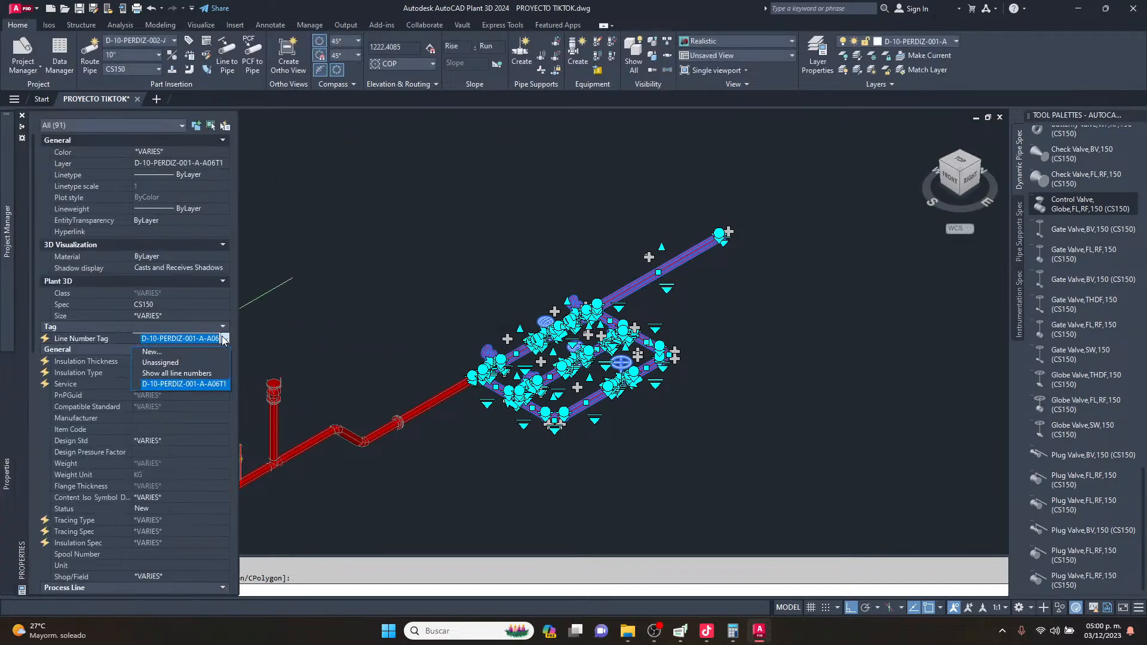
{"action": "left_click", "coordinate": [171, 357]}
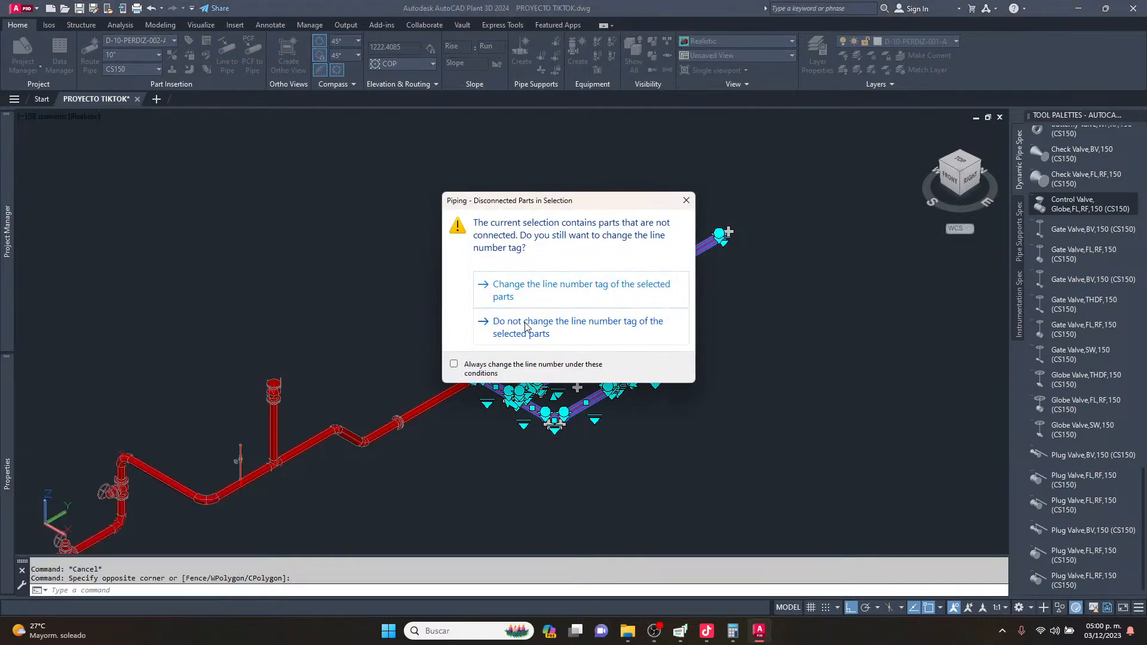
{"action": "left_click", "coordinate": [543, 301]}
{"action": "key", "text": "Escape"}
Start a Quick Iso of the line section from the starting flange up to the bypass loop, using the Check_A2 iso style.
{"action": "scroll", "coordinate": [566, 341], "scroll_direction": "up", "scroll_amount": 4}
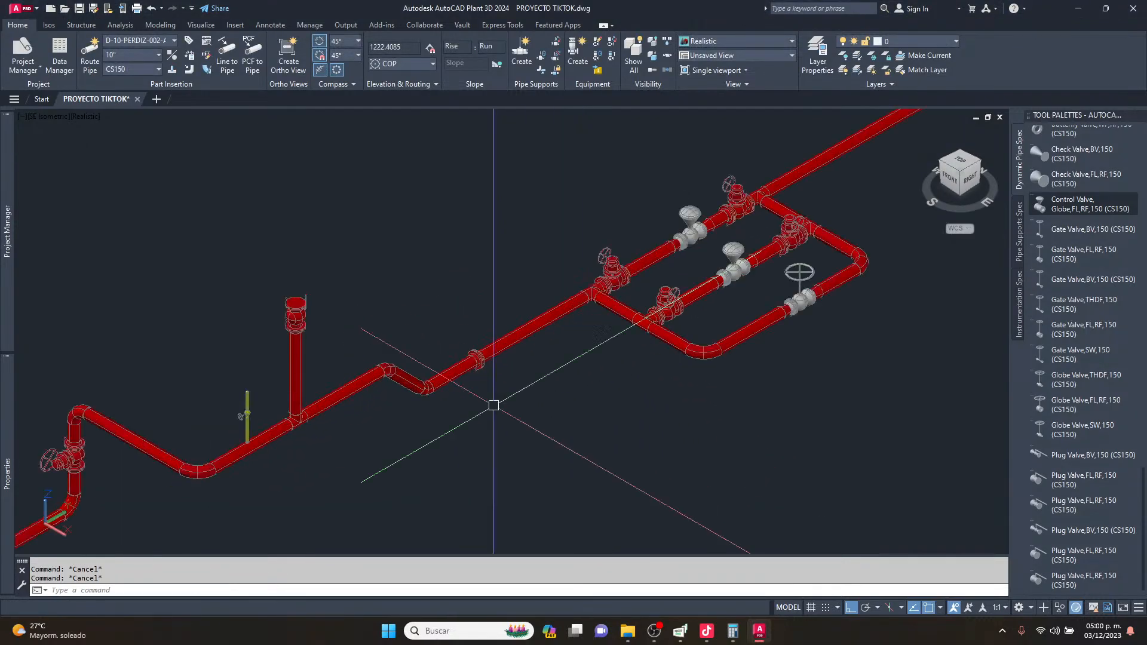
{"action": "scroll", "coordinate": [628, 311], "scroll_direction": "down", "scroll_amount": 2}
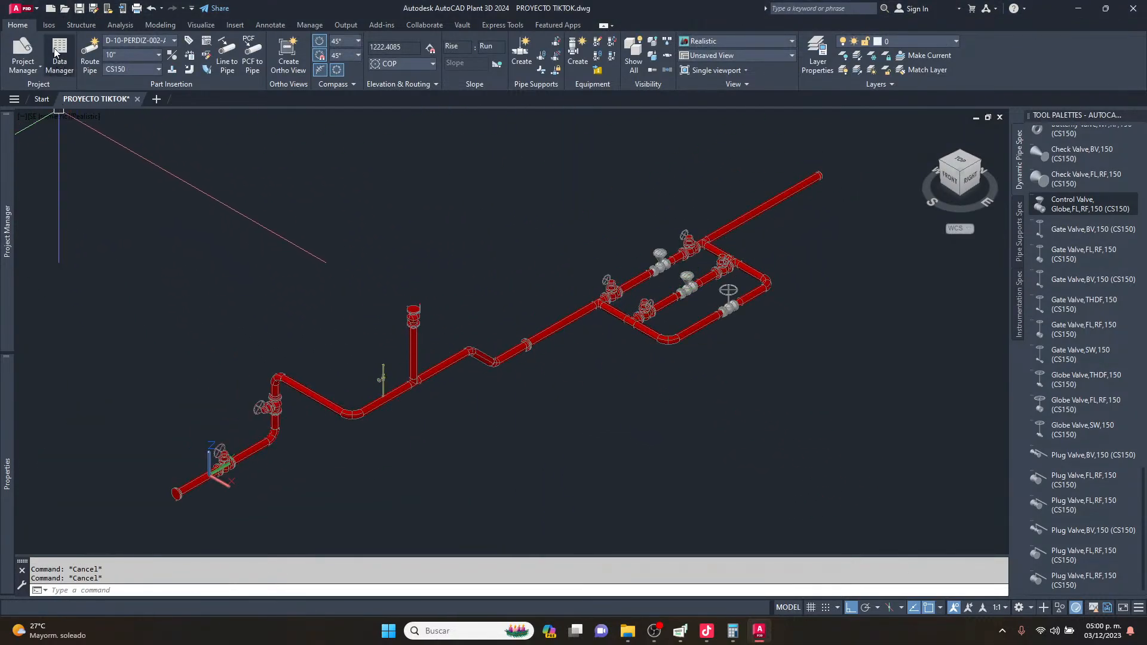
{"action": "left_click", "coordinate": [49, 25]}
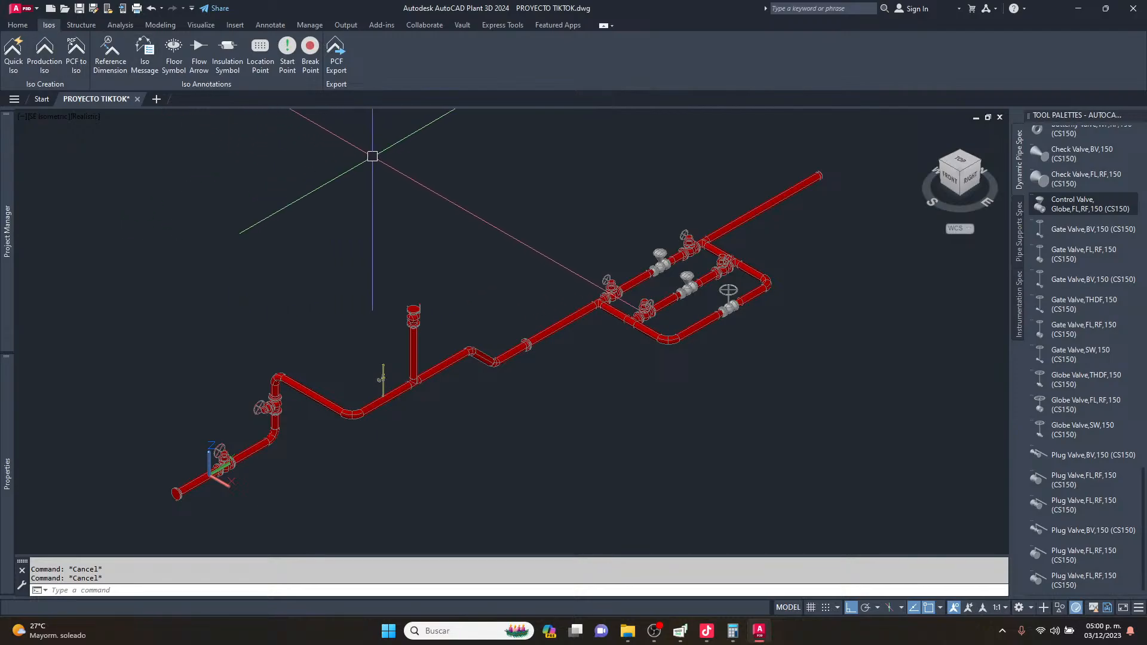
{"action": "scroll", "coordinate": [284, 210], "scroll_direction": "down", "scroll_amount": 2}
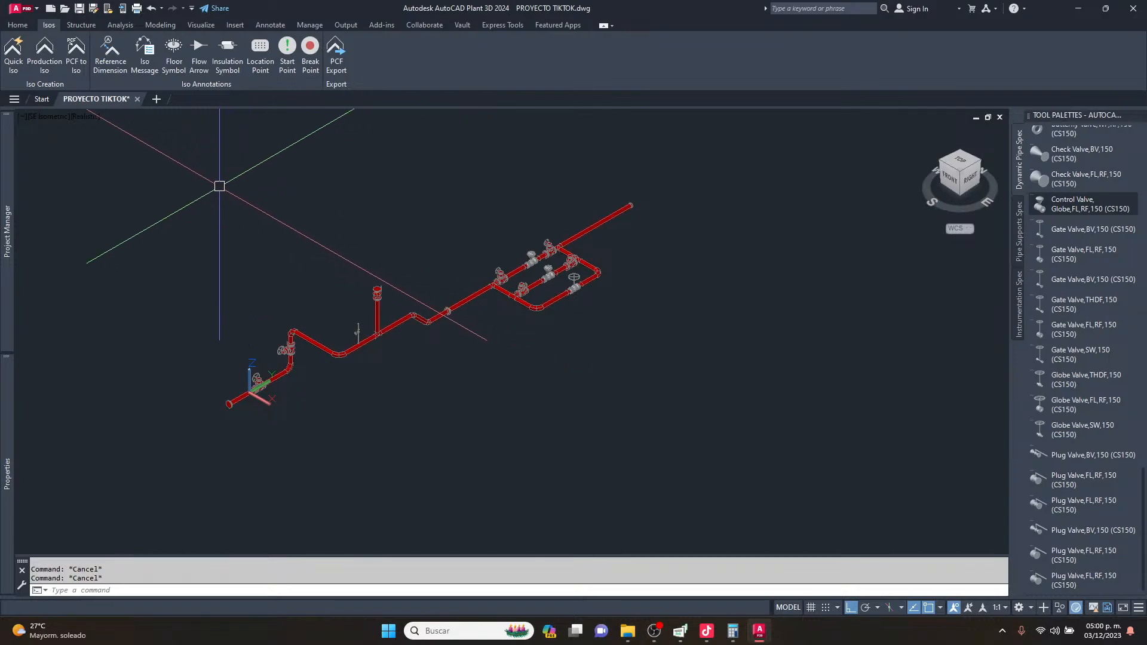
{"action": "scroll", "coordinate": [223, 189], "scroll_direction": "down", "scroll_amount": 1}
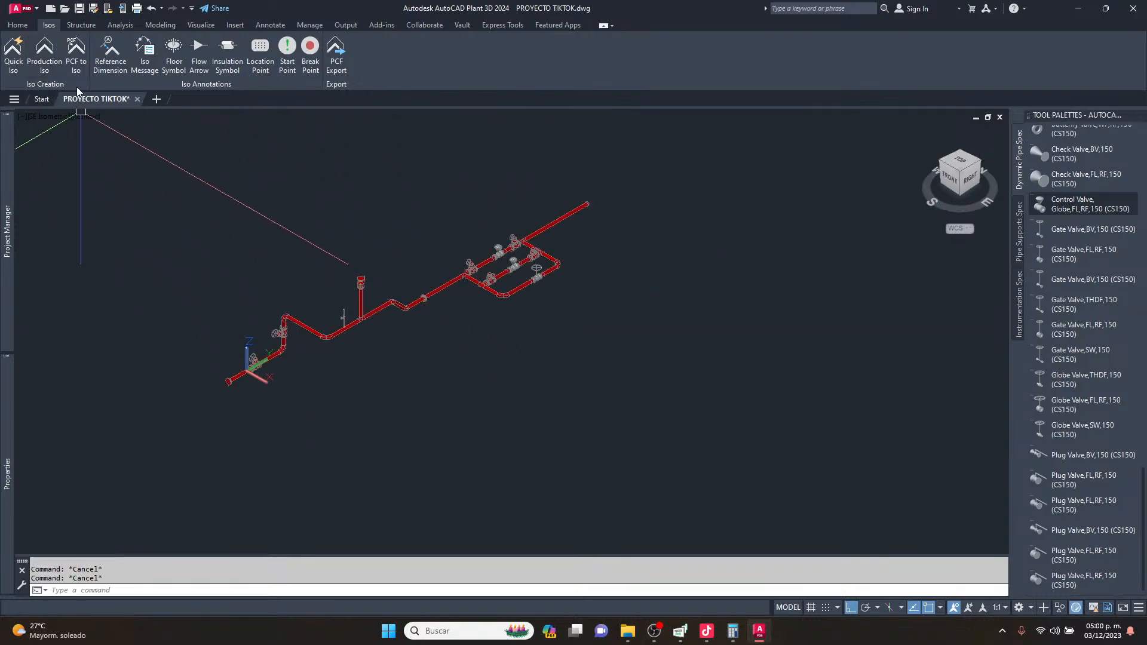
{"action": "left_click", "coordinate": [177, 184]}
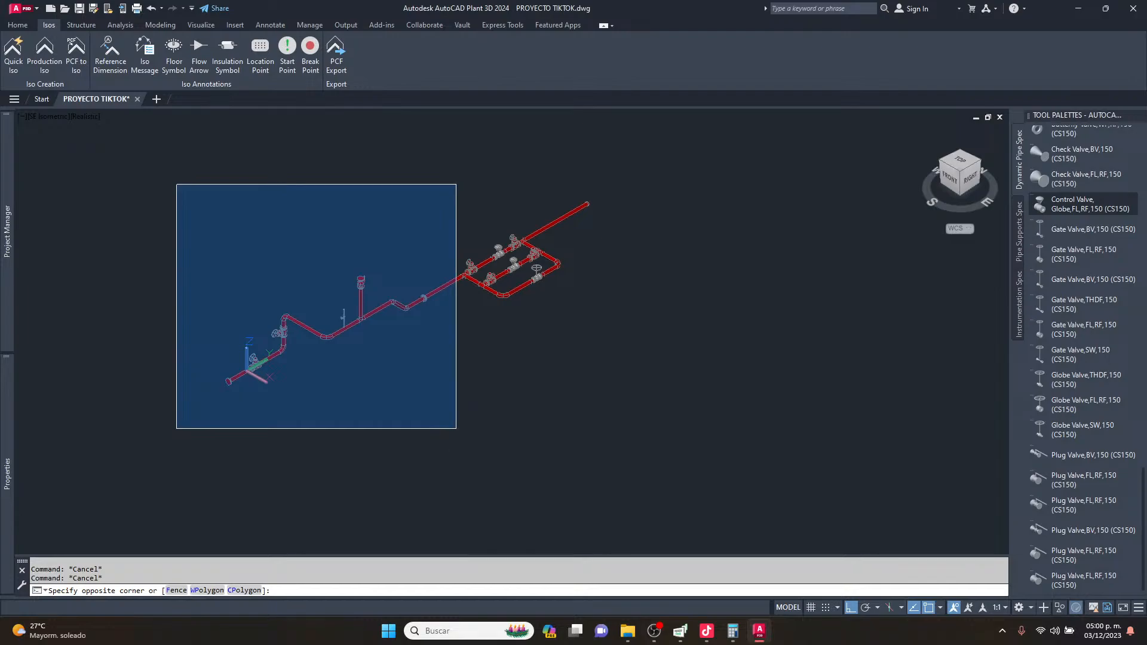
{"action": "left_click", "coordinate": [456, 429]}
{"action": "scroll", "coordinate": [406, 308], "scroll_direction": "up", "scroll_amount": 5}
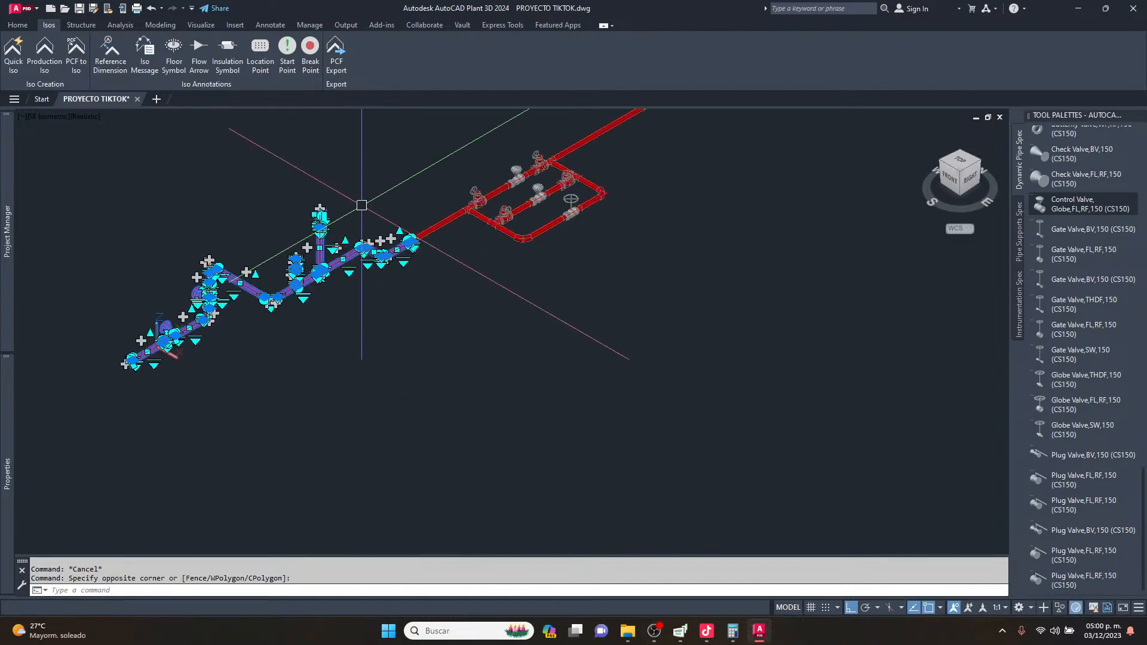
{"action": "left_click", "coordinate": [13, 49]}
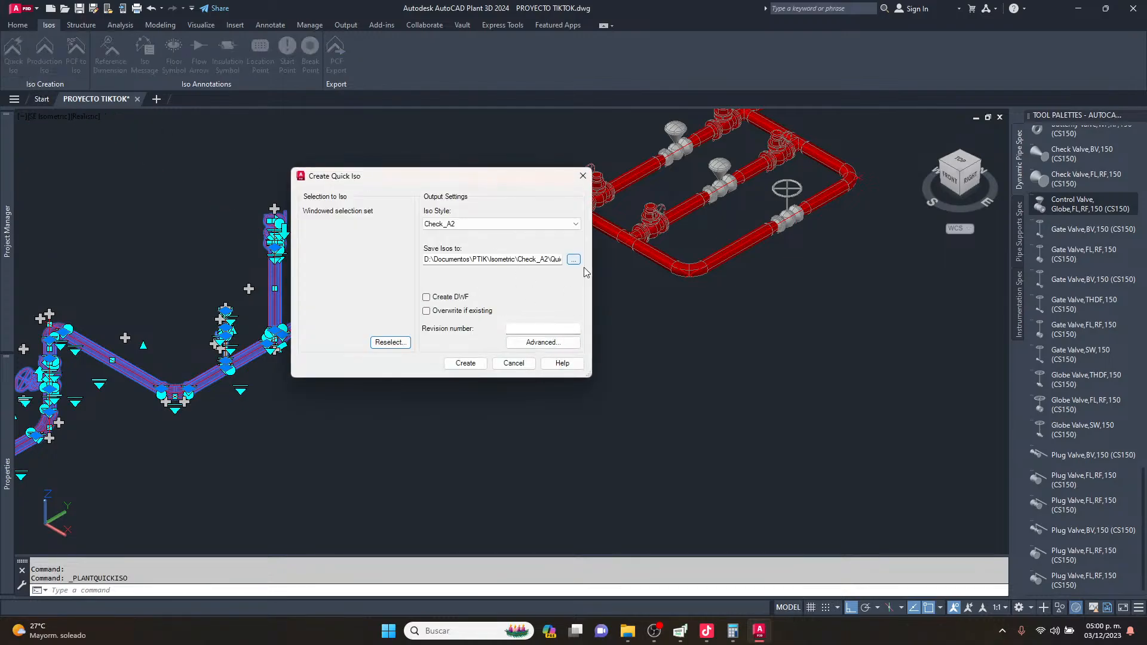
{"action": "left_click", "coordinate": [490, 224]}
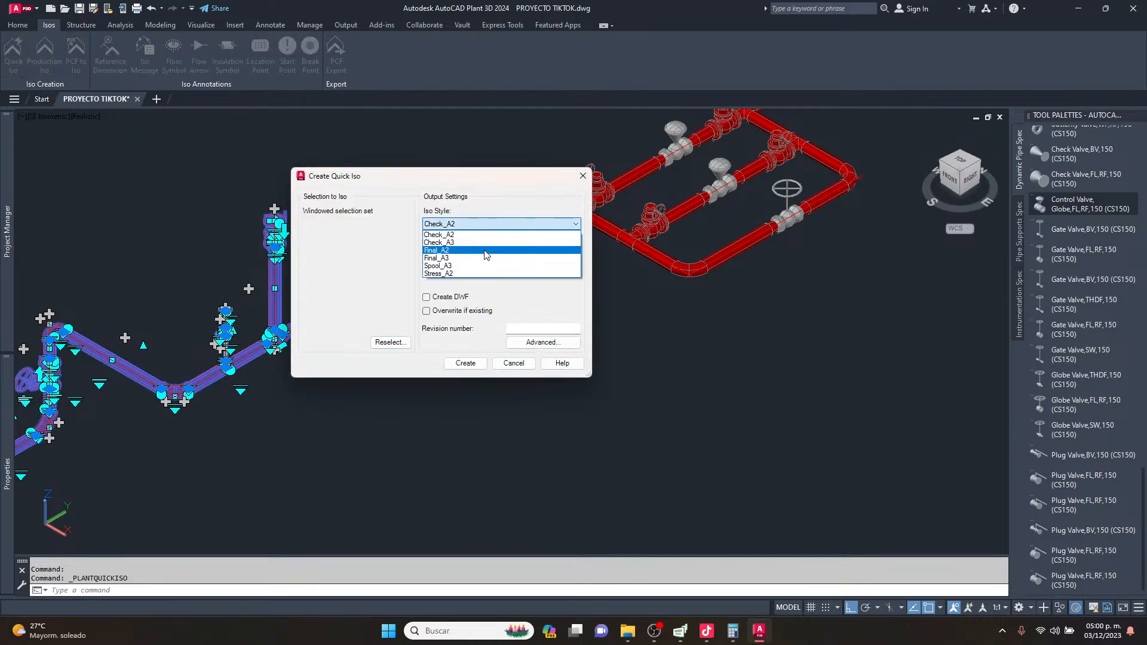
{"action": "left_click", "coordinate": [468, 235]}
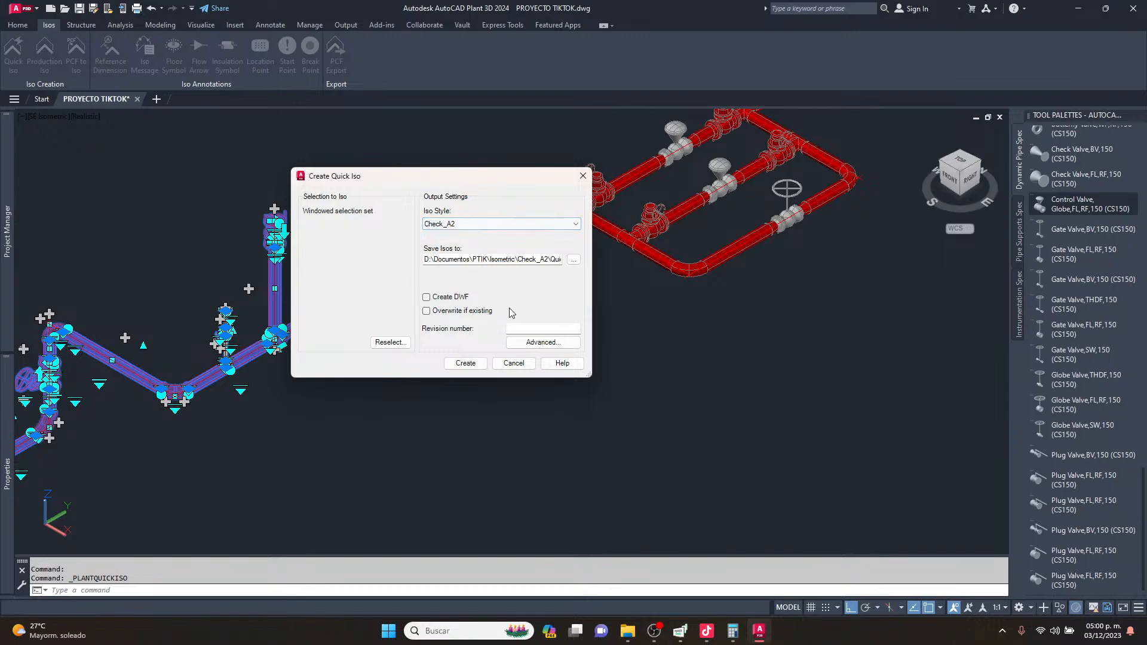
In the advanced iso creation options, enable the BOM table export in Excel (.xlsx) format.
{"action": "left_click", "coordinate": [549, 344]}
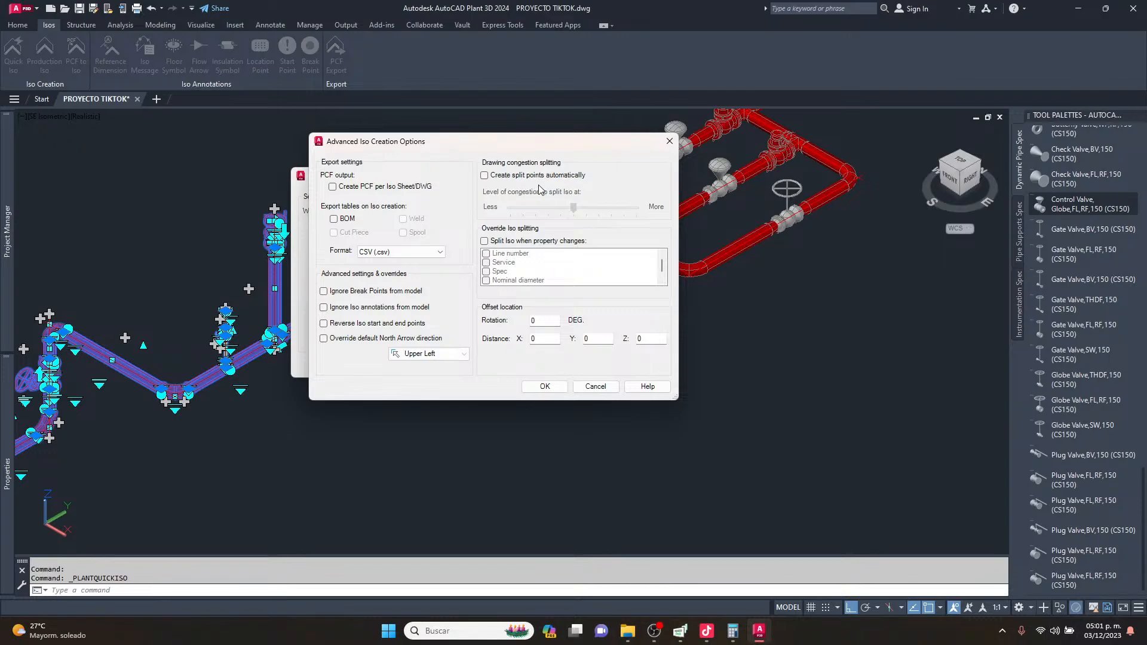
{"action": "left_click", "coordinate": [425, 260]}
{"action": "left_click", "coordinate": [396, 268]}
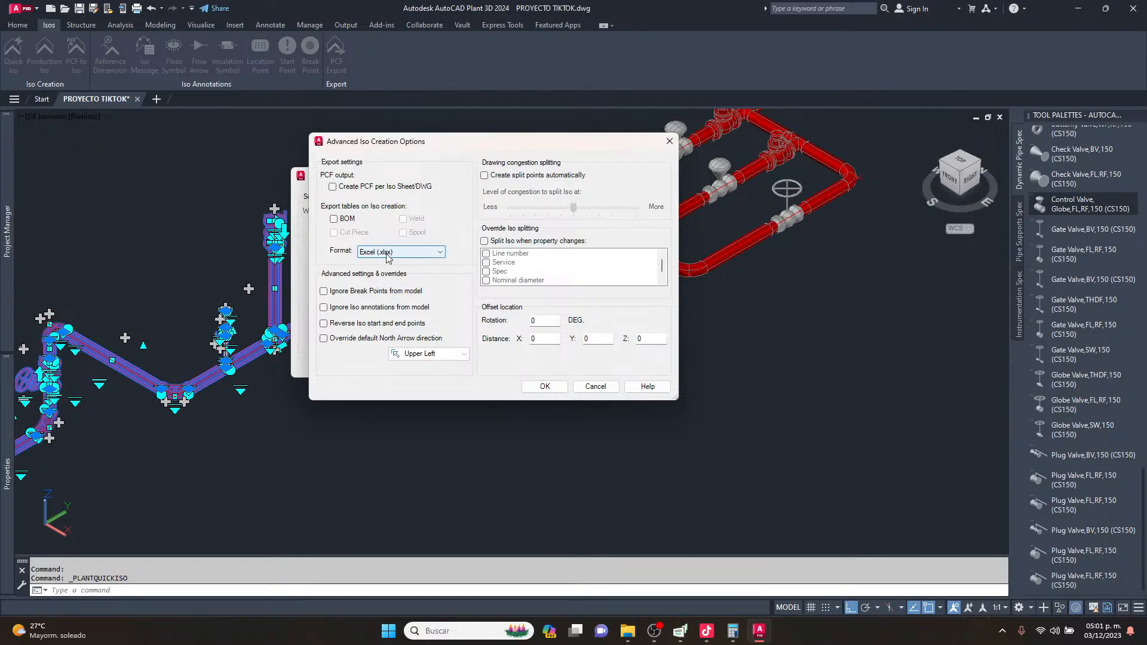
{"action": "left_click", "coordinate": [345, 219]}
Override the default north arrow direction with Upper Right and accept the advanced iso options.
{"action": "left_click", "coordinate": [348, 338]}
{"action": "left_click", "coordinate": [462, 355]}
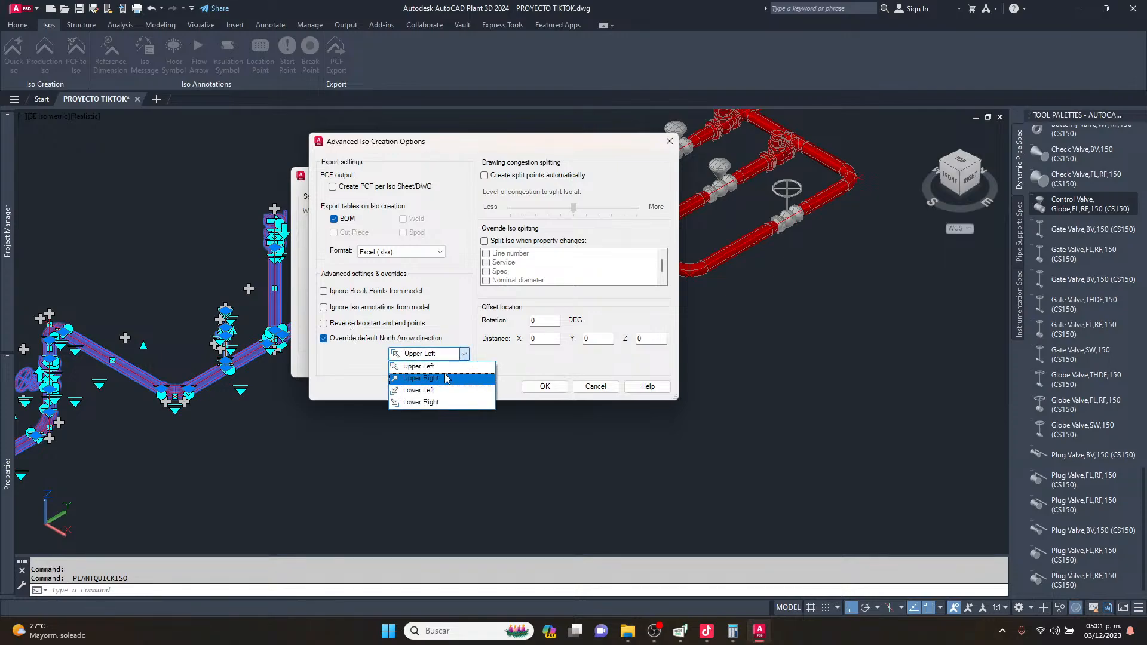
{"action": "left_click", "coordinate": [444, 376]}
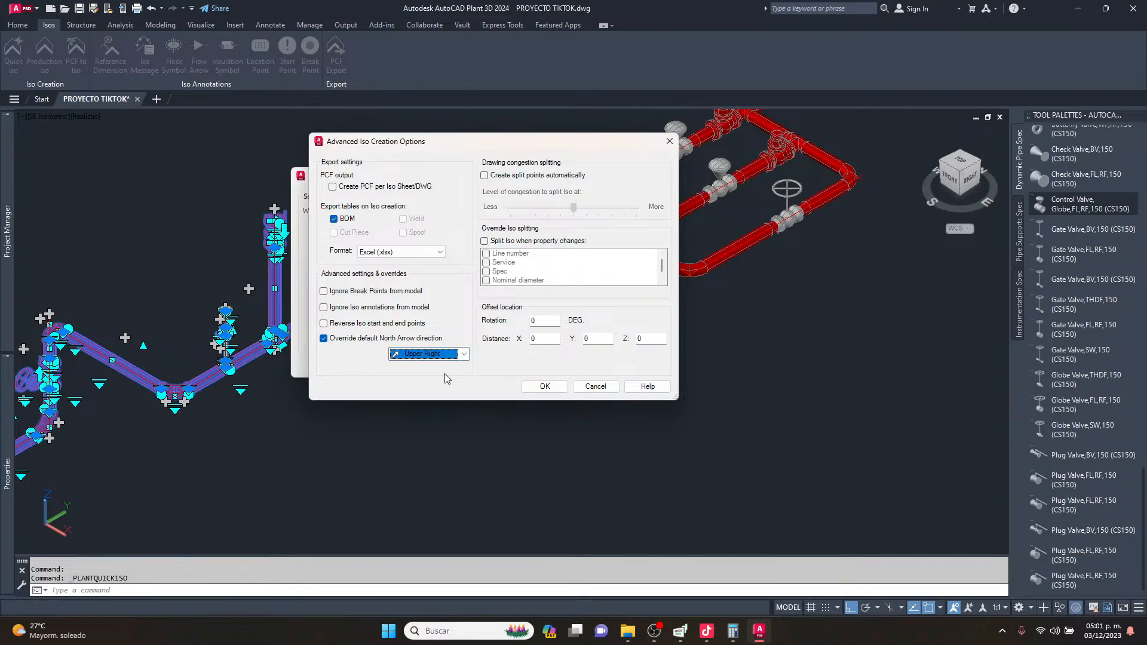
{"action": "left_click", "coordinate": [464, 354]}
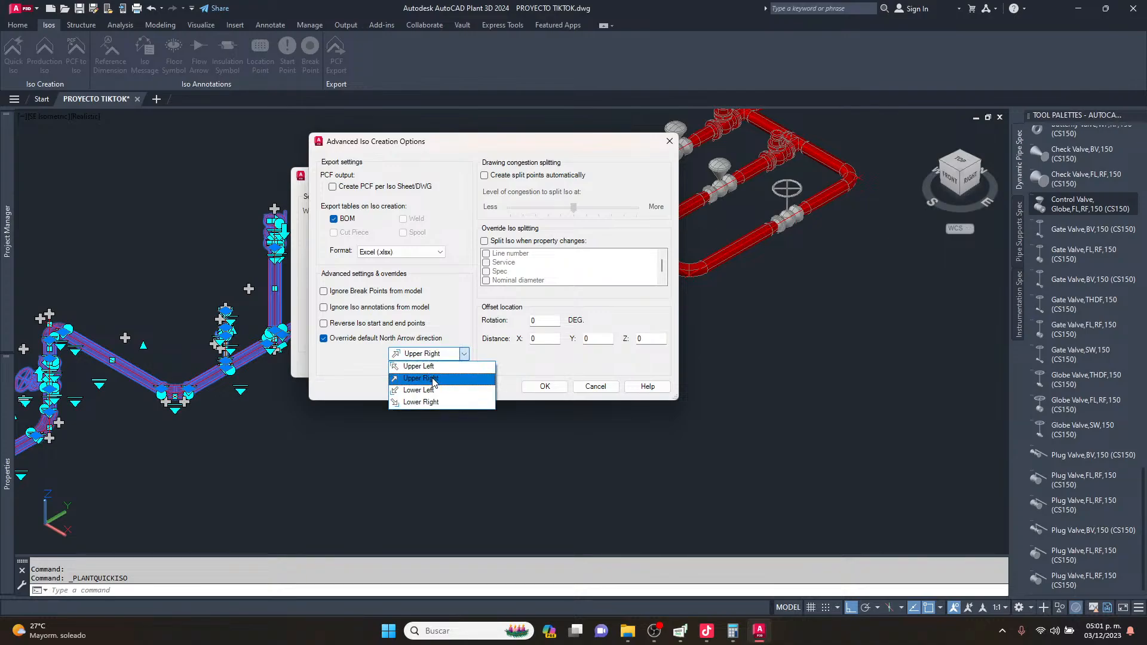
{"action": "left_click", "coordinate": [429, 378]}
{"action": "left_click", "coordinate": [461, 355]}
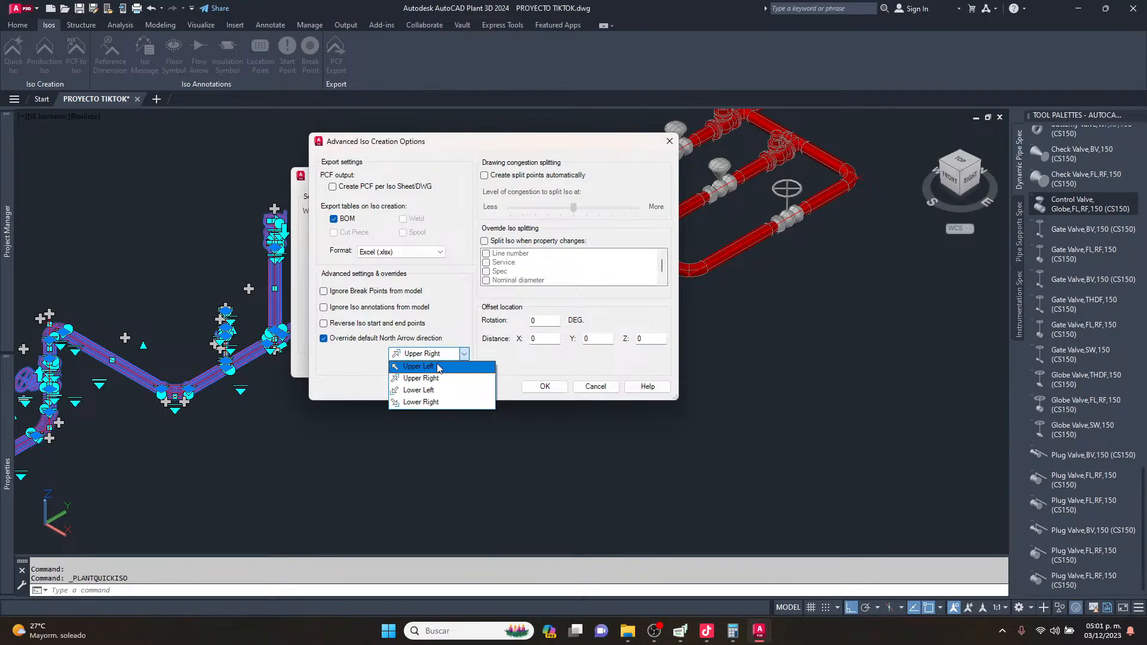
{"action": "left_click", "coordinate": [460, 304]}
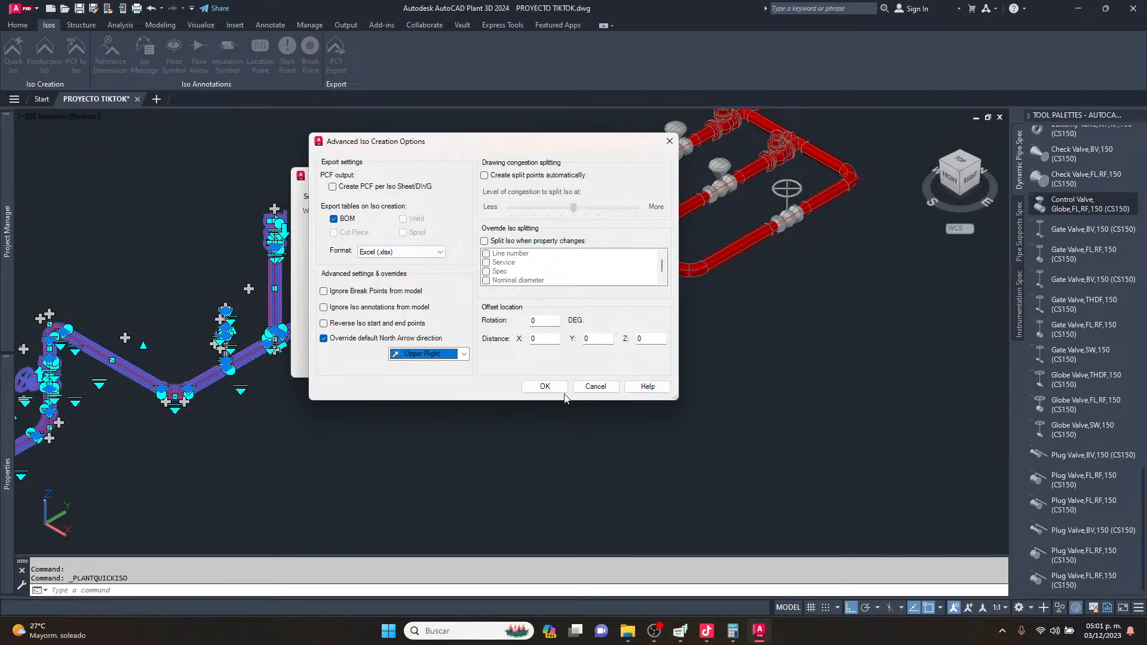
{"action": "left_click", "coordinate": [544, 386]}
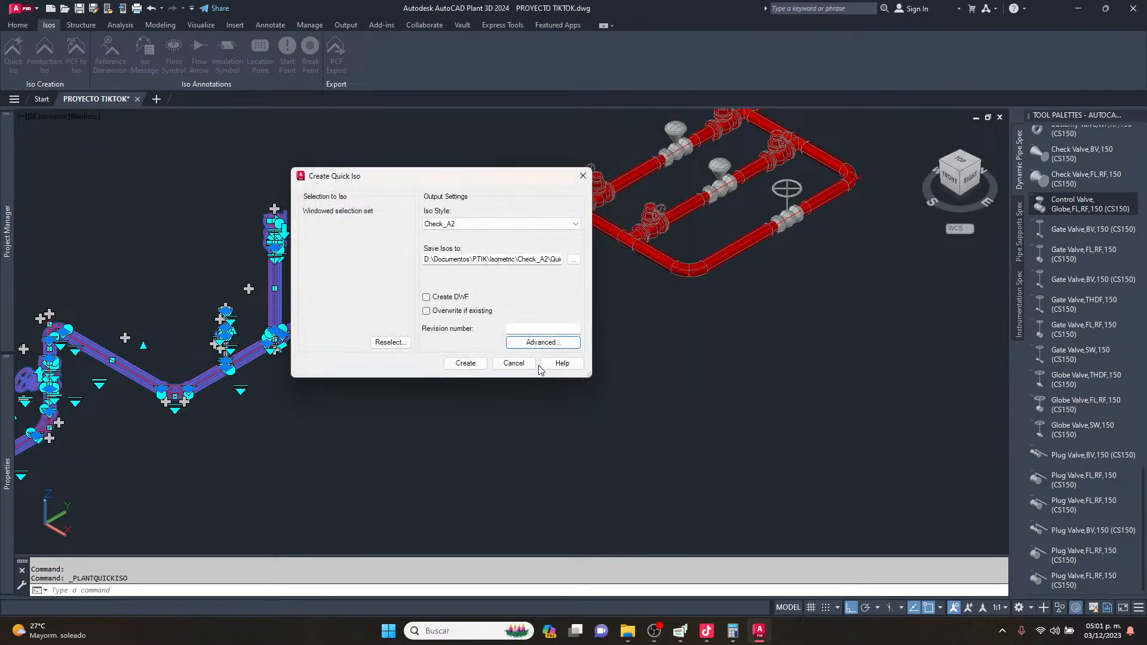
Generate the Quick Iso of the selected section and open the finished isometric drawing to view its pipe route.
{"action": "left_click", "coordinate": [465, 363]}
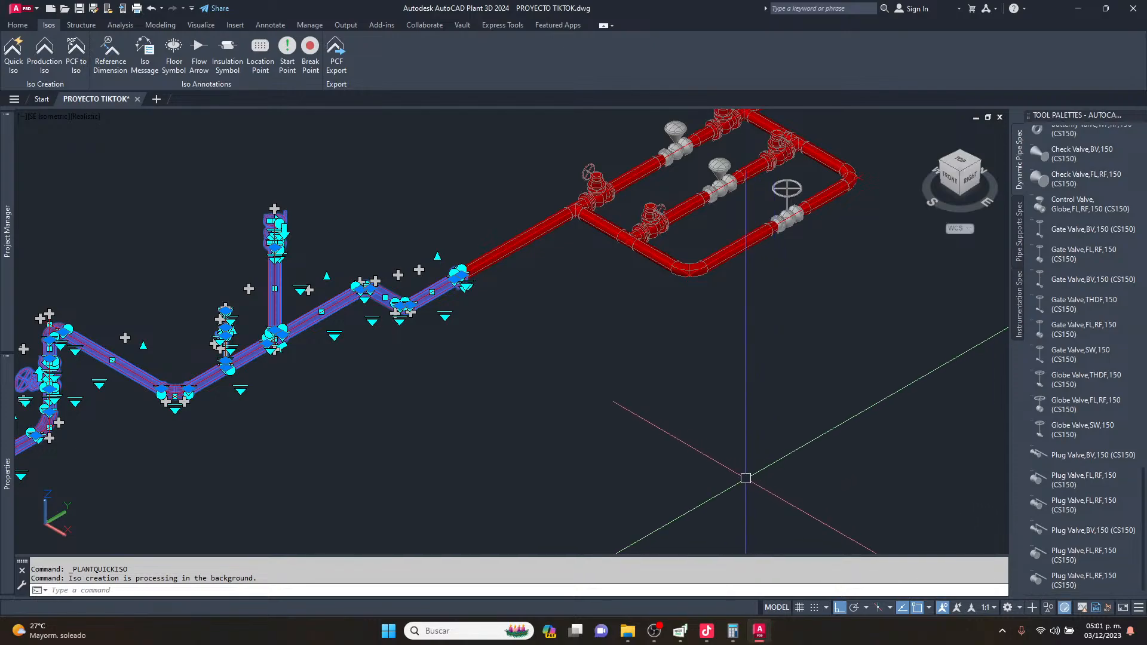
{"action": "scroll", "coordinate": [771, 385], "scroll_direction": "down", "scroll_amount": 4}
{"action": "scroll", "coordinate": [636, 428], "scroll_direction": "up", "scroll_amount": 2}
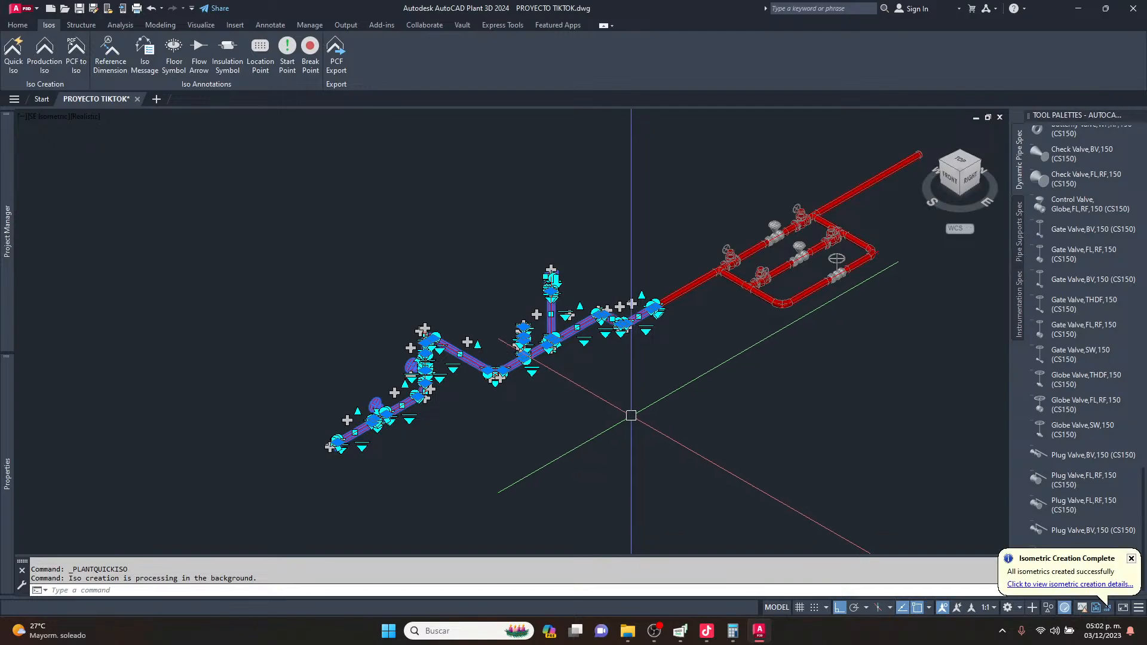
{"action": "left_click", "coordinate": [1056, 585]}
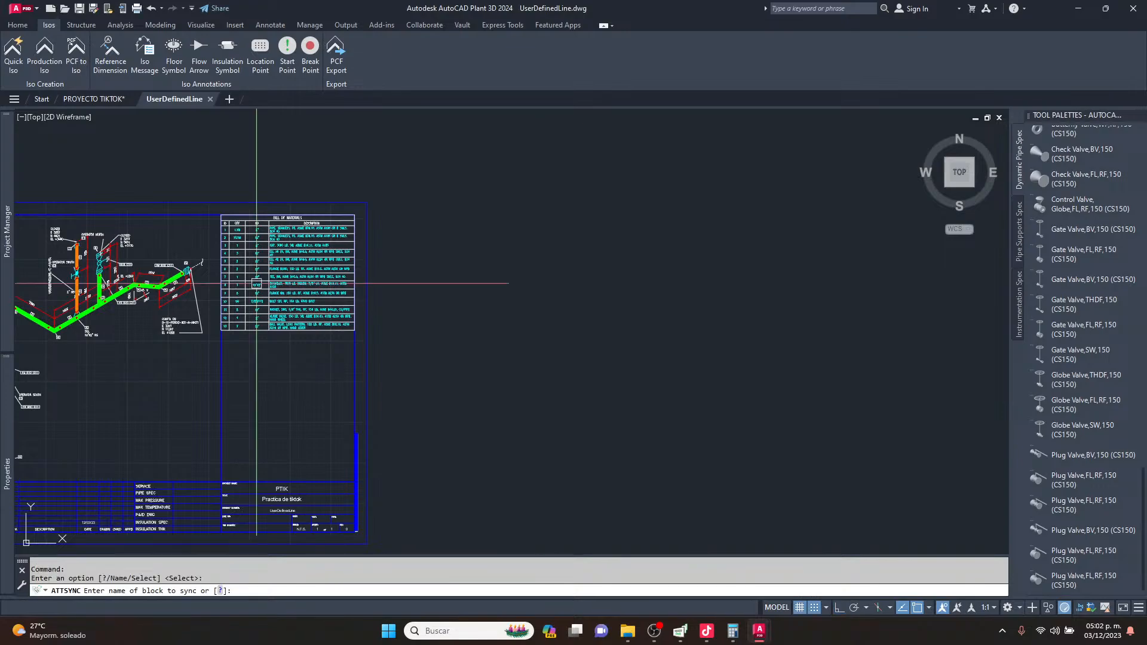
{"action": "middle_click_drag", "start_coordinate": [181, 318], "coordinate": [460, 297]}
{"action": "scroll", "coordinate": [233, 466], "scroll_direction": "up", "scroll_amount": 1}
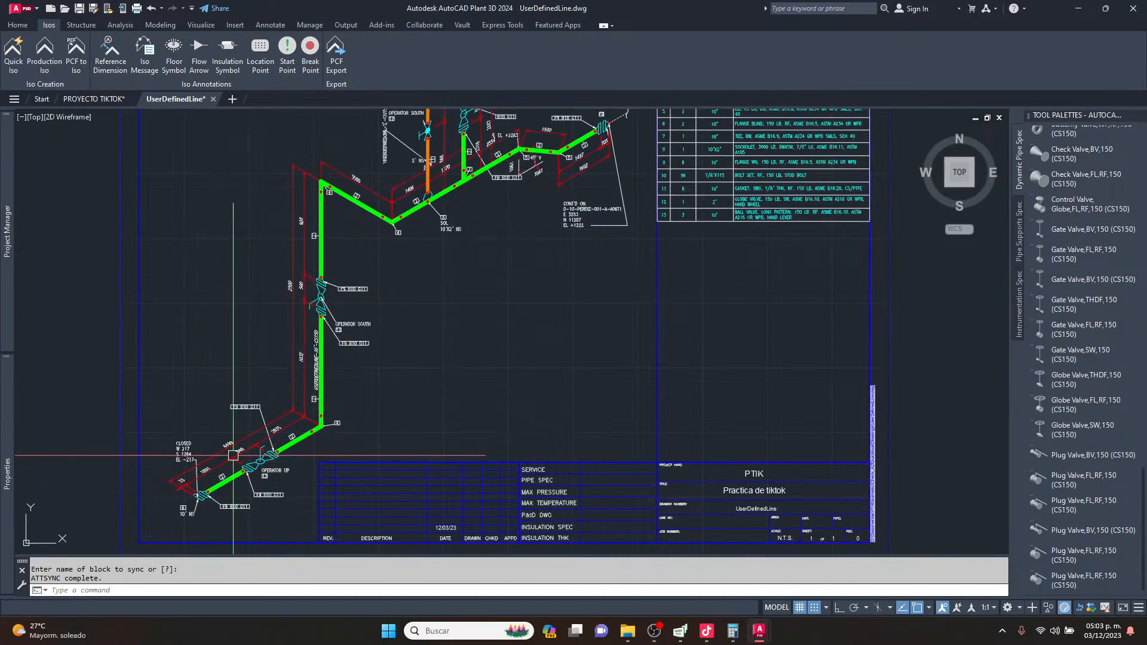
Examine the bill of materials, the pipe route and the overall sheet of the generated isometric drawing.
{"action": "scroll", "coordinate": [245, 460], "scroll_direction": "up", "scroll_amount": 2}
{"action": "scroll", "coordinate": [267, 462], "scroll_direction": "down", "scroll_amount": 2}
{"action": "middle_click_drag", "start_coordinate": [509, 240], "coordinate": [422, 365]}
{"action": "scroll", "coordinate": [513, 269], "scroll_direction": "up", "scroll_amount": 2}
{"action": "middle_click_drag", "start_coordinate": [595, 308], "coordinate": [586, 310]}
{"action": "mouse_move", "coordinate": [694, 252]}
{"action": "middle_mouse_down"}
{"action": "mouse_move", "coordinate": [327, 289]}
{"action": "mouse_move", "coordinate": [273, 396]}
{"action": "middle_mouse_up"}
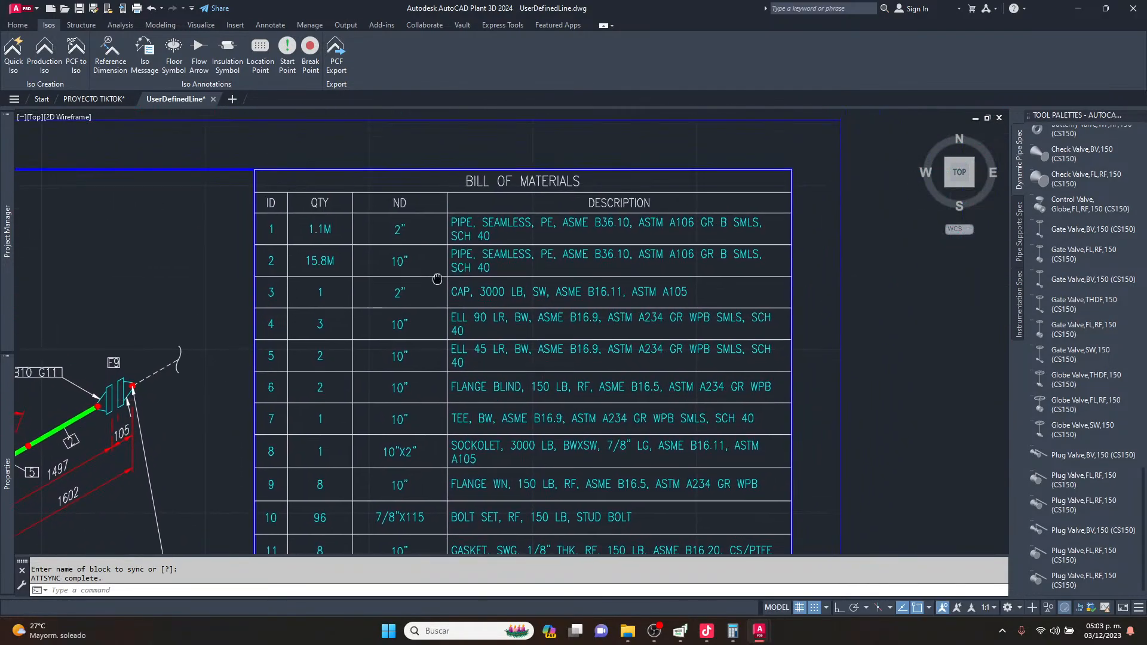
{"action": "scroll", "coordinate": [441, 261], "scroll_direction": "up", "scroll_amount": 2}
{"action": "middle_click_drag", "start_coordinate": [462, 312], "coordinate": [472, 238]}
{"action": "scroll", "coordinate": [510, 248], "scroll_direction": "down", "scroll_amount": 2}
{"action": "middle_click_drag", "start_coordinate": [536, 361], "coordinate": [541, 274]}
{"action": "middle_click_drag", "start_coordinate": [570, 226], "coordinate": [591, 306]}
{"action": "scroll", "coordinate": [616, 269], "scroll_direction": "down", "scroll_amount": 1}
{"action": "scroll", "coordinate": [616, 269], "scroll_direction": "up", "scroll_amount": 2}
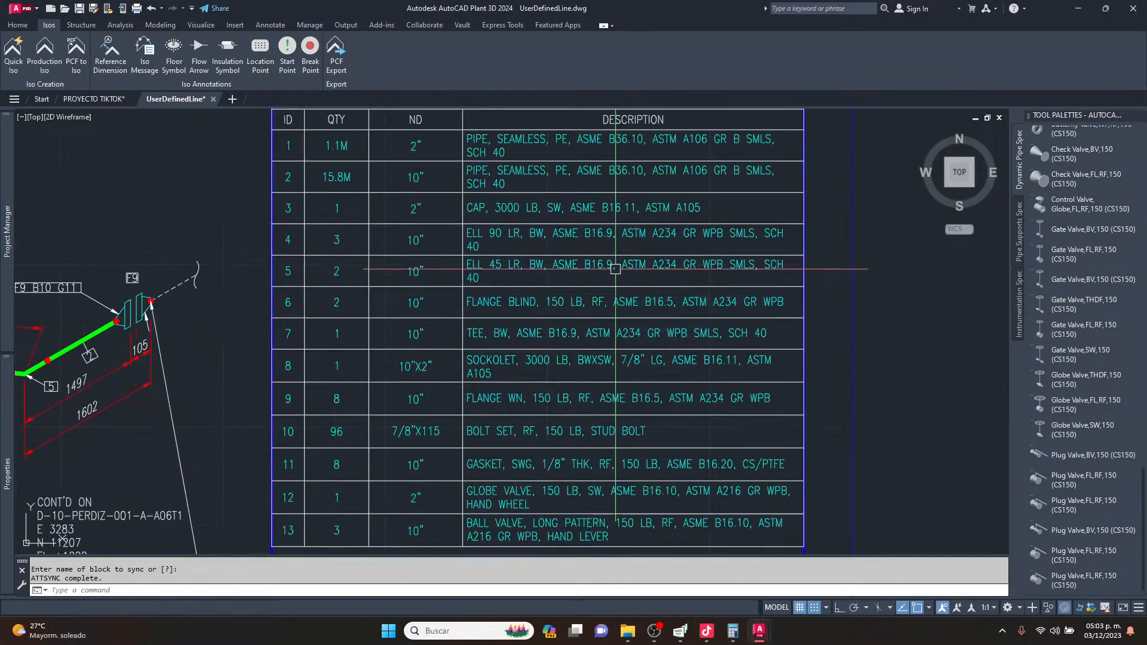
{"action": "scroll", "coordinate": [586, 342], "scroll_direction": "down", "scroll_amount": 1}
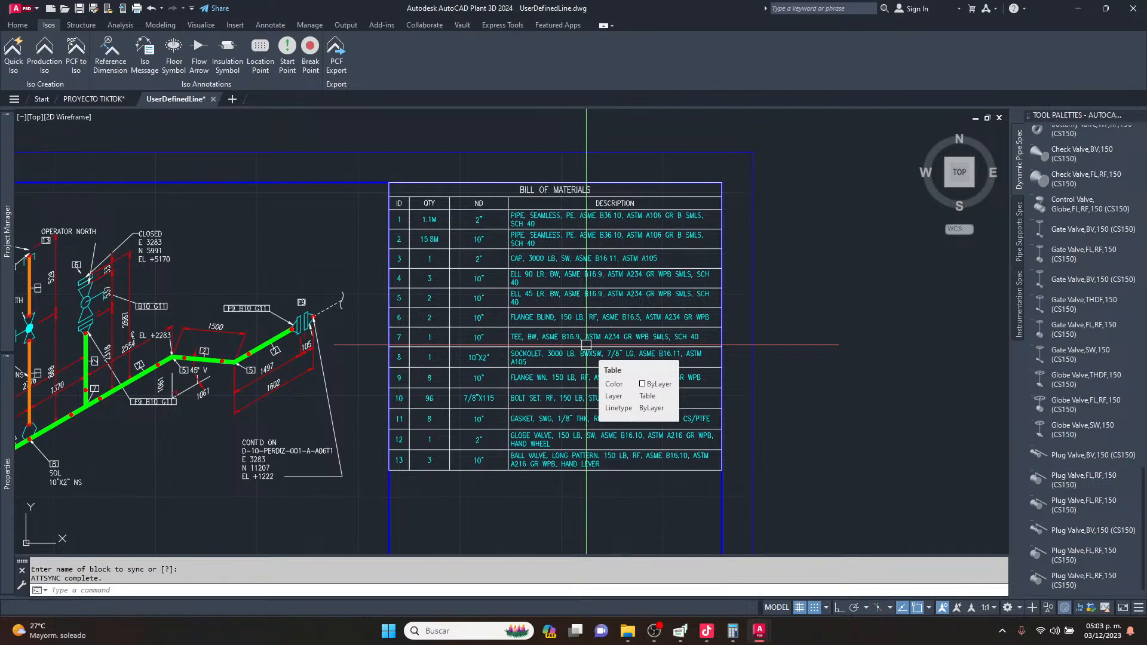
{"action": "scroll", "coordinate": [587, 345], "scroll_direction": "down", "scroll_amount": 5}
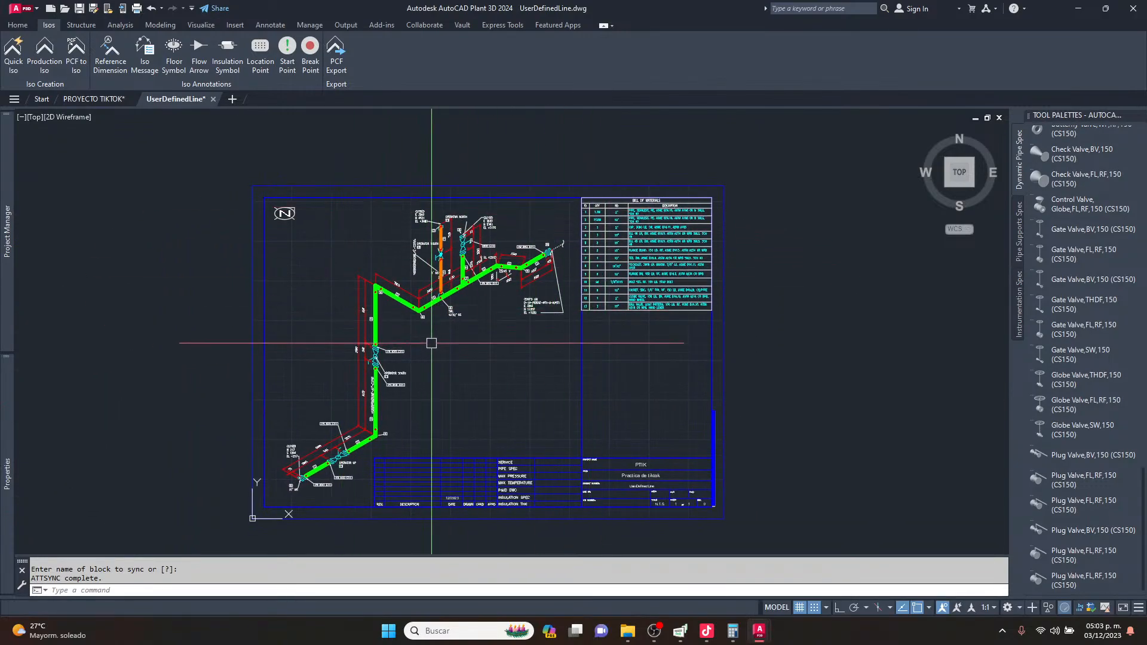
{"action": "scroll", "coordinate": [435, 355], "scroll_direction": "up", "scroll_amount": 3}
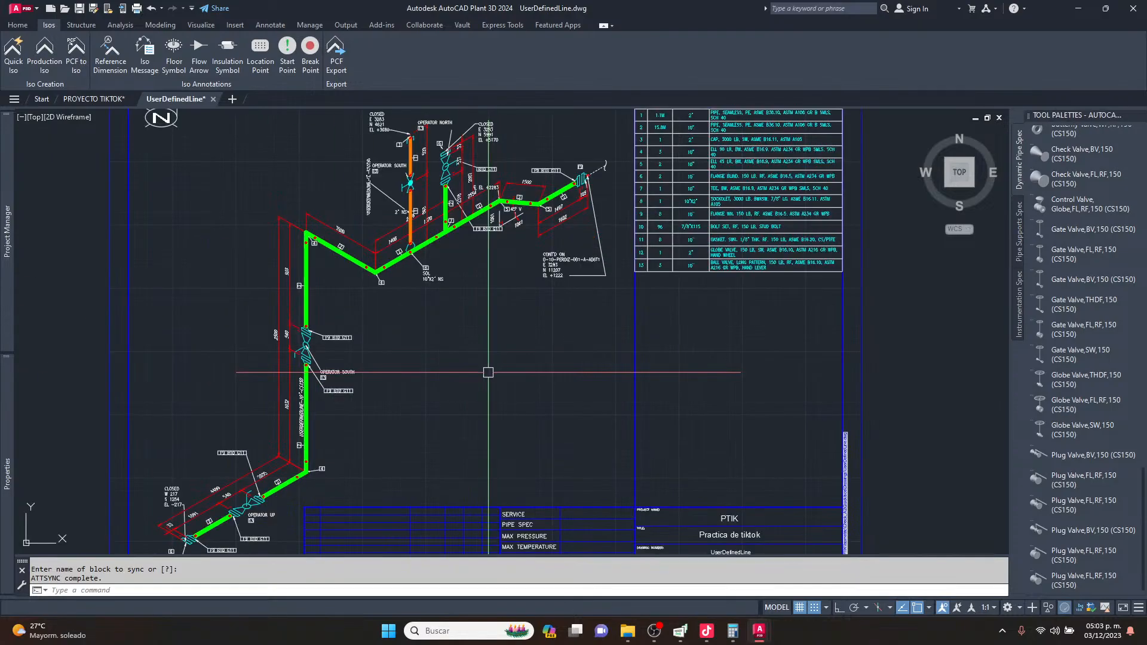
{"action": "scroll", "coordinate": [307, 345], "scroll_direction": "down", "scroll_amount": 3}
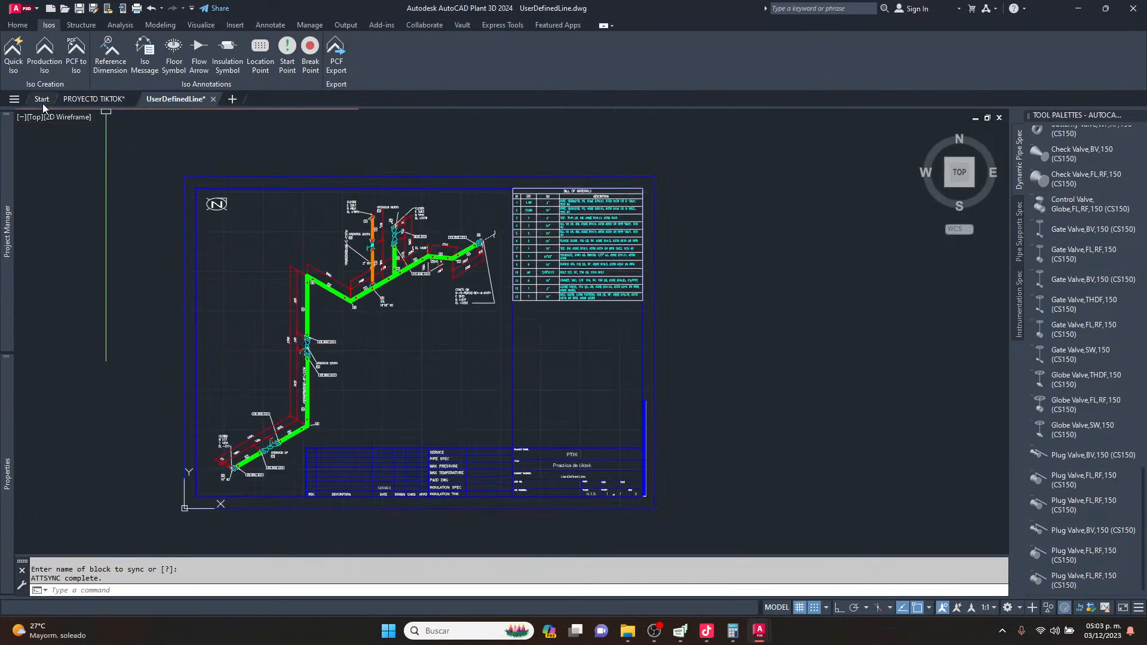
{"action": "left_click", "coordinate": [14, 62]}
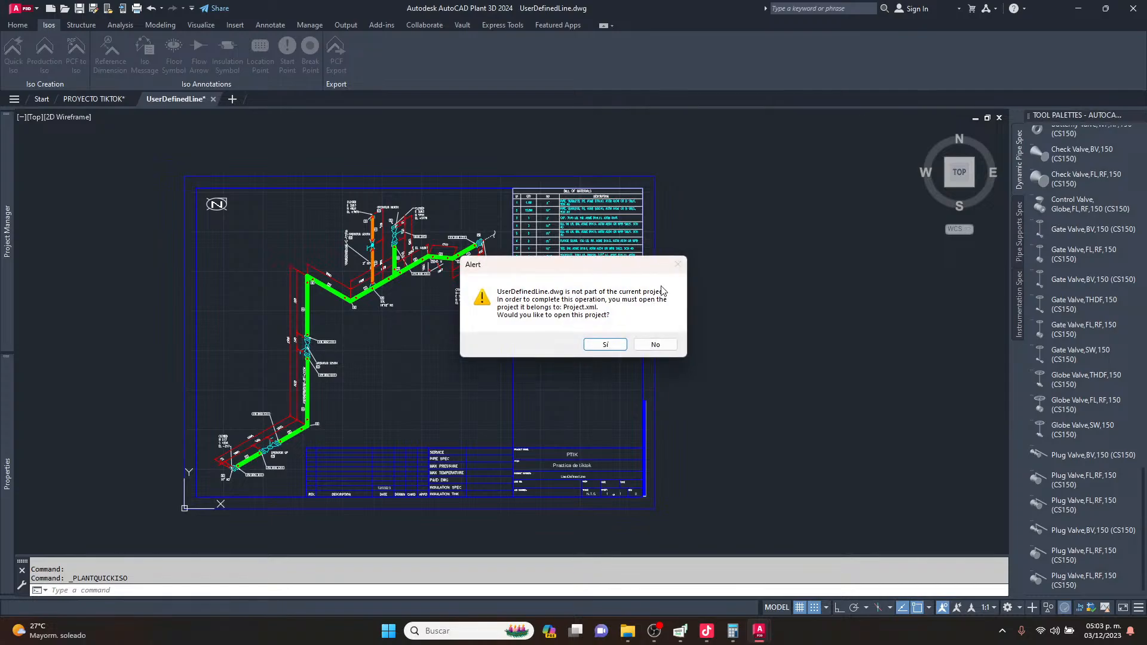
{"action": "key", "text": "Return"}
{"action": "key", "text": "Escape"}
{"action": "key", "text": "Escape"}
Return to the PROYECTO TIKTOK model and set up a Check_A2 Production Iso for line D-10-PERDIZ-001-A-A06T1.
{"action": "left_click", "coordinate": [96, 99]}
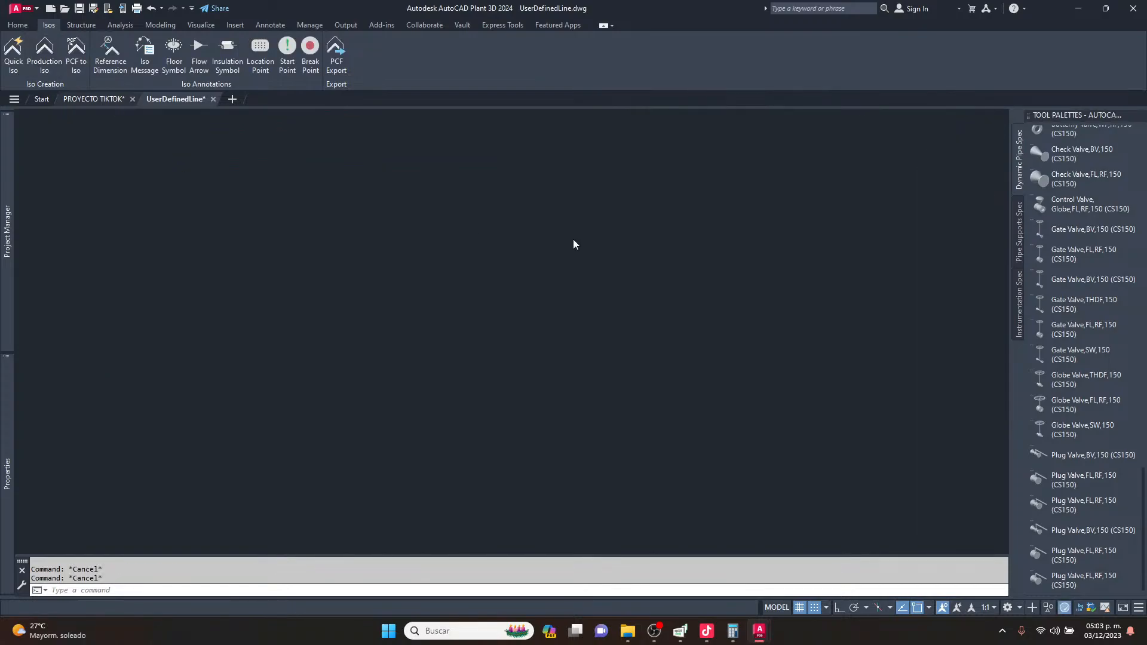
{"action": "scroll", "coordinate": [520, 263], "scroll_direction": "down", "scroll_amount": 3}
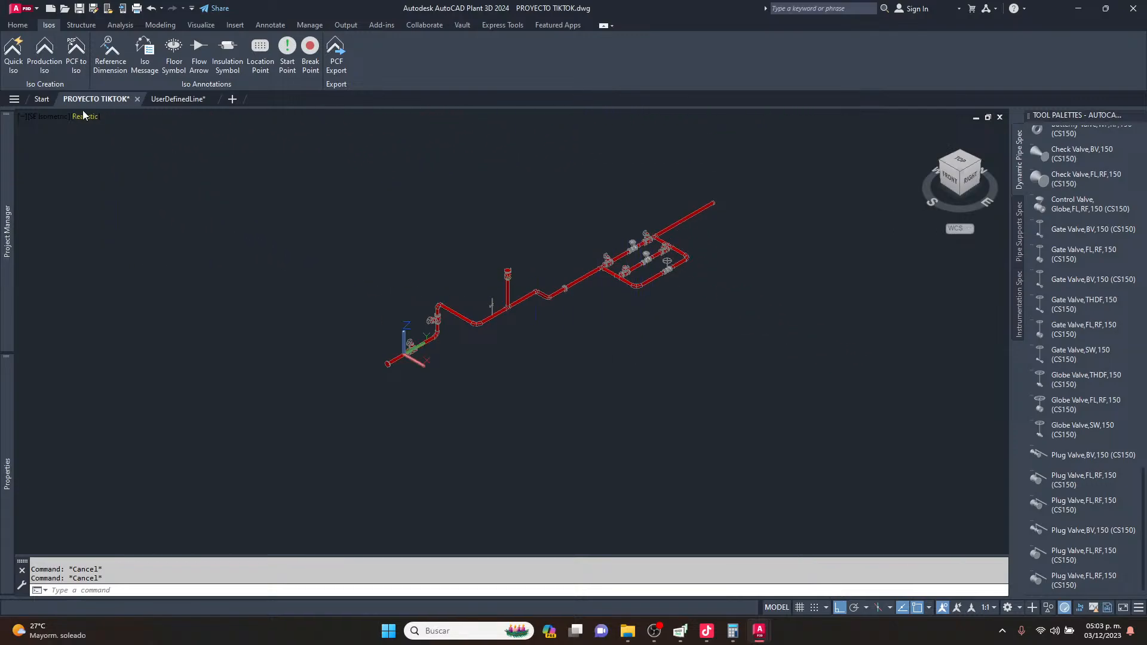
{"action": "left_click", "coordinate": [43, 54]}
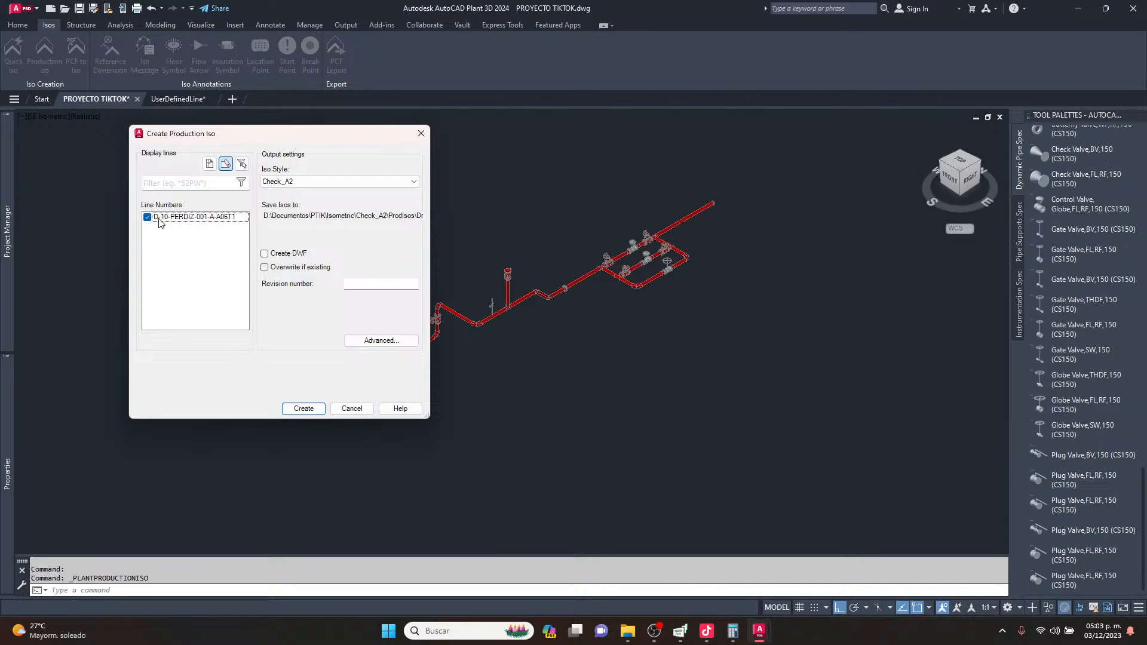
{"action": "left_click", "coordinate": [197, 218]}
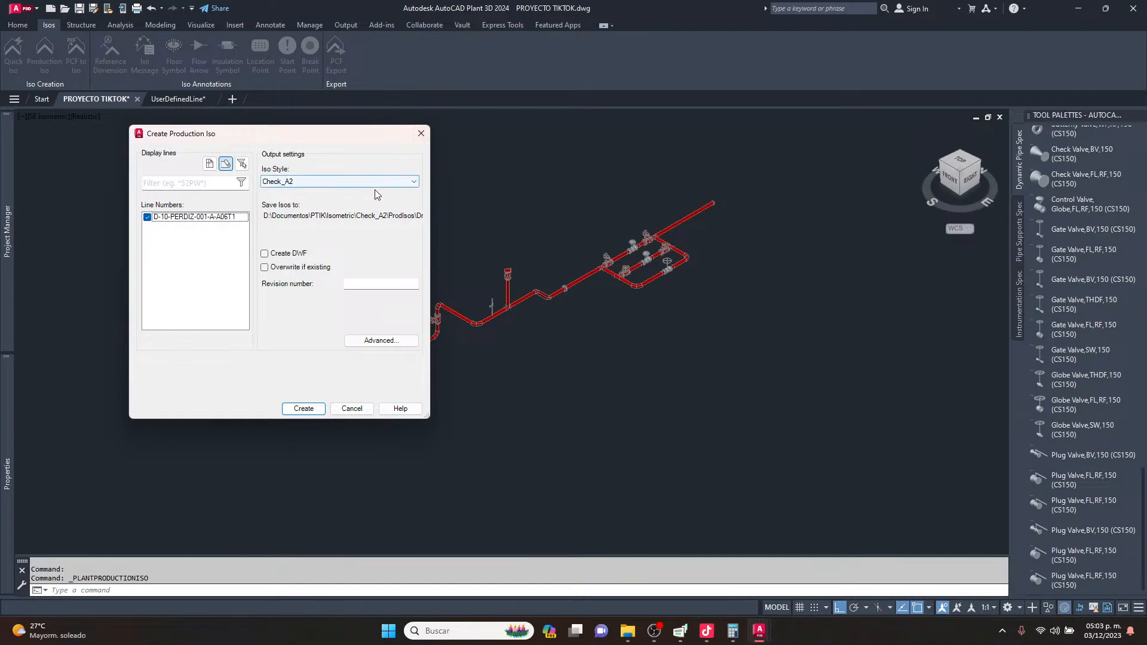
Override the default north arrow direction with Upper Right in the advanced options and create the production isometric.
{"action": "left_click", "coordinate": [375, 342]}
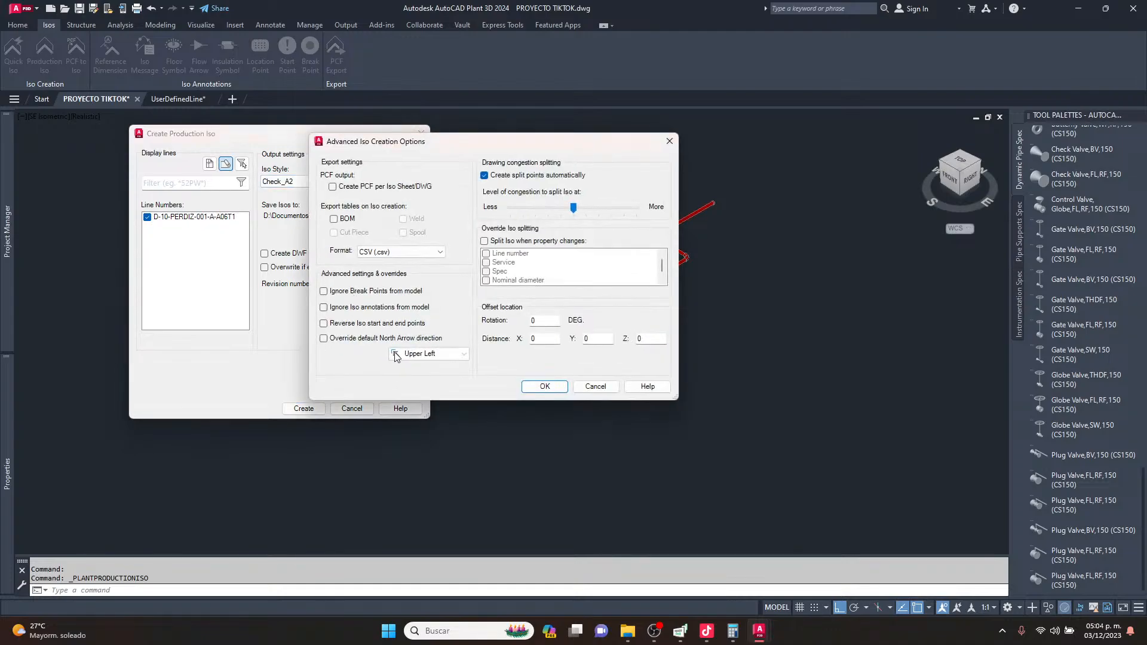
{"action": "left_click", "coordinate": [349, 338]}
{"action": "left_click", "coordinate": [427, 353]}
{"action": "left_click", "coordinate": [446, 374]}
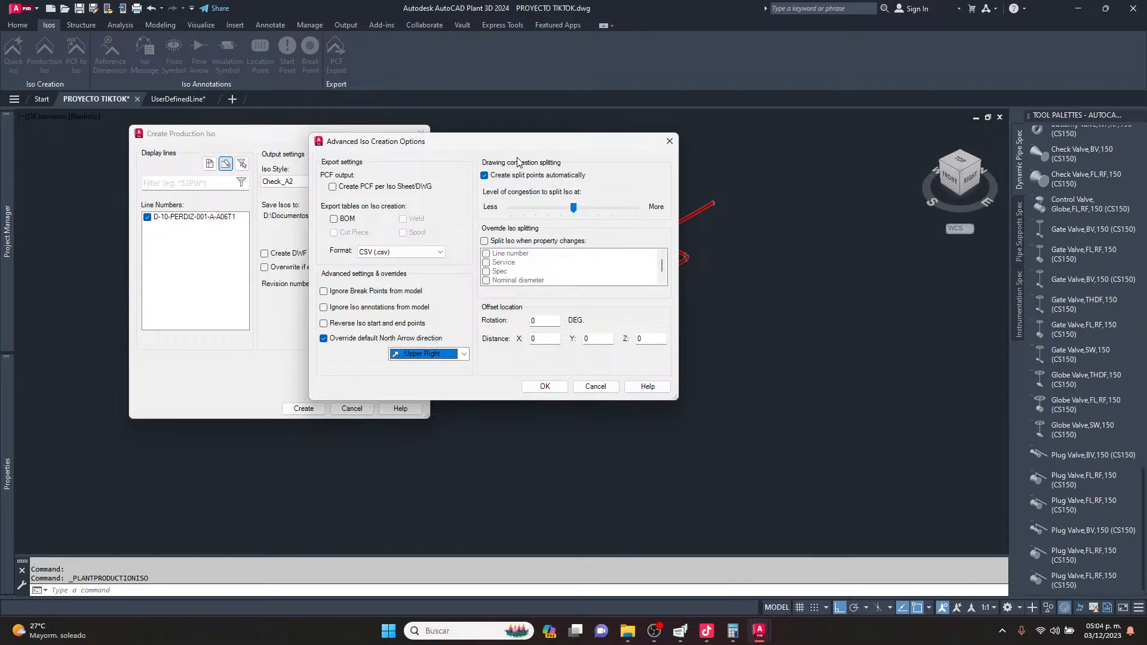
{"action": "left_click", "coordinate": [545, 386]}
{"action": "left_click", "coordinate": [304, 410]}
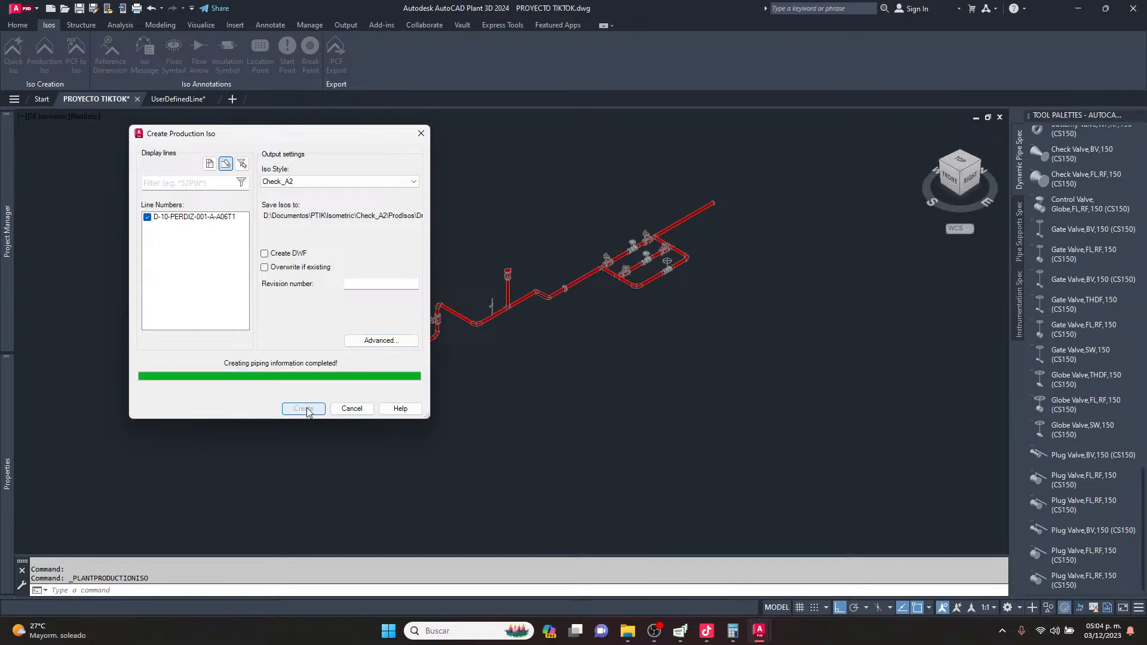
{"action": "right_click", "coordinate": [529, 313]}
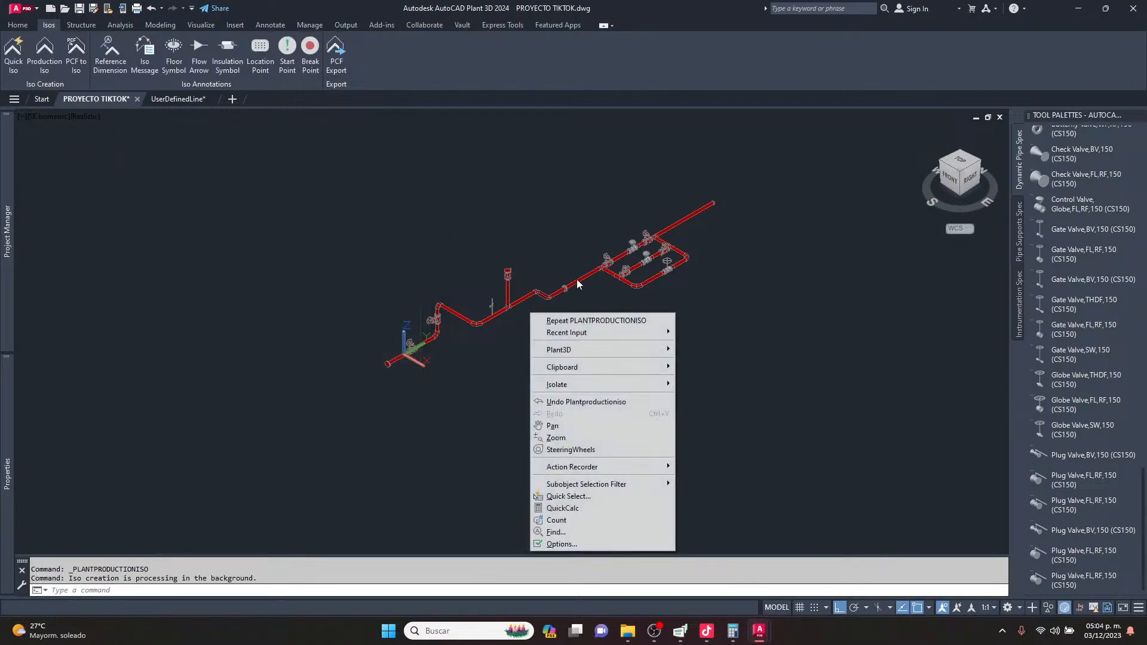
{"action": "left_click", "coordinate": [560, 276]}
{"action": "key", "text": "Escape"}
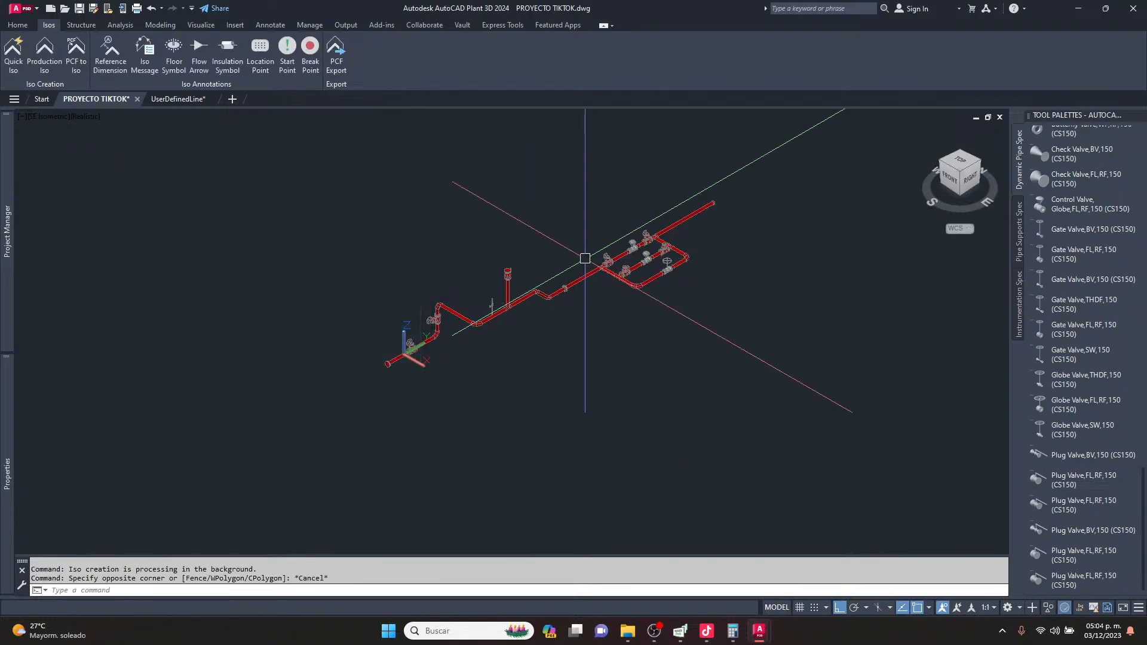
{"action": "scroll", "coordinate": [494, 300], "scroll_direction": "up", "scroll_amount": 2}
{"action": "key", "text": "Escape"}
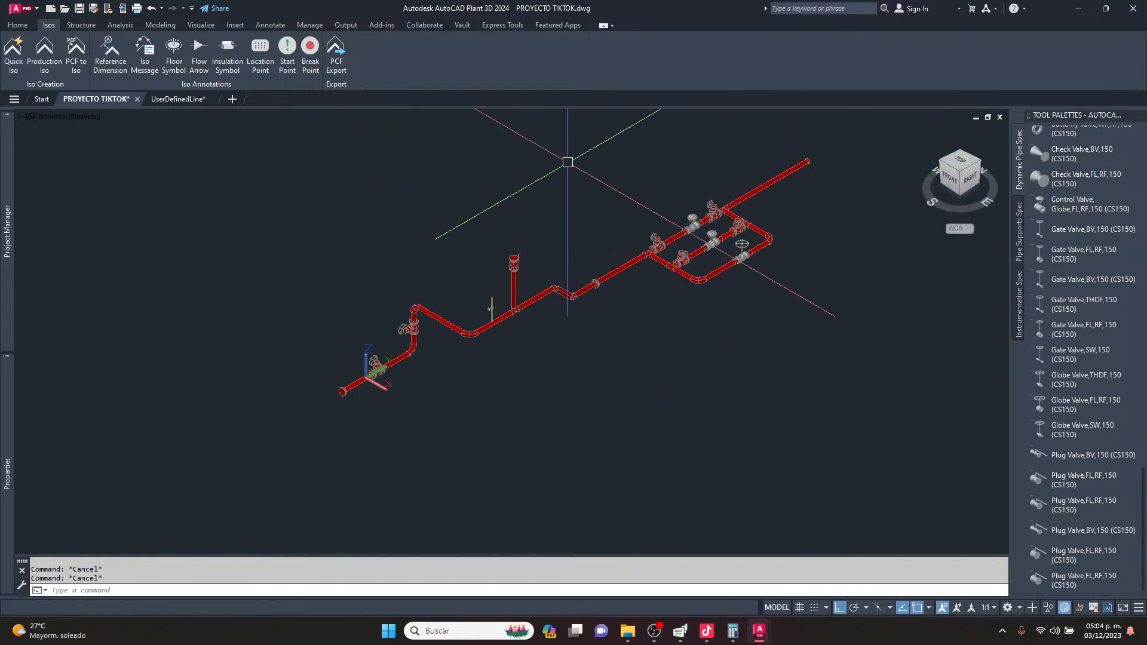
{"action": "scroll", "coordinate": [553, 278], "scroll_direction": "up", "scroll_amount": 2}
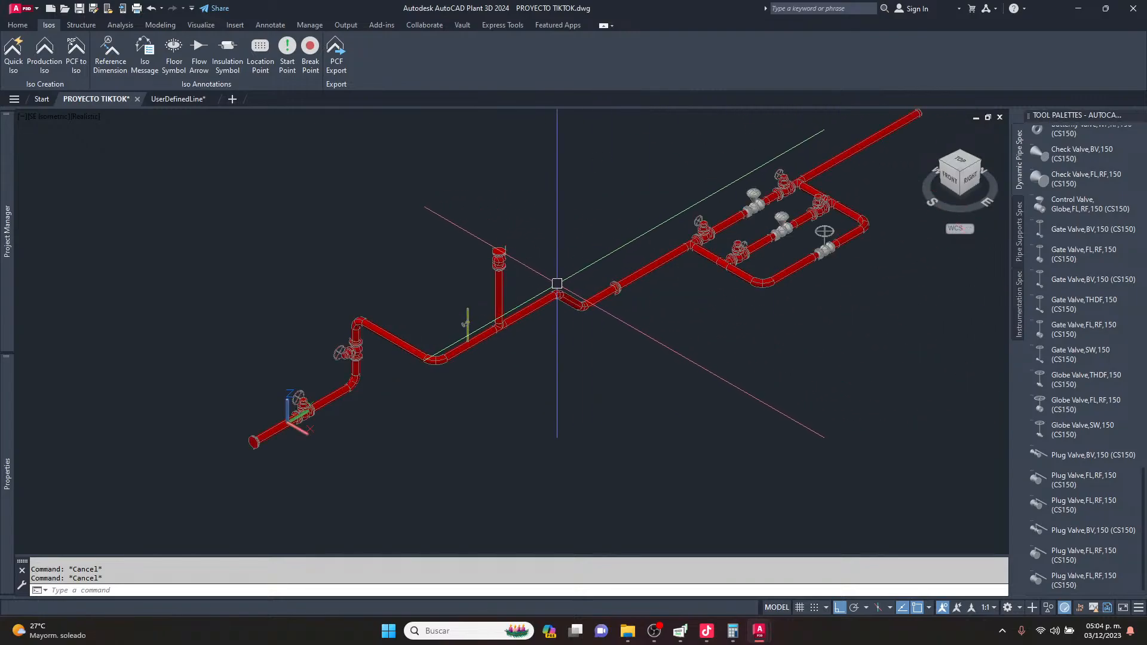
{"action": "scroll", "coordinate": [575, 287], "scroll_direction": "down", "scroll_amount": 1}
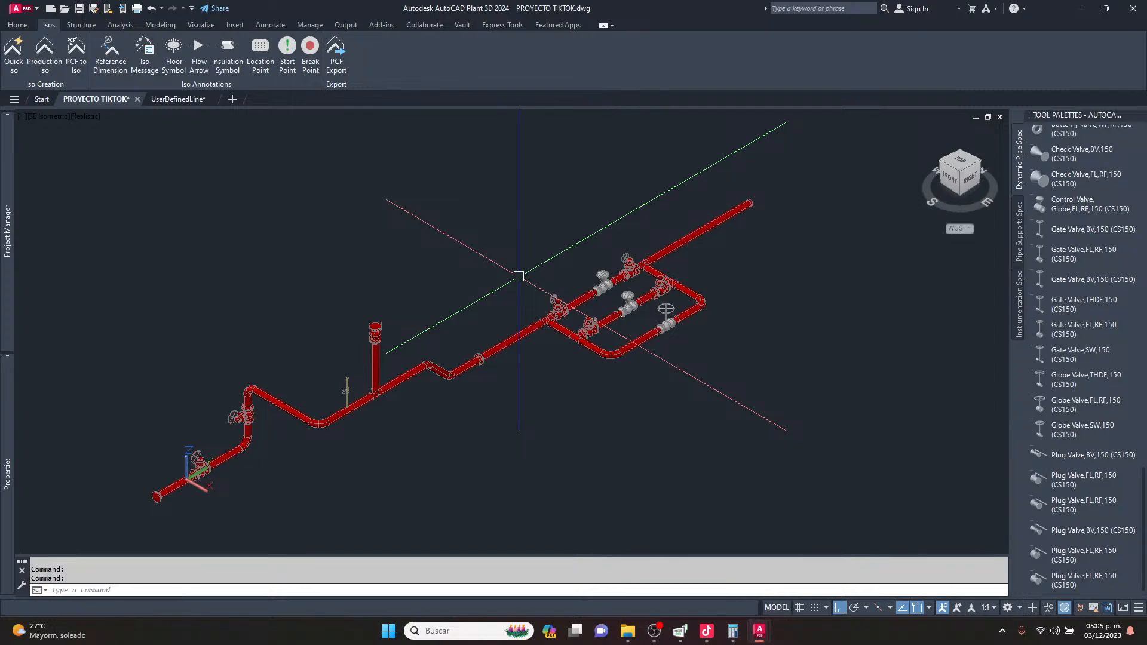
Start an orthographic view in a new orthographic drawing named PLANTA GENERAL.
{"action": "left_click", "coordinate": [17, 25]}
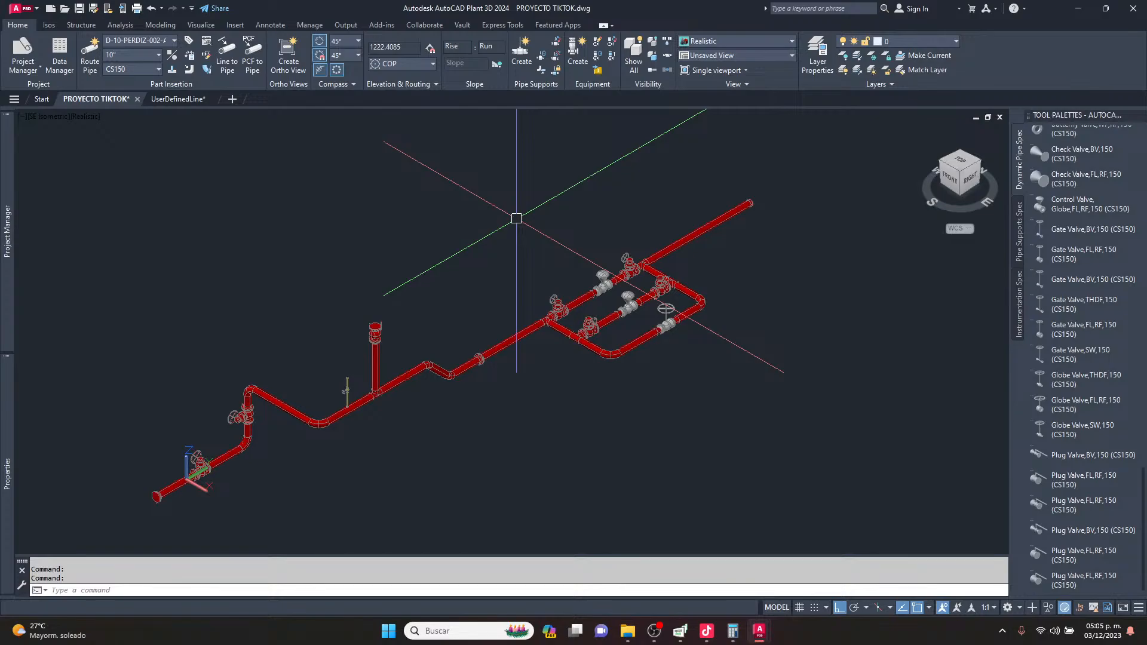
{"action": "left_click", "coordinate": [281, 53]}
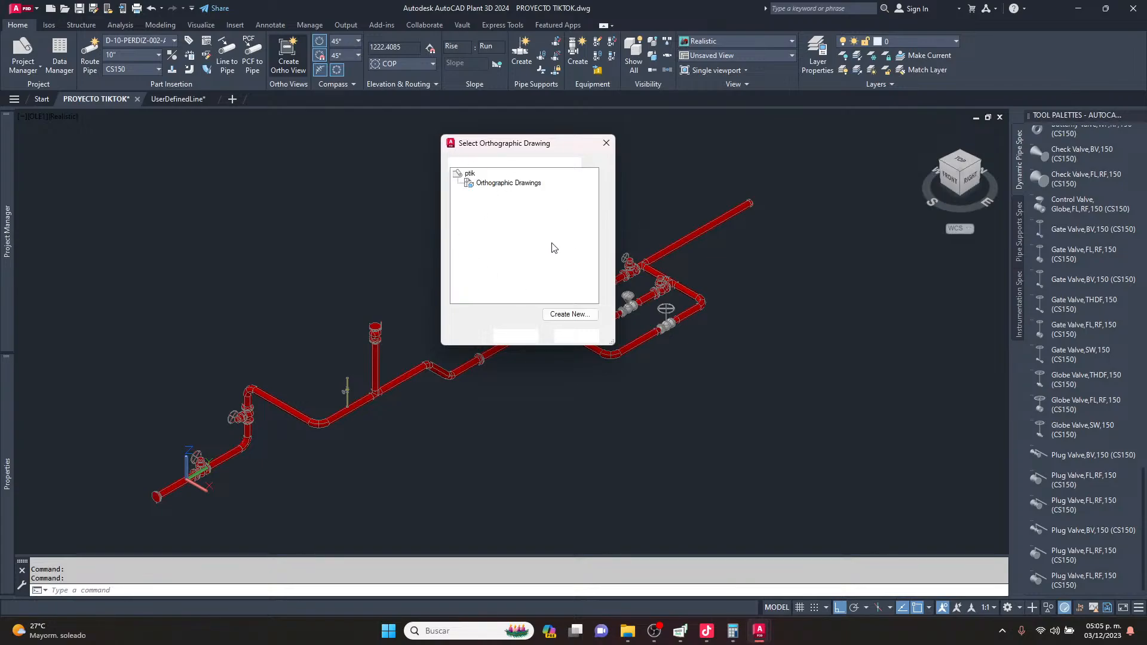
{"action": "left_click", "coordinate": [568, 315]}
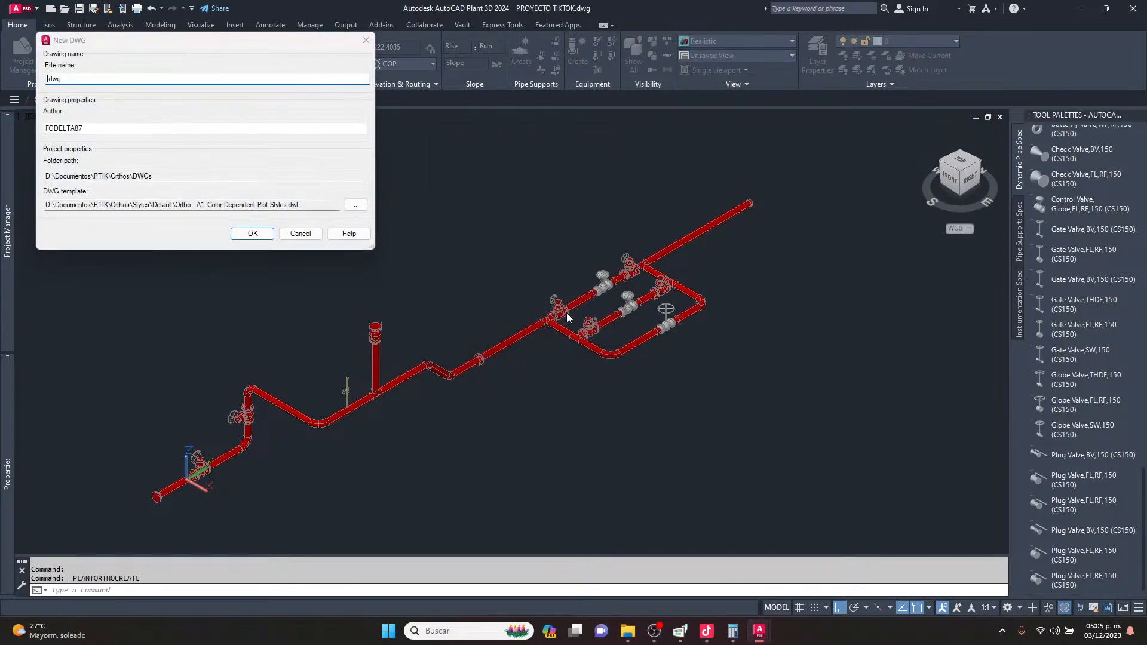
{"action": "type", "text": "PLANTA GENERAL"}
Assign the FORMATO D template to the new orthographic drawing and create it.
{"action": "left_click", "coordinate": [356, 205]}
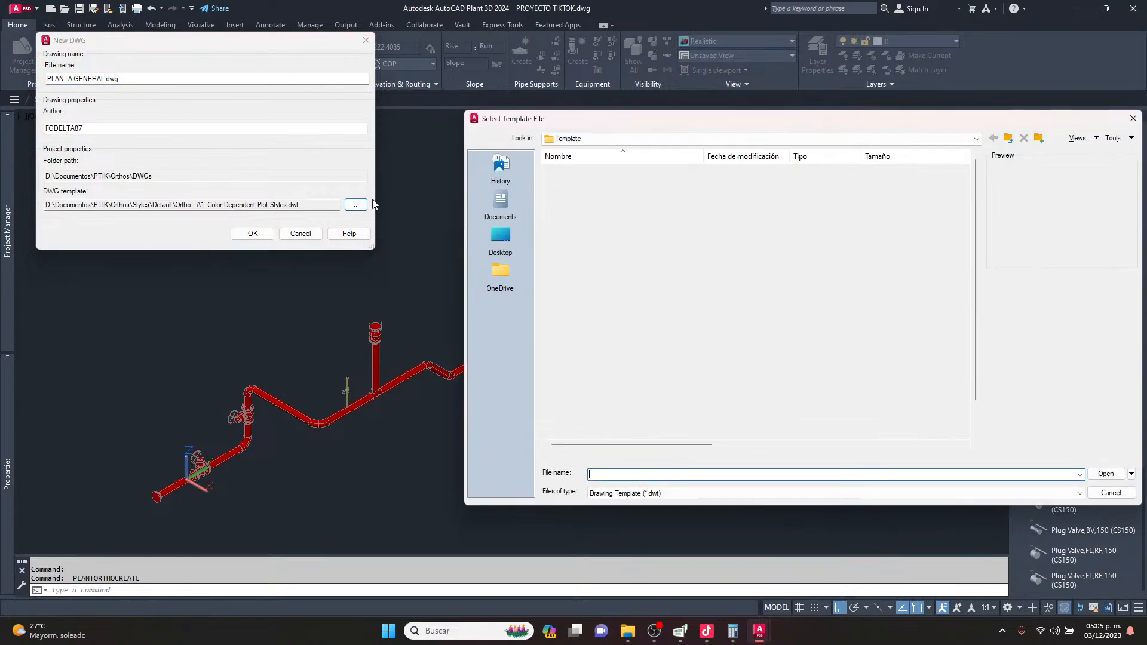
{"action": "left_click", "coordinate": [609, 283]}
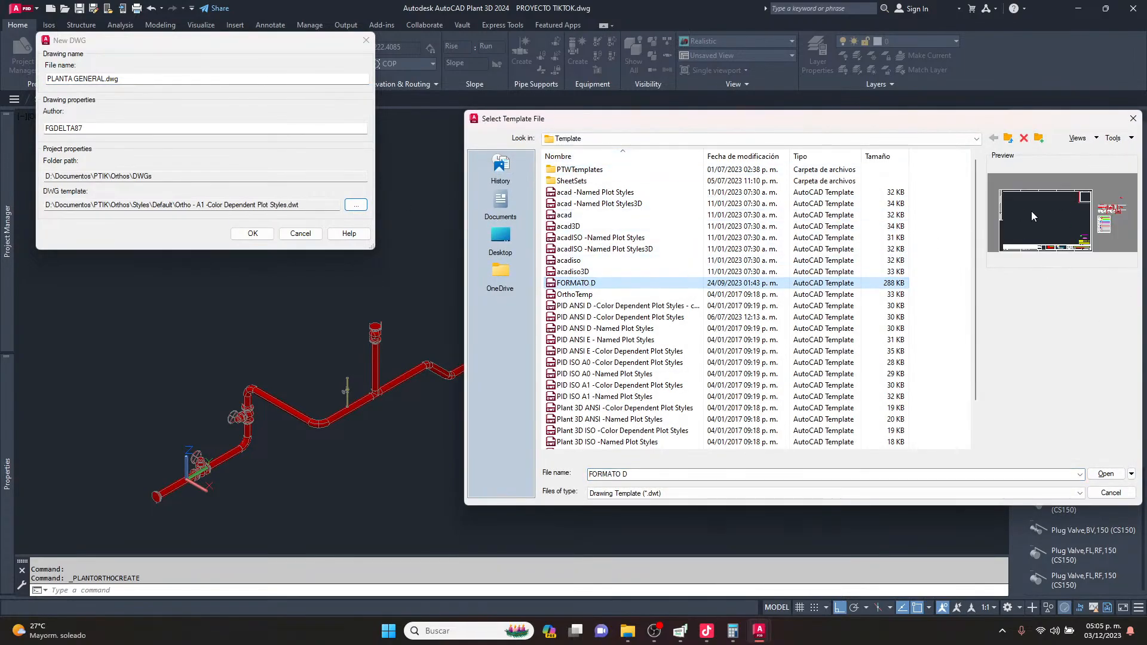
{"action": "left_click", "coordinate": [1101, 473]}
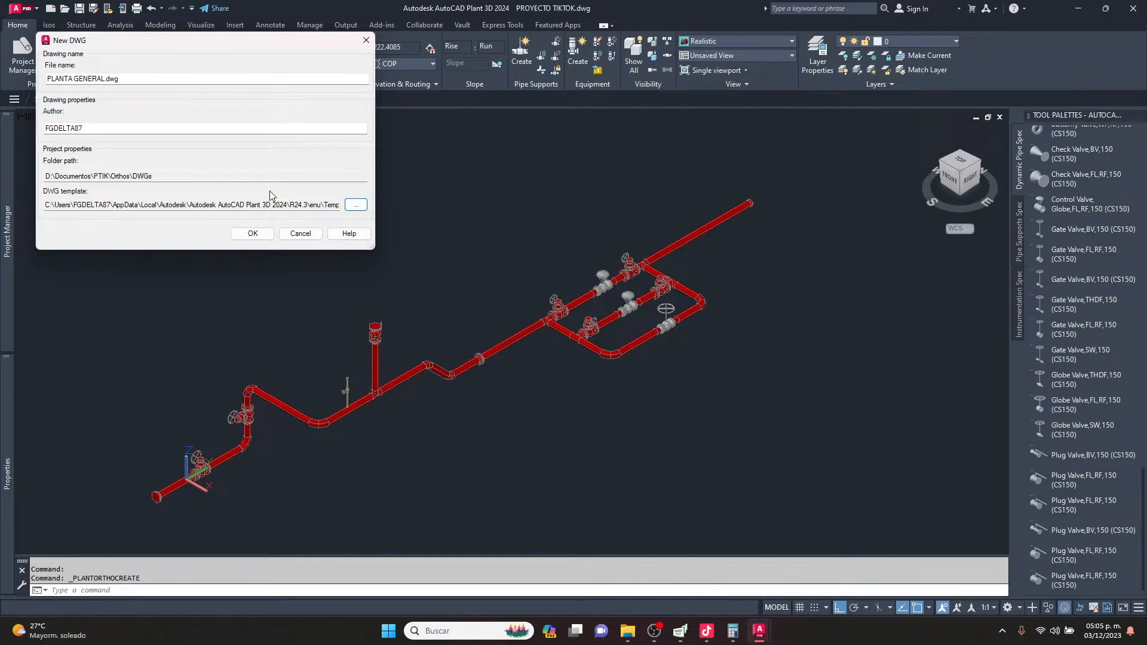
{"action": "left_click", "coordinate": [260, 237]}
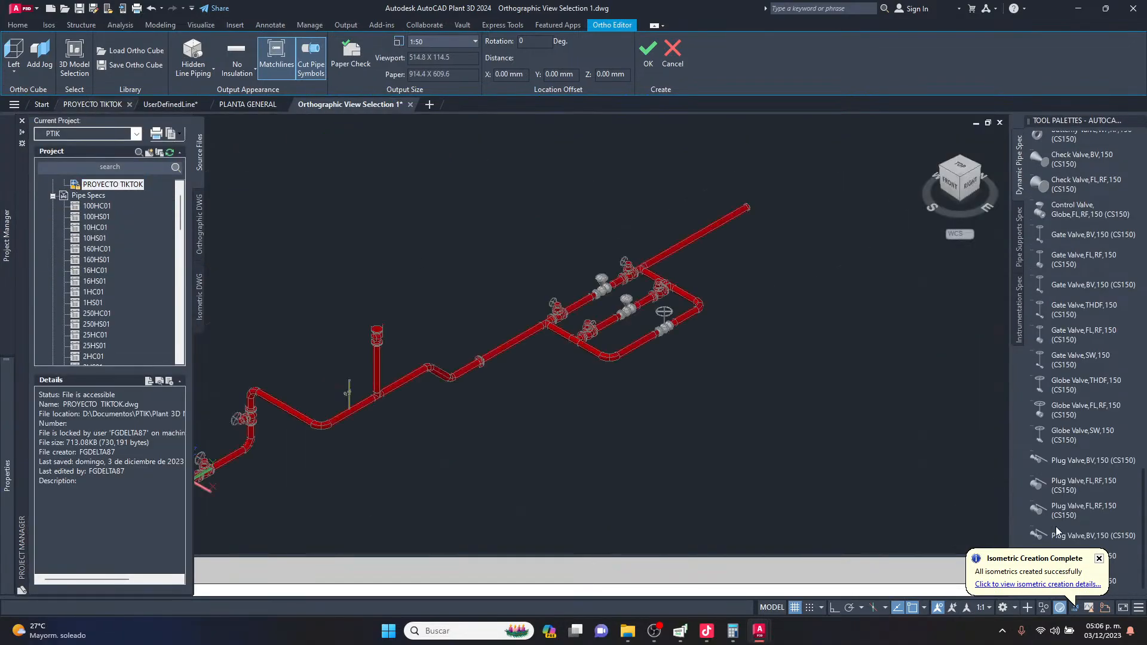
{"action": "left_click", "coordinate": [1035, 584]}
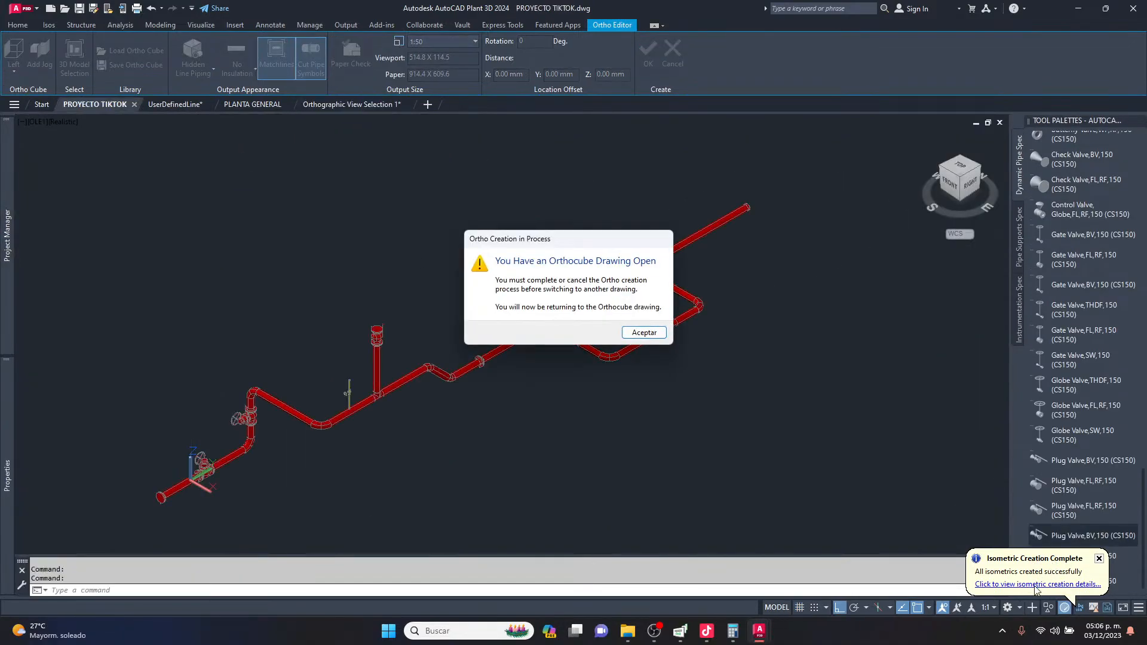
{"action": "left_click", "coordinate": [643, 332]}
{"action": "left_click", "coordinate": [873, 472]}
{"action": "key", "text": "Escape"}
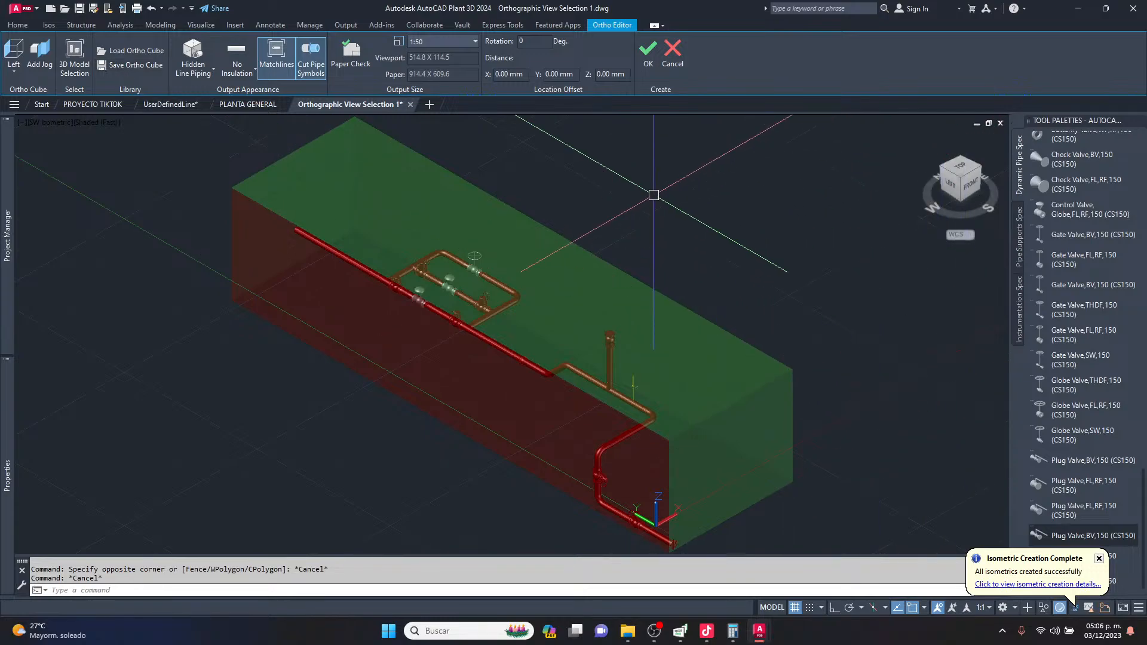
Turn off the grid display in the orthographic view selection drawing.
{"action": "scroll", "coordinate": [597, 204], "scroll_direction": "up", "scroll_amount": 5}
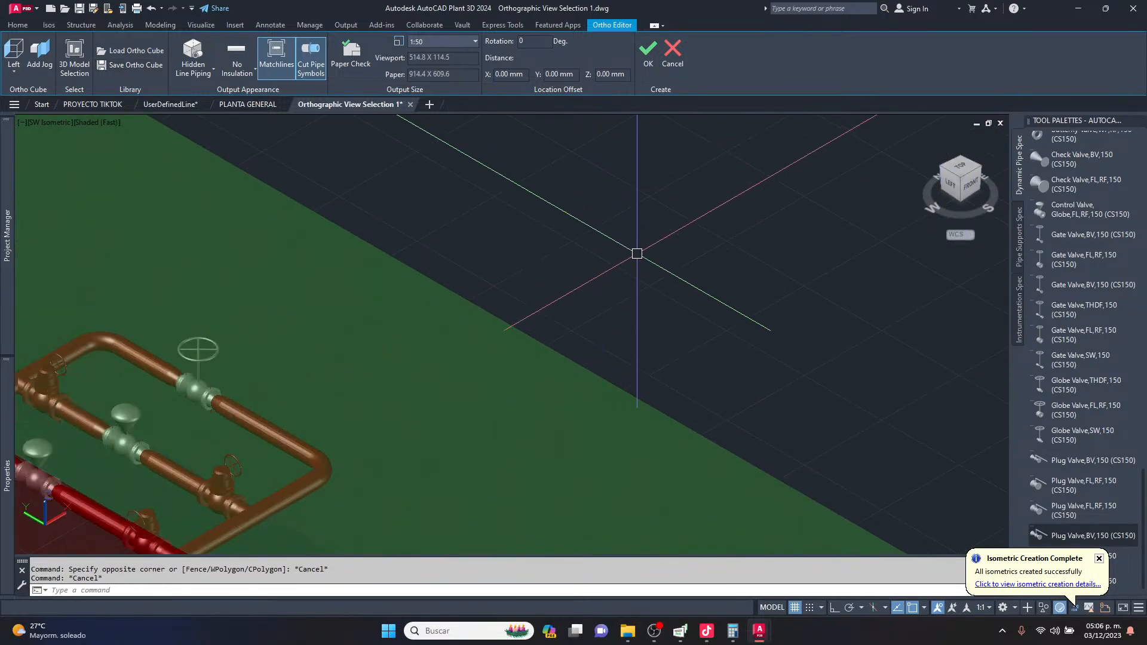
{"action": "scroll", "coordinate": [697, 359], "scroll_direction": "down", "scroll_amount": 5}
{"action": "scroll", "coordinate": [487, 402], "scroll_direction": "up", "scroll_amount": 1}
{"action": "scroll", "coordinate": [486, 402], "scroll_direction": "down", "scroll_amount": 1}
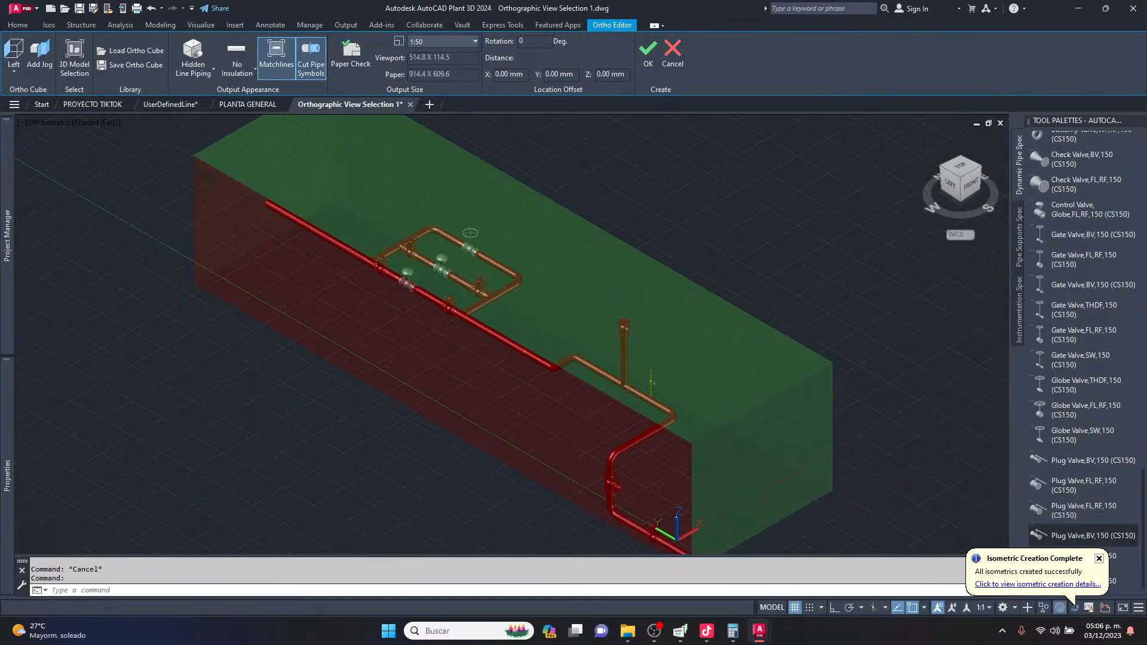
{"action": "key", "text": "F7"}
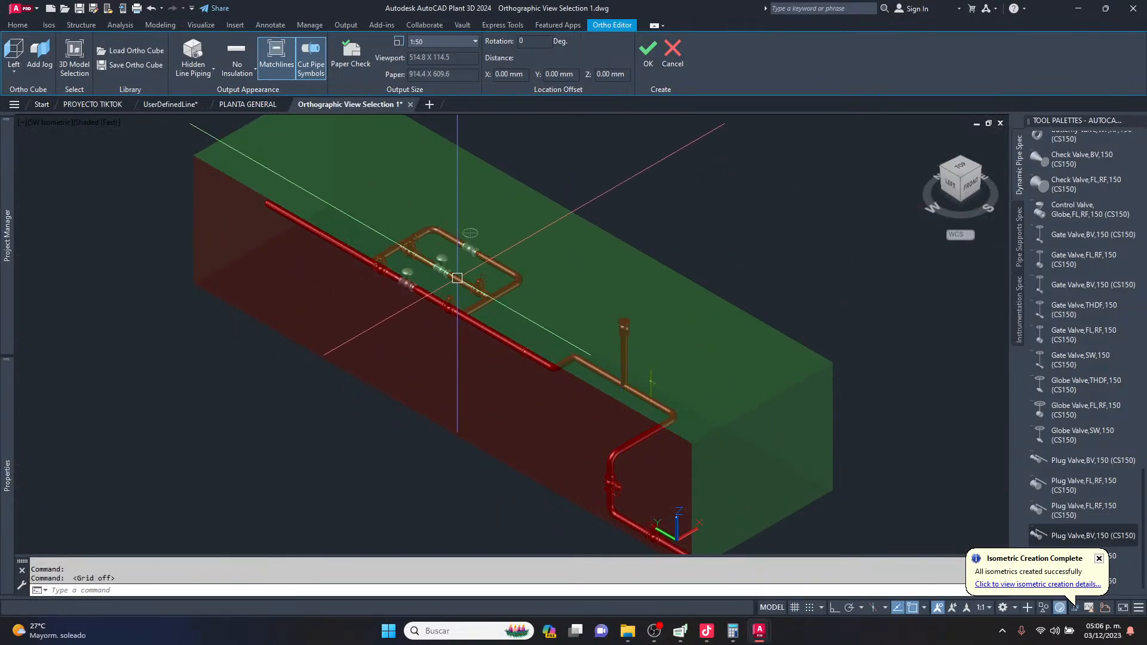
Shorten the ortho cube from the line's starting end so that it encloses only the bypass loop section.
{"action": "scroll", "coordinate": [457, 277], "scroll_direction": "down", "scroll_amount": 1}
{"action": "scroll", "coordinate": [623, 329], "scroll_direction": "down", "scroll_amount": 2}
{"action": "middle_click_drag", "start_coordinate": [622, 330], "coordinate": [454, 335], "text": "shift"}
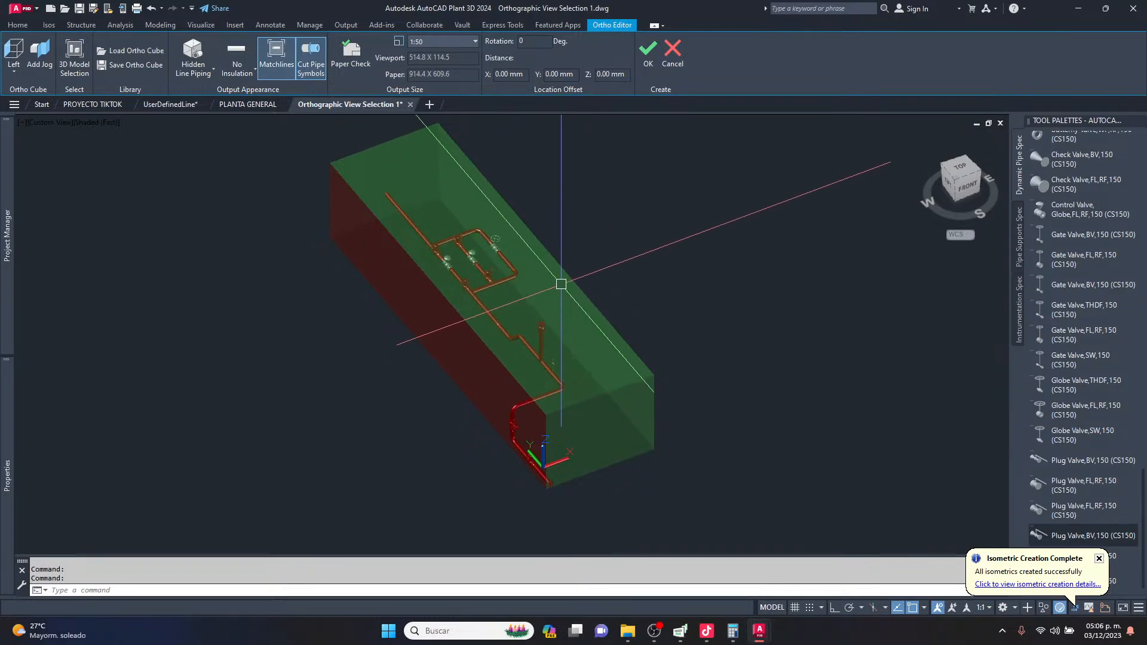
{"action": "middle_click_drag", "start_coordinate": [607, 451], "coordinate": [577, 278], "text": "shift"}
{"action": "left_click", "coordinate": [577, 278]}
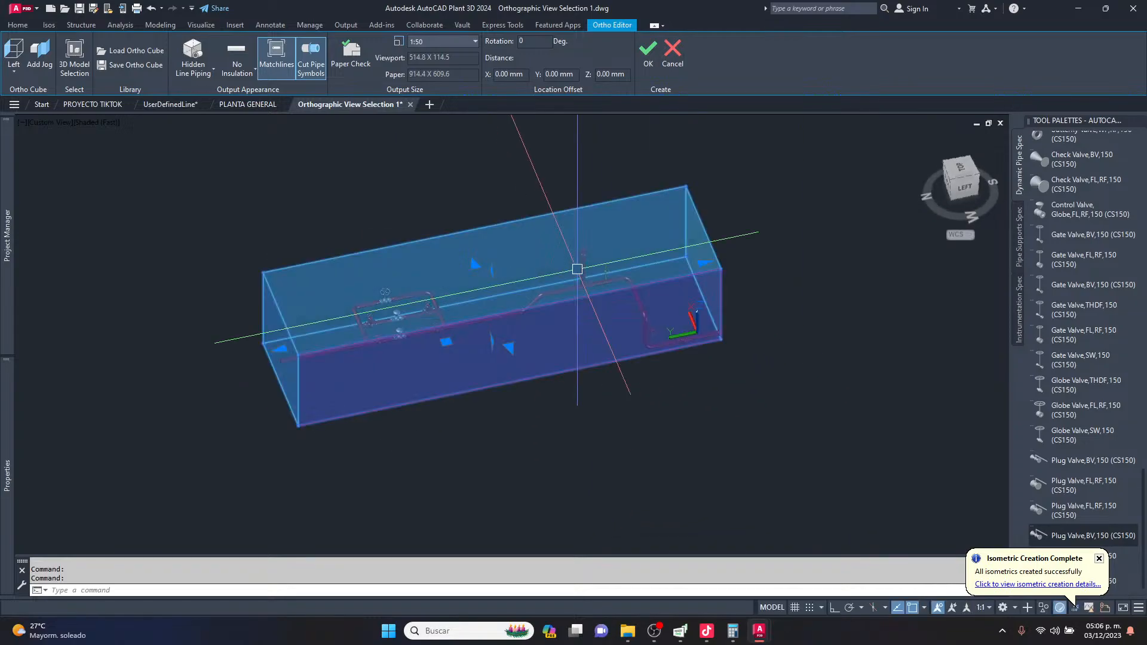
{"action": "left_click", "coordinate": [704, 263]}
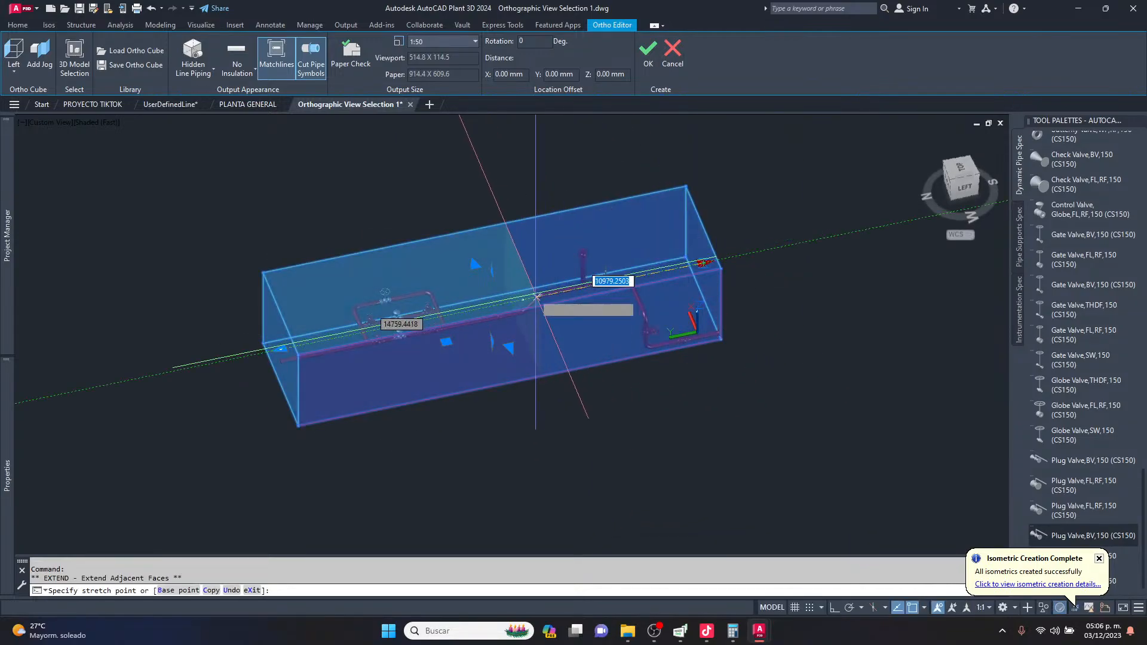
{"action": "left_click", "coordinate": [497, 317]}
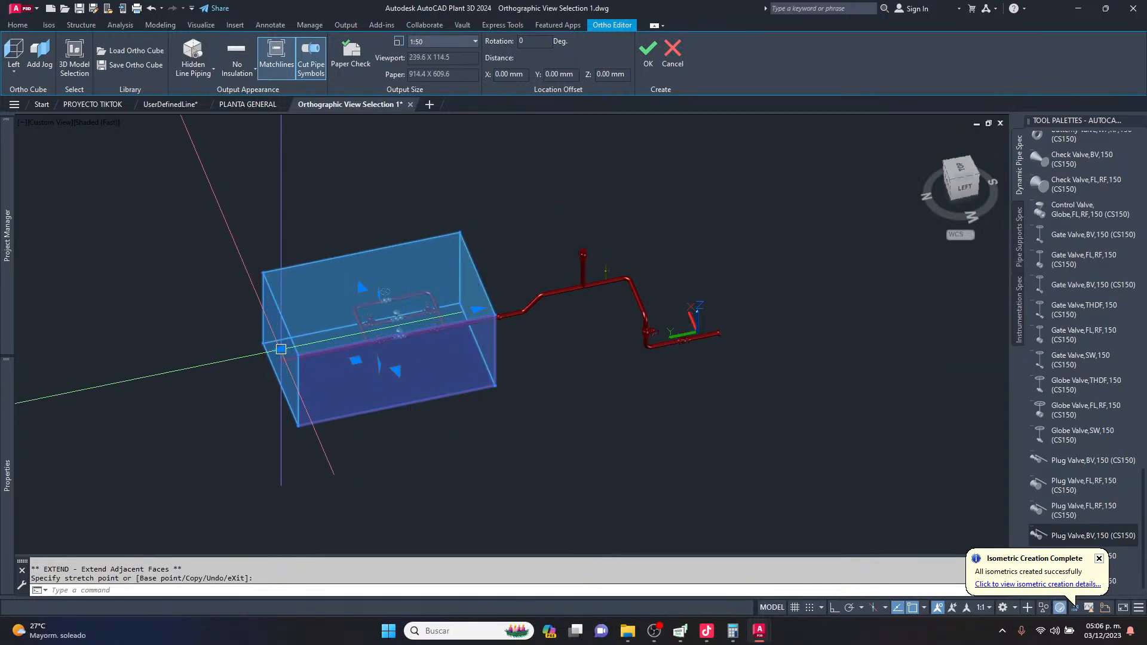
Shorten the ortho cube at the end beyond the bypass loop, leaving part of the straight pipe outside.
{"action": "left_click", "coordinate": [280, 349]}
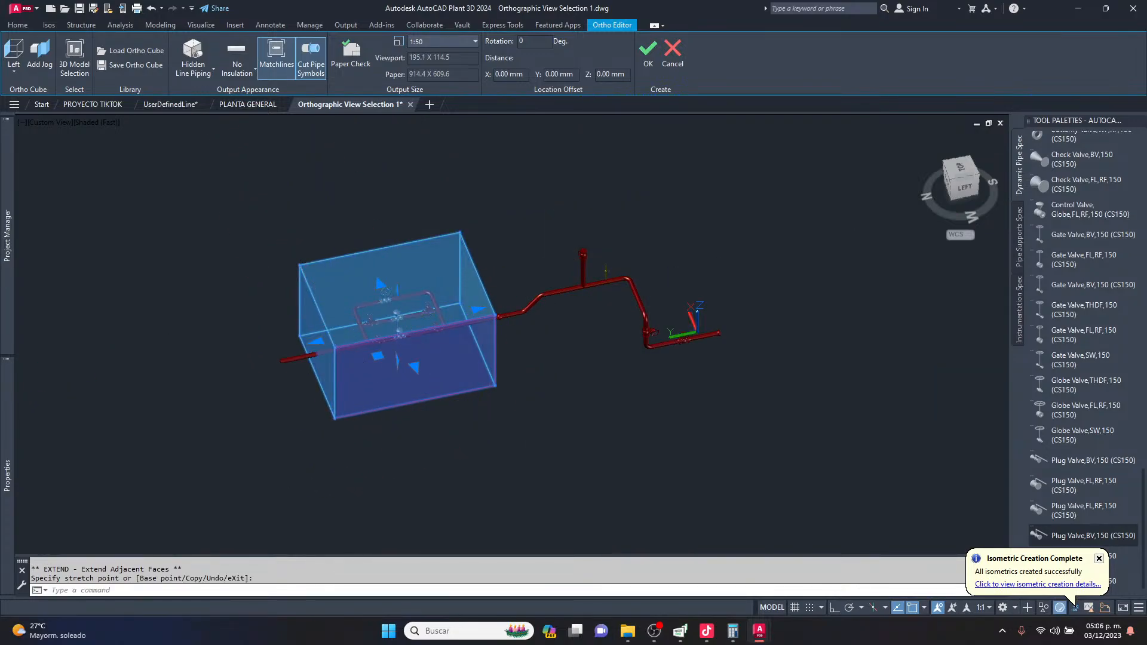
{"action": "left_click", "coordinate": [331, 336]}
{"action": "key", "text": "Escape"}
{"action": "key", "text": "Escape"}
{"action": "middle_click_drag", "start_coordinate": [398, 352], "coordinate": [281, 353], "text": "shift"}
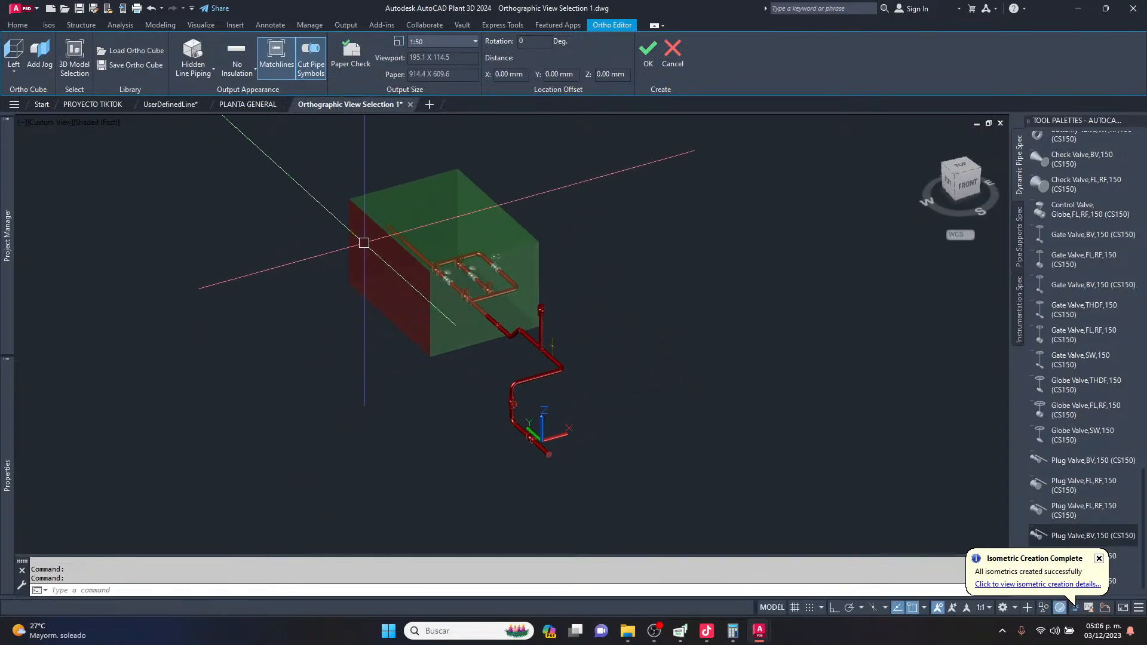
Try the Top, Bottom and Left faces of the ortho cube in turn as view direction.
{"action": "left_click", "coordinate": [15, 72]}
{"action": "left_click", "coordinate": [27, 97]}
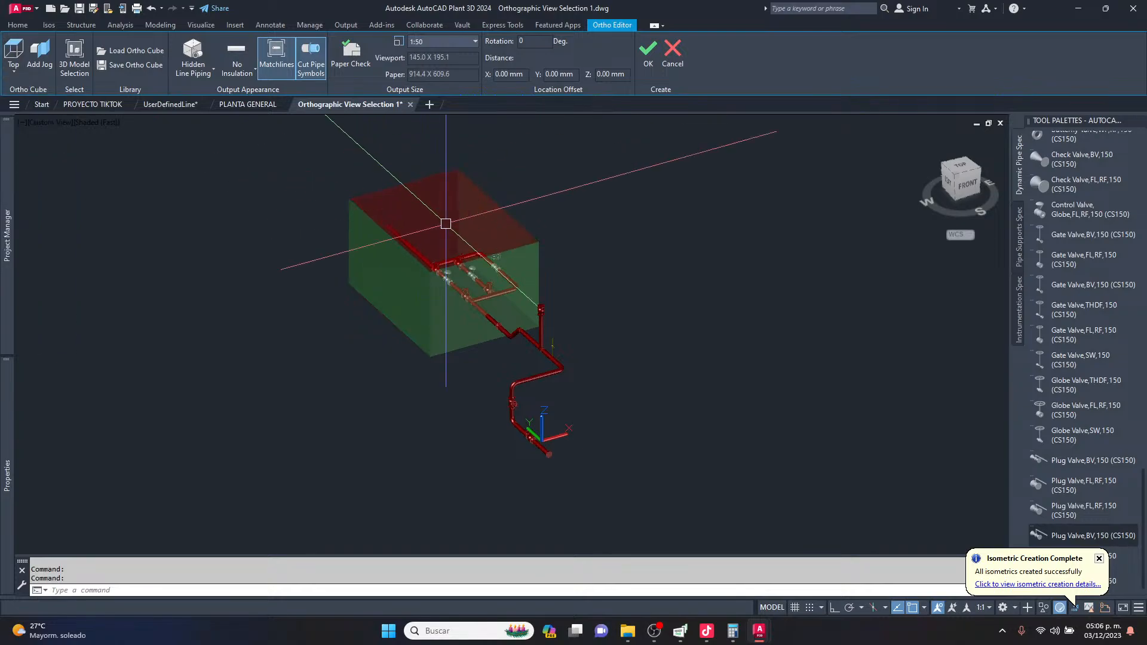
{"action": "middle_click_drag", "start_coordinate": [491, 306], "coordinate": [532, 299], "text": "shift"}
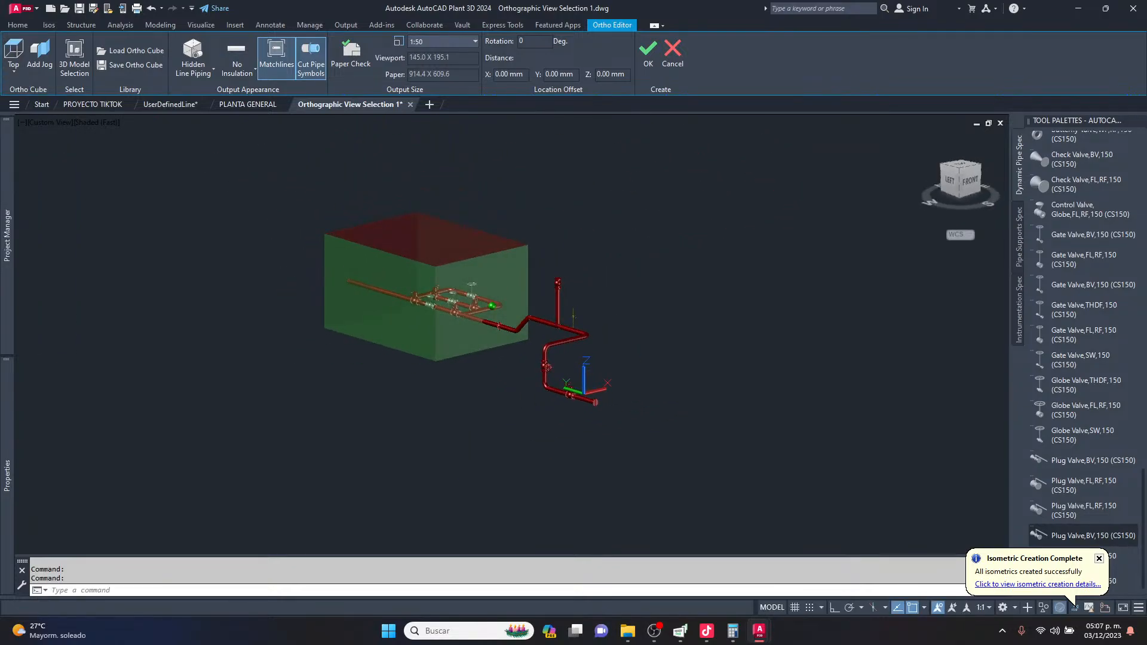
{"action": "scroll", "coordinate": [379, 179], "scroll_direction": "up", "scroll_amount": 2}
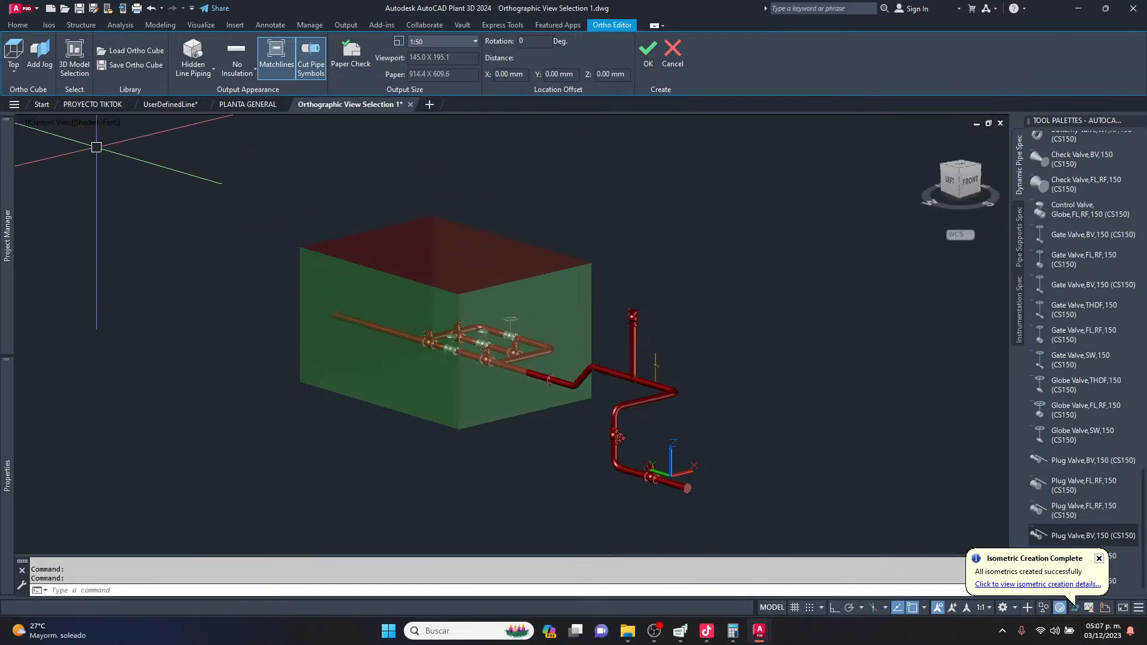
{"action": "left_click", "coordinate": [13, 71]}
{"action": "left_click", "coordinate": [30, 109]}
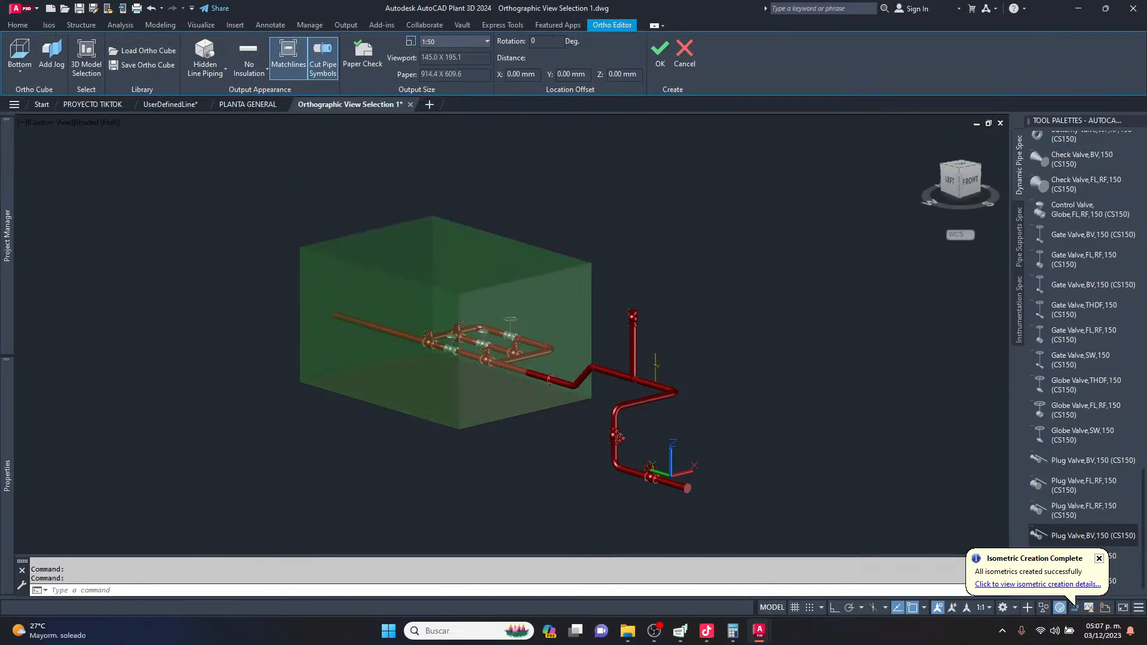
{"action": "left_click", "coordinate": [9, 75]}
{"action": "left_click", "coordinate": [41, 146]}
{"action": "scroll", "coordinate": [523, 266], "scroll_direction": "down", "scroll_amount": 5}
{"action": "middle_click_drag", "start_coordinate": [445, 310], "coordinate": [429, 339], "text": "shift"}
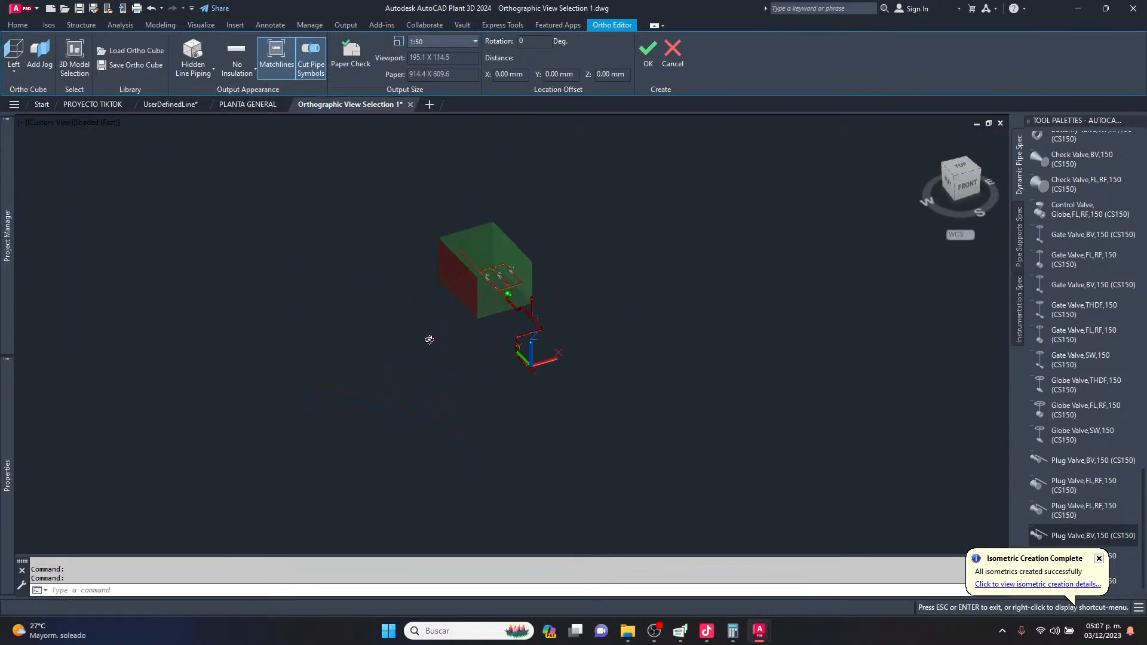
Set the ortho cube's view direction to Top and stretch both ends of the cube to enclose the entire pipe line.
{"action": "left_click", "coordinate": [19, 67]}
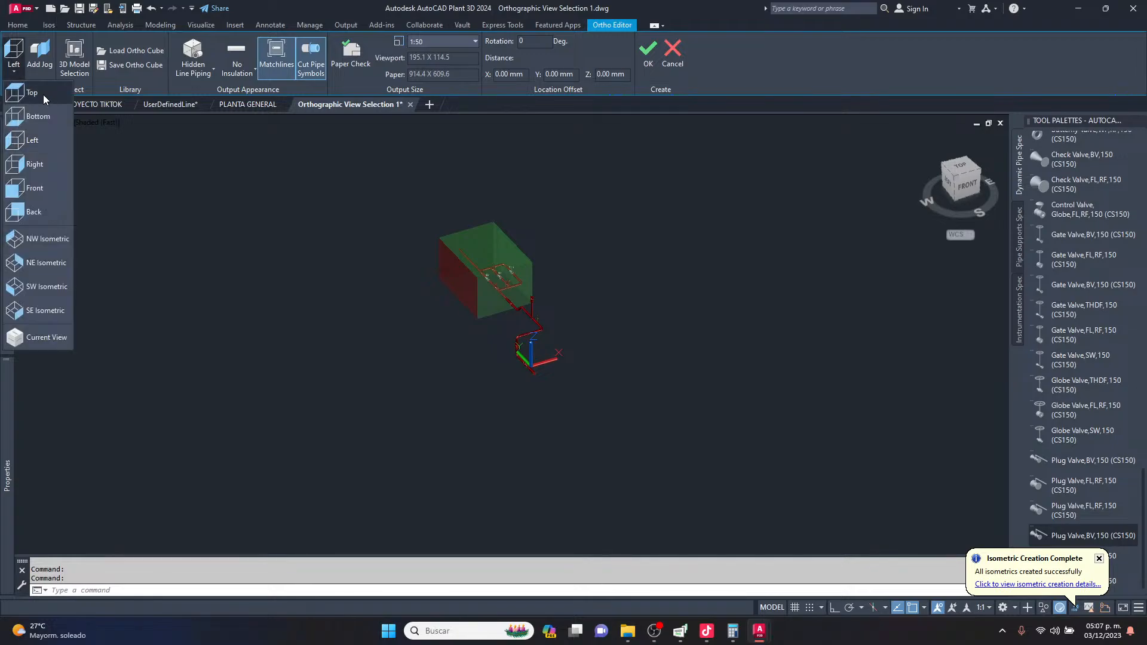
{"action": "left_click", "coordinate": [37, 113]}
{"action": "middle_click_drag", "start_coordinate": [720, 300], "coordinate": [476, 351], "text": "shift"}
{"action": "left_click", "coordinate": [460, 318]}
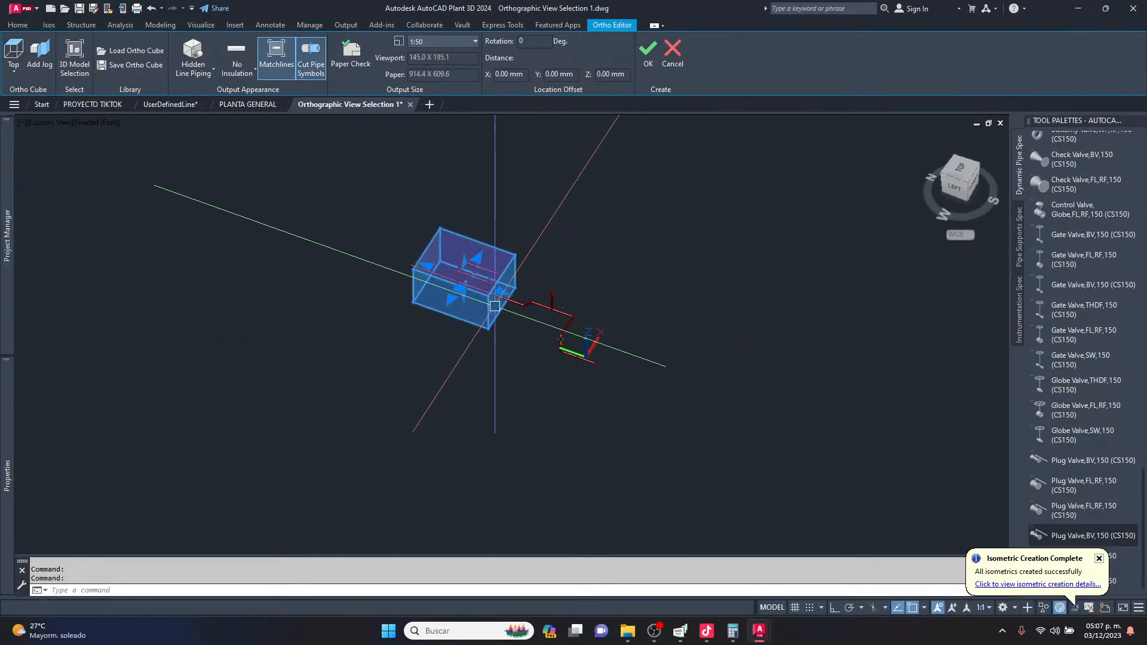
{"action": "left_click", "coordinate": [501, 292]}
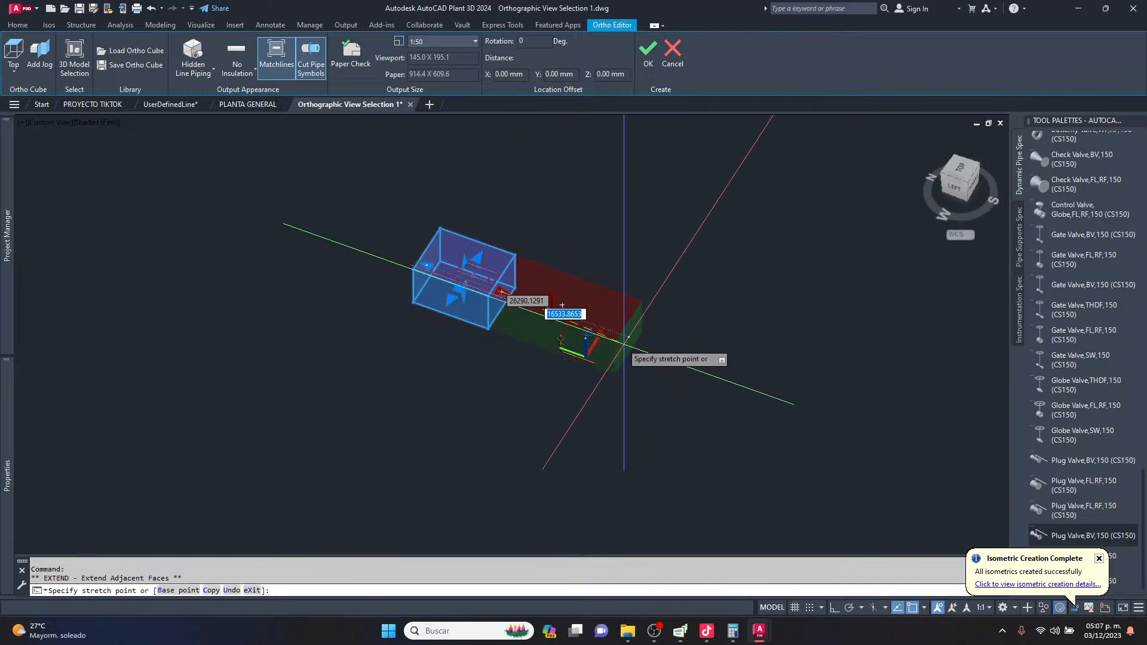
{"action": "left_click", "coordinate": [708, 371]}
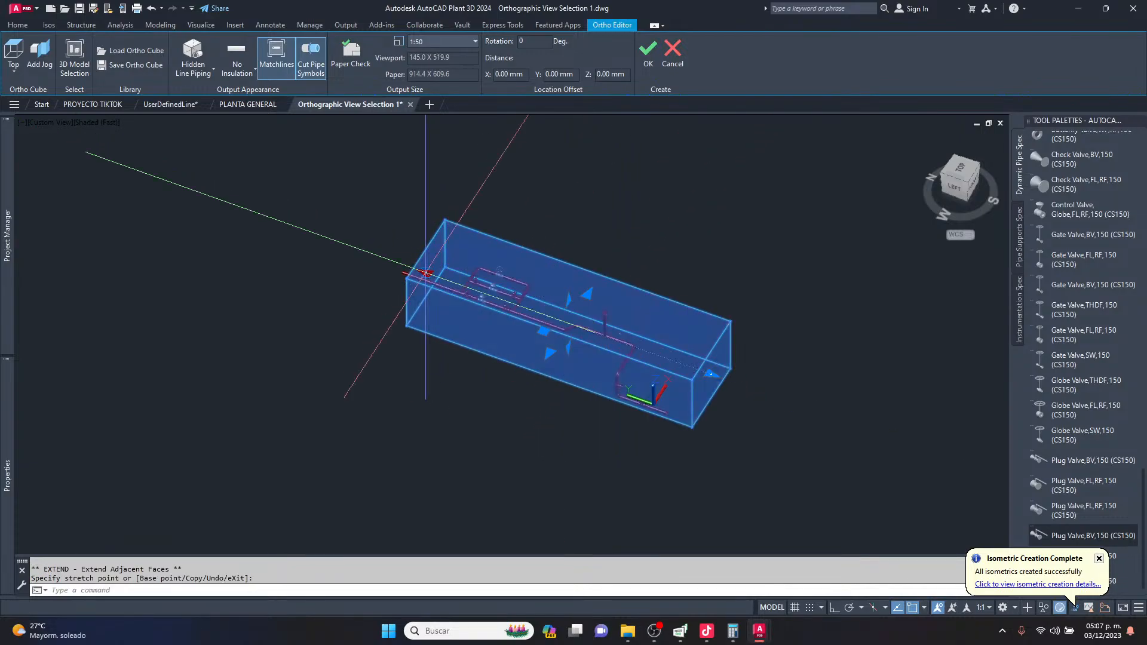
{"action": "left_click", "coordinate": [396, 256]}
{"action": "key", "text": "Escape"}
{"action": "key", "text": "Escape"}
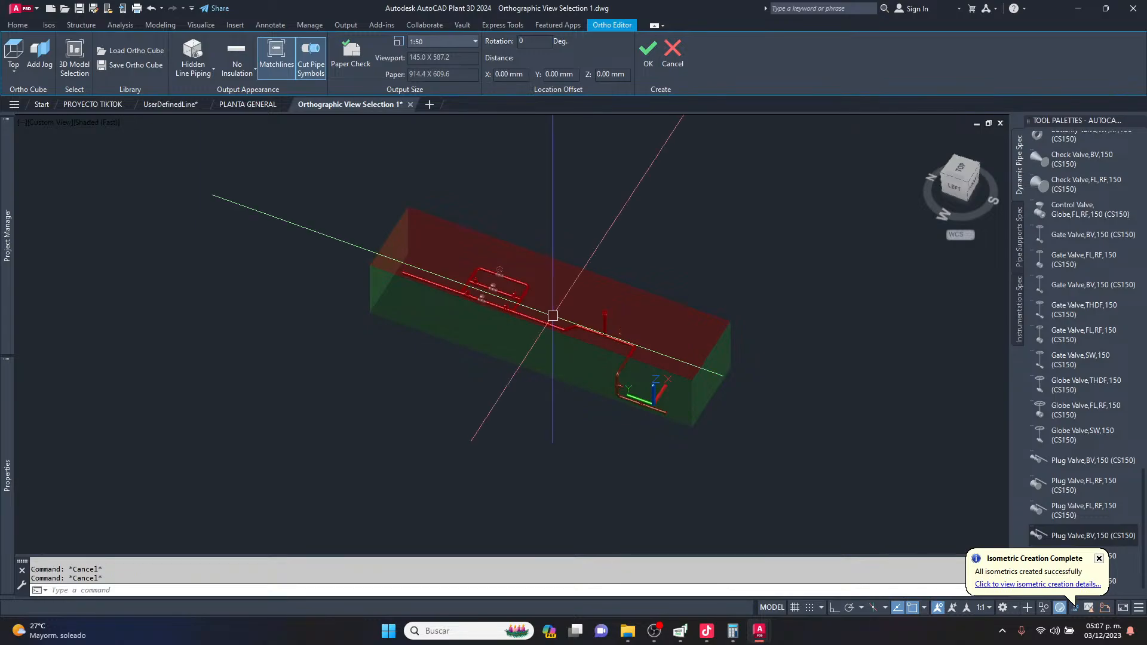
{"action": "middle_click_drag", "start_coordinate": [496, 382], "coordinate": [334, 248], "text": "shift"}
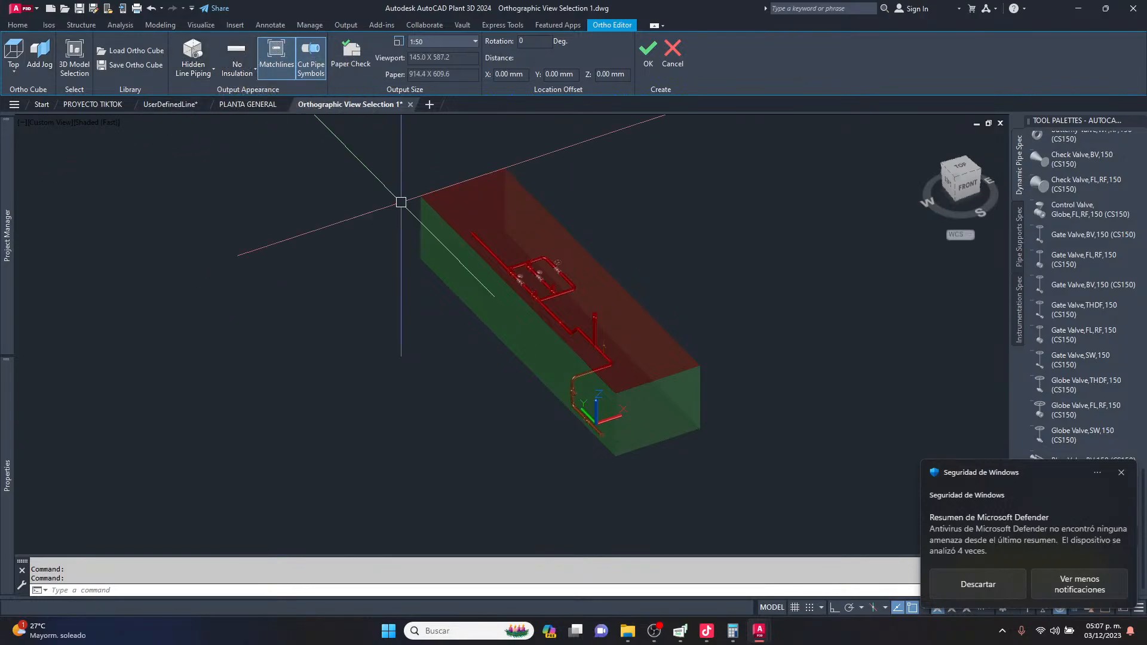
Dismiss the Windows security notification and set the top view's hidden line display to No Hidden Lines.
{"action": "left_click", "coordinate": [1121, 469]}
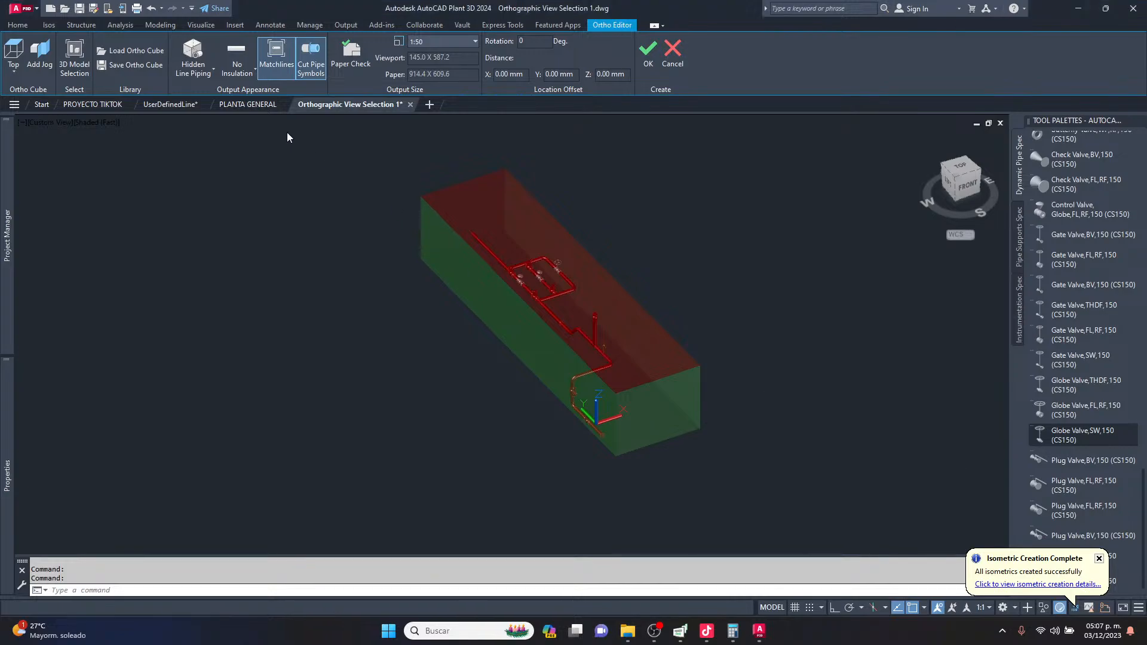
{"action": "left_click", "coordinate": [201, 69]}
{"action": "left_click", "coordinate": [214, 94]}
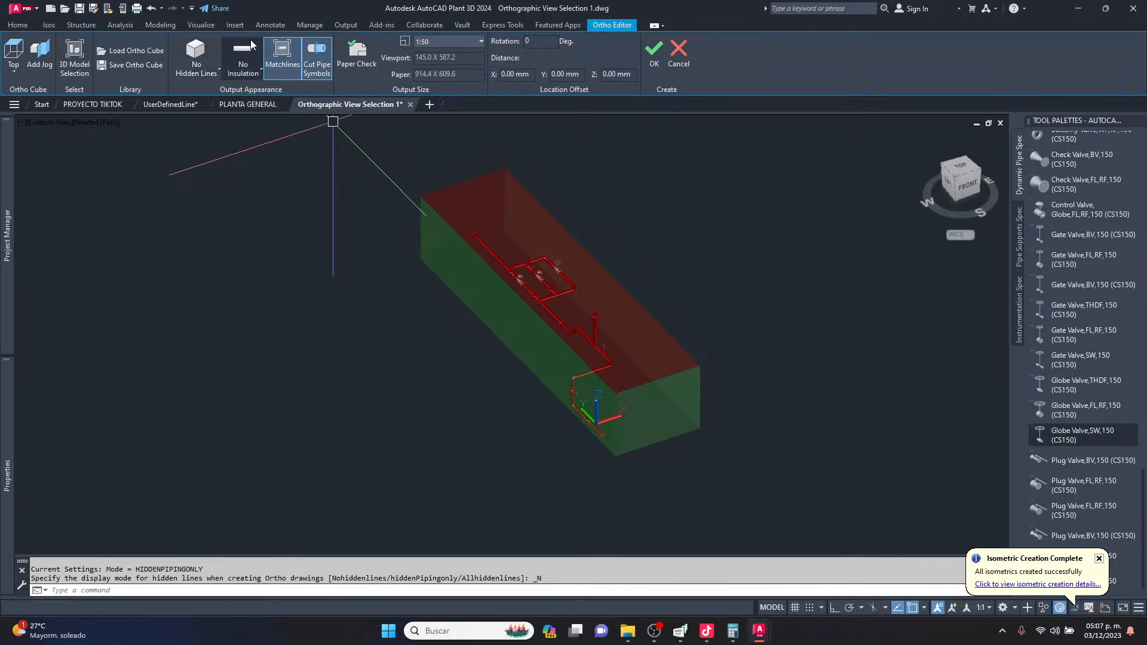
{"action": "left_click", "coordinate": [217, 72]}
{"action": "left_click", "coordinate": [215, 96]}
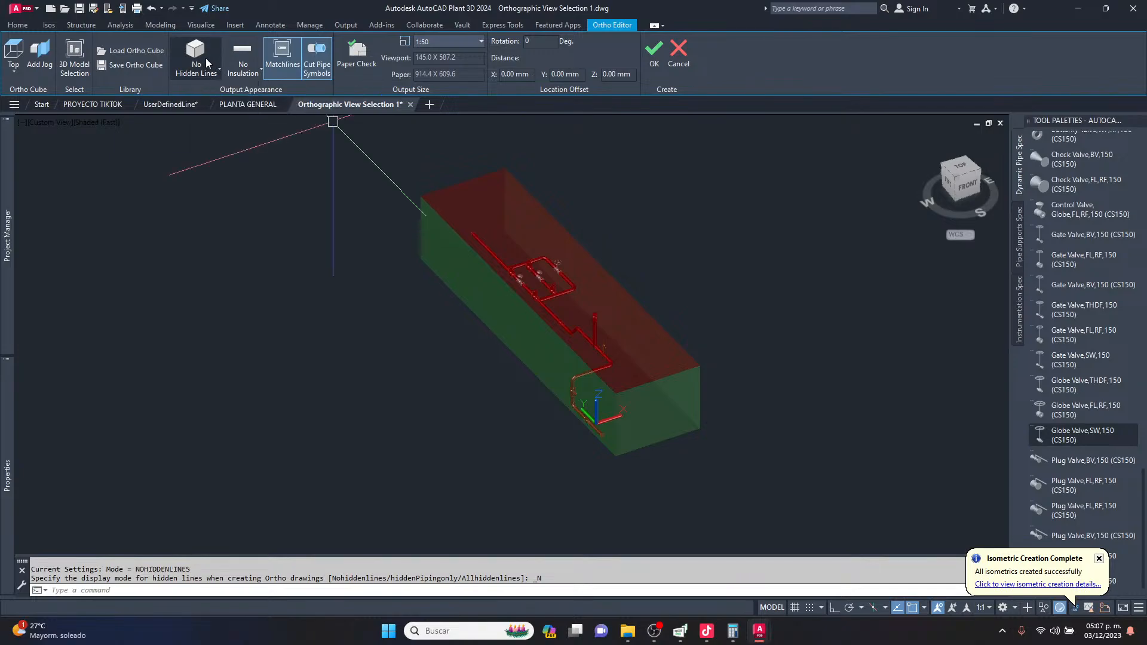
Accept the top view at 1:50 scale and place its viewport at the left side of the PLANTA GENERAL sheet.
{"action": "left_click", "coordinate": [479, 42]}
{"action": "left_click", "coordinate": [479, 41]}
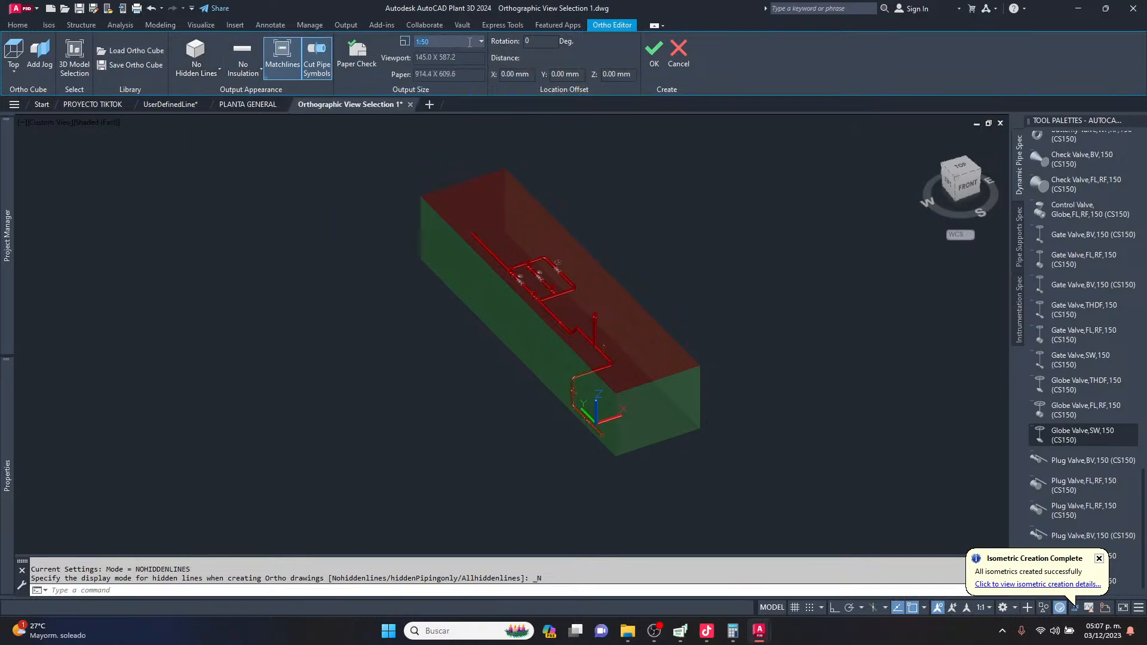
{"action": "left_click", "coordinate": [653, 54]}
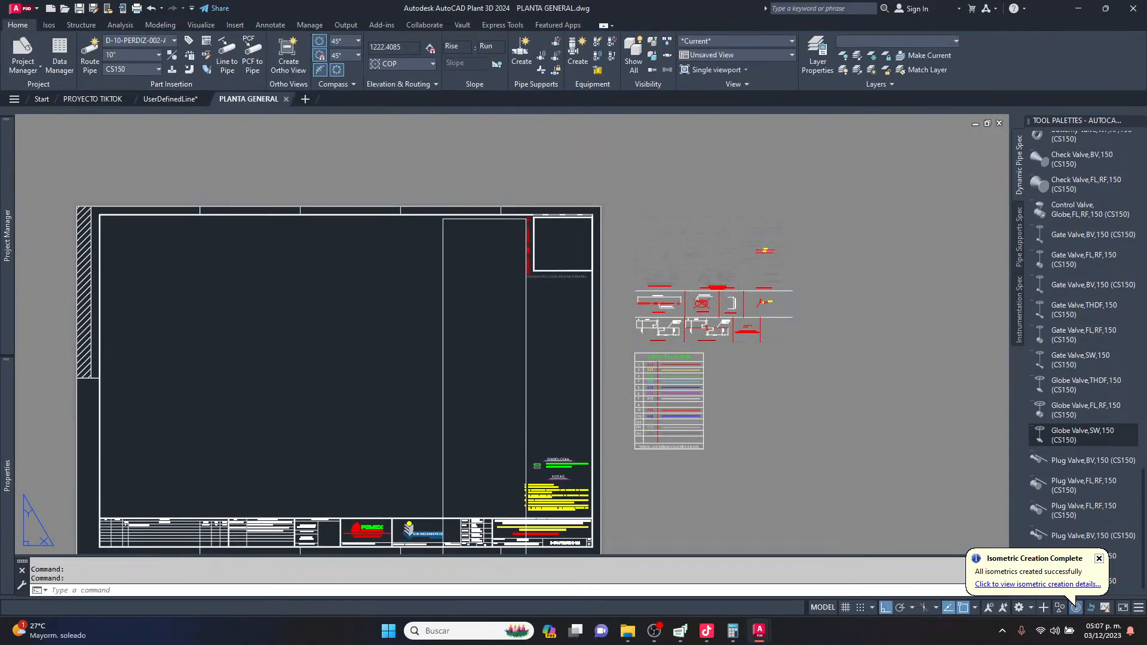
{"action": "scroll", "coordinate": [514, 278], "scroll_direction": "down", "scroll_amount": 5}
{"action": "scroll", "coordinate": [461, 296], "scroll_direction": "up", "scroll_amount": 2}
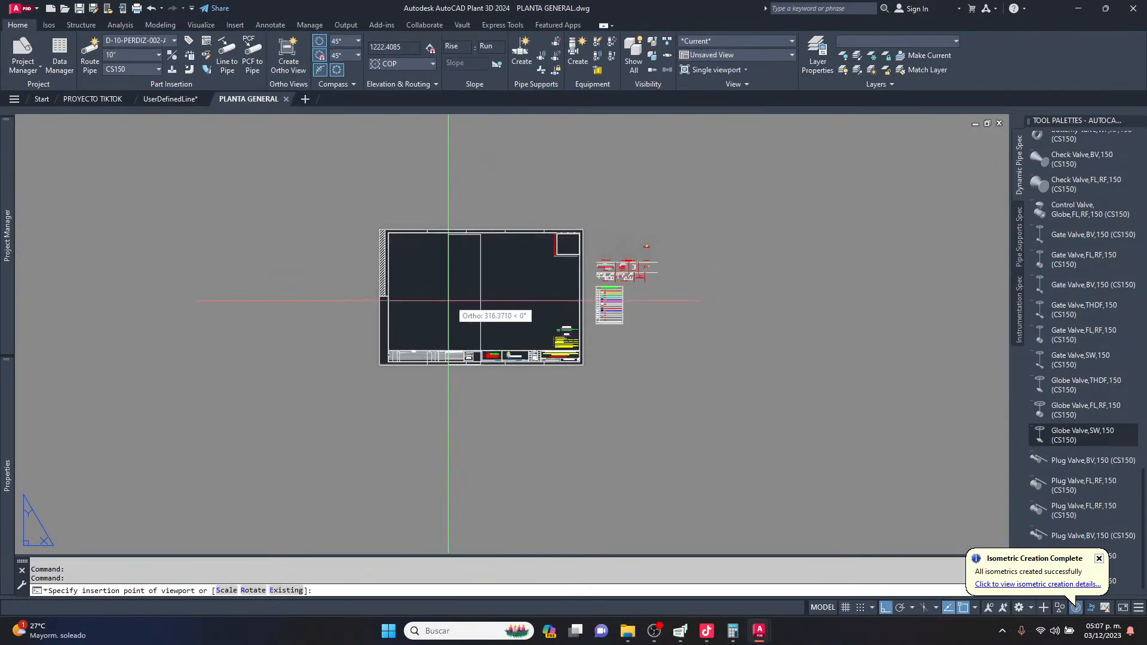
{"action": "left_click", "coordinate": [426, 303]}
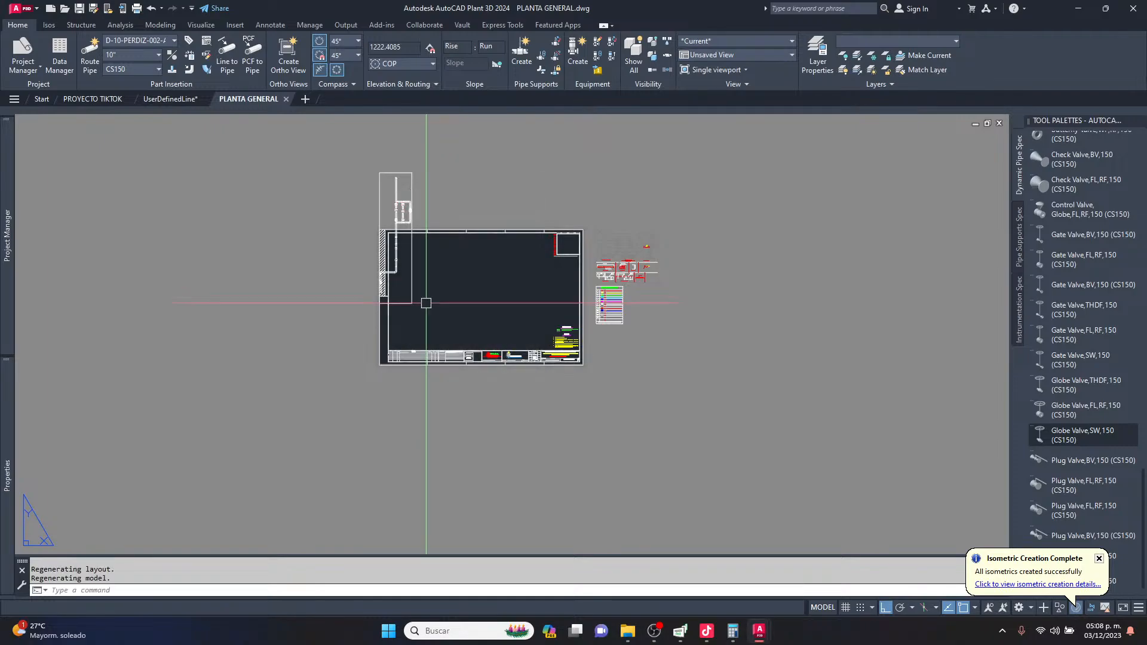
Move the top view's viewport away from the sheet's left border, into the drawing area.
{"action": "left_click_drag", "start_coordinate": [475, 172], "coordinate": [344, 192]}
{"action": "scroll", "coordinate": [378, 224], "scroll_direction": "down", "scroll_amount": 4}
{"action": "key", "text": "m"}
{"action": "key", "text": "Return"}
{"action": "left_click", "coordinate": [373, 257]}
{"action": "scroll", "coordinate": [413, 287], "scroll_direction": "up", "scroll_amount": 4}
{"action": "key", "text": "F8"}
{"action": "left_click", "coordinate": [446, 269]}
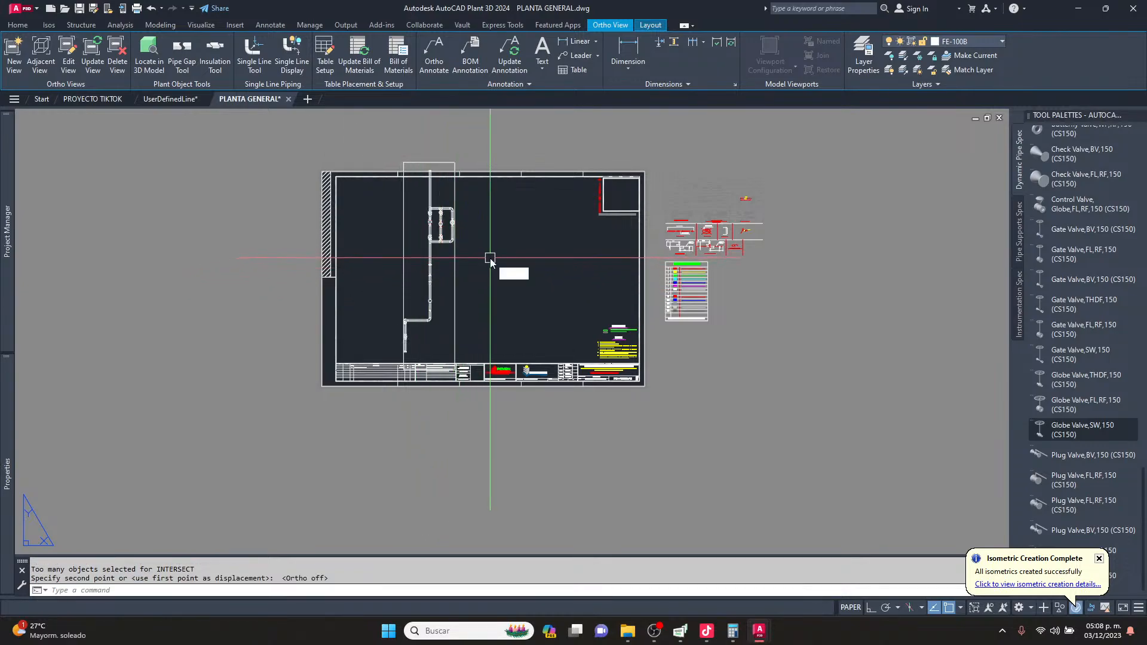
Rotate the top view's viewport 90° counterclockwise so that the main pipe run lies horizontally.
{"action": "type", "text": "ro"}
{"action": "key", "text": "Return"}
{"action": "left_click", "coordinate": [461, 259]}
{"action": "left_click", "coordinate": [418, 281]}
{"action": "key", "text": "Return"}
{"action": "left_click", "coordinate": [494, 302]}
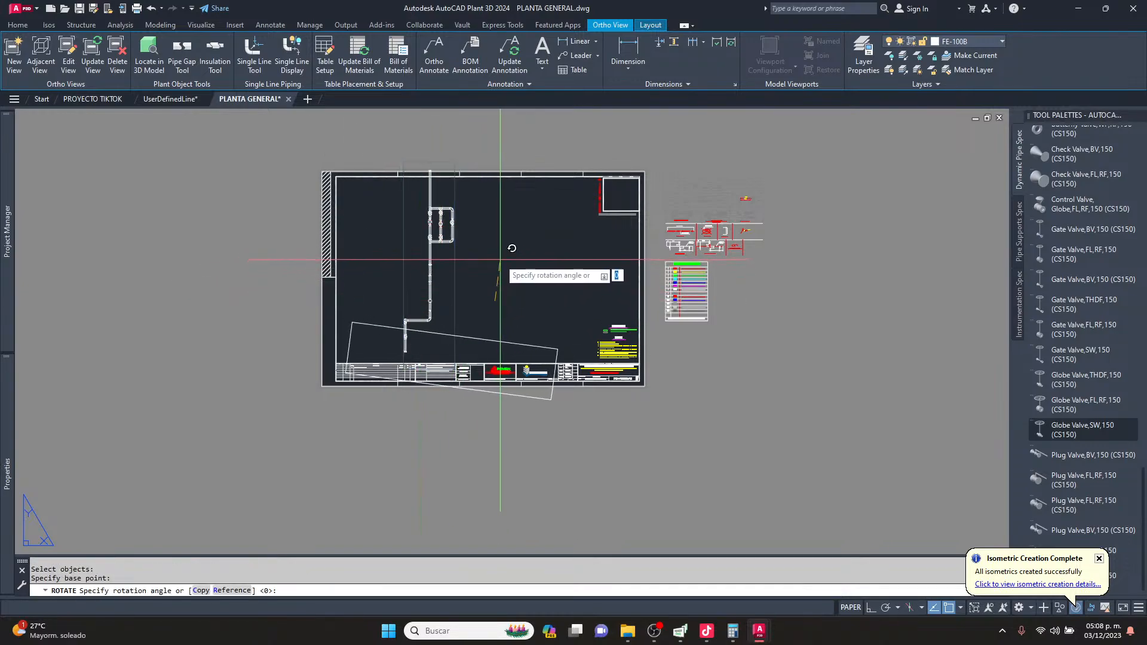
{"action": "key", "text": "F8"}
{"action": "key", "text": "Escape"}
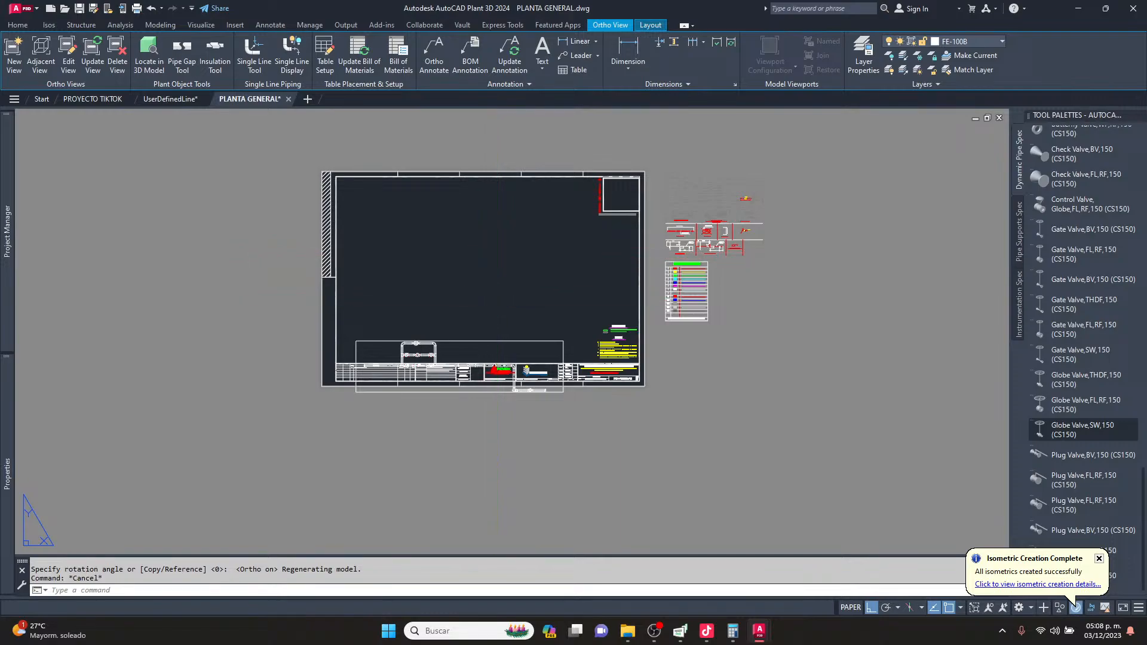
Move the rotated top view straight up, clear of the title block, into the upper part of the sheet.
{"action": "left_click", "coordinate": [467, 342]}
{"action": "type", "text": "m"}
{"action": "key", "text": "Return"}
{"action": "left_click", "coordinate": [544, 471]}
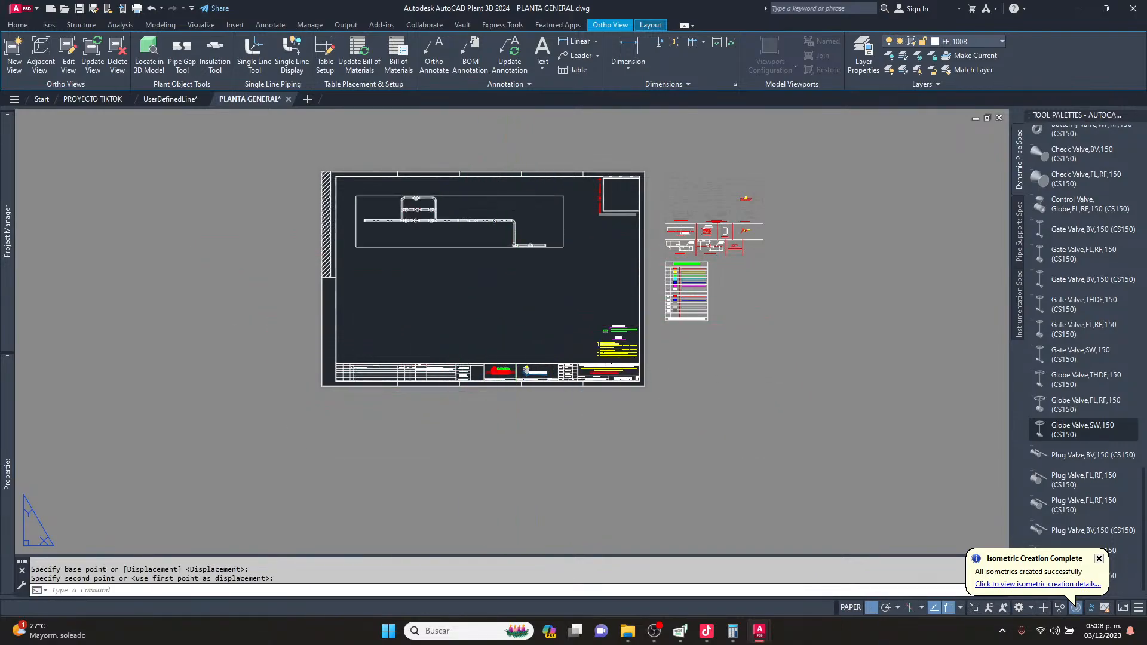
{"action": "key", "text": "Escape"}
Examine the valves, bypass loop and pipe run of the placed top view in close-up.
{"action": "scroll", "coordinate": [426, 225], "scroll_direction": "up", "scroll_amount": 4}
{"action": "scroll", "coordinate": [743, 249], "scroll_direction": "up", "scroll_amount": 6}
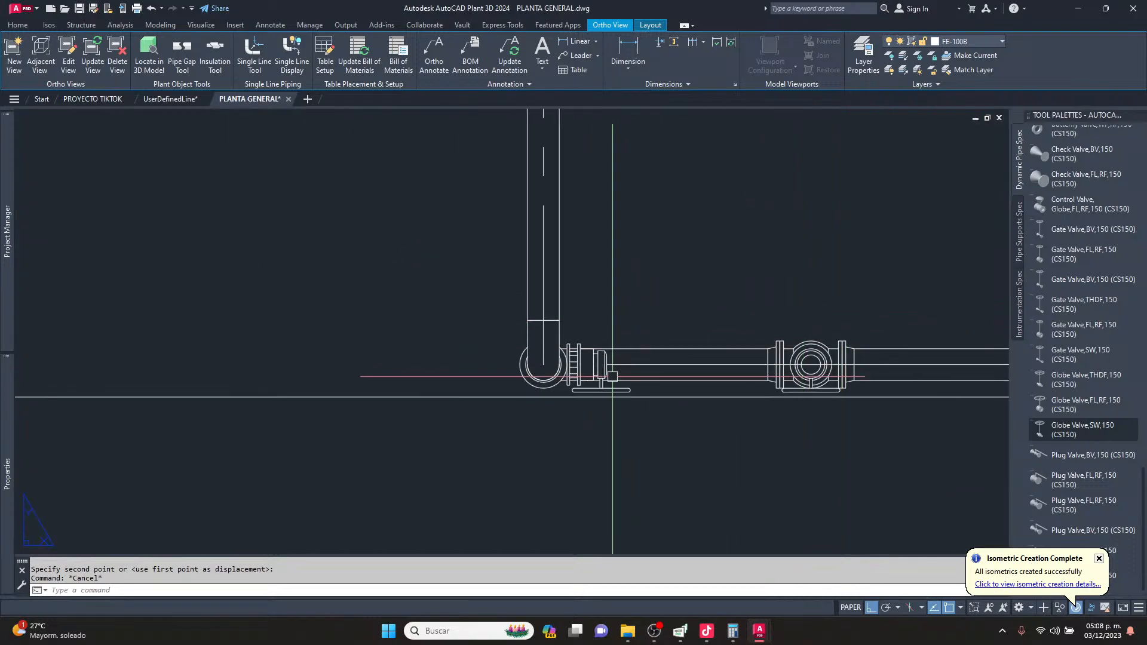
{"action": "scroll", "coordinate": [823, 381], "scroll_direction": "down", "scroll_amount": 8}
{"action": "scroll", "coordinate": [422, 245], "scroll_direction": "up", "scroll_amount": 7}
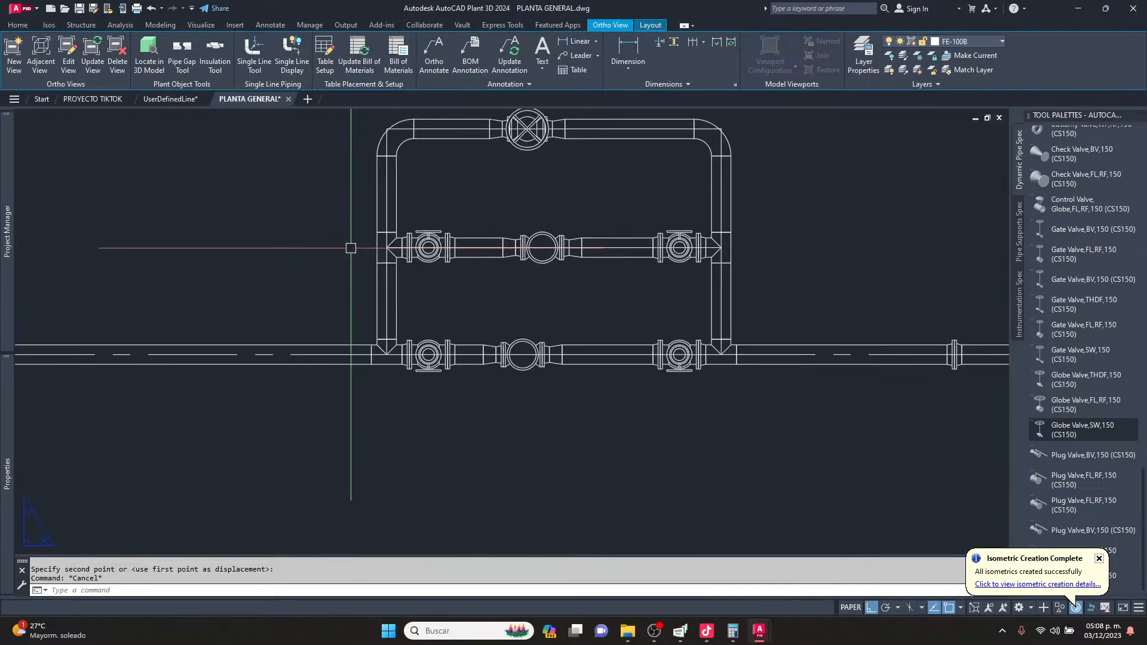
{"action": "scroll", "coordinate": [431, 231], "scroll_direction": "down", "scroll_amount": 6}
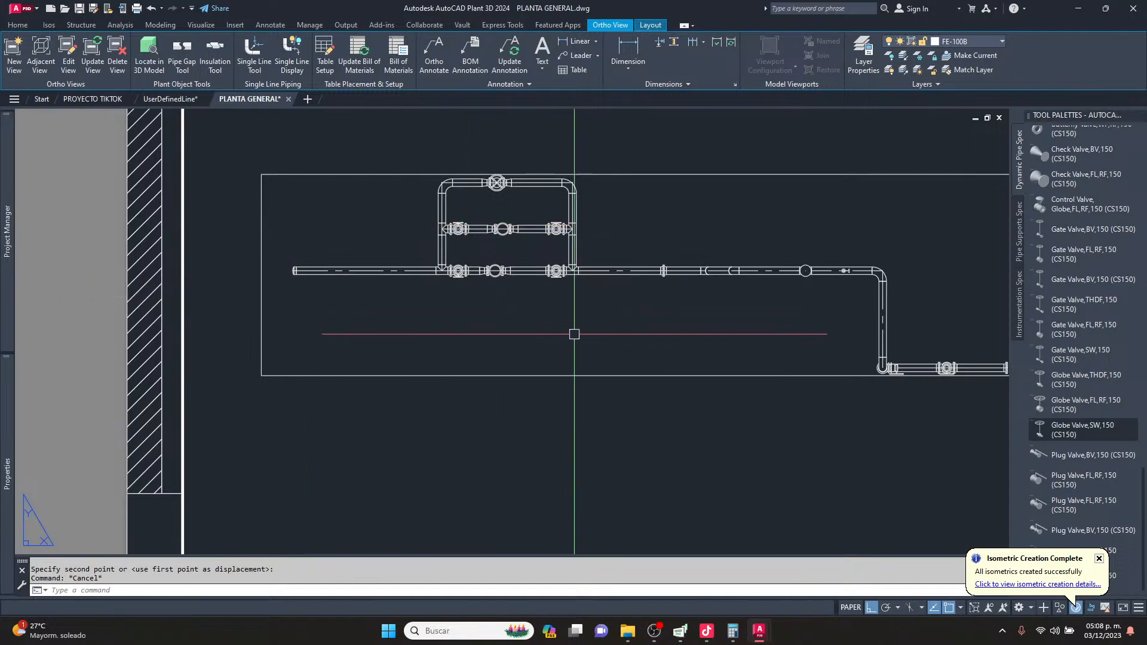
{"action": "scroll", "coordinate": [676, 315], "scroll_direction": "down", "scroll_amount": 3}
{"action": "middle_click_drag", "start_coordinate": [676, 315], "coordinate": [620, 306]}
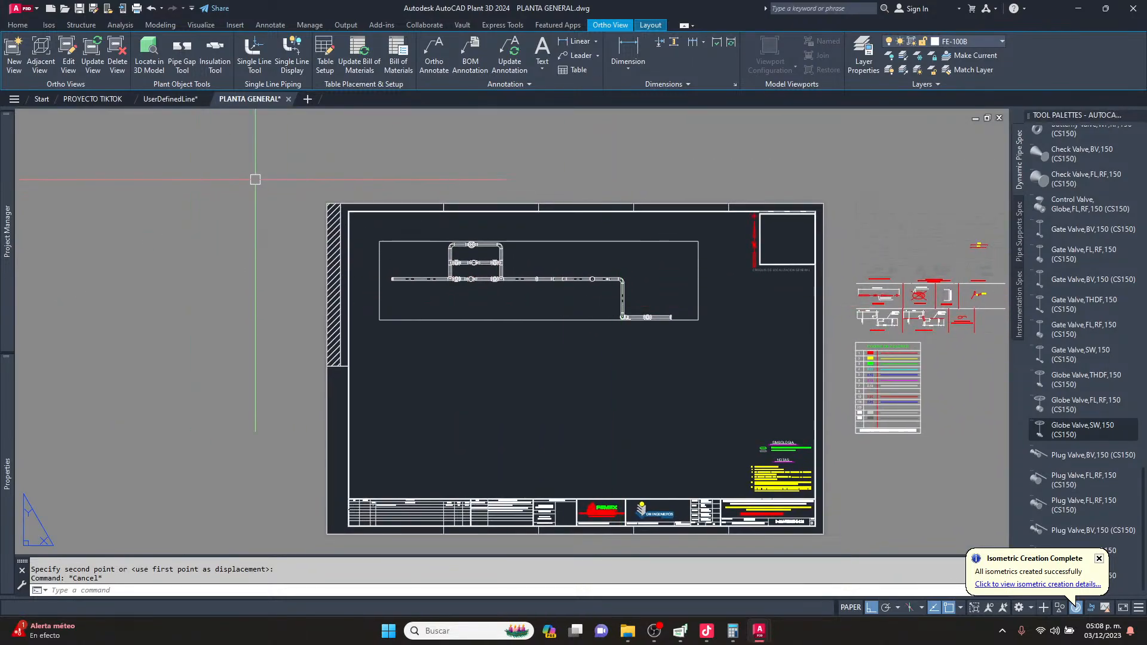
Start a second orthographic view referencing the PROYECTO TIKTOK model and set its view direction to Left.
{"action": "left_click", "coordinate": [9, 57]}
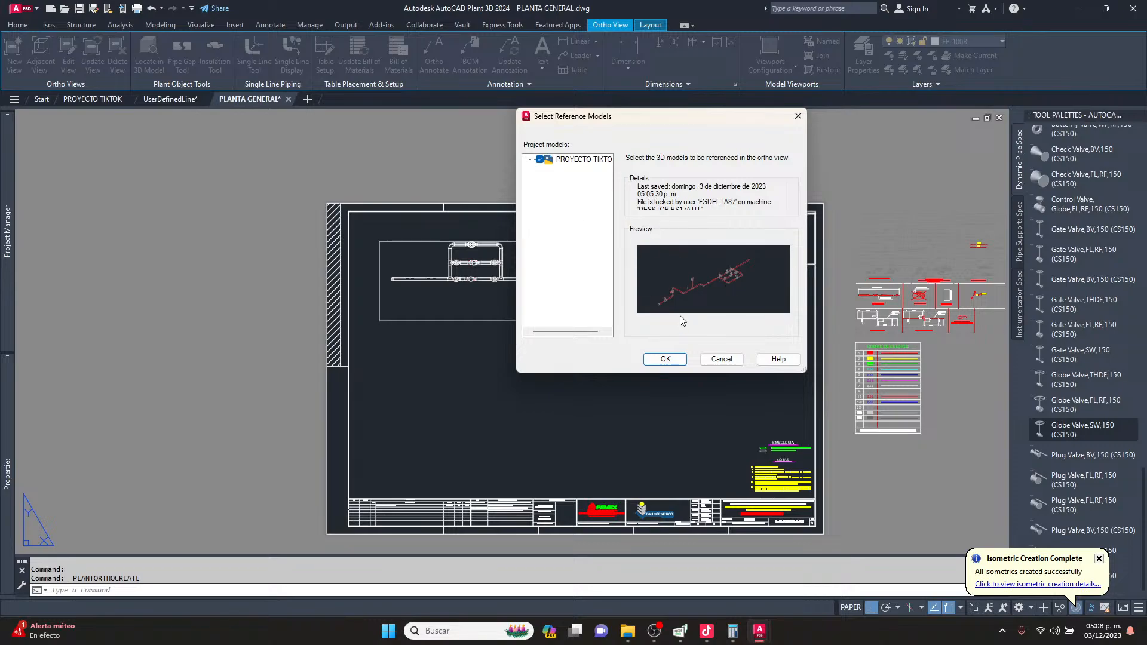
{"action": "left_click", "coordinate": [679, 359]}
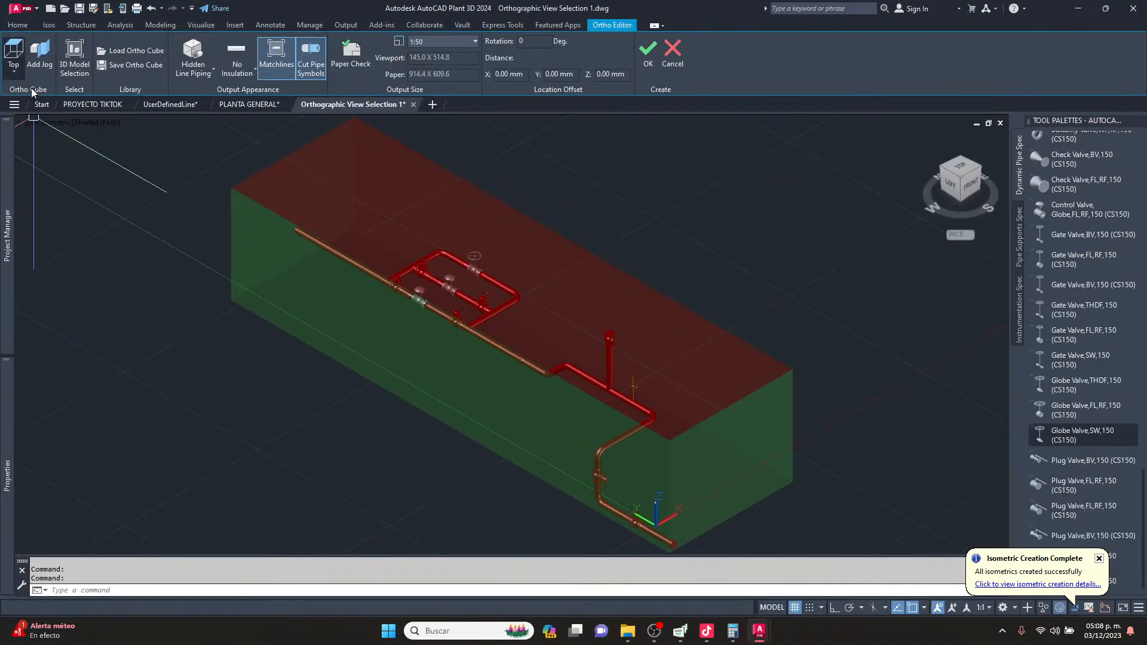
{"action": "left_click", "coordinate": [13, 67]}
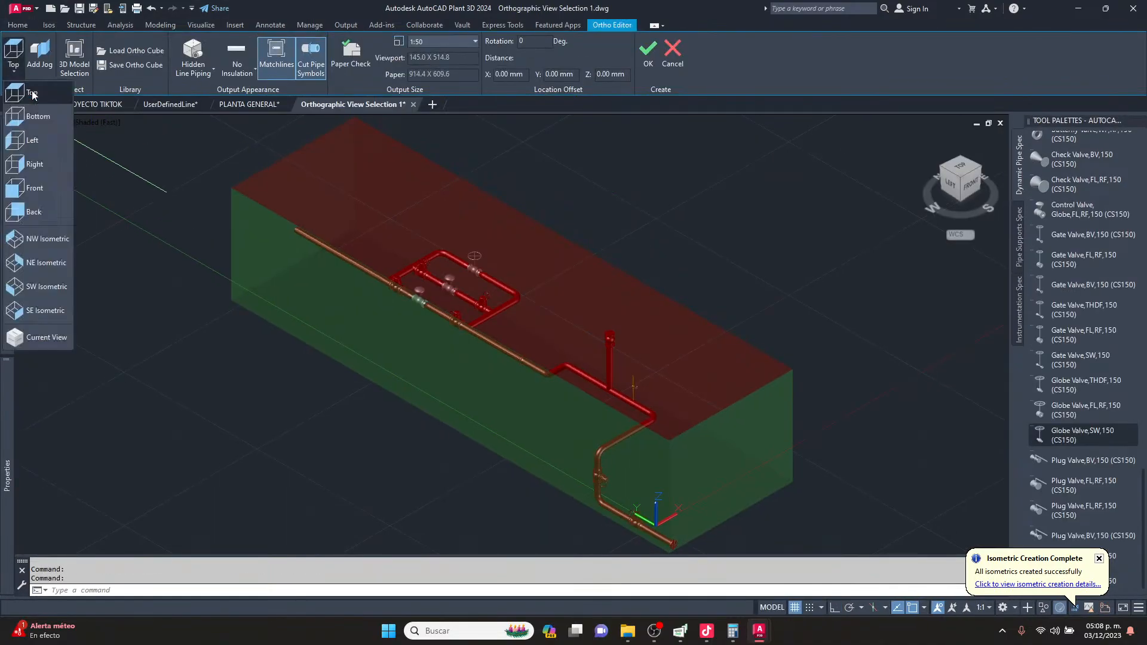
{"action": "left_click", "coordinate": [37, 187]}
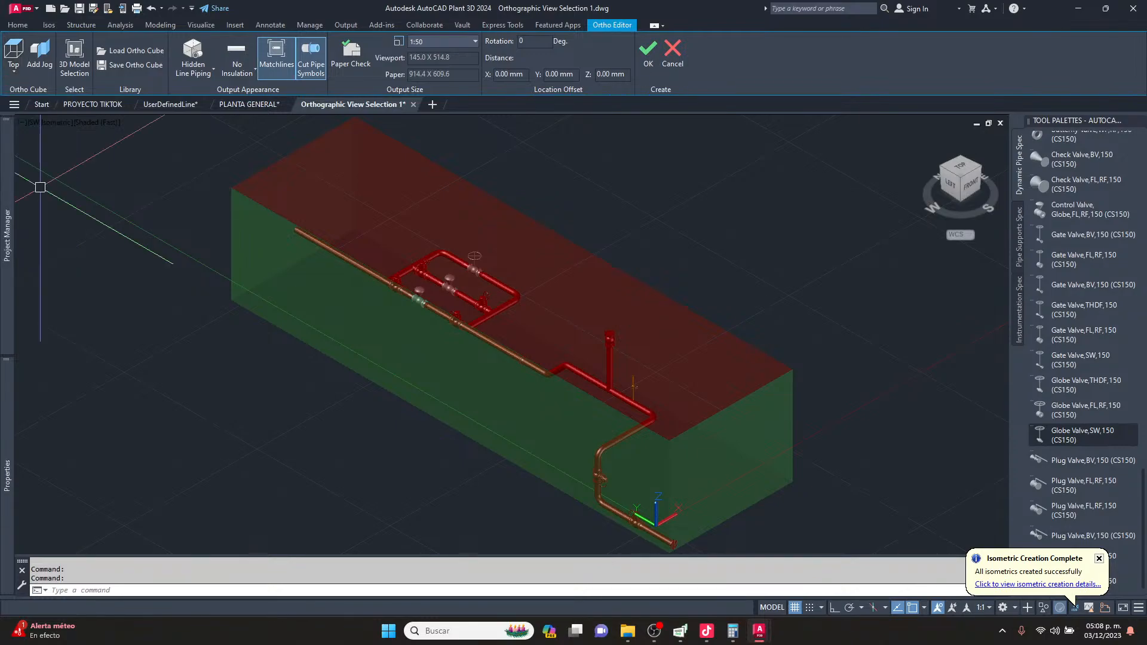
{"action": "left_click", "coordinate": [13, 69]}
{"action": "left_click", "coordinate": [37, 153]}
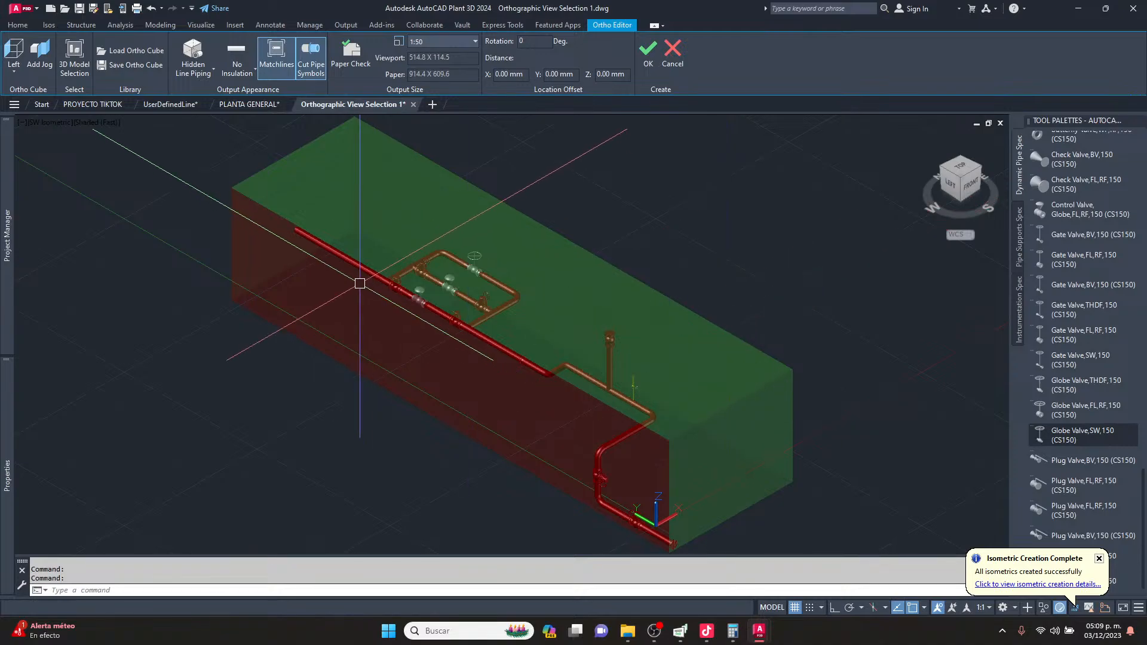
Set the left view to show no hidden lines, turn ortho off and place its viewport directly below the top view on the sheet.
{"action": "left_click", "coordinate": [211, 74]}
{"action": "left_click", "coordinate": [209, 90]}
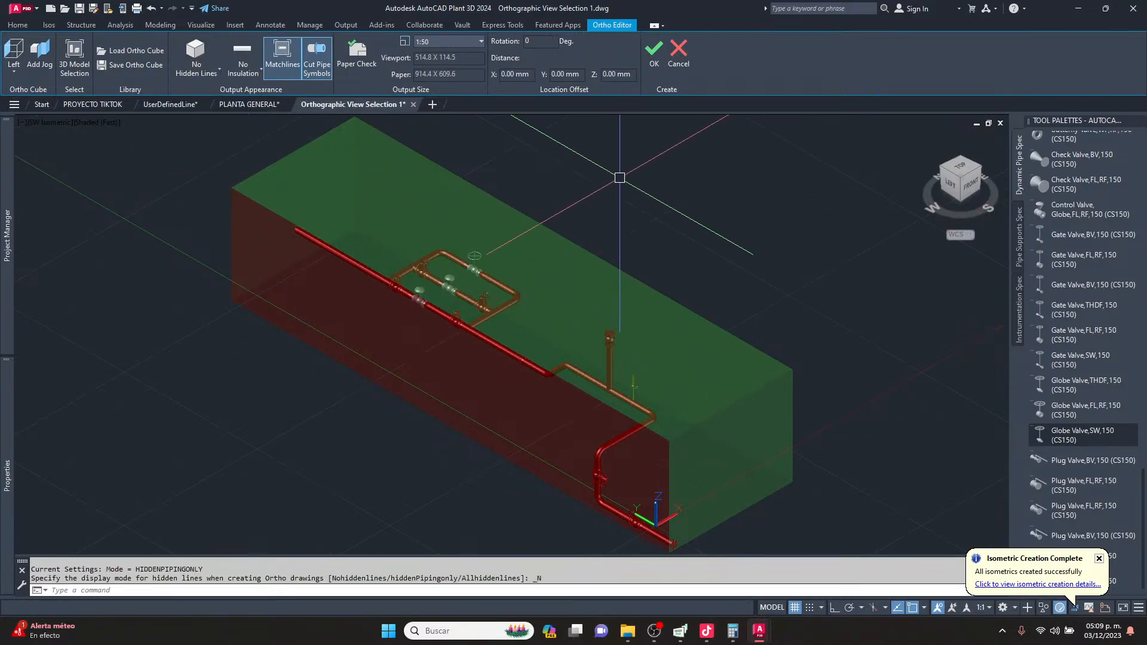
{"action": "left_click", "coordinate": [651, 51]}
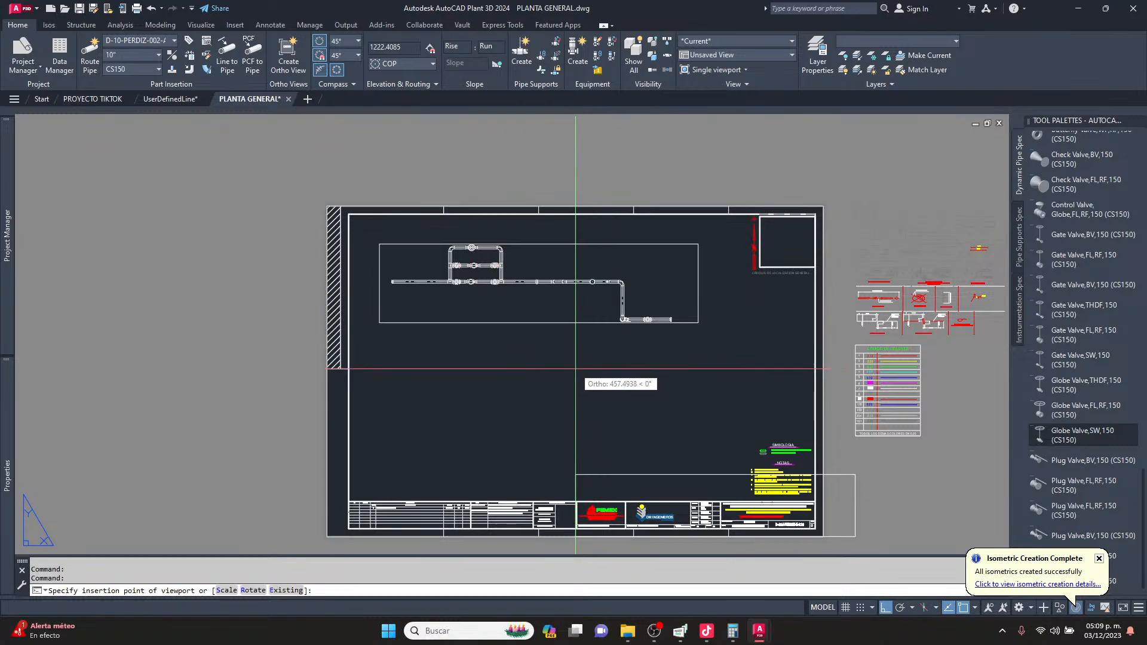
{"action": "key", "text": "F8"}
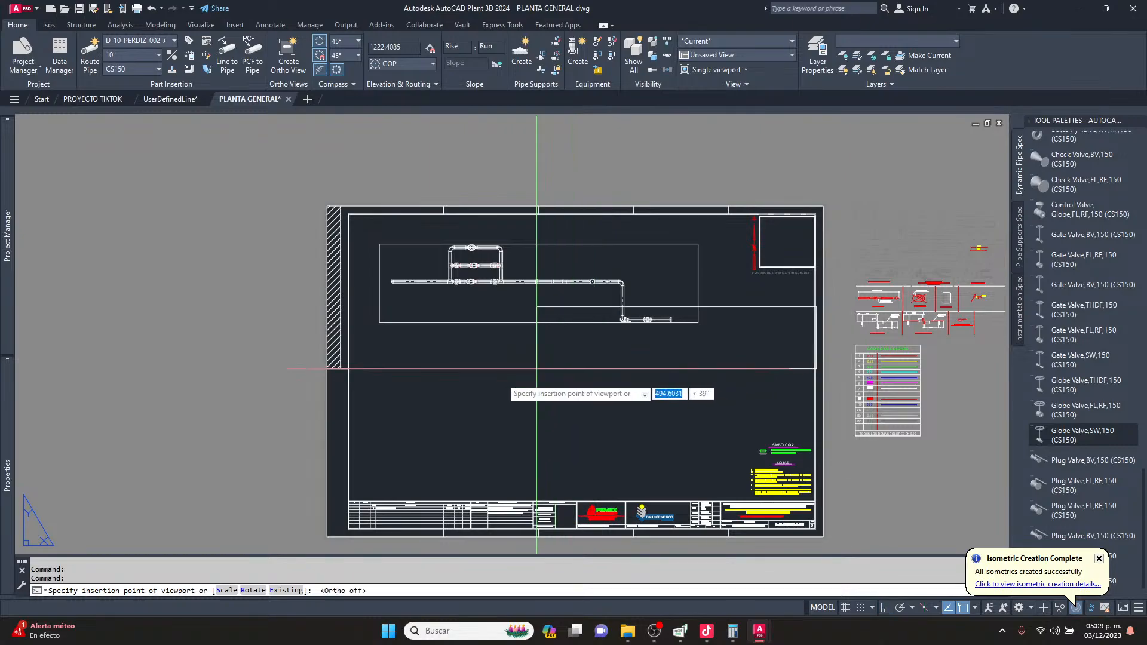
{"action": "left_click", "coordinate": [393, 398]}
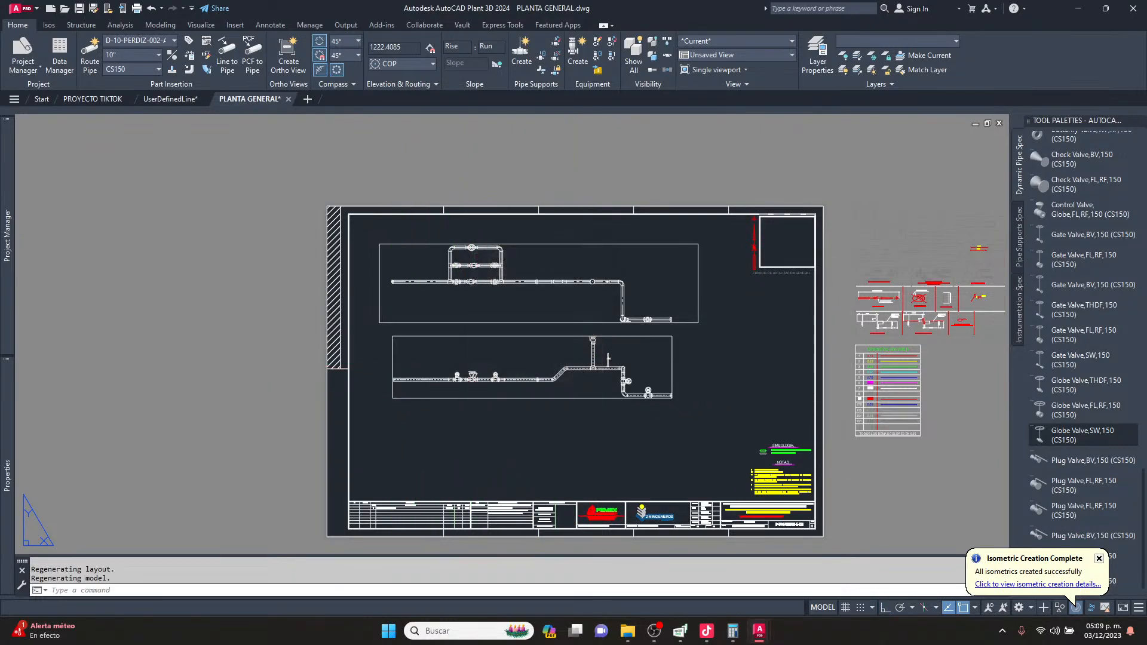
{"action": "scroll", "coordinate": [588, 388], "scroll_direction": "up", "scroll_amount": 3}
{"action": "middle_click_drag", "start_coordinate": [731, 258], "coordinate": [643, 352]}
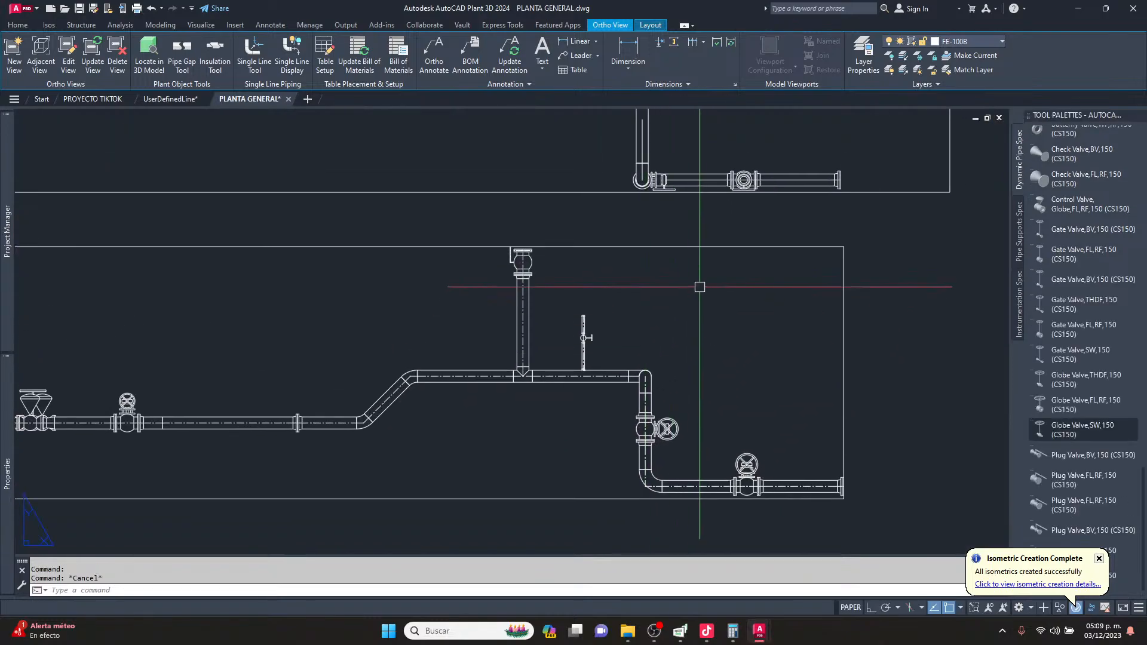
{"action": "left_click", "coordinate": [768, 246]}
{"action": "left_click", "coordinate": [844, 246]}
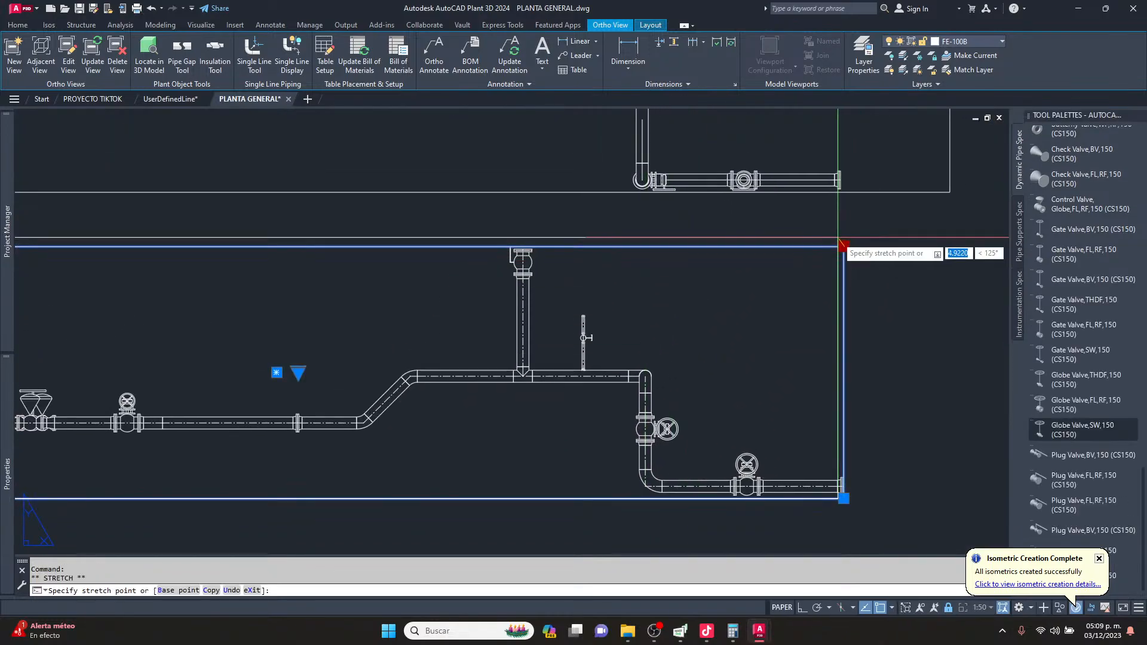
{"action": "scroll", "coordinate": [889, 239], "scroll_direction": "down", "scroll_amount": 2}
{"action": "key", "text": "Escape"}
Widen the left view's viewport slightly beyond both ends of the pipe run, leaving a margin around the end flanges.
{"action": "left_click", "coordinate": [825, 347]}
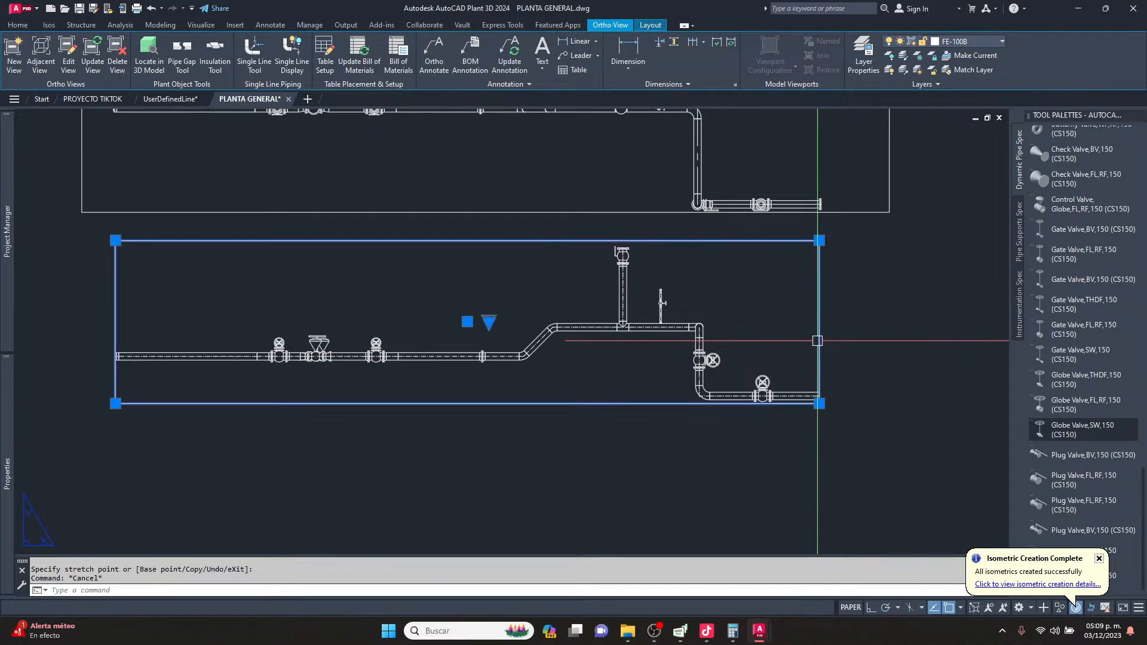
{"action": "left_click", "coordinate": [819, 403]}
{"action": "left_click", "coordinate": [841, 404]}
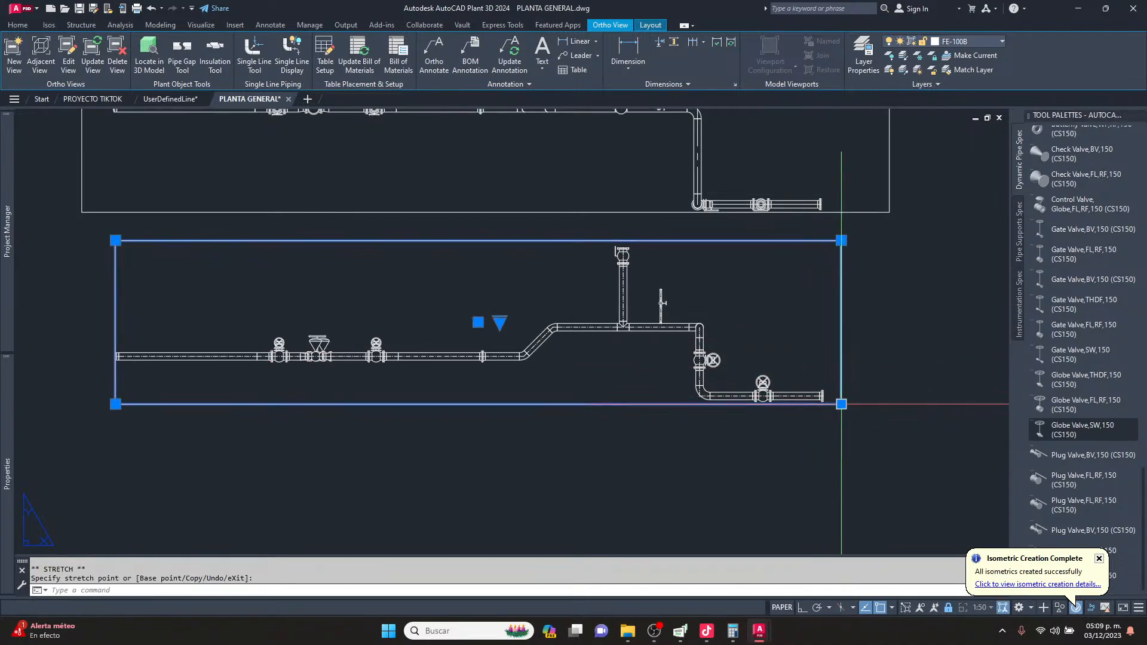
{"action": "key", "text": "Escape"}
{"action": "key", "text": "Escape"}
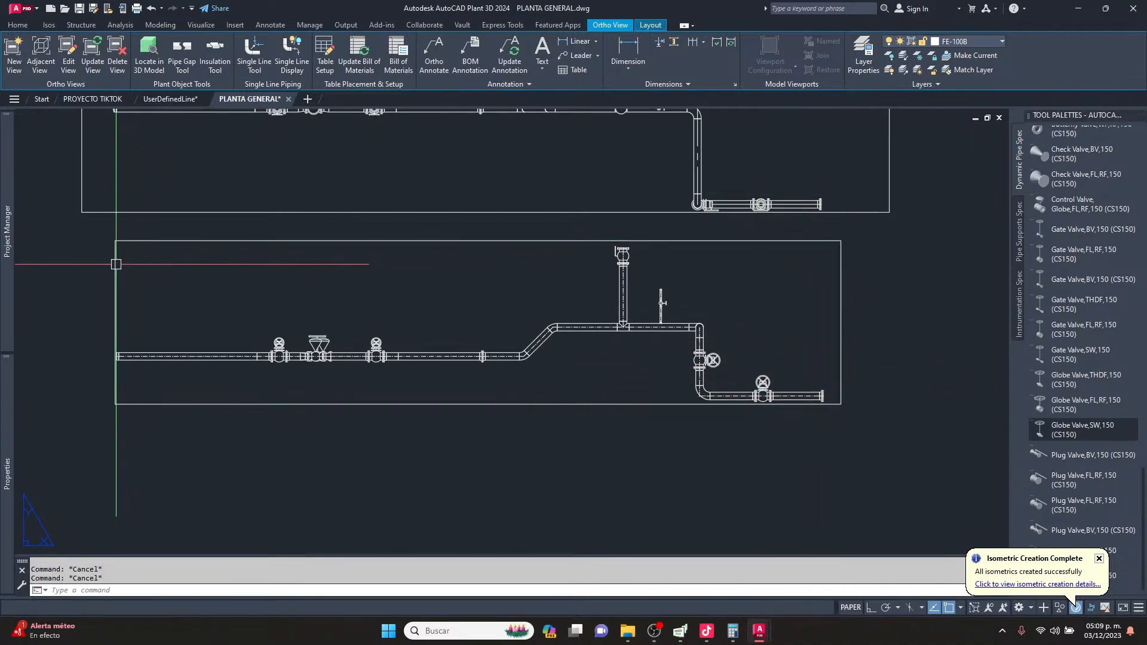
{"action": "left_click", "coordinate": [117, 264]}
{"action": "left_click", "coordinate": [115, 241]}
{"action": "left_click", "coordinate": [104, 241]}
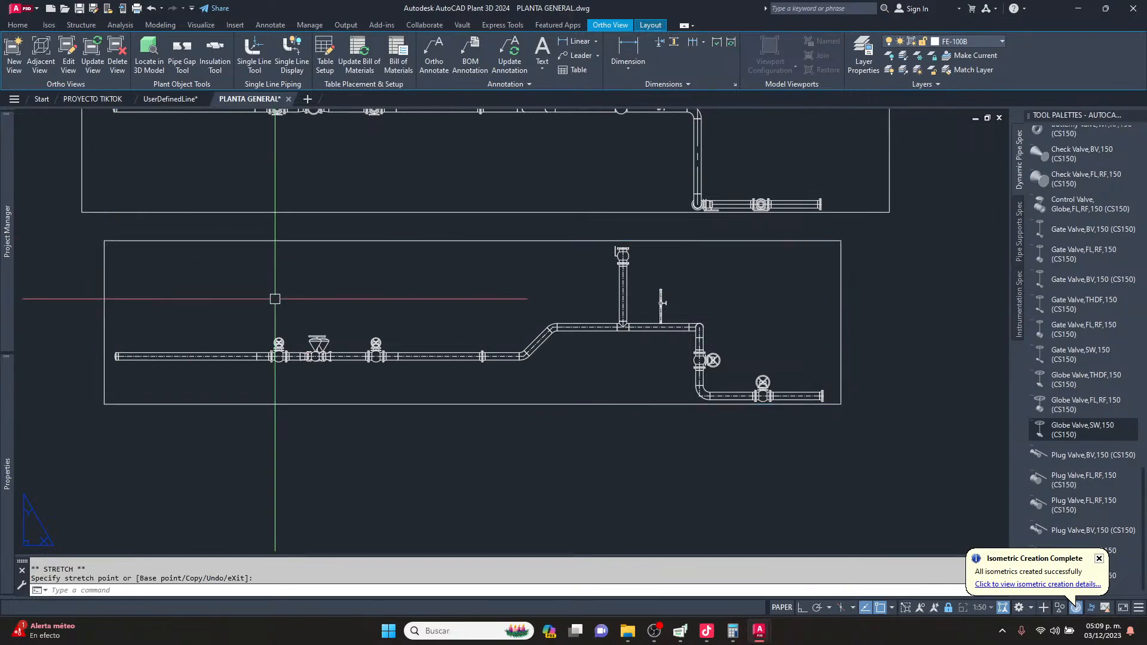
{"action": "key", "text": "Escape"}
Examine the valves, branches and elbows of the left view in close-up and compare their alignment with the top view.
{"action": "scroll", "coordinate": [627, 335], "scroll_direction": "down", "scroll_amount": 5}
{"action": "scroll", "coordinate": [615, 353], "scroll_direction": "up", "scroll_amount": 10}
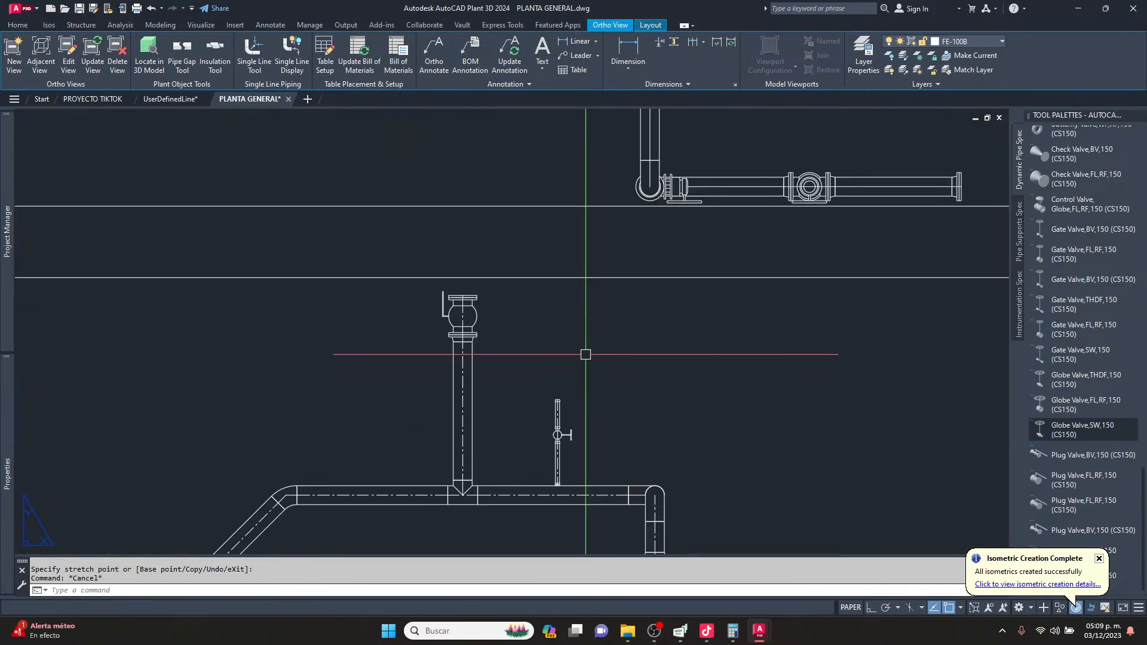
{"action": "scroll", "coordinate": [585, 354], "scroll_direction": "down", "scroll_amount": 8}
{"action": "scroll", "coordinate": [757, 358], "scroll_direction": "up", "scroll_amount": 4}
{"action": "scroll", "coordinate": [706, 301], "scroll_direction": "up", "scroll_amount": 3}
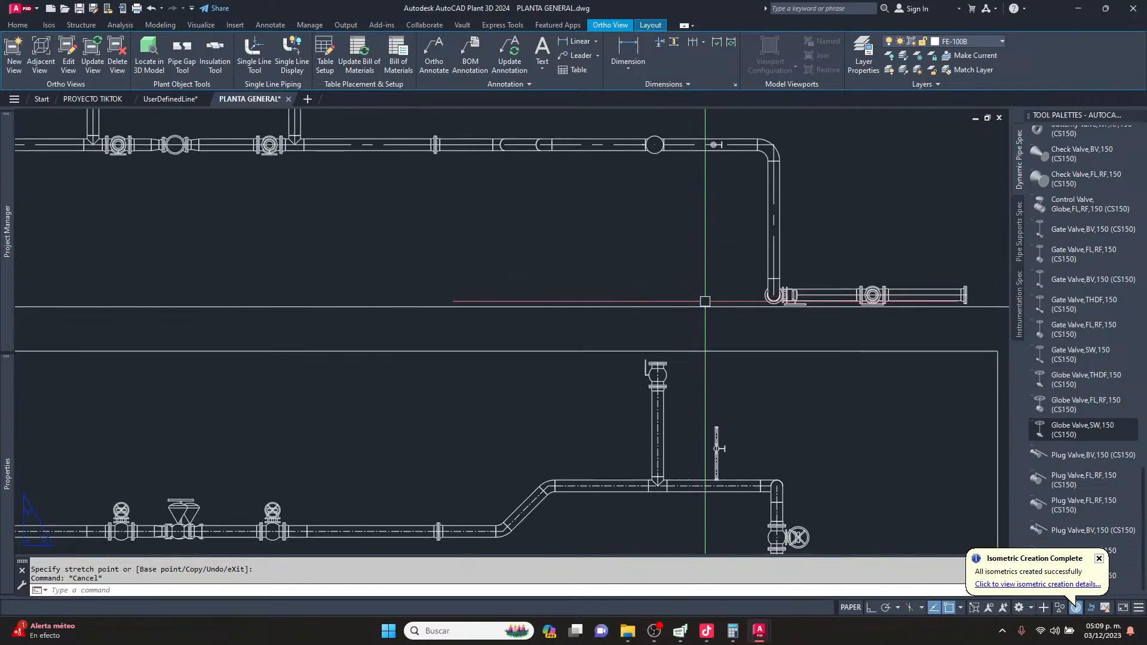
{"action": "scroll", "coordinate": [609, 280], "scroll_direction": "down", "scroll_amount": 3}
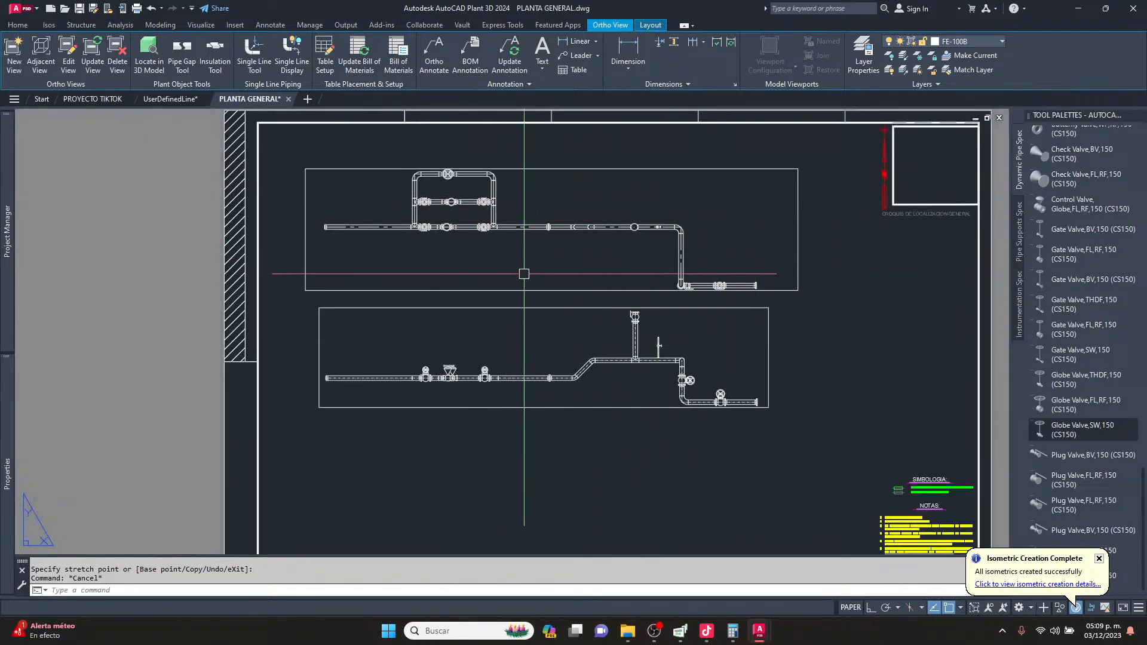
{"action": "scroll", "coordinate": [524, 274], "scroll_direction": "up", "scroll_amount": 10}
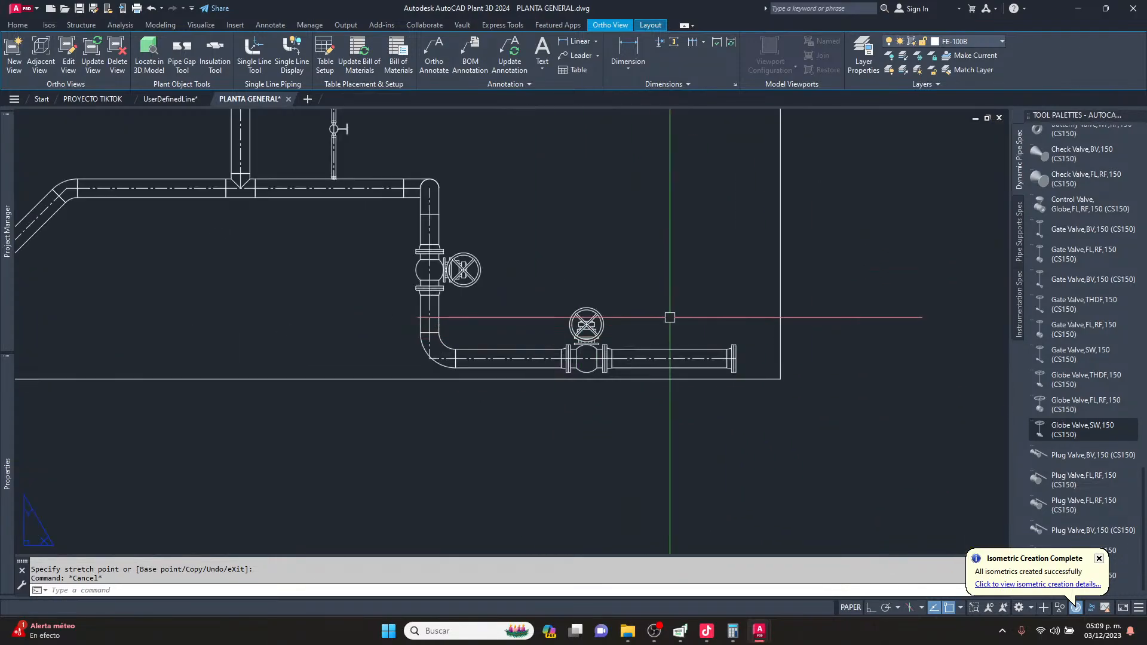
{"action": "scroll", "coordinate": [630, 328], "scroll_direction": "down", "scroll_amount": 3}
{"action": "scroll", "coordinate": [257, 251], "scroll_direction": "up", "scroll_amount": 3}
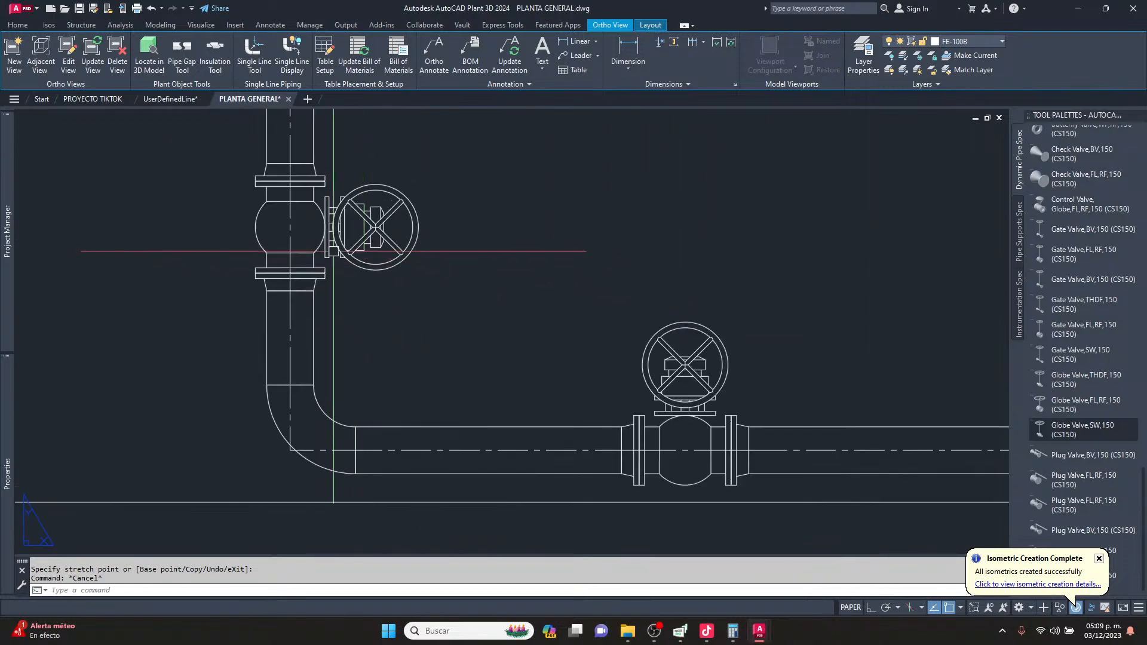
{"action": "scroll", "coordinate": [443, 233], "scroll_direction": "down", "scroll_amount": 6}
{"action": "middle_click_drag", "start_coordinate": [443, 233], "coordinate": [592, 315]}
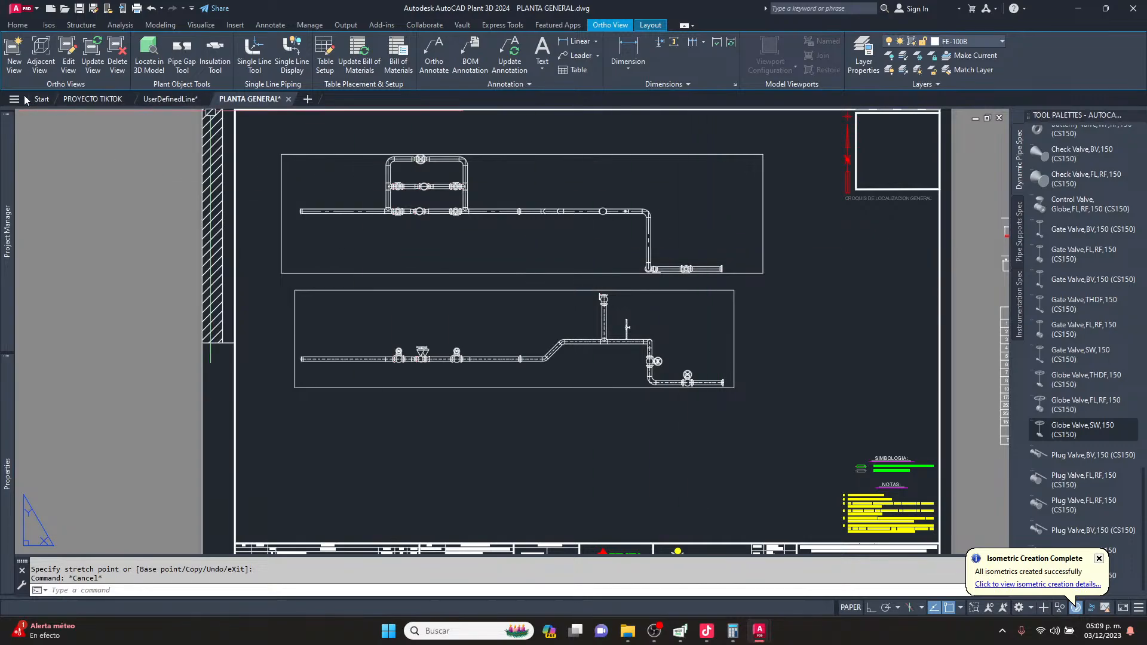
Start a third orthographic view referencing the PROYECTO TIKTOK model and set its view direction to Front.
{"action": "left_click", "coordinate": [4, 62]}
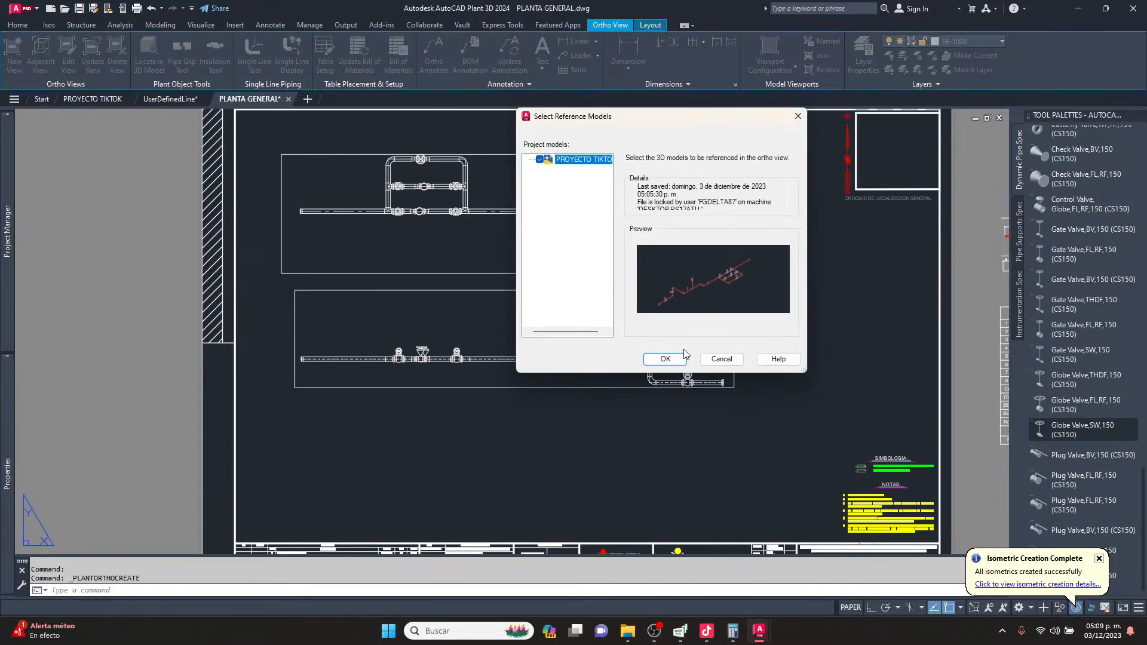
{"action": "left_click", "coordinate": [665, 359]}
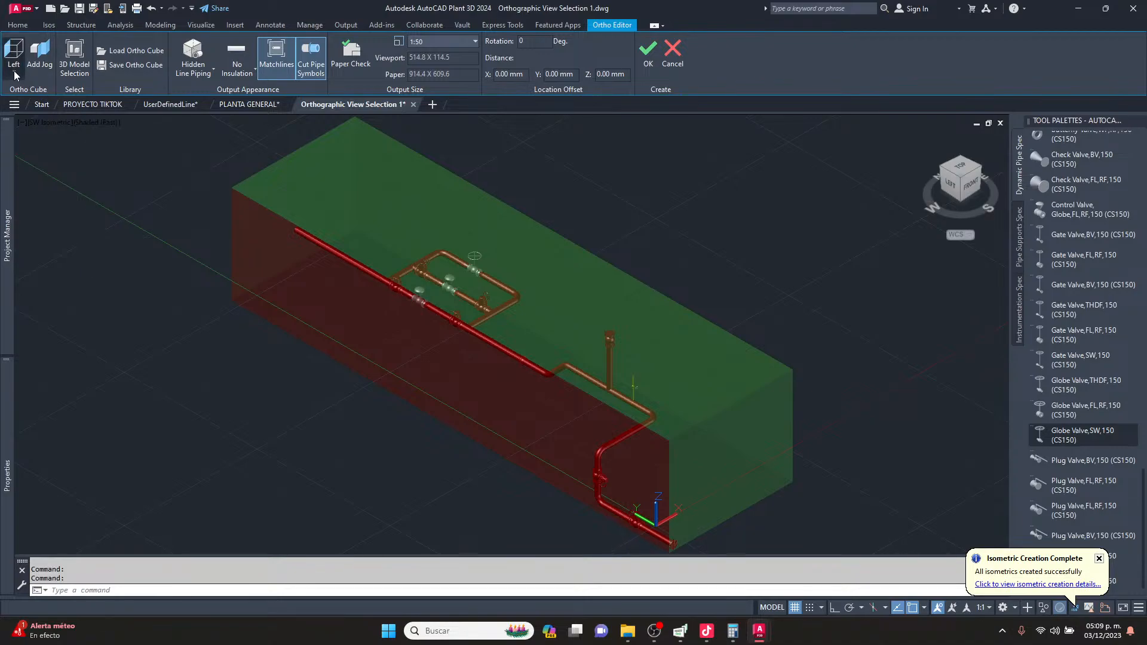
{"action": "left_click", "coordinate": [15, 72]}
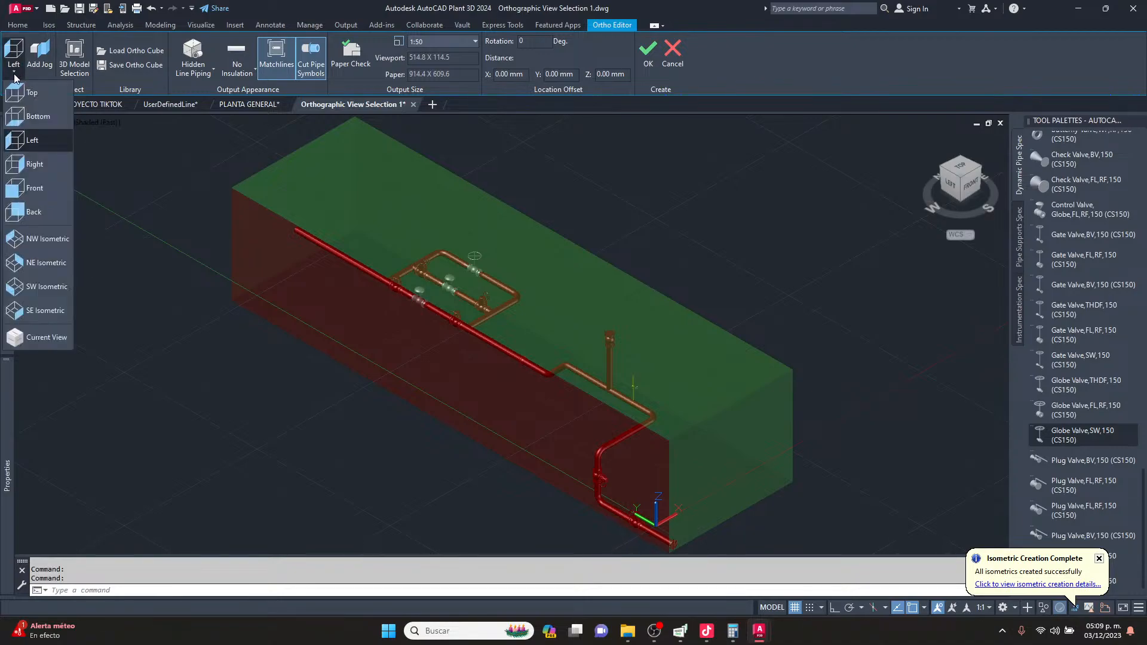
{"action": "left_click", "coordinate": [34, 188]}
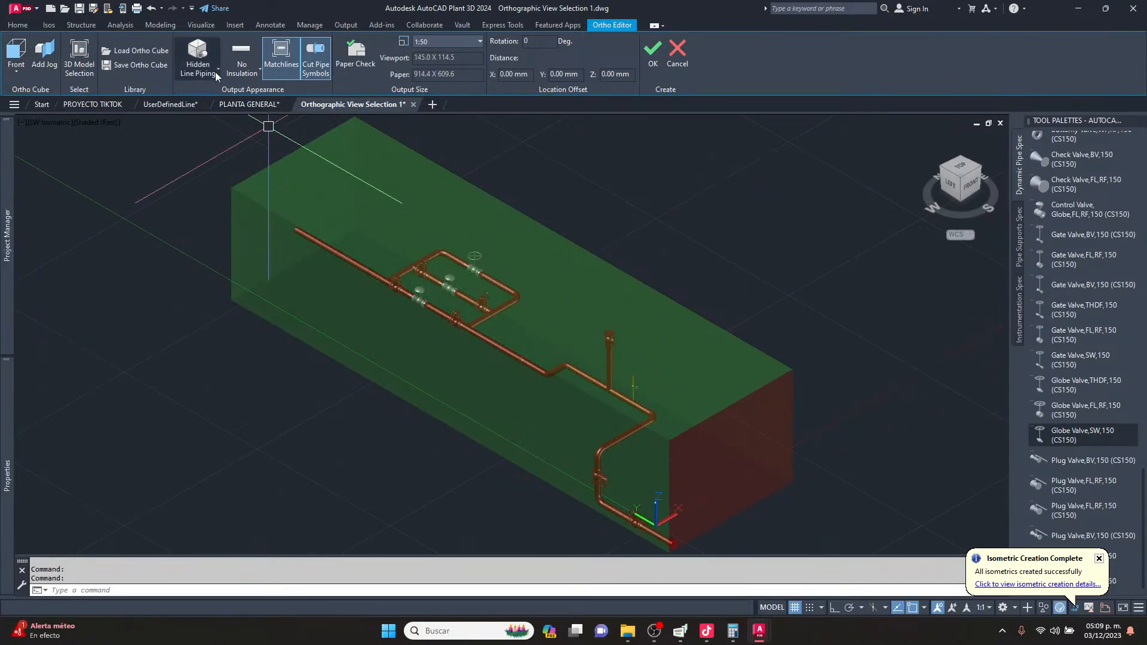
Set the front view to show no hidden lines and place it at 1:50 on the sheet below the left view.
{"action": "left_click", "coordinate": [208, 72]}
{"action": "left_click", "coordinate": [210, 90]}
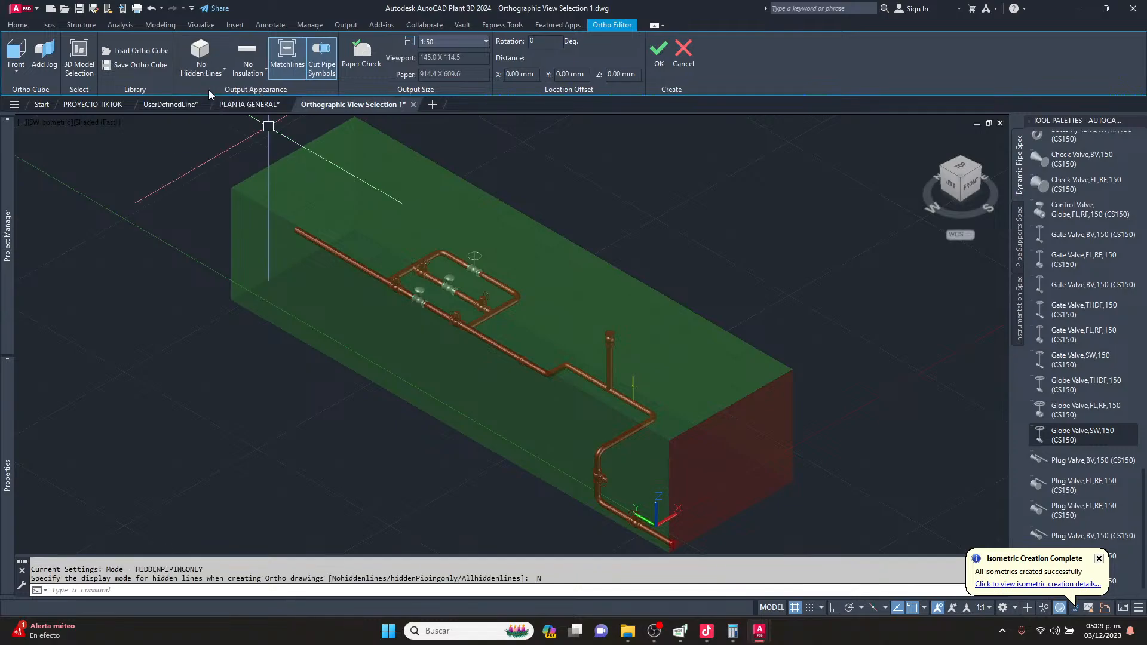
{"action": "left_click", "coordinate": [659, 54]}
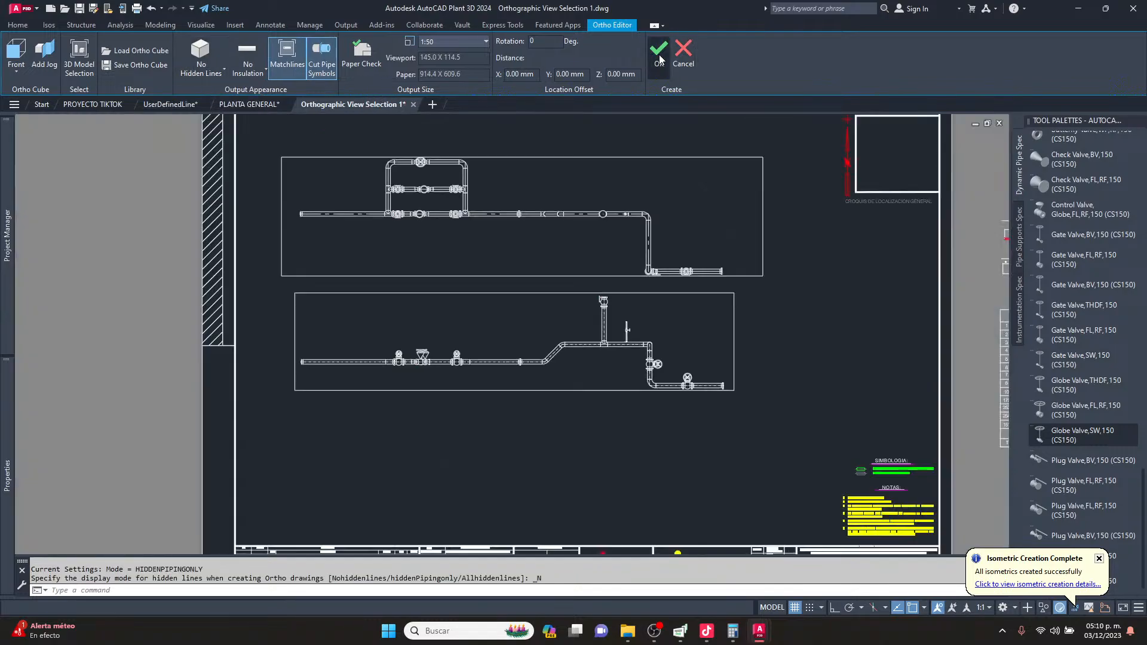
{"action": "scroll", "coordinate": [571, 265], "scroll_direction": "down", "scroll_amount": 1}
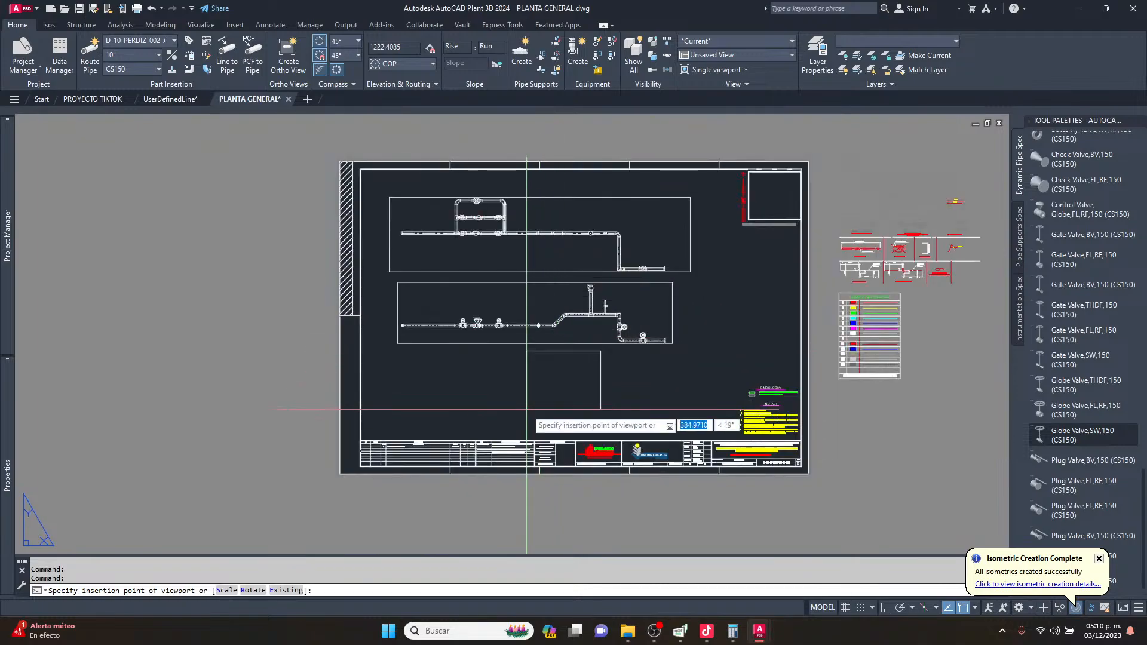
{"action": "scroll", "coordinate": [523, 412], "scroll_direction": "up", "scroll_amount": 1}
{"action": "left_click", "coordinate": [454, 414]}
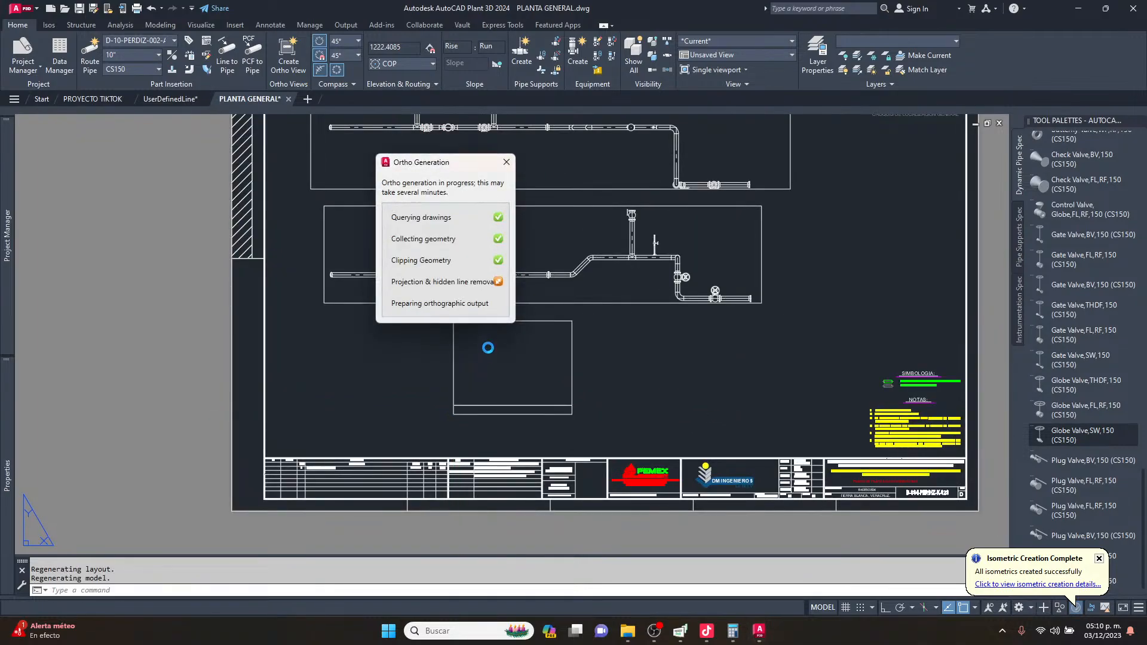
Examine the placed front view in close-up and check the layout of all three views on the sheet.
{"action": "scroll", "coordinate": [552, 307], "scroll_direction": "up", "scroll_amount": 5}
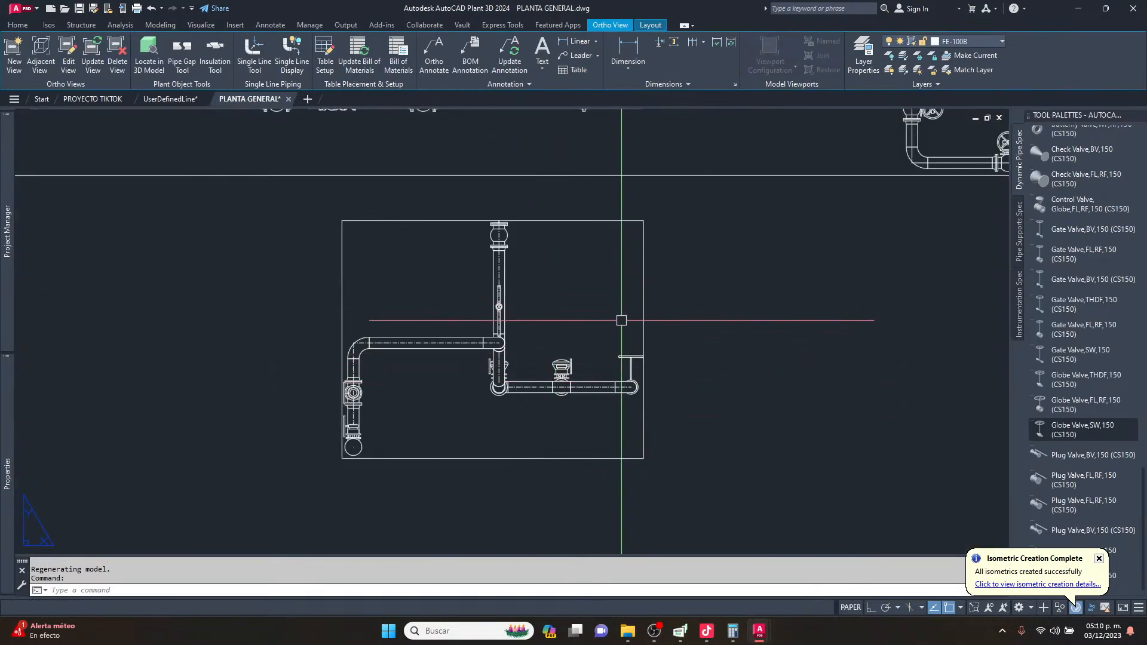
{"action": "scroll", "coordinate": [615, 228], "scroll_direction": "down", "scroll_amount": 5}
{"action": "scroll", "coordinate": [490, 358], "scroll_direction": "up", "scroll_amount": 4}
{"action": "scroll", "coordinate": [472, 376], "scroll_direction": "down", "scroll_amount": 2}
{"action": "scroll", "coordinate": [463, 376], "scroll_direction": "up", "scroll_amount": 2}
{"action": "scroll", "coordinate": [514, 341], "scroll_direction": "down", "scroll_amount": 5}
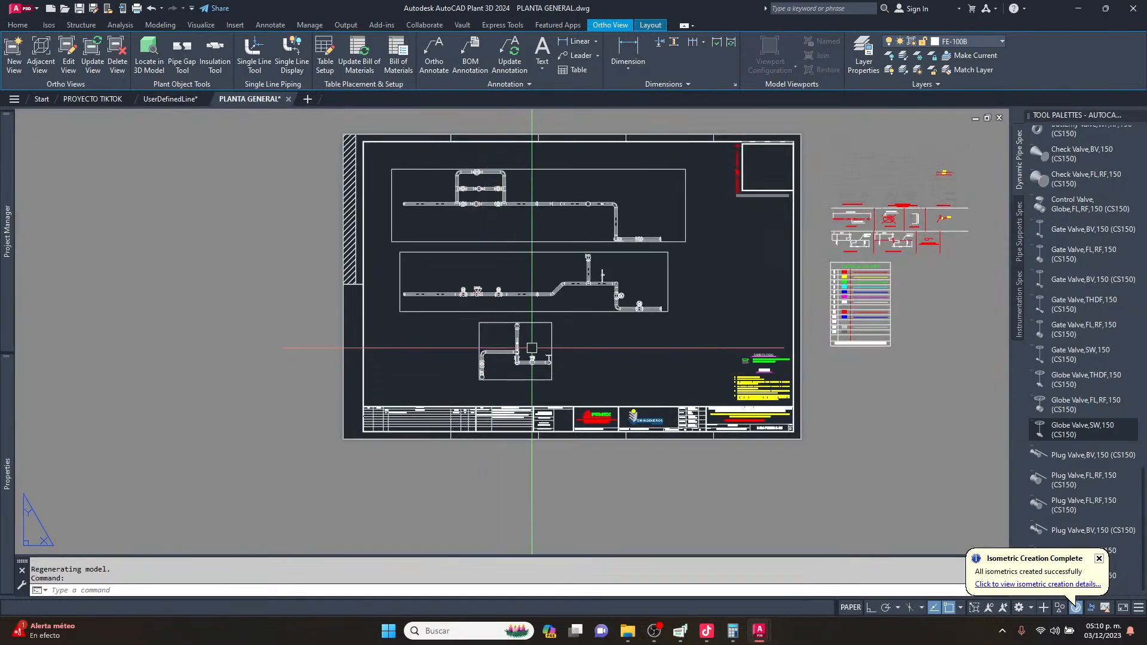
{"action": "scroll", "coordinate": [683, 212], "scroll_direction": "up", "scroll_amount": 2}
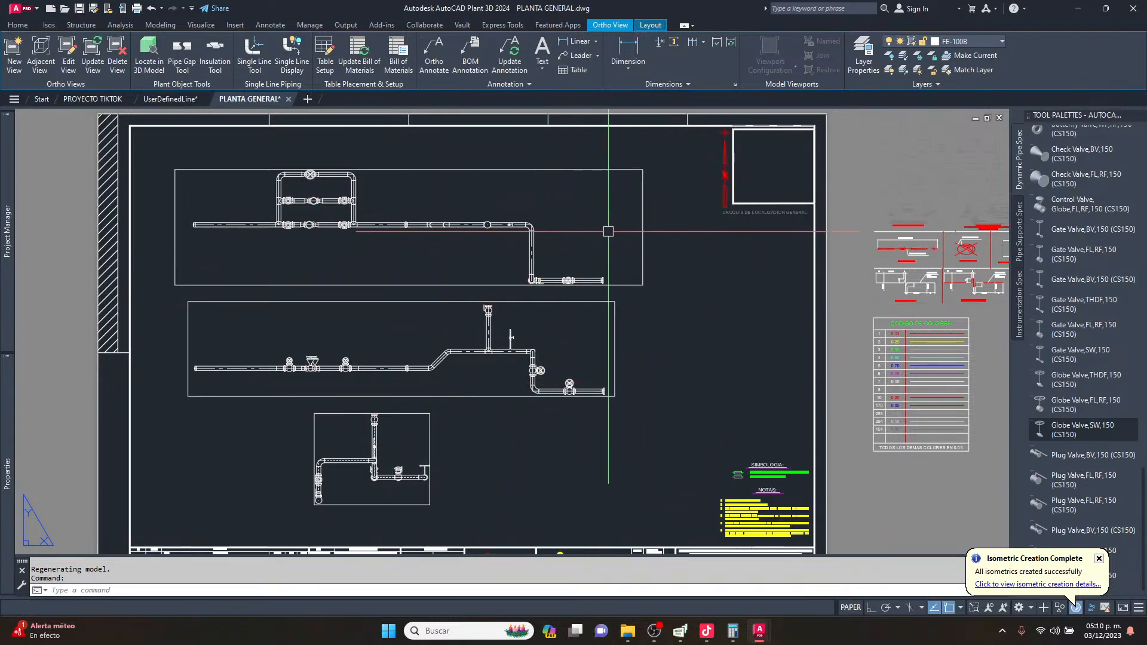
Switch to the PROYECTO TIKTOK model and open D-10-PERDIZ-001-A-A06T1-1.dwg from the isometric creation results for review.
{"action": "left_click", "coordinate": [92, 99]}
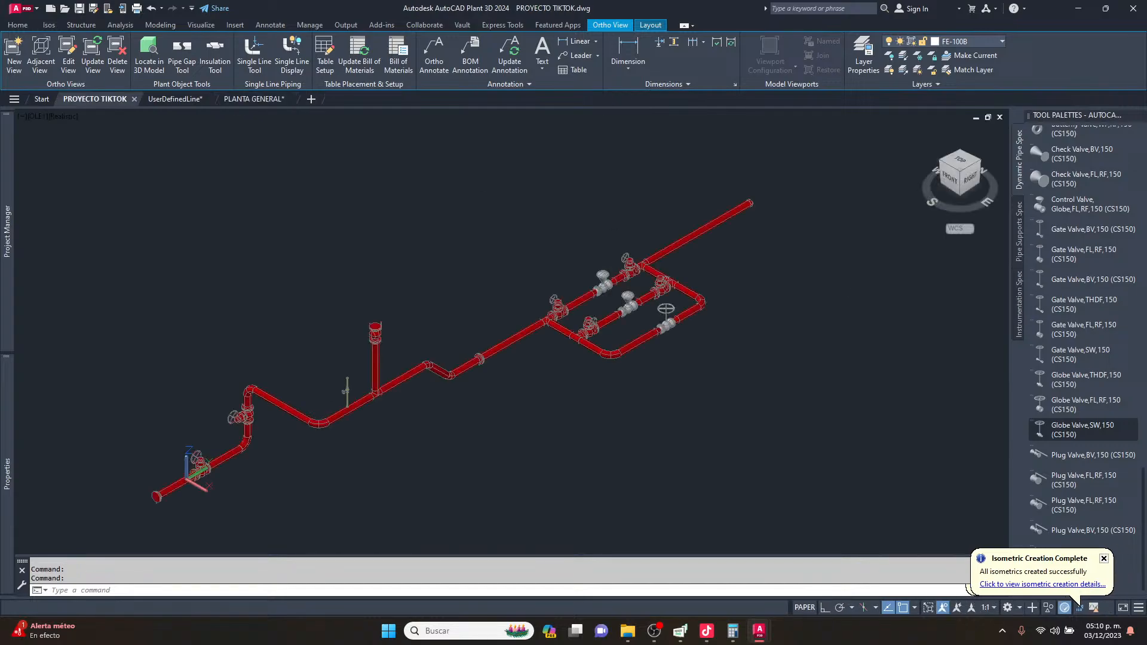
{"action": "double_click", "coordinate": [903, 287]}
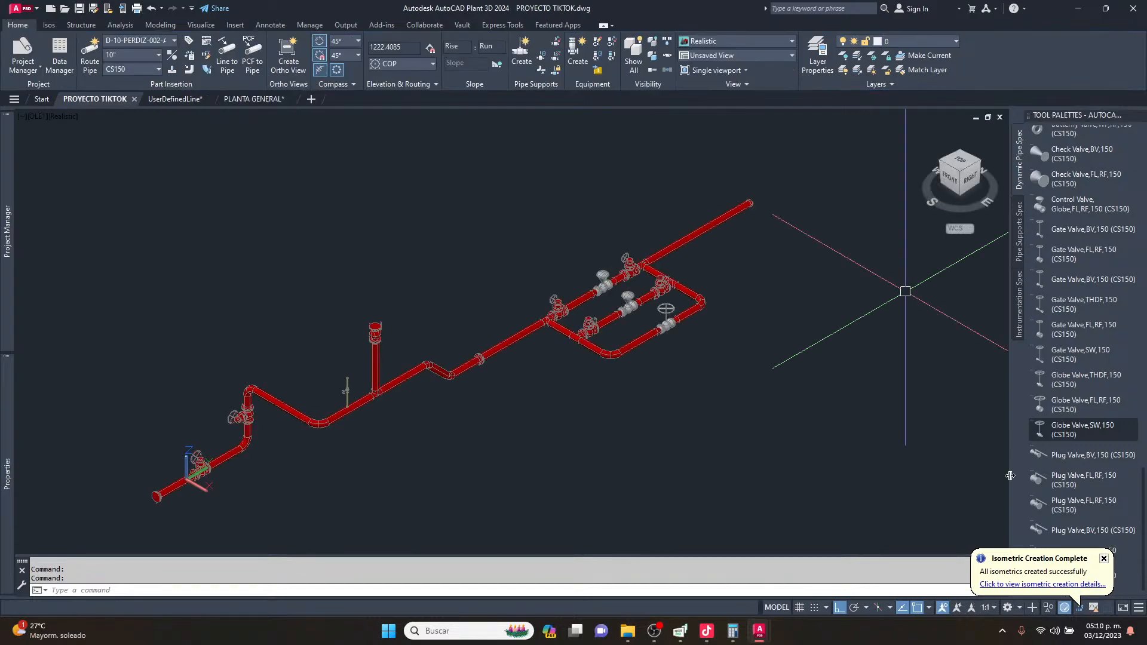
{"action": "left_click", "coordinate": [1037, 585]}
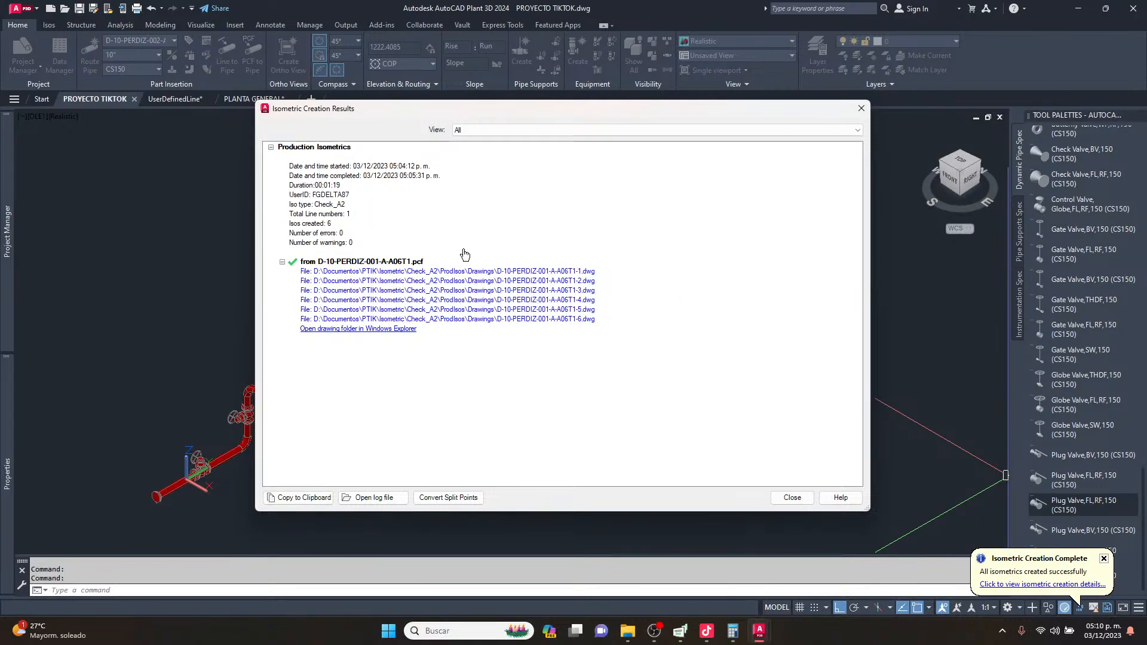
{"action": "left_click", "coordinate": [562, 272]}
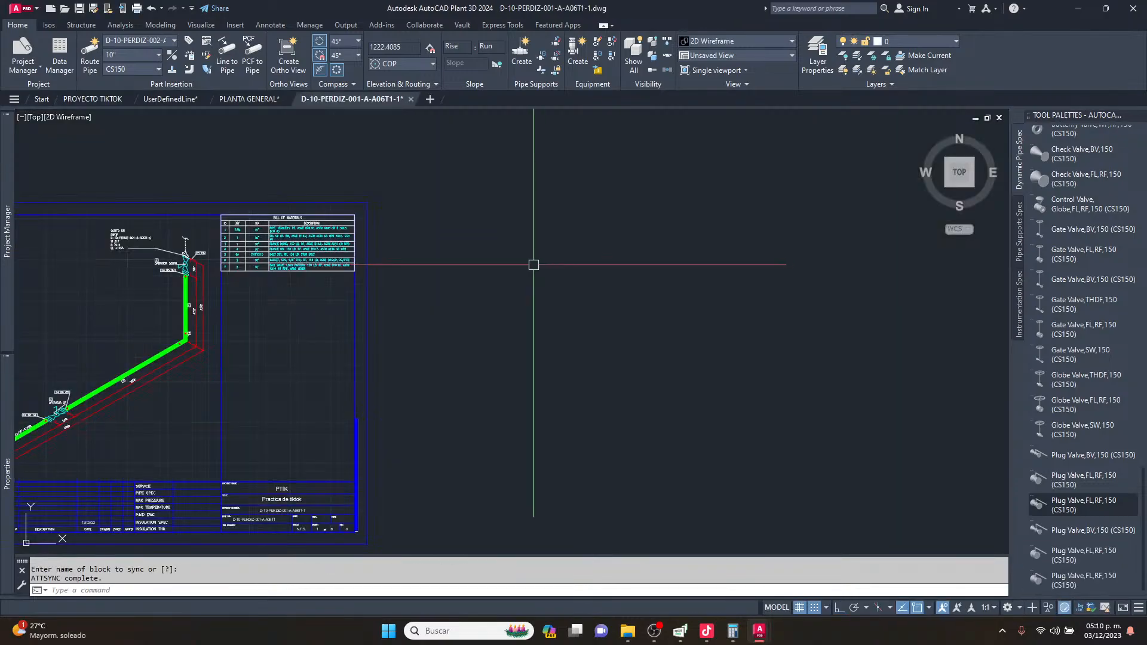
{"action": "scroll", "coordinate": [427, 320], "scroll_direction": "up", "scroll_amount": 5}
{"action": "scroll", "coordinate": [519, 227], "scroll_direction": "down", "scroll_amount": 5}
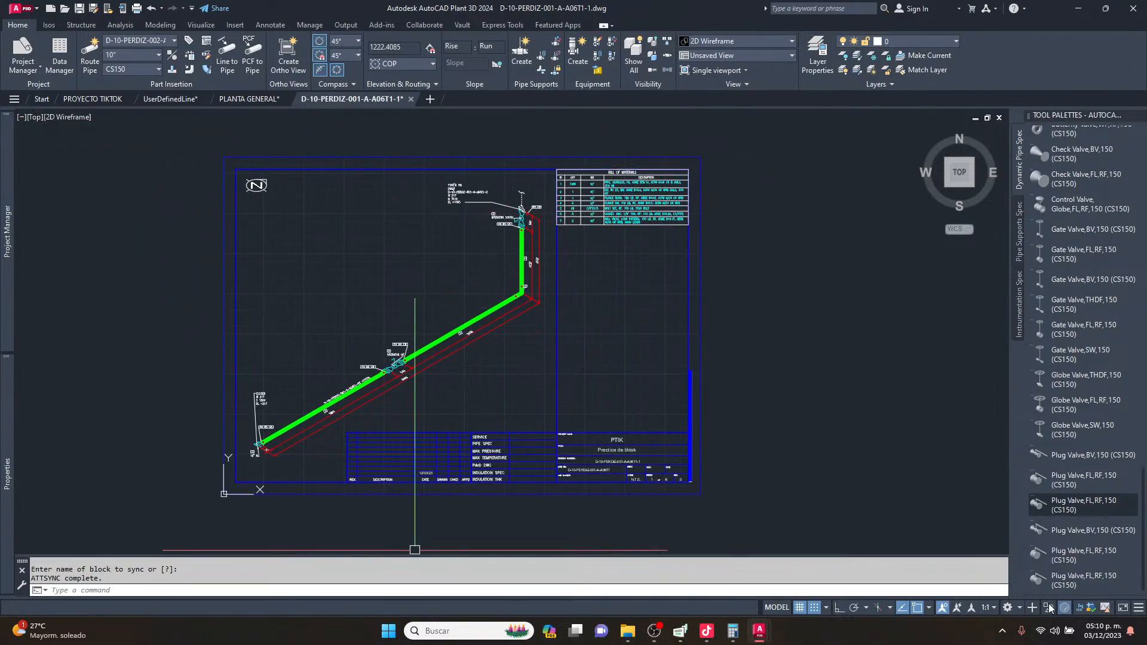
Reopen the isometric creation results and open D-10-PERDIZ-001-A-A06T1-2.dwg to view the whole sheet.
{"action": "left_click", "coordinate": [1084, 610]}
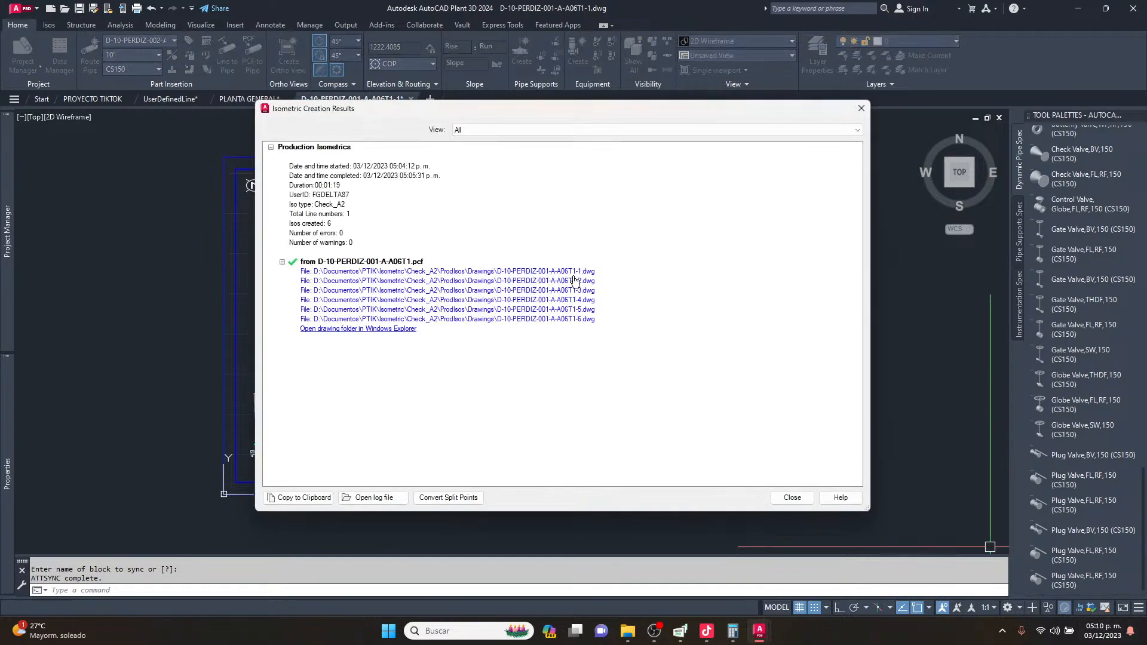
{"action": "left_click", "coordinate": [574, 281]}
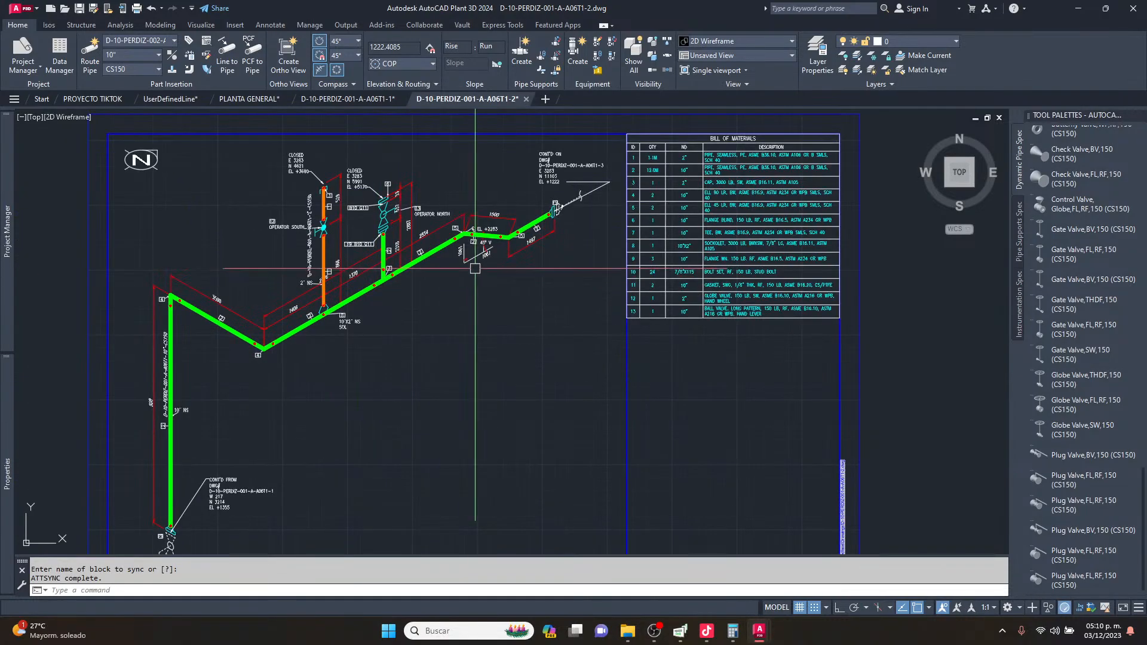
{"action": "scroll", "coordinate": [412, 240], "scroll_direction": "down", "scroll_amount": 2}
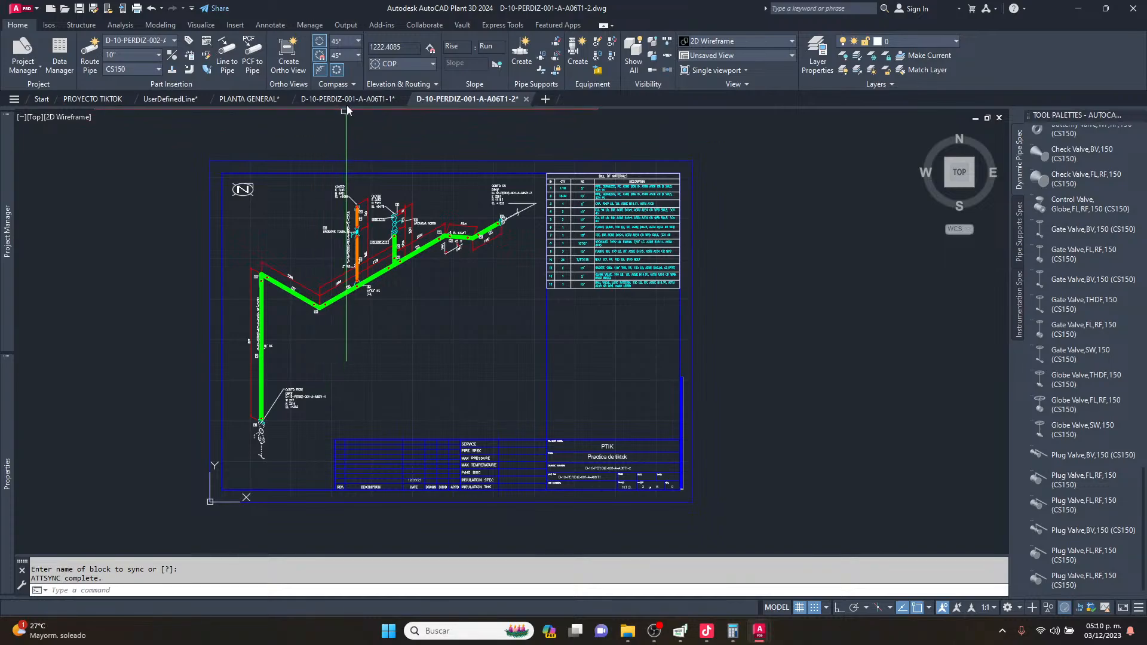
Compare with sheet D-10-PERDIZ-001-A-A06T1-1 by inspecting its upper valve and continuation in close-up, and return to sheet D-10-PERDIZ-001-A-A06T1-2.
{"action": "left_click", "coordinate": [348, 99]}
{"action": "scroll", "coordinate": [505, 210], "scroll_direction": "up", "scroll_amount": 3}
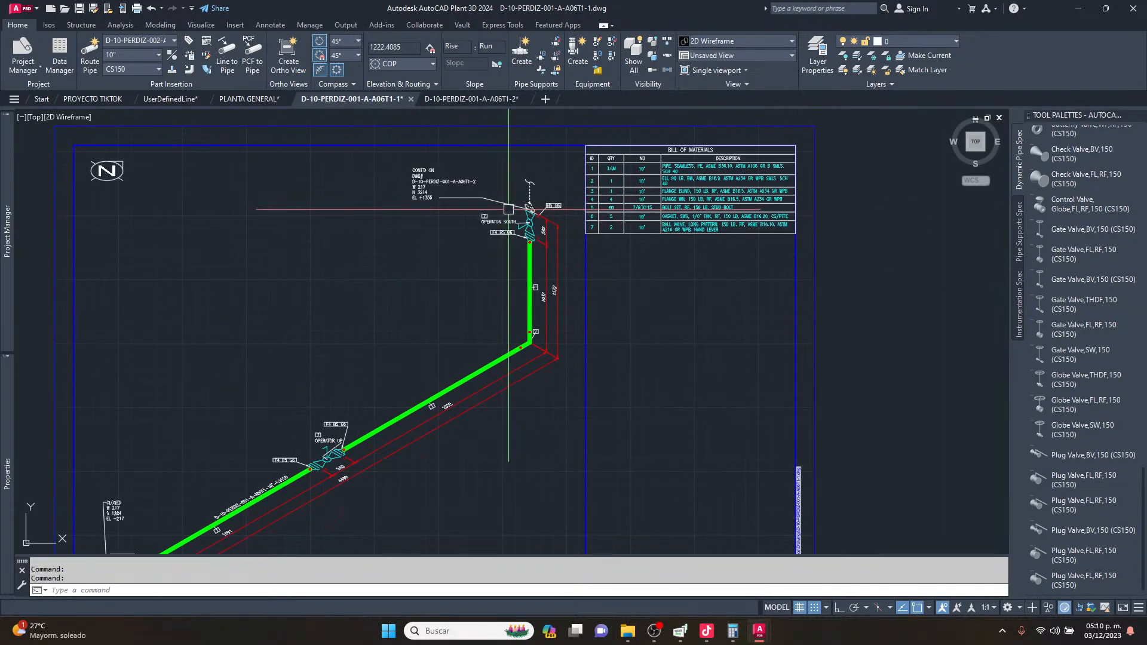
{"action": "scroll", "coordinate": [520, 212], "scroll_direction": "up", "scroll_amount": 5}
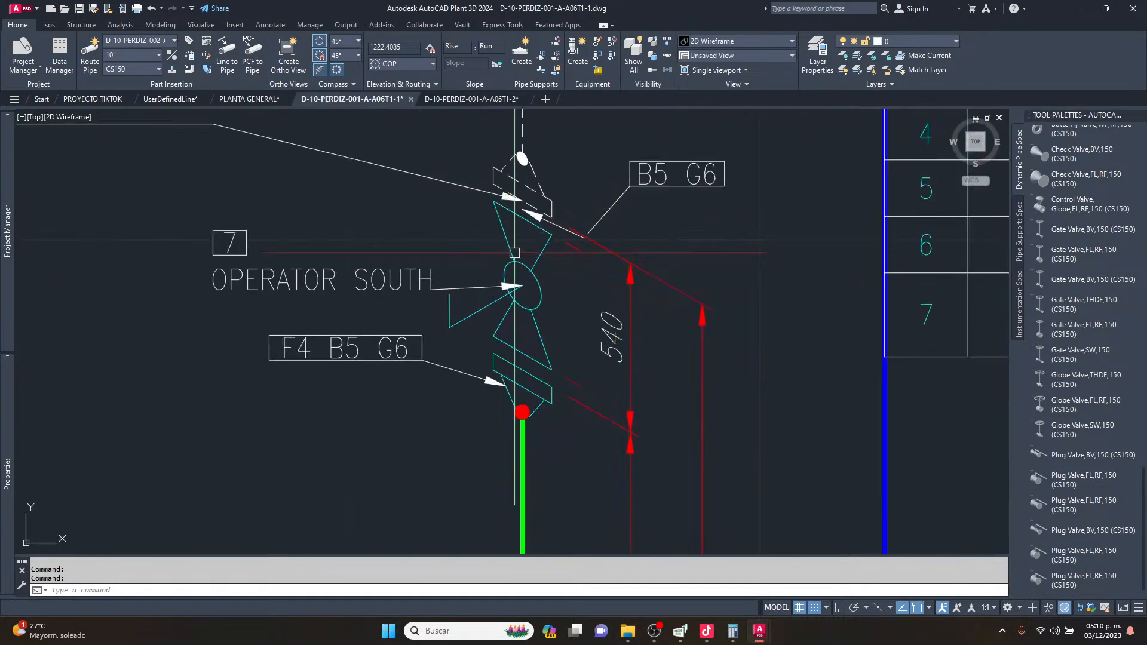
{"action": "left_click", "coordinate": [468, 100]}
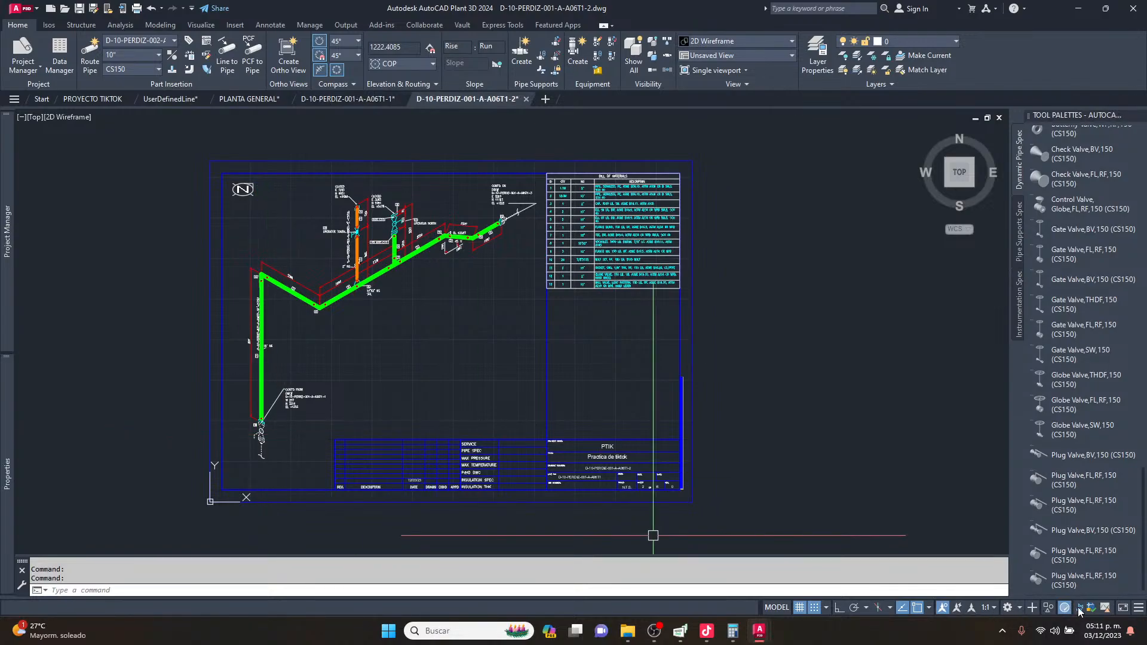
Open D-10-PERDIZ-001-A-A06T1-3.dwg from the isometric creation results and view the whole sheet.
{"action": "left_click", "coordinate": [1080, 609]}
{"action": "left_click", "coordinate": [581, 294]}
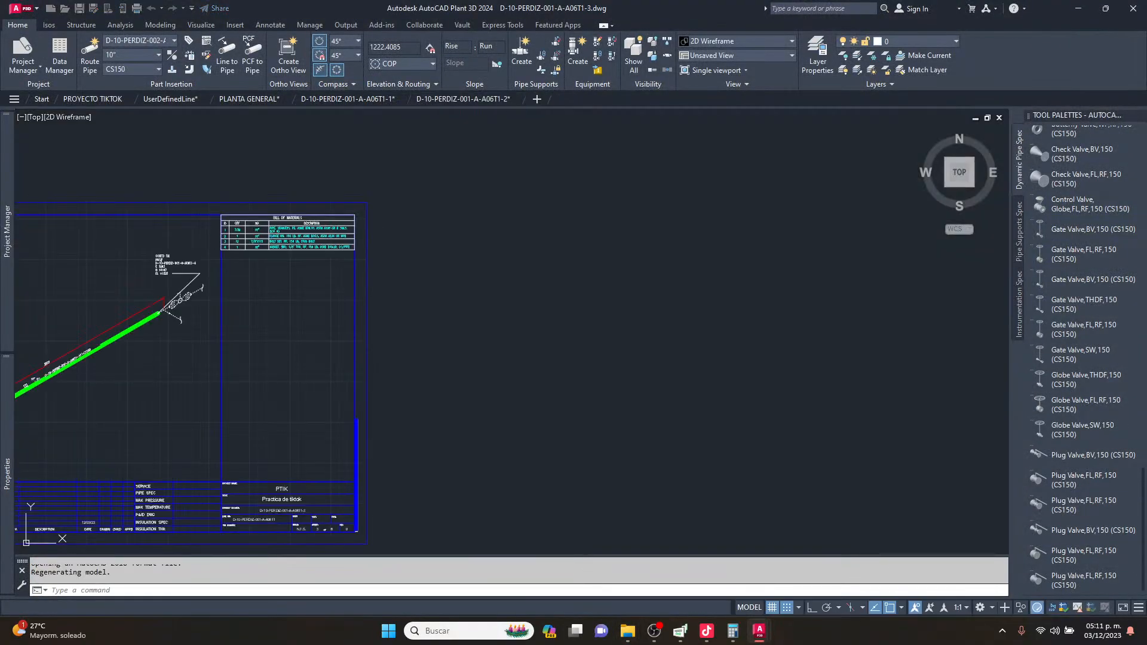
{"action": "scroll", "coordinate": [529, 304], "scroll_direction": "down", "scroll_amount": 1}
{"action": "scroll", "coordinate": [191, 385], "scroll_direction": "up", "scroll_amount": 3}
{"action": "middle_click_drag", "start_coordinate": [333, 281], "coordinate": [337, 345]}
{"action": "scroll", "coordinate": [368, 362], "scroll_direction": "down", "scroll_amount": 2}
{"action": "scroll", "coordinate": [487, 249], "scroll_direction": "up", "scroll_amount": 1}
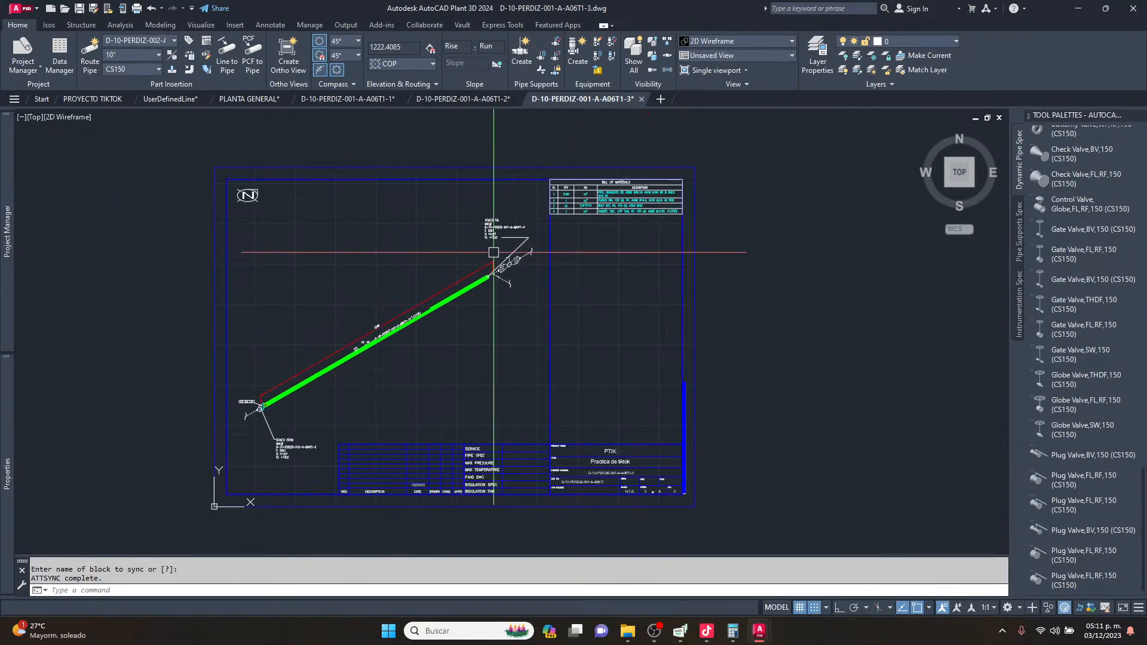
Examine the straight pipe run and its continuation notes at both ends on sheet D-10-PERDIZ-001-A-A06T1-3.
{"action": "scroll", "coordinate": [487, 268], "scroll_direction": "up", "scroll_amount": 1}
{"action": "scroll", "coordinate": [419, 281], "scroll_direction": "down", "scroll_amount": 1}
{"action": "scroll", "coordinate": [383, 282], "scroll_direction": "up", "scroll_amount": 2}
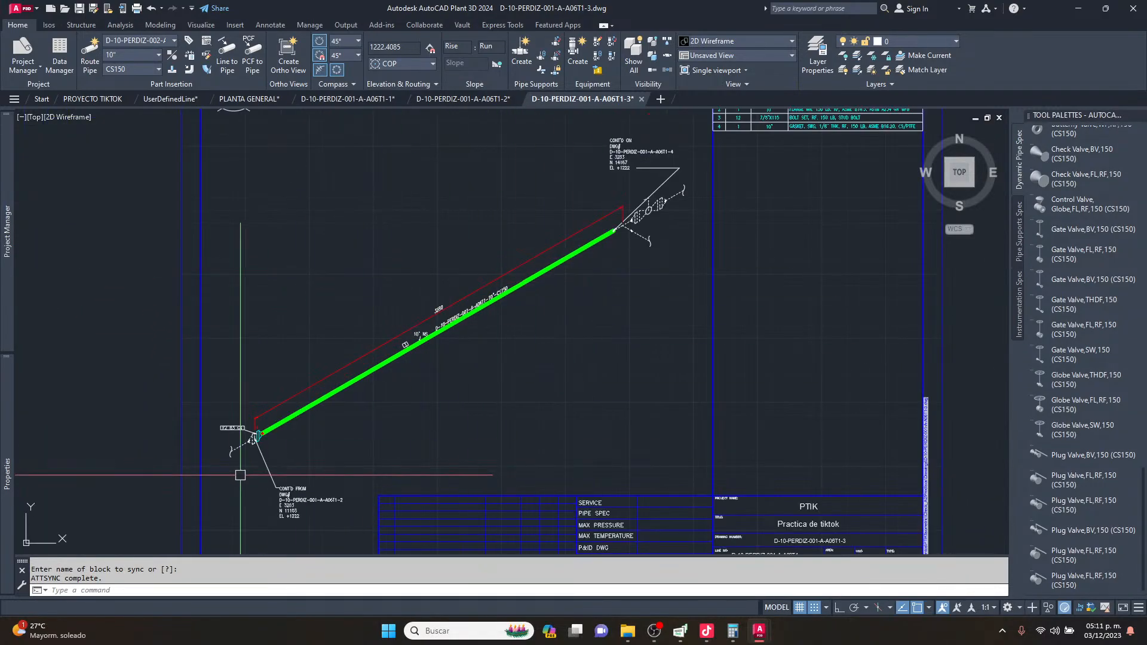
{"action": "scroll", "coordinate": [621, 230], "scroll_direction": "up", "scroll_amount": 2}
{"action": "middle_click_drag", "start_coordinate": [622, 231], "coordinate": [488, 312]}
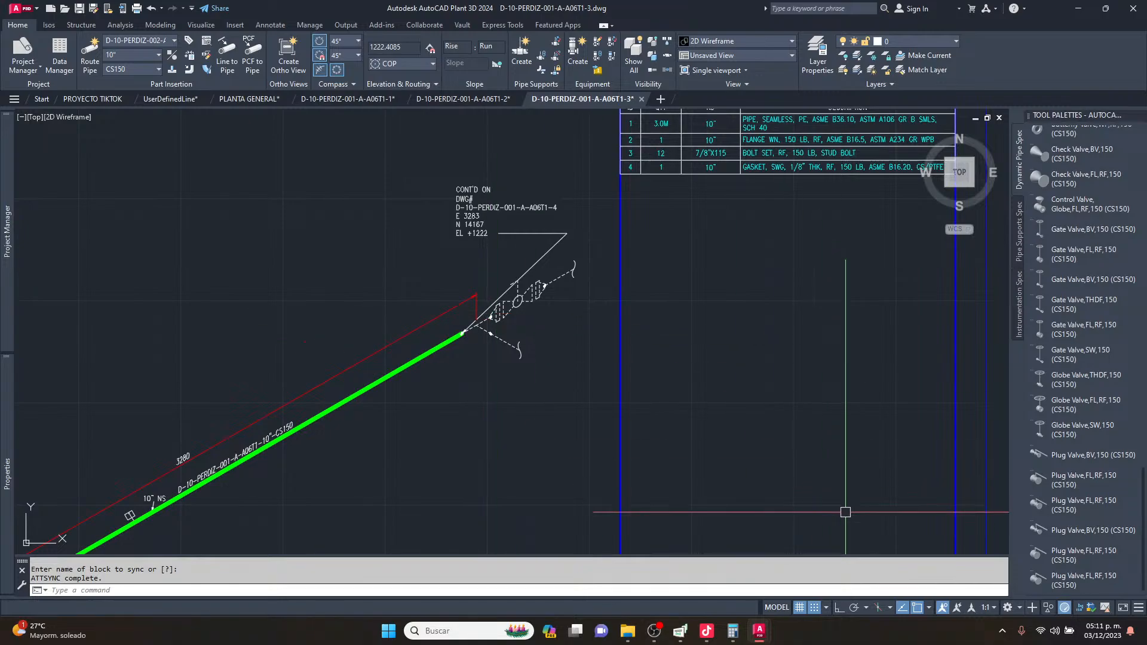
Open D-10-PERDIZ-001-A-A06T1-4.dwg from the isometric creation results and examine its branches, reducers and continuation notes.
{"action": "left_click", "coordinate": [1080, 608]}
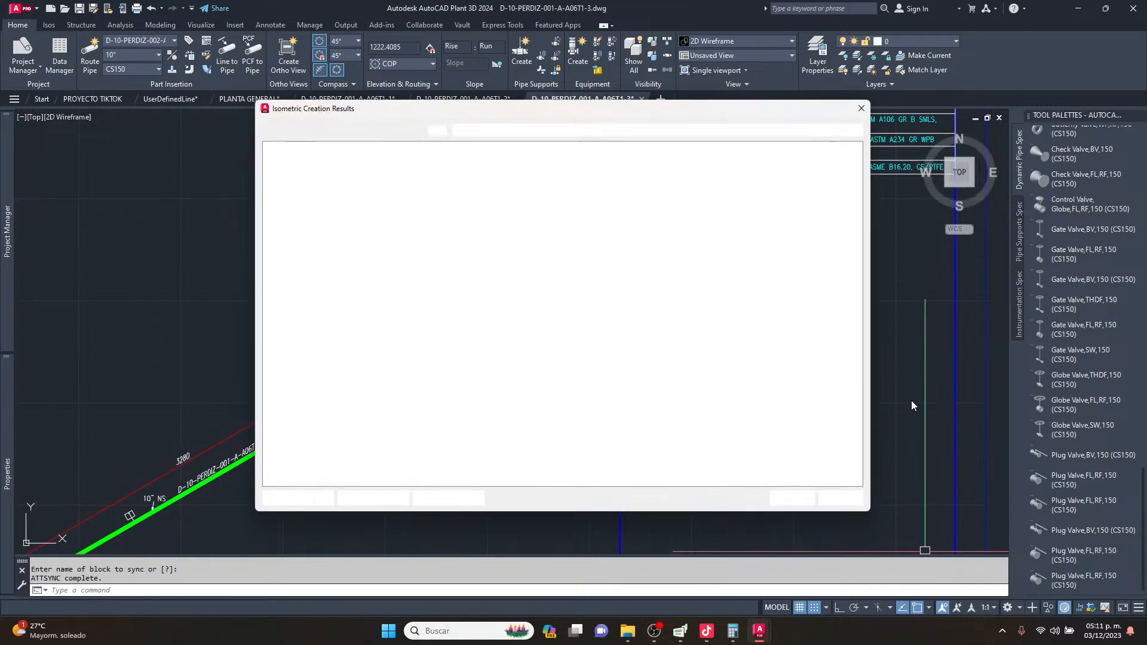
{"action": "left_click", "coordinate": [568, 301]}
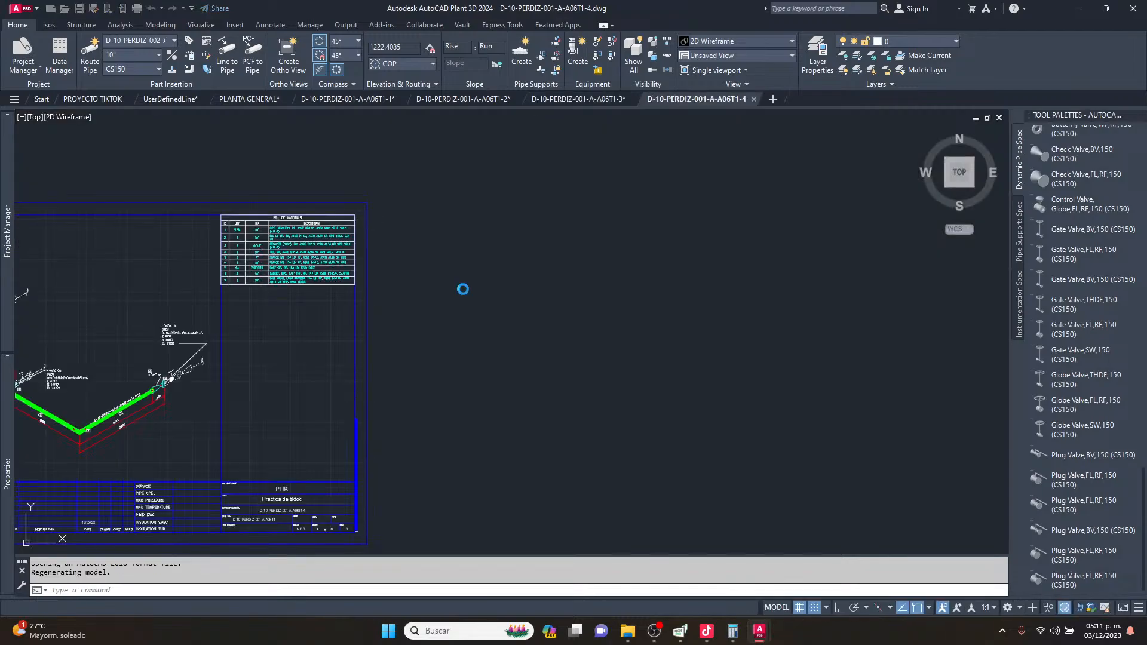
{"action": "scroll", "coordinate": [343, 357], "scroll_direction": "up", "scroll_amount": 8}
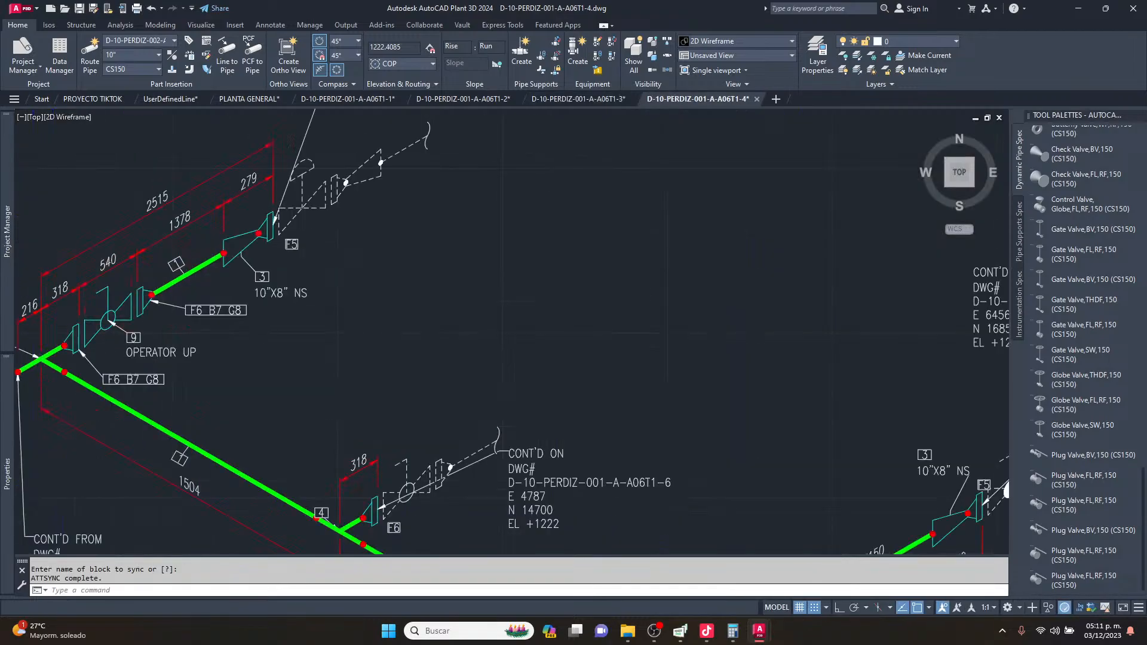
{"action": "scroll", "coordinate": [464, 148], "scroll_direction": "down", "scroll_amount": 6}
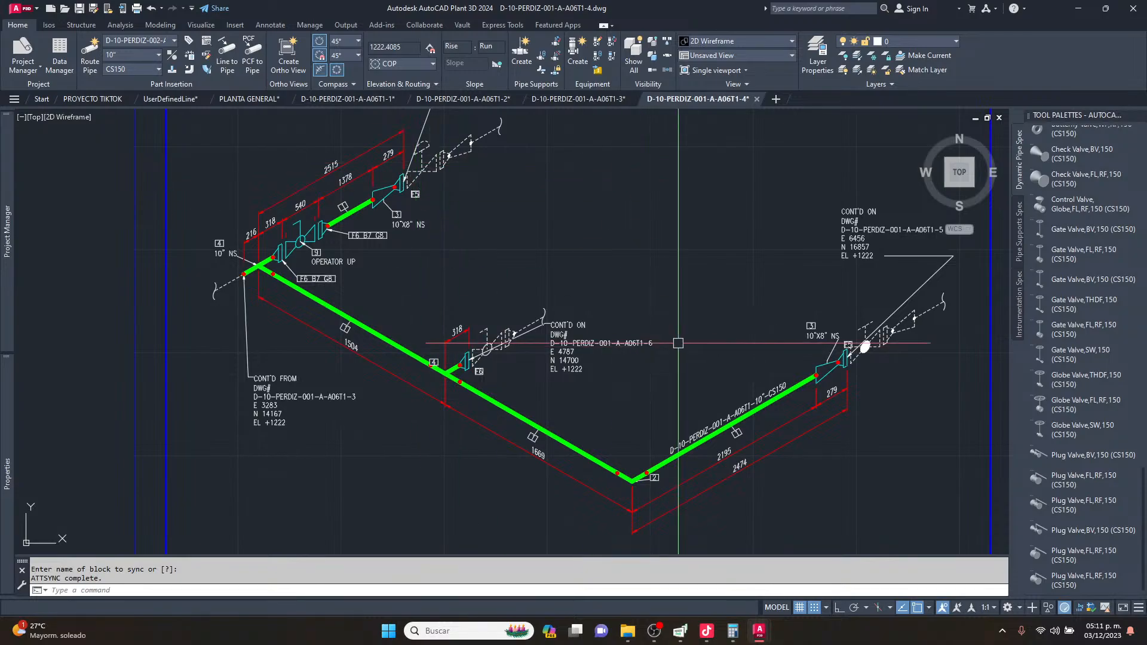
{"action": "scroll", "coordinate": [874, 347], "scroll_direction": "up", "scroll_amount": 5}
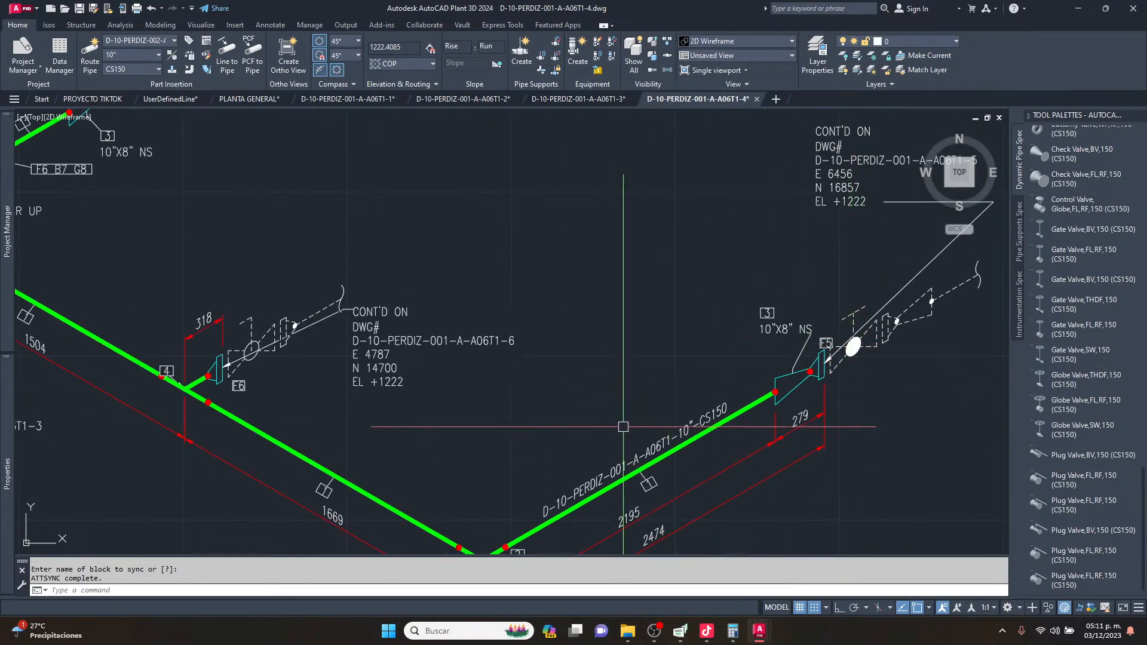
{"action": "scroll", "coordinate": [653, 377], "scroll_direction": "down", "scroll_amount": 4}
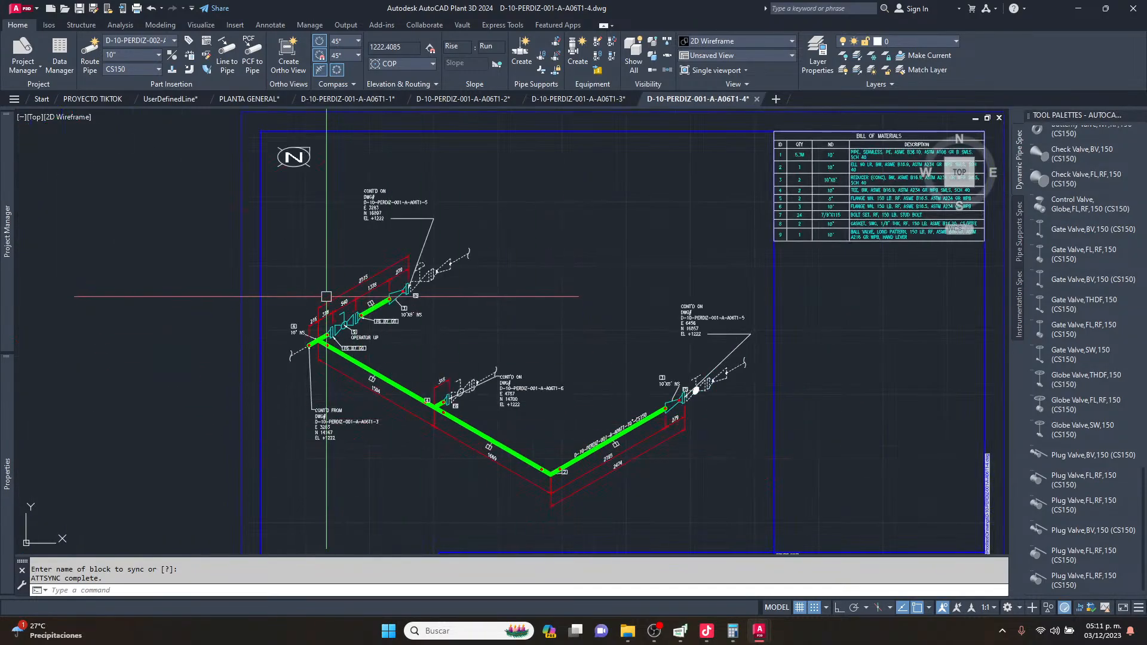
Open D-10-PERDIZ-001-A-A06T1-5.dwg from the isometric creation results and examine its valves, branches and continuation notes.
{"action": "left_click", "coordinate": [1081, 610]}
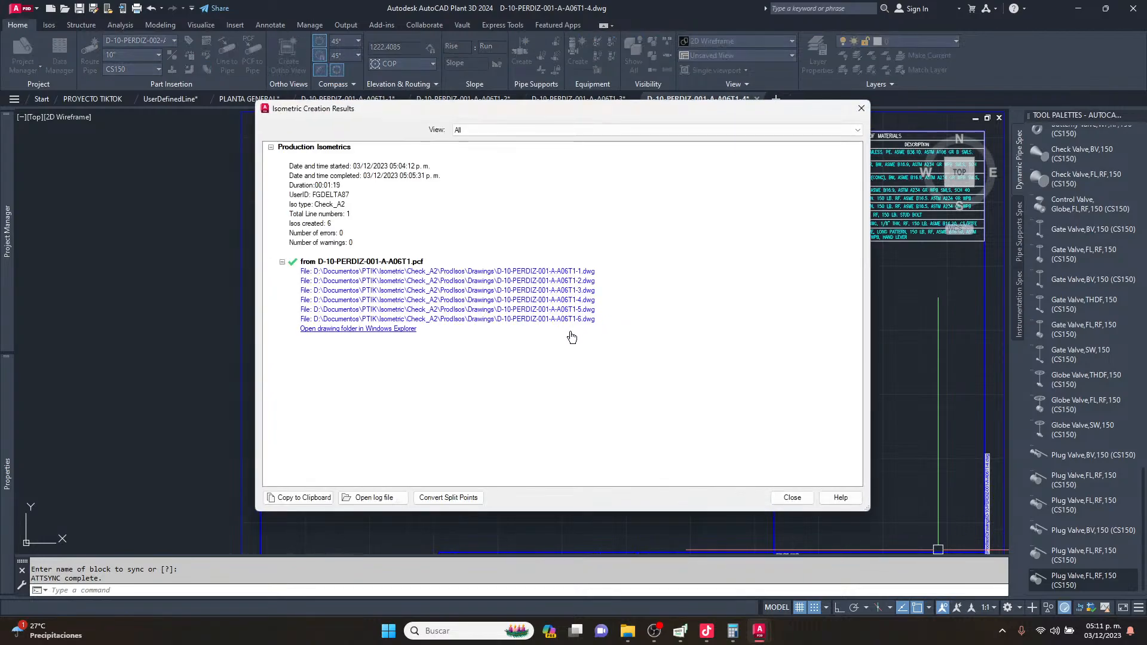
{"action": "left_click", "coordinate": [558, 301]}
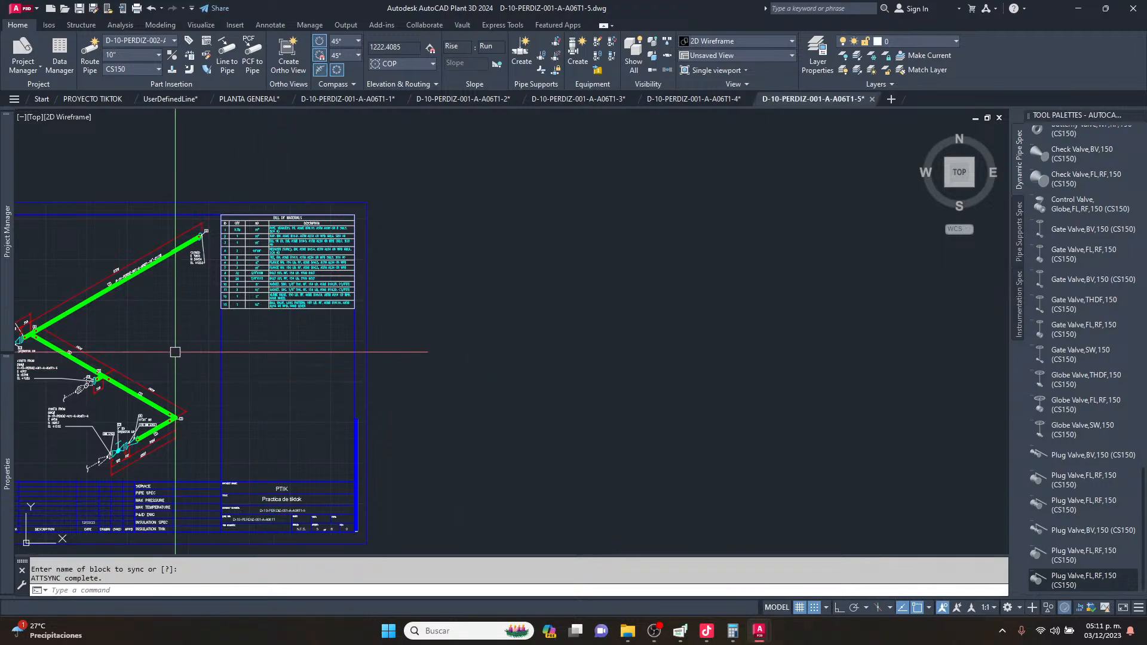
{"action": "scroll", "coordinate": [502, 305], "scroll_direction": "up", "scroll_amount": 5}
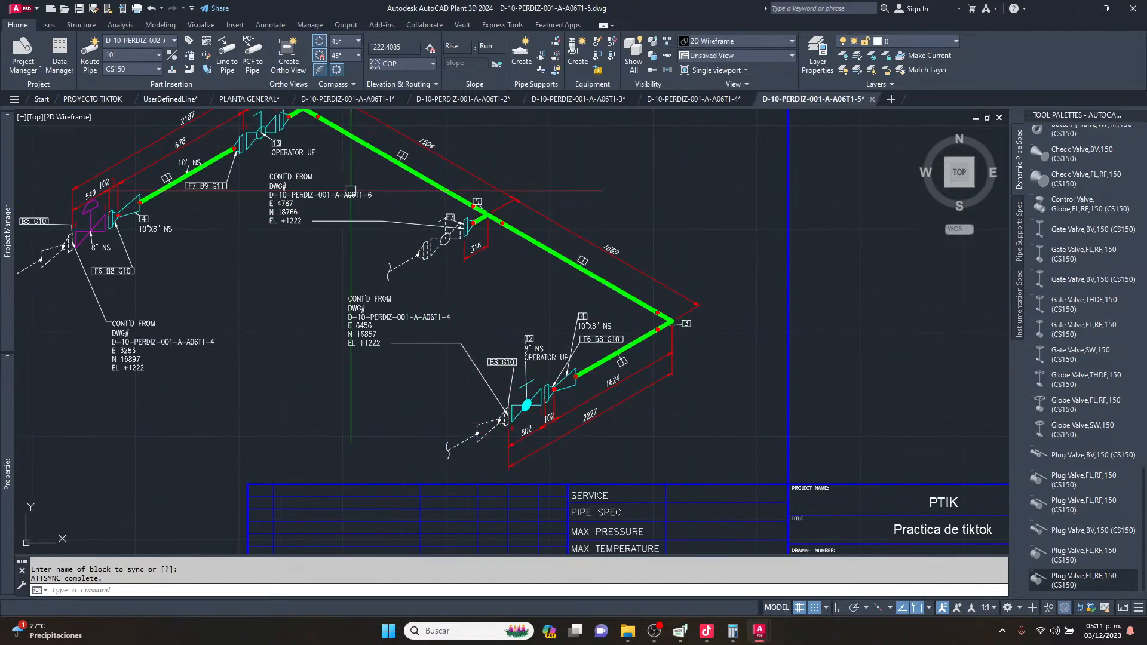
{"action": "scroll", "coordinate": [559, 430], "scroll_direction": "down", "scroll_amount": 3}
{"action": "scroll", "coordinate": [658, 158], "scroll_direction": "up", "scroll_amount": 3}
{"action": "scroll", "coordinate": [627, 174], "scroll_direction": "down", "scroll_amount": 4}
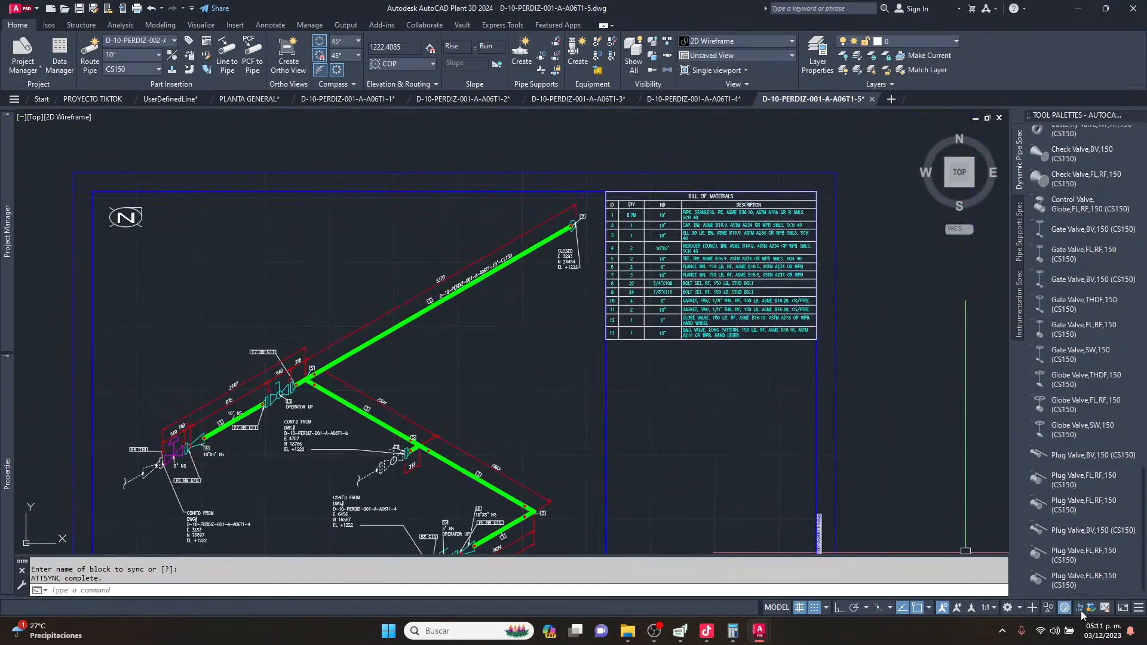
Open D-10-PERDIZ-001-A-A06T1-6.dwg from the isometric creation results and review the pipe run and the whole sheet.
{"action": "left_click", "coordinate": [1078, 608]}
{"action": "left_click", "coordinate": [530, 319]}
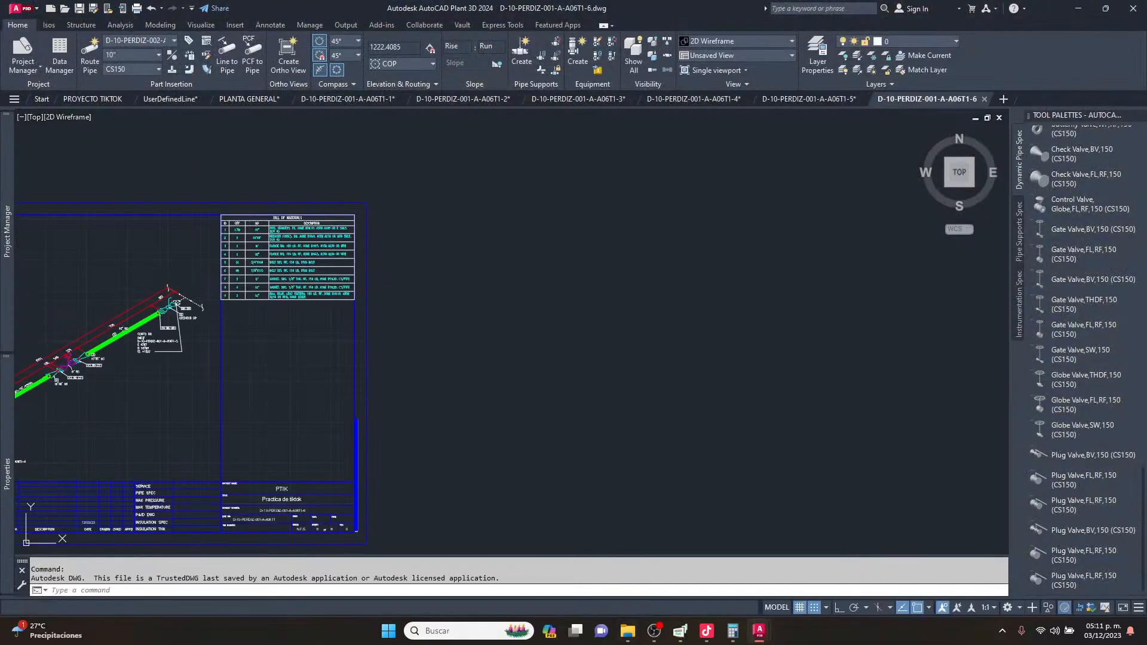
{"action": "middle_click_drag", "start_coordinate": [39, 378], "coordinate": [400, 297]}
{"action": "scroll", "coordinate": [400, 297], "scroll_direction": "up", "scroll_amount": 2}
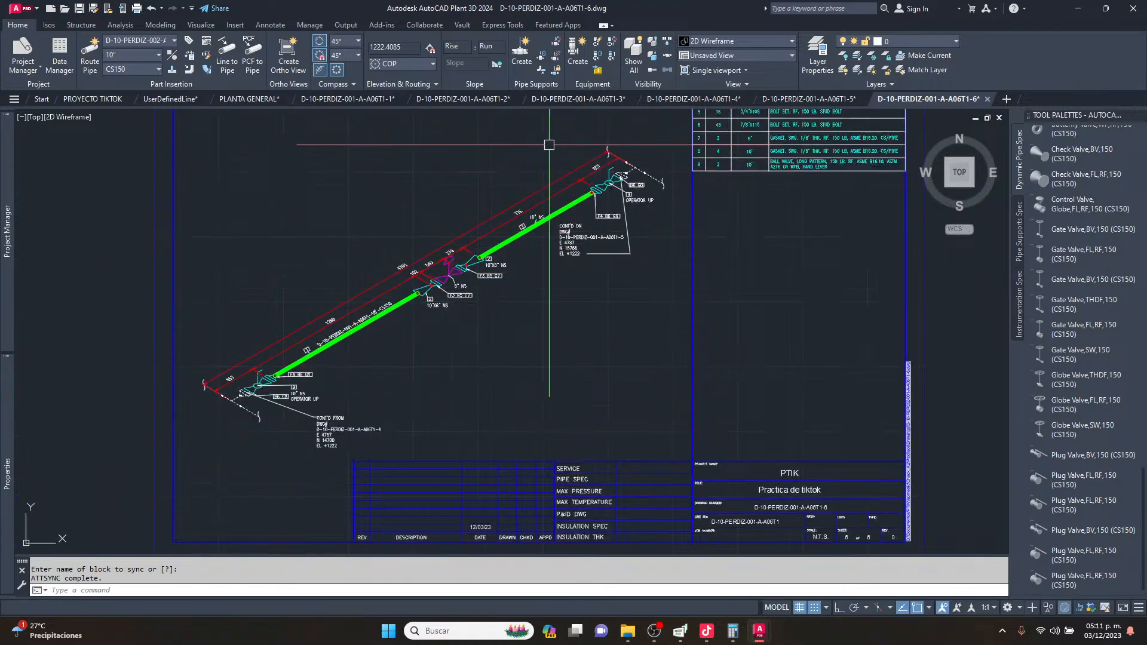
{"action": "scroll", "coordinate": [611, 158], "scroll_direction": "up", "scroll_amount": 4}
{"action": "scroll", "coordinate": [616, 205], "scroll_direction": "down", "scroll_amount": 4}
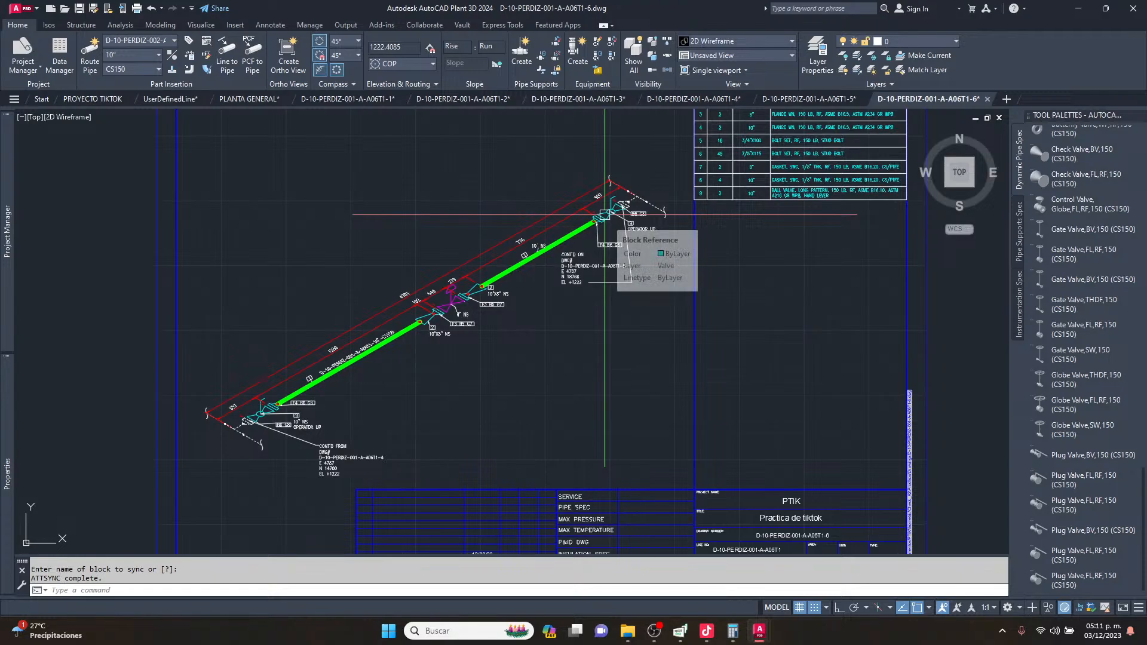
{"action": "scroll", "coordinate": [605, 214], "scroll_direction": "down", "scroll_amount": 4}
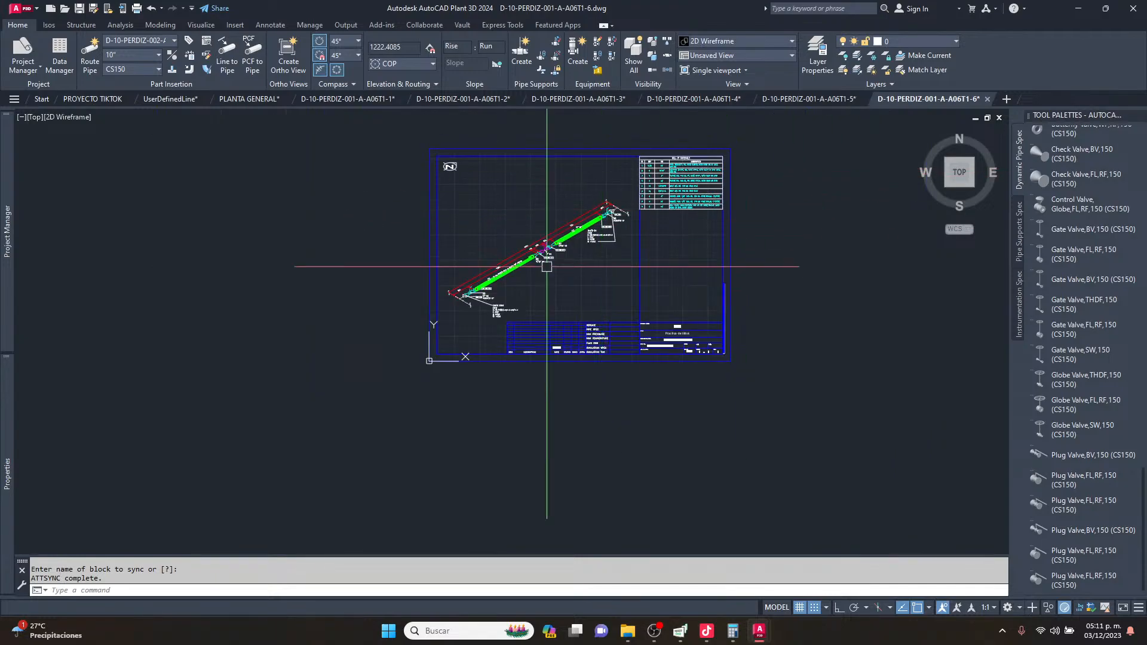
Examine the 8" valve, the 10"x8" reducers and the line number label in close-up on sheet D-10-PERDIZ-001-A-A06T1-6.
{"action": "scroll", "coordinate": [636, 239], "scroll_direction": "up", "scroll_amount": 6}
{"action": "scroll", "coordinate": [548, 314], "scroll_direction": "down", "scroll_amount": 2}
{"action": "scroll", "coordinate": [368, 376], "scroll_direction": "up", "scroll_amount": 4}
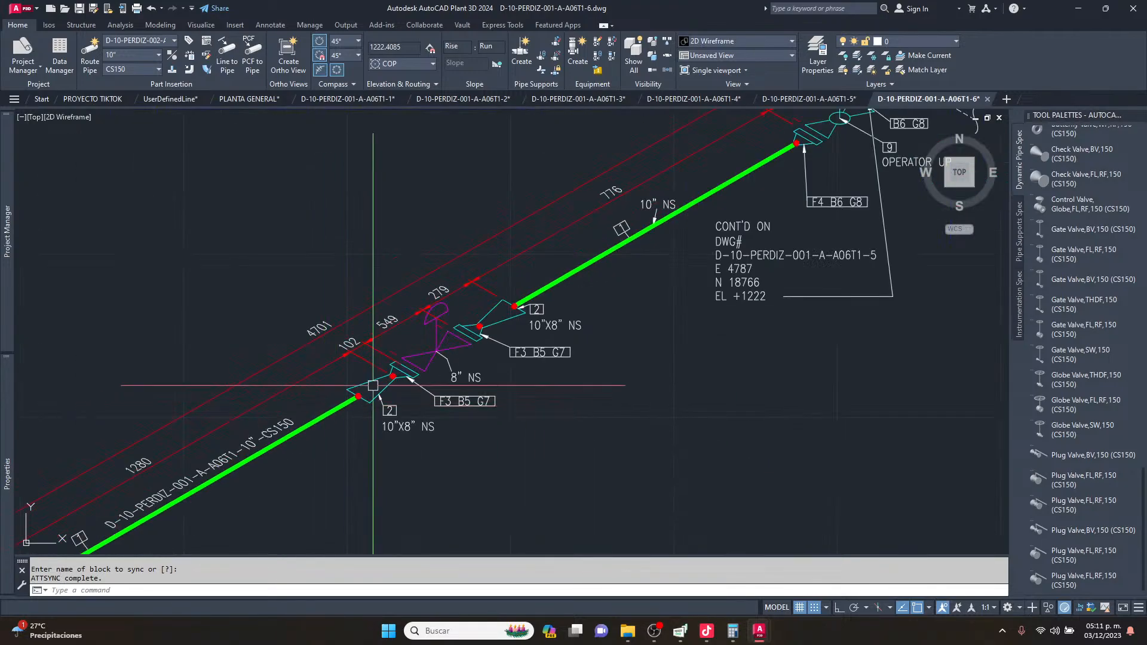
{"action": "scroll", "coordinate": [428, 438], "scroll_direction": "up", "scroll_amount": 6}
{"action": "scroll", "coordinate": [428, 438], "scroll_direction": "down", "scroll_amount": 5}
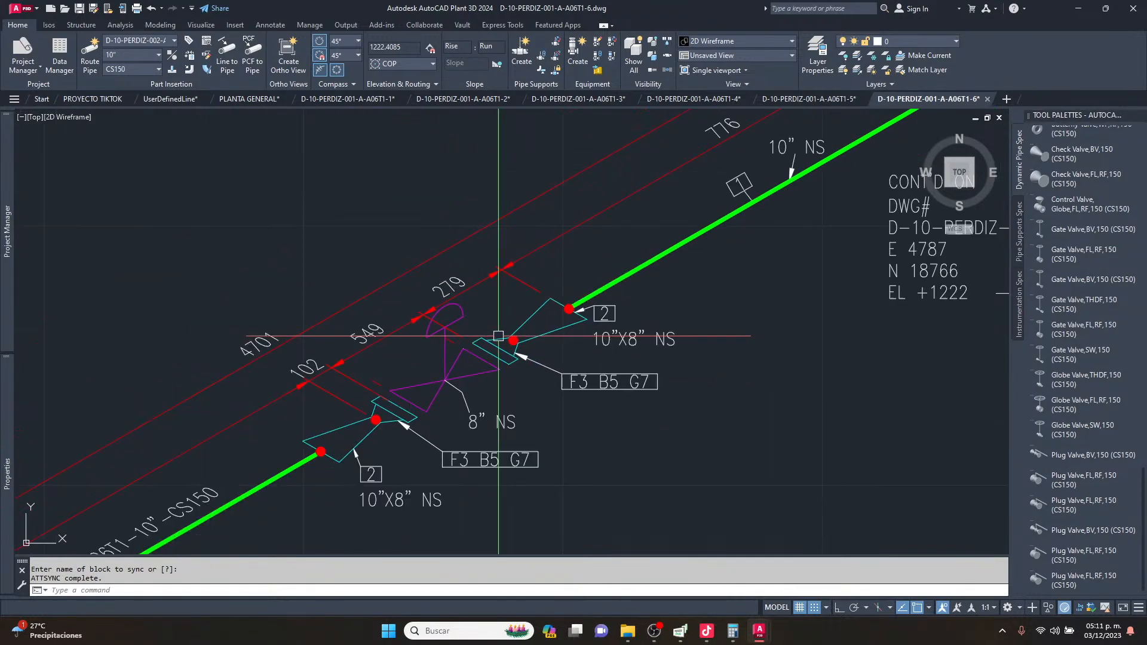
{"action": "scroll", "coordinate": [496, 335], "scroll_direction": "down", "scroll_amount": 3}
{"action": "scroll", "coordinate": [271, 421], "scroll_direction": "up", "scroll_amount": 3}
{"action": "scroll", "coordinate": [271, 422], "scroll_direction": "up", "scroll_amount": 3}
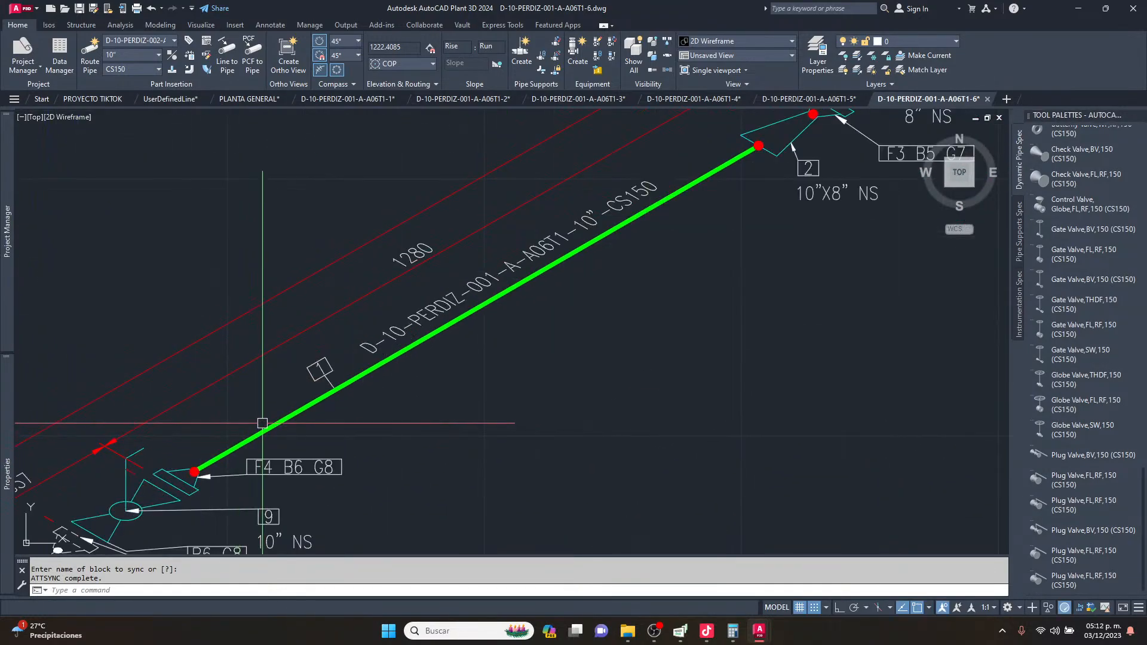
{"action": "scroll", "coordinate": [102, 112], "scroll_direction": "up", "scroll_amount": 1}
Switch back to the PROYECTO TIKTOK model and view the complete piping line.
{"action": "left_click", "coordinate": [102, 103]}
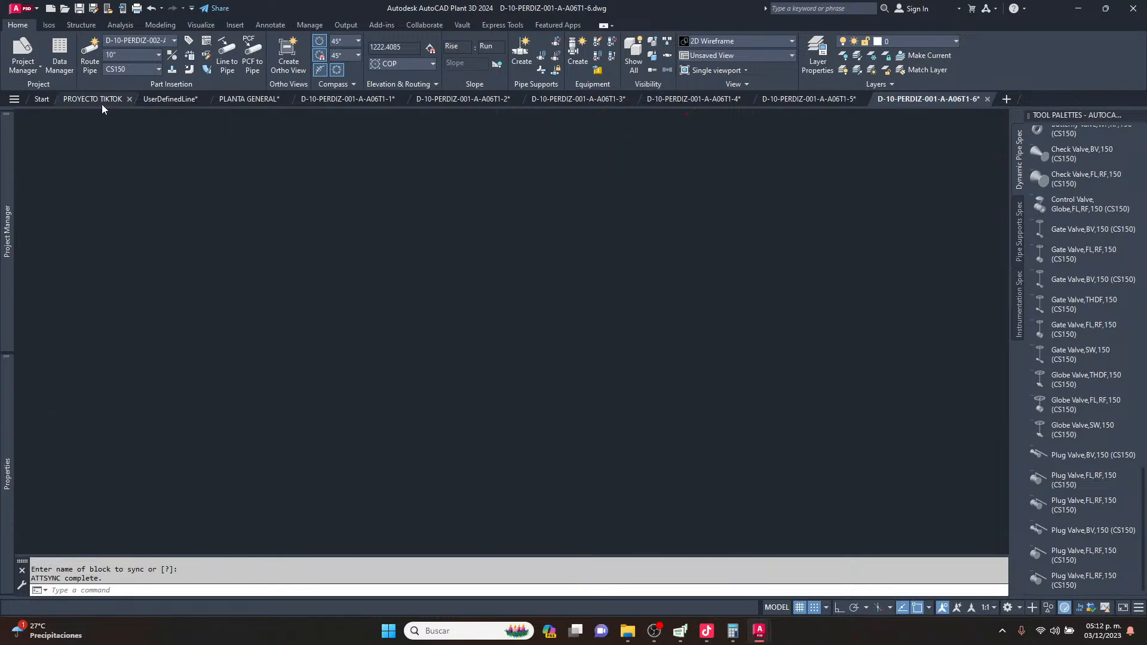
{"action": "mouse_move", "coordinate": [559, 329]}
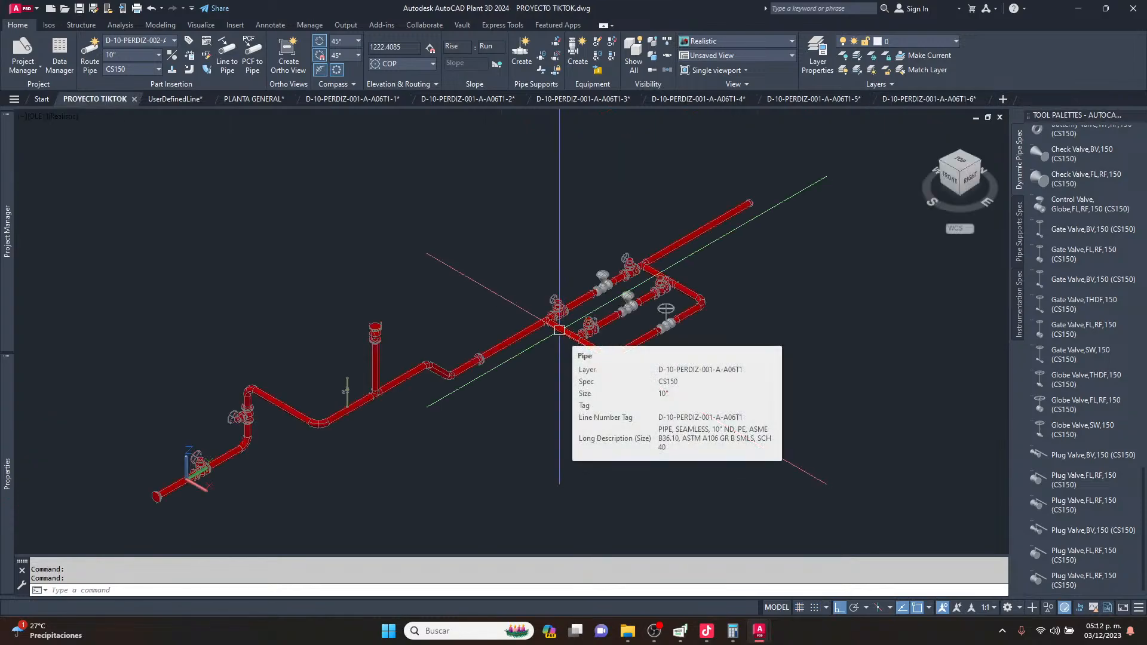
{"action": "middle_click_drag", "start_coordinate": [565, 371], "coordinate": [582, 348]}
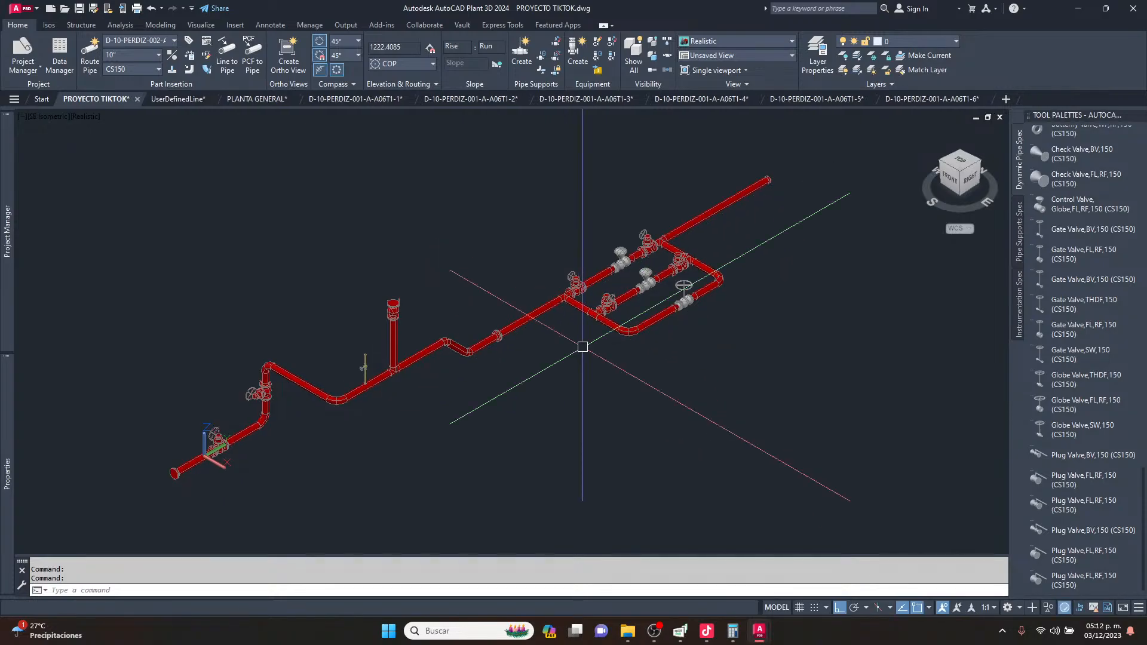